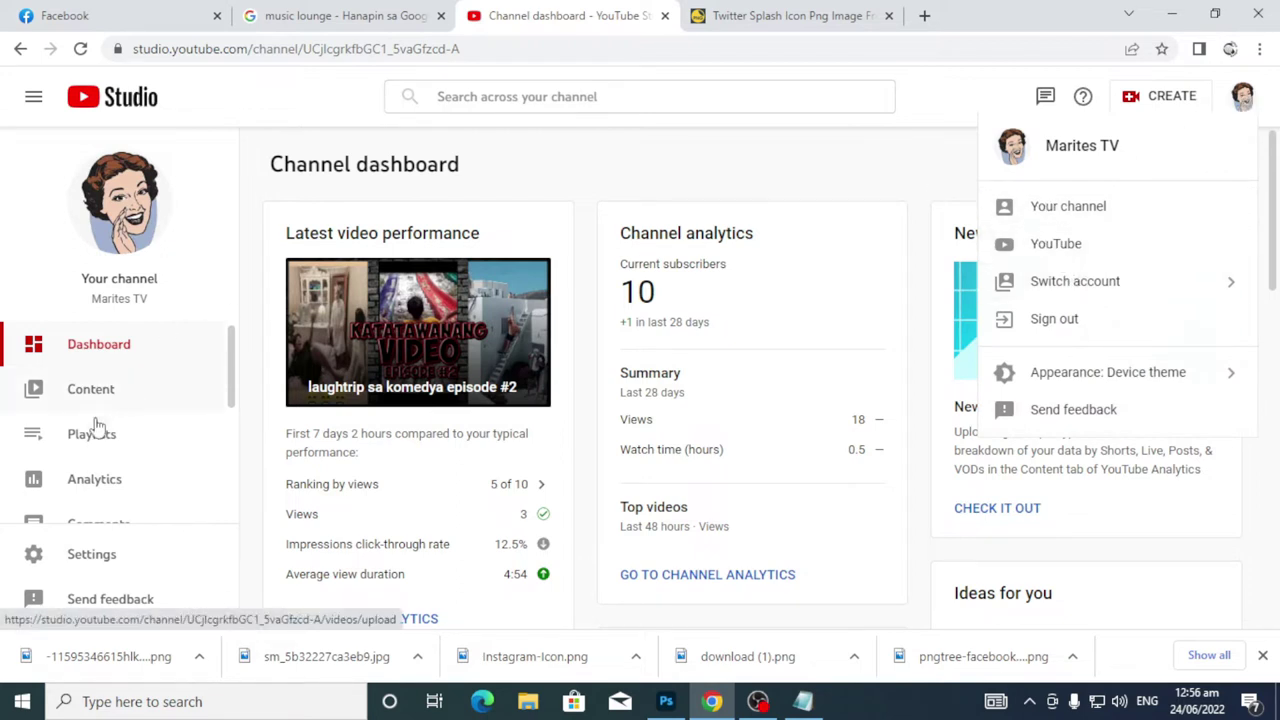
# Open the channel's branding customization settings and go to the banner image section
pyautogui.click(231, 146)
pyautogui.scroll(-3, 151, 369)
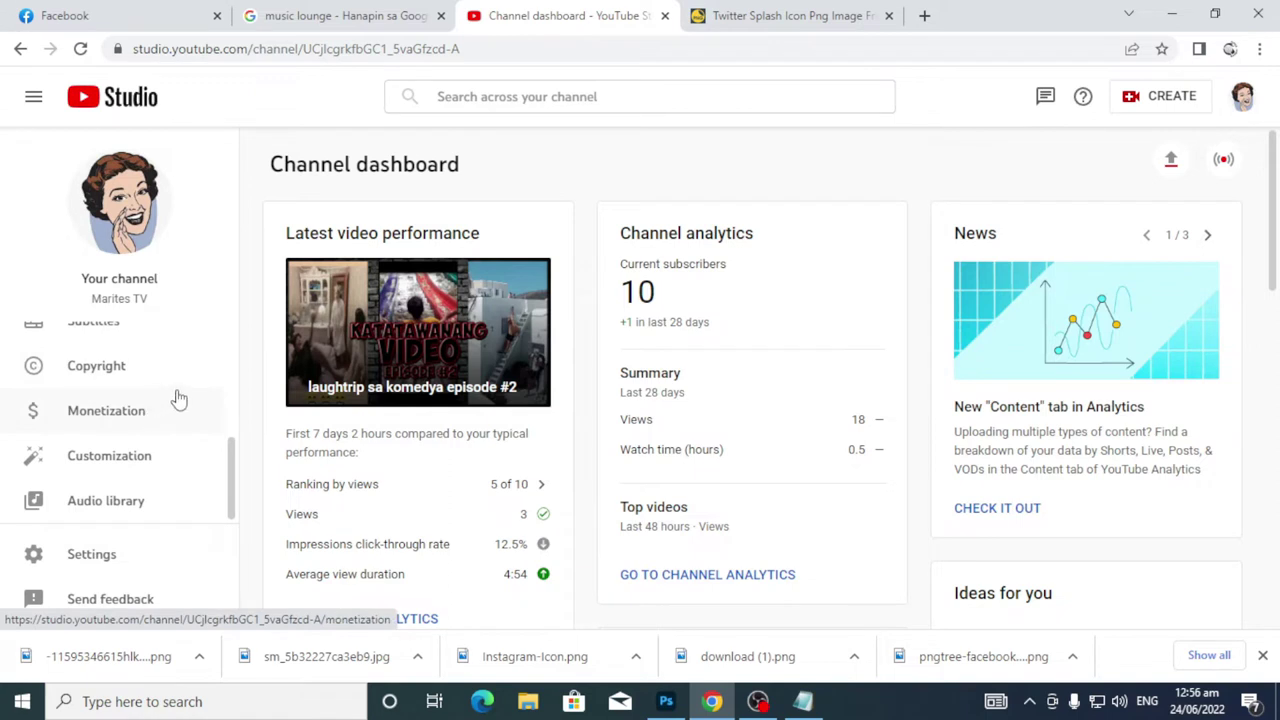
pyautogui.click(110, 458)
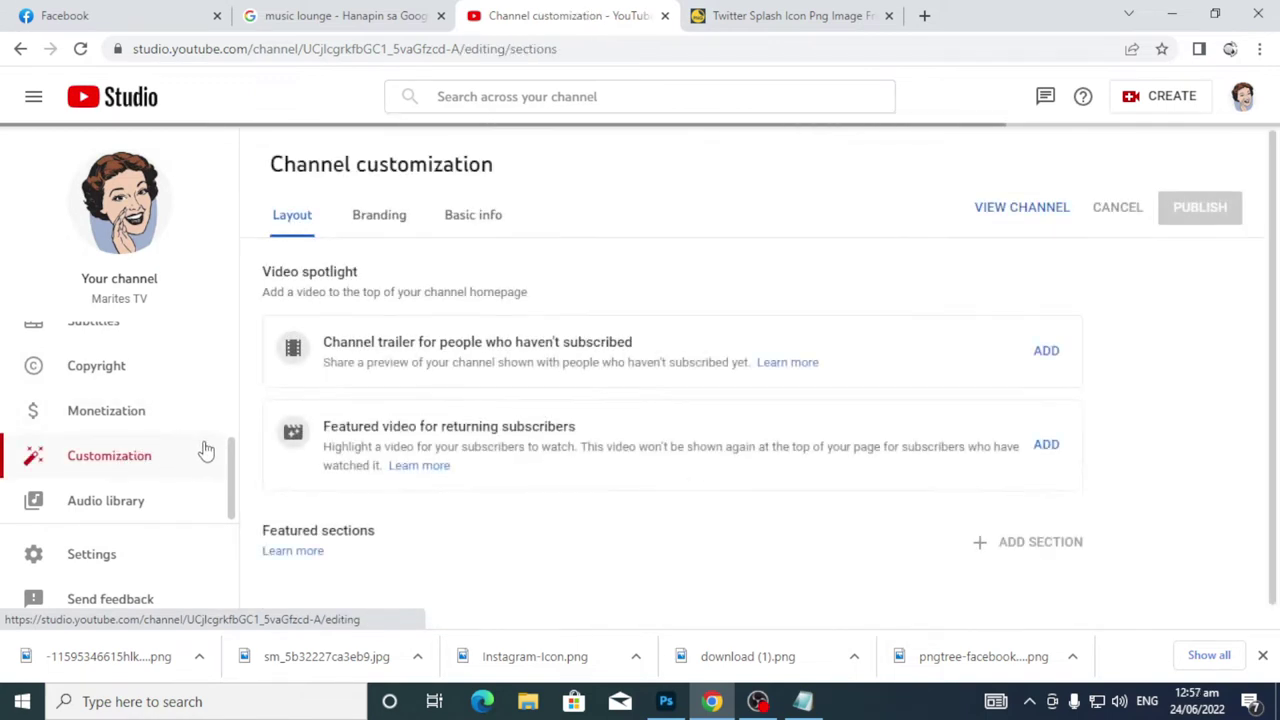
pyautogui.click(386, 222)
pyautogui.scroll(-3, 686, 354)
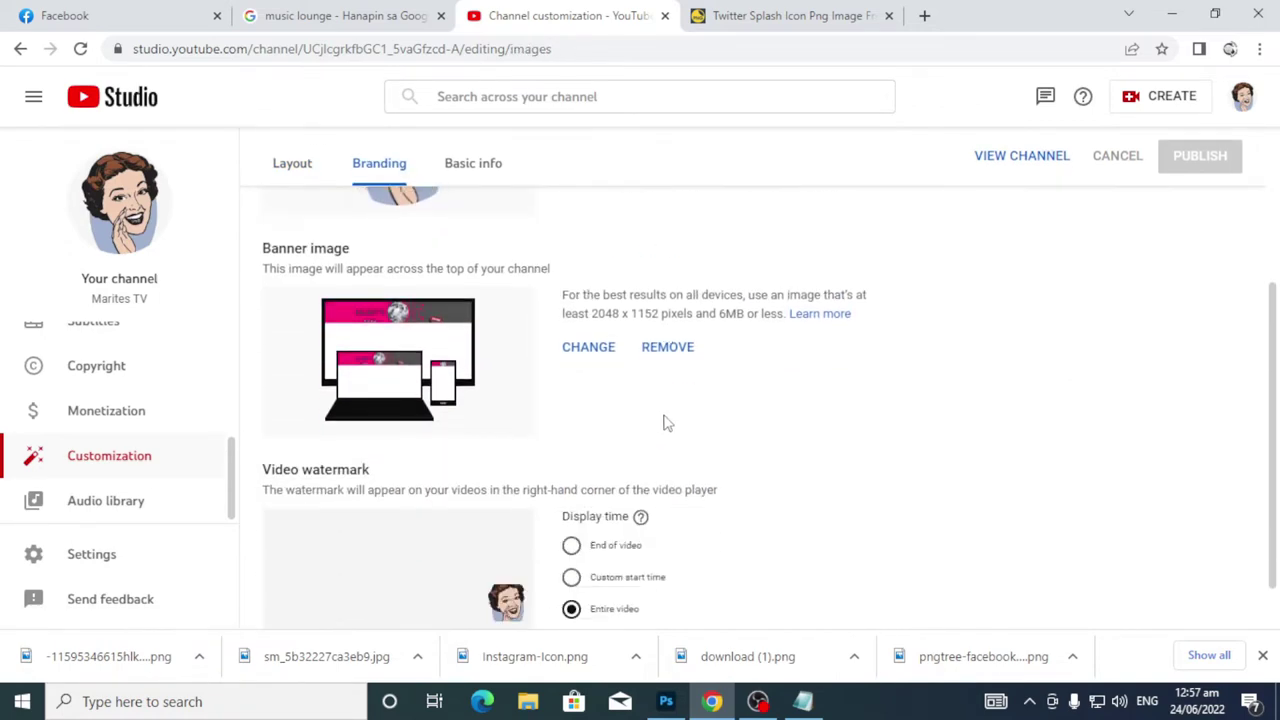
# Replace the channel banner image with the Musikero Tv banner file from New folder on the Desktop
pyautogui.click(591, 313)
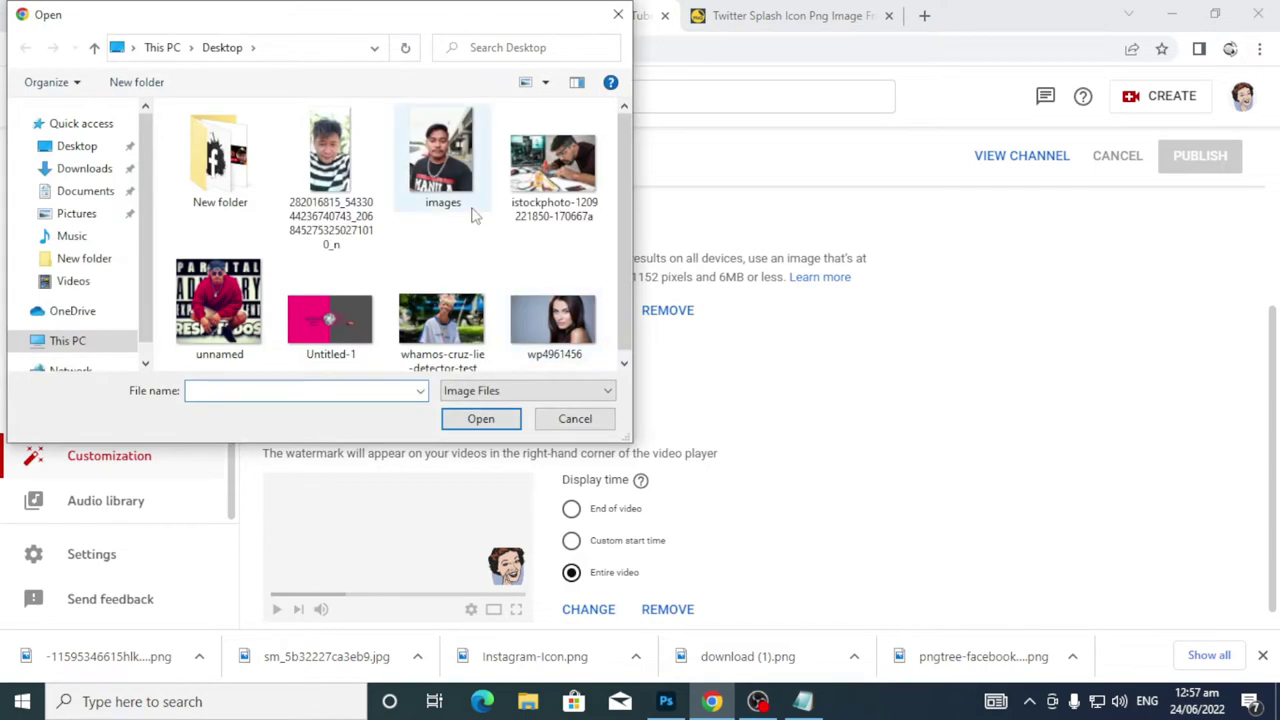
pyautogui.doubleClick(236, 163)
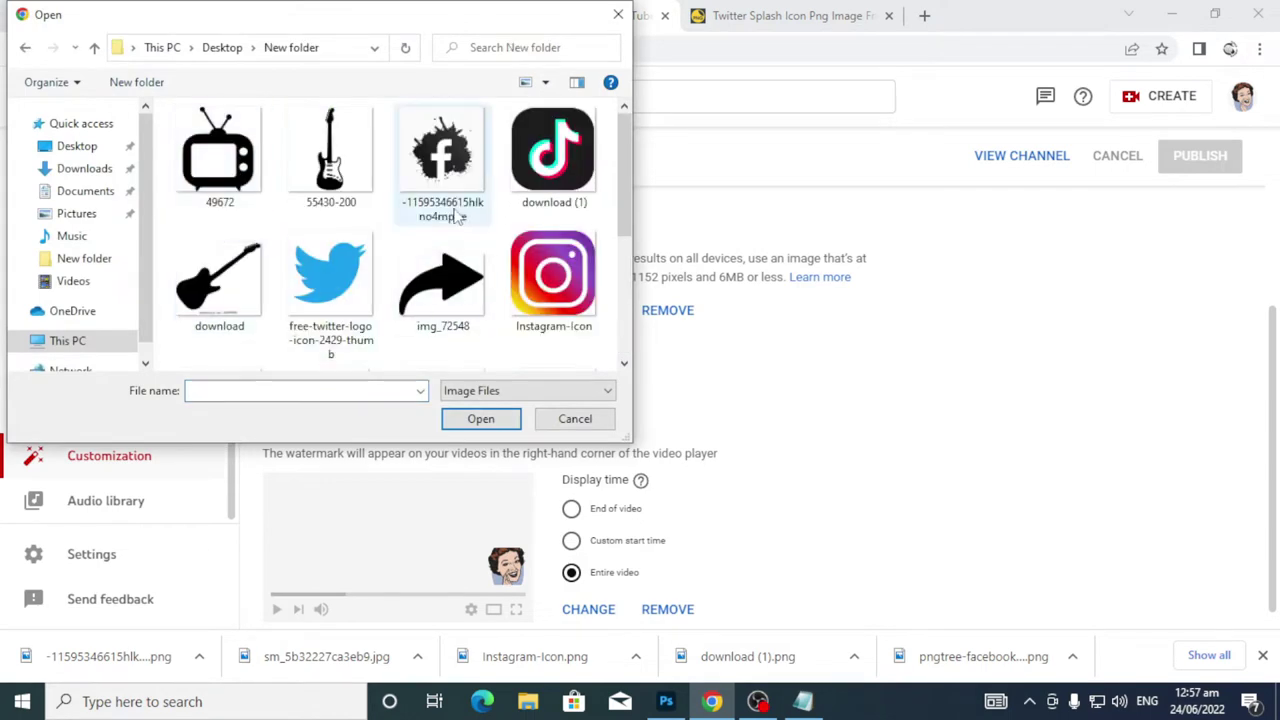
pyautogui.scroll(-3, 430, 200)
pyautogui.click(348, 315)
pyautogui.doubleClick(348, 315)
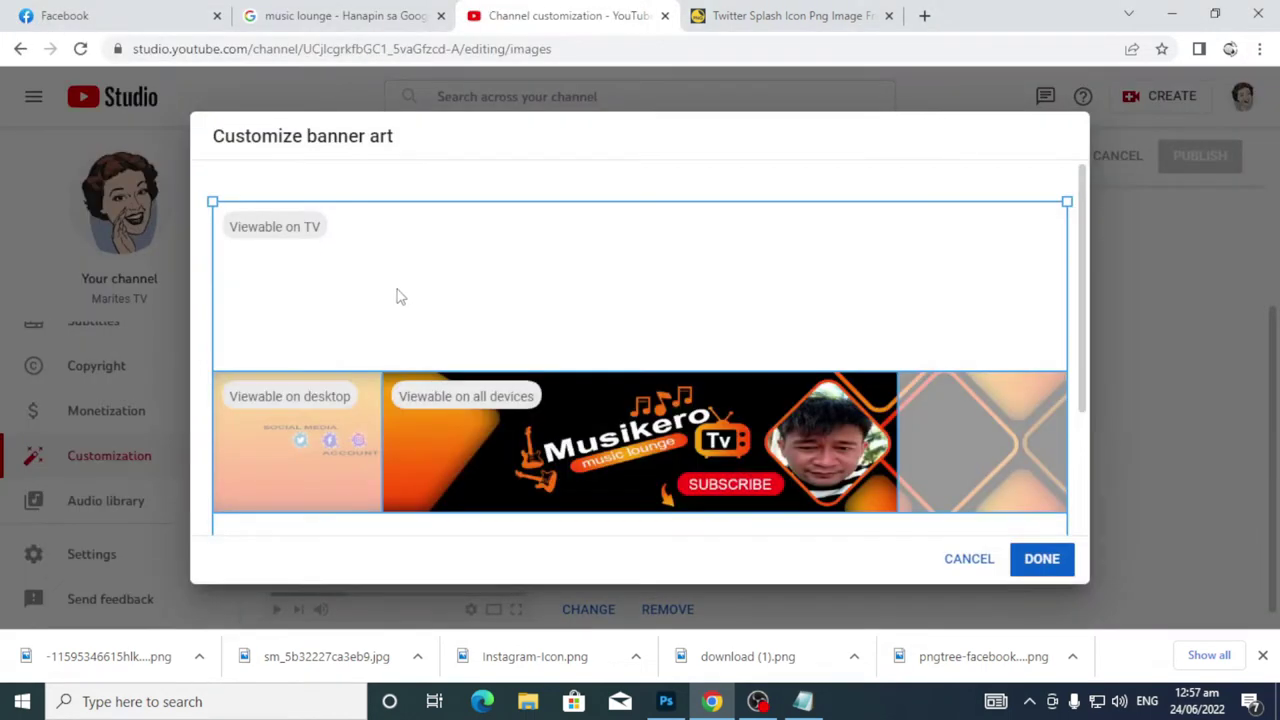
# Check the banner crop for all device areas, accept it unchanged and publish the channel changes
pyautogui.scroll(-1, 1010, 346)
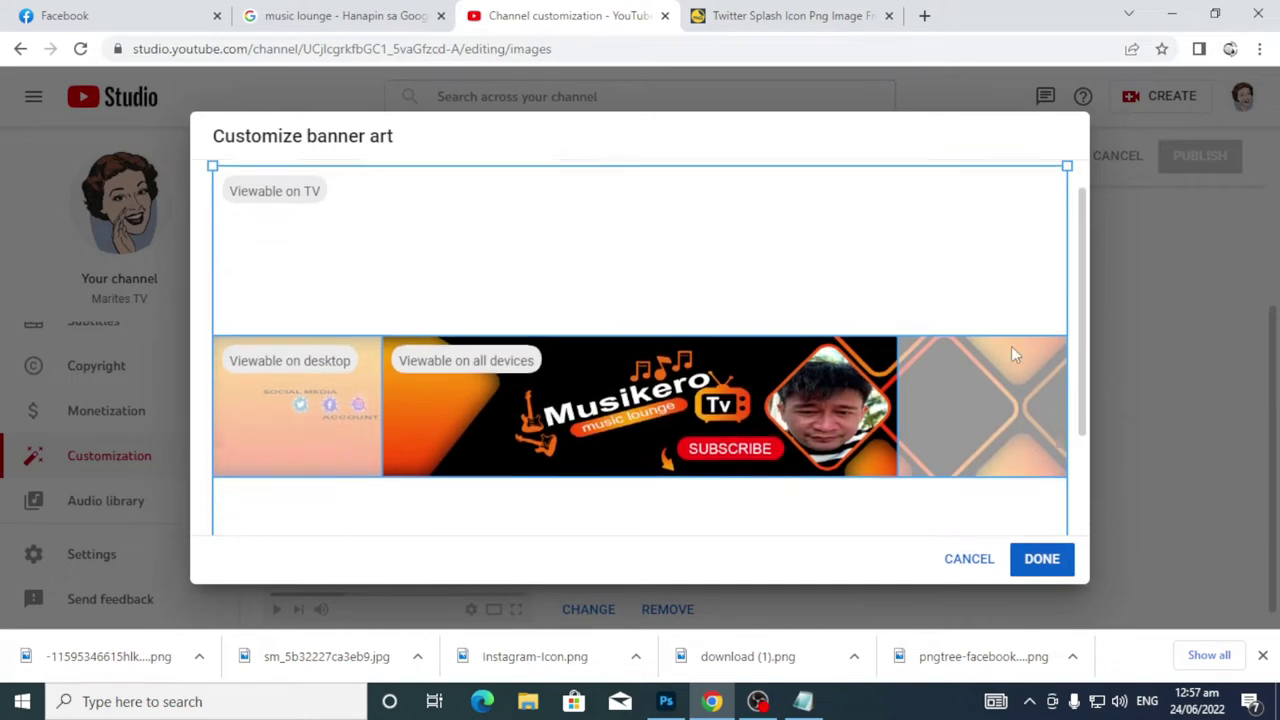
pyautogui.scroll(1, 1009, 350)
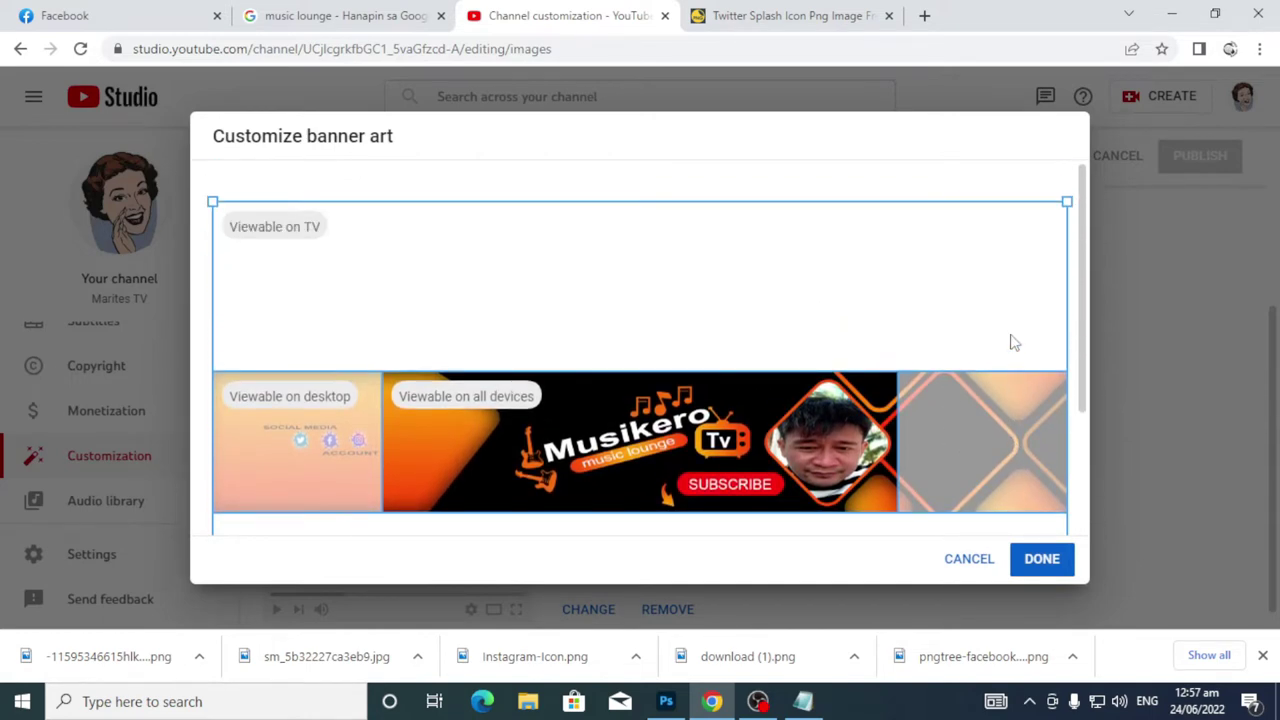
pyautogui.scroll(-2, 1008, 345)
pyautogui.scroll(2, 1008, 347)
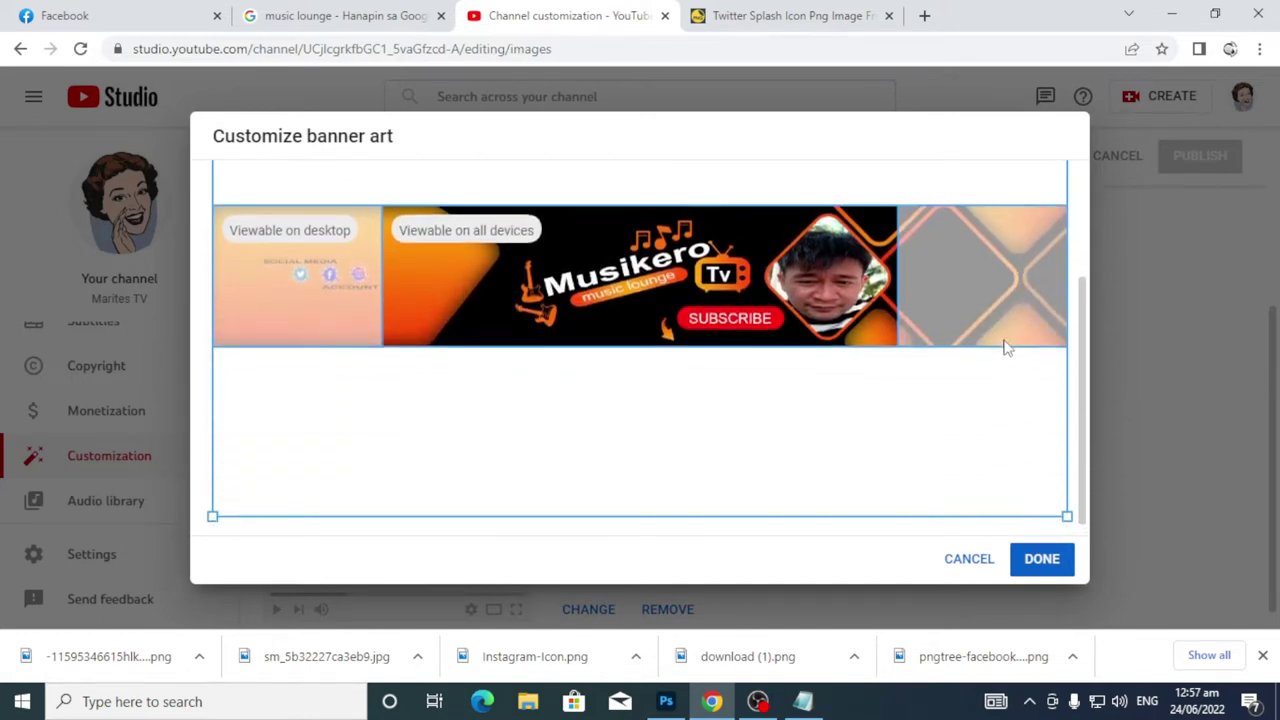
pyautogui.click(1058, 560)
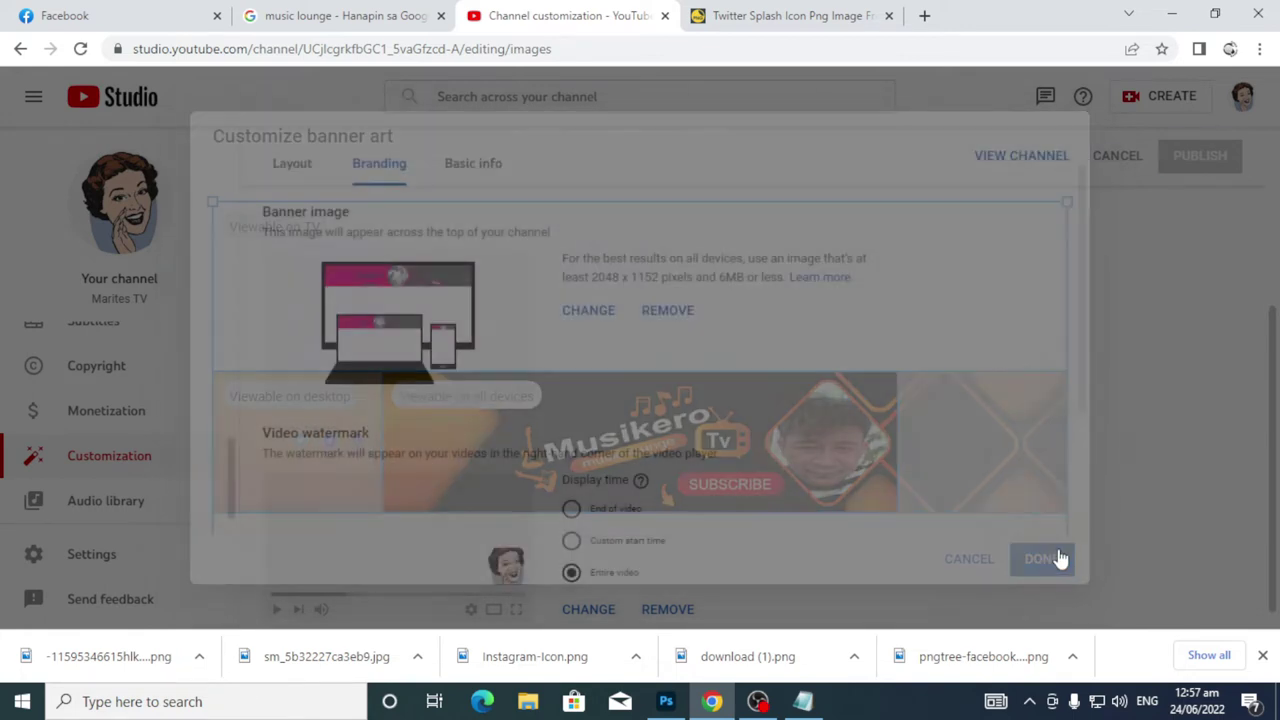
pyautogui.click(1202, 166)
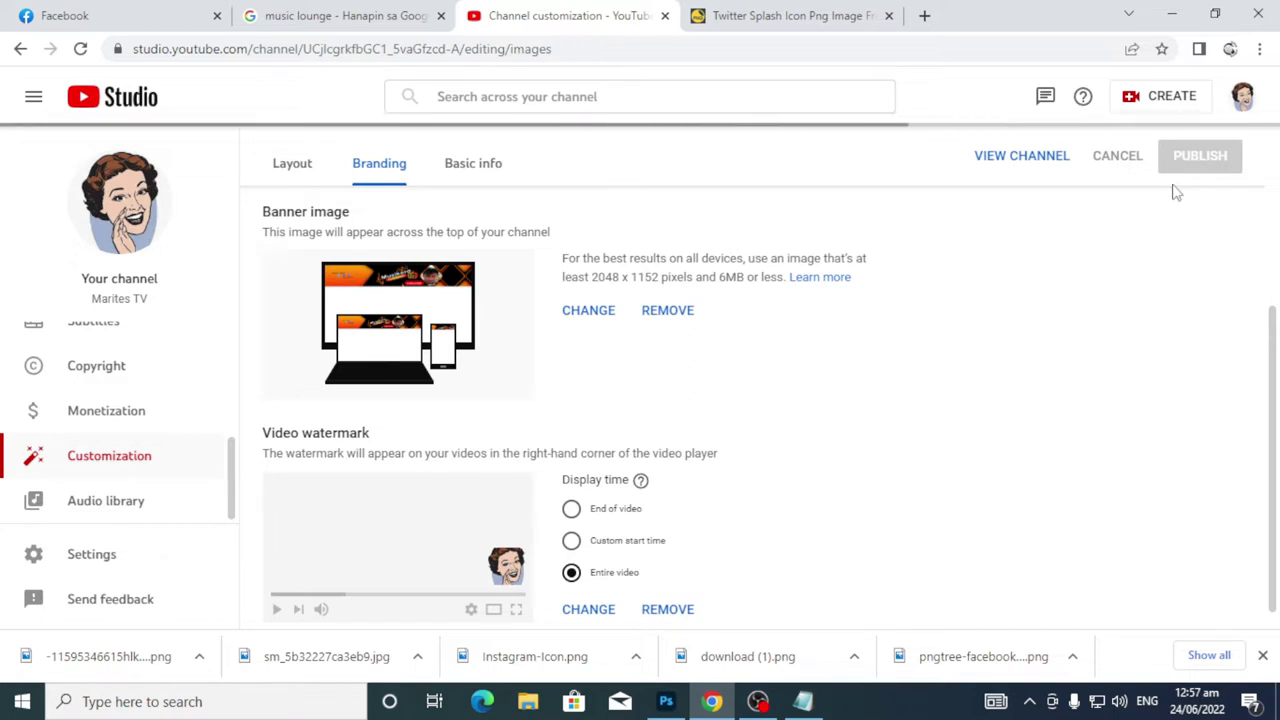
# Open the channel's public page, pause the featured video and examine the new banner
pyautogui.click(1243, 100)
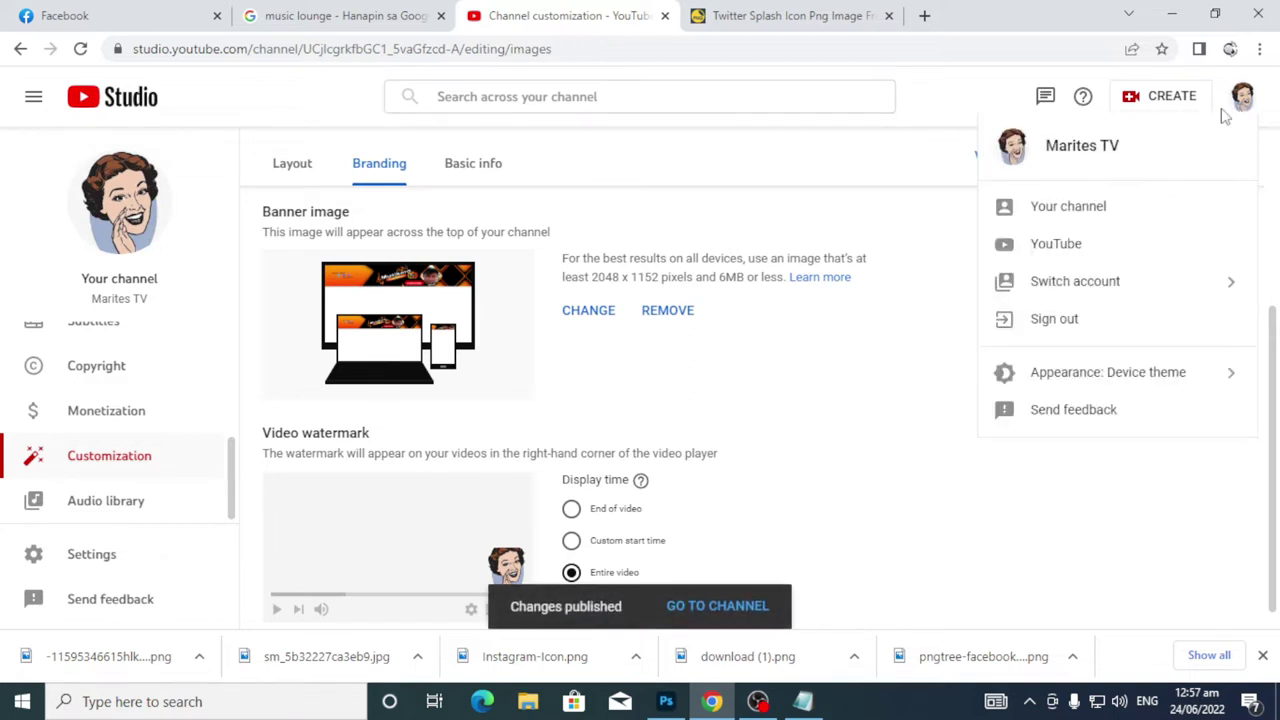
pyautogui.click(1114, 206)
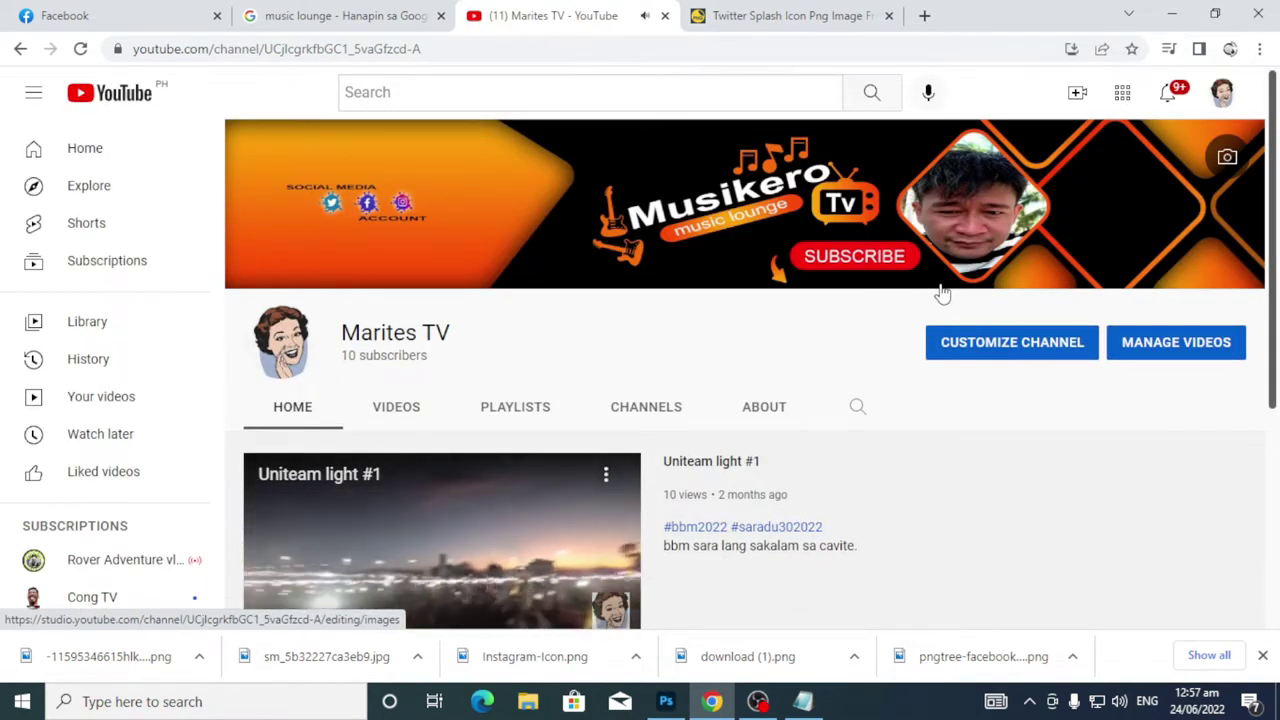
pyautogui.scroll(-2, 413, 525)
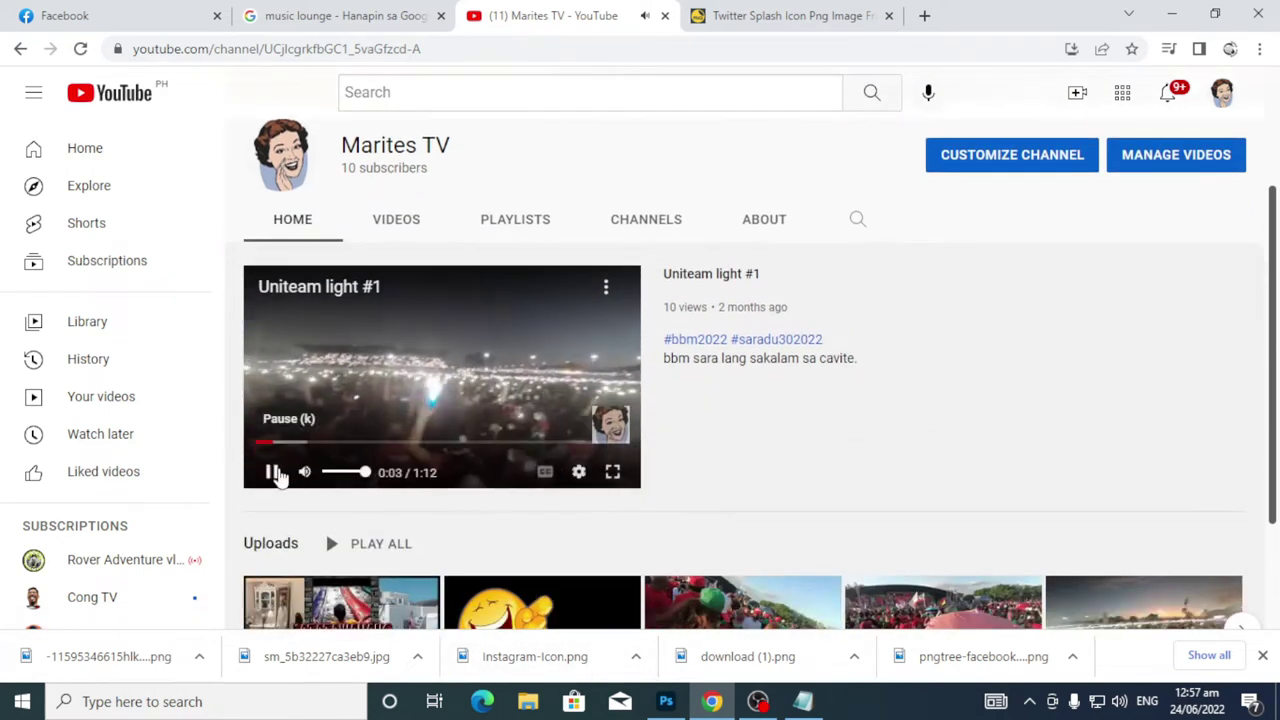
pyautogui.click(271, 494)
pyautogui.scroll(2, 766, 480)
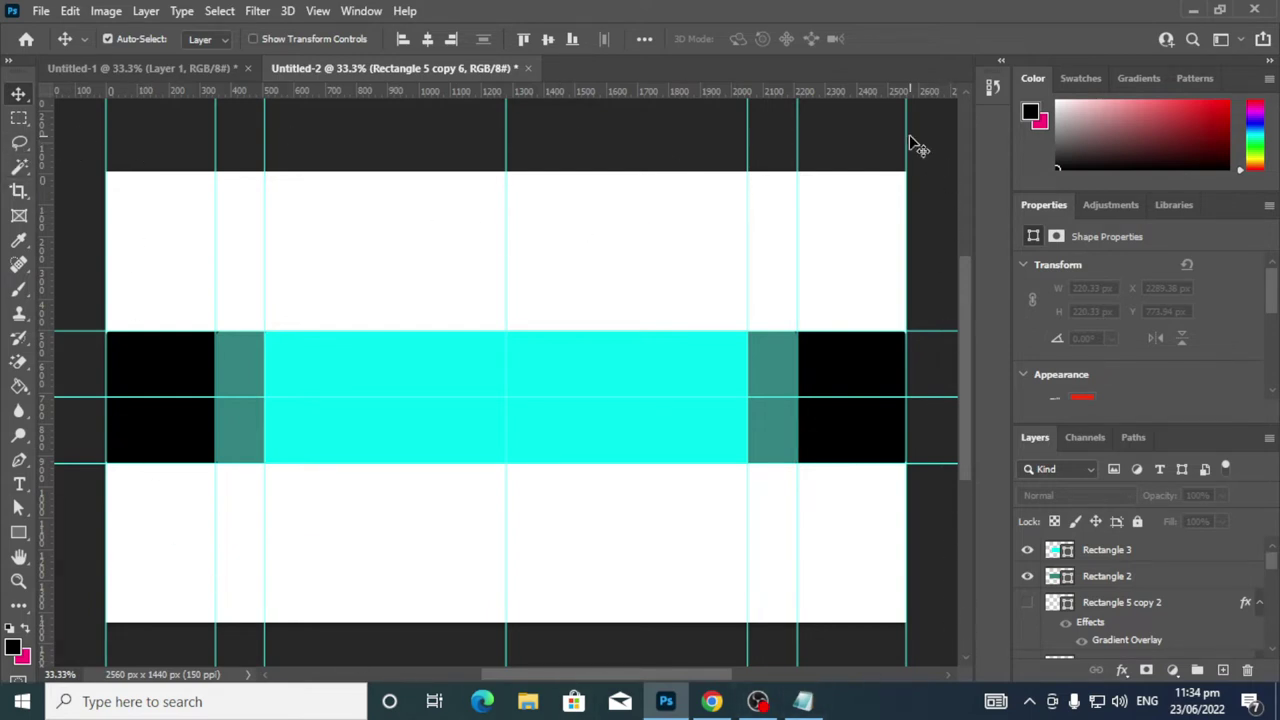
# Select the full-width black rectangle and the teal rectangle in turn to examine their dimensions and positions
pyautogui.click(140, 373)
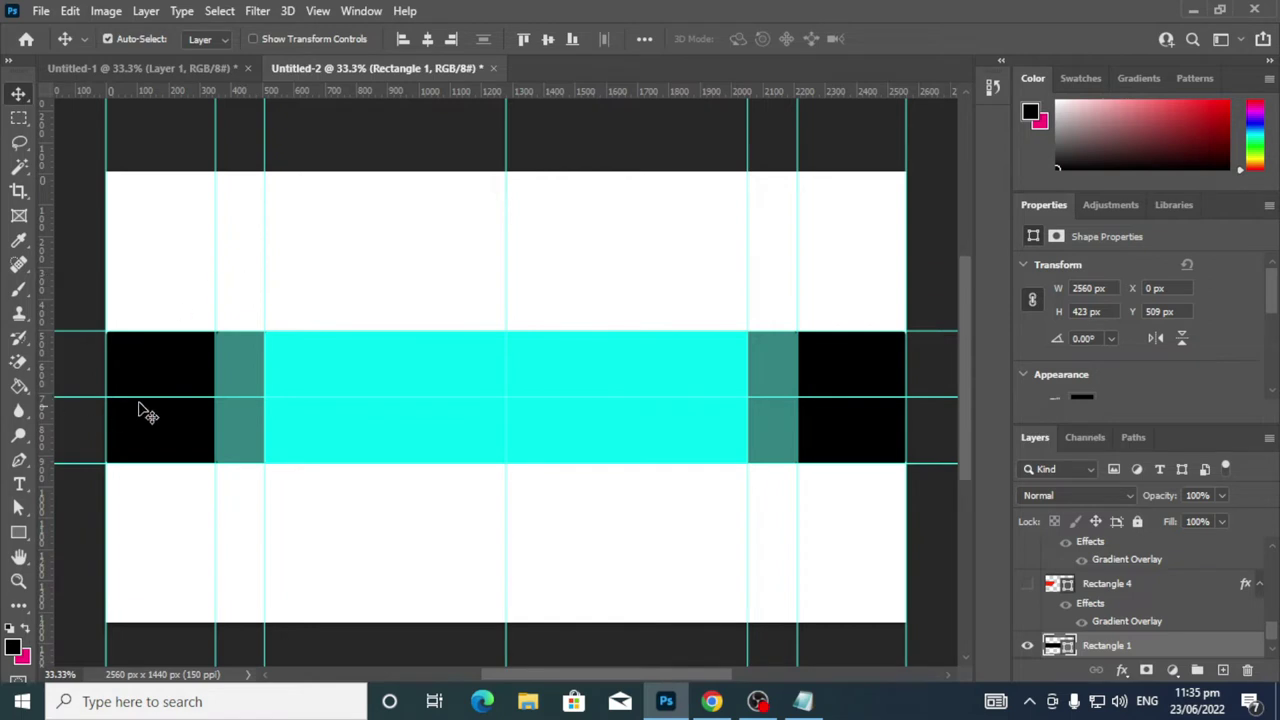
pyautogui.click(236, 359)
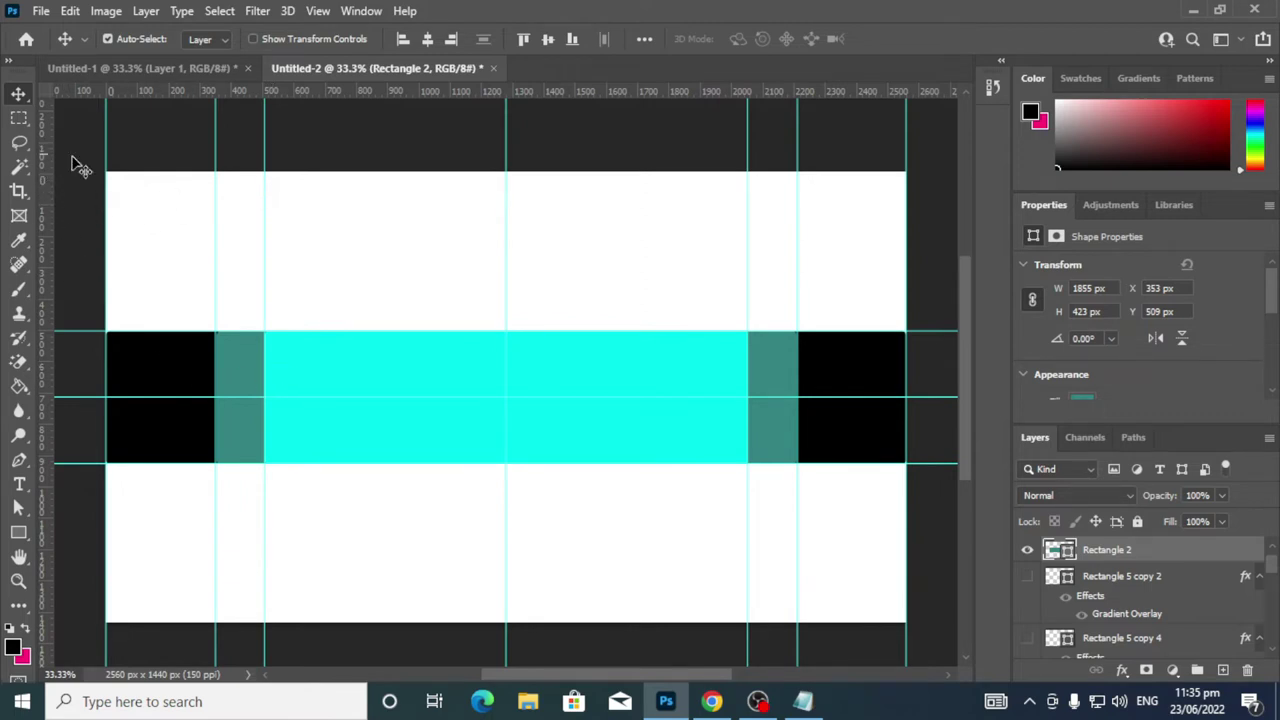
pyautogui.moveTo(44, 163); pyautogui.dragTo(44, 238)
# Hide the Rectangle 2, Rectangle 3 and Background layers, leaving only the black band showing
pyautogui.scroll(1, 1100, 630)
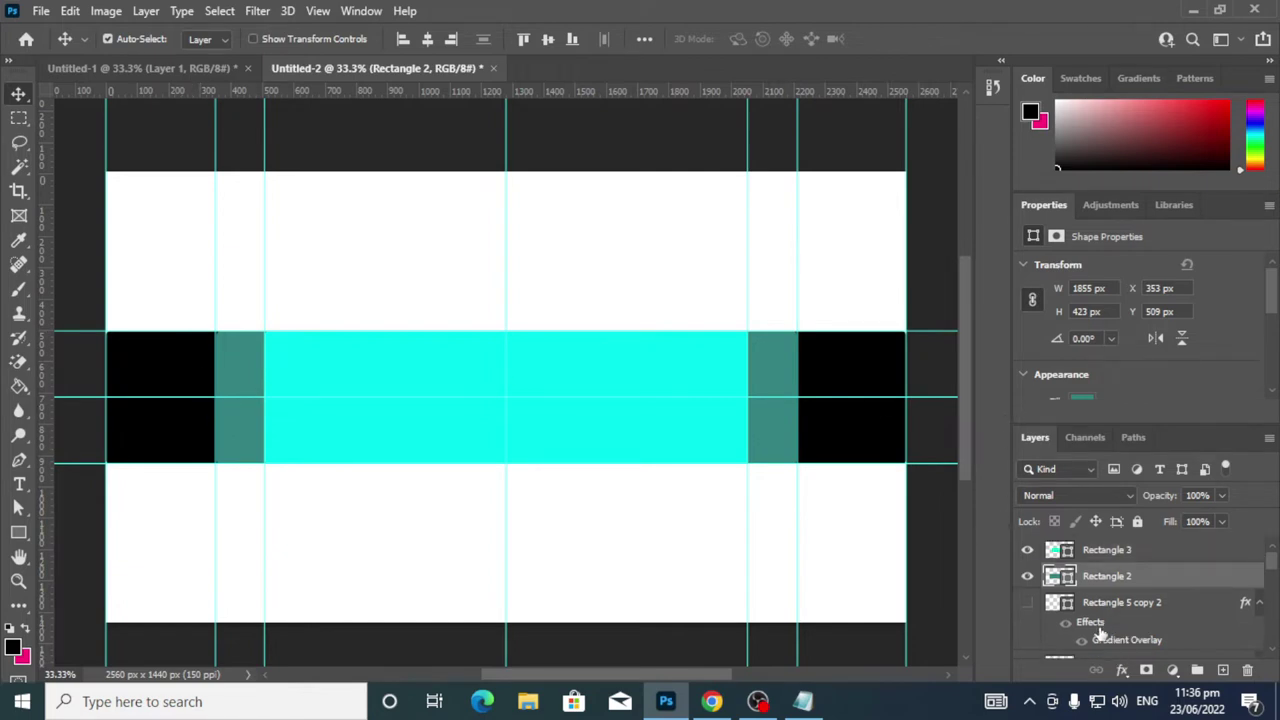
pyautogui.click(1028, 578)
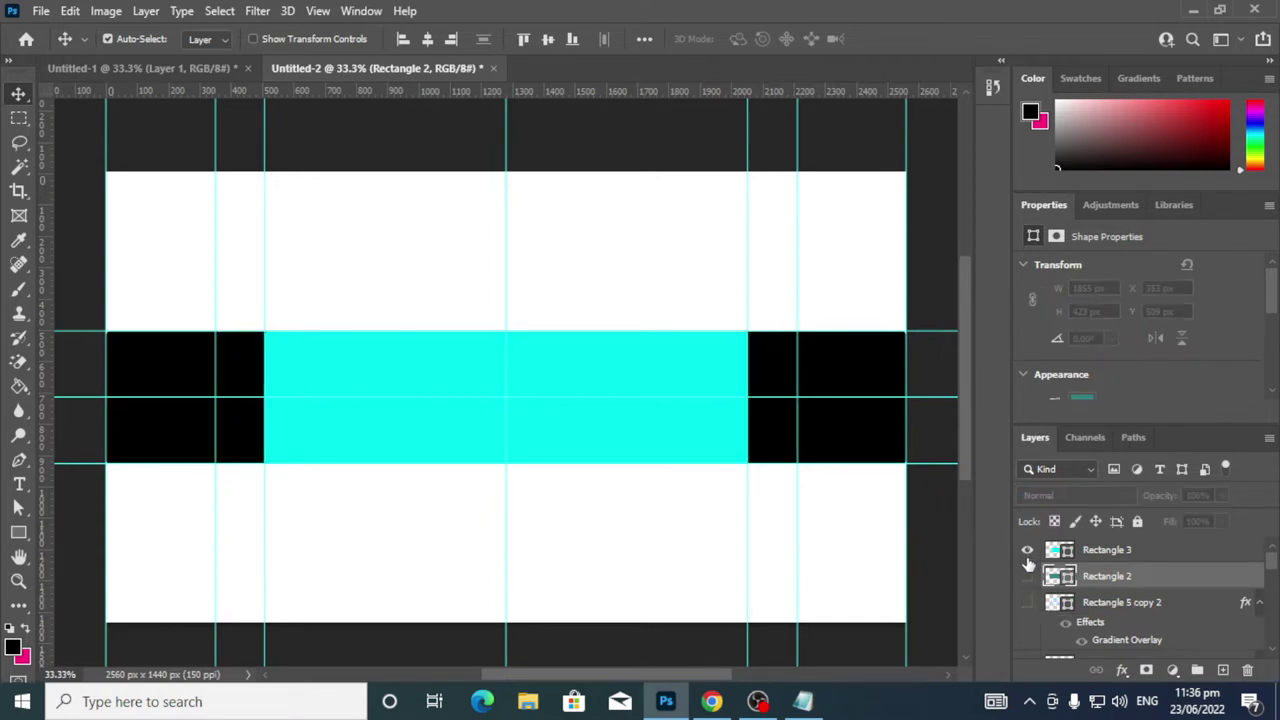
pyautogui.click(1027, 550)
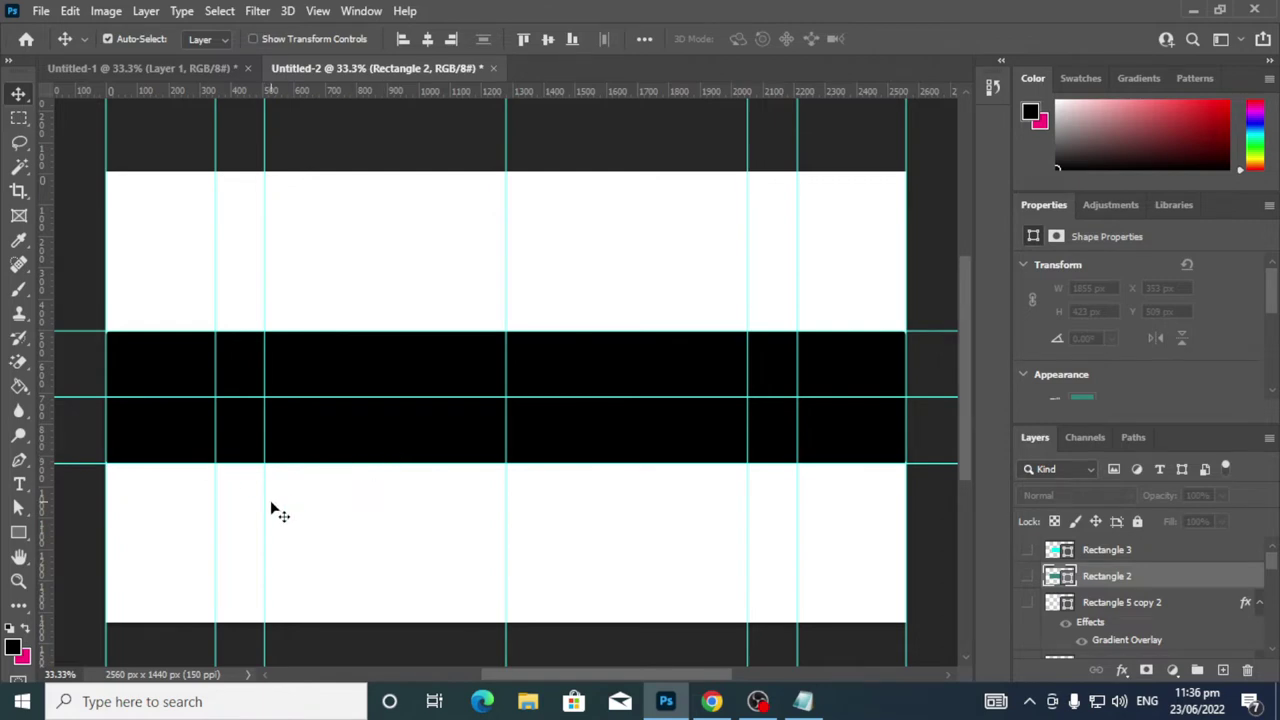
pyautogui.scroll(-5, 1120, 600)
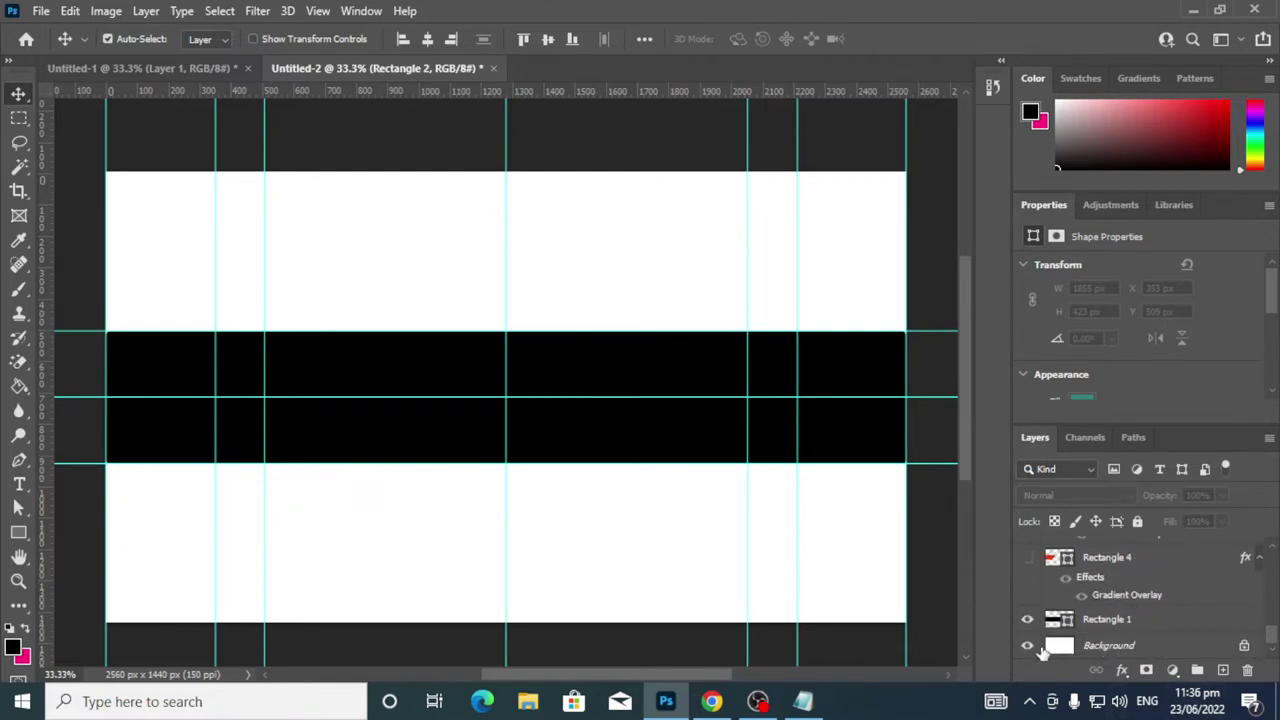
pyautogui.click(1028, 646)
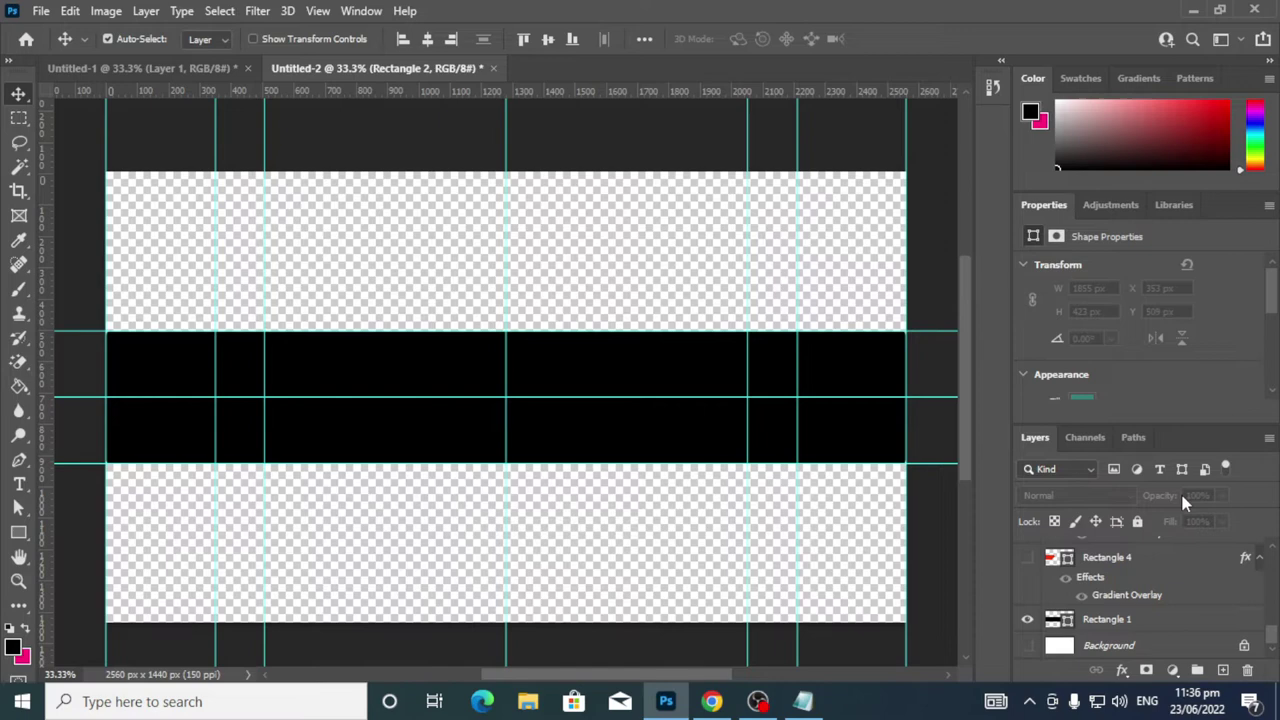
# Create a 358 × 358 px rectangle with 42 px corner radii on the black band
pyautogui.click(17, 537)
pyautogui.click(328, 354)
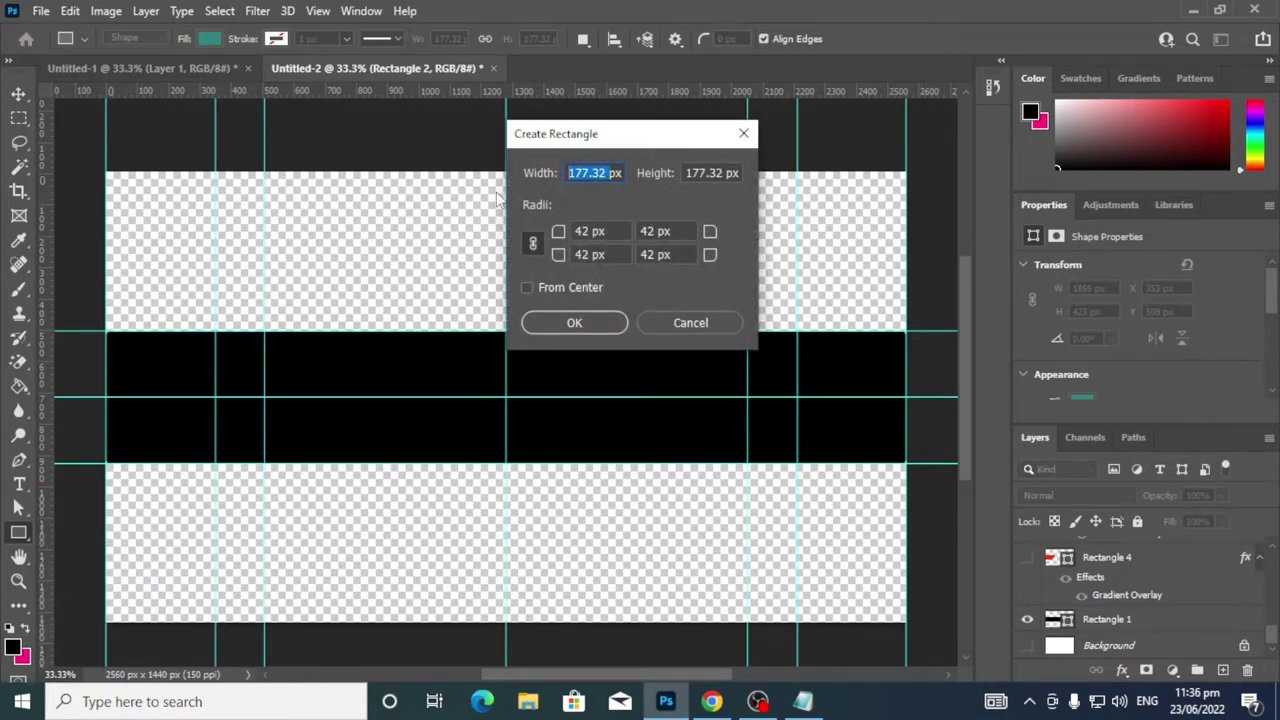
pyautogui.write('3px')
pyautogui.write('58')
pyautogui.press('Tab')
pyautogui.write('35')
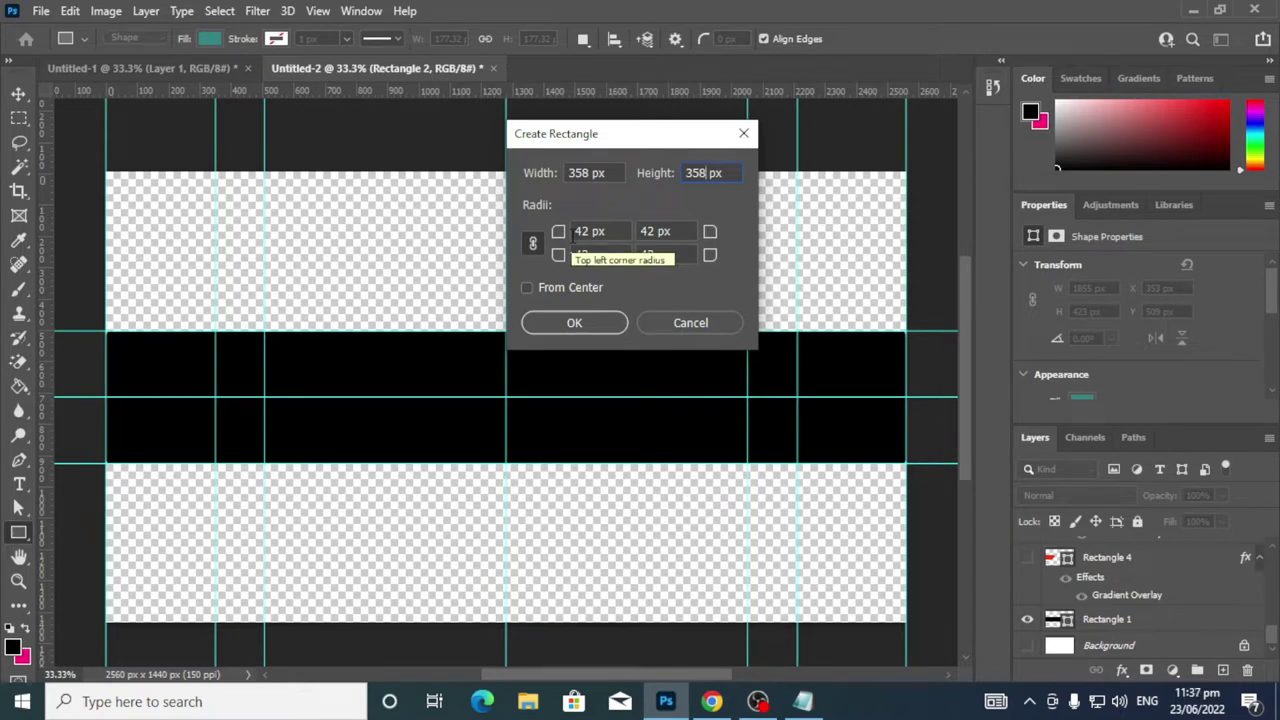
pyautogui.click(602, 324)
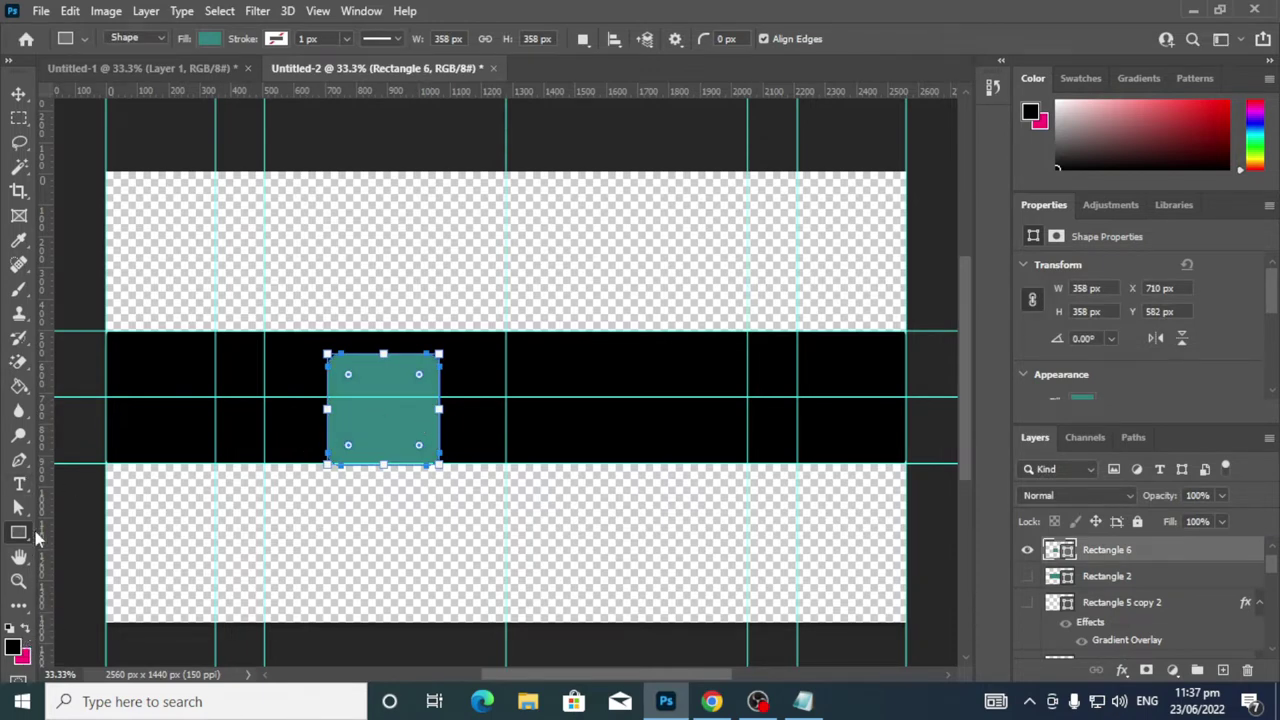
# Change the new square's fill to the dark orange ae5600
pyautogui.doubleClick(1068, 556)
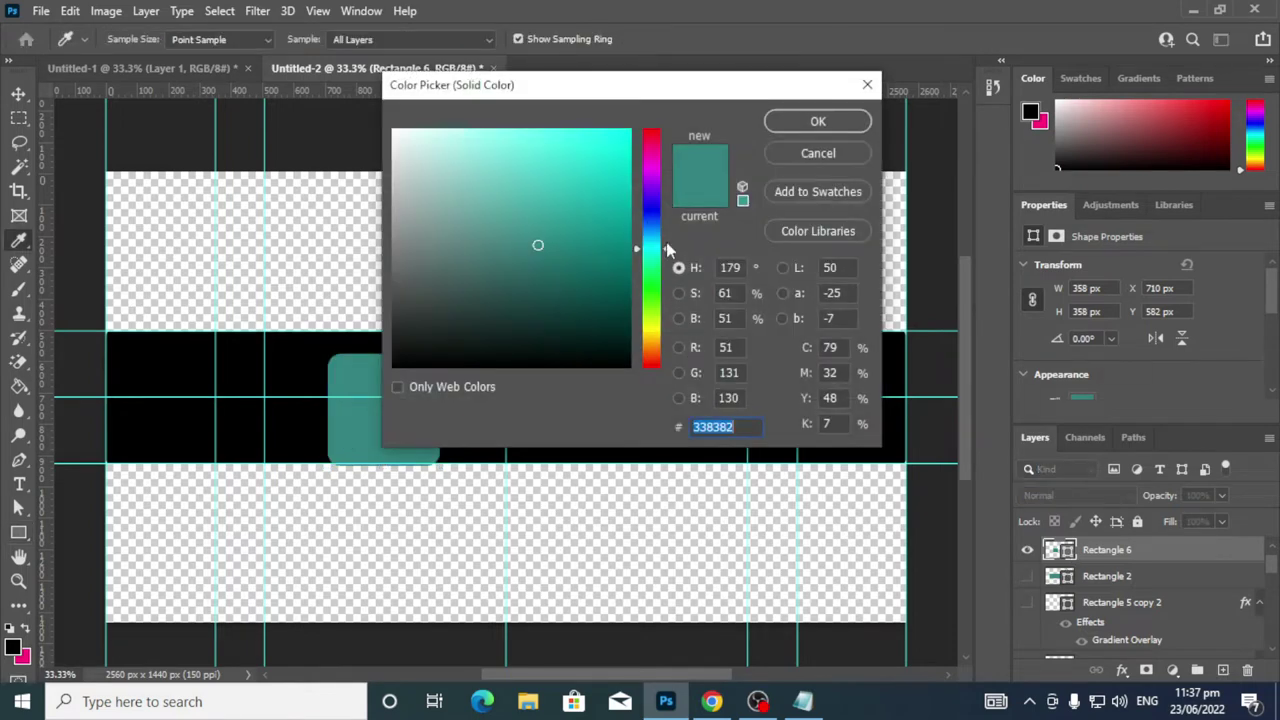
pyautogui.moveTo(668, 250); pyautogui.dragTo(668, 289)
pyautogui.moveTo(673, 352)
pyautogui.mouseDown()
pyautogui.moveTo(671, 363)
pyautogui.moveTo(672, 348)
pyautogui.mouseUp()
pyautogui.moveTo(555, 241)
pyautogui.mouseDown()
pyautogui.moveTo(608, 137)
pyautogui.moveTo(642, 164)
pyautogui.moveTo(638, 206)
pyautogui.mouseUp()
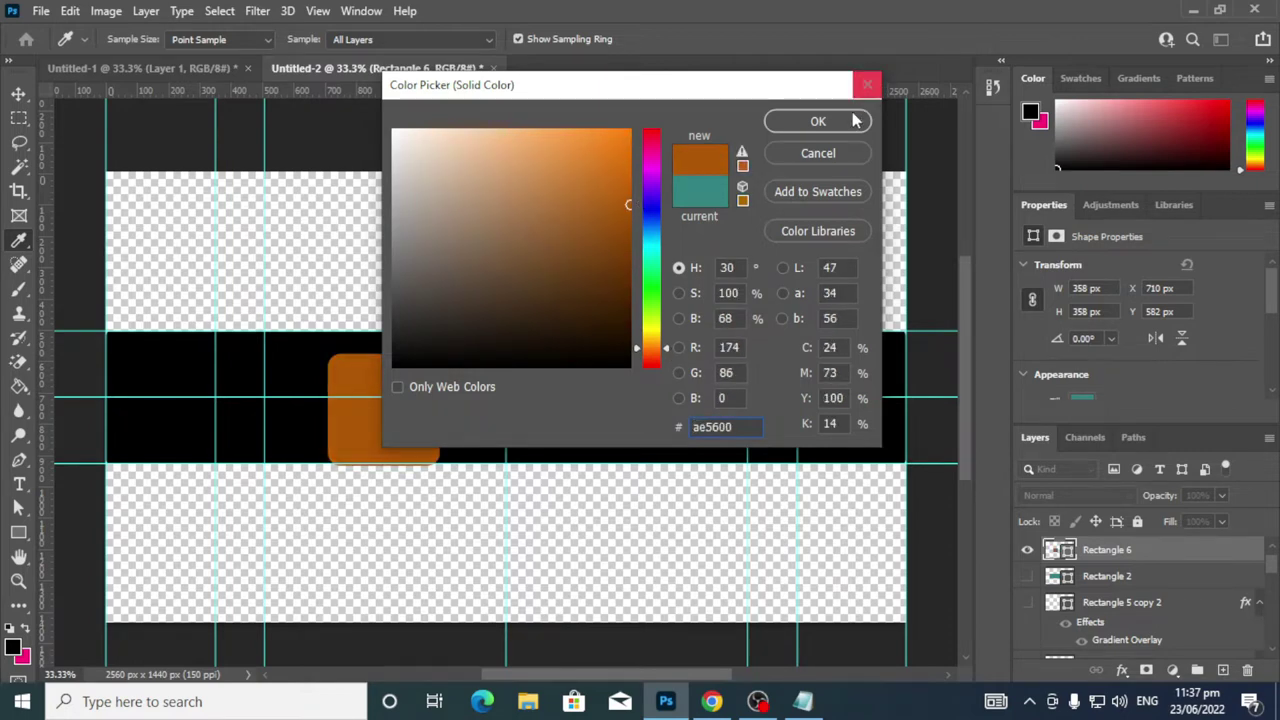
pyautogui.click(818, 122)
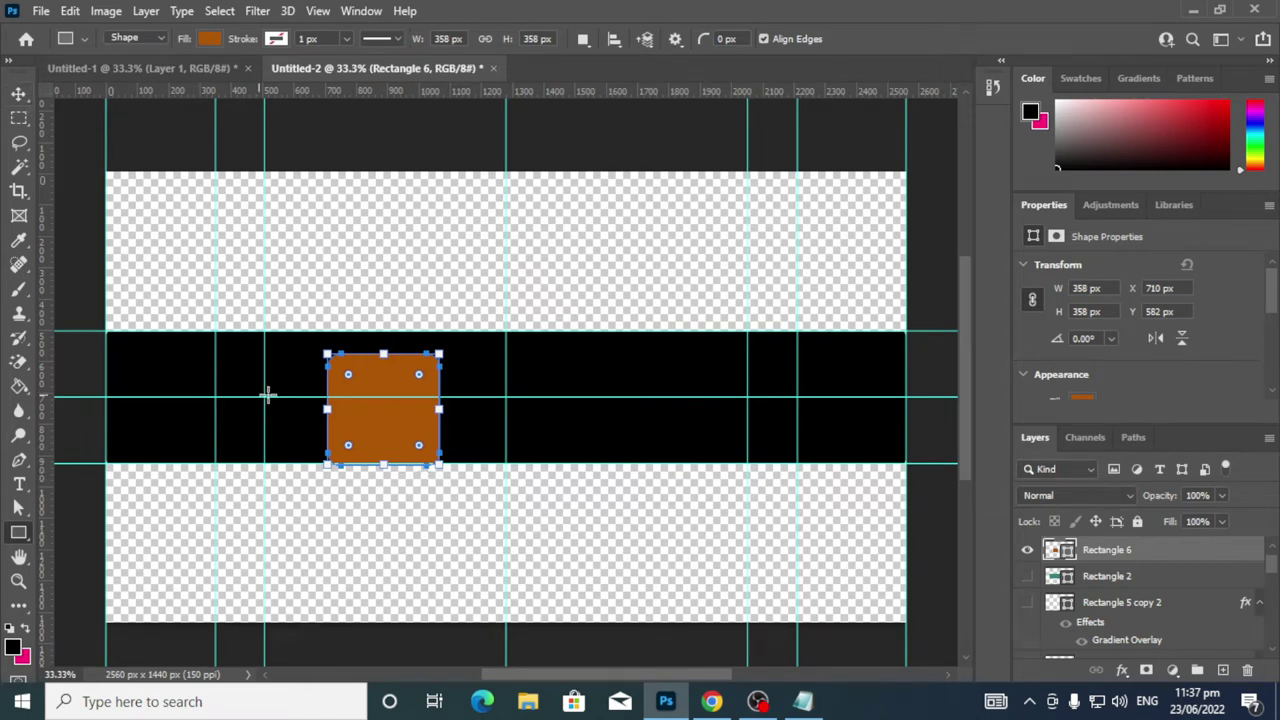
# Move the orange square toward the band's left part, to about X 464 px, Y 541 px
pyautogui.click(18, 93)
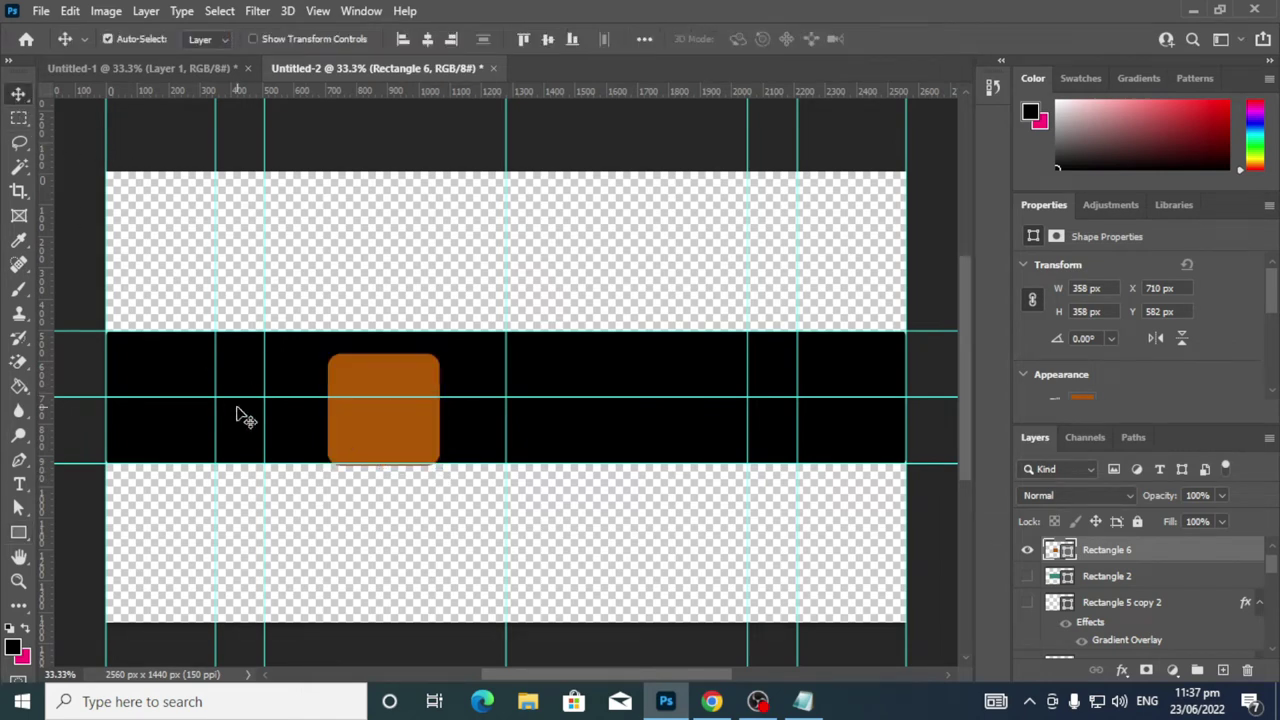
pyautogui.moveTo(410, 371); pyautogui.dragTo(335, 364)
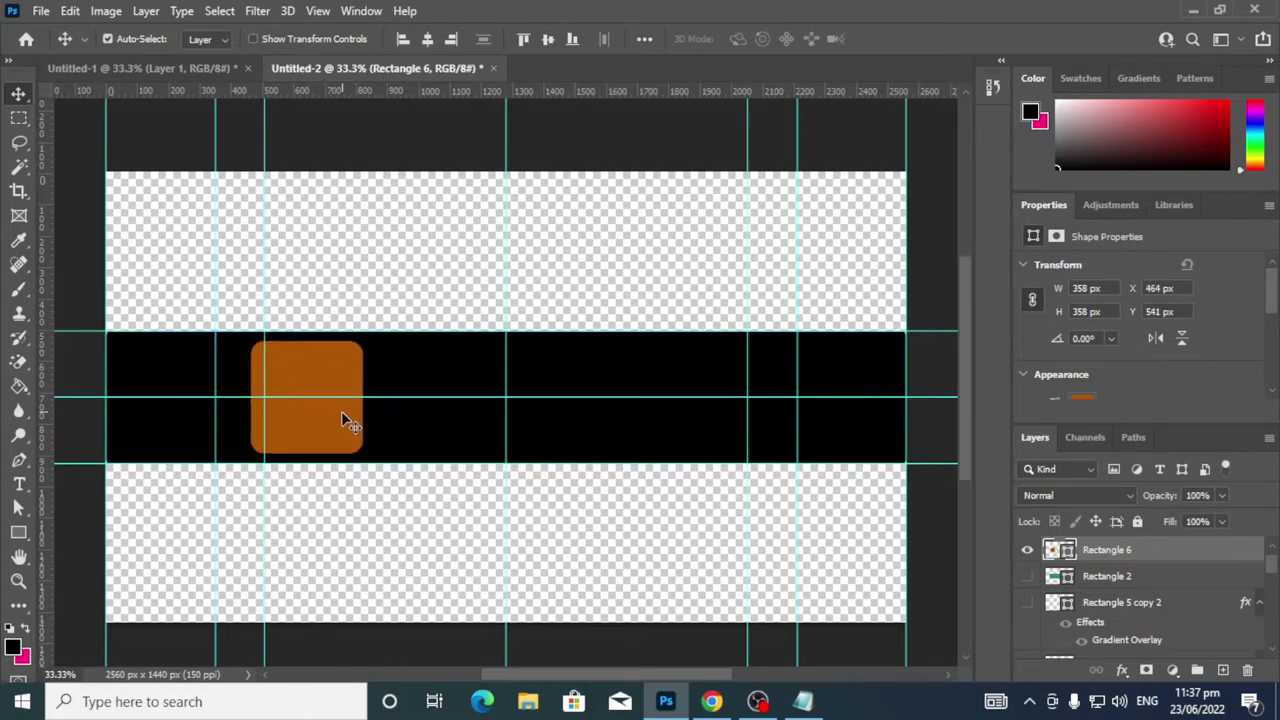
pyautogui.press('ctrl')
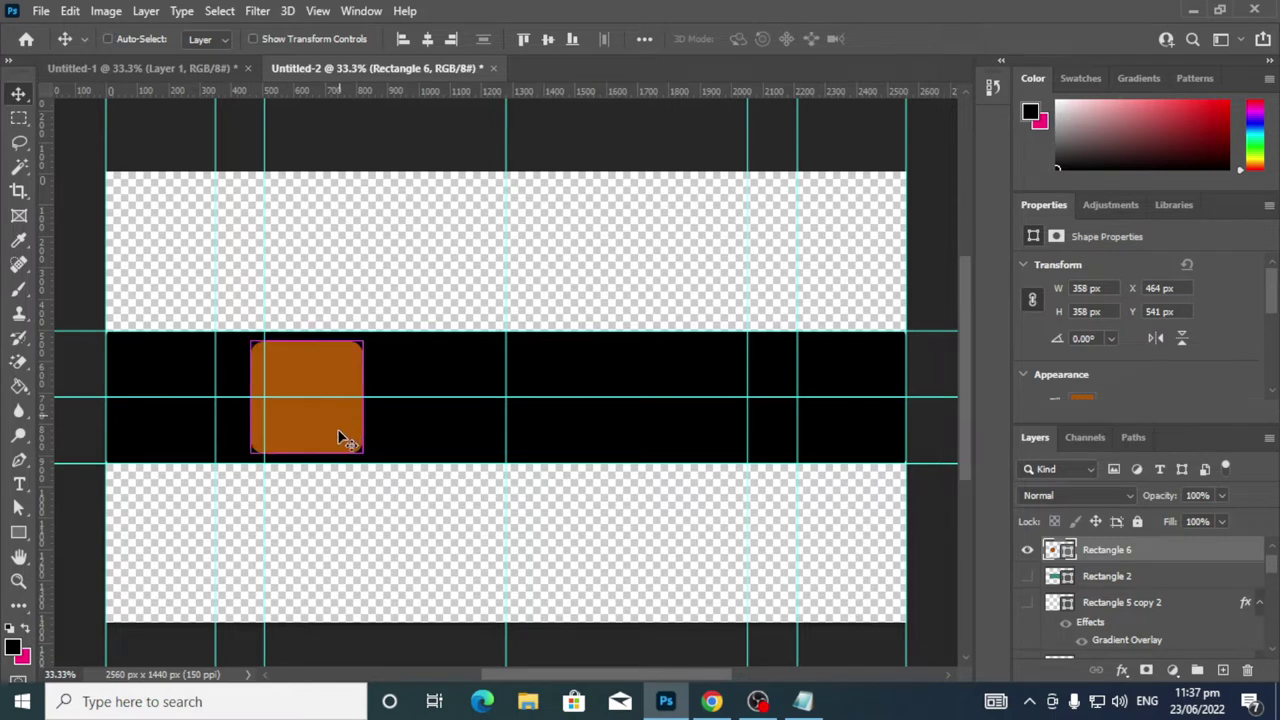
# Free-transform the orange square: rotate it to about -65° and move its centre to about X 507 px, Y 720 px
pyautogui.hotkey('ctrl', 't')
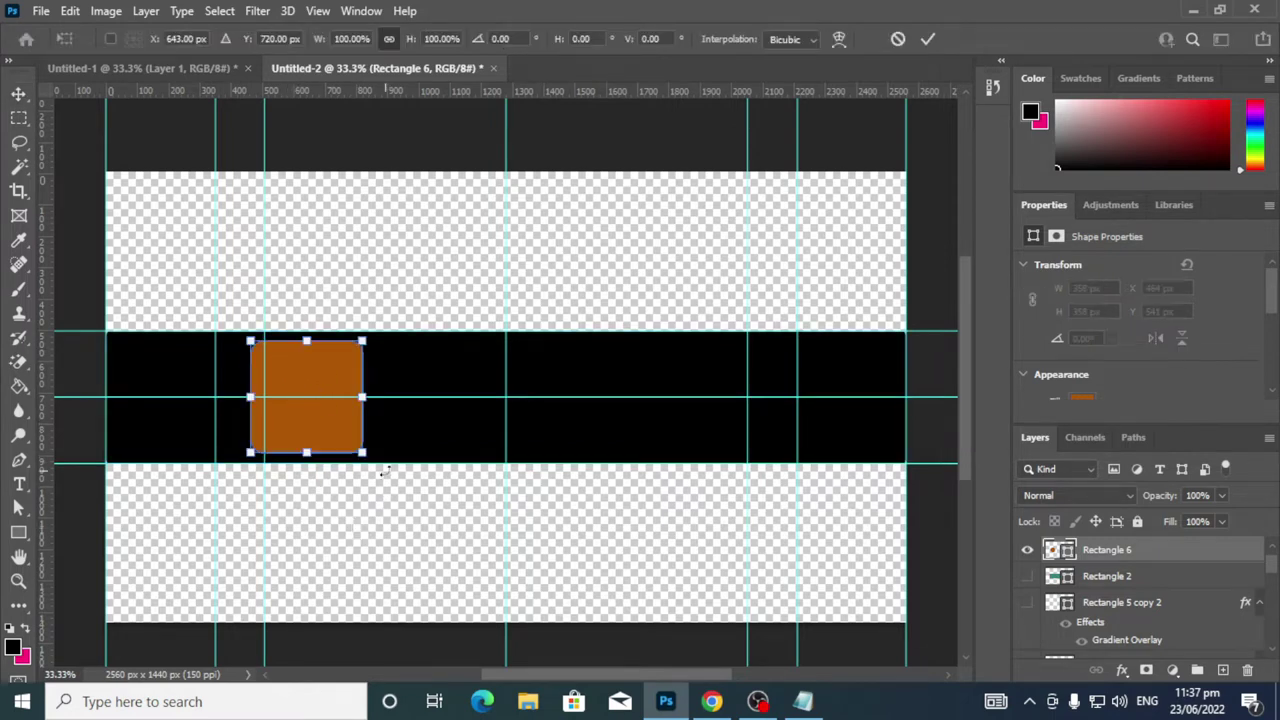
pyautogui.moveTo(385, 470); pyautogui.dragTo(418, 352)
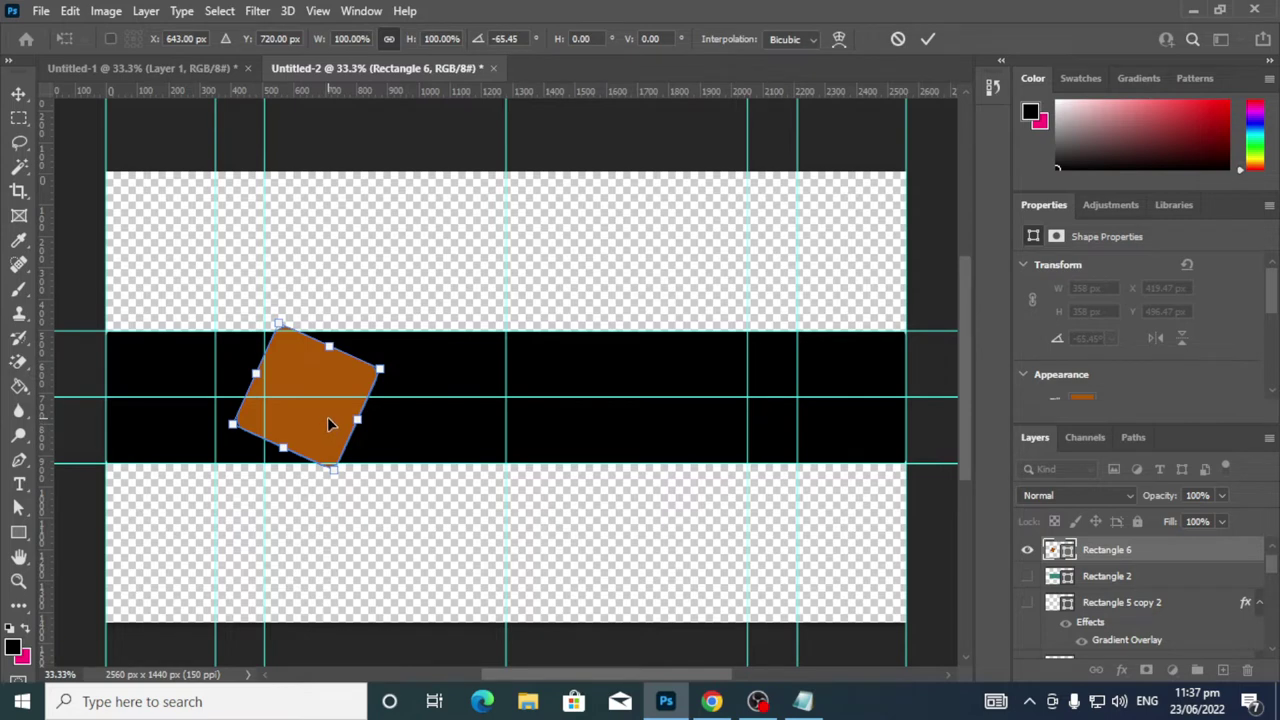
pyautogui.moveTo(330, 424); pyautogui.dragTo(293, 426)
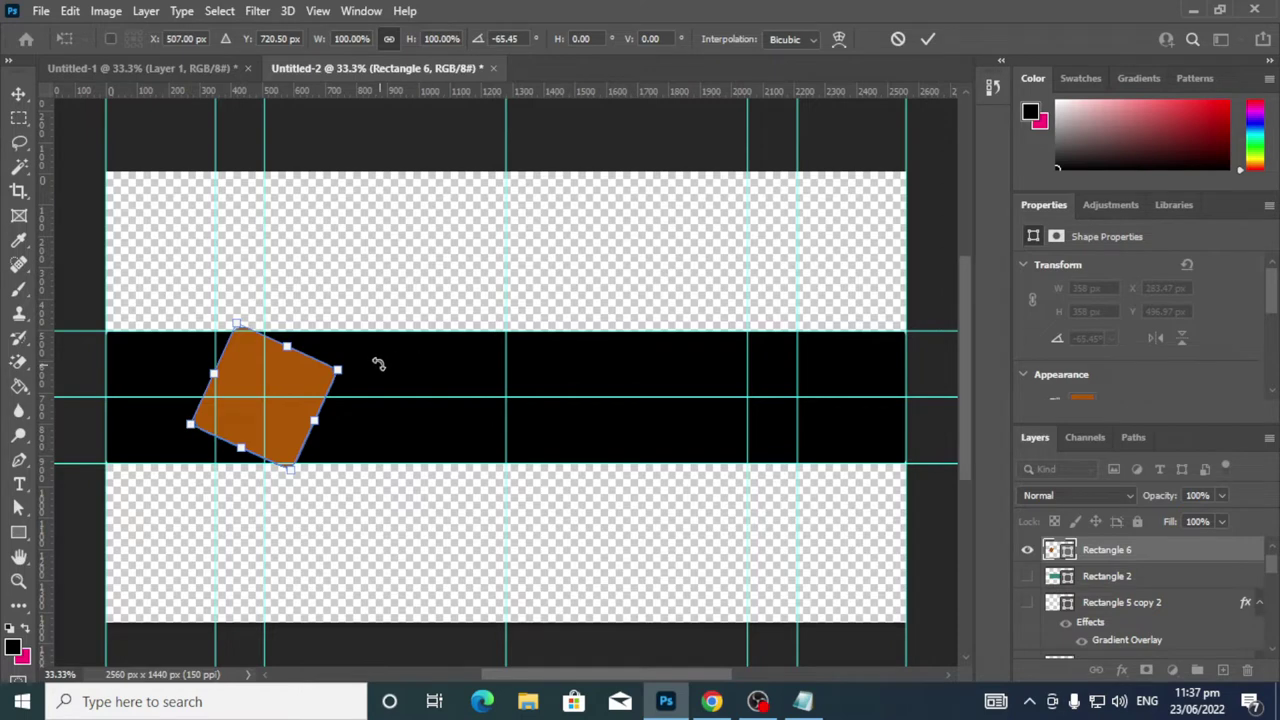
# Rotate the orange square to about -55° and move its centre to about X 507 px, Y 713 px
pyautogui.moveTo(374, 363)
pyautogui.mouseDown()
pyautogui.moveTo(392, 403)
pyautogui.moveTo(389, 374)
pyautogui.mouseUp()
pyautogui.moveTo(287, 371); pyautogui.dragTo(287, 359)
pyautogui.press('Down')
pyautogui.press('Down')
pyautogui.press('Down')
pyautogui.press('Down')
pyautogui.press('Down')
pyautogui.press('Down')
pyautogui.press('Down')
pyautogui.press('Down')
pyautogui.press('Down')
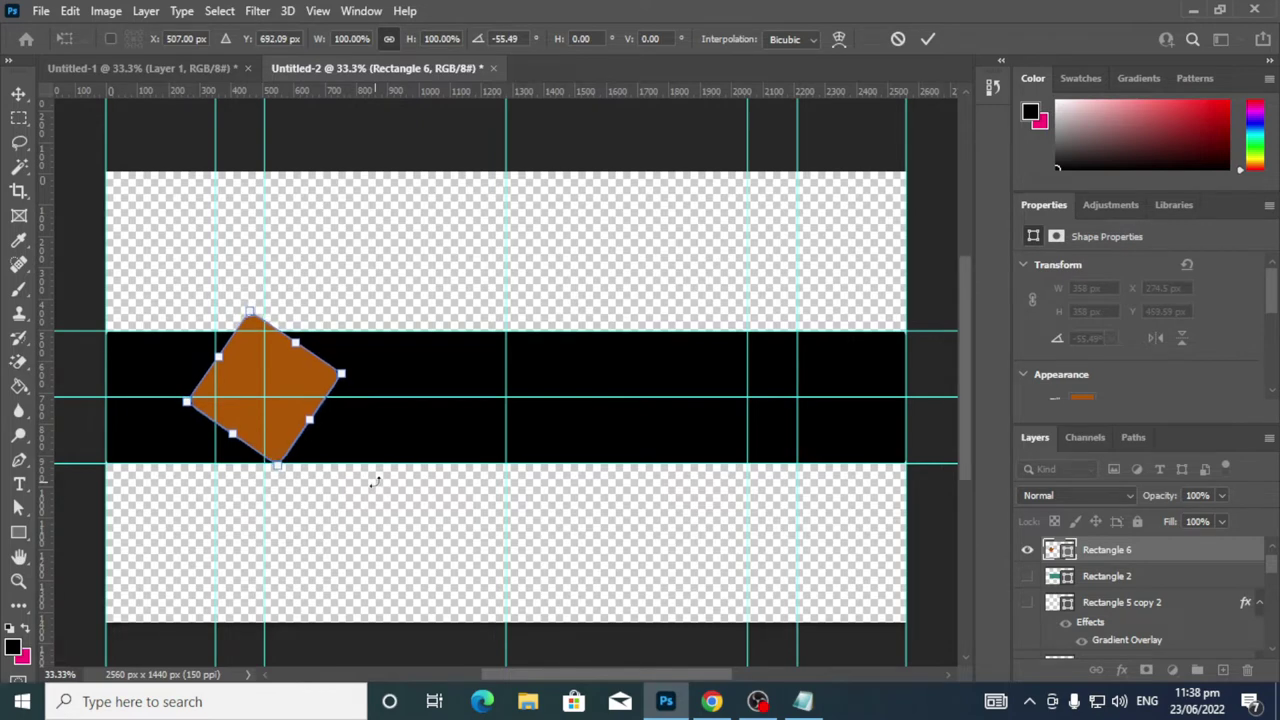
pyautogui.press('Down')
pyautogui.press('Down')
pyautogui.press('Down')
pyautogui.press('Down')
pyautogui.press('Down')
pyautogui.press('Down')
pyautogui.press('Down')
pyautogui.press('Down')
pyautogui.press('Down')
pyautogui.press('Down')
pyautogui.press('Down')
pyautogui.press('Down')
pyautogui.press('Down')
pyautogui.press('Down')
pyautogui.press('Down')
pyautogui.press('Down')
pyautogui.press('Down')
pyautogui.press('Down')
pyautogui.press('Down')
pyautogui.press('Down')
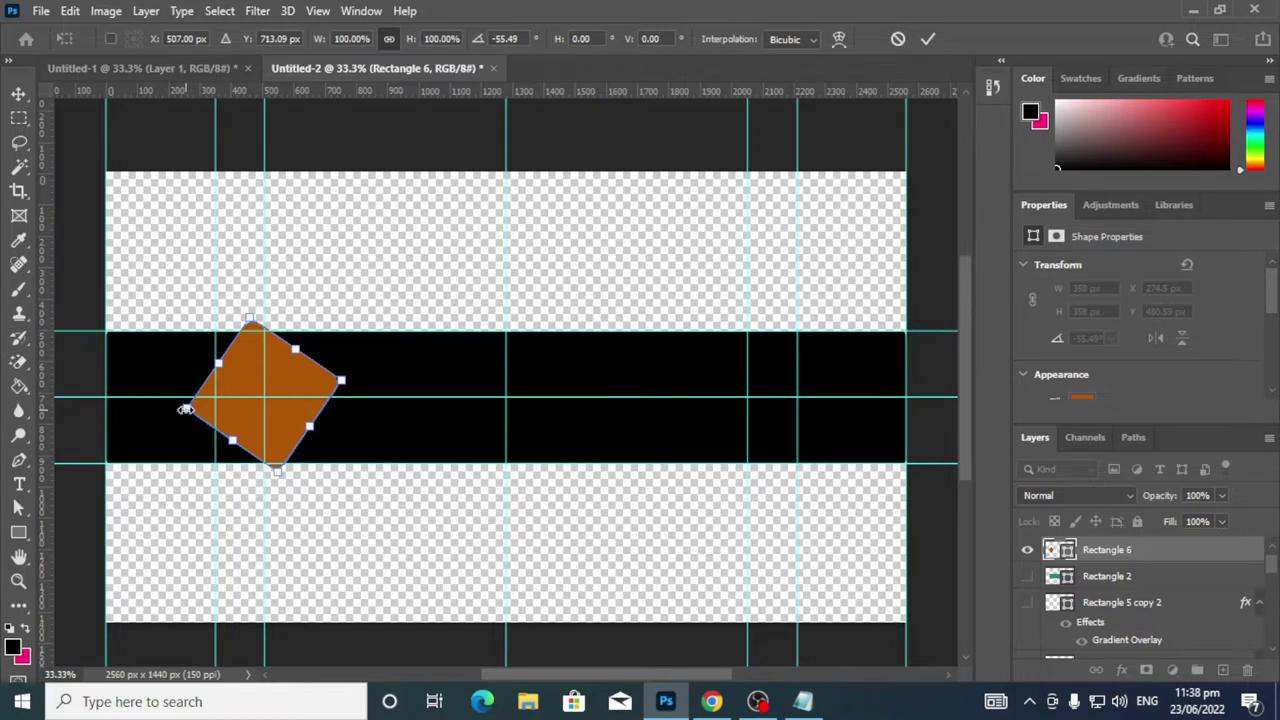
# Scale the orange square to about 109% and move its centre to about X 493 px, Y 696 px
pyautogui.moveTo(183, 409)
pyautogui.mouseDown()
pyautogui.moveTo(137, 403)
pyautogui.moveTo(168, 397)
pyautogui.mouseUp()
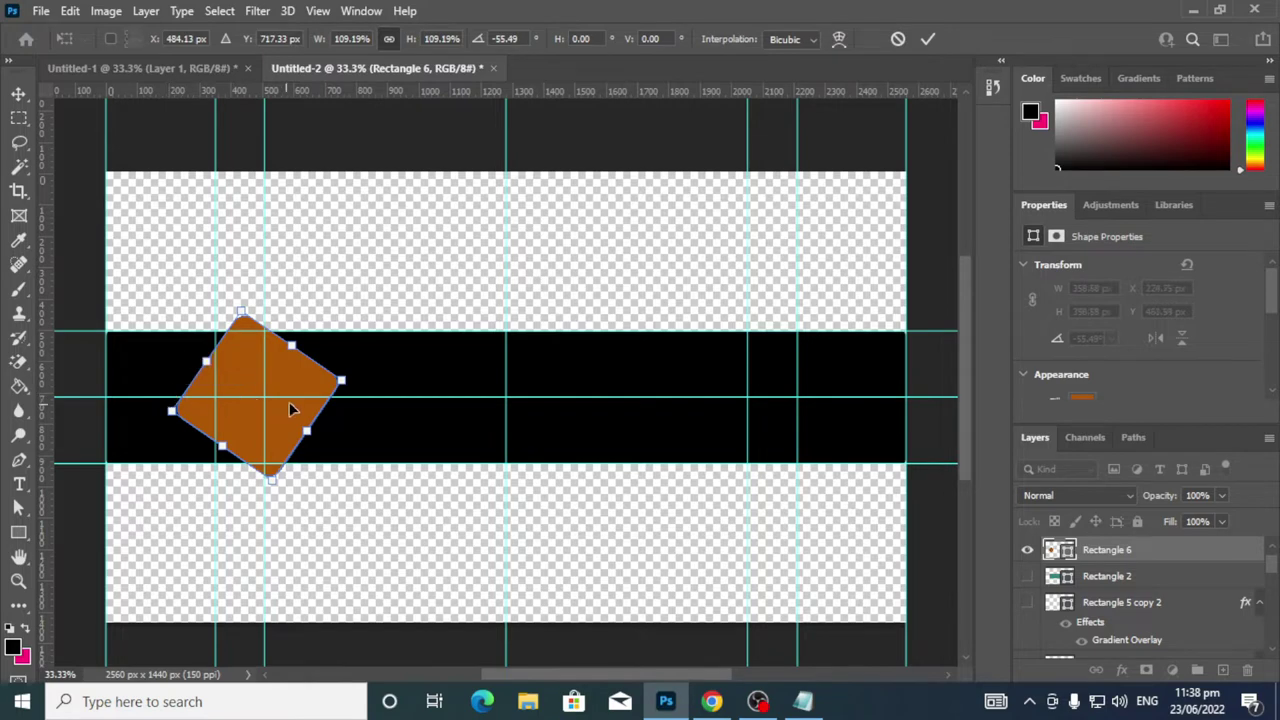
pyautogui.press('Up')
pyautogui.press('Up')
pyautogui.press('Up')
pyautogui.press('Up')
pyautogui.press('Up')
pyautogui.press('Up')
pyautogui.press('Up')
pyautogui.press('Up')
pyautogui.press('Up')
pyautogui.press('Up')
pyautogui.press('Up')
pyautogui.press('Up')
pyautogui.press('Up')
pyautogui.press('Up')
pyautogui.press('Up')
pyautogui.press('Up')
pyautogui.press('Up')
pyautogui.press('Up')
pyautogui.press('Up')
pyautogui.press('Up')
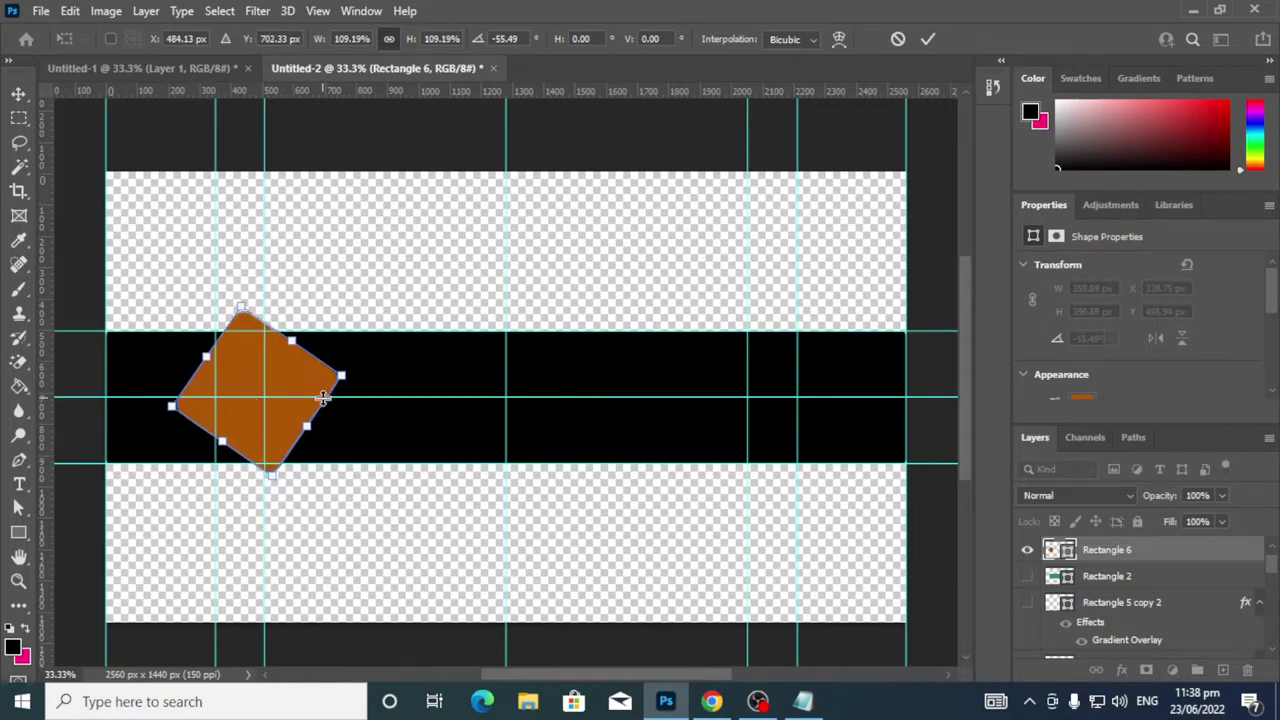
pyautogui.press('Right')
pyautogui.press('Right')
pyautogui.press('Right')
pyautogui.press('Right')
pyautogui.press('Right')
pyautogui.press('Right')
pyautogui.press('Right')
pyautogui.press('Right')
pyautogui.press('Right')
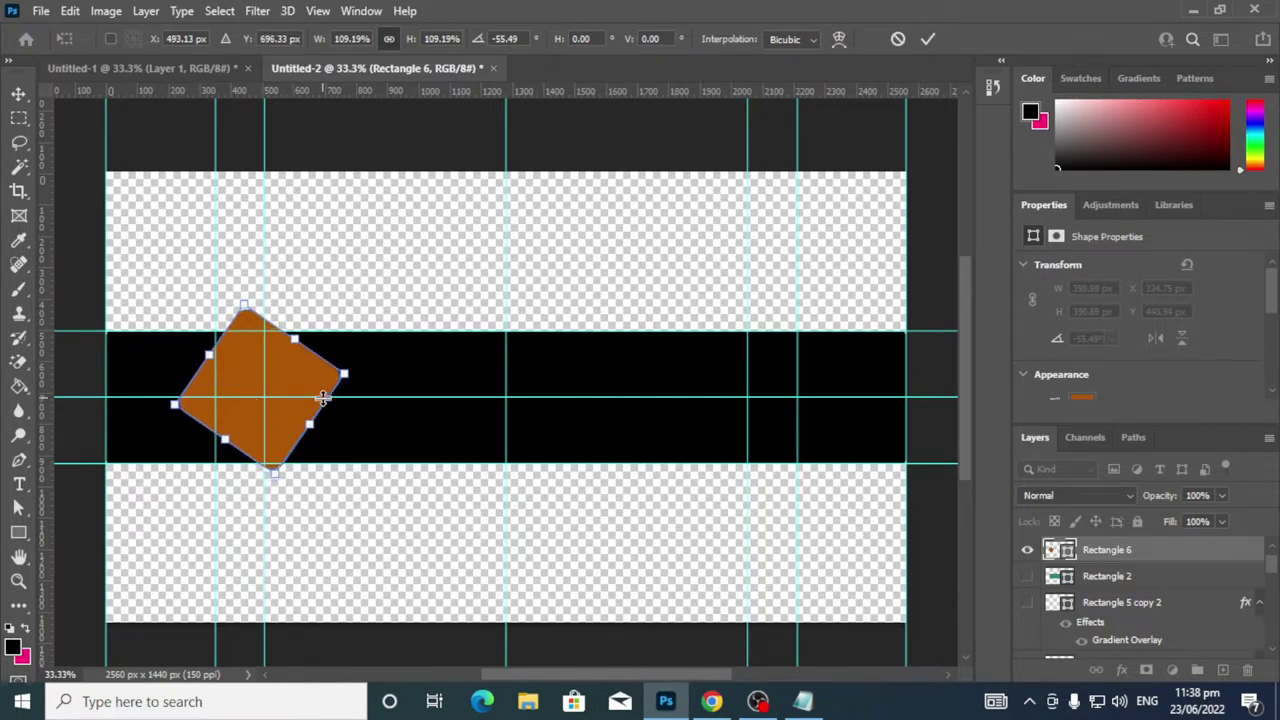
# Enlarge the orange square to about 407 × 407 px, move its centre to about X 500 px, Y 689 px, and apply the transform
pyautogui.moveTo(175, 404); pyautogui.dragTo(170, 404)
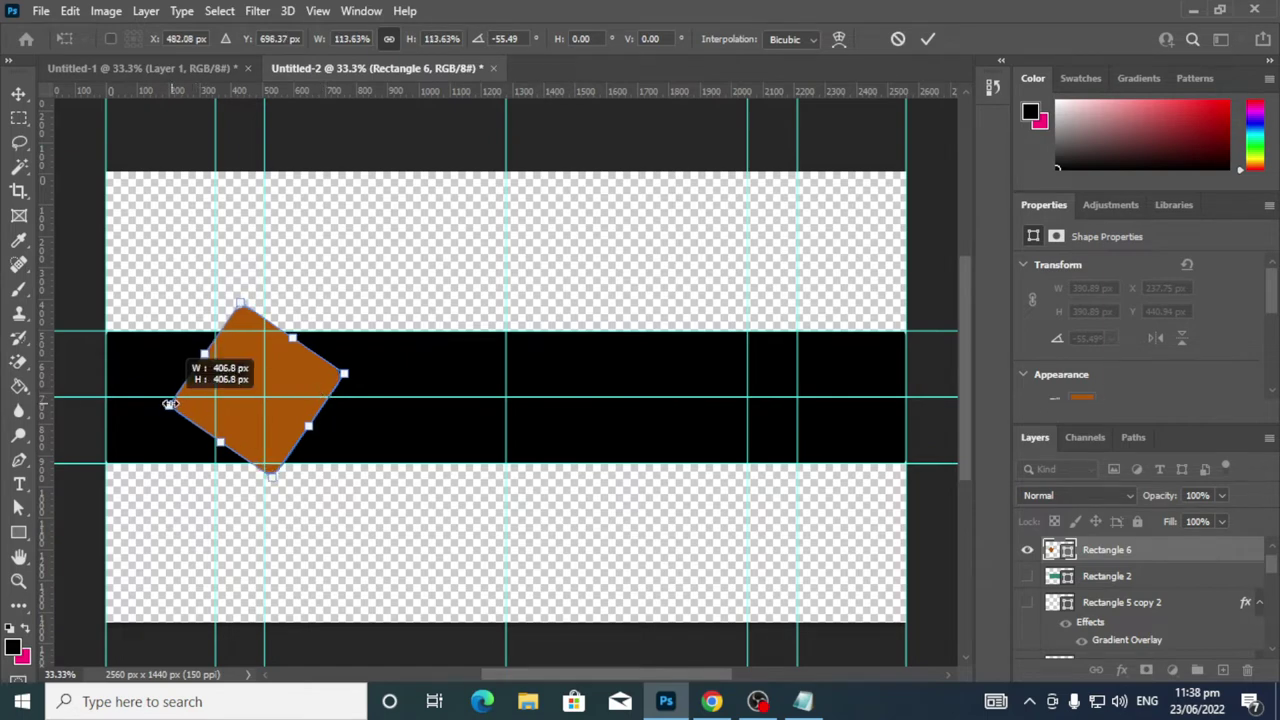
pyautogui.press('Up')
pyautogui.press('Up')
pyautogui.press('Up')
pyautogui.press('Up')
pyautogui.press('Up')
pyautogui.press('Up')
pyautogui.press('Up')
pyautogui.press('Up')
pyautogui.press('Up')
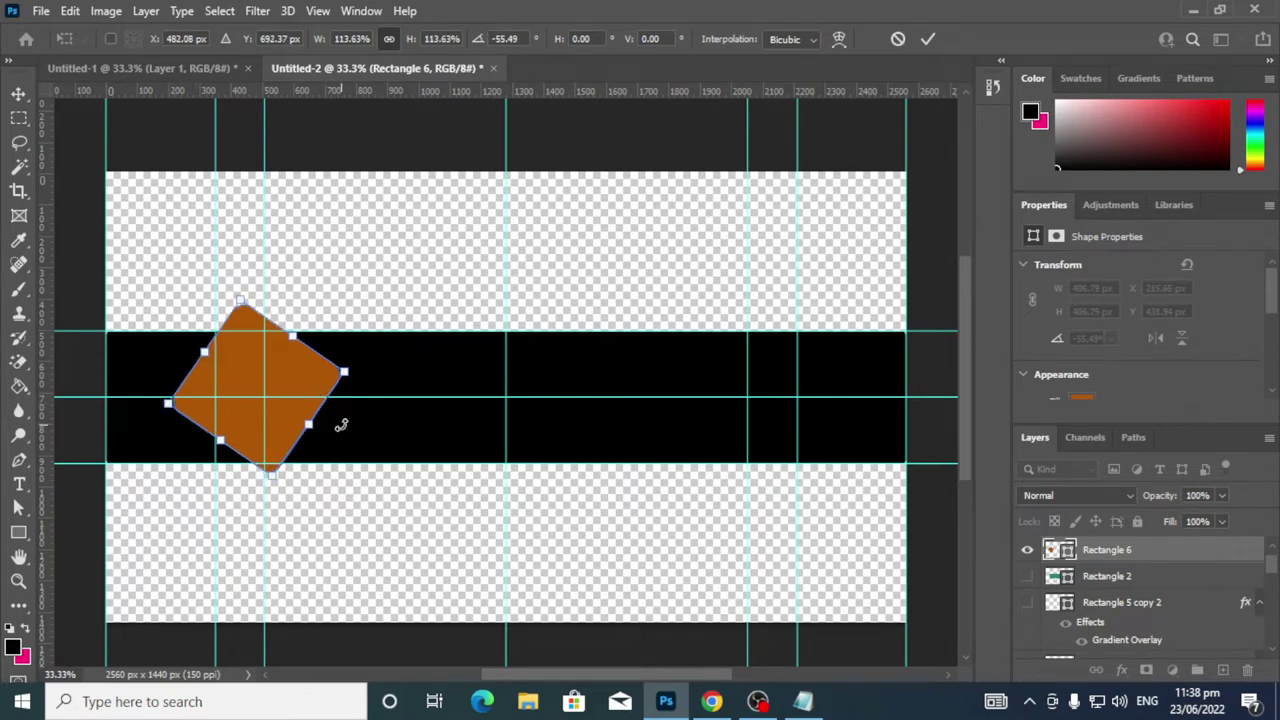
pyautogui.press('Right')
pyautogui.press('Right')
pyautogui.press('Right')
pyautogui.press('Right')
pyautogui.press('Right')
pyautogui.press('Right')
pyautogui.press('Right')
pyautogui.press('Right')
pyautogui.press('Right')
pyautogui.press('Right')
pyautogui.press('Right')
pyautogui.press('Right')
pyautogui.press('Right')
pyautogui.press('Right')
pyautogui.press('Right')
pyautogui.press('Right')
pyautogui.press('Right')
pyautogui.press('Right')
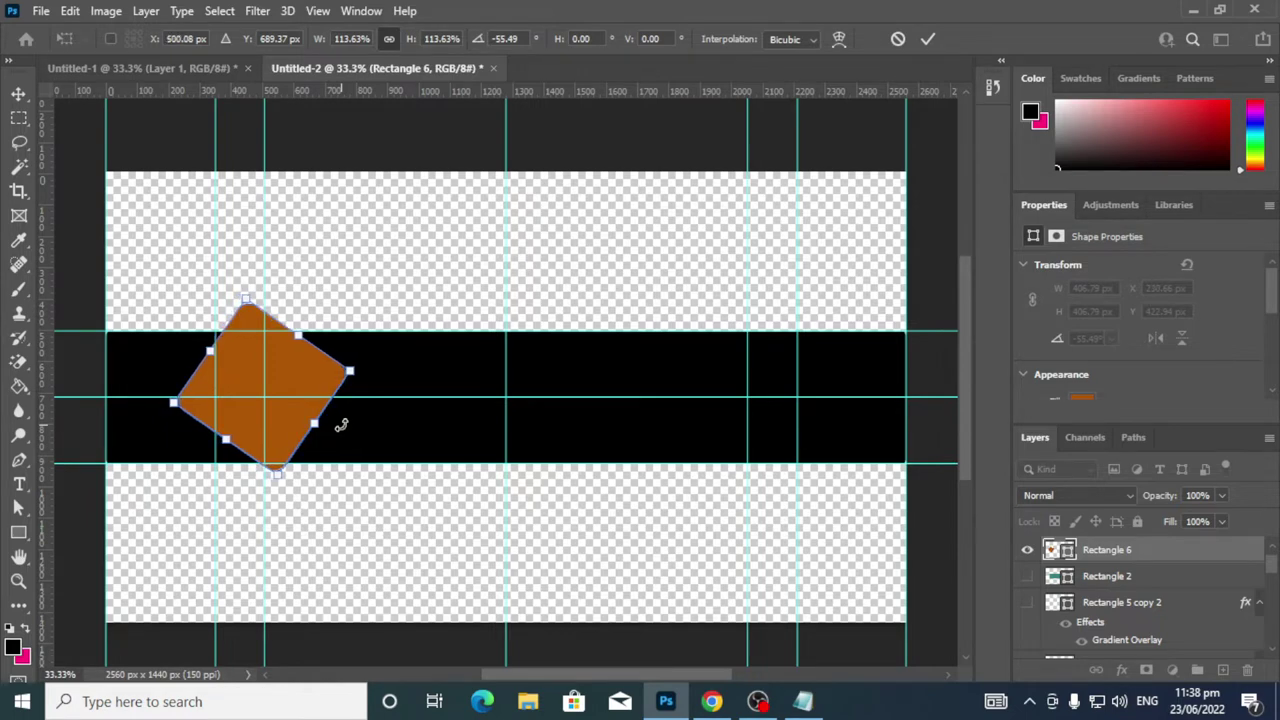
pyautogui.click(929, 40)
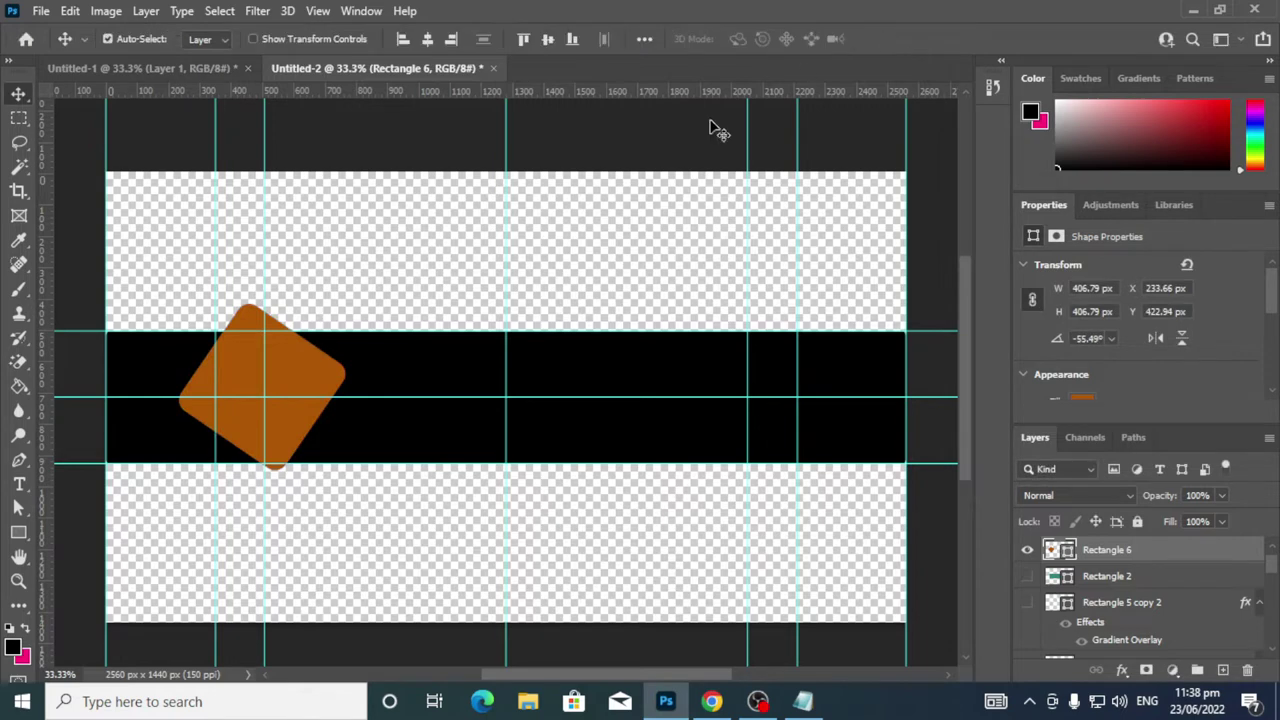
# Try to pull the orange square's left corner outwards with the Direct Selection tool
pyautogui.click(18, 510)
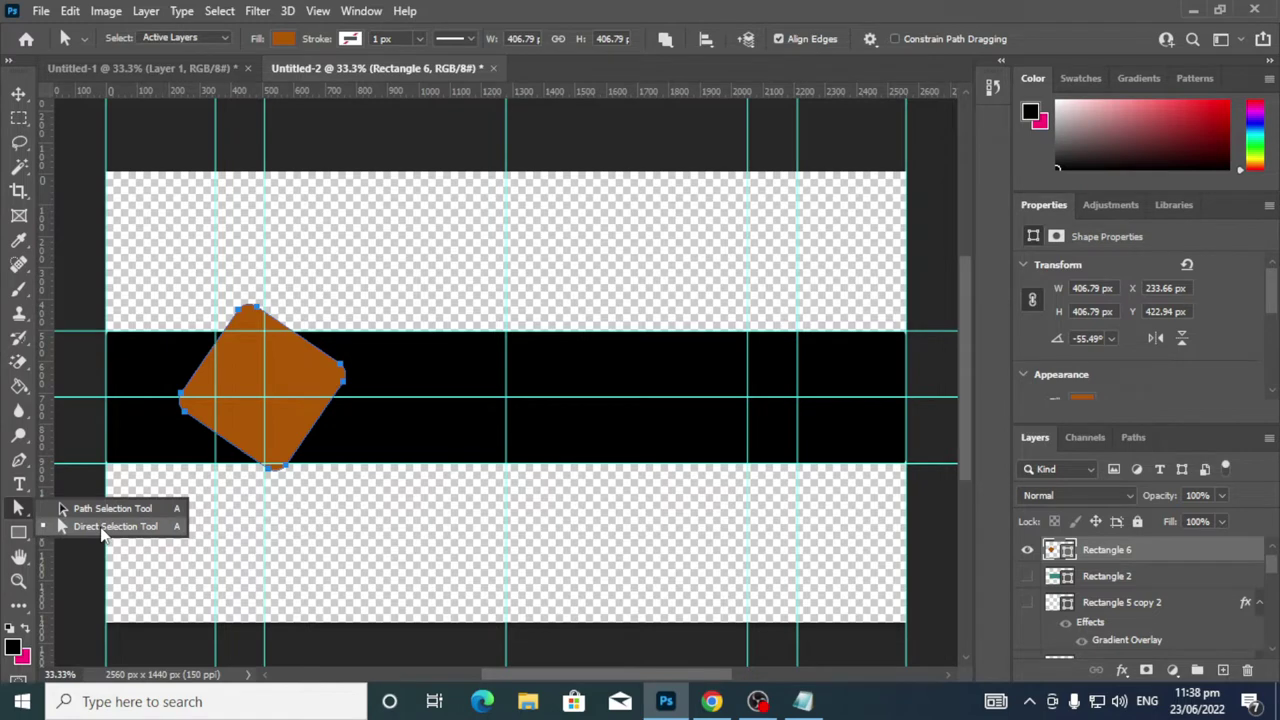
pyautogui.click(101, 528)
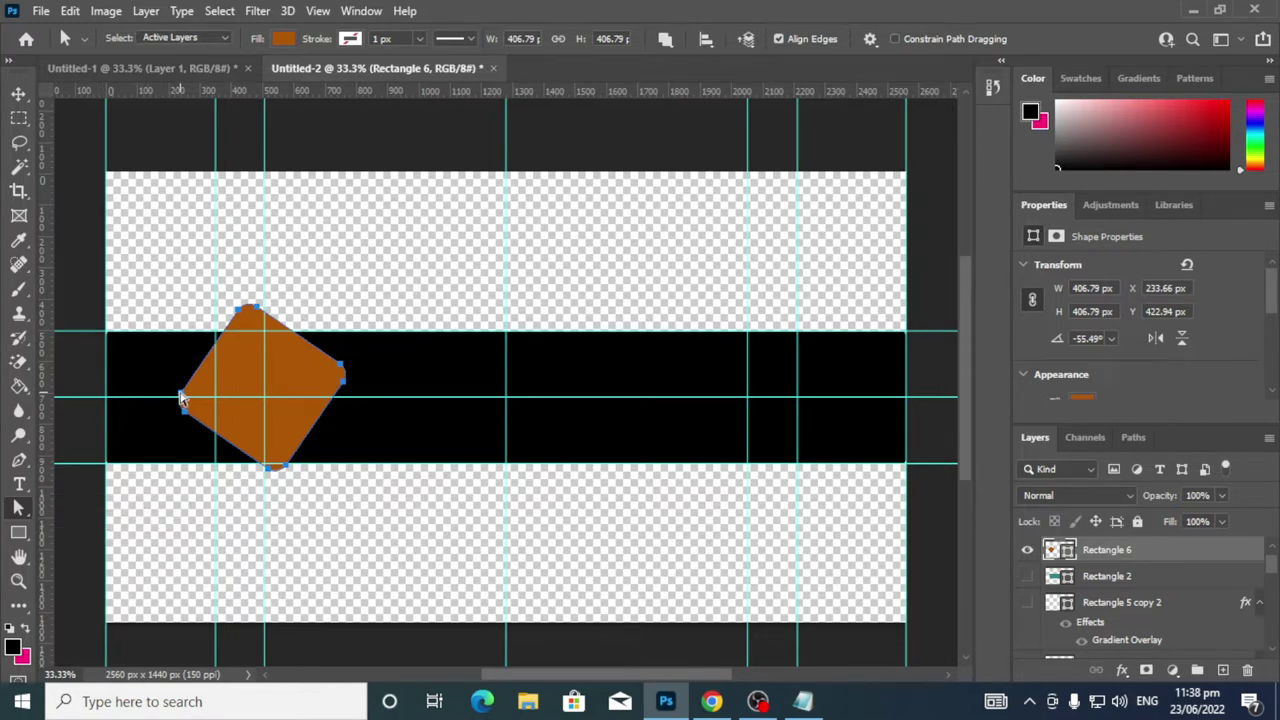
pyautogui.moveTo(181, 398)
pyautogui.mouseDown()
pyautogui.moveTo(165, 395)
pyautogui.moveTo(183, 387)
pyautogui.moveTo(178, 397)
pyautogui.mouseUp()
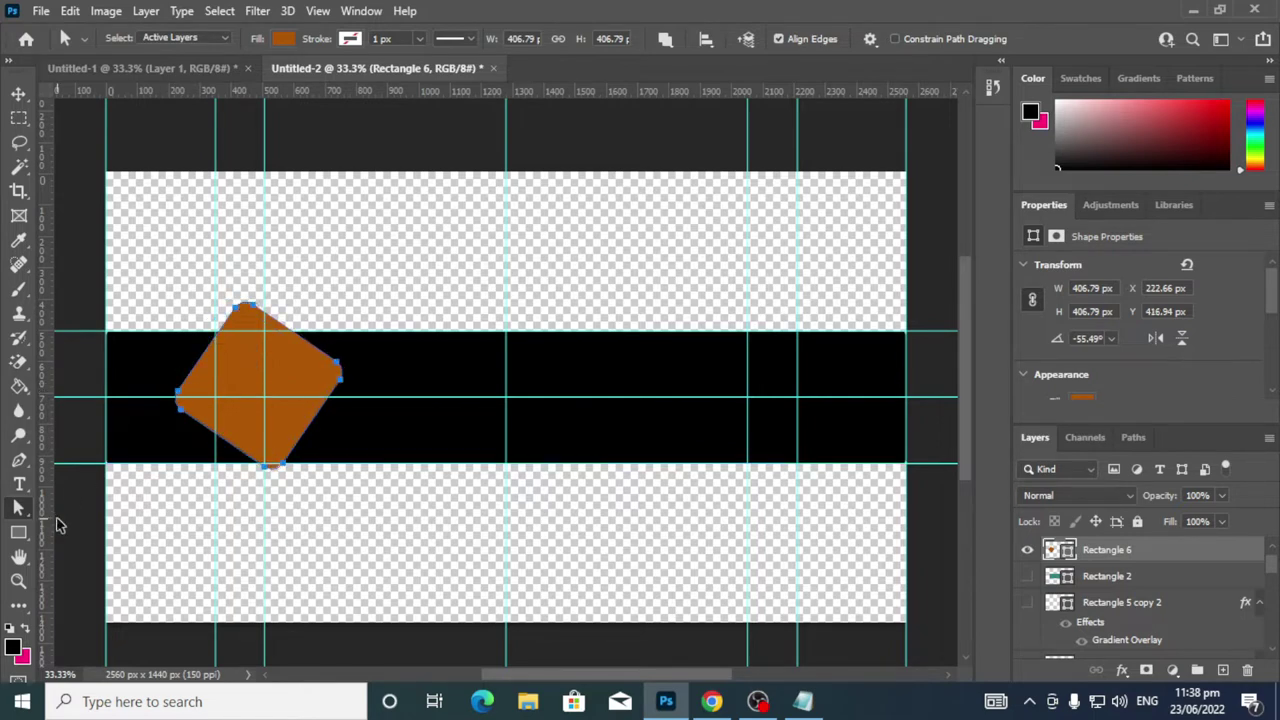
pyautogui.hotkey('ctrl', 'z')
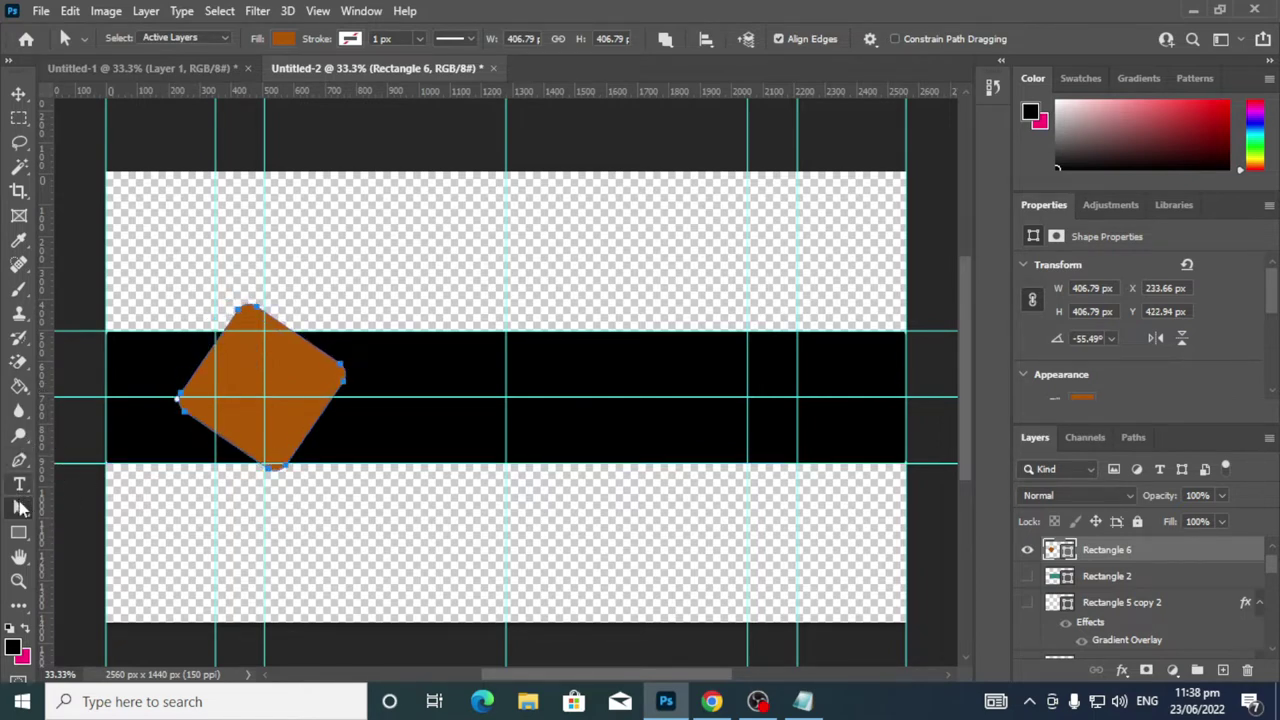
pyautogui.rightClick(18, 507)
pyautogui.click(100, 526)
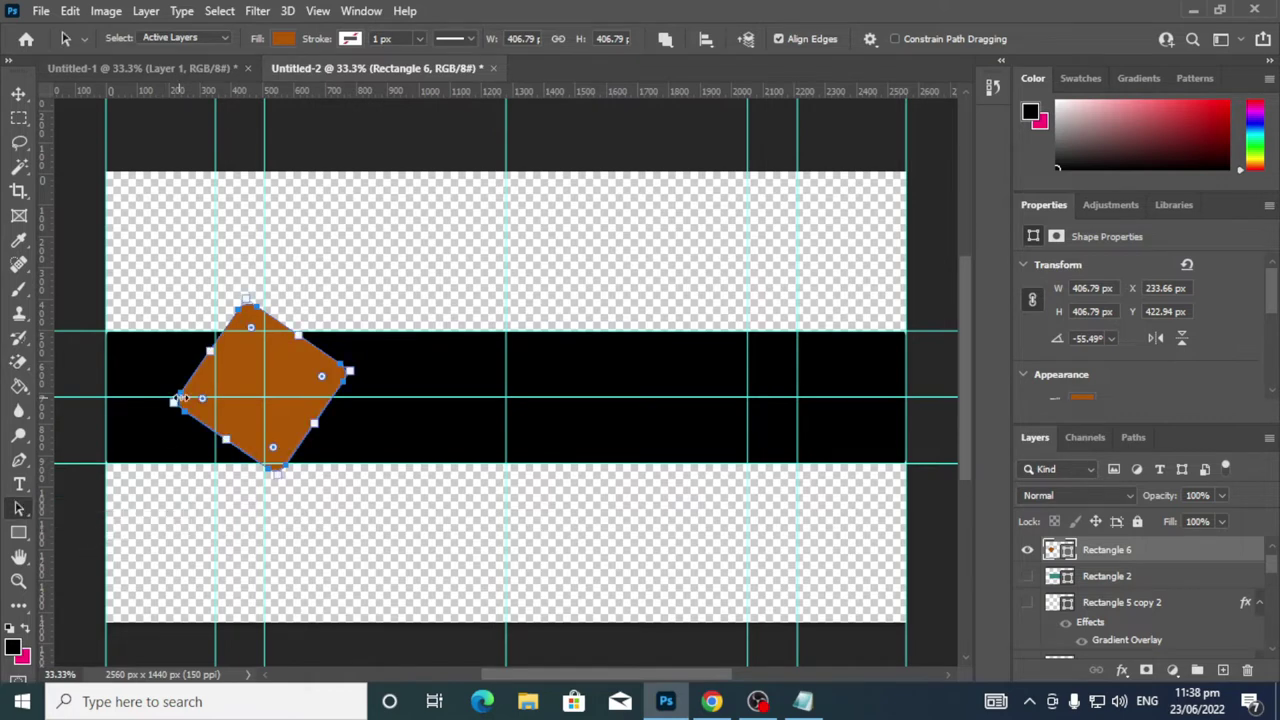
pyautogui.moveTo(181, 397); pyautogui.dragTo(162, 381)
pyautogui.hotkey('ctrl', 'z')
pyautogui.moveTo(185, 418); pyautogui.dragTo(162, 432)
pyautogui.rightClick(20, 510)
pyautogui.click(115, 526)
pyautogui.moveTo(182, 400); pyautogui.dragTo(178, 399)
pyautogui.click(19, 94)
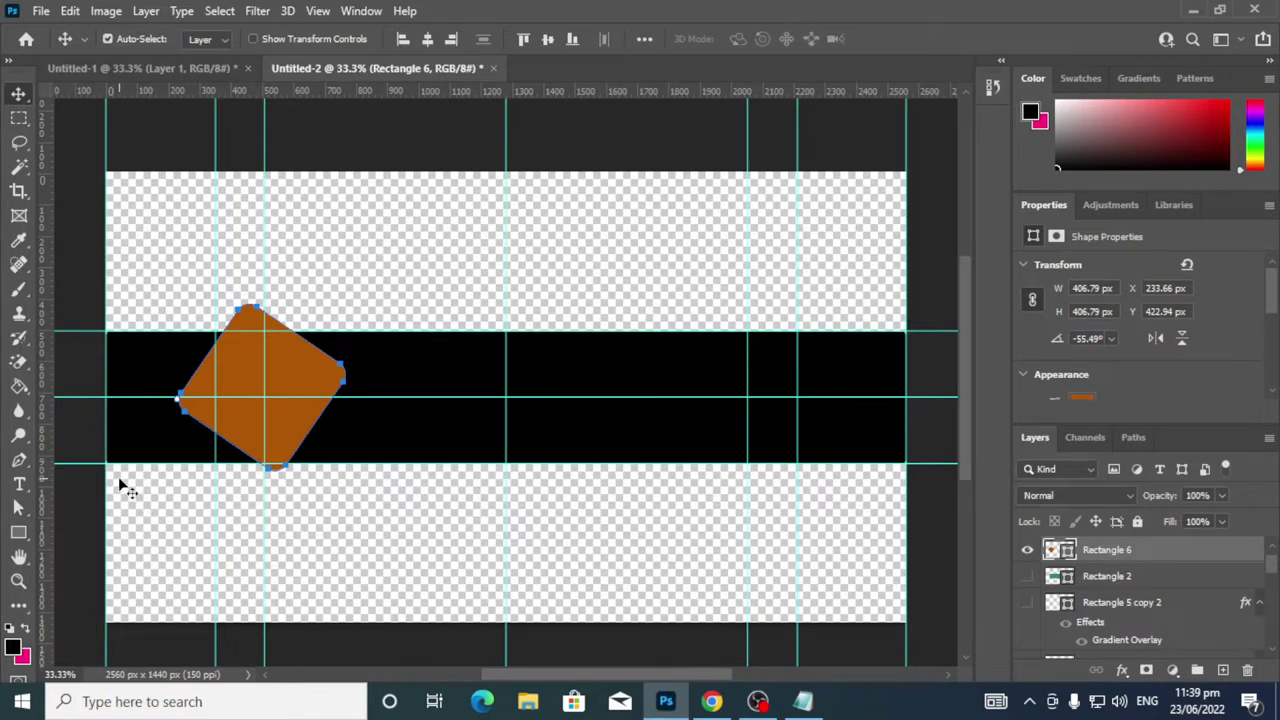
# Undo the orange square's free transform and redo it
pyautogui.hotkey('ctrl', 'z')
pyautogui.hotkey('ctrl', 'z')
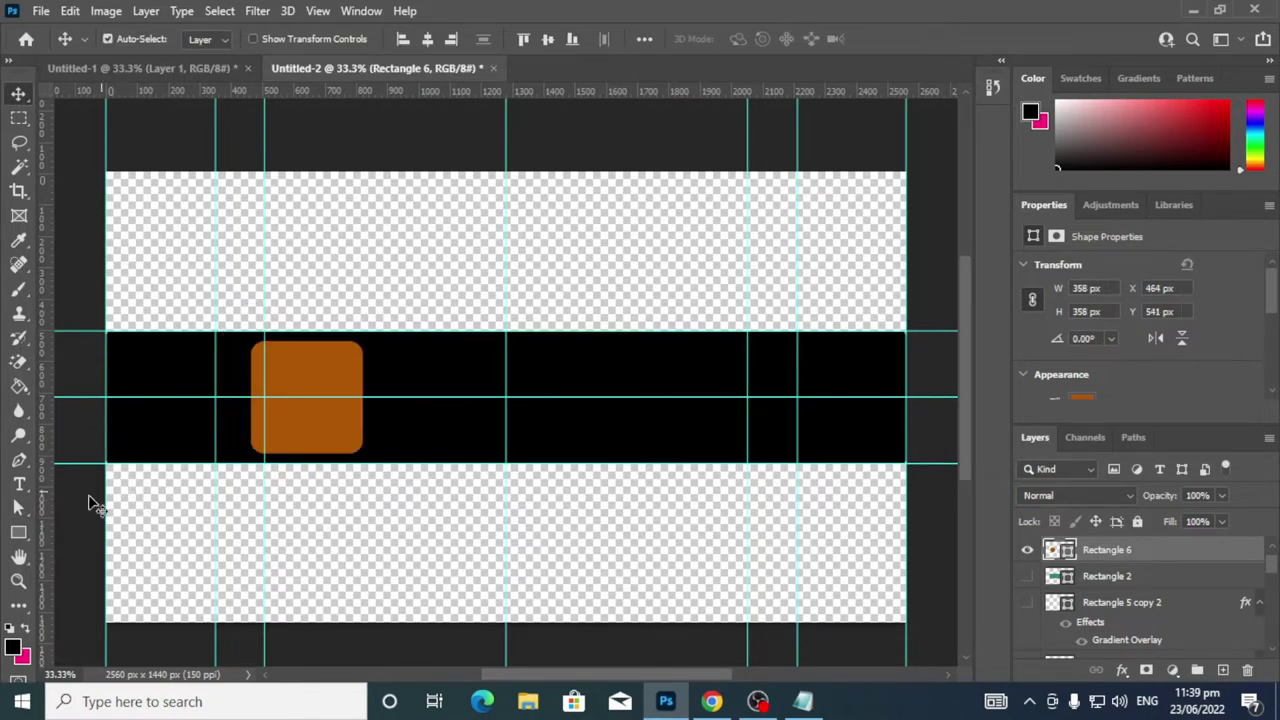
pyautogui.click(104, 10)
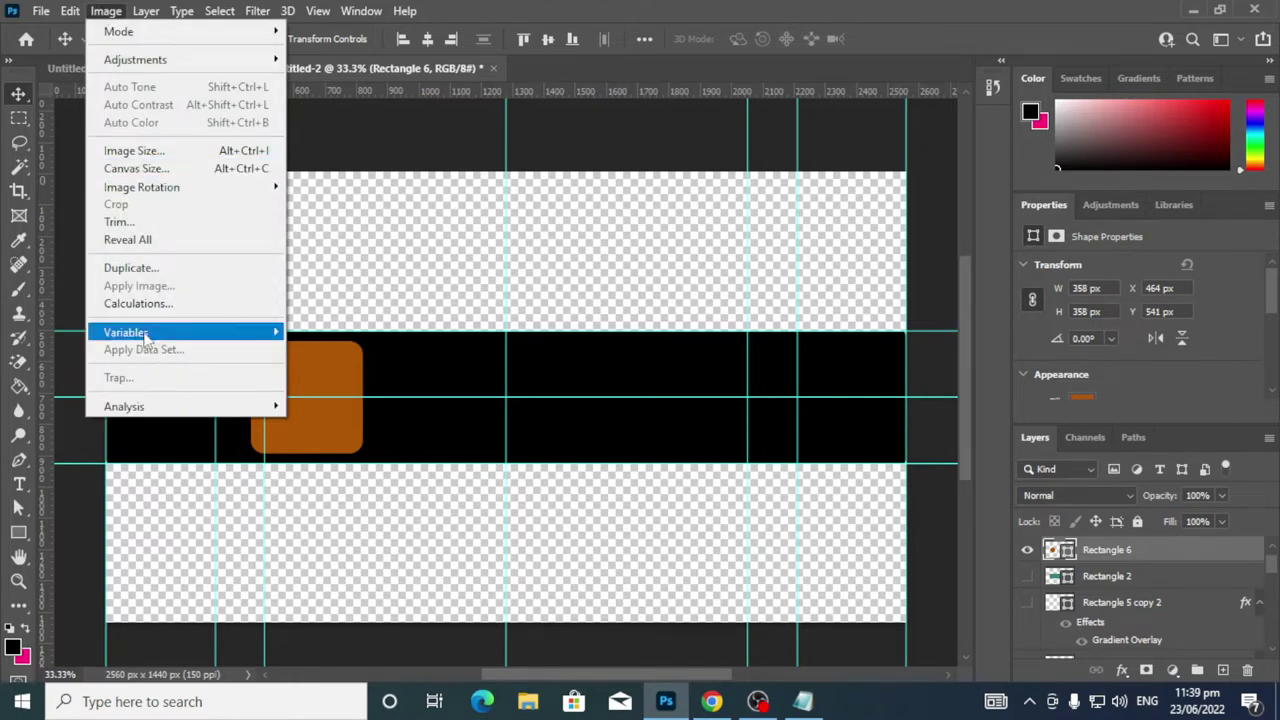
pyautogui.moveTo(70, 11)
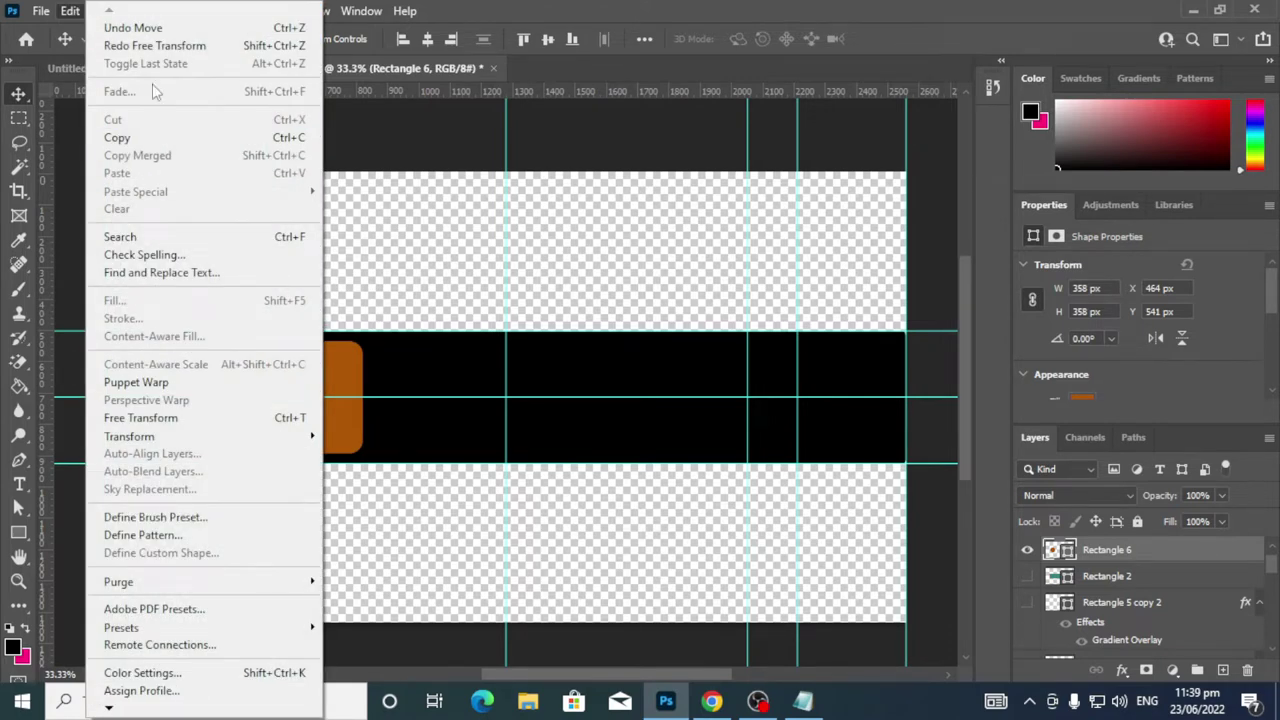
pyautogui.click(157, 47)
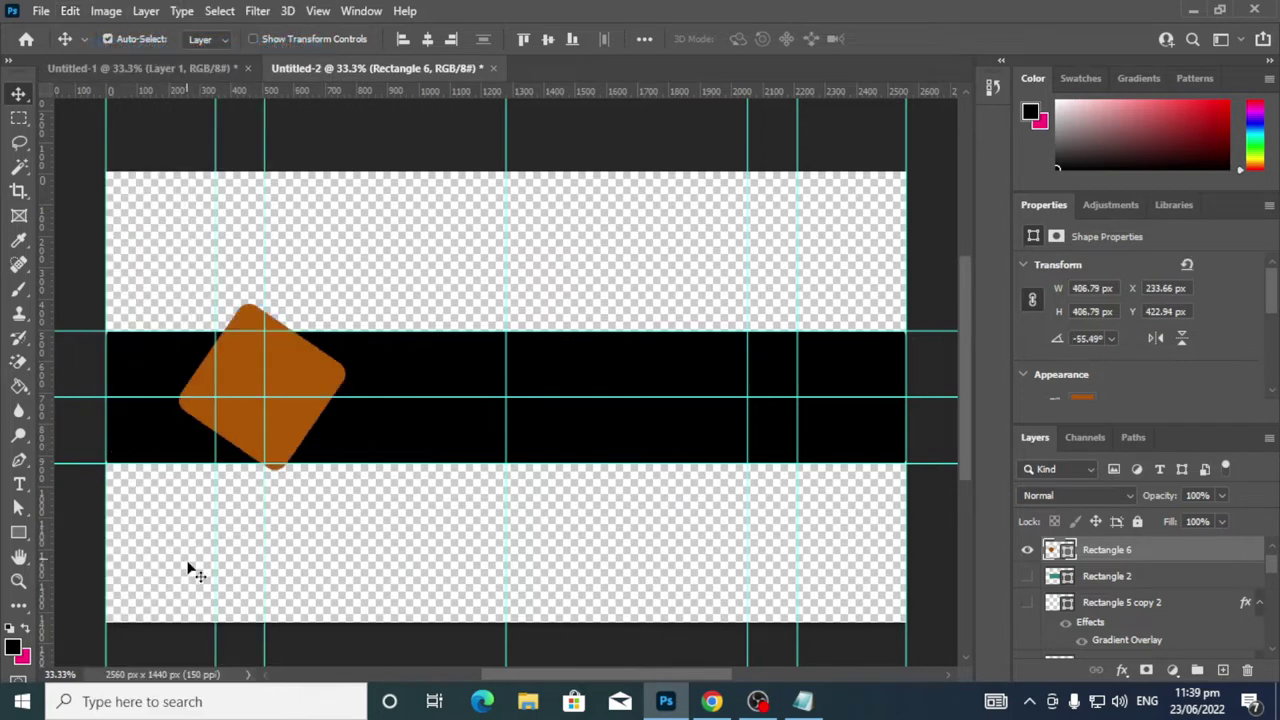
# Pull the orange square's two left anchor points to the black band's lower-left and upper-left corners, converting the live shape to a regular path
pyautogui.hotkey('ctrl', 't')
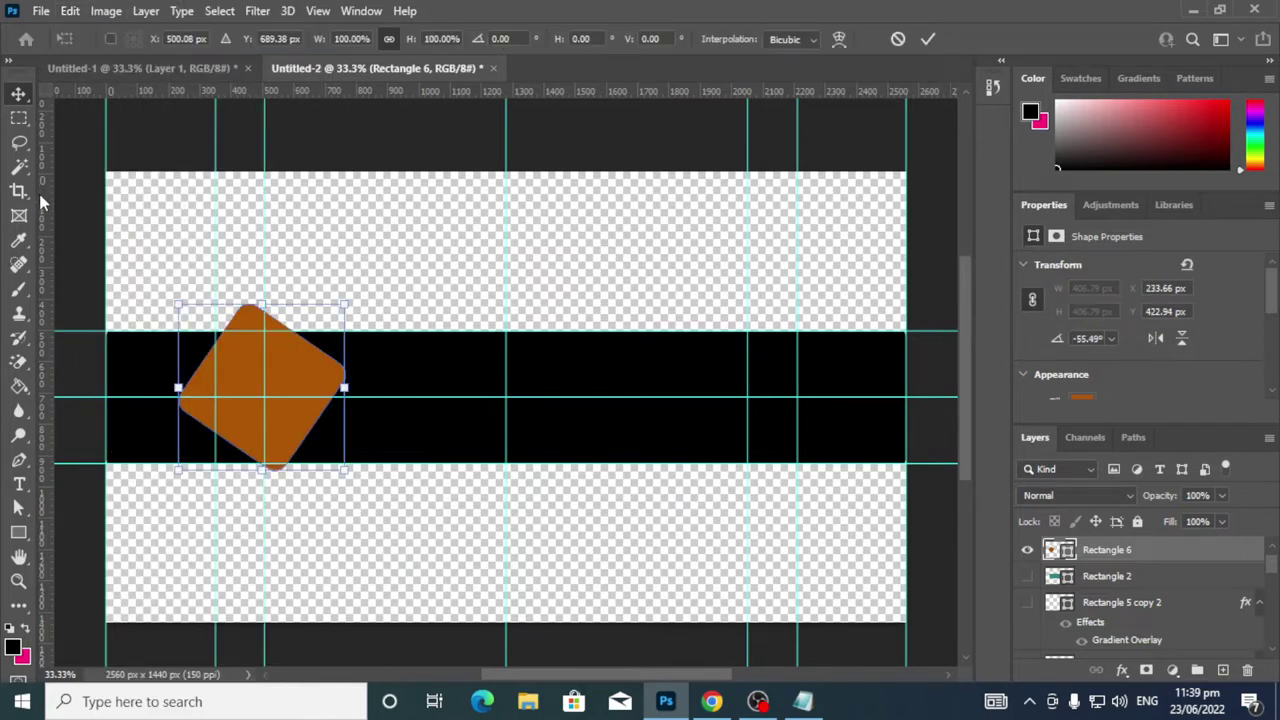
pyautogui.click(18, 507)
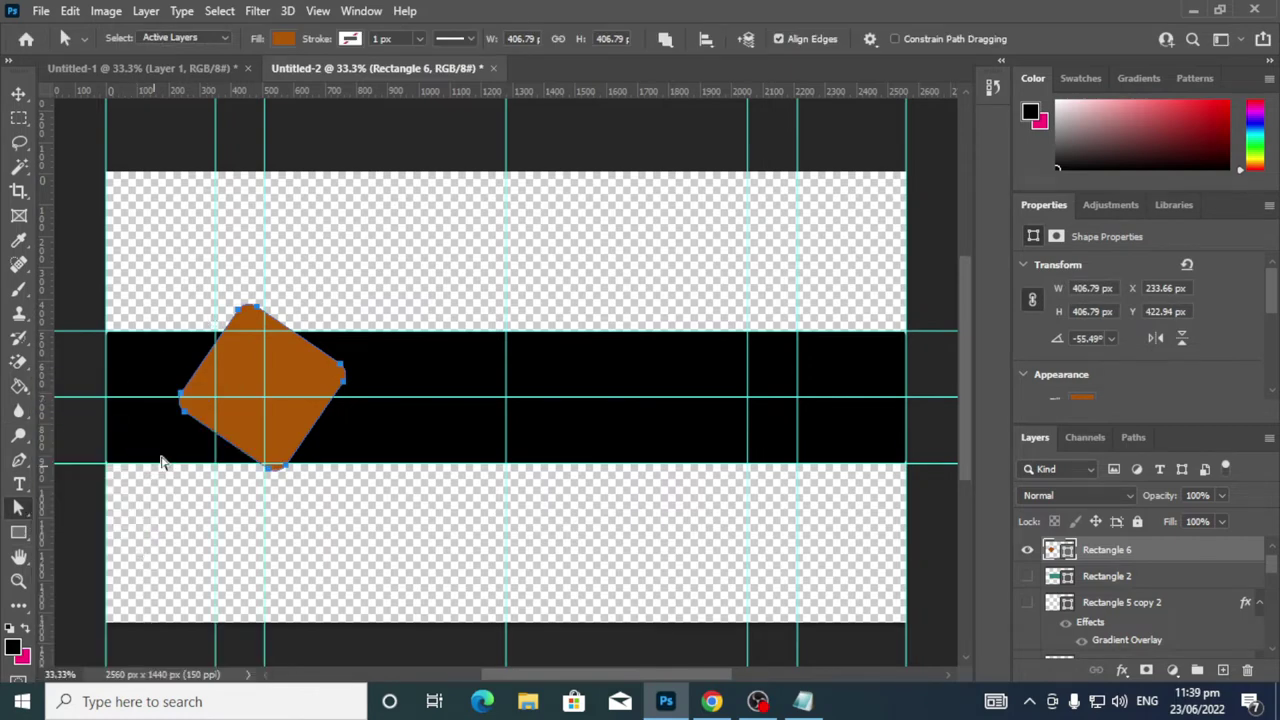
pyautogui.rightClick(18, 507)
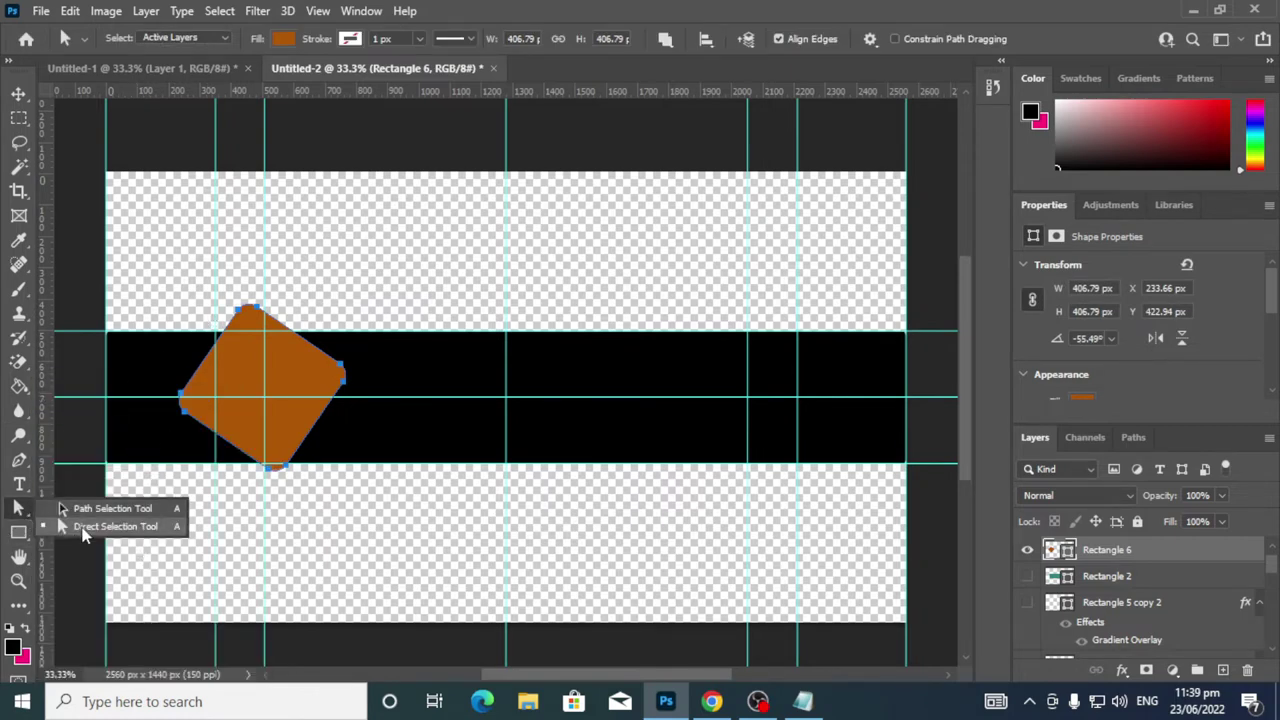
pyautogui.click(86, 527)
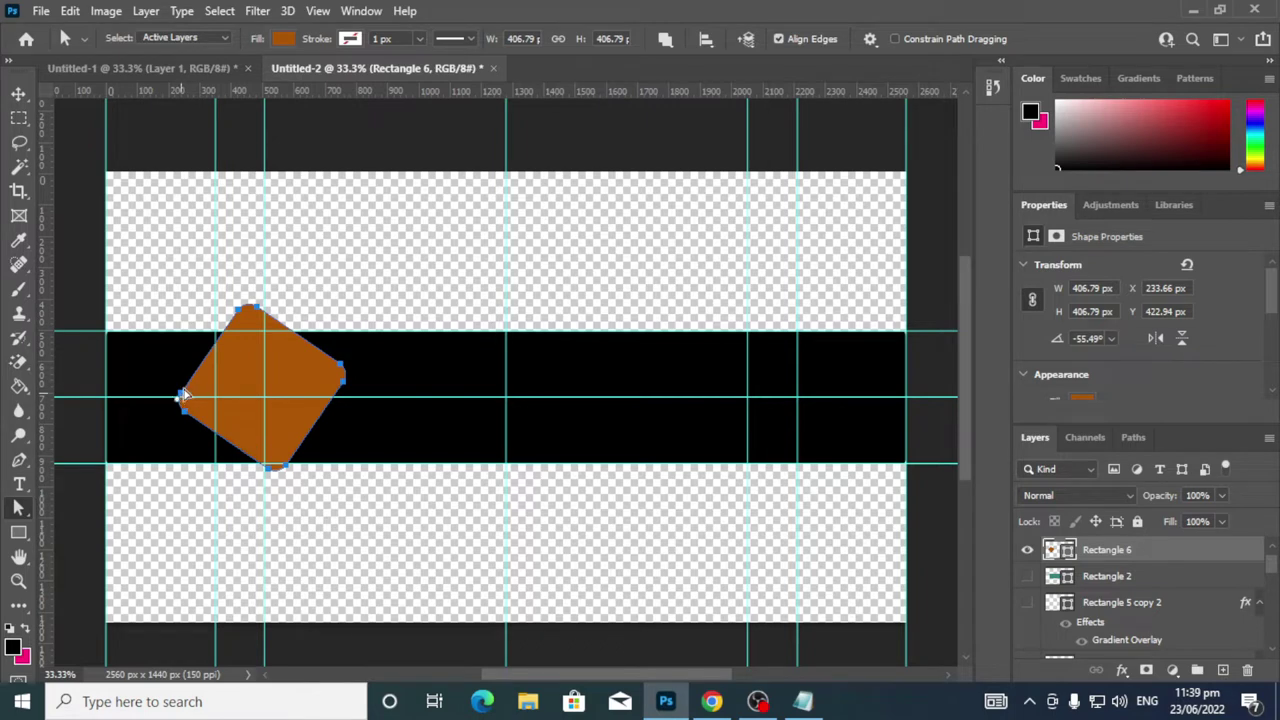
pyautogui.moveTo(180, 398); pyautogui.dragTo(186, 388)
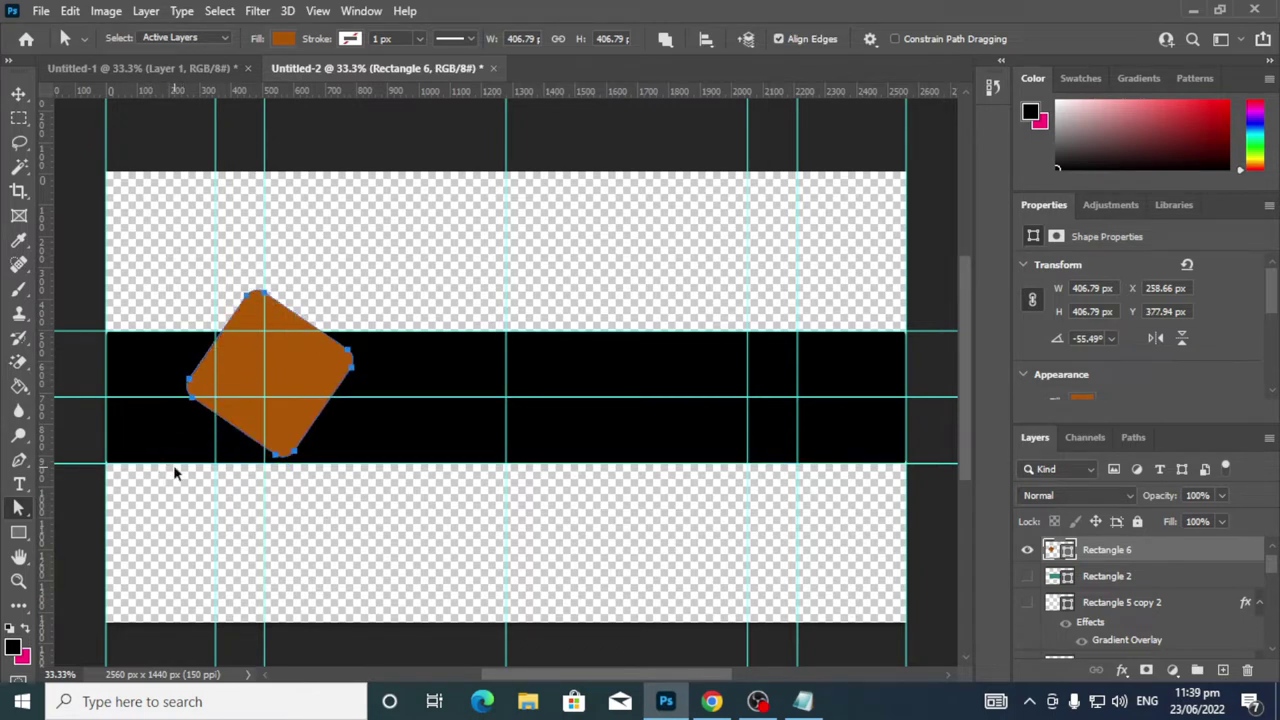
pyautogui.hotkey('ctrl', 'z')
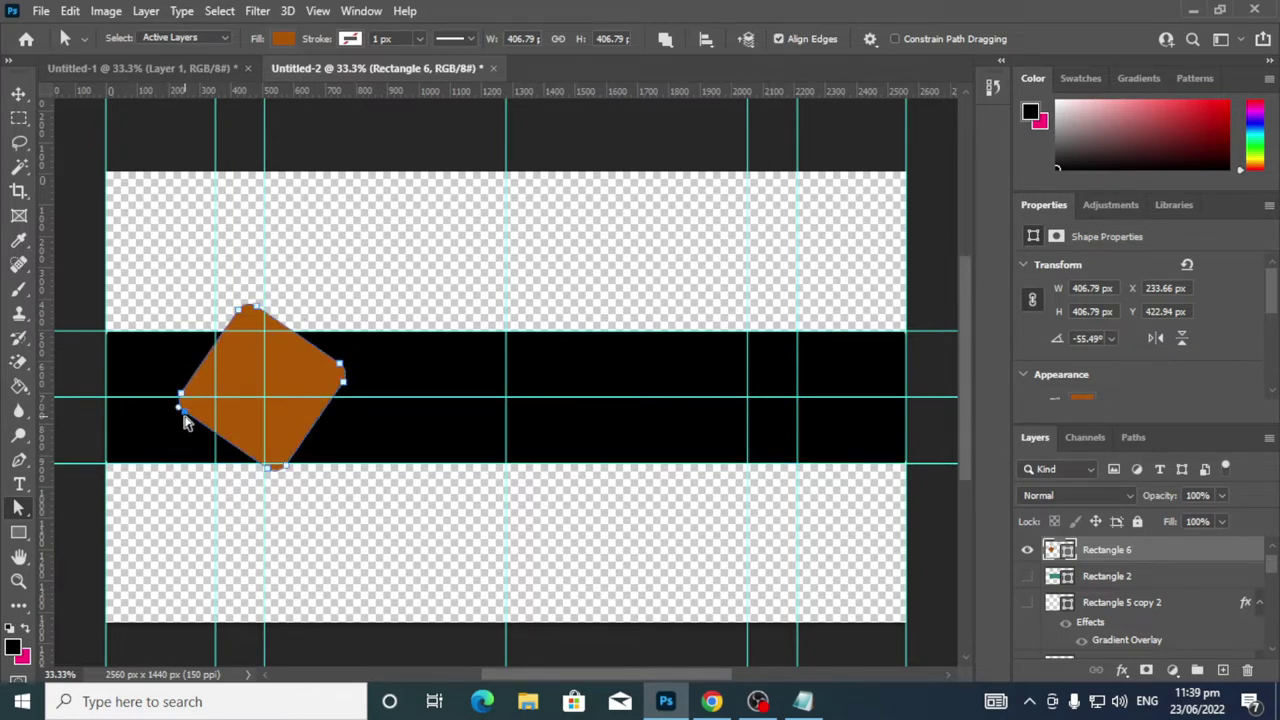
pyautogui.moveTo(186, 420); pyautogui.dragTo(110, 470)
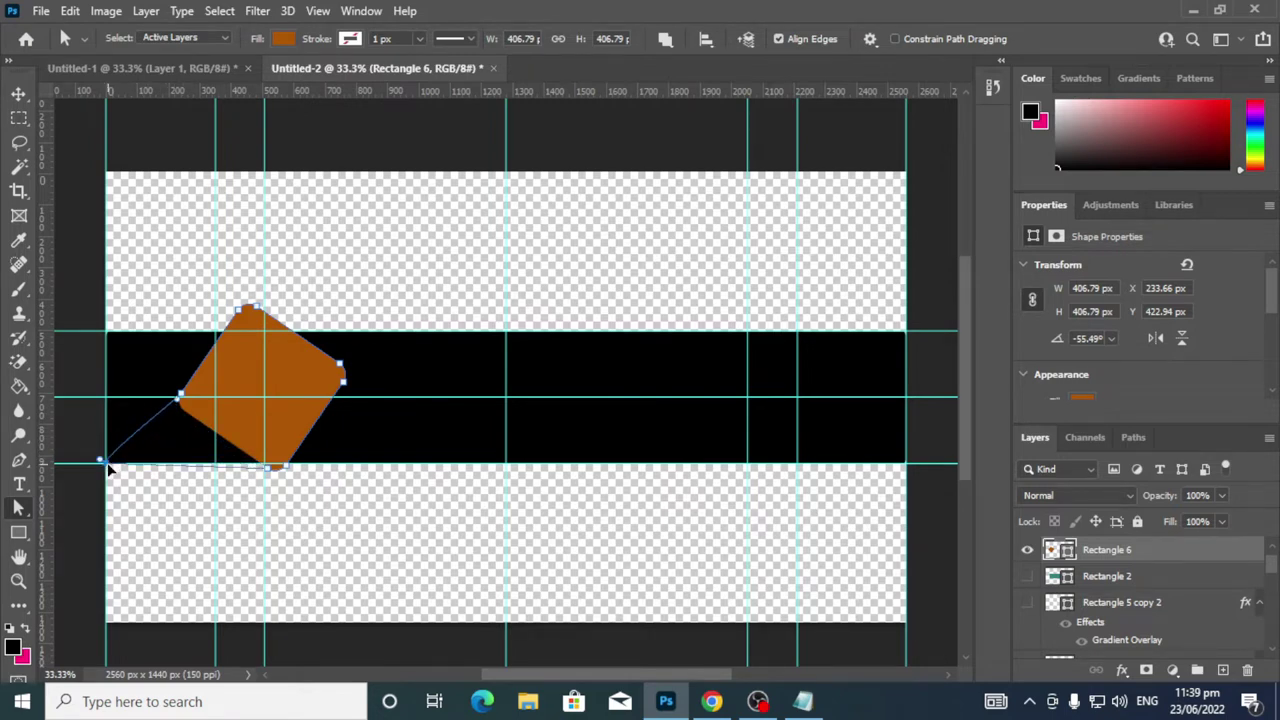
pyautogui.moveTo(110, 470); pyautogui.dragTo(108, 466)
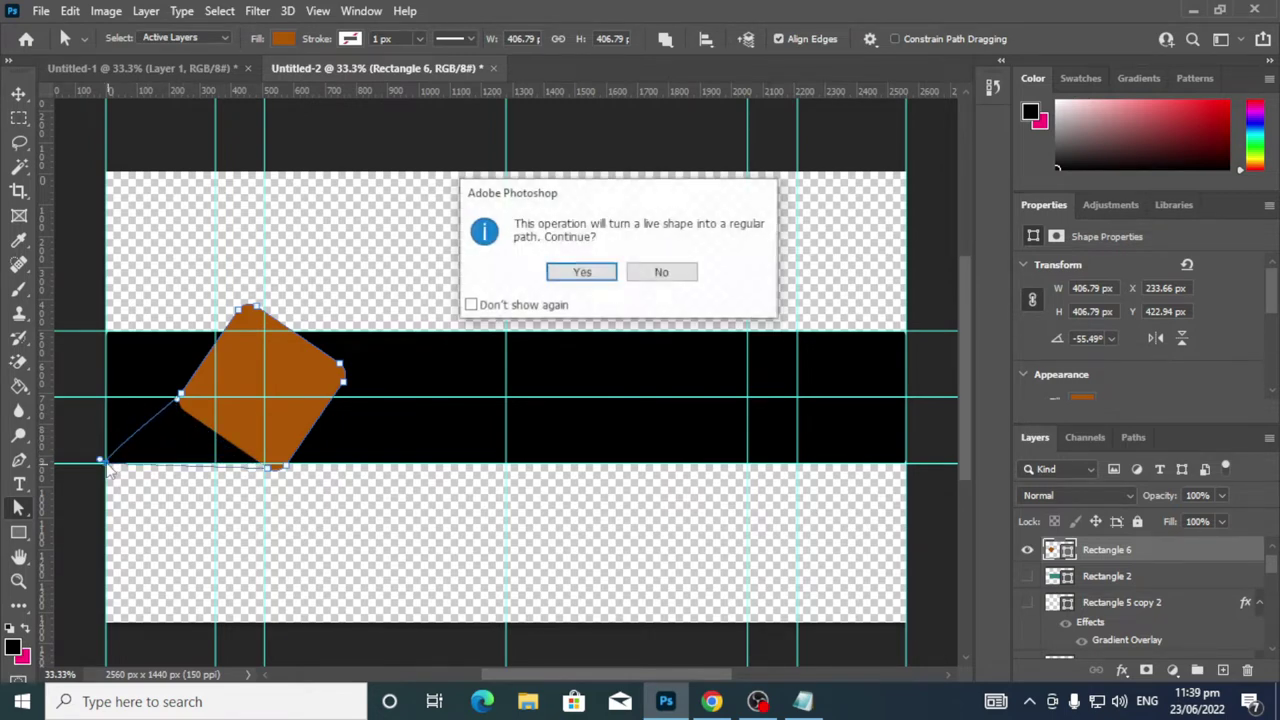
pyautogui.click(597, 277)
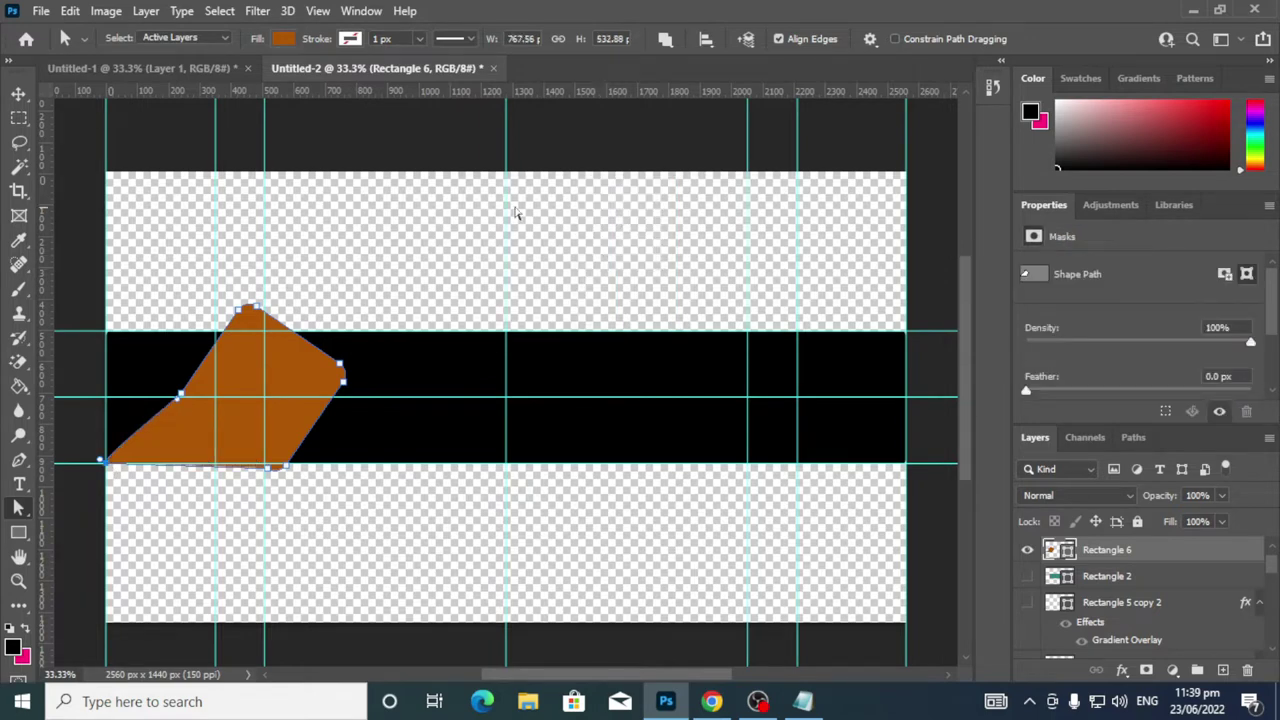
pyautogui.moveTo(182, 399); pyautogui.dragTo(105, 335)
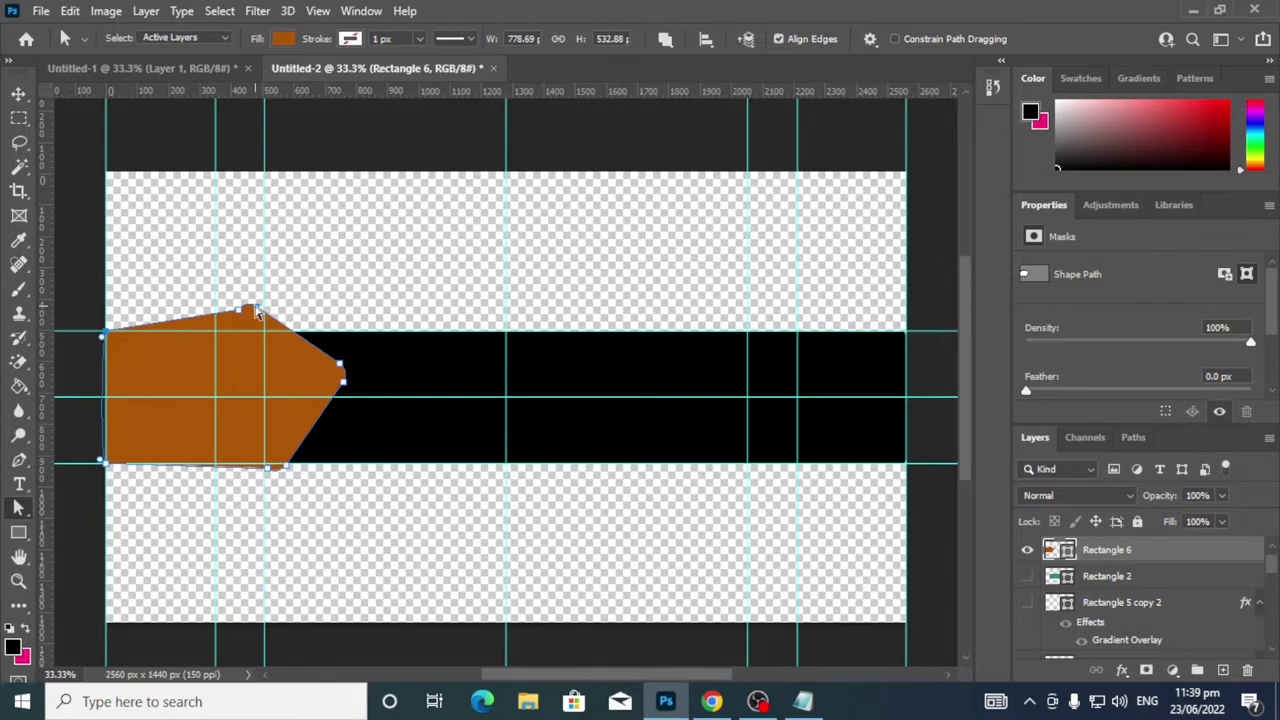
# Move the orange shape's two upper anchor points onto the band's top guide and flatten the curve between them
pyautogui.moveTo(256, 312); pyautogui.dragTo(266, 322)
pyautogui.moveTo(293, 338); pyautogui.dragTo(294, 337)
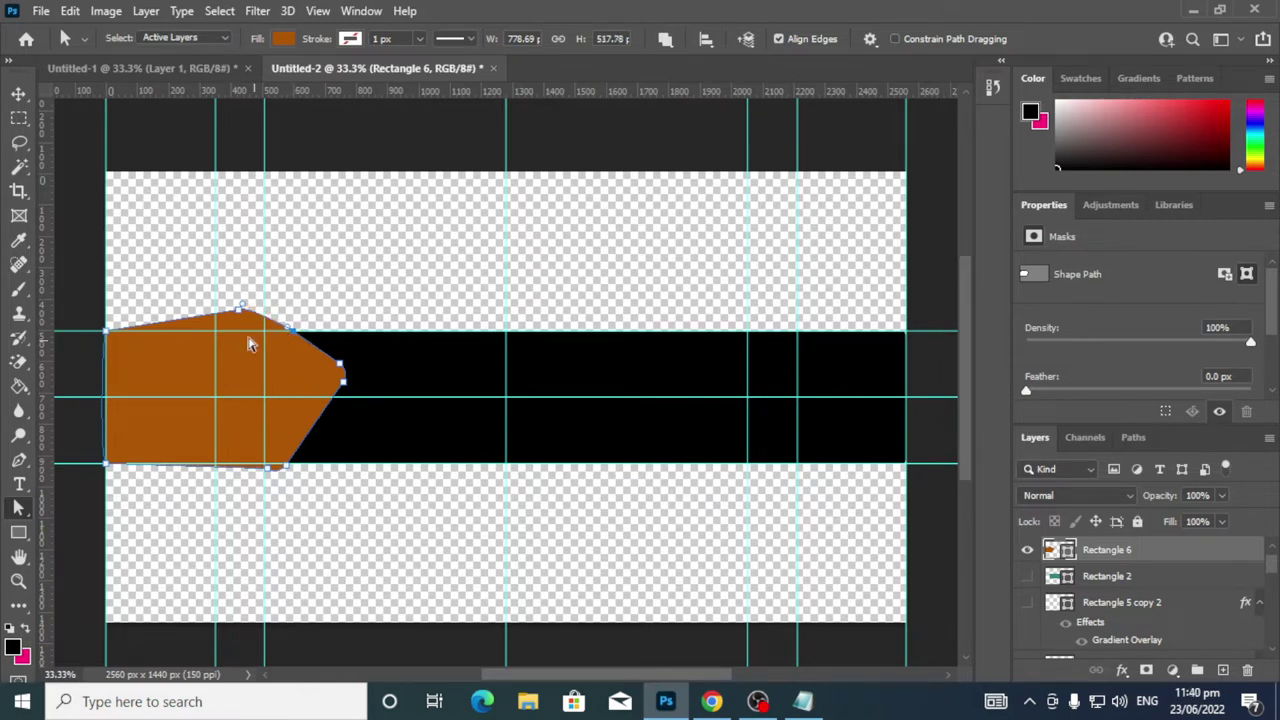
pyautogui.moveTo(239, 312); pyautogui.dragTo(241, 329)
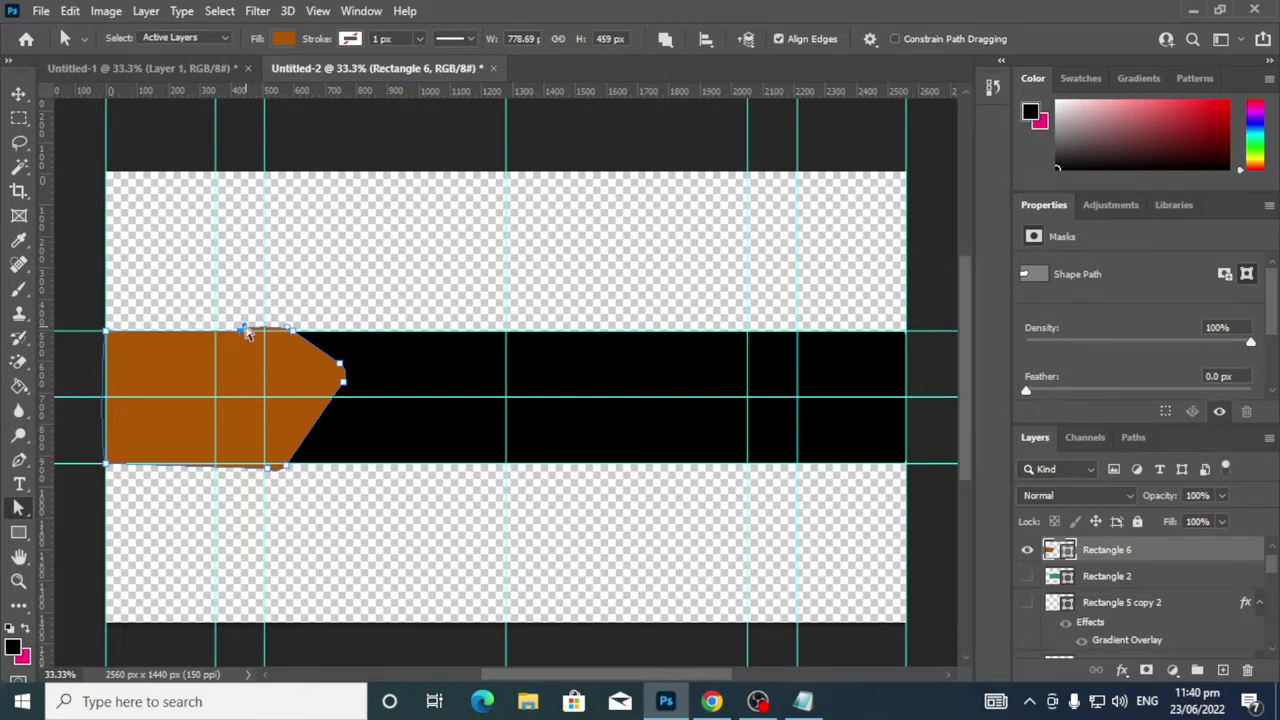
pyautogui.moveTo(287, 327); pyautogui.dragTo(277, 341)
# Align the orange shape's lower anchor points and curve handles with the band's bottom guide, and deselect the shape
pyautogui.click(267, 466)
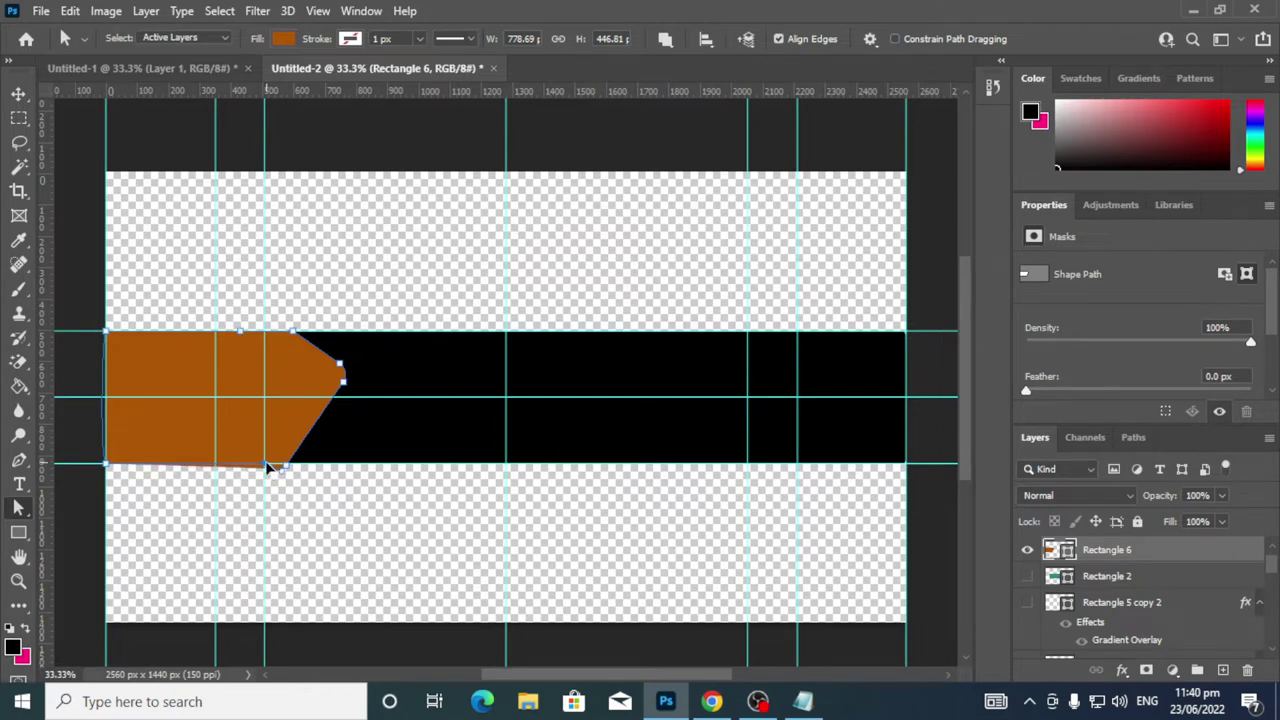
pyautogui.moveTo(267, 466); pyautogui.dragTo(267, 462)
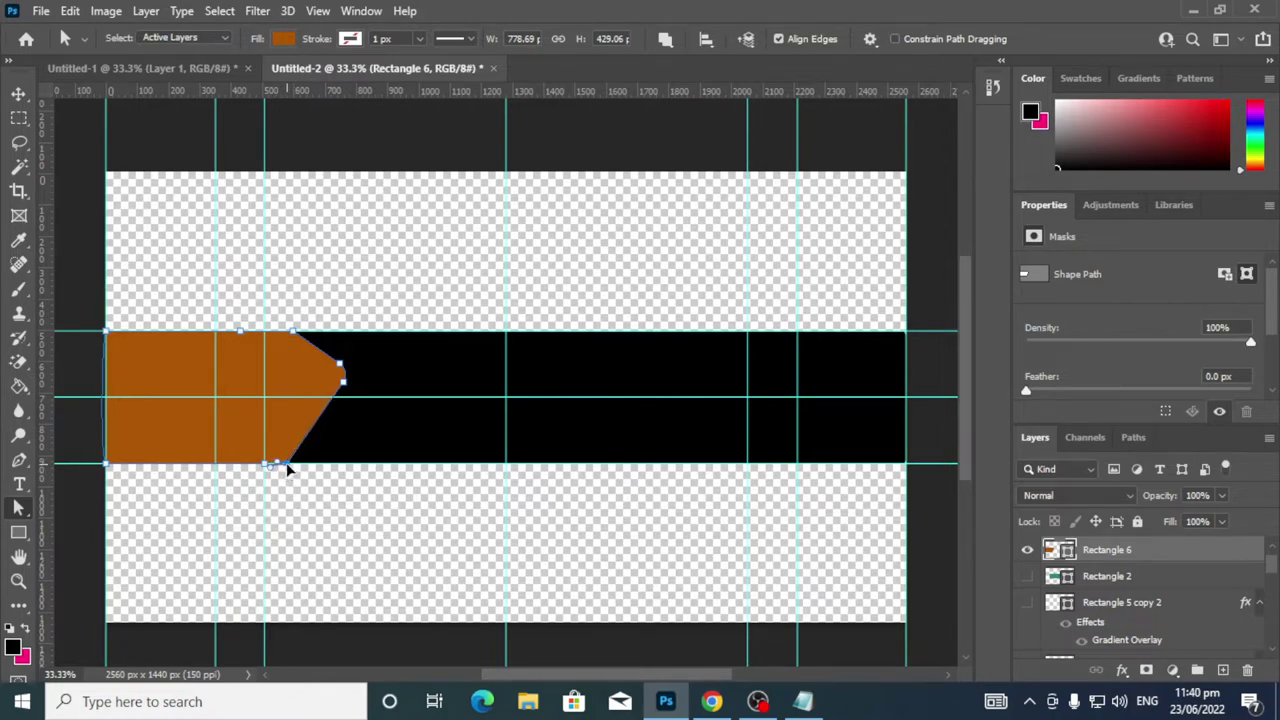
pyautogui.click(287, 467)
pyautogui.click(272, 467)
pyautogui.click(18, 96)
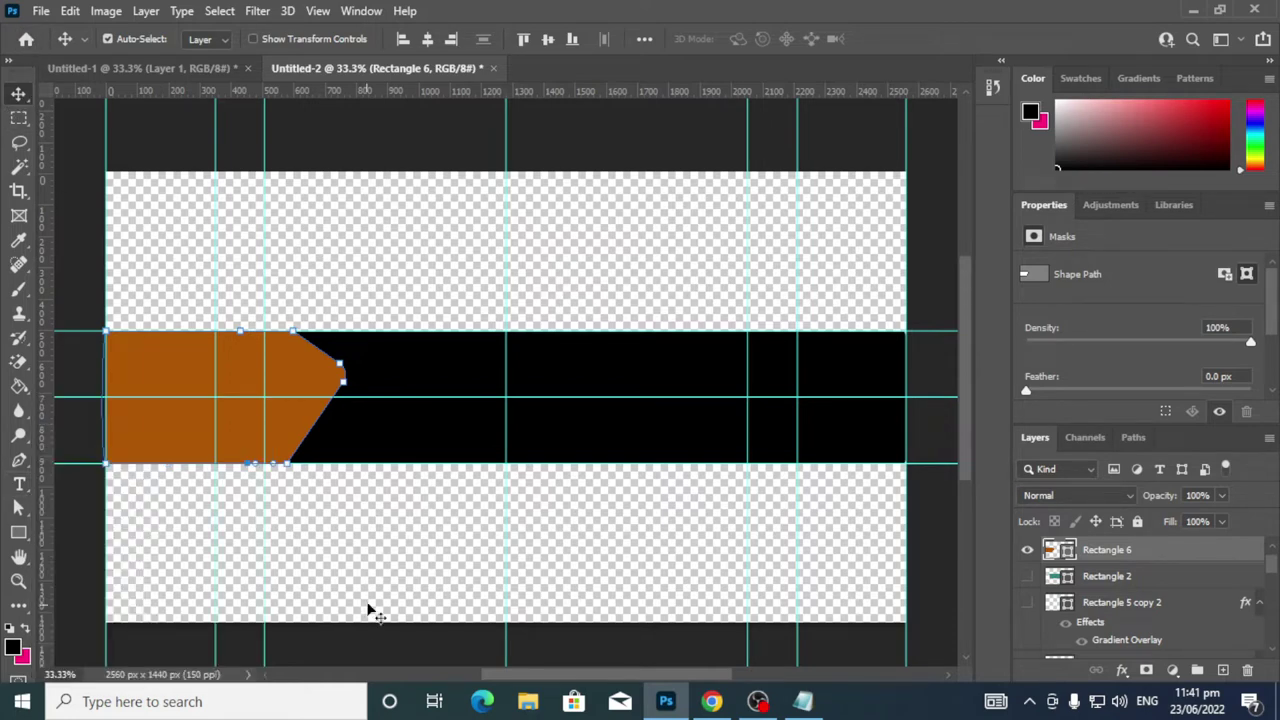
pyautogui.click(368, 557)
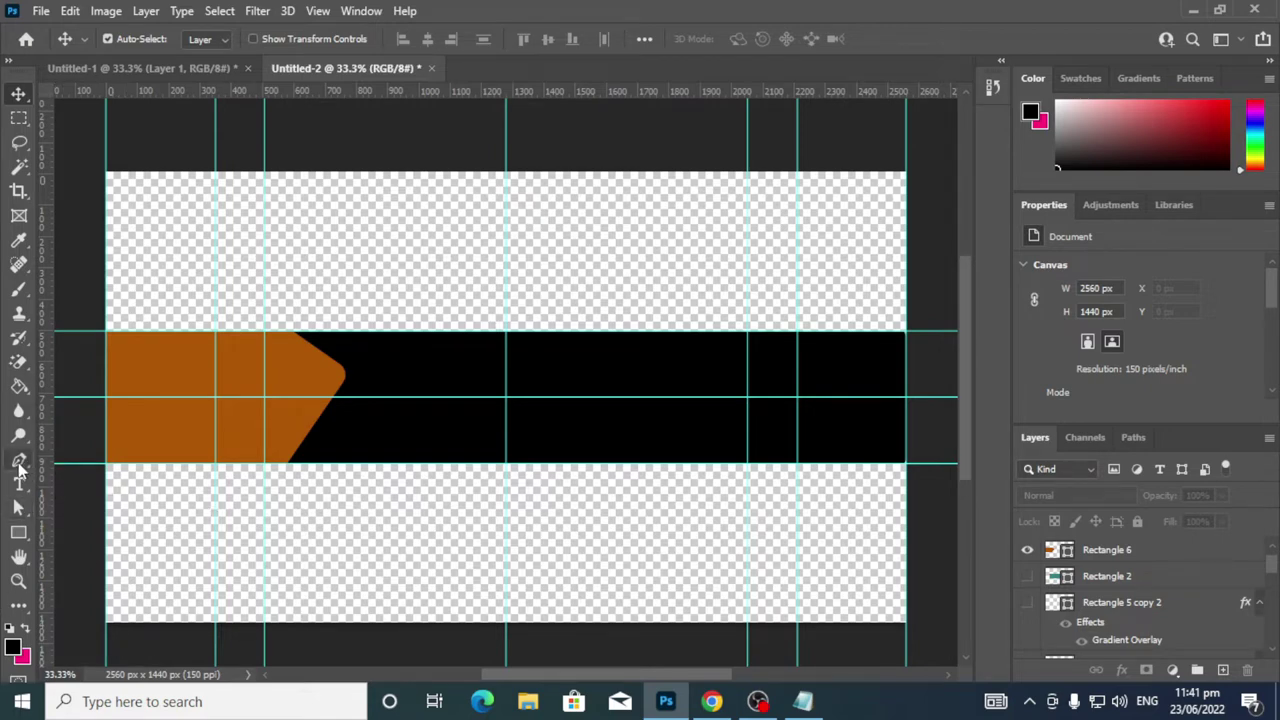
# Create a 358 × 358 px rectangle with 42 px corner radii over the right half of the black band
pyautogui.click(19, 533)
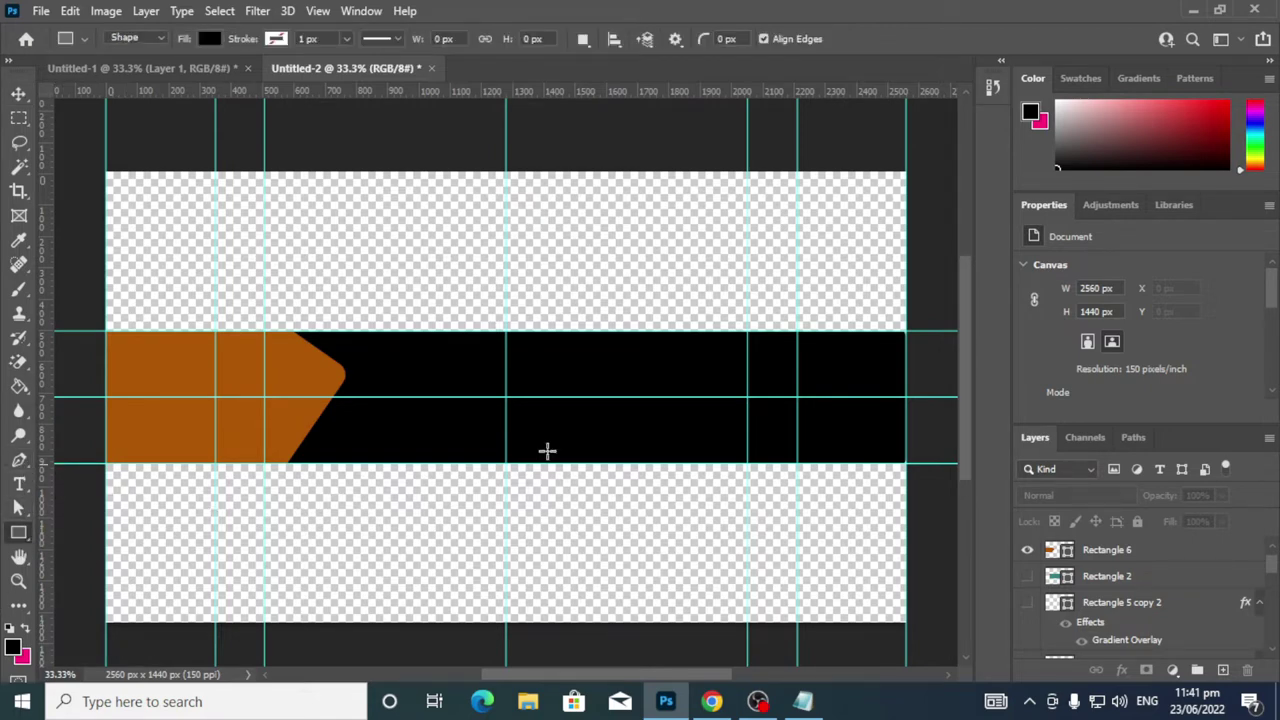
pyautogui.click(604, 363)
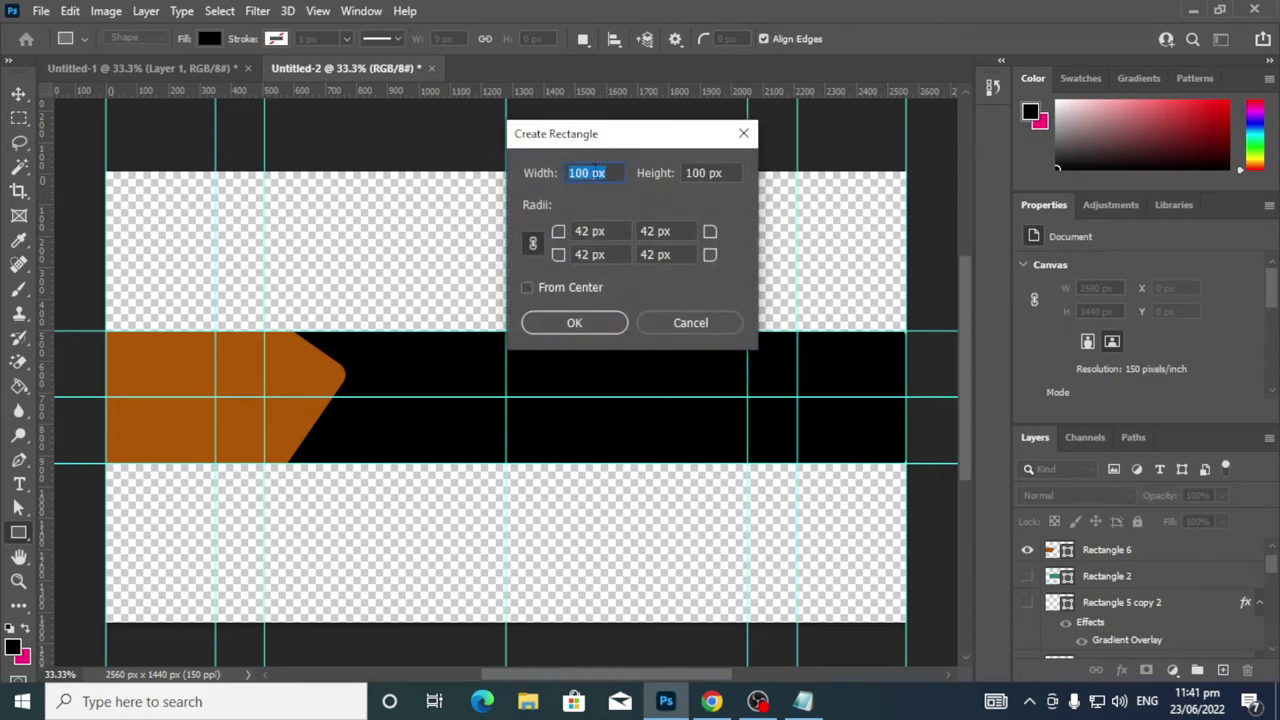
pyautogui.click(592, 172)
pyautogui.doubleClick(589, 172)
pyautogui.write('358')
pyautogui.doubleClick(700, 172)
pyautogui.write('358')
pyautogui.click(574, 323)
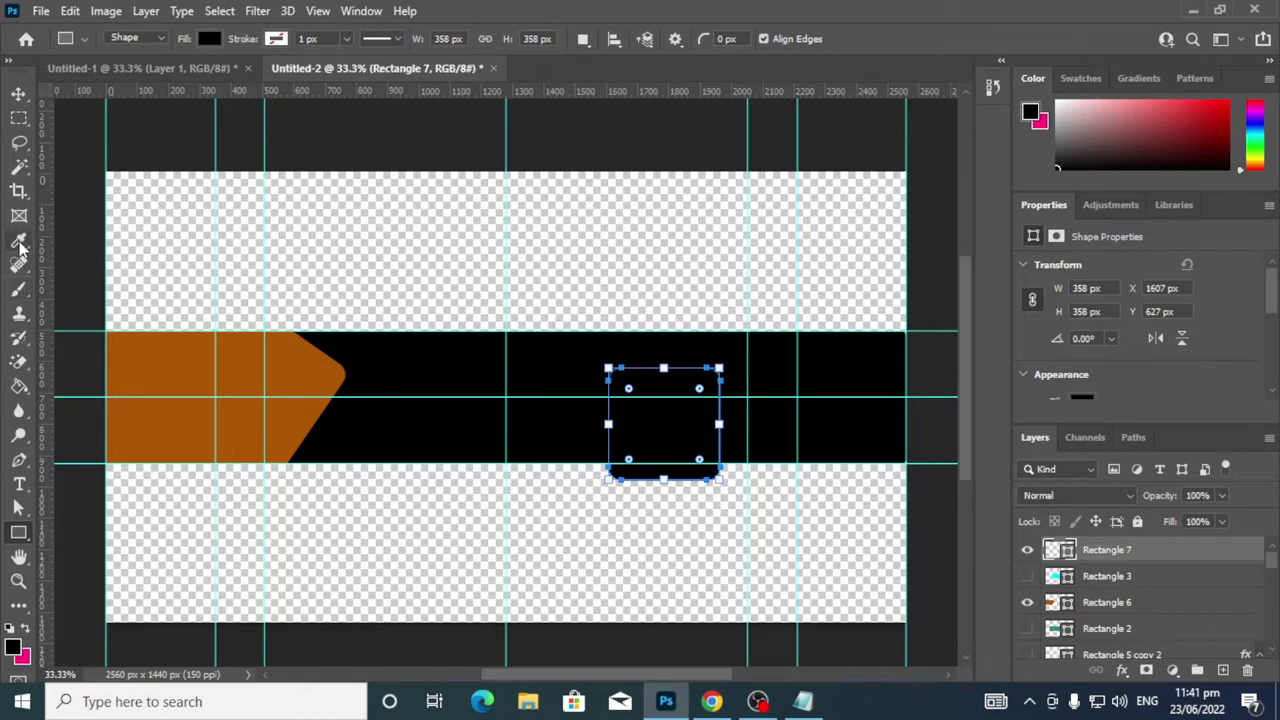
# Sample the orange of the pointed block and fill the new rounded square with that colour, ae5600
pyautogui.press('i')
pyautogui.click(305, 362)
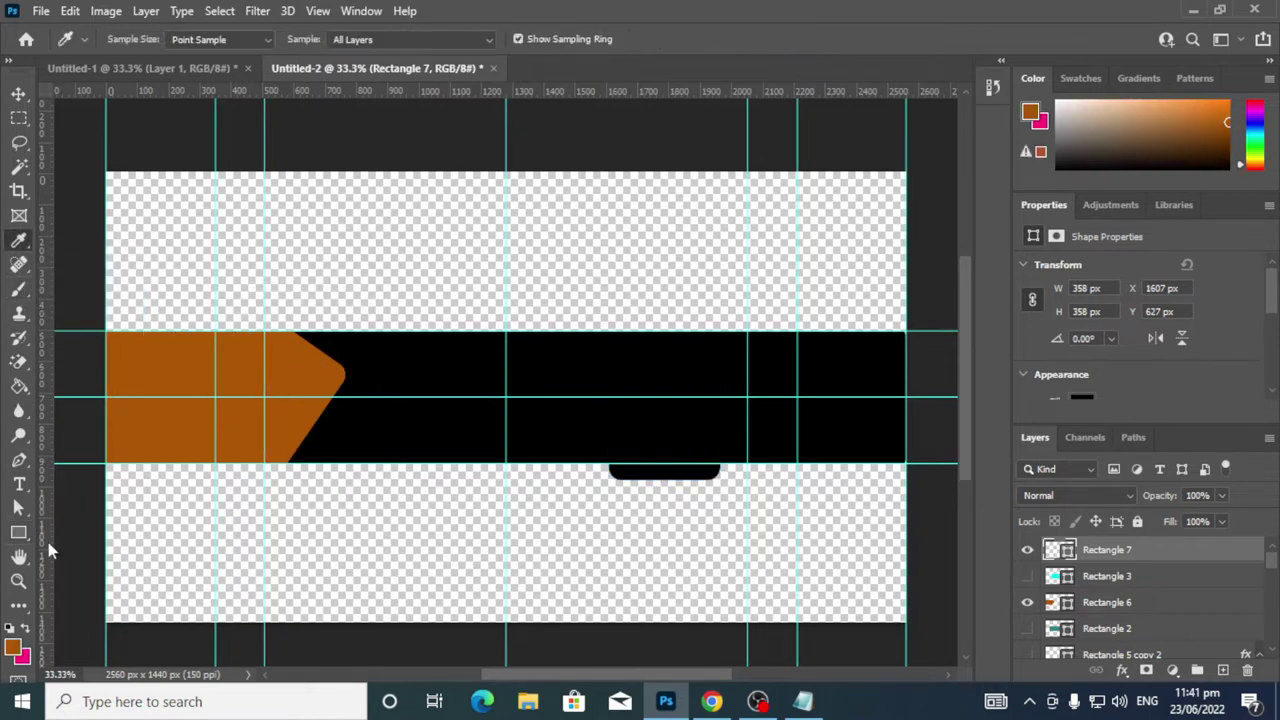
pyautogui.click(20, 533)
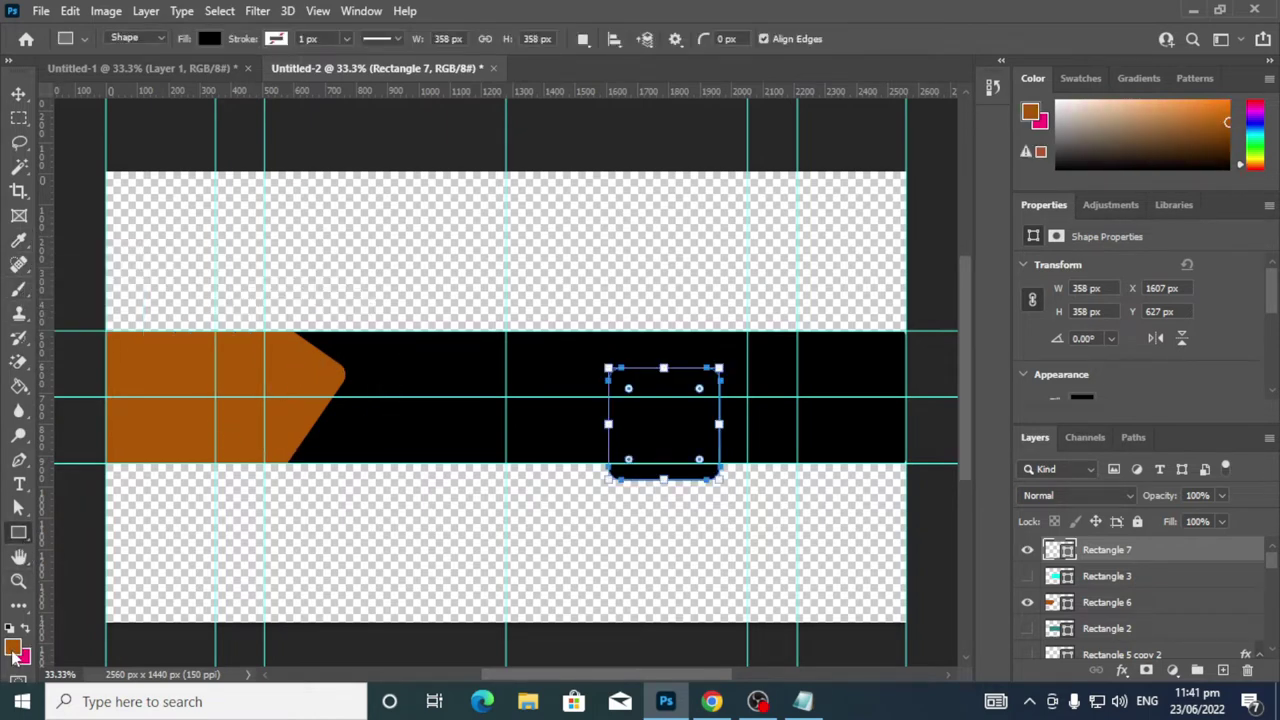
pyautogui.click(15, 655)
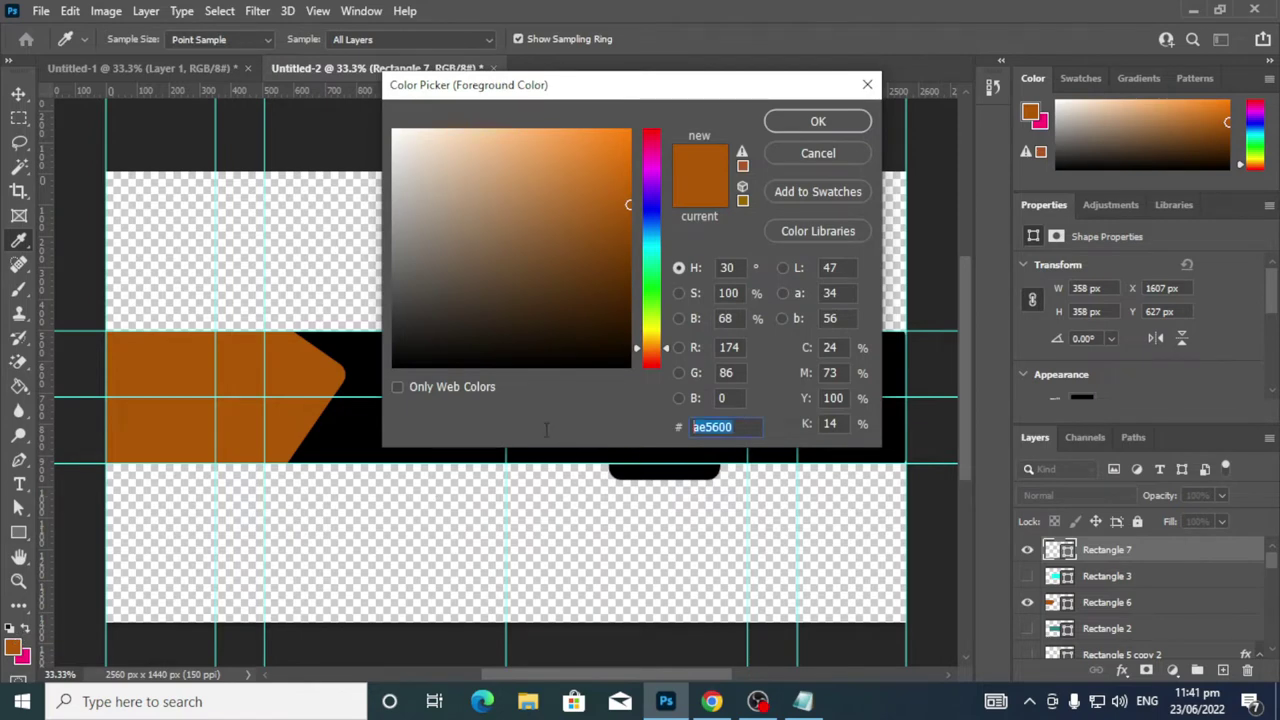
pyautogui.click(818, 121)
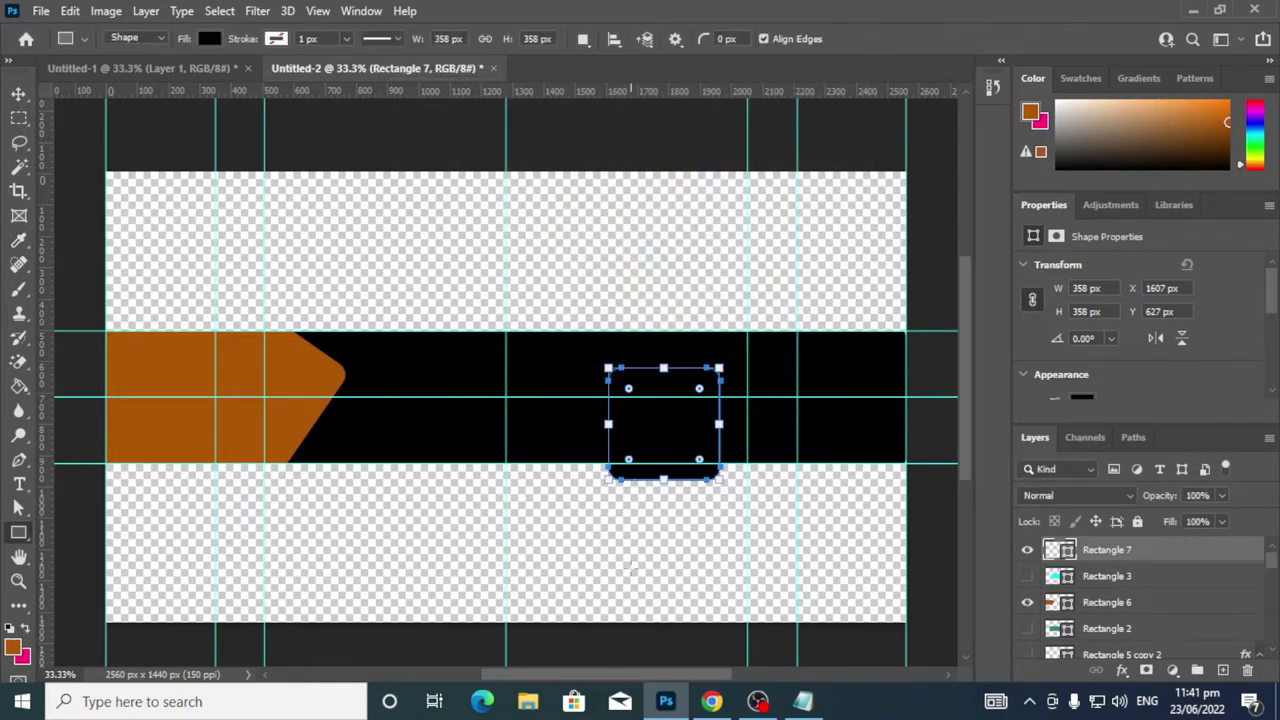
pyautogui.doubleClick(1062, 550)
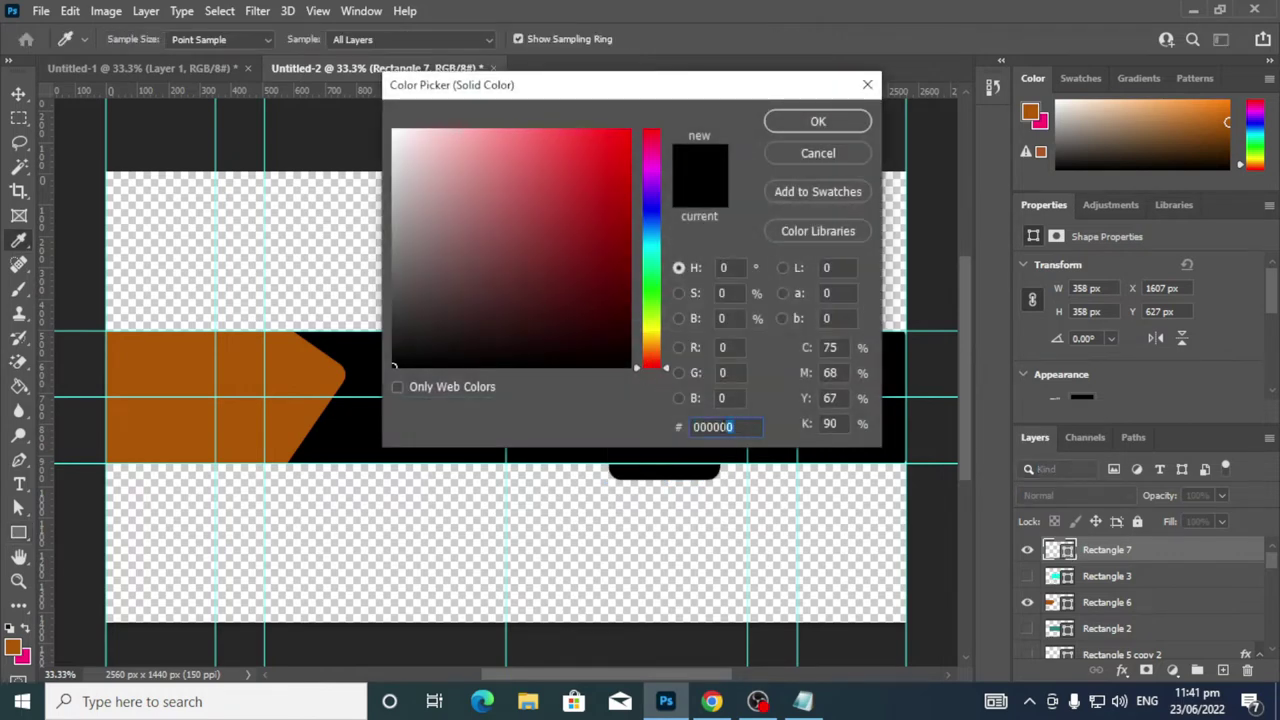
pyautogui.write('ae5600')
pyautogui.click(818, 121)
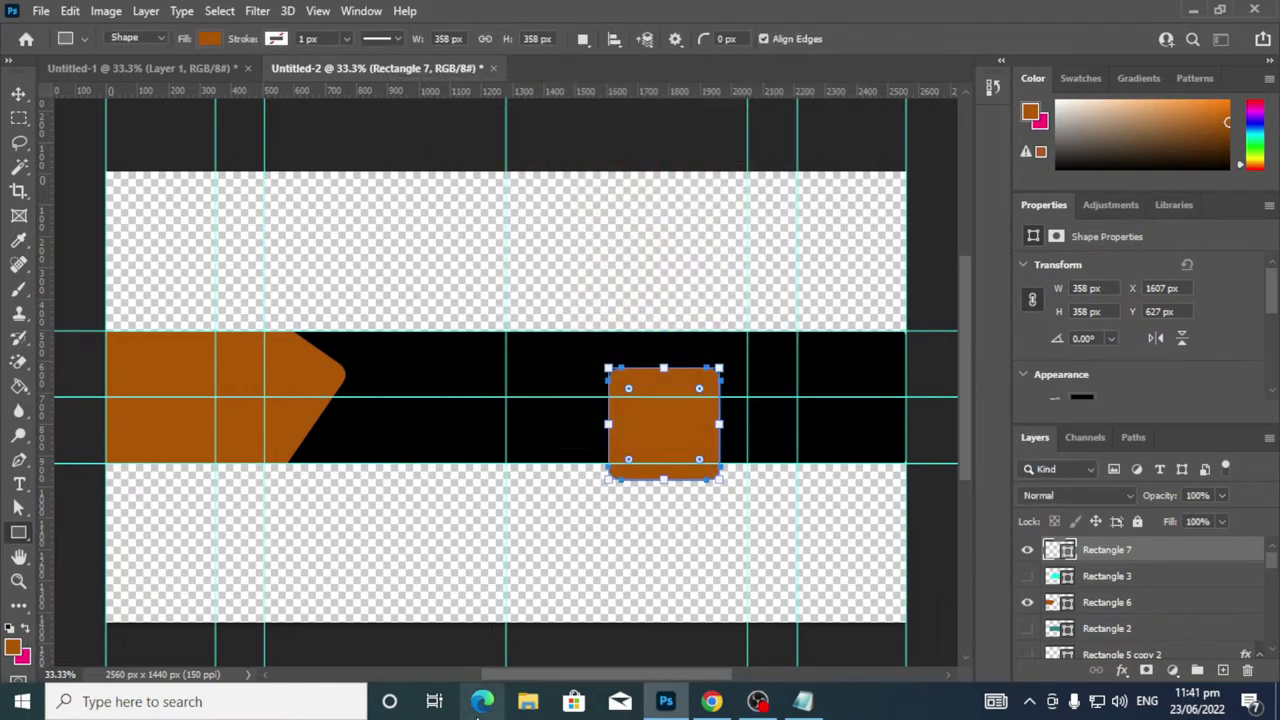
# Rotate the new orange square about -44° into a diamond and align its centre with the band's middle guide
pyautogui.click(21, 94)
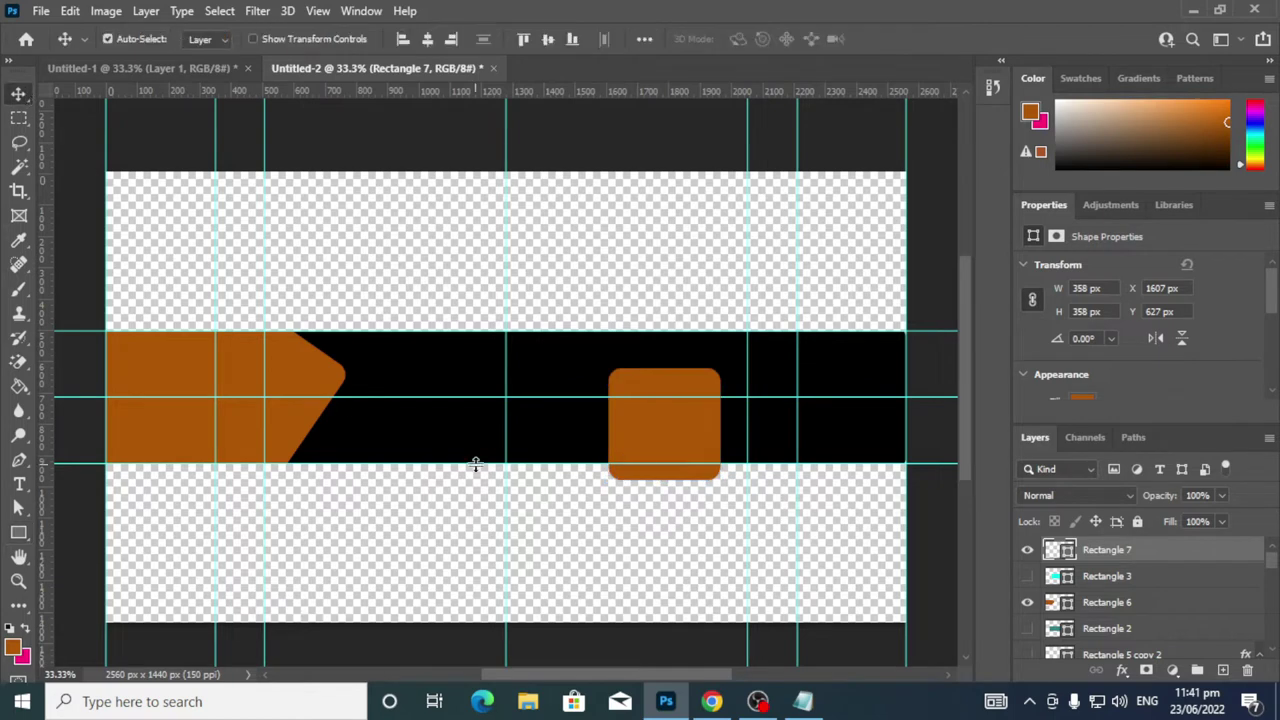
pyautogui.hotkey('ctrl', 't')
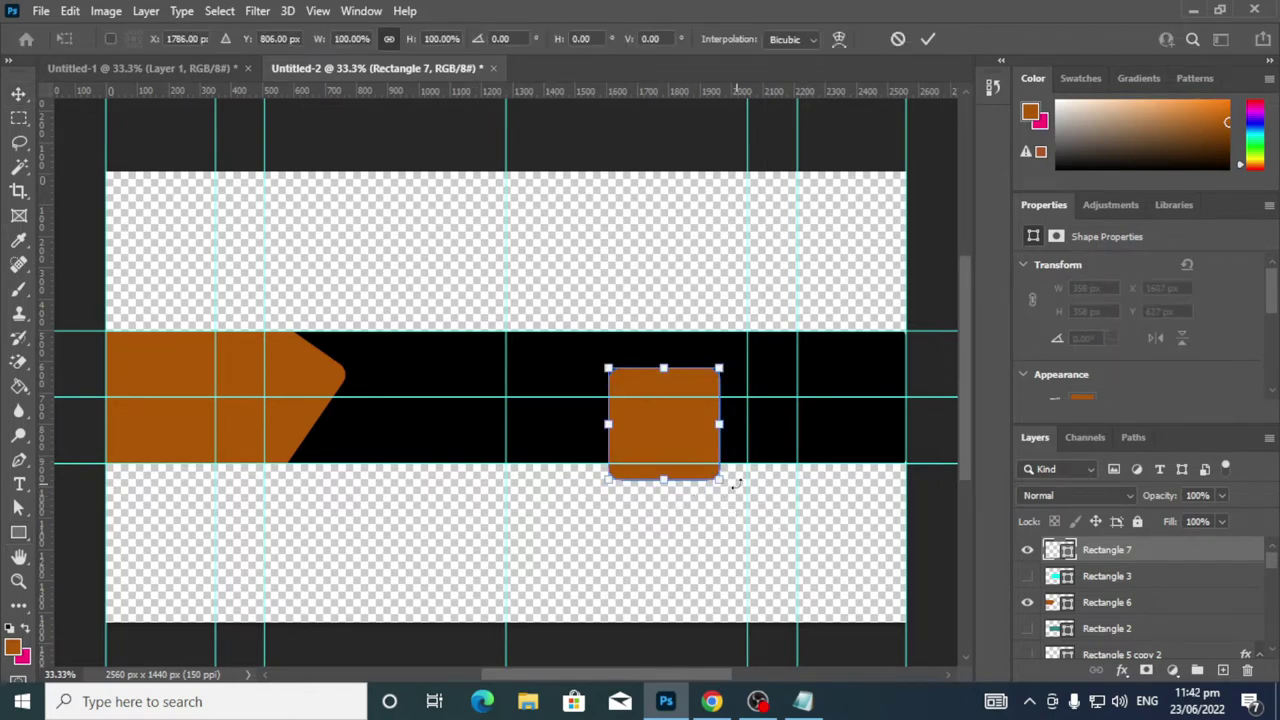
pyautogui.moveTo(733, 480); pyautogui.dragTo(733, 482)
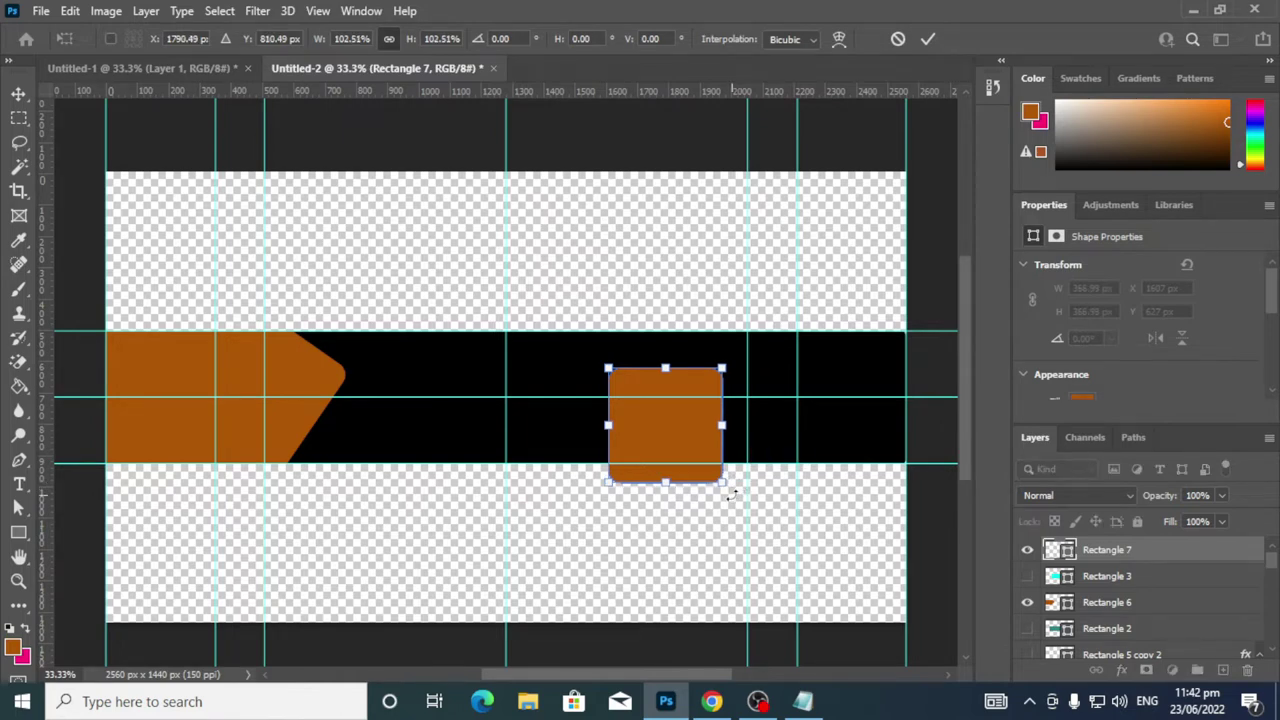
pyautogui.hotkey('ctrl', 'z')
pyautogui.moveTo(730, 490); pyautogui.dragTo(767, 408)
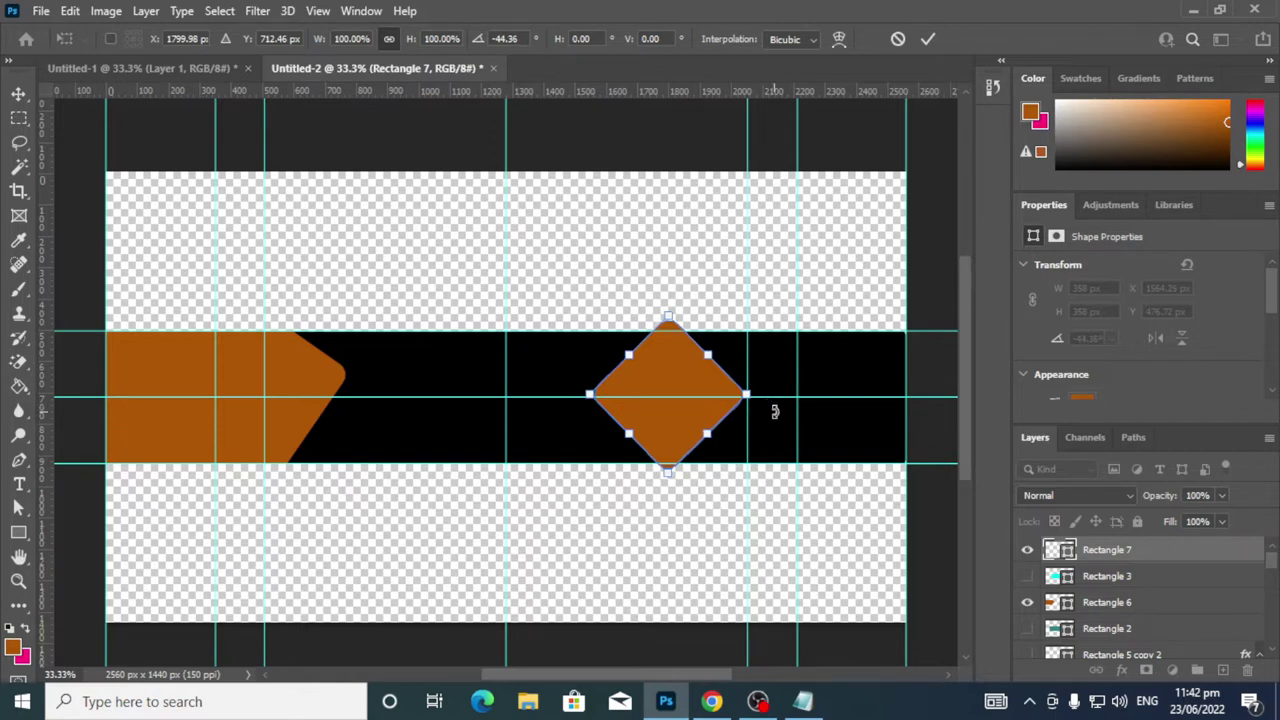
pyautogui.press('Down')
pyautogui.press('Down')
pyautogui.press('Down')
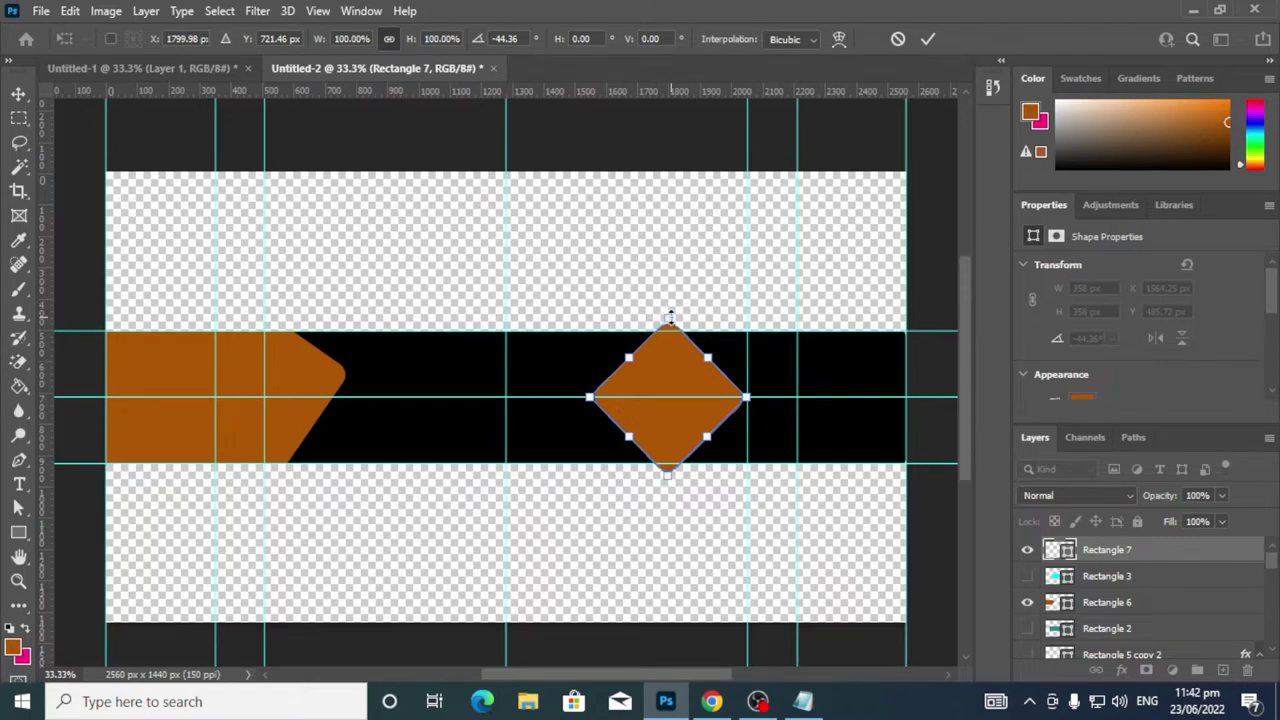
# Scale the diamond proportionally to about 86% so it fits between the band's two edge guides
pyautogui.moveTo(668, 316); pyautogui.dragTo(670, 344)
pyautogui.press('Up')
pyautogui.press('Up')
pyautogui.press('Up')
pyautogui.press('Up')
pyautogui.press('Up')
pyautogui.press('Up')
pyautogui.press('Up')
pyautogui.press('Up')
pyautogui.press('Up')
pyautogui.press('Up')
pyautogui.press('Up')
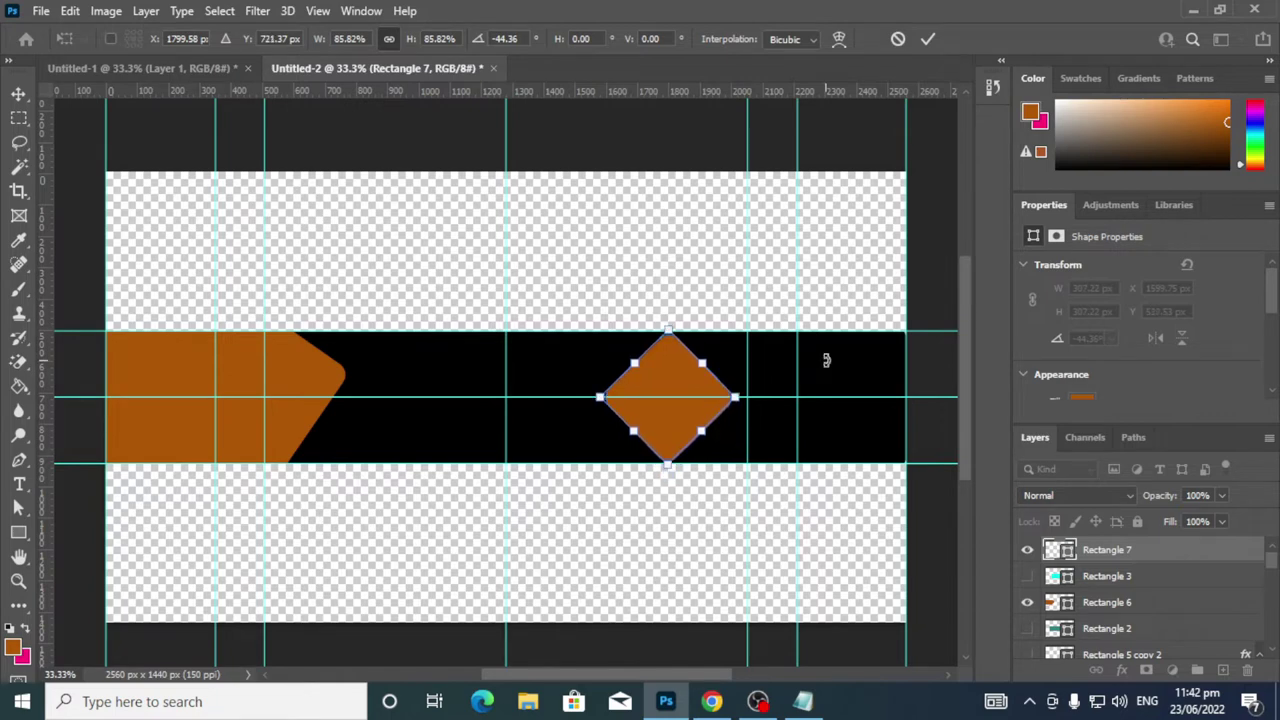
# Shift the diamond about 21 px right, scale it down to about 78%, and apply the transform
pyautogui.press('Right')
pyautogui.press('Right')
pyautogui.press('Right')
pyautogui.press('Right')
pyautogui.press('Right')
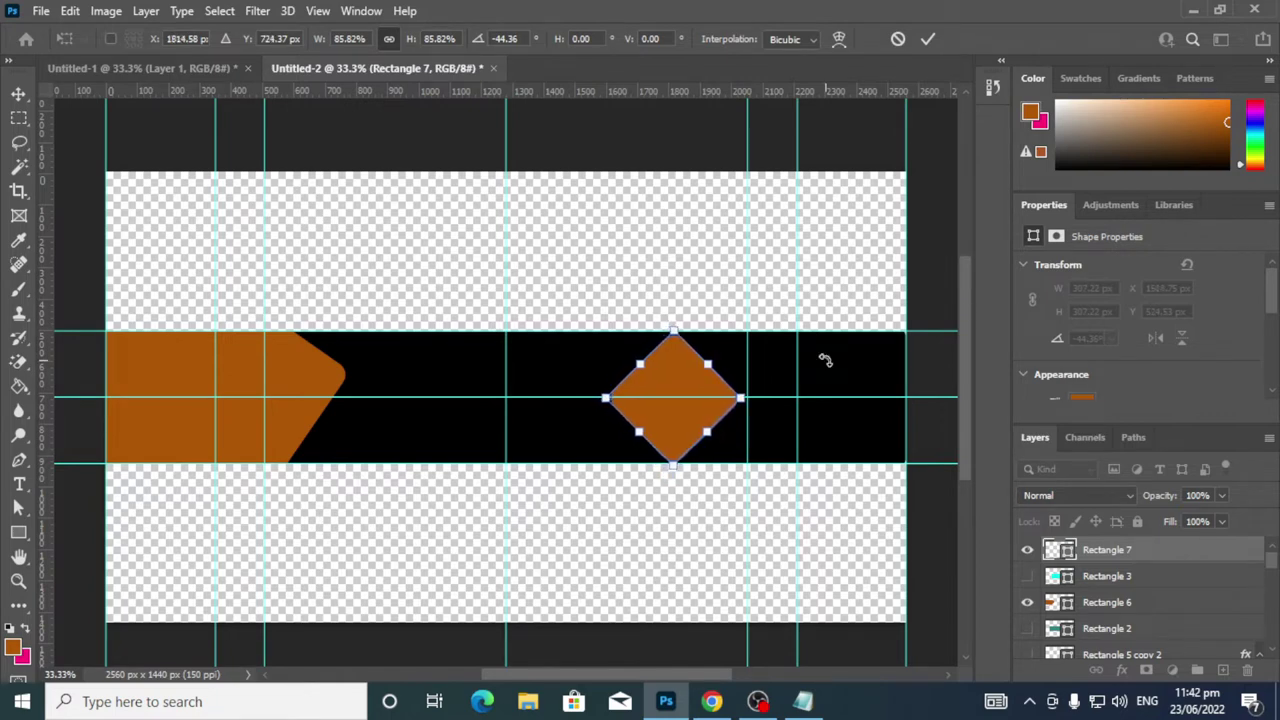
pyautogui.press('Right')
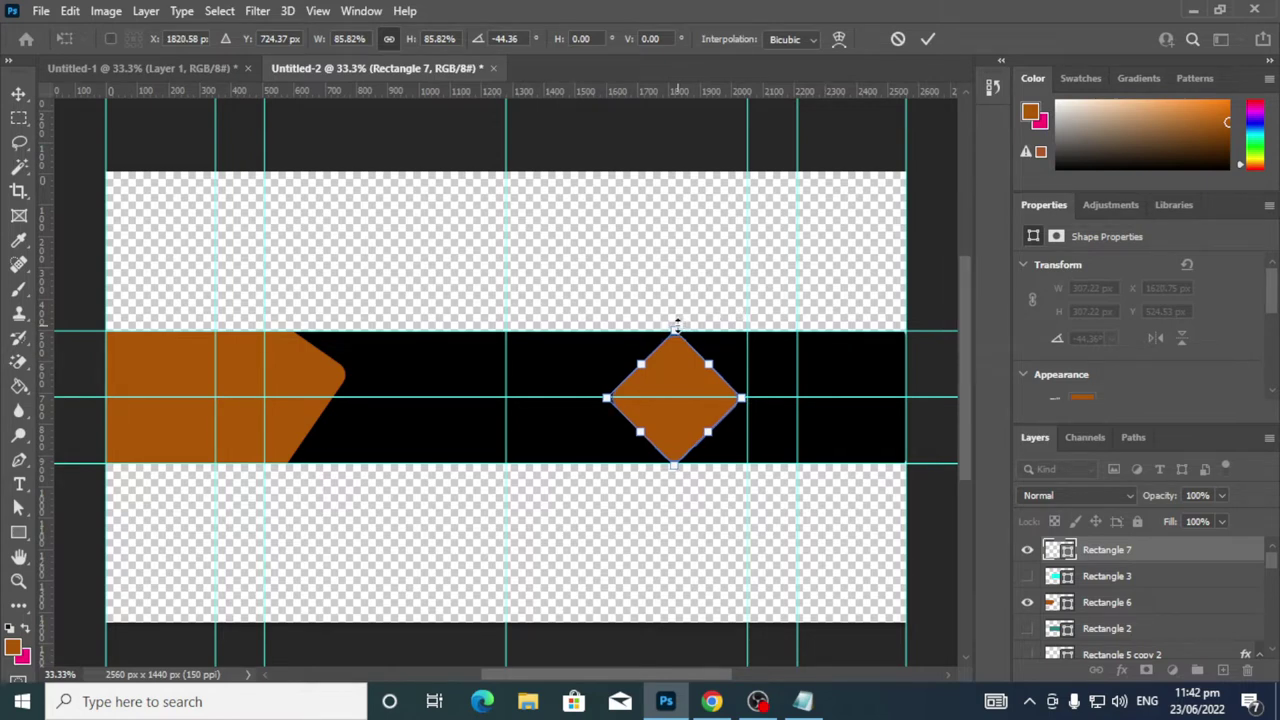
pyautogui.moveTo(677, 325); pyautogui.dragTo(676, 343)
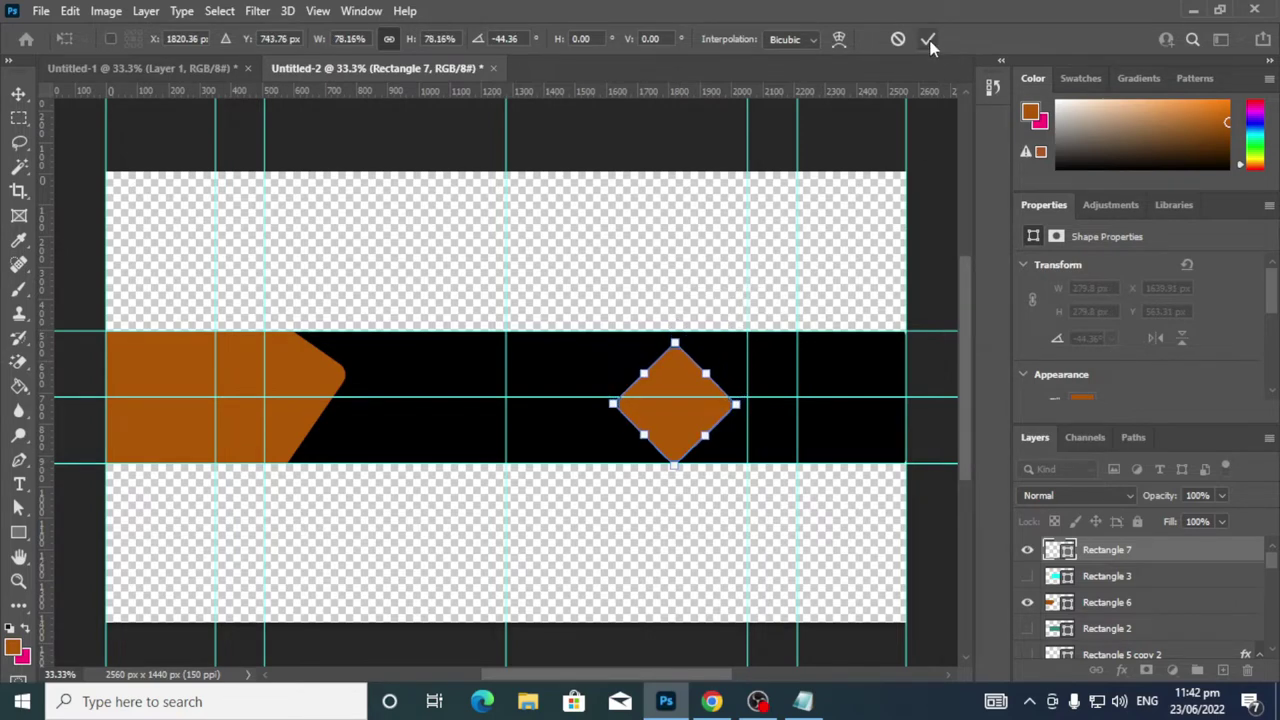
pyautogui.click(928, 40)
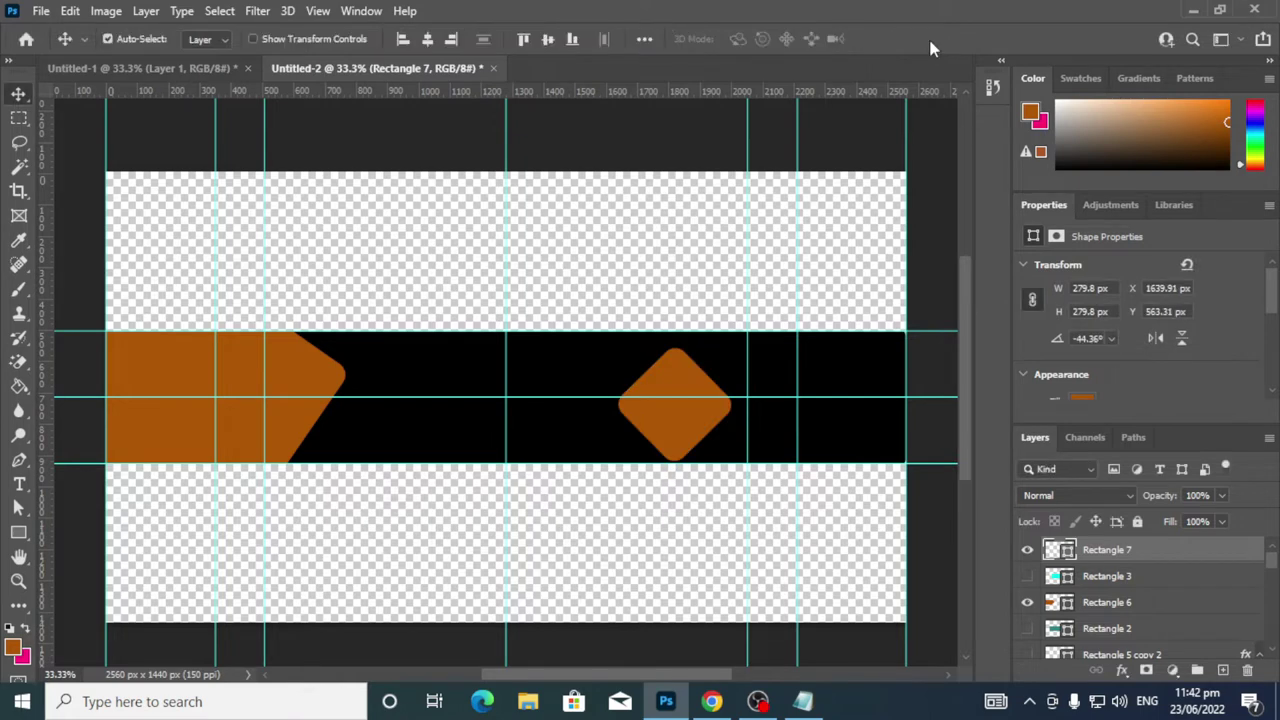
# Nudge the diamond up until it is centred on the band's middle guide, checking the alignment against its transform box
pyautogui.press('Up')
pyautogui.press('Up')
pyautogui.press('Up')
pyautogui.press('Up')
pyautogui.press('Up')
pyautogui.press('Up')
pyautogui.press('Up')
pyautogui.press('Up')
pyautogui.press('Up')
pyautogui.press('Up')
pyautogui.press('Up')
pyautogui.press('Up')
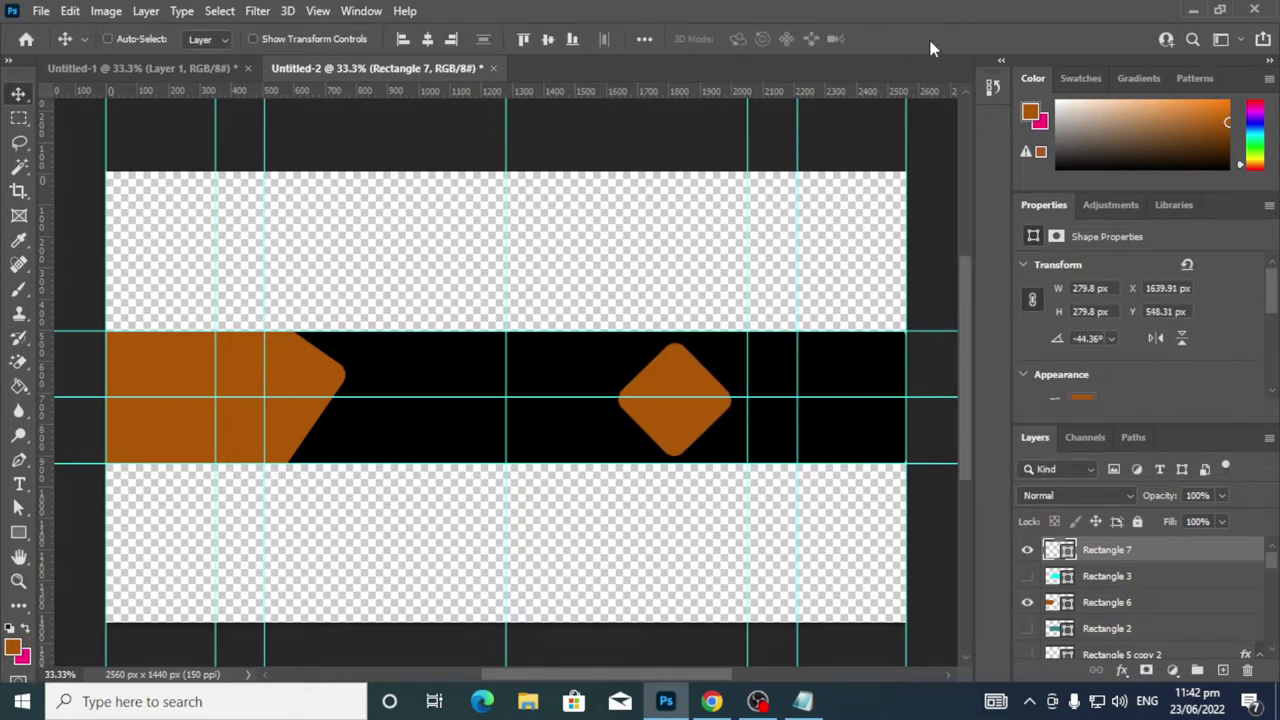
pyautogui.hotkey('ctrl', 't')
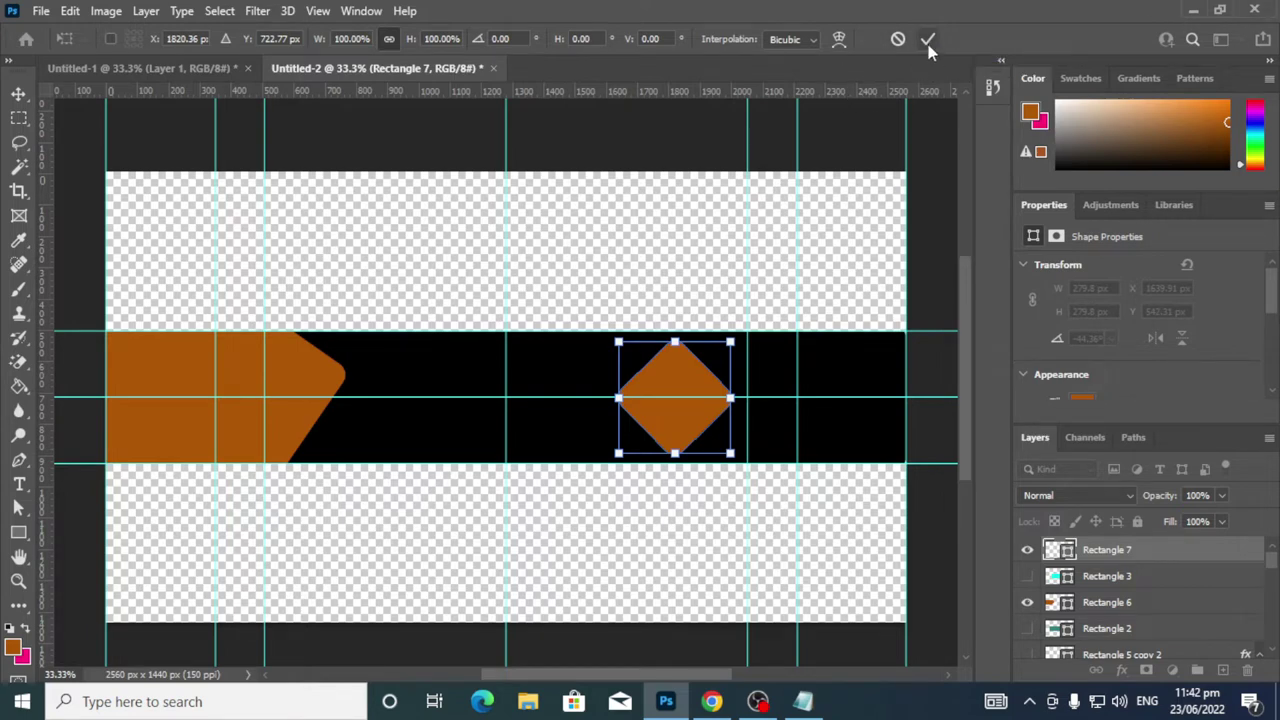
pyautogui.click(928, 42)
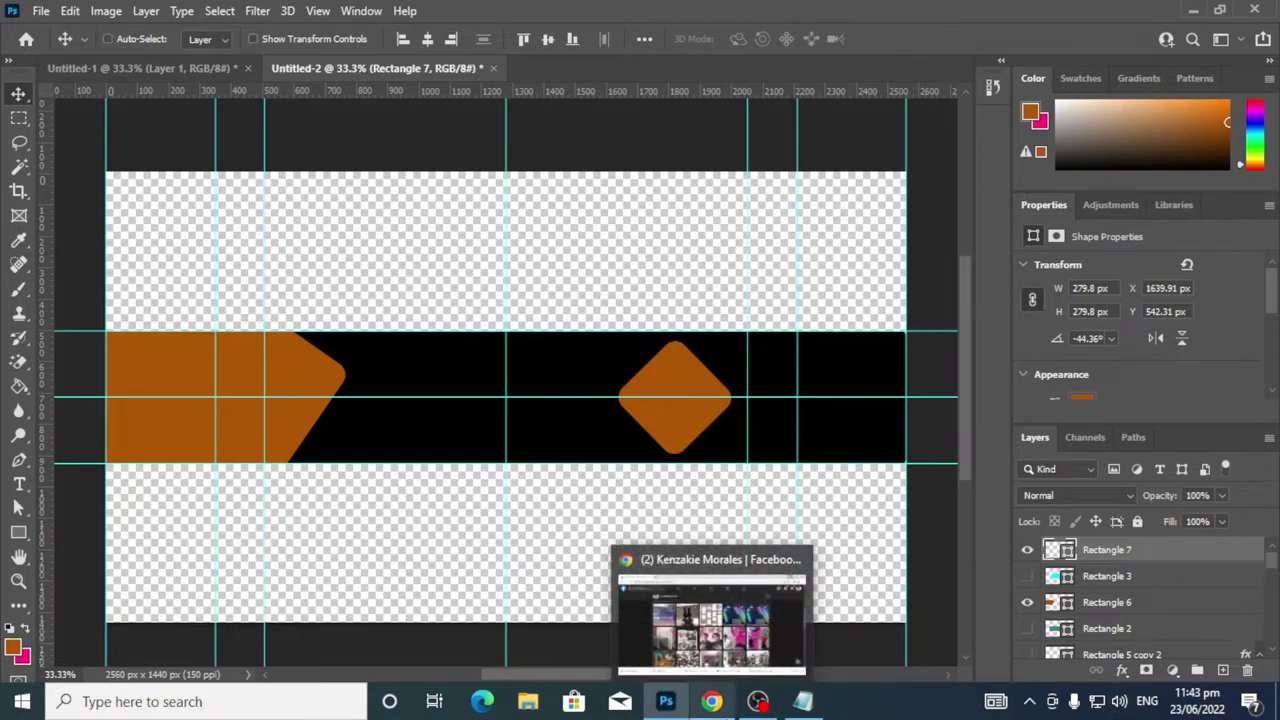
# Duplicate the diamond twice, placing one copy to its upper right and the other to its lower right
pyautogui.hotkey('ctrl', 'j')
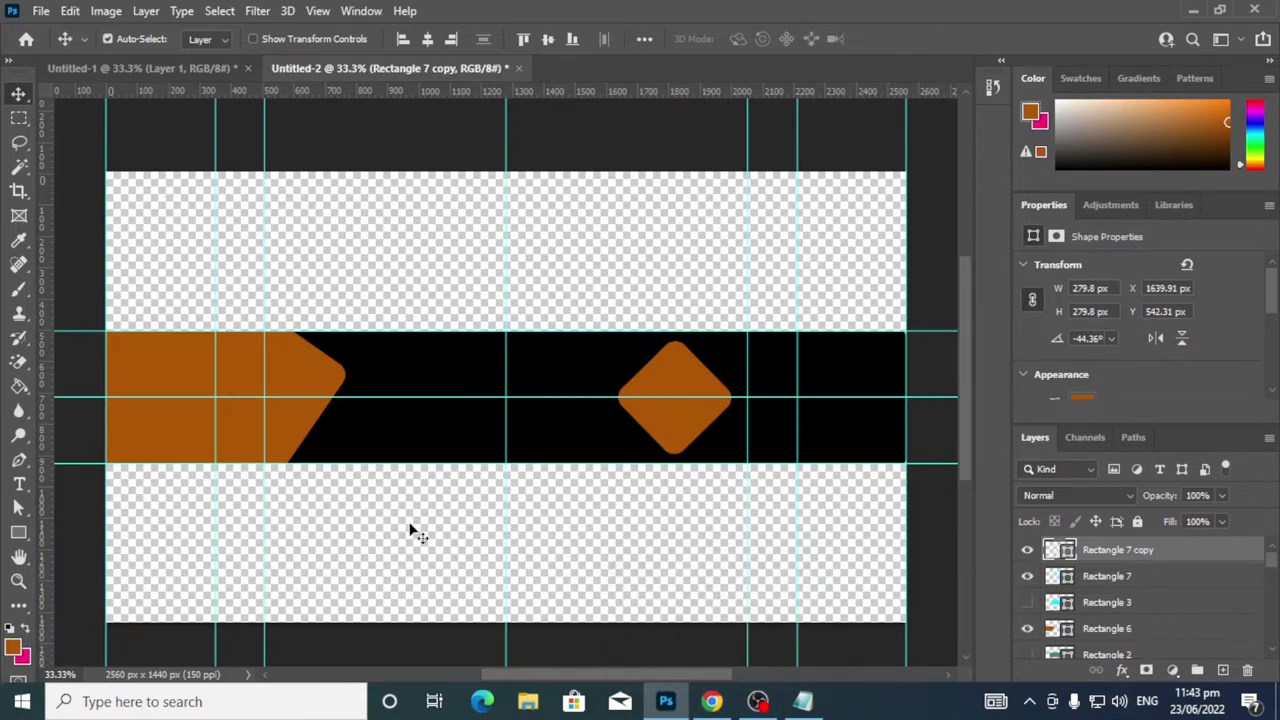
pyautogui.moveTo(671, 374); pyautogui.dragTo(738, 304)
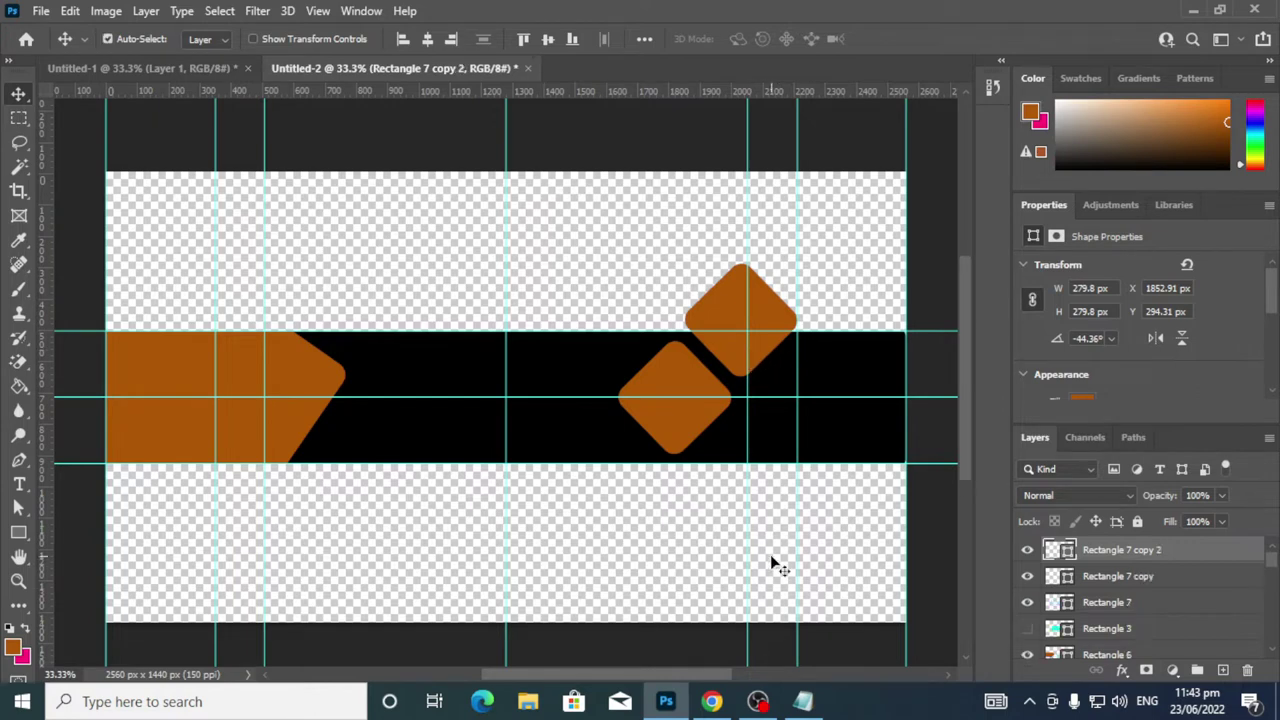
pyautogui.moveTo(751, 345); pyautogui.dragTo(755, 498)
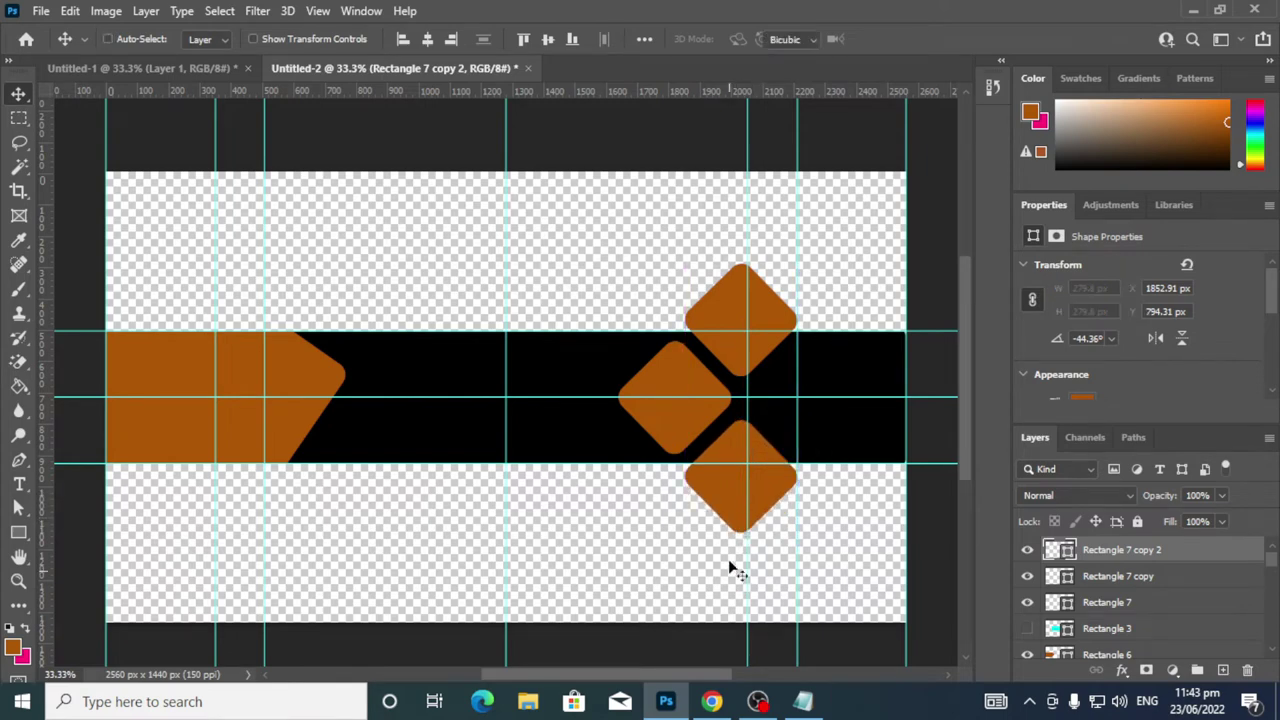
# Scale the lower diamond copy to about 72% and move it up and left, close to the original diamond
pyautogui.hotkey('ctrl', 't')
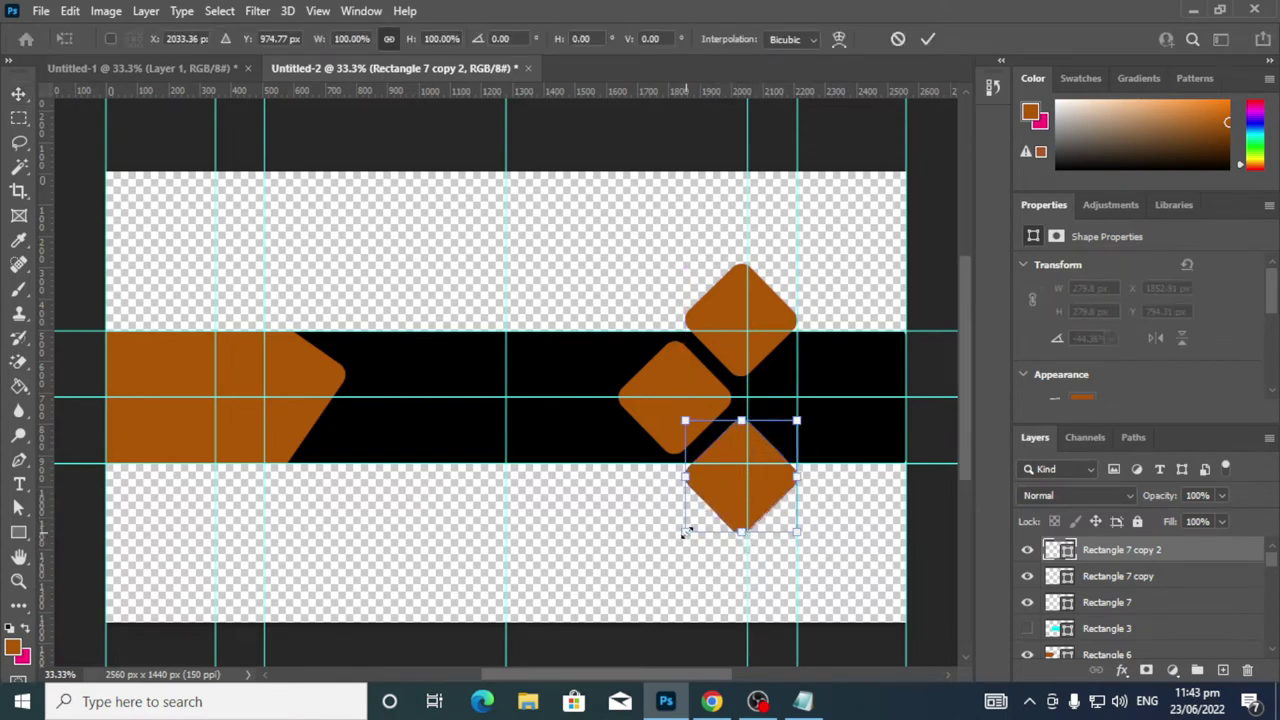
pyautogui.moveTo(685, 533); pyautogui.dragTo(712, 498)
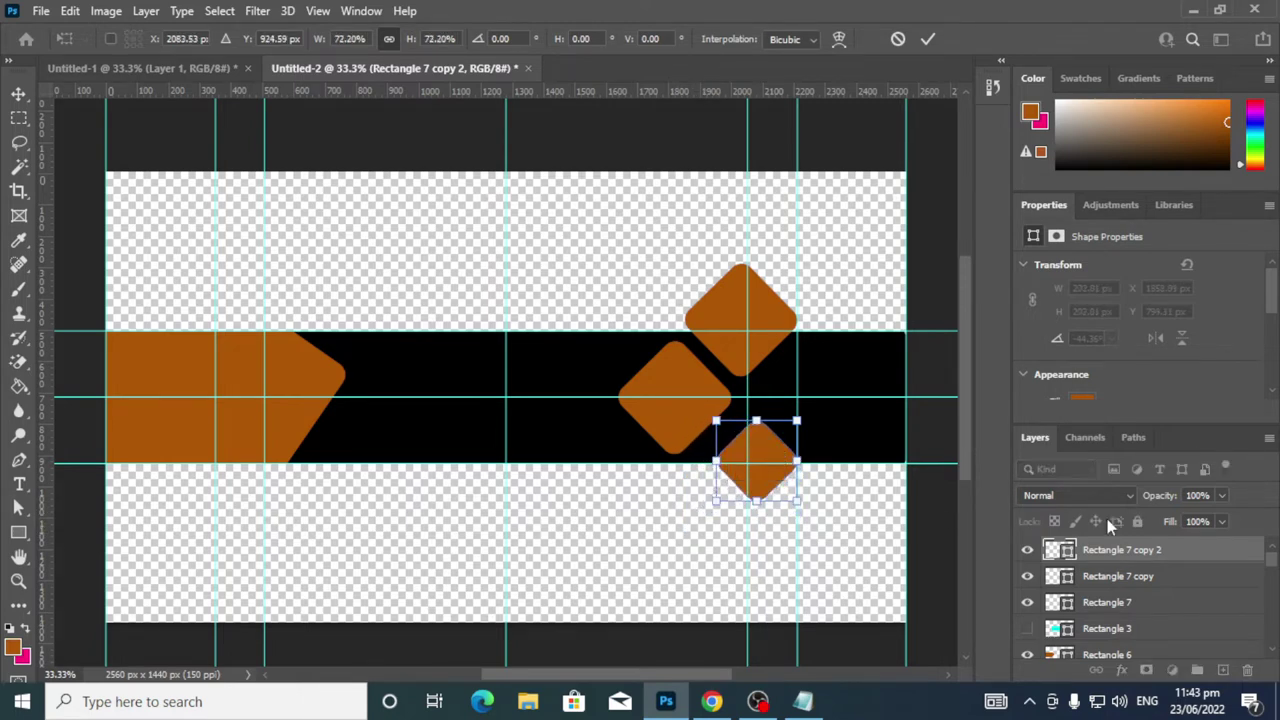
pyautogui.press('Up')
pyautogui.press('Up')
pyautogui.press('Up')
pyautogui.press('Up')
pyautogui.press('Up')
pyautogui.press('Up')
pyautogui.press('Up')
pyautogui.press('Up')
pyautogui.press('Up')
pyautogui.press('Up')
pyautogui.press('Up')
pyautogui.press('Up')
pyautogui.press('Up')
pyautogui.press('Up')
pyautogui.press('Up')
pyautogui.press('Up')
pyautogui.press('Up')
pyautogui.press('Up')
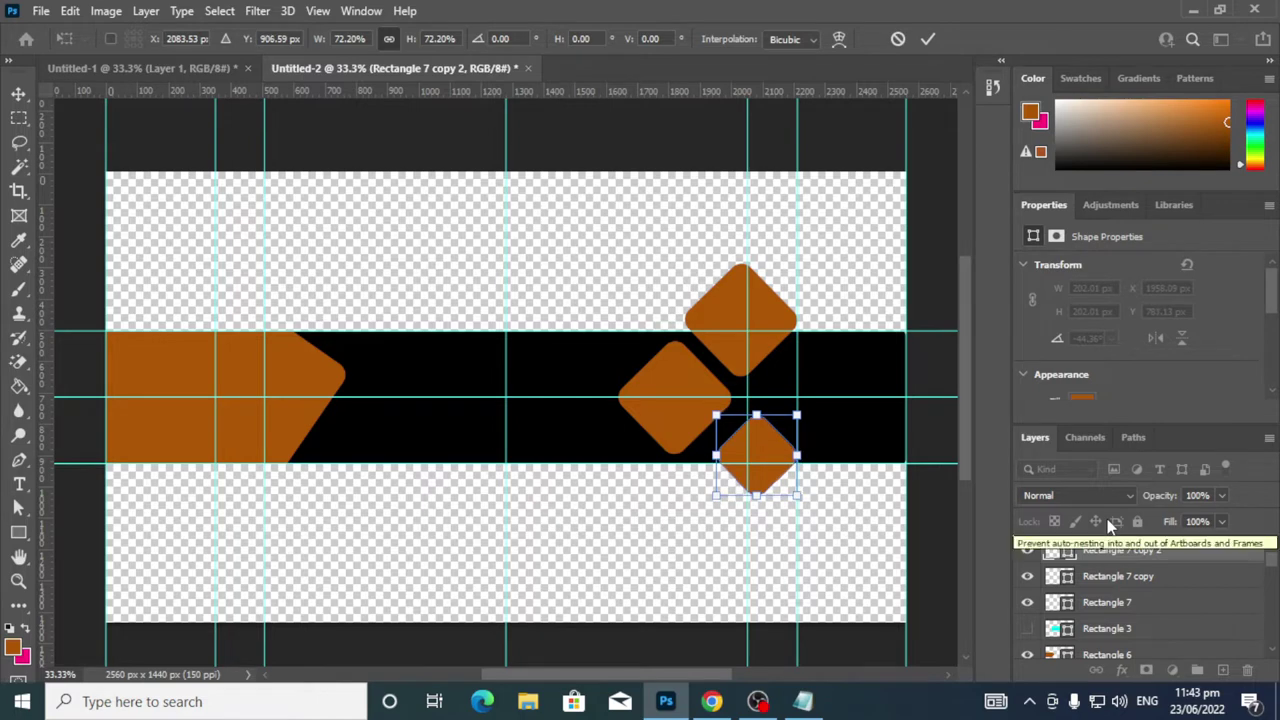
pyautogui.press('Left')
pyautogui.press('Left')
pyautogui.press('Left')
pyautogui.press('Left')
pyautogui.press('Left')
pyautogui.press('Left')
pyautogui.press('Left')
pyautogui.press('Left')
pyautogui.press('Left')
pyautogui.press('Left')
pyautogui.press('Left')
pyautogui.press('Left')
pyautogui.press('Left')
pyautogui.press('Left')
pyautogui.press('Left')
pyautogui.press('Left')
pyautogui.press('Left')
pyautogui.press('Left')
pyautogui.press('Left')
pyautogui.press('Left')
pyautogui.press('Left')
pyautogui.press('Left')
pyautogui.press('Left')
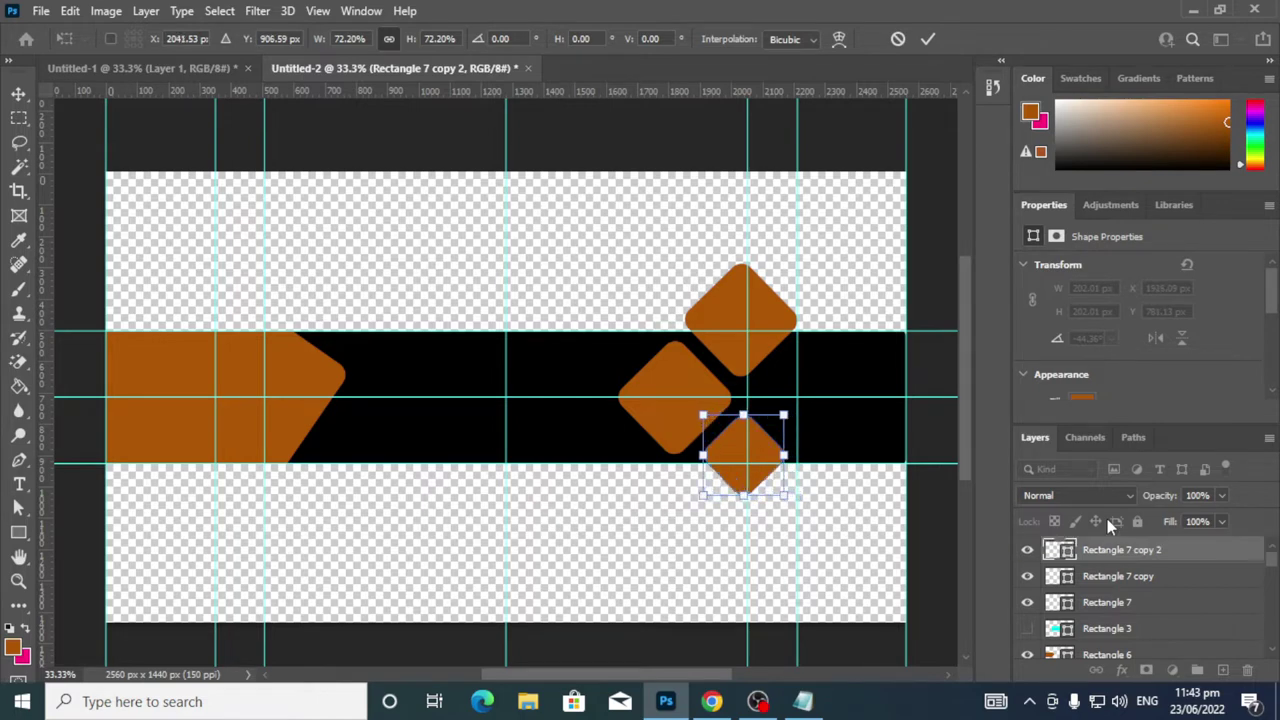
pyautogui.press('Up')
pyautogui.press('Up')
pyautogui.press('Up')
pyautogui.press('Left')
pyautogui.press('Left')
pyautogui.press('Left')
pyautogui.press('Left')
pyautogui.press('Left')
pyautogui.press('Left')
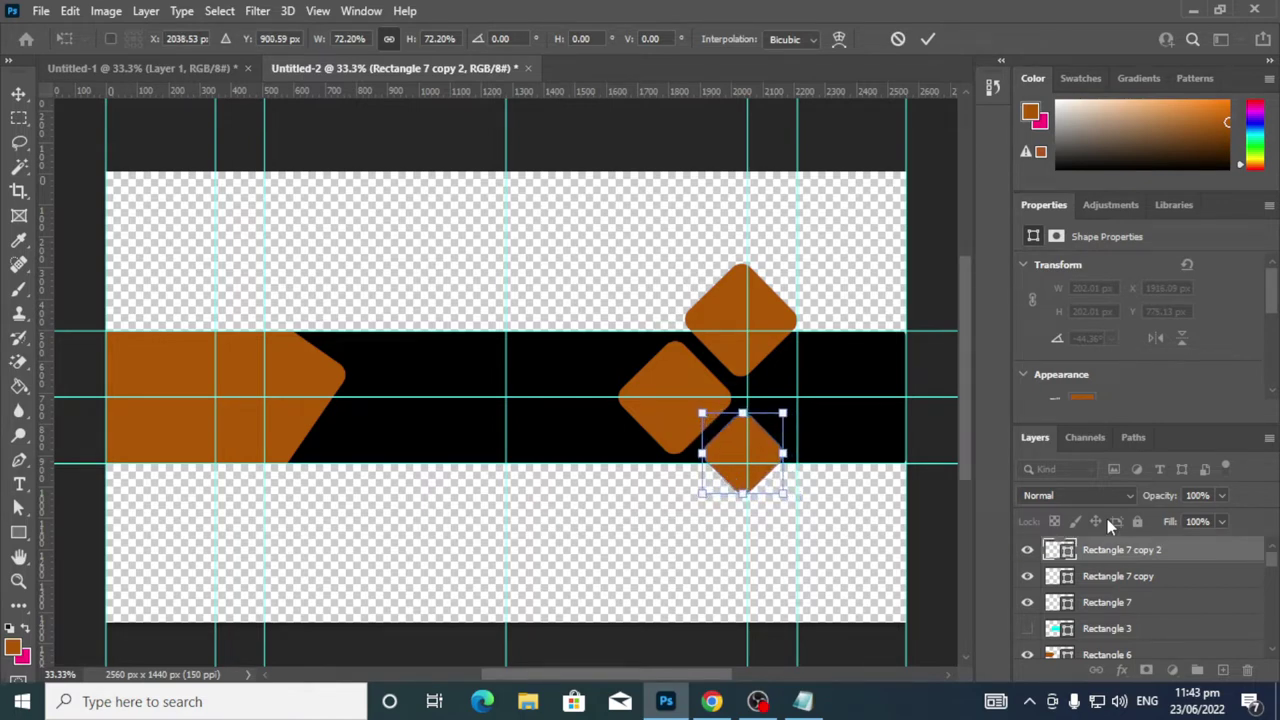
pyautogui.press('Up')
pyautogui.press('Up')
pyautogui.press('Up')
pyautogui.press('Up')
pyautogui.press('Up')
pyautogui.press('Up')
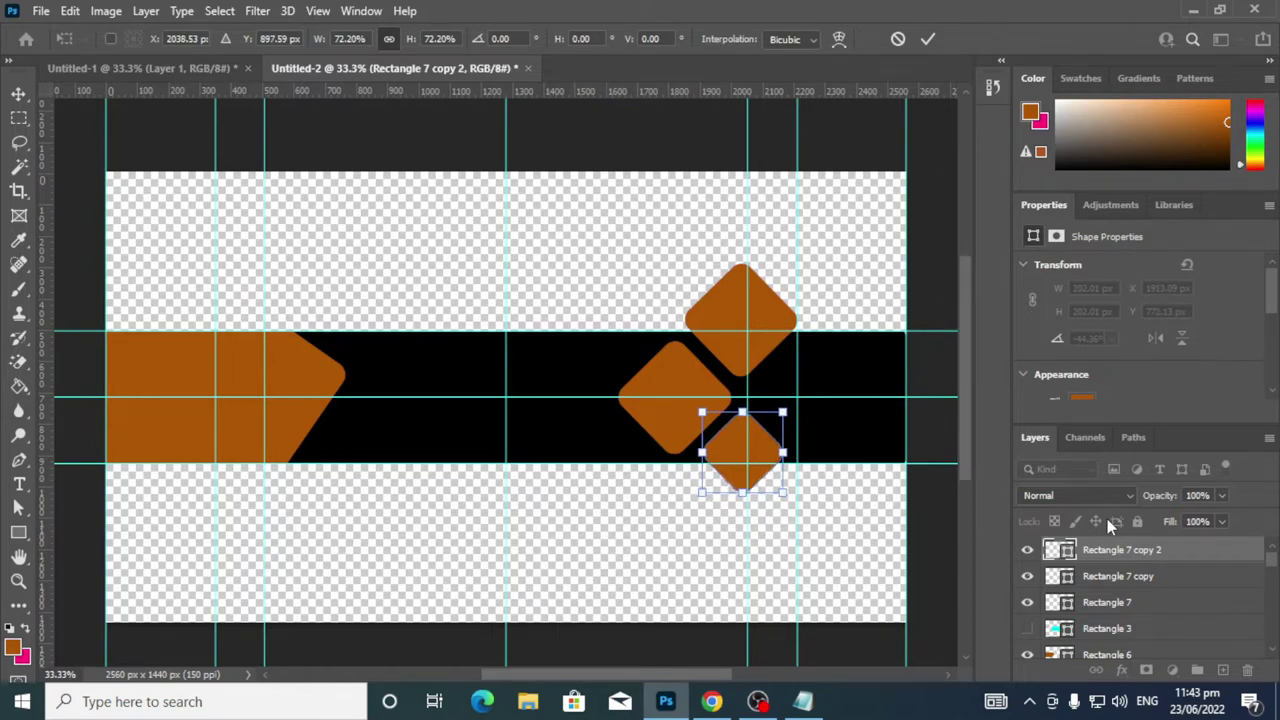
pyautogui.click(927, 40)
# Scale the upper diamond copy to about 82% and nudge it 9 px left toward the original diamond
pyautogui.click(763, 306)
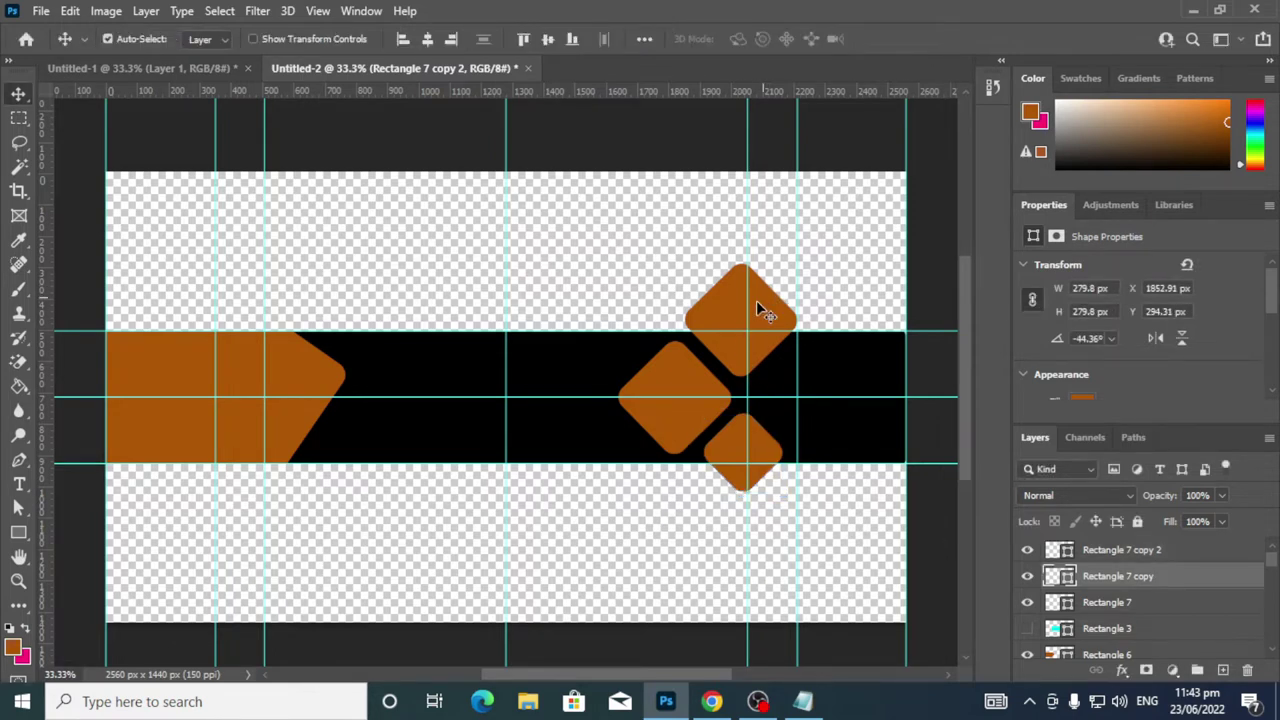
pyautogui.hotkey('ctrl', 't')
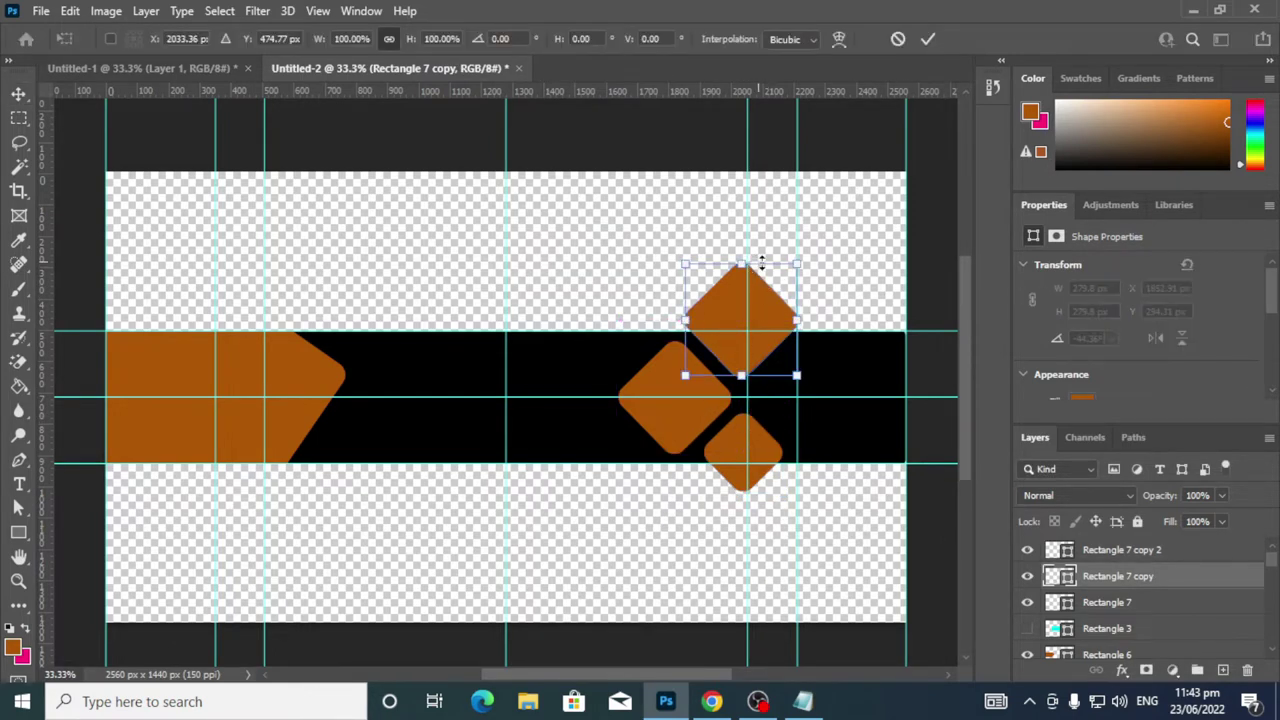
pyautogui.moveTo(741, 266); pyautogui.dragTo(741, 285)
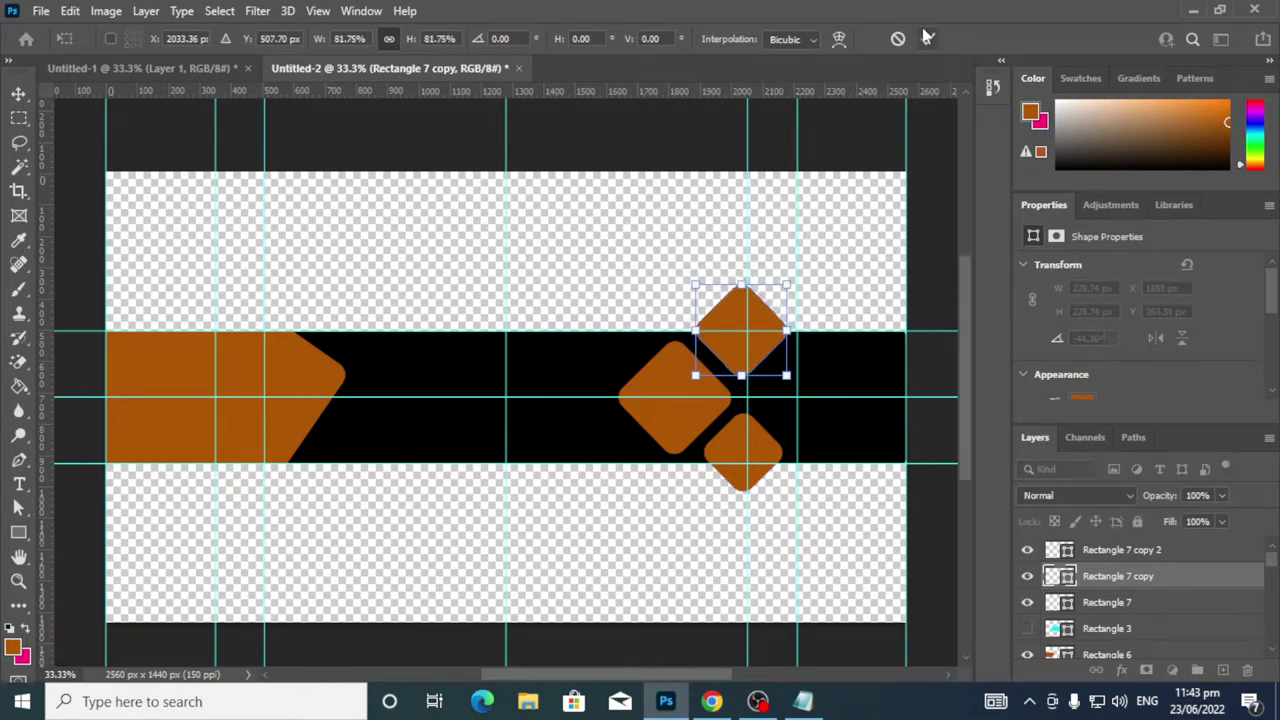
pyautogui.click(928, 38)
pyautogui.press('Left')
pyautogui.press('Left')
pyautogui.press('Left')
pyautogui.press('Left')
pyautogui.press('Left')
pyautogui.press('Left')
pyautogui.press('Left')
pyautogui.press('Left')
pyautogui.press('Left')
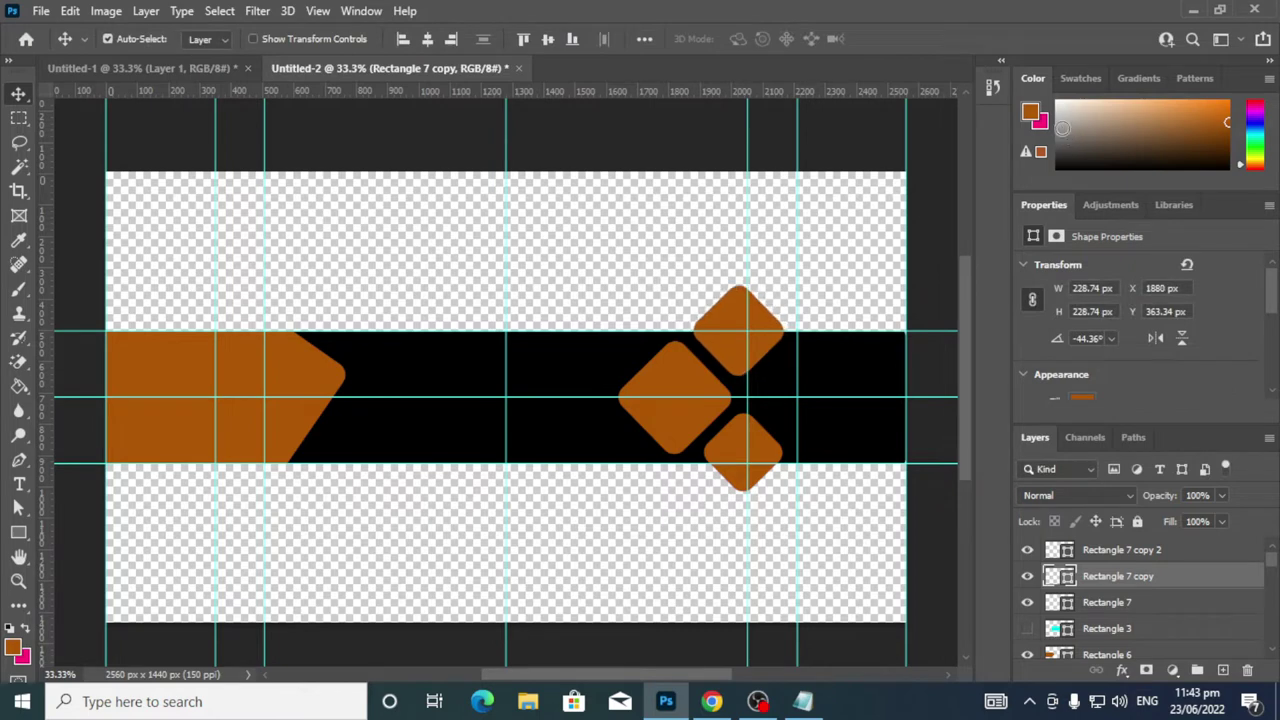
# Nudge the upper diamond copy about 9 px down and 4 px right, closer to the original diamond
pyautogui.press('Down')
pyautogui.press('Down')
pyautogui.press('Down')
pyautogui.press('Down')
pyautogui.press('Down')
pyautogui.press('Down')
pyautogui.press('Down')
pyautogui.press('Down')
pyautogui.press('Down')
pyautogui.press('Down')
pyautogui.press('Right')
pyautogui.press('Right')
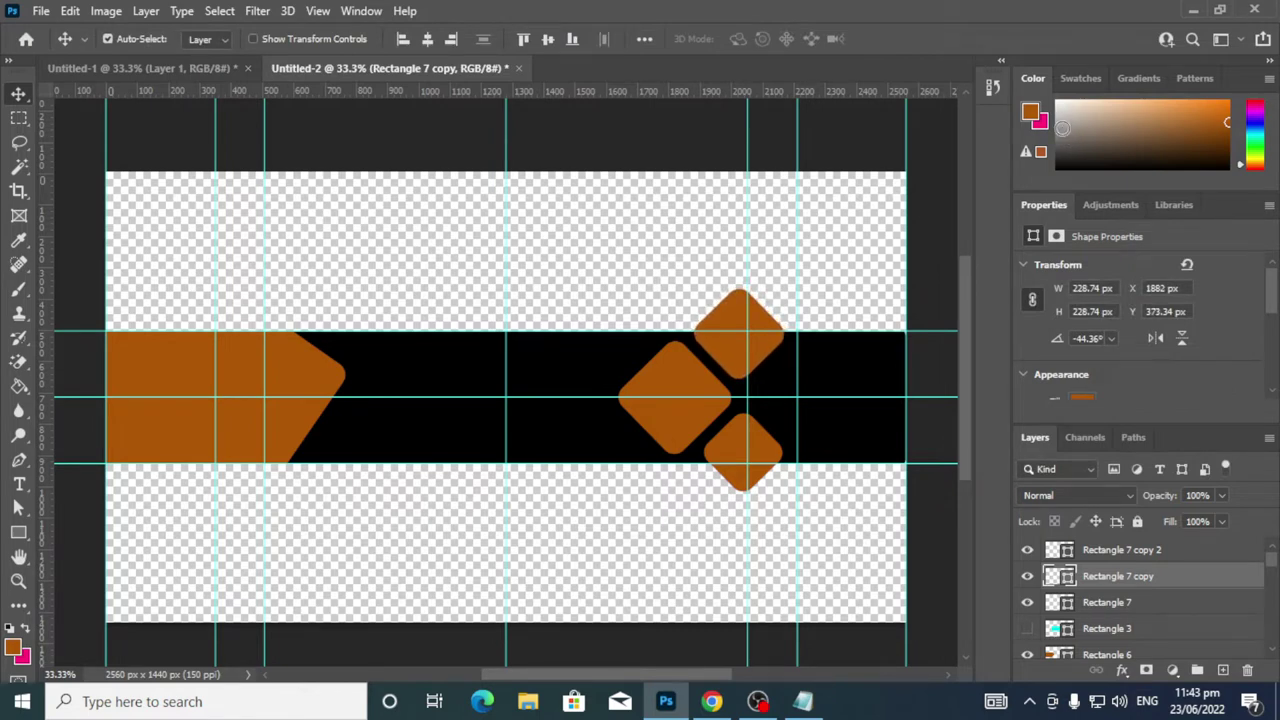
pyautogui.press('Right')
pyautogui.press('Right')
pyautogui.press('Up')
# Duplicate the original diamond and place the copy on the band at the right side of the cluster
pyautogui.click(664, 390)
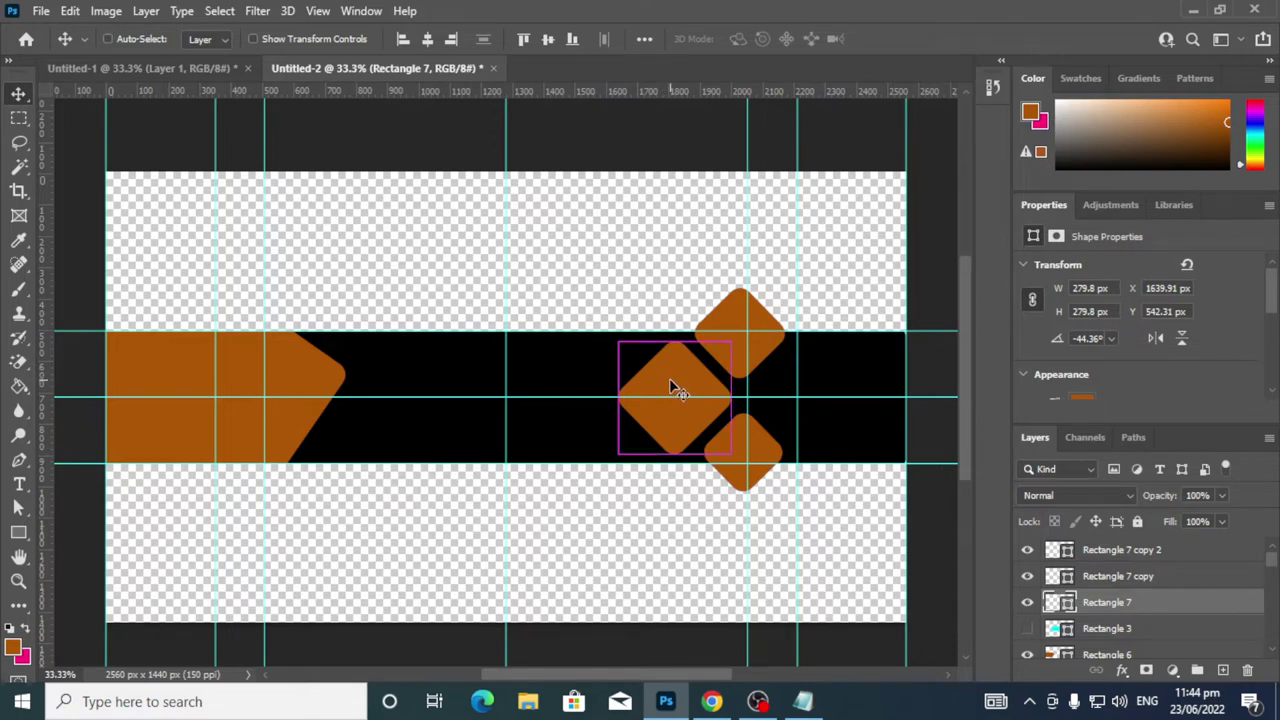
pyautogui.keyDown('alt'); pyautogui.click(672, 388); pyautogui.keyUp('alt')
pyautogui.moveTo(688, 392); pyautogui.dragTo(795, 395)
# Nudge the original left diamond about 52 px right, tight against the upper and lower copies
pyautogui.click(705, 400)
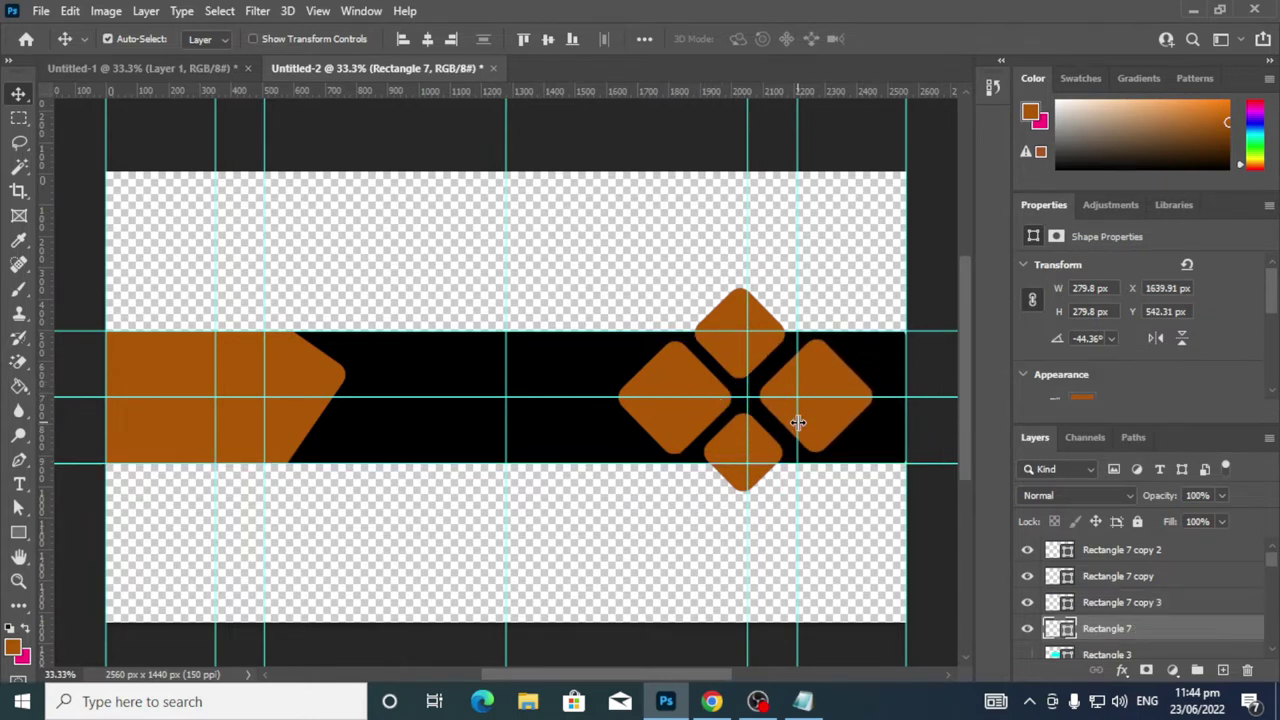
pyautogui.press('Right')
pyautogui.press('Right')
pyautogui.press('Right')
pyautogui.press('Right')
pyautogui.press('Right')
pyautogui.press('Right')
pyautogui.press('Right')
pyautogui.press('Right')
pyautogui.press('Right')
pyautogui.press('Right')
pyautogui.press('Right')
pyautogui.press('Right')
pyautogui.press('Right')
pyautogui.press('Right')
pyautogui.press('Right')
pyautogui.press('Right')
pyautogui.press('Right')
pyautogui.press('Right')
pyautogui.press('Right')
pyautogui.press('Right')
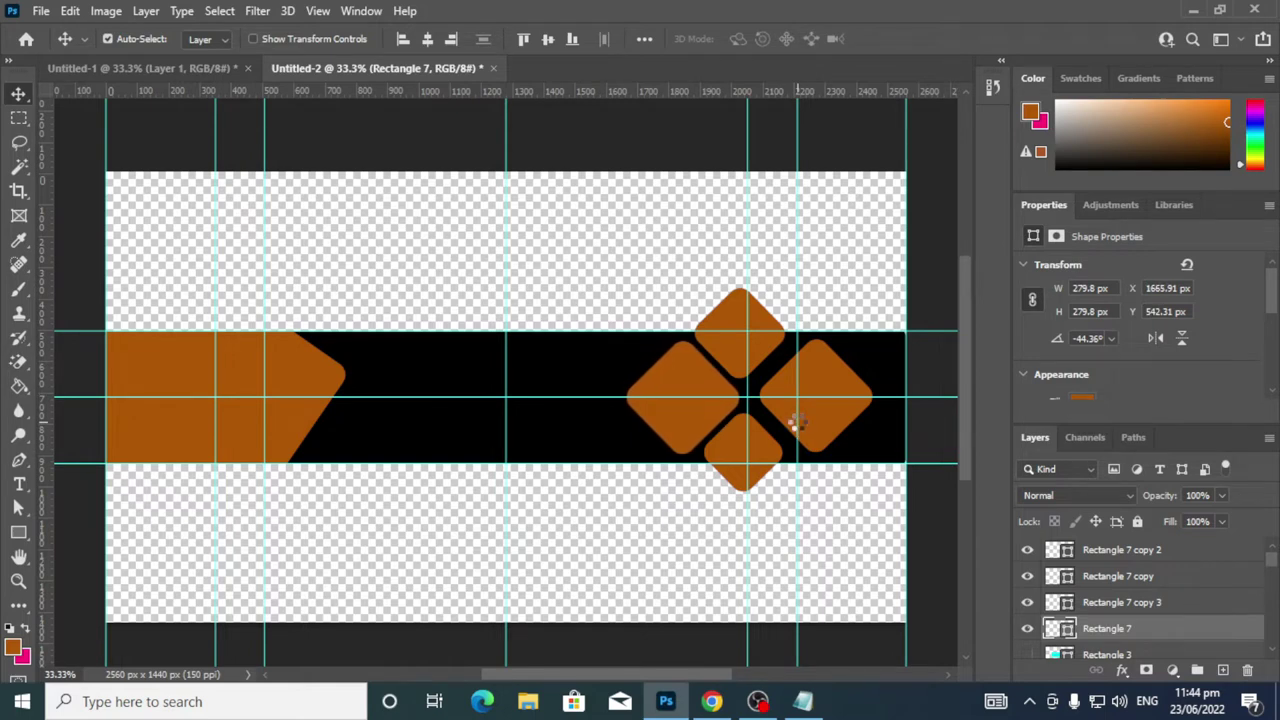
pyautogui.press('Right')
pyautogui.press('Right')
pyautogui.press('Right')
pyautogui.press('Right')
pyautogui.press('Right')
pyautogui.press('Right')
pyautogui.press('Right')
pyautogui.press('Right')
pyautogui.press('Right')
pyautogui.press('Right')
pyautogui.press('Right')
pyautogui.press('Right')
pyautogui.press('Right')
pyautogui.press('Right')
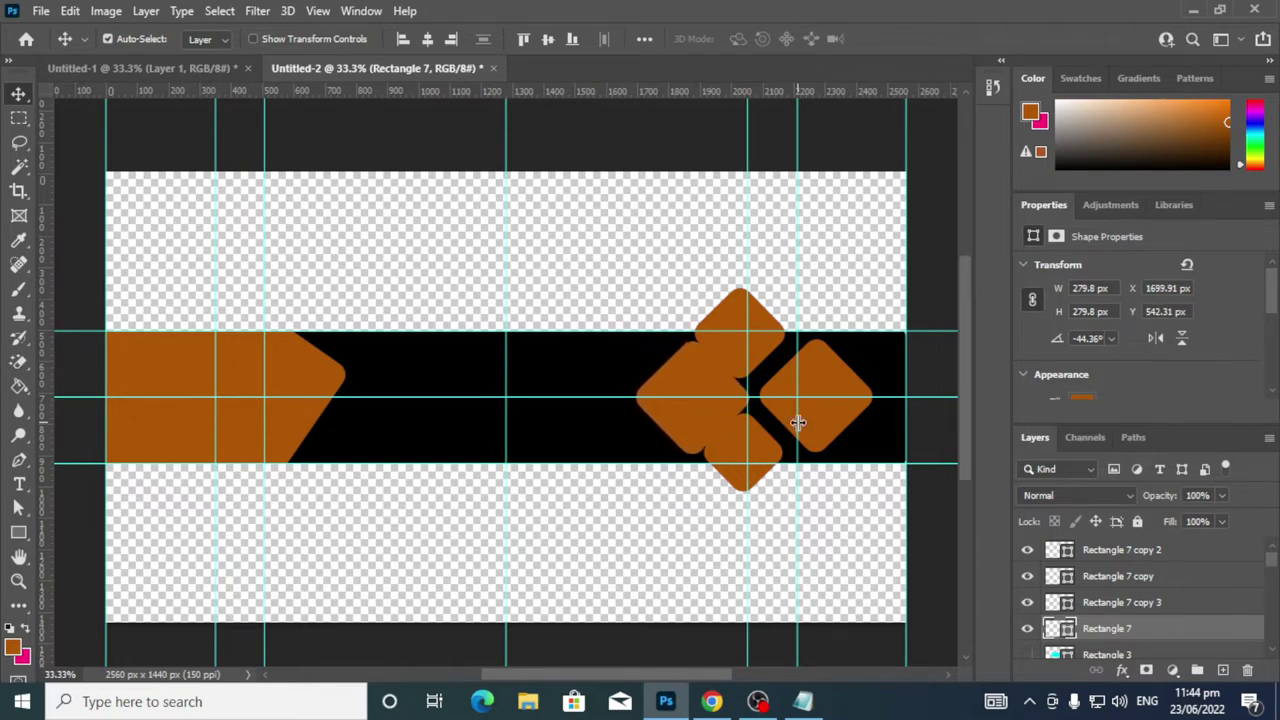
pyautogui.press('Right')
pyautogui.press('Left')
pyautogui.press('Left')
pyautogui.press('Left')
# Nudge the new right diamond copy 30 px left and 4 px down toward the cluster
pyautogui.click(811, 448)
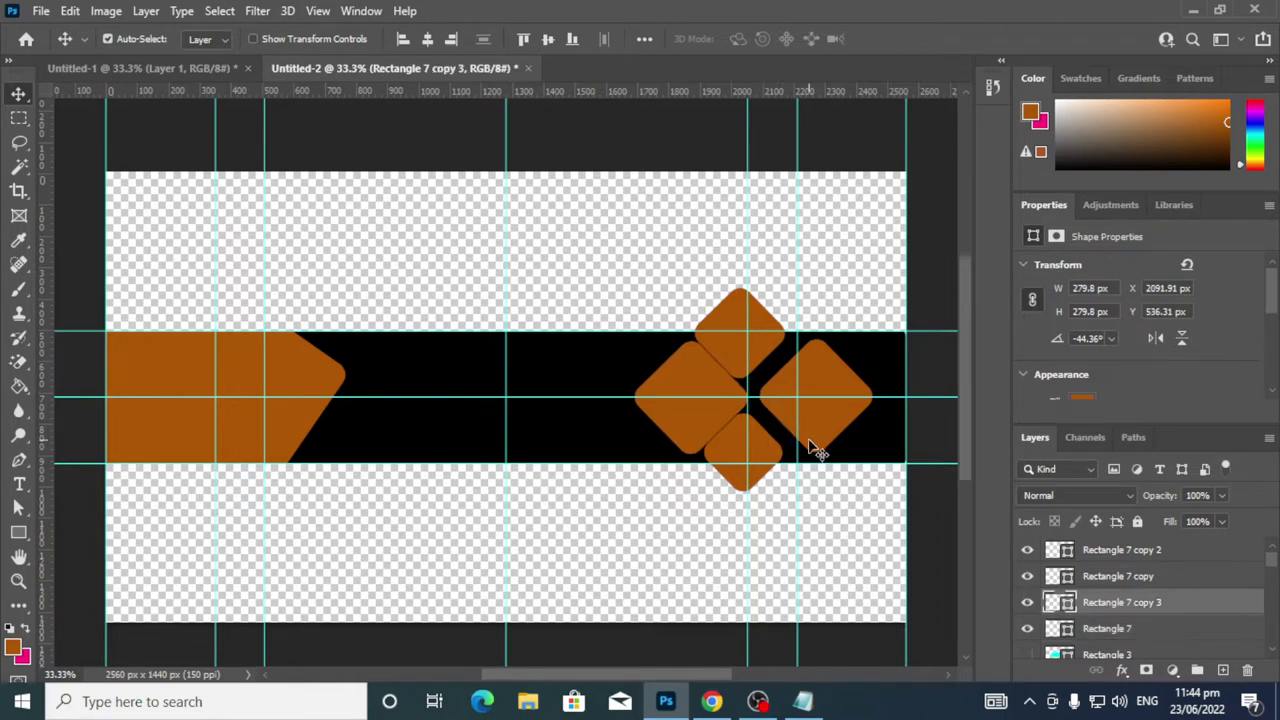
pyautogui.hotkey('shift', 'Left')
pyautogui.hotkey('shift', 'Left')
pyautogui.hotkey('shift', 'Left')
pyautogui.press('Down')
pyautogui.press('Down')
pyautogui.press('Down')
pyautogui.press('Down')
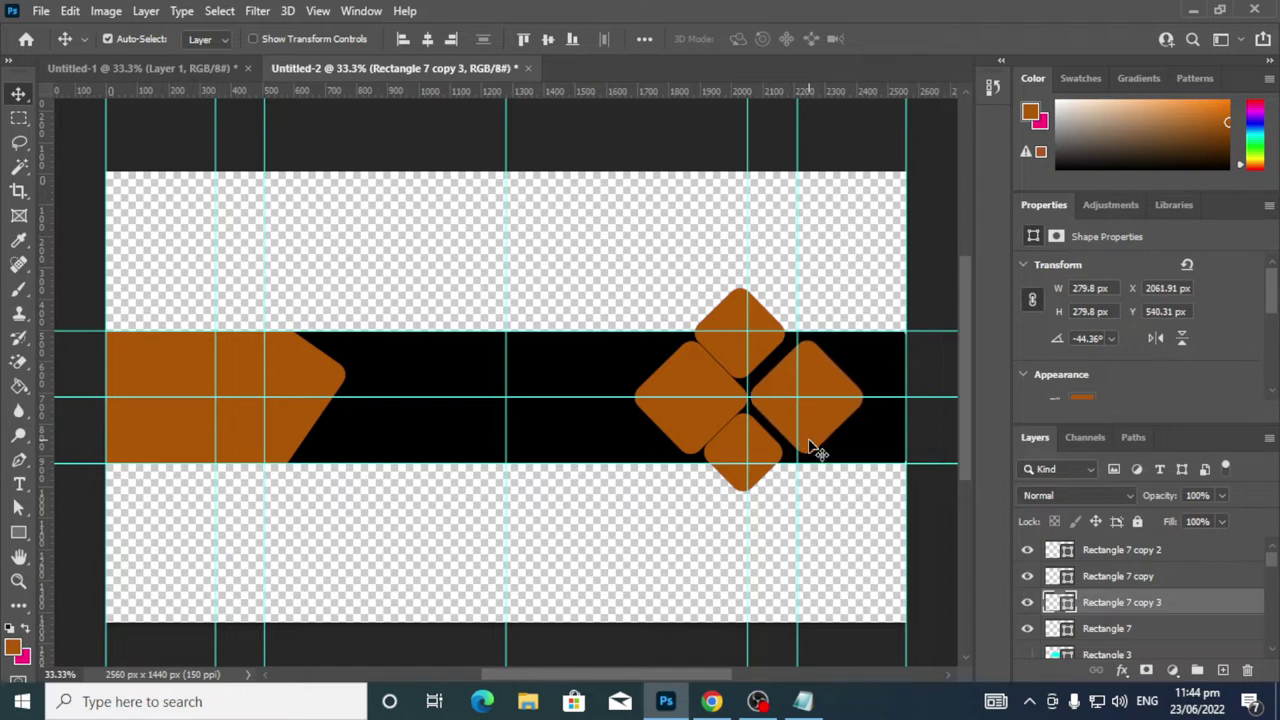
# Open the right diamond copy for free transform and move it another 36 px left into the cluster
pyautogui.hotkey('ctrl', 't')
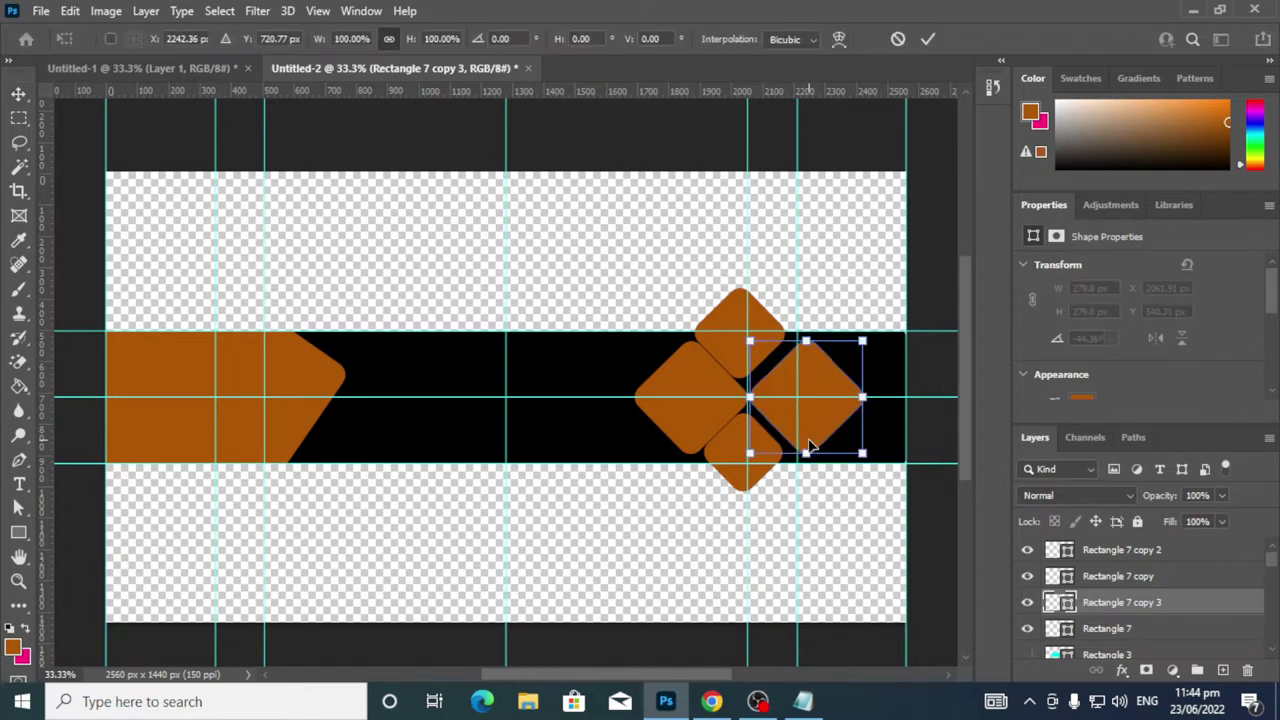
pyautogui.hotkey('shift', 'Left')
pyautogui.hotkey('shift', 'Left')
pyautogui.hotkey('shift', 'Left')
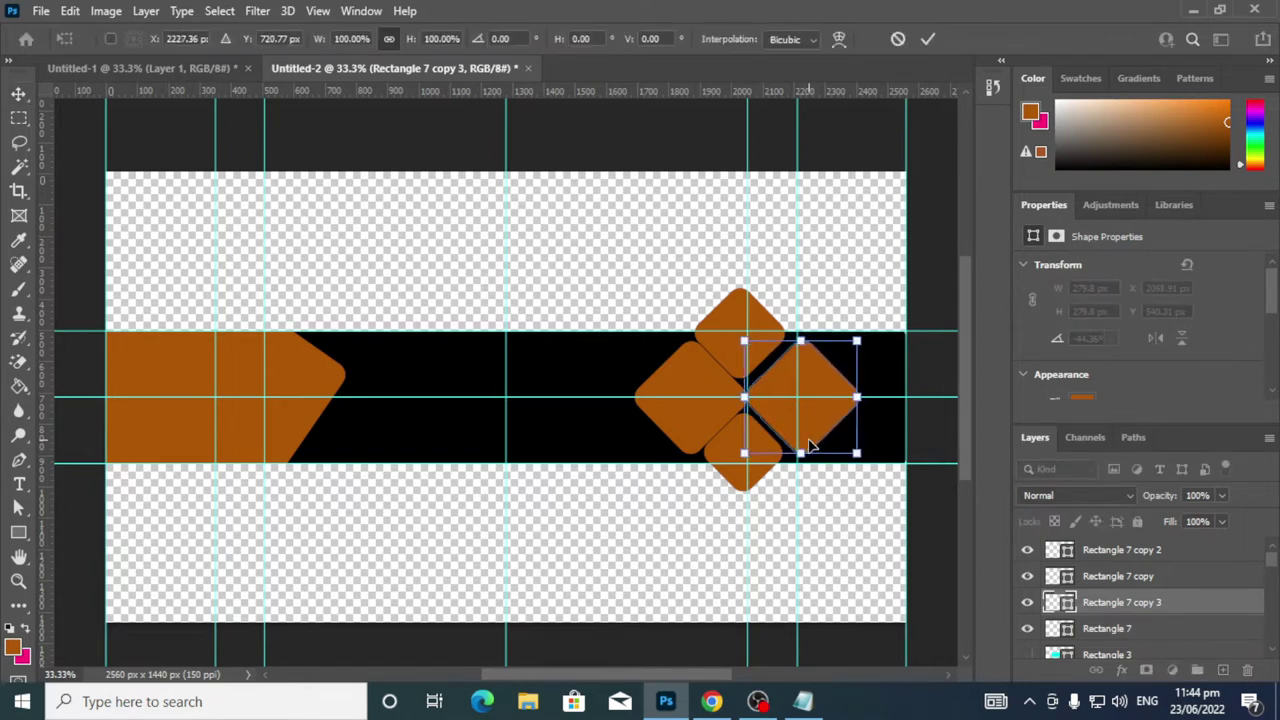
pyautogui.press('Left')
pyautogui.press('Left')
pyautogui.press('Left')
pyautogui.press('Left')
pyautogui.press('Left')
pyautogui.press('Left')
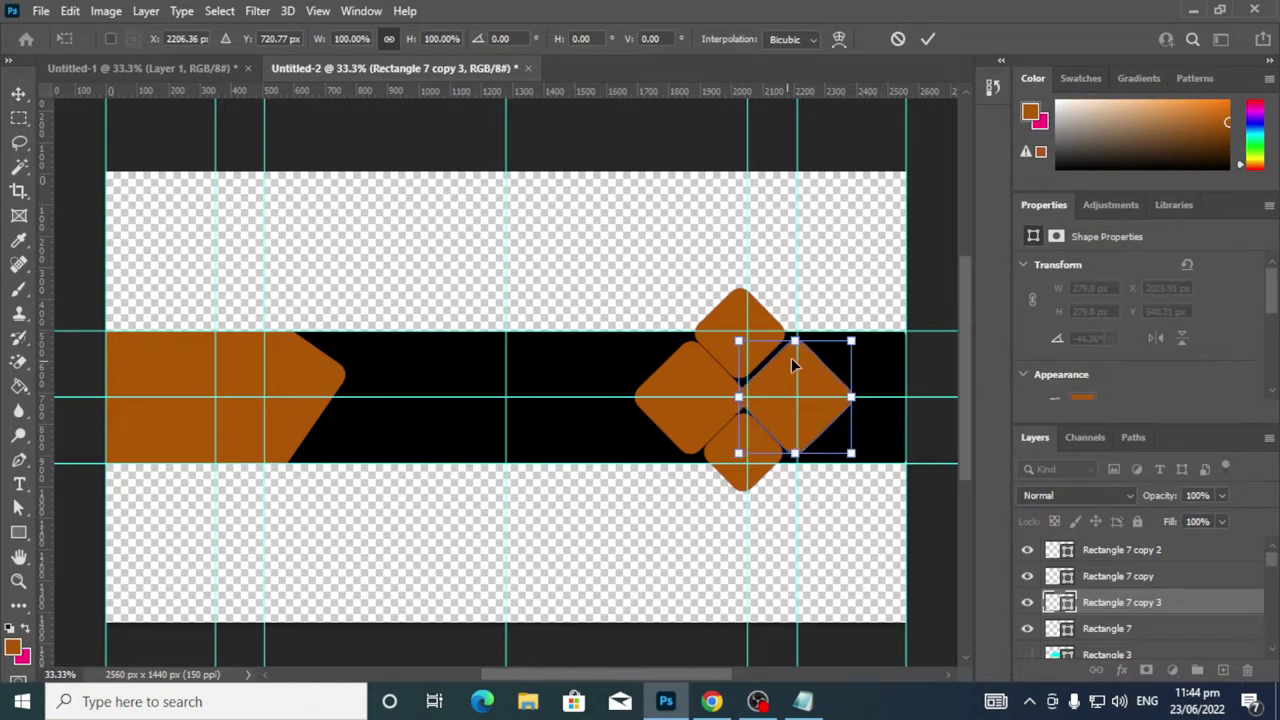
# Scale the right diamond copy to about 119% and shift it down so it fills the band's height around the middle guide
pyautogui.moveTo(851, 340); pyautogui.dragTo(877, 315)
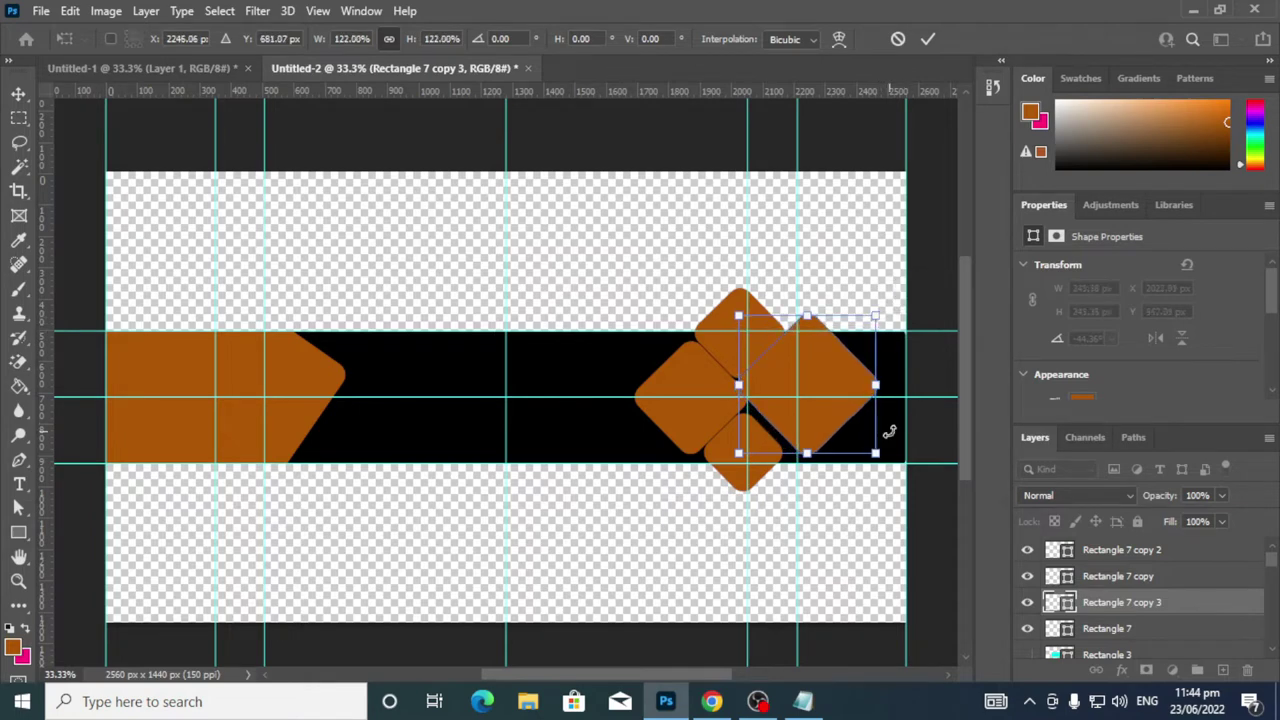
pyautogui.press('Down')
pyautogui.press('Down')
pyautogui.press('Down')
pyautogui.press('Down')
pyautogui.press('Down')
pyautogui.press('Down')
pyautogui.press('Down')
pyautogui.press('Down')
pyautogui.press('Down')
pyautogui.press('Down')
pyautogui.press('Down')
pyautogui.press('Down')
pyautogui.press('Down')
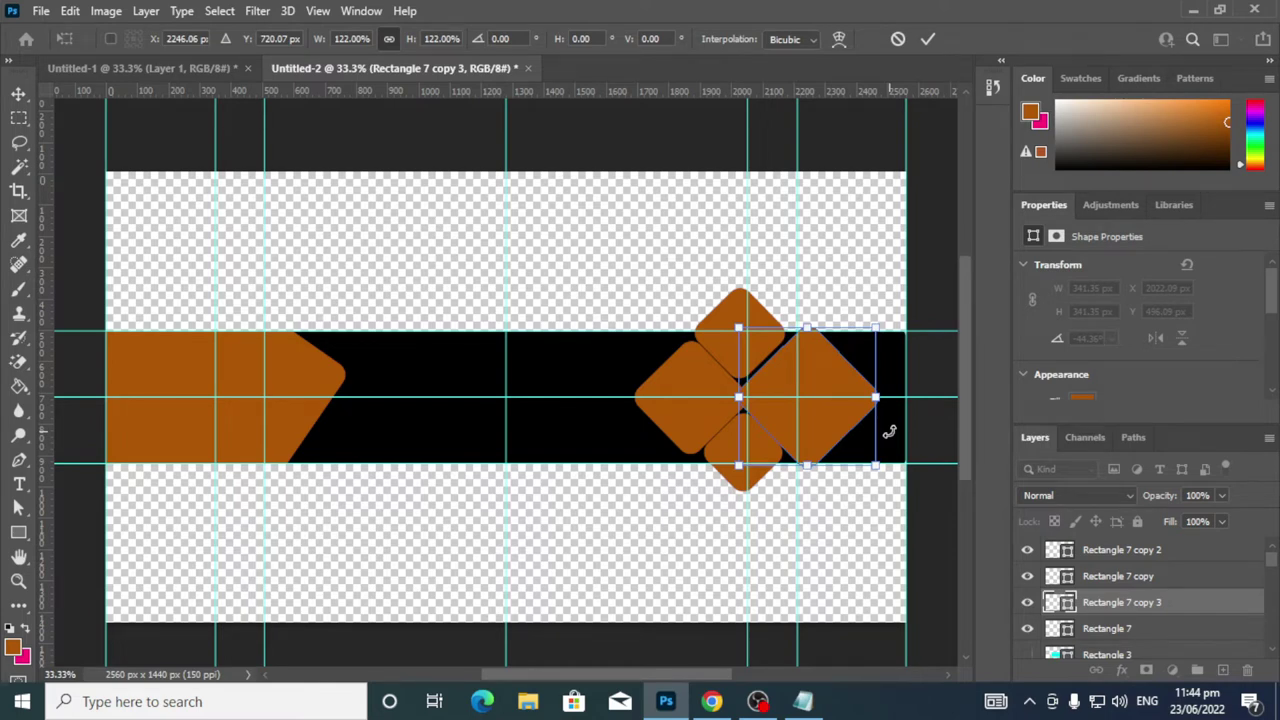
pyautogui.press('Left')
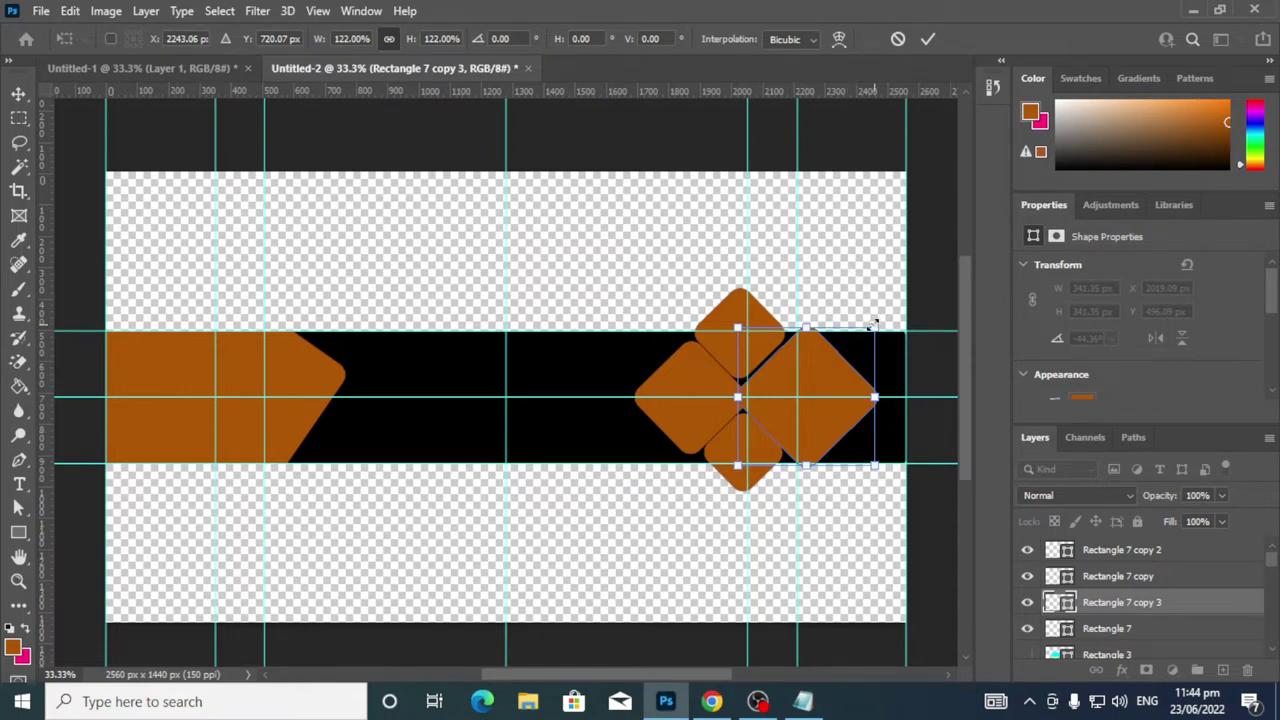
pyautogui.moveTo(872, 326); pyautogui.dragTo(871, 331)
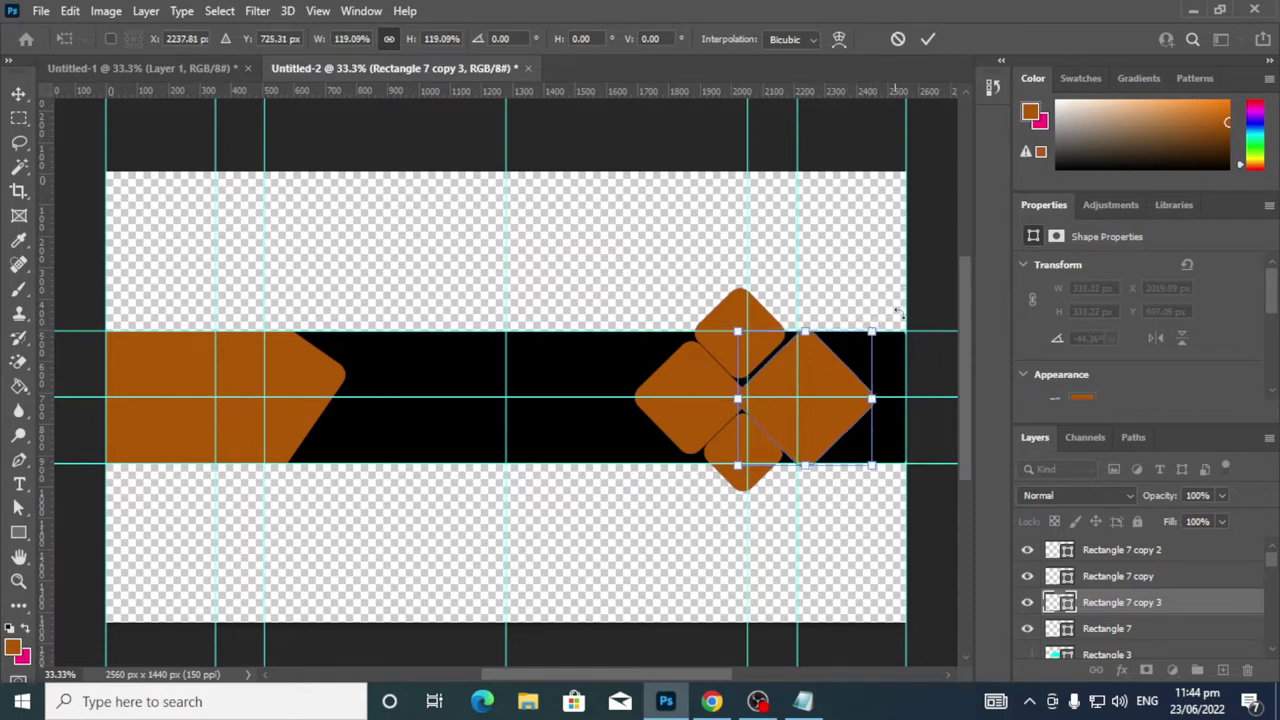
pyautogui.click(925, 40)
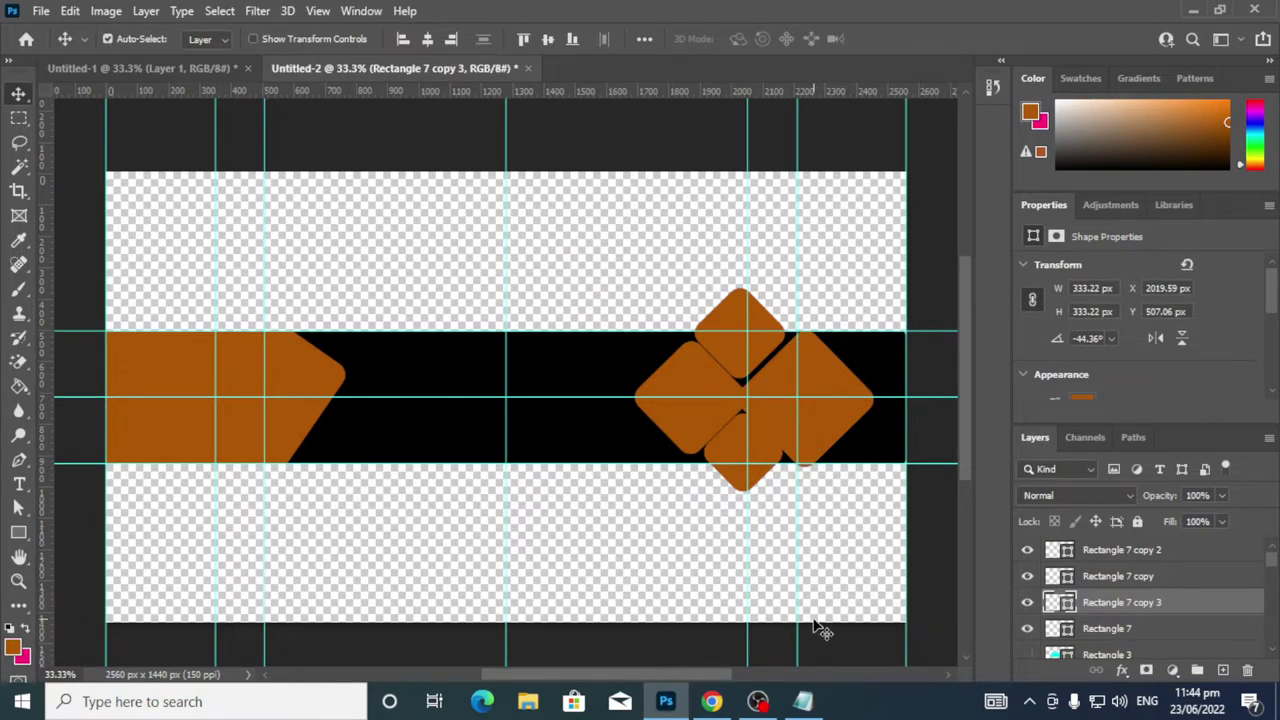
# Nudge the left diamond 30 px left, widening its gap from the upper and lower diamonds
pyautogui.click(682, 410)
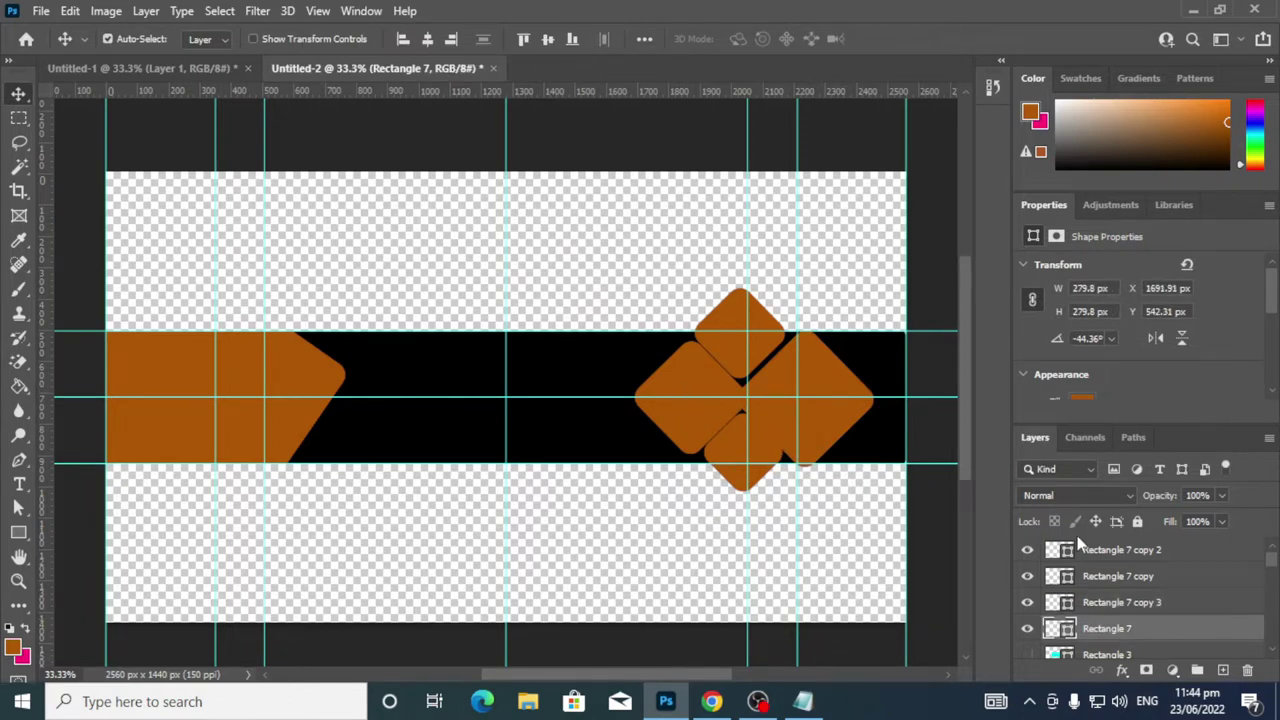
pyautogui.press('Left')
pyautogui.press('Left')
pyautogui.press('Left')
pyautogui.press('Left')
pyautogui.press('Left')
pyautogui.press('Left')
pyautogui.press('Left')
pyautogui.press('Left')
pyautogui.press('Left')
pyautogui.press('Left')
pyautogui.press('Left')
pyautogui.press('Left')
pyautogui.press('Left')
pyautogui.press('Left')
pyautogui.press('Left')
pyautogui.press('Left')
pyautogui.press('Left')
pyautogui.press('Left')
pyautogui.press('Left')
pyautogui.press('Left')
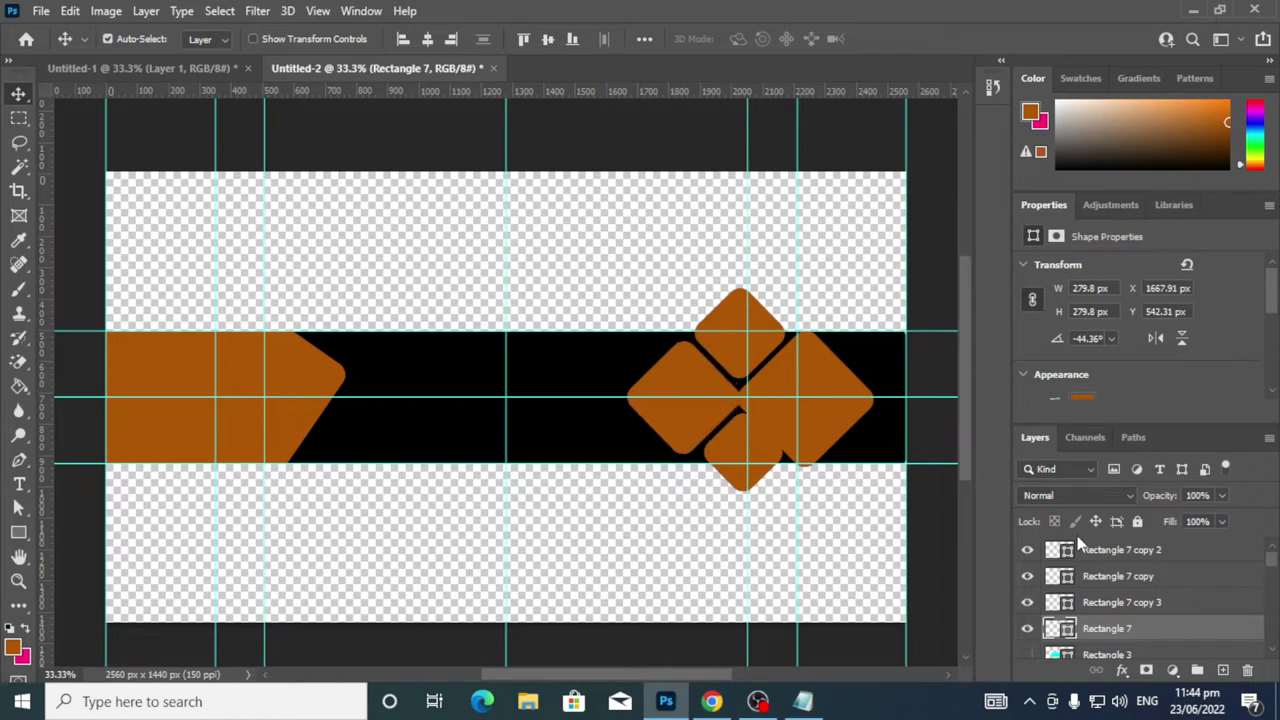
pyautogui.press('Left')
pyautogui.press('Left')
pyautogui.press('Left')
pyautogui.press('Left')
pyautogui.press('Left')
pyautogui.press('Left')
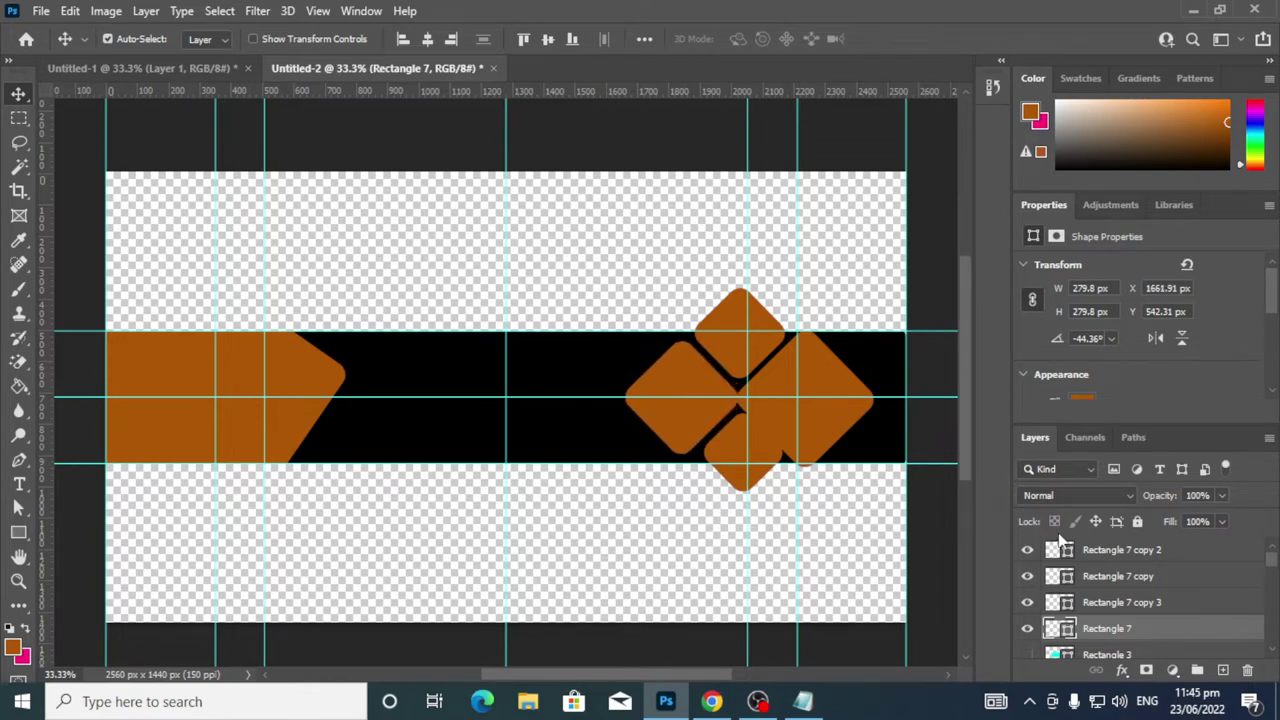
# Nudge the large right diamond about 48 px left to X 1971.59 px, overlapping the other diamonds
pyautogui.click(828, 396)
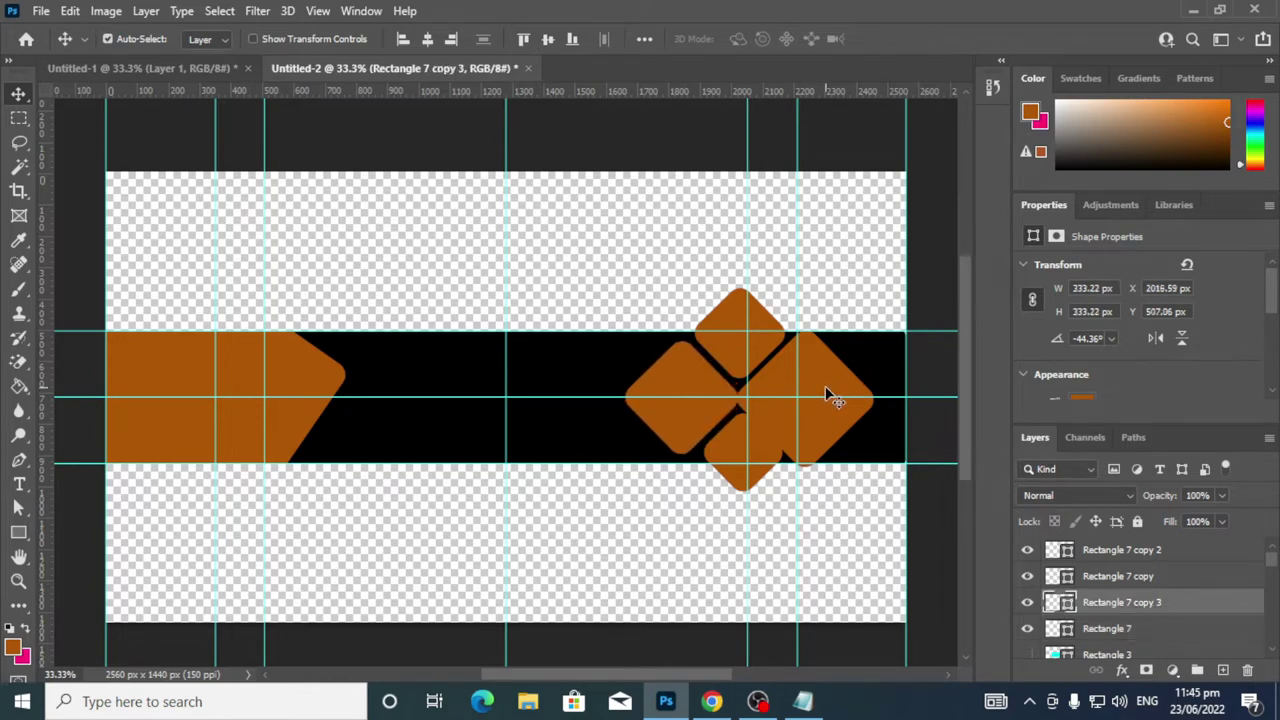
pyautogui.press('Left')
pyautogui.press('Left')
pyautogui.press('Left')
pyautogui.press('Left')
pyautogui.press('Left')
pyautogui.press('Left')
pyautogui.press('Left')
pyautogui.press('Left')
pyautogui.press('Left')
pyautogui.press('Left')
pyautogui.press('Left')
pyautogui.press('Left')
pyautogui.press('Left')
pyautogui.press('Left')
pyautogui.press('Left')
pyautogui.press('Left')
pyautogui.press('Left')
pyautogui.press('Left')
pyautogui.press('Left')
pyautogui.press('Left')
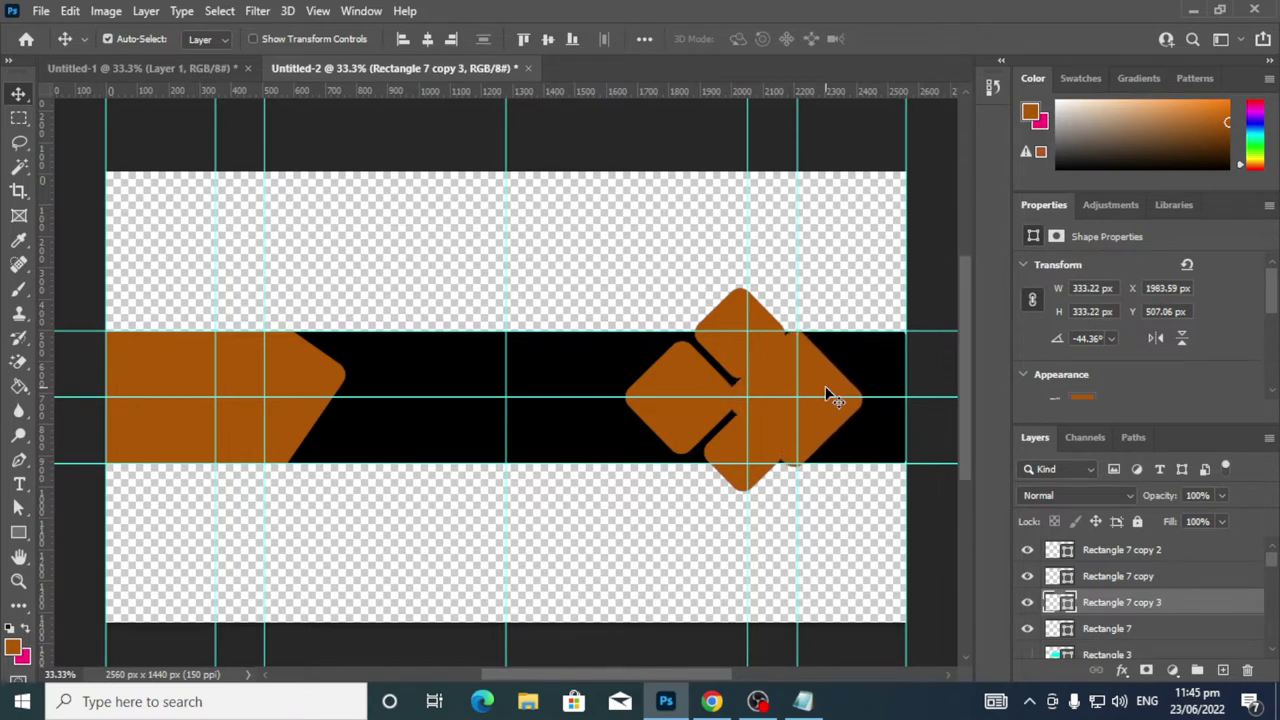
pyautogui.press('Left')
pyautogui.press('Left')
pyautogui.press('Left')
pyautogui.press('Left')
pyautogui.press('Left')
pyautogui.press('Left')
pyautogui.press('Left')
pyautogui.press('Left')
pyautogui.press('Left')
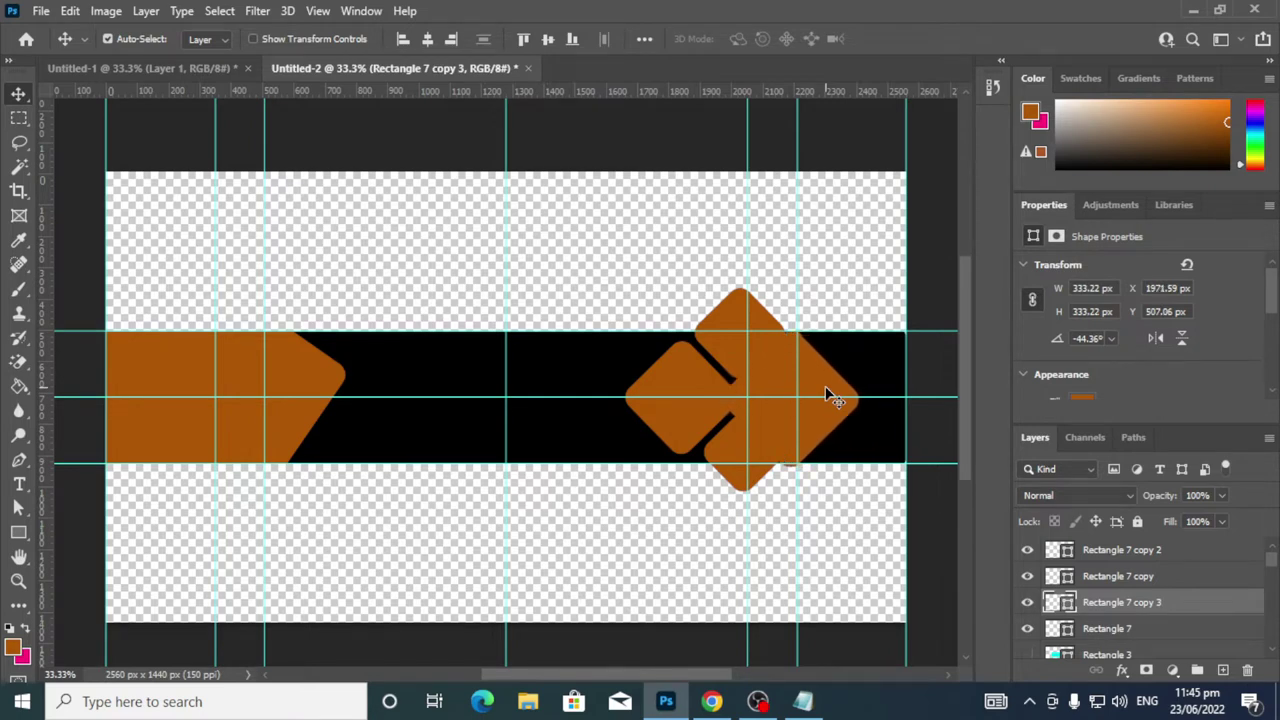
# Move the lower diamond left and down to about X 1868 px, Y 806 px, clear of the left and large right diamonds
pyautogui.click(735, 462)
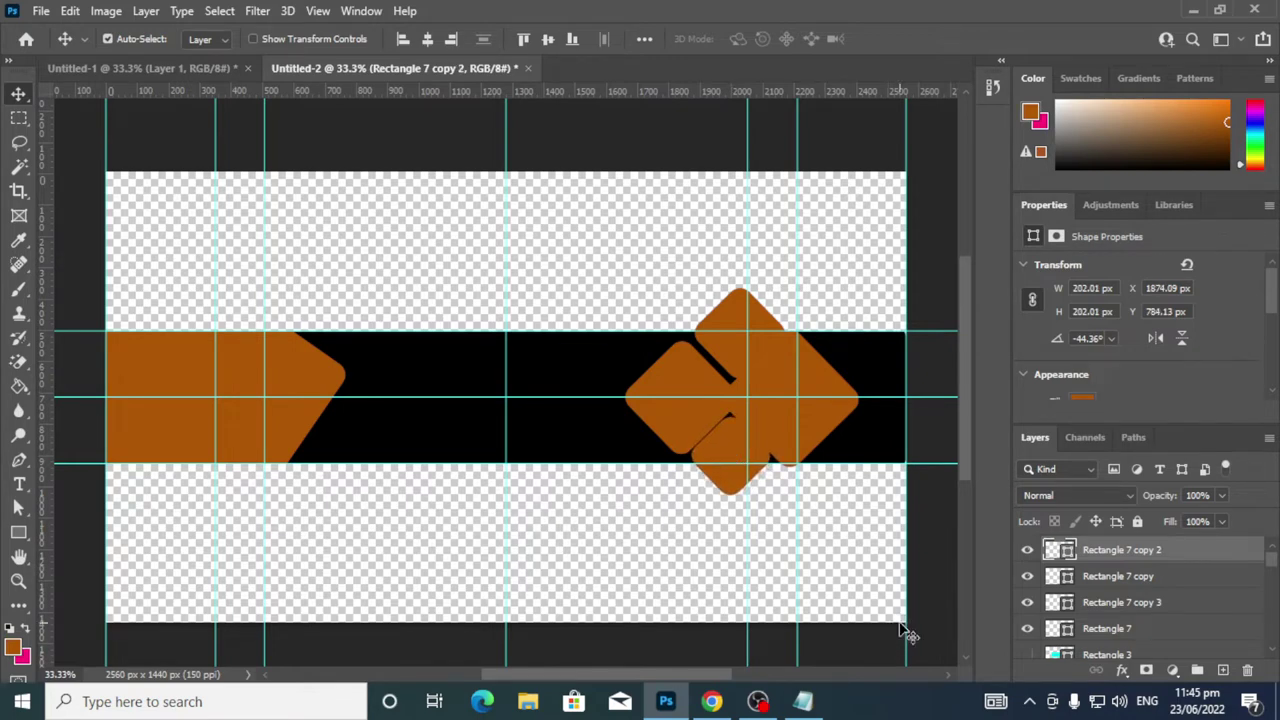
pyautogui.hotkey('shift', 'Down')
pyautogui.press('Down')
pyautogui.press('Down')
pyautogui.press('Down')
pyautogui.press('Down')
pyautogui.press('Down')
pyautogui.press('Down')
pyautogui.press('Left')
pyautogui.press('Left')
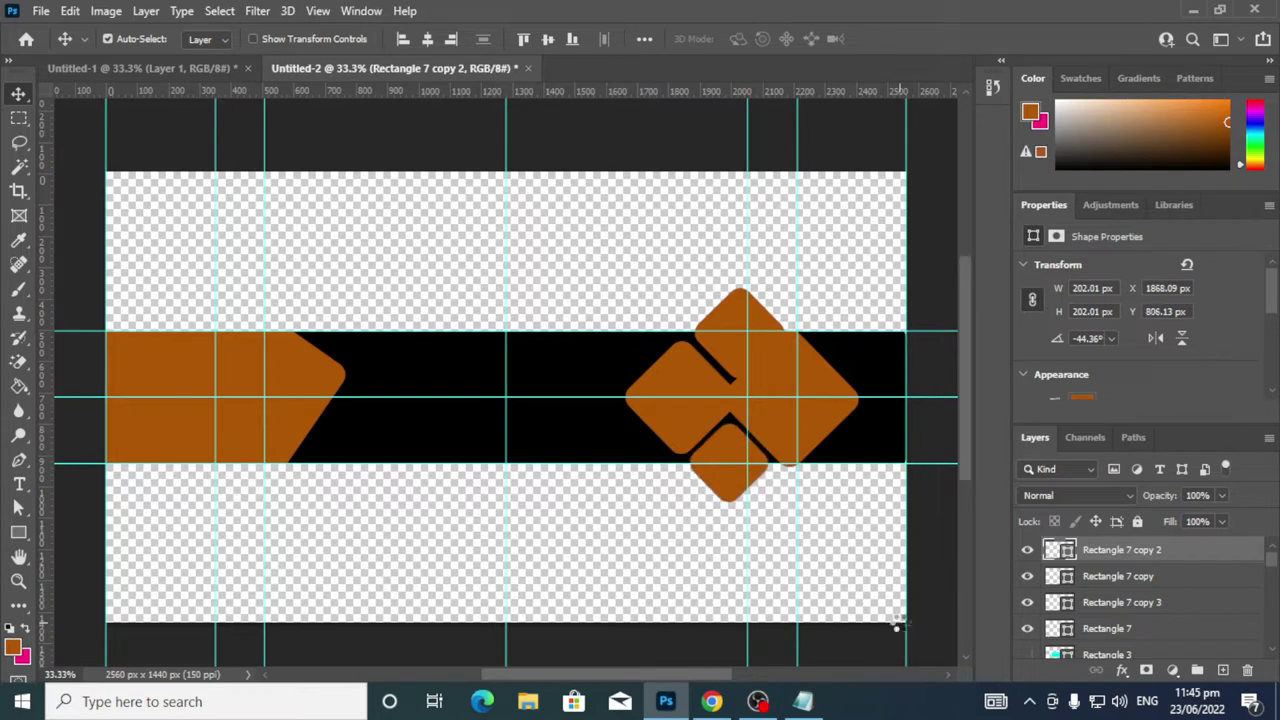
# Nudge the lower diamond slightly down and right to X 1872.09 px, Y 812.13 px
pyautogui.press('Down')
pyautogui.press('Down')
pyautogui.press('Down')
pyautogui.press('Down')
pyautogui.press('Down')
pyautogui.press('Down')
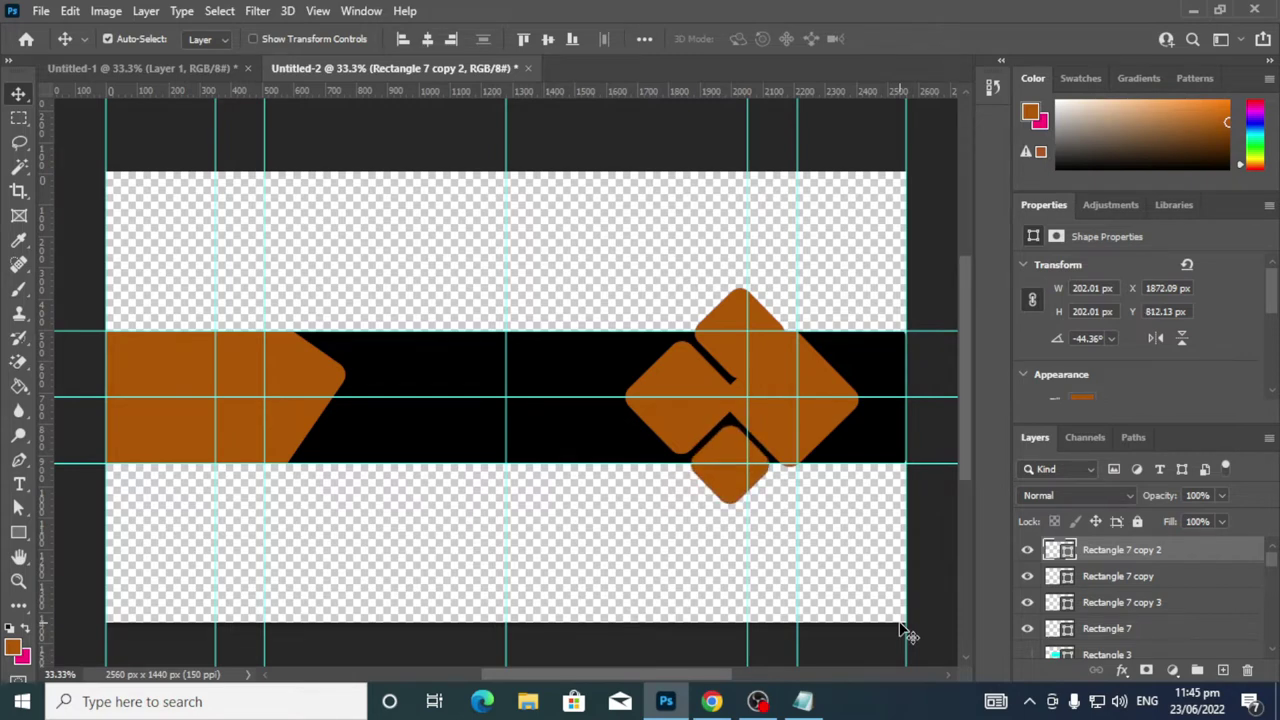
# Scale the lower diamond to about 83% and shift it about 21 px right, between the left and large right diamonds
pyautogui.hotkey('ctrl', 't')
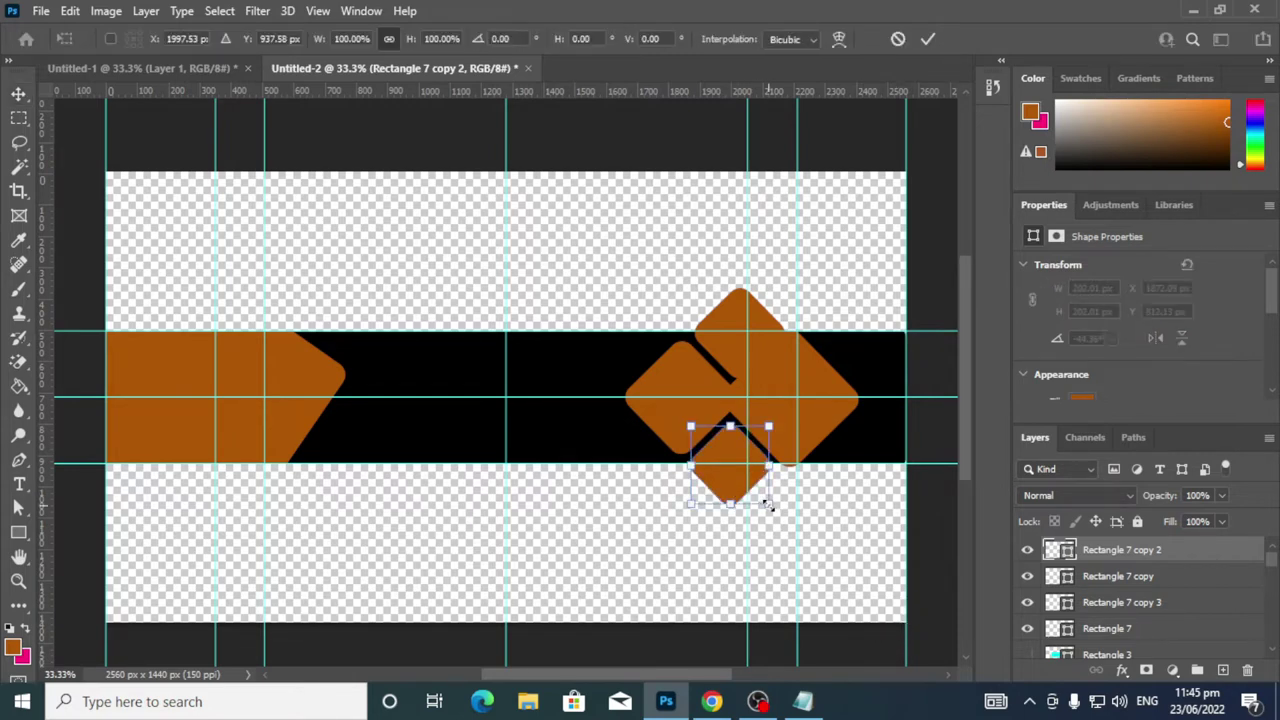
pyautogui.moveTo(770, 500)
pyautogui.mouseDown()
pyautogui.moveTo(748, 476)
pyautogui.moveTo(757, 490)
pyautogui.mouseUp()
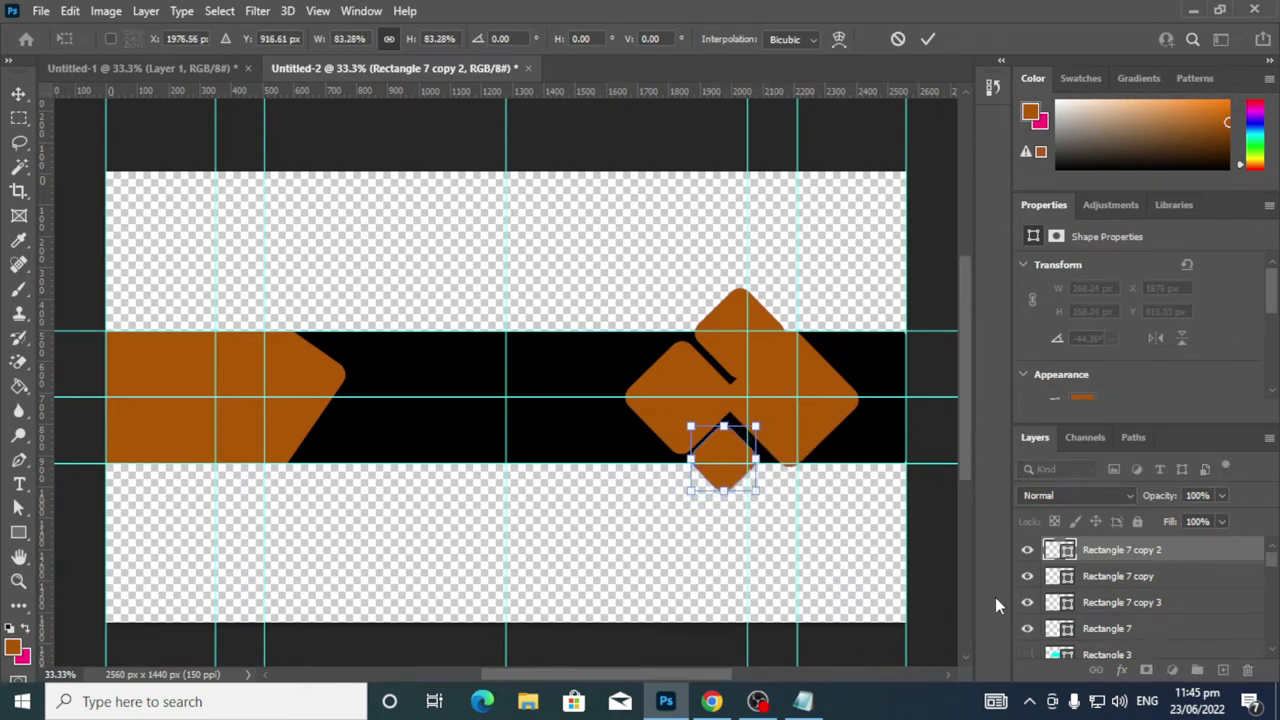
pyautogui.hotkey('shift', 'Right')
pyautogui.hotkey('shift', 'Right')
pyautogui.press('Right')
# Position the shrunken lower diamond at X 1893 px, Y 818.03 px, with even gaps to the two diamonds above it
pyautogui.press('Up')
pyautogui.press('Up')
pyautogui.press('Up')
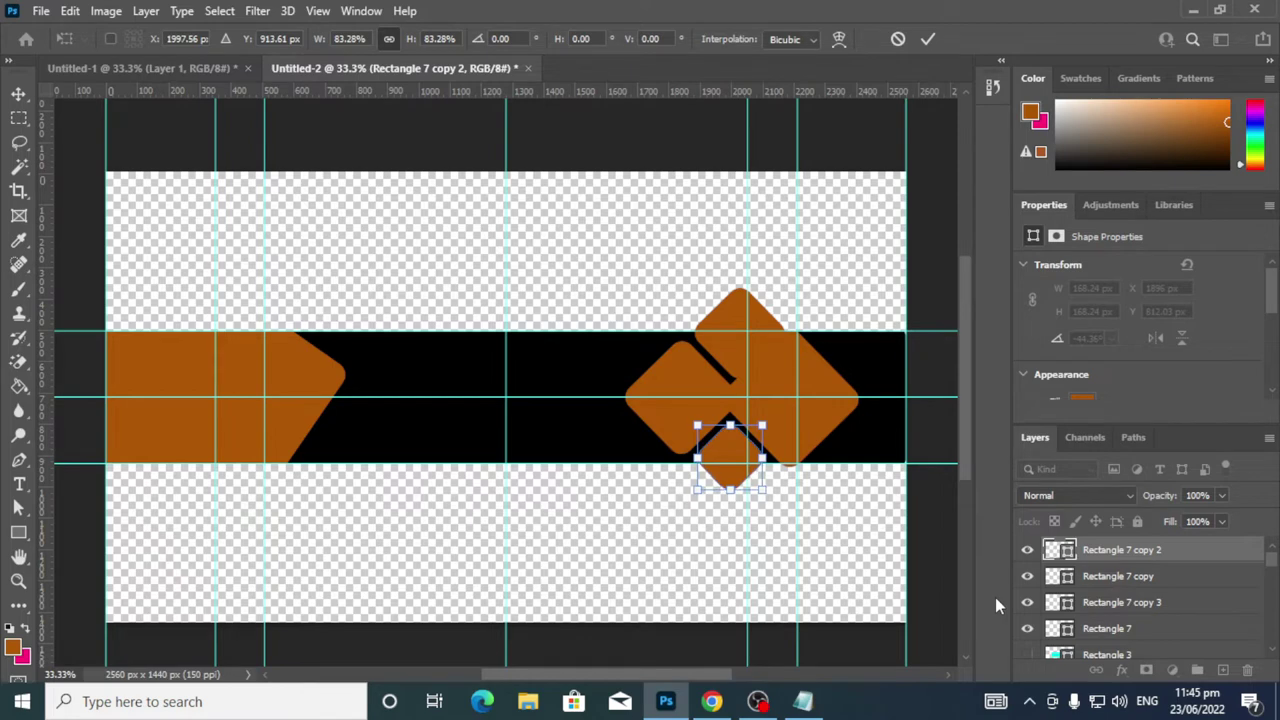
pyautogui.press('Up')
pyautogui.press('Up')
pyautogui.press('Up')
pyautogui.press('Up')
pyautogui.press('Up')
pyautogui.press('Up')
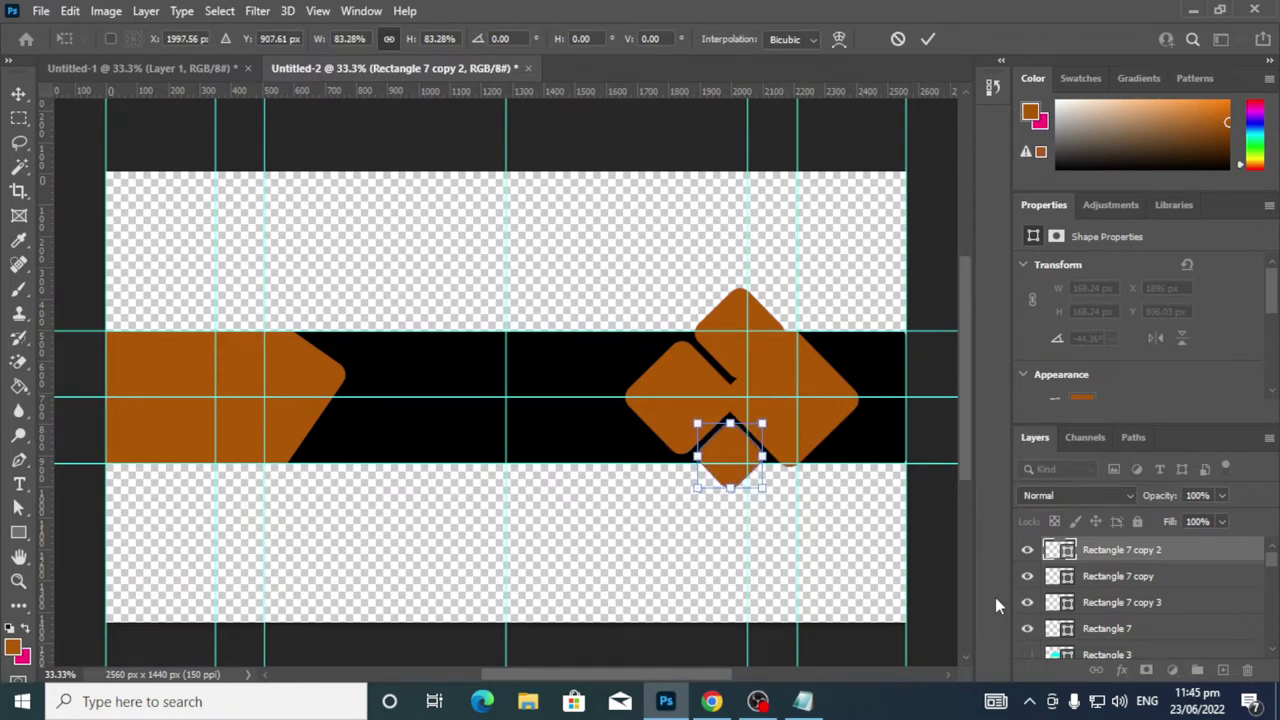
pyautogui.press('Down')
pyautogui.press('Down')
pyautogui.press('Down')
pyautogui.press('Down')
pyautogui.press('Down')
pyautogui.press('Down')
pyautogui.press('Down')
pyautogui.press('Down')
pyautogui.press('Down')
pyautogui.press('Down')
pyautogui.press('Down')
pyautogui.press('Down')
pyautogui.press('Left')
pyautogui.press('Left')
pyautogui.press('Left')
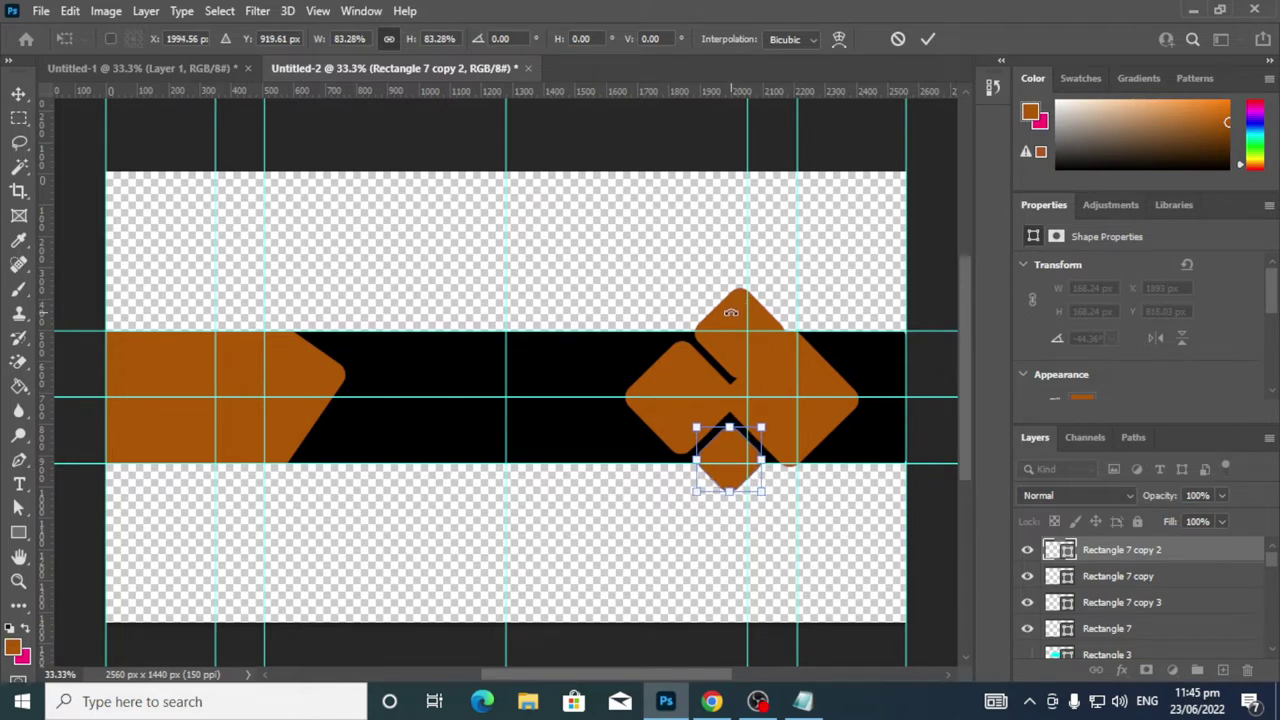
pyautogui.press('Return')
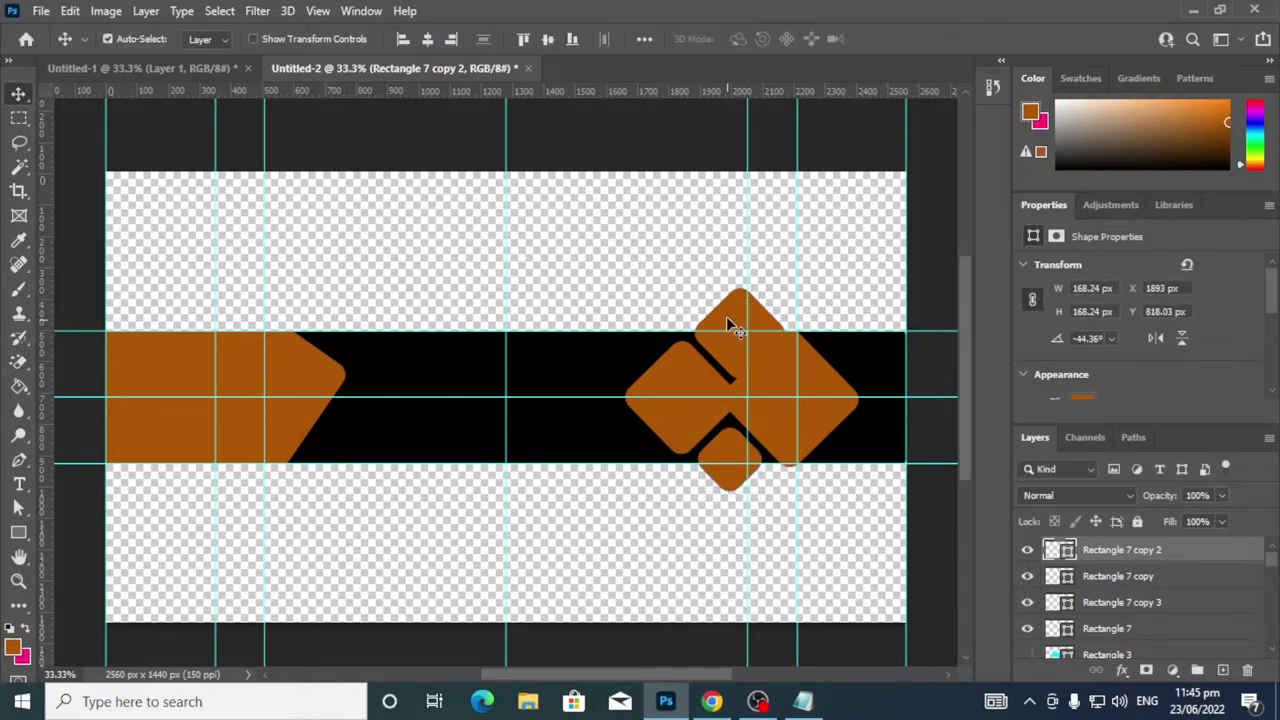
# Move the upper diamond up and left to X 1854 px, Y 336.34 px, clear of the left and large right diamonds
pyautogui.click(726, 316)
pyautogui.hotkey('ctrl', 't')
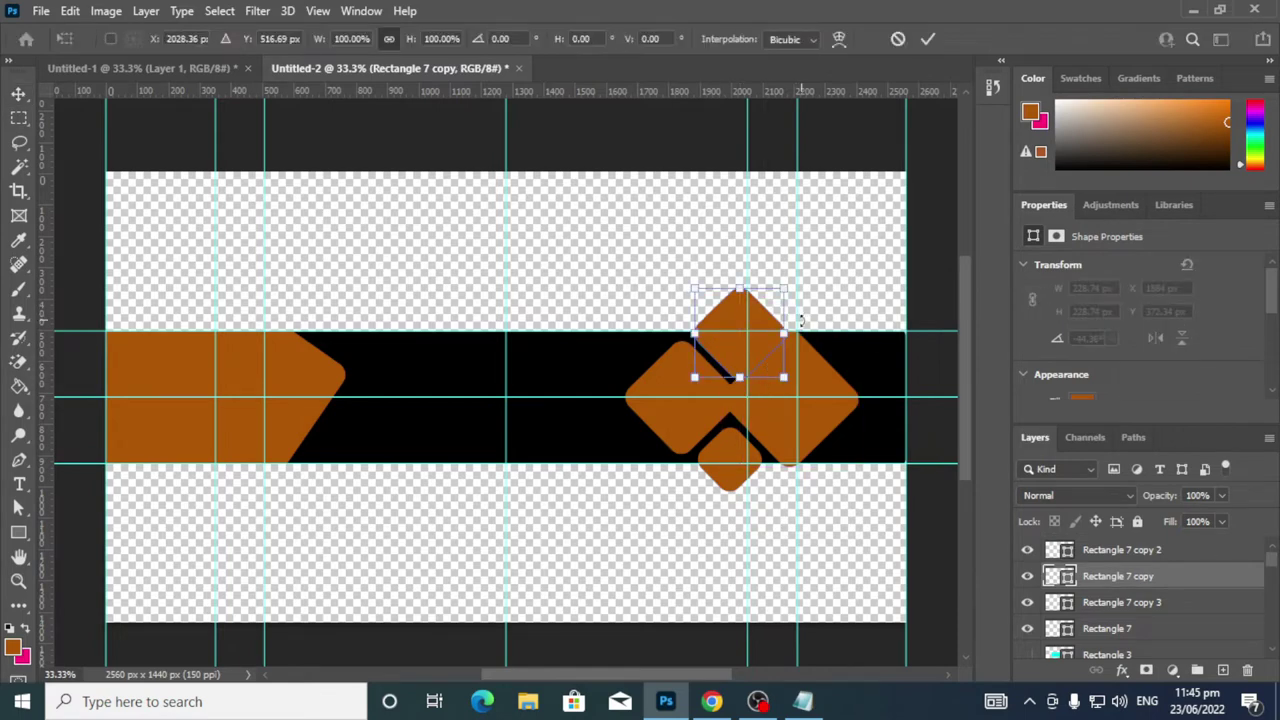
pyautogui.press('Up')
pyautogui.press('Up')
pyautogui.press('Up')
pyautogui.press('Up')
pyautogui.press('Up')
pyautogui.press('Up')
pyautogui.press('Up')
pyautogui.press('Up')
pyautogui.press('Up')
pyautogui.press('Up')
pyautogui.press('Up')
pyautogui.press('Up')
pyautogui.press('Up')
pyautogui.press('Up')
pyautogui.press('Up')
pyautogui.press('Left')
pyautogui.press('Left')
pyautogui.press('Left')
pyautogui.press('Left')
pyautogui.press('Left')
pyautogui.press('Left')
pyautogui.press('Left')
pyautogui.press('Left')
pyautogui.press('Left')
pyautogui.press('Left')
pyautogui.press('Left')
pyautogui.press('Left')
pyautogui.press('Left')
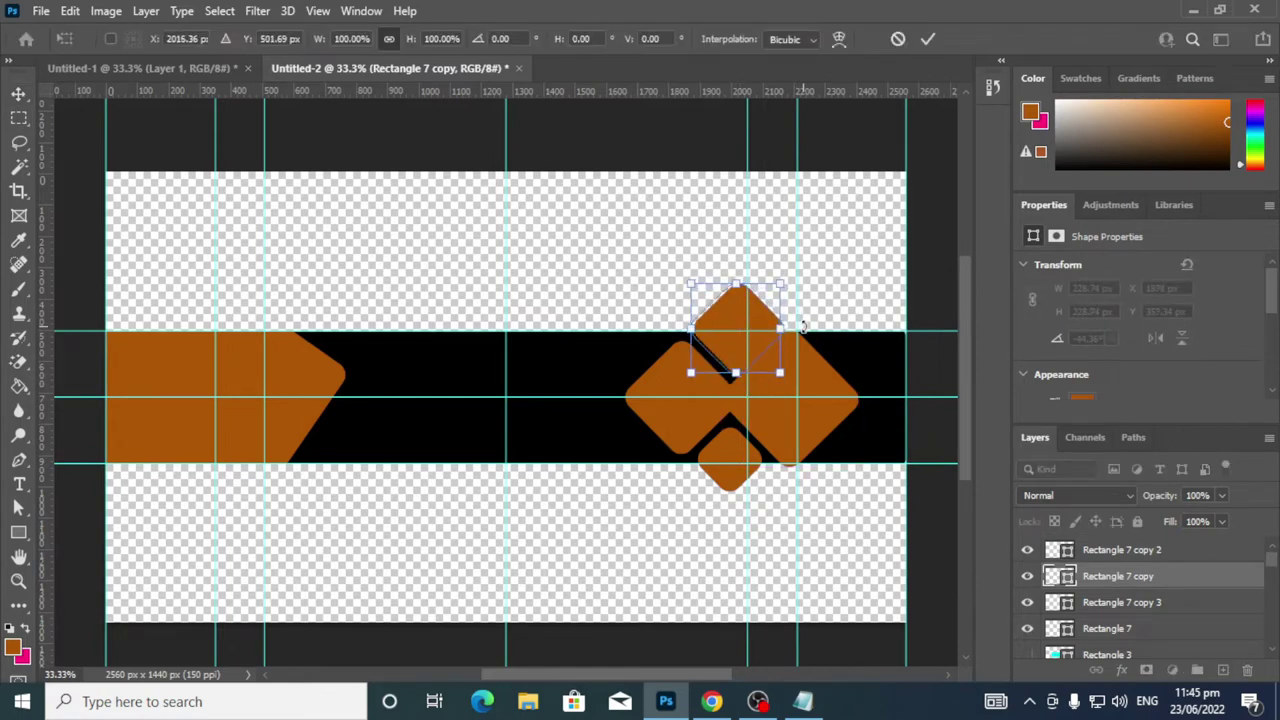
pyautogui.press('Left')
pyautogui.press('Left')
pyautogui.press('Left')
pyautogui.press('Left')
pyautogui.press('Left')
pyautogui.press('Left')
pyautogui.press('Left')
pyautogui.press('Left')
pyautogui.press('Left')
pyautogui.press('Left')
pyautogui.press('Left')
pyautogui.press('Left')
pyautogui.press('Left')
pyautogui.press('Left')
pyautogui.press('Left')
pyautogui.press('Left')
pyautogui.press('Left')
pyautogui.press('Left')
pyautogui.press('Left')
pyautogui.press('Left')
pyautogui.press('Up')
pyautogui.press('Up')
pyautogui.press('Up')
pyautogui.press('Up')
pyautogui.press('Up')
pyautogui.press('Up')
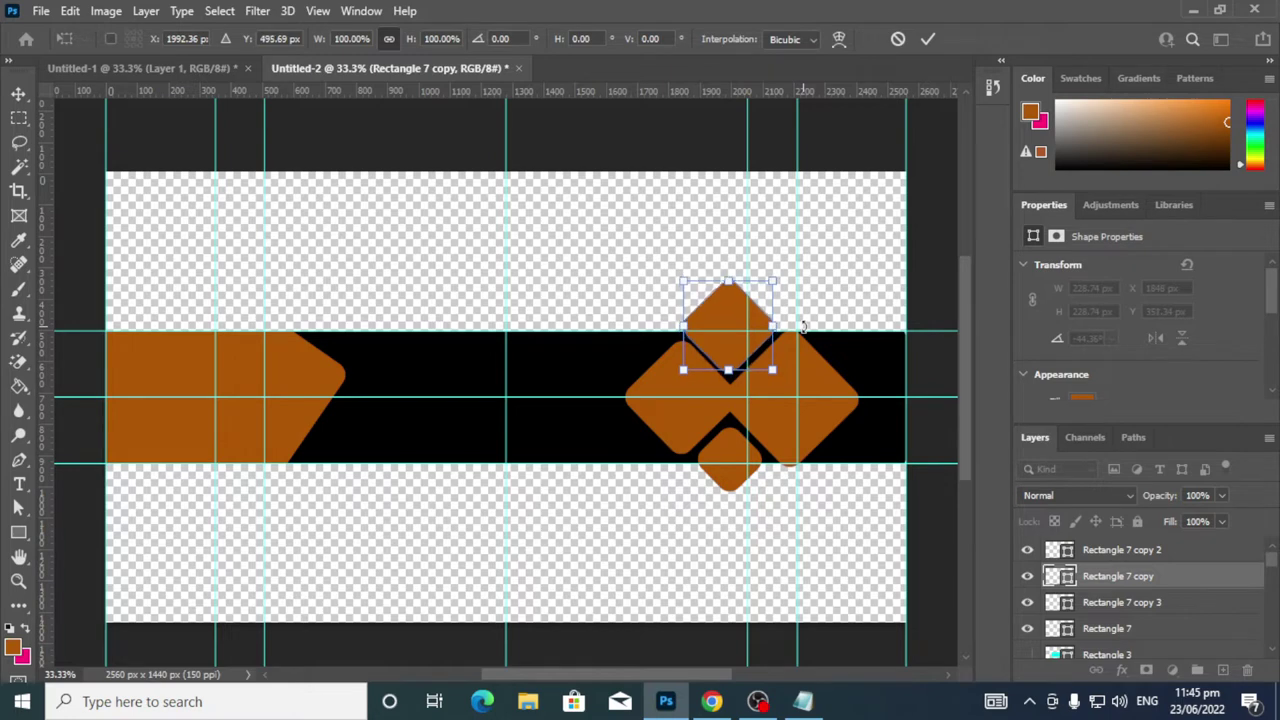
pyautogui.press('Up')
pyautogui.press('Up')
pyautogui.press('Up')
pyautogui.press('Up')
pyautogui.press('Up')
pyautogui.press('Up')
pyautogui.press('Up')
pyautogui.press('Up')
pyautogui.press('Up')
pyautogui.press('Up')
pyautogui.press('Up')
pyautogui.press('Up')
pyautogui.press('Up')
pyautogui.press('Up')
pyautogui.press('Up')
pyautogui.press('Right')
pyautogui.press('Right')
pyautogui.press('Right')
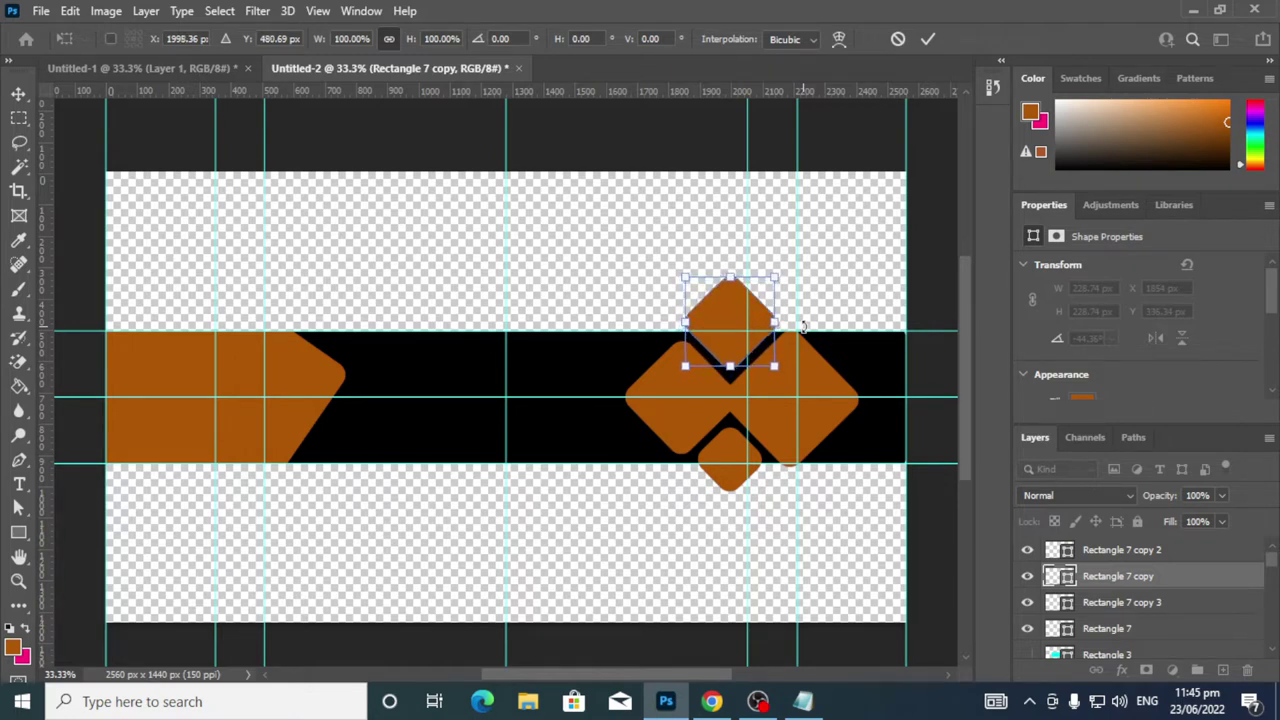
pyautogui.click(927, 41)
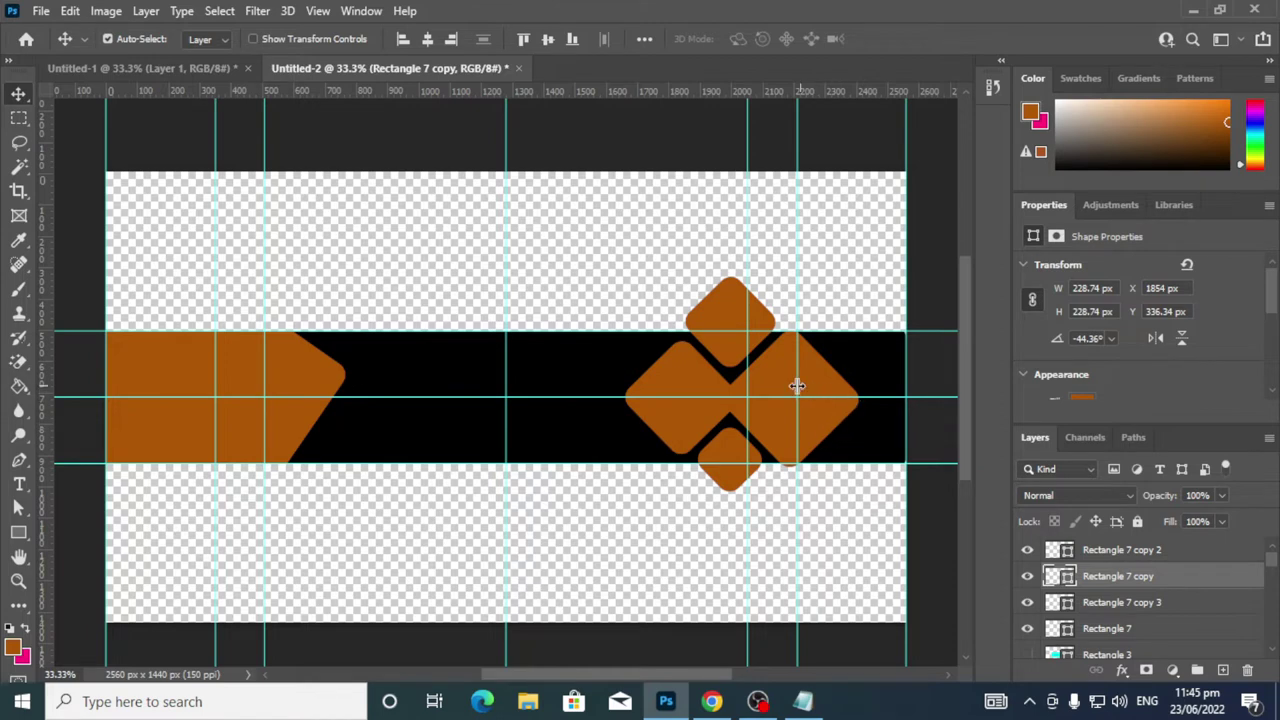
# Duplicate the left diamond and place the copy across the canvas's right edge at about X 2441 px, Y 545 px
pyautogui.click(678, 392)
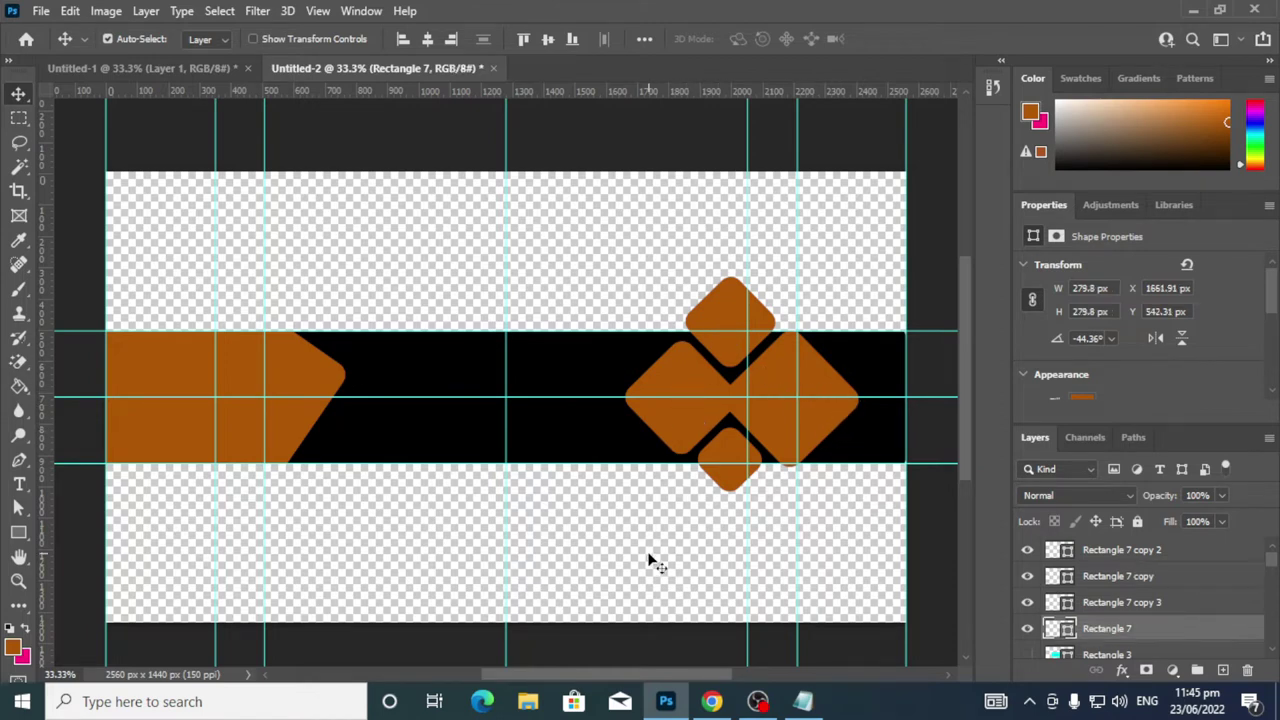
pyautogui.hotkey('ctrl', 'j')
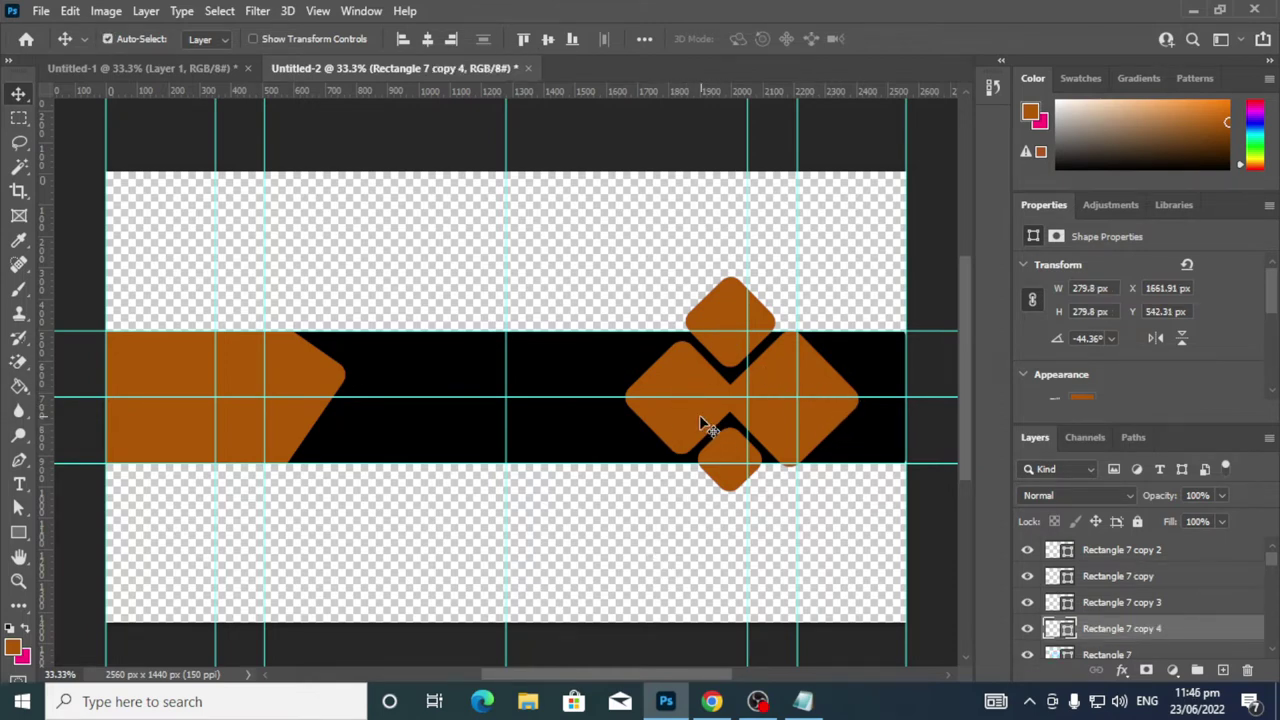
pyautogui.moveTo(690, 395); pyautogui.dragTo(931, 398)
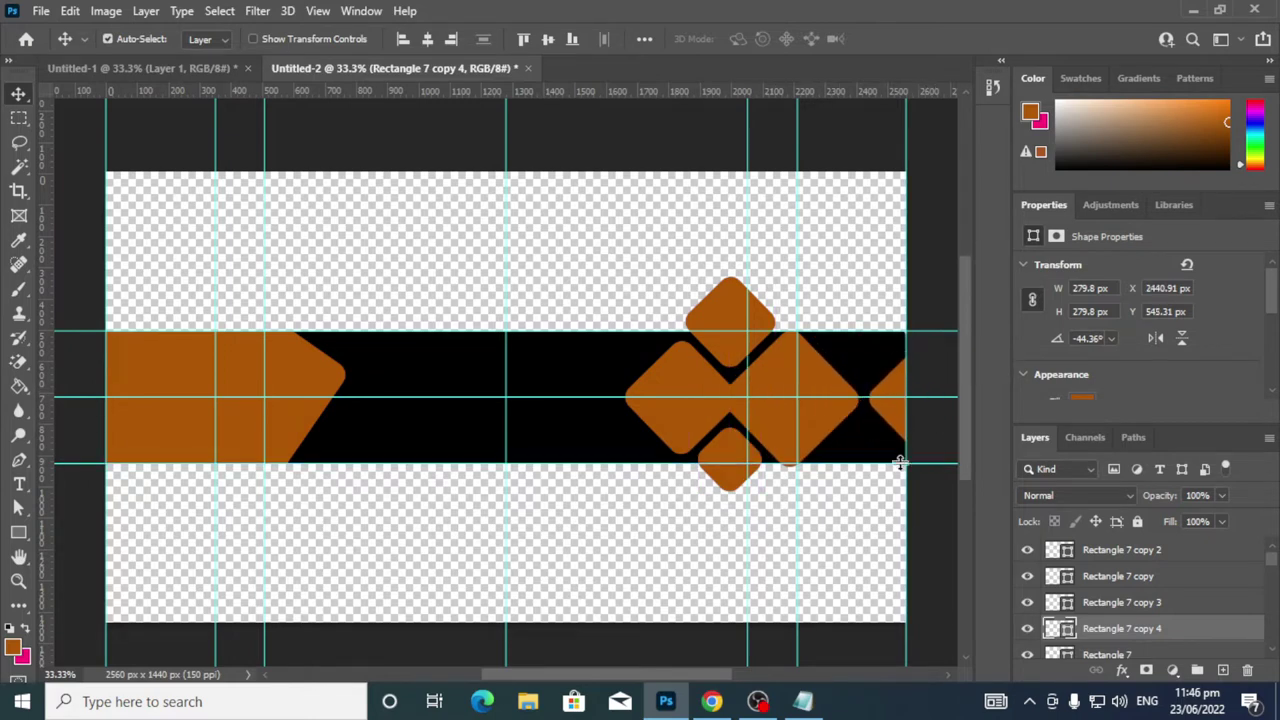
# Scale the diamond at the canvas's right edge to about 88% and move it to X 2432.53 px, Y 568.38 px
pyautogui.hotkey('ctrl', 't')
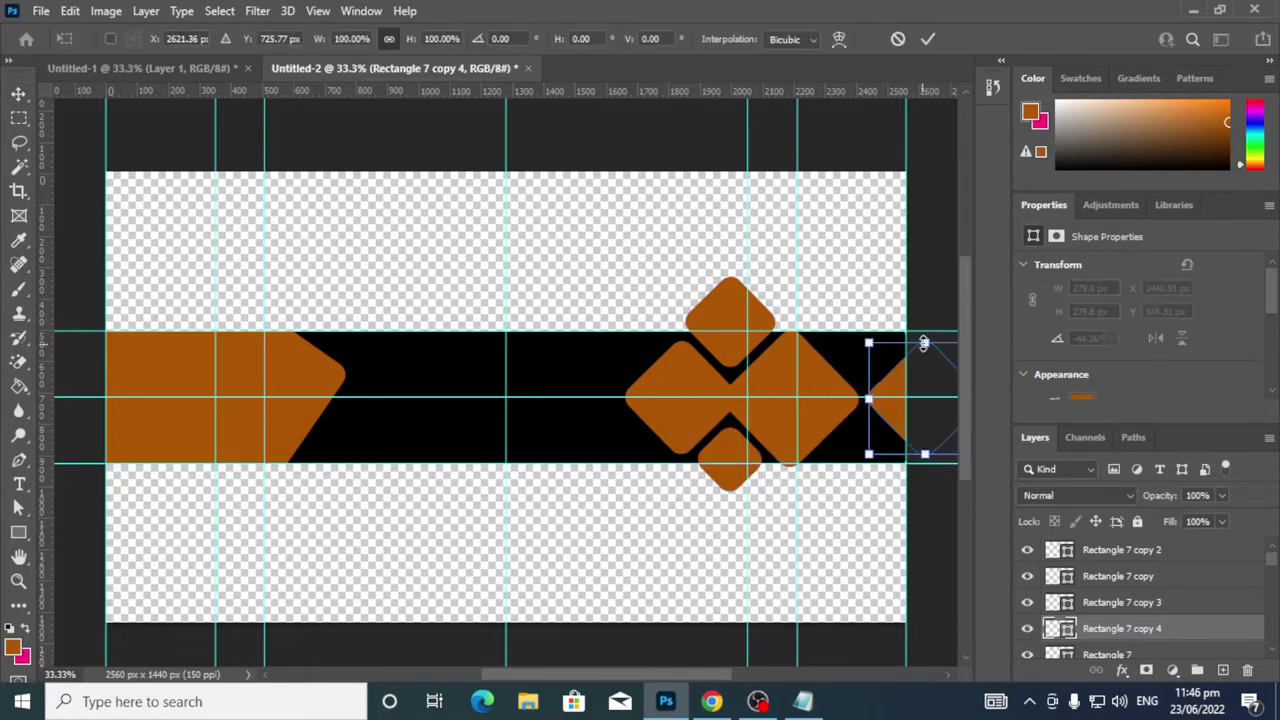
pyautogui.moveTo(924, 341); pyautogui.dragTo(924, 352)
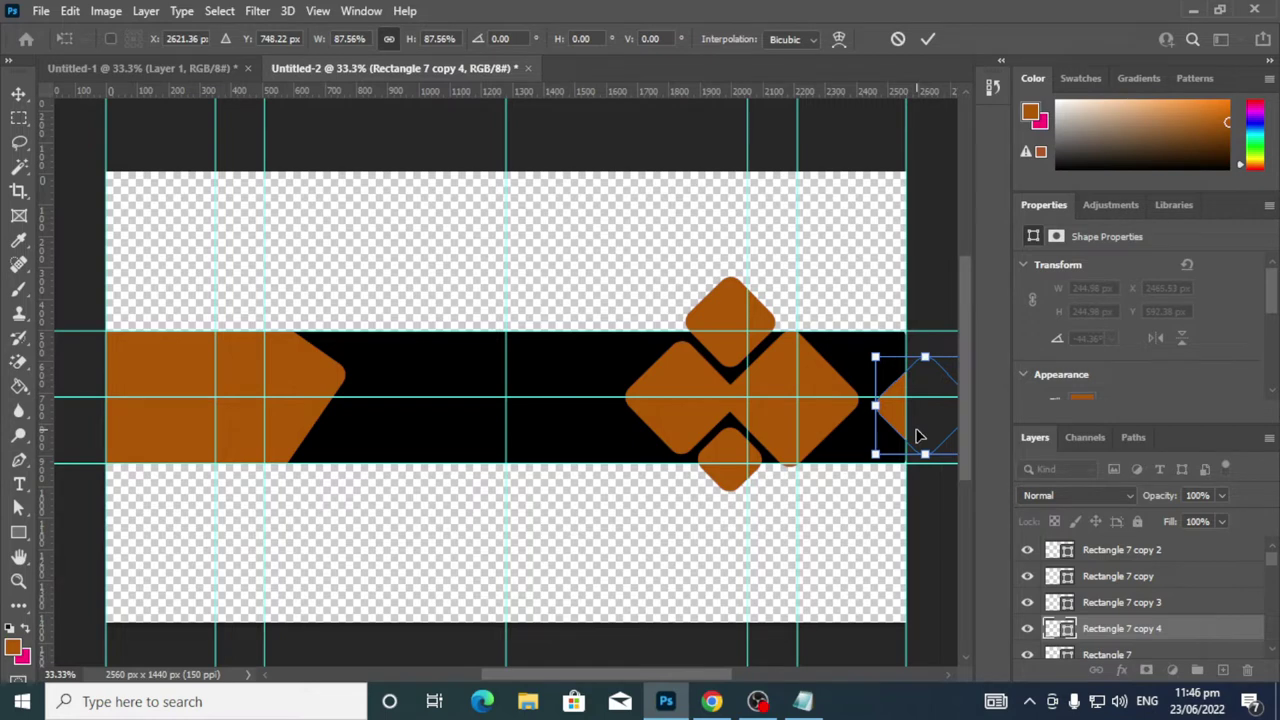
pyautogui.press('Up')
pyautogui.press('Up')
pyautogui.press('Up')
pyautogui.press('Up')
pyautogui.press('Up')
pyautogui.press('Up')
pyautogui.press('Up')
pyautogui.press('Up')
pyautogui.press('Left')
pyautogui.press('Left')
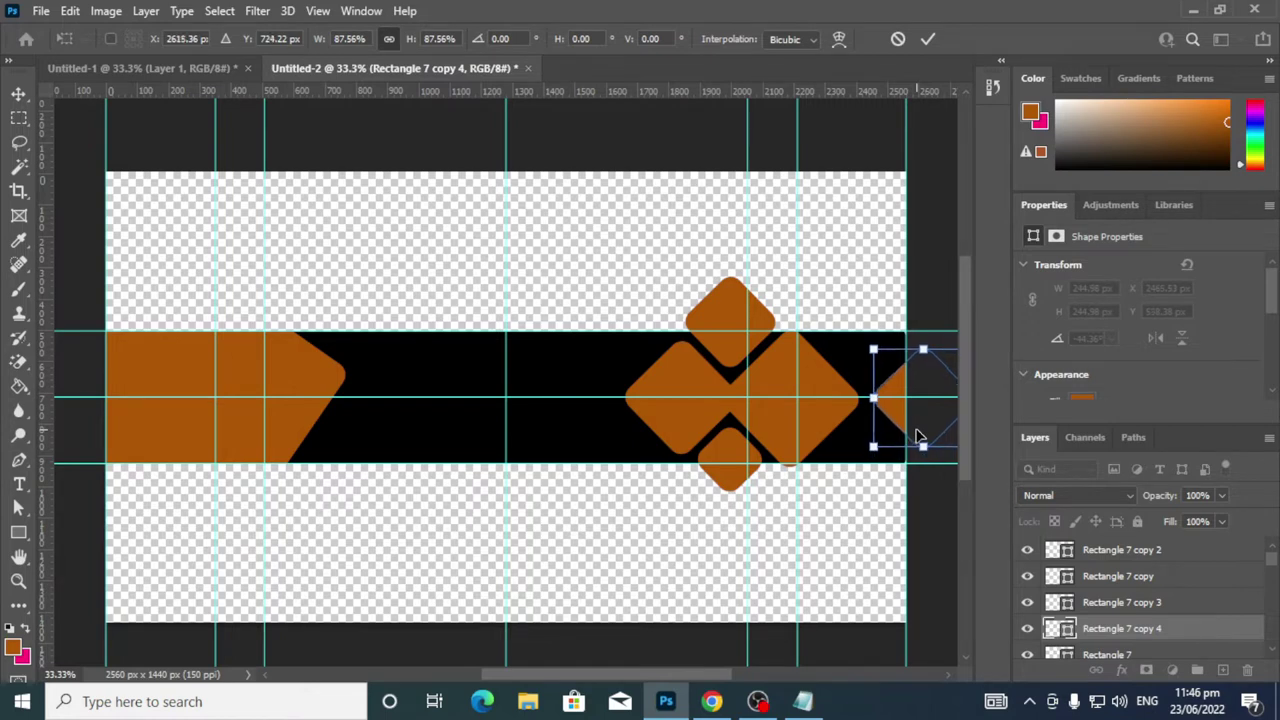
pyautogui.press('Left')
pyautogui.press('Left')
pyautogui.press('Left')
pyautogui.press('Left')
pyautogui.press('Left')
pyautogui.press('Left')
pyautogui.press('Left')
pyautogui.press('Left')
pyautogui.press('Left')
pyautogui.press('Left')
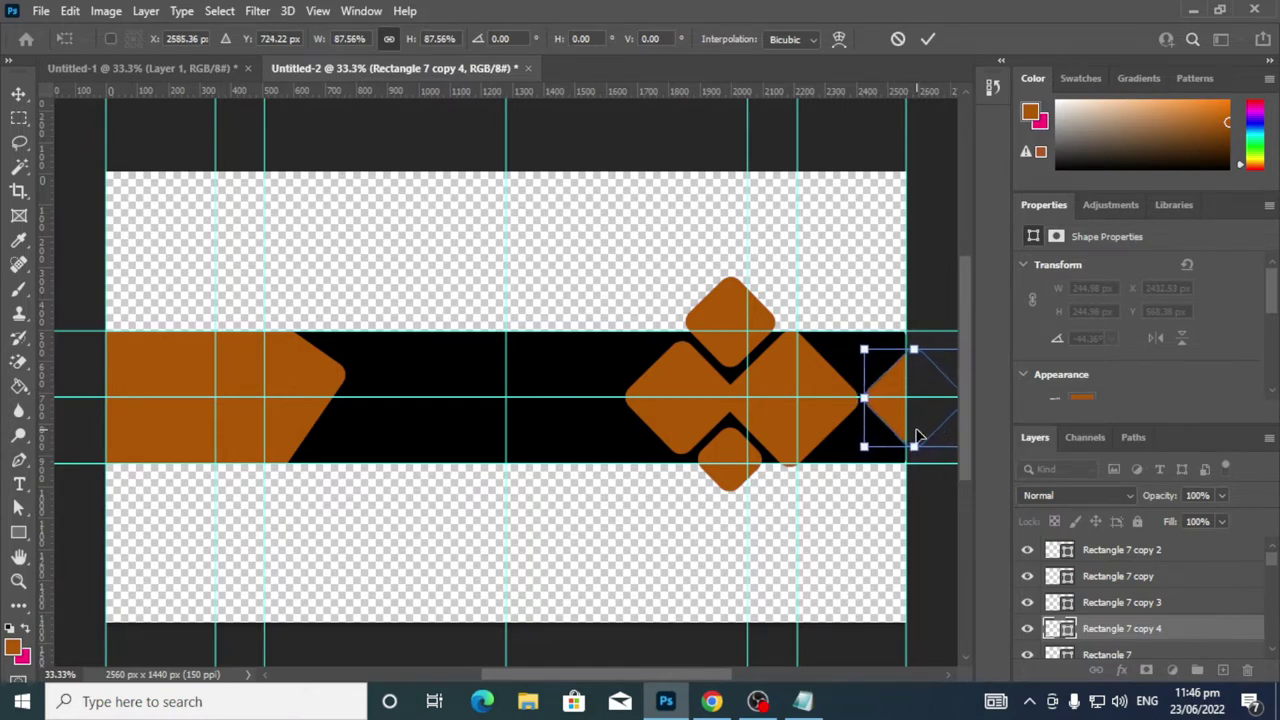
pyautogui.press('Right')
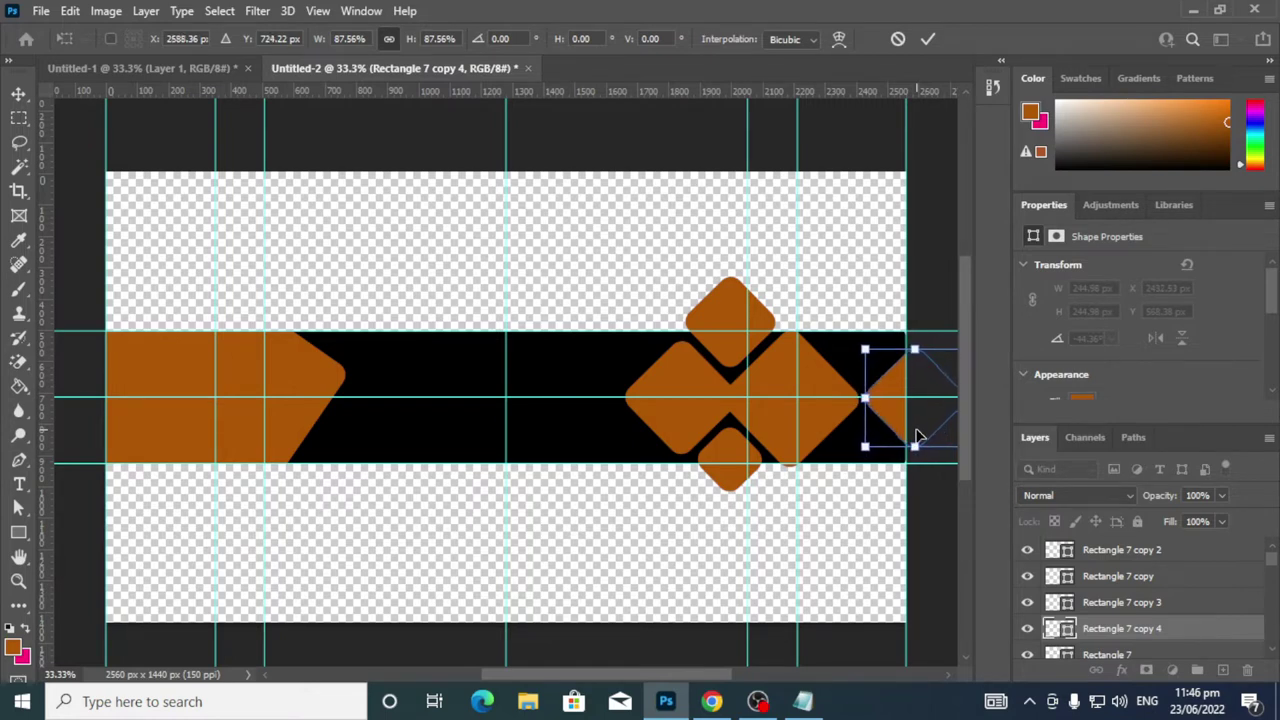
pyautogui.click(930, 40)
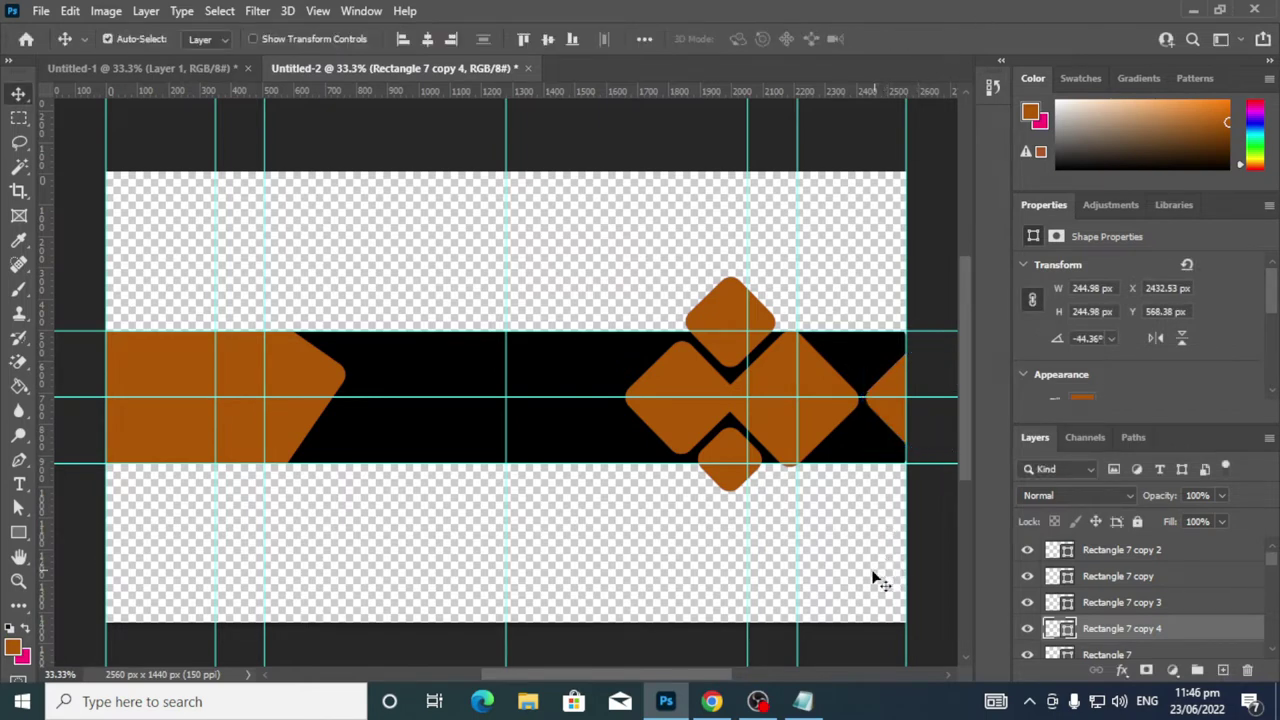
# Duplicate the large diamond up and to its right, and scale the copy to about 81%
pyautogui.click(818, 377)
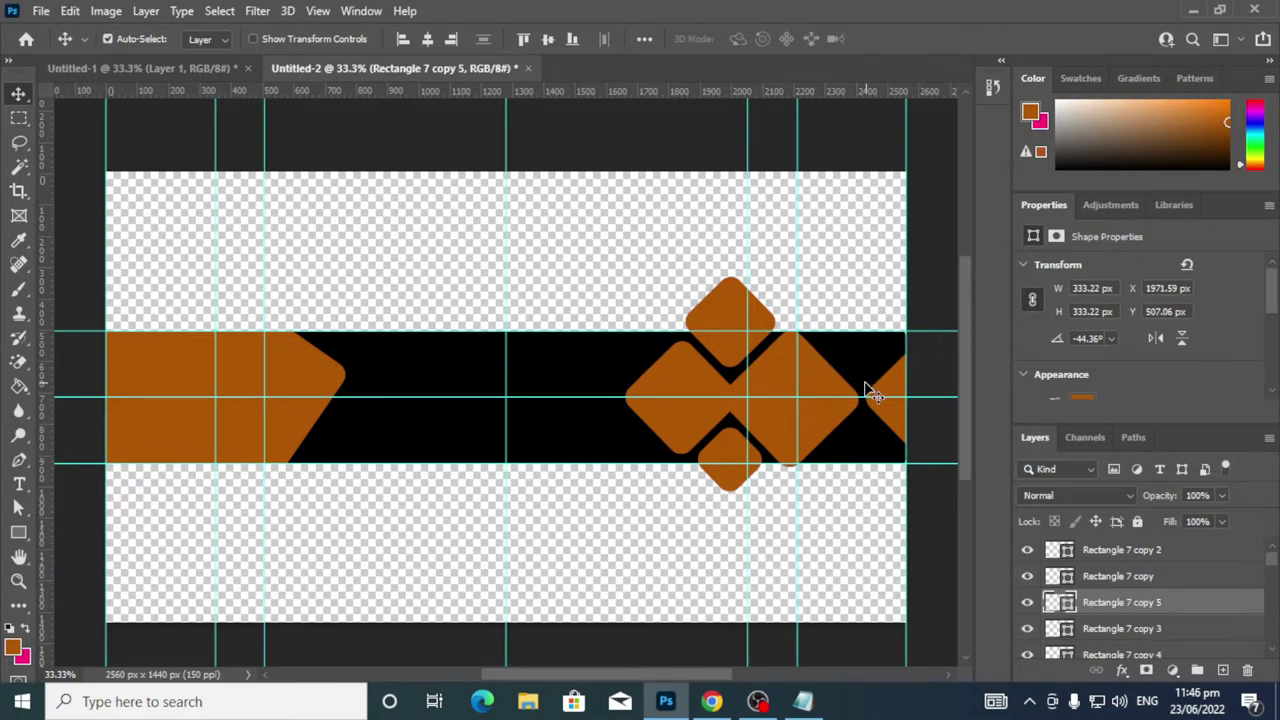
pyautogui.keyDown('alt'); pyautogui.moveTo(829, 397); pyautogui.dragTo(883, 306); pyautogui.keyUp('alt')
pyautogui.hotkey('ctrl', 't')
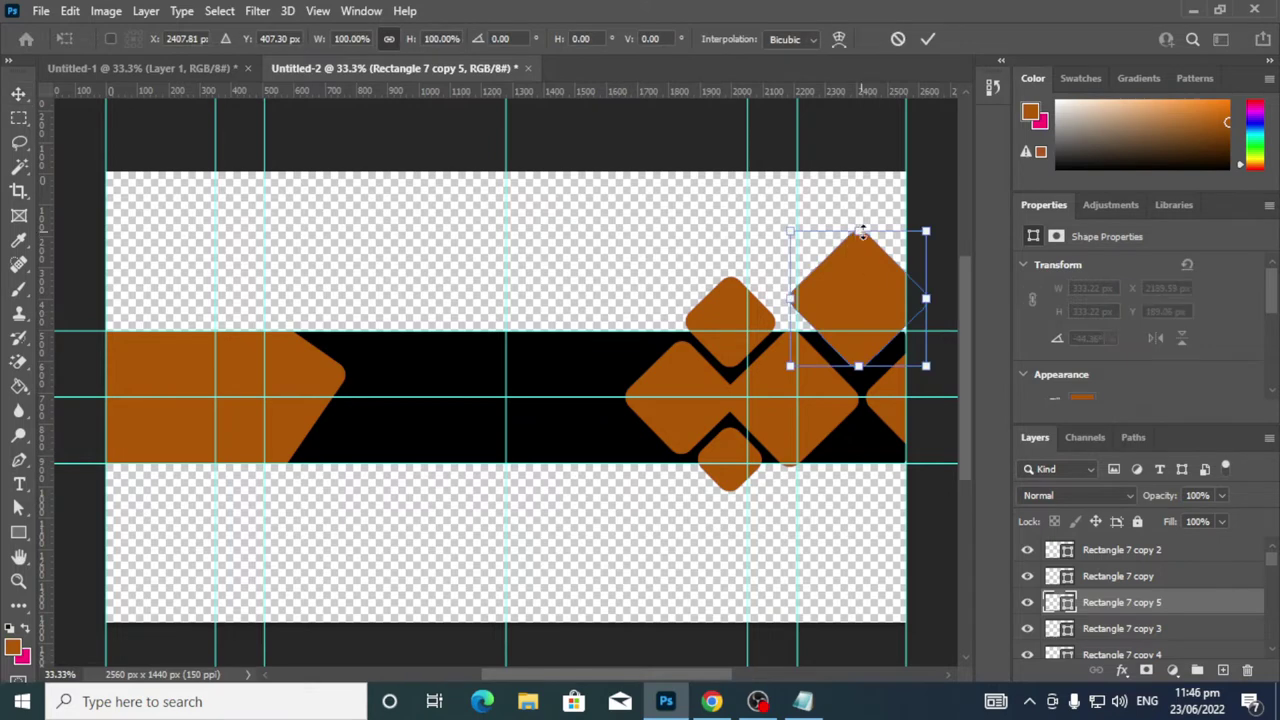
pyautogui.moveTo(923, 230); pyautogui.dragTo(901, 257)
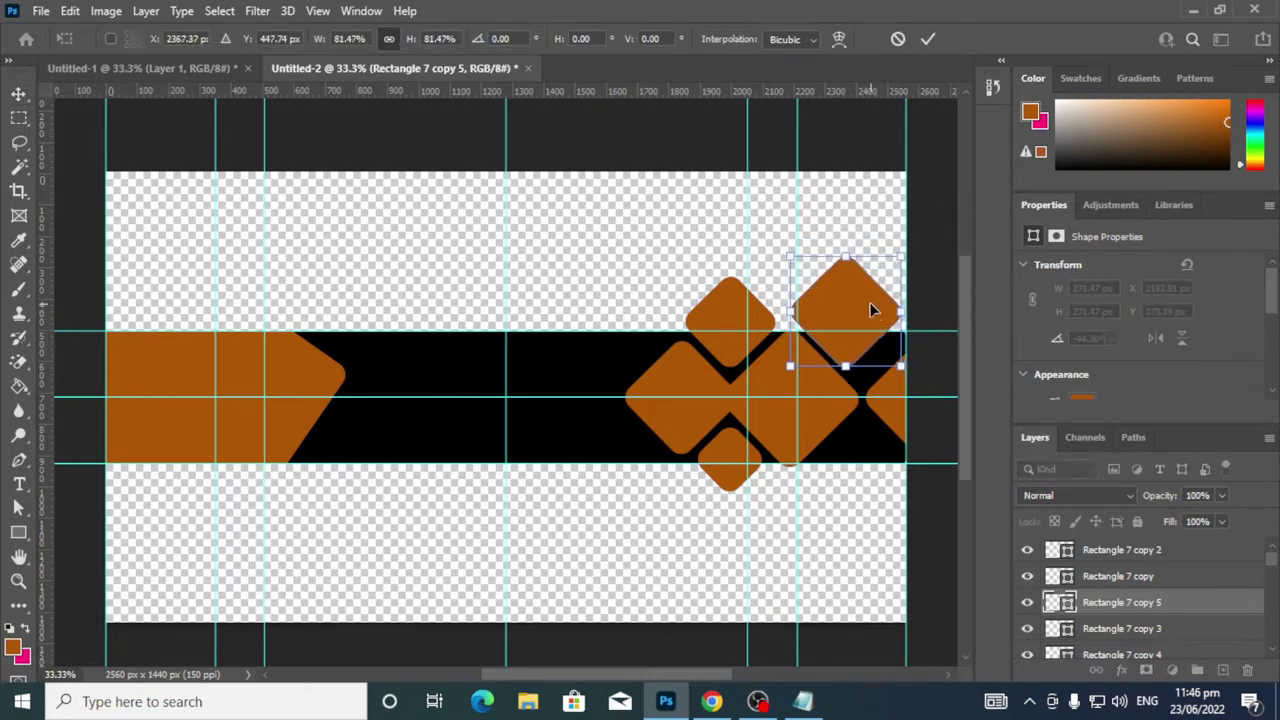
# Move the upper-right diamond right and down to X 2239.5 px, Y 305.69 px, and apply the transform
pyautogui.moveTo(872, 302); pyautogui.dragTo(879, 302)
pyautogui.press('Down')
pyautogui.press('Down')
pyautogui.press('Down')
pyautogui.press('Down')
pyautogui.press('Down')
pyautogui.press('Down')
pyautogui.press('Down')
pyautogui.press('Down')
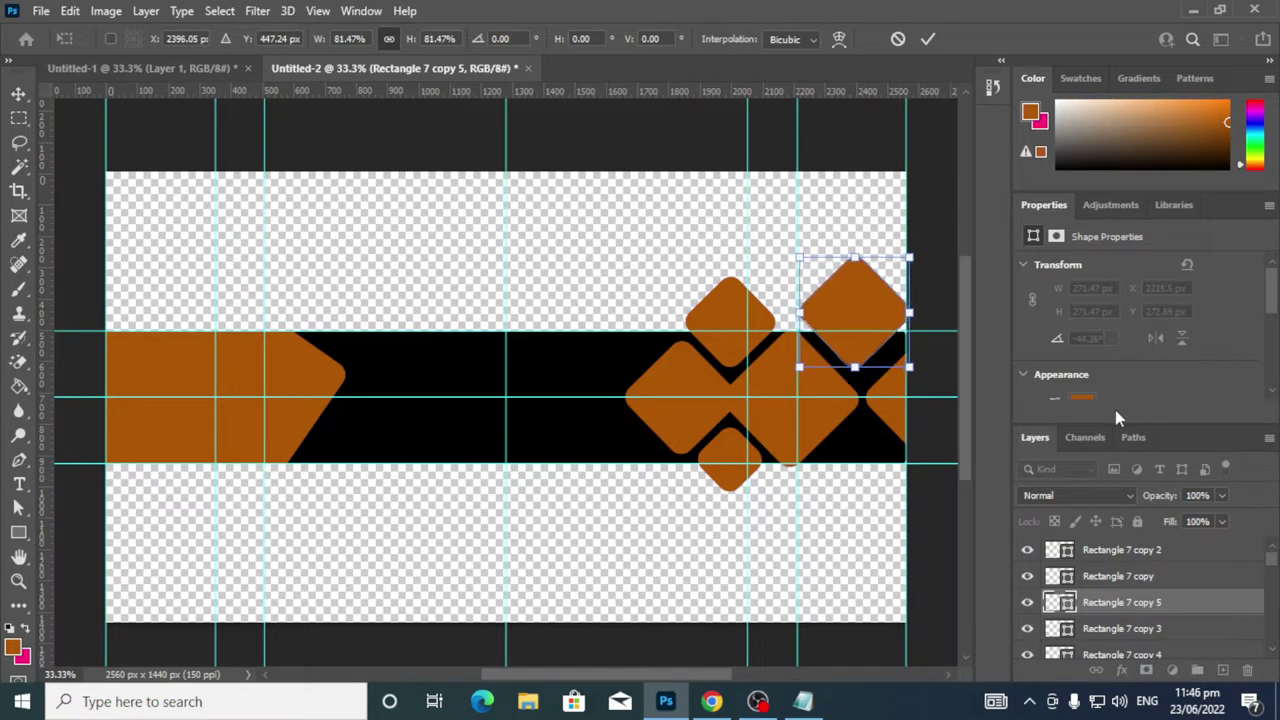
pyautogui.press('Right')
pyautogui.press('Right')
pyautogui.press('Right')
pyautogui.press('Right')
pyautogui.press('Right')
pyautogui.press('Right')
pyautogui.press('Right')
pyautogui.press('Right')
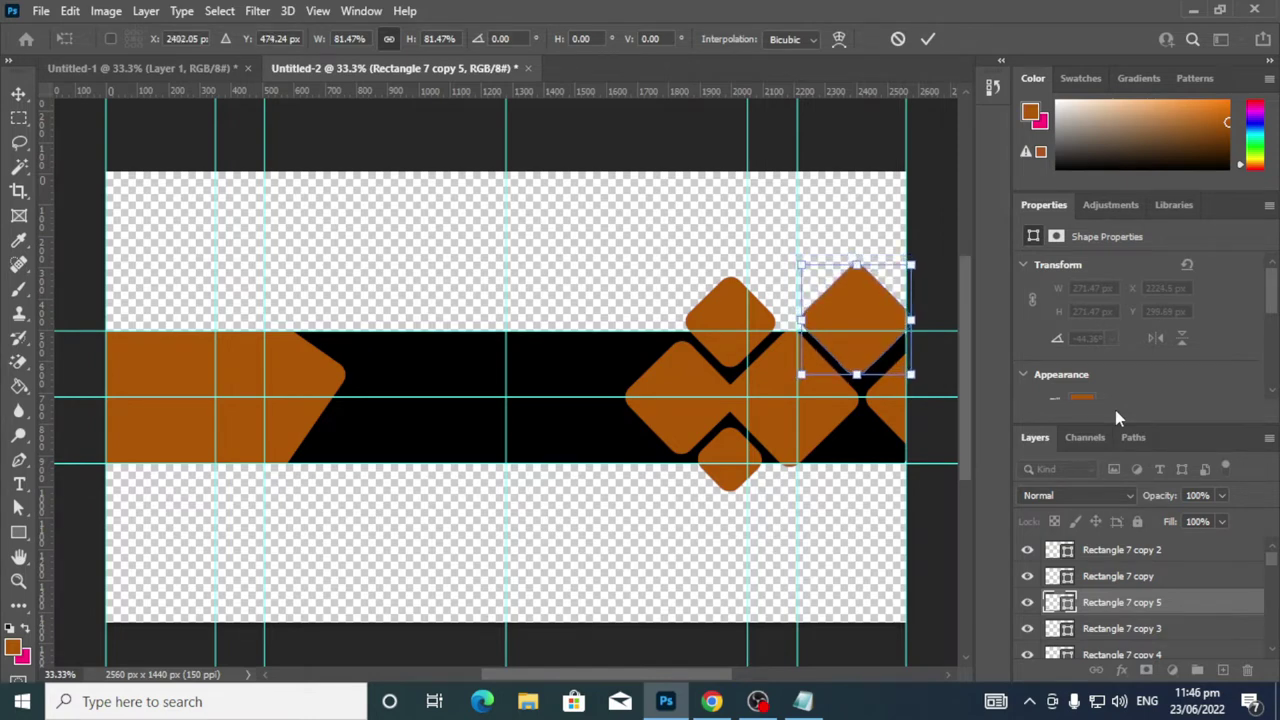
pyautogui.press('Down')
pyautogui.press('Down')
pyautogui.press('Down')
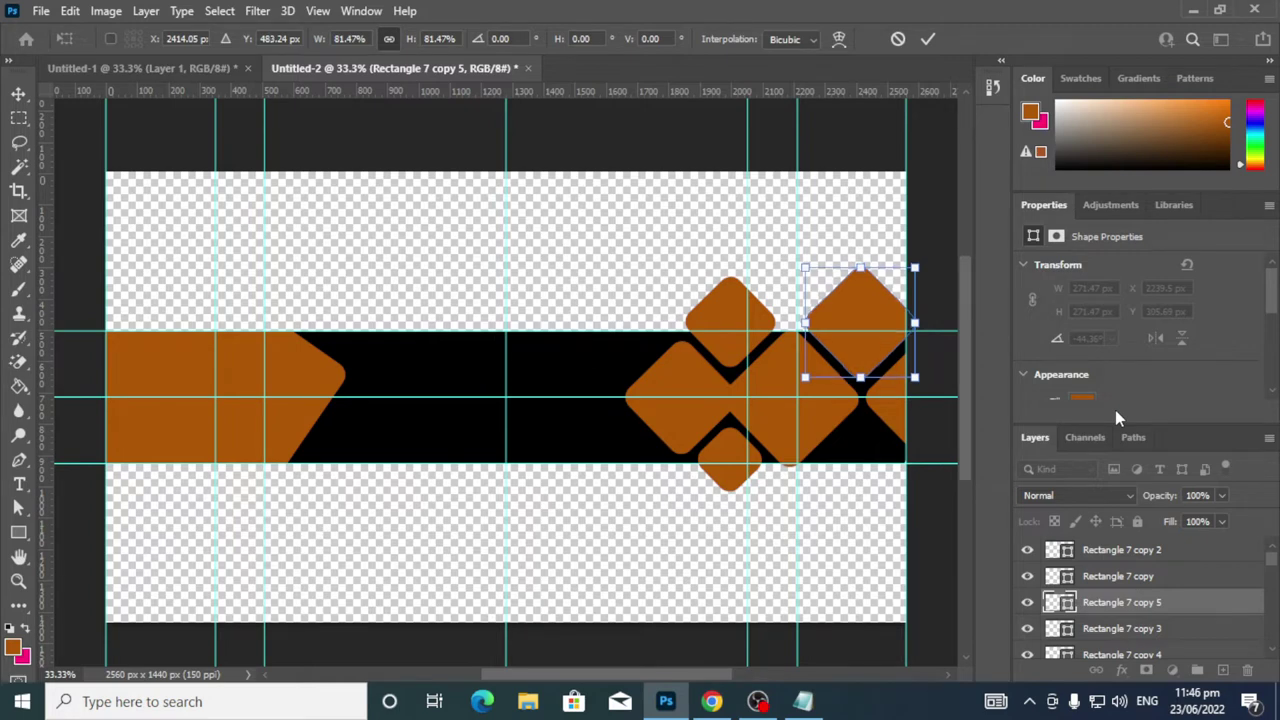
pyautogui.click(928, 40)
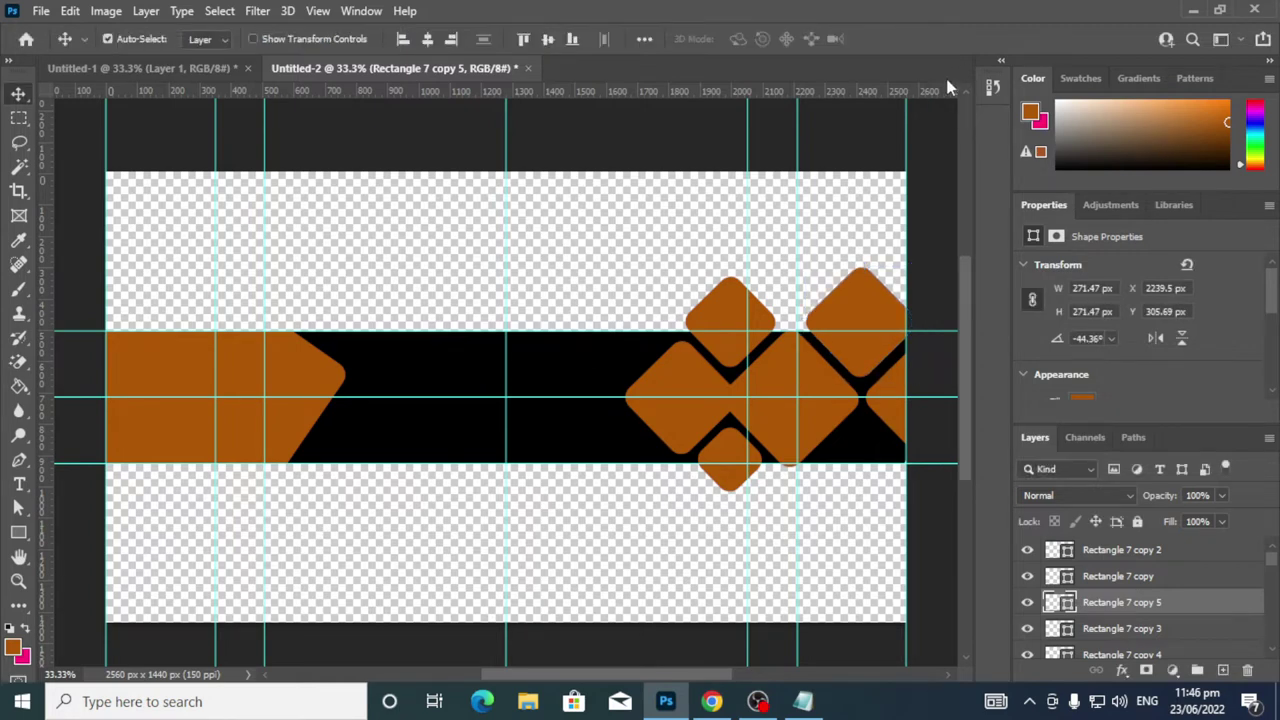
# Duplicate the small lower diamond, place the copy at the canvas's right edge below the band's centre, and scale it to about 133%
pyautogui.click(734, 455)
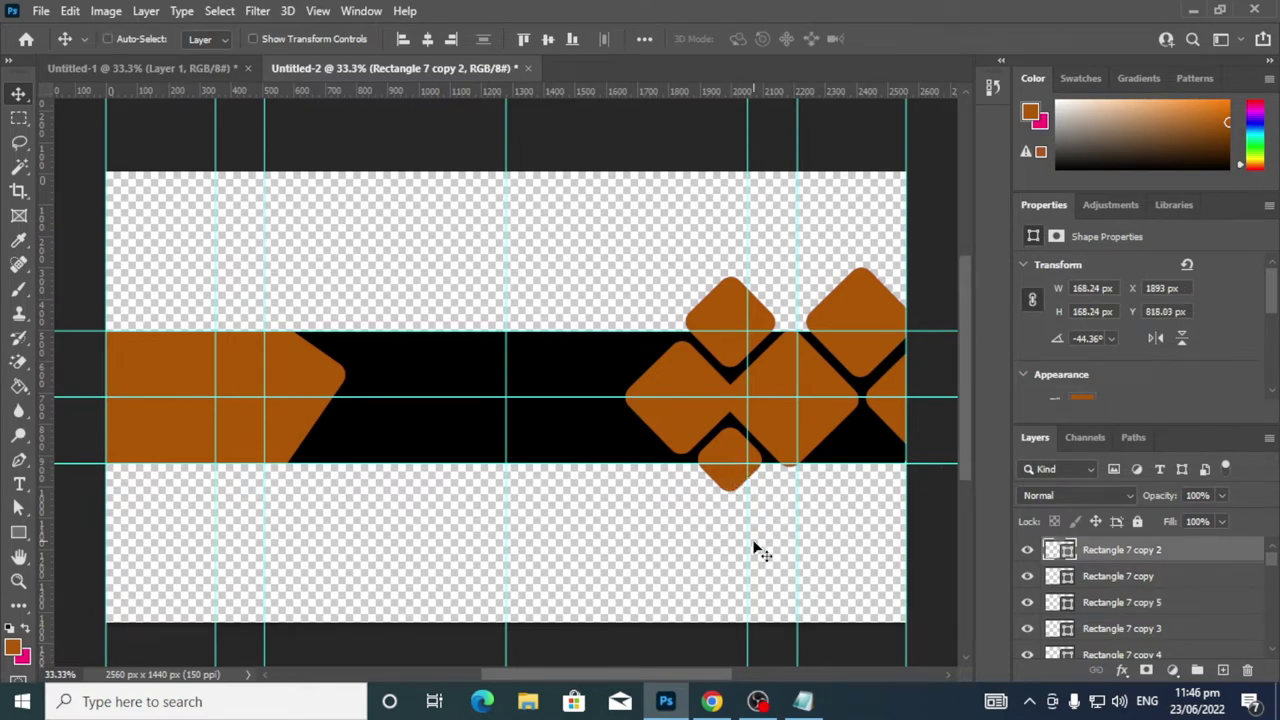
pyautogui.hotkey('ctrl', 'j')
pyautogui.moveTo(726, 462); pyautogui.dragTo(912, 515)
pyautogui.hotkey('ctrl', 't')
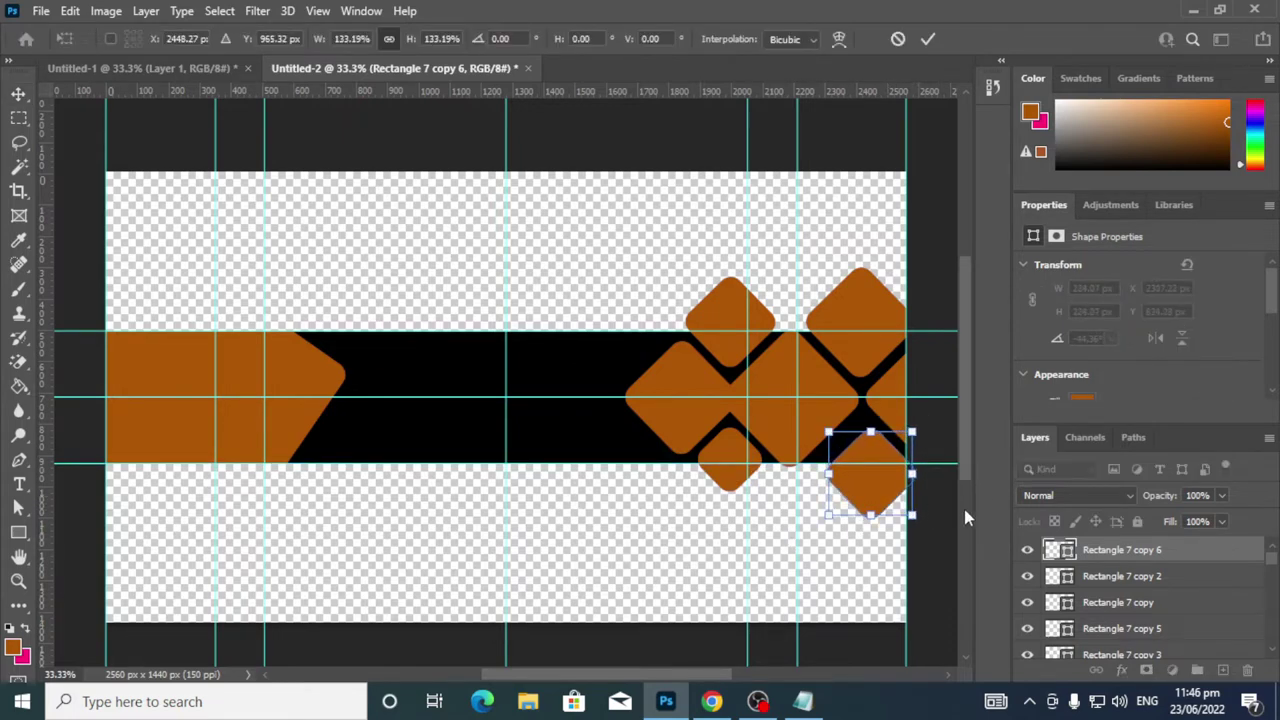
# Move the lower-right diamond left and up to X 2283.22 px, Y 800.28 px, and apply the transform
pyautogui.press('Left')
pyautogui.press('Left')
pyautogui.press('Left')
pyautogui.press('Left')
pyautogui.press('Left')
pyautogui.press('Left')
pyautogui.press('Left')
pyautogui.press('Up')
pyautogui.press('Up')
pyautogui.press('Up')
pyautogui.press('Up')
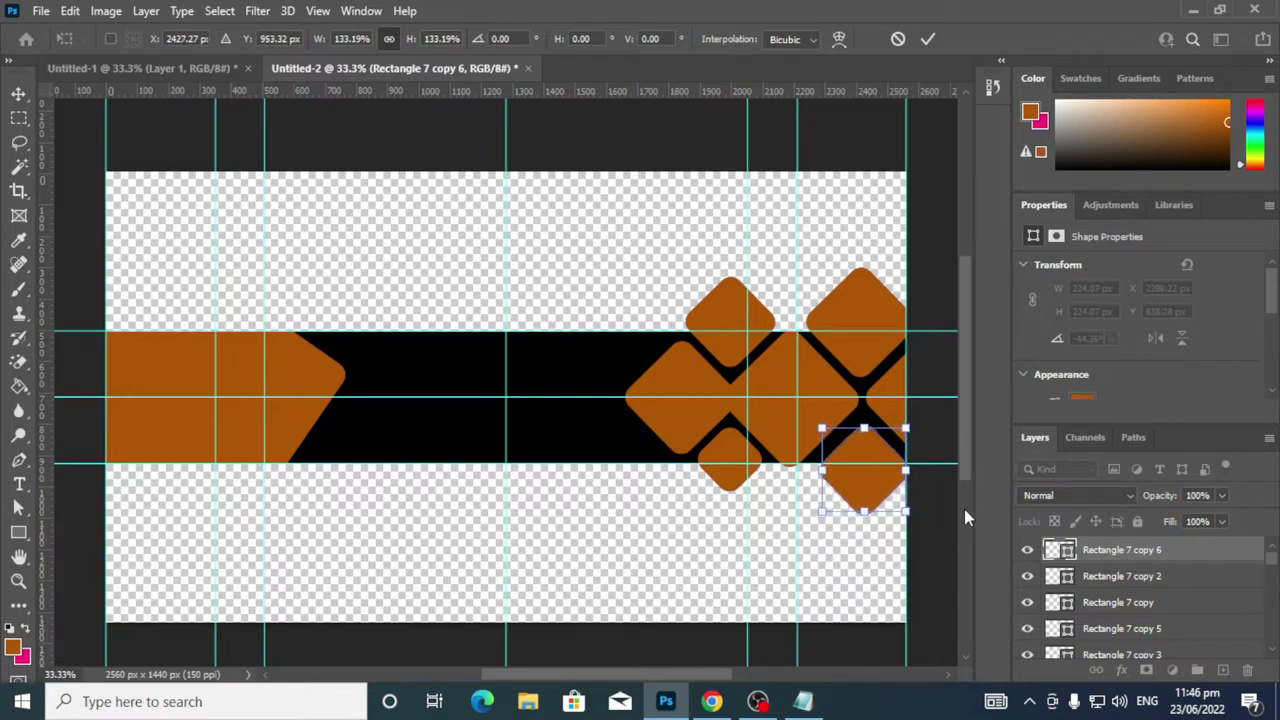
pyautogui.press('Up')
pyautogui.press('Up')
pyautogui.press('Up')
pyautogui.press('Up')
pyautogui.press('Up')
pyautogui.press('Up')
pyautogui.press('Up')
pyautogui.press('Left')
pyautogui.press('Left')
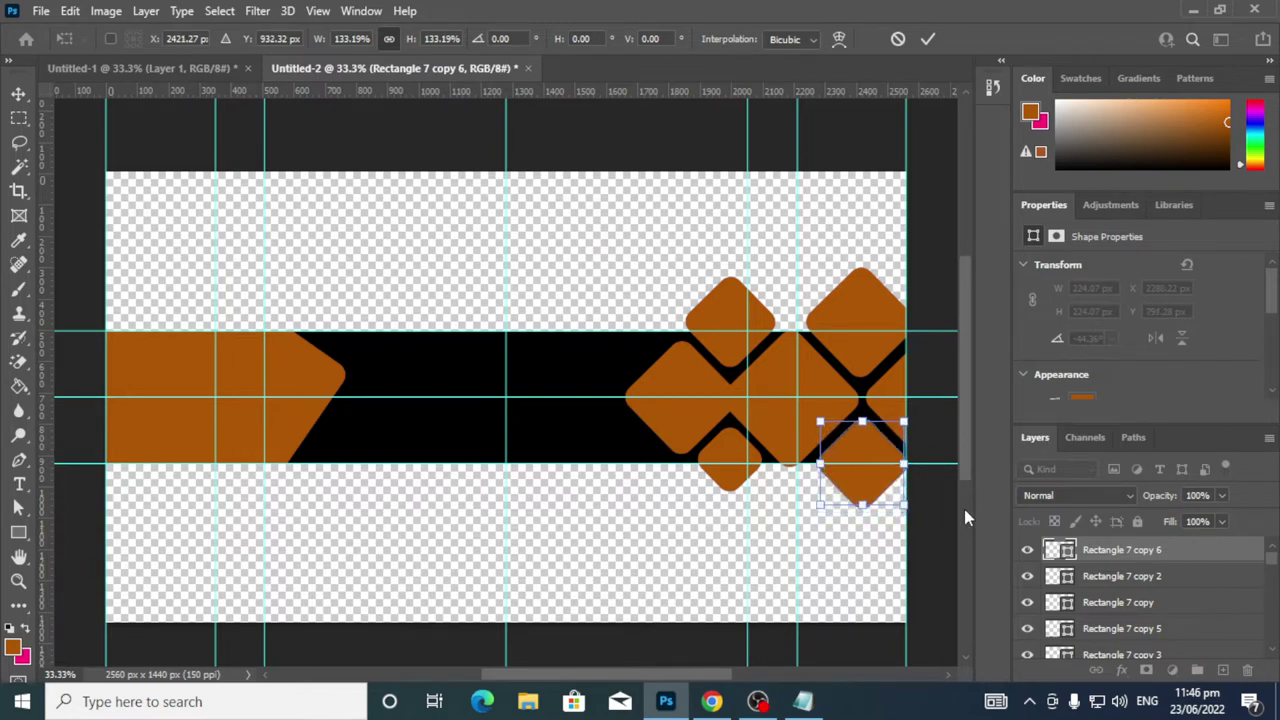
pyautogui.press('Down')
pyautogui.press('Right')
pyautogui.press('Down')
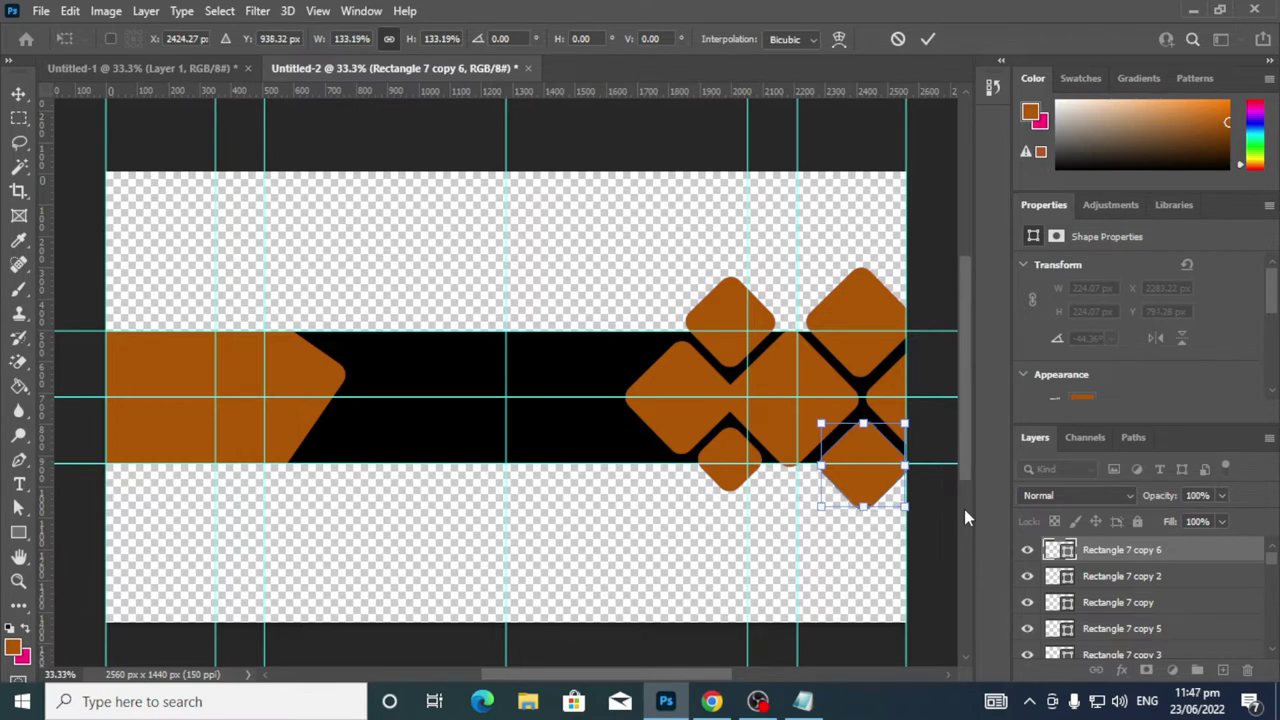
pyautogui.press('Down')
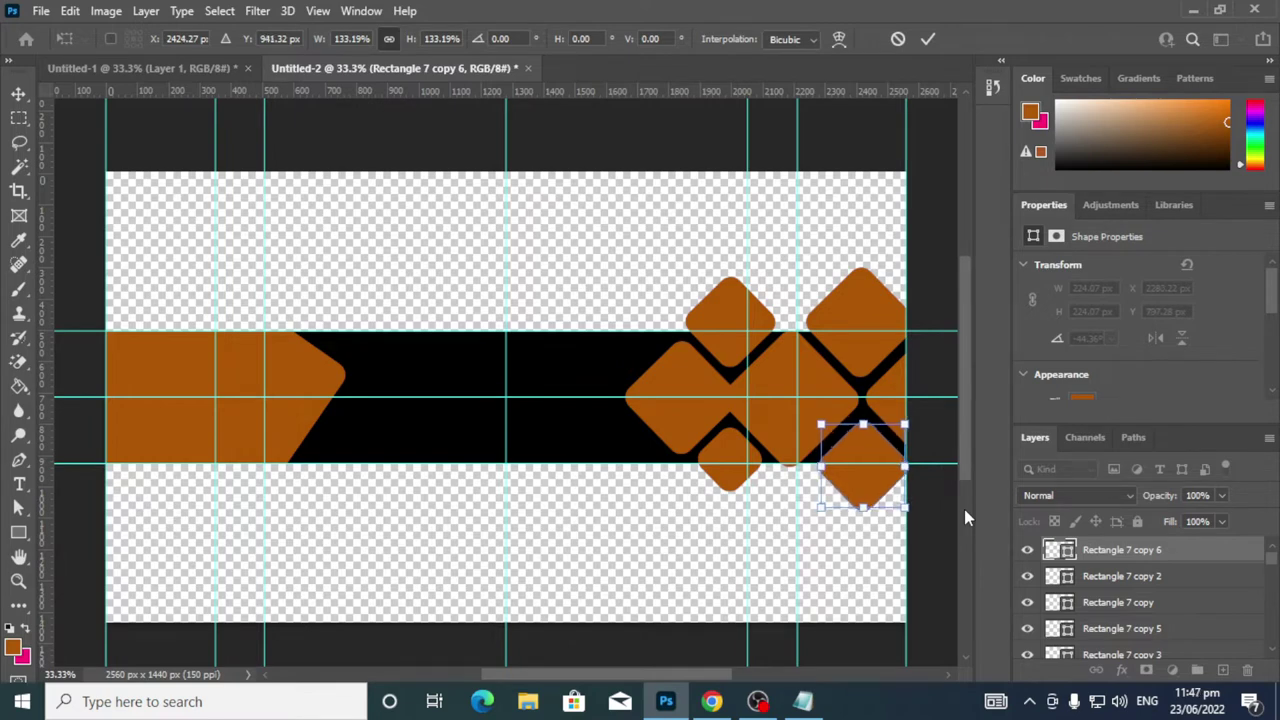
pyautogui.click(929, 39)
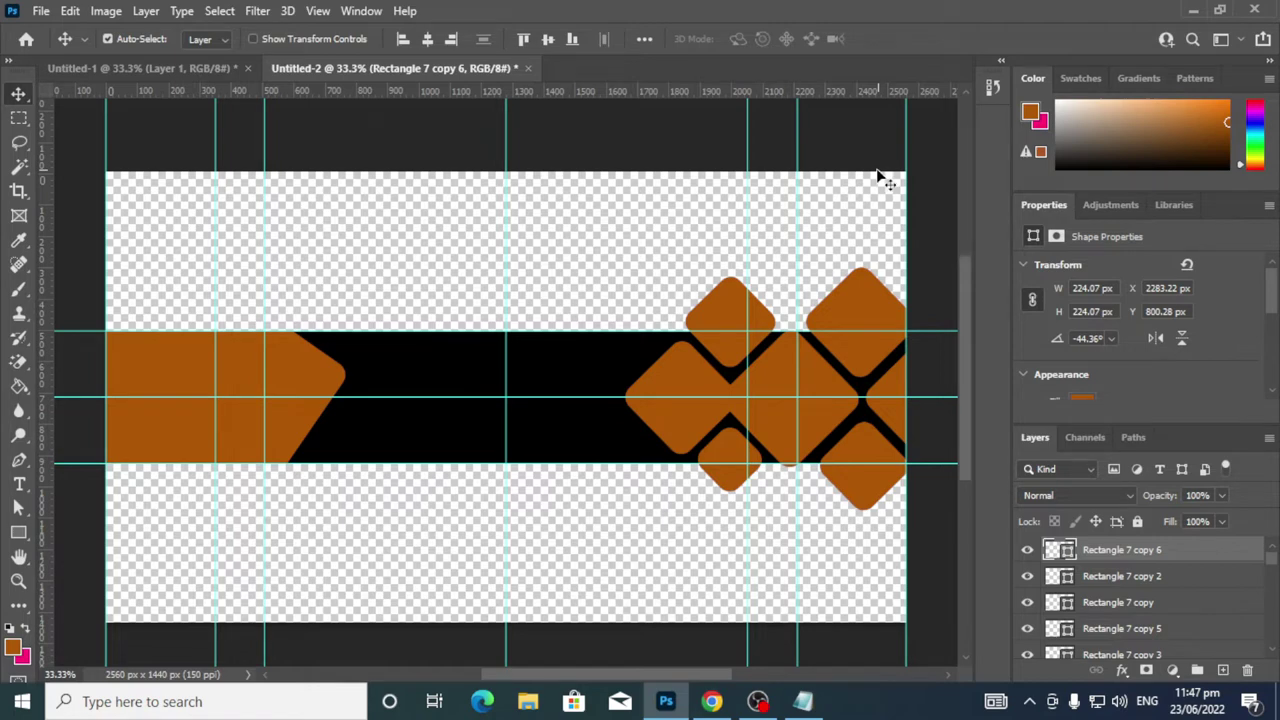
# Remove the fill from the upper-left diamond and give it a stroke in the banner's orange
pyautogui.click(727, 318)
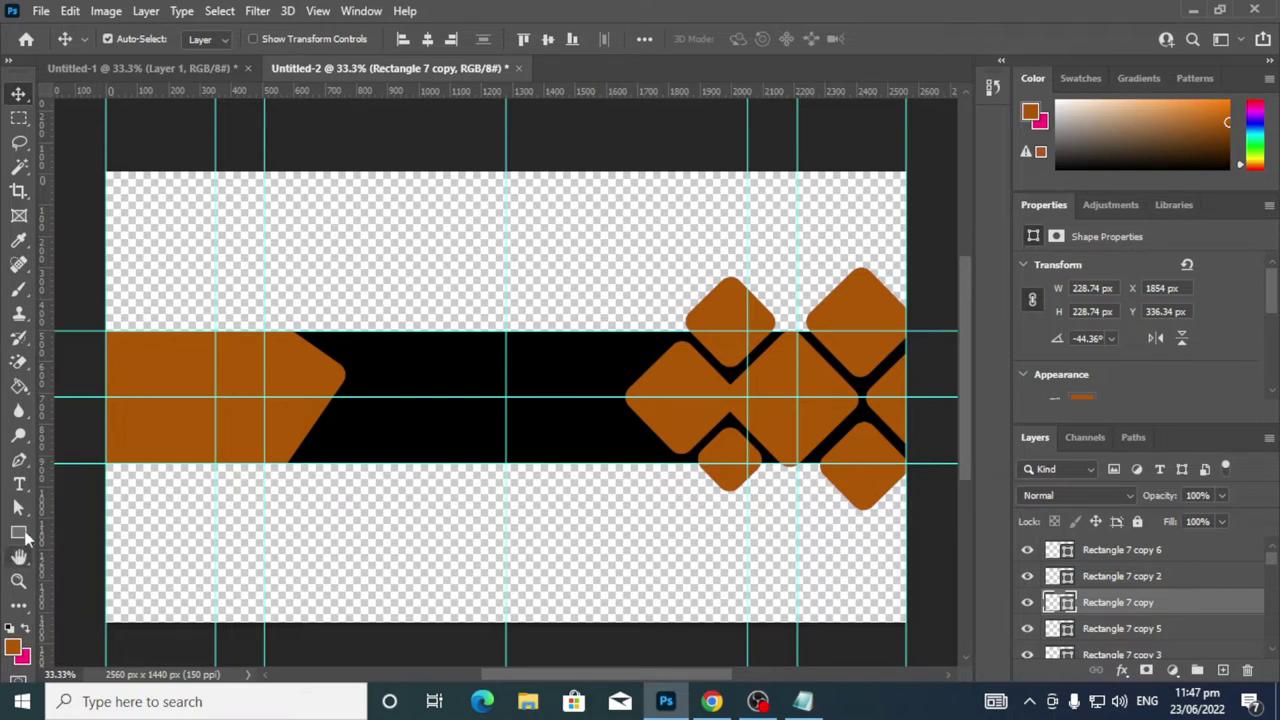
pyautogui.click(18, 532)
pyautogui.click(210, 39)
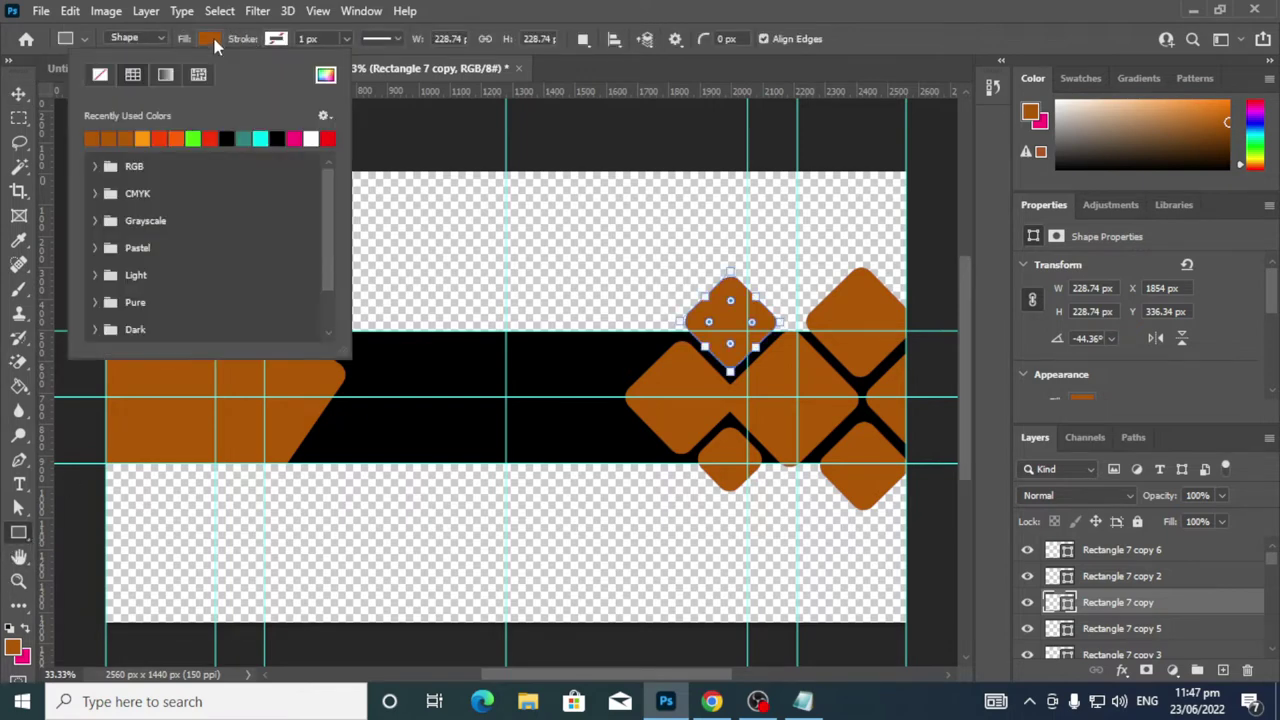
pyautogui.click(100, 75)
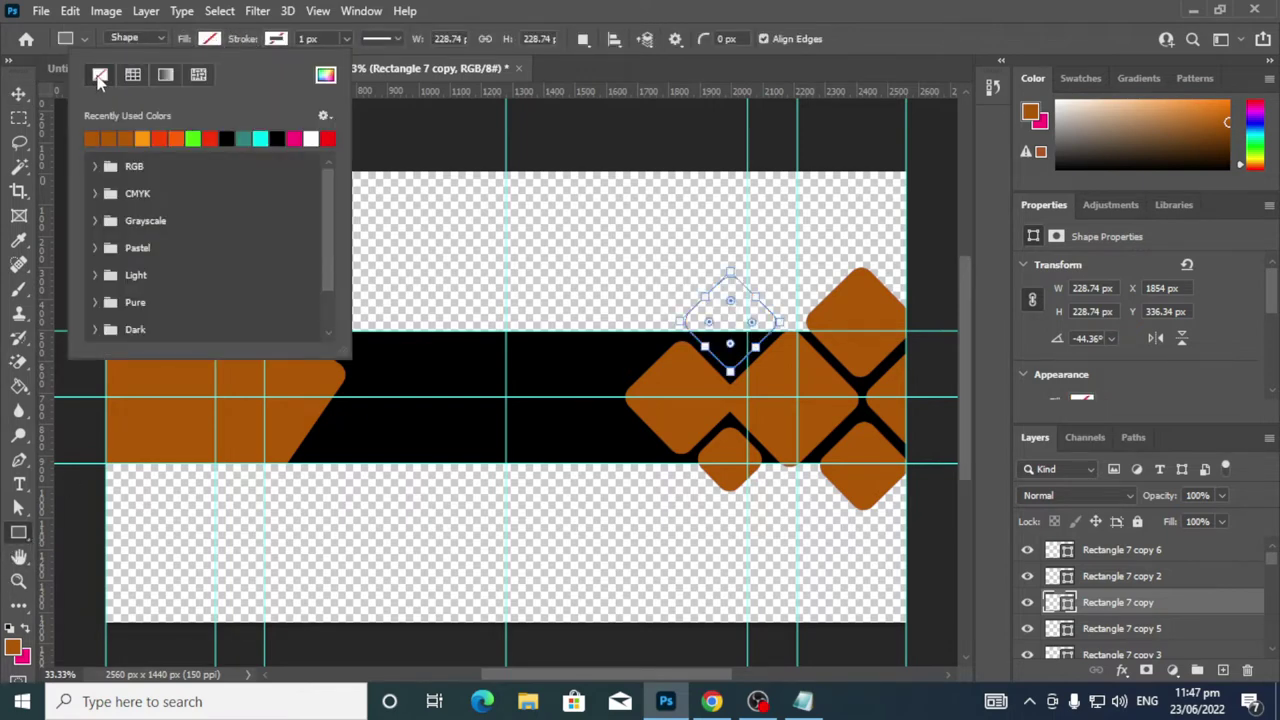
pyautogui.click(277, 40)
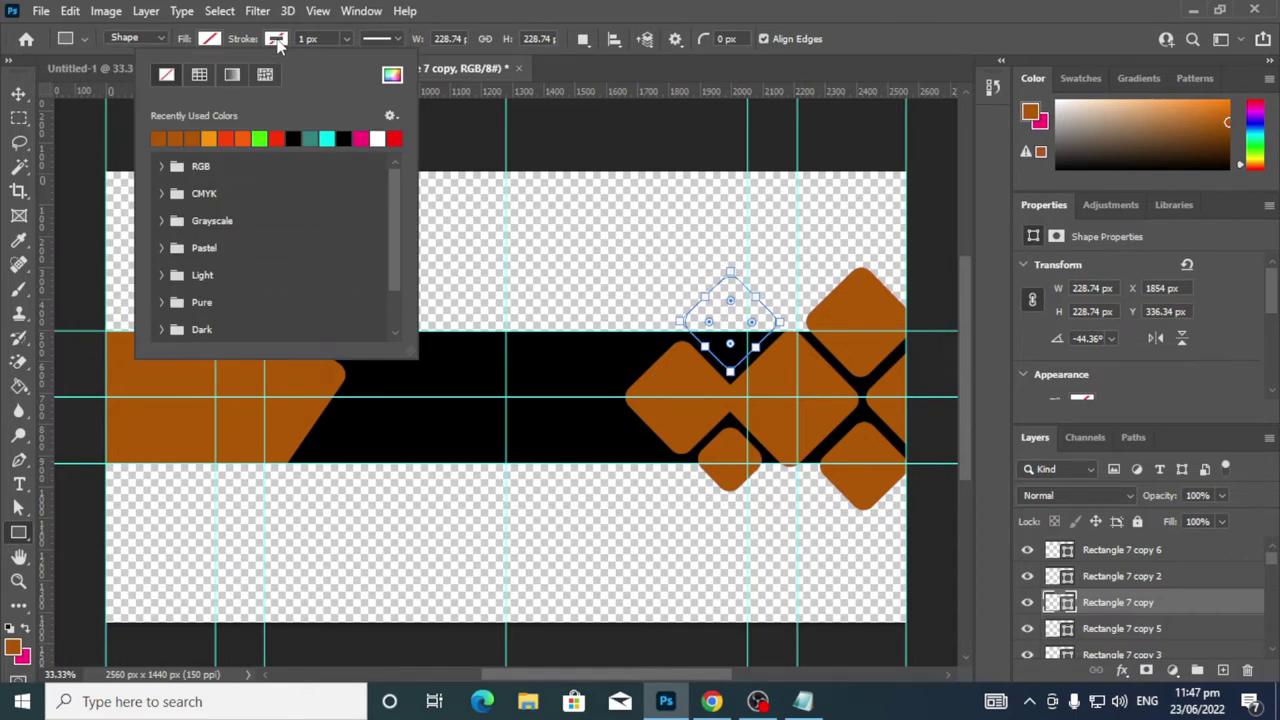
pyautogui.click(158, 138)
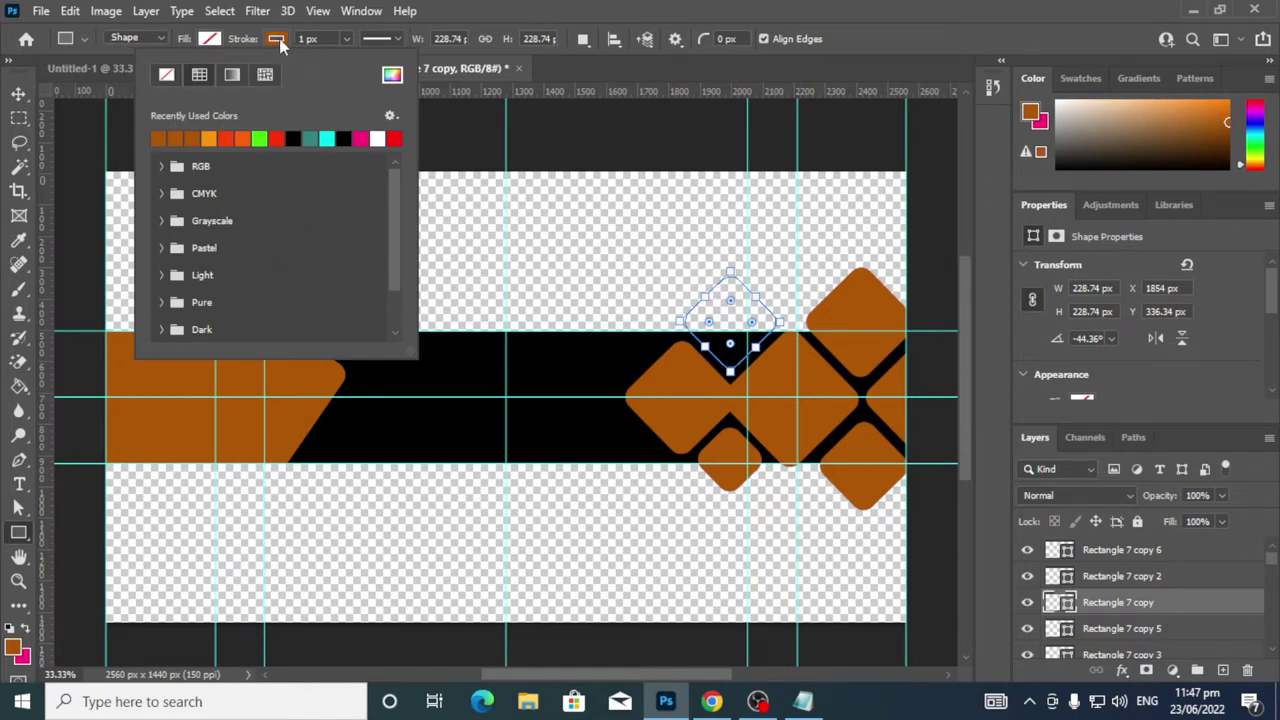
# Thicken the upper-left diamond's solid stroke into a bold outline
pyautogui.click(388, 40)
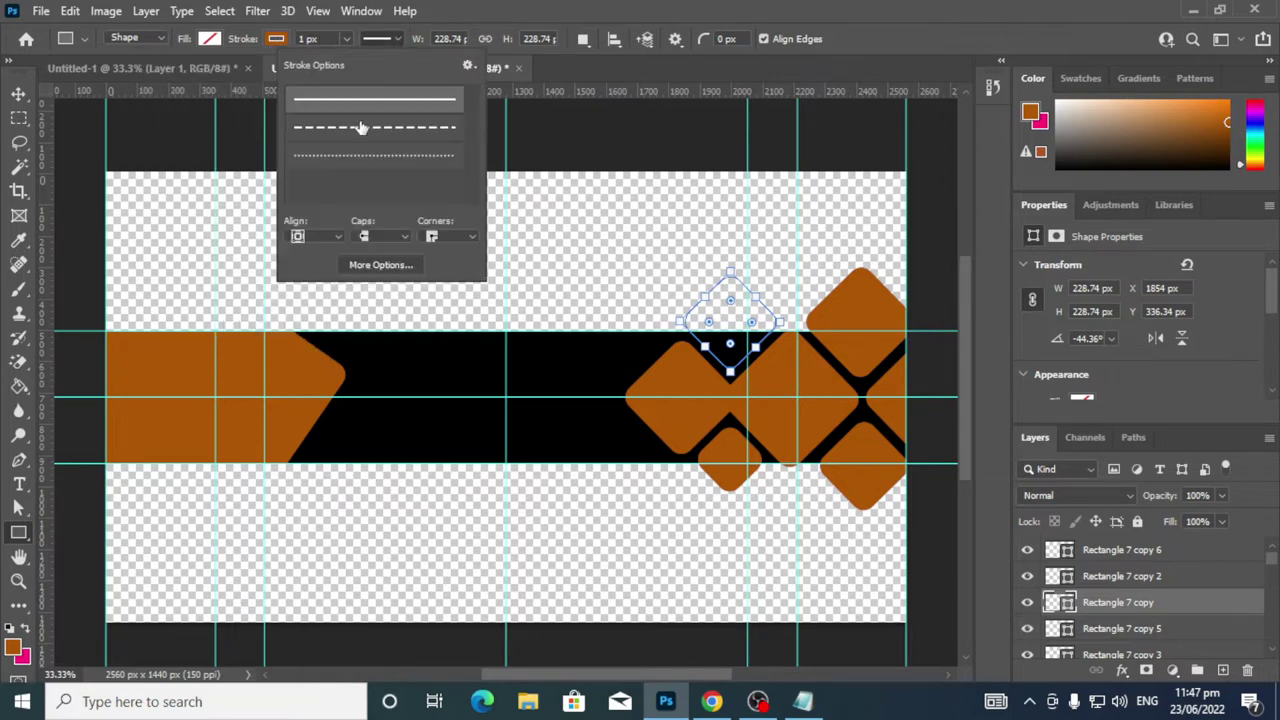
pyautogui.click(322, 39)
pyautogui.click(346, 39)
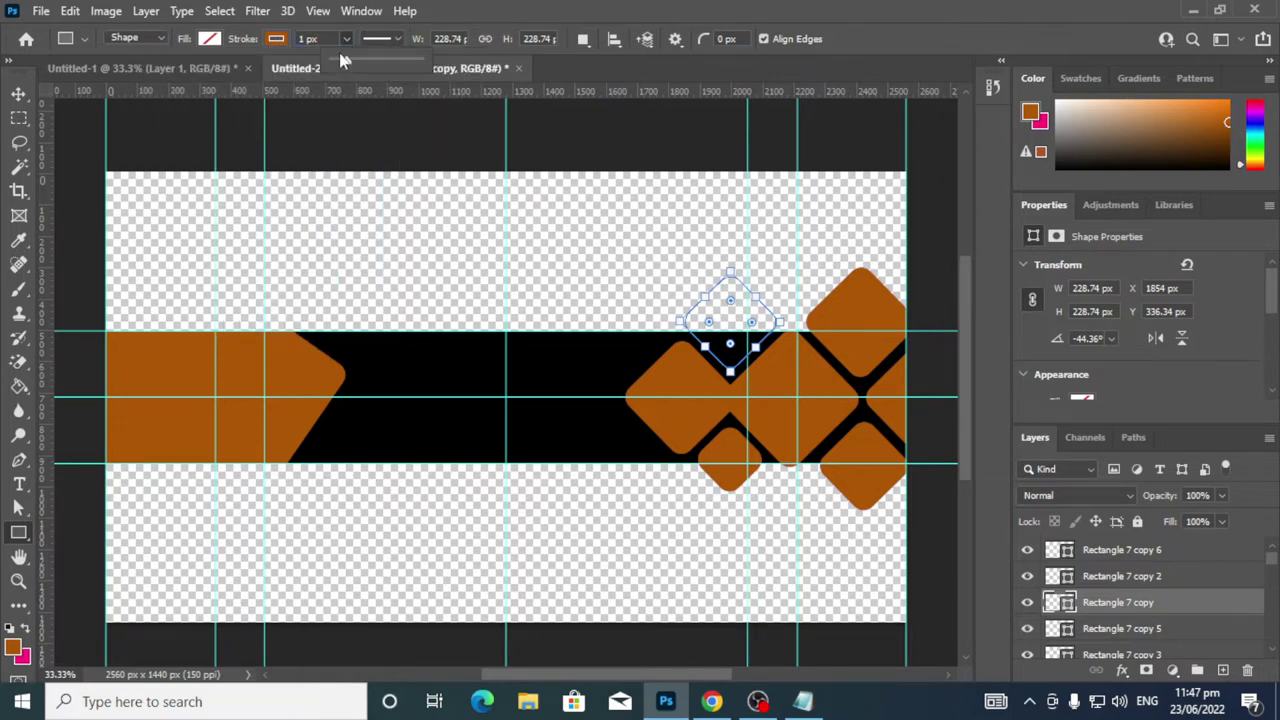
pyautogui.moveTo(326, 61); pyautogui.dragTo(352, 64)
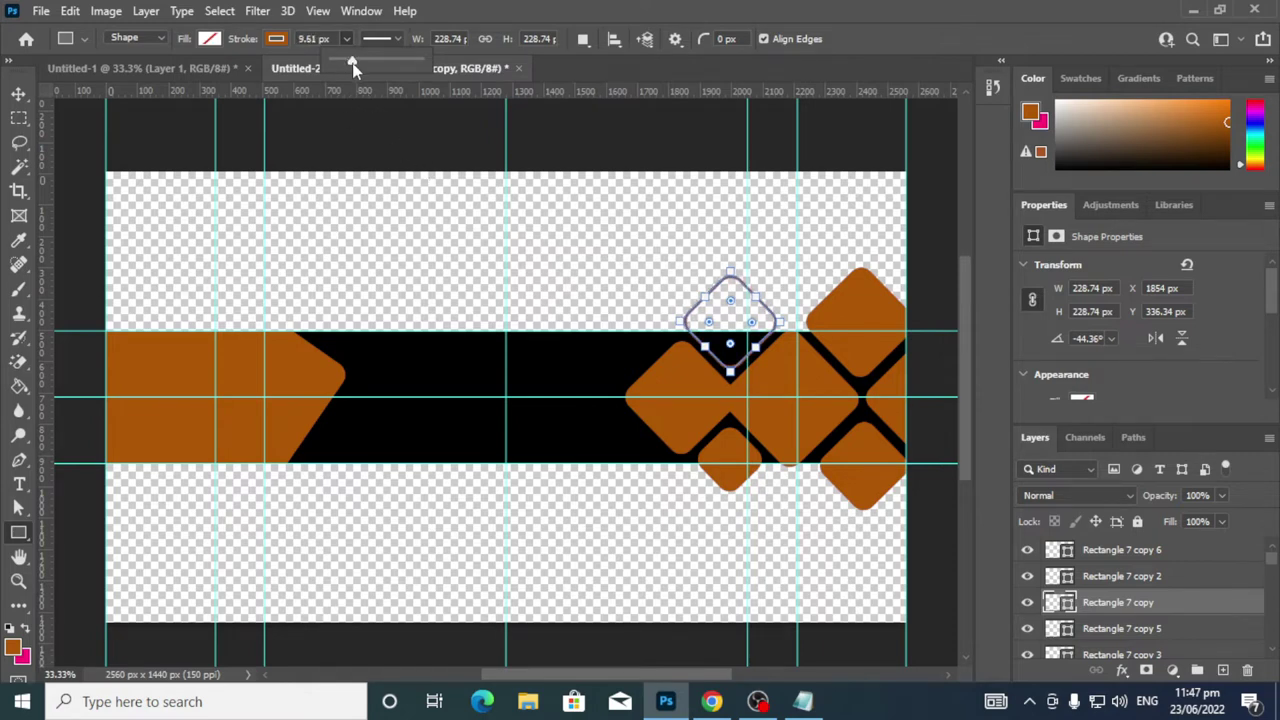
pyautogui.moveTo(352, 63); pyautogui.dragTo(354, 63)
pyautogui.click(18, 95)
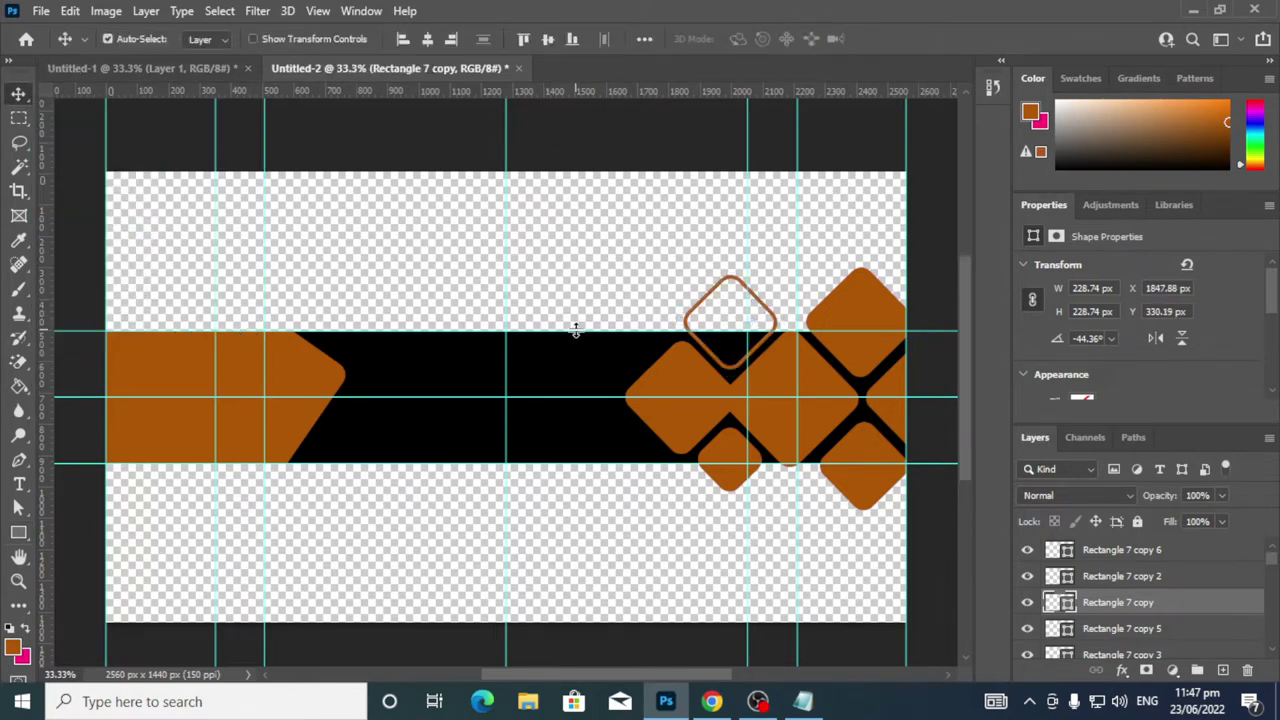
# Compare the large central diamond with the reference banner, remove its fill and give it a stroke in the same orange
pyautogui.click(828, 392)
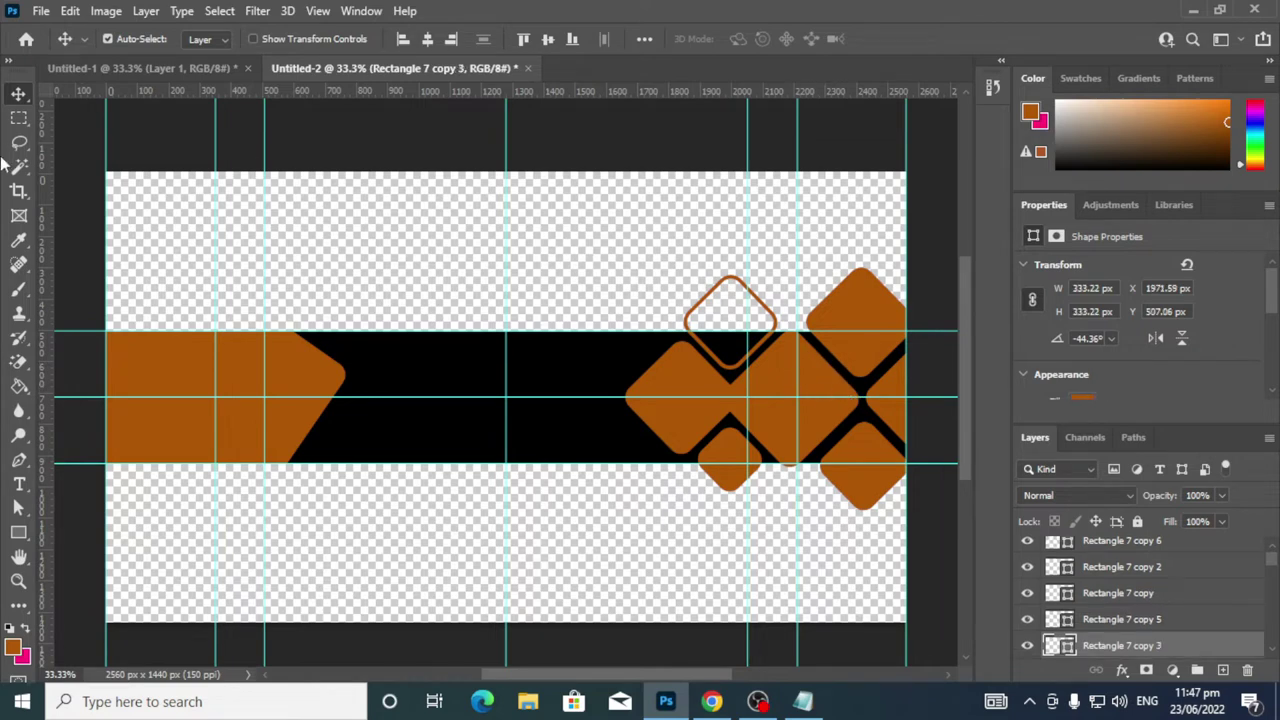
pyautogui.click(177, 70)
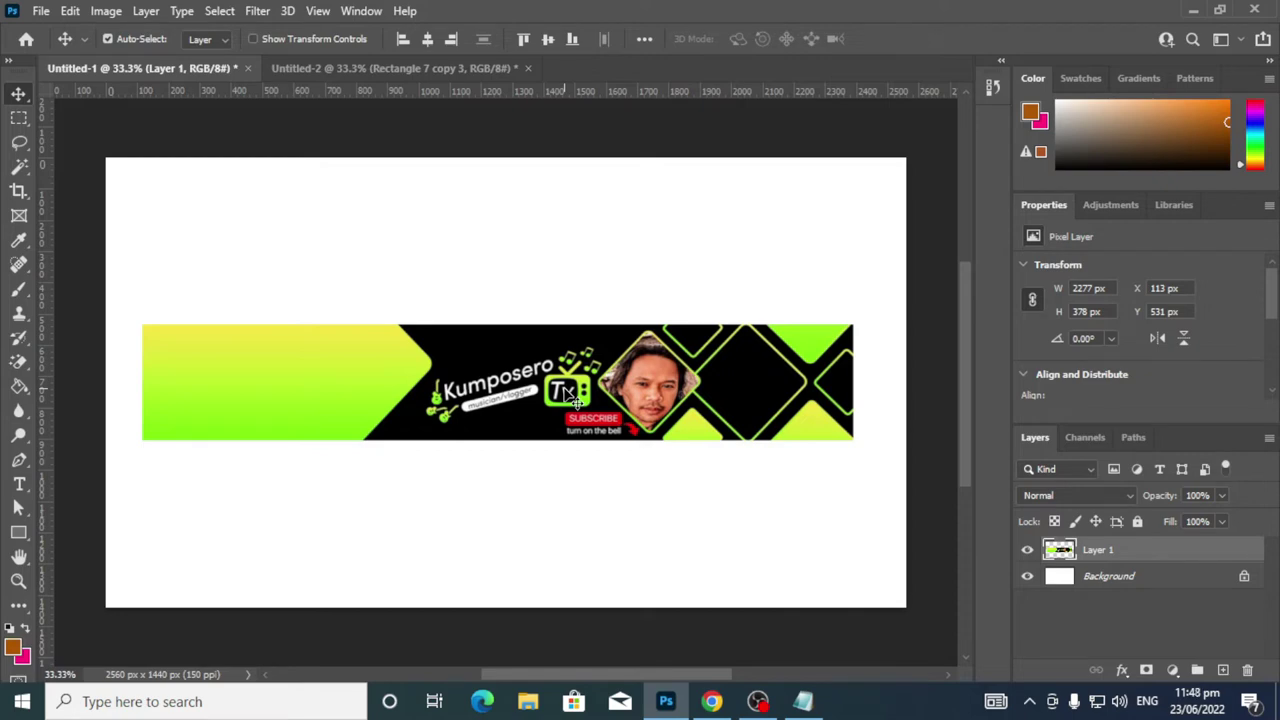
pyautogui.click(404, 68)
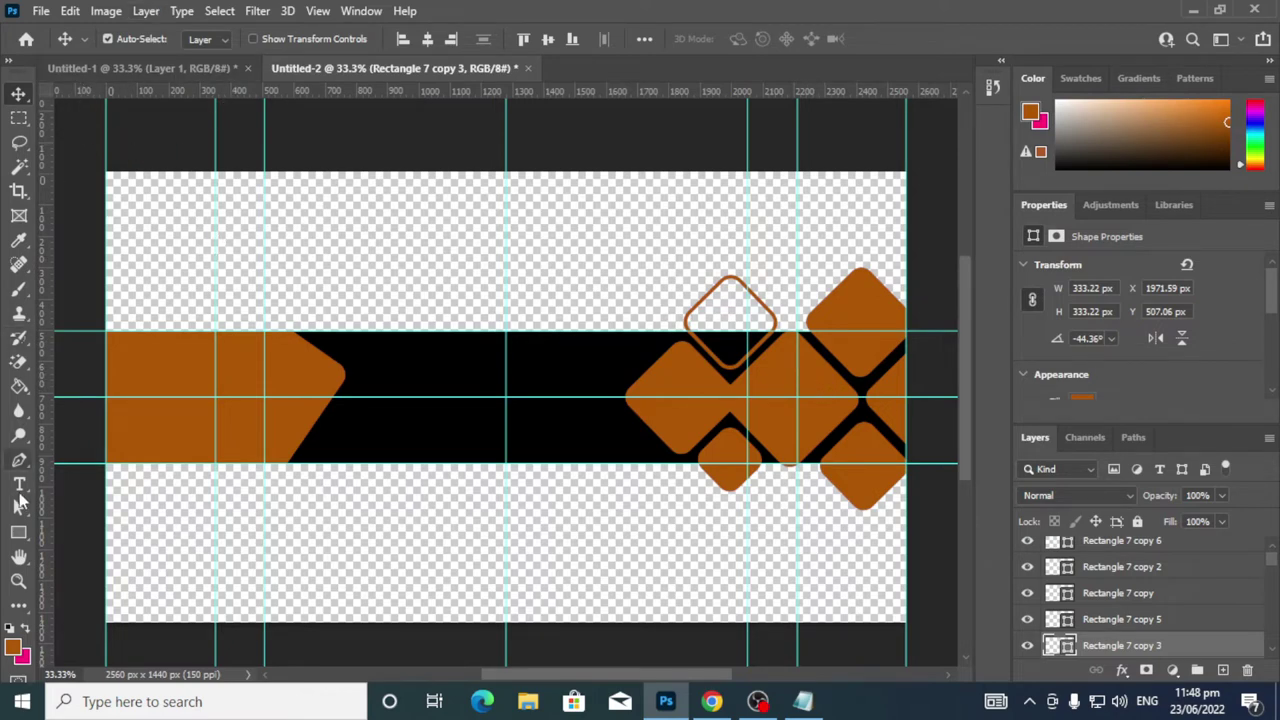
pyautogui.click(18, 532)
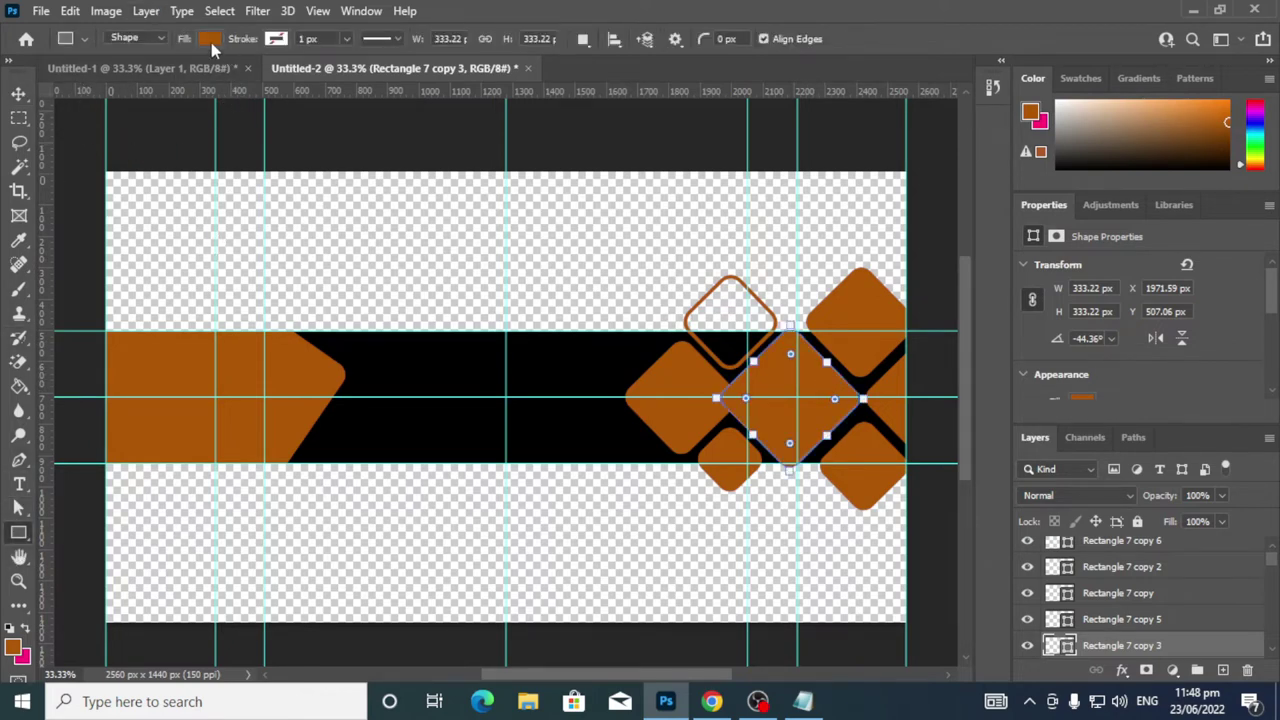
pyautogui.click(210, 42)
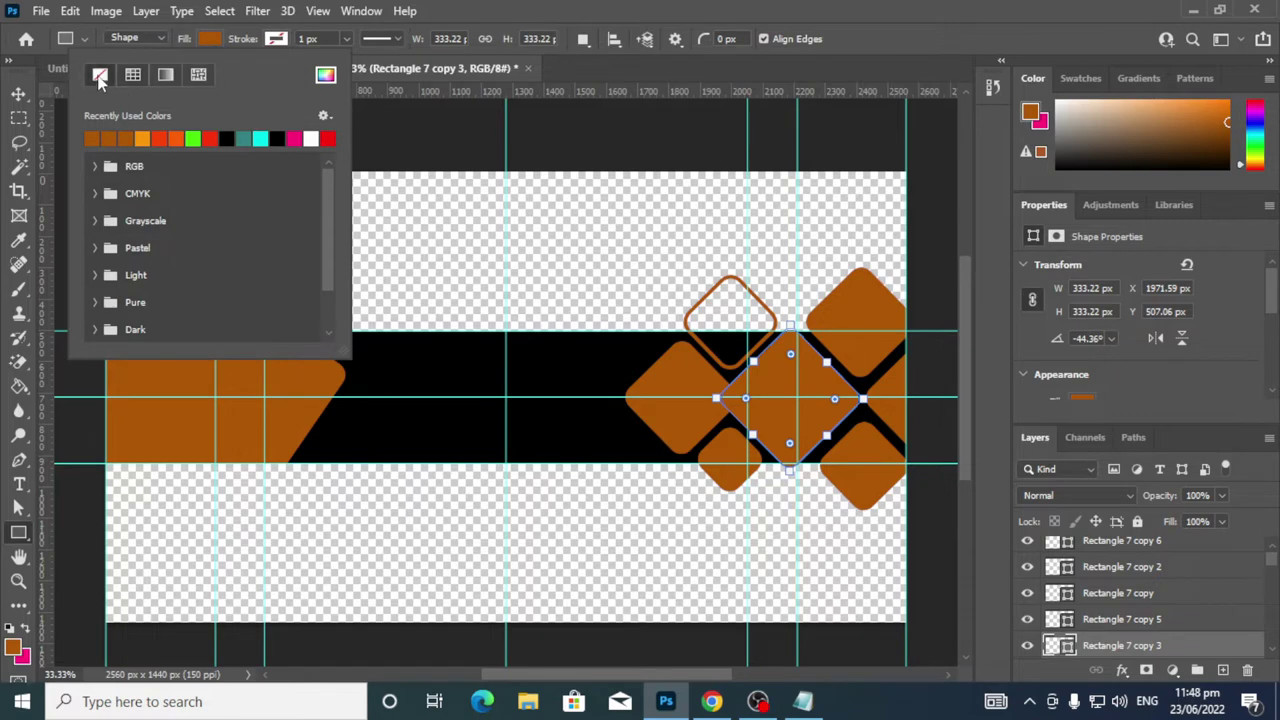
pyautogui.click(99, 78)
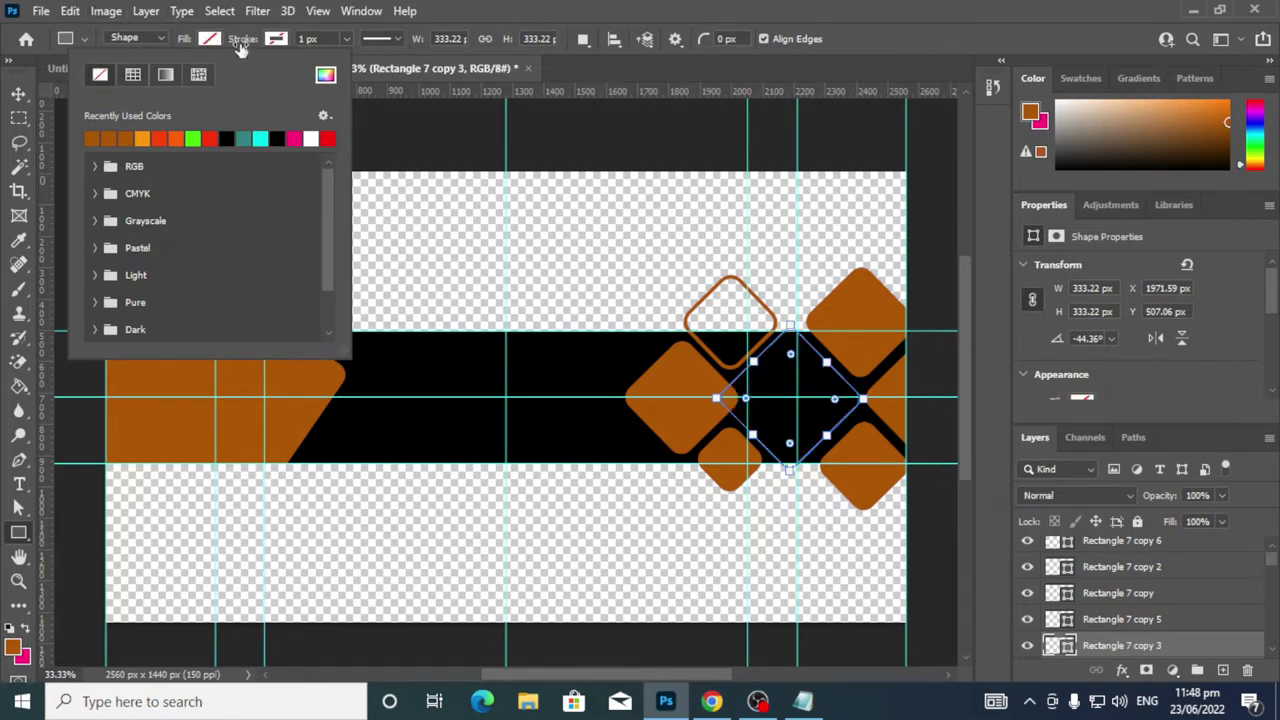
pyautogui.click(276, 40)
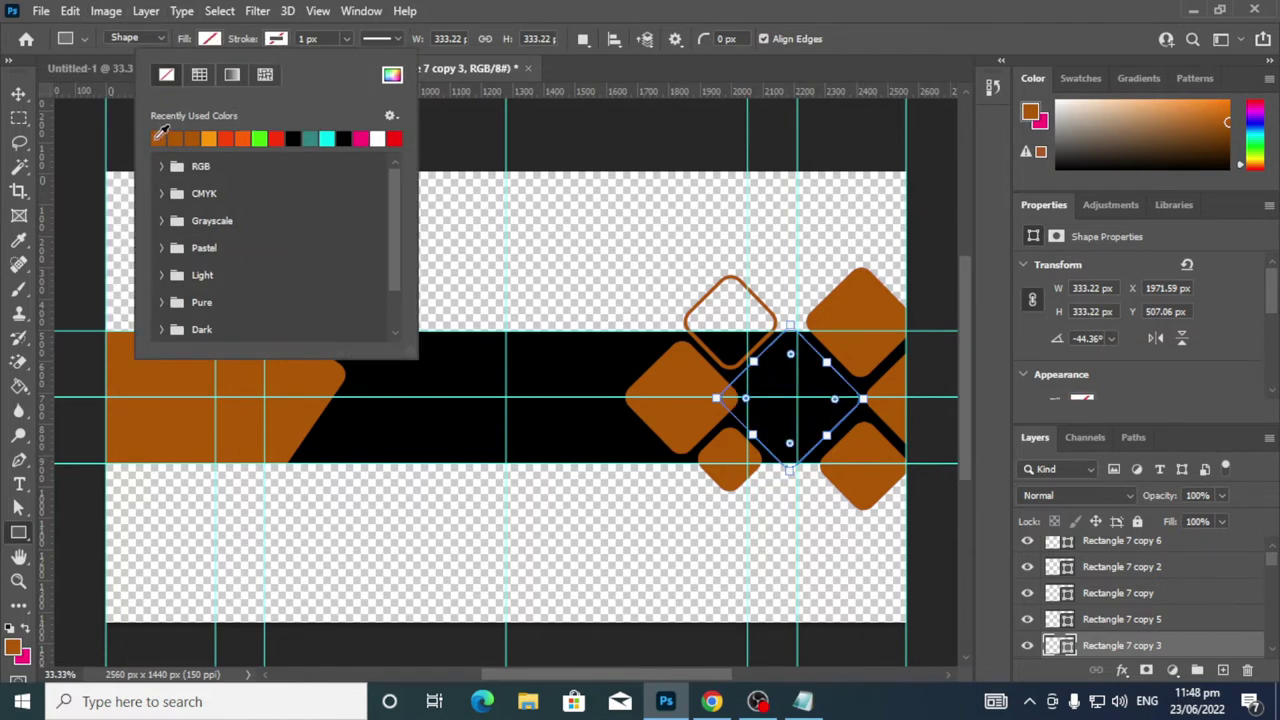
pyautogui.click(158, 137)
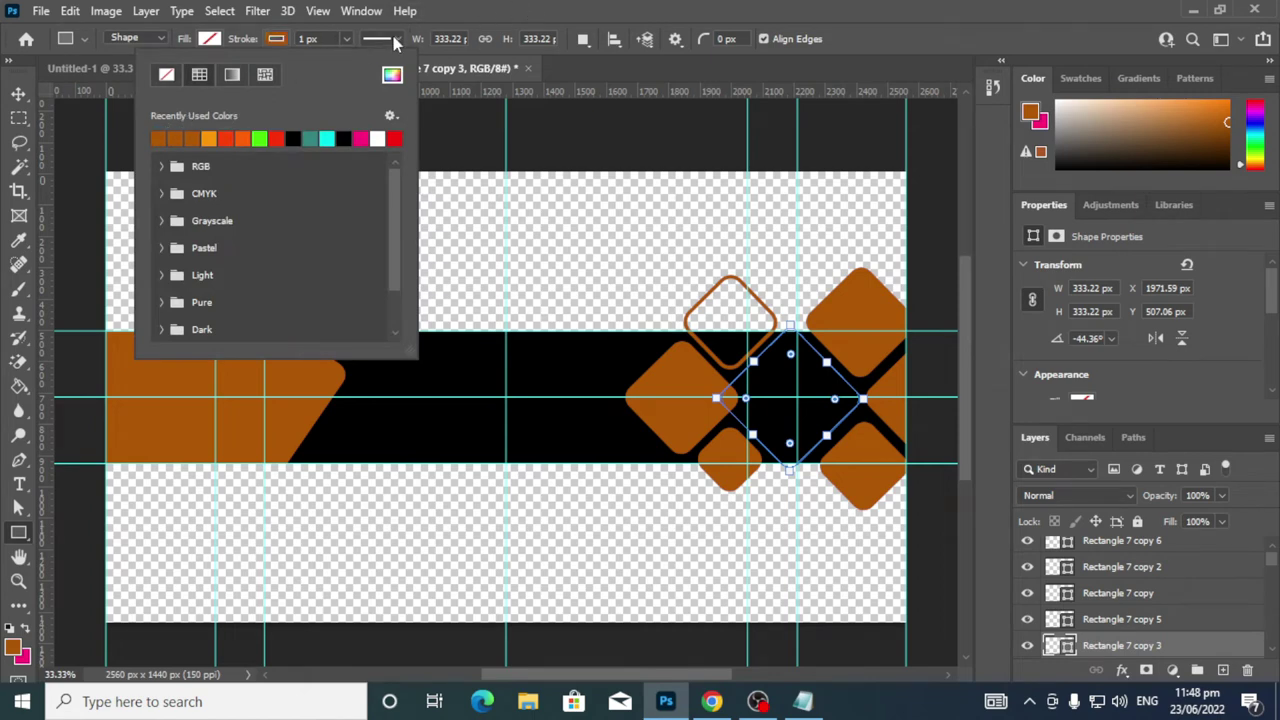
# Set the large central diamond's stroke width to about 12.32 px
pyautogui.click(347, 40)
pyautogui.moveTo(347, 60); pyautogui.dragTo(352, 61)
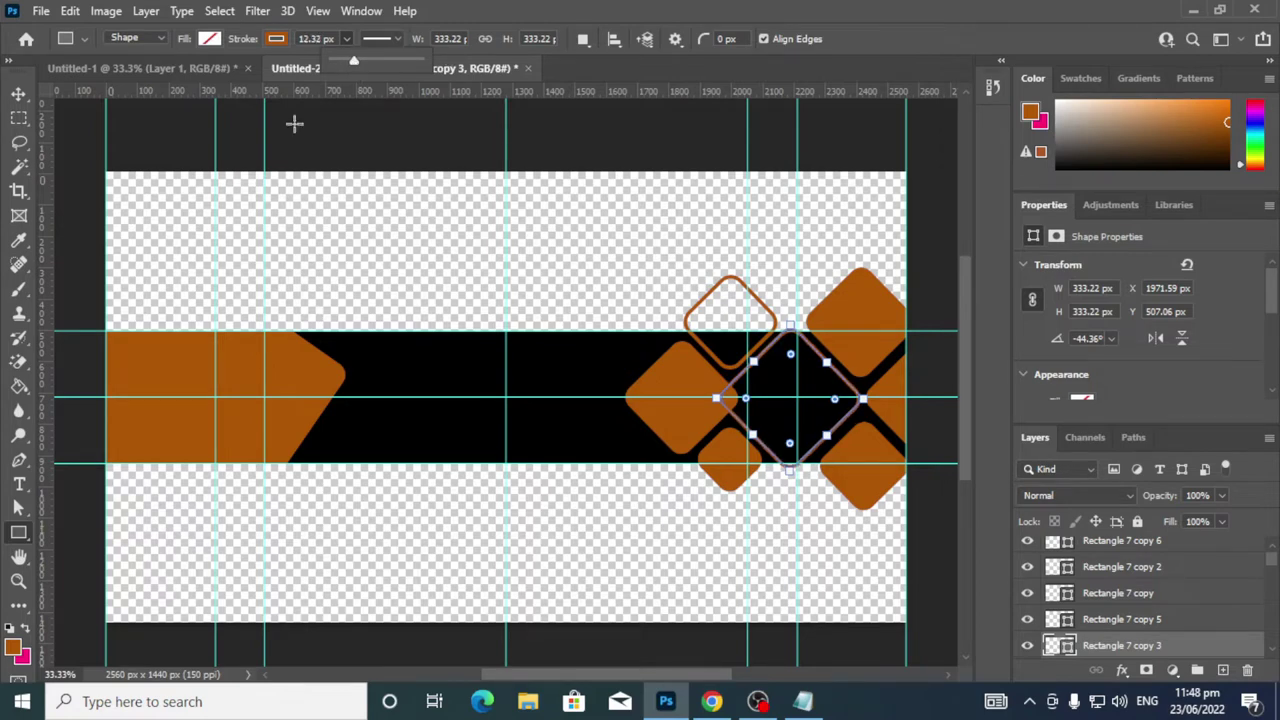
pyautogui.press('Return')
pyautogui.press('v')
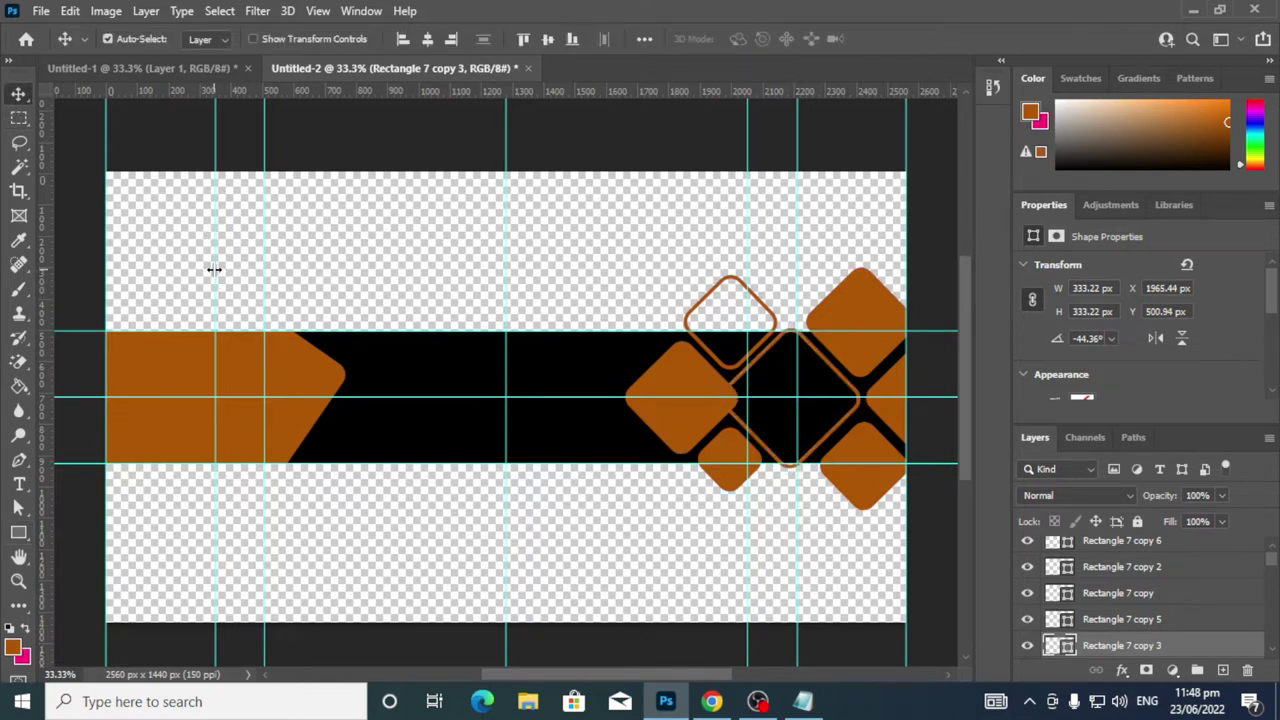
# Check the reference banner, remove the fill from the diamond at the canvas's far-right edge and give it a stroke in the banner's orange
pyautogui.click(193, 68)
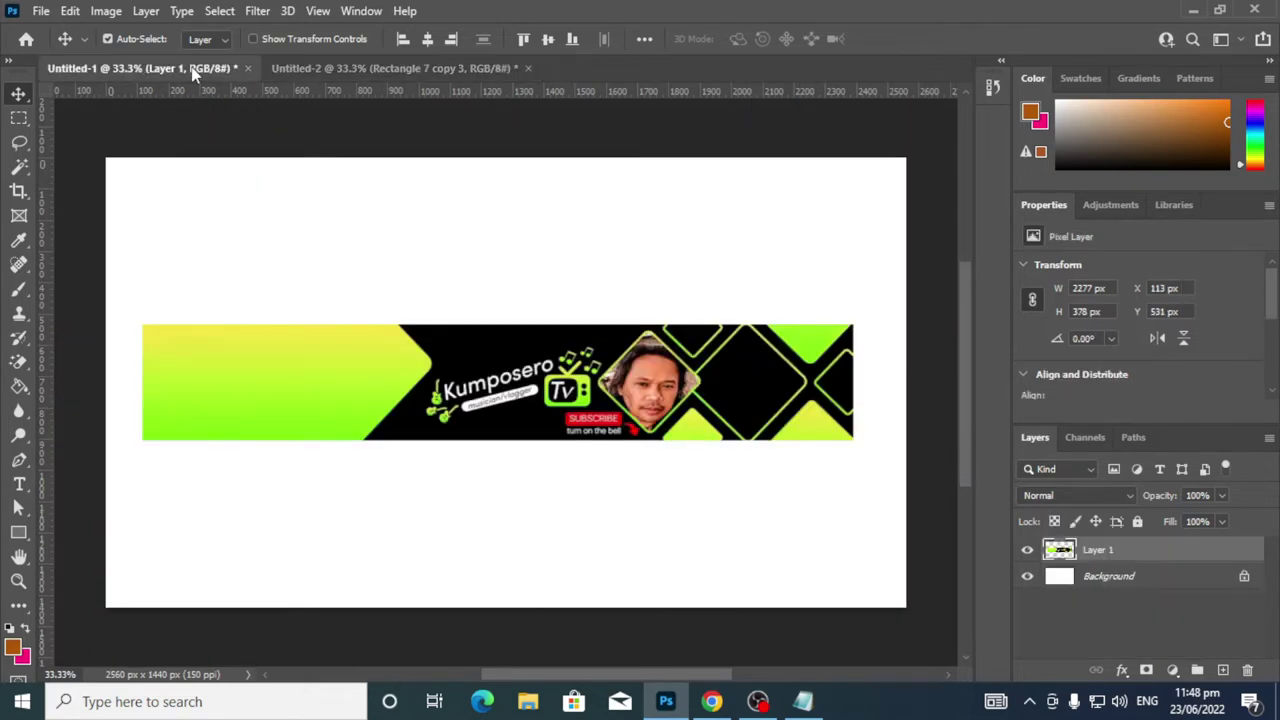
pyautogui.click(400, 68)
pyautogui.click(893, 383)
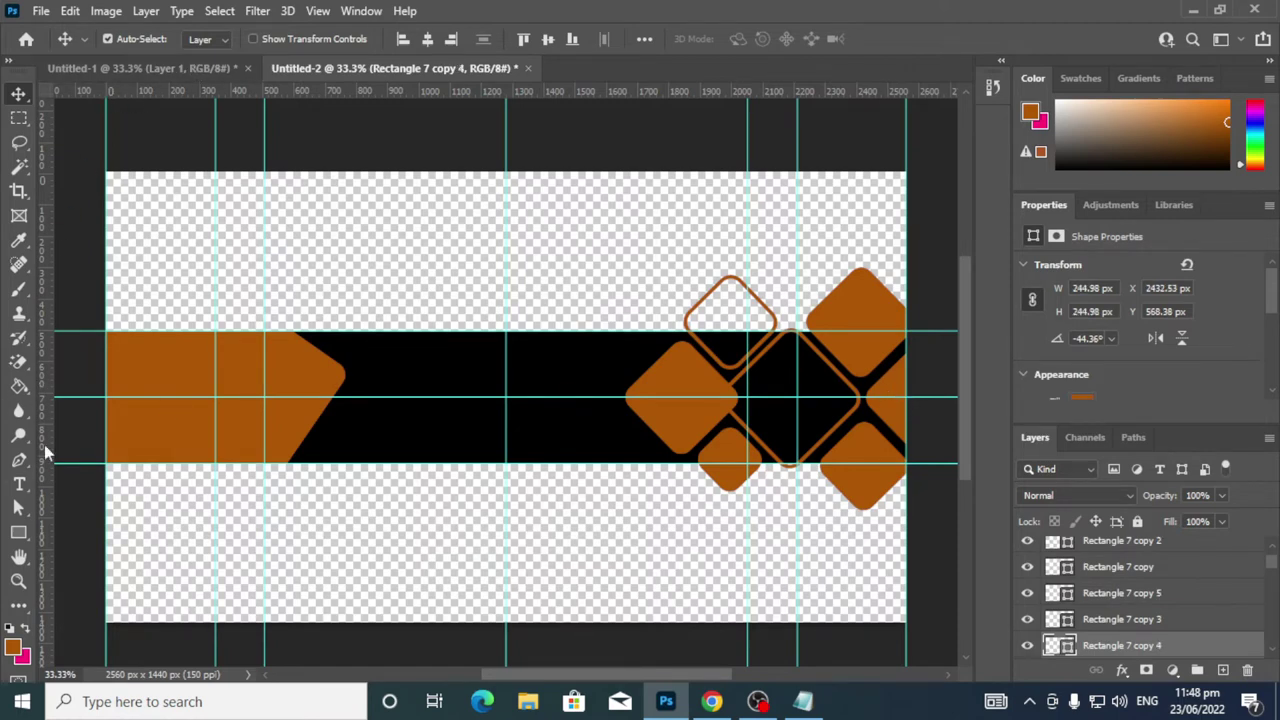
pyautogui.click(18, 532)
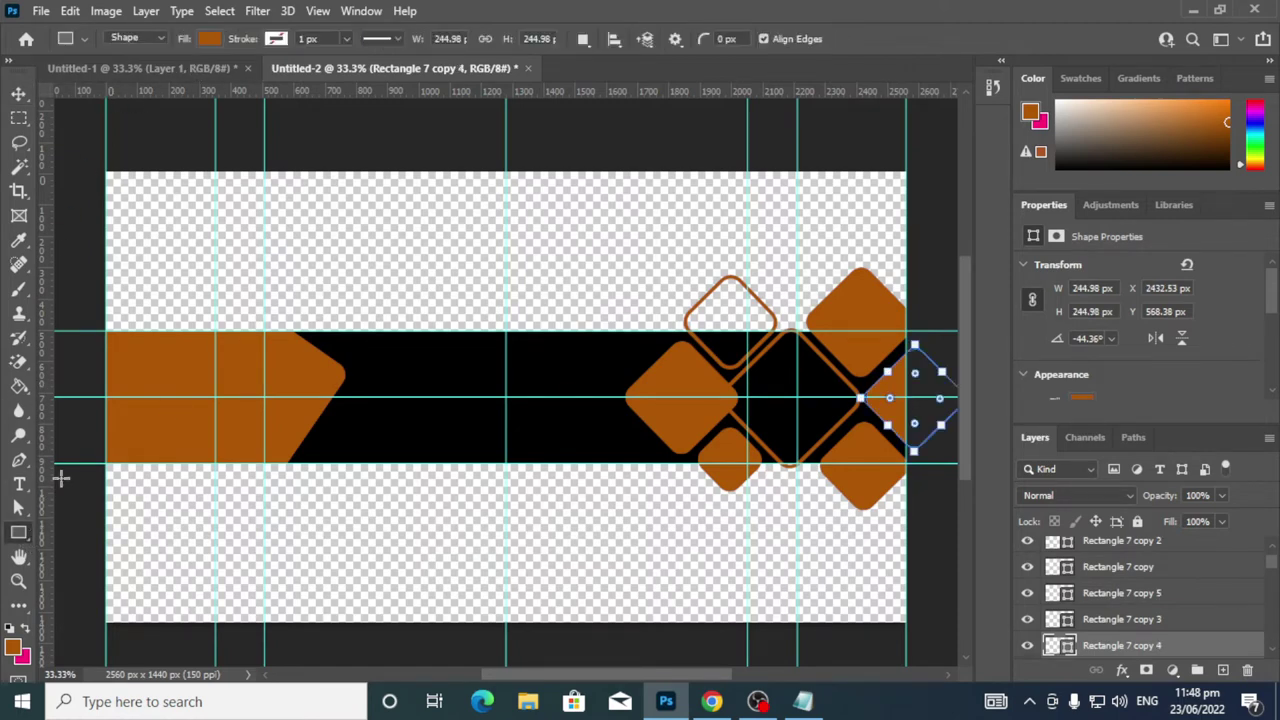
pyautogui.click(210, 39)
pyautogui.click(100, 75)
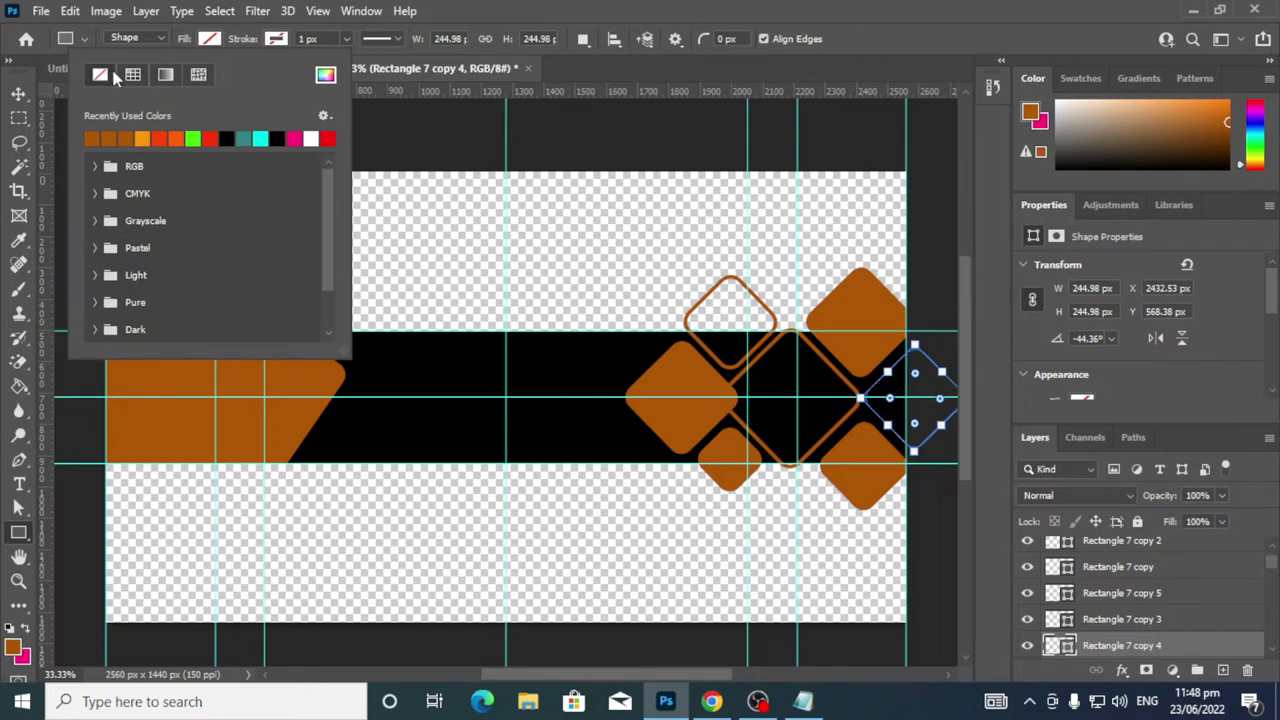
pyautogui.click(276, 39)
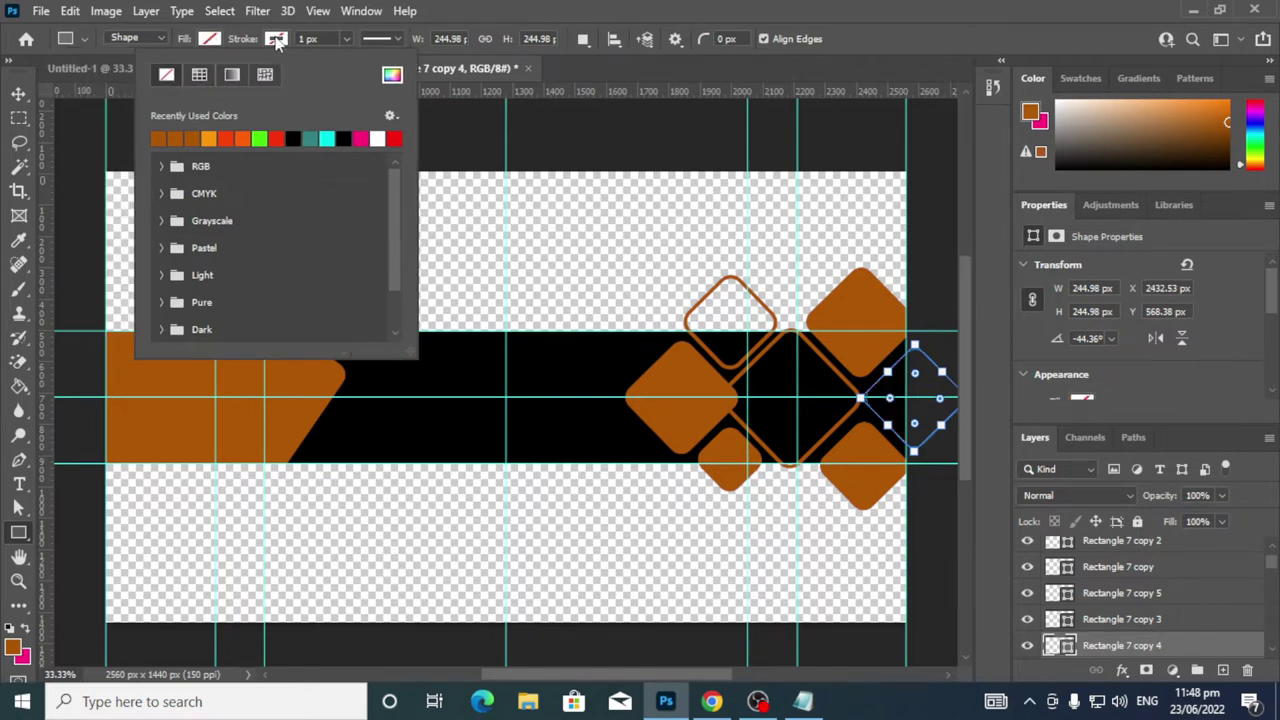
pyautogui.click(158, 138)
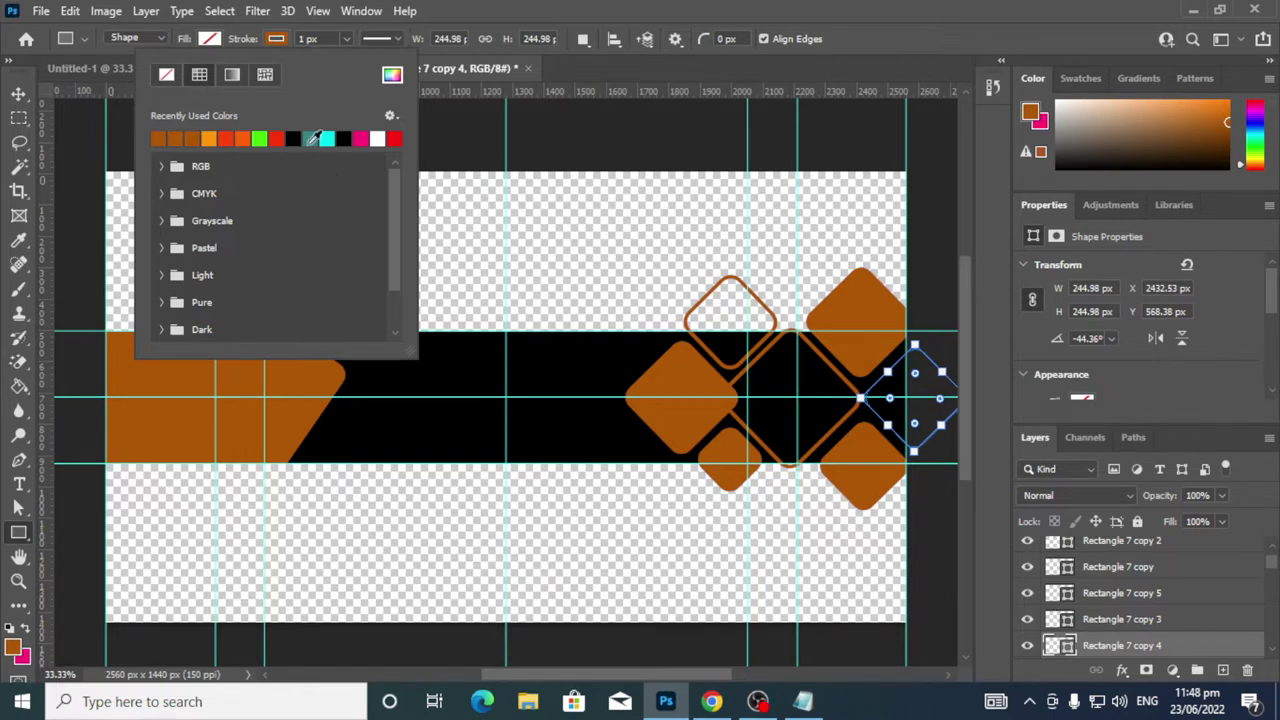
# Thicken the far-right diamond's stroke to match the other outlined diamonds
pyautogui.click(346, 39)
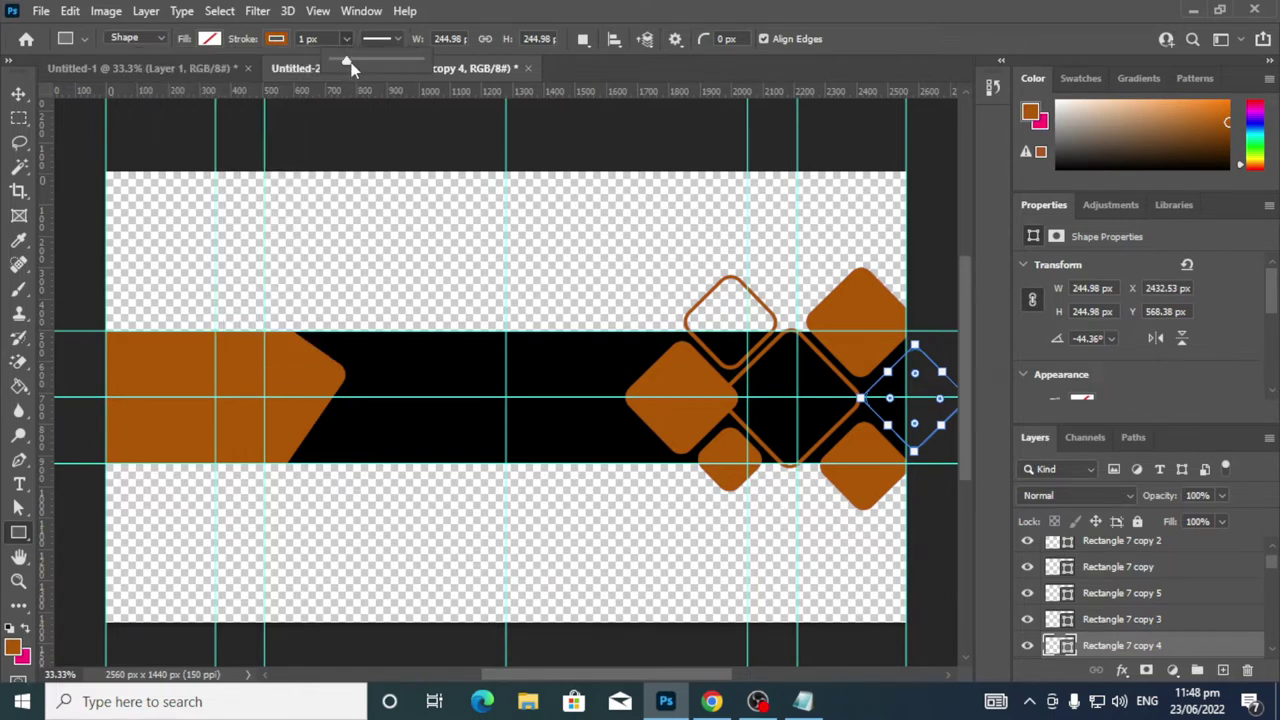
pyautogui.moveTo(349, 61); pyautogui.dragTo(354, 62)
pyautogui.press('Return')
pyautogui.click(20, 93)
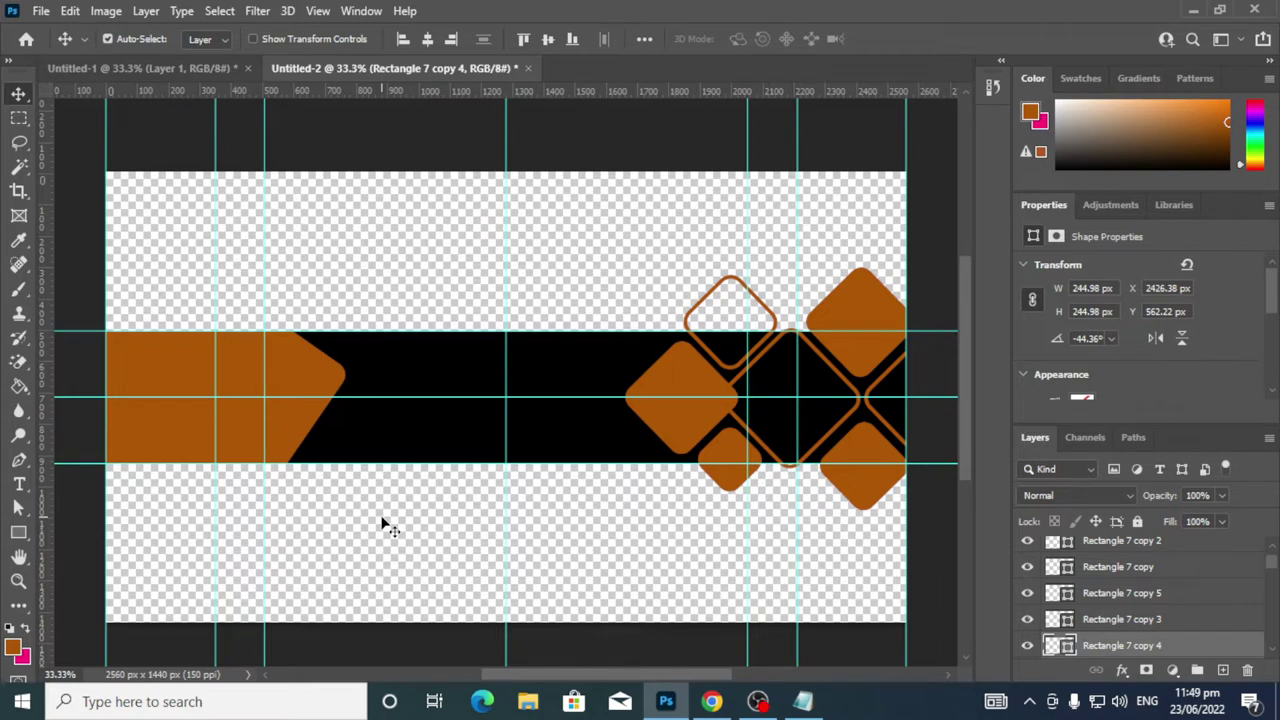
# Nudge the pointed orange block about 90 px to the right along the black band
pyautogui.click(305, 388)
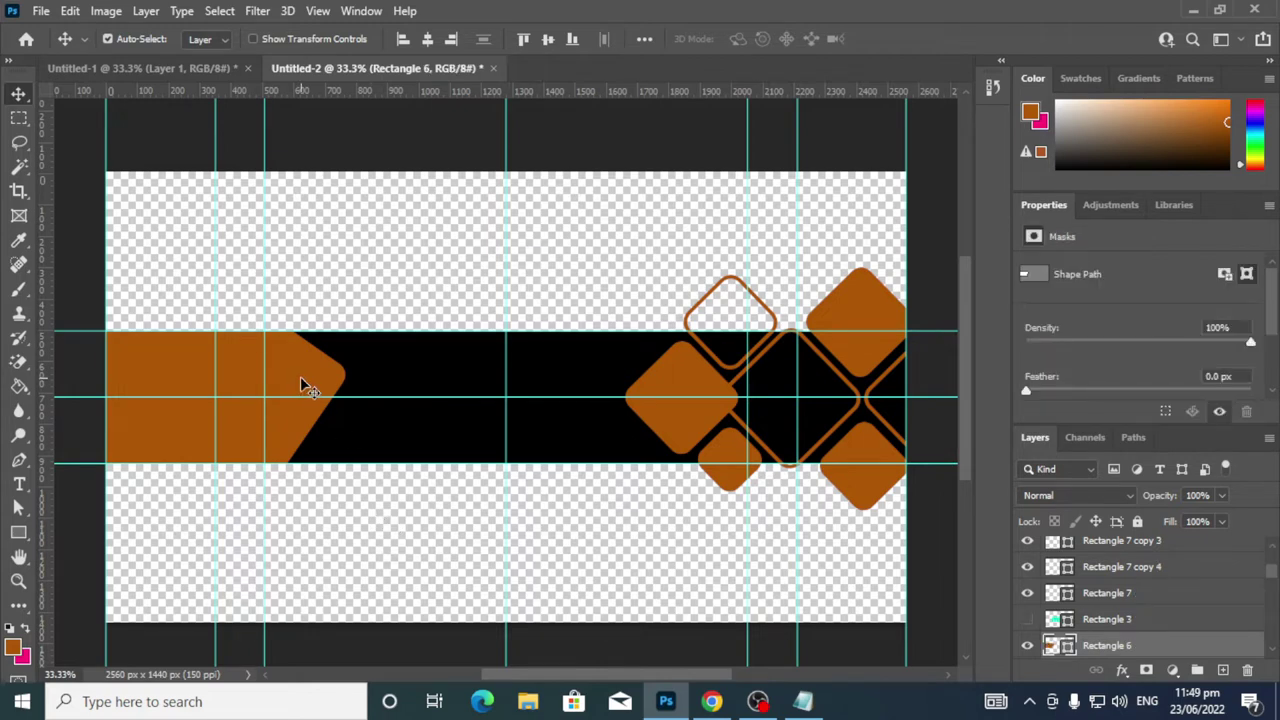
pyautogui.hotkey('shift', 'Right')
pyautogui.hotkey('shift', 'Right')
pyautogui.hotkey('shift', 'Right')
pyautogui.hotkey('shift', 'Right')
pyautogui.hotkey('shift', 'Right')
pyautogui.hotkey('shift', 'Right')
pyautogui.hotkey('shift', 'Right')
pyautogui.hotkey('shift', 'Right')
pyautogui.hotkey('shift', 'Right')
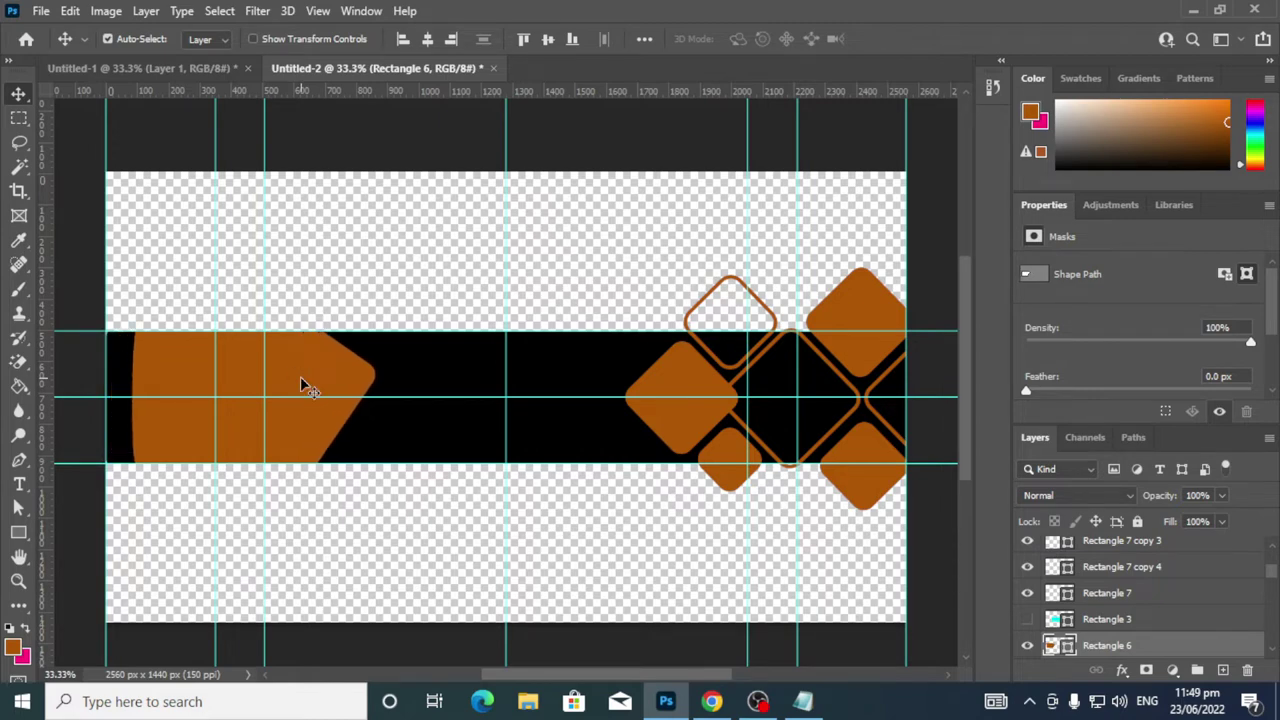
pyautogui.press('Left')
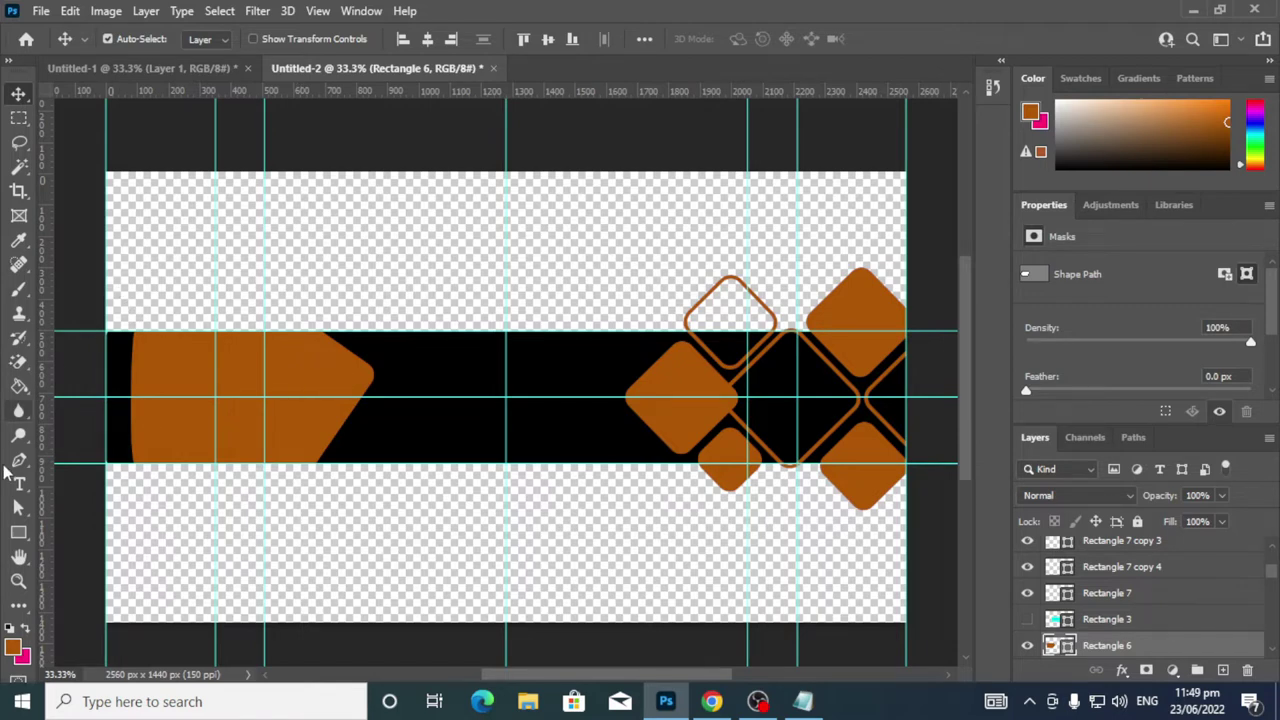
pyautogui.click(18, 509)
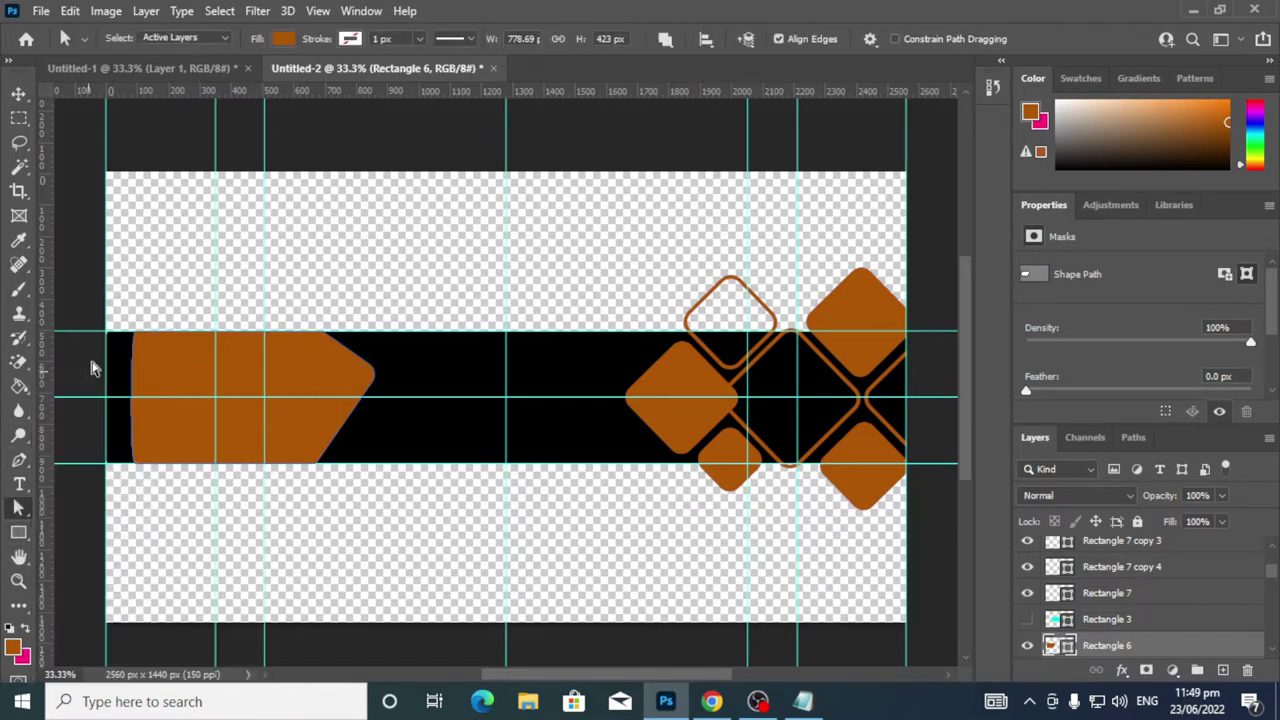
pyautogui.rightClick(20, 510)
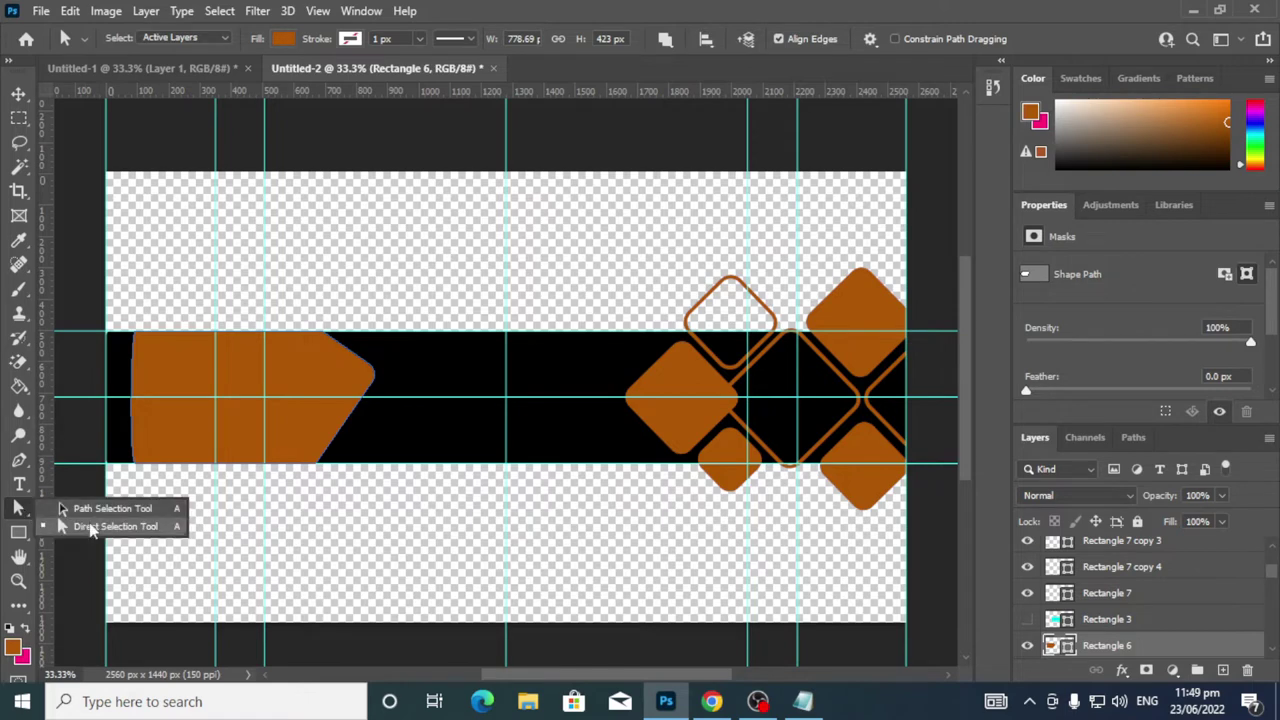
pyautogui.click(90, 532)
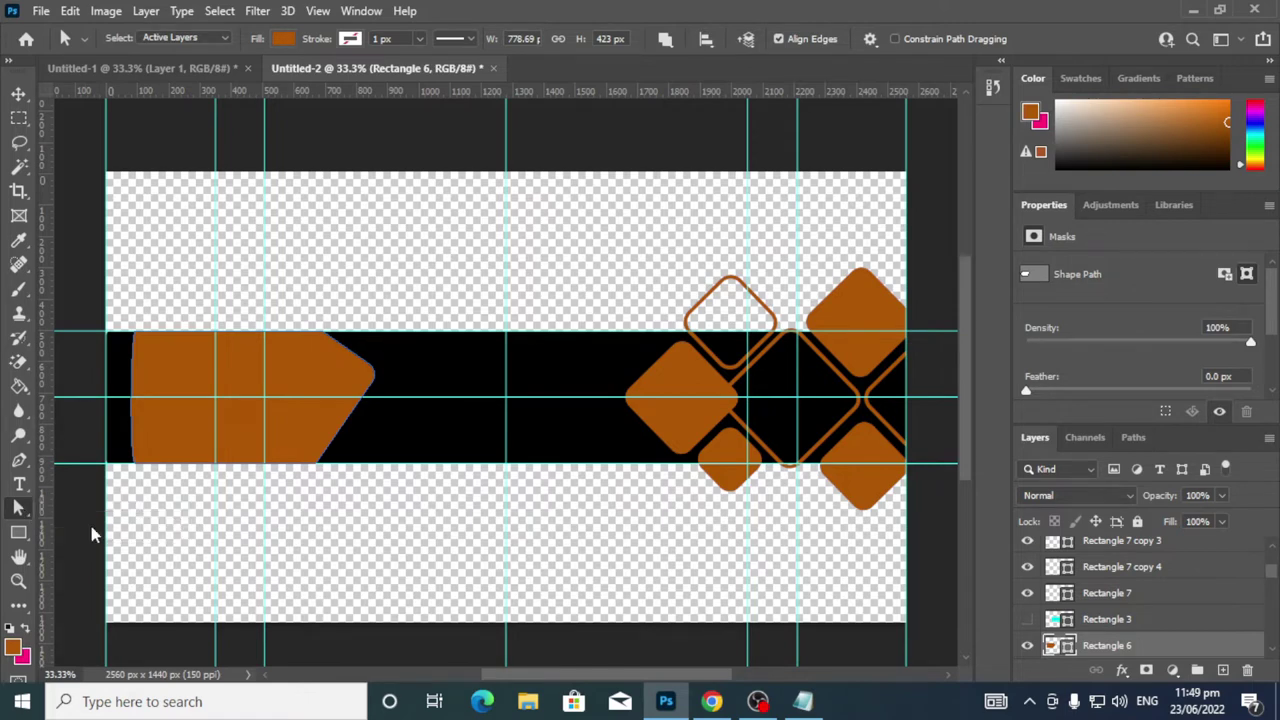
pyautogui.click(18, 93)
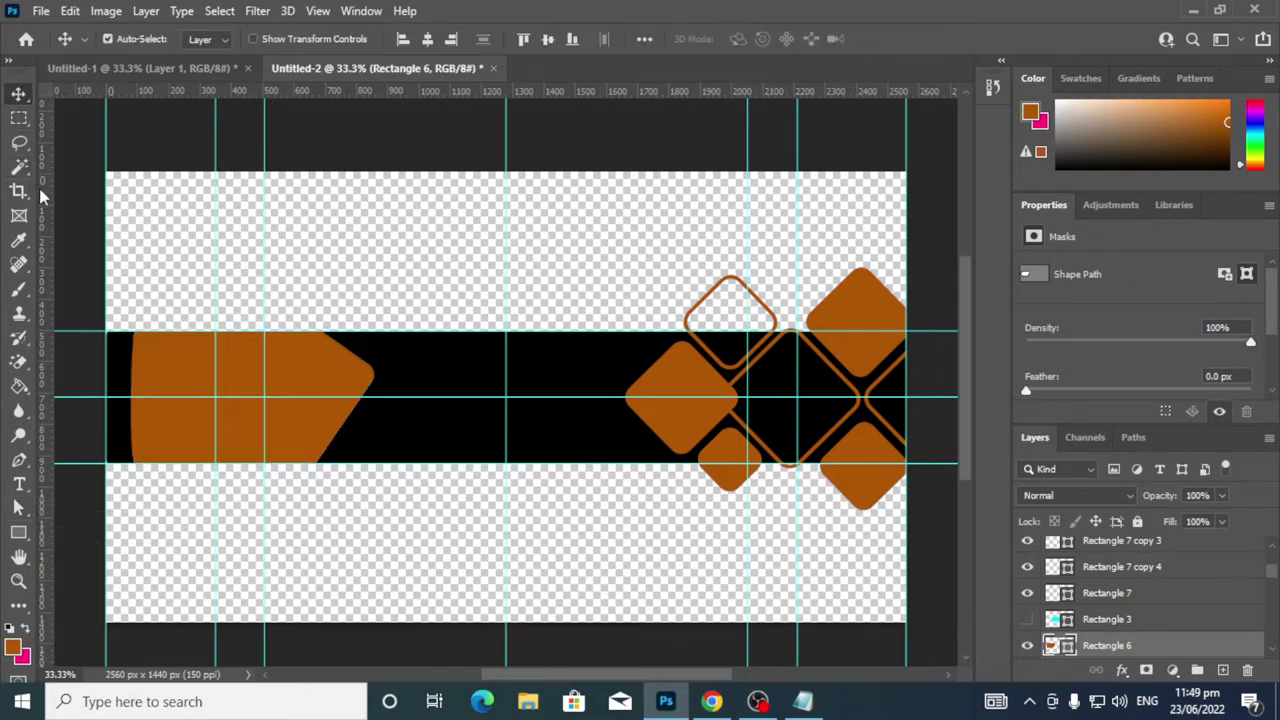
pyautogui.hotkey('ctrl', 't')
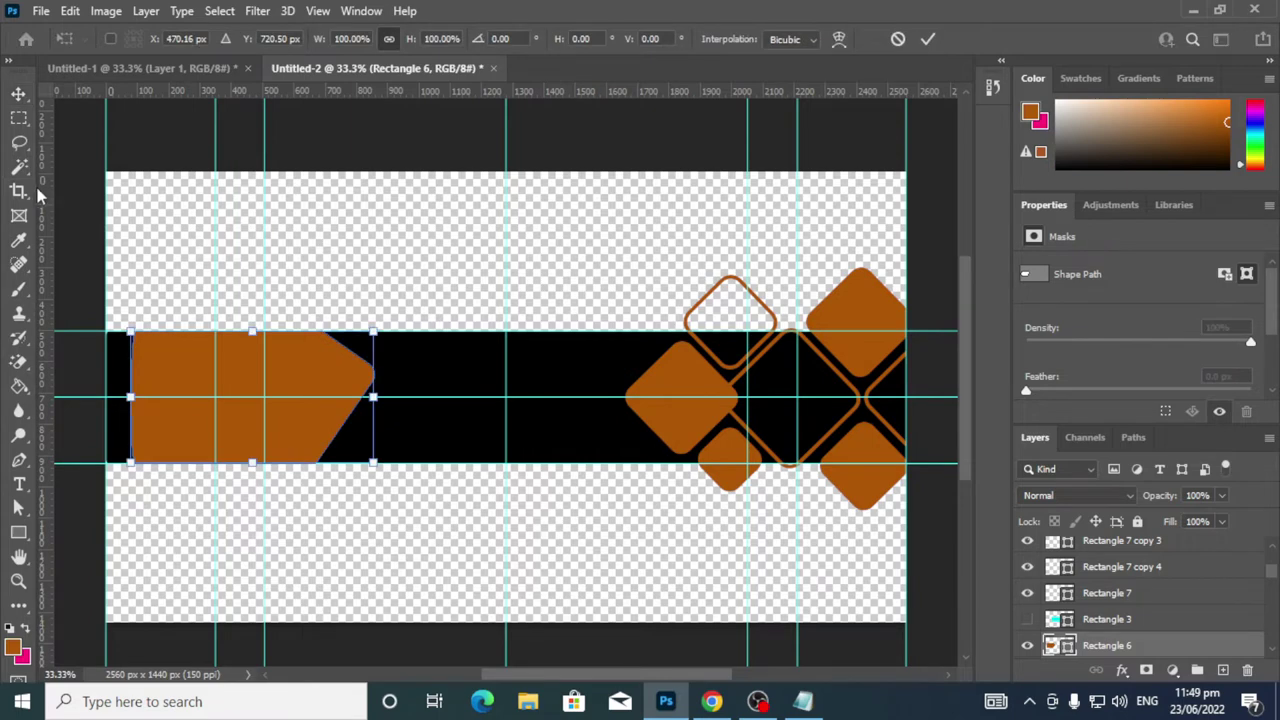
pyautogui.click(22, 511)
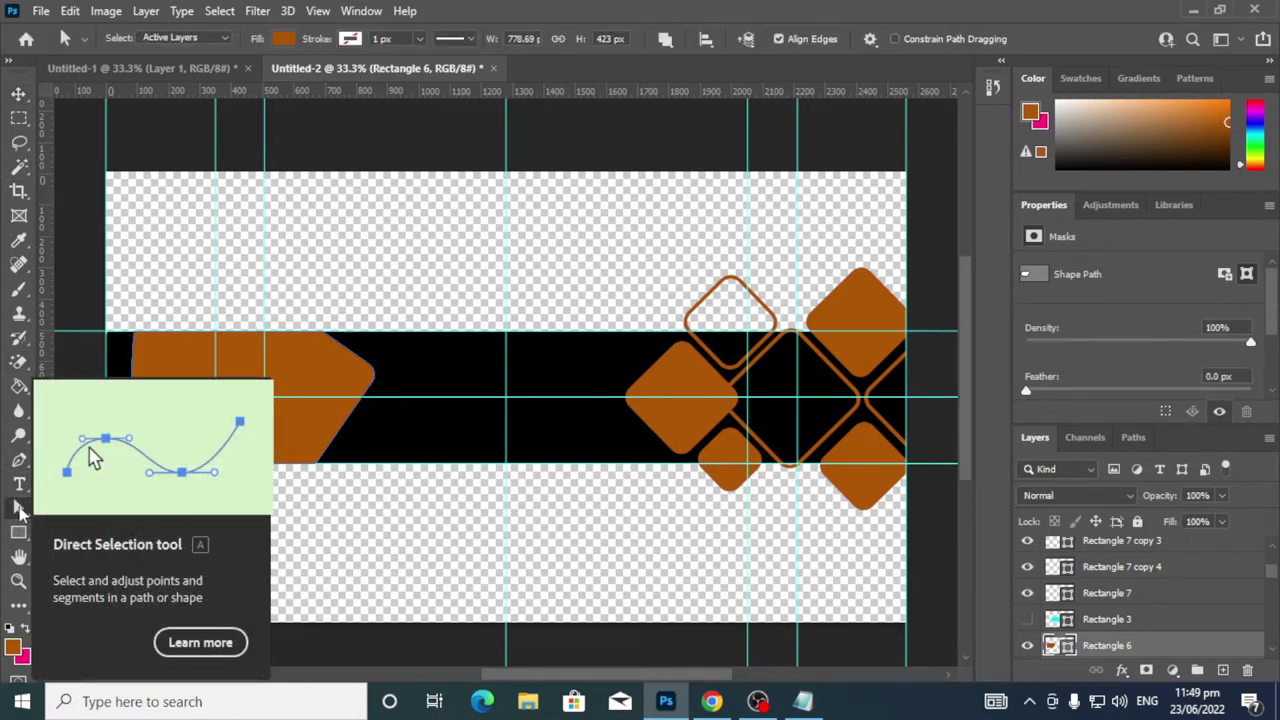
pyautogui.rightClick(22, 511)
pyautogui.click(95, 514)
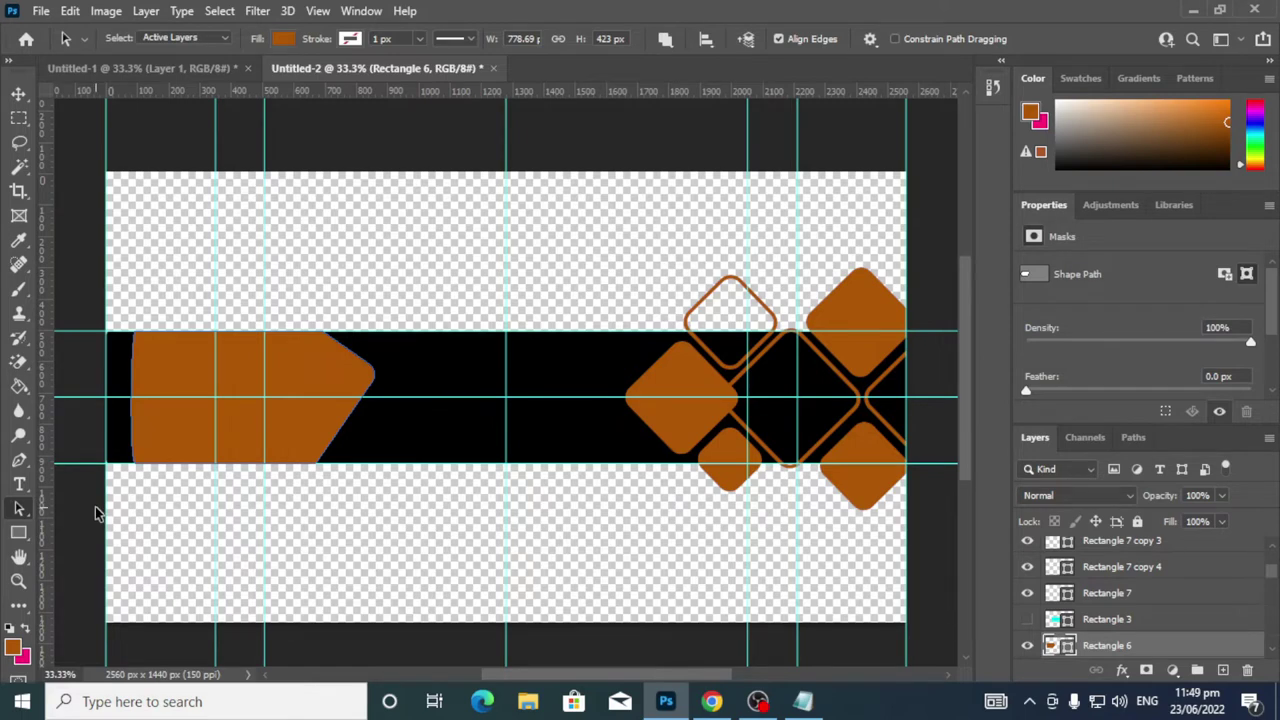
# Stretch the pointed orange block's left side out to the canvas's left edge with Free Transform
pyautogui.click(18, 93)
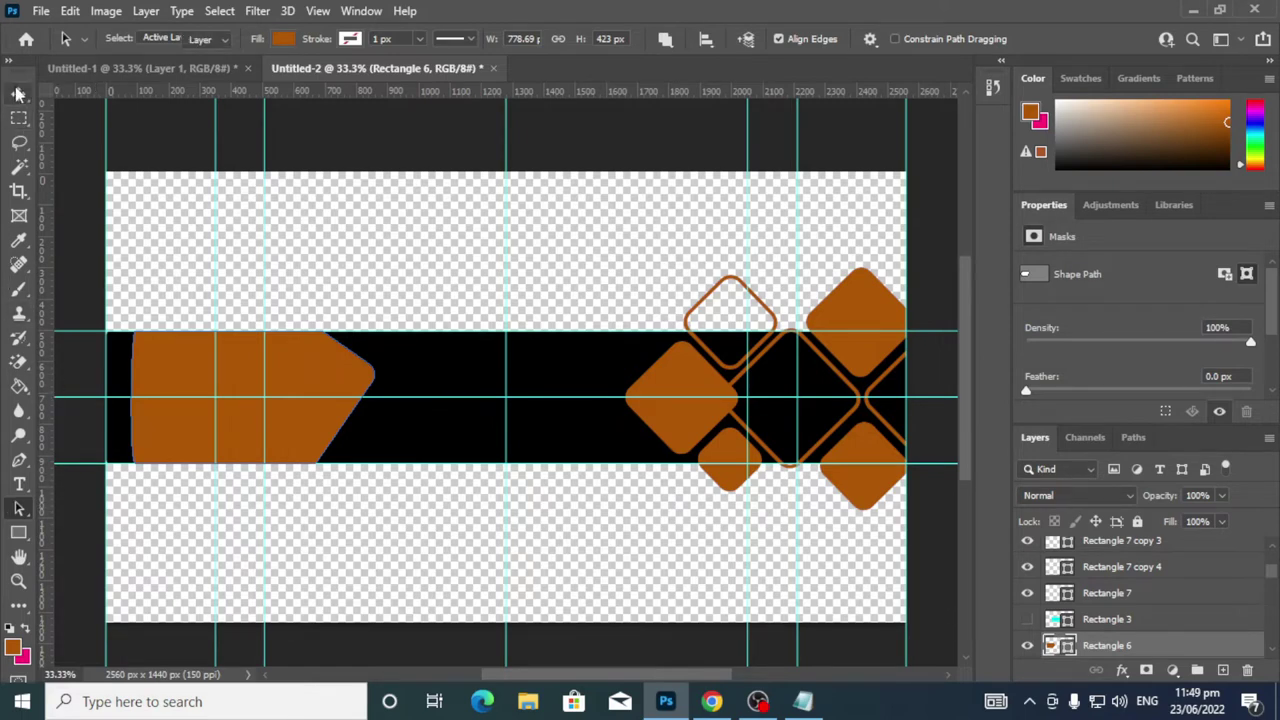
pyautogui.hotkey('ctrl', 't')
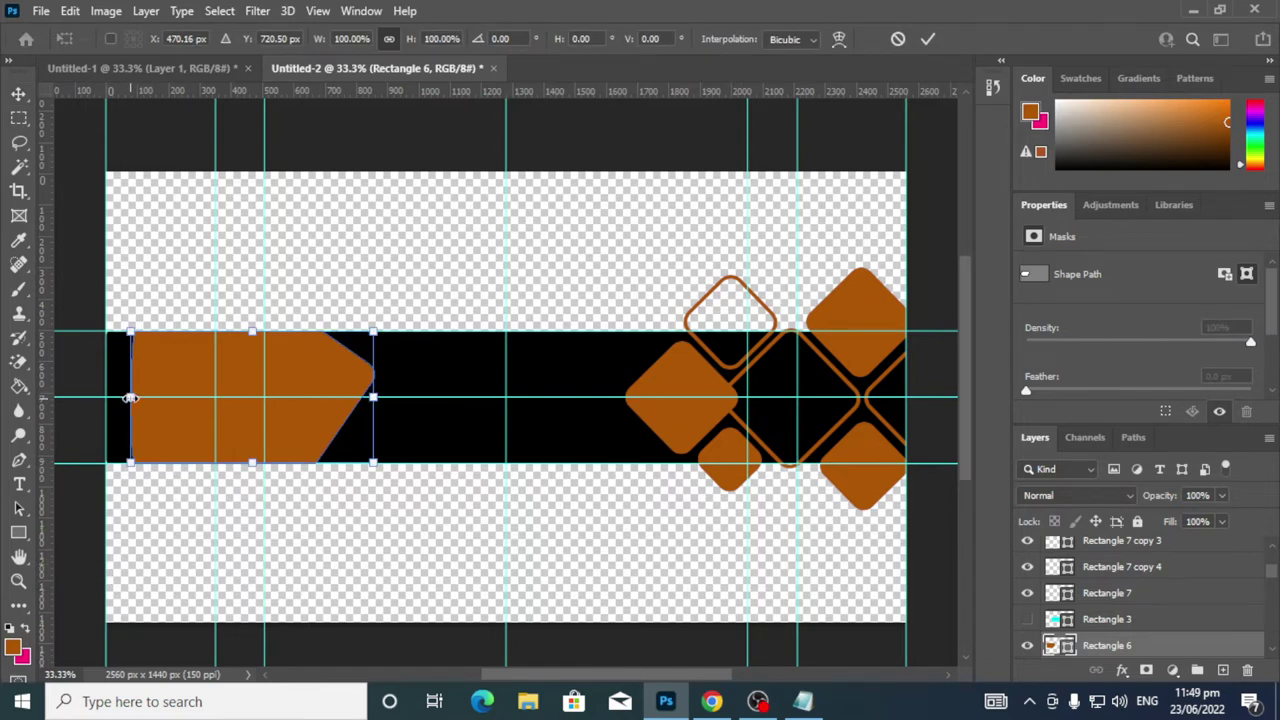
pyautogui.moveTo(130, 398); pyautogui.dragTo(100, 400)
pyautogui.click(927, 39)
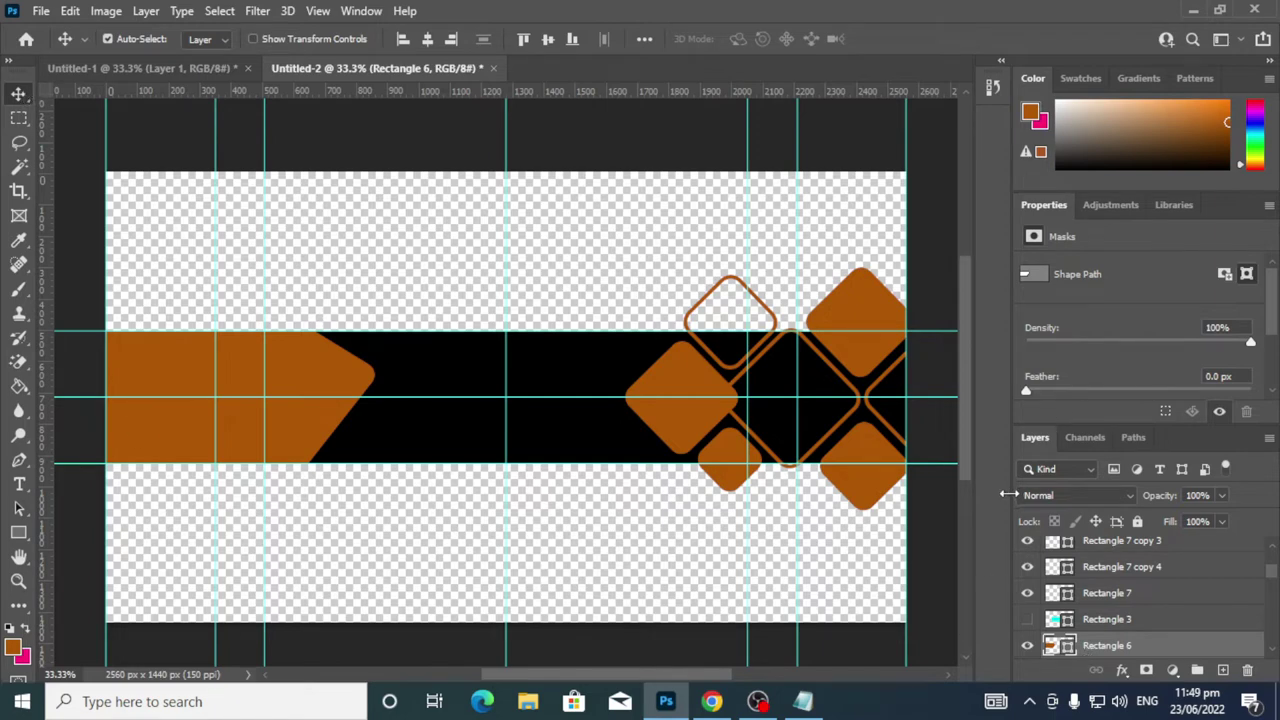
# Add a linear orange-to-red Gradient Overlay to the pointed block at an angle of -90°
pyautogui.rightClick(1128, 648)
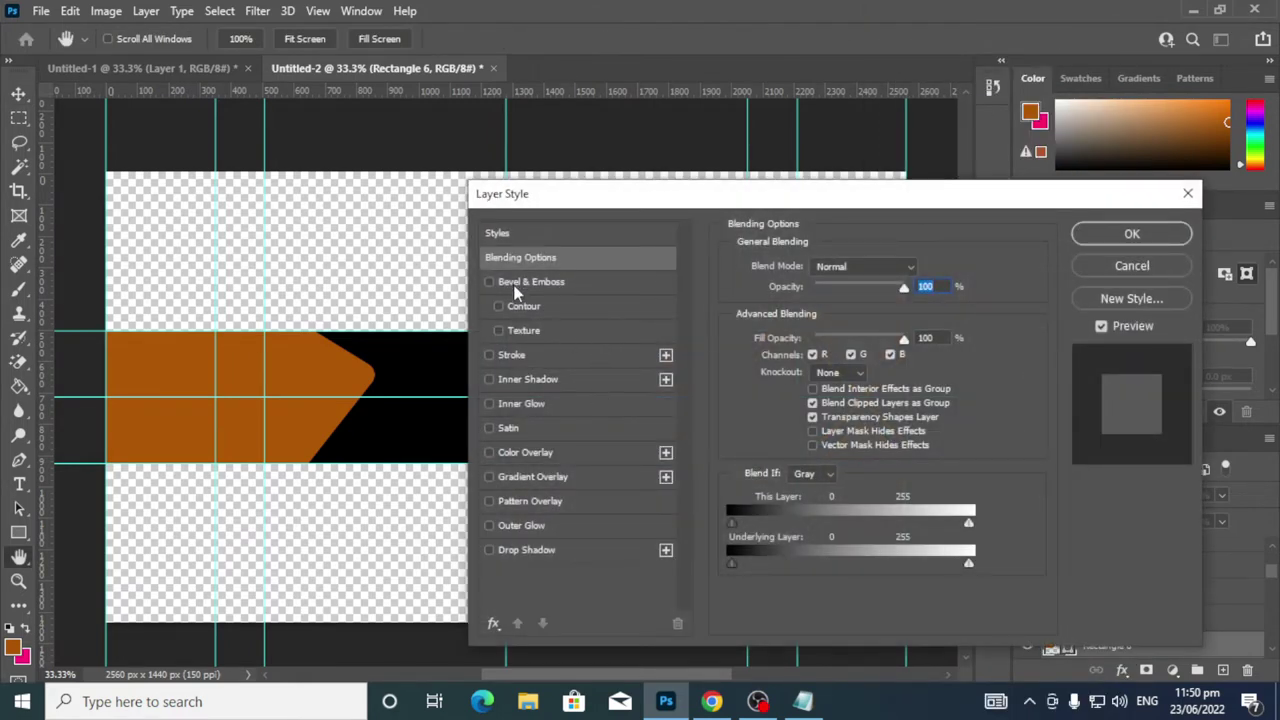
pyautogui.click(538, 478)
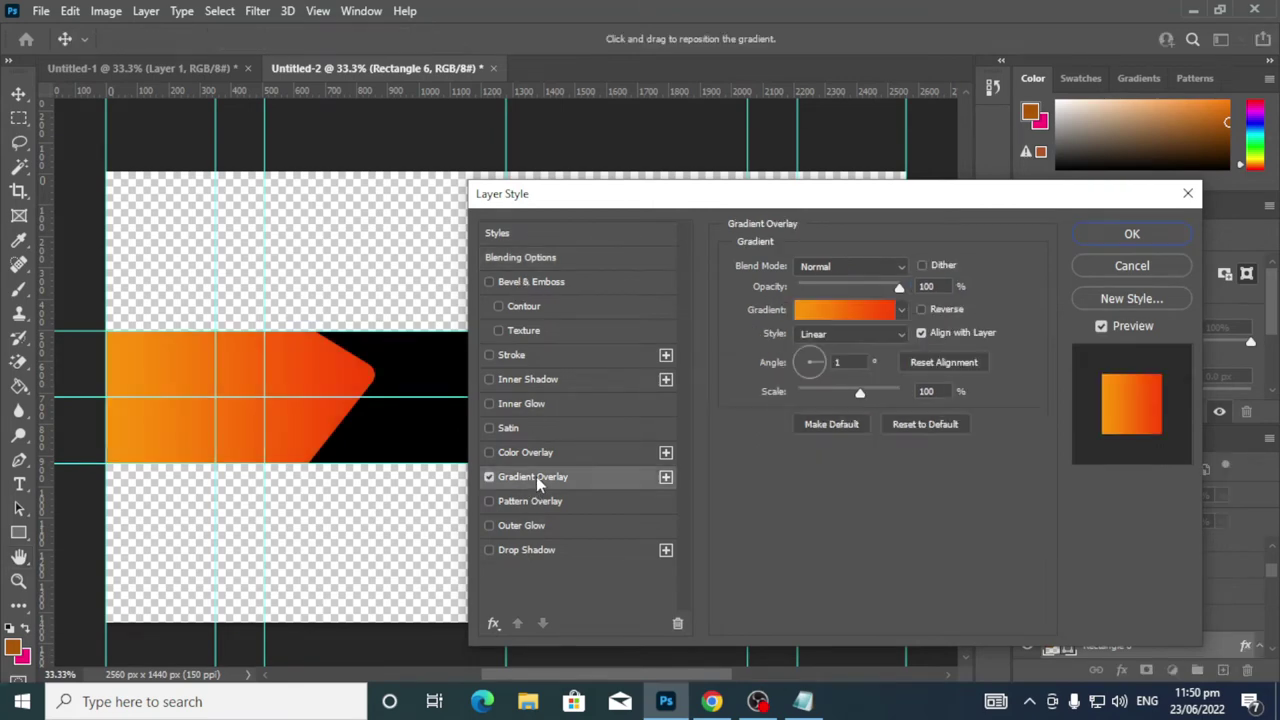
pyautogui.click(850, 366)
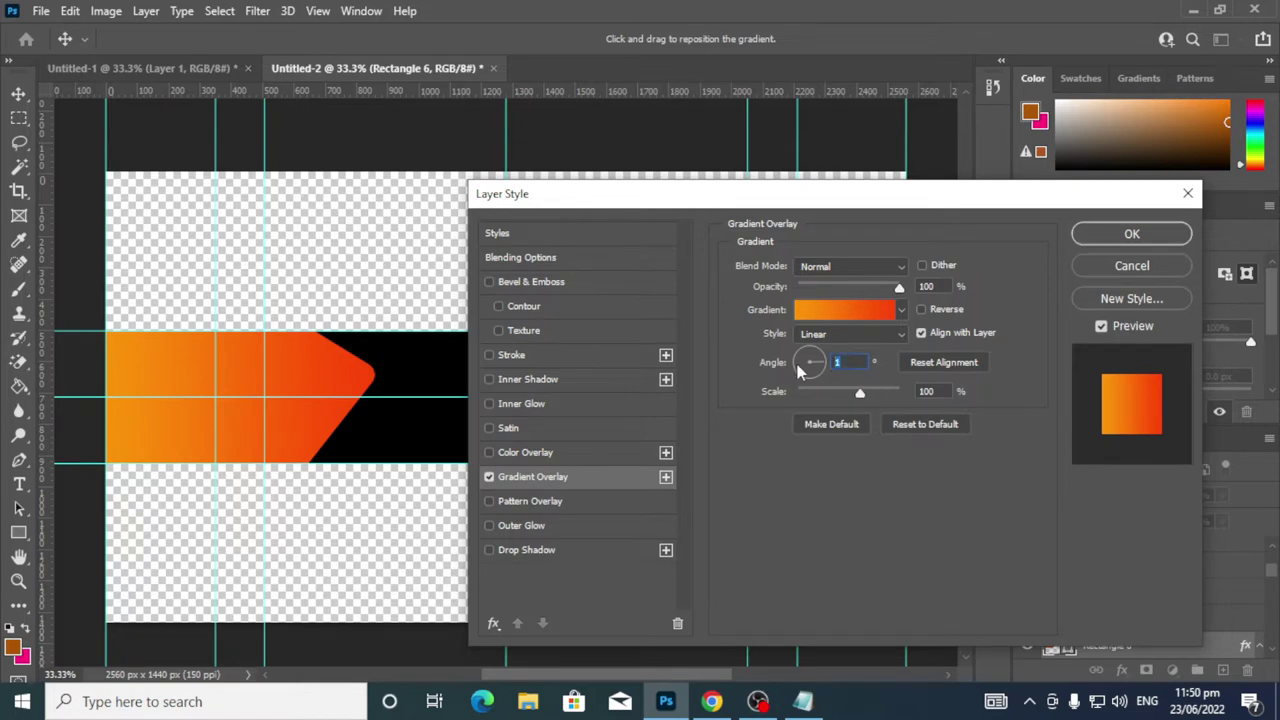
pyautogui.write('-90')
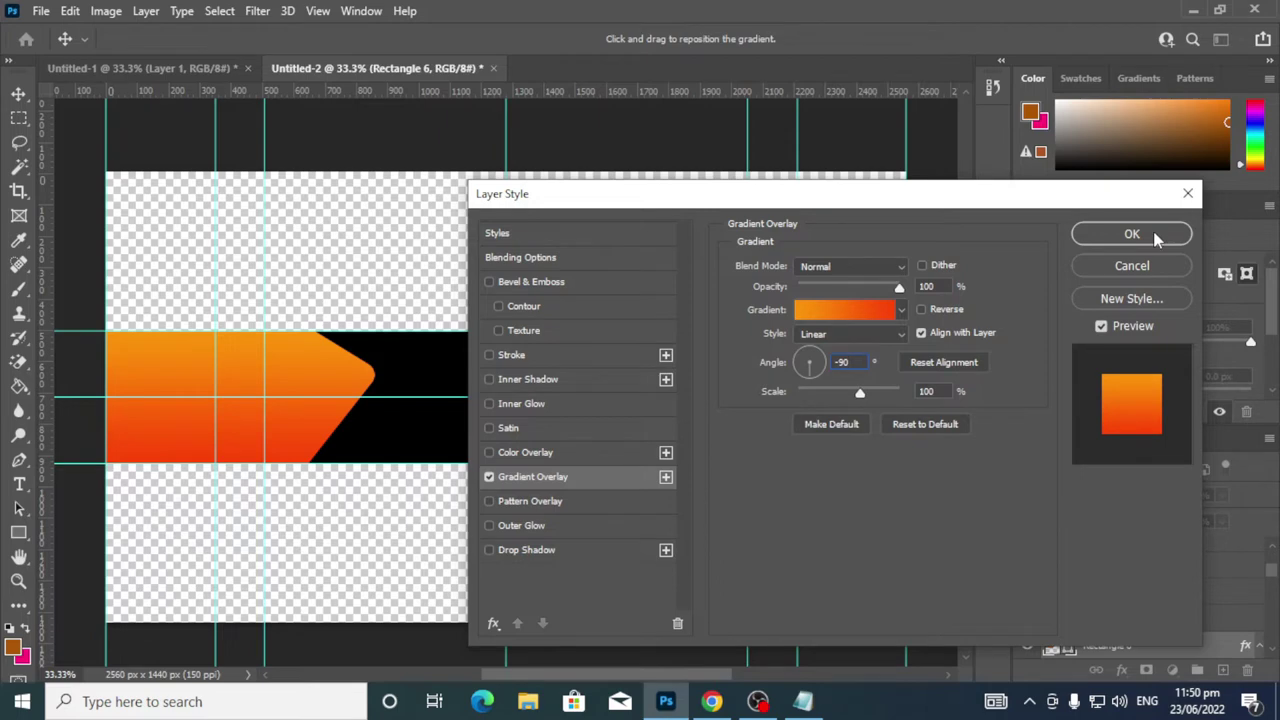
# Add an Inner Shadow to the pointed block with 100% opacity, 0 px distance and 68 px size
pyautogui.click(543, 379)
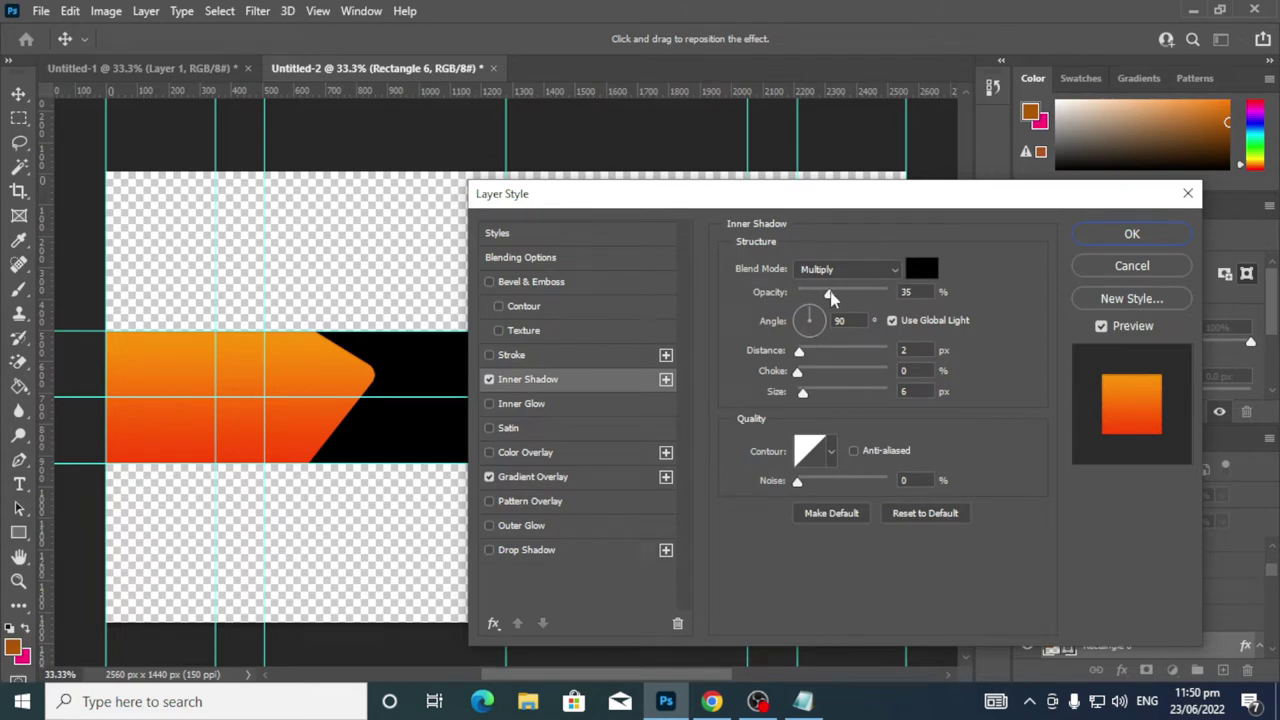
pyautogui.moveTo(830, 294); pyautogui.dragTo(867, 298)
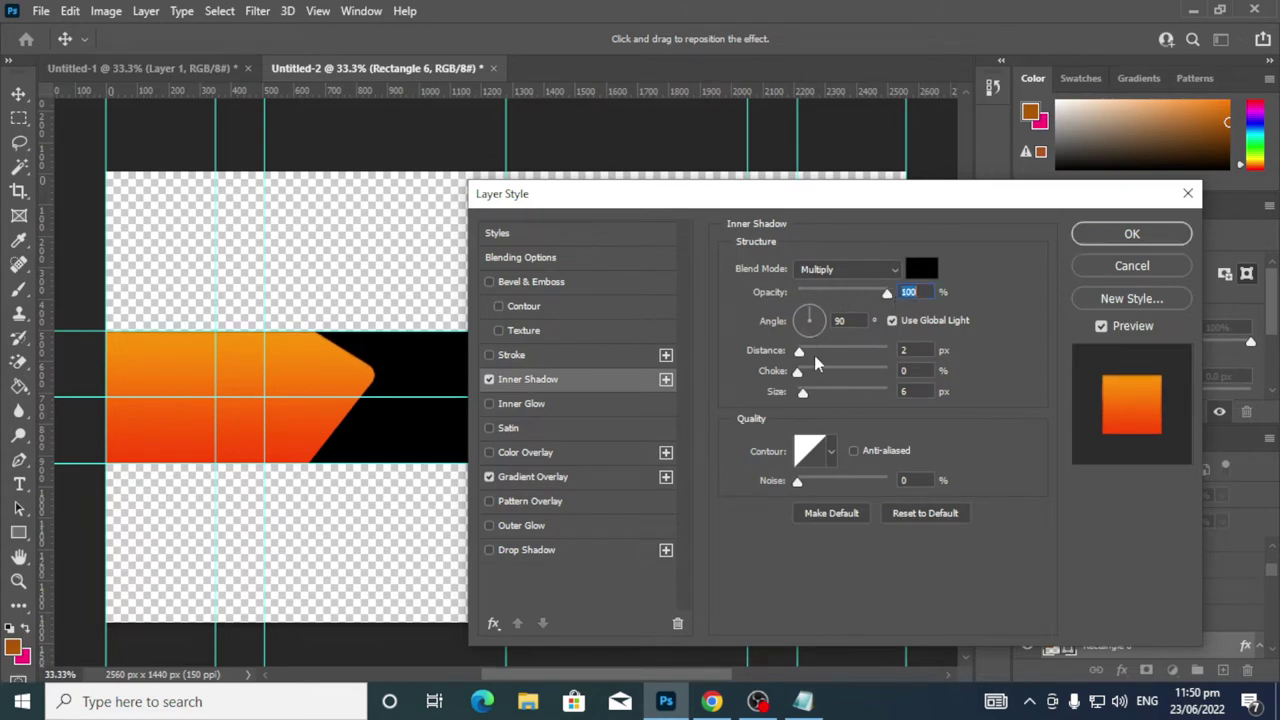
pyautogui.moveTo(799, 352); pyautogui.dragTo(828, 397)
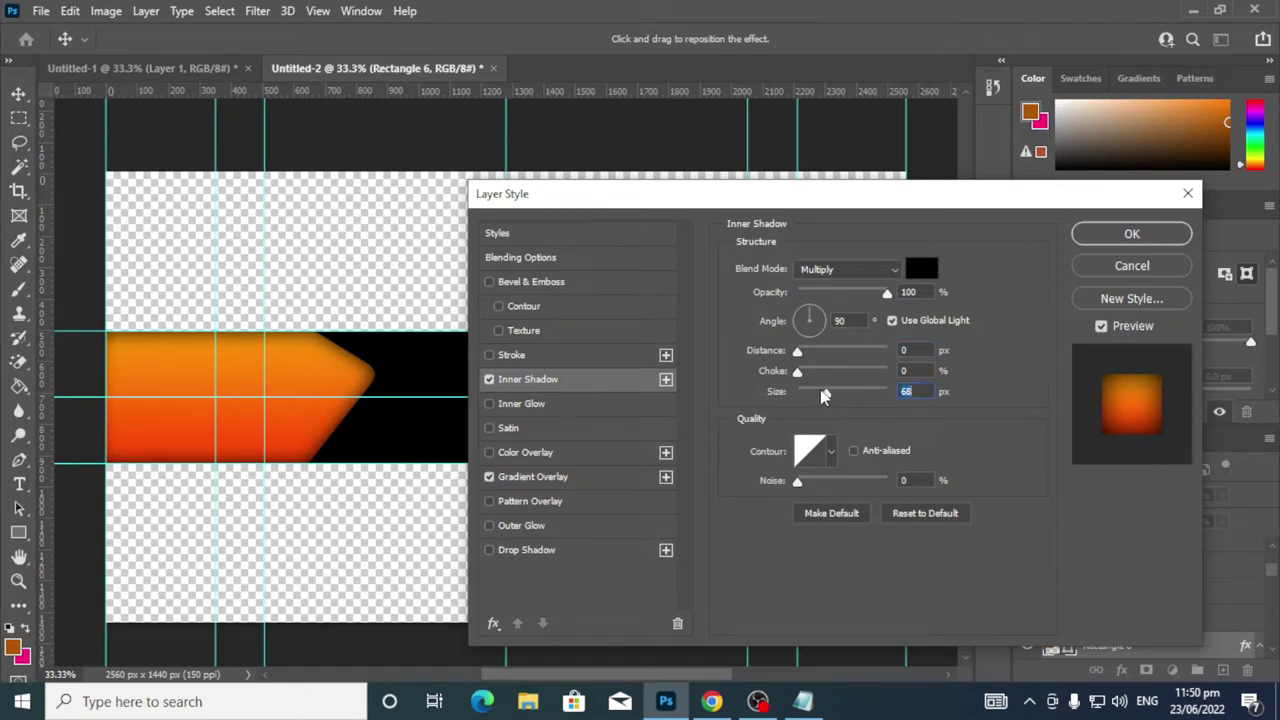
# Try two other contours for the inner shadow, then restore the linear contour
pyautogui.click(836, 454)
pyautogui.click(716, 526)
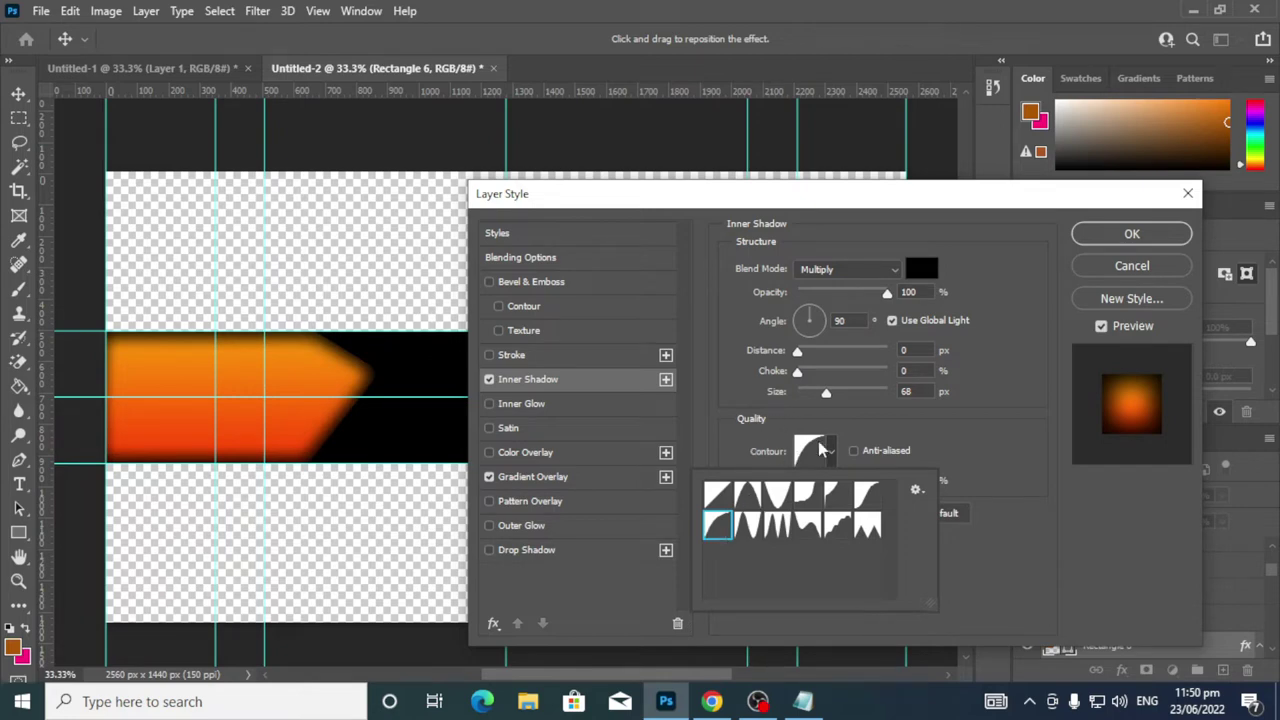
pyautogui.click(742, 497)
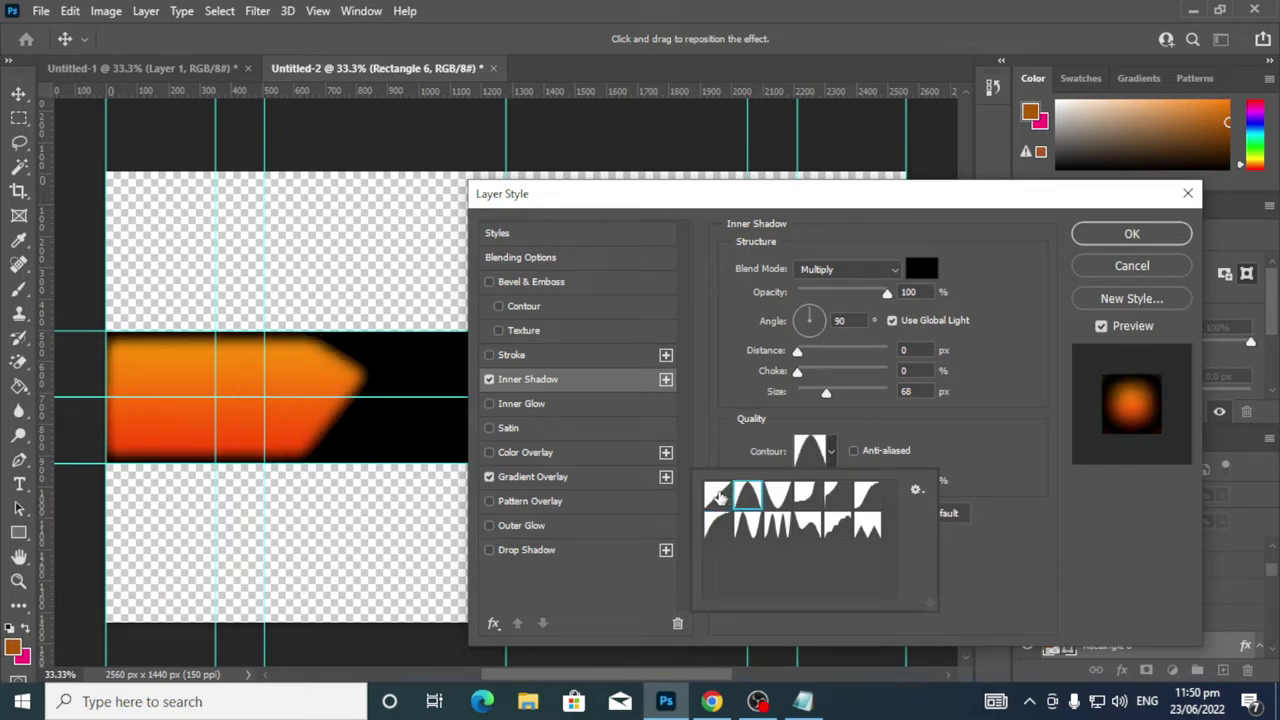
pyautogui.click(716, 496)
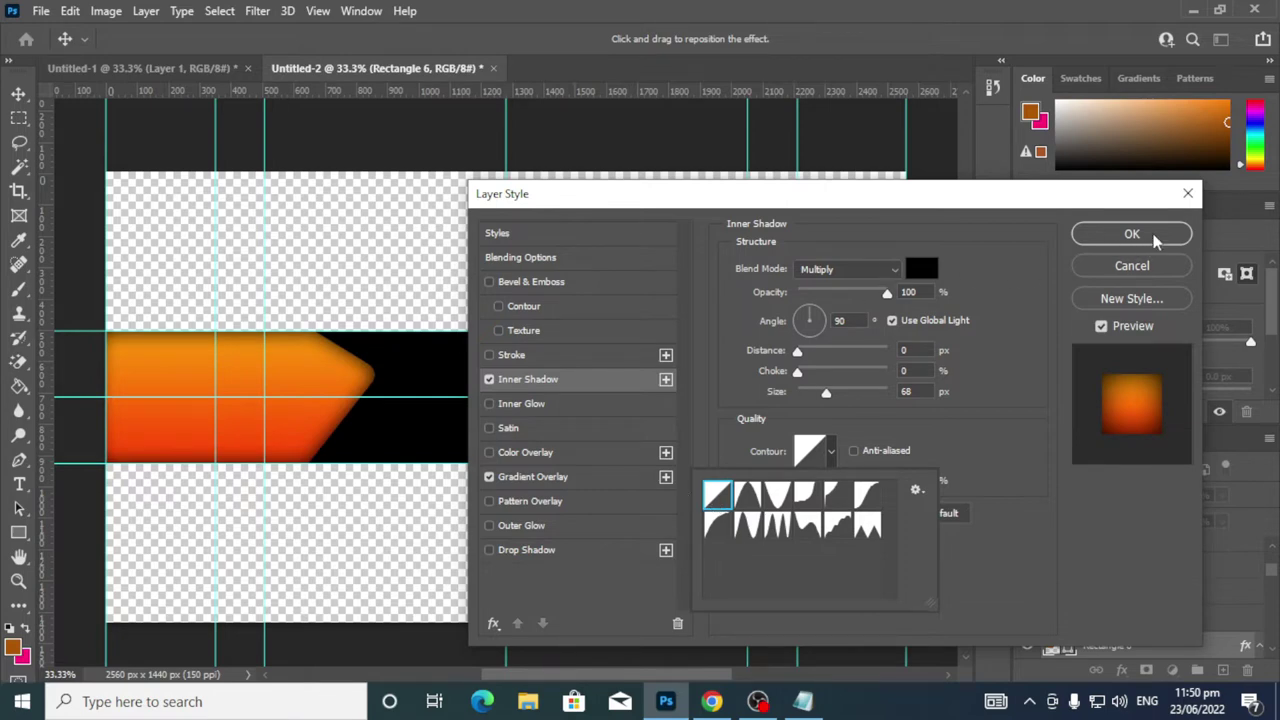
# Change the start color stop of the pointed block's overlay gradient to the yellow-orange fca702
pyautogui.click(500, 479)
pyautogui.click(530, 477)
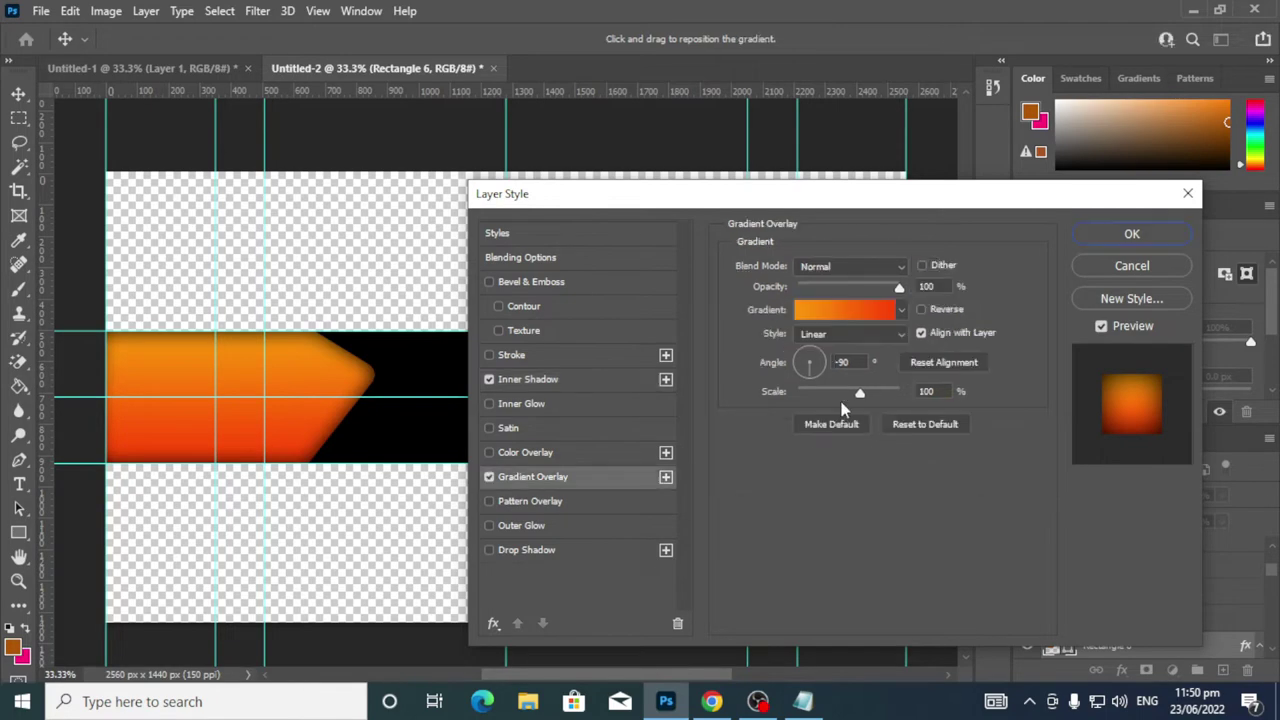
pyautogui.click(846, 312)
pyautogui.click(441, 394)
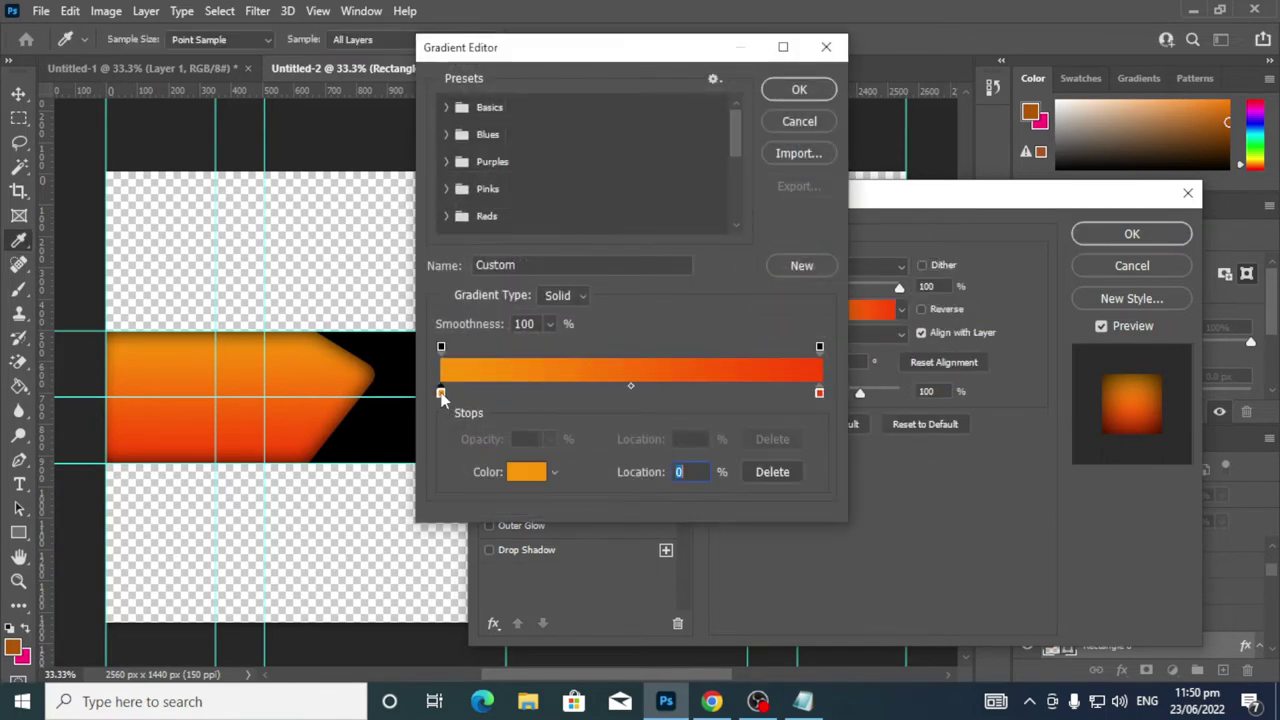
pyautogui.doubleClick(441, 394)
pyautogui.moveTo(667, 342); pyautogui.dragTo(662, 344)
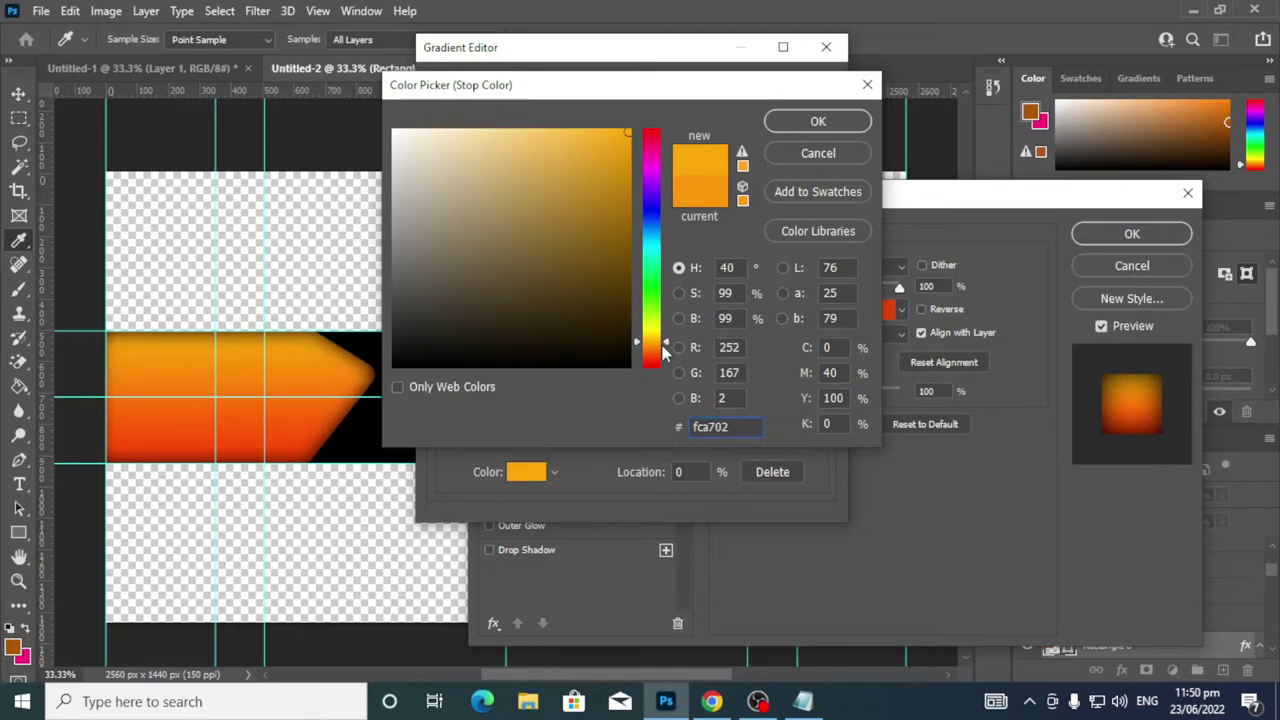
pyautogui.click(815, 121)
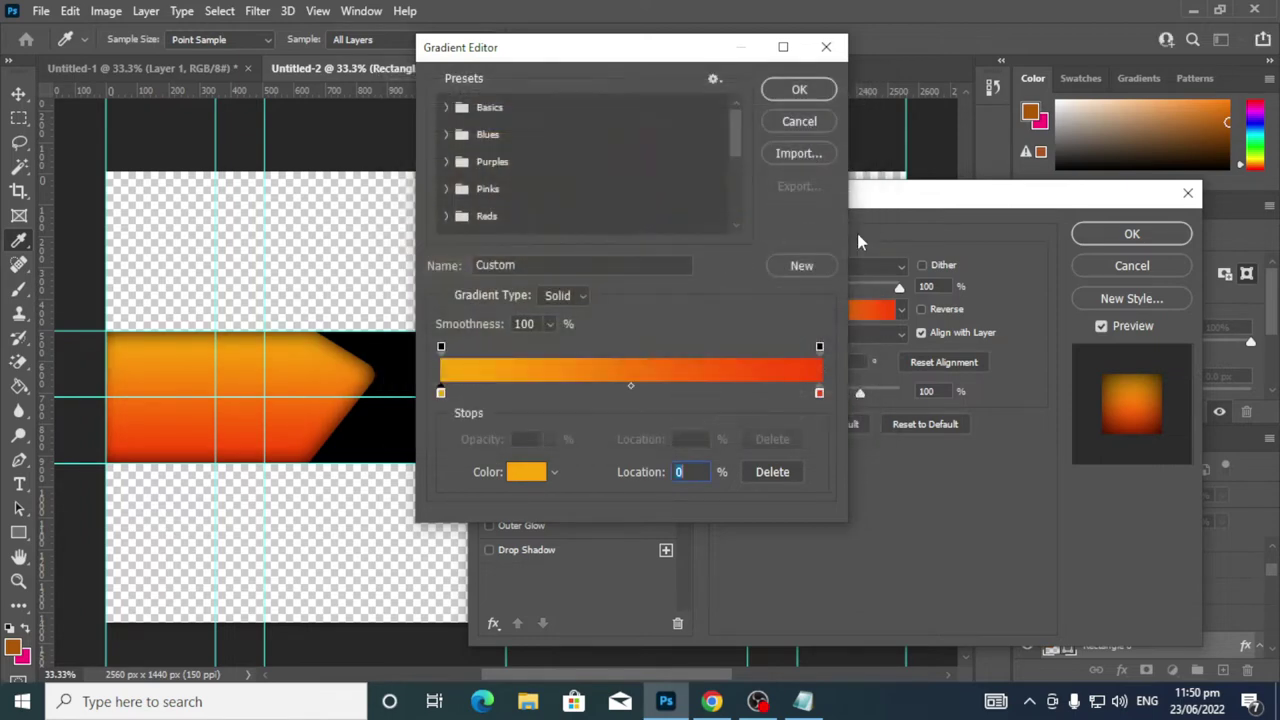
# Apply the edited gradient and the layer style to the pointed block
pyautogui.click(823, 96)
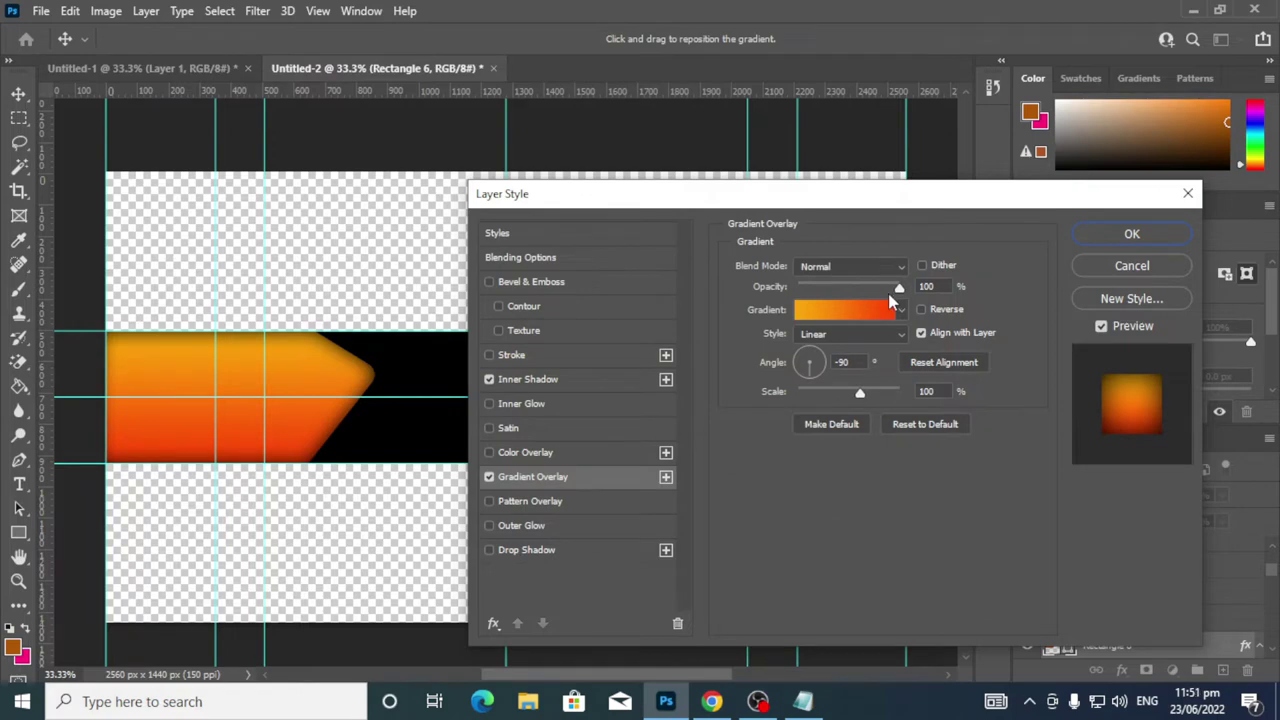
pyautogui.click(1160, 233)
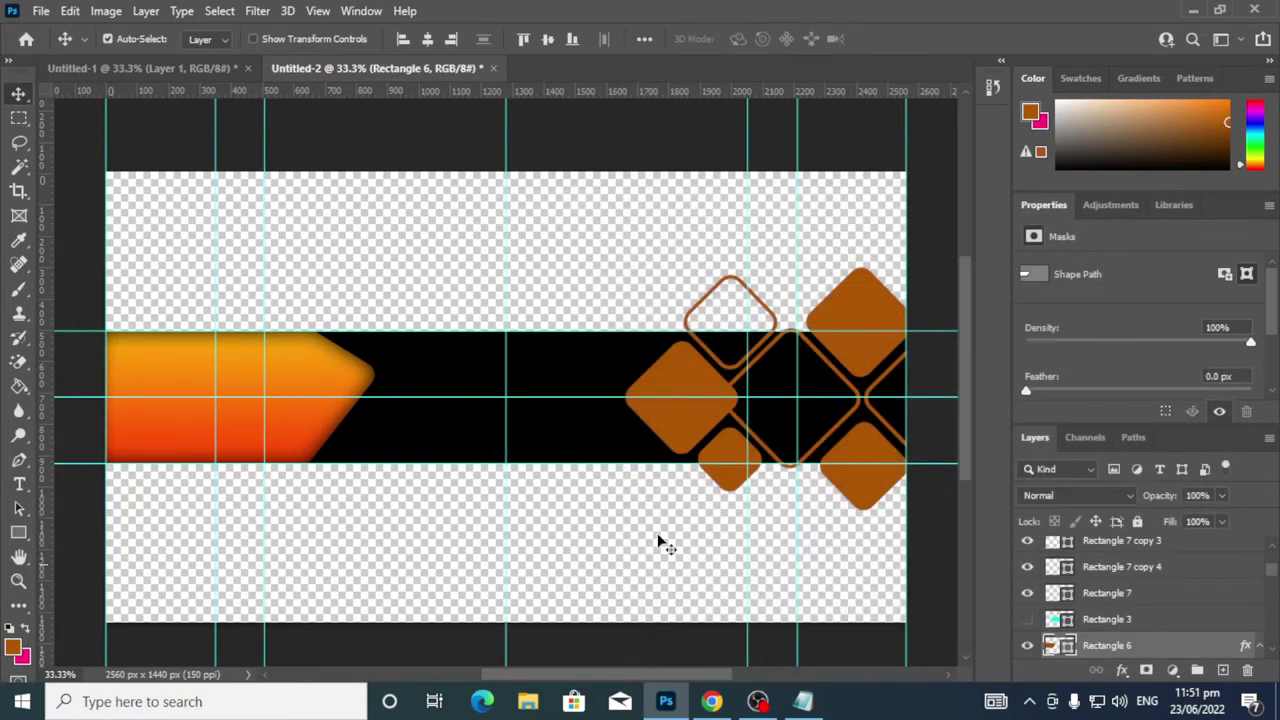
# Add a linear yellow-orange to red Gradient Overlay to the large filled diamond inside the black band
pyautogui.click(679, 429)
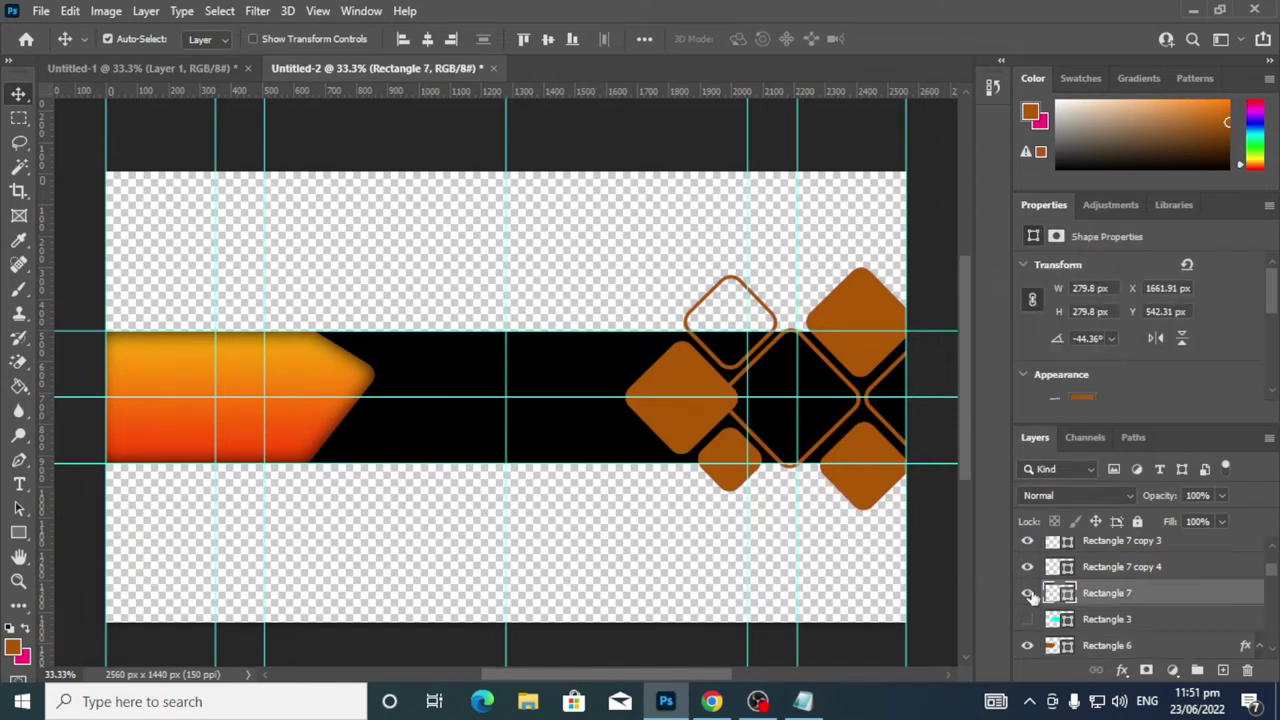
pyautogui.rightClick(1088, 598)
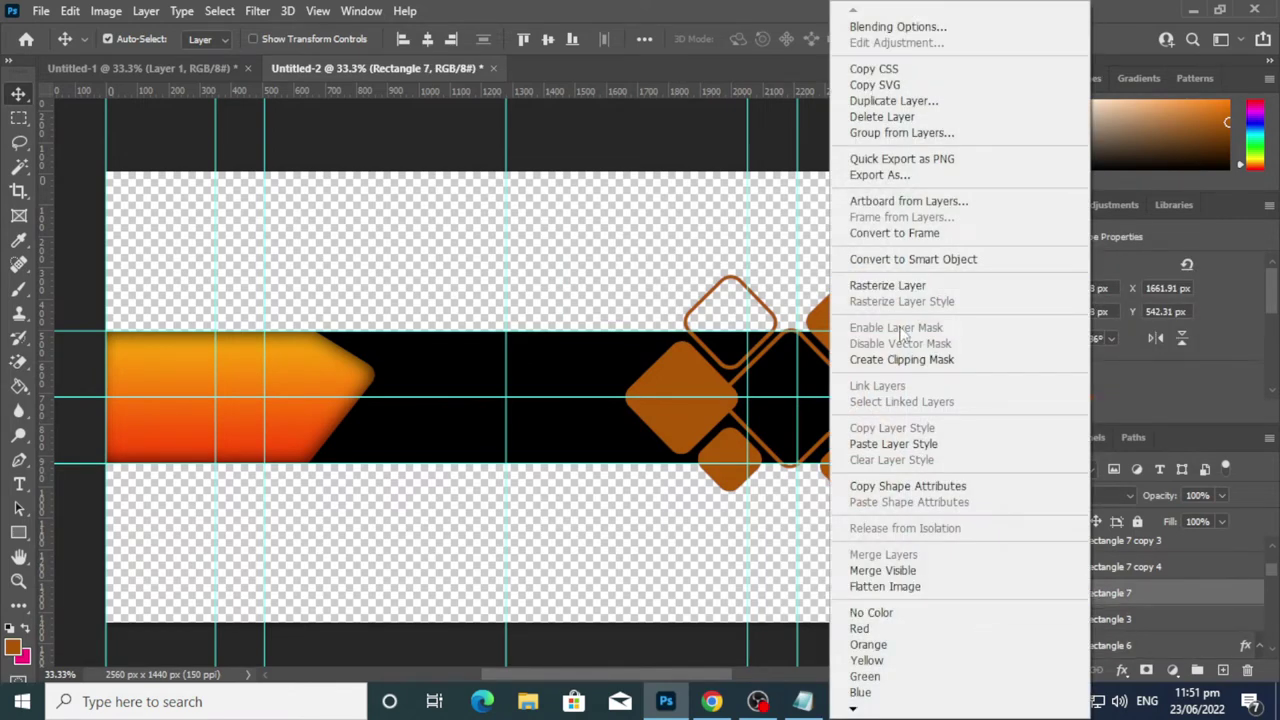
pyautogui.click(923, 28)
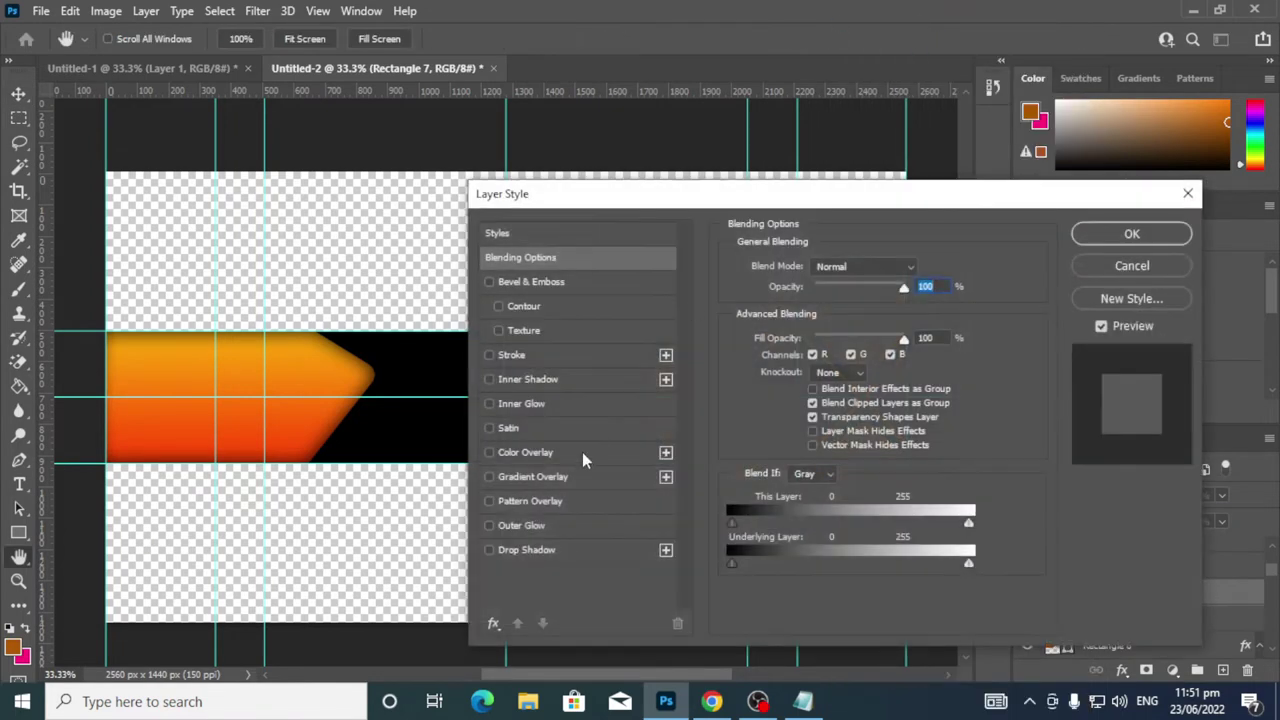
pyautogui.click(553, 476)
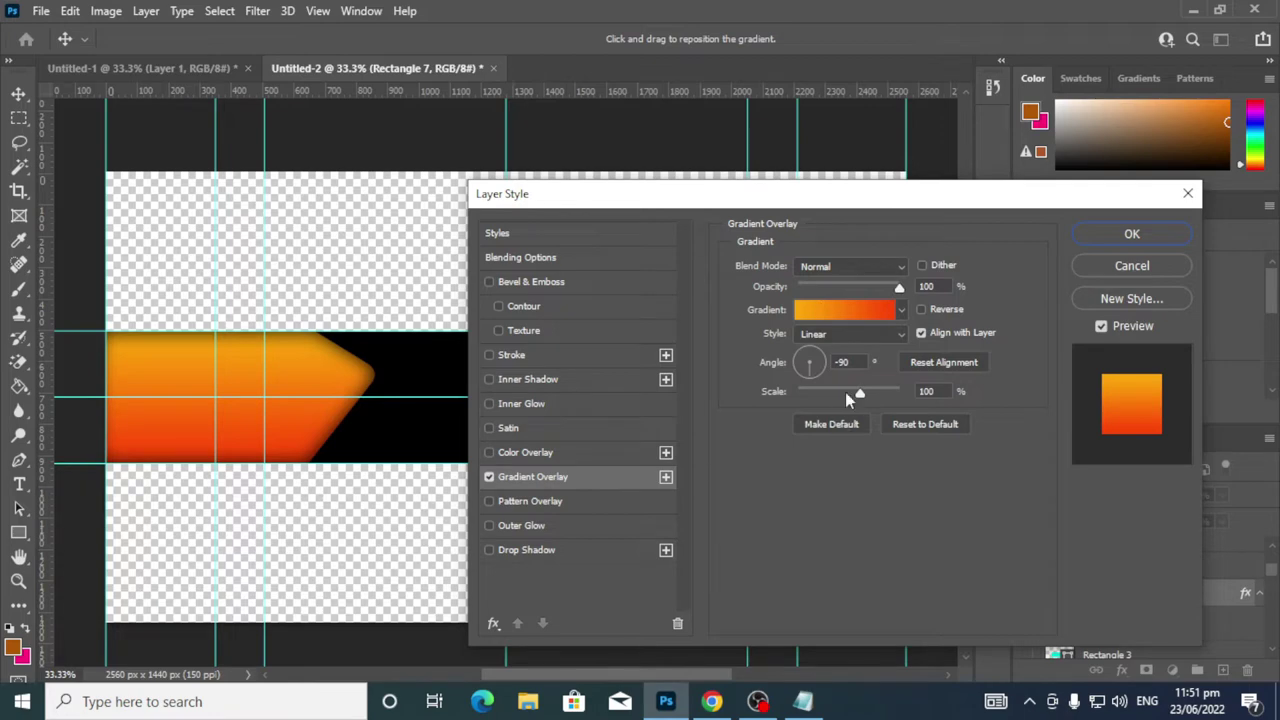
# Check the color codes of the start and end stops in the diamond's overlay gradient
pyautogui.click(836, 309)
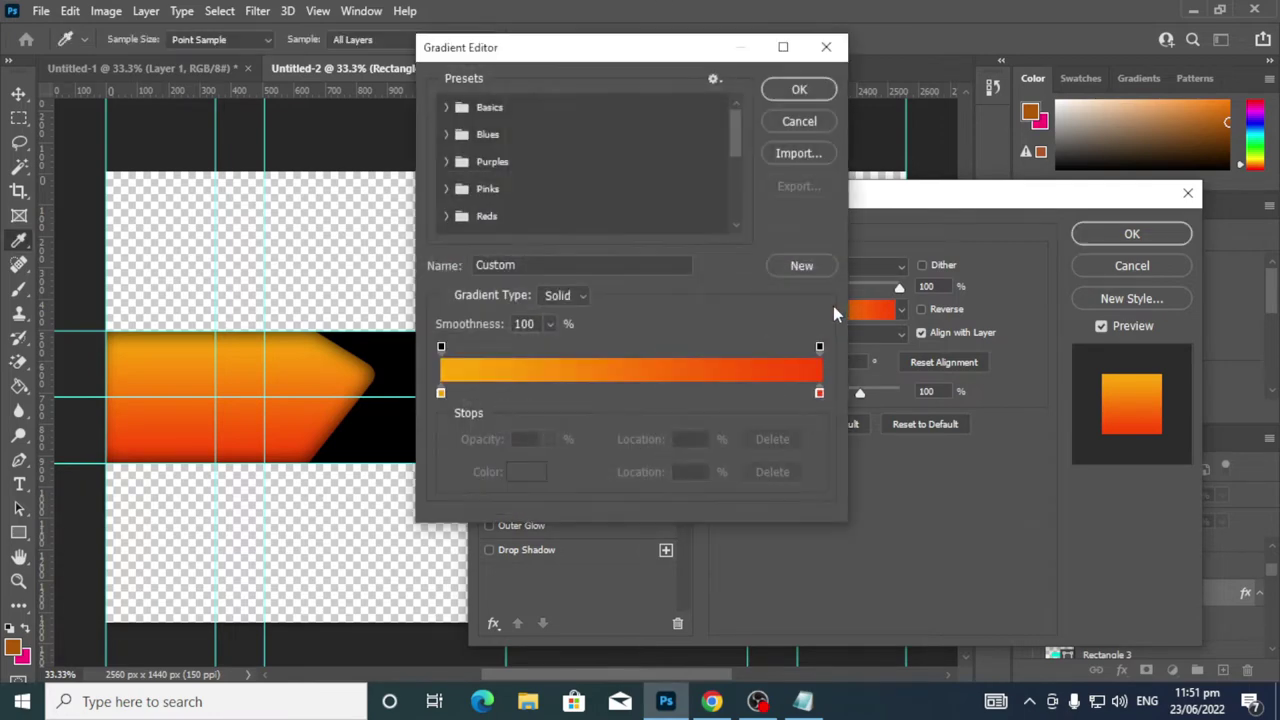
pyautogui.doubleClick(441, 393)
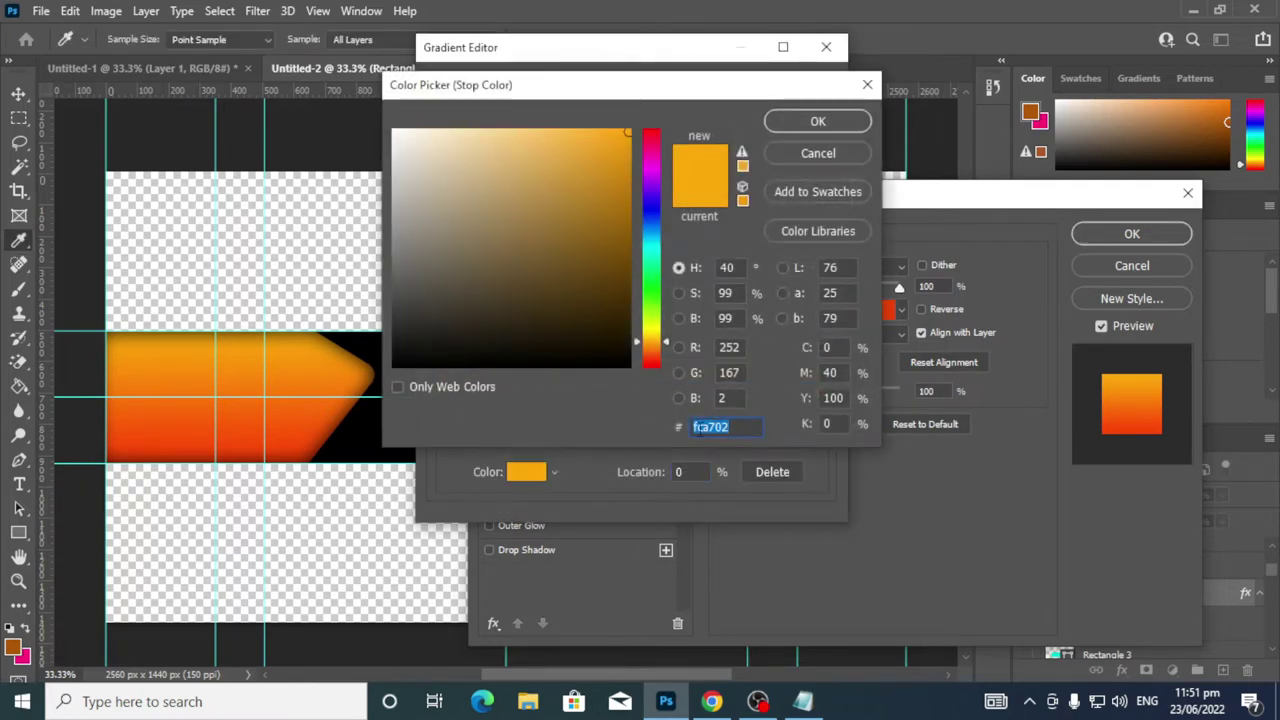
pyautogui.click(818, 121)
pyautogui.click(820, 393)
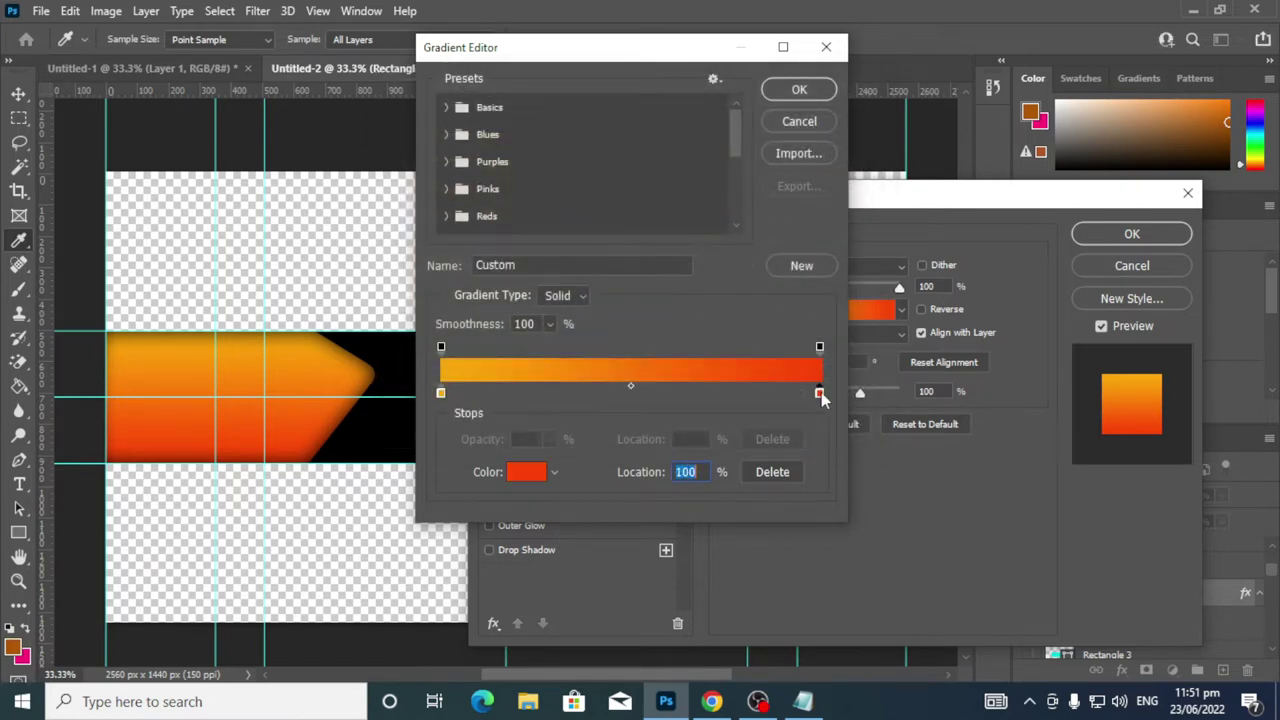
pyautogui.click(820, 393)
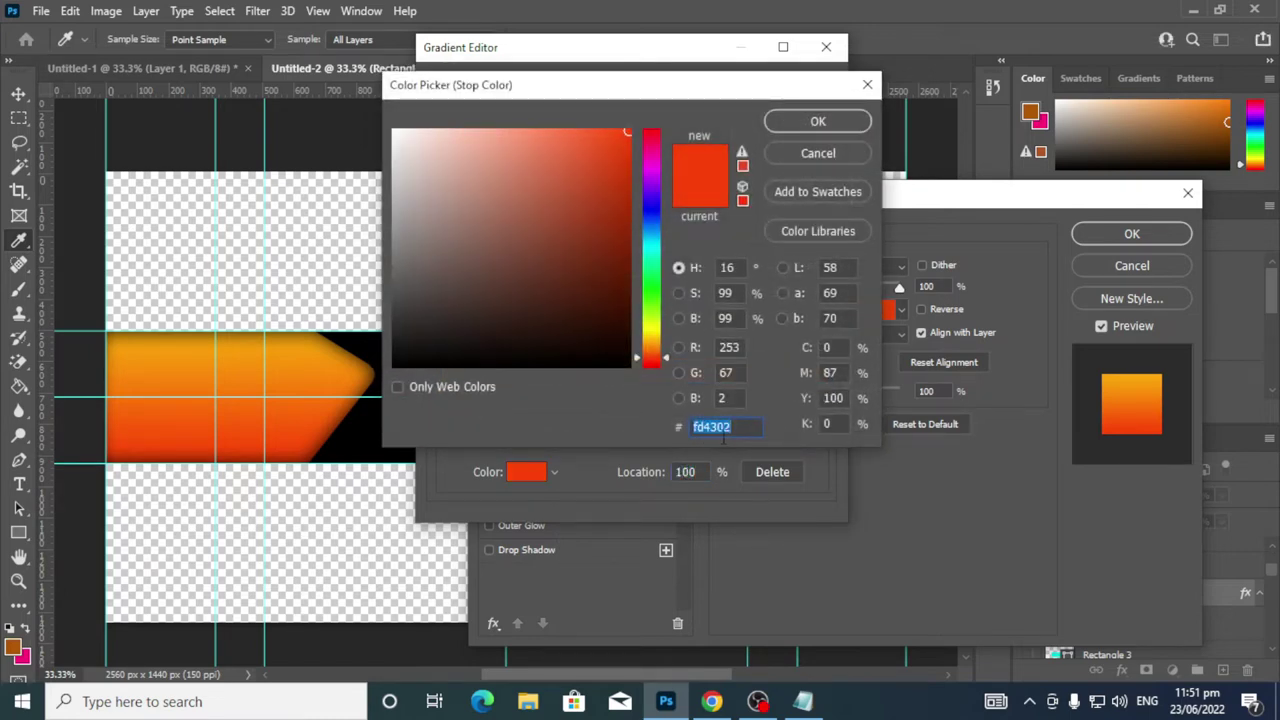
pyautogui.click(820, 122)
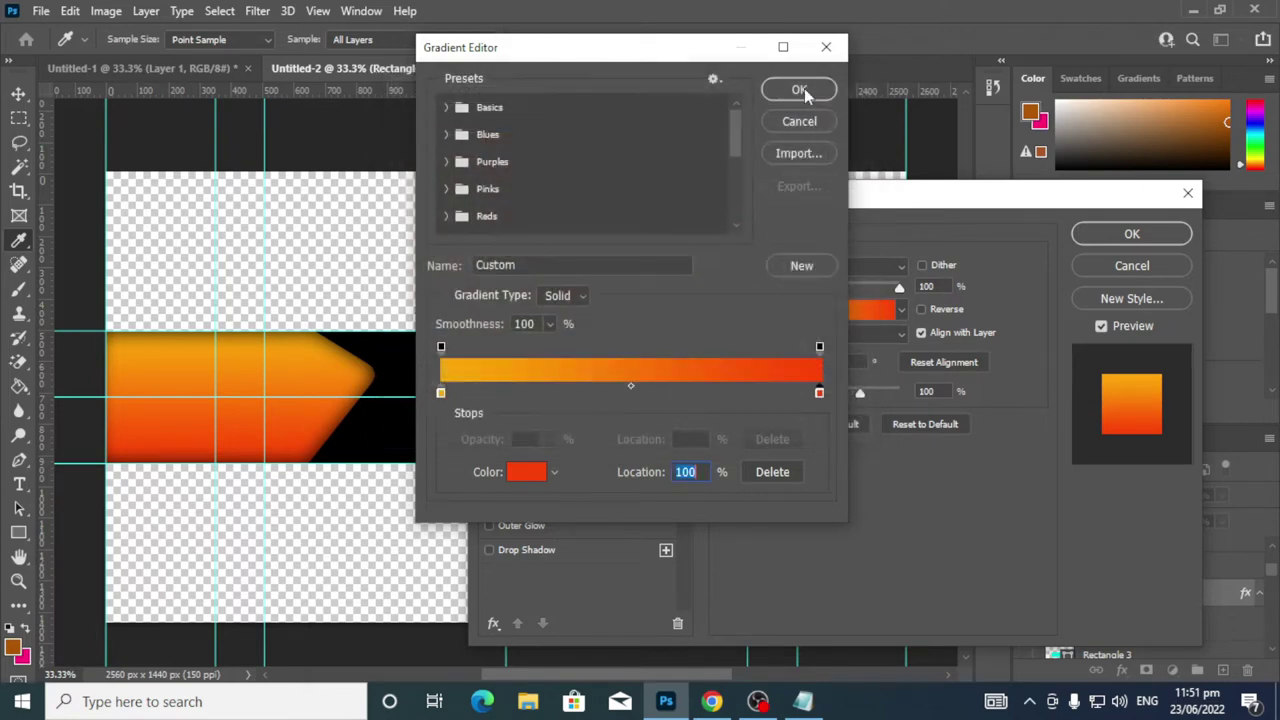
pyautogui.click(805, 91)
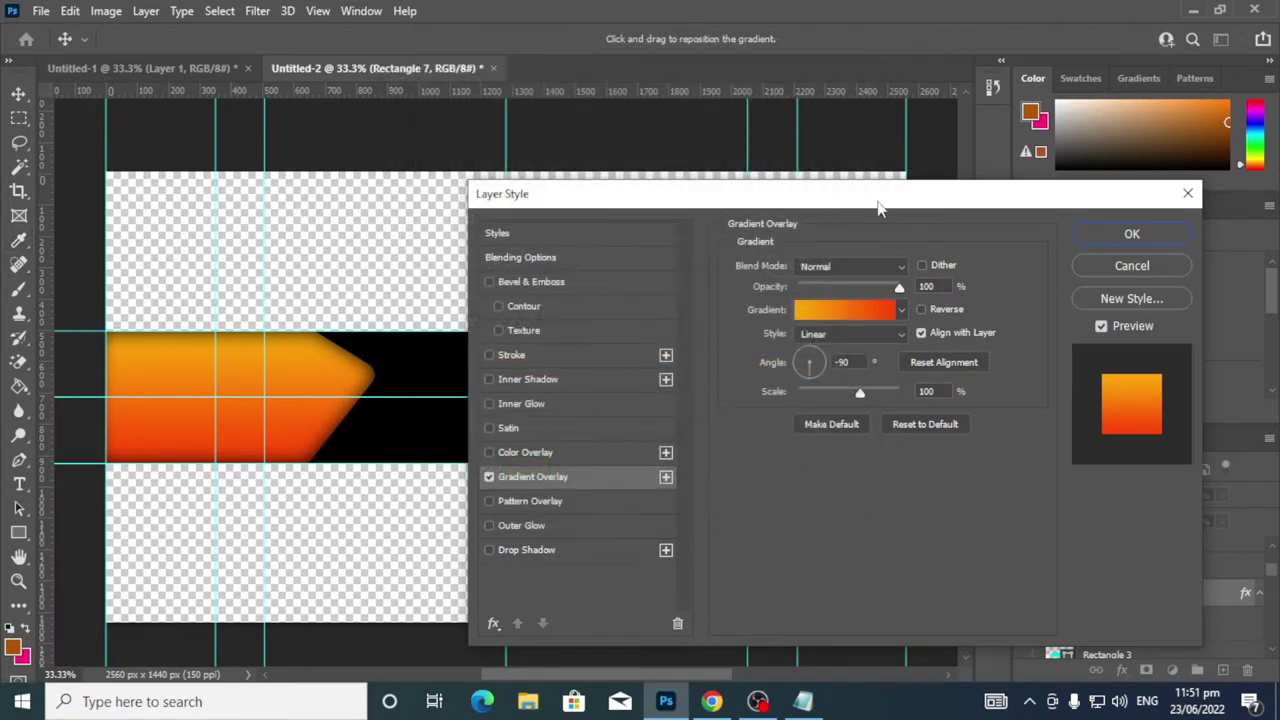
# Set the diamond's gradient angle to 8° and add an Inner Shadow with 100% opacity, 0 px distance and 68 px size
pyautogui.moveTo(877, 200); pyautogui.dragTo(1188, 183)
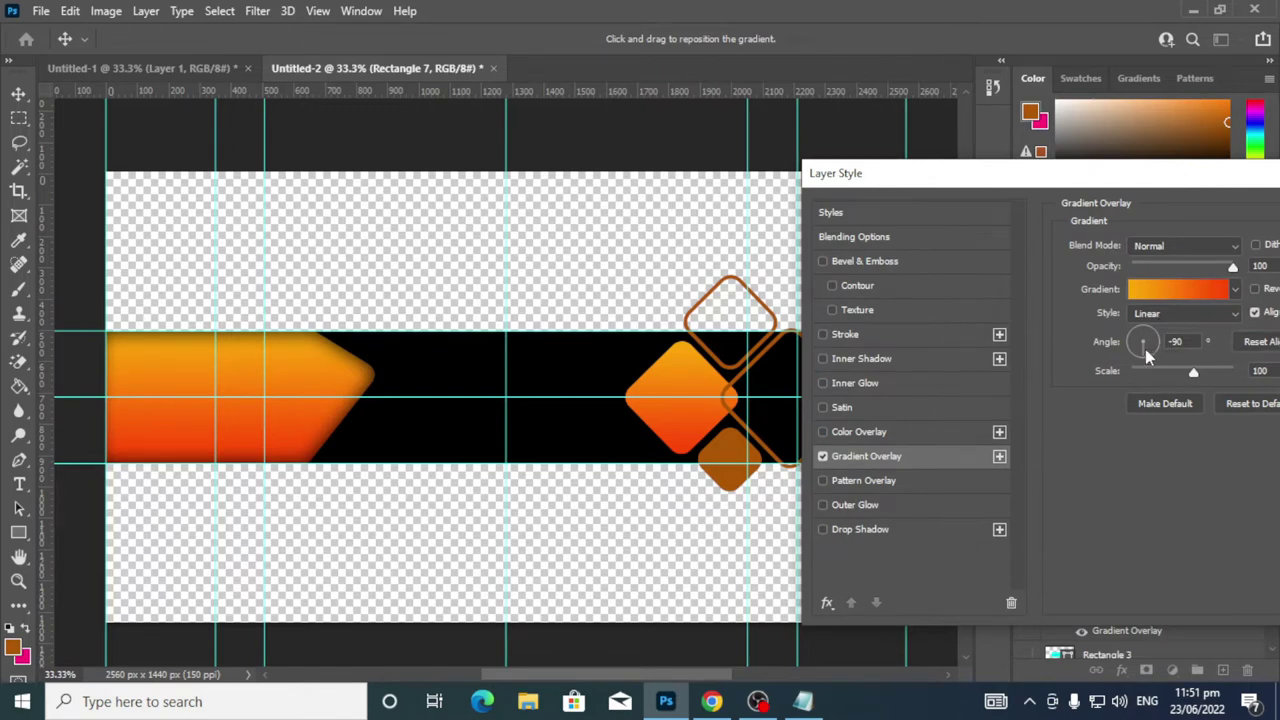
pyautogui.moveTo(1145, 358)
pyautogui.mouseDown()
pyautogui.moveTo(1138, 340)
pyautogui.moveTo(1160, 345)
pyautogui.mouseUp()
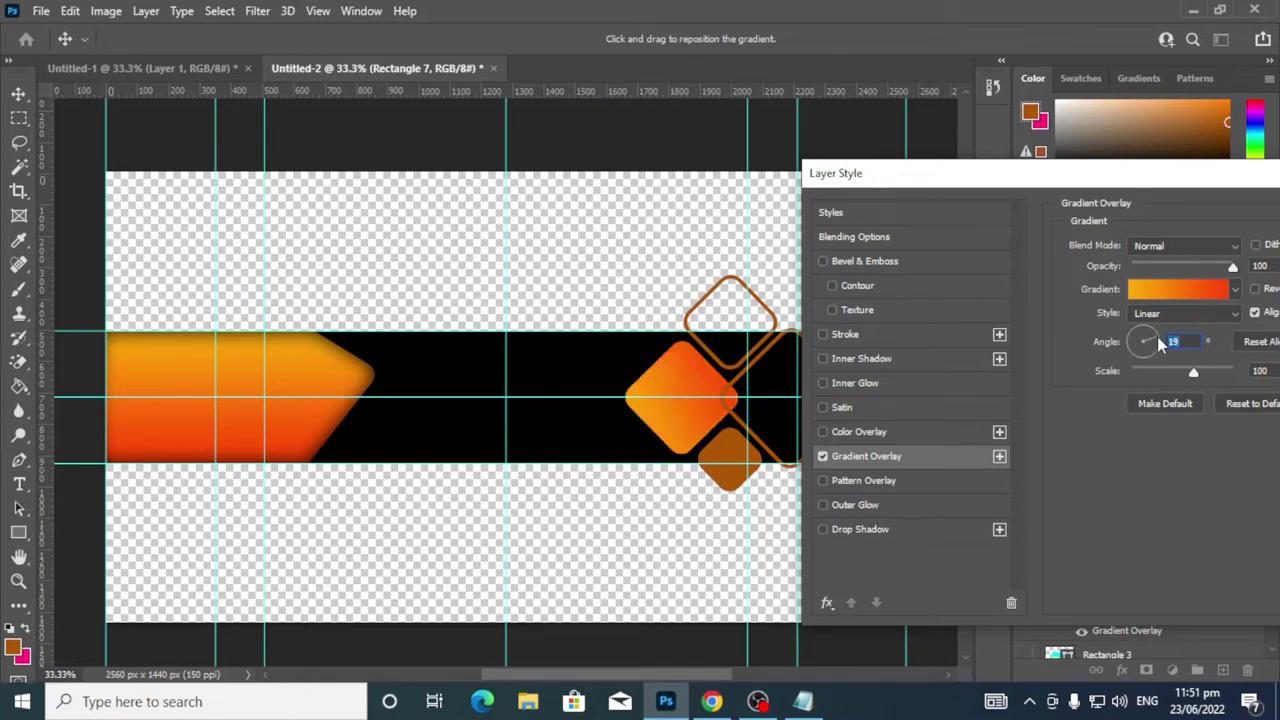
pyautogui.write('3')
pyautogui.moveTo(1177, 181); pyautogui.dragTo(1163, 178)
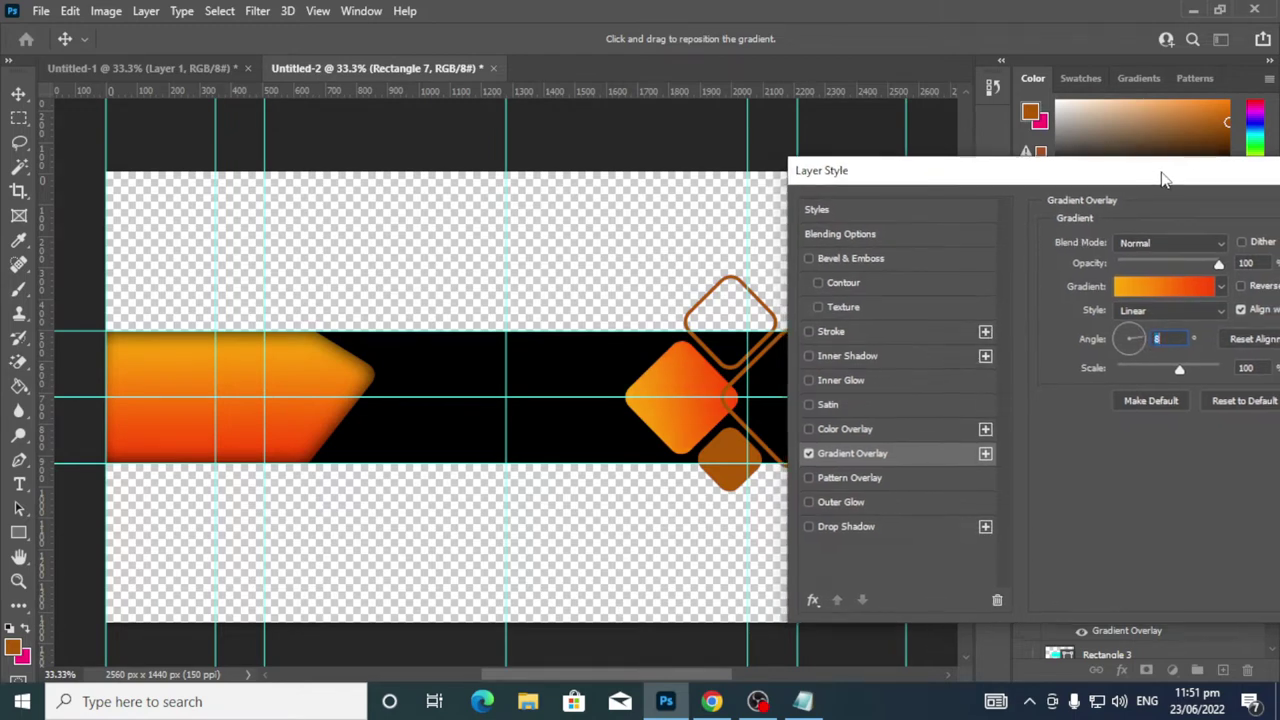
pyautogui.click(855, 358)
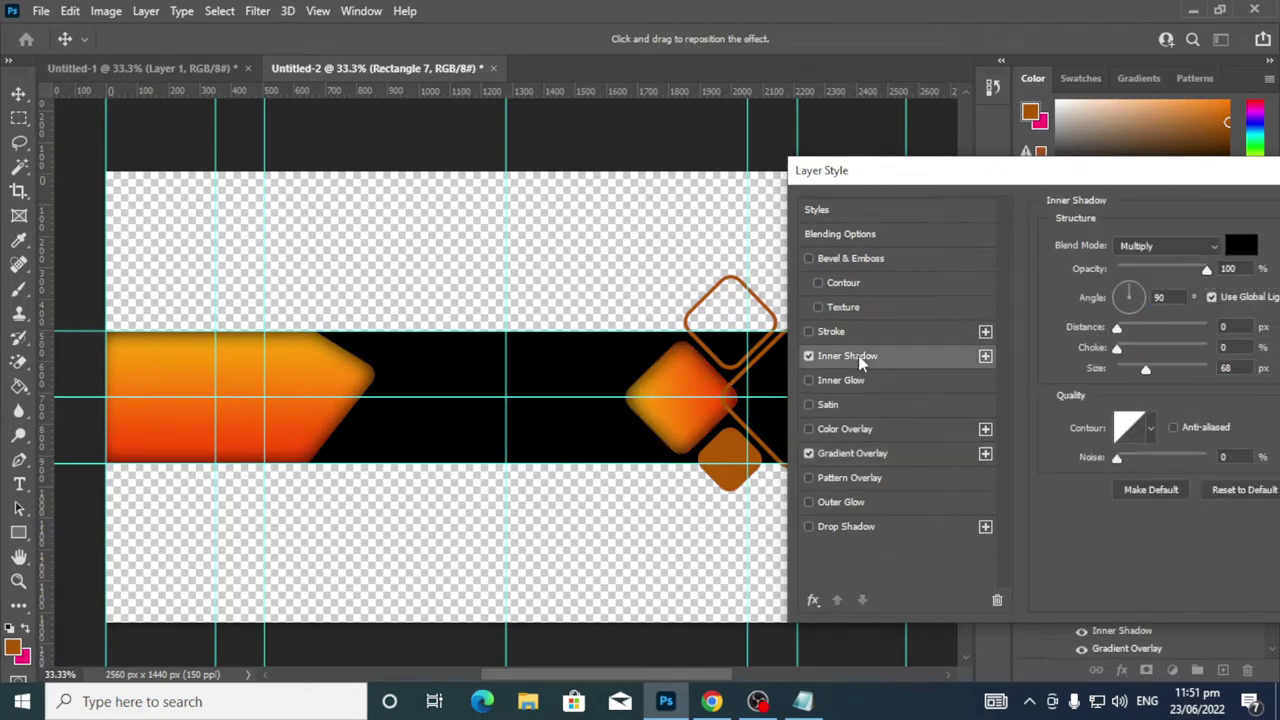
pyautogui.moveTo(1203, 180); pyautogui.dragTo(1174, 181)
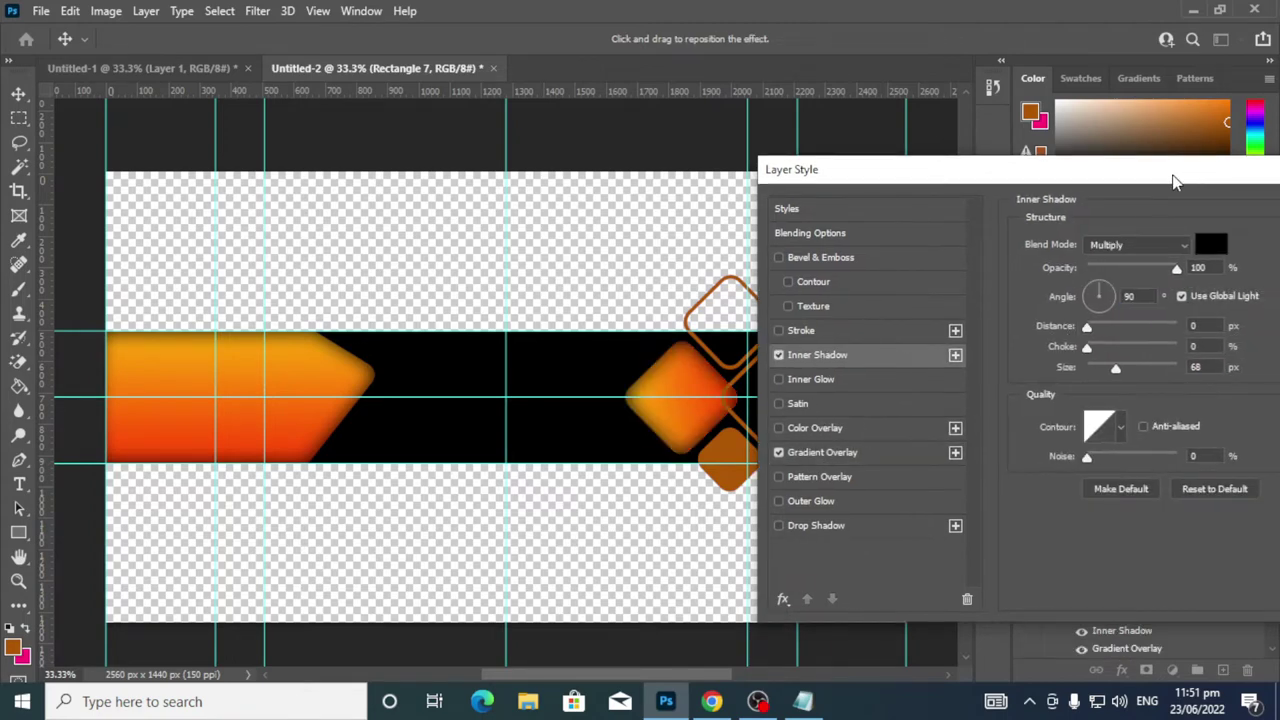
# Add a 13 px outside Stroke to the diamond with the Hard Light blend mode
pyautogui.click(851, 331)
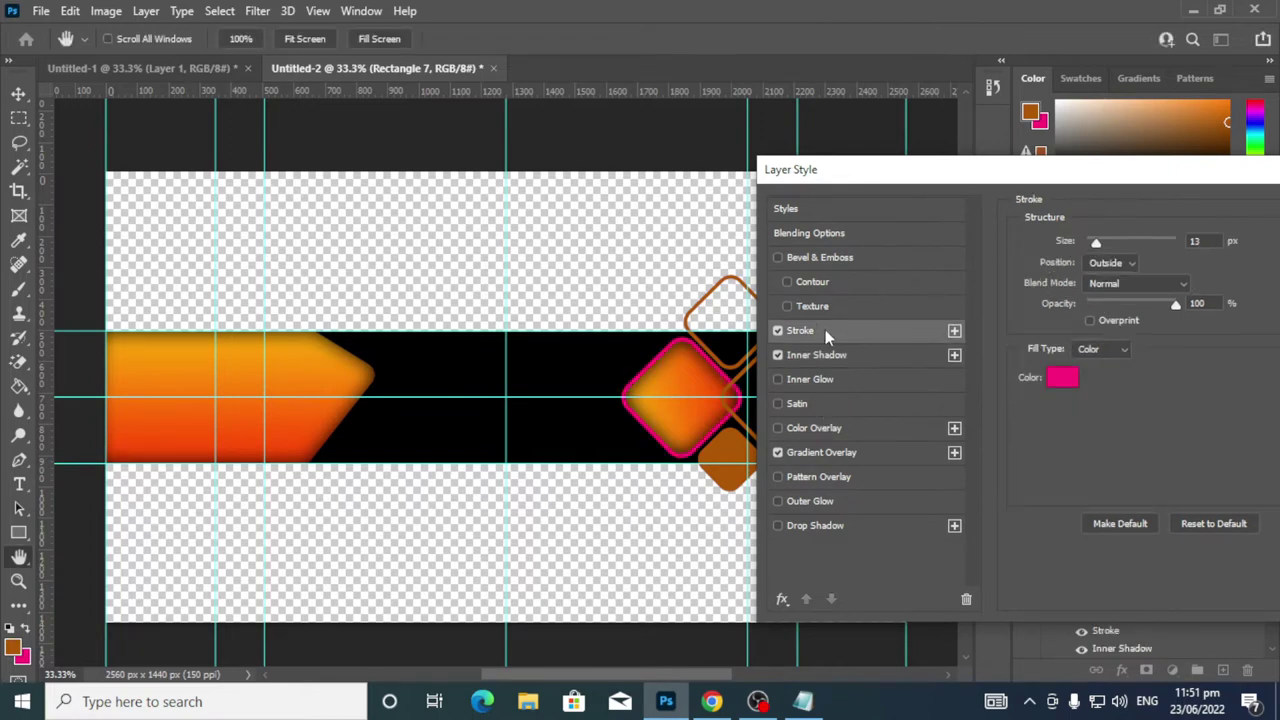
pyautogui.click(1135, 284)
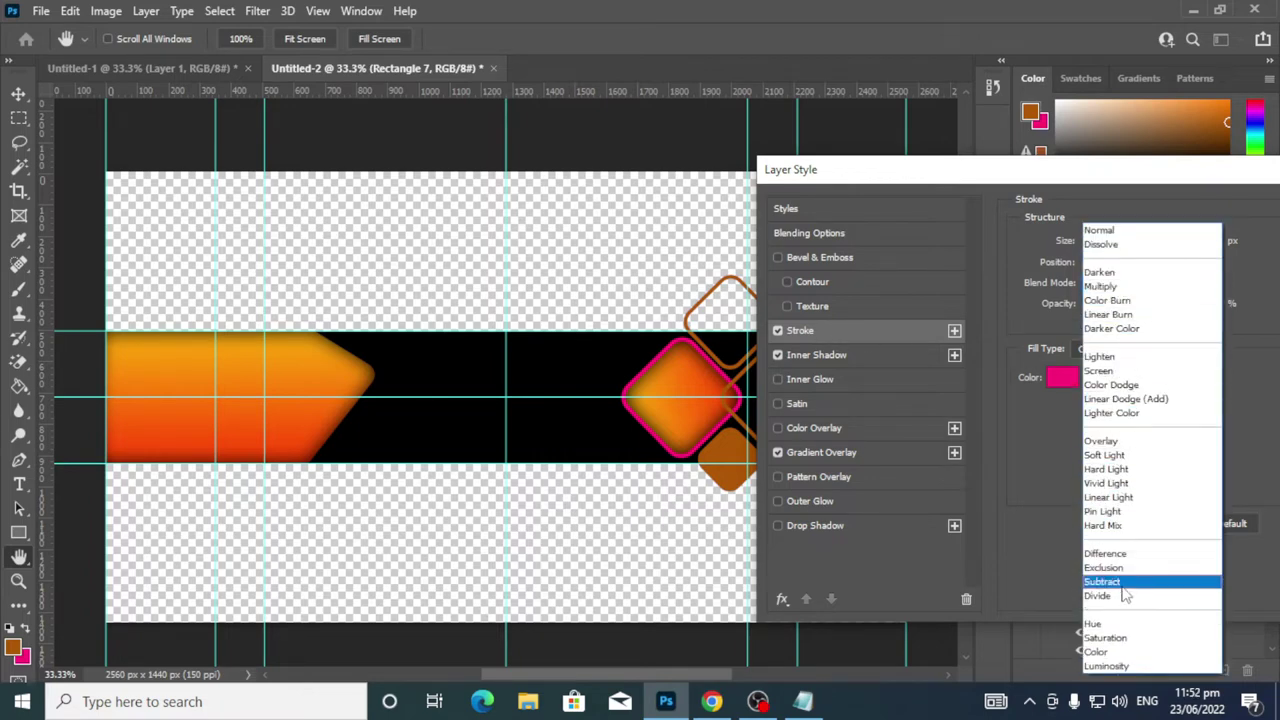
pyautogui.click(1135, 468)
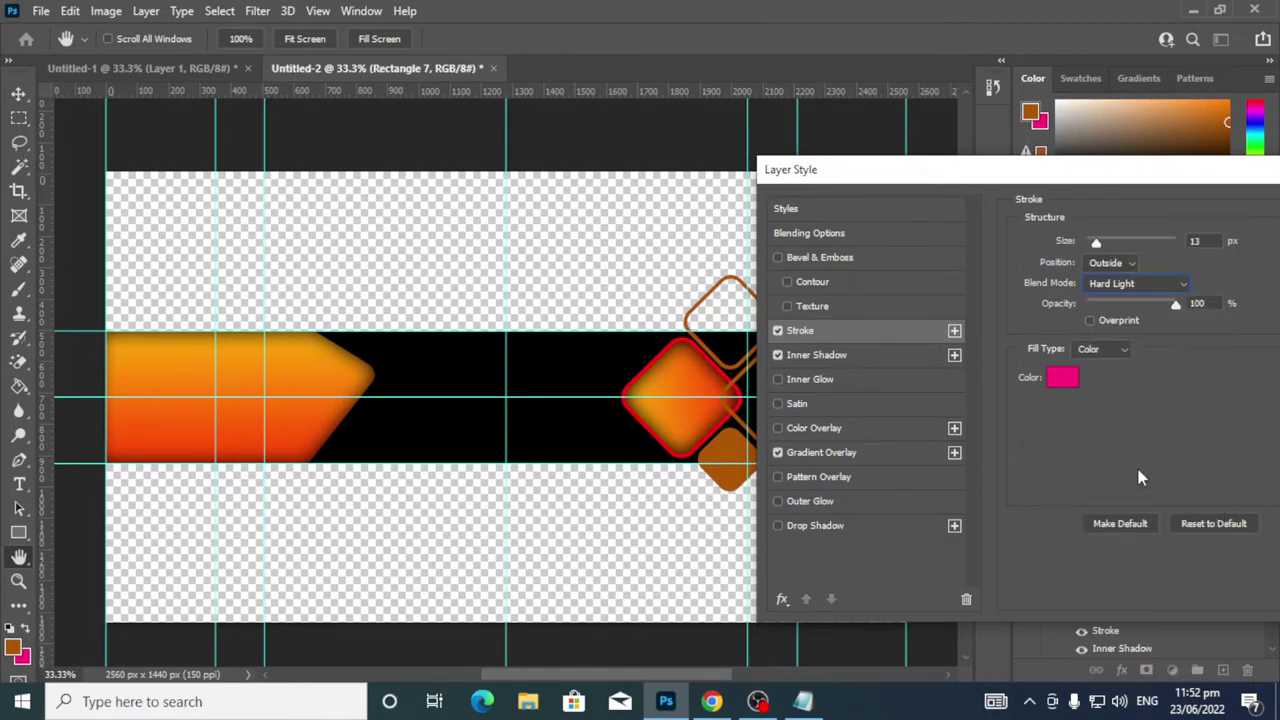
# Switch the diamond's stroke to a gradient fill and make its start color stop orange with a hue of 34°
pyautogui.click(1126, 352)
pyautogui.click(1108, 388)
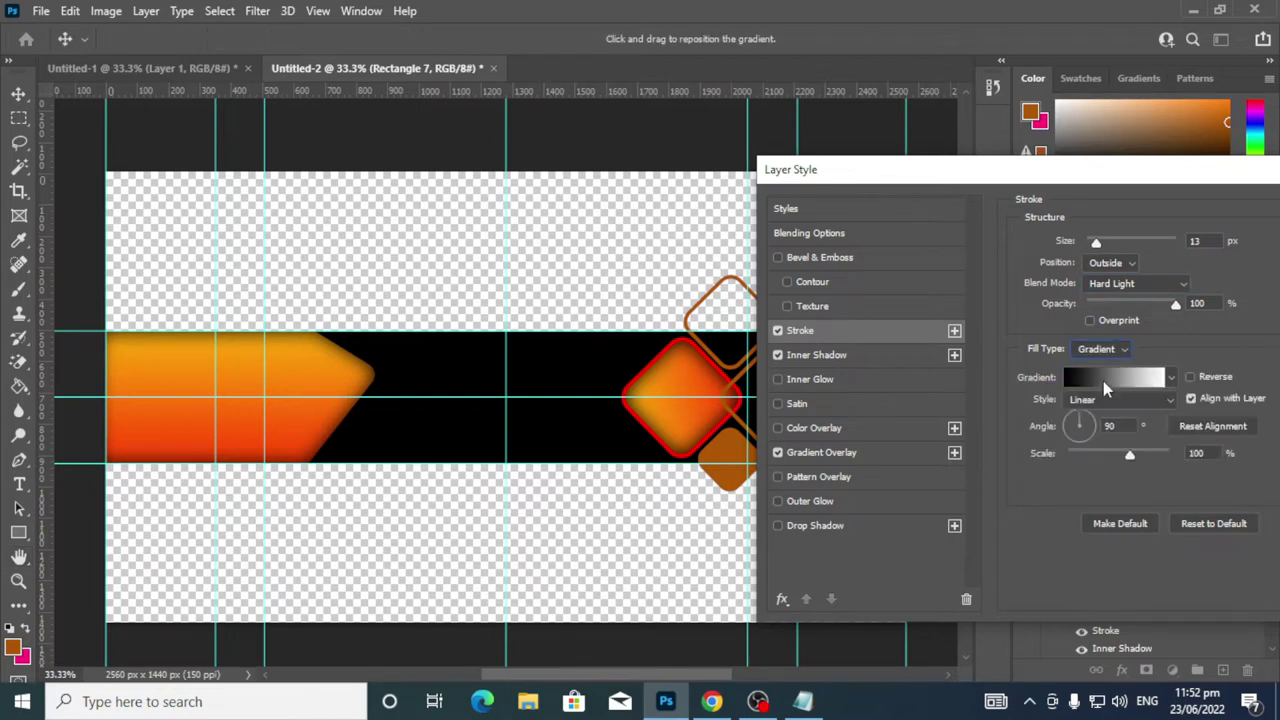
pyautogui.click(1105, 380)
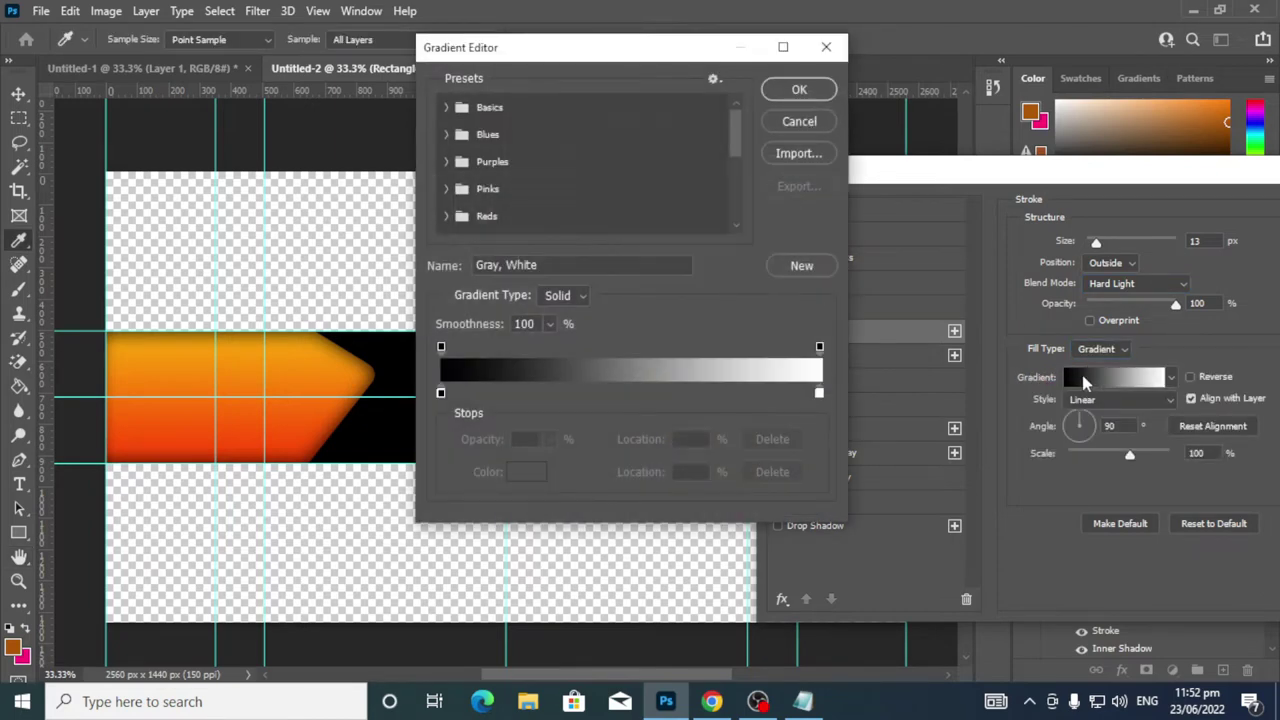
pyautogui.doubleClick(443, 396)
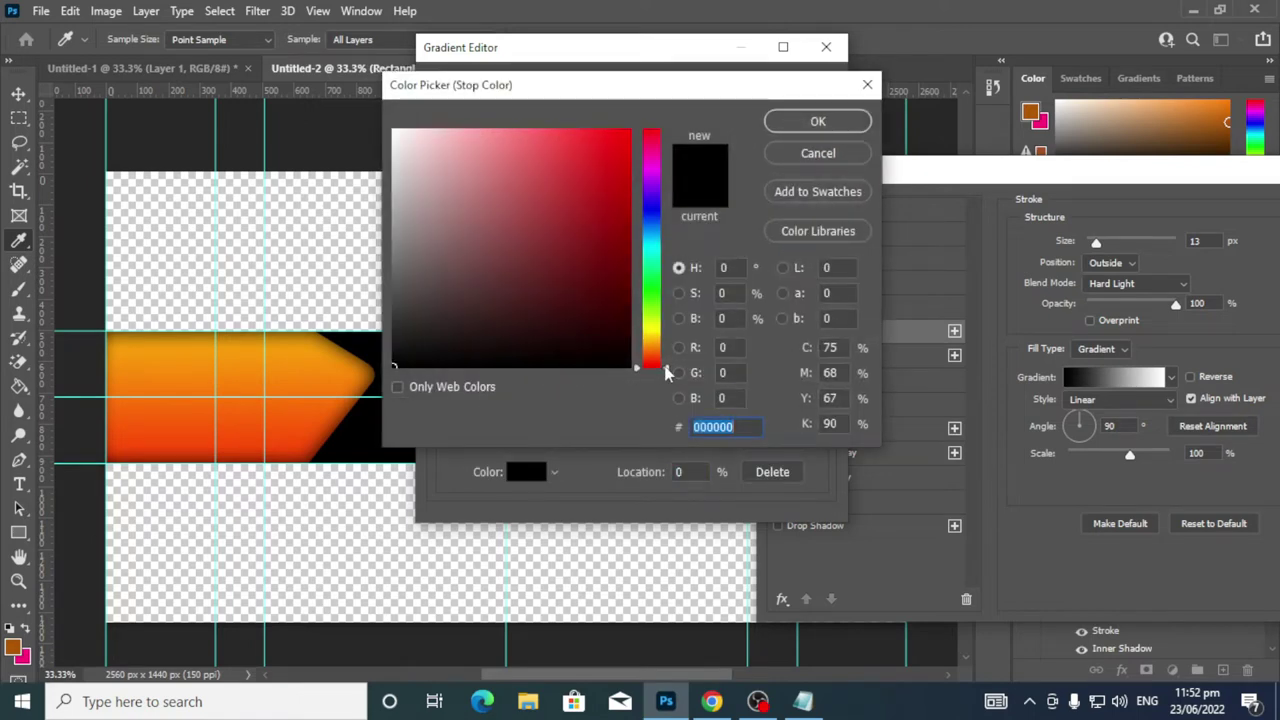
pyautogui.moveTo(667, 373); pyautogui.dragTo(667, 345)
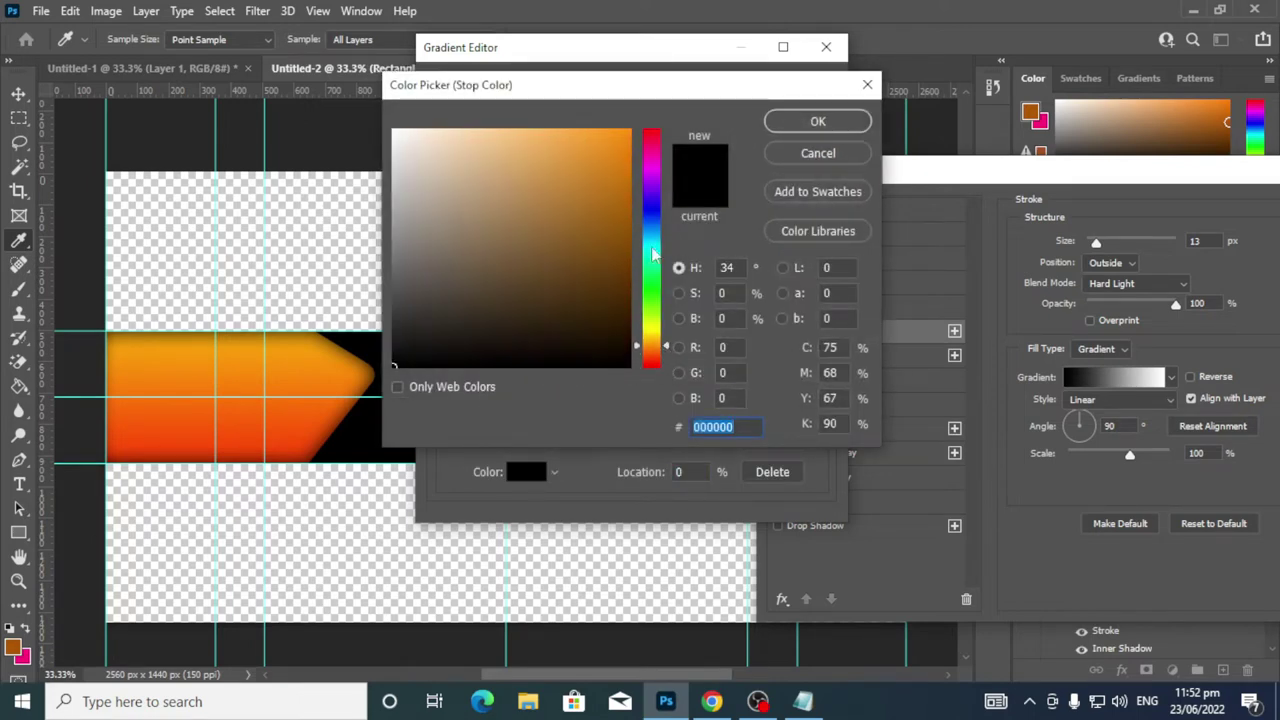
pyautogui.click(628, 140)
pyautogui.click(838, 124)
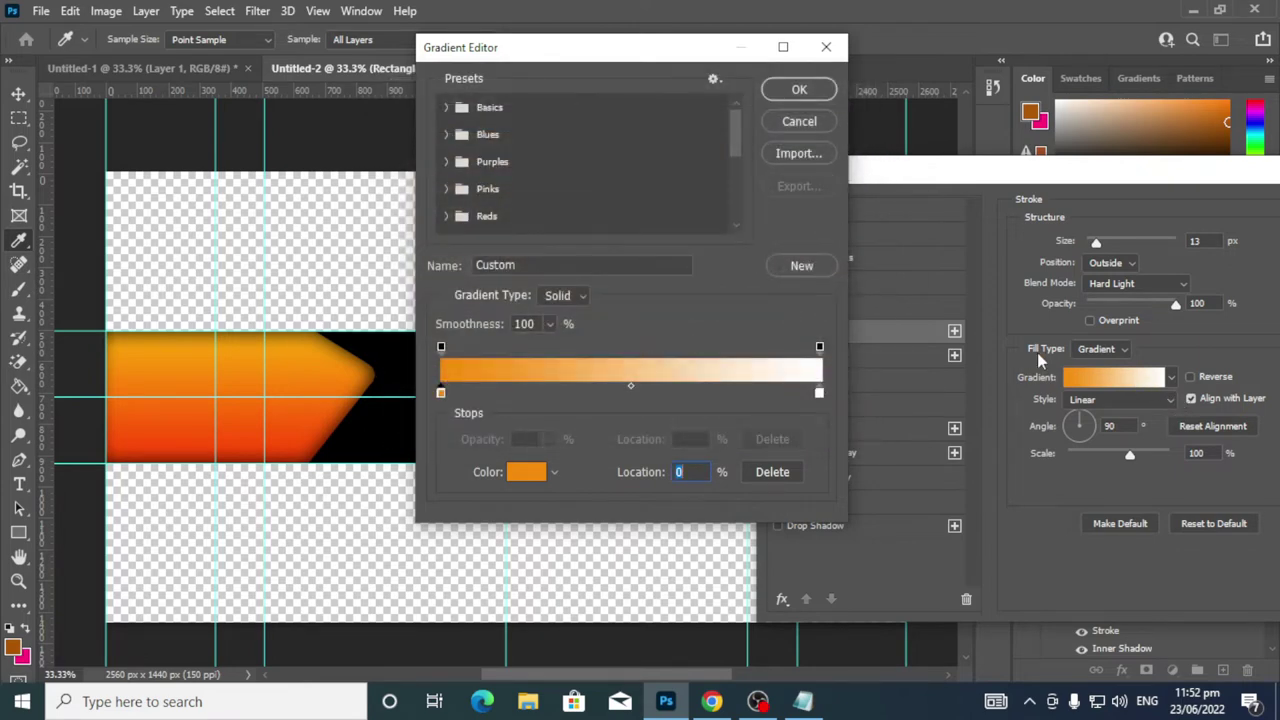
# Make the stroke gradient's end color stop orange-red with a hue of 16° and apply the gradient
pyautogui.doubleClick(819, 393)
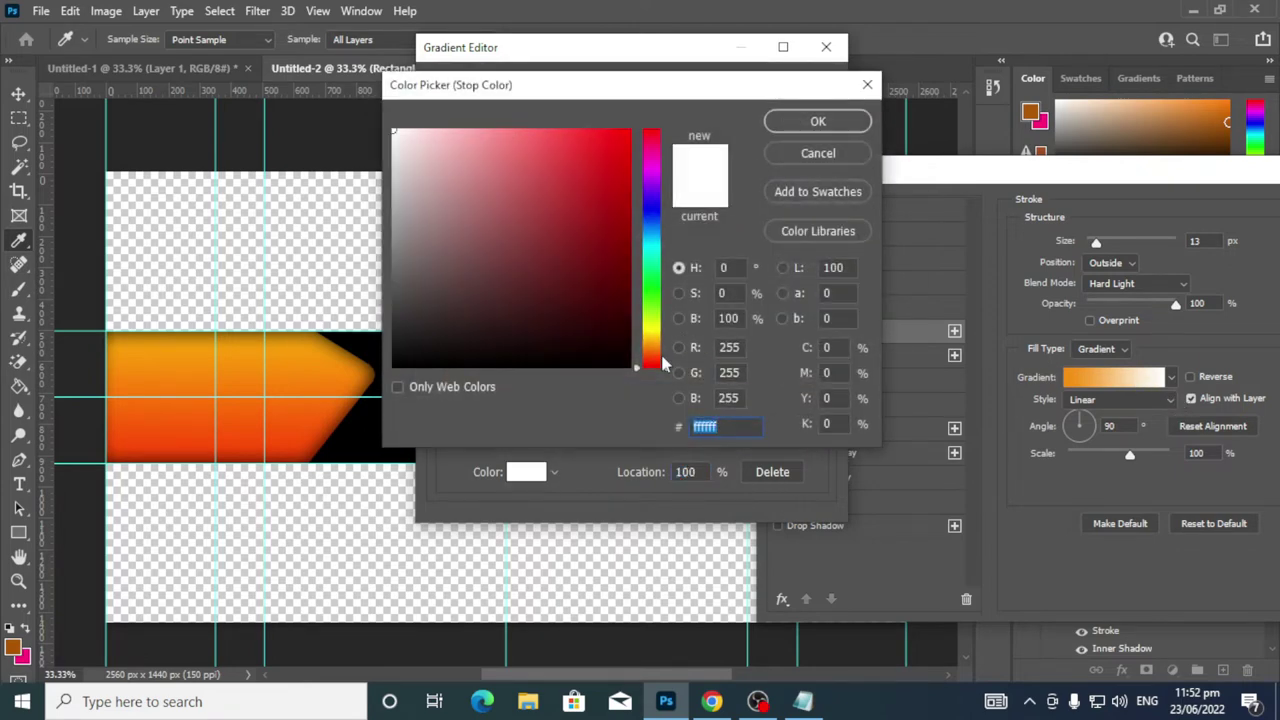
pyautogui.moveTo(664, 371); pyautogui.dragTo(668, 361)
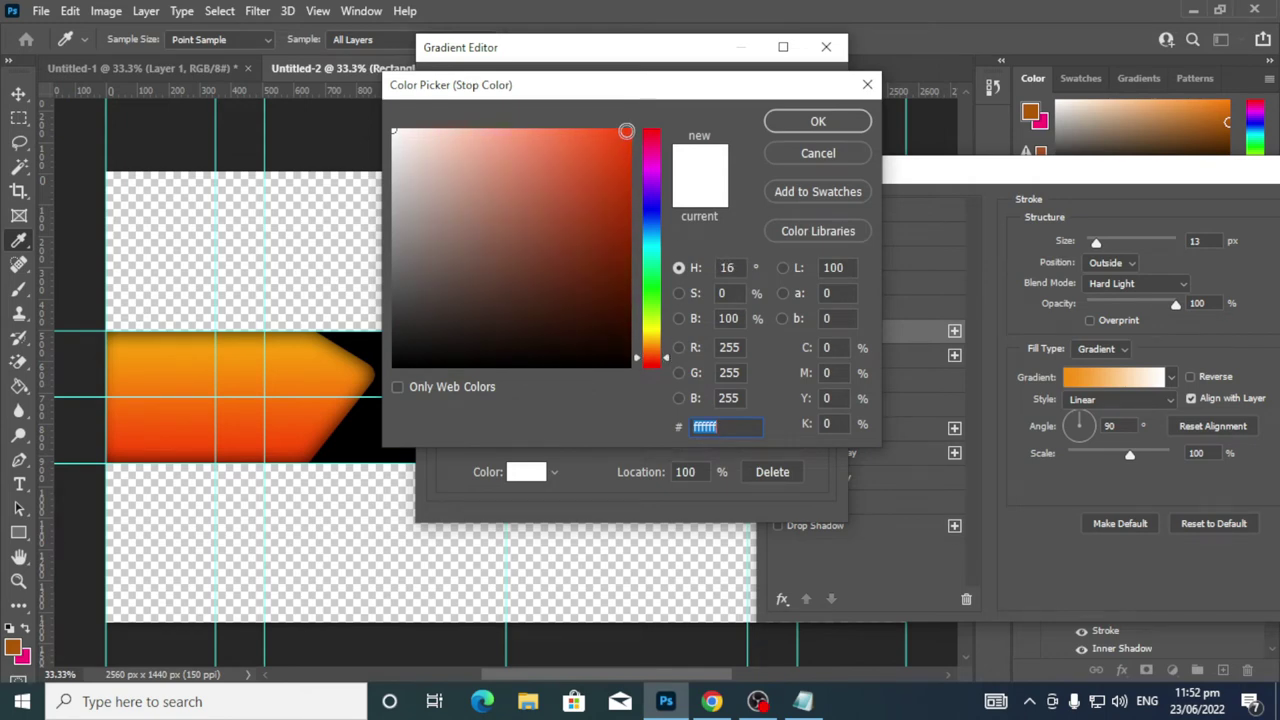
pyautogui.click(626, 131)
pyautogui.click(816, 124)
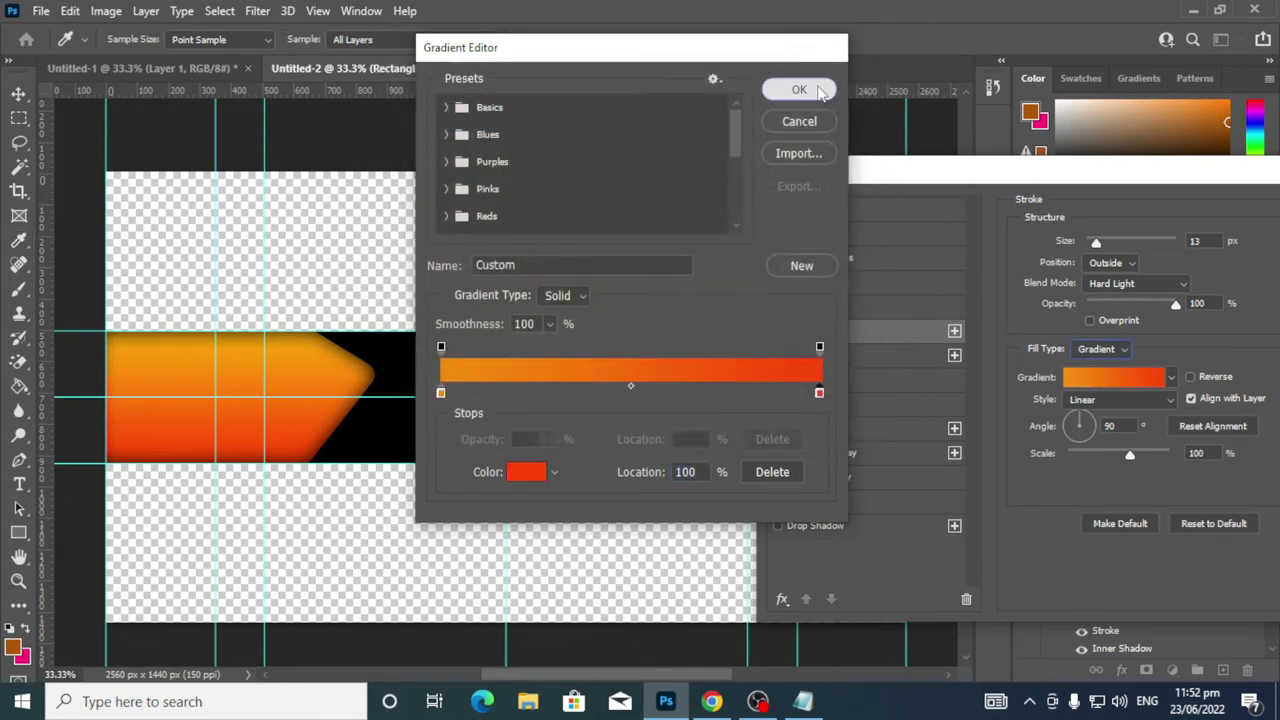
pyautogui.click(799, 90)
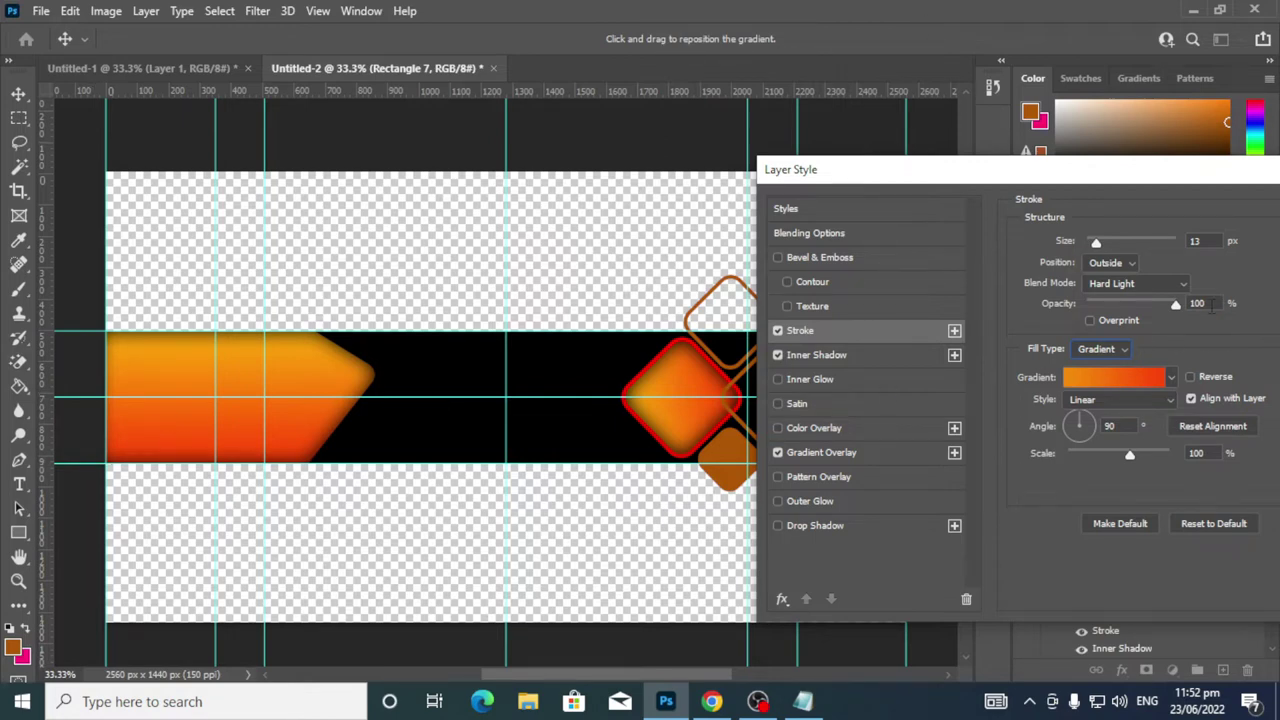
# Copy the hex color code of the start stop in the diamond's overlay gradient
pyautogui.click(819, 452)
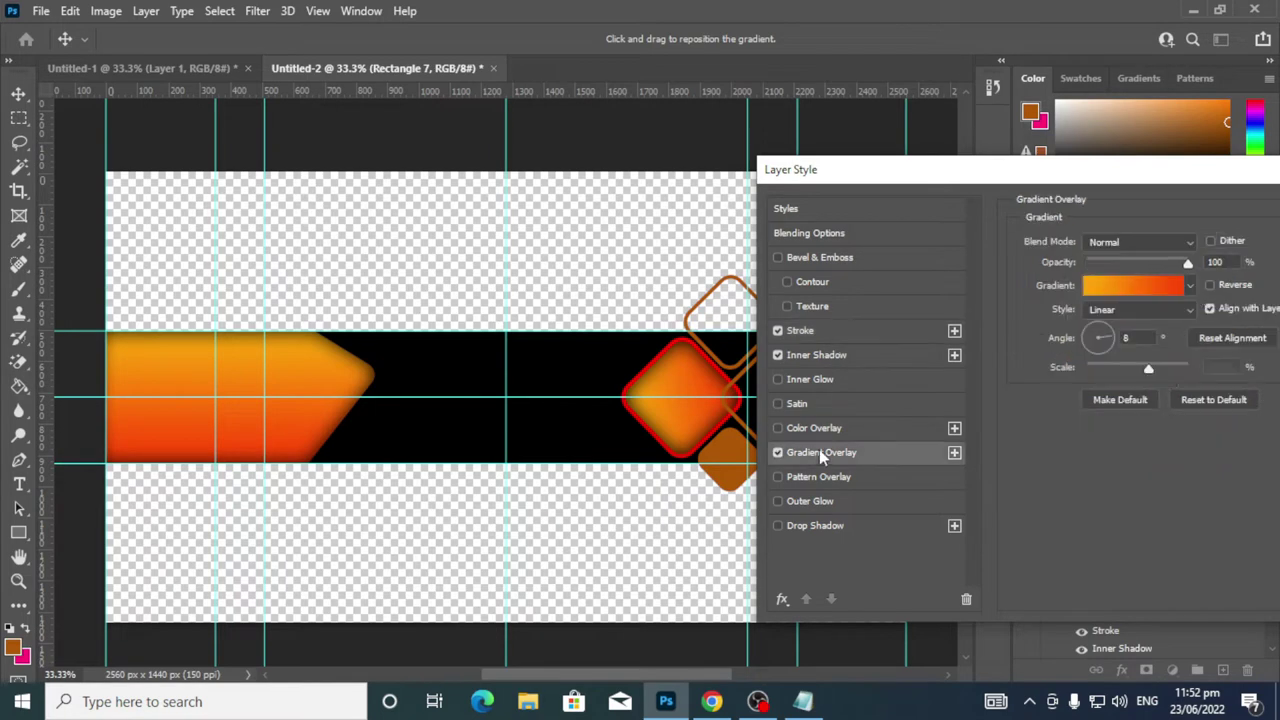
pyautogui.click(1135, 290)
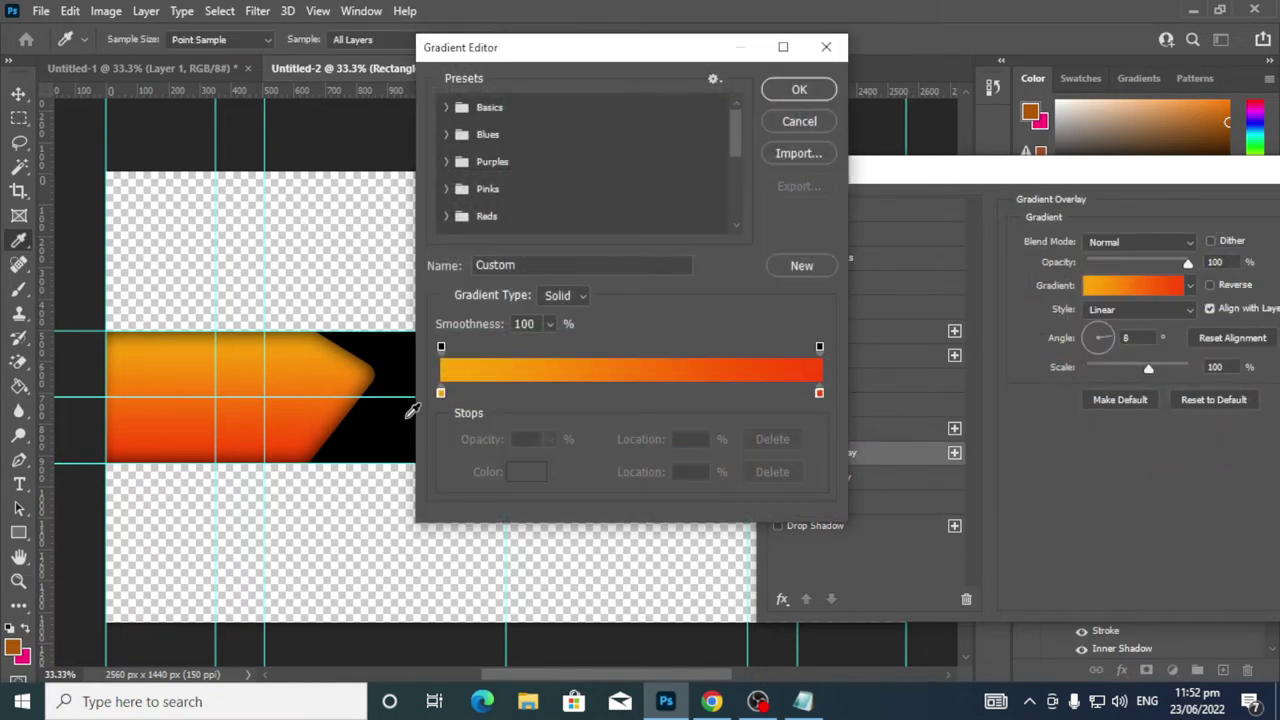
pyautogui.doubleClick(441, 393)
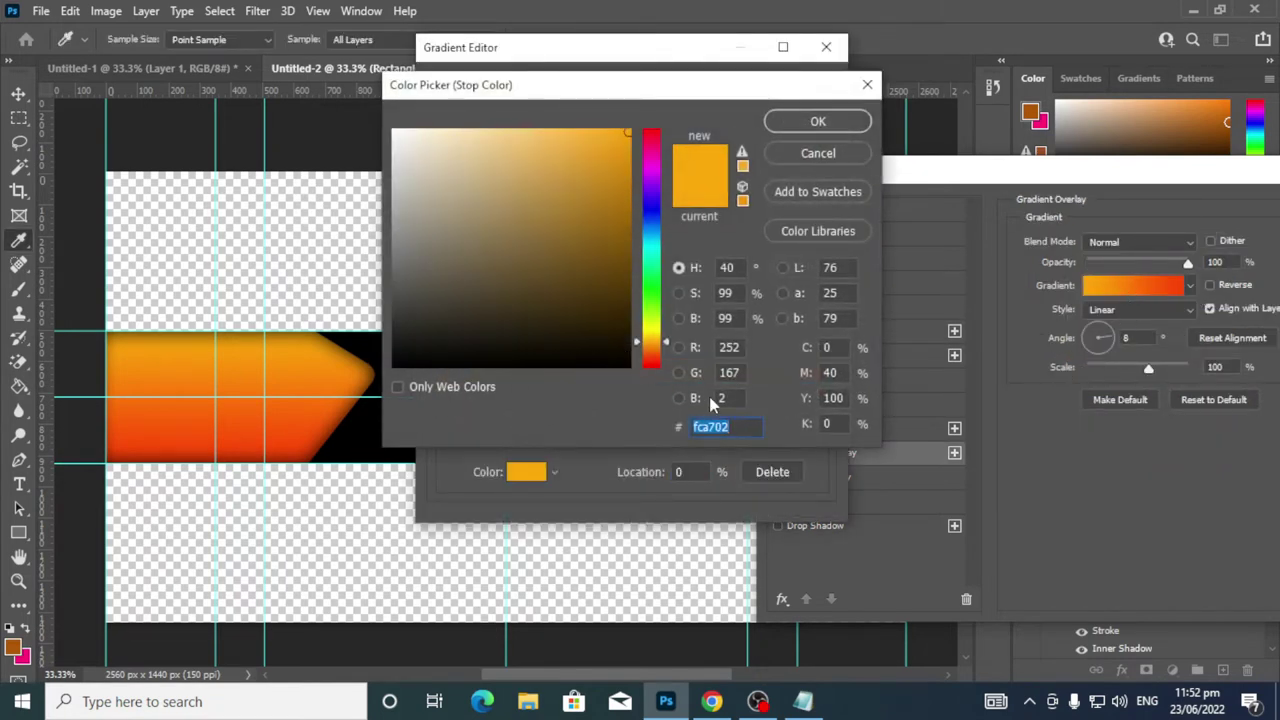
pyautogui.rightClick(727, 432)
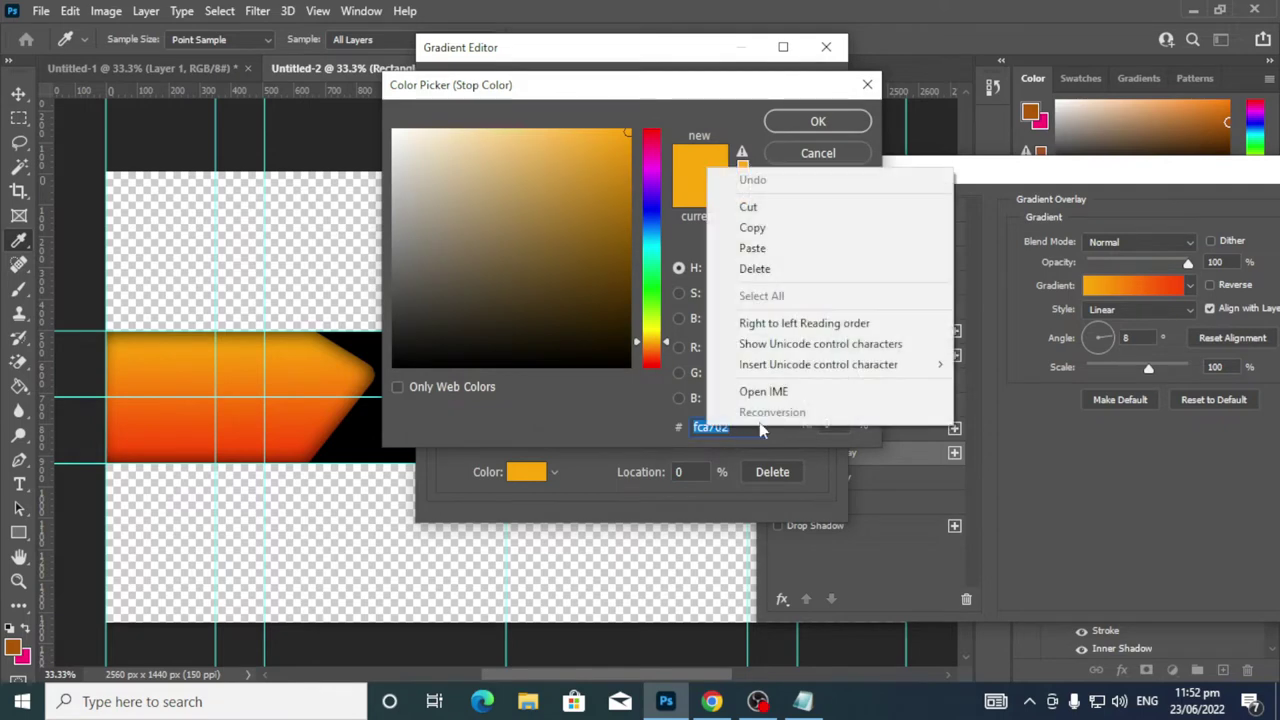
pyautogui.click(768, 228)
pyautogui.click(826, 125)
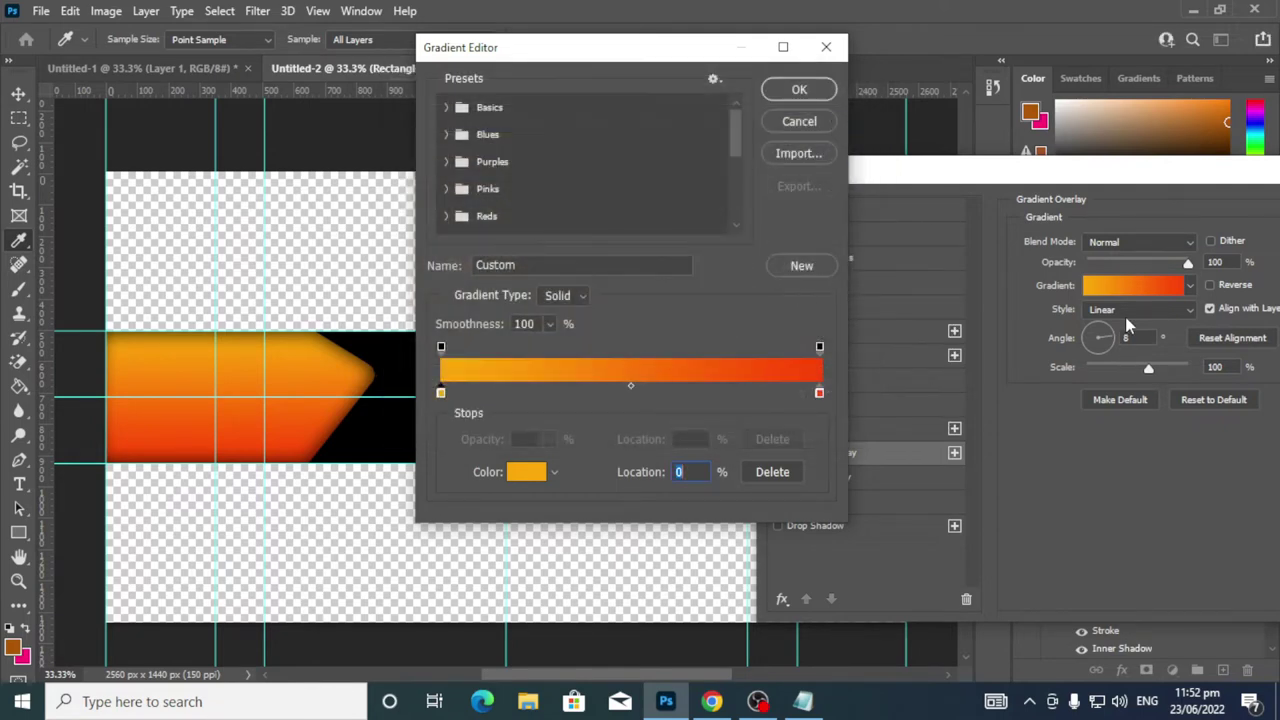
pyautogui.click(799, 89)
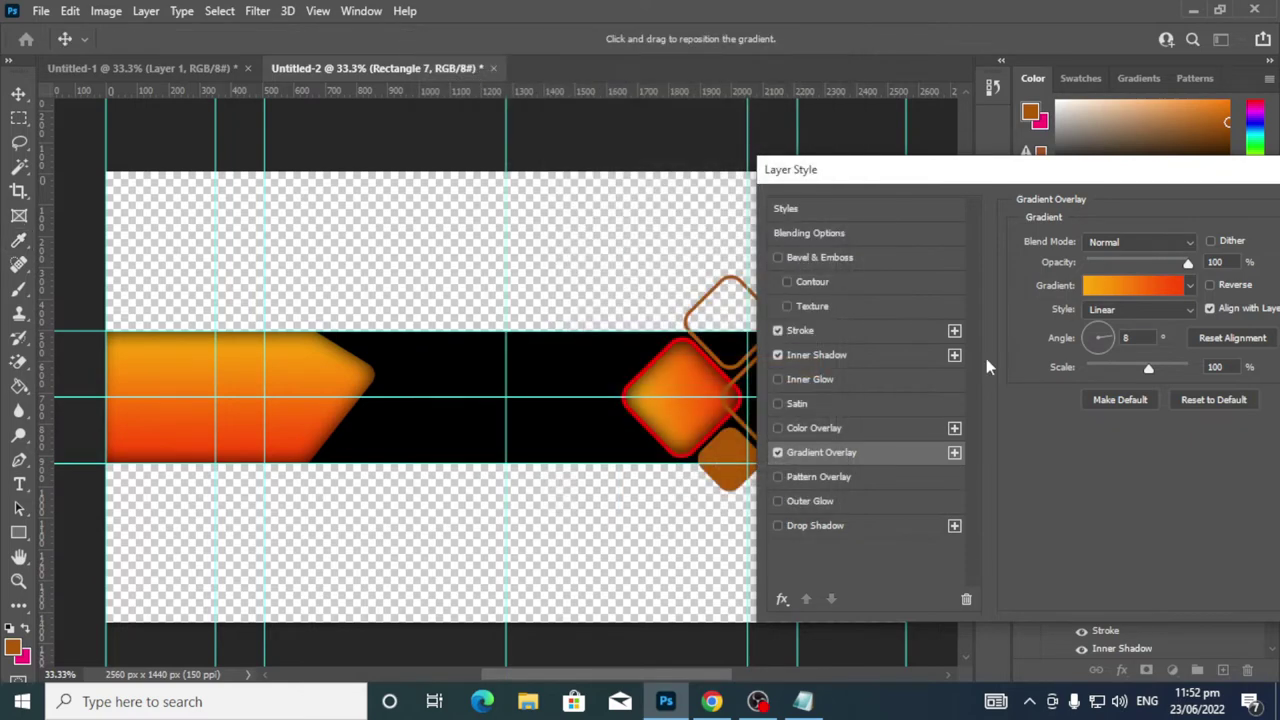
# Set the start color stop of the diamond's stroke gradient to the copied hex color fca702 and apply the gradient
pyautogui.click(824, 331)
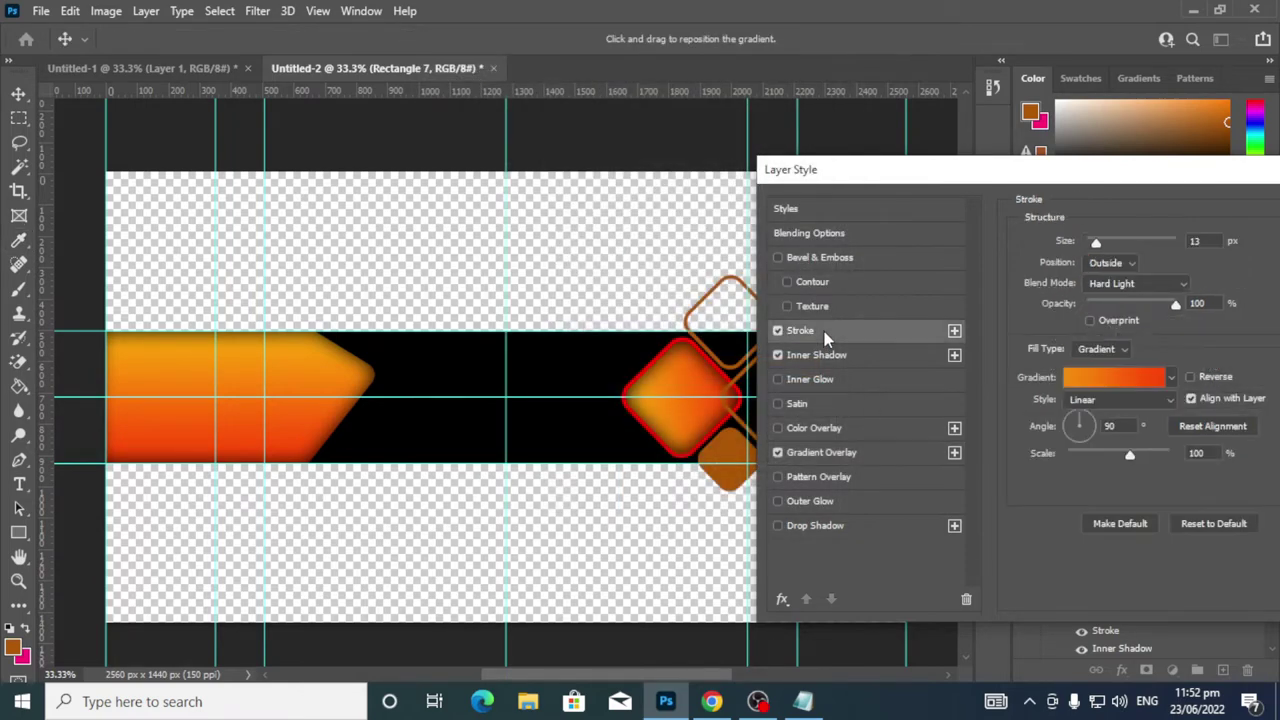
pyautogui.click(1100, 385)
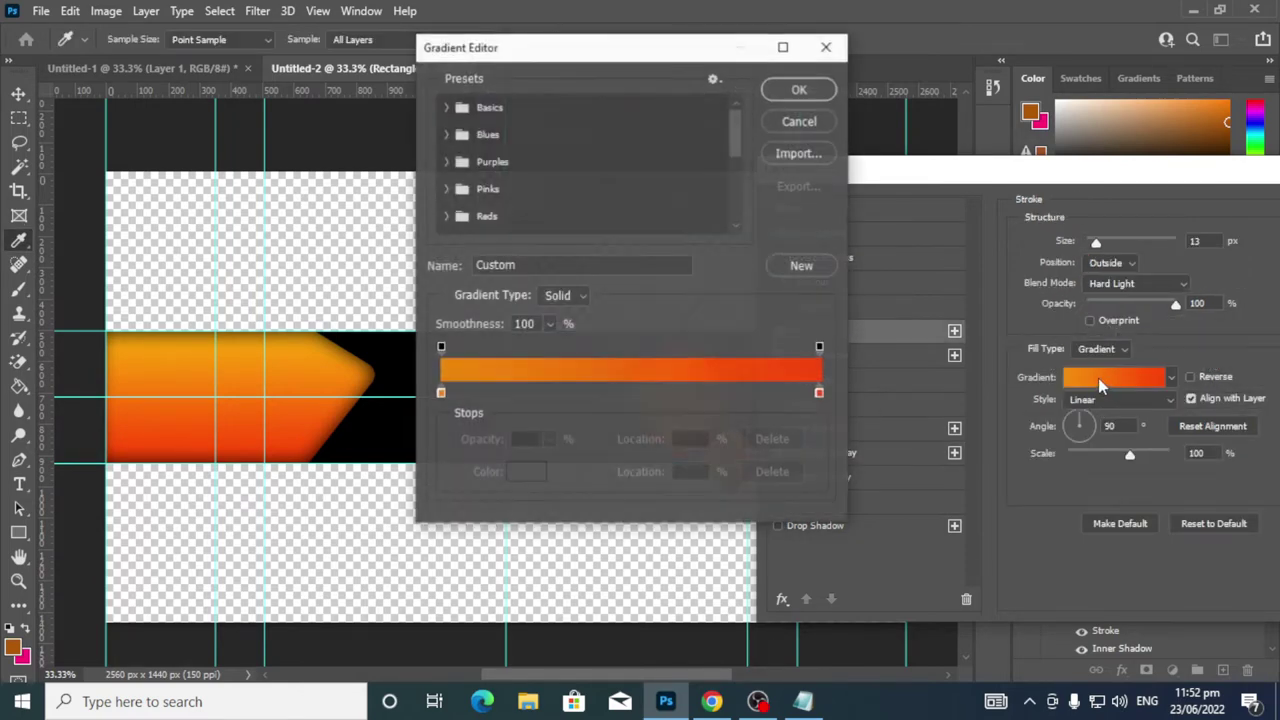
pyautogui.doubleClick(441, 393)
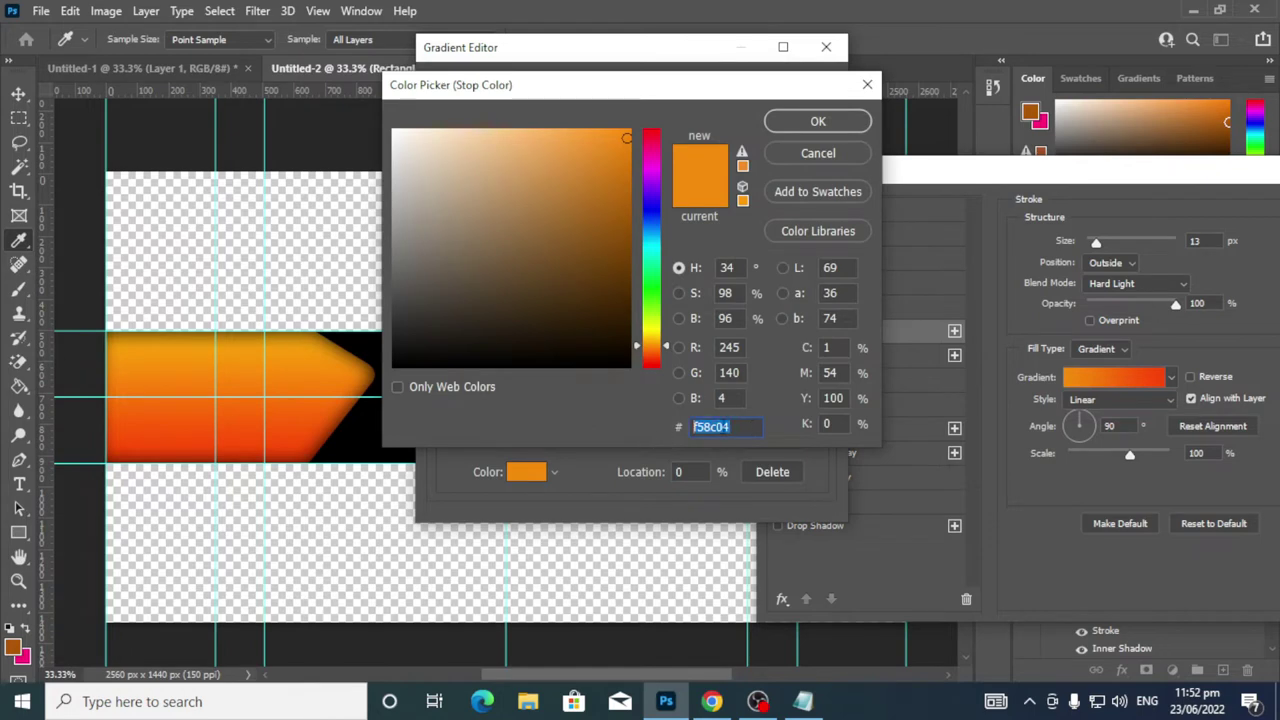
pyautogui.rightClick(722, 428)
pyautogui.click(775, 246)
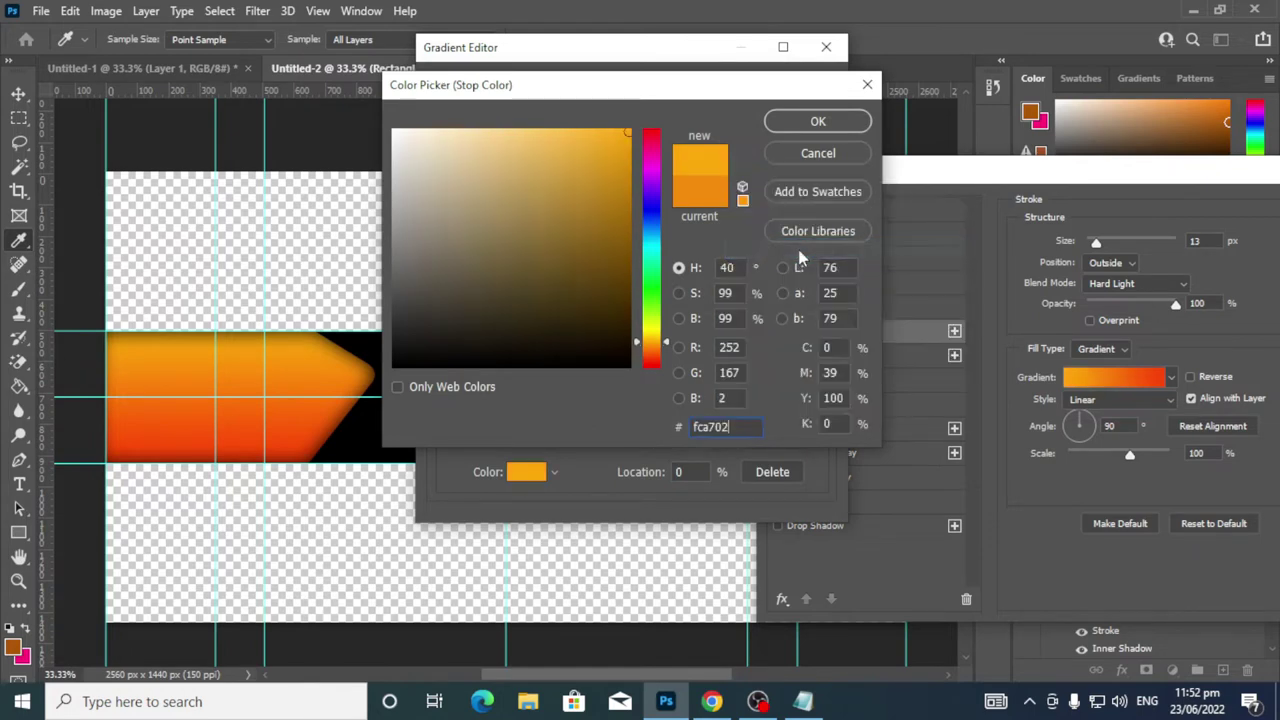
pyautogui.click(848, 121)
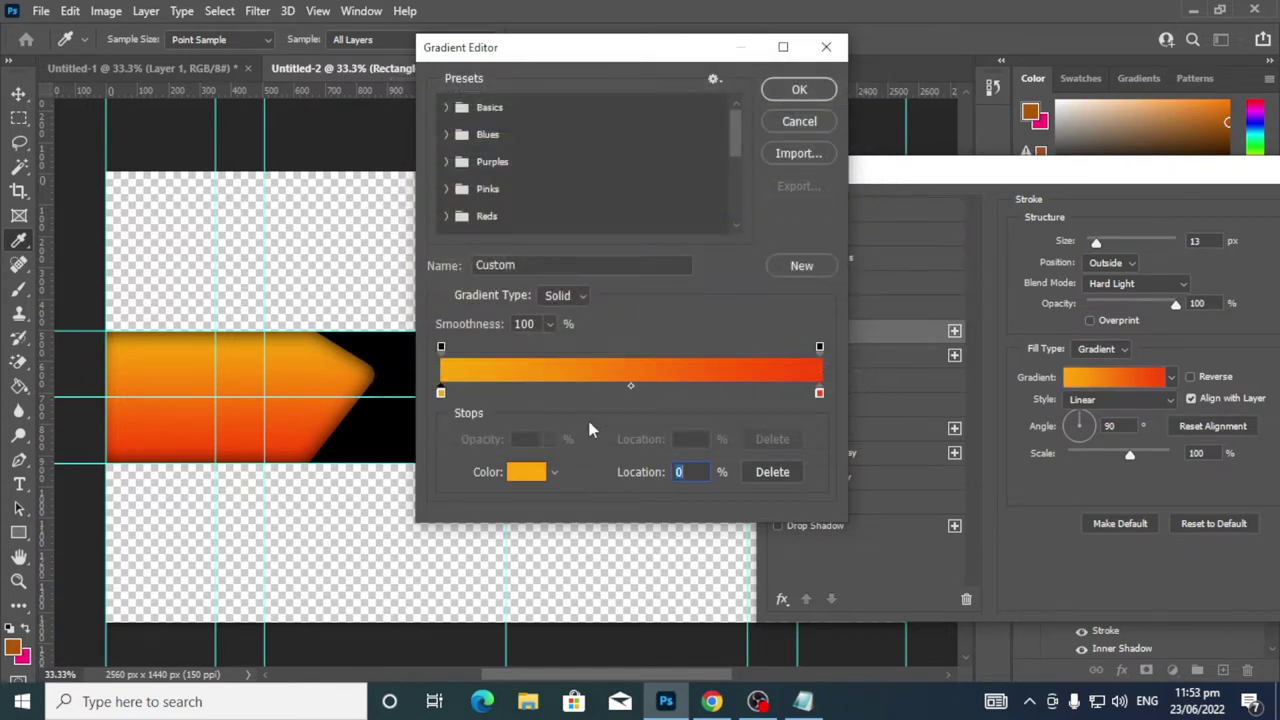
pyautogui.click(799, 90)
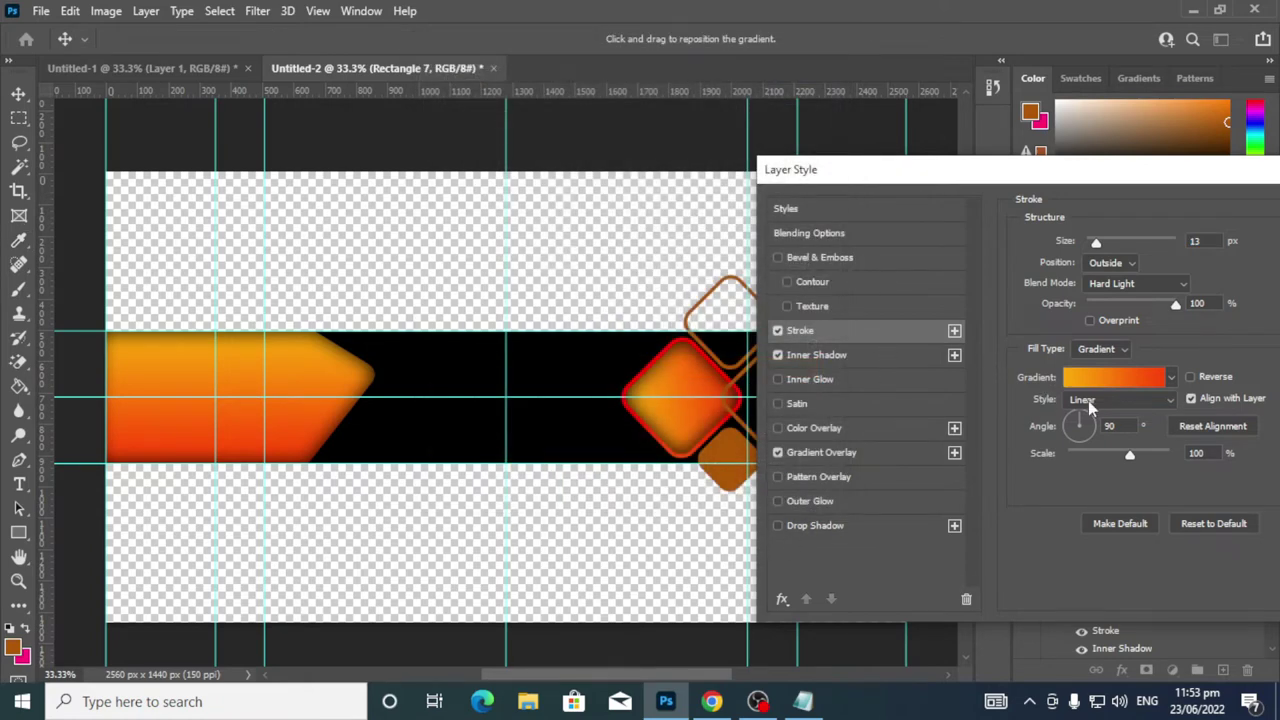
# Set the diamond's stroke gradient to an angle of 7° and the Diamond style
pyautogui.moveTo(1084, 419); pyautogui.dragTo(1076, 432)
pyautogui.write('7')
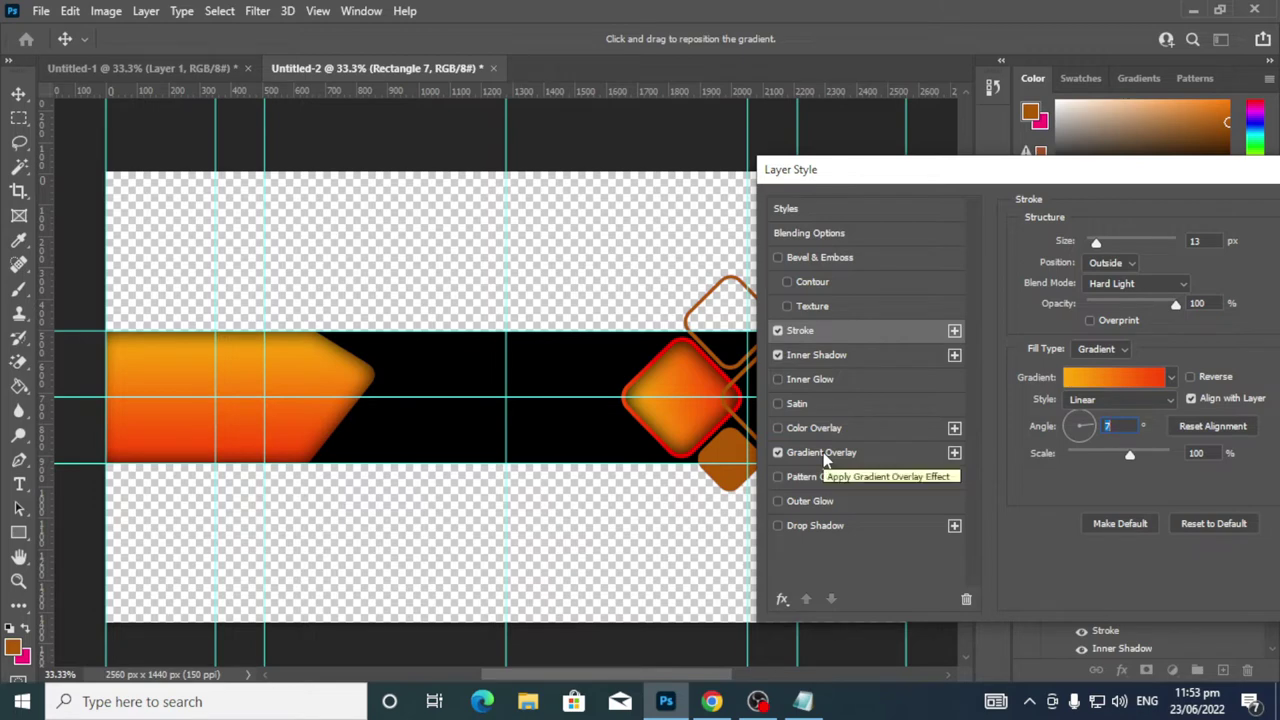
pyautogui.click(1133, 403)
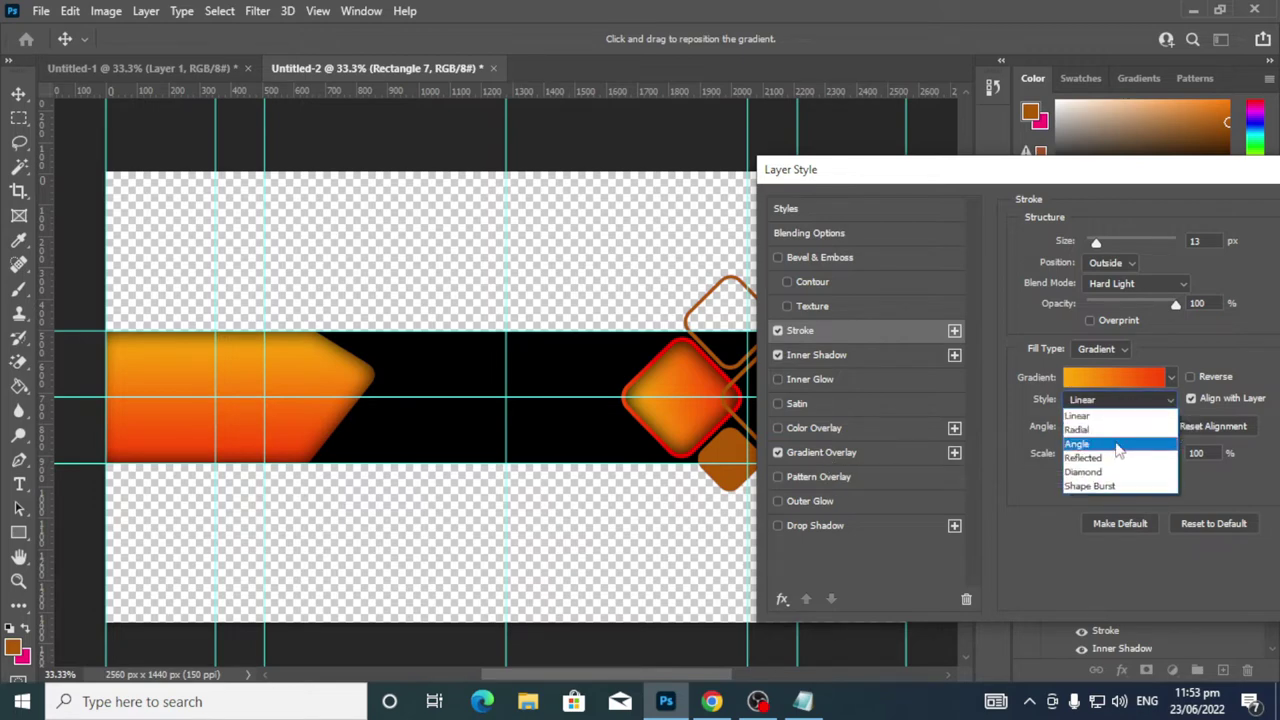
pyautogui.click(1116, 472)
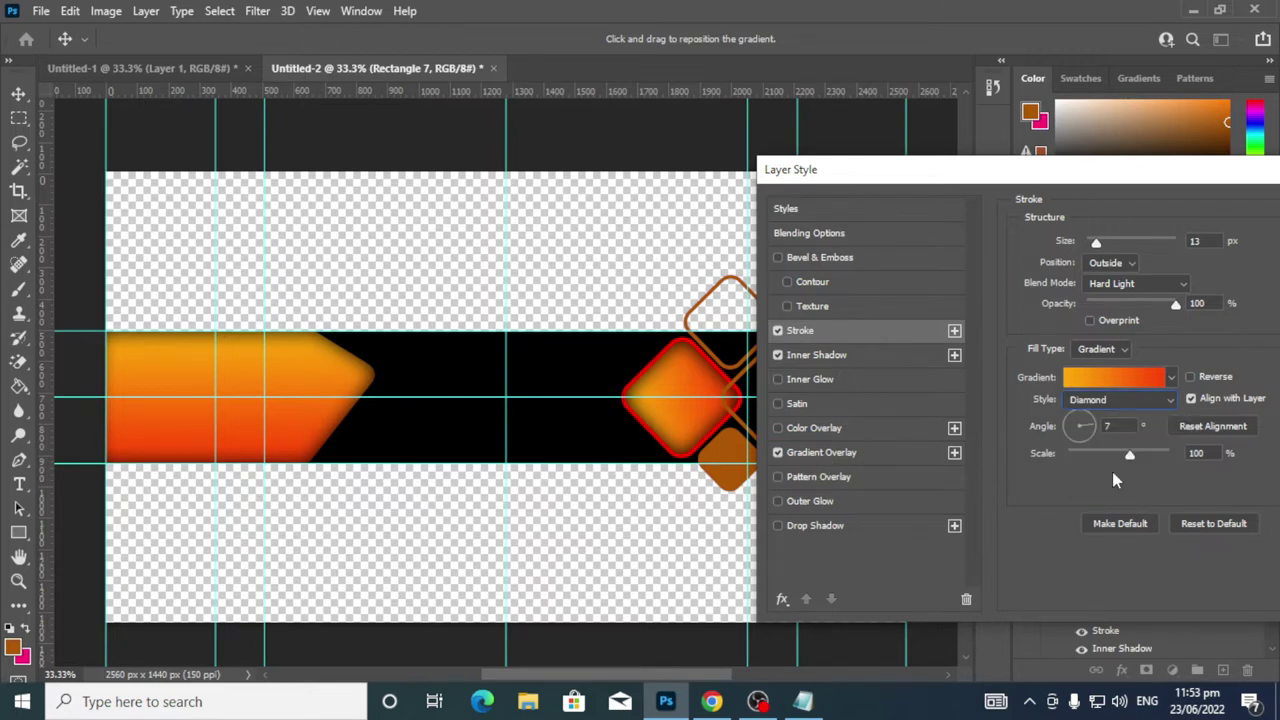
pyautogui.click(1130, 379)
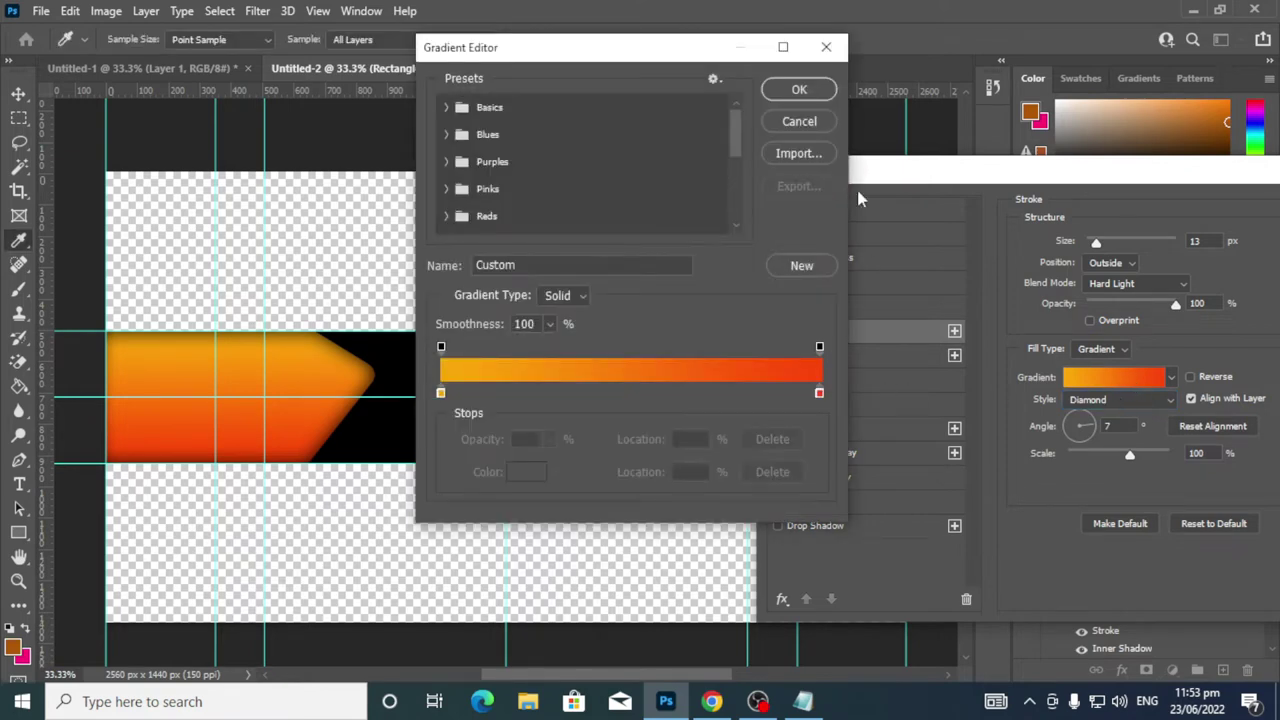
pyautogui.click(826, 47)
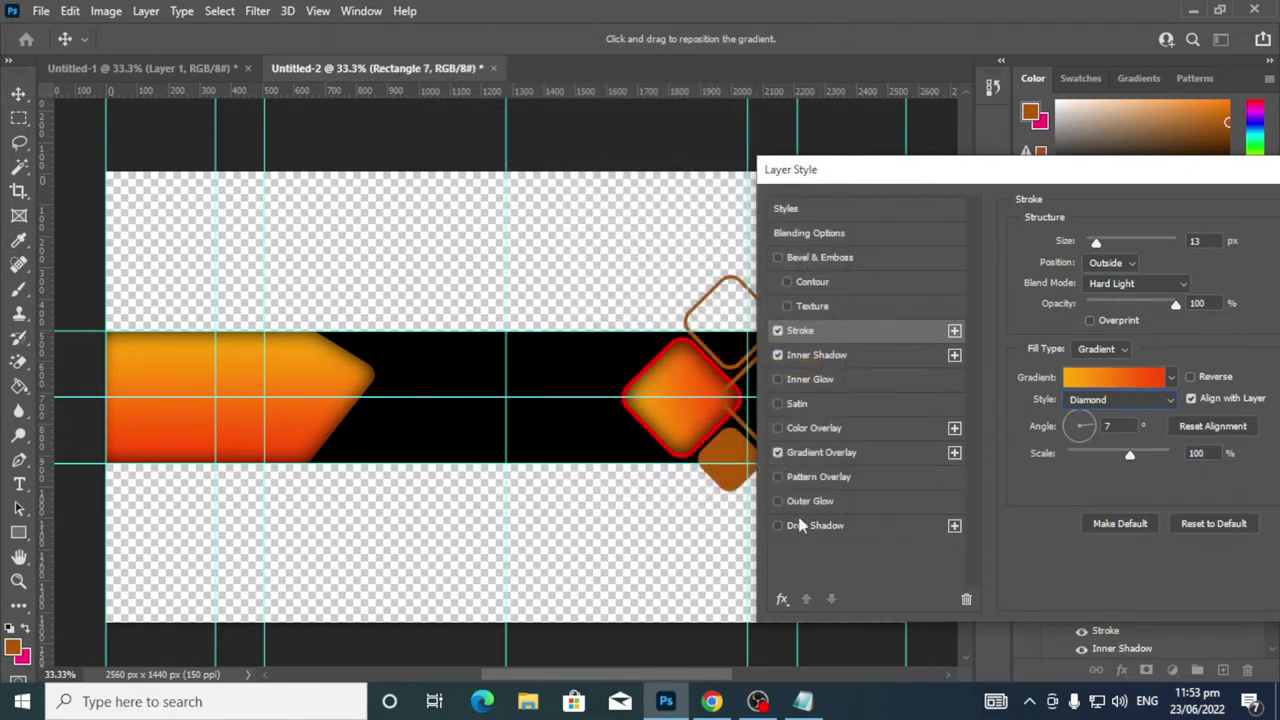
# Copy the hex color code of the end stop in the diamond's overlay gradient
pyautogui.click(830, 454)
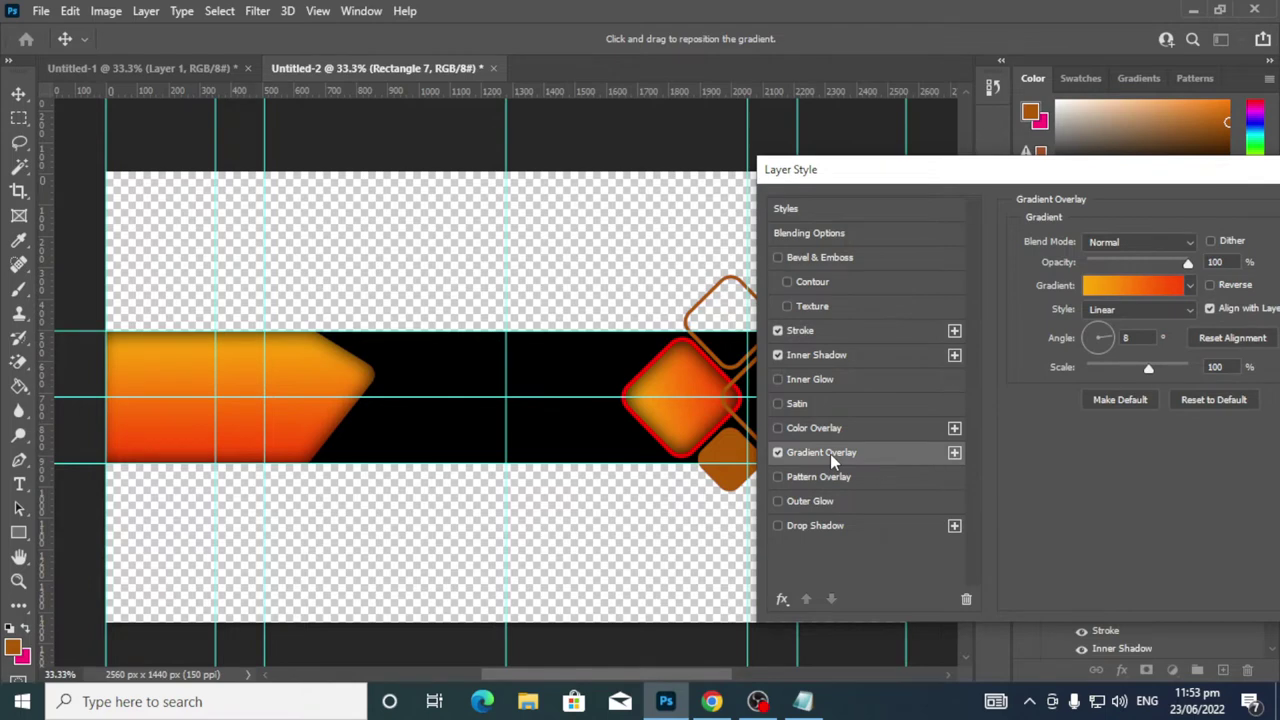
pyautogui.click(1134, 285)
pyautogui.doubleClick(819, 394)
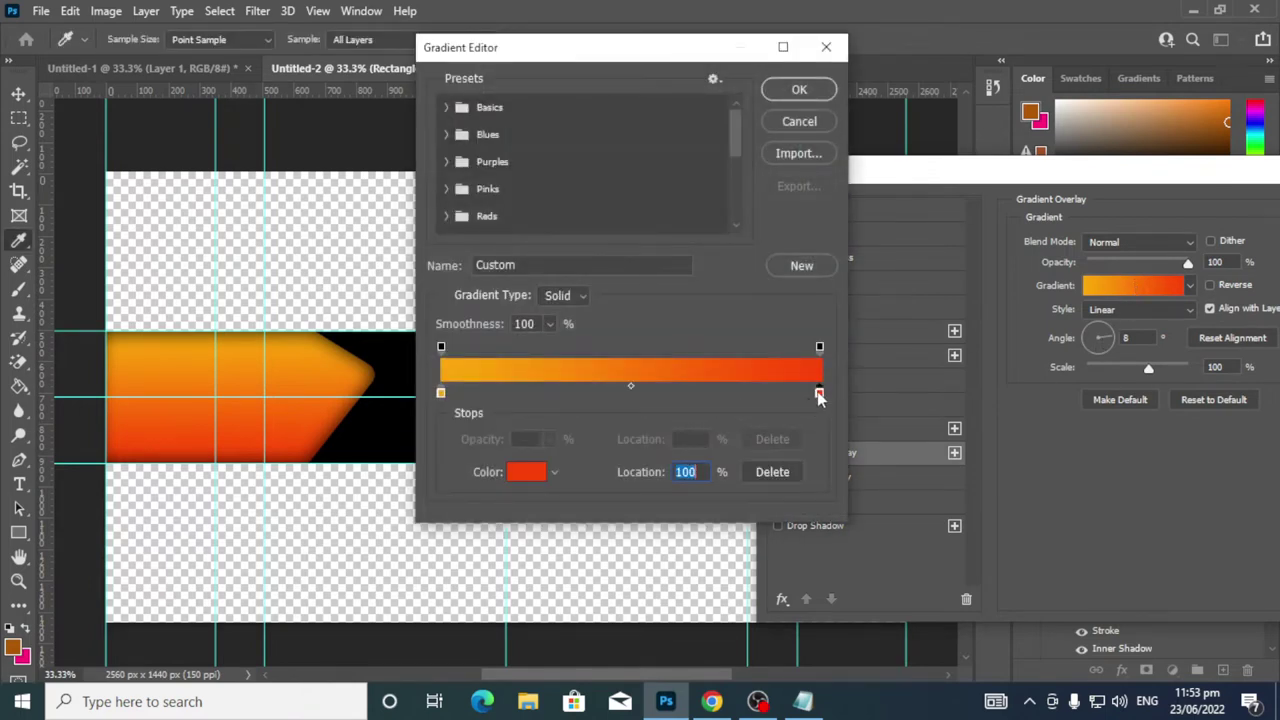
pyautogui.rightClick(726, 428)
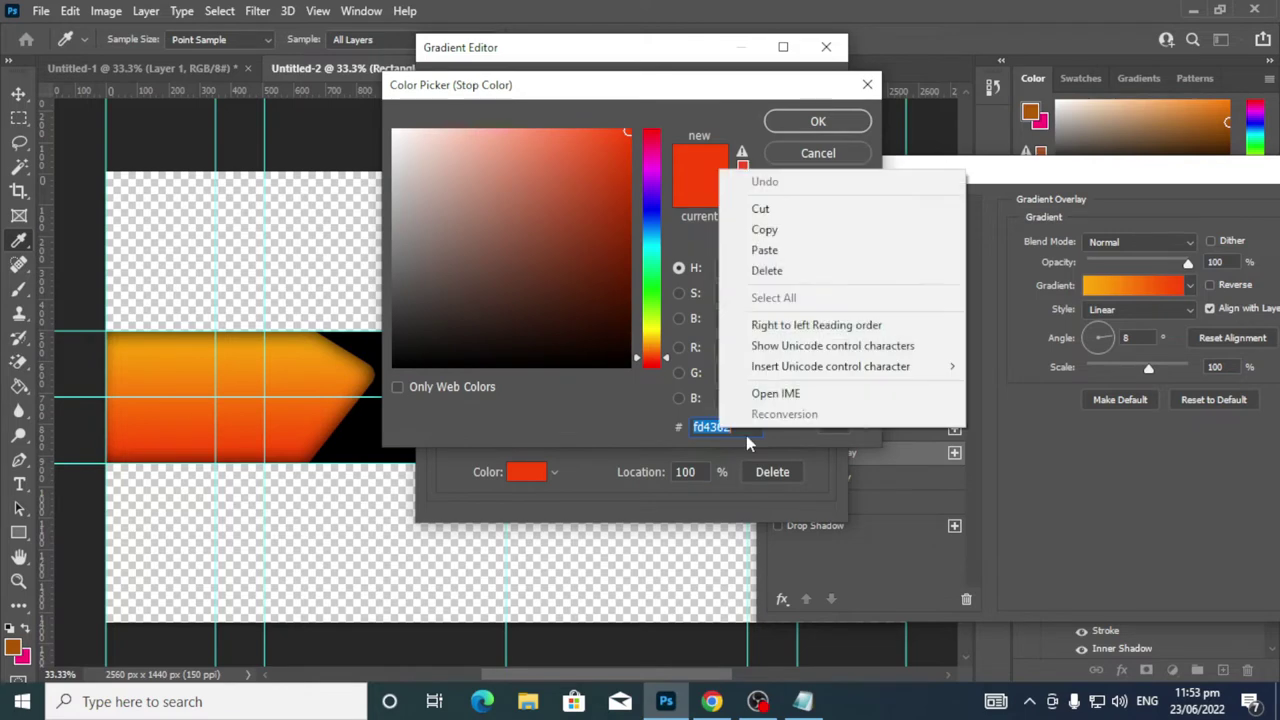
pyautogui.click(768, 229)
pyautogui.click(828, 124)
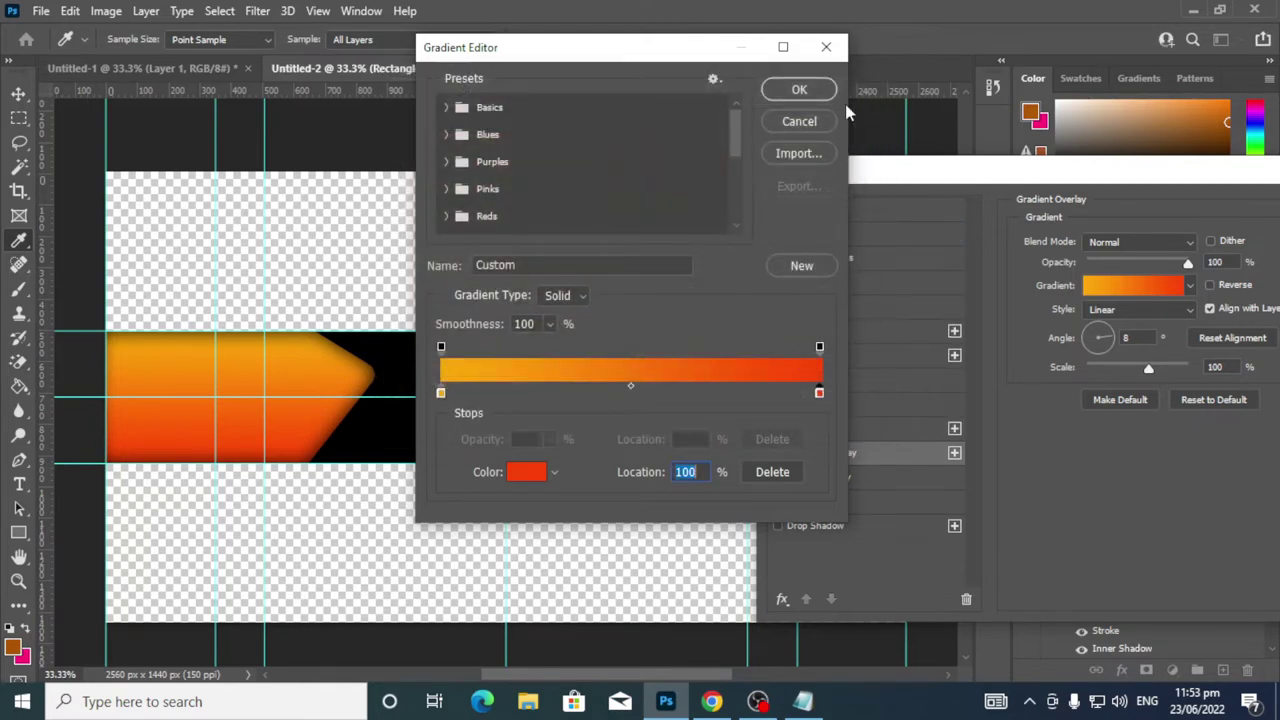
pyautogui.click(800, 90)
# Replace the end stop color of the diamond's stroke gradient with the copied hex code and apply the gradient
pyautogui.click(826, 331)
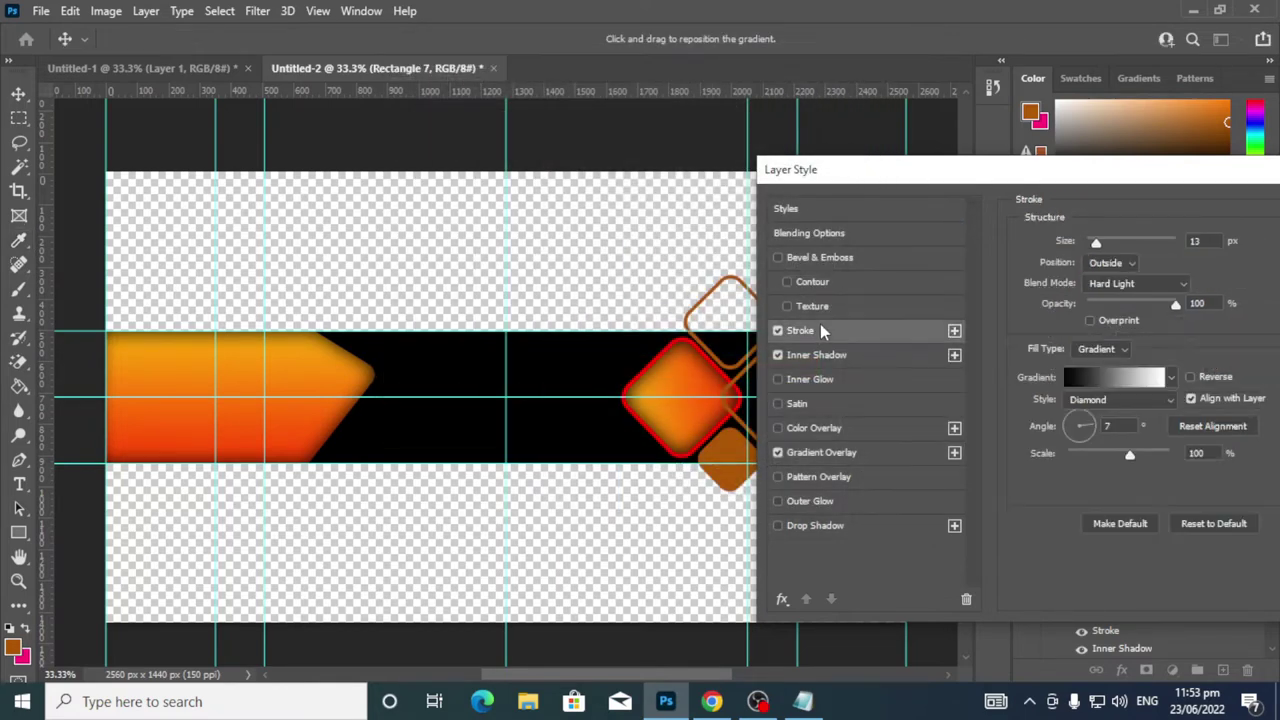
pyautogui.click(1141, 380)
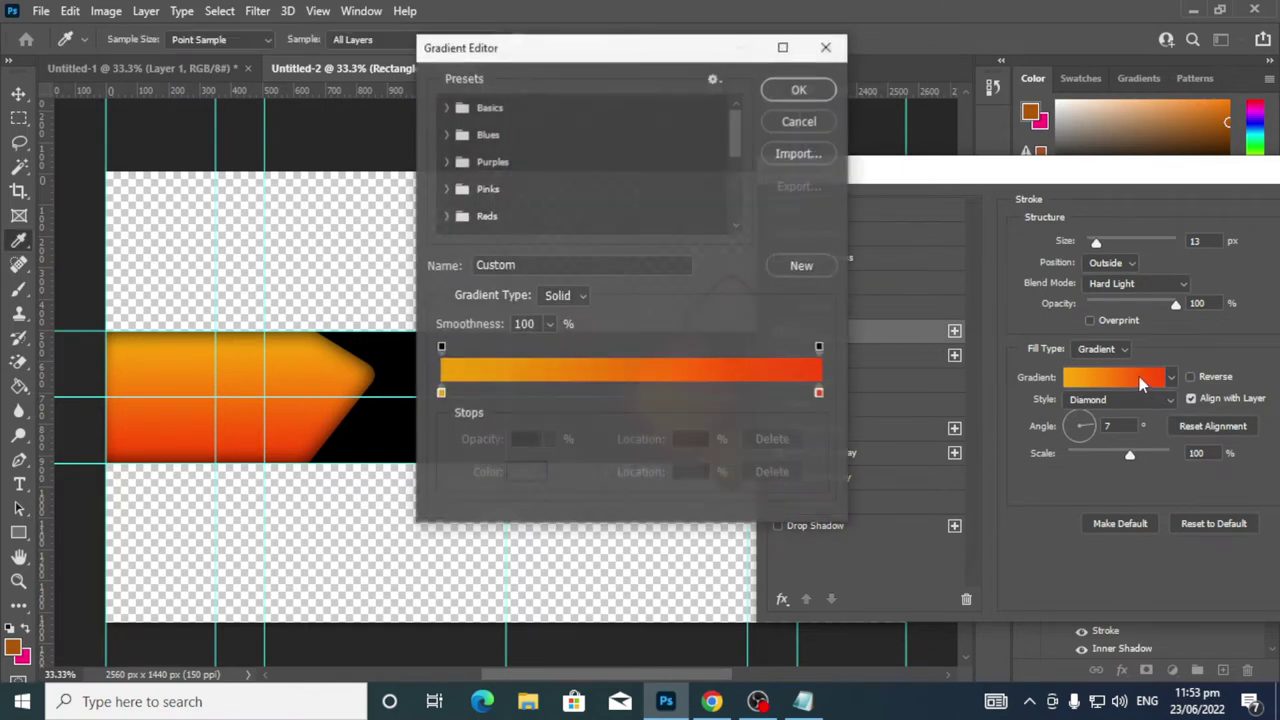
pyautogui.doubleClick(820, 394)
pyautogui.rightClick(731, 428)
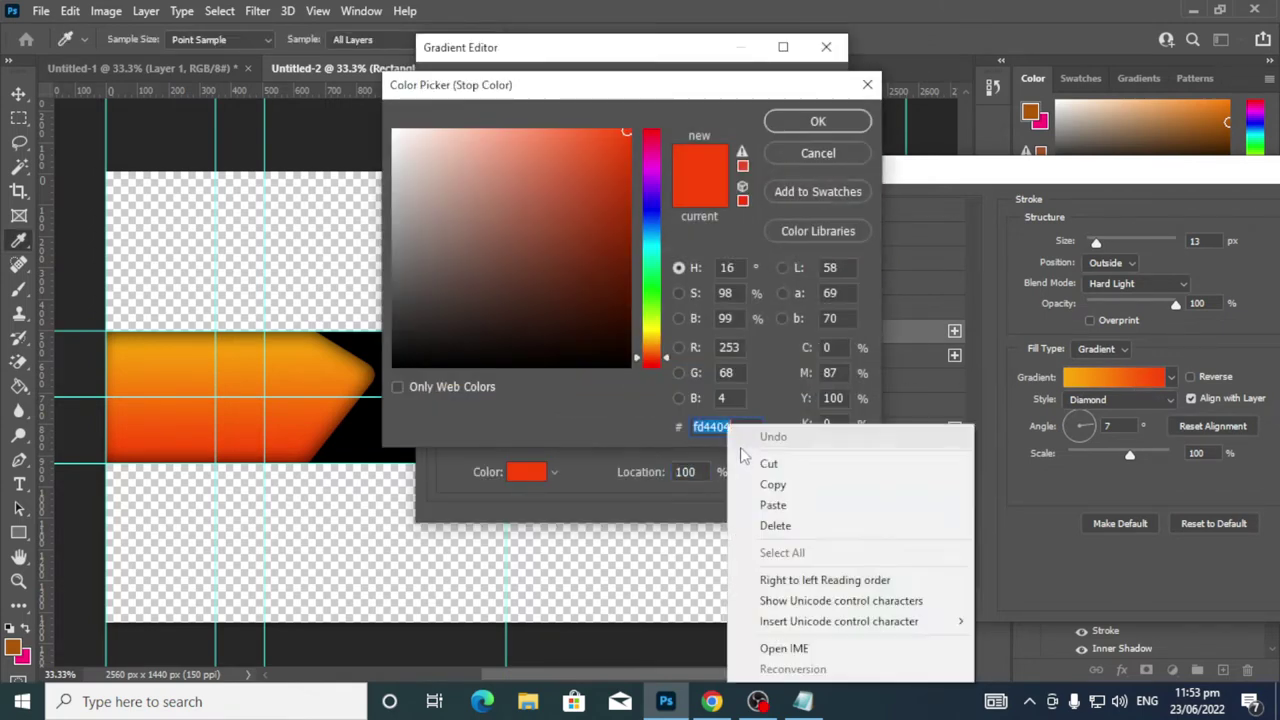
pyautogui.click(778, 500)
pyautogui.click(818, 122)
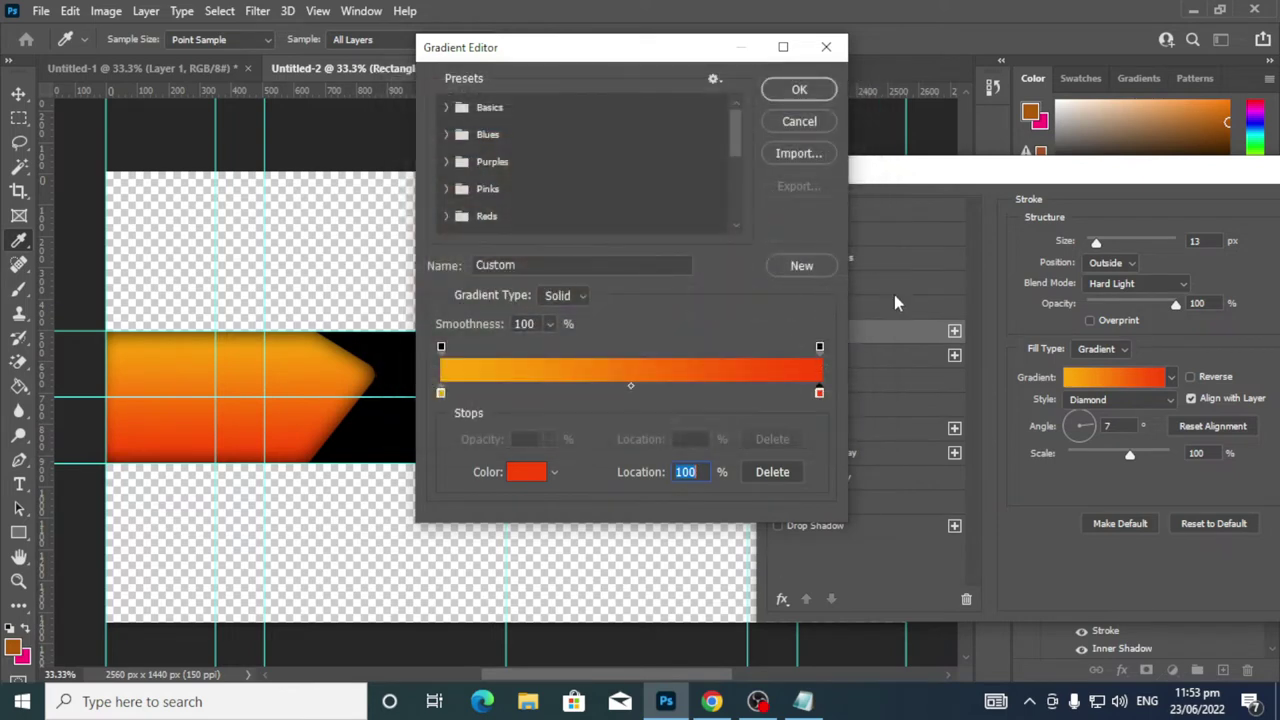
pyautogui.click(826, 90)
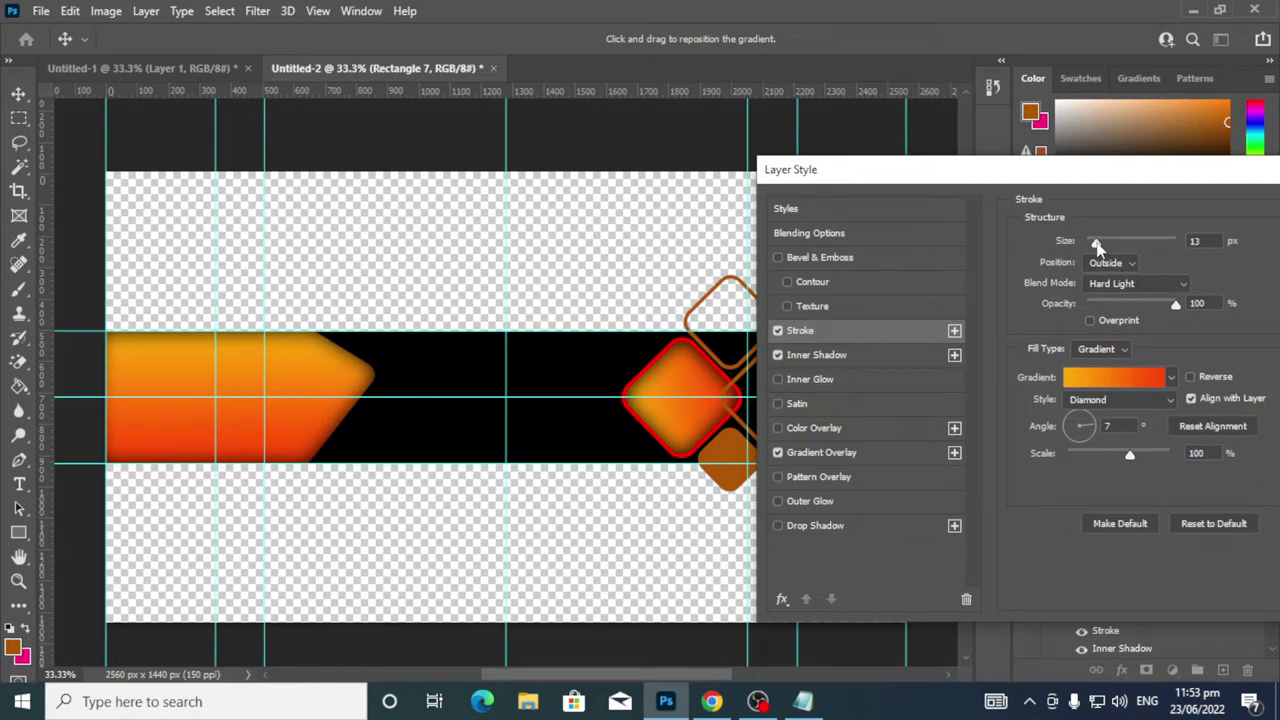
# Set the diamond's stroke to 9 px with a Linear gradient at 56% scale and apply the layer style
pyautogui.moveTo(1097, 247); pyautogui.dragTo(1098, 250)
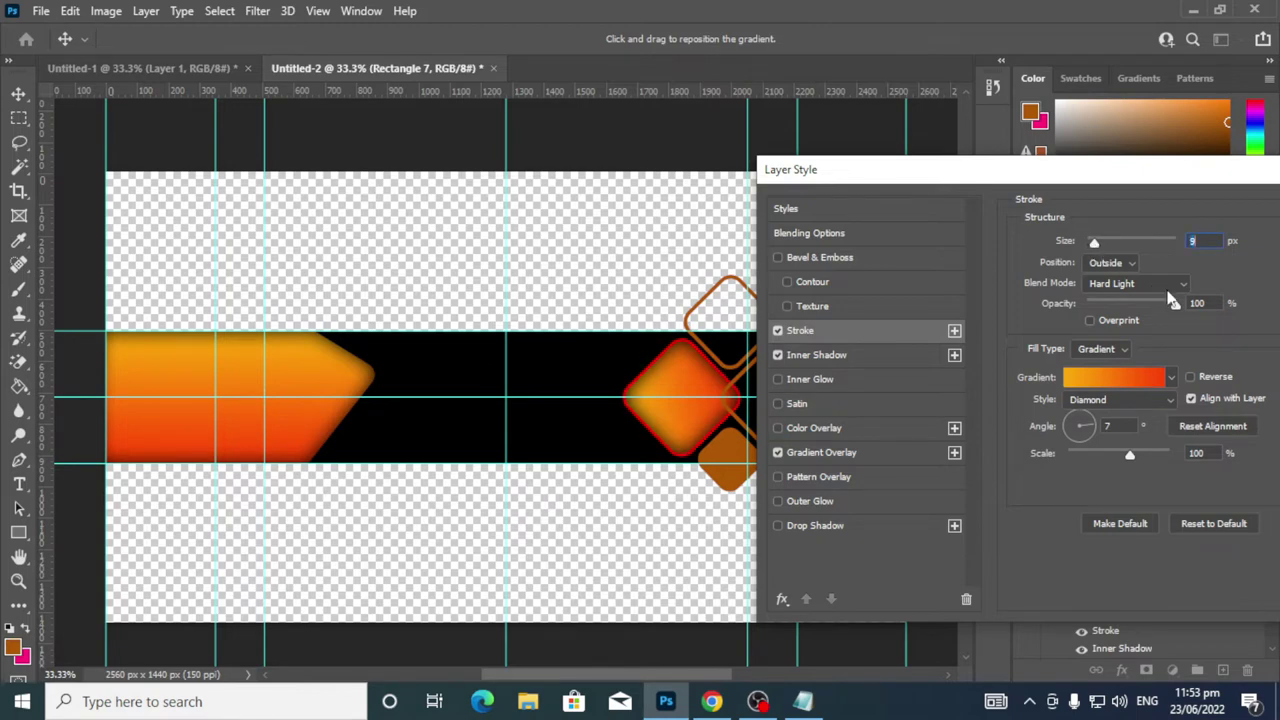
pyautogui.click(1131, 460)
pyautogui.moveTo(1130, 460); pyautogui.dragTo(1096, 458)
pyautogui.click(1111, 401)
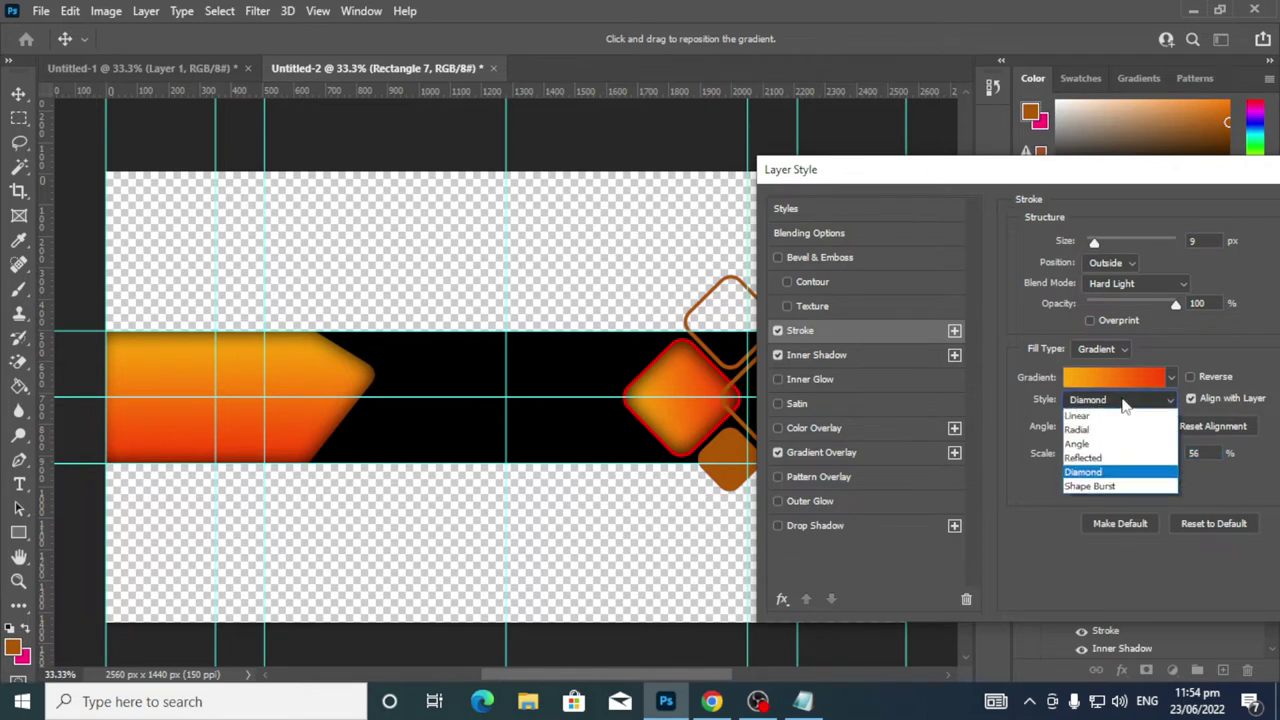
pyautogui.click(1099, 421)
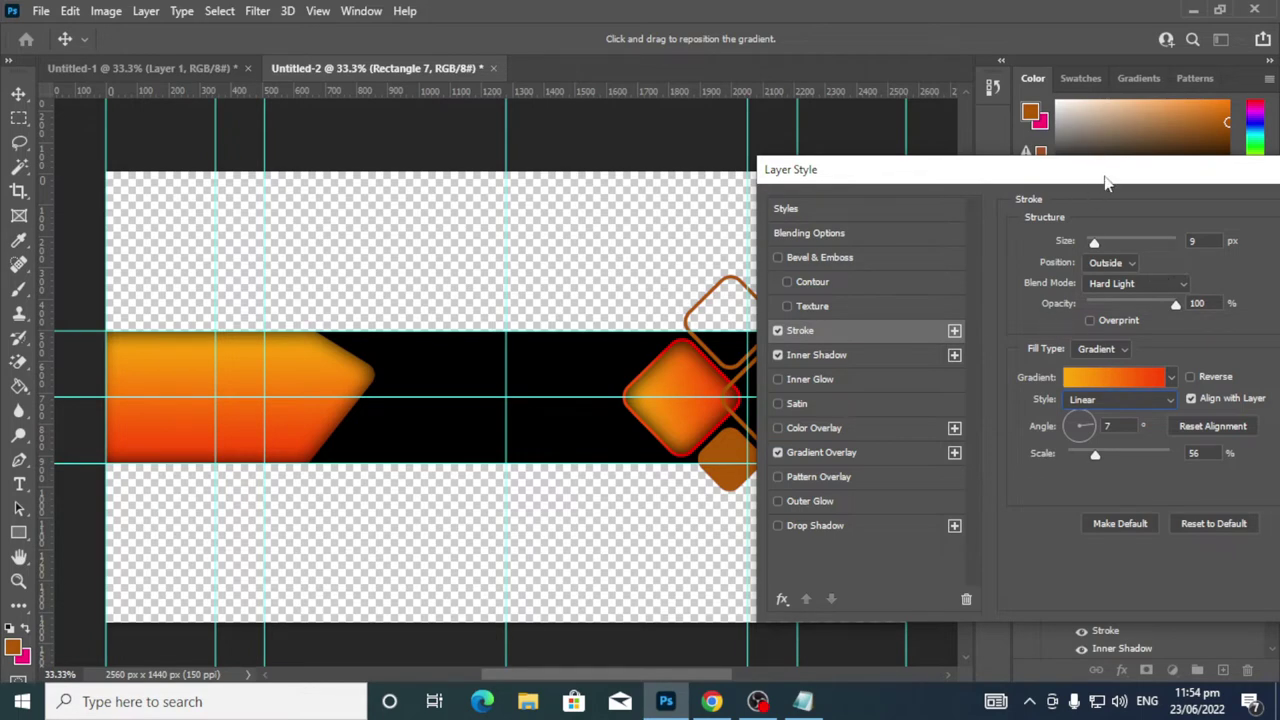
pyautogui.moveTo(1105, 176); pyautogui.dragTo(898, 172)
pyautogui.click(1215, 207)
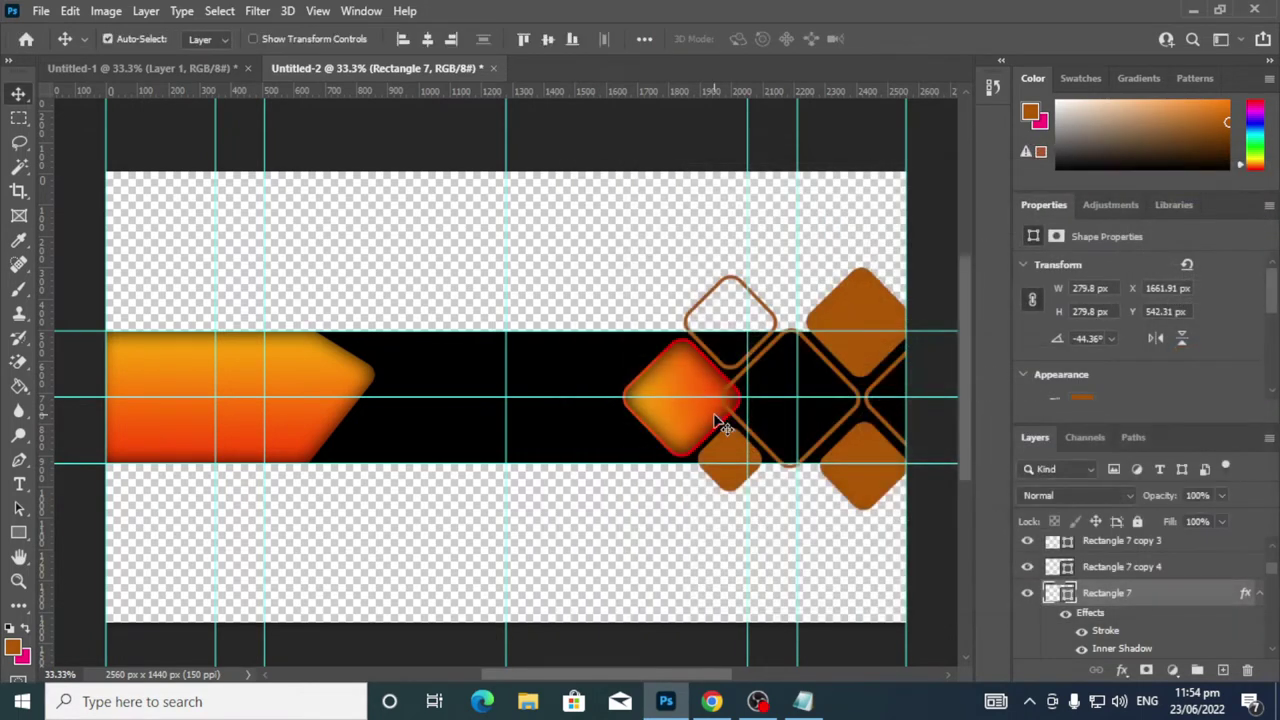
# Add a Gradient Overlay with the Hard Light blend mode to the small outlined diamond above the band
pyautogui.click(730, 288)
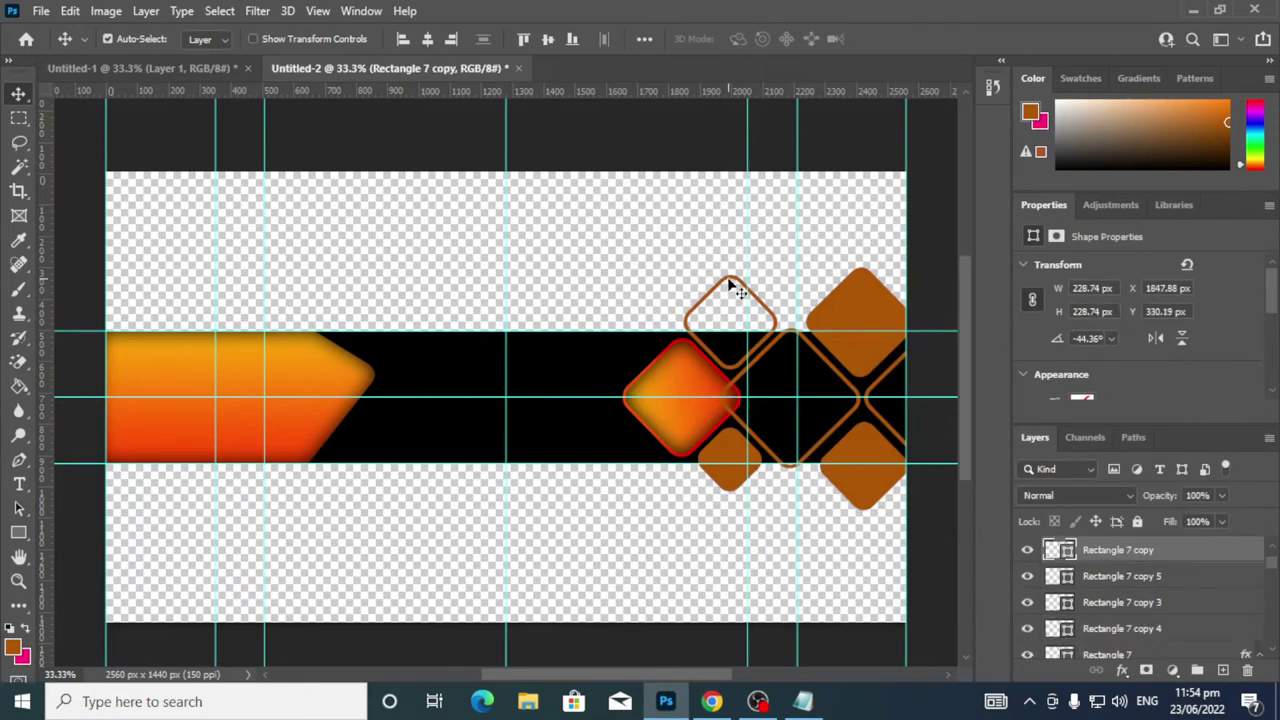
pyautogui.rightClick(1095, 556)
pyautogui.click(860, 29)
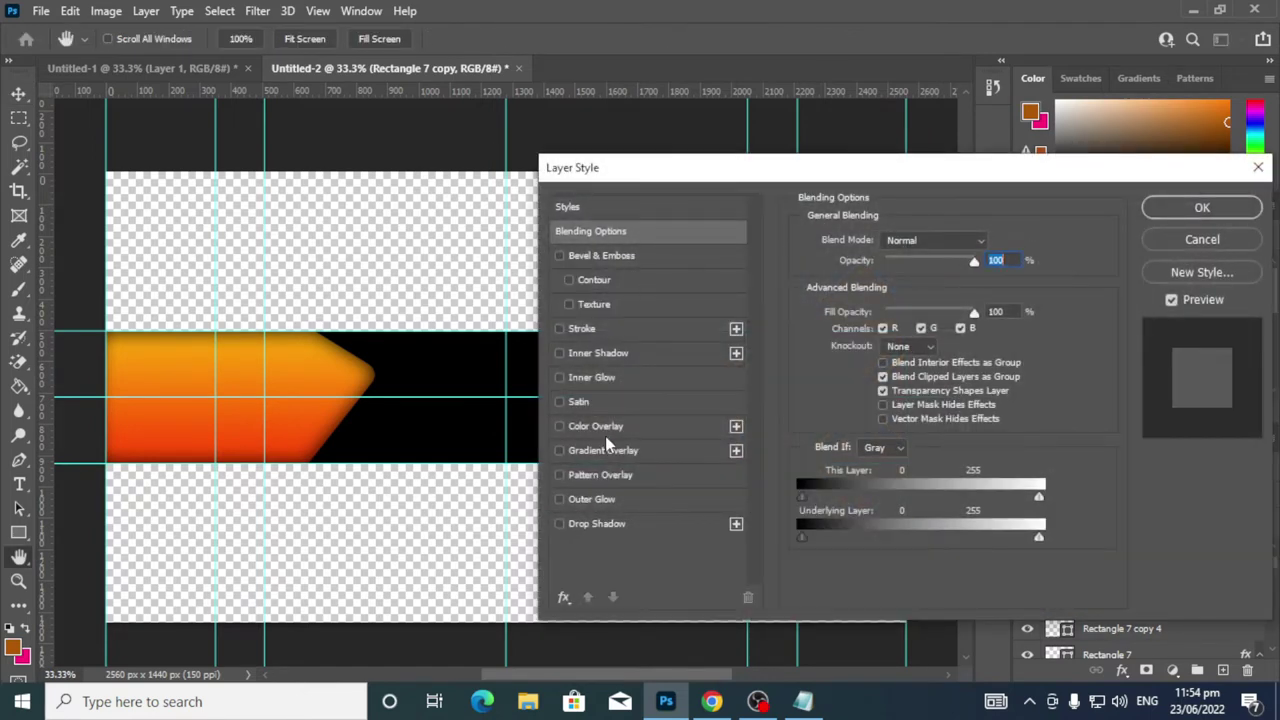
pyautogui.click(609, 452)
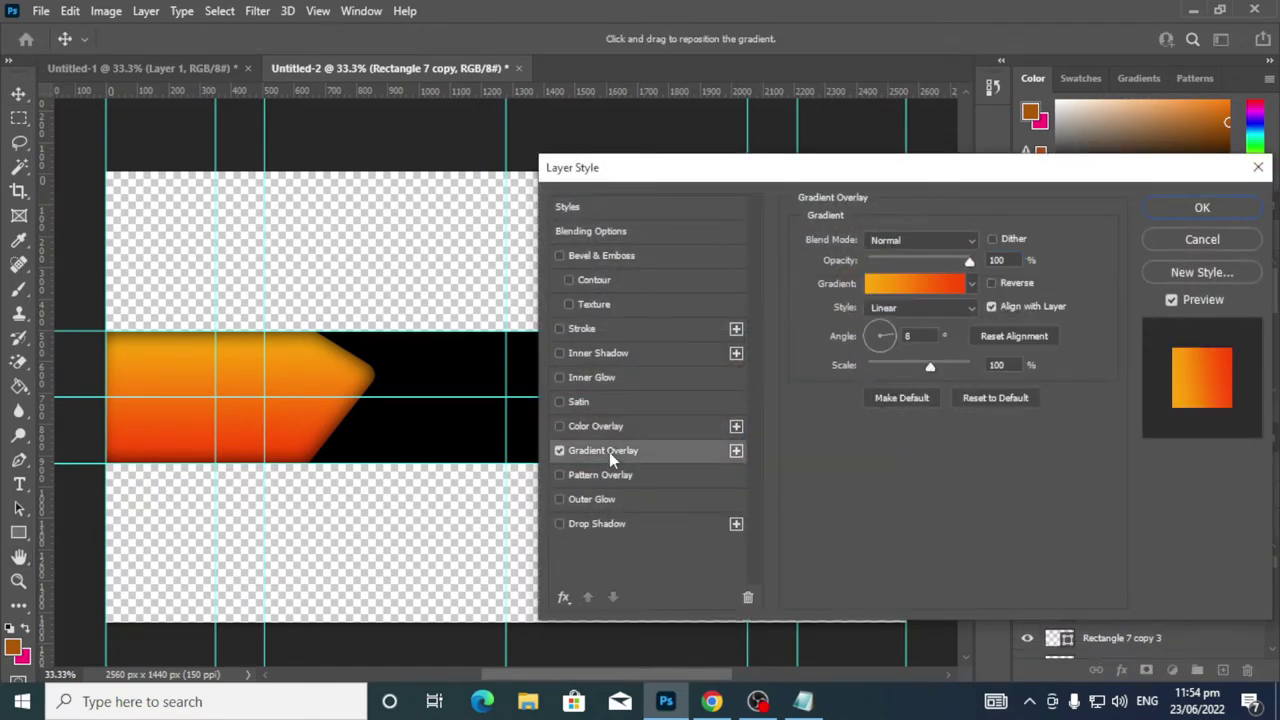
pyautogui.click(970, 242)
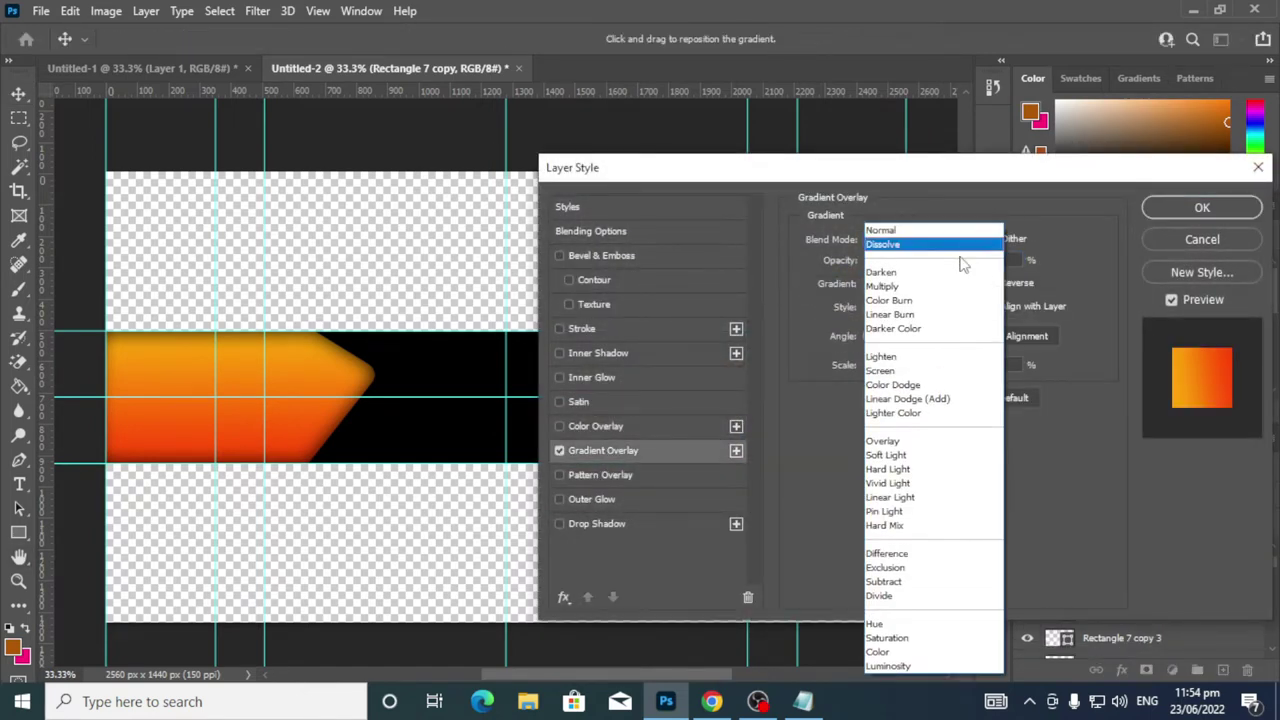
pyautogui.click(938, 470)
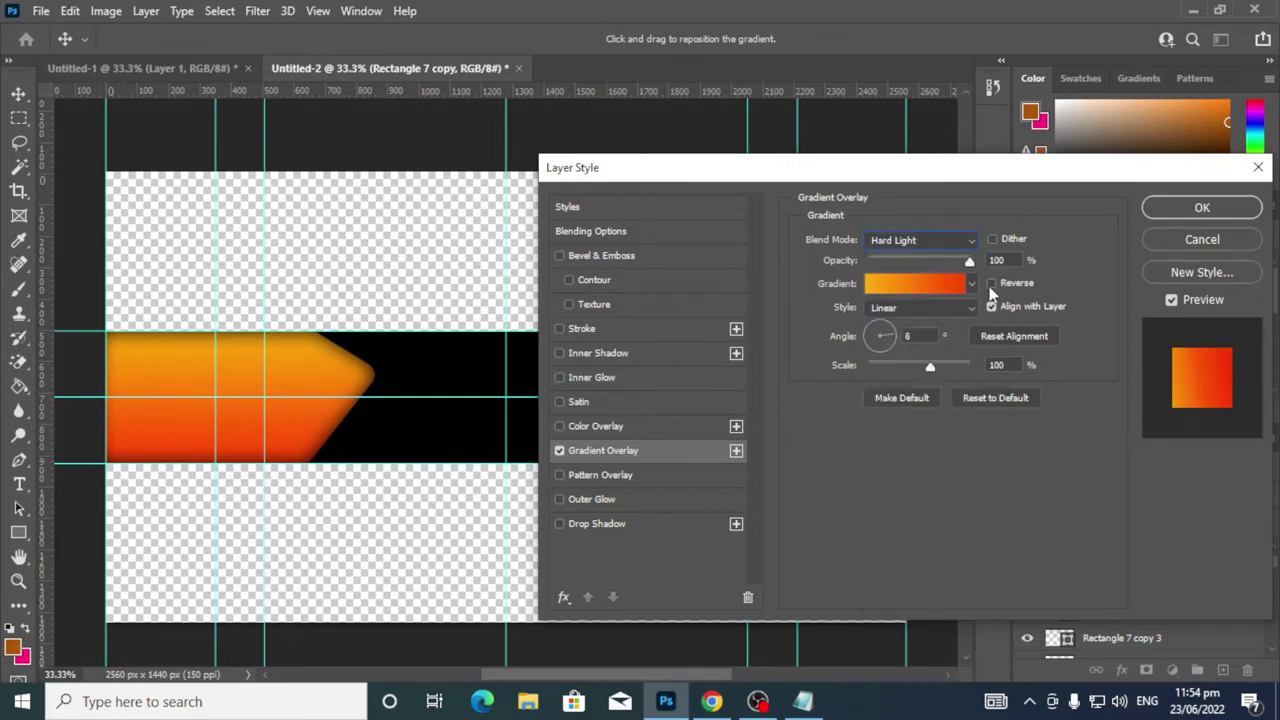
# Set the outlined diamond's overlay gradient angle to 90° and apply the layer style
pyautogui.moveTo(911, 175); pyautogui.dragTo(1194, 153)
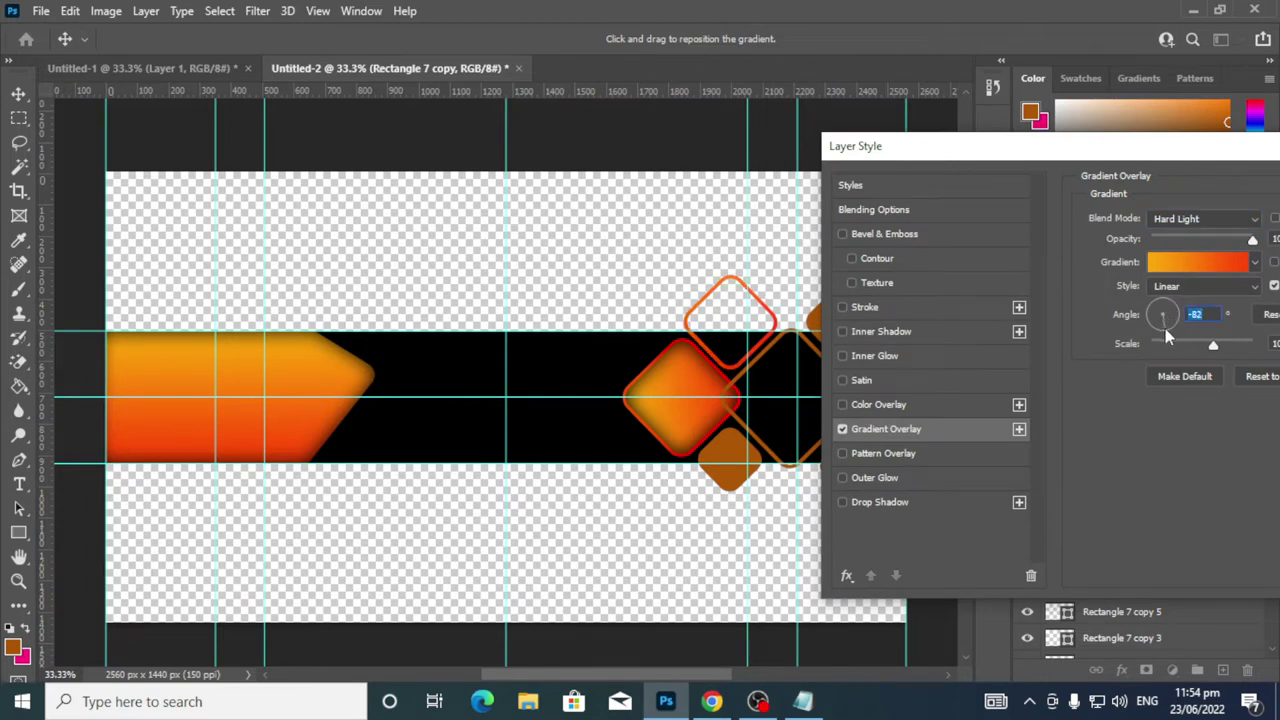
pyautogui.moveTo(1165, 330); pyautogui.dragTo(1180, 313)
pyautogui.press('Return')
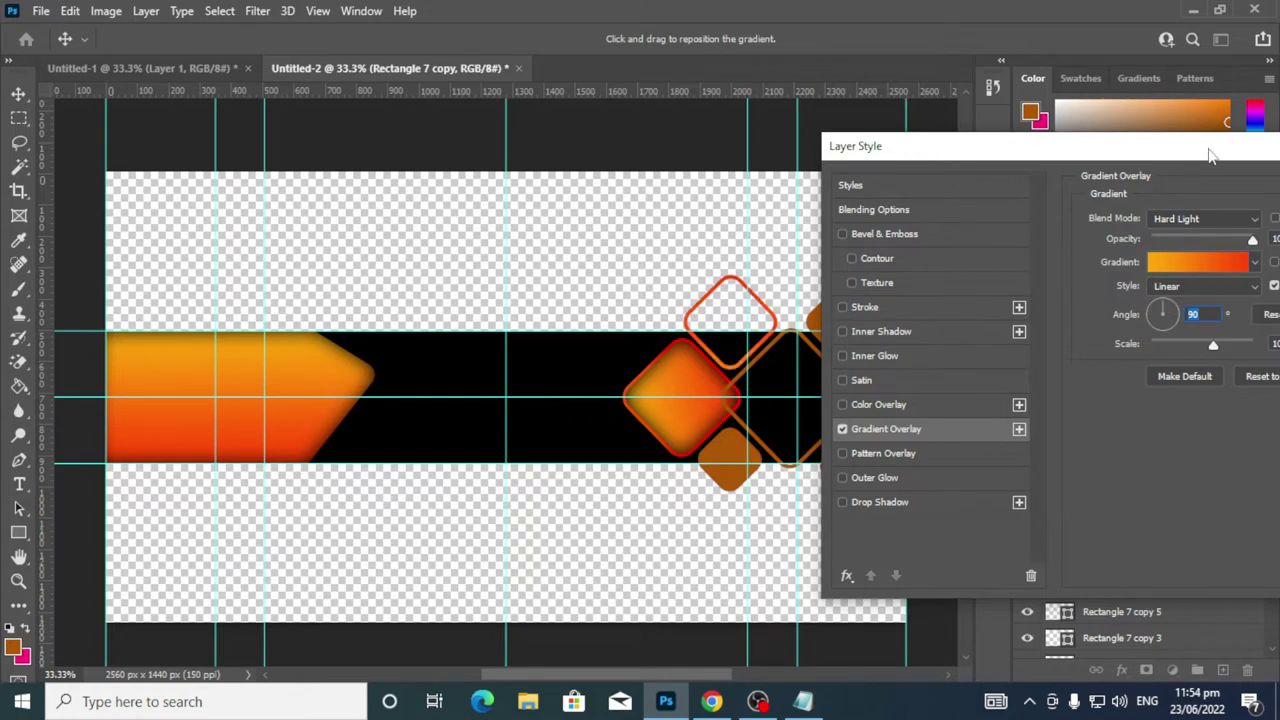
pyautogui.moveTo(1210, 155); pyautogui.dragTo(680, 214)
pyautogui.click(983, 251)
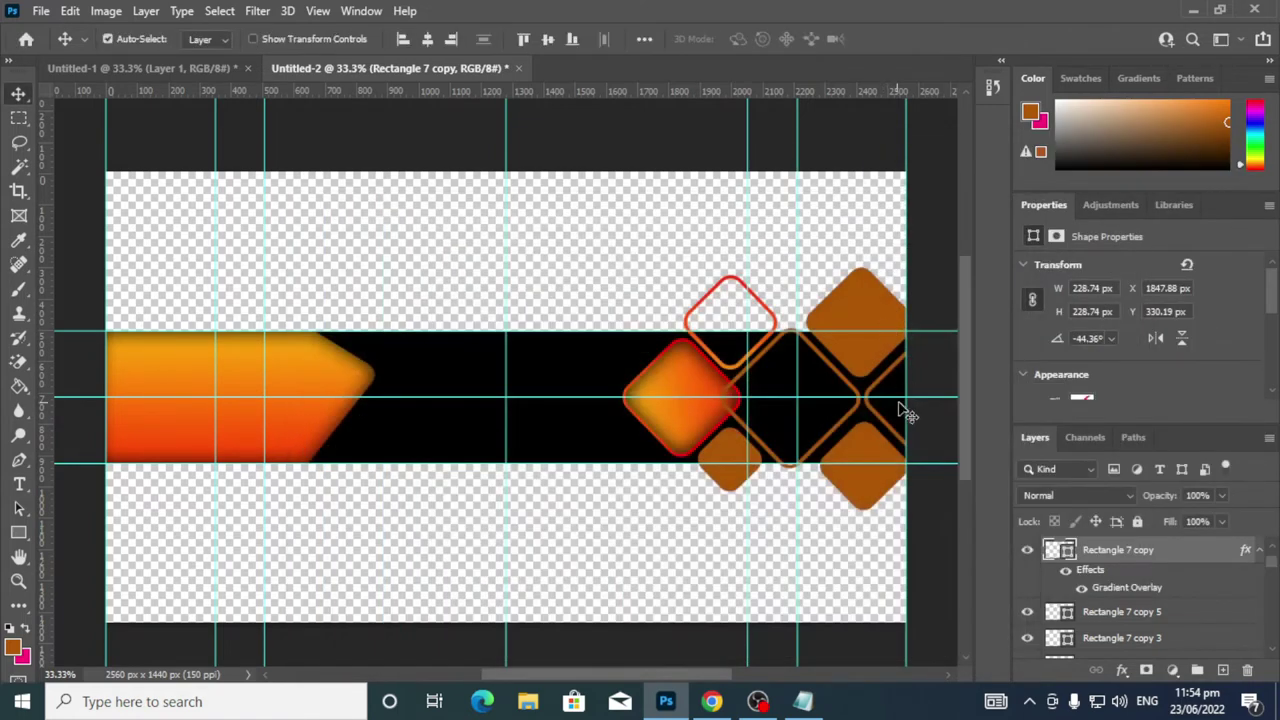
# Add a Linear Gradient Overlay with Hard Light blending at a 157° angle to the large outlined diamond within the black band
pyautogui.click(812, 346)
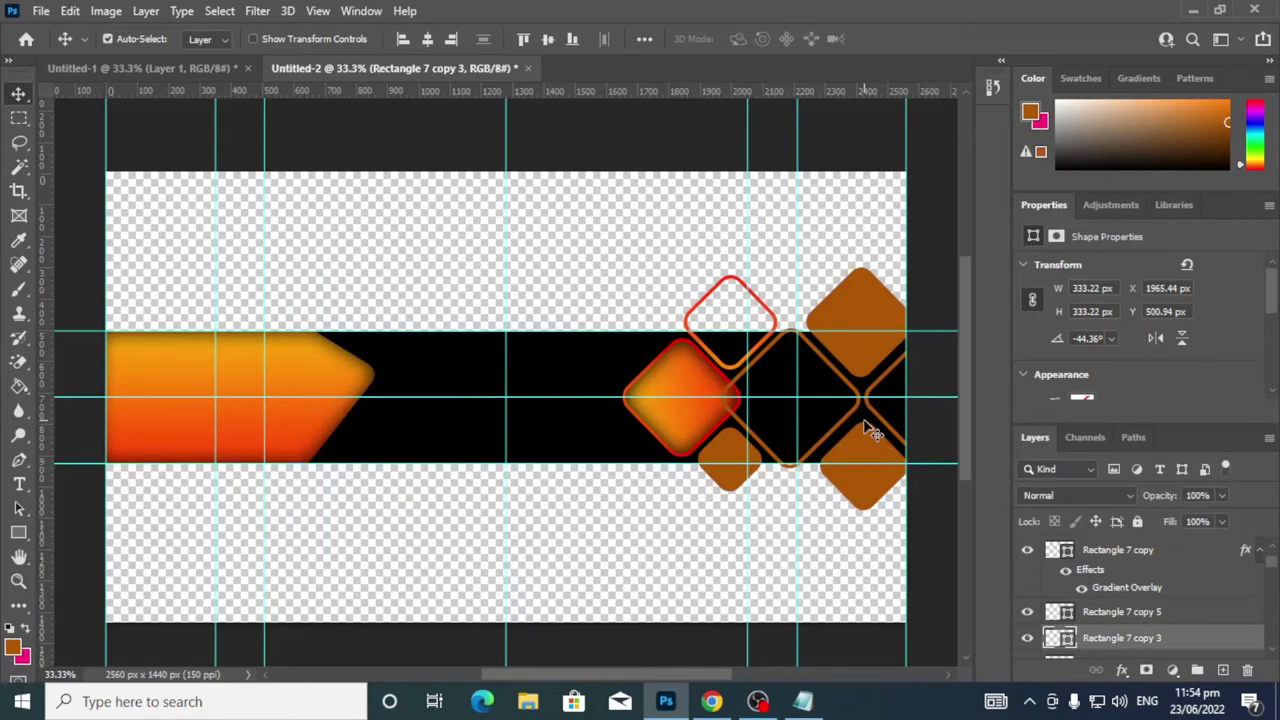
pyautogui.rightClick(1121, 643)
pyautogui.click(960, 26)
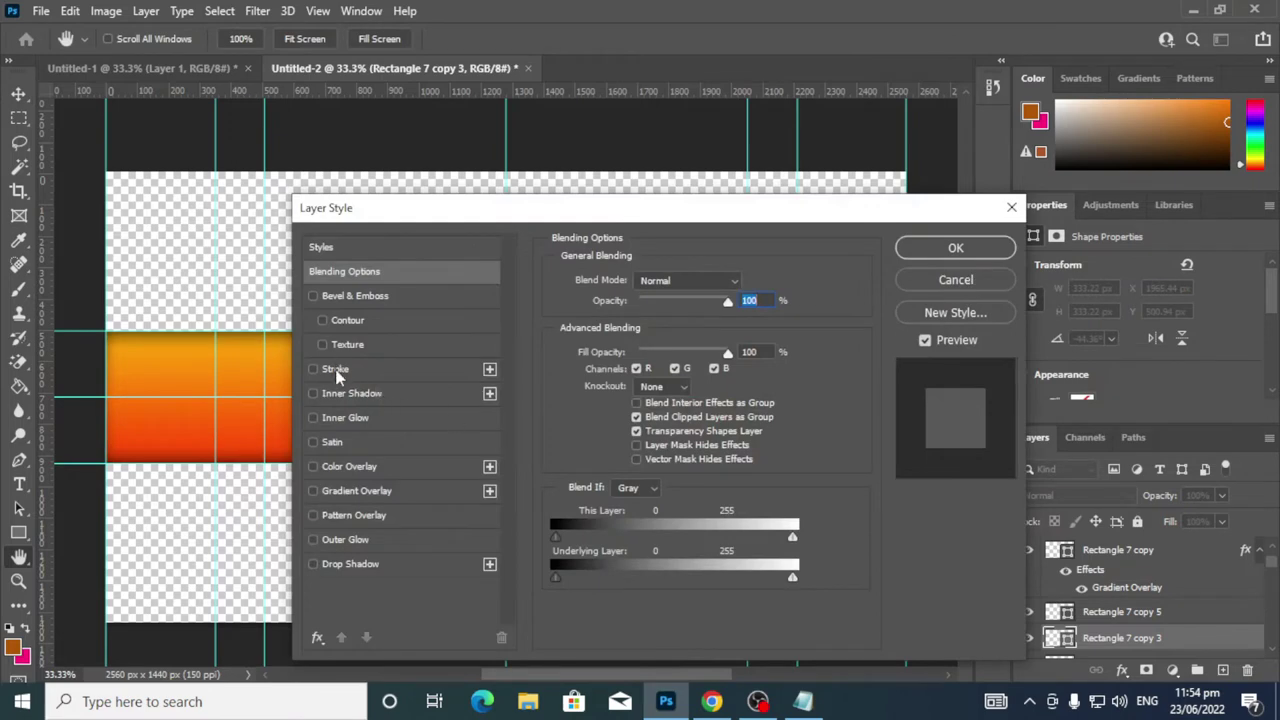
pyautogui.click(358, 491)
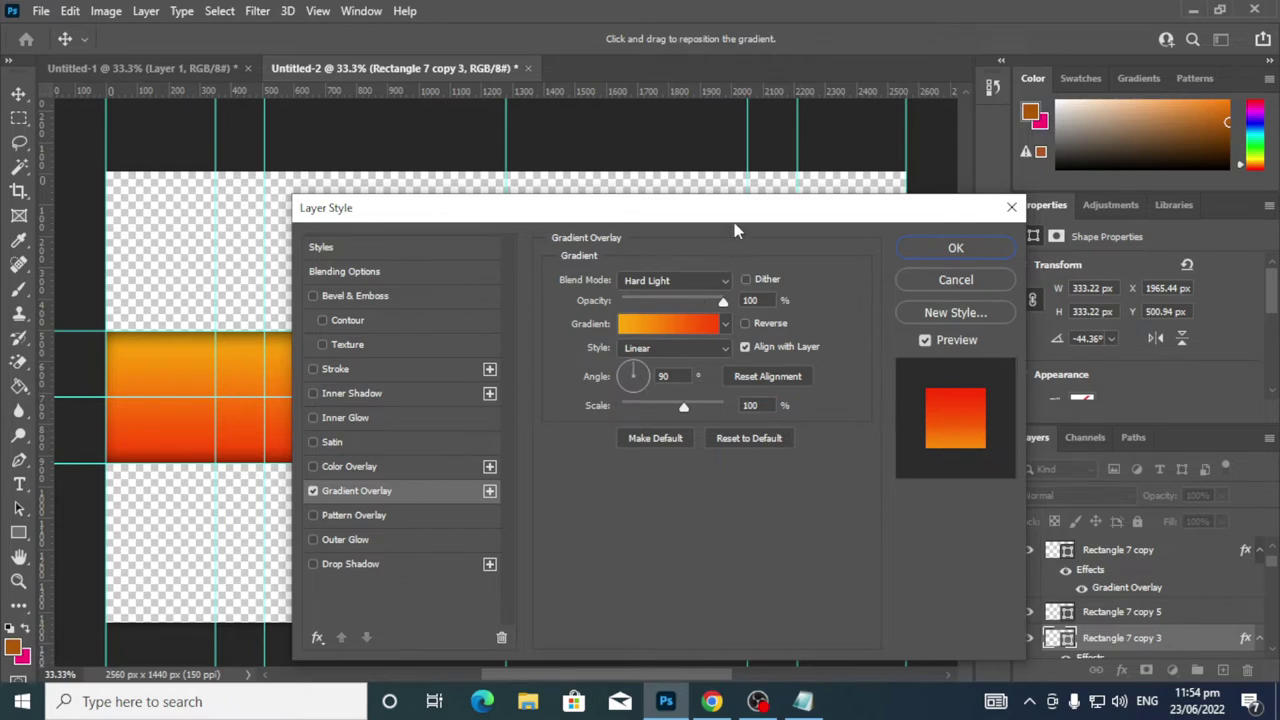
pyautogui.moveTo(740, 214); pyautogui.dragTo(547, 138)
pyautogui.moveTo(440, 300); pyautogui.dragTo(425, 294)
pyautogui.moveTo(573, 138); pyautogui.dragTo(448, 140)
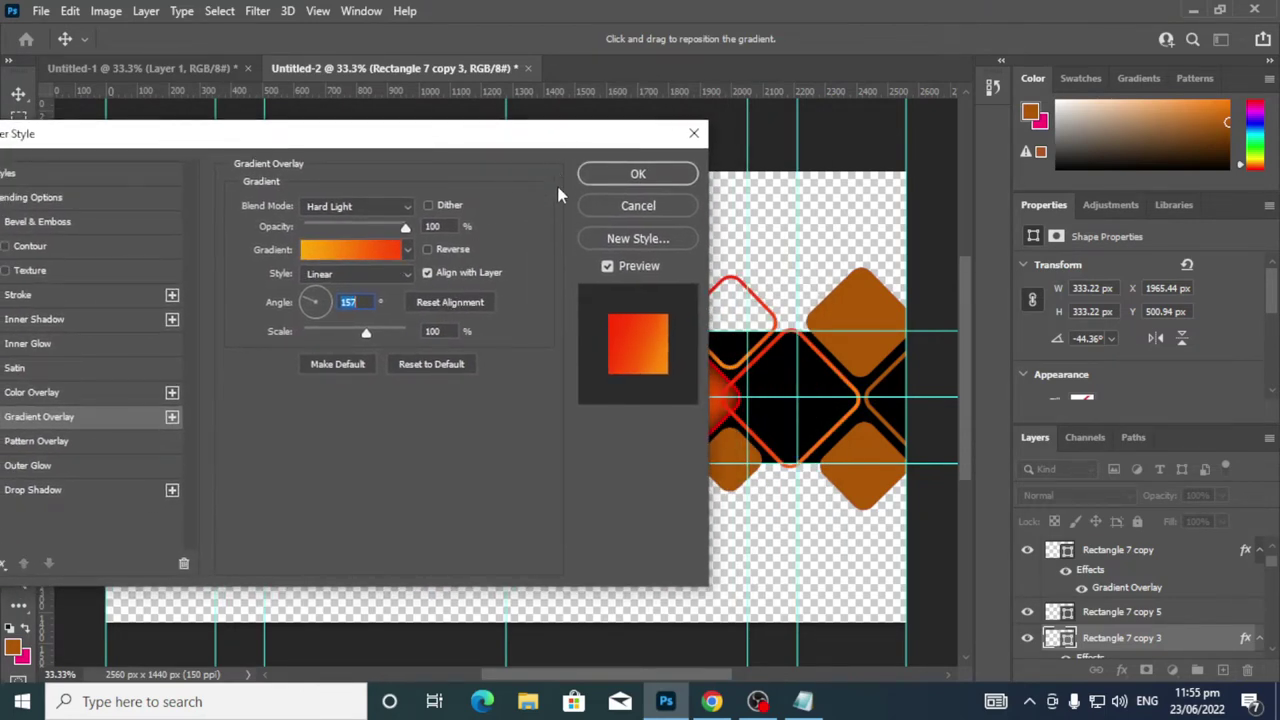
pyautogui.click(616, 174)
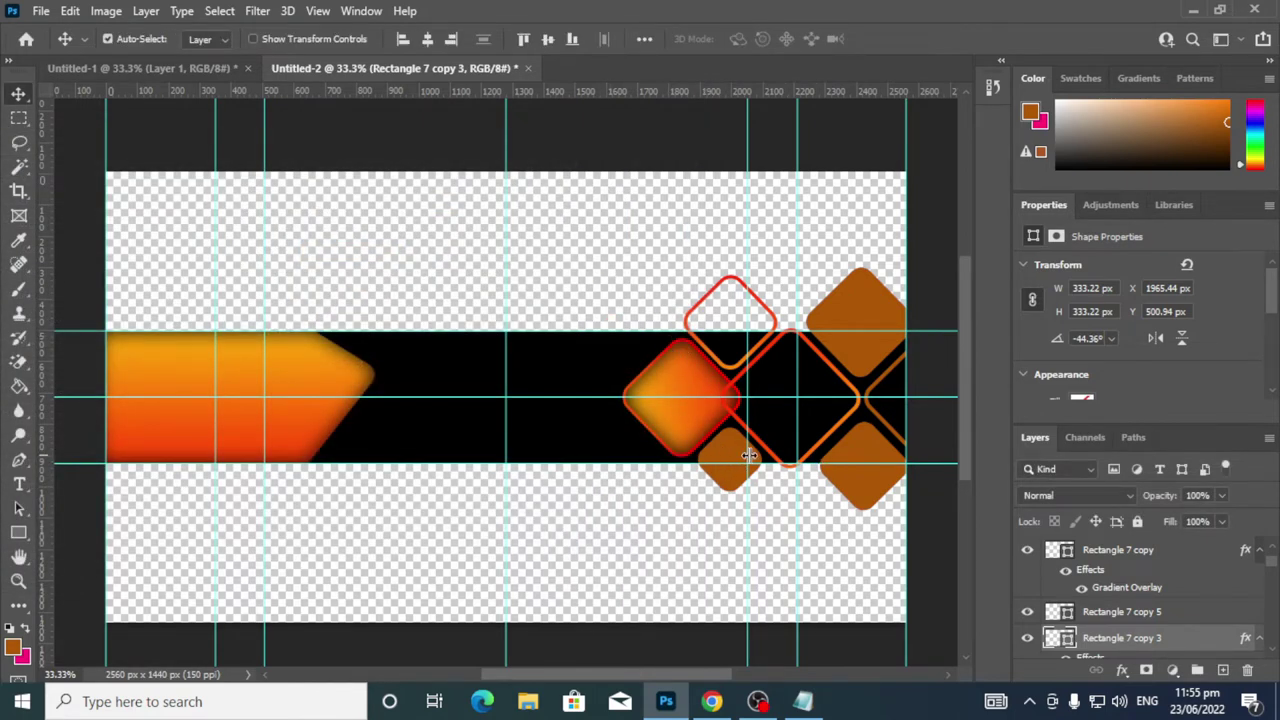
# Copy the layer style of the gradient-filled diamond on the band and paste it onto the small solid brown diamond just below it
pyautogui.click(711, 418)
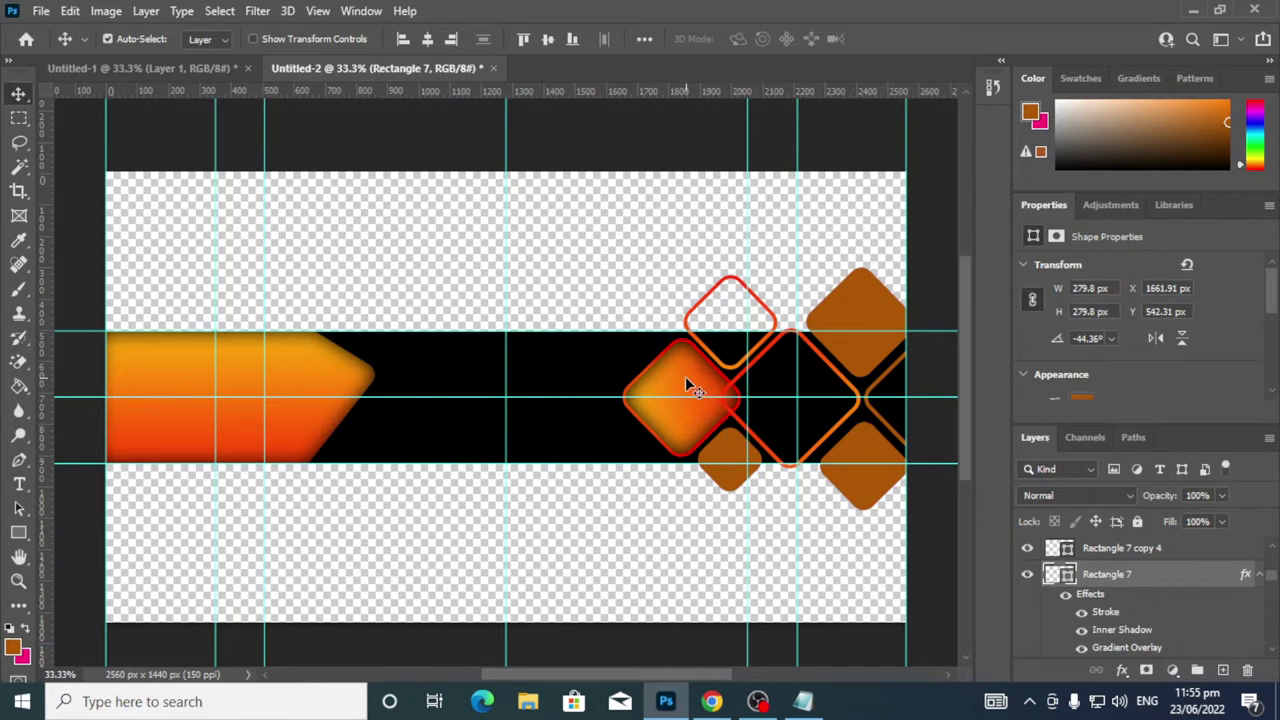
pyautogui.rightClick(1115, 580)
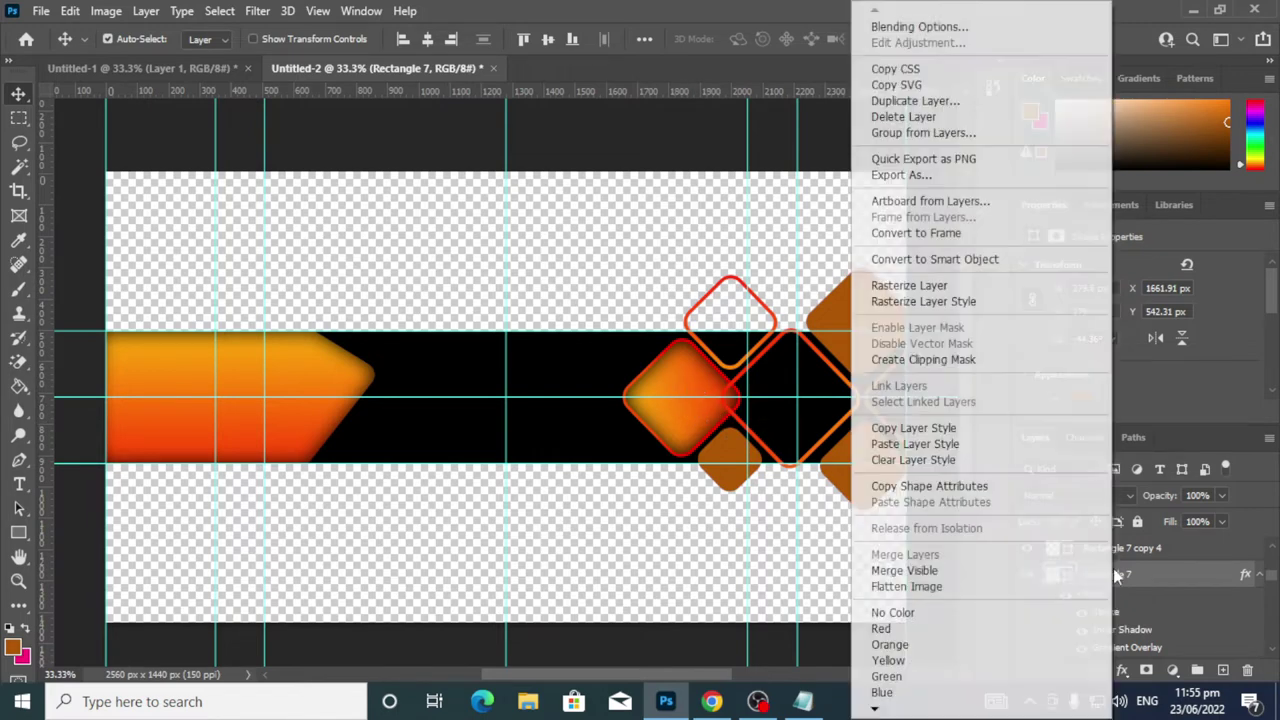
pyautogui.click(940, 436)
pyautogui.click(748, 480)
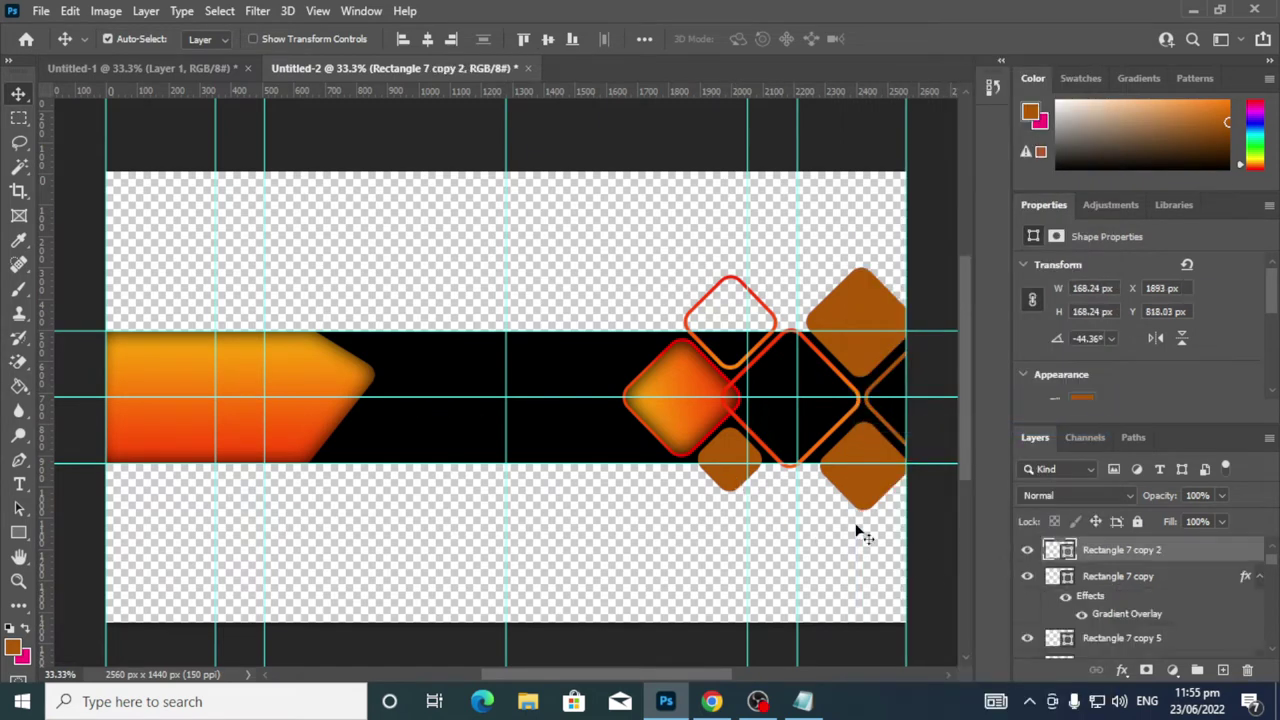
pyautogui.rightClick(1093, 562)
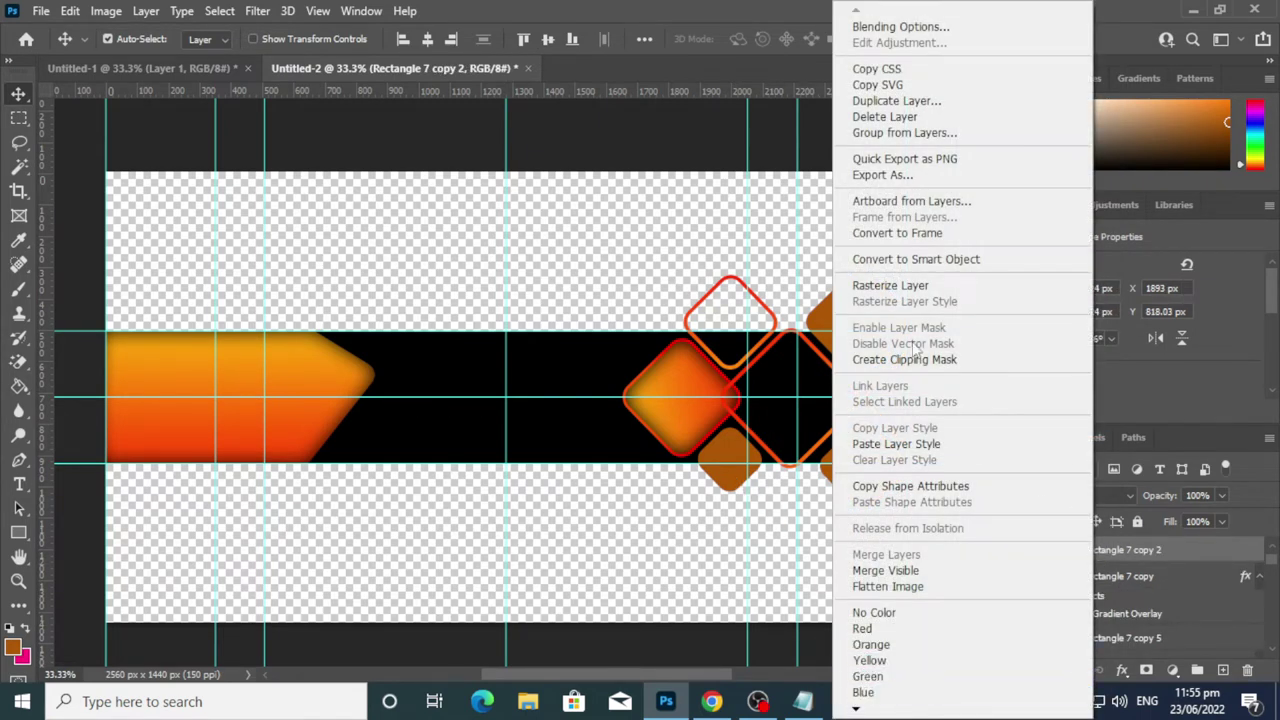
pyautogui.click(926, 444)
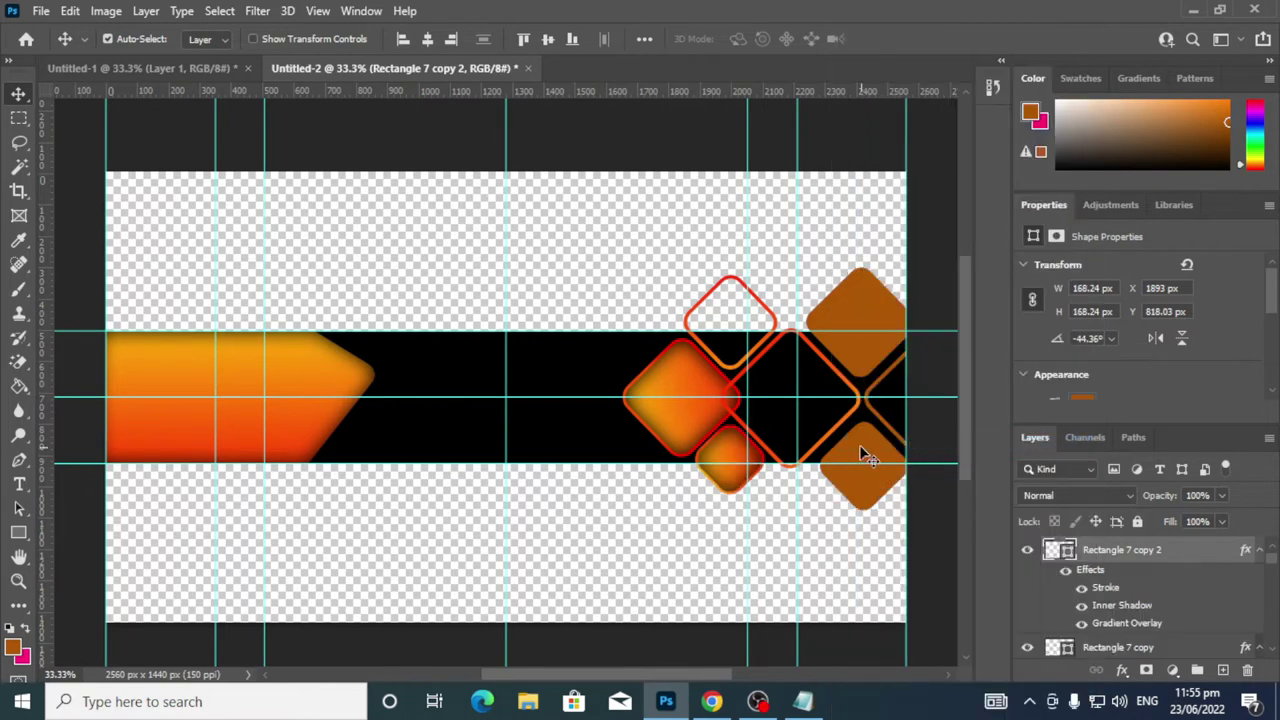
# Paste the copied layer style onto the upper and lower solid brown diamonds at the banner's right edge
pyautogui.click(866, 367)
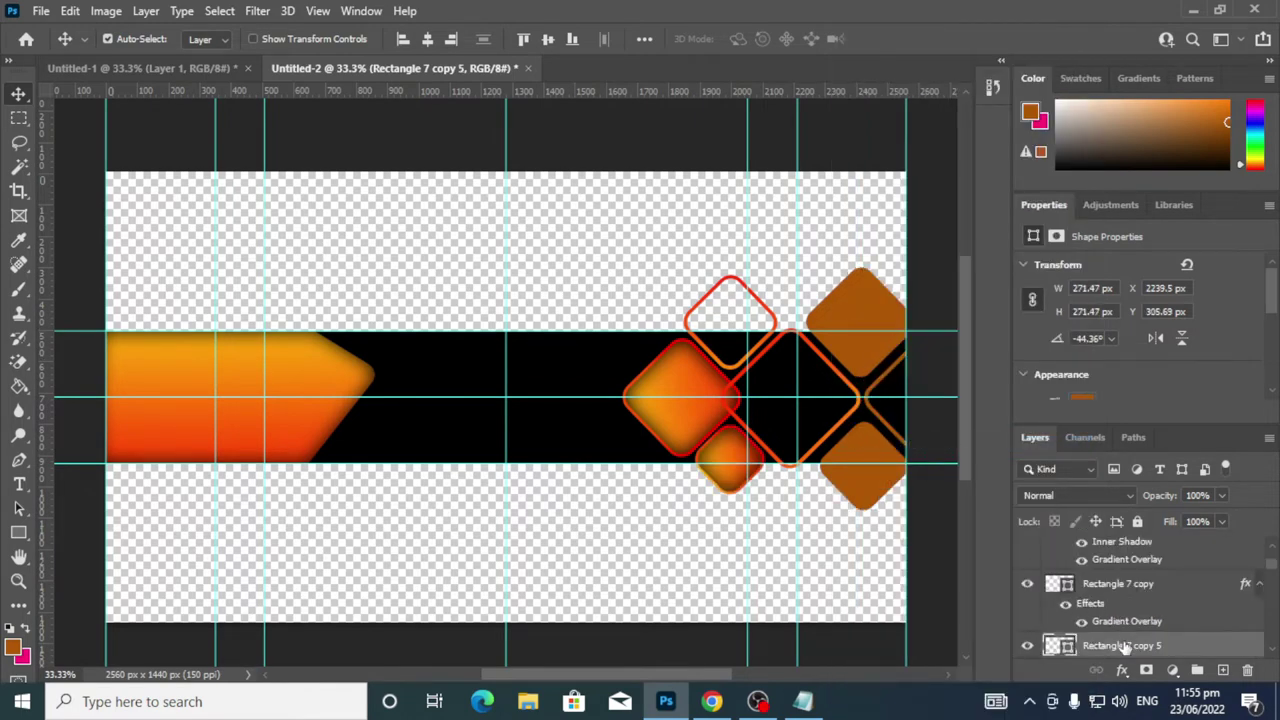
pyautogui.rightClick(1127, 648)
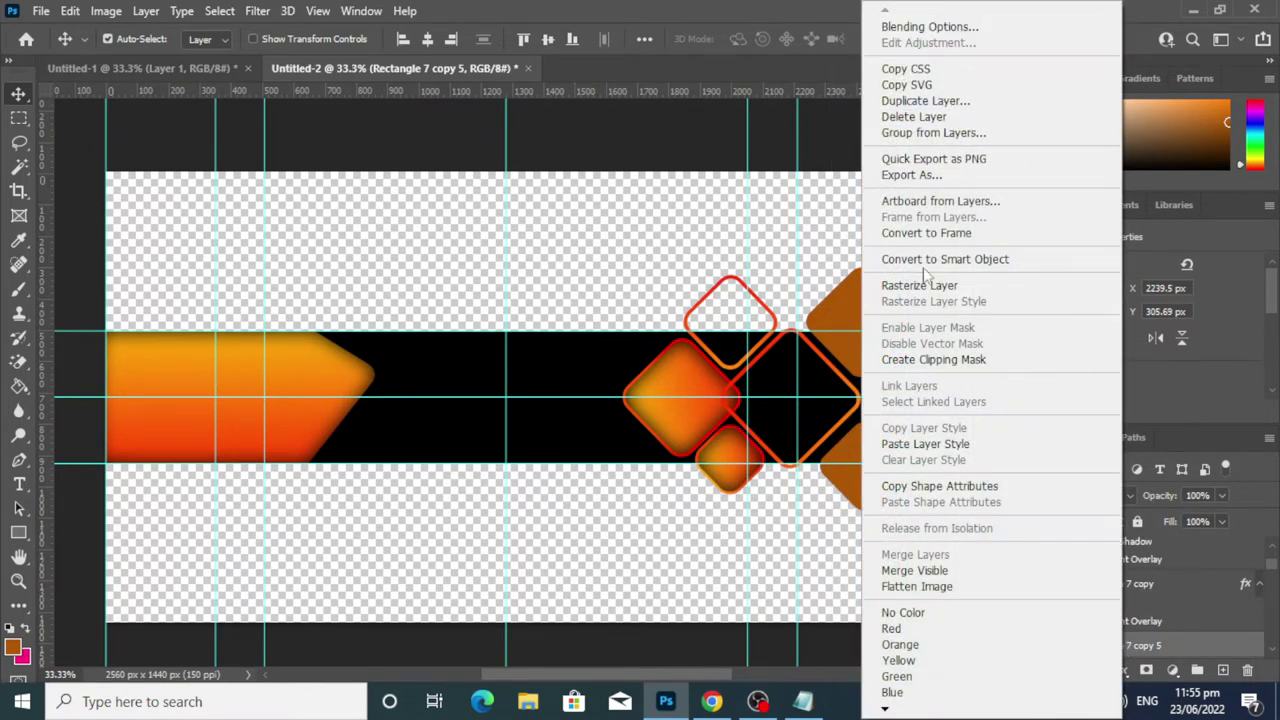
pyautogui.click(940, 446)
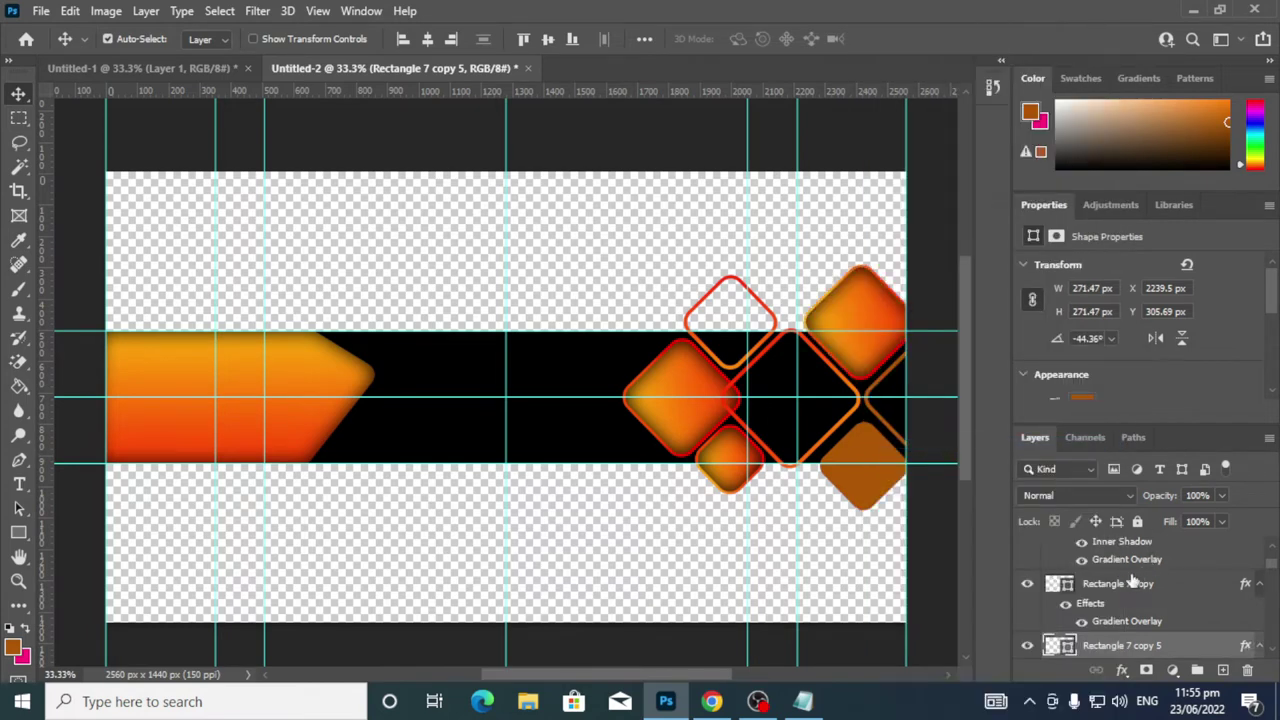
pyautogui.click(864, 487)
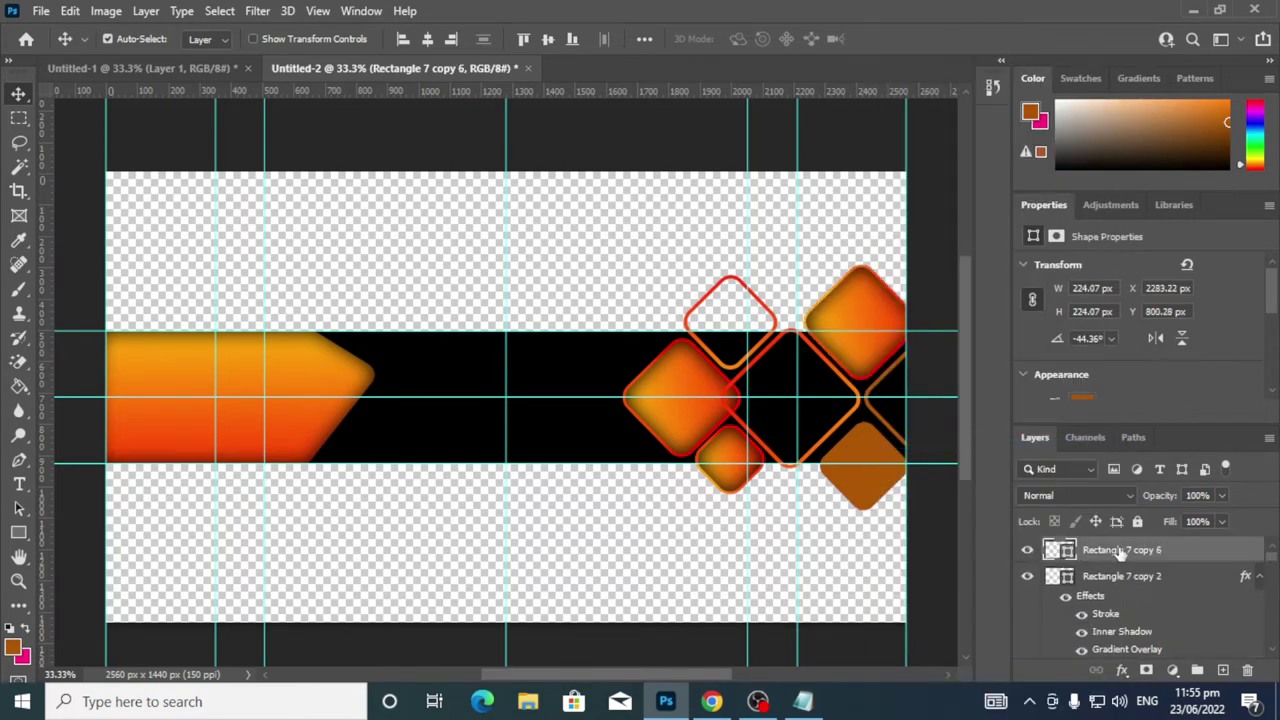
pyautogui.rightClick(1118, 549)
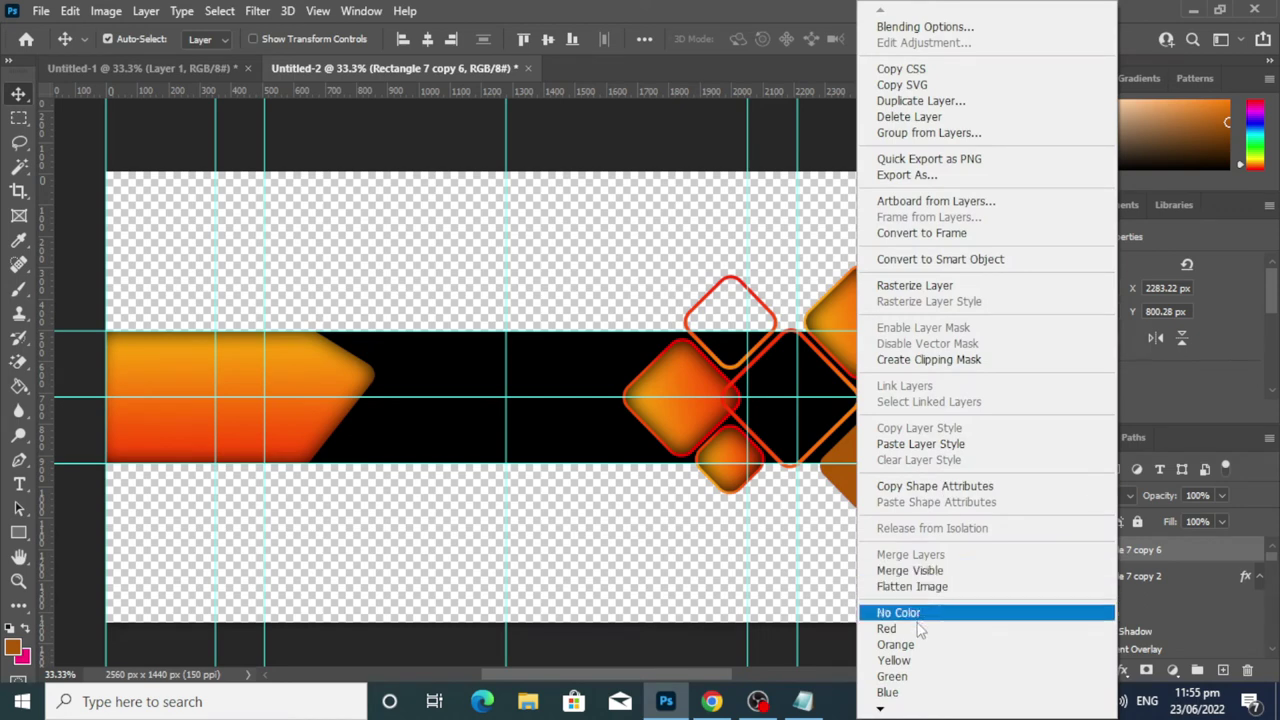
pyautogui.click(935, 444)
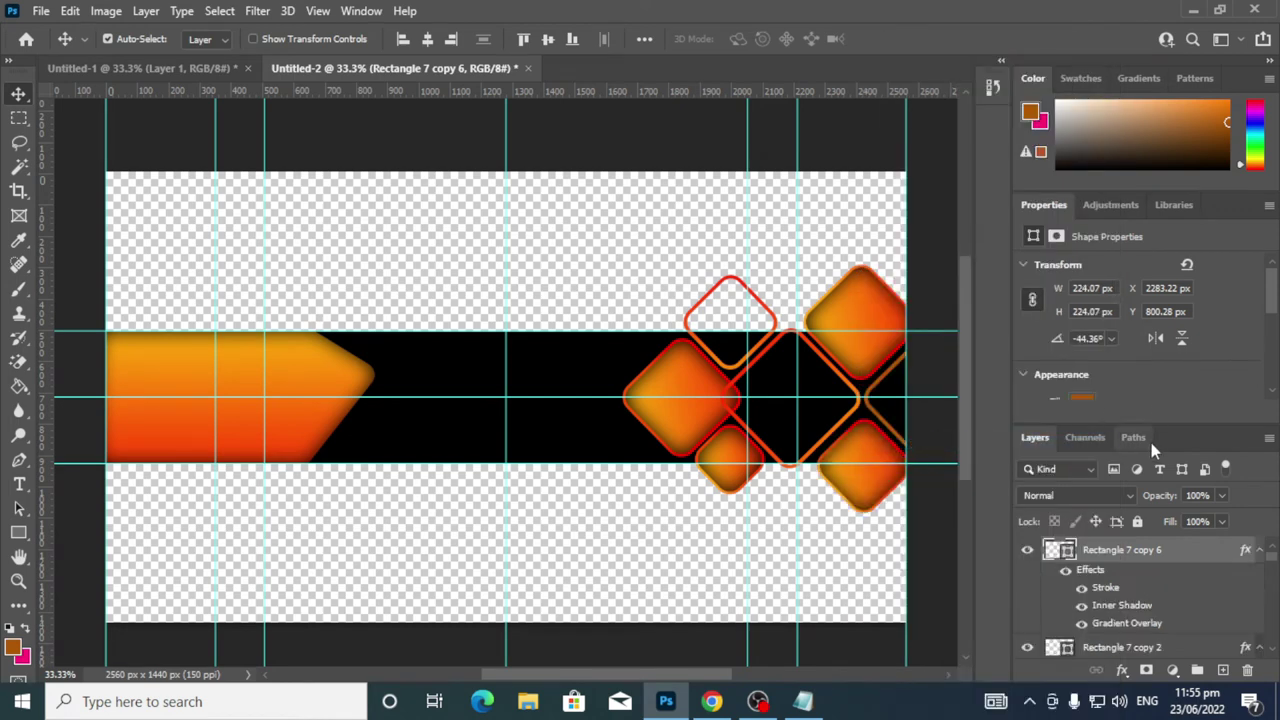
# Turn off the Stroke layer style on the Rectangle 7 copy 6 diamond
pyautogui.doubleClick(1092, 570)
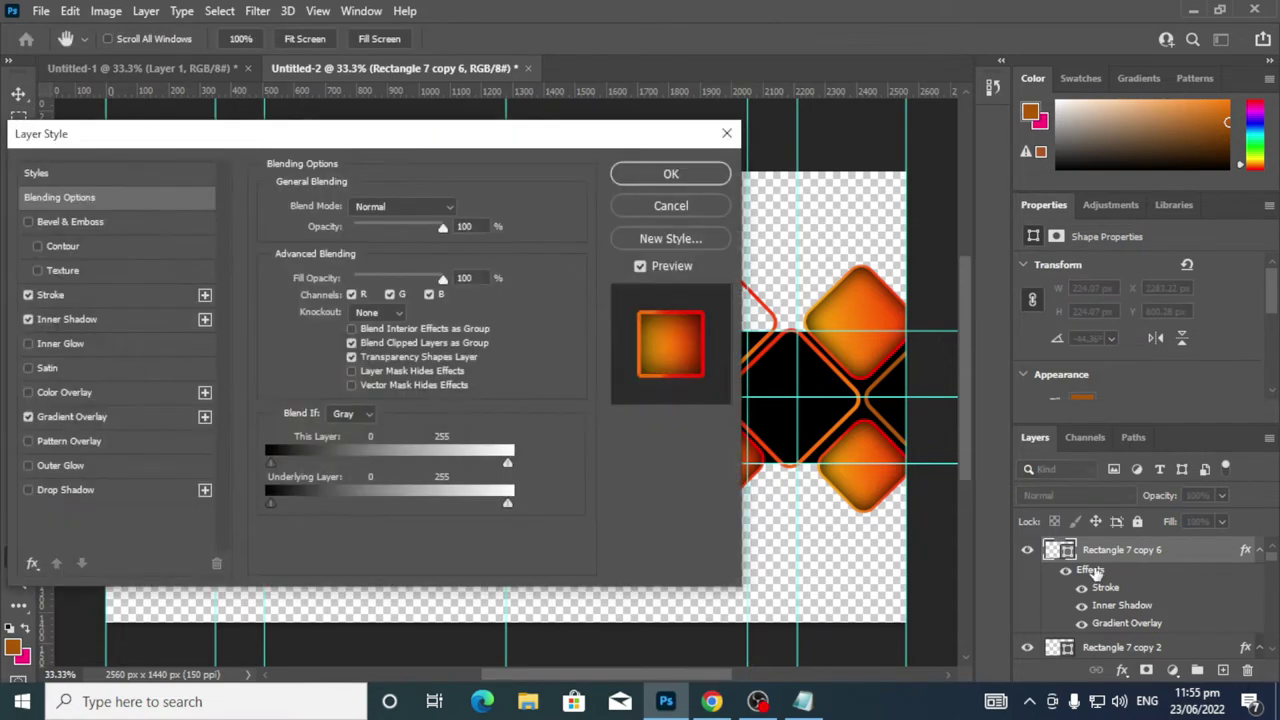
pyautogui.click(28, 295)
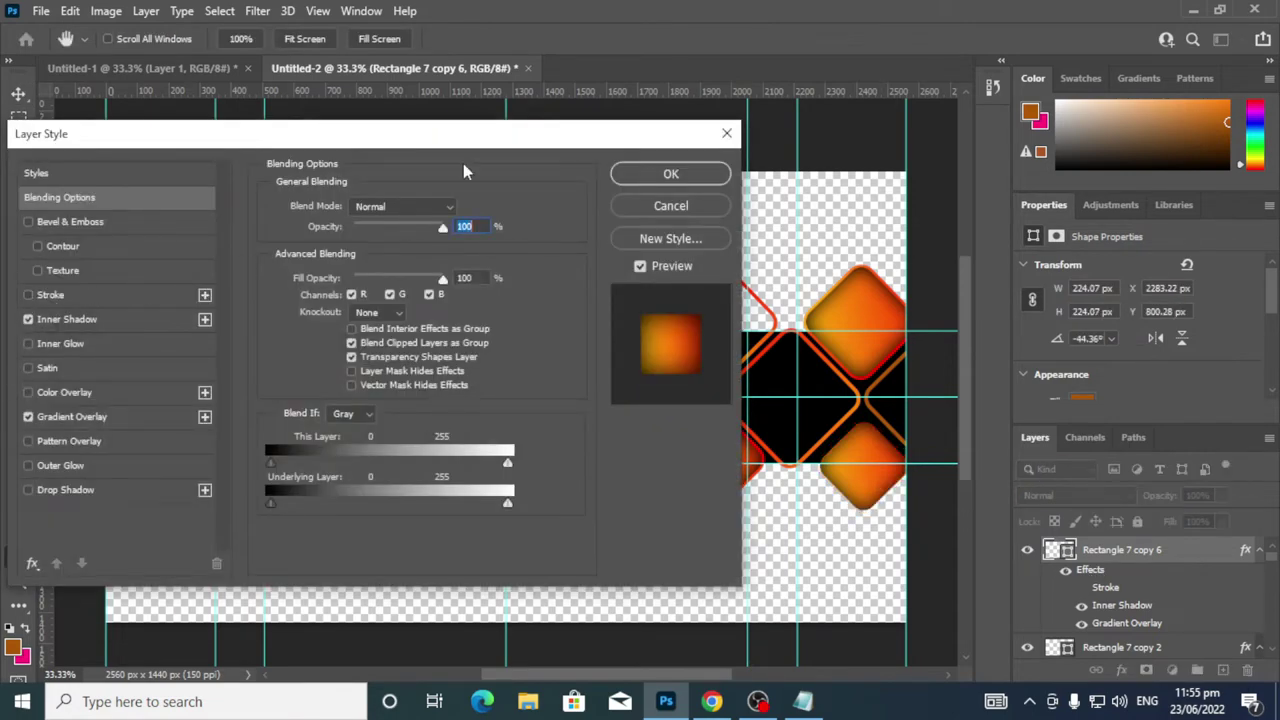
pyautogui.click(700, 174)
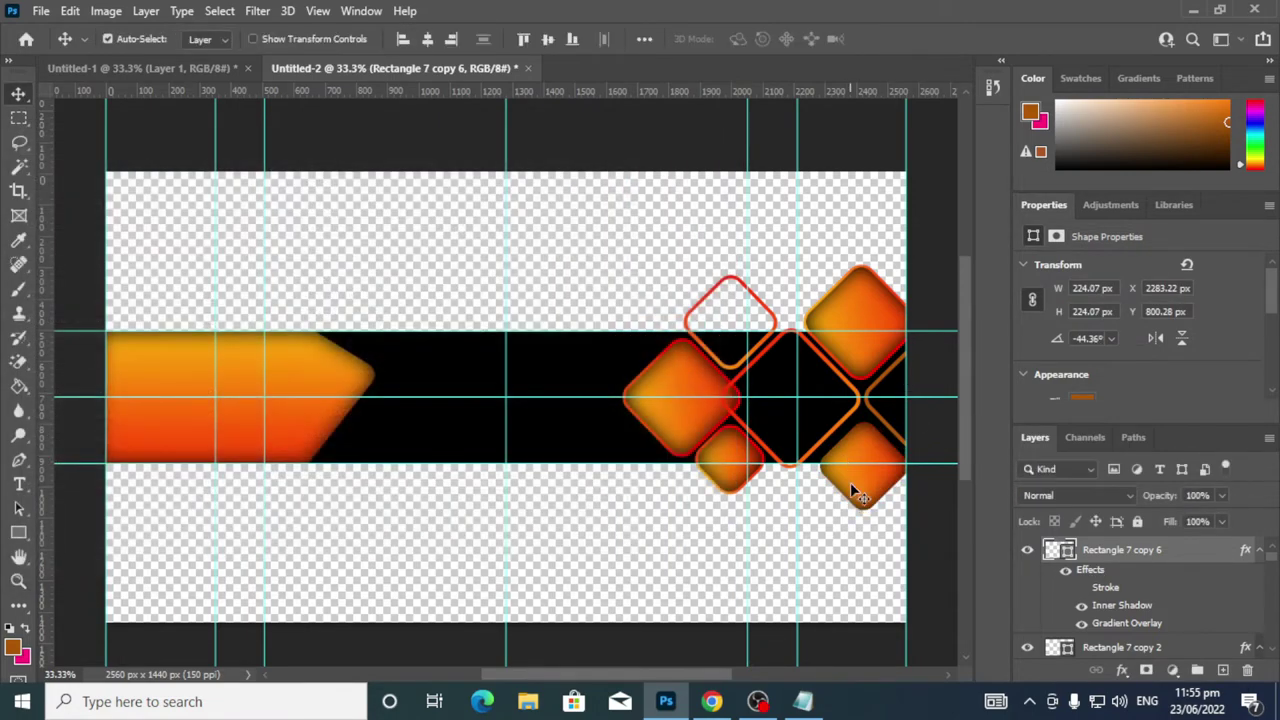
# Turn off the Stroke layer style on the upper-right filled diamond, Rectangle 7 copy 5
pyautogui.click(860, 318)
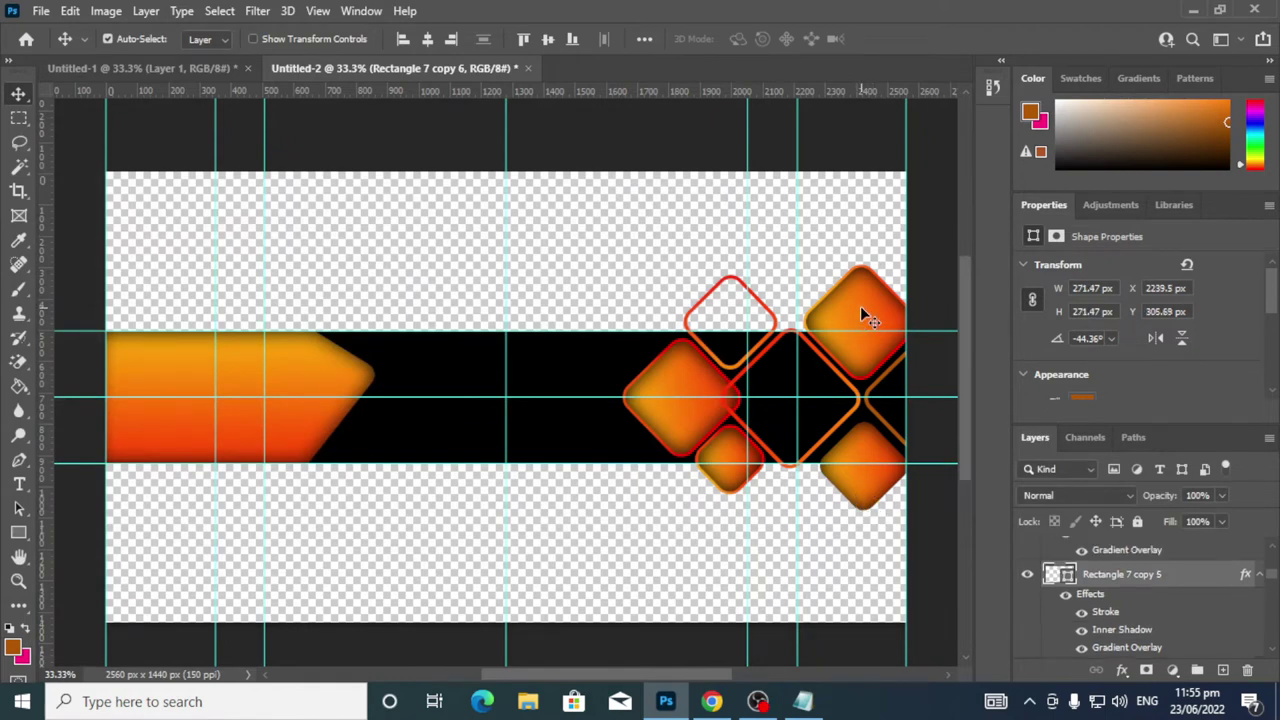
pyautogui.doubleClick(1100, 596)
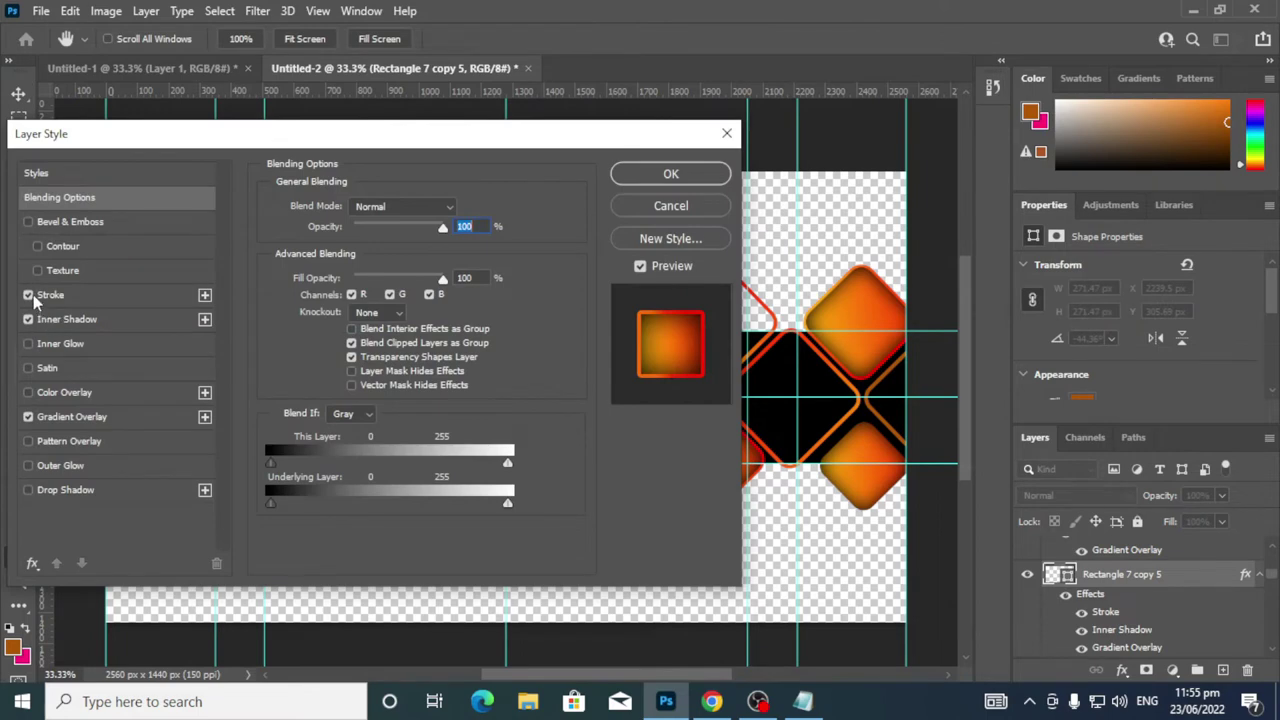
pyautogui.click(29, 295)
pyautogui.click(671, 174)
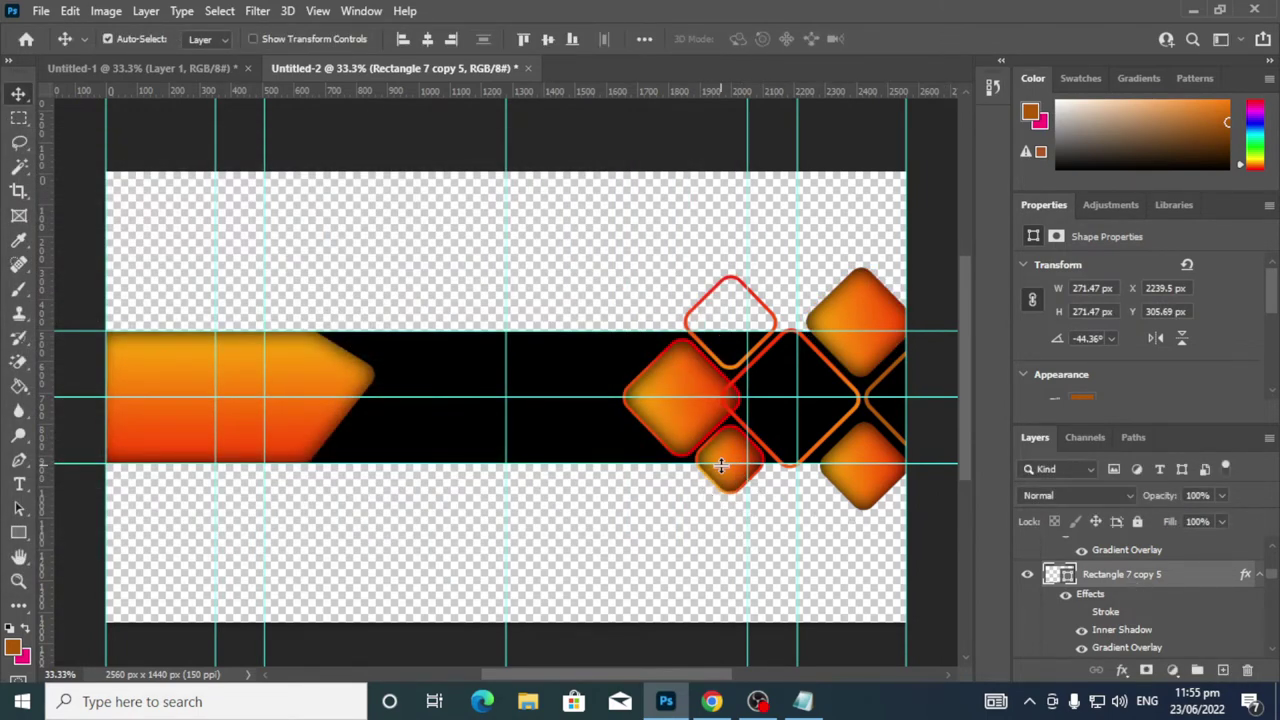
# Turn off the Stroke layer style on the small filled diamond at the banner's lower edge, Rectangle 7 copy 2
pyautogui.click(731, 487)
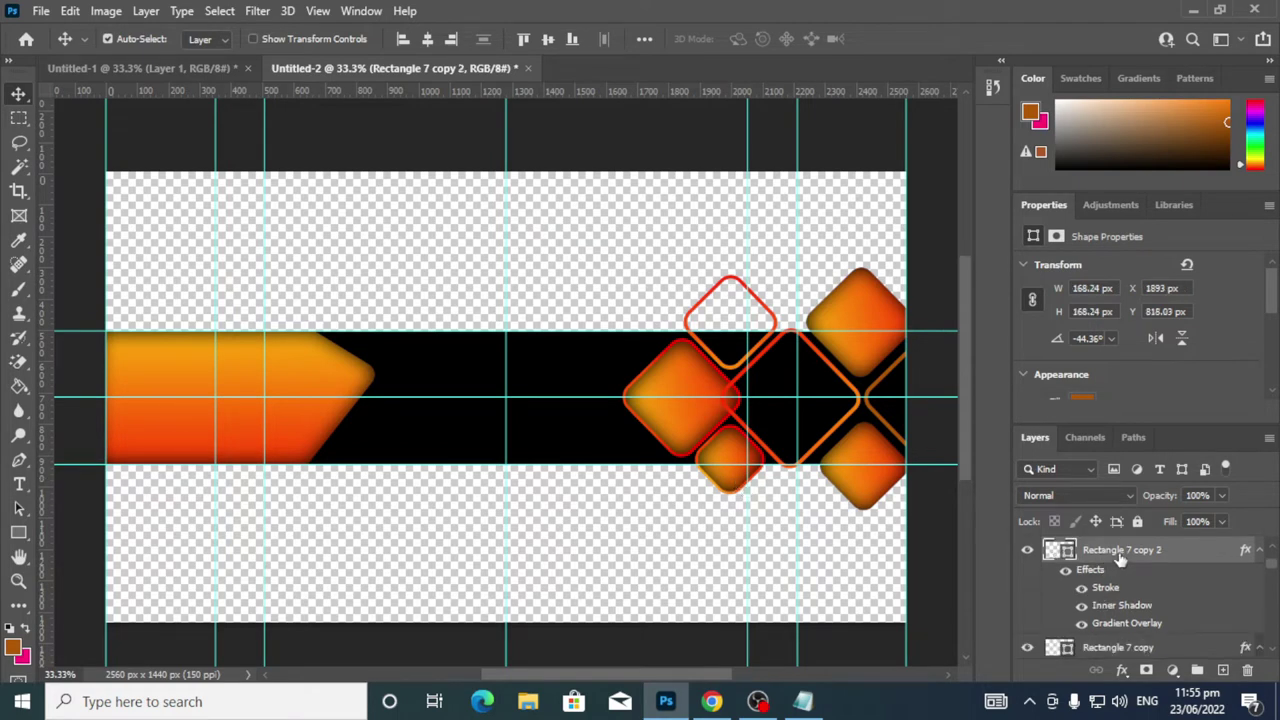
pyautogui.doubleClick(505, 386)
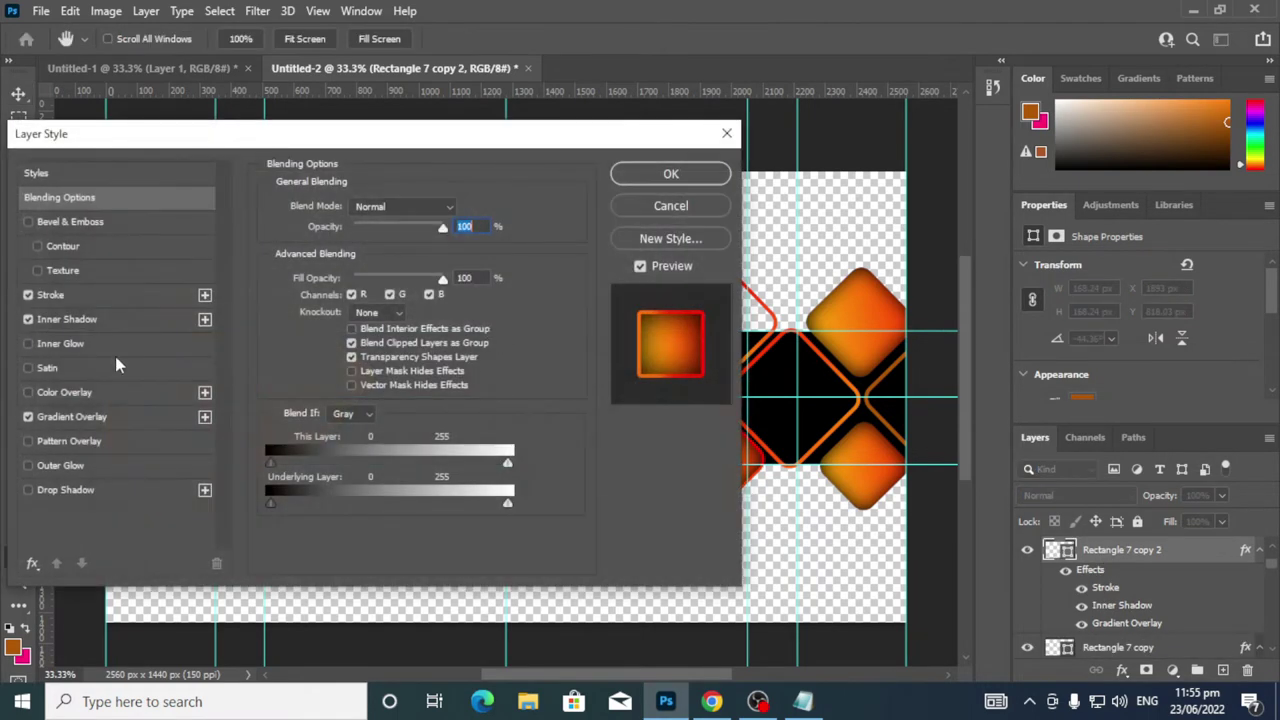
pyautogui.click(29, 295)
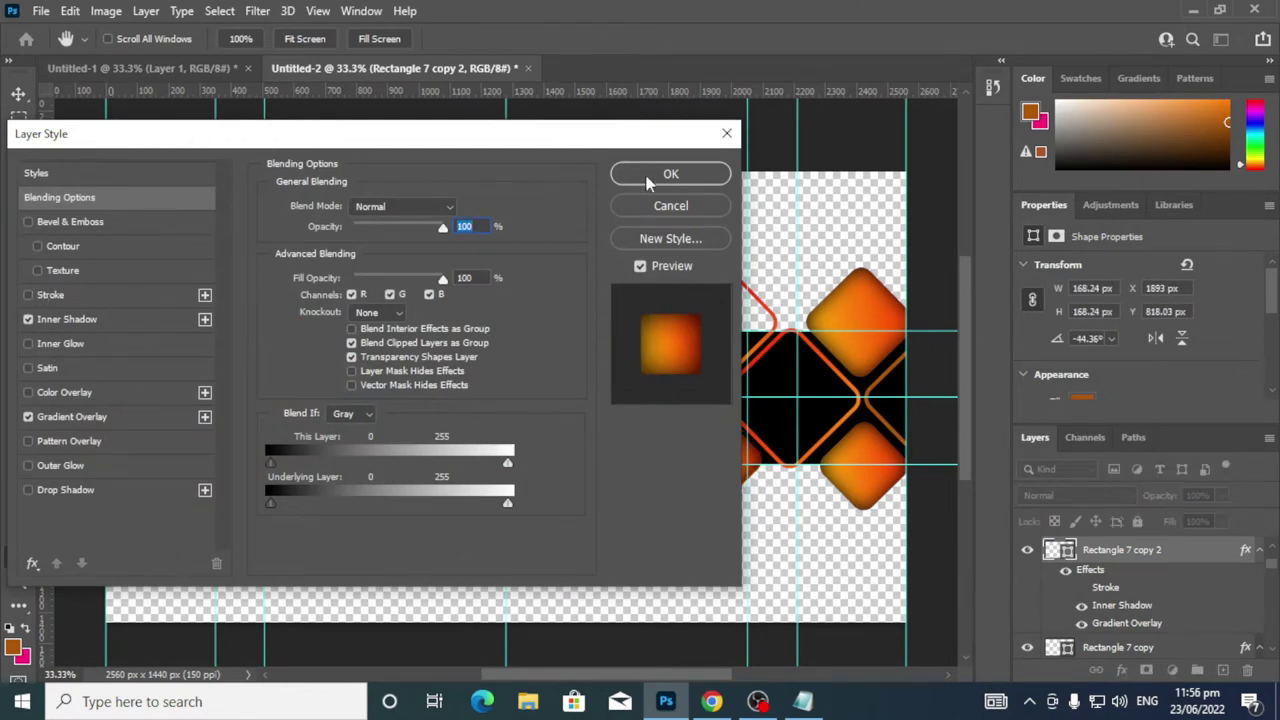
pyautogui.click(670, 174)
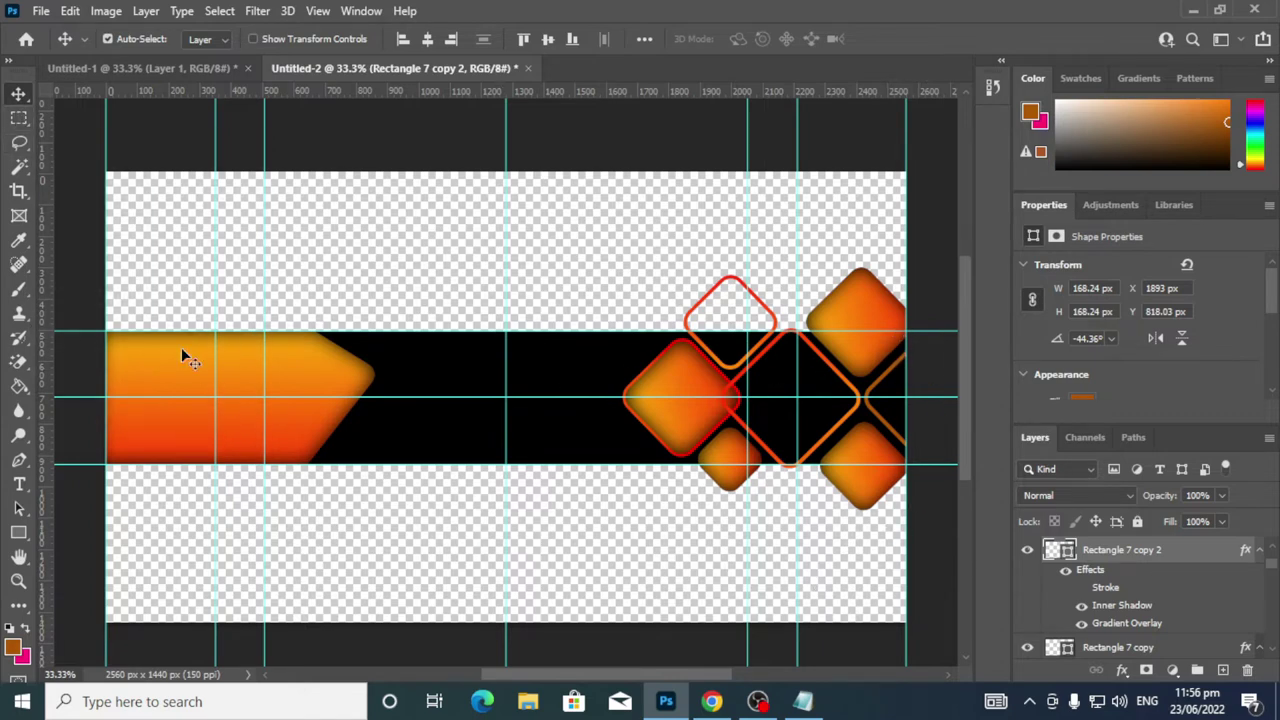
pyautogui.click(19, 118)
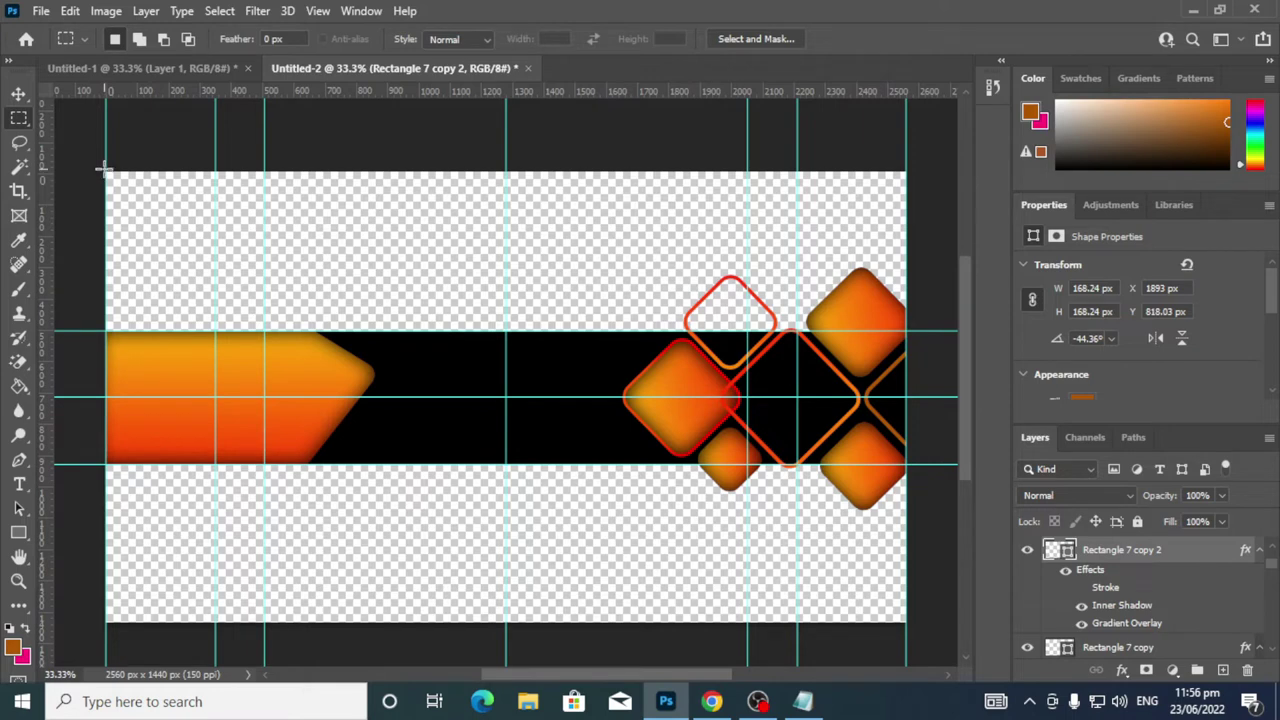
pyautogui.moveTo(105, 170); pyautogui.dragTo(905, 332)
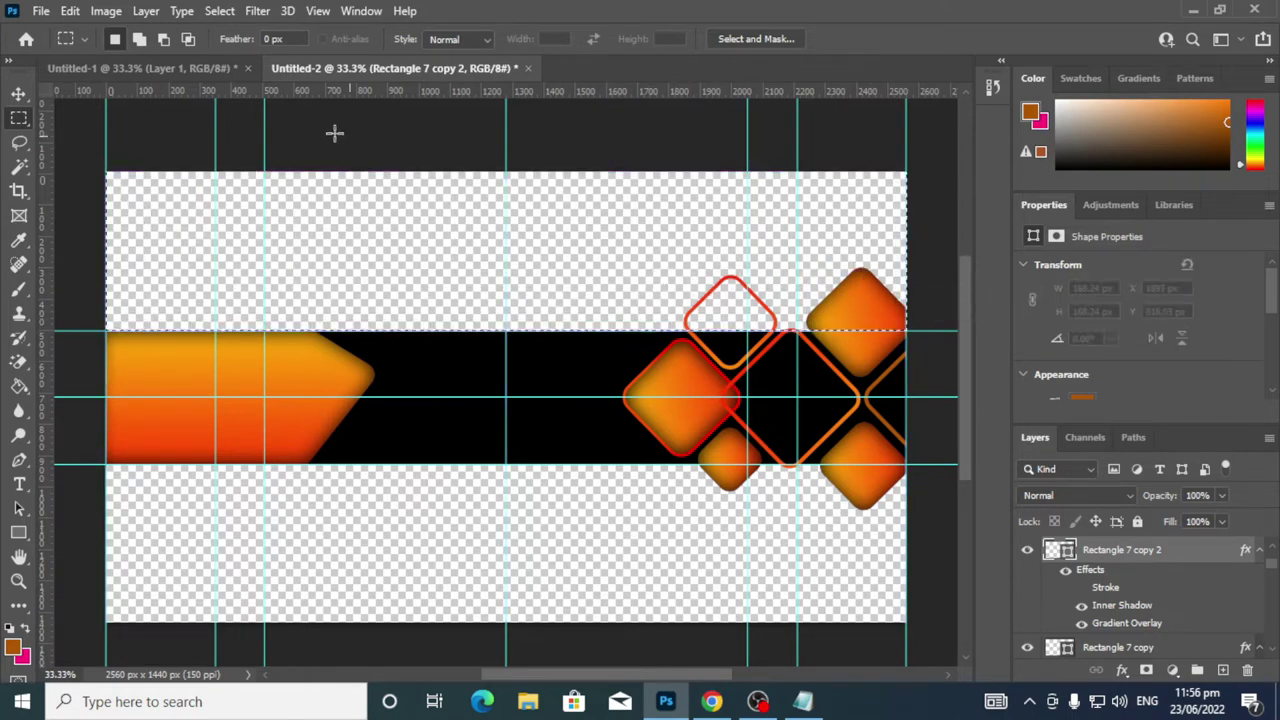
pyautogui.rightClick(18, 124)
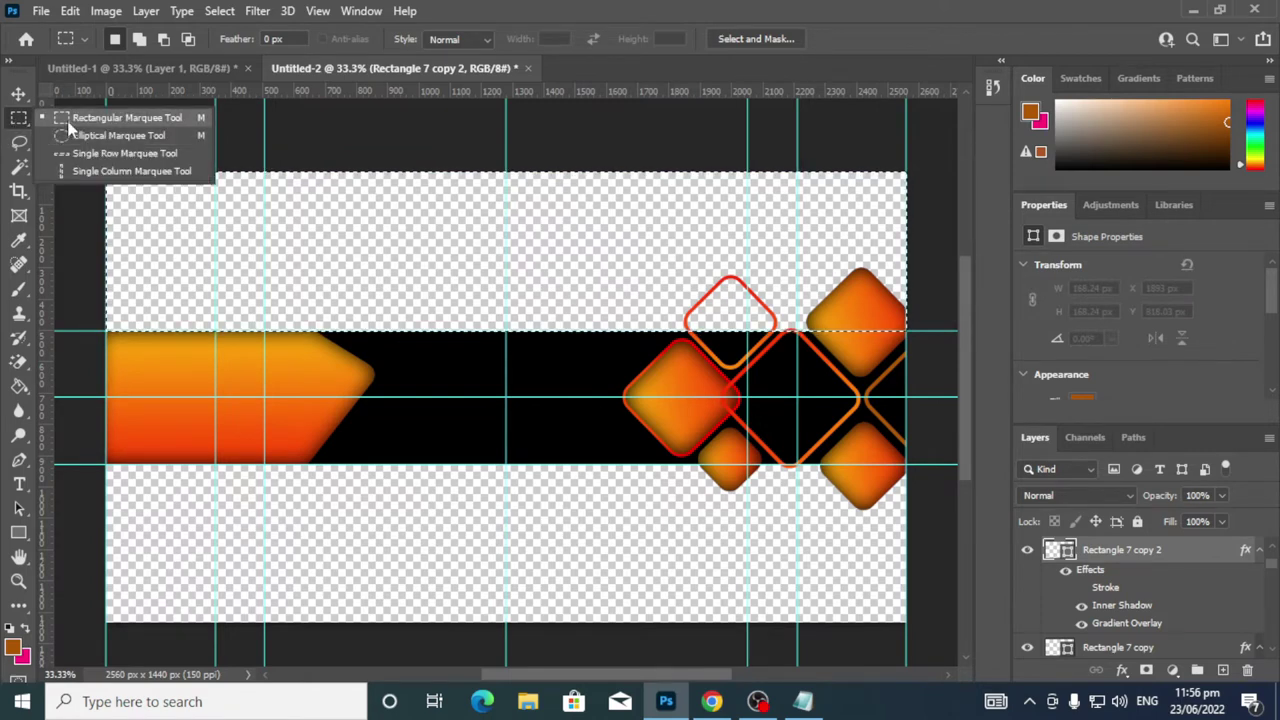
pyautogui.click(70, 125)
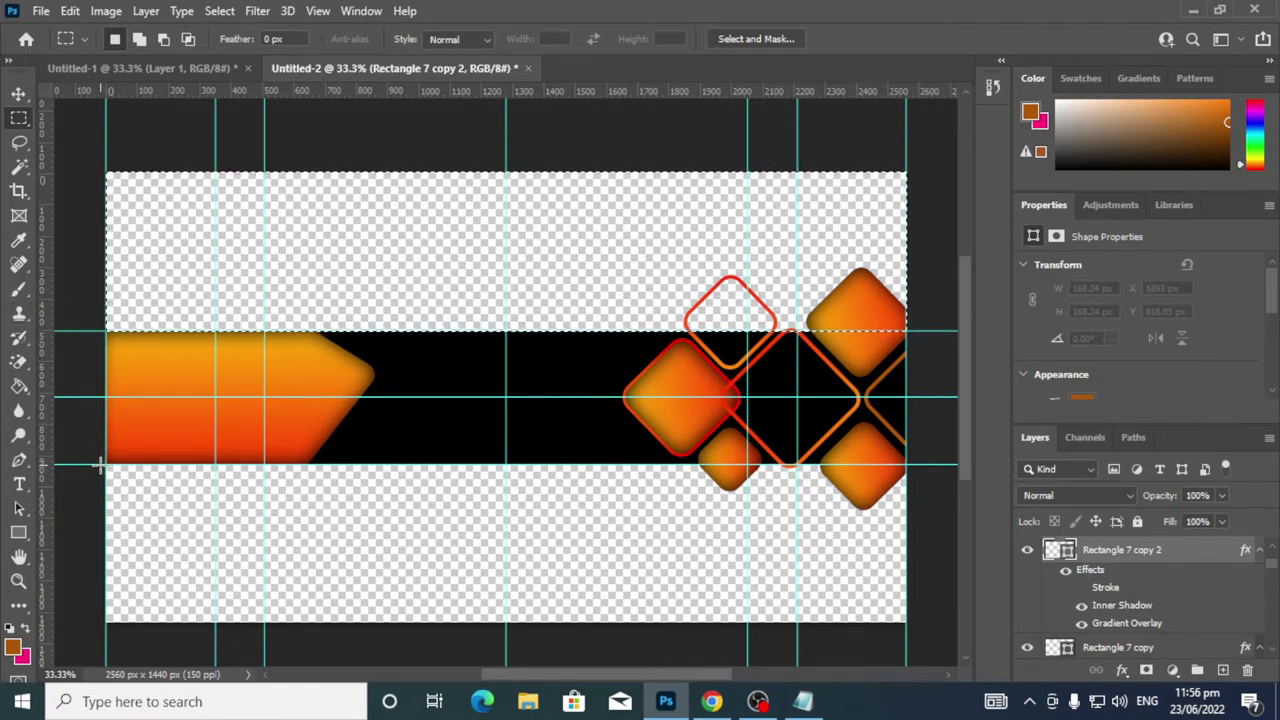
pyautogui.hotkey('ctrl', 'd')
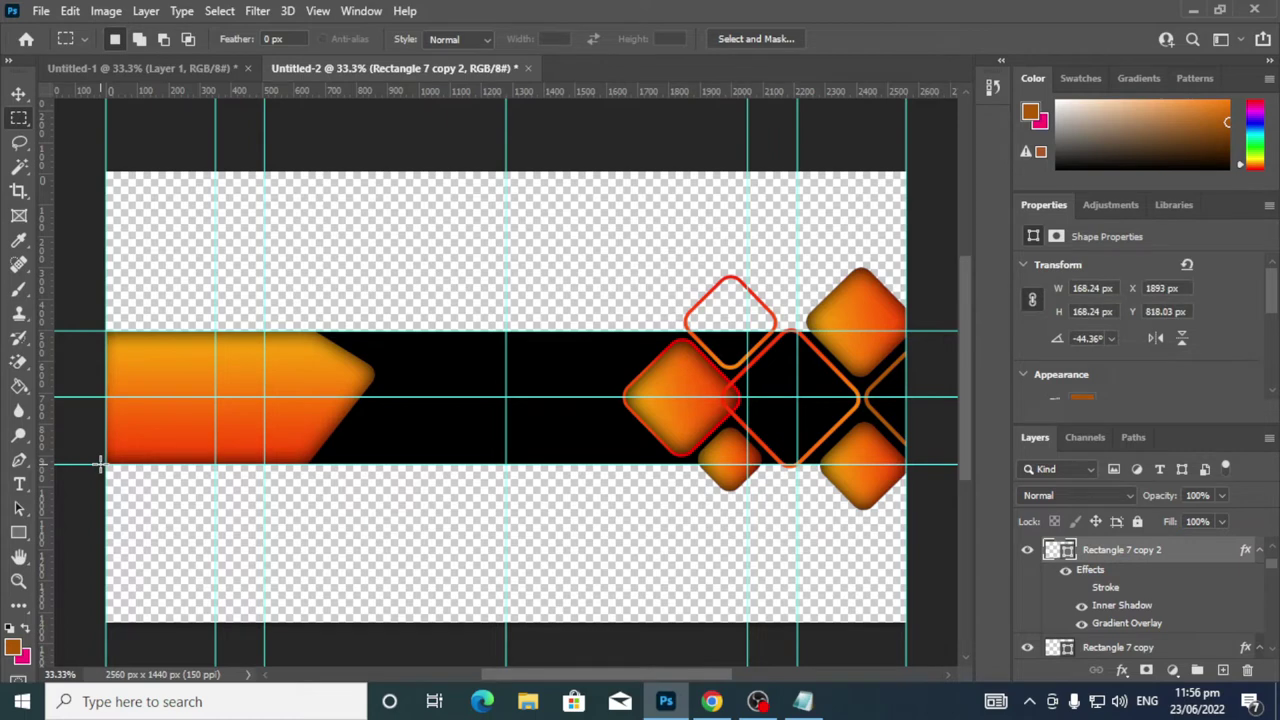
# Make a rectangular selection of the full-width area below the black banner, about 2560 by 505 px
pyautogui.moveTo(101, 463); pyautogui.dragTo(491, 618)
pyautogui.moveTo(818, 620); pyautogui.dragTo(904, 630)
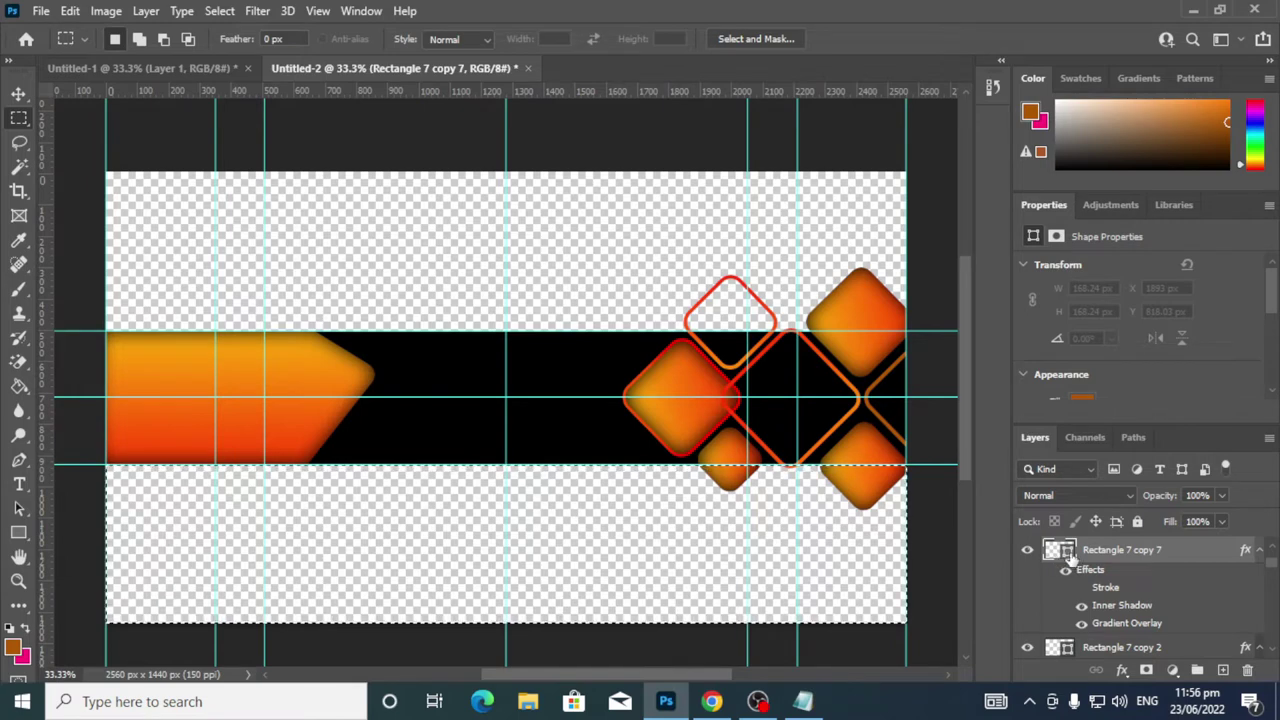
# Set the fill colour of the Rectangle 7 copy 7 shape layer to white, ffffff
pyautogui.doubleClick(1069, 552)
pyautogui.write('ffffff')
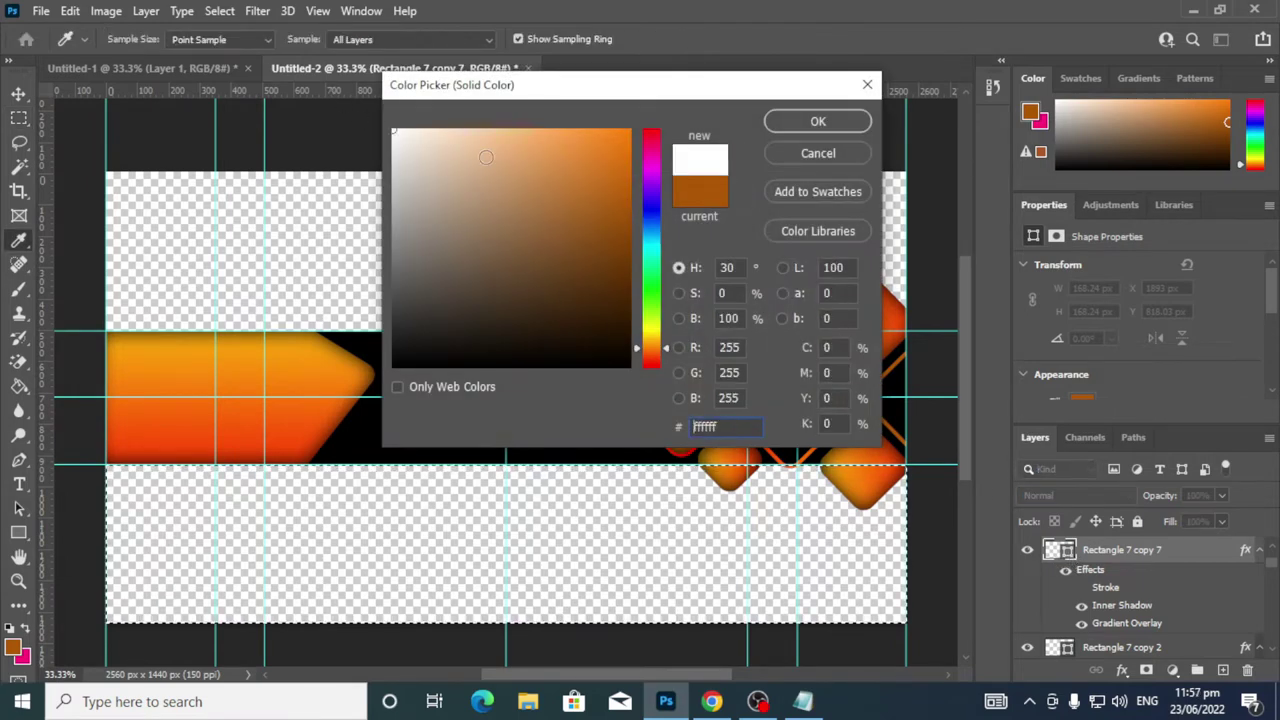
pyautogui.click(818, 122)
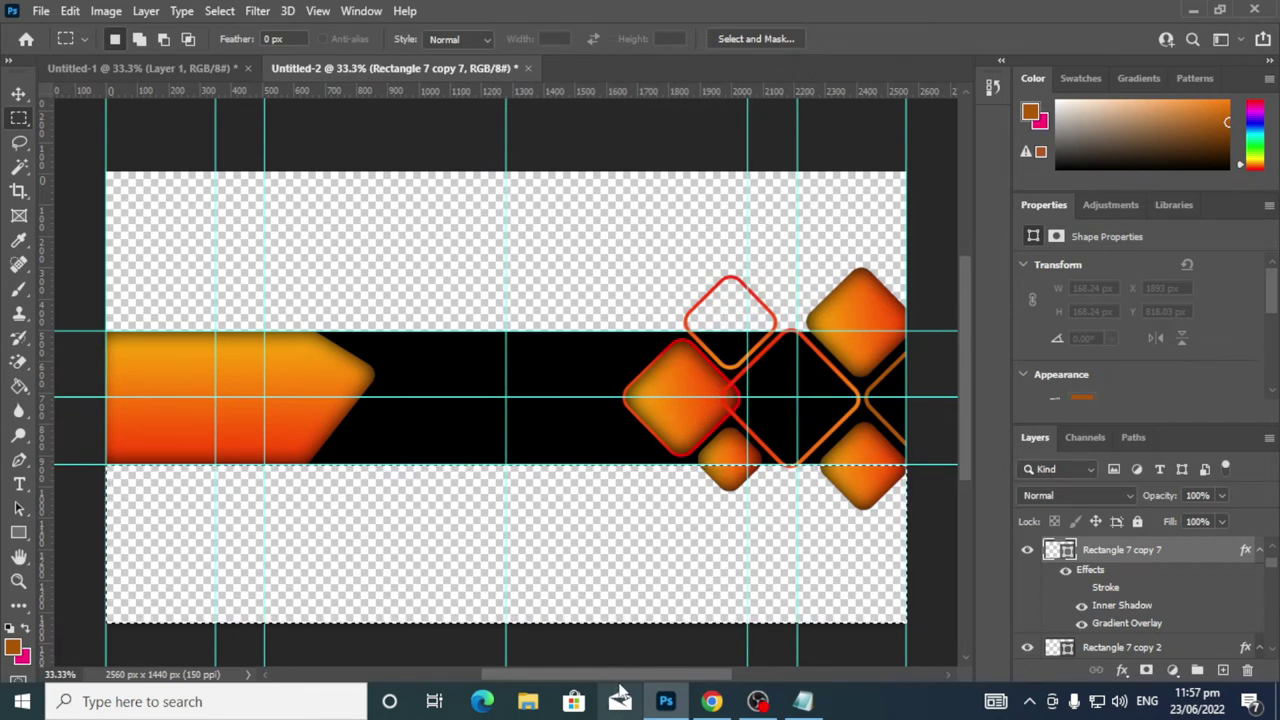
# Find the duplicate layer Rectangle 7 copy 7 by switching layer visibility, and delete it
pyautogui.scroll(-3, 1157, 580)
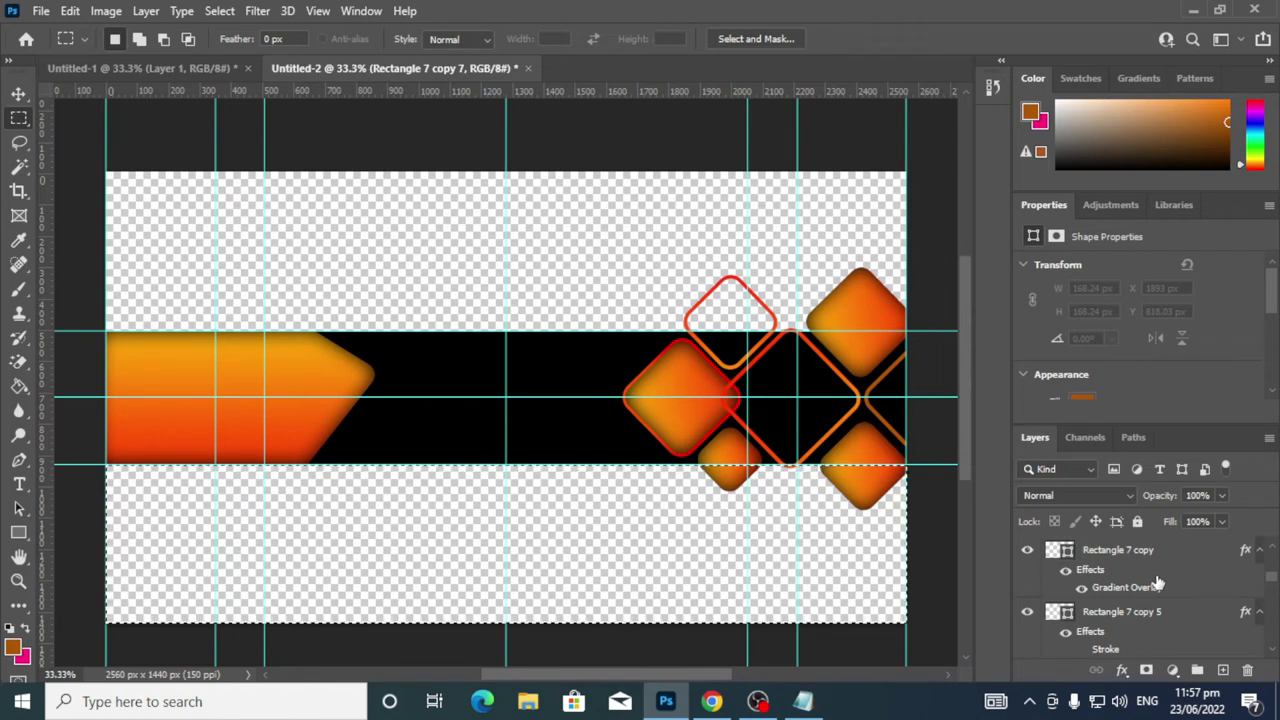
pyautogui.scroll(3, 1157, 583)
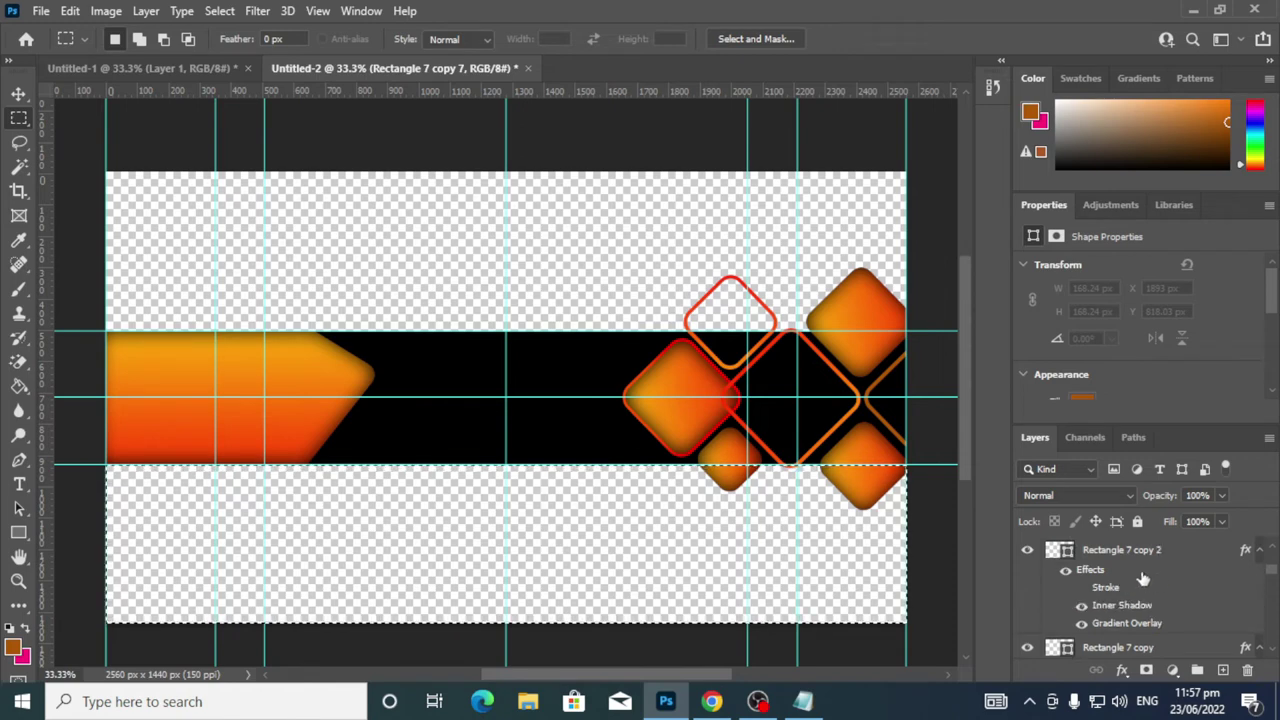
pyautogui.click(1027, 648)
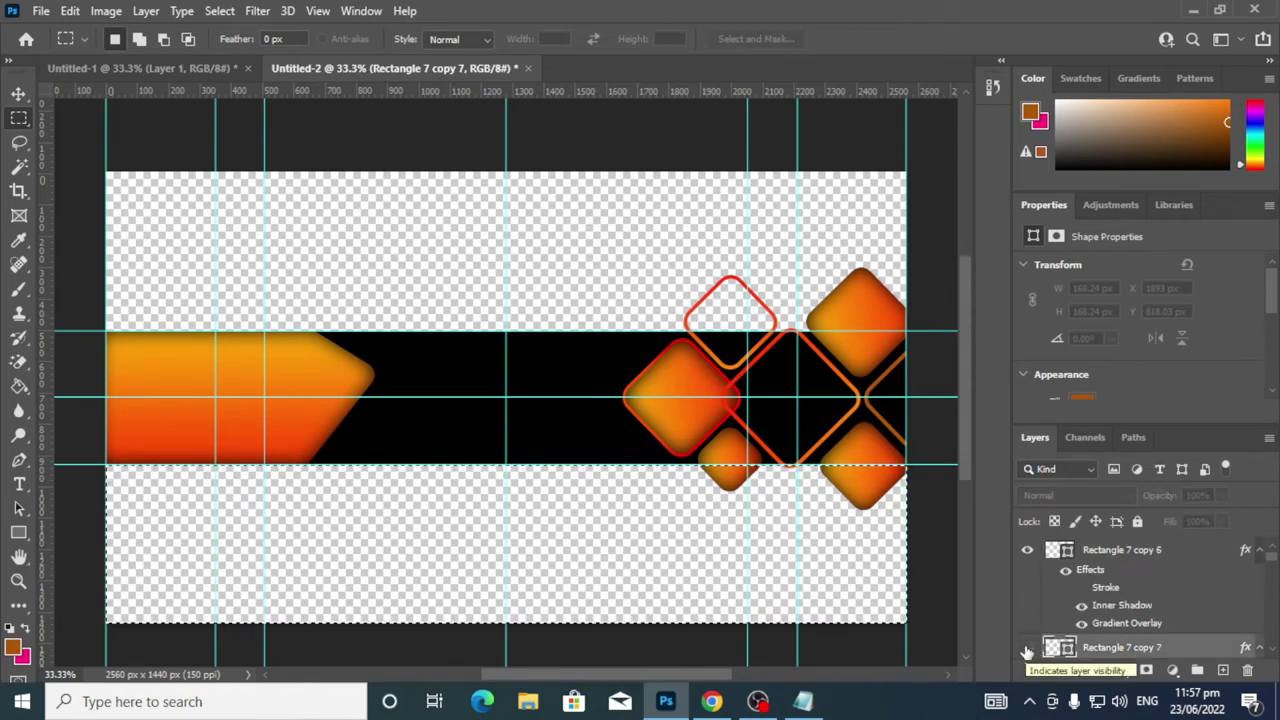
pyautogui.click(1027, 551)
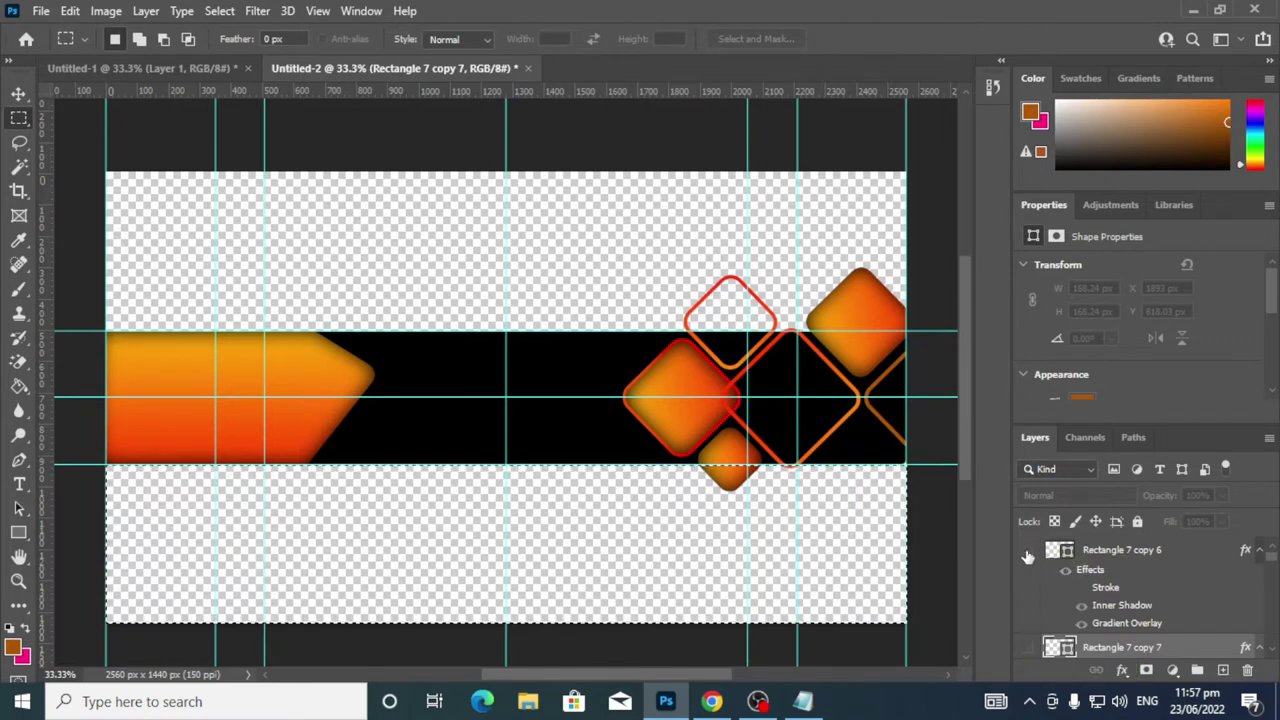
pyautogui.click(1027, 551)
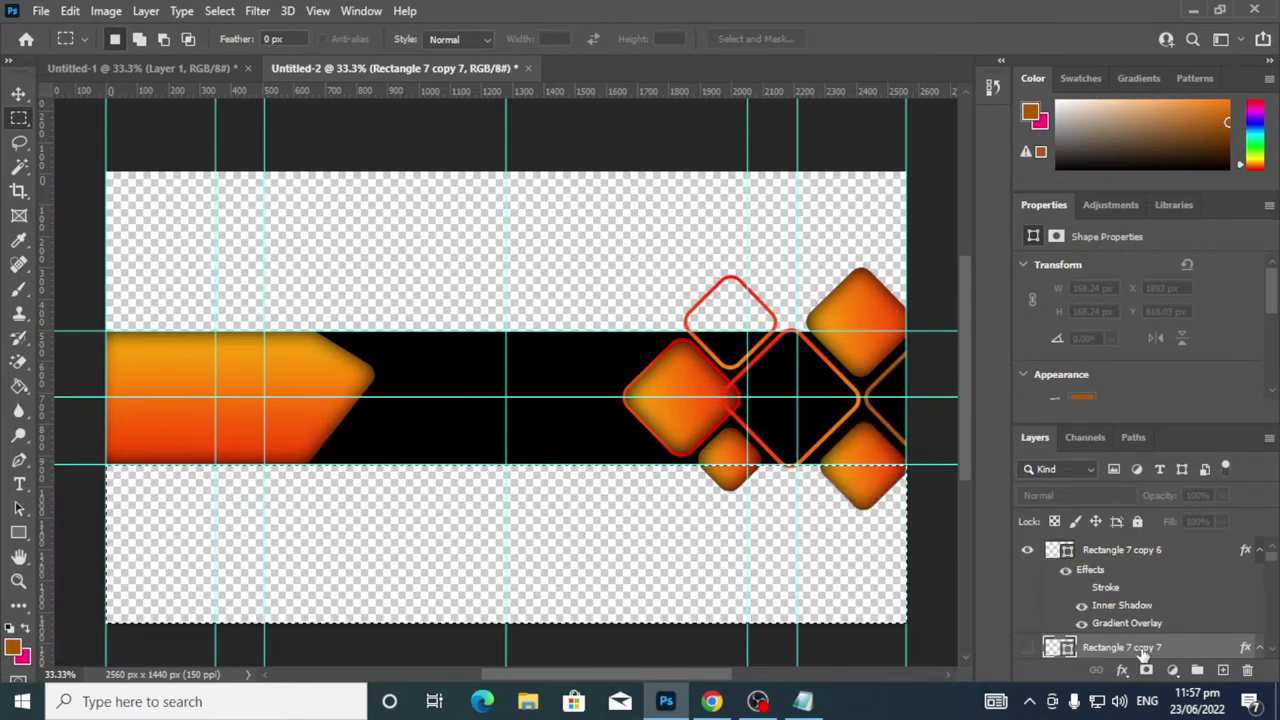
pyautogui.moveTo(1130, 648); pyautogui.dragTo(1255, 673)
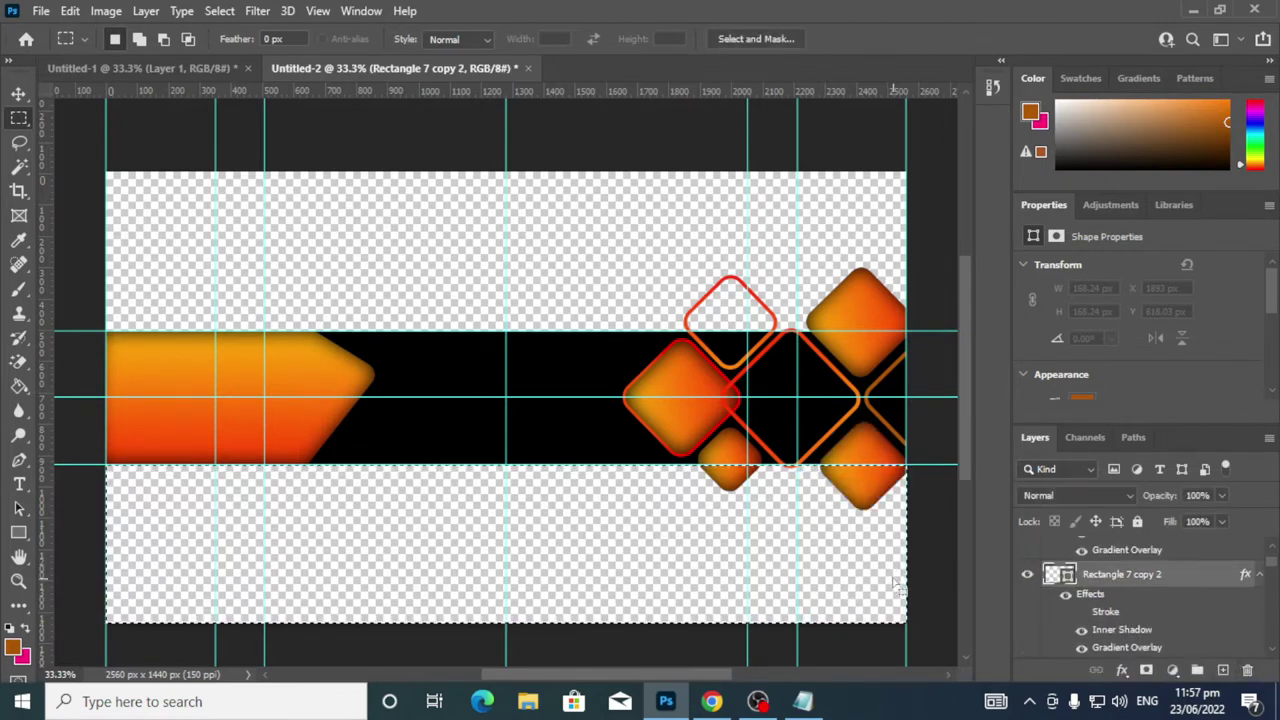
# Check which diamonds belong to layers Rectangle 7 copy 6 and Rectangle 7 copy 2 by hiding and showing each
pyautogui.scroll(2, 1100, 615)
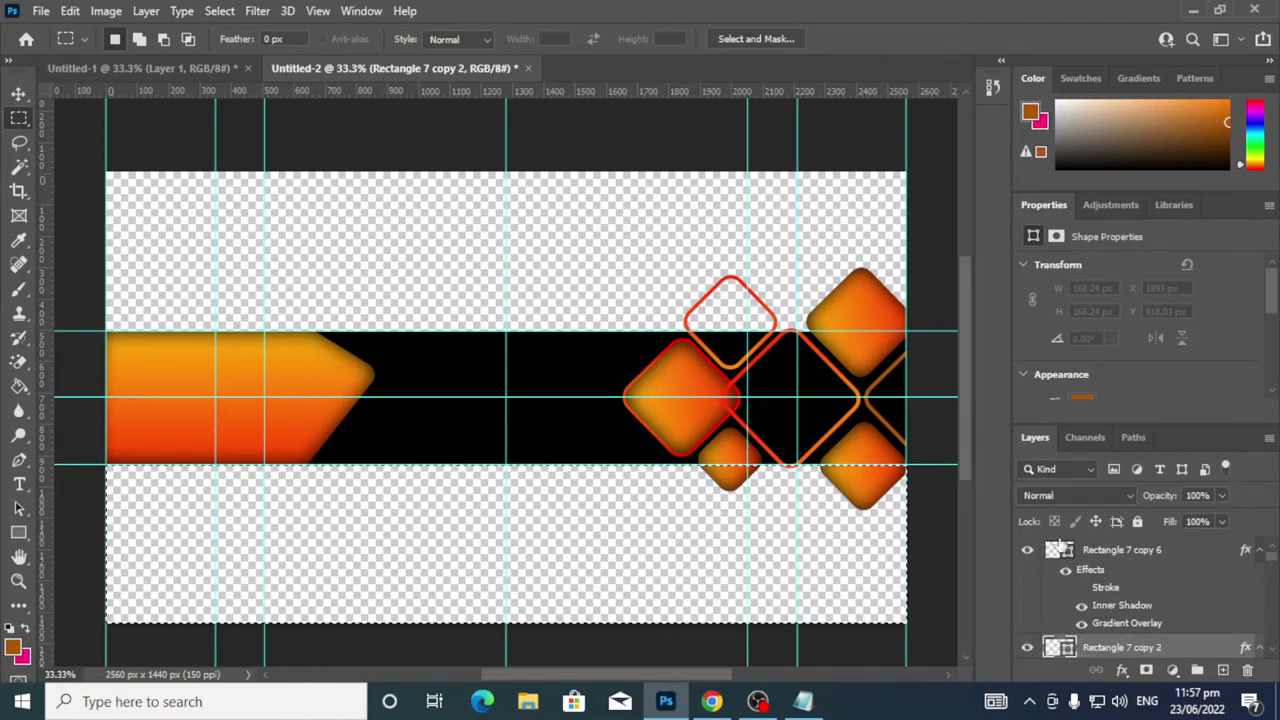
pyautogui.click(1028, 551)
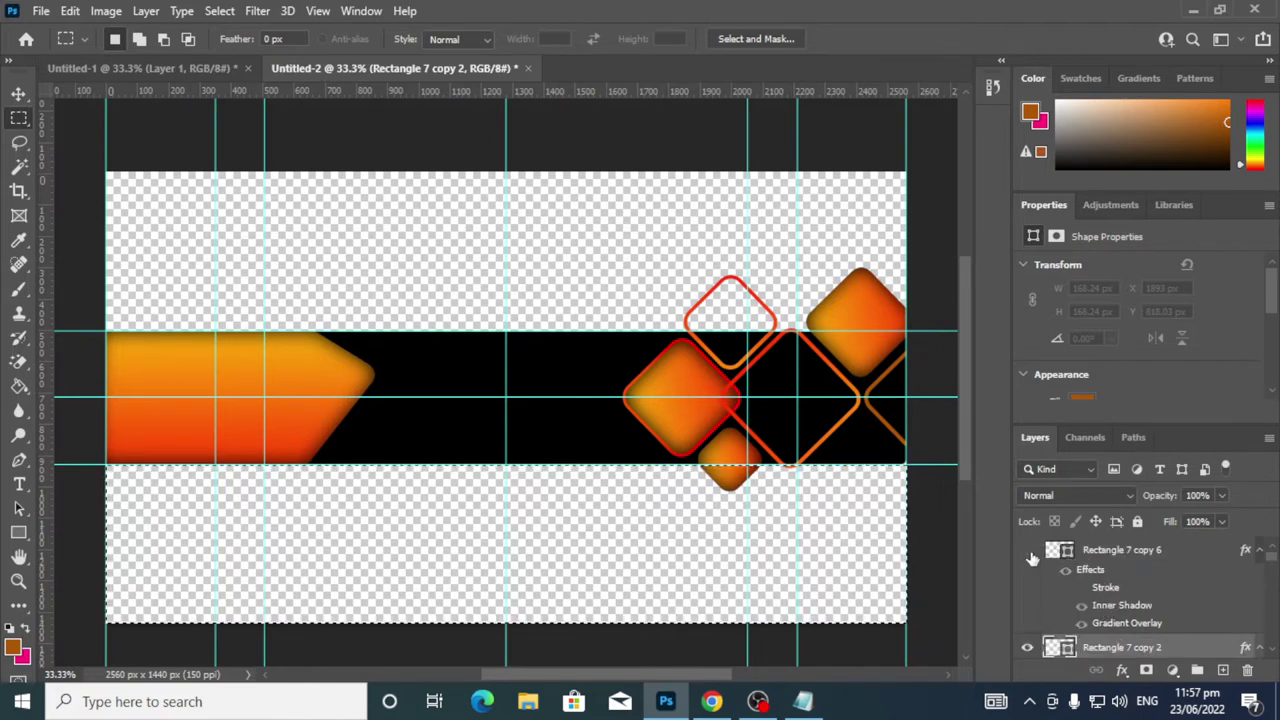
pyautogui.click(1028, 551)
pyautogui.click(1027, 648)
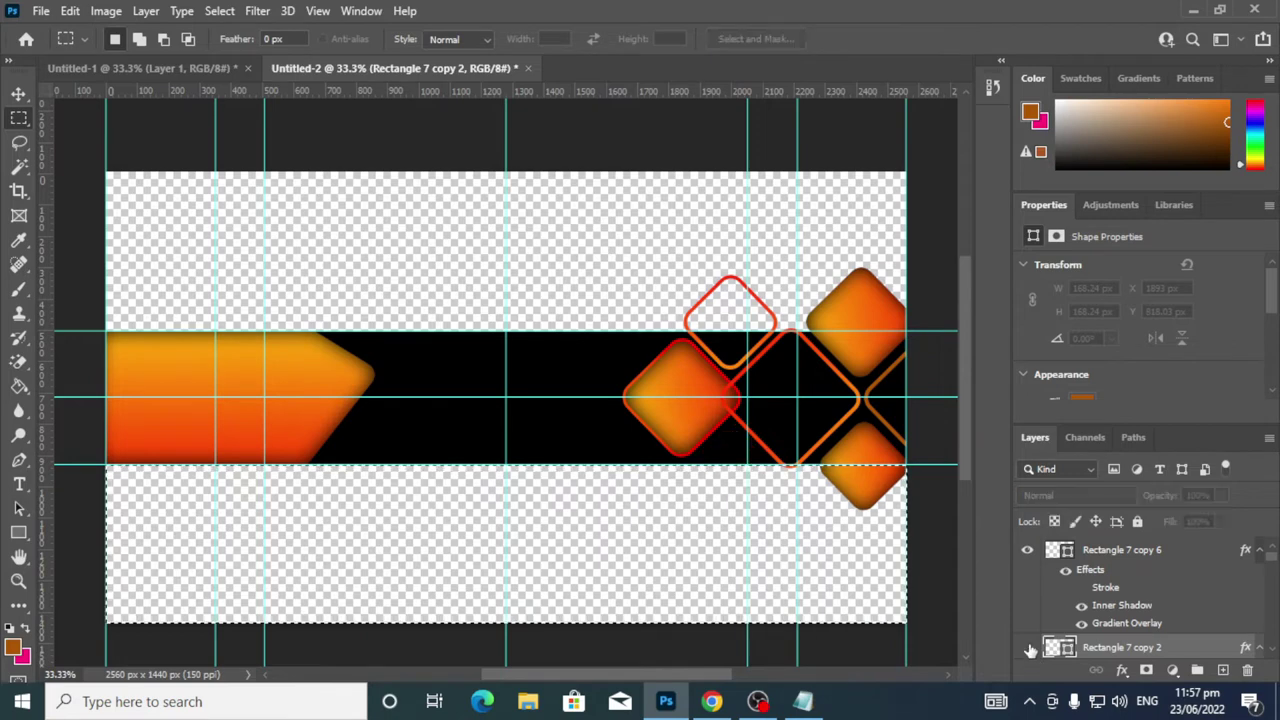
pyautogui.click(1028, 648)
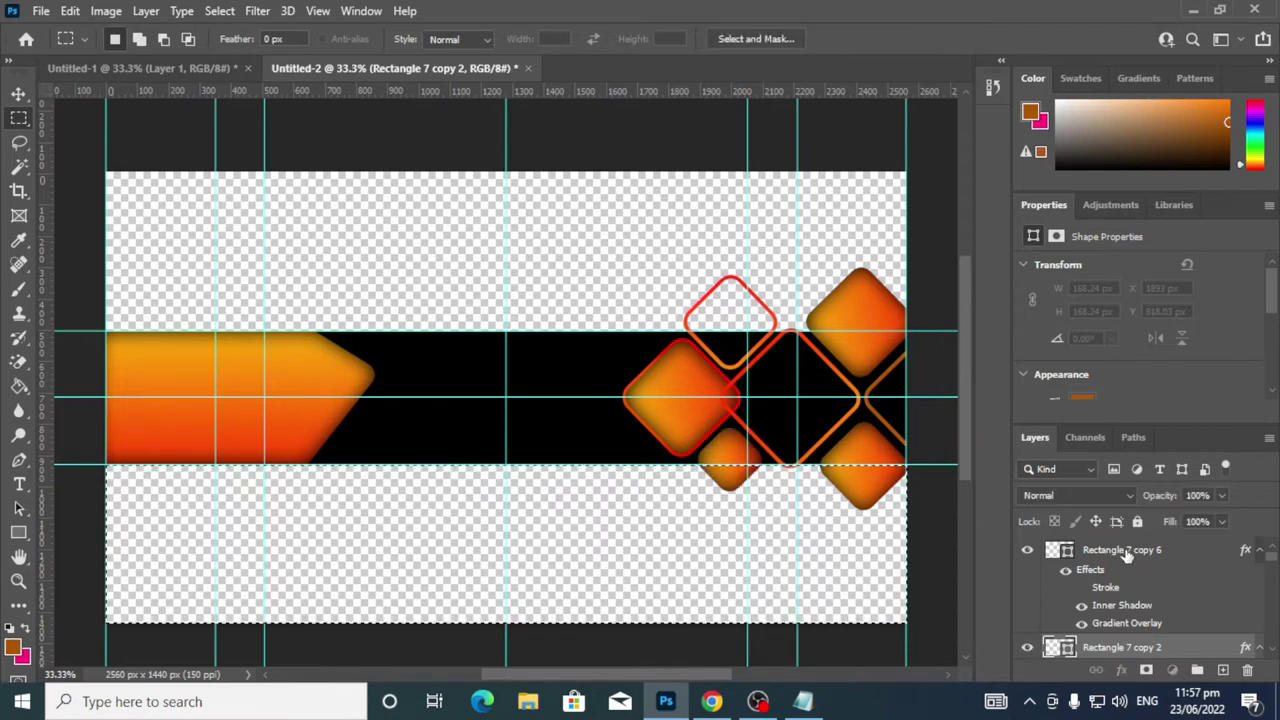
# Add a new empty layer directly above Rectangle 7 copy 6, keeping the lower-area selection active
pyautogui.click(1128, 556)
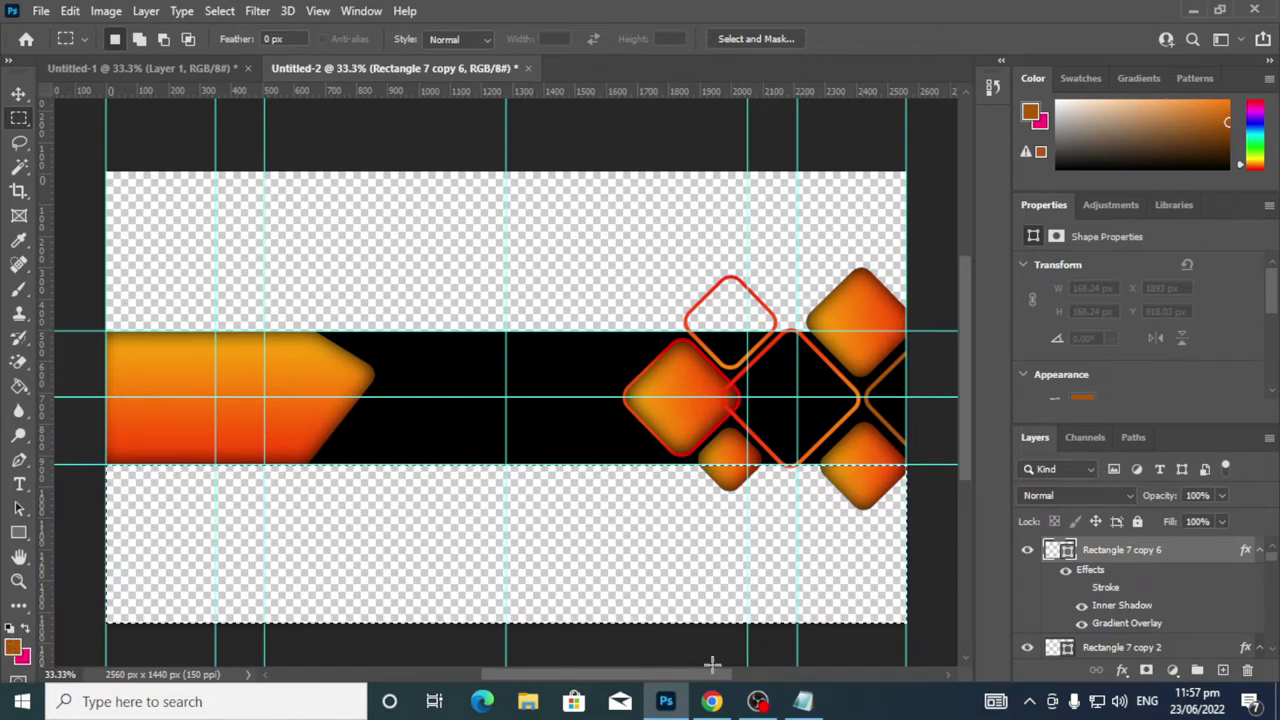
pyautogui.moveTo(792, 703)
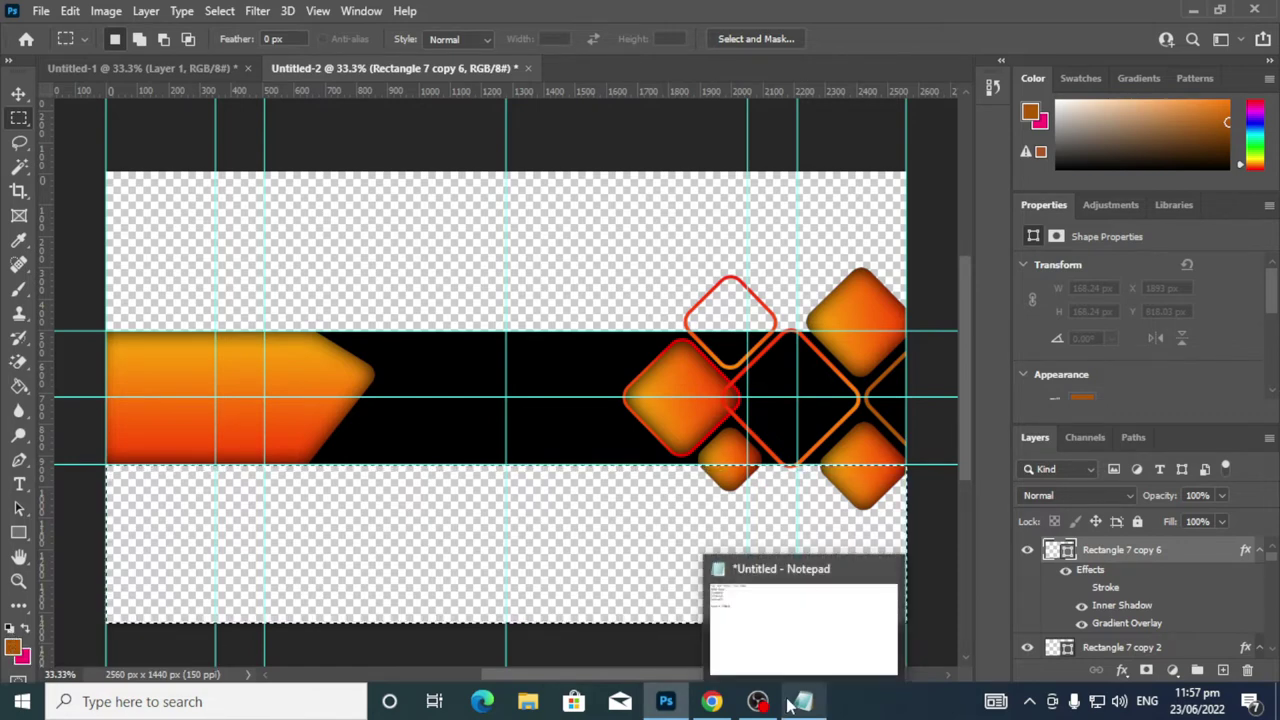
pyautogui.hotkey('ctrl', 'j')
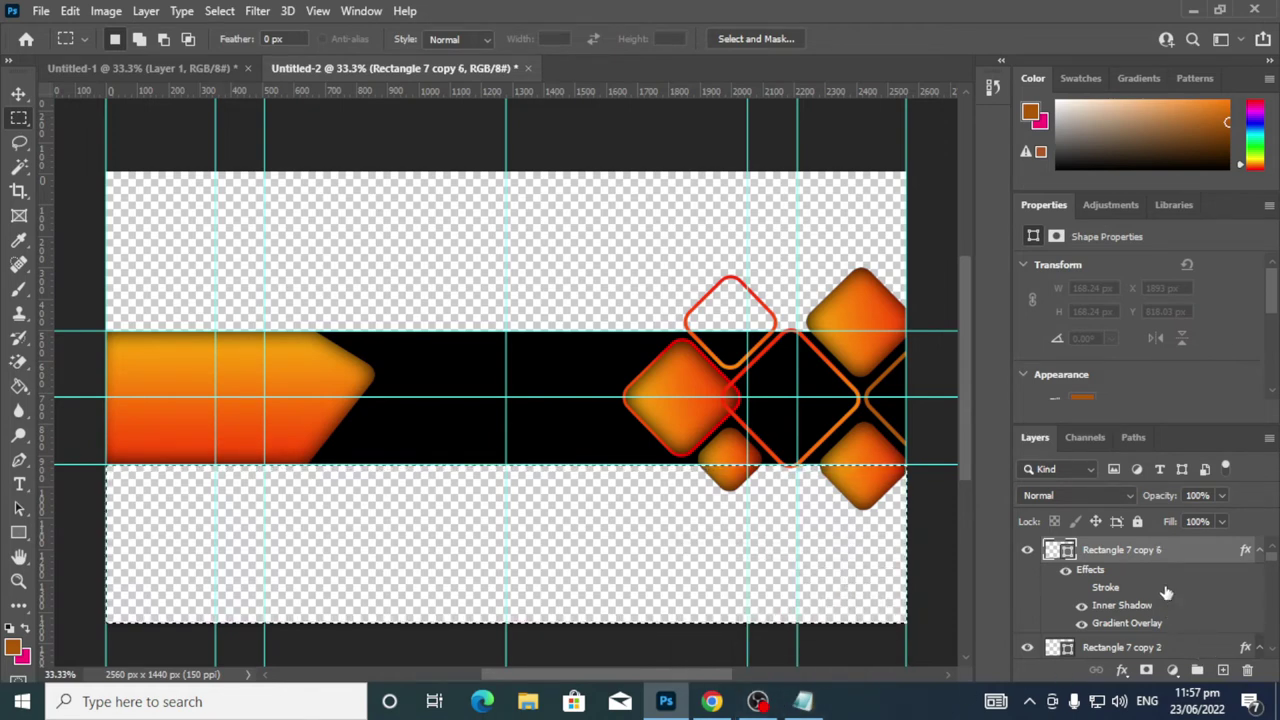
pyautogui.click(1027, 550)
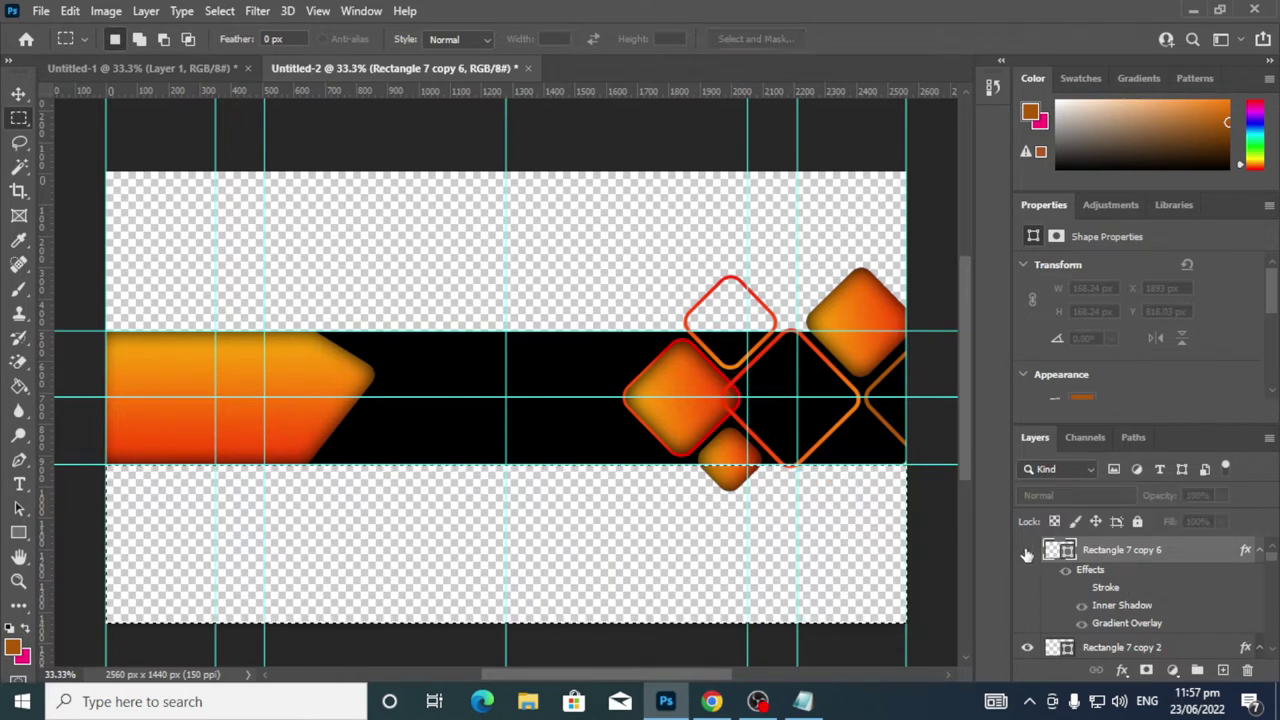
pyautogui.click(1027, 551)
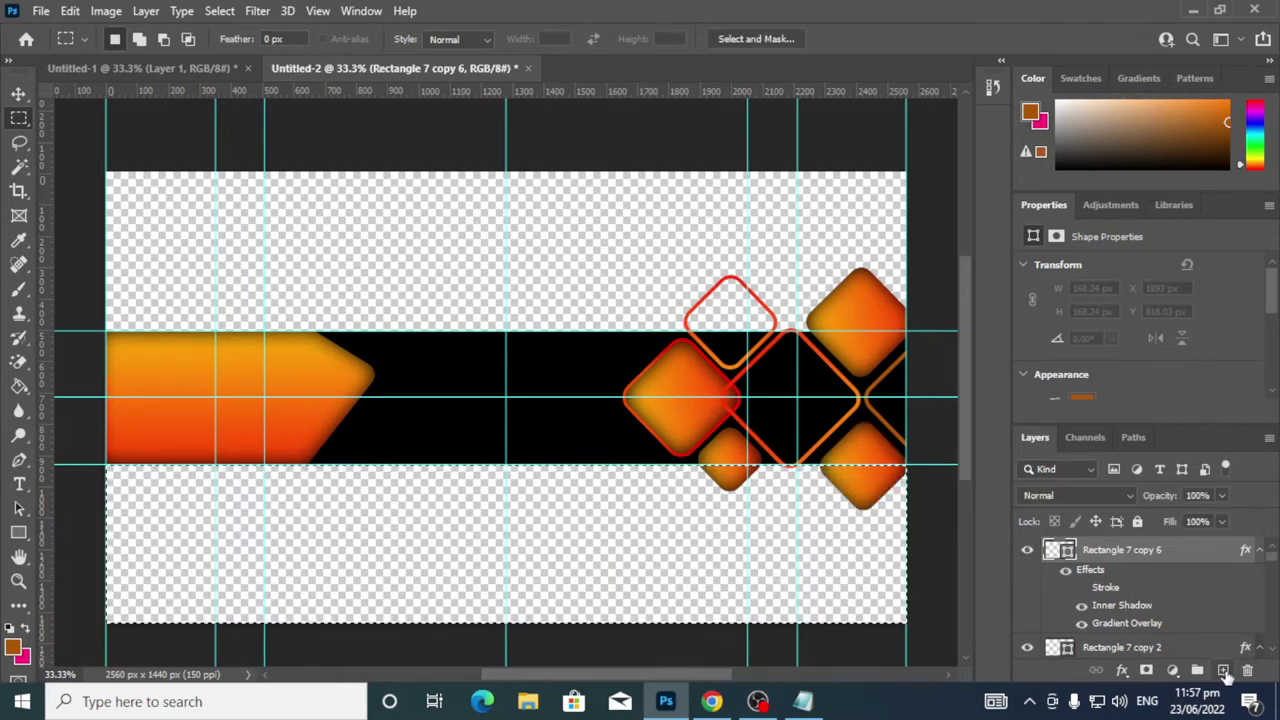
pyautogui.click(1223, 670)
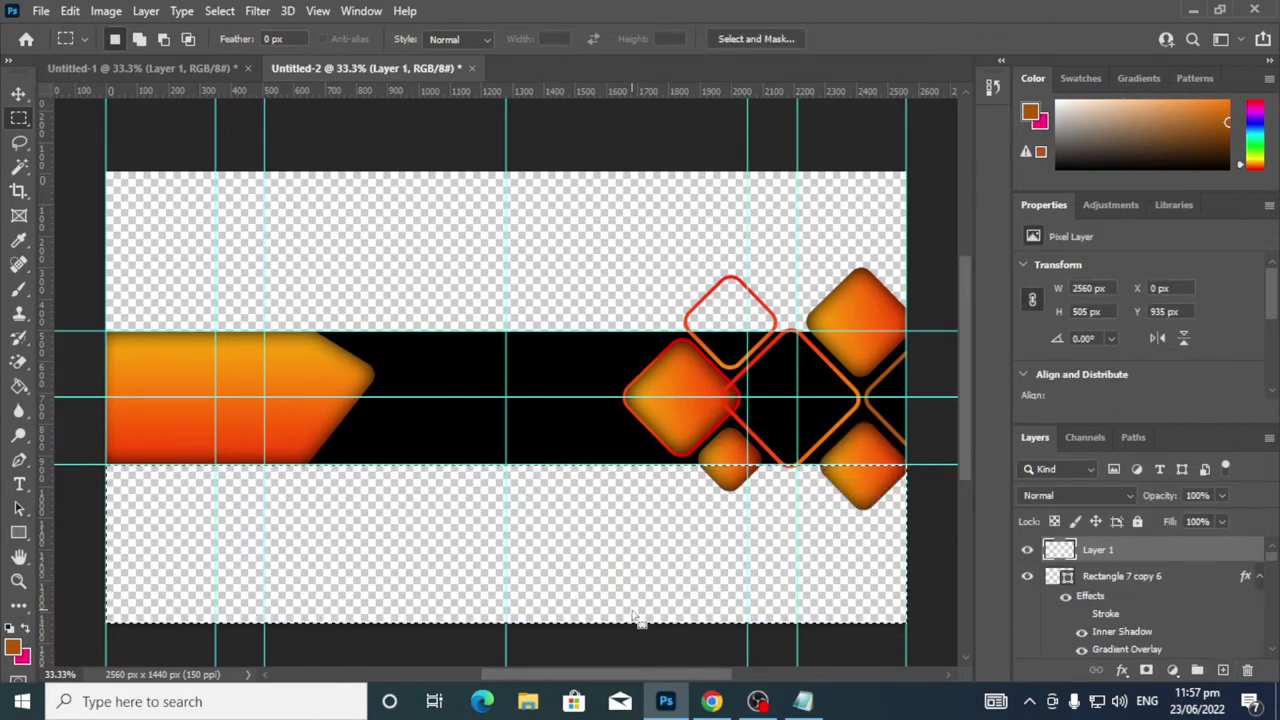
# Set the foreground colour to white, ffffff, and fill the selected area below the strip on Layer 1
pyautogui.click(14, 649)
pyautogui.moveTo(443, 154); pyautogui.dragTo(306, 124)
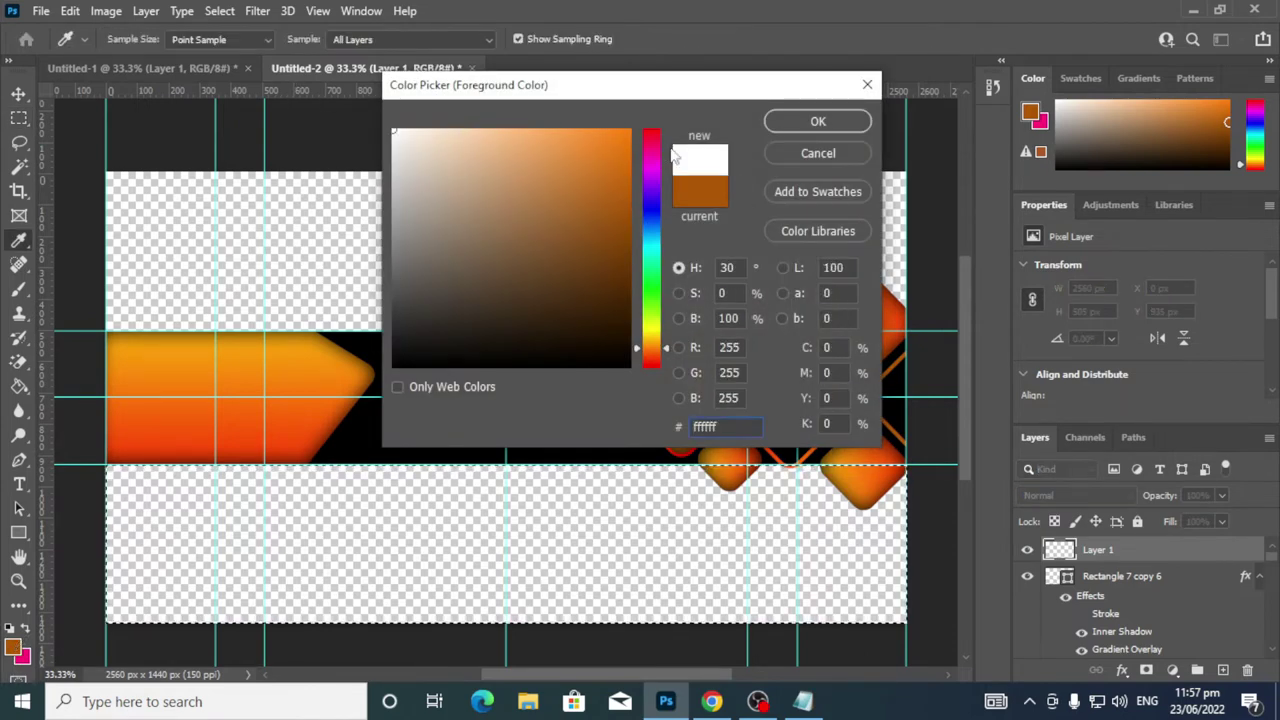
pyautogui.click(845, 123)
pyautogui.press('m')
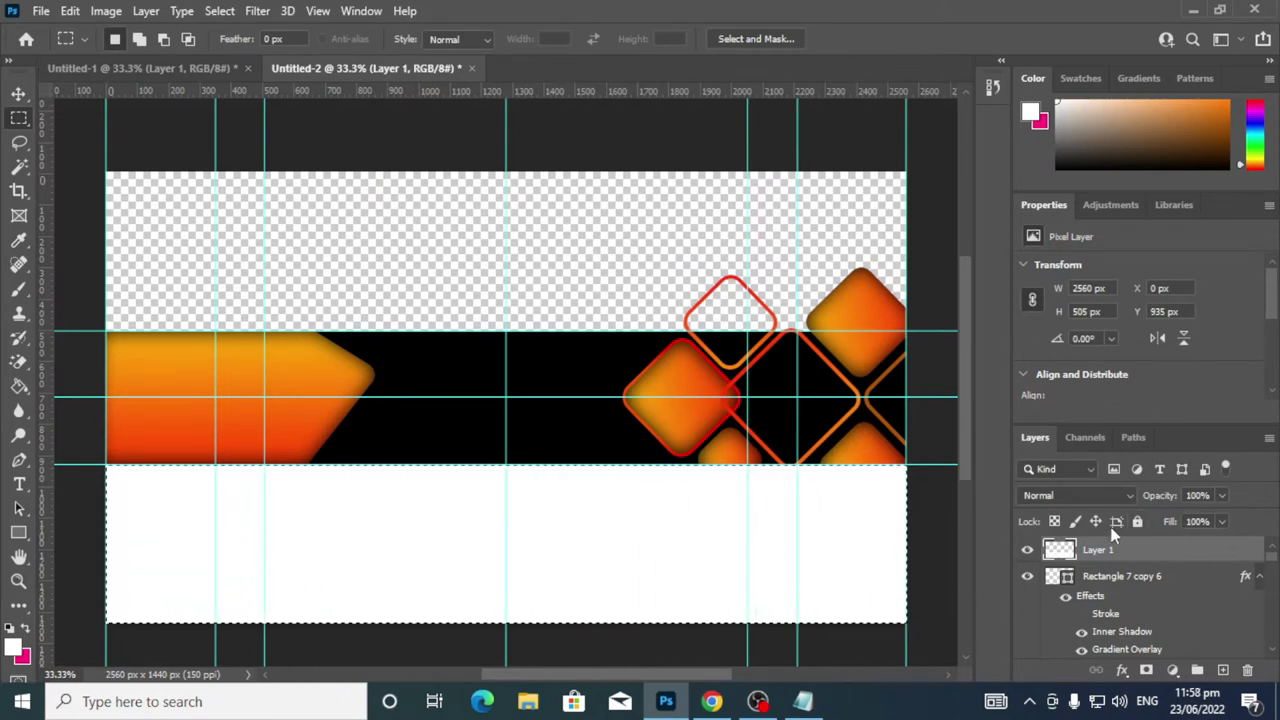
# Duplicate the white block onto a new layer and align the copy to the canvas's horizontal centre and top edge
pyautogui.hotkey('ctrl', 'shift', 'alt', 'n')
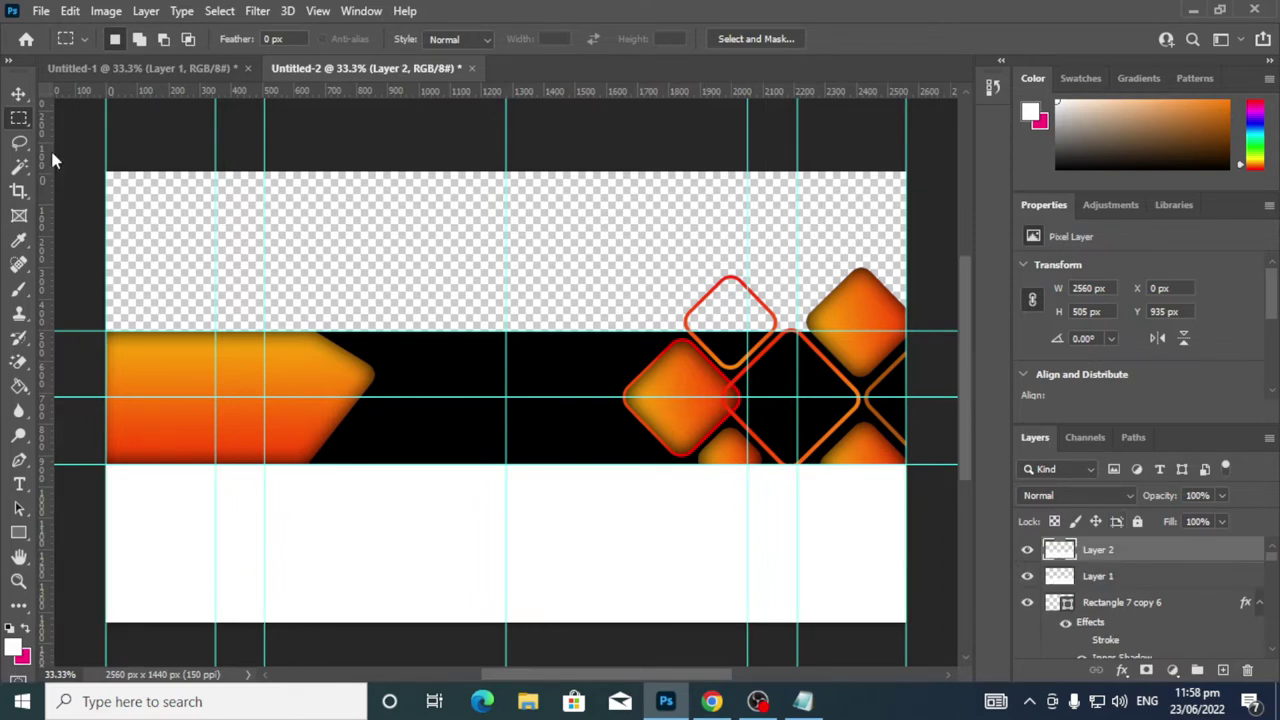
pyautogui.click(19, 93)
pyautogui.moveTo(552, 530); pyautogui.dragTo(561, 240)
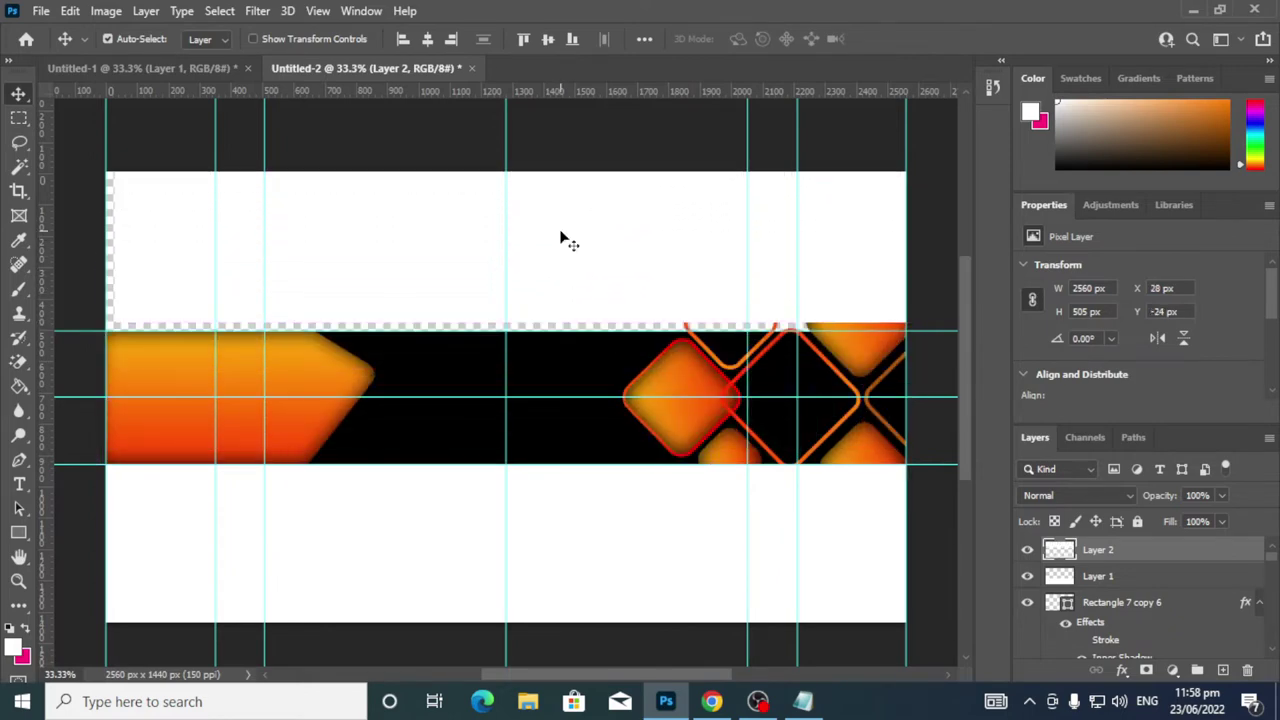
pyautogui.click(549, 40)
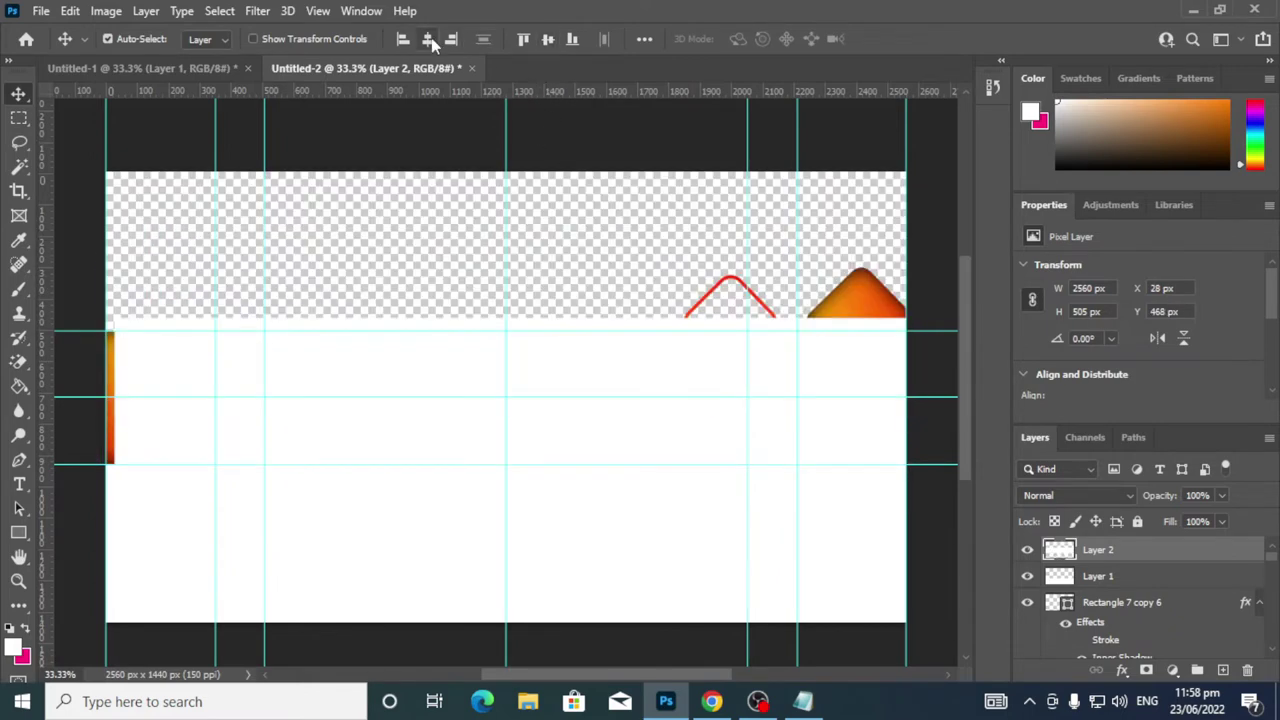
pyautogui.click(430, 40)
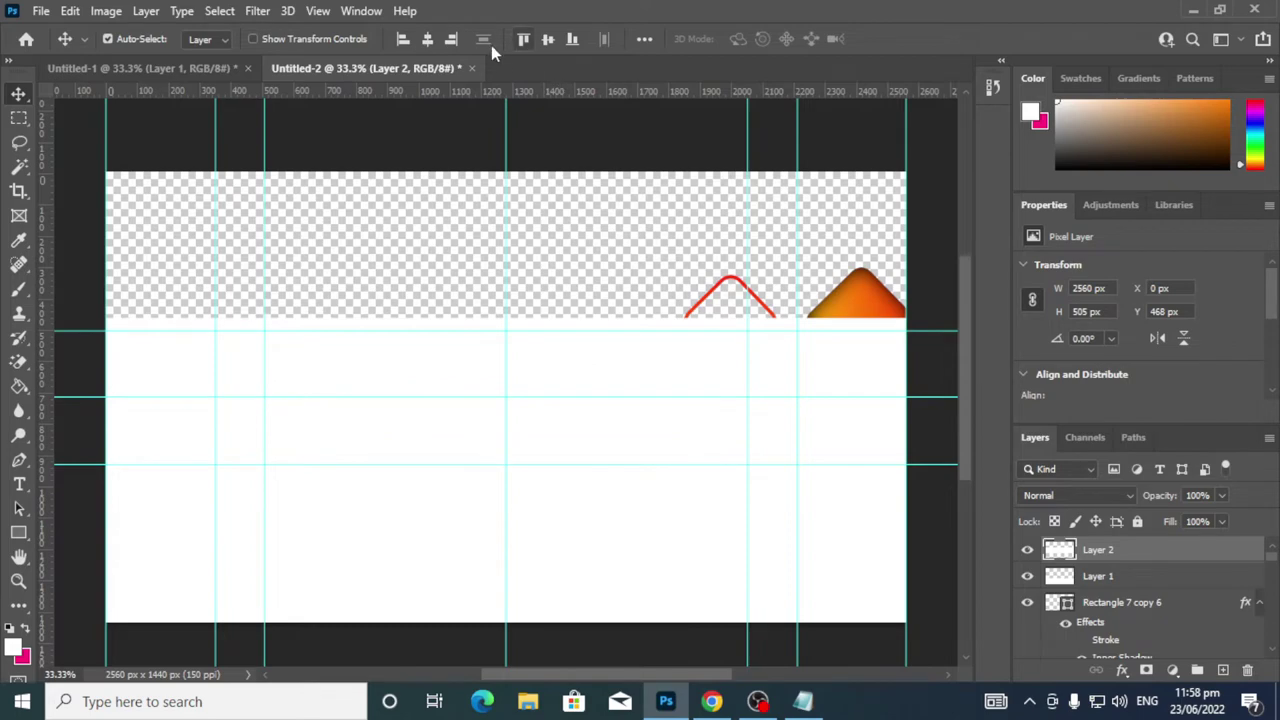
pyautogui.click(526, 39)
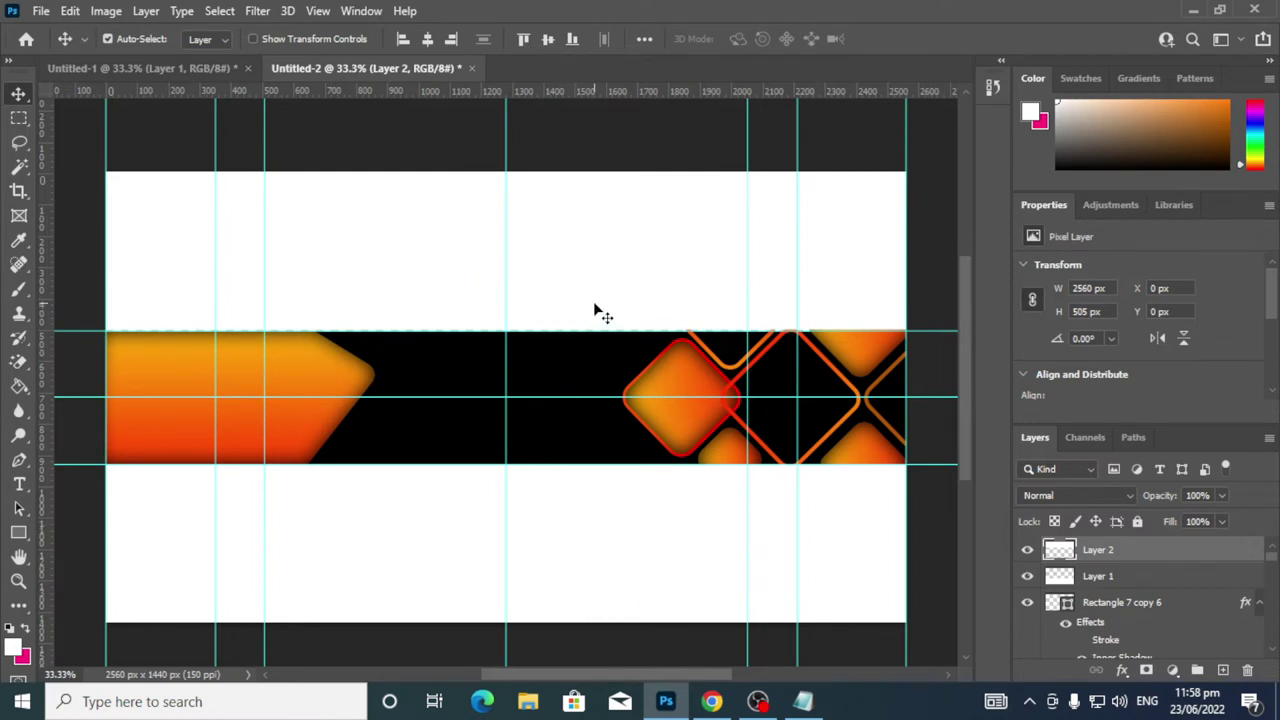
# Nudge the upper white block down to Y 4 px and hide the guides
pyautogui.press('Down')
pyautogui.press('Down')
pyautogui.hotkey('ctrl', ';')
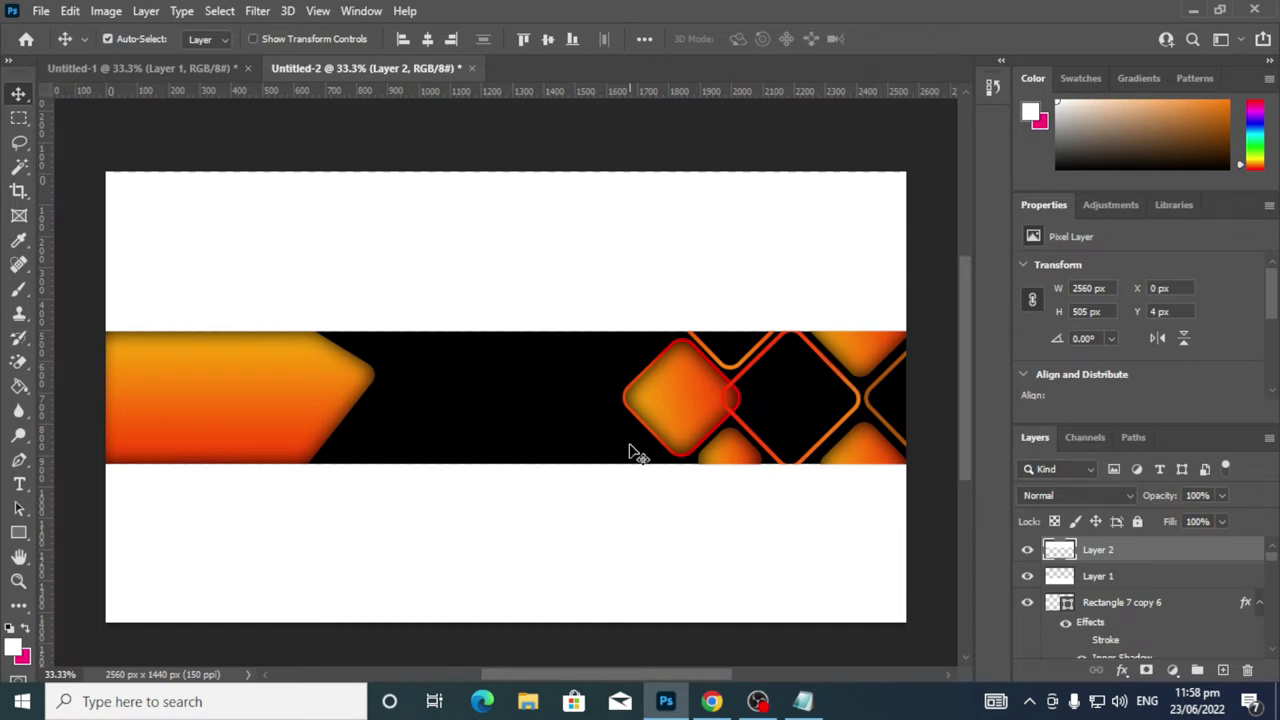
# Identify the overlapping diamonds' layers and move the outlined diamond Rectangle 7 copy 3 below Rectangle 7 in the layer order
pyautogui.click(703, 398)
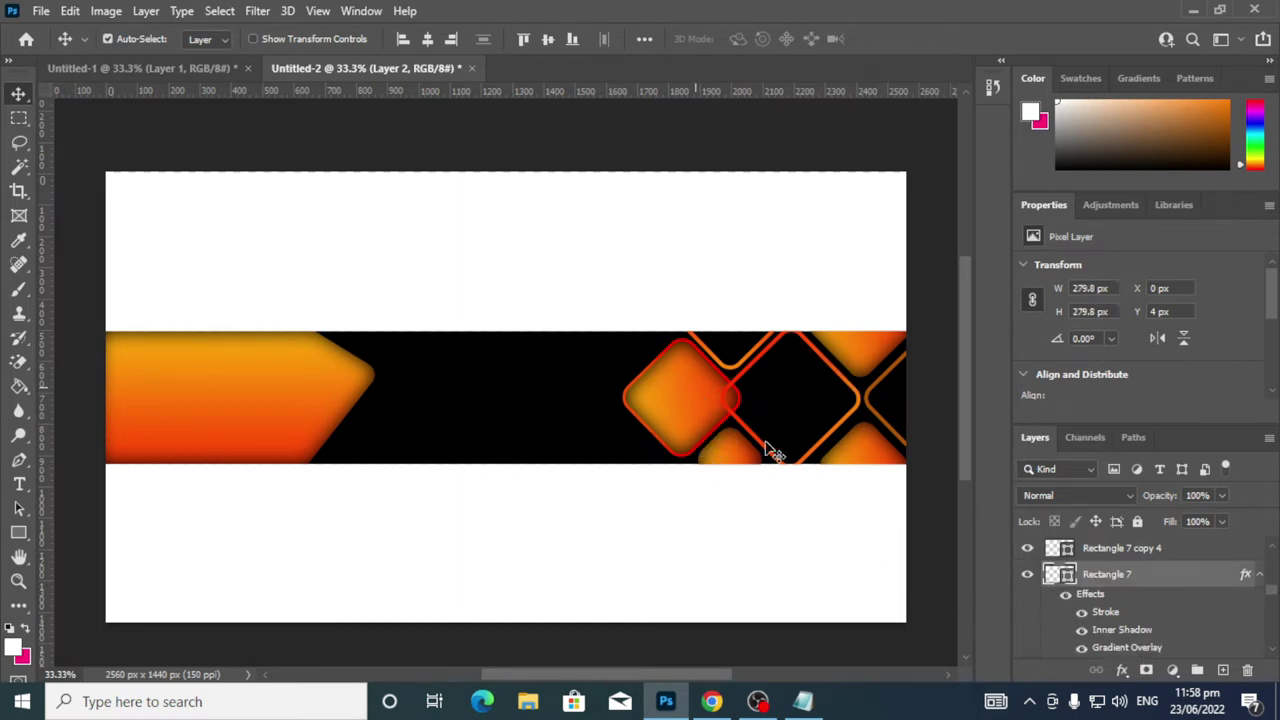
pyautogui.click(820, 353)
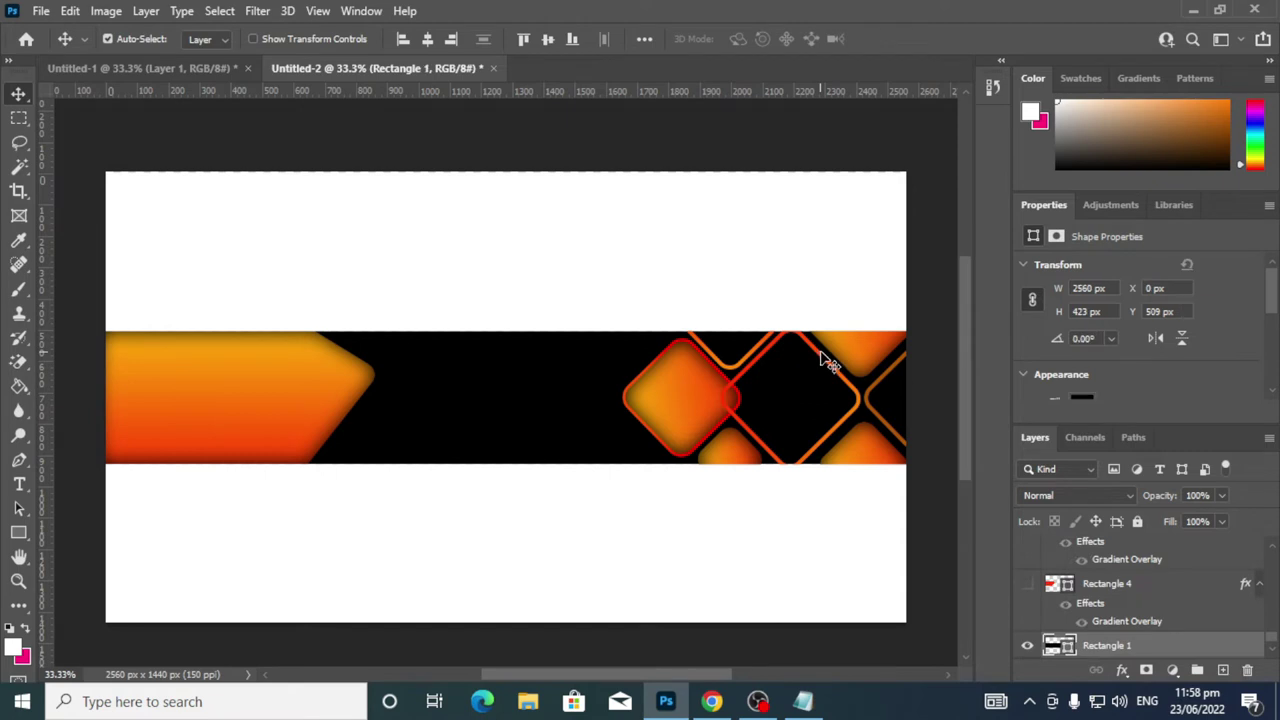
pyautogui.click(862, 400)
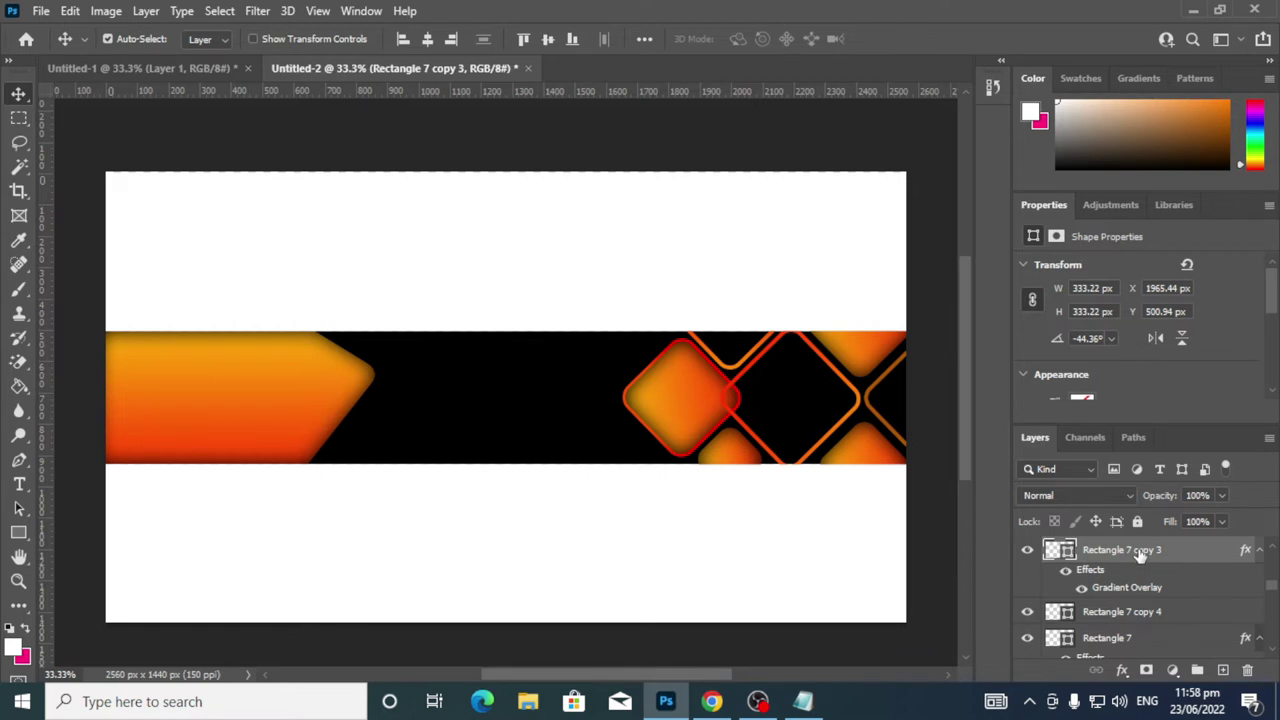
pyautogui.click(670, 410)
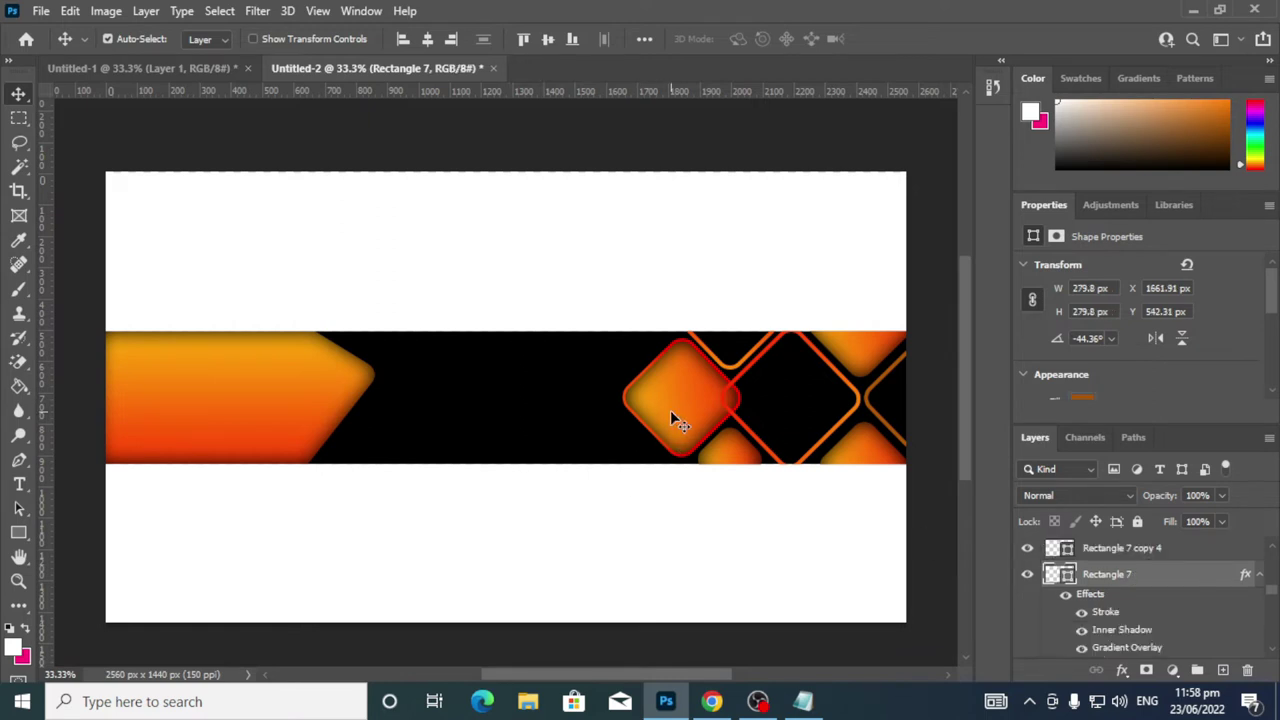
pyautogui.scroll(3, 1100, 582)
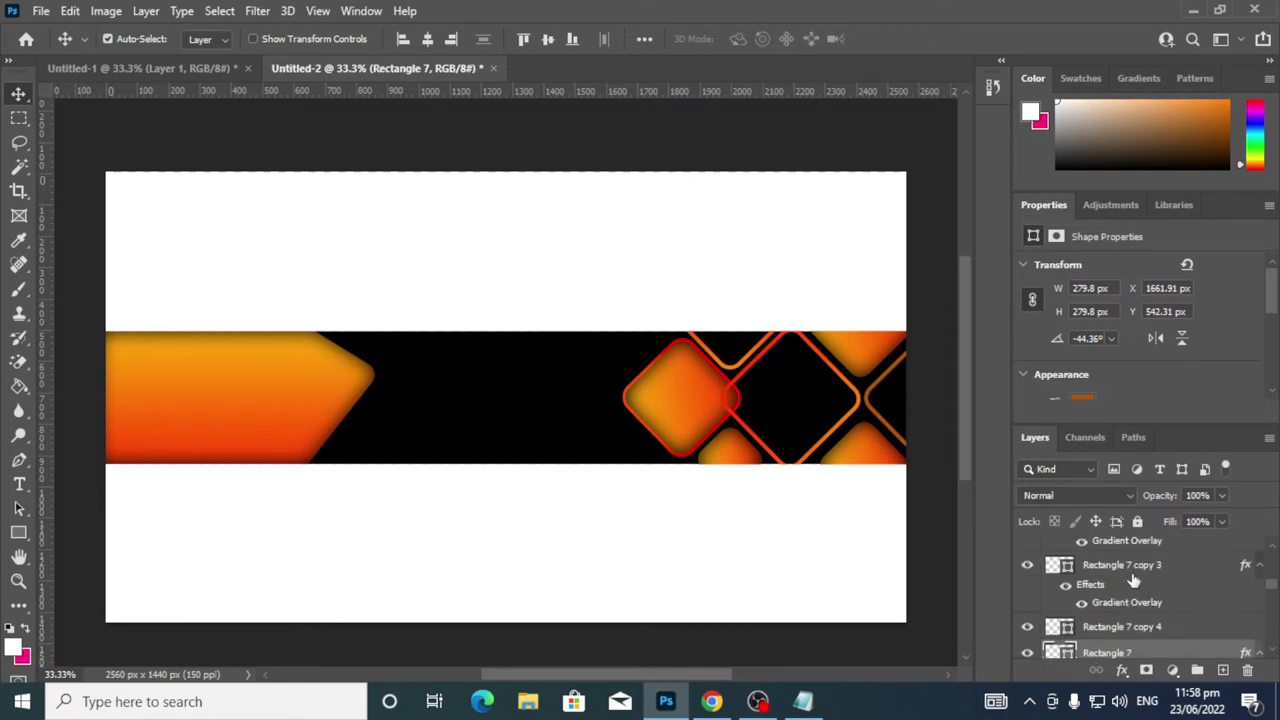
pyautogui.moveTo(1127, 567); pyautogui.dragTo(1143, 647)
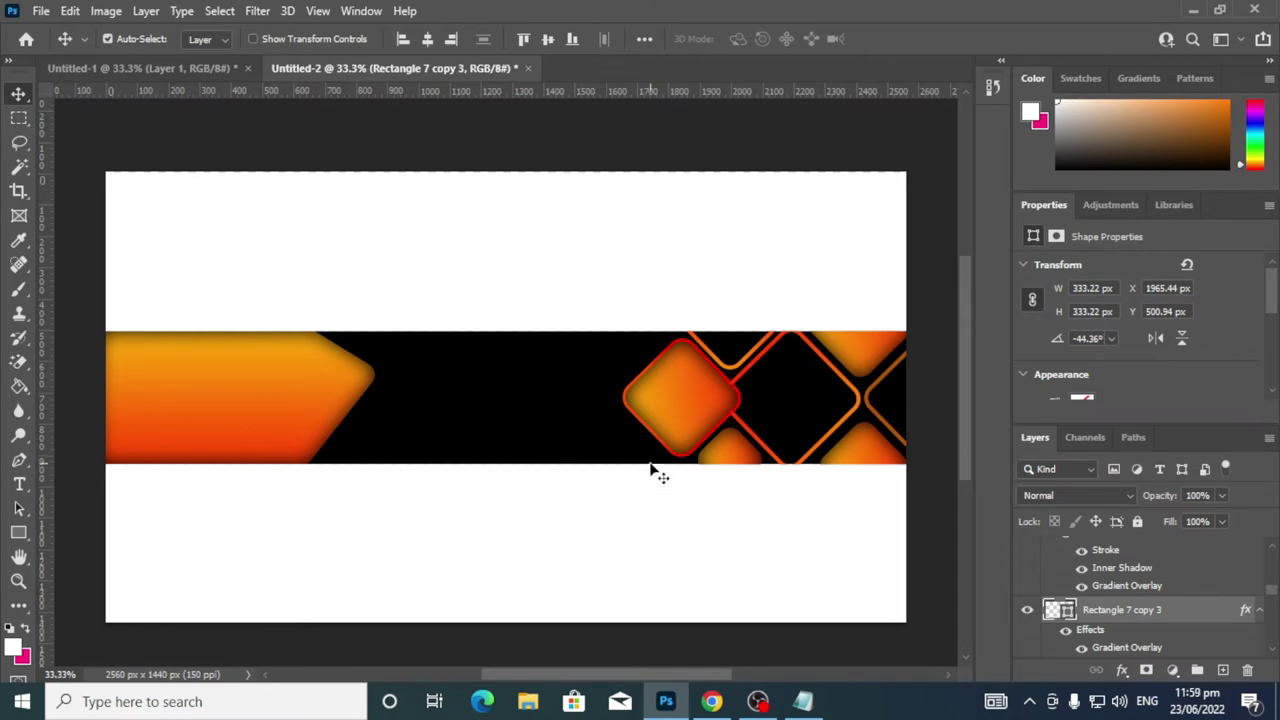
# Switch to Chrome and look through the Facebook profile's tagged and own uploaded photos for a suitable portrait
pyautogui.click(710, 703)
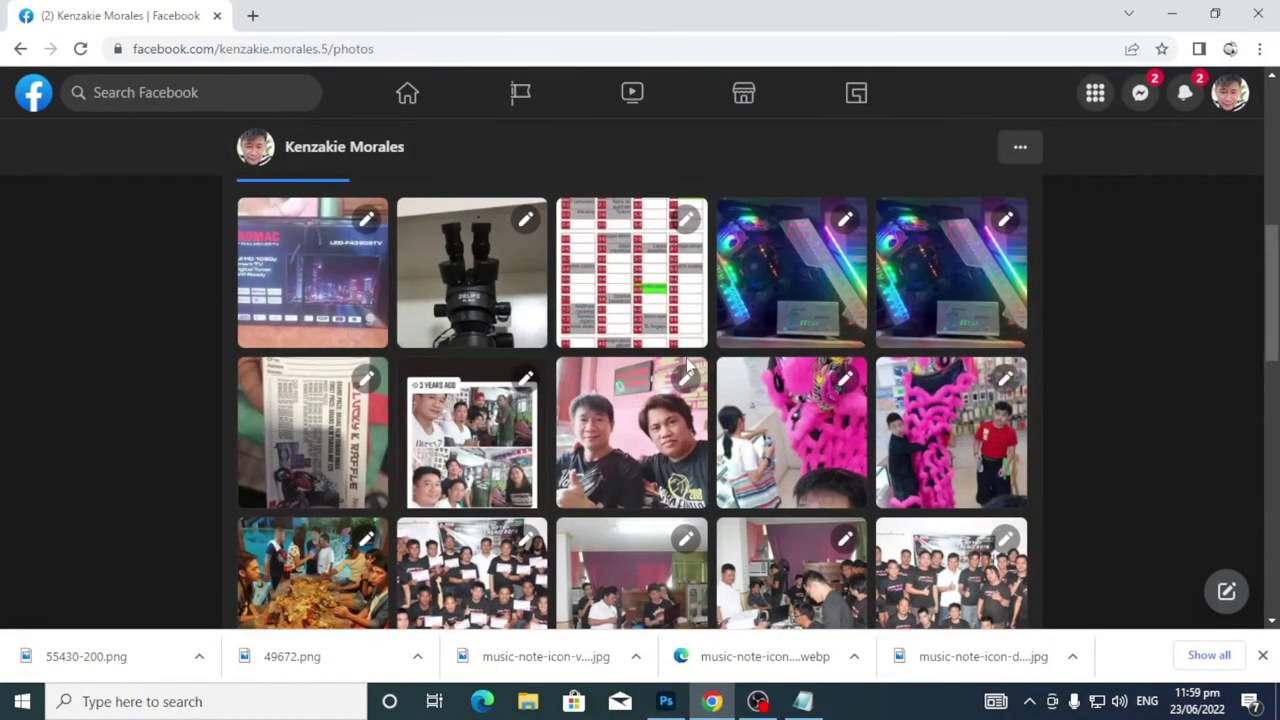
pyautogui.scroll(-2, 703, 436)
pyautogui.scroll(-8, 703, 436)
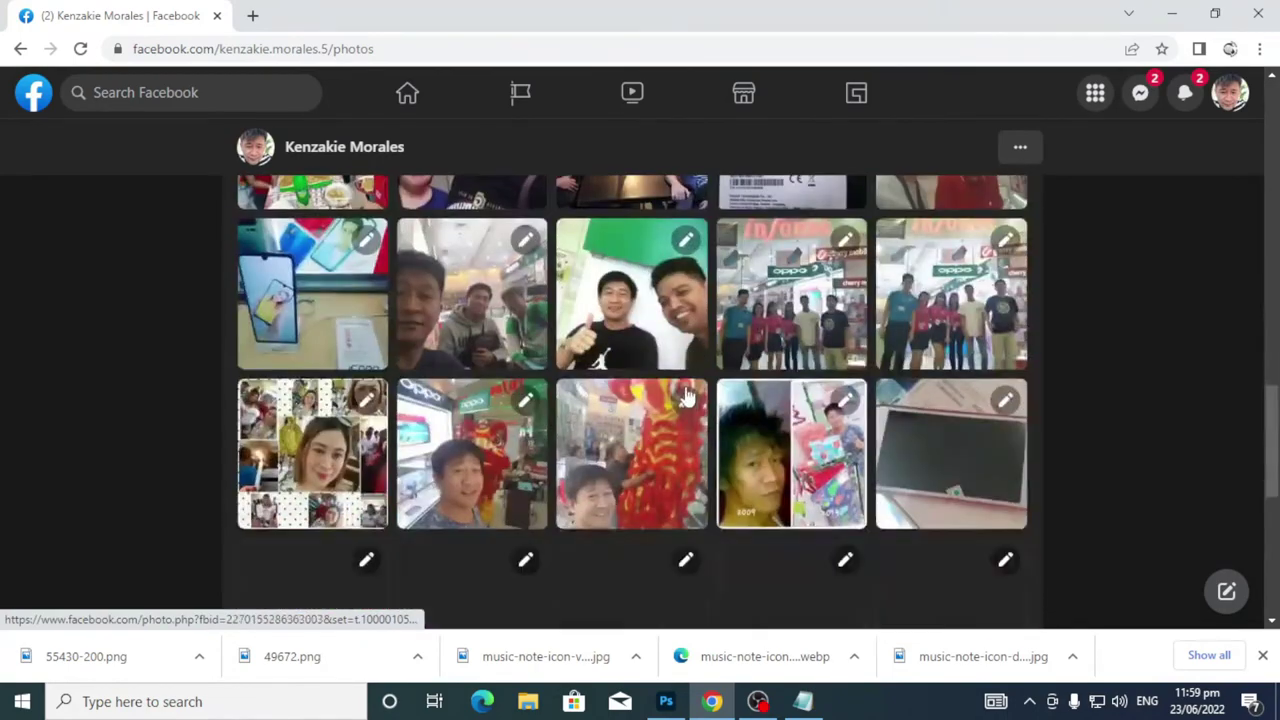
pyautogui.scroll(12, 663, 400)
pyautogui.scroll(-3, 419, 380)
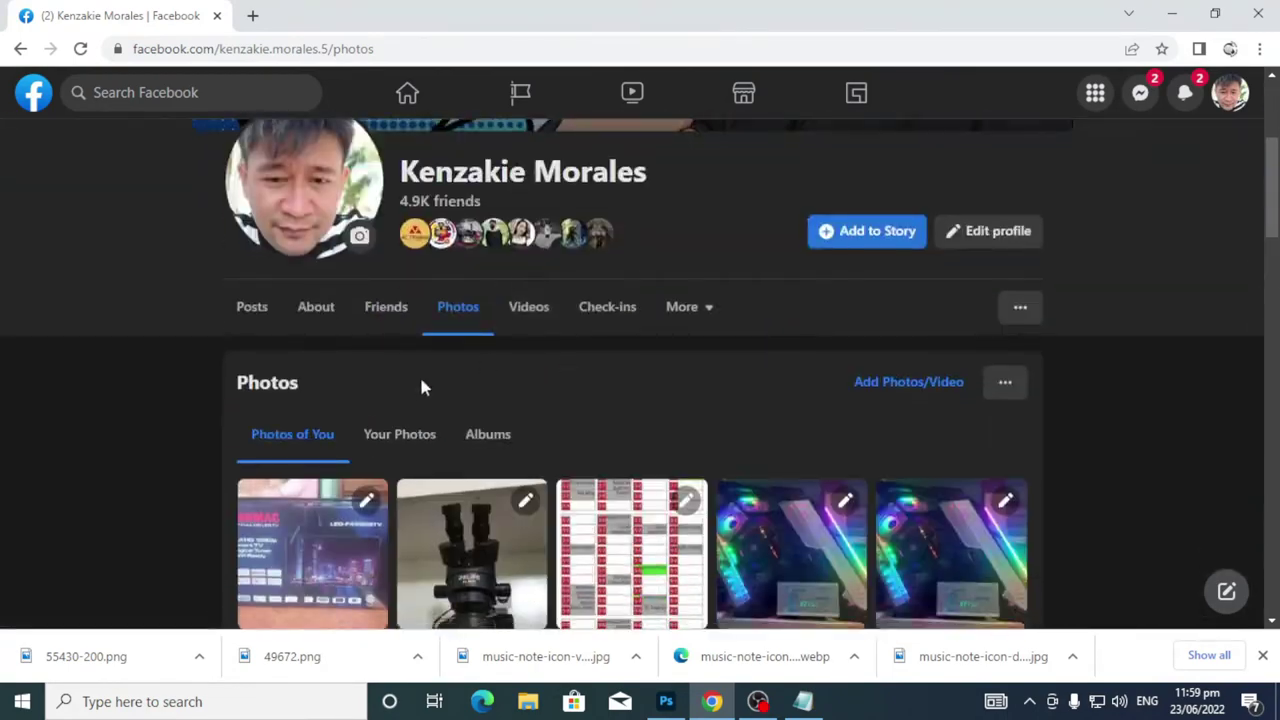
pyautogui.click(397, 436)
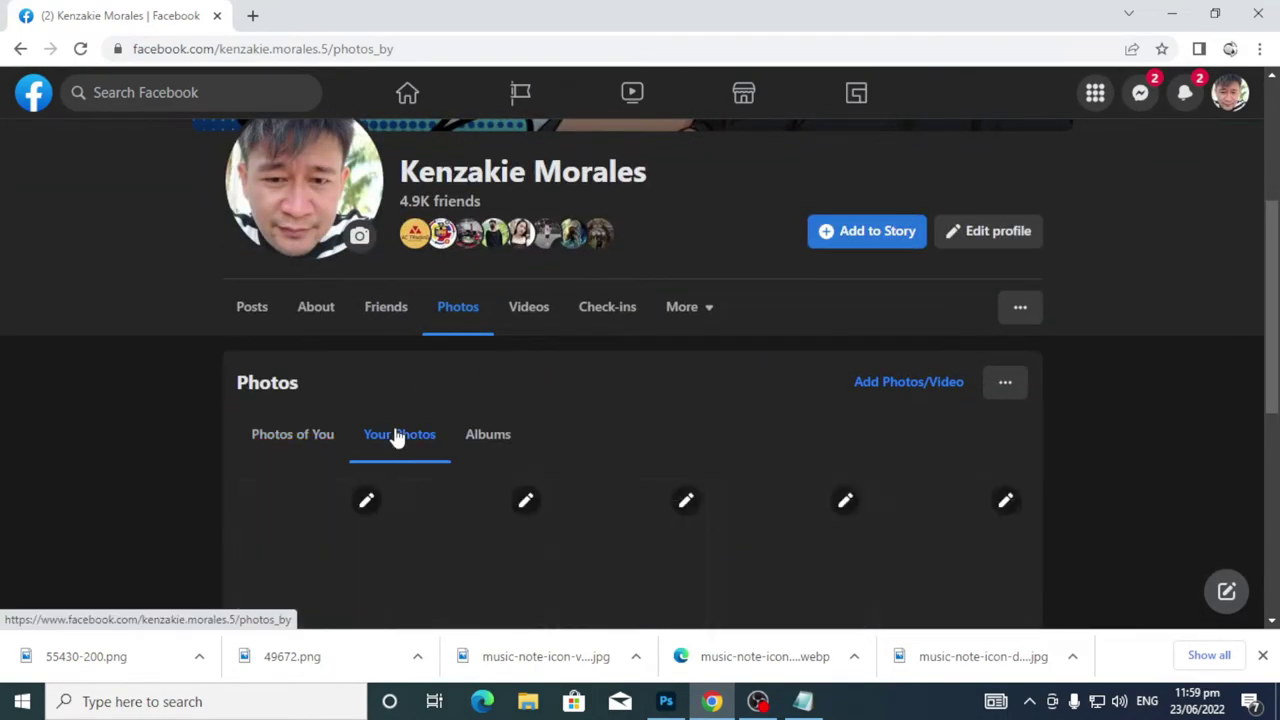
pyautogui.scroll(-1, 757, 375)
pyautogui.scroll(-2, 520, 420)
pyautogui.scroll(-2, 515, 410)
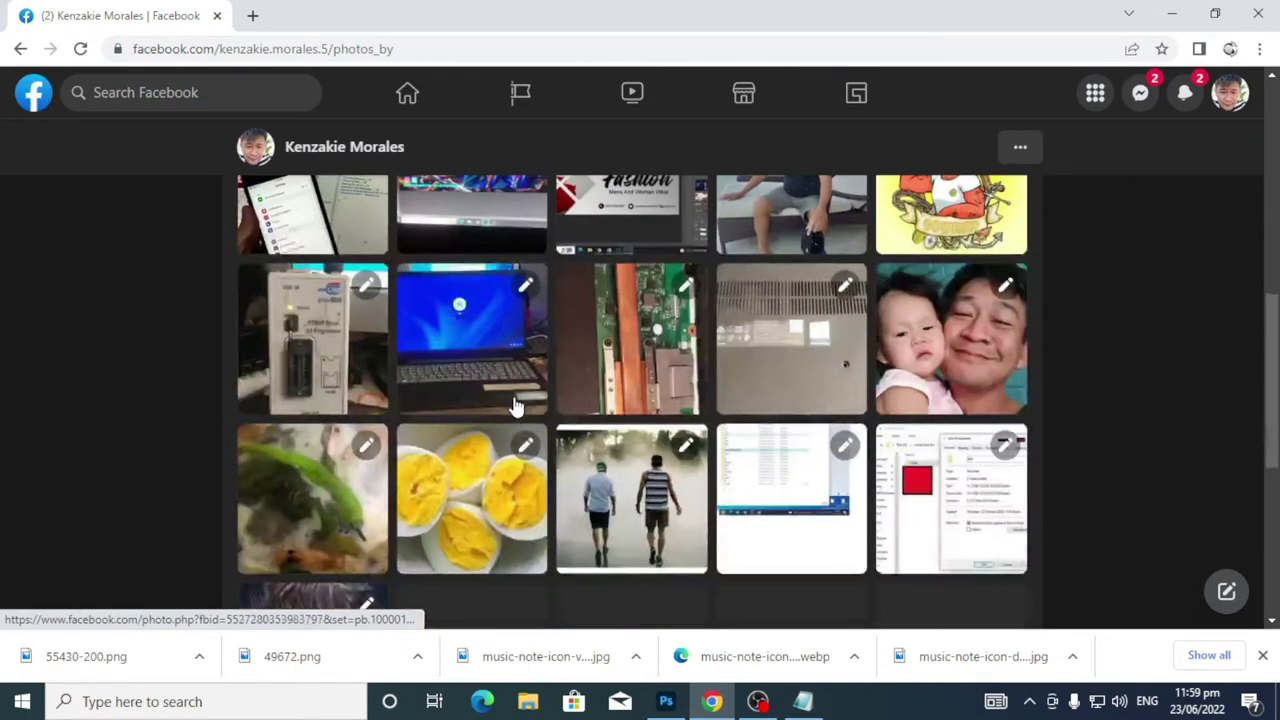
pyautogui.scroll(-2, 515, 405)
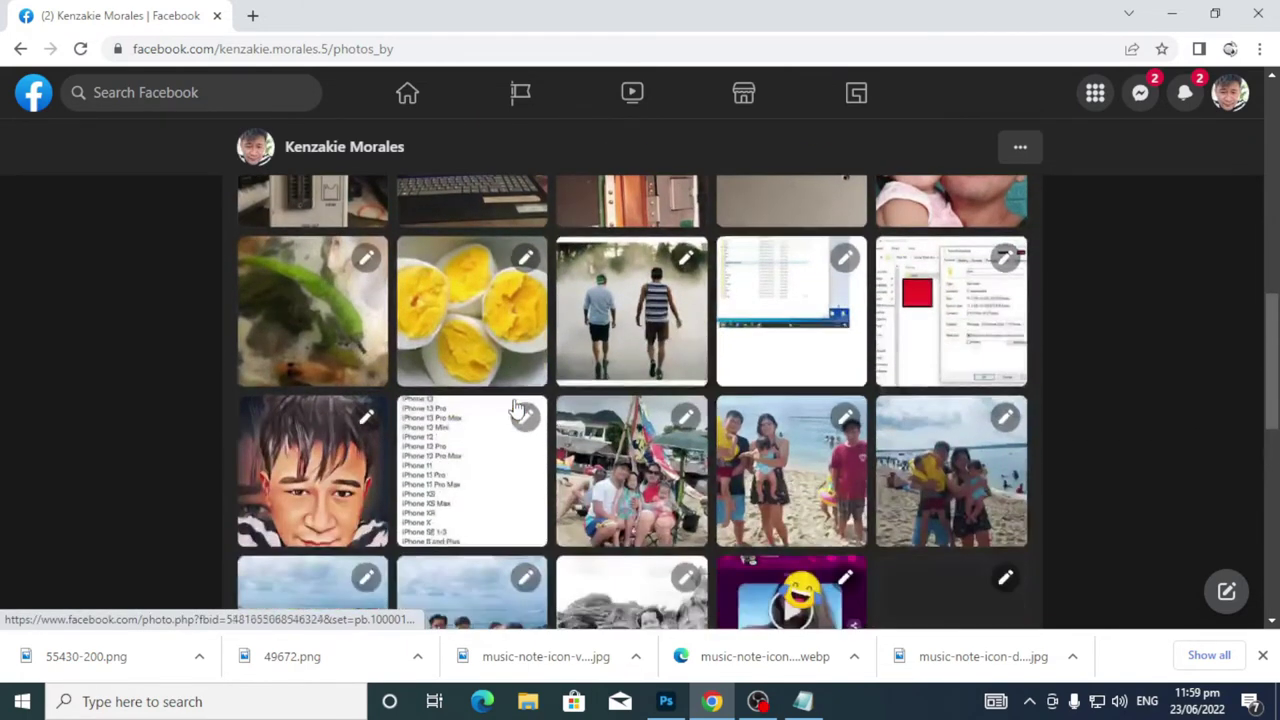
pyautogui.scroll(-1, 515, 408)
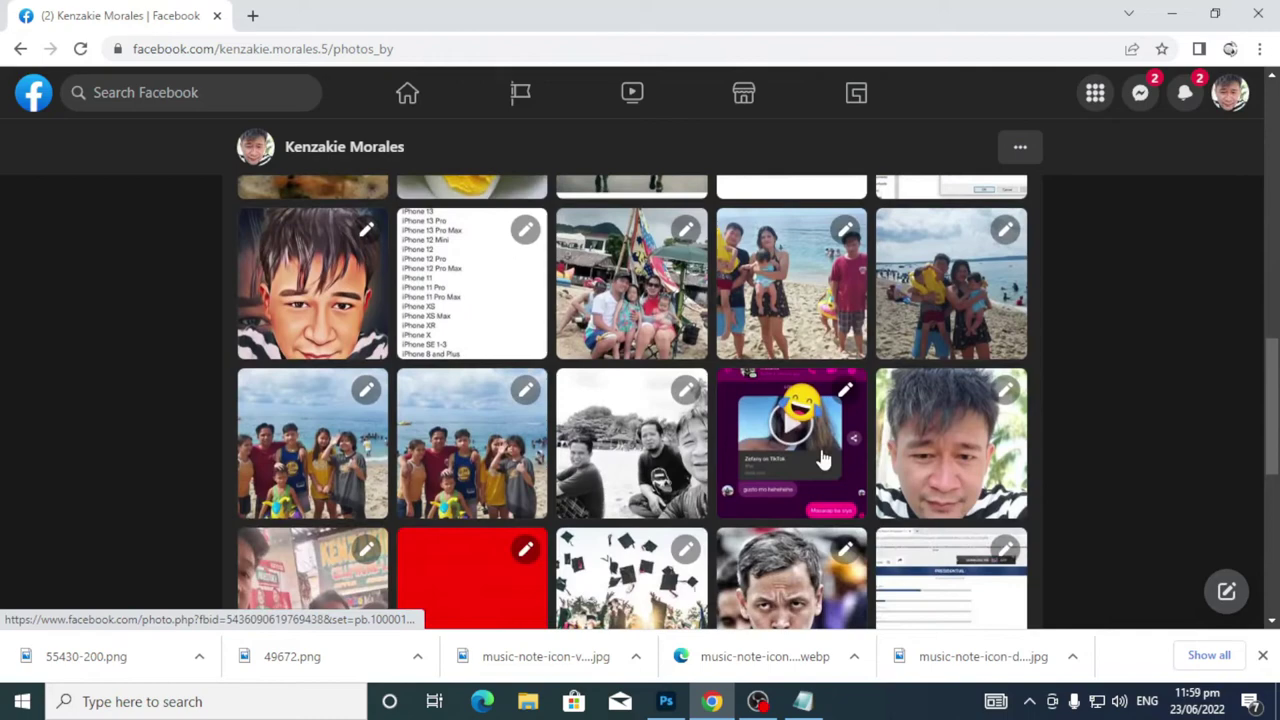
# Open the outdoor selfie with the black-and-white striped shirt and save the image
pyautogui.click(929, 447)
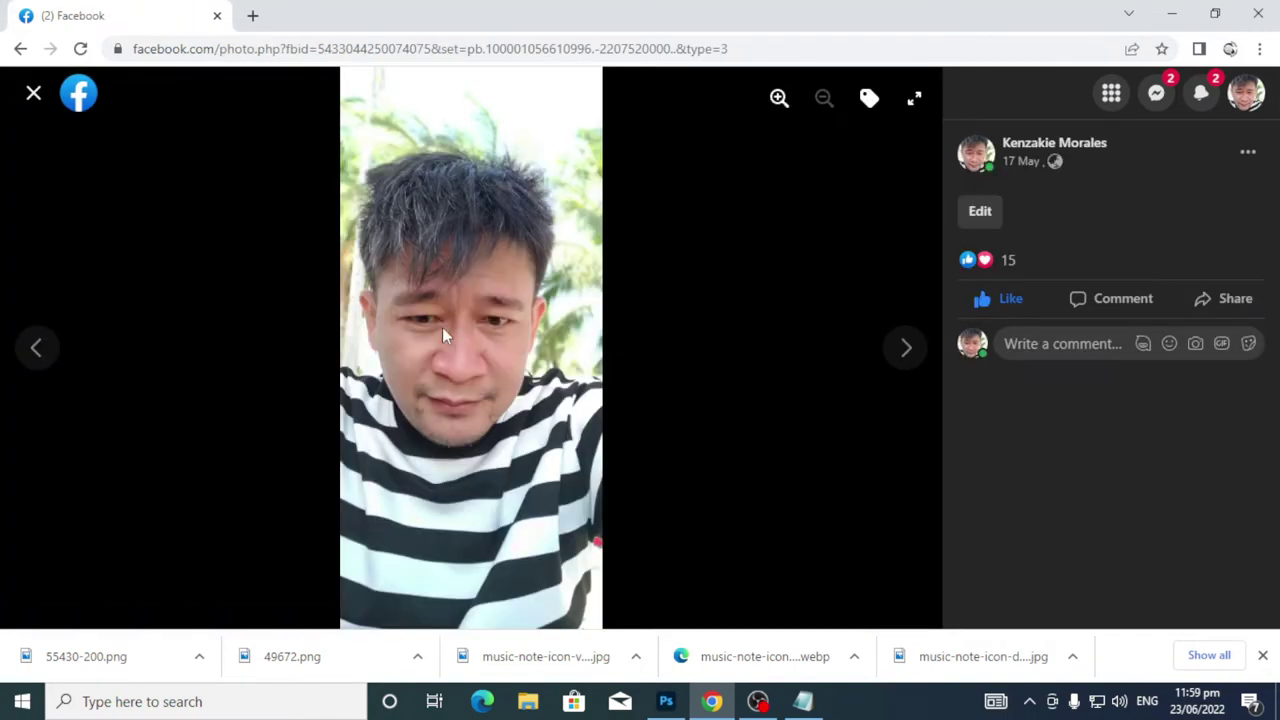
pyautogui.rightClick(442, 327)
pyautogui.click(505, 386)
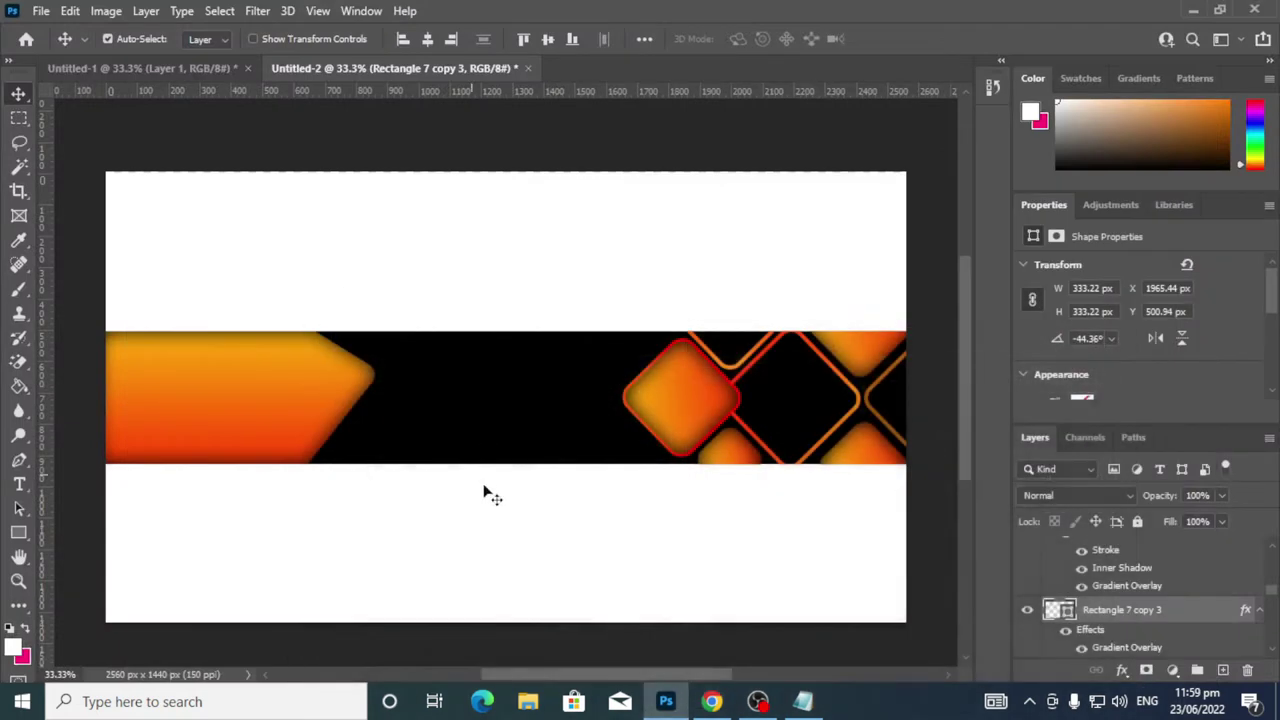
# Switch to Photoshop, place the saved portrait over the Rectangle 7 diamond and clip it to that shape
pyautogui.click(1172, 14)
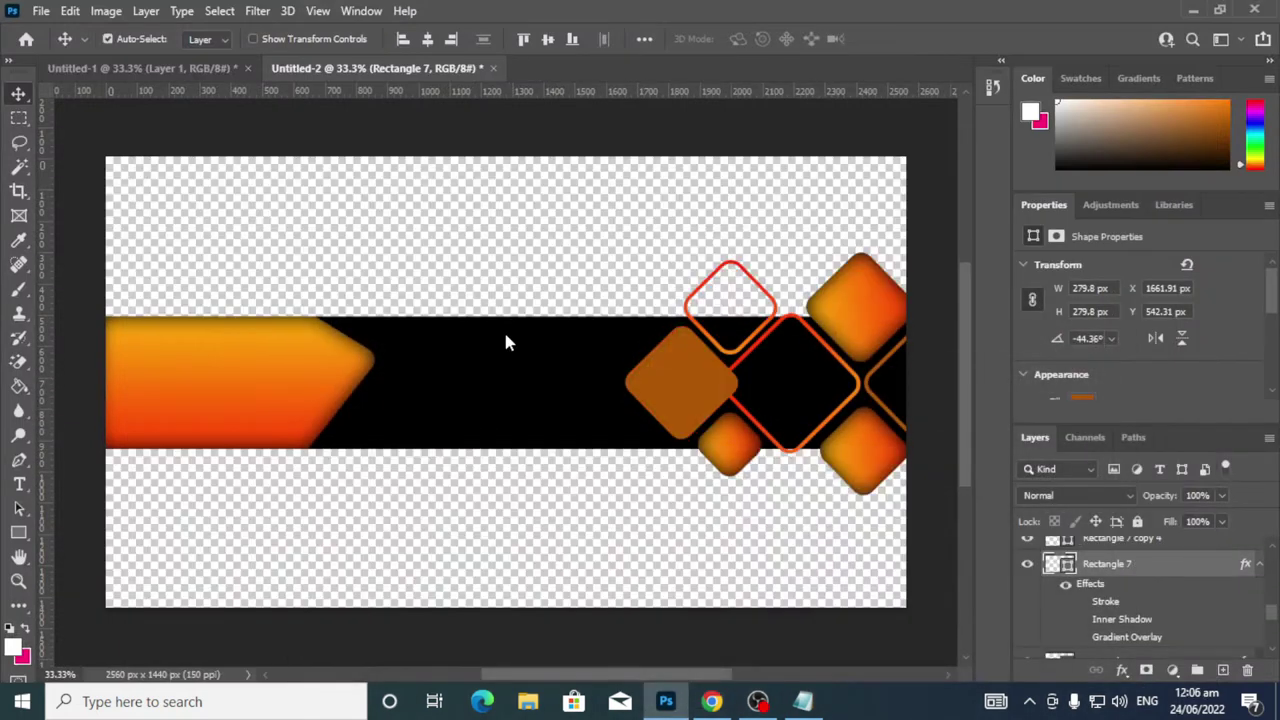
pyautogui.moveTo(503, 329); pyautogui.dragTo(513, 326)
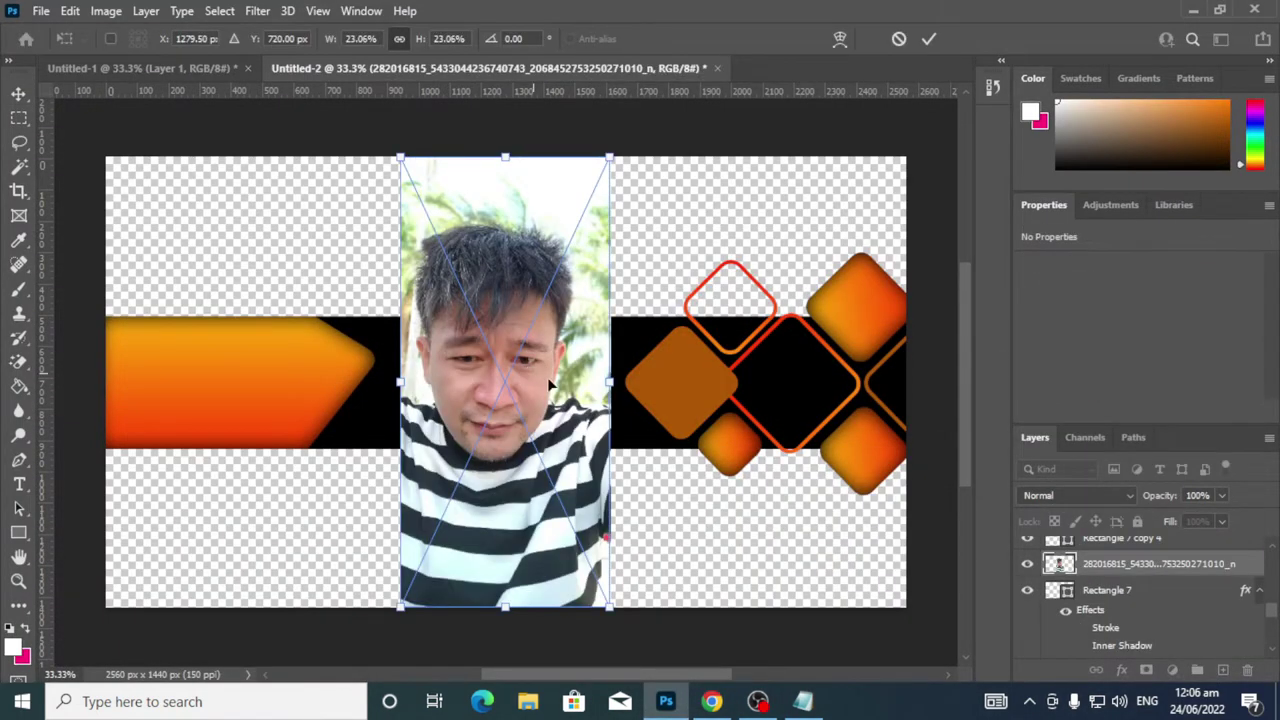
pyautogui.moveTo(530, 372); pyautogui.dragTo(666, 366)
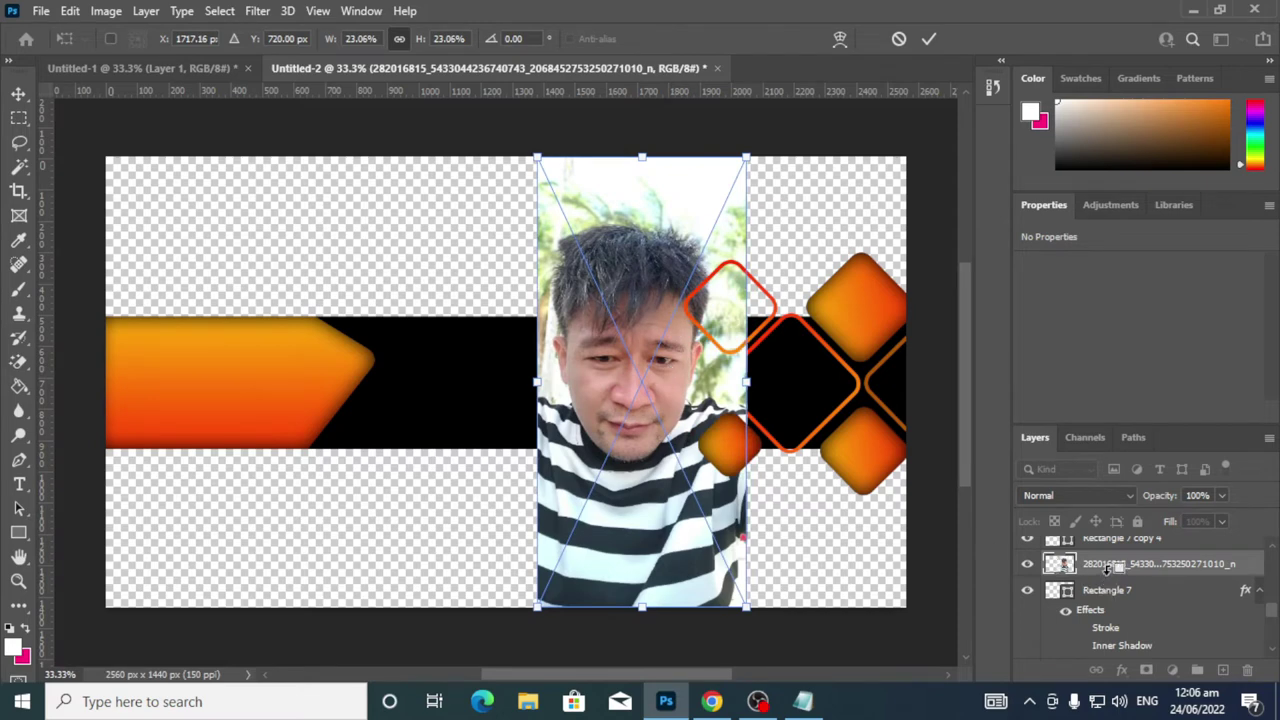
pyautogui.keyDown('alt'); pyautogui.click(1104, 577); pyautogui.keyUp('alt')
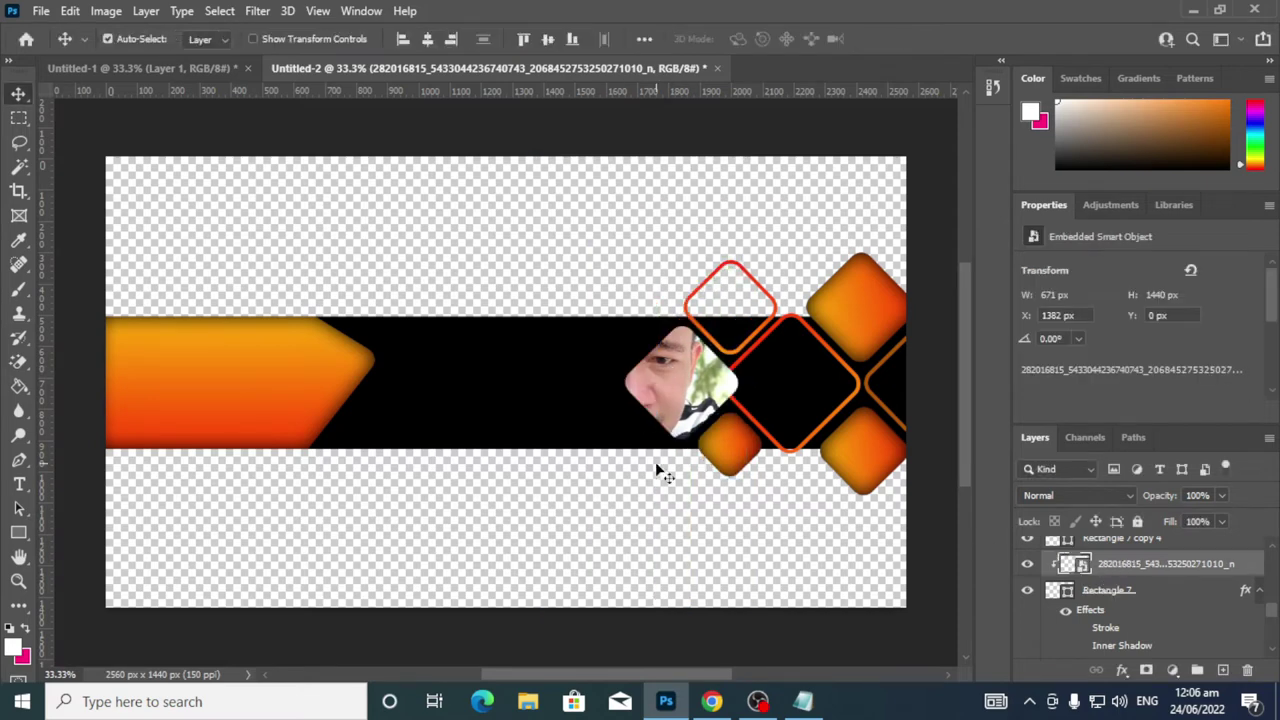
# Scale the clipped portrait to 385 x 514 px at X 1662, Y 507 so the face fits inside the diamond
pyautogui.hotkey('ctrl', 't')
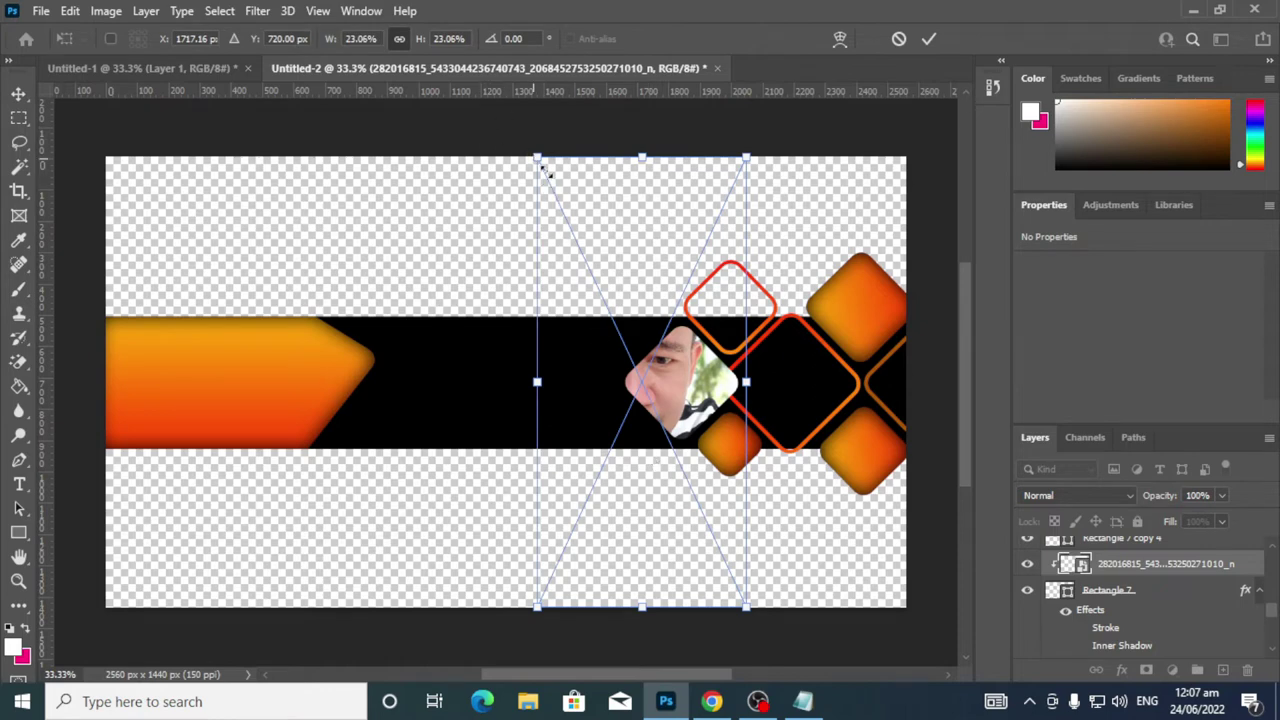
pyautogui.moveTo(543, 172); pyautogui.dragTo(608, 304)
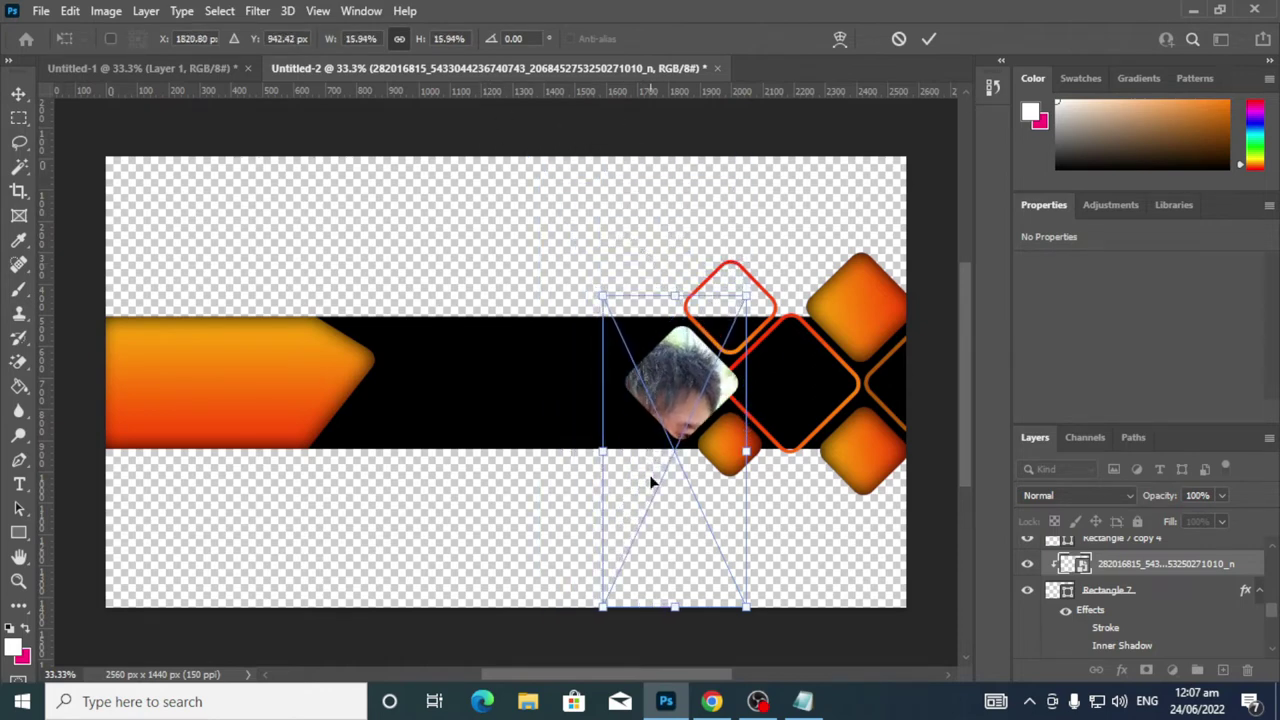
pyautogui.moveTo(611, 599); pyautogui.dragTo(627, 485)
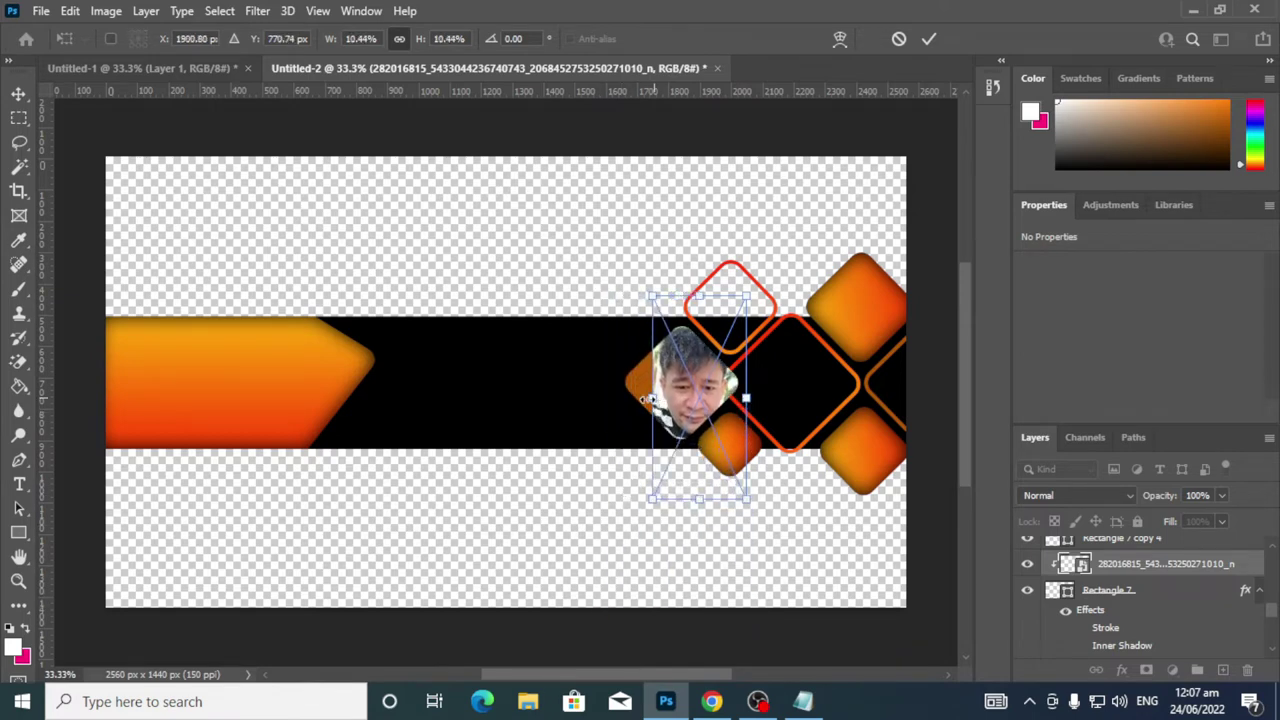
pyautogui.moveTo(651, 397); pyautogui.dragTo(620, 397)
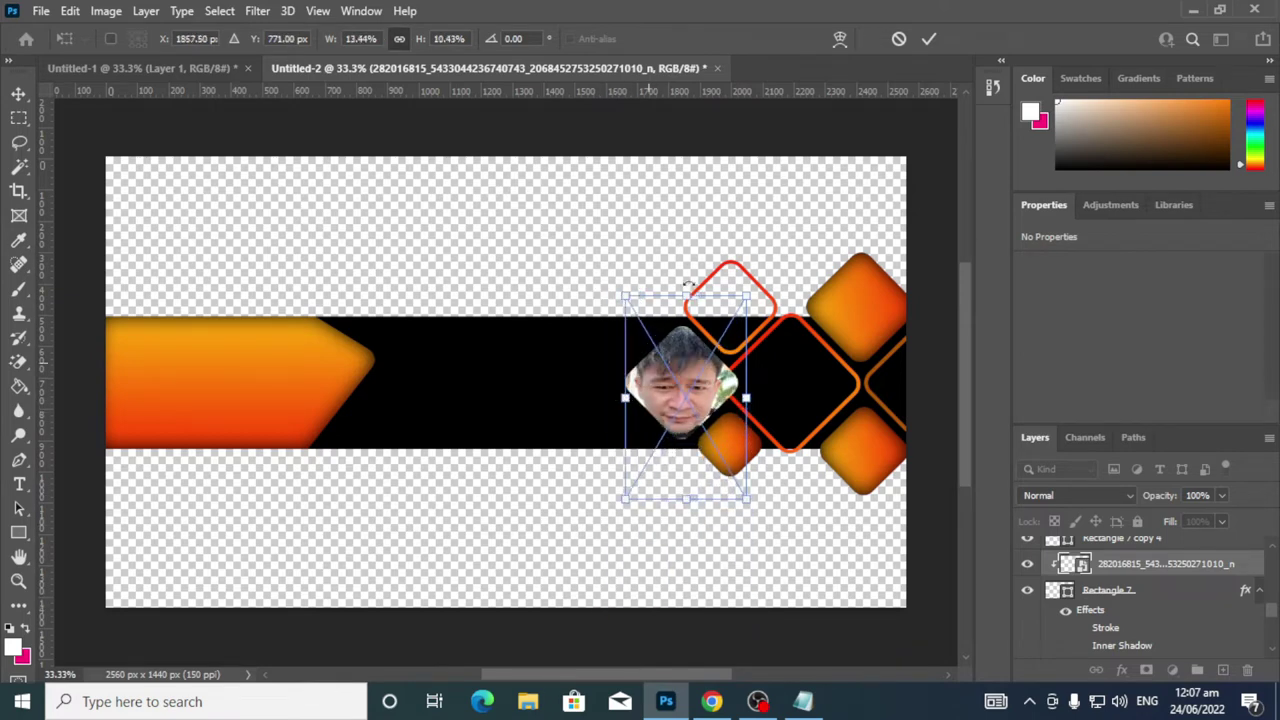
pyautogui.moveTo(687, 292); pyautogui.dragTo(687, 314)
pyautogui.moveTo(688, 497); pyautogui.dragTo(690, 477)
pyautogui.moveTo(747, 395); pyautogui.dragTo(745, 394)
pyautogui.moveTo(624, 394); pyautogui.dragTo(618, 390)
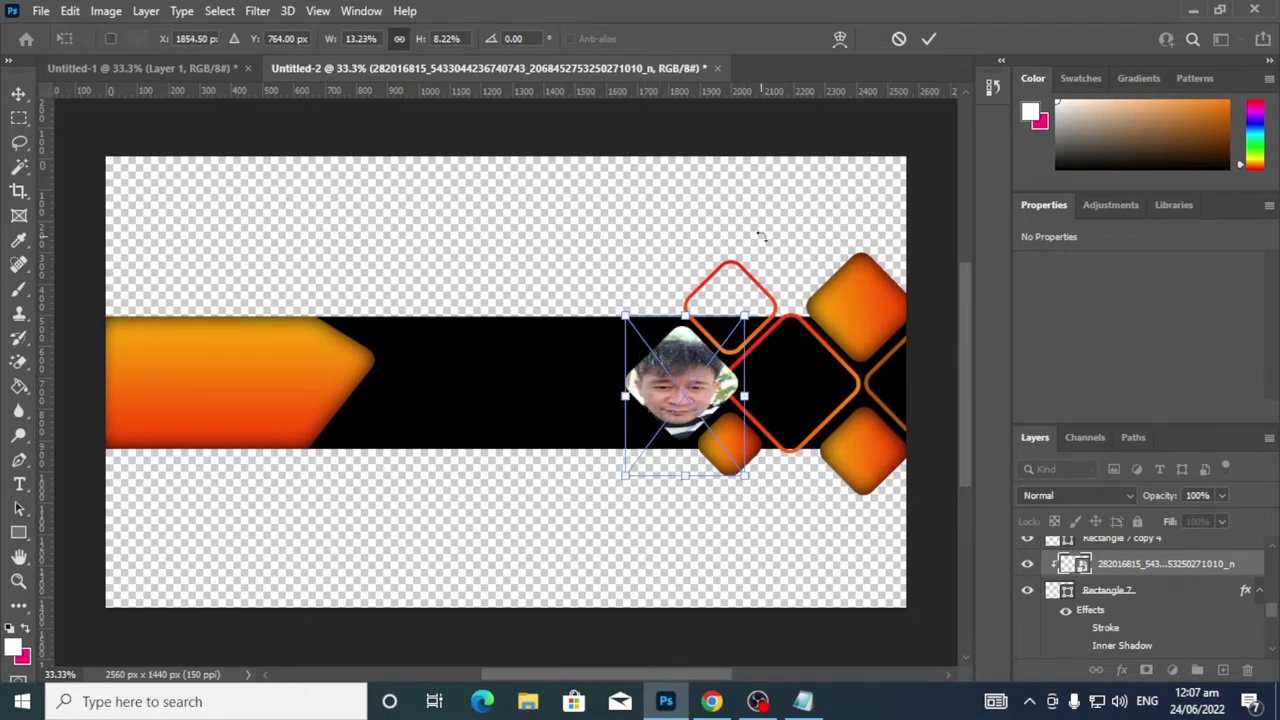
pyautogui.click(928, 38)
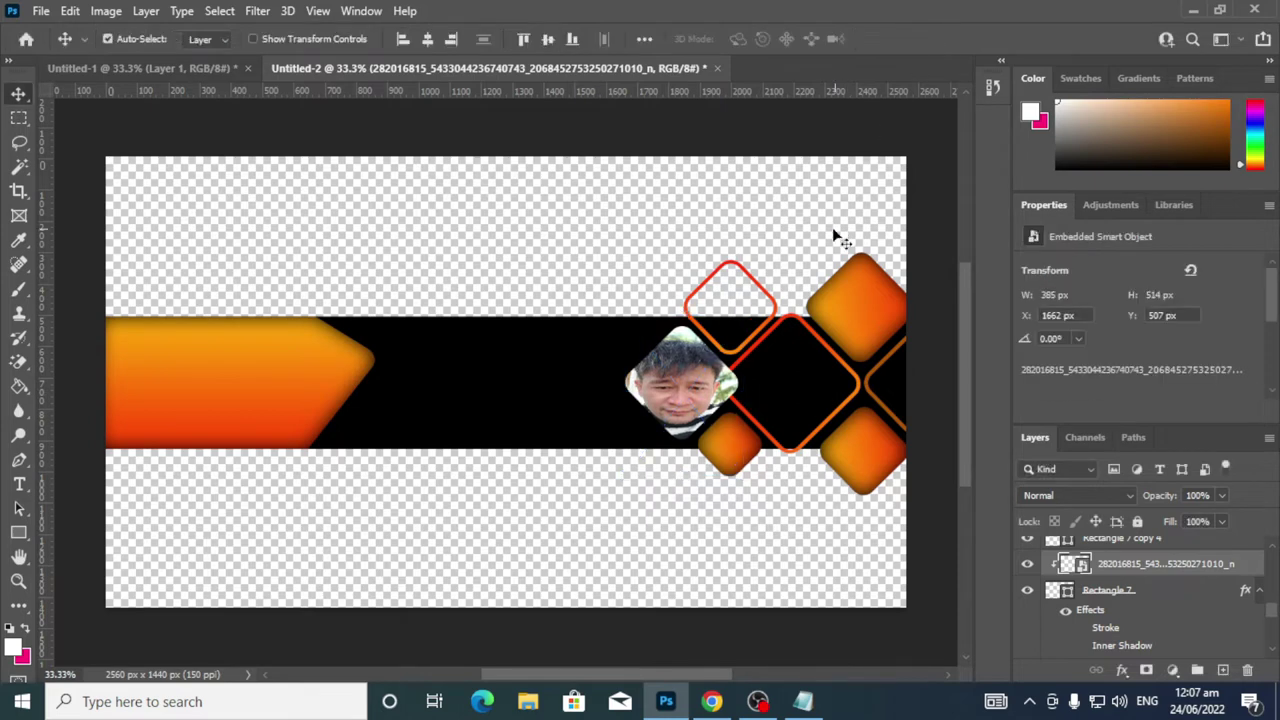
# Apply a Hue/Saturation adjustment to the clipped portrait with Hue -3, Lightness -8 and slightly reduced Saturation
pyautogui.click(105, 10)
pyautogui.moveTo(186, 59)
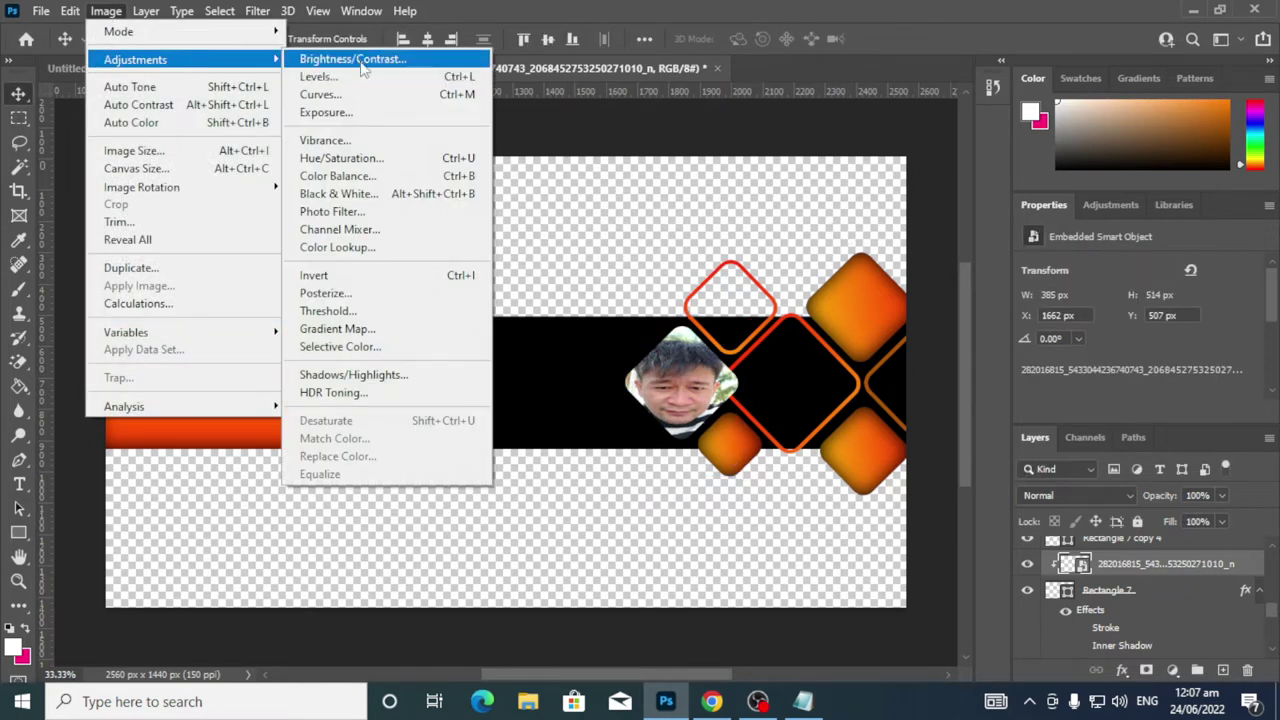
pyautogui.click(372, 159)
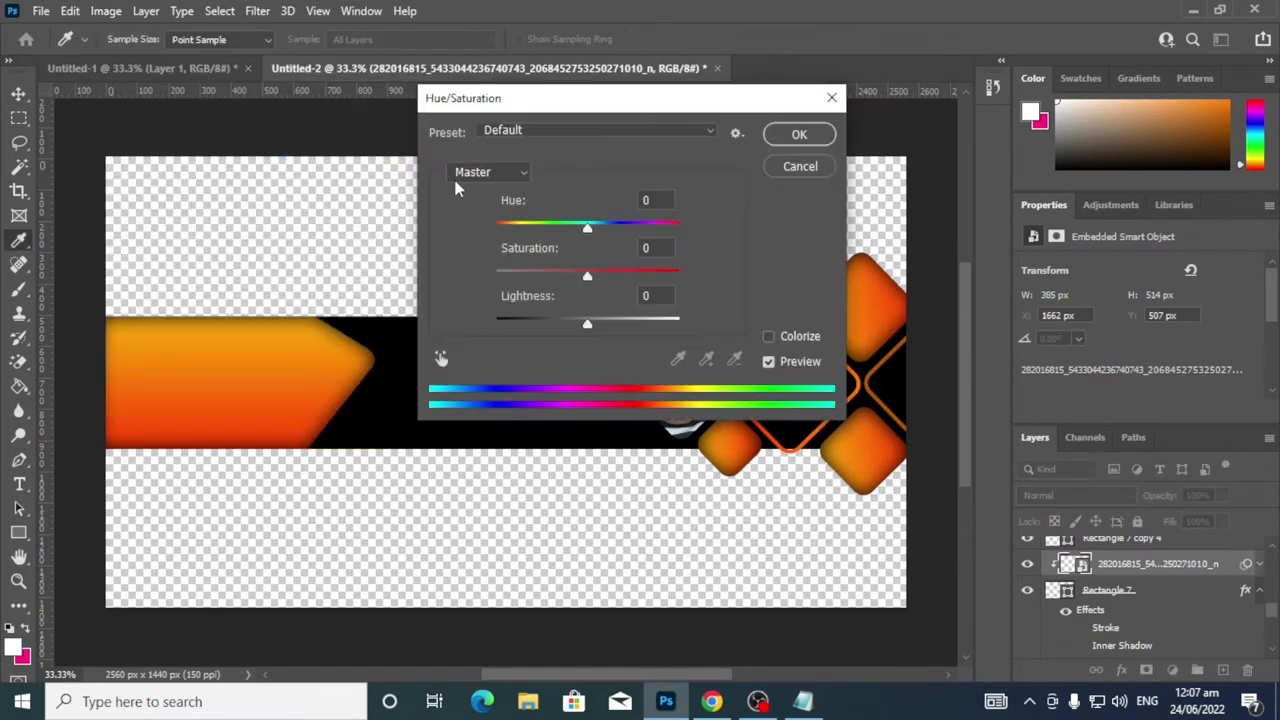
pyautogui.moveTo(619, 106); pyautogui.dragTo(697, 112)
pyautogui.moveTo(1057, 93); pyautogui.dragTo(1063, 95)
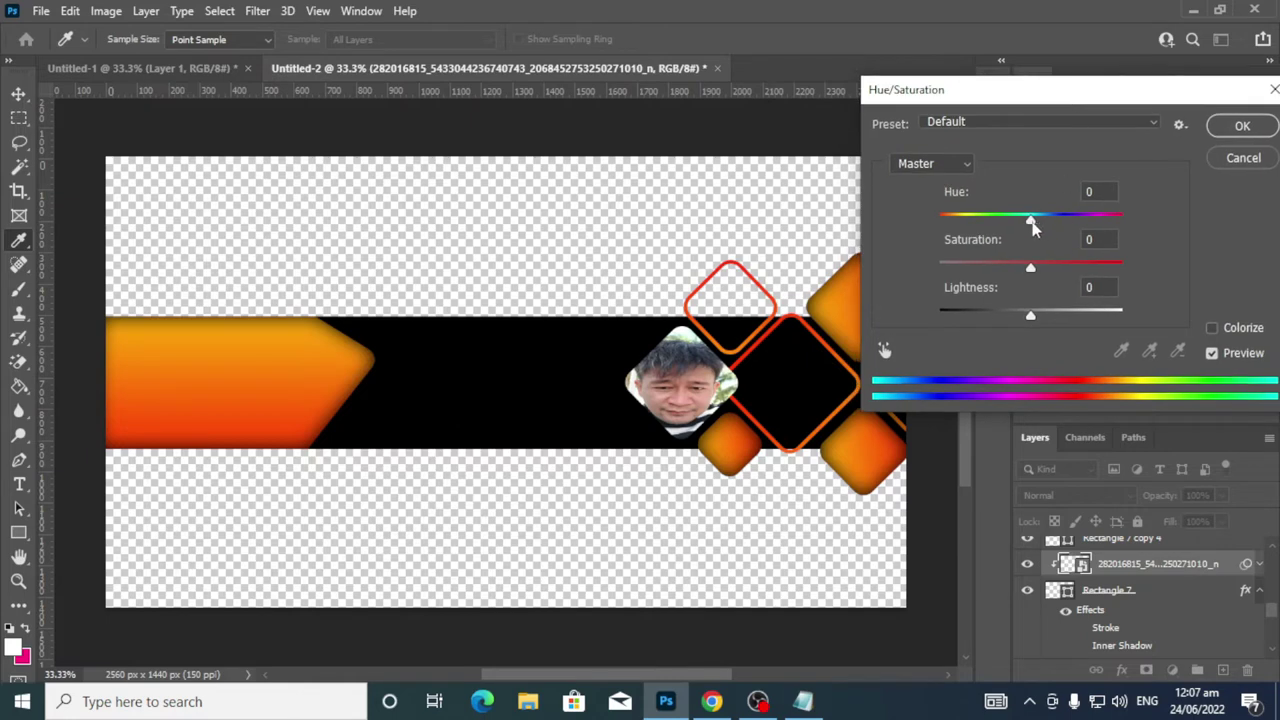
pyautogui.moveTo(1033, 223)
pyautogui.mouseDown()
pyautogui.moveTo(1005, 220)
pyautogui.moveTo(1008, 233)
pyautogui.moveTo(1030, 232)
pyautogui.mouseUp()
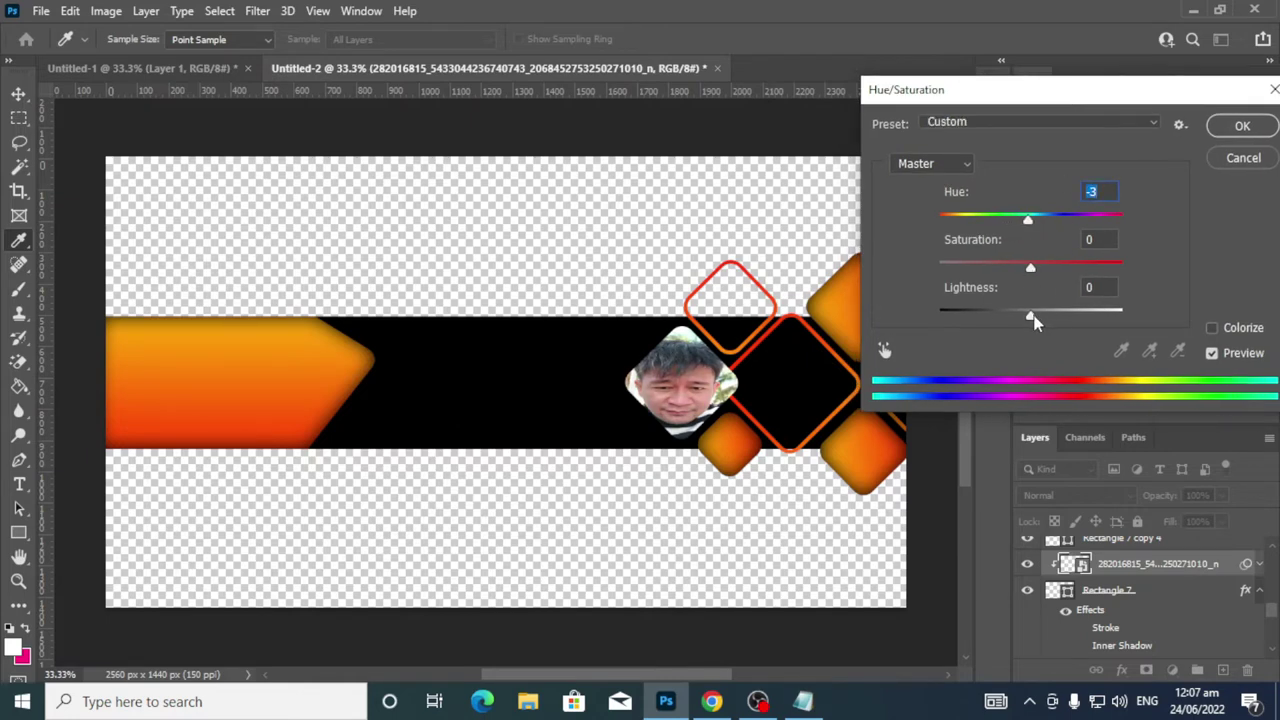
pyautogui.moveTo(1035, 320); pyautogui.dragTo(1023, 320)
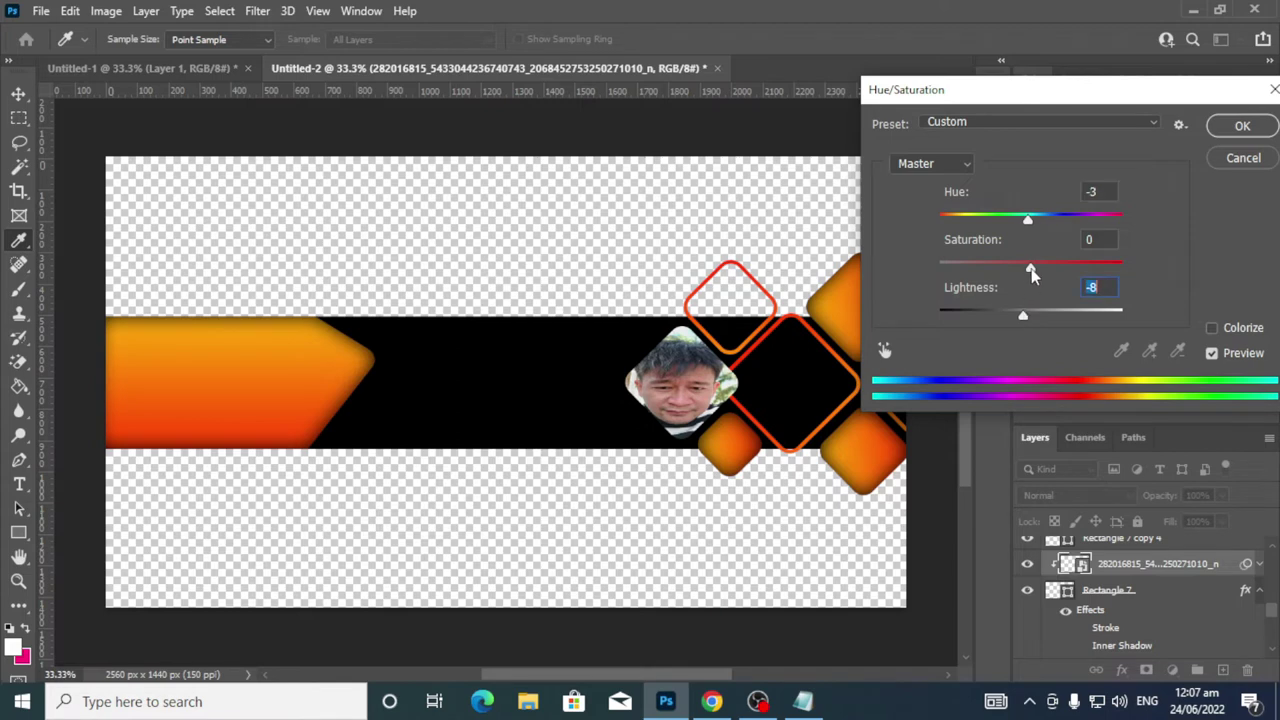
pyautogui.moveTo(1033, 275); pyautogui.dragTo(1019, 277)
pyautogui.click(1241, 126)
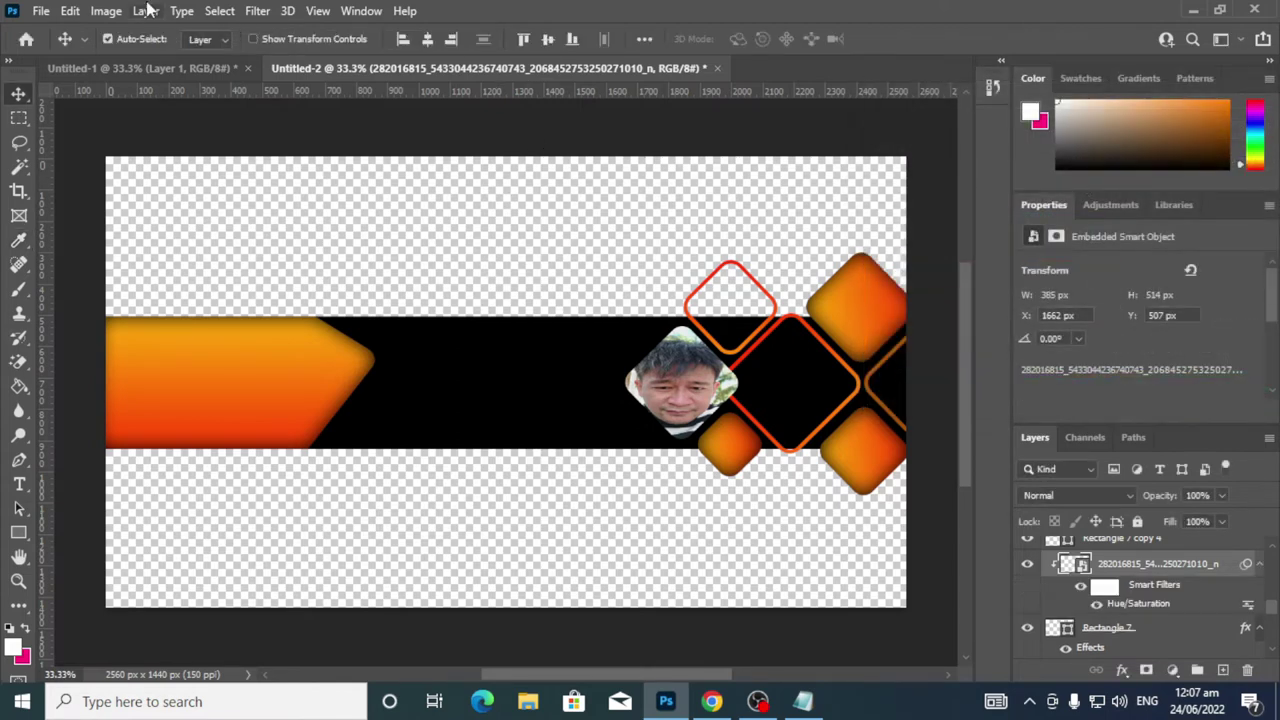
# Apply a Brightness/Contrast adjustment to the portrait with Contrast 37 and Brightness lowered slightly below -28
pyautogui.click(105, 11)
pyautogui.moveTo(240, 62)
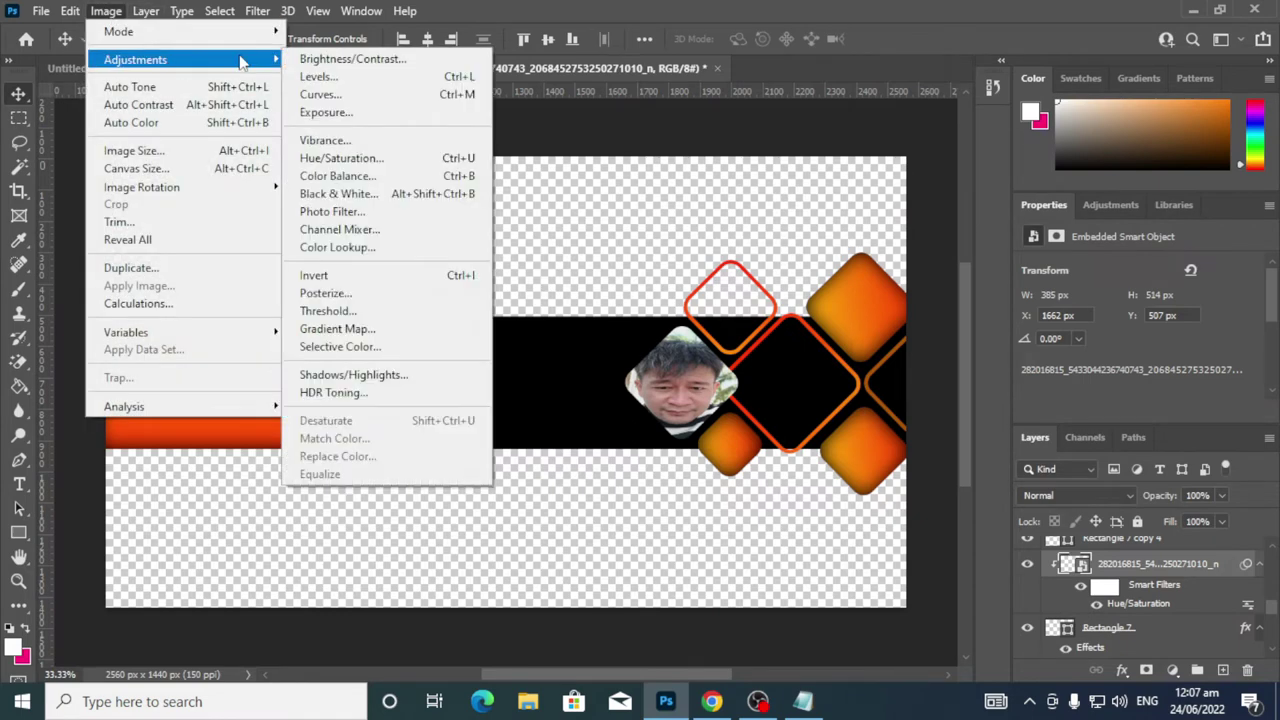
pyautogui.click(430, 59)
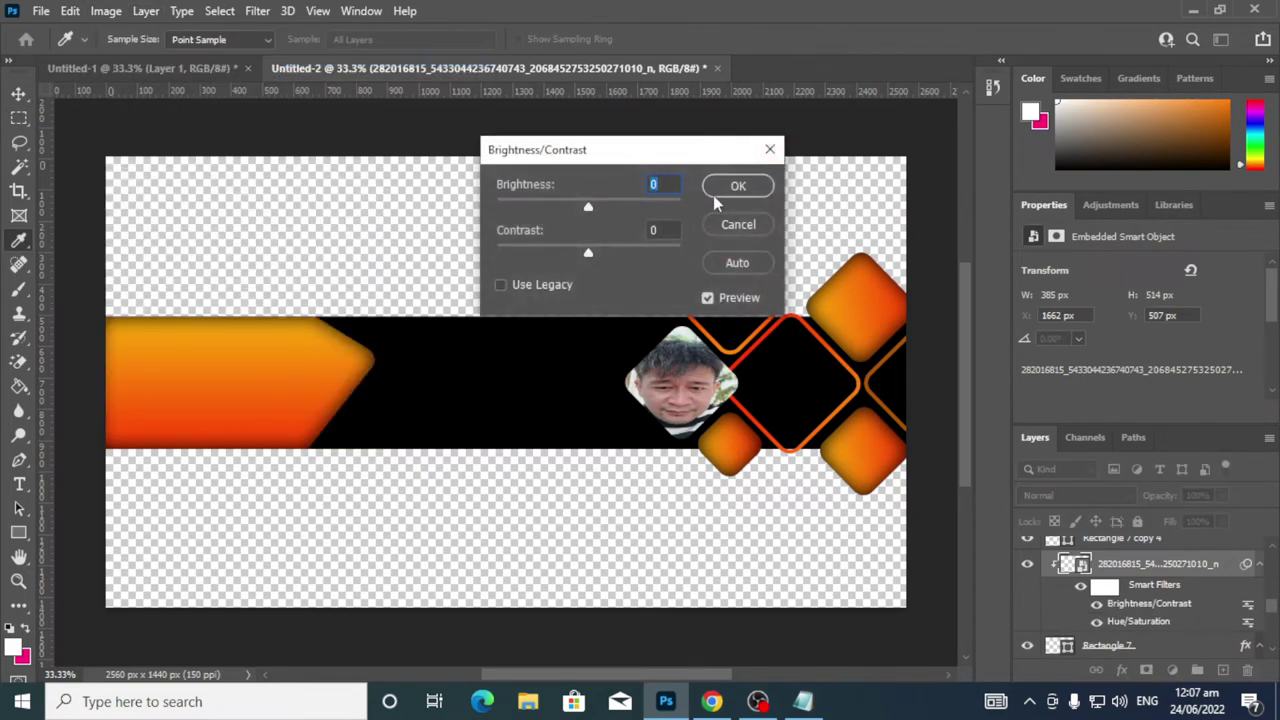
pyautogui.moveTo(588, 207); pyautogui.dragTo(575, 210)
pyautogui.moveTo(591, 258); pyautogui.dragTo(621, 257)
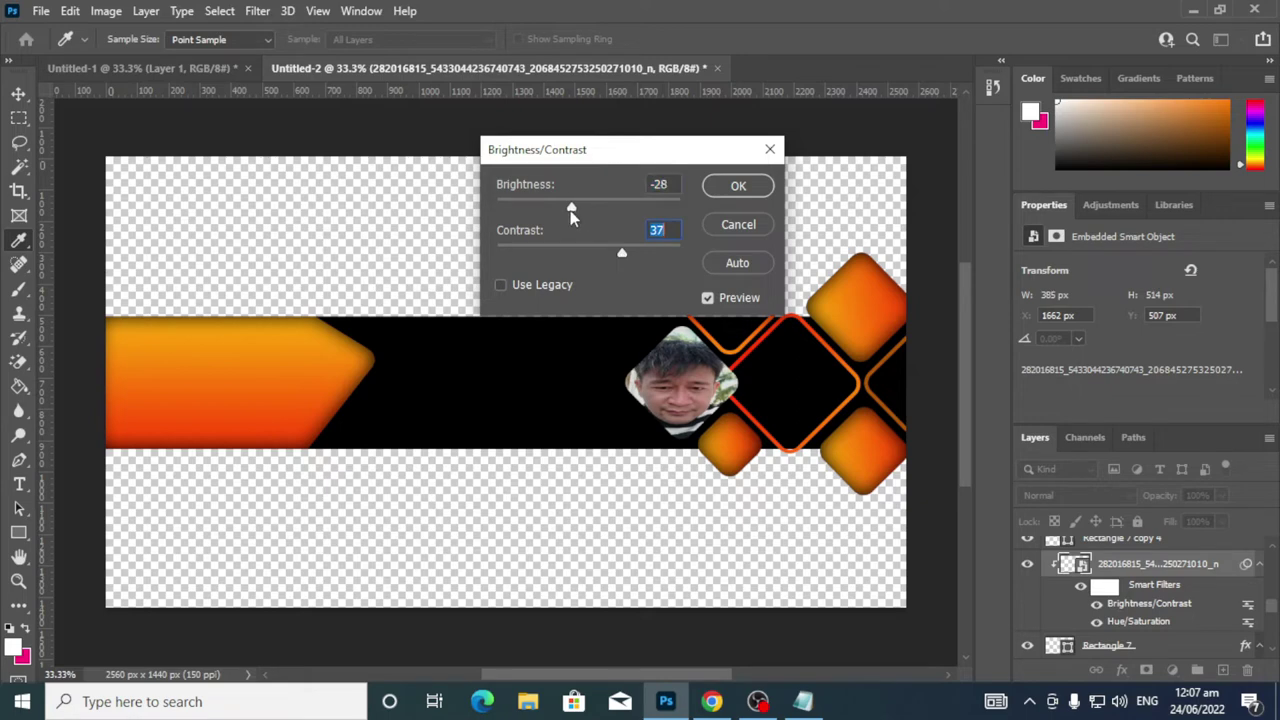
pyautogui.moveTo(570, 210); pyautogui.dragTo(564, 210)
pyautogui.click(746, 185)
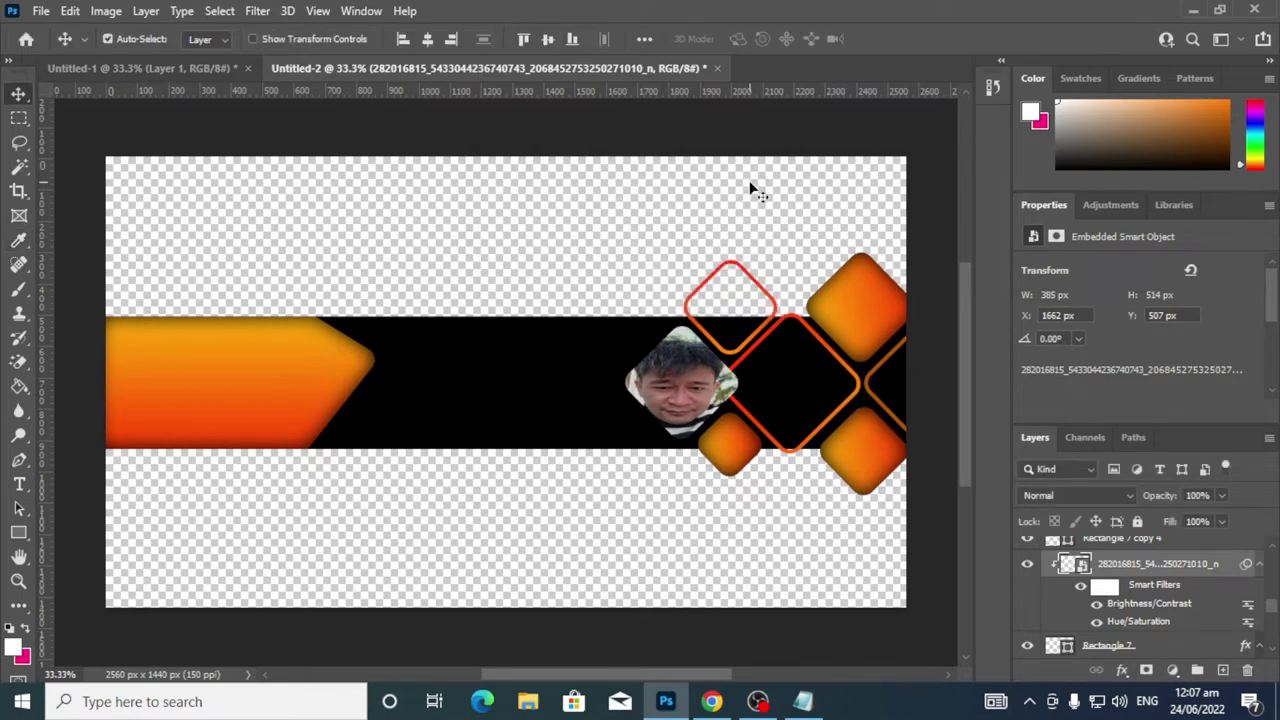
# Apply a Curves adjustment to the portrait with the white point input at 216 and the black point input at 31
pyautogui.doubleClick(106, 11)
pyautogui.click(146, 11)
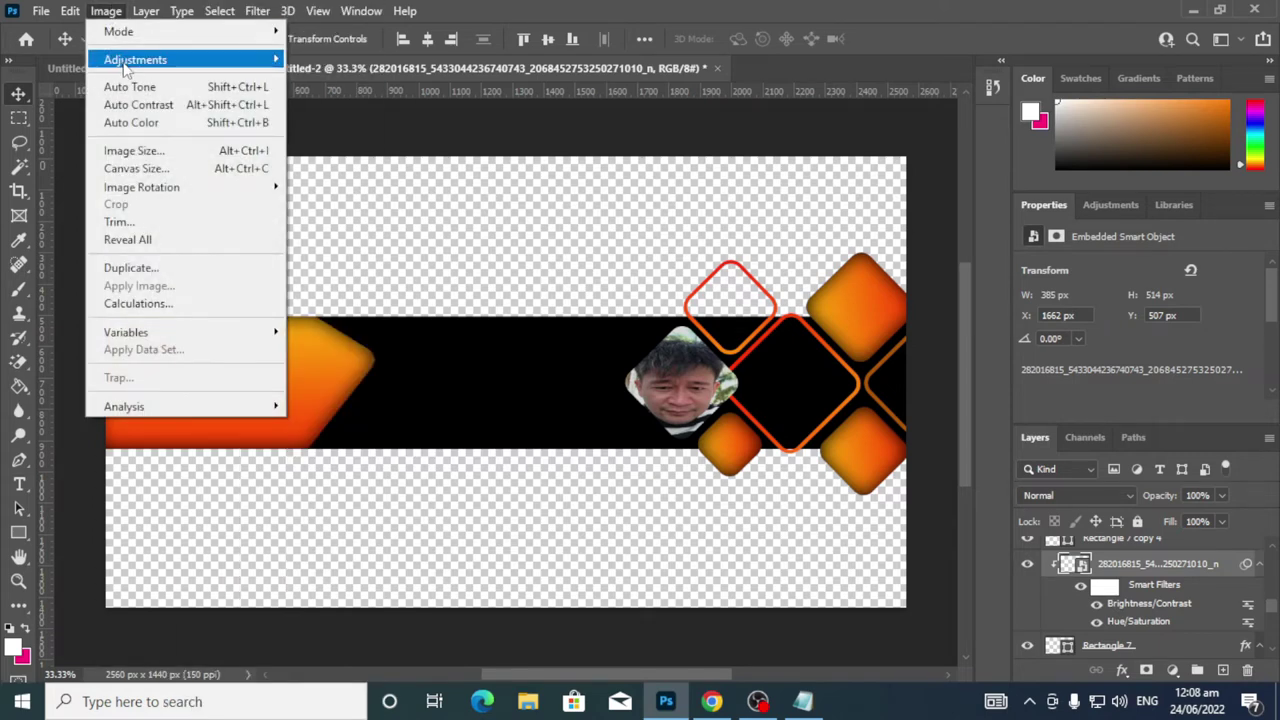
pyautogui.moveTo(125, 62)
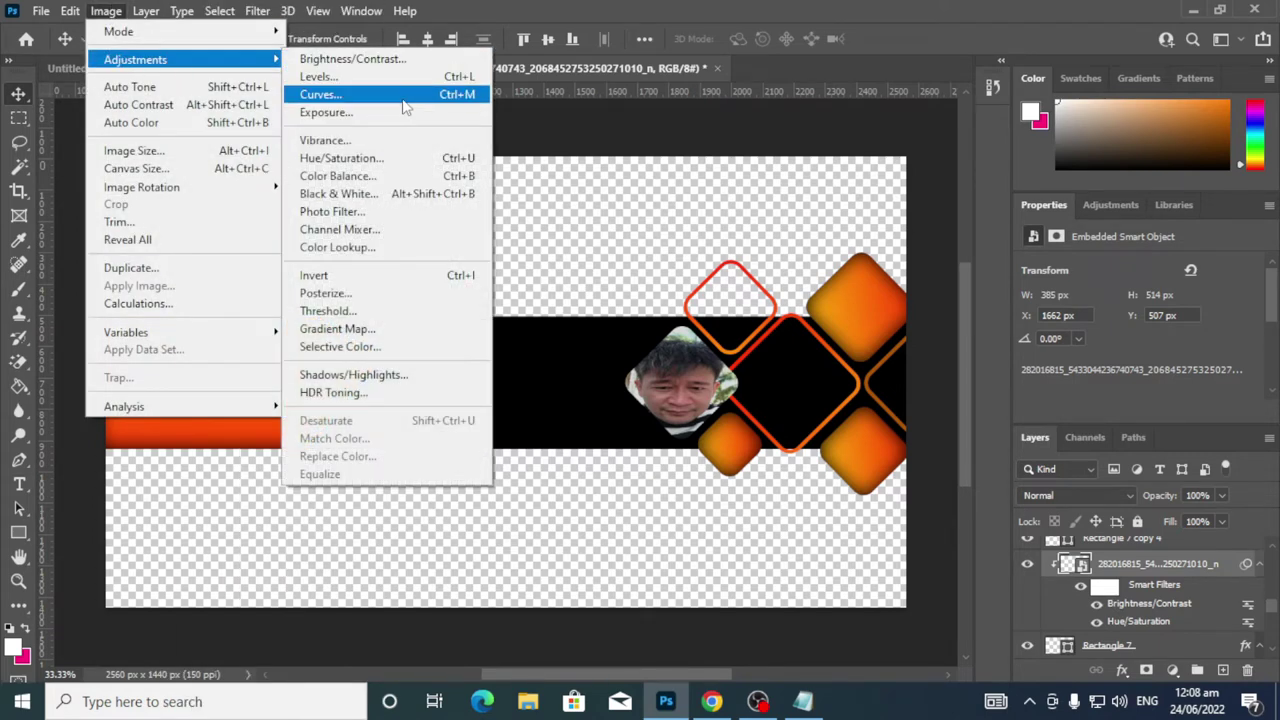
pyautogui.click(405, 98)
pyautogui.moveTo(576, 62); pyautogui.dragTo(1130, 20)
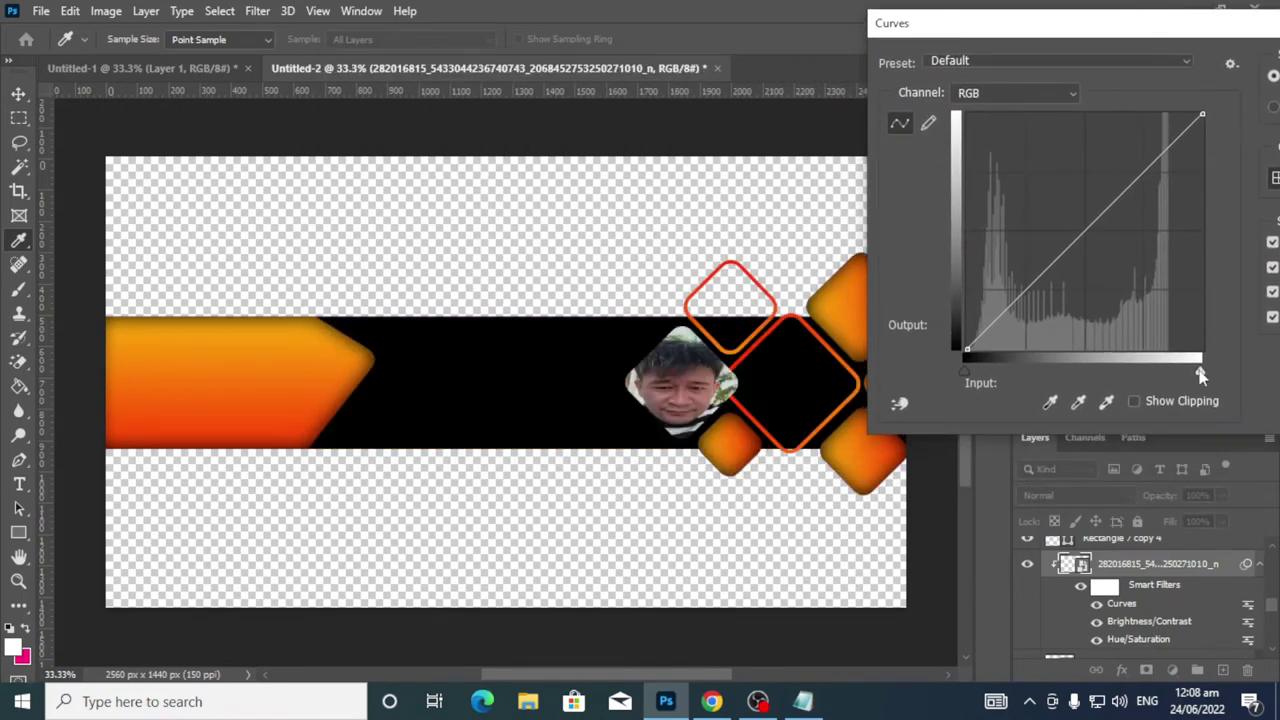
pyautogui.moveTo(1201, 374); pyautogui.dragTo(1164, 370)
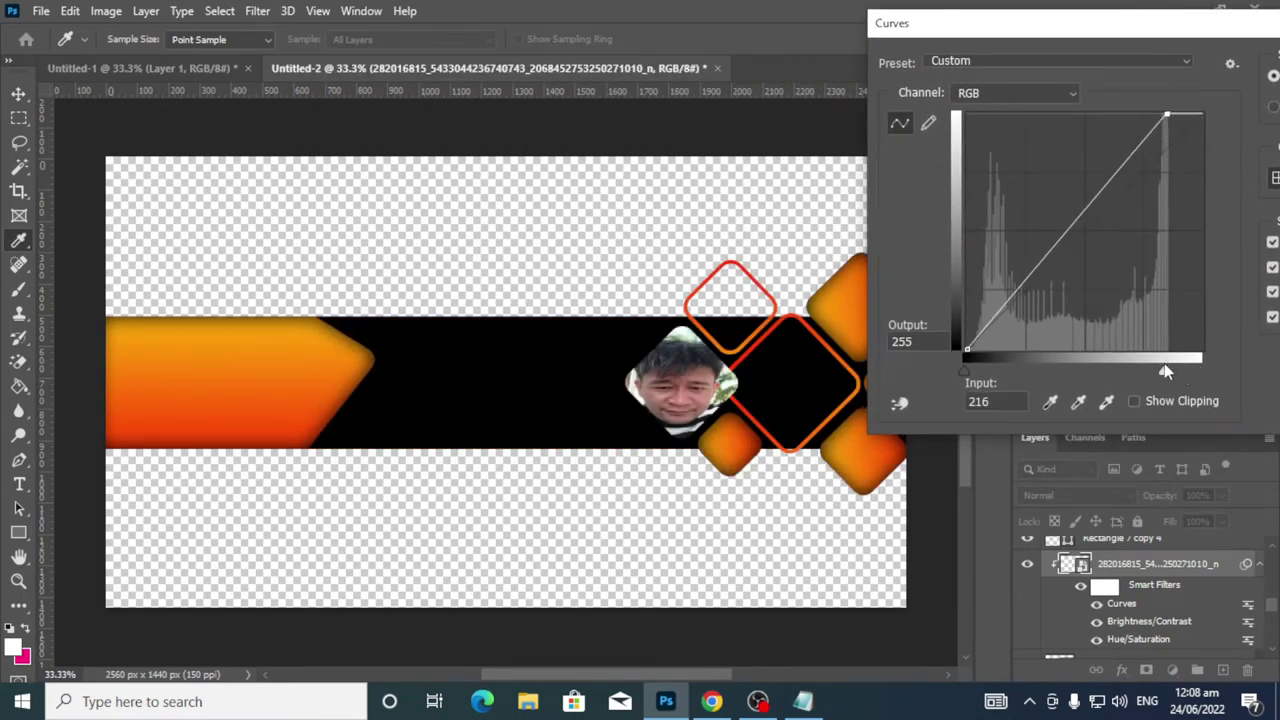
pyautogui.moveTo(1240, 22); pyautogui.dragTo(1141, 26)
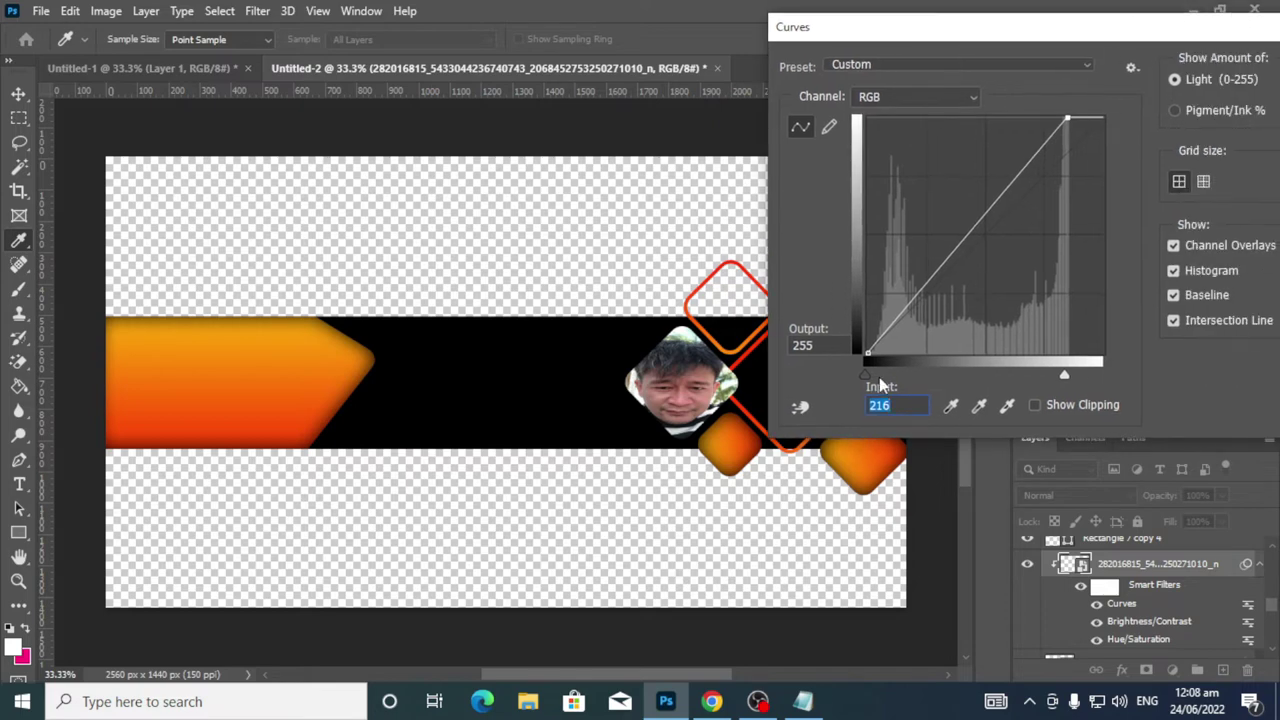
pyautogui.moveTo(864, 374); pyautogui.dragTo(894, 376)
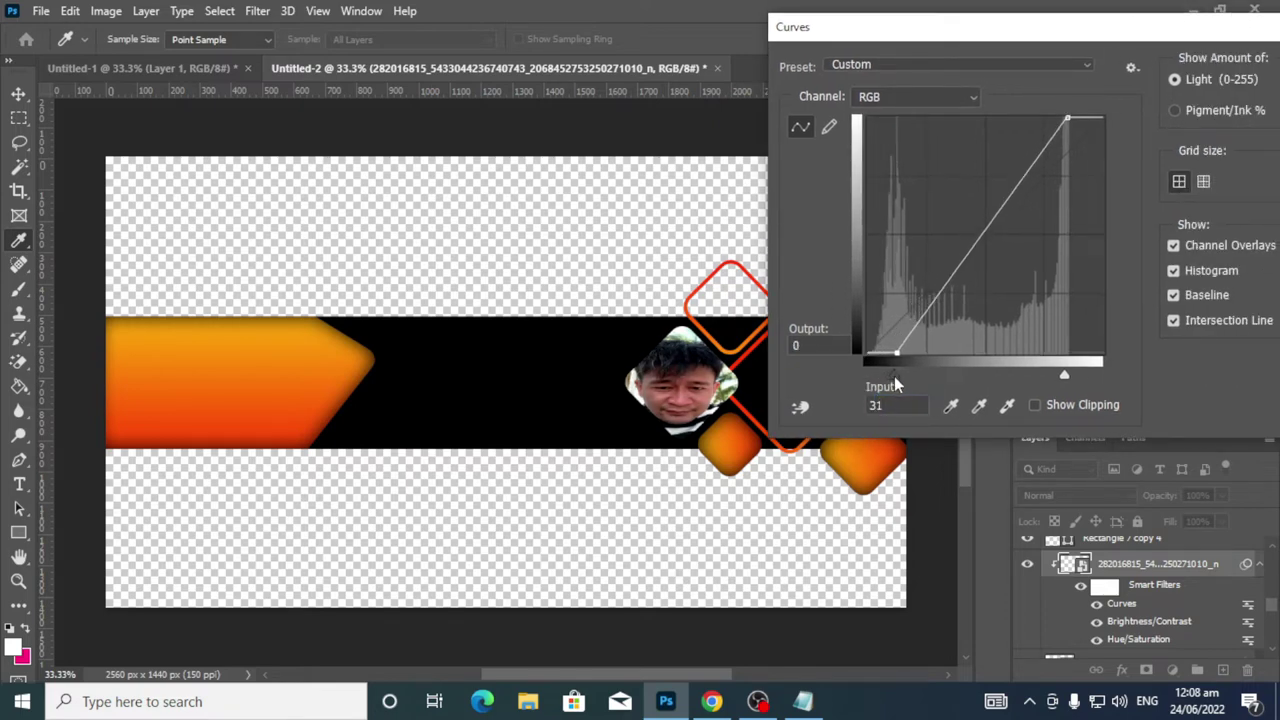
pyautogui.moveTo(1085, 27); pyautogui.dragTo(715, 34)
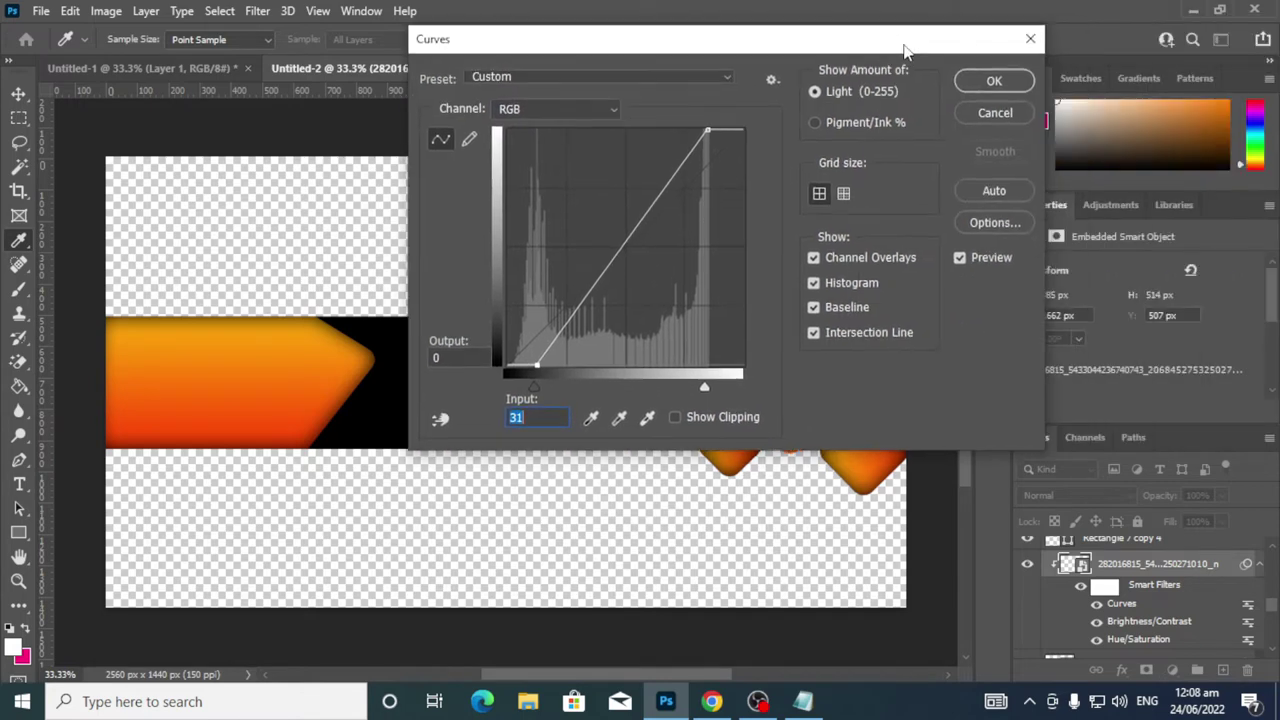
pyautogui.click(998, 82)
# Enable the Gradient Overlay, Stroke and Inner Shadow effects in the layer style of the Rectangle 7 diamond
pyautogui.scroll(2, 1150, 600)
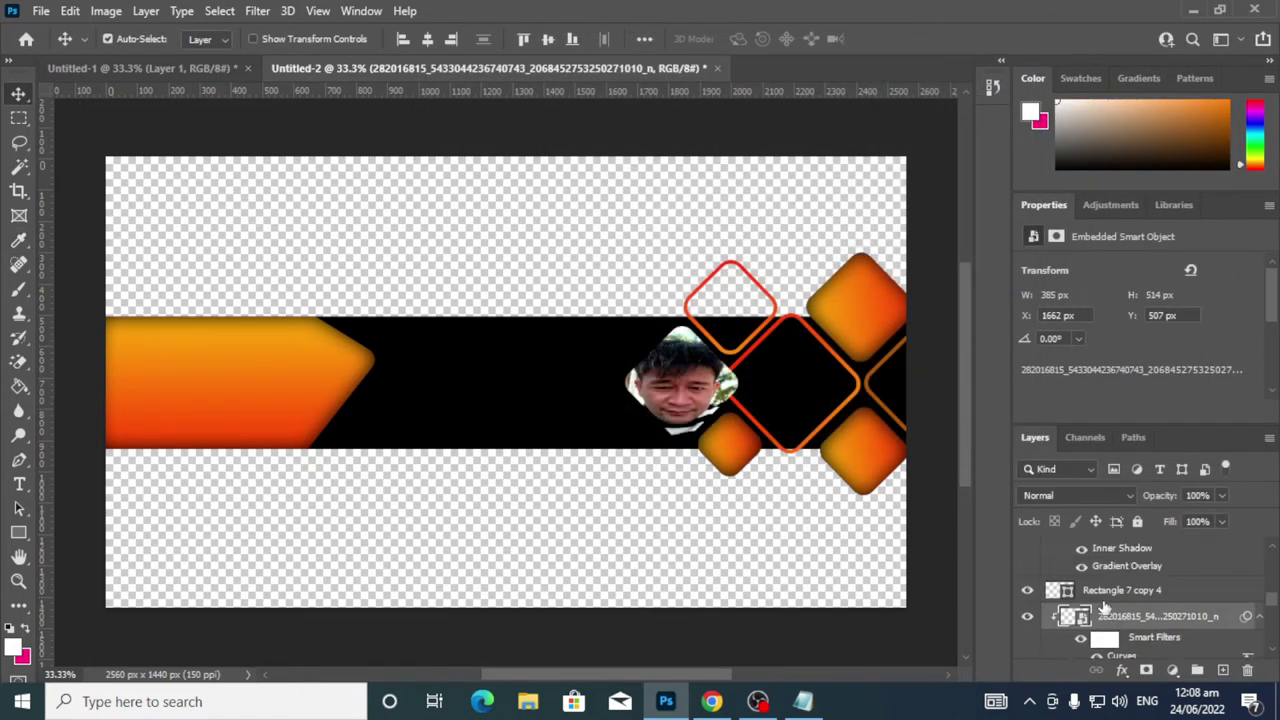
pyautogui.scroll(2, 1160, 625)
pyautogui.scroll(-3, 1155, 622)
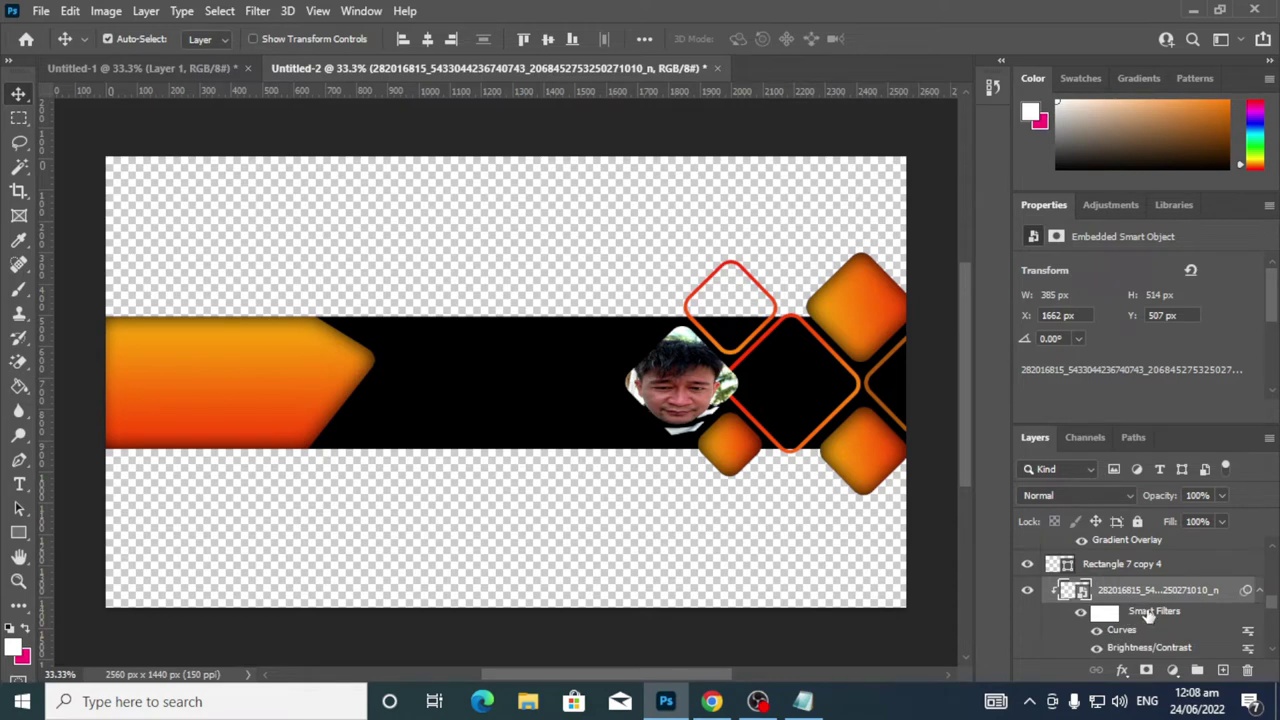
pyautogui.scroll(-3, 1150, 618)
pyautogui.scroll(-3, 1145, 617)
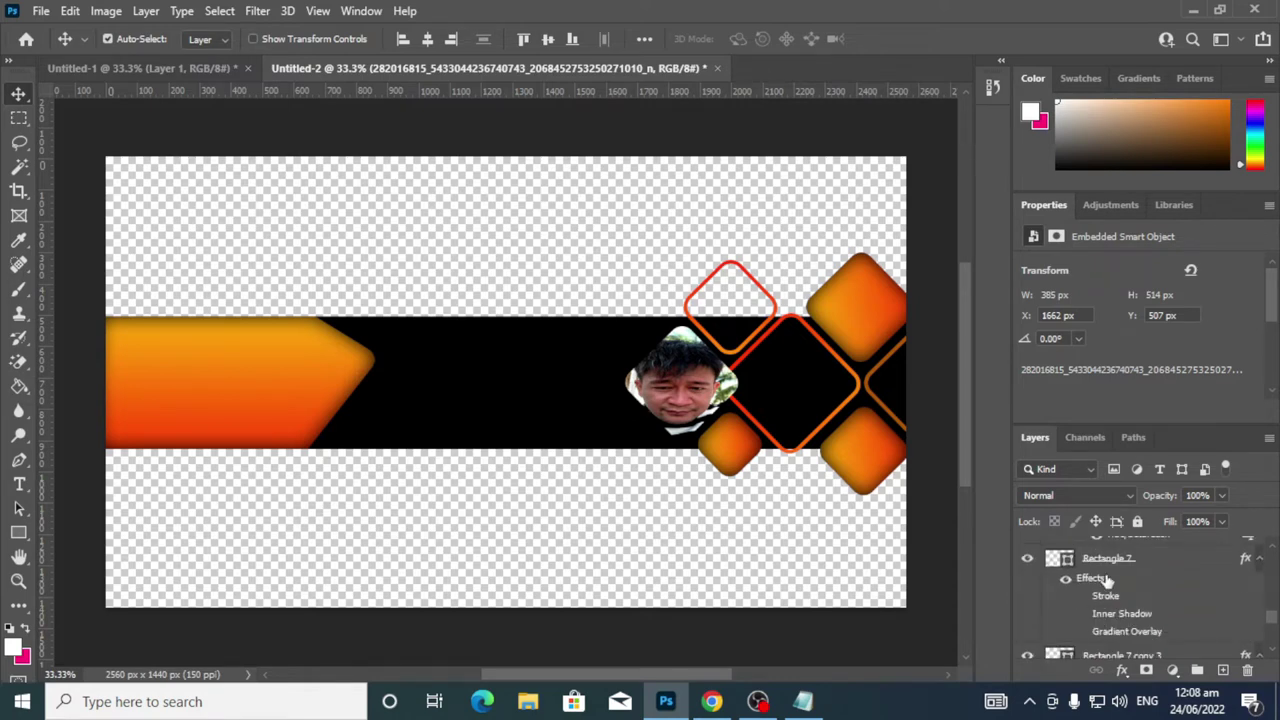
pyautogui.click(1098, 574)
pyautogui.doubleClick(1114, 577)
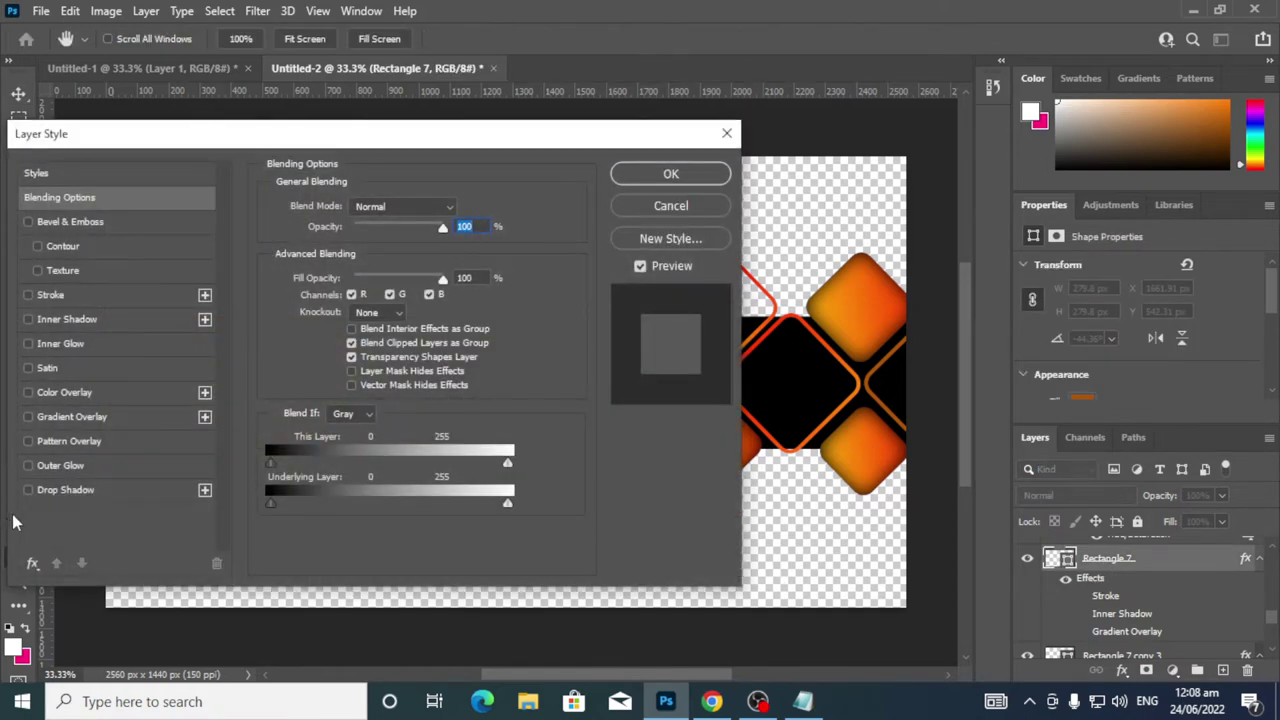
pyautogui.click(29, 418)
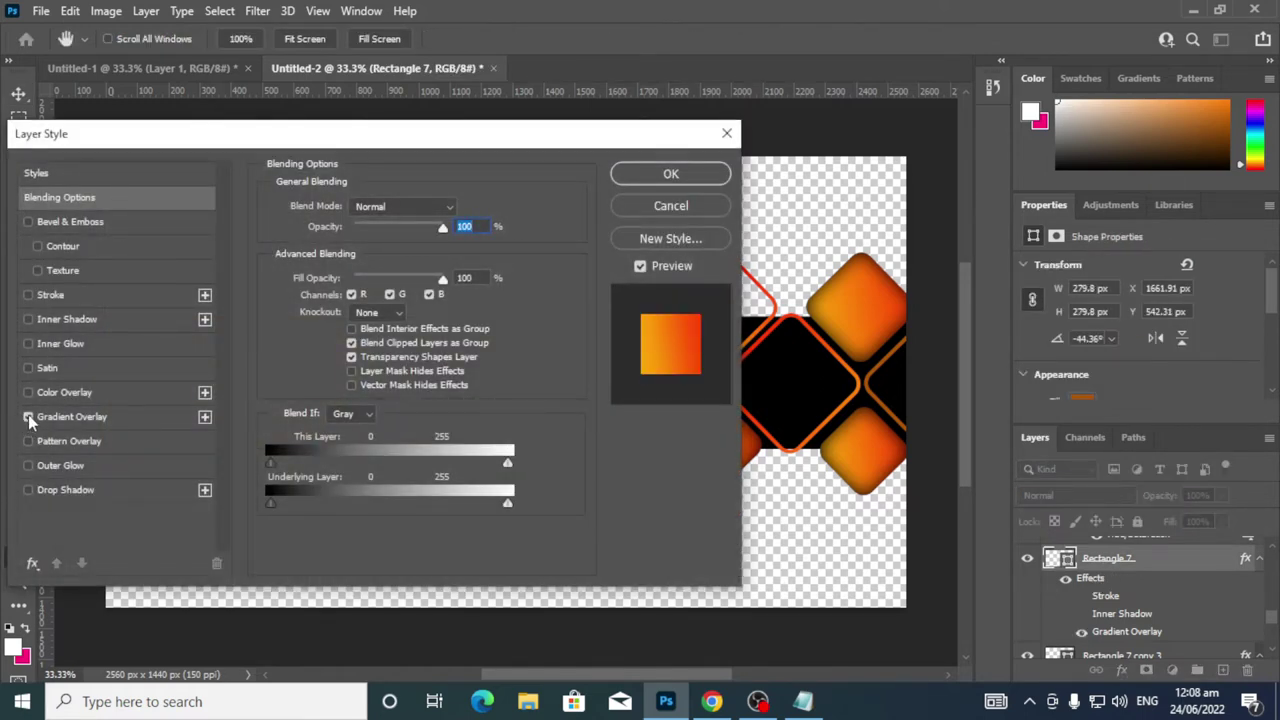
pyautogui.click(28, 296)
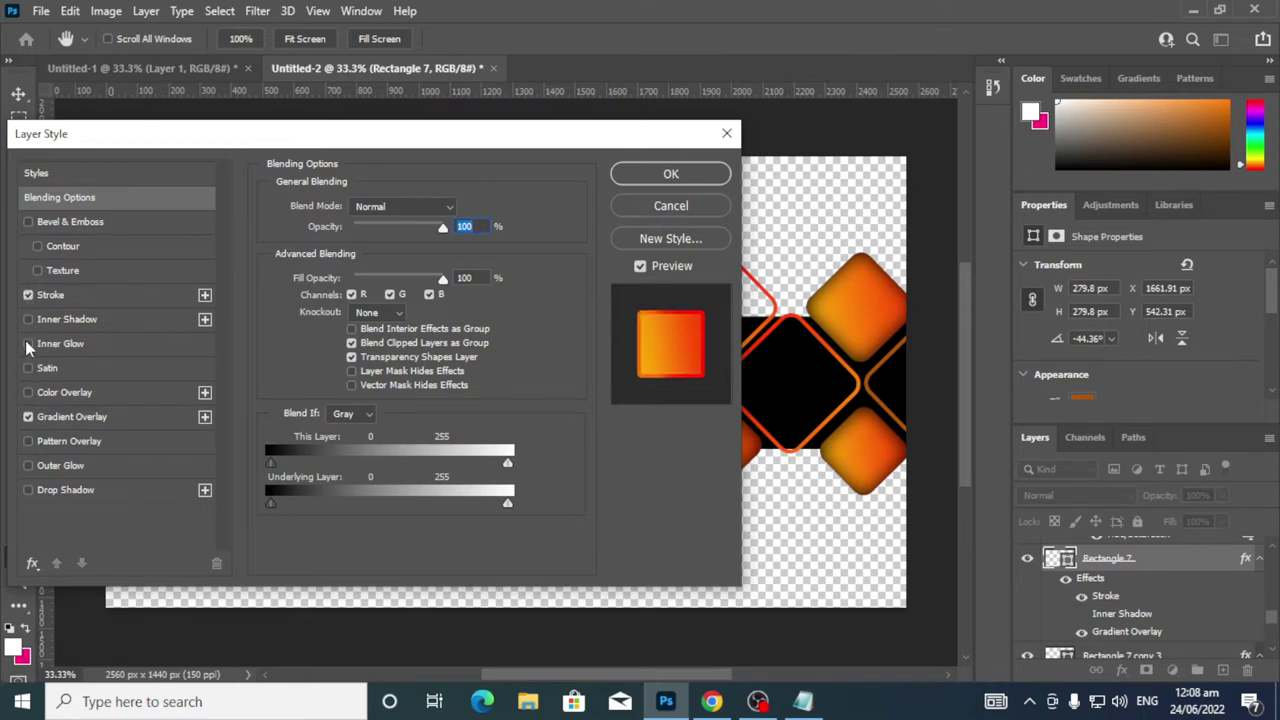
pyautogui.click(29, 320)
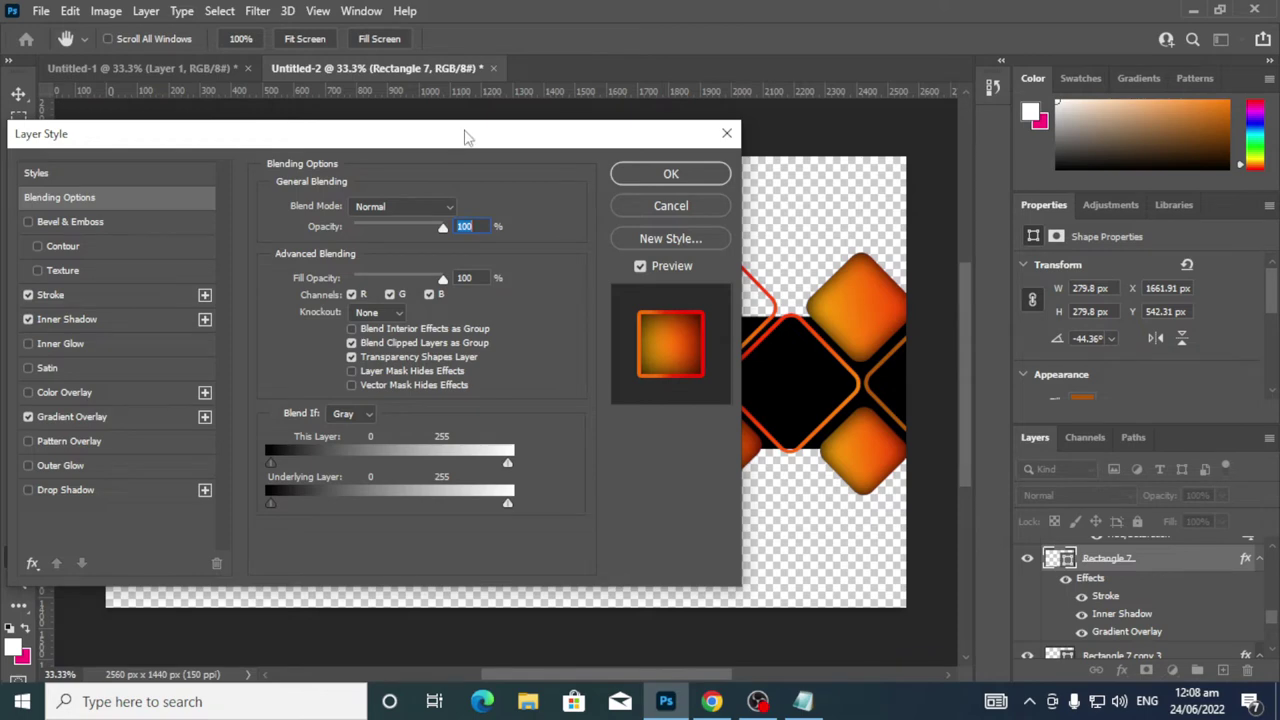
# Turn off Inner Shadow and Gradient Overlay for the Rectangle 7 diamond, keeping only the Stroke effect
pyautogui.moveTo(467, 147); pyautogui.dragTo(512, 157)
pyautogui.moveTo(588, 140); pyautogui.dragTo(1272, 124)
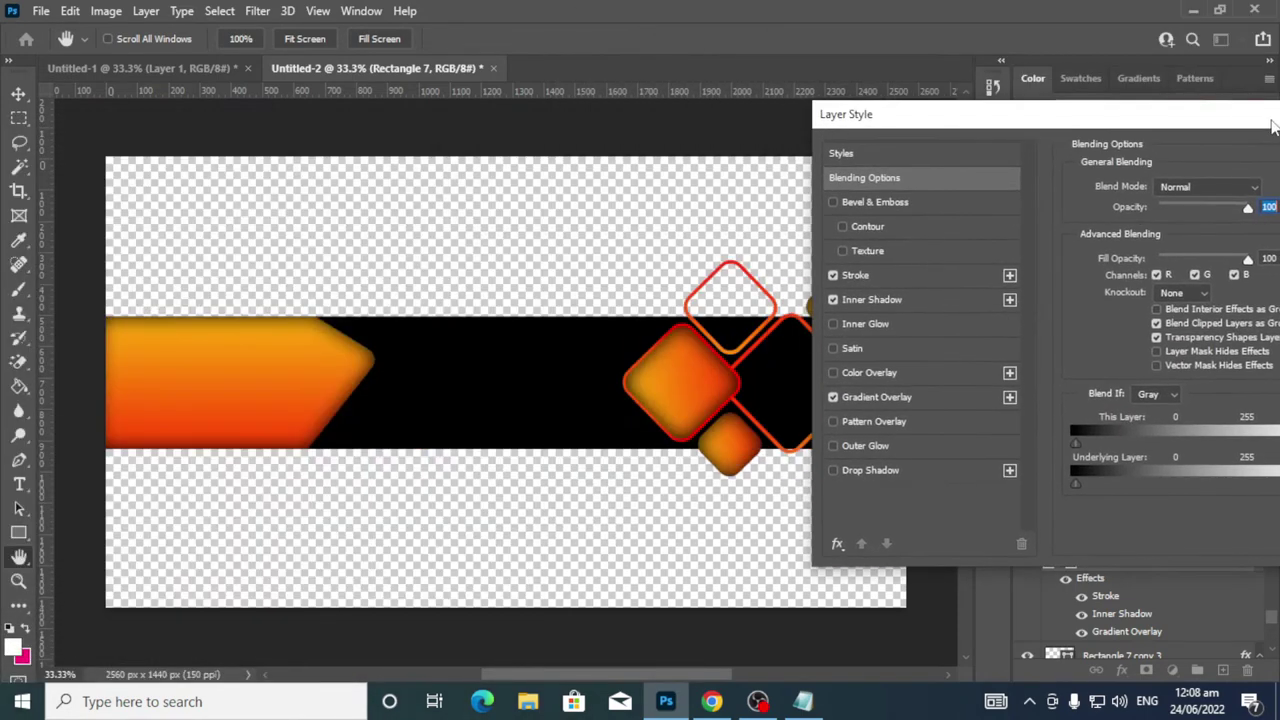
pyautogui.click(836, 301)
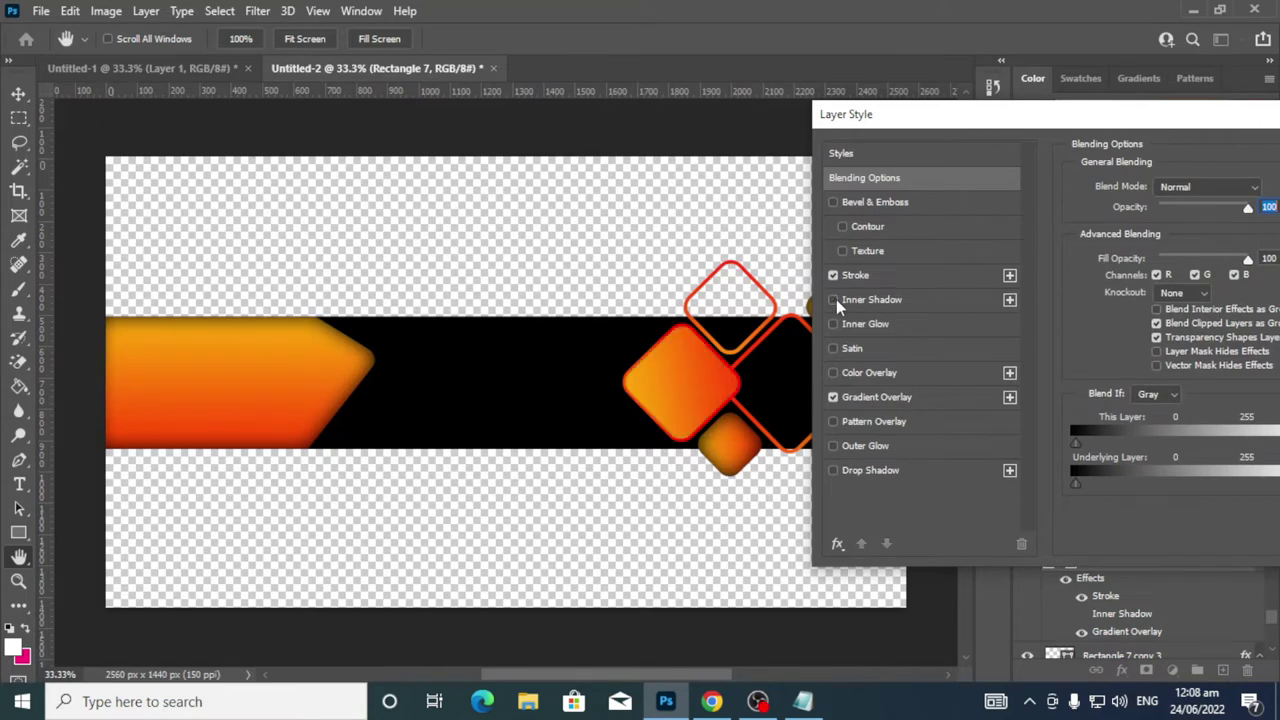
pyautogui.click(834, 399)
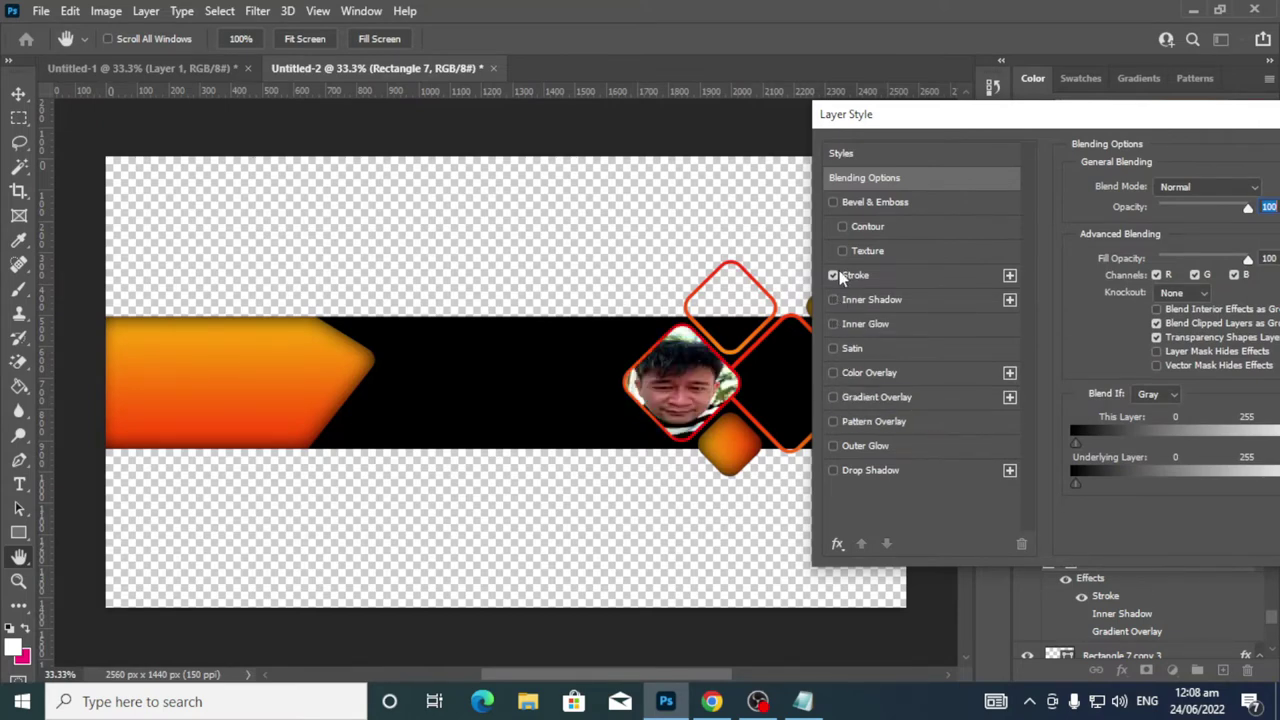
# Set the scale of the Rectangle 7 stroke's gradient to 112%
pyautogui.moveTo(1230, 117); pyautogui.dragTo(666, 122)
pyautogui.moveTo(515, 119); pyautogui.dragTo(1051, 185)
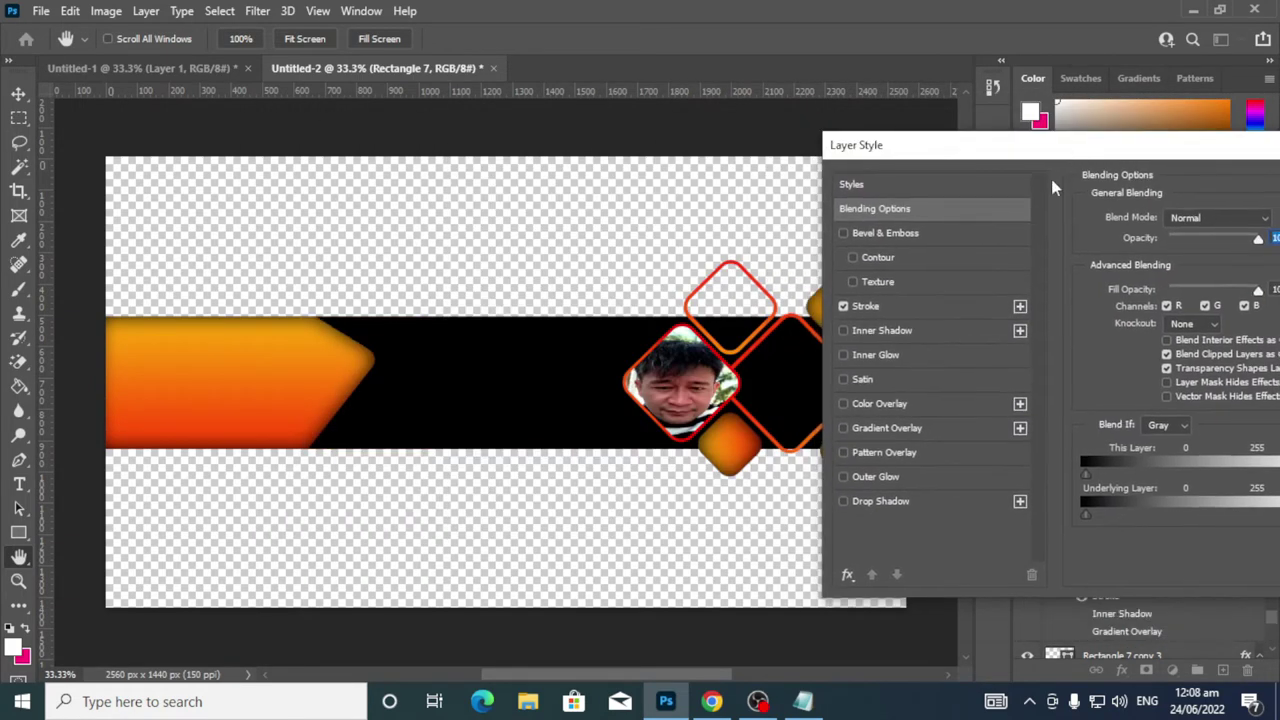
pyautogui.click(935, 309)
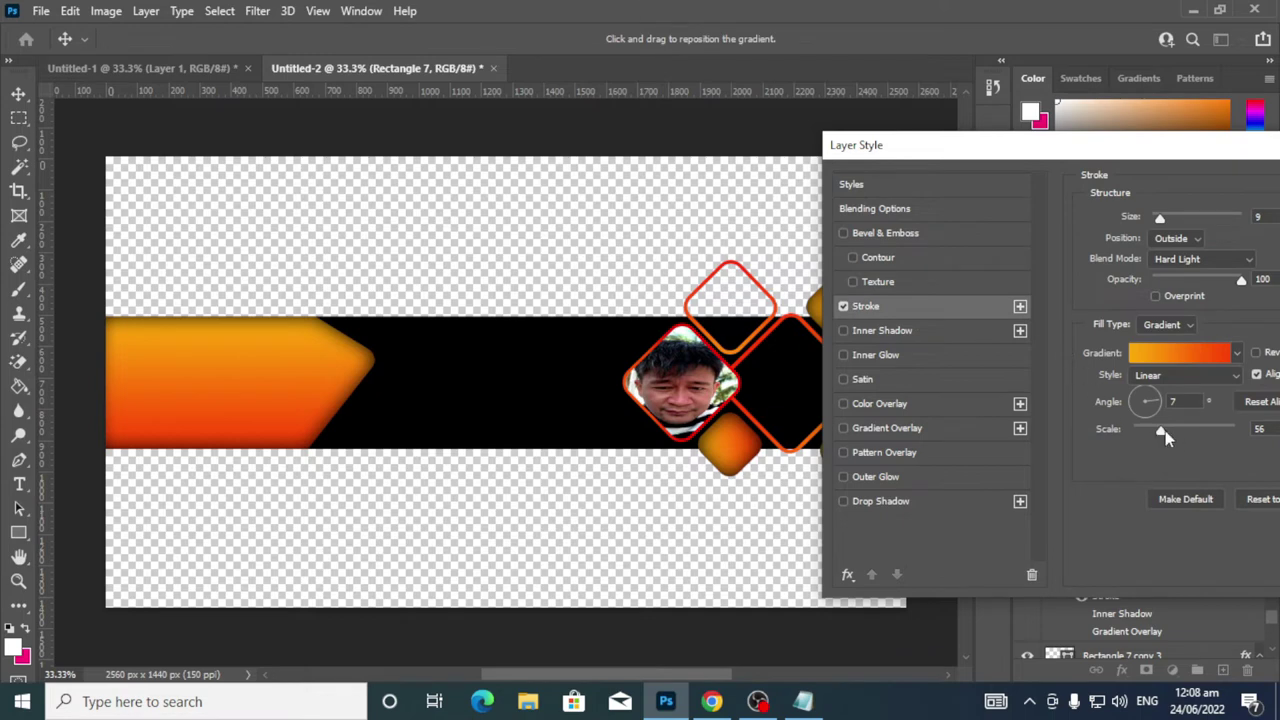
pyautogui.moveTo(1178, 432); pyautogui.dragTo(1205, 437)
# Try the Shape Burst, Diamond and Reflected styles for the gradient of the Rectangle 7 stroke
pyautogui.click(1185, 375)
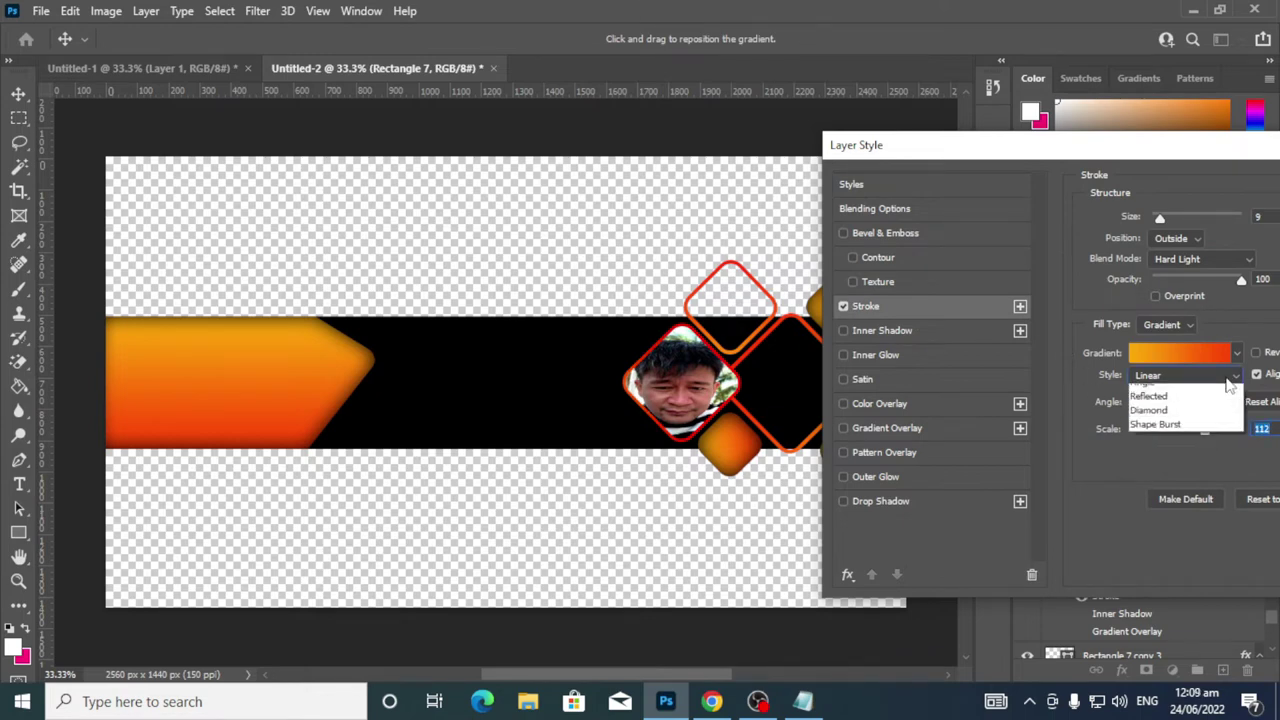
pyautogui.click(1158, 461)
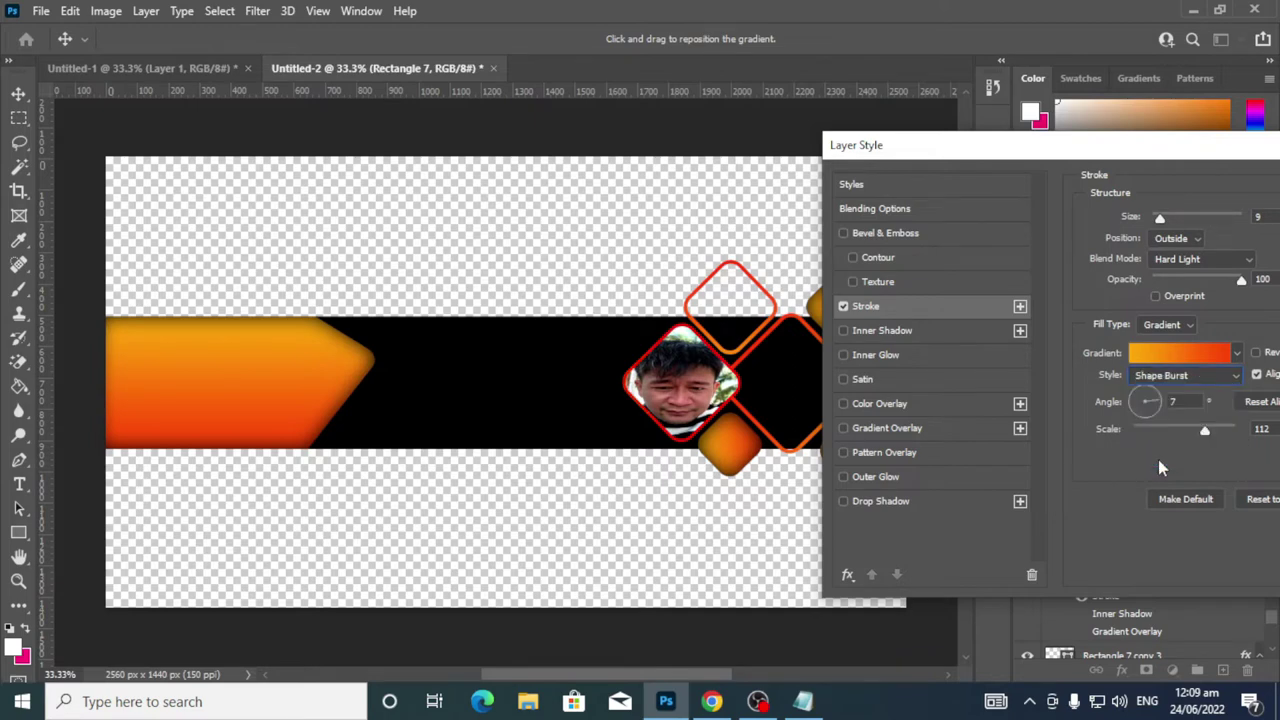
pyautogui.click(1188, 377)
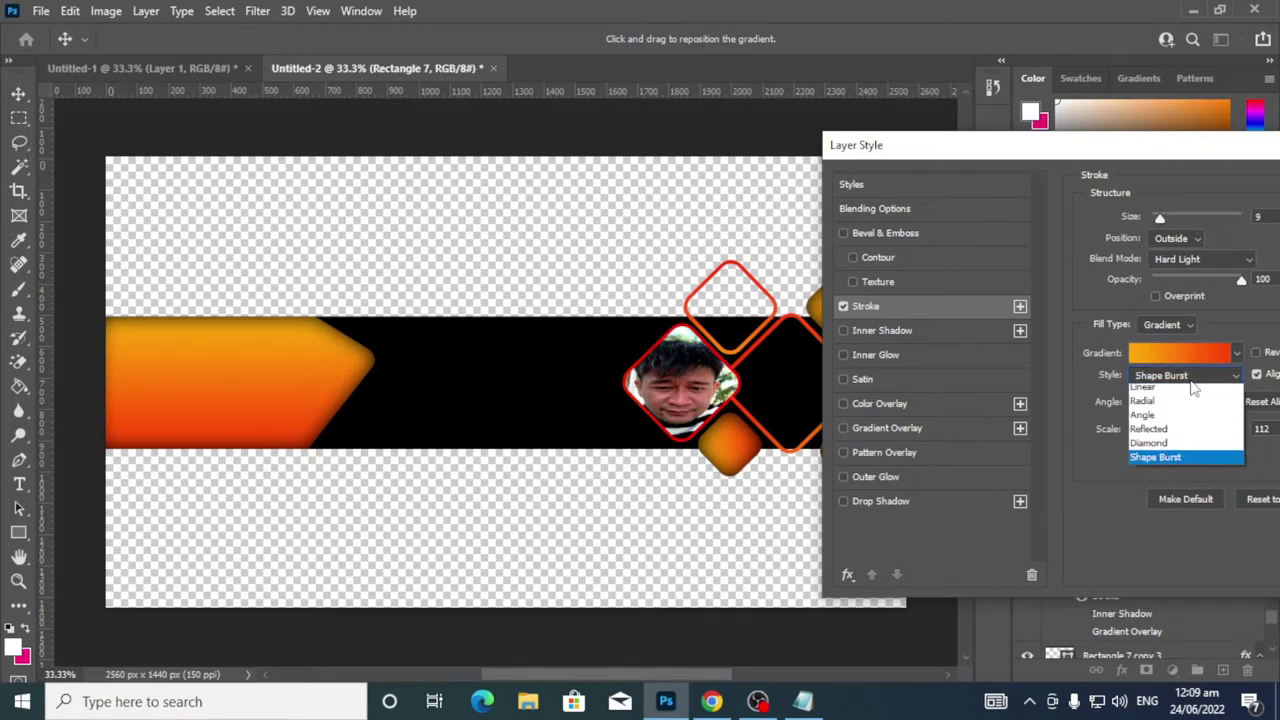
pyautogui.click(1164, 450)
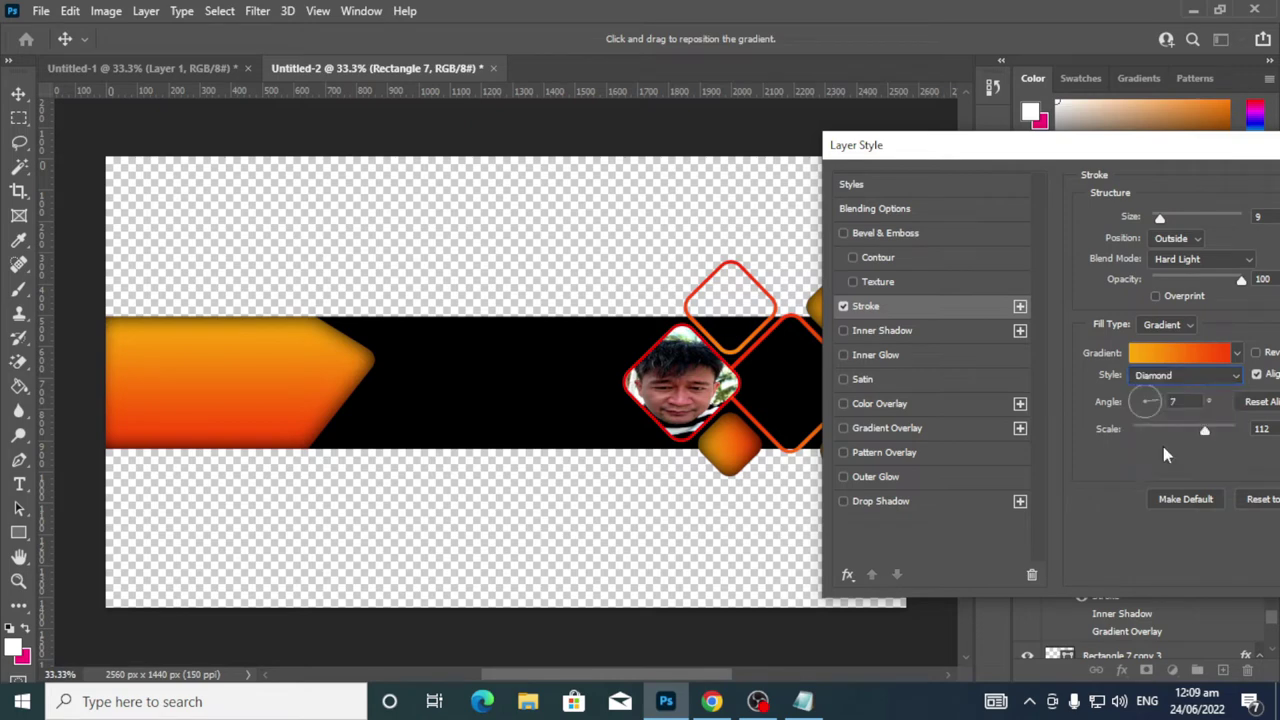
pyautogui.click(1185, 375)
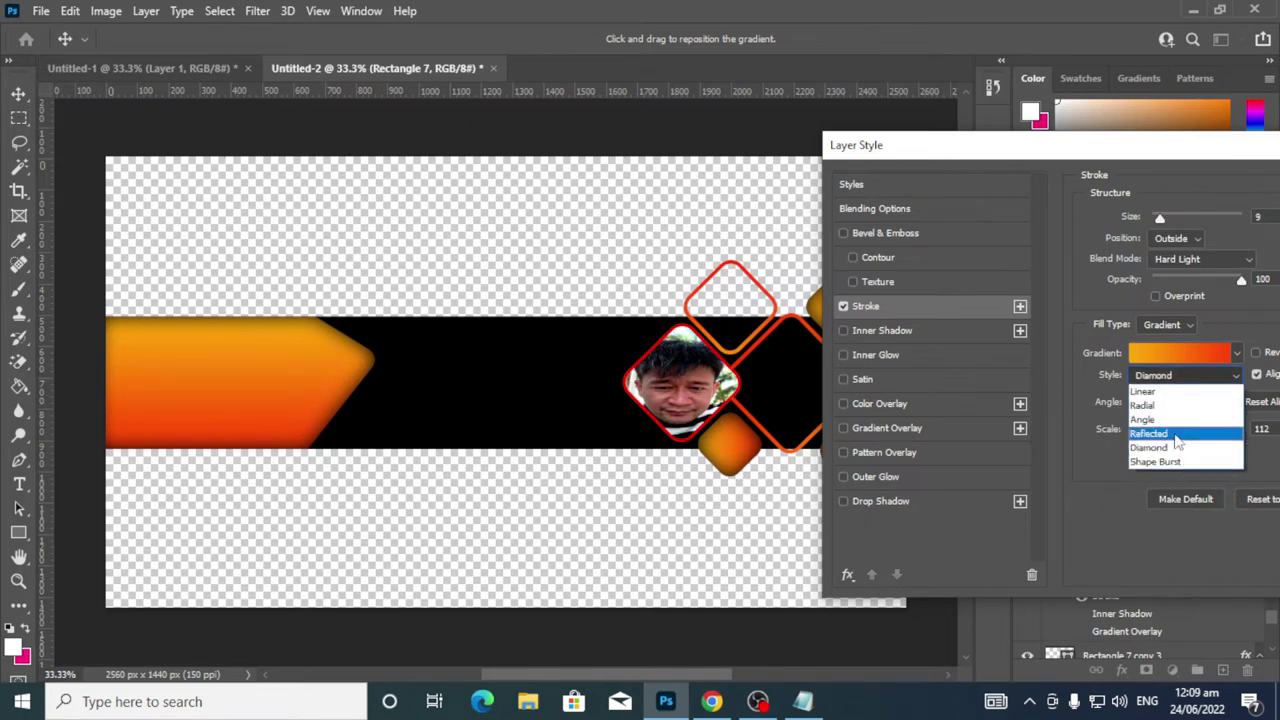
pyautogui.click(1174, 433)
# Set the Rectangle 7 stroke's gradient style to Radial and its blend mode to Normal, and apply the layer style
pyautogui.click(1188, 377)
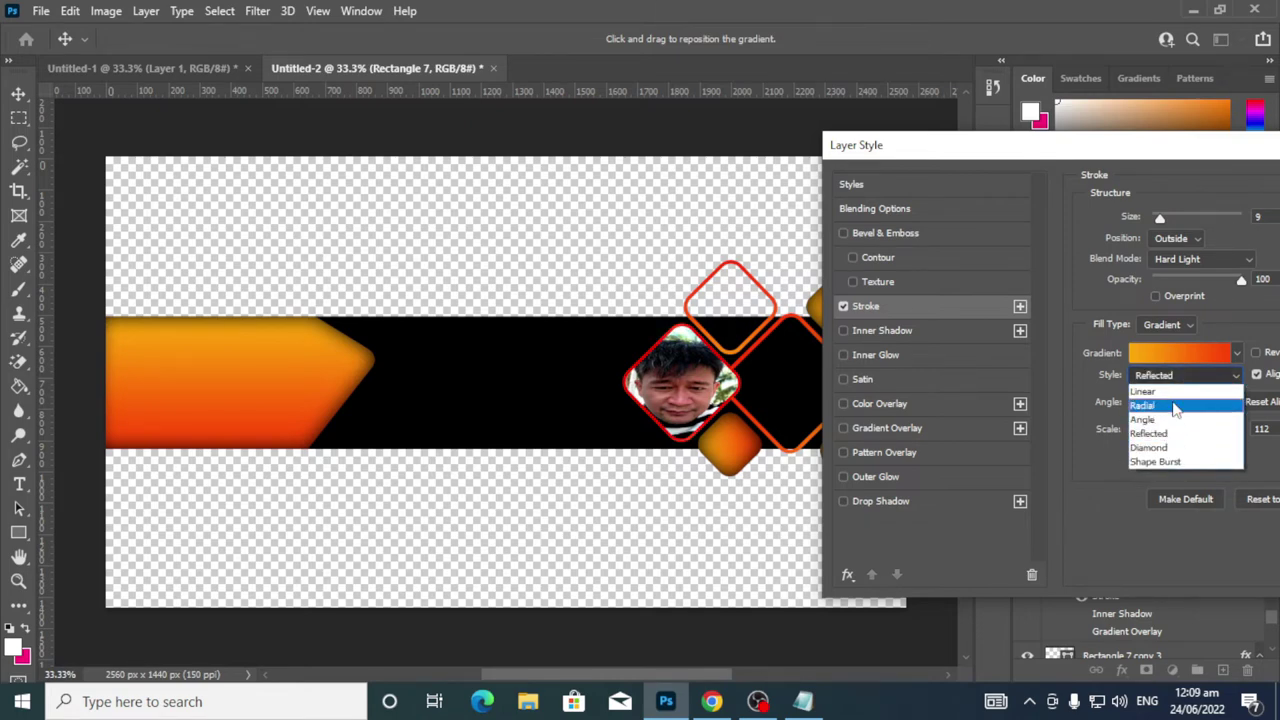
pyautogui.click(1172, 405)
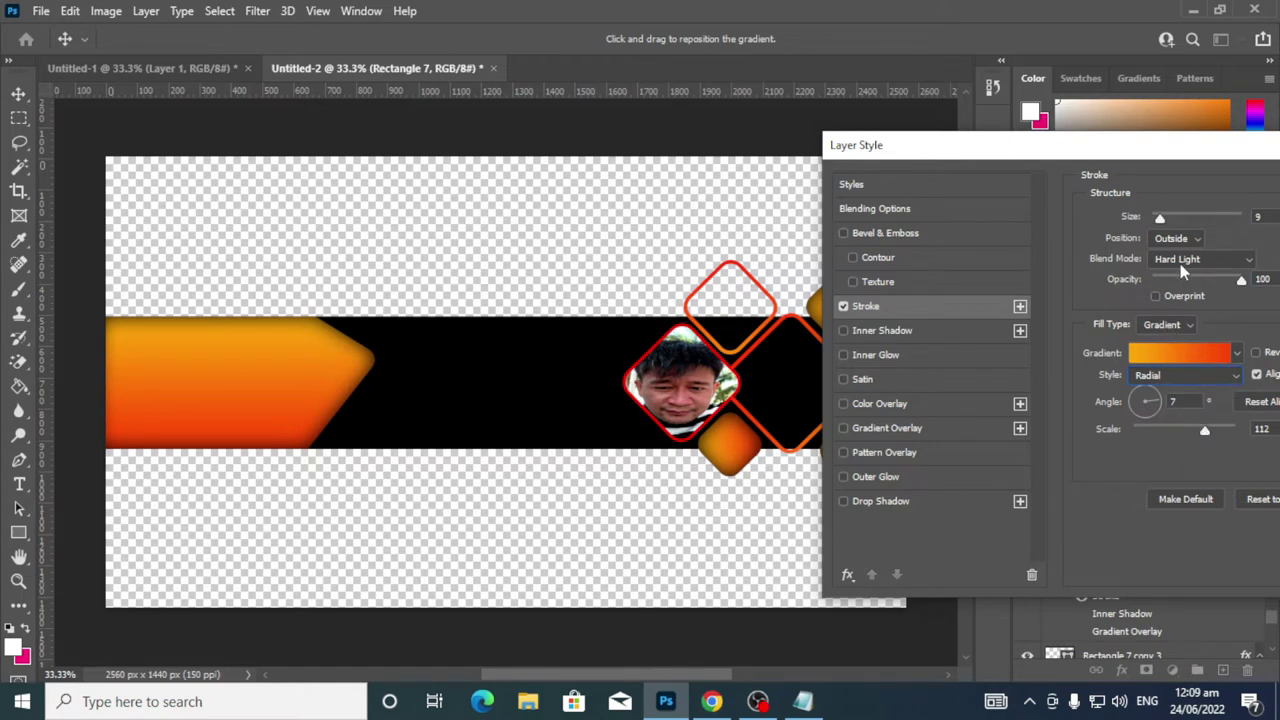
pyautogui.moveTo(1217, 157); pyautogui.dragTo(1173, 159)
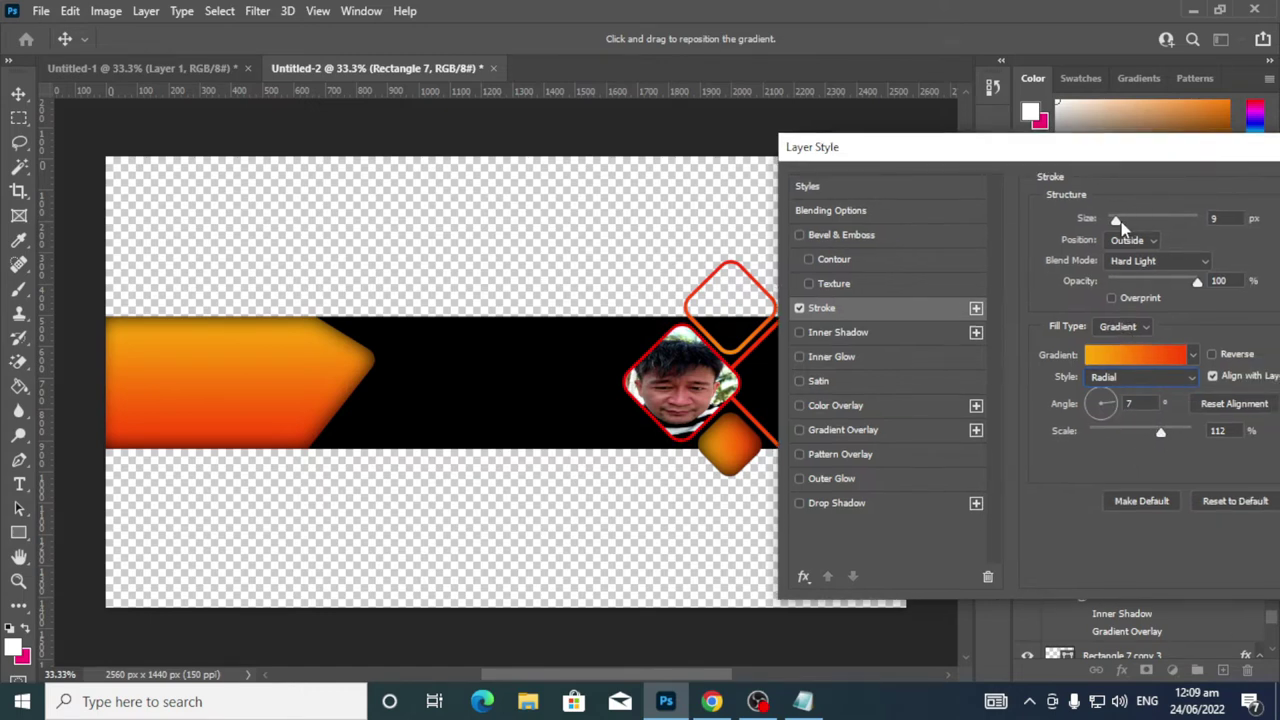
pyautogui.moveTo(1121, 221); pyautogui.dragTo(1116, 224)
pyautogui.click(1160, 261)
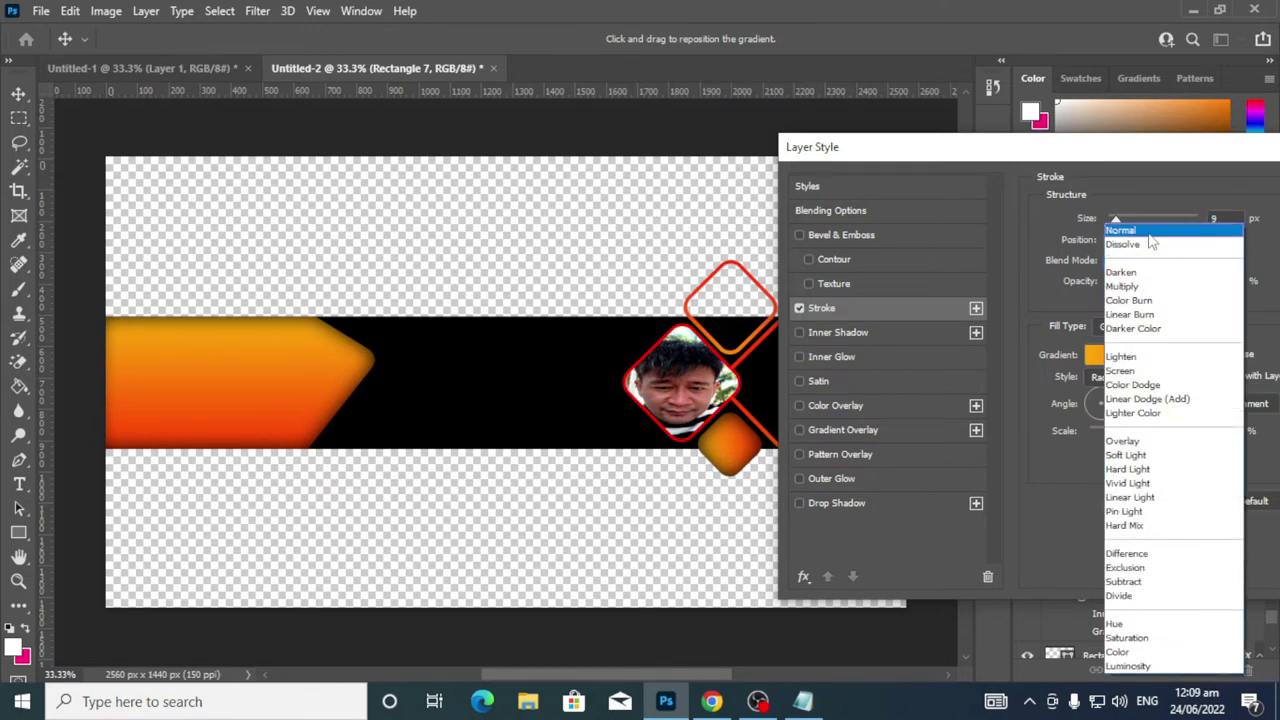
pyautogui.click(1150, 234)
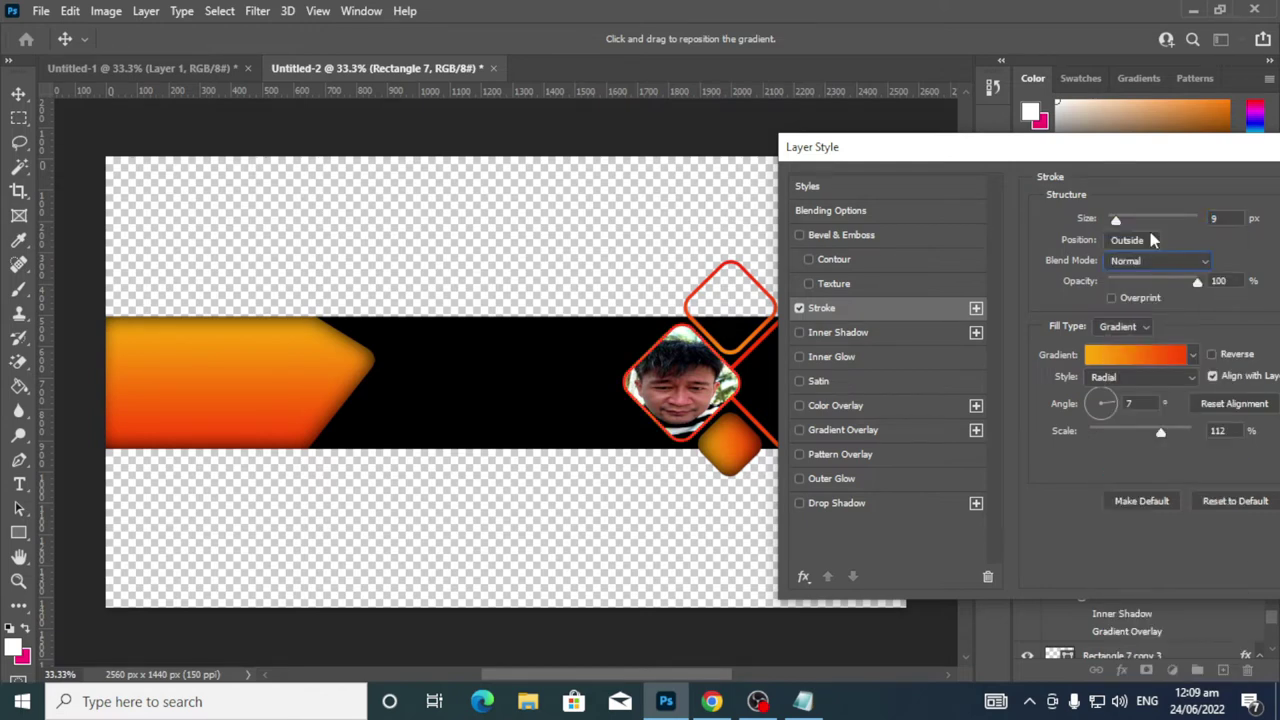
pyautogui.moveTo(1190, 152); pyautogui.dragTo(628, 76)
pyautogui.click(880, 110)
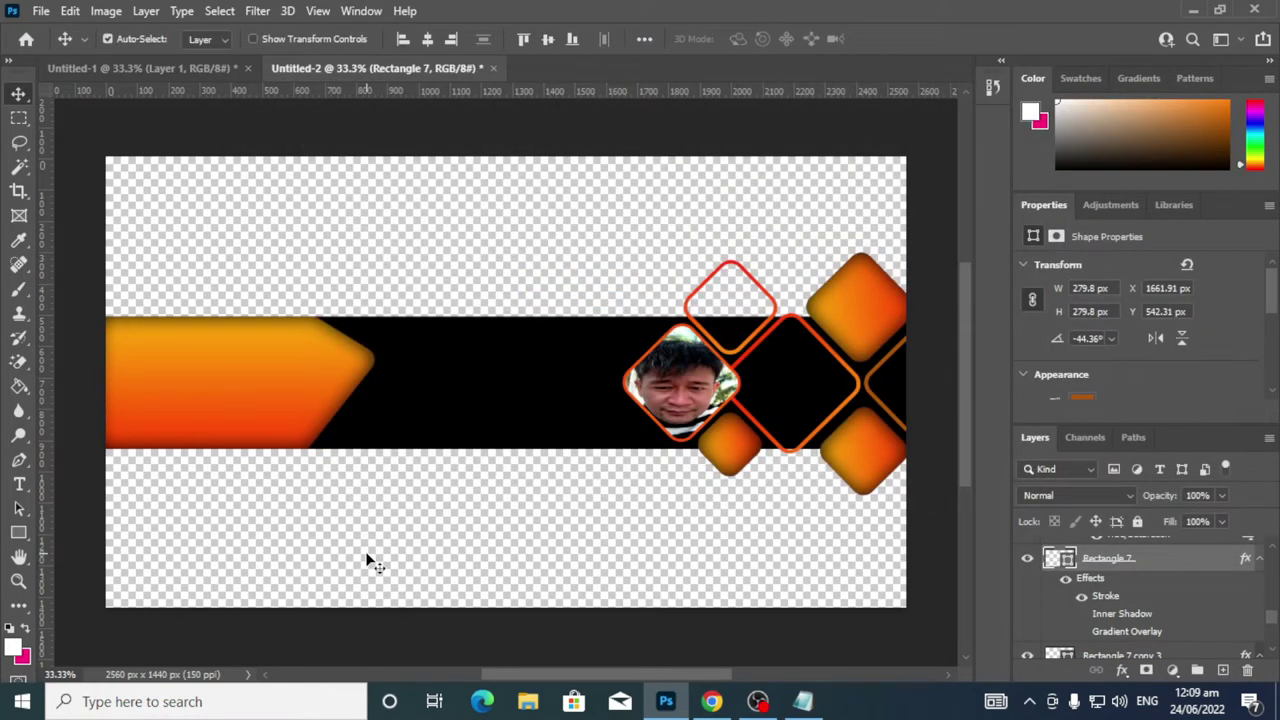
# Show the white areas Layer 1 and Layer 2, and compare the banner with the reference design in Untitled-1
pyautogui.scroll(10, 1172, 587)
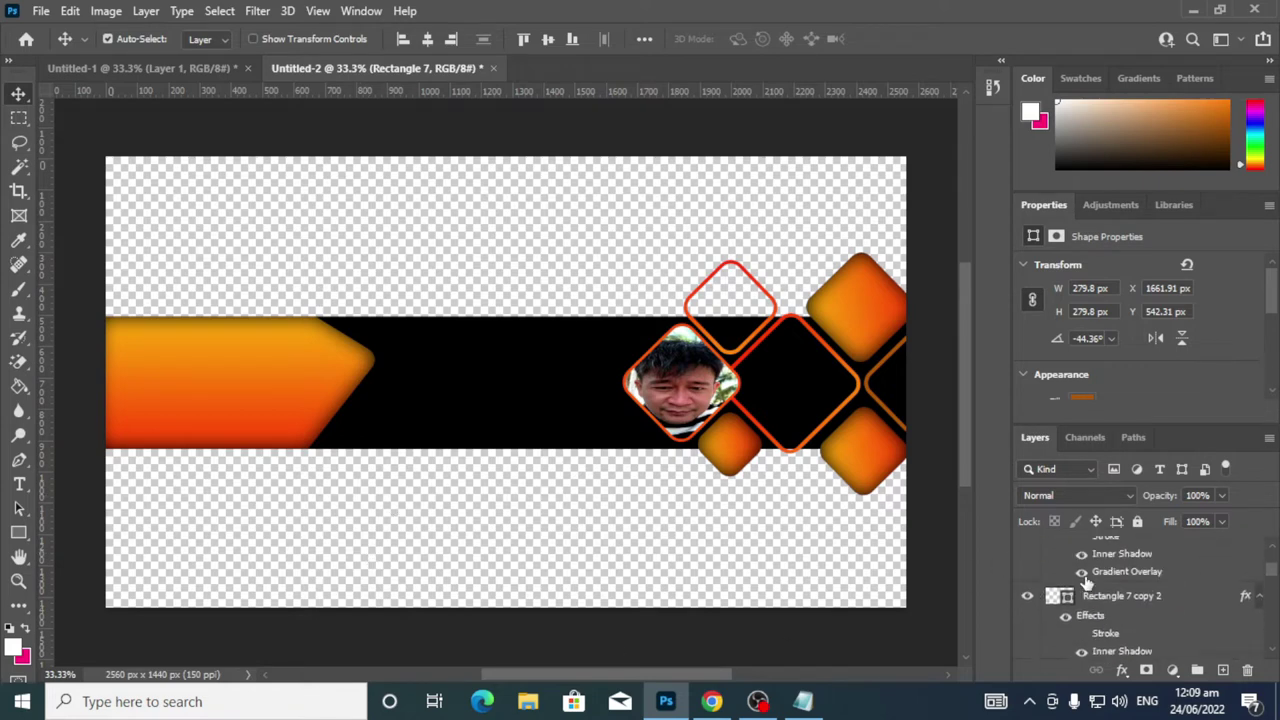
pyautogui.click(1027, 550)
pyautogui.click(1027, 576)
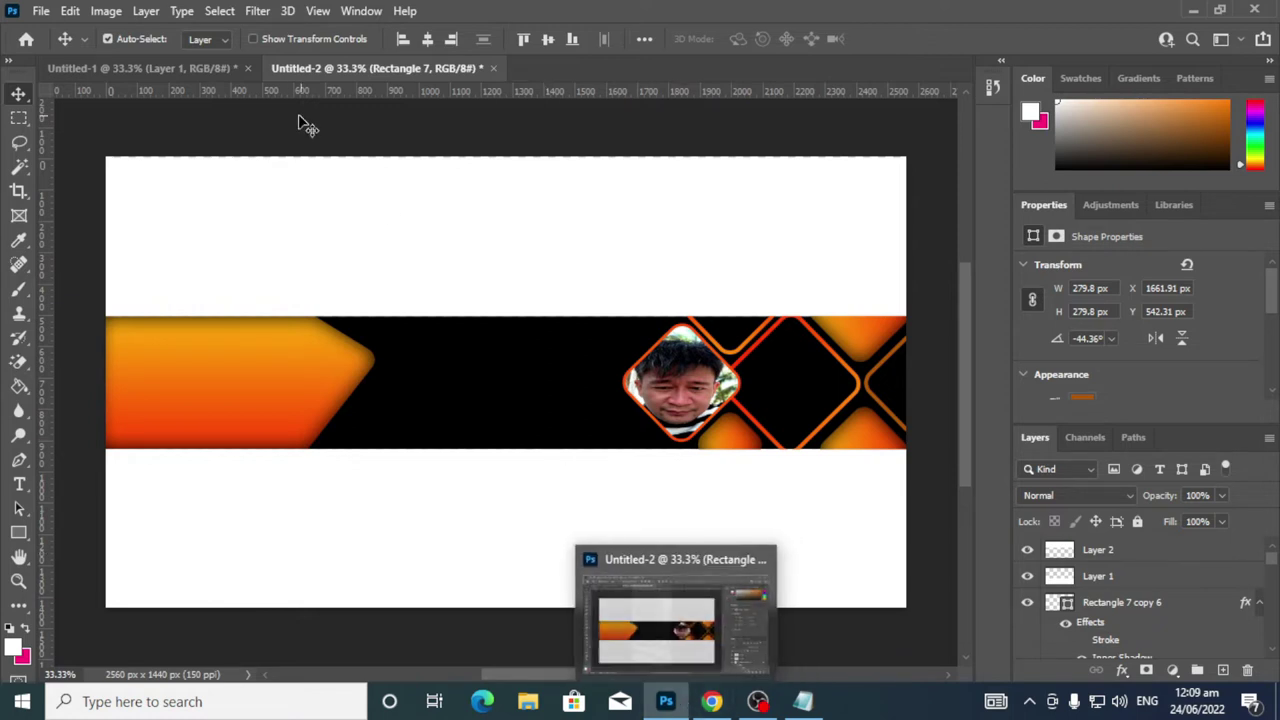
pyautogui.click(177, 69)
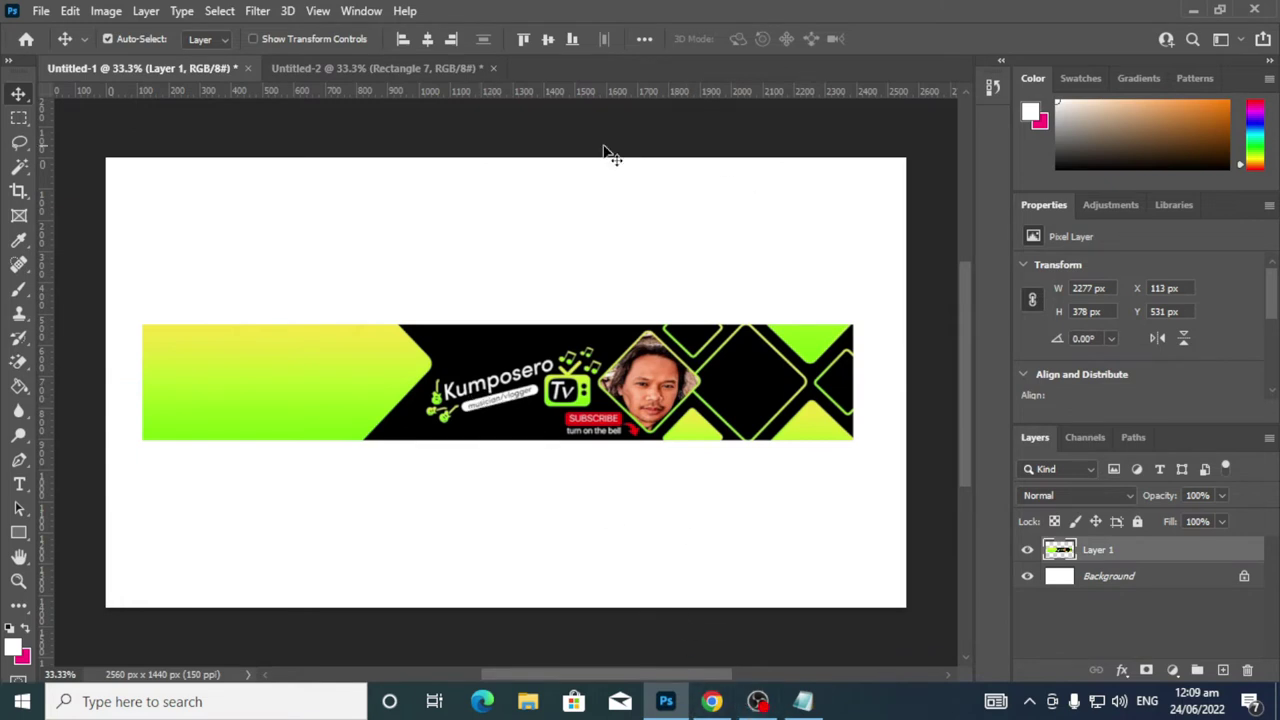
pyautogui.click(401, 66)
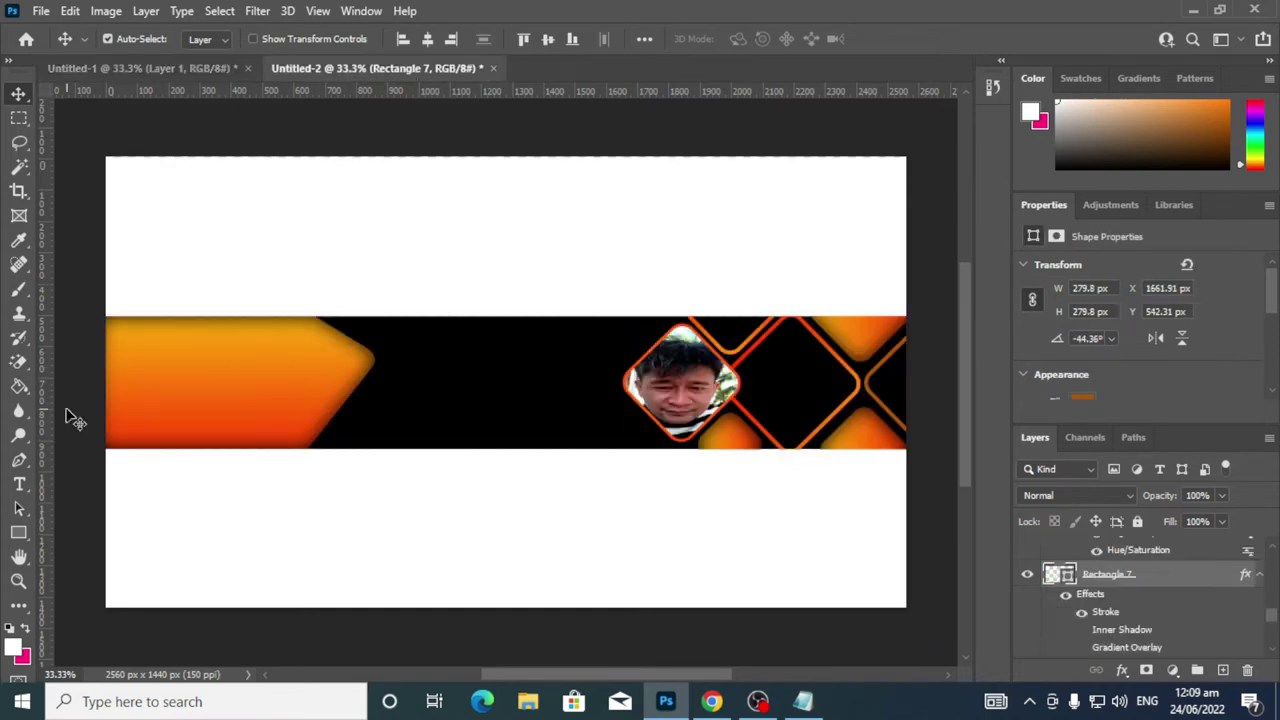
# Try adding the text MUSIKERO in Impact Regular at 30 pt on the black strip, directly above the Rectangle 7 layer
pyautogui.click(19, 484)
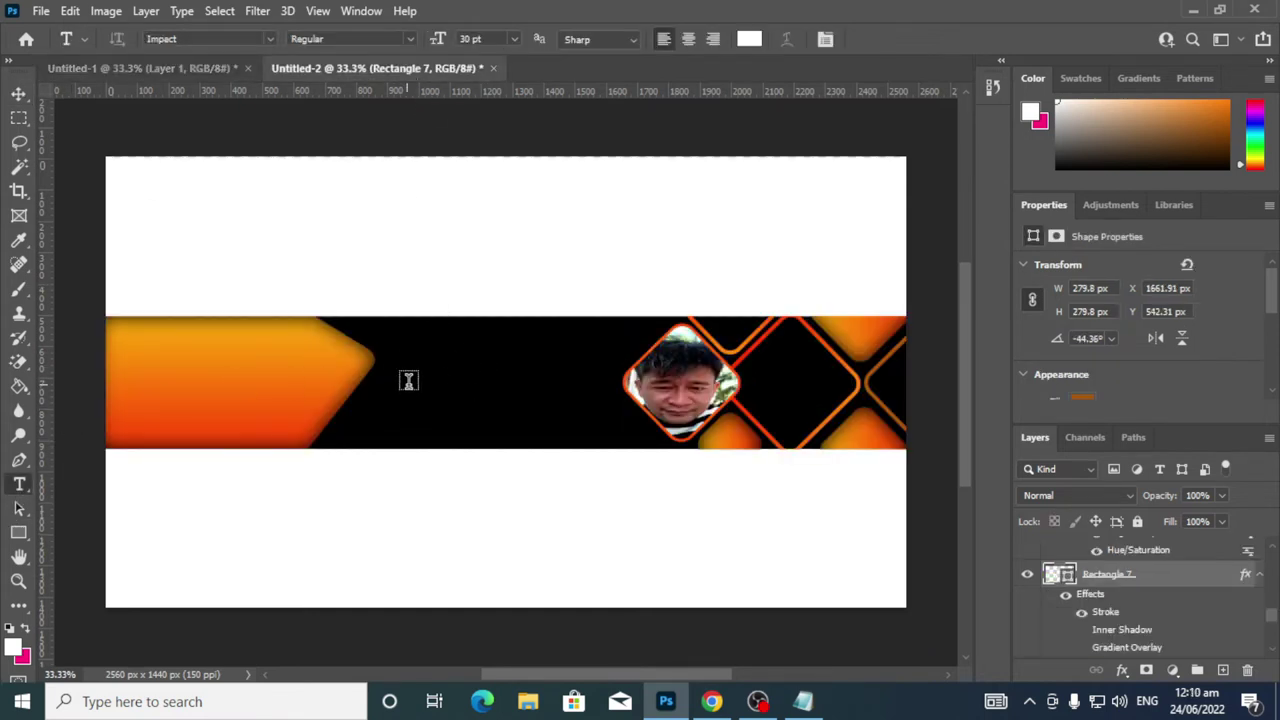
pyautogui.click(414, 378)
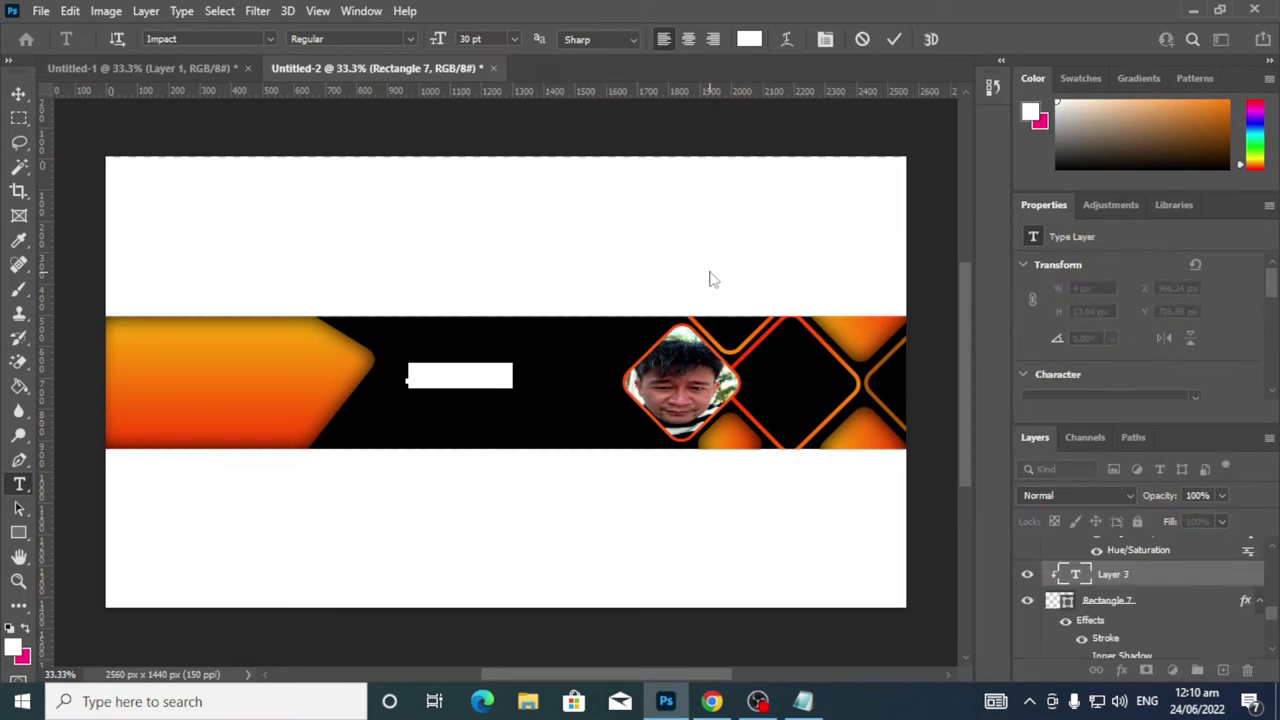
pyautogui.click(270, 38)
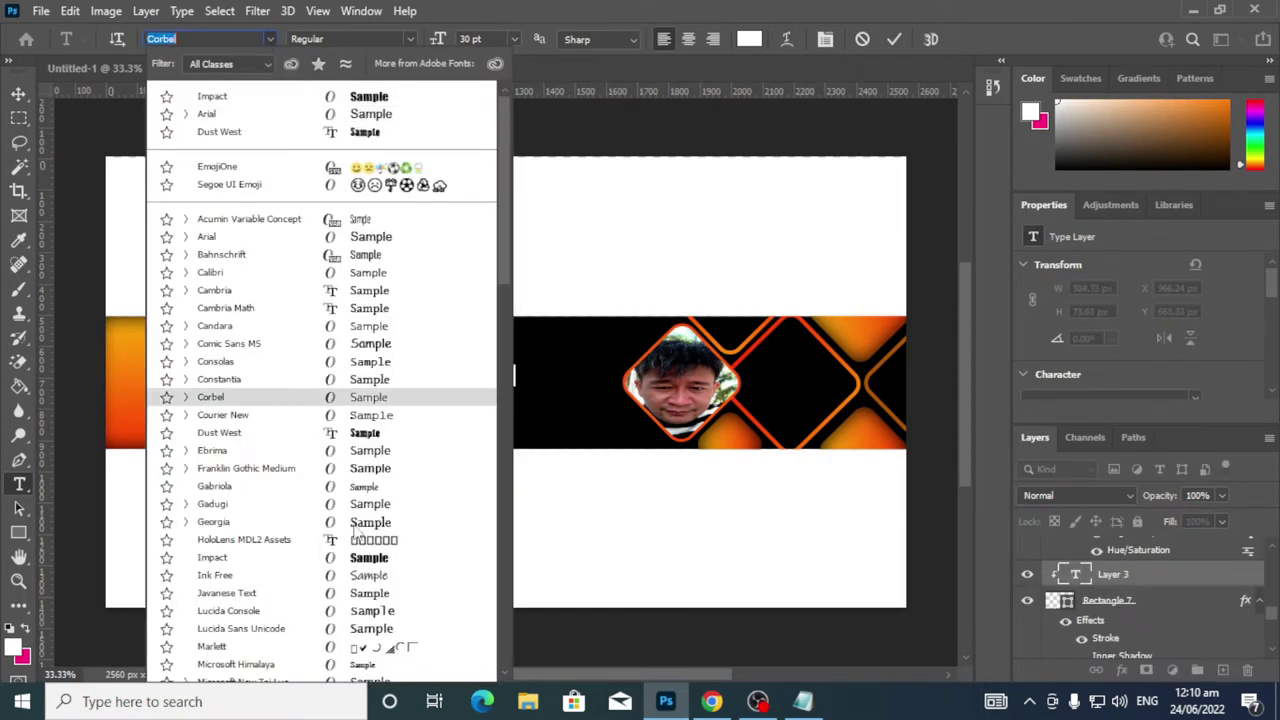
pyautogui.scroll(-1, 292, 508)
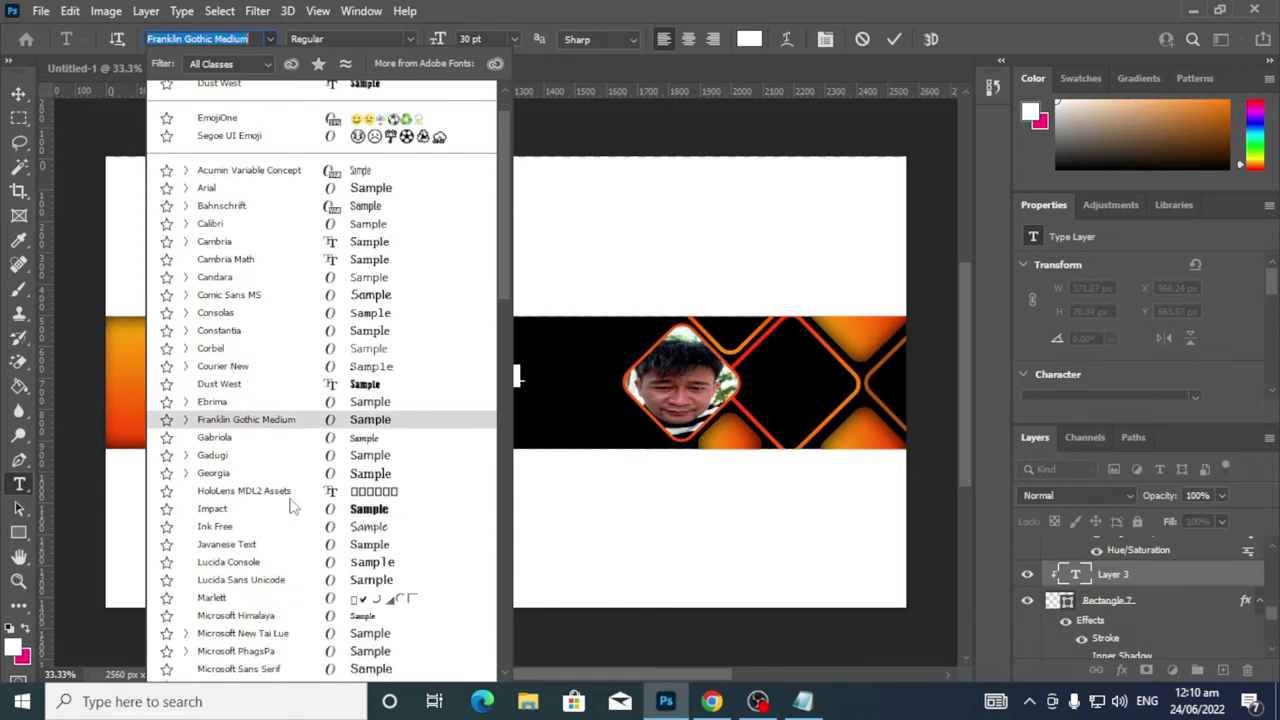
pyautogui.click(362, 516)
pyautogui.click(409, 38)
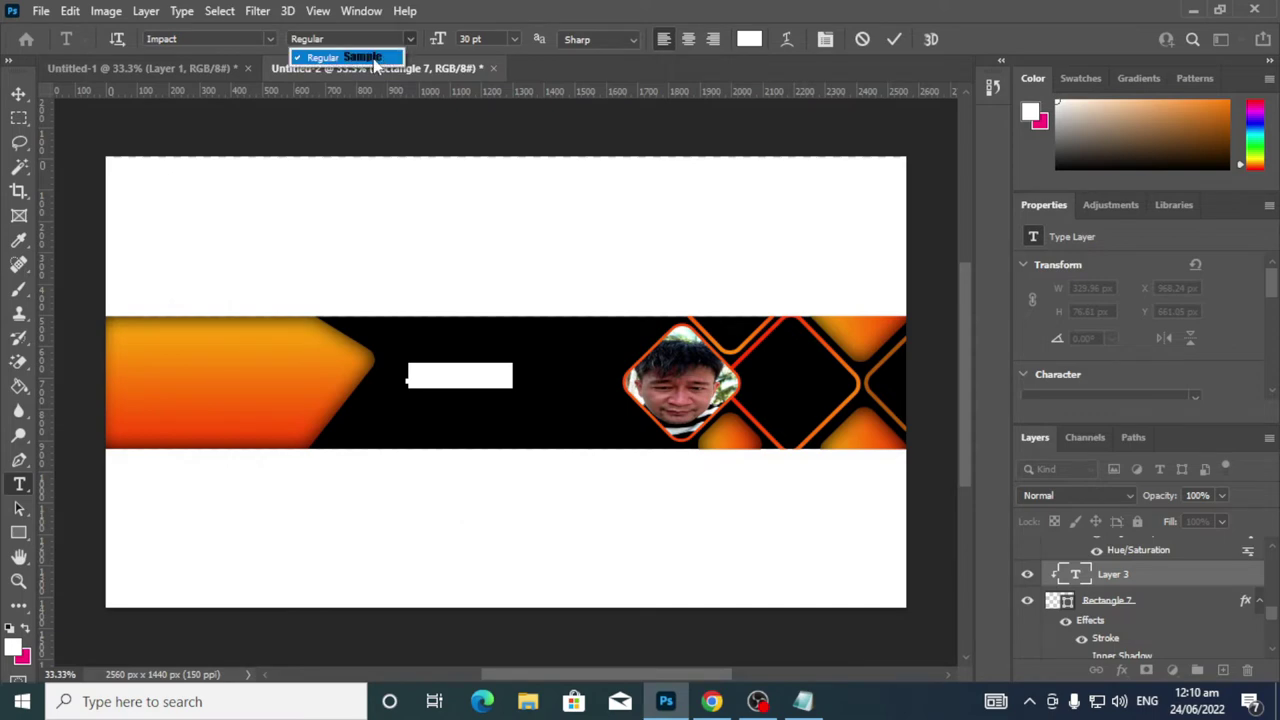
pyautogui.click(373, 59)
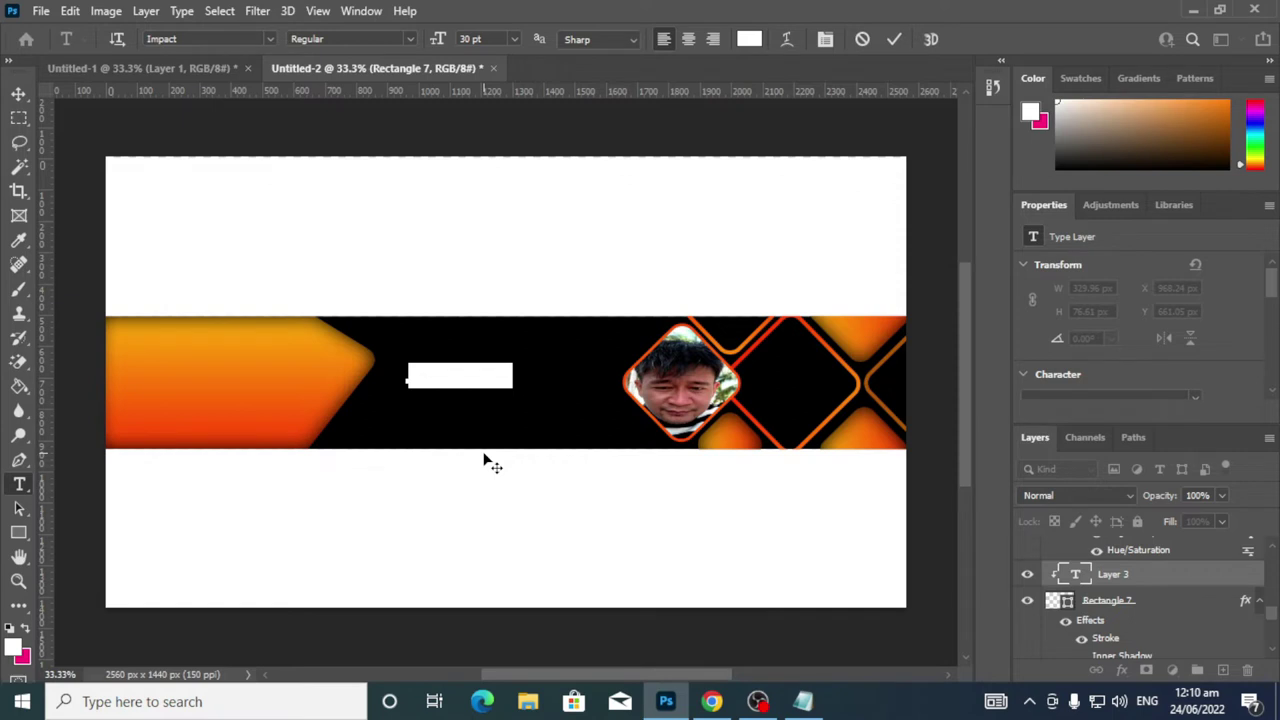
pyautogui.press('BackSpace')
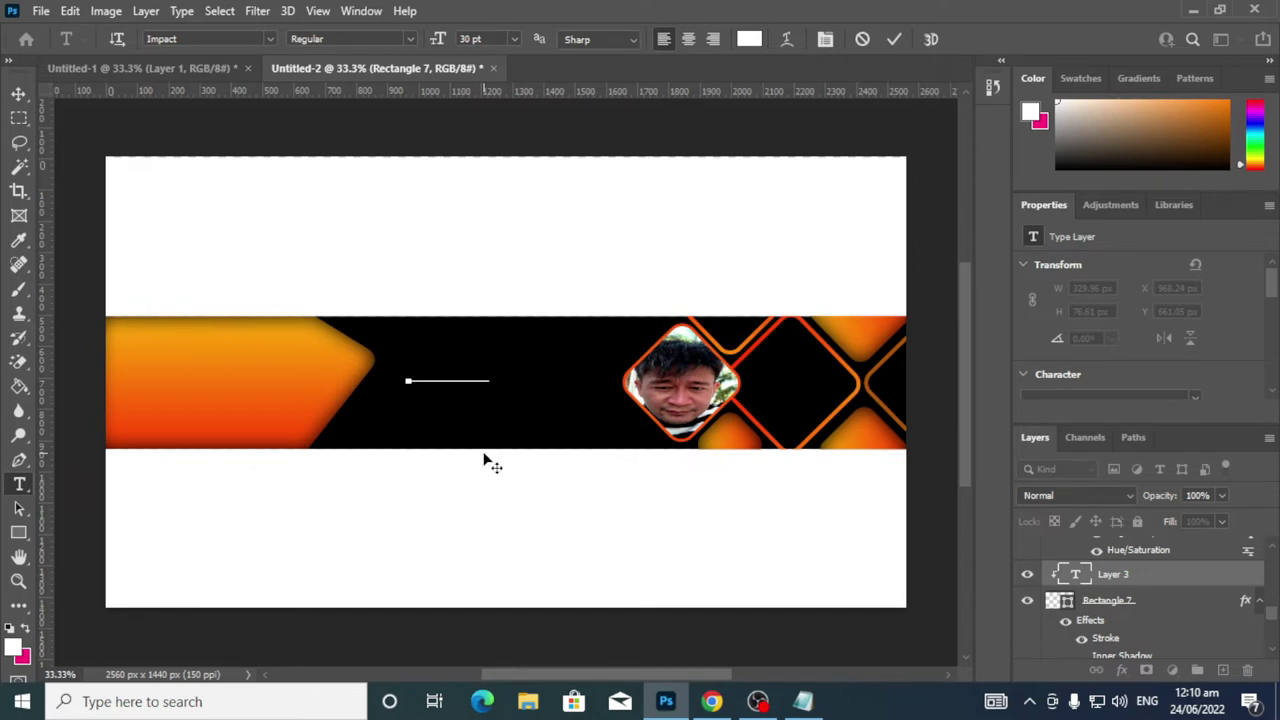
# Try moving the MUSIKERO text layer above the portrait layer, and undo both the move and the text
pyautogui.press('ctrl')
pyautogui.scroll(2, 1200, 630)
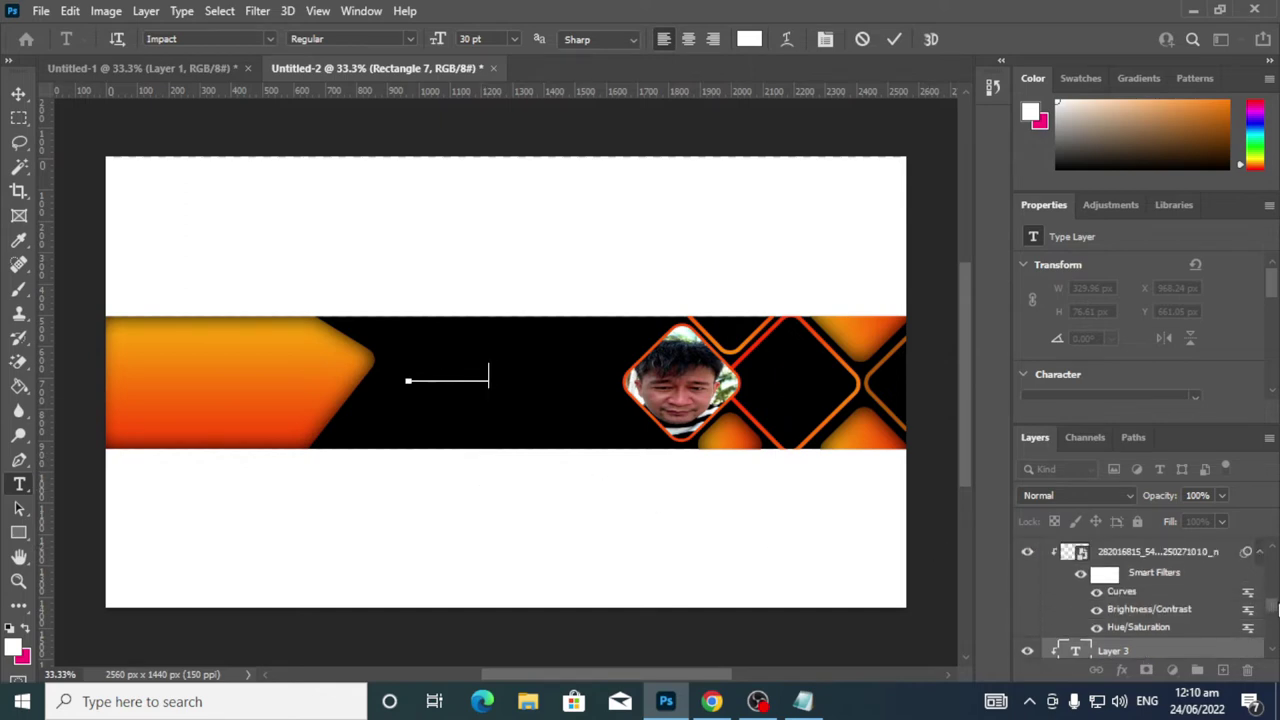
pyautogui.moveTo(1170, 648); pyautogui.dragTo(1150, 545)
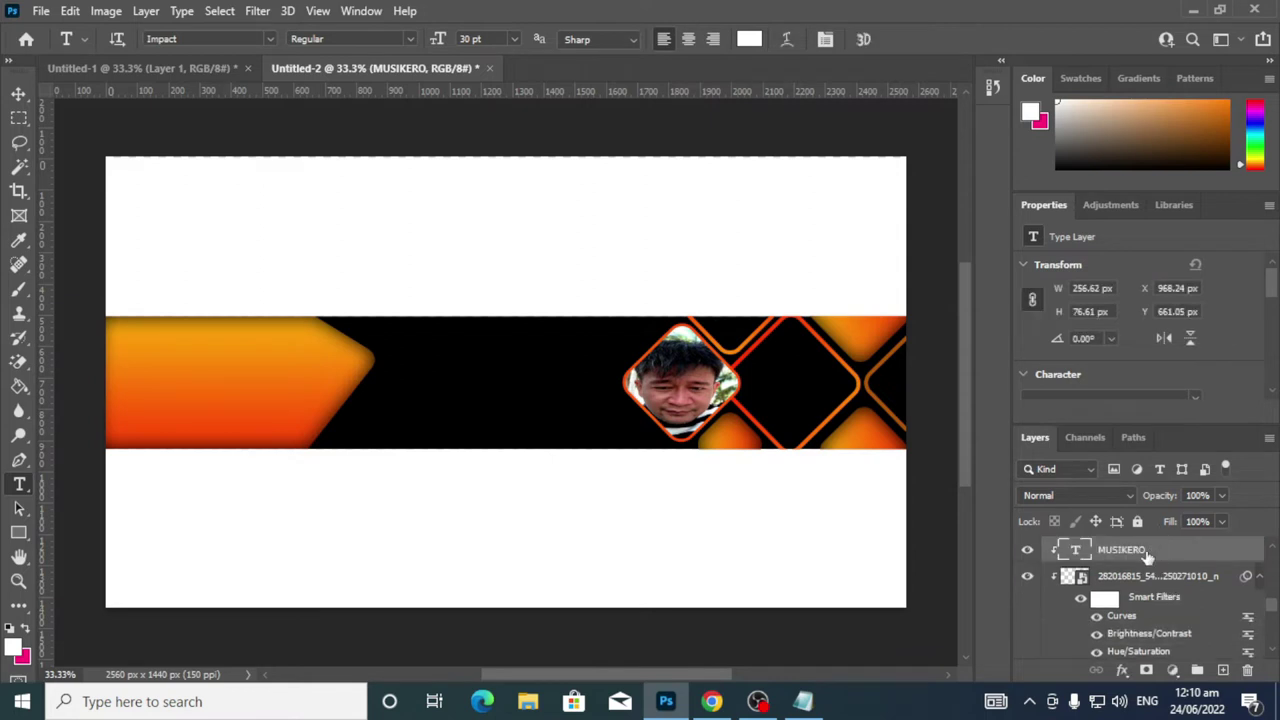
pyautogui.scroll(2, 1150, 580)
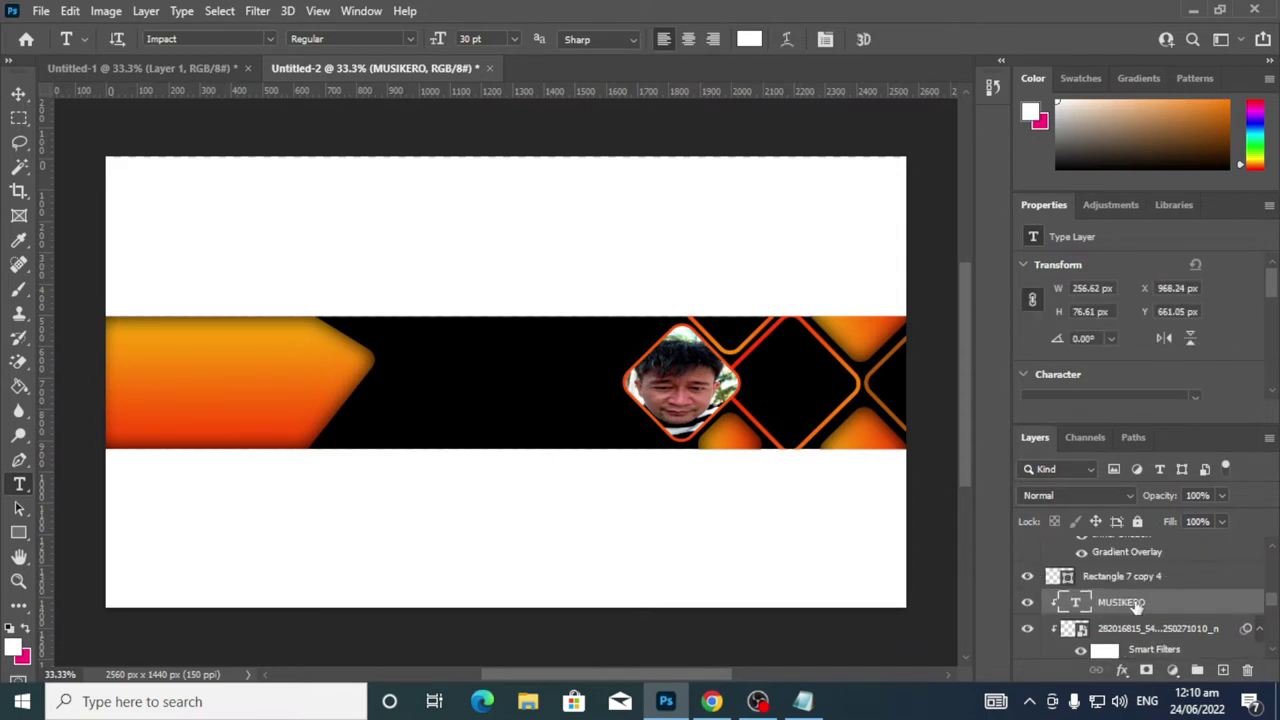
pyautogui.hotkey('ctrl', 'z')
pyautogui.hotkey('ctrl', 'z')
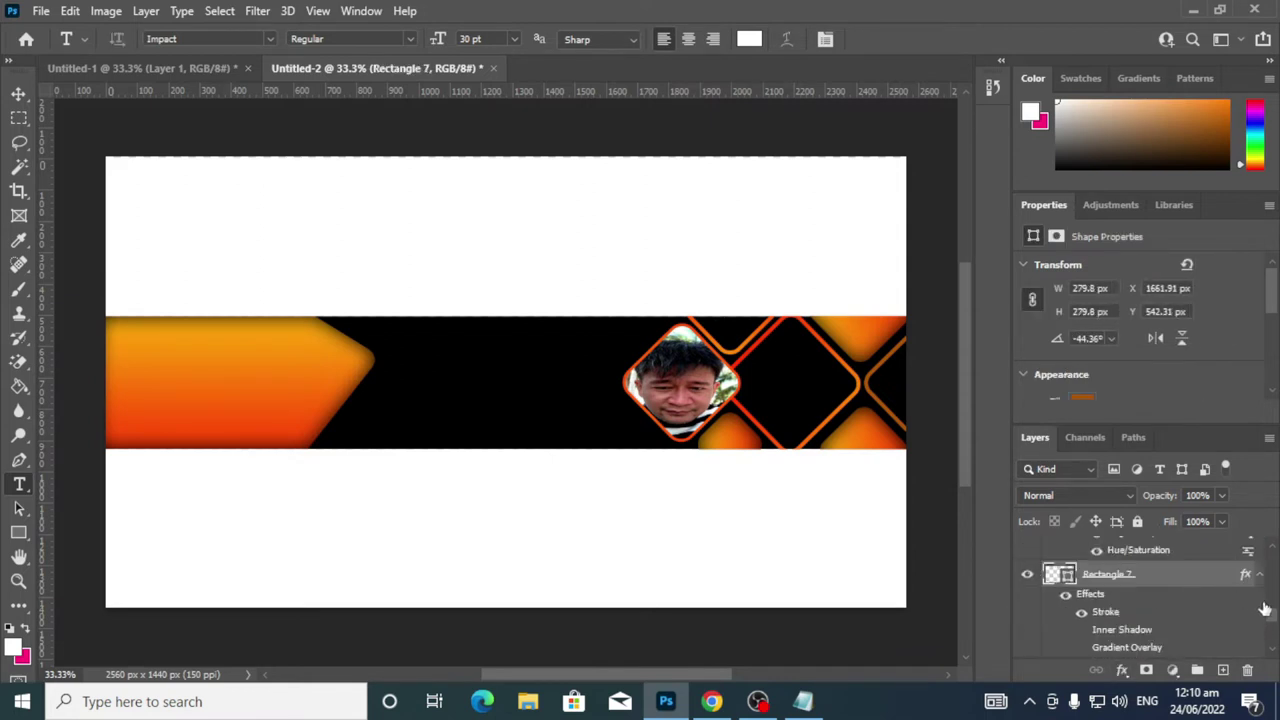
# Add the white 30 pt Impact text "Musikero TV" in the middle of the black strip, on a layer above Layer 2
pyautogui.moveTo(1275, 620); pyautogui.dragTo(1277, 500)
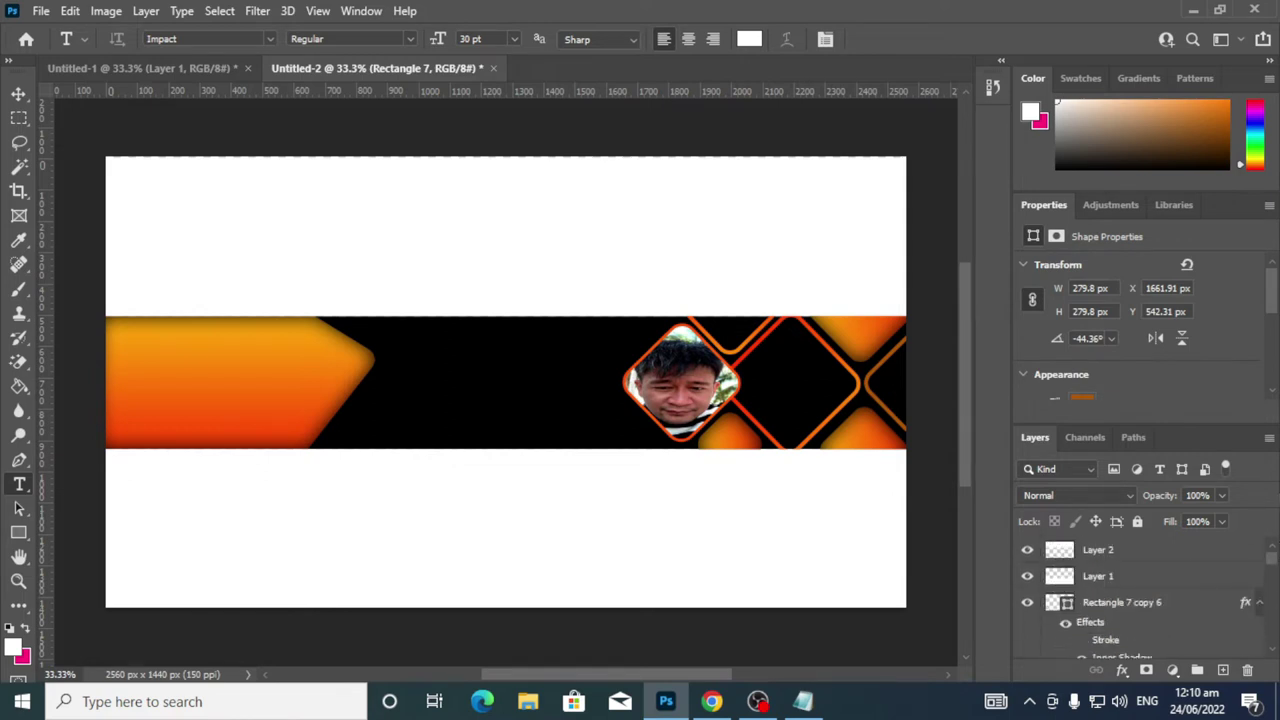
pyautogui.click(1128, 551)
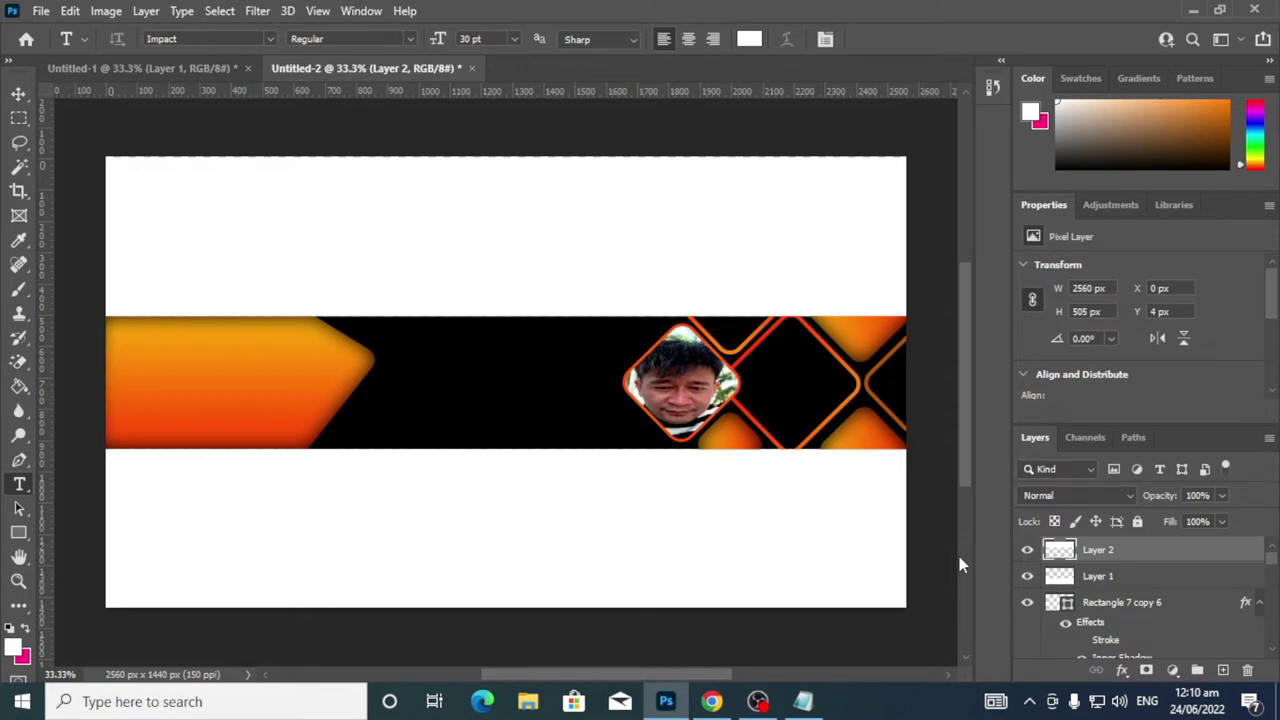
pyautogui.scroll(-3, 1160, 620)
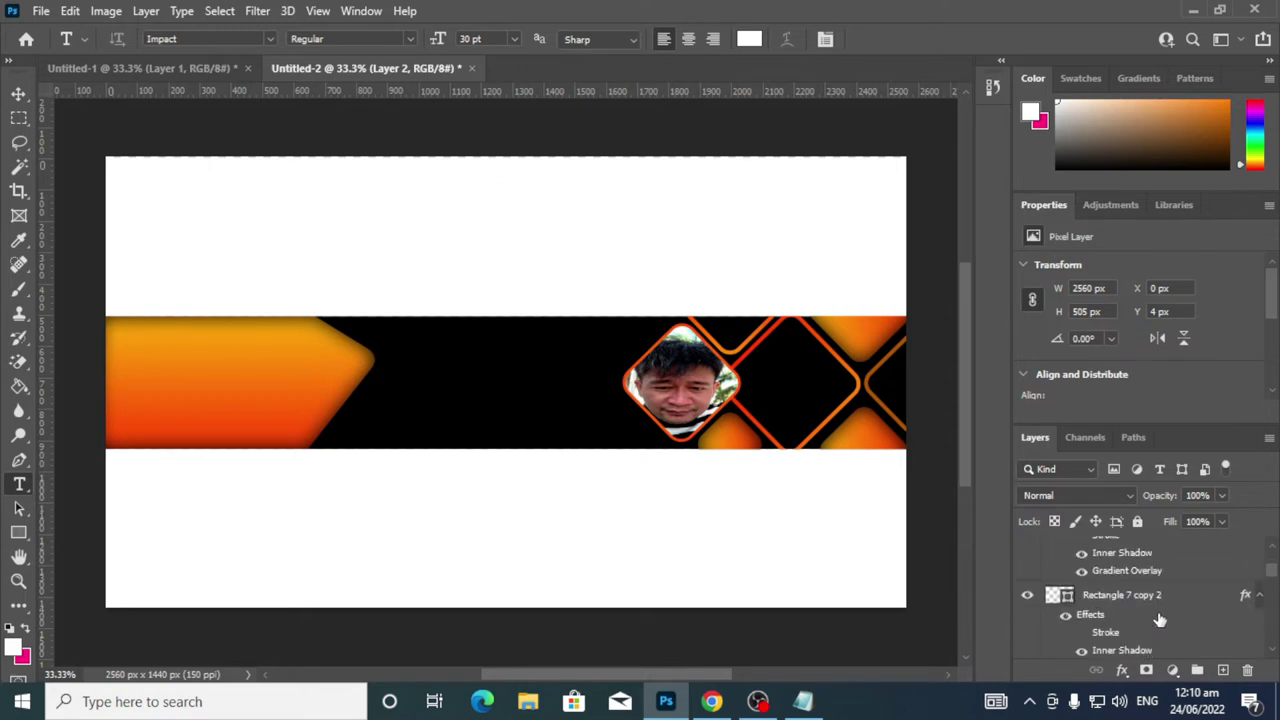
pyautogui.scroll(5, 1148, 624)
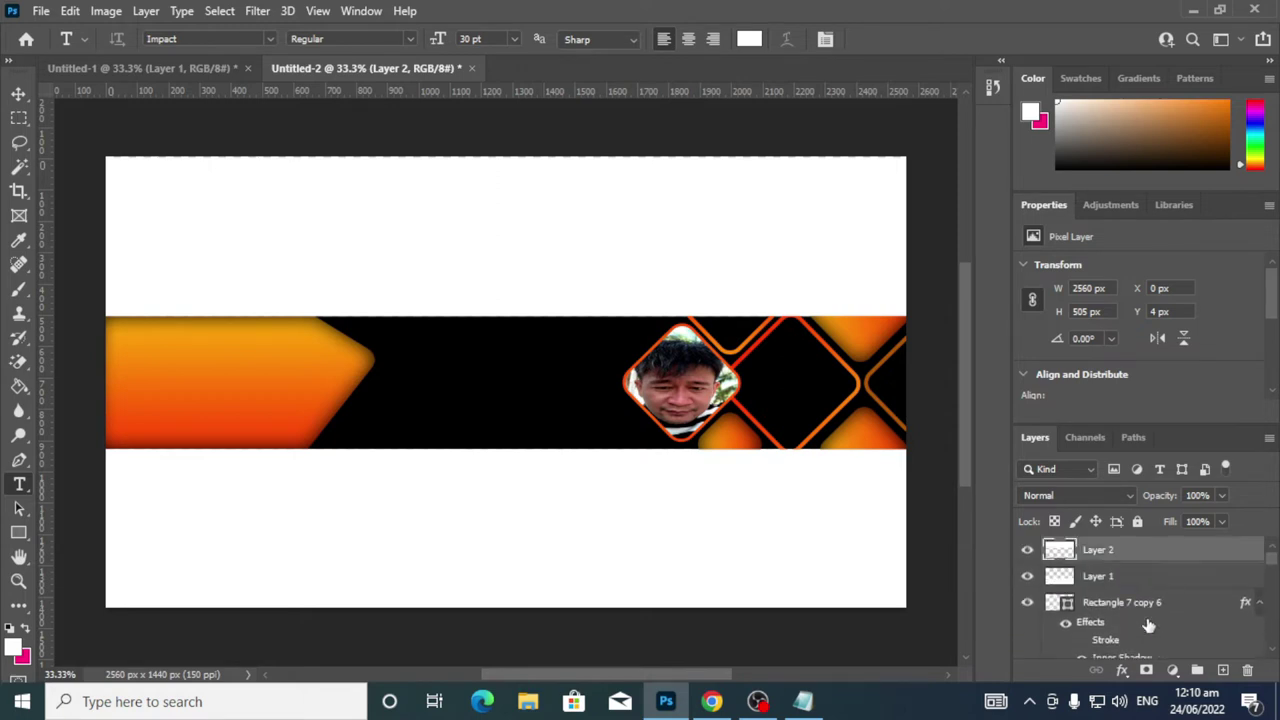
pyautogui.click(427, 379)
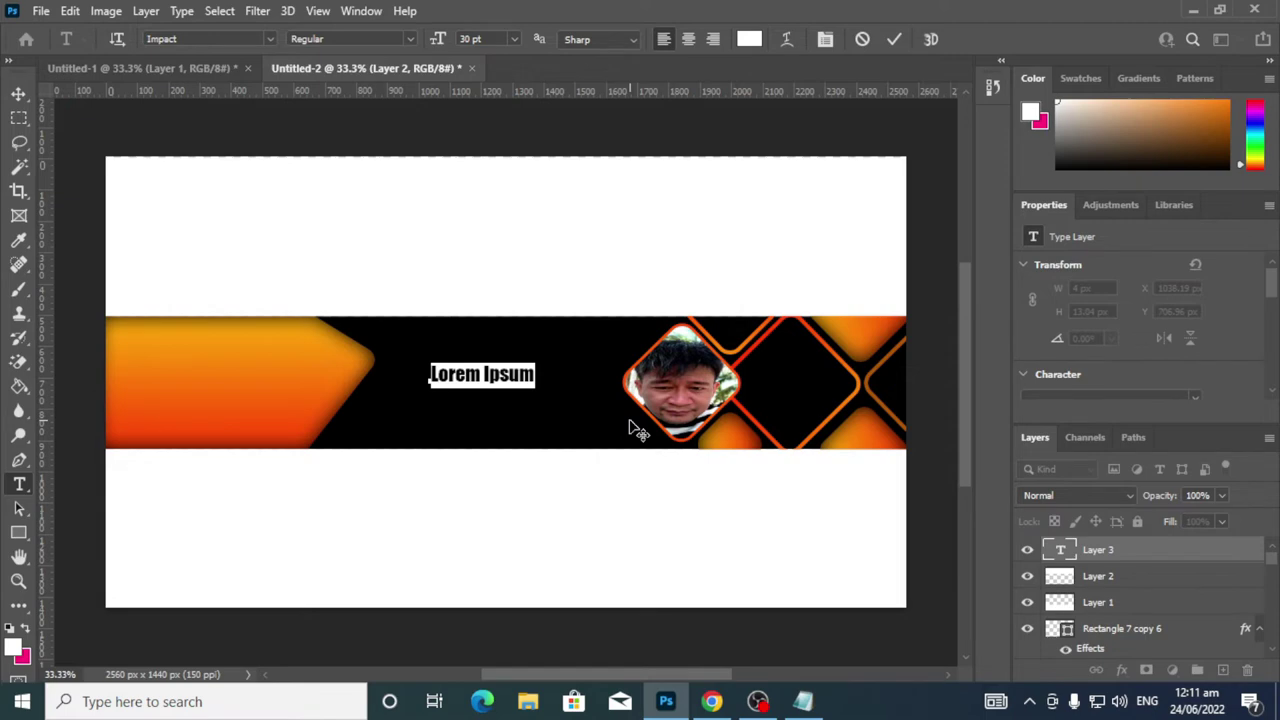
pyautogui.write('Musek')
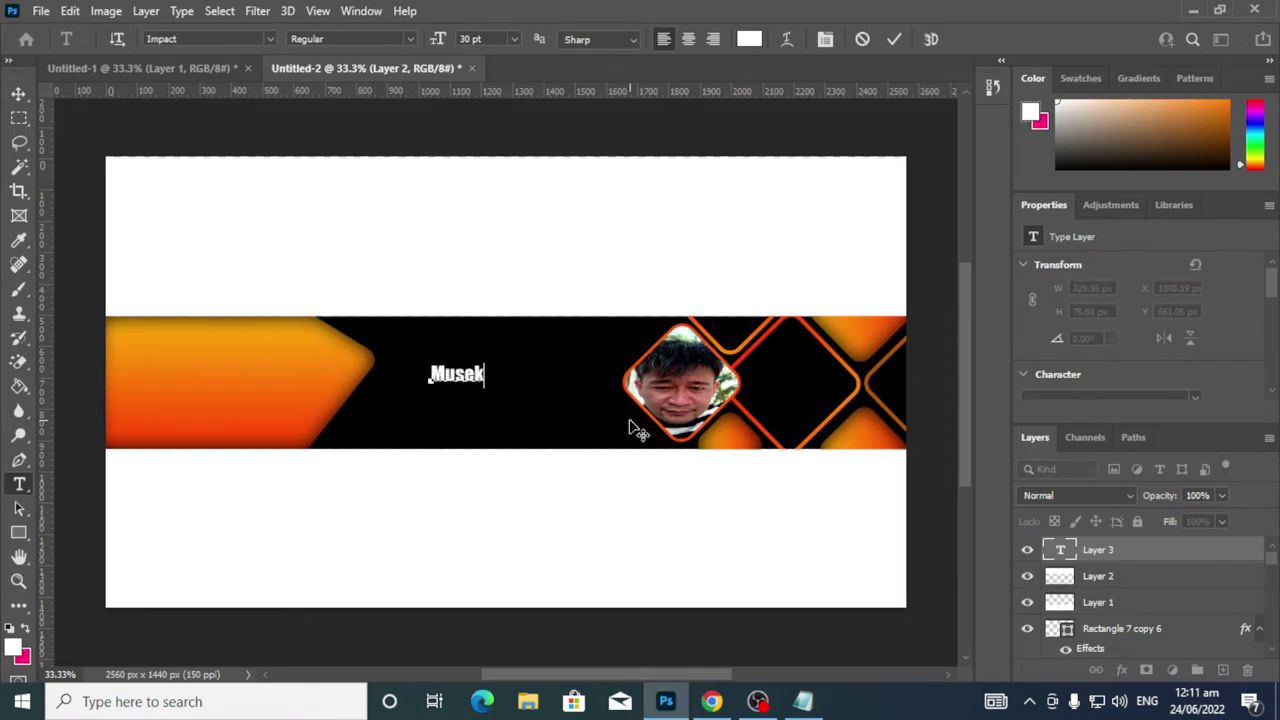
pyautogui.press('BackSpace')
pyautogui.press('BackSpace')
pyautogui.write('ikero TV')
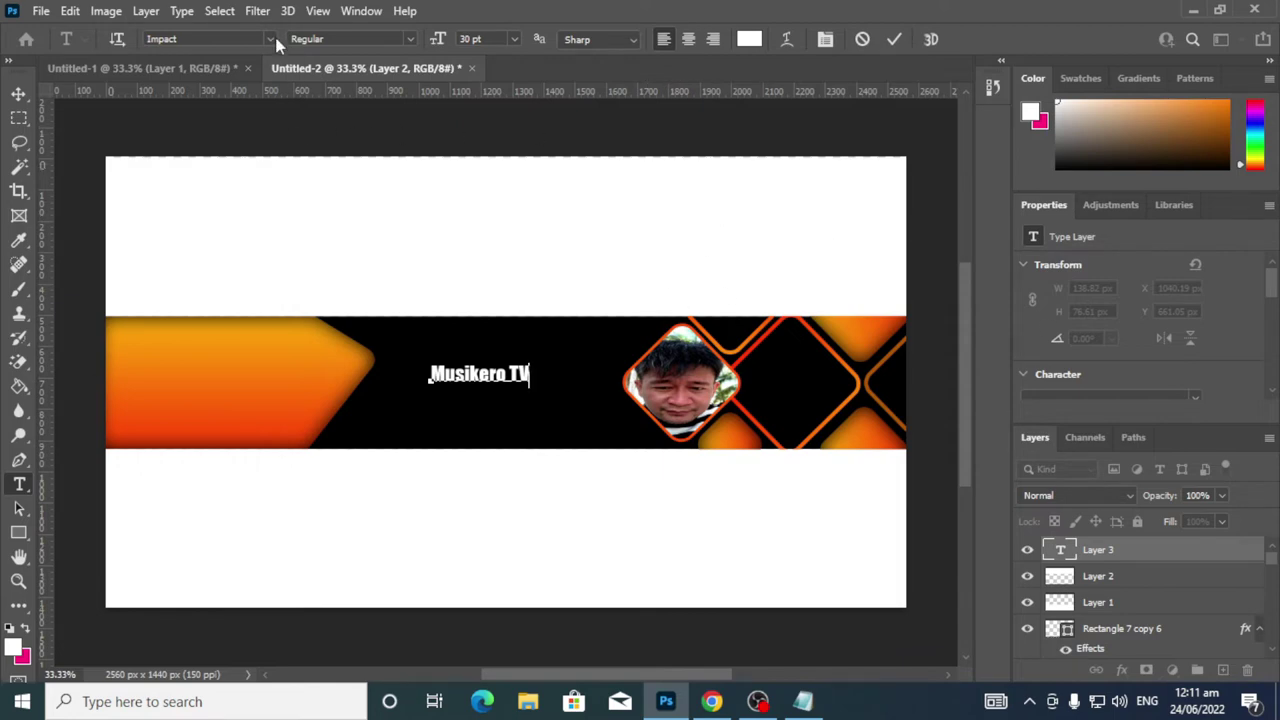
# Change the font of the whole "Musikero TV" title to Arial Bold
pyautogui.hotkey('ctrl', 'a')
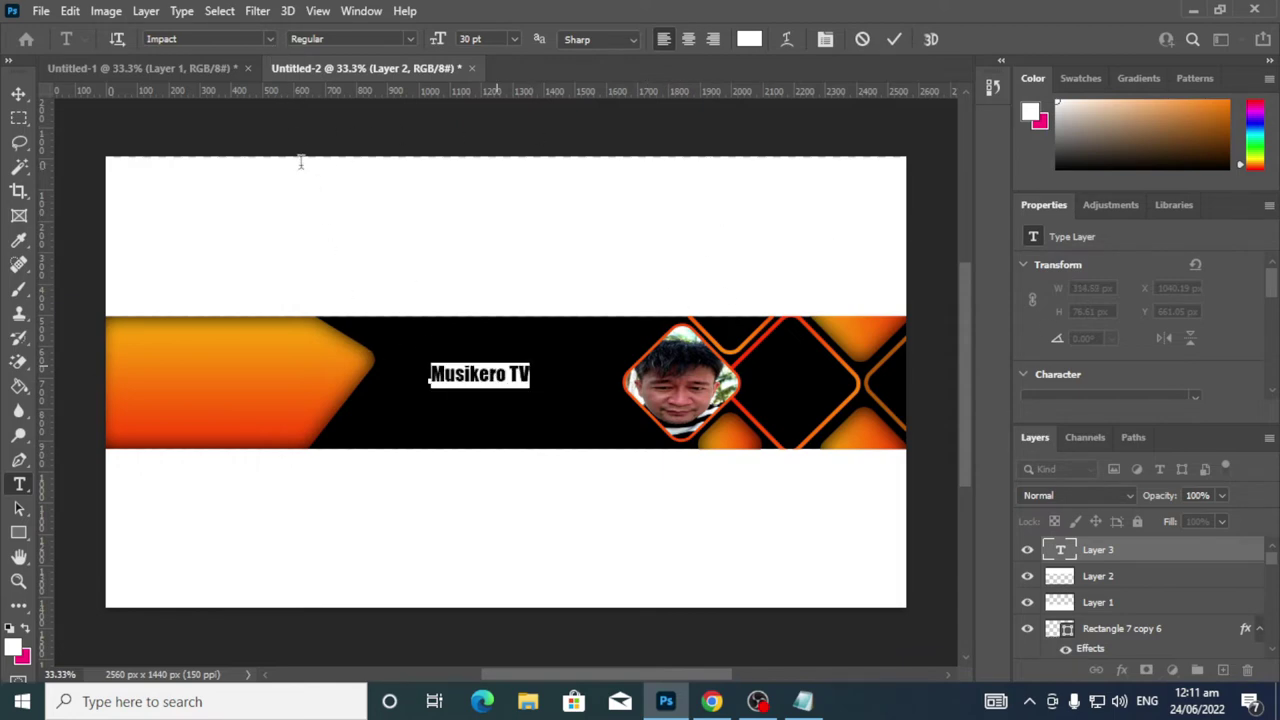
pyautogui.click(269, 38)
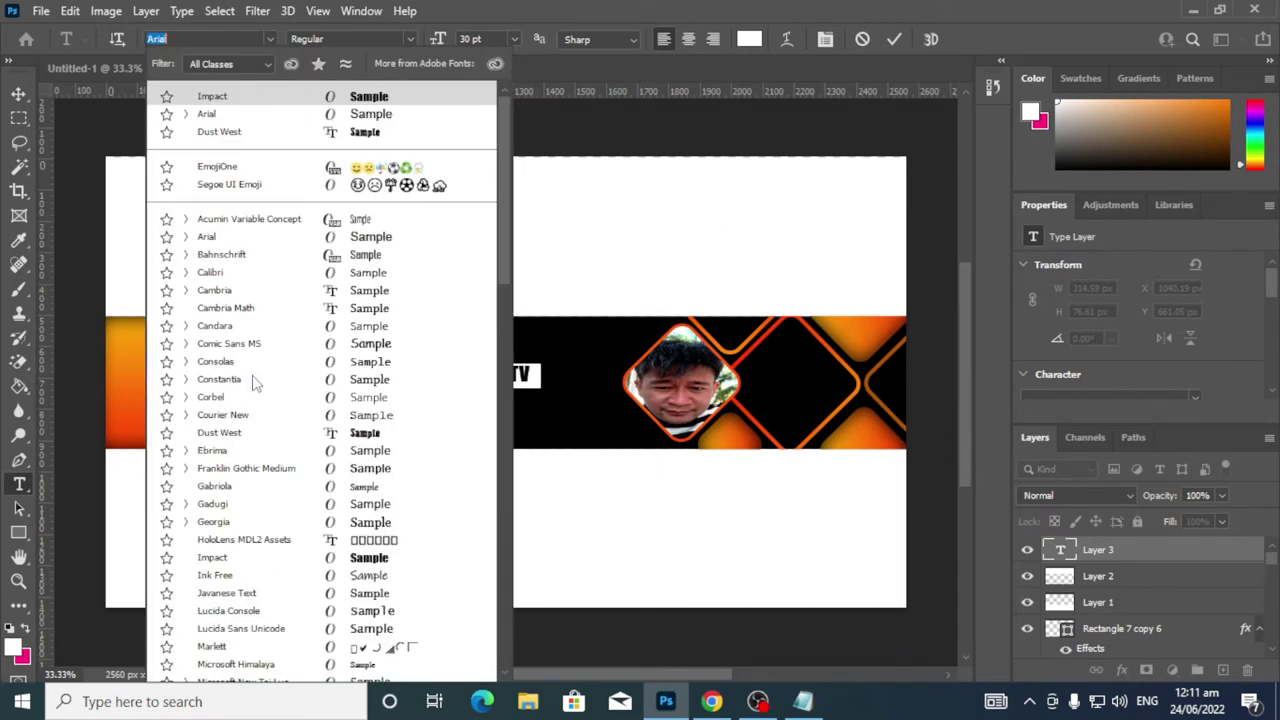
pyautogui.click(345, 237)
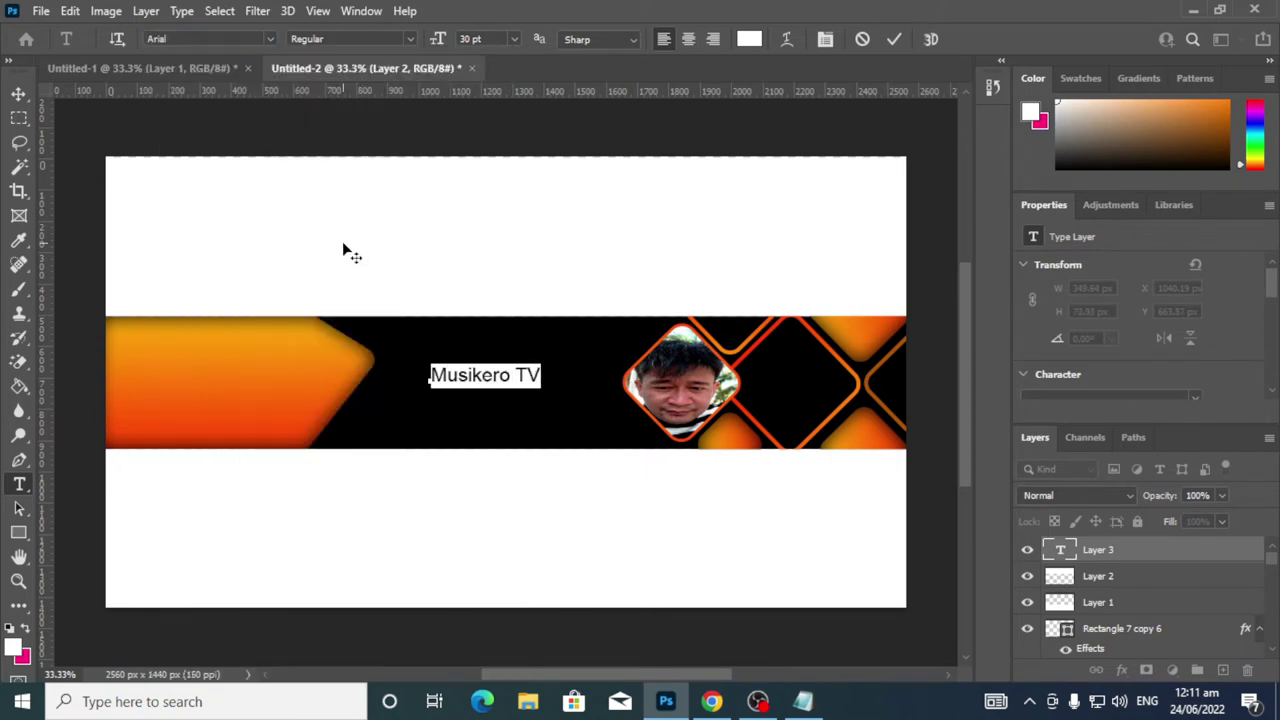
pyautogui.click(411, 38)
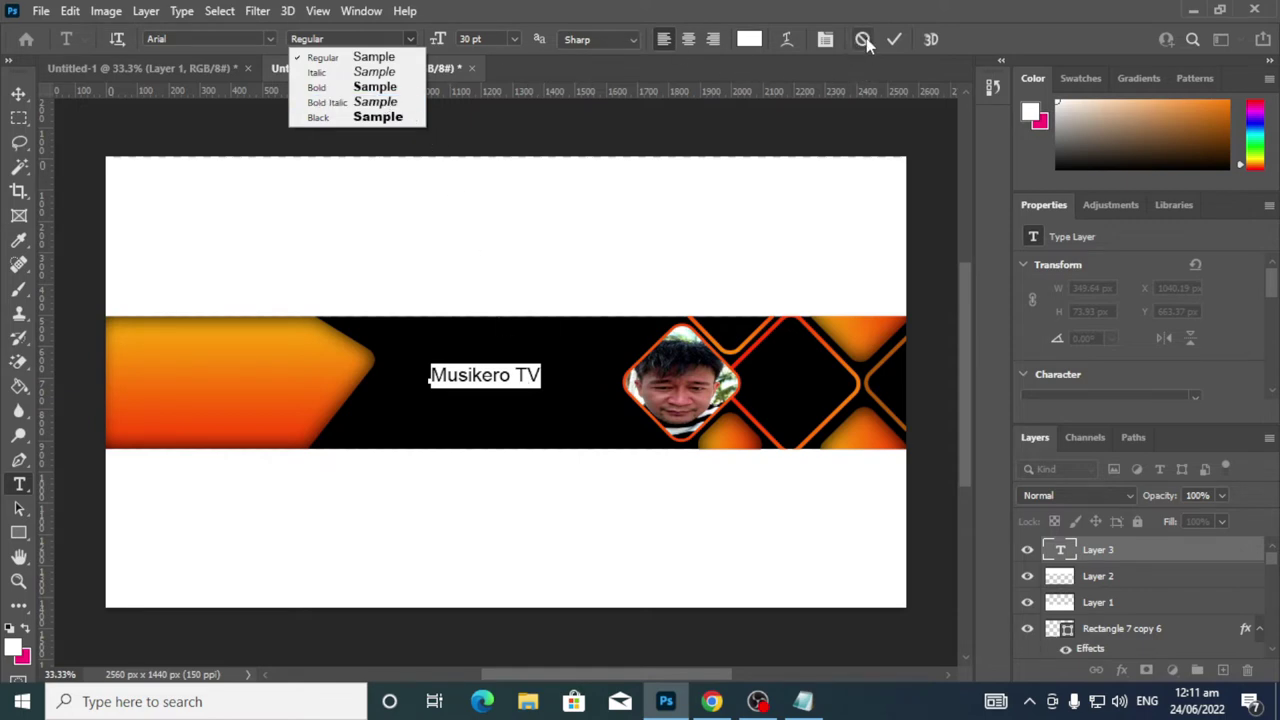
pyautogui.click(368, 88)
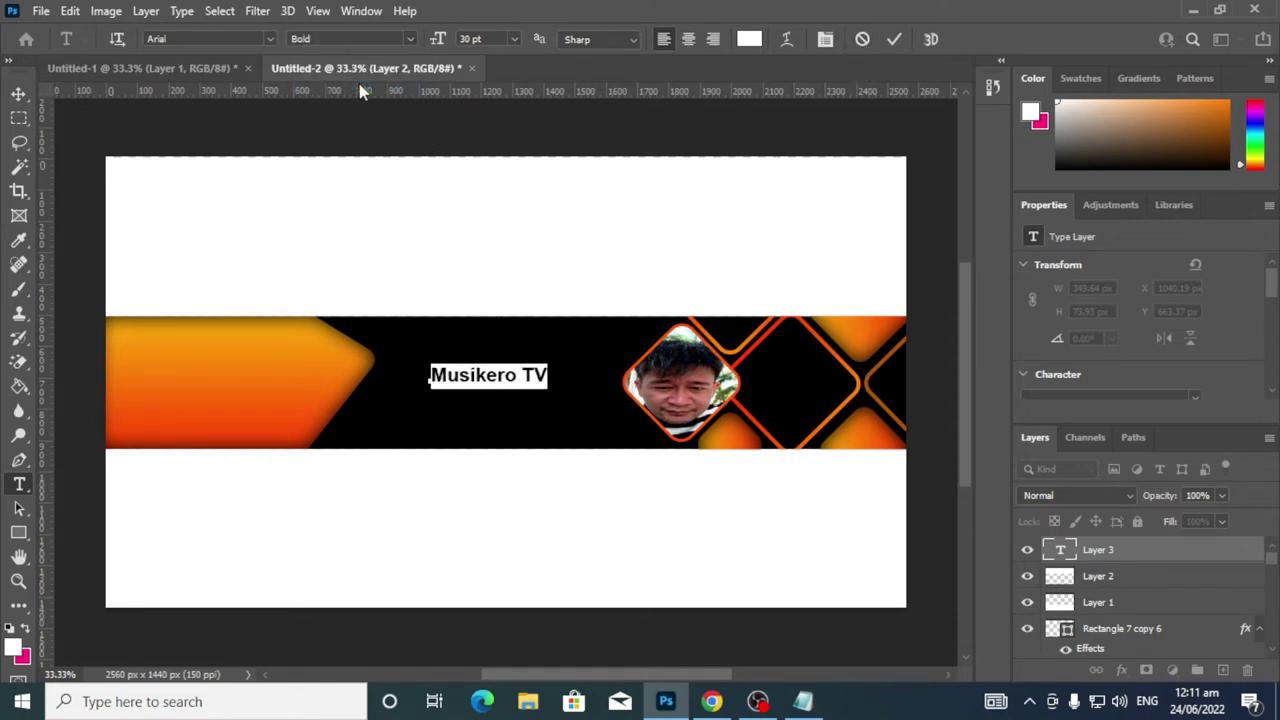
pyautogui.click(894, 39)
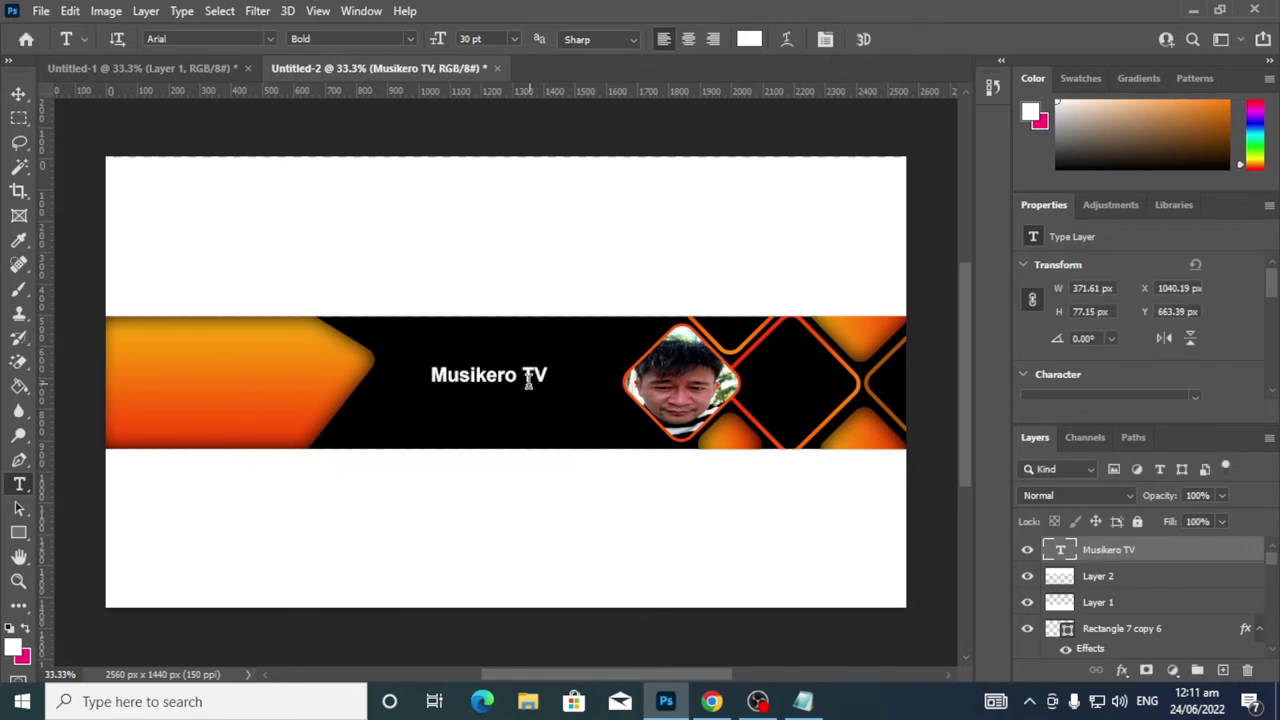
# Delete the word "TV" from the title so that the text reads only "Musikero"
pyautogui.click(521, 376)
pyautogui.moveTo(521, 376); pyautogui.dragTo(563, 372)
pyautogui.press('BackSpace')
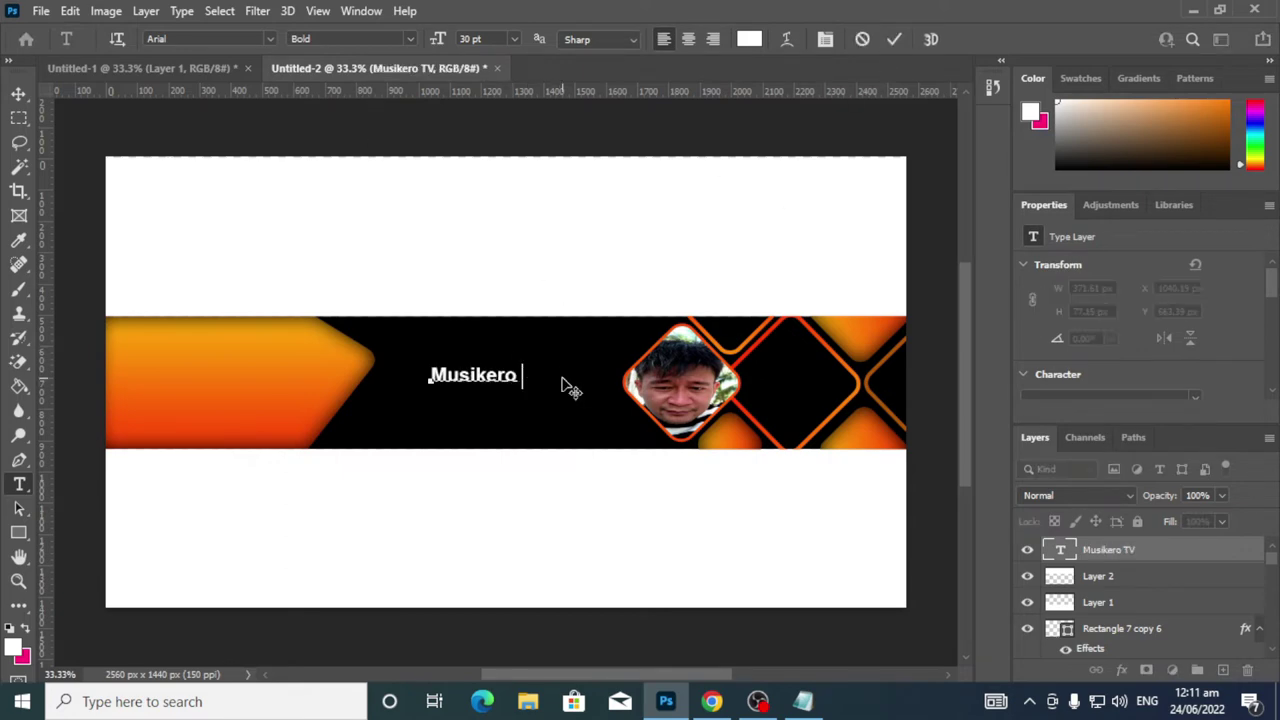
pyautogui.click(896, 40)
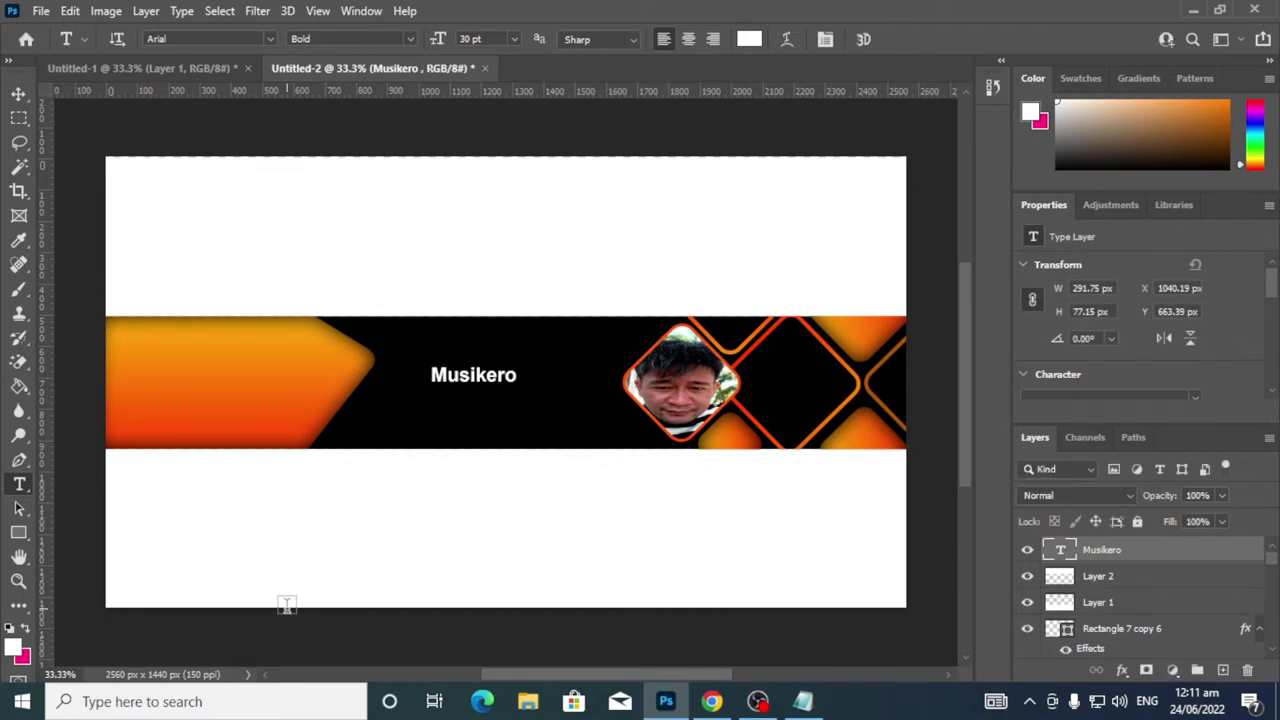
# Rotate the Musikero text to about -14.55°, scale it to about 187% width and 118% height, and centre it between the orange arrow and the portrait
pyautogui.hotkey('ctrl', 't')
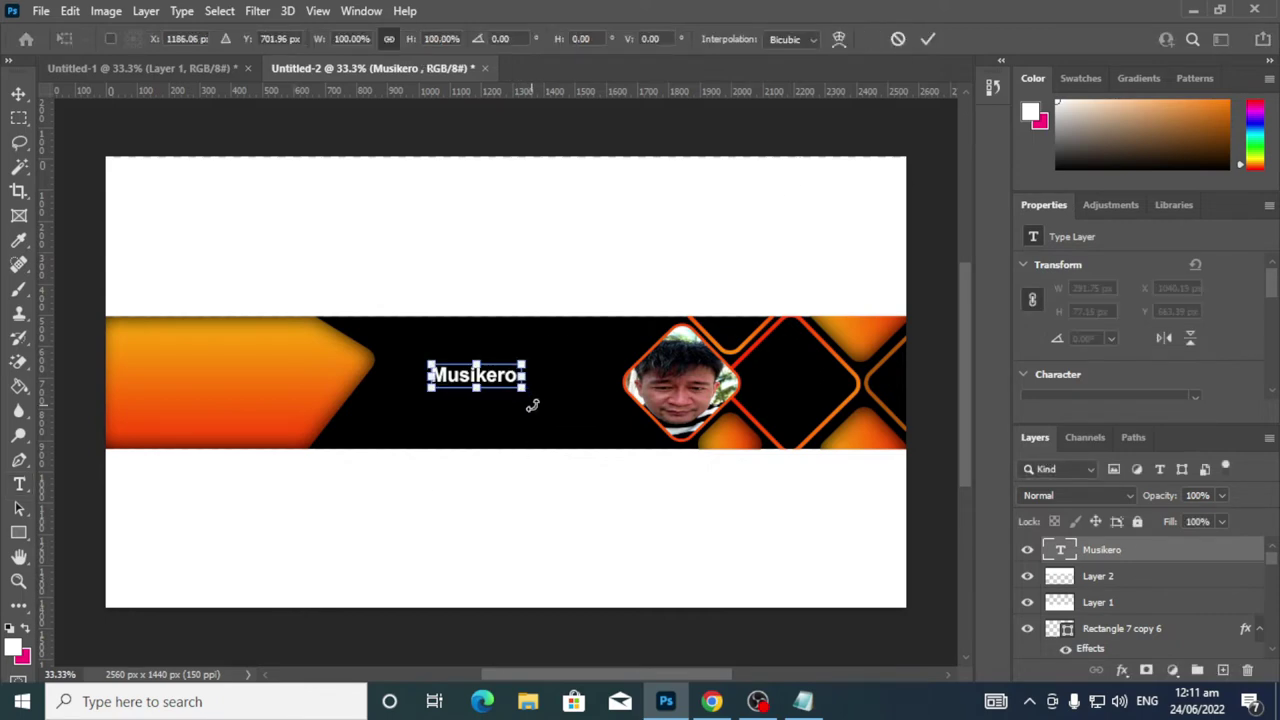
pyautogui.moveTo(534, 403); pyautogui.dragTo(570, 375)
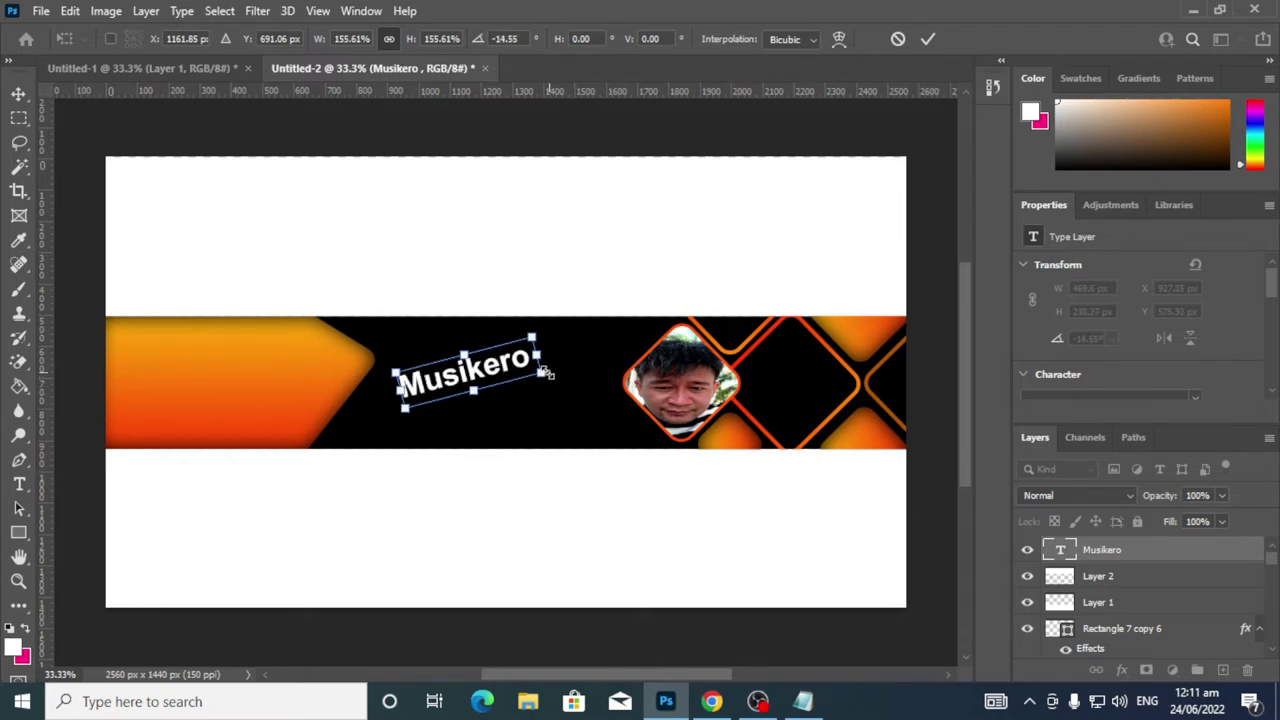
pyautogui.moveTo(463, 356); pyautogui.dragTo(569, 354)
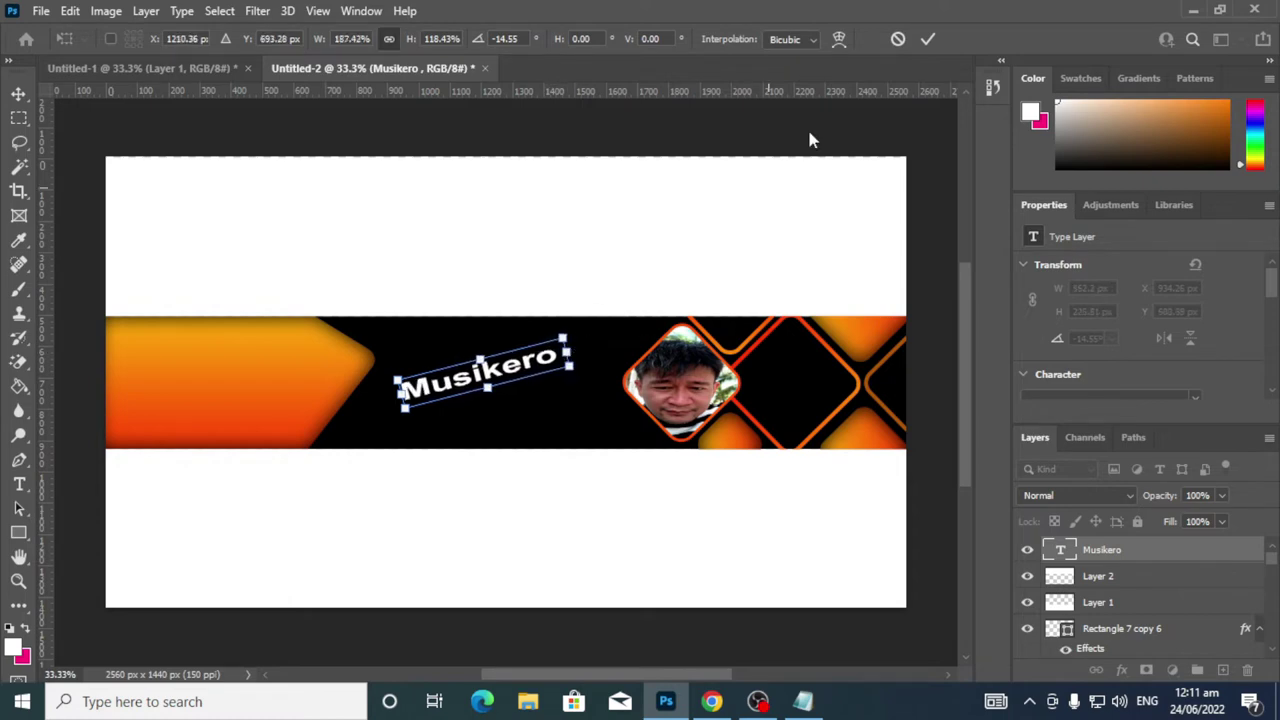
pyautogui.click(929, 40)
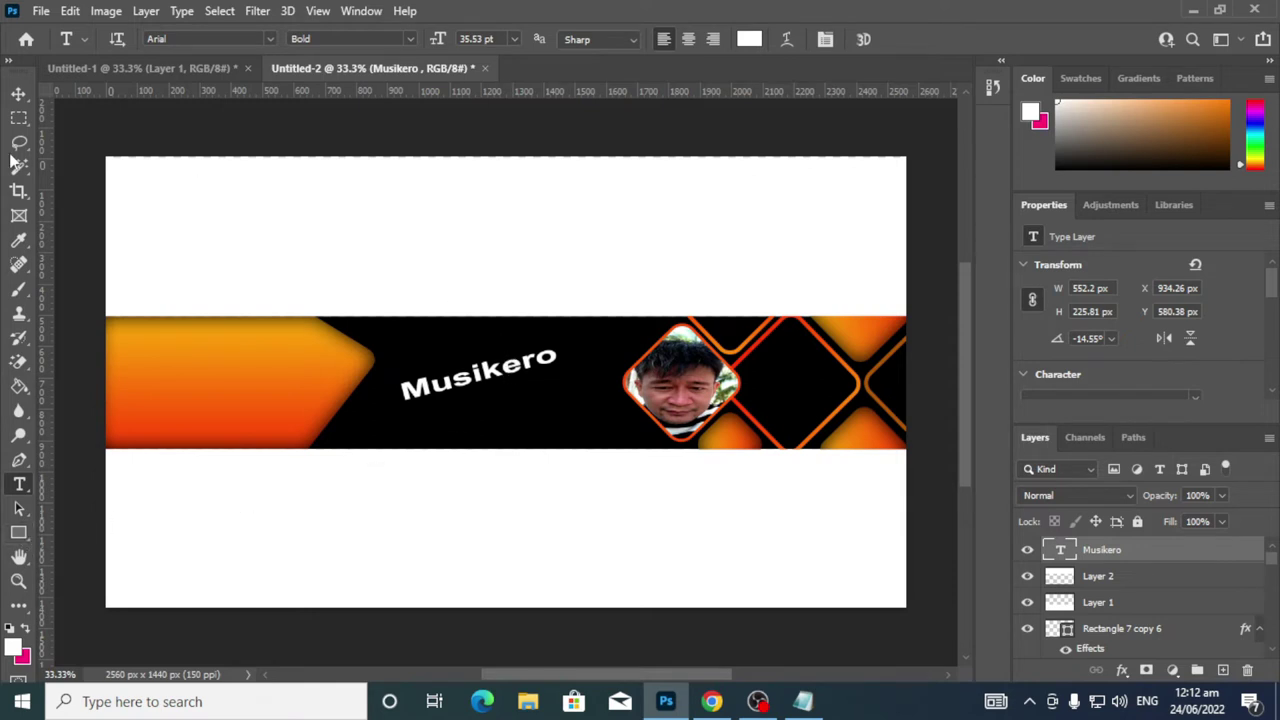
pyautogui.click(18, 93)
pyautogui.moveTo(491, 386); pyautogui.dragTo(504, 374)
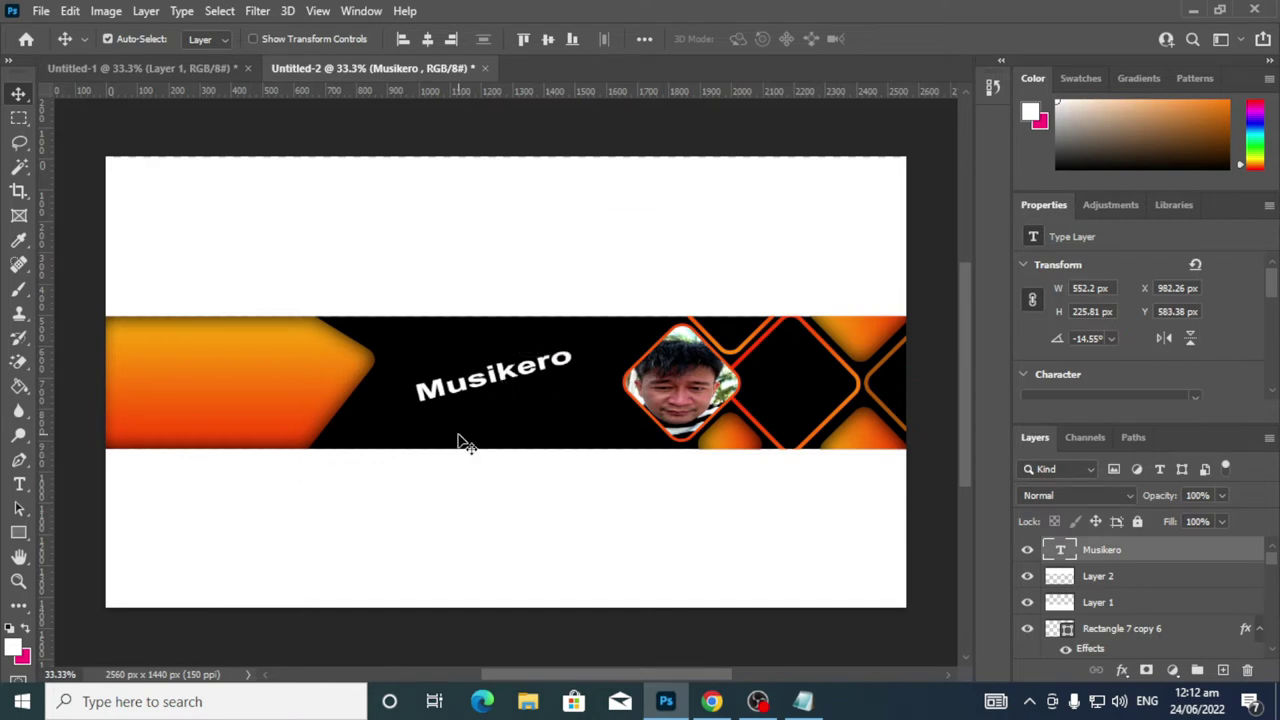
# Open the TV icon 49672.png from New folder on the Desktop and copy it into the Untitled-2 banner, below the black strip
pyautogui.click(41, 11)
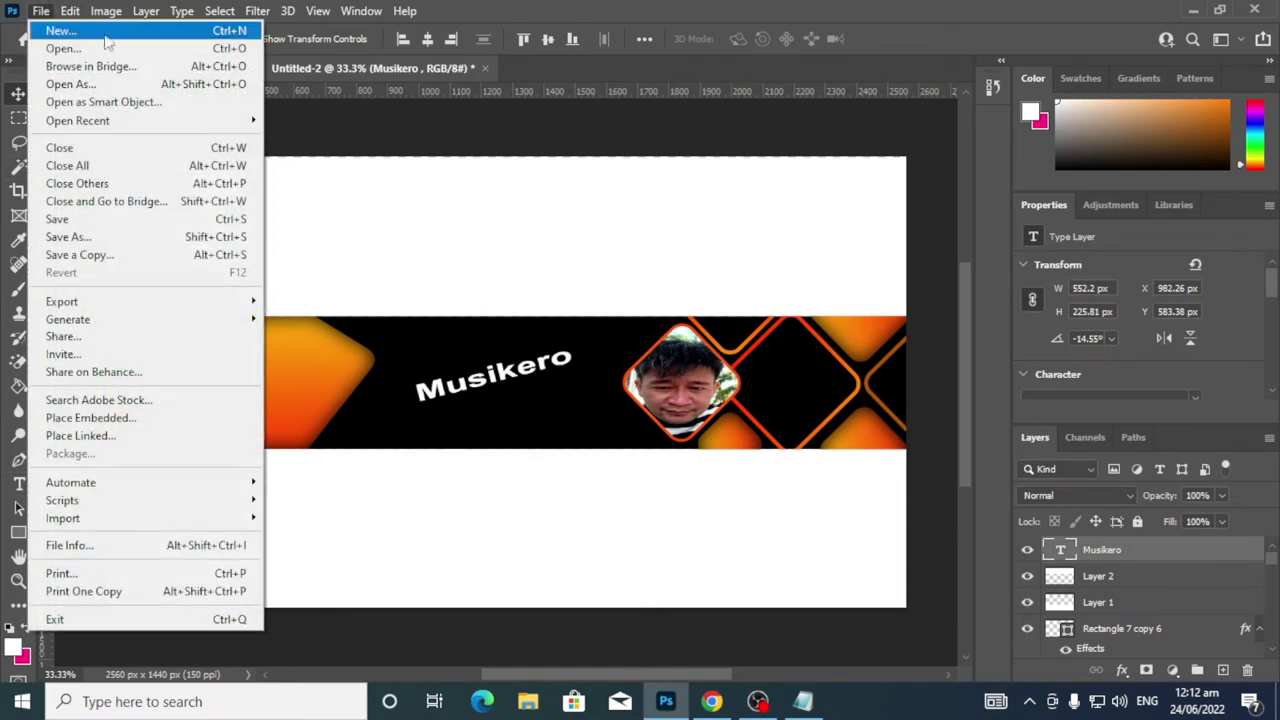
pyautogui.click(105, 48)
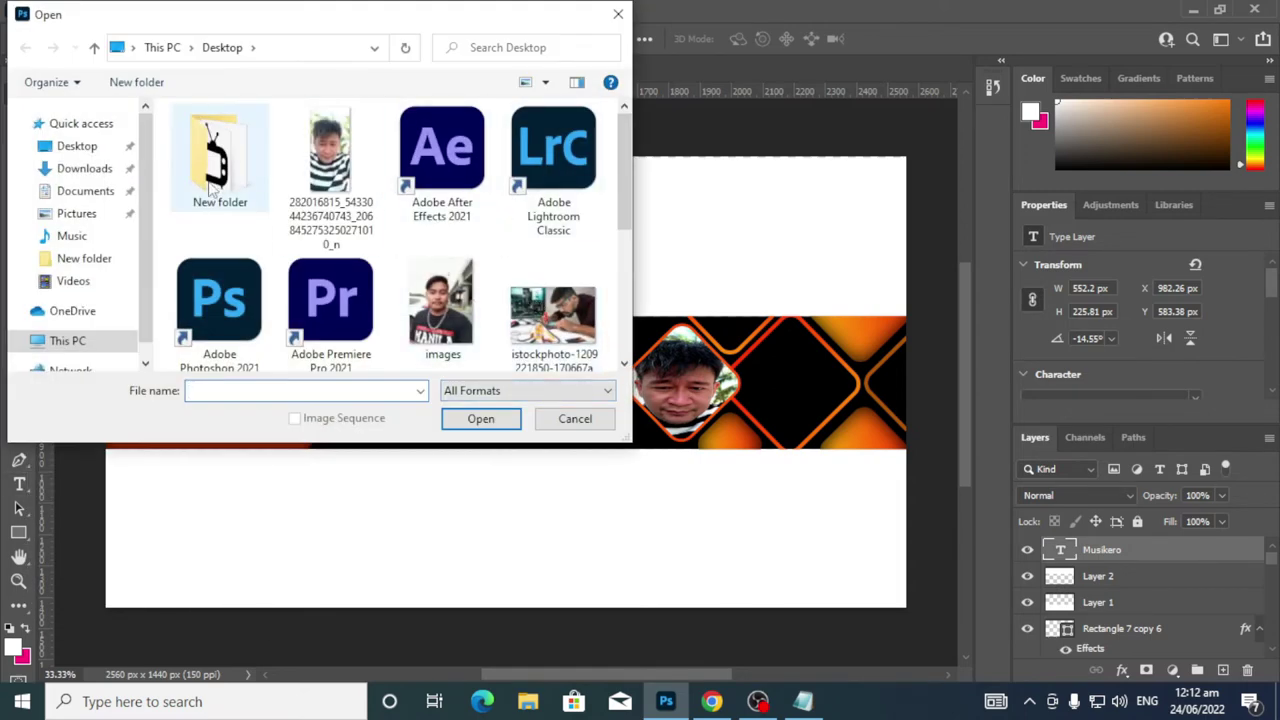
pyautogui.doubleClick(212, 180)
pyautogui.doubleClick(212, 180)
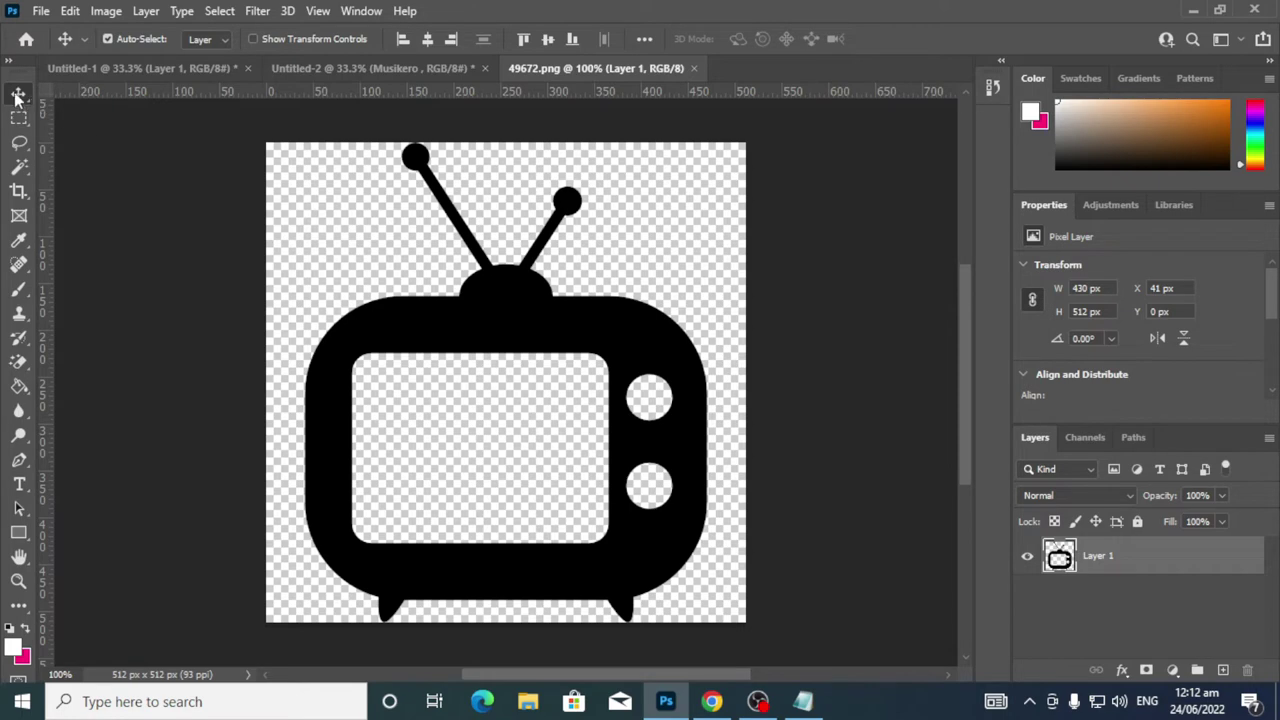
pyautogui.moveTo(438, 305); pyautogui.dragTo(557, 532)
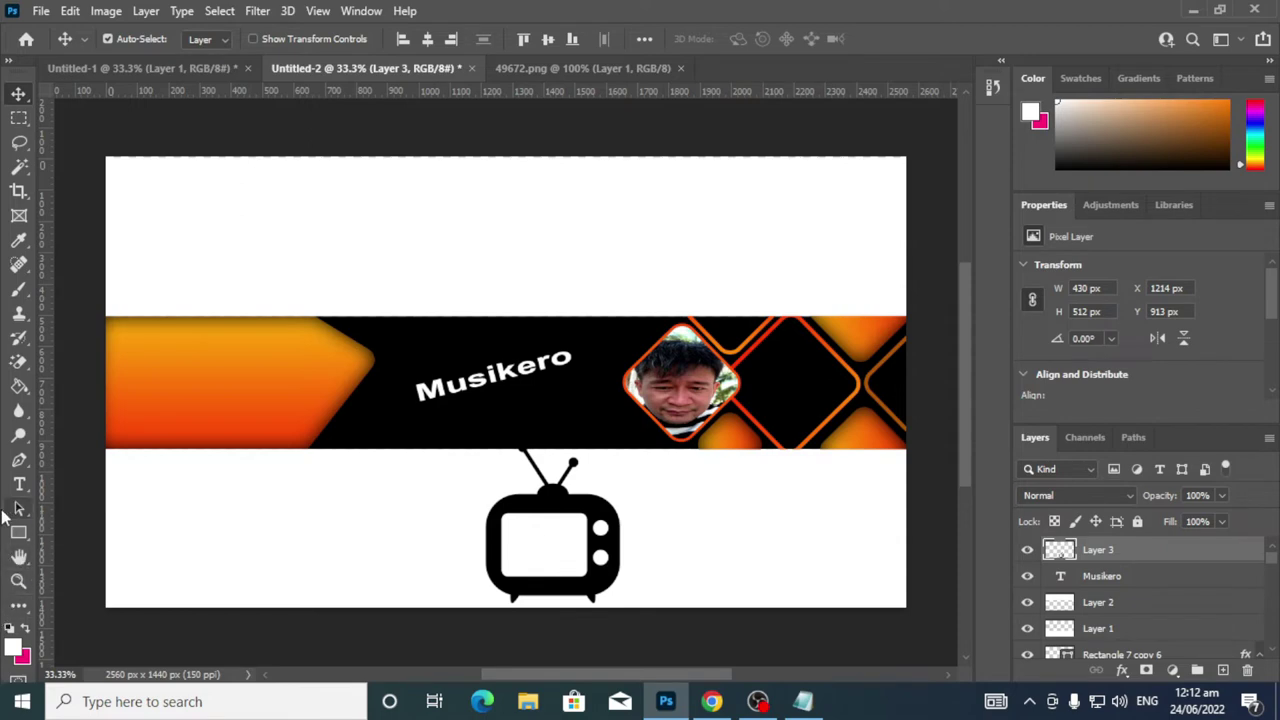
# Set the Gradient tool to a custom gradient running from orange fa7e05 to red-orange fc380a
pyautogui.click(18, 388)
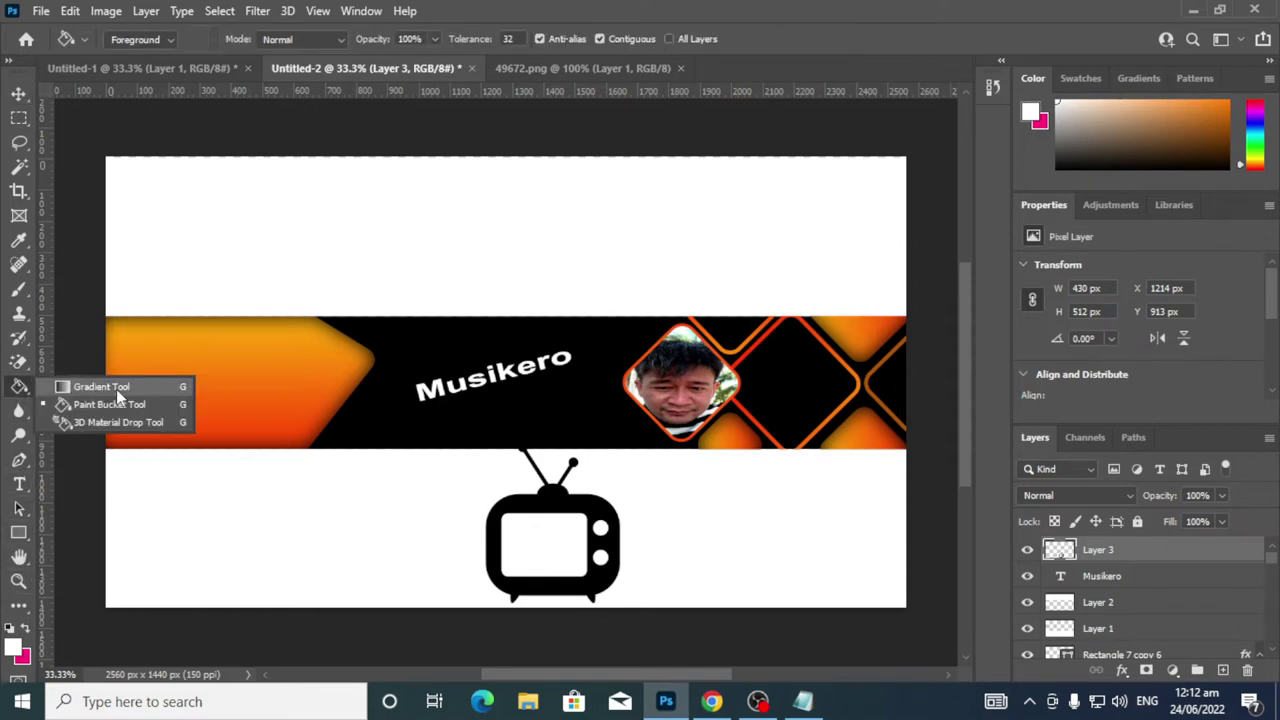
pyautogui.click(116, 389)
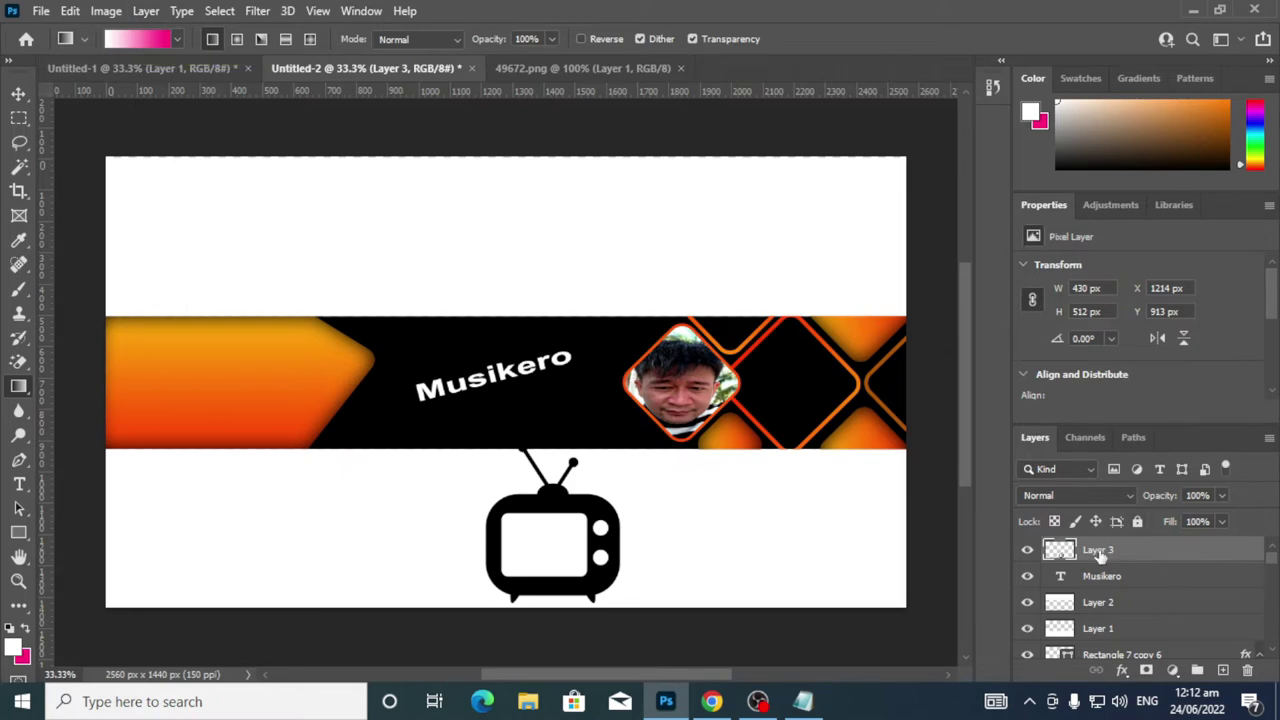
pyautogui.click(141, 37)
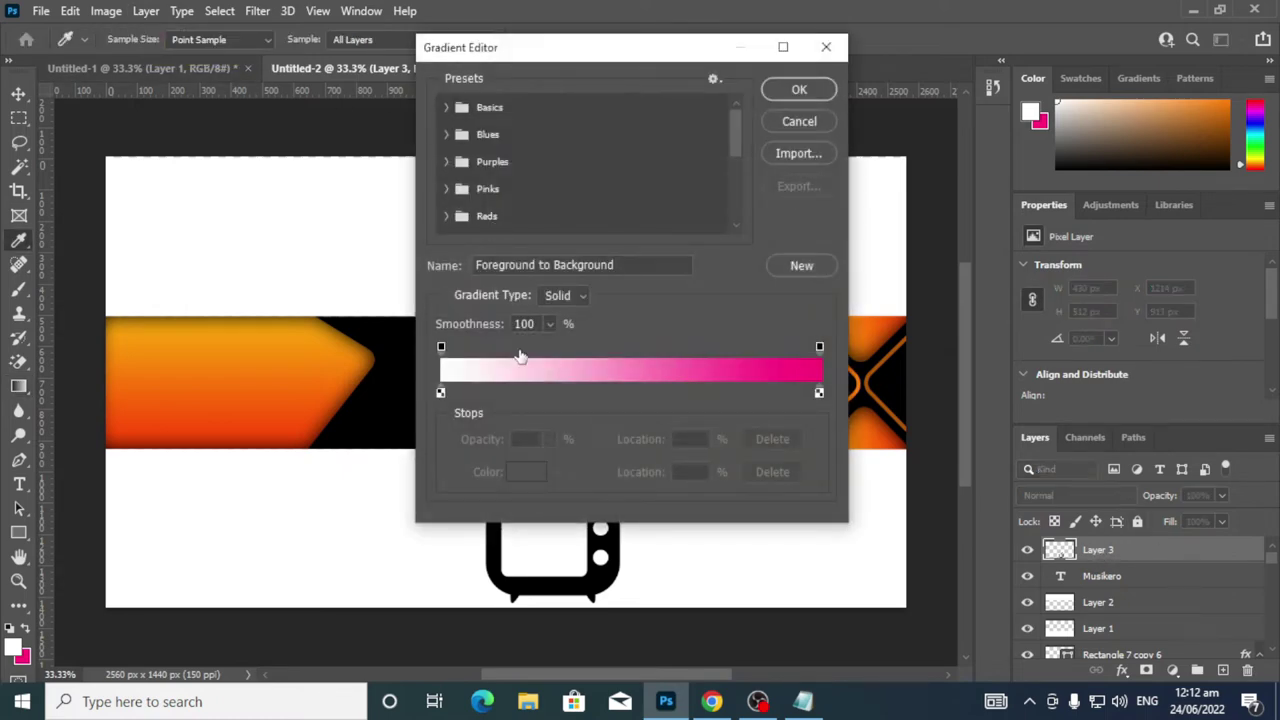
pyautogui.doubleClick(440, 393)
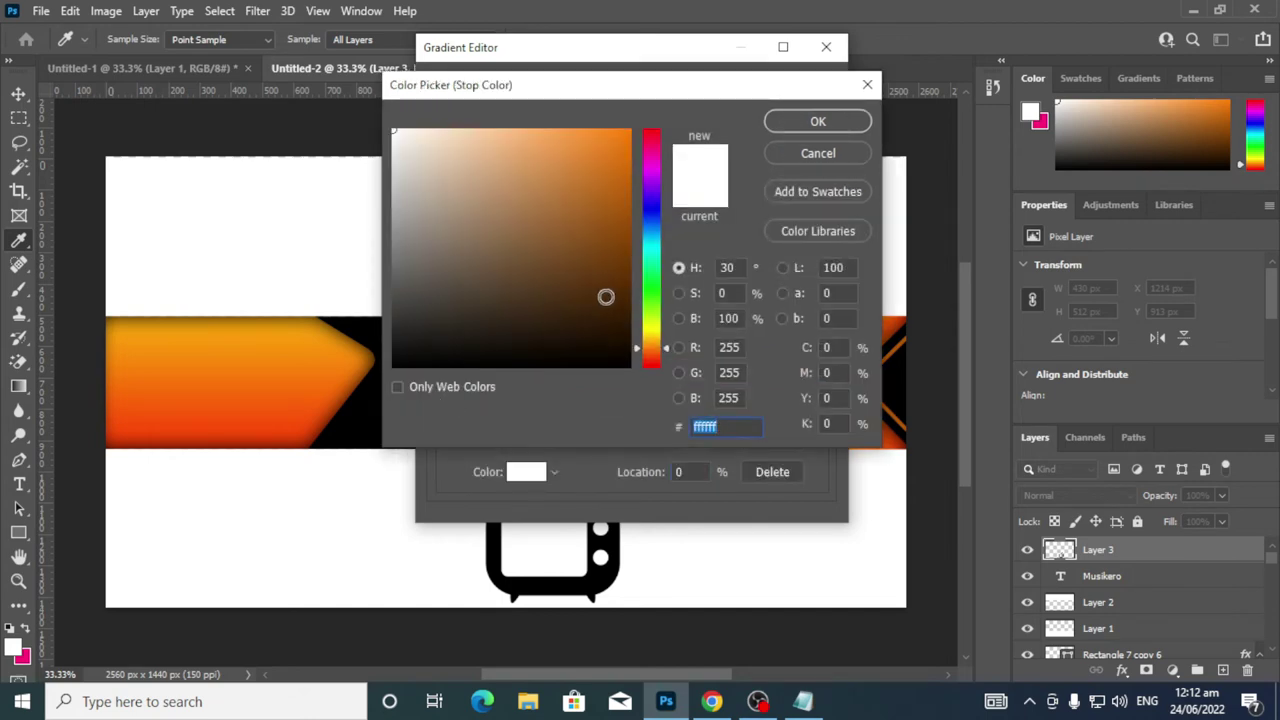
pyautogui.click(626, 134)
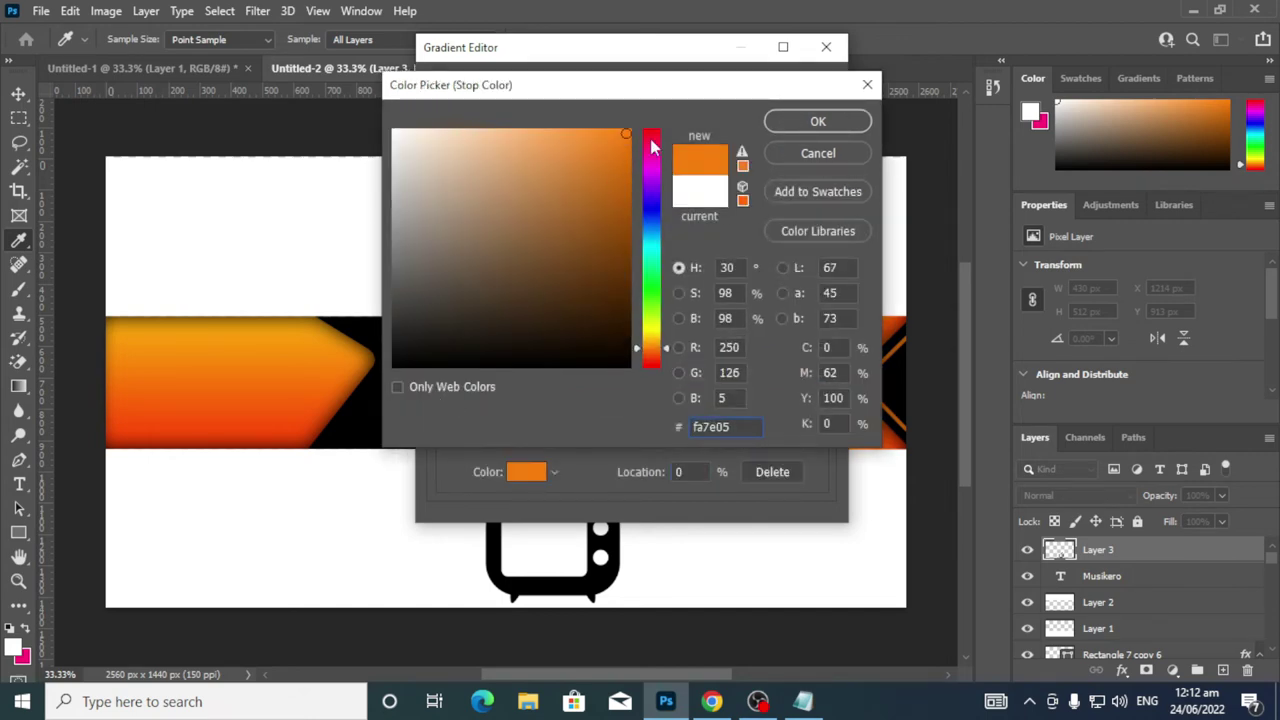
pyautogui.click(862, 123)
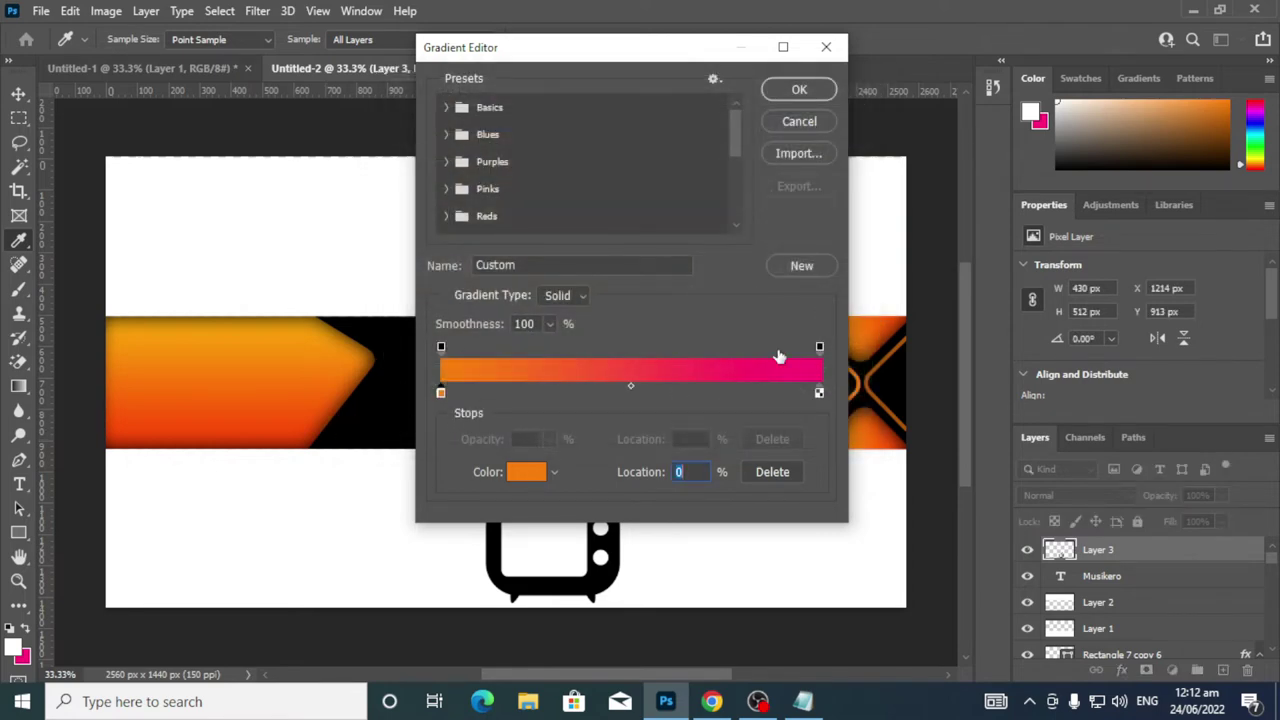
pyautogui.doubleClick(820, 393)
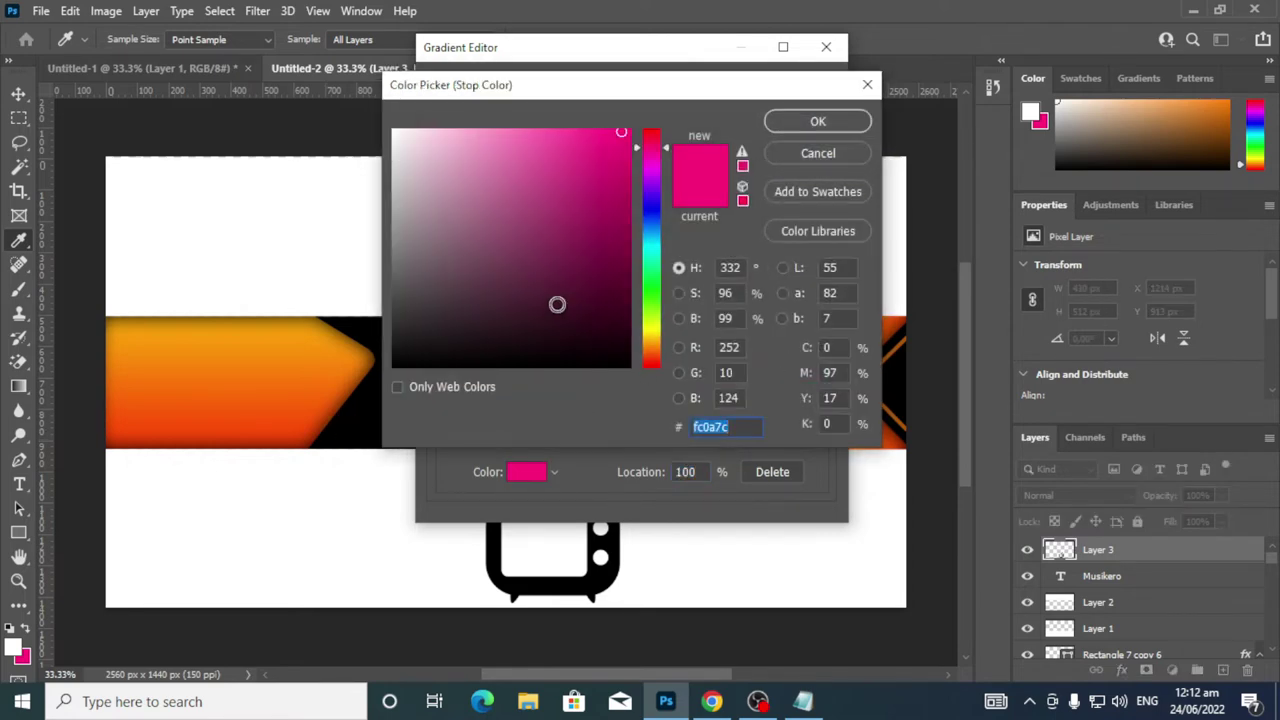
pyautogui.moveTo(660, 358); pyautogui.dragTo(666, 366)
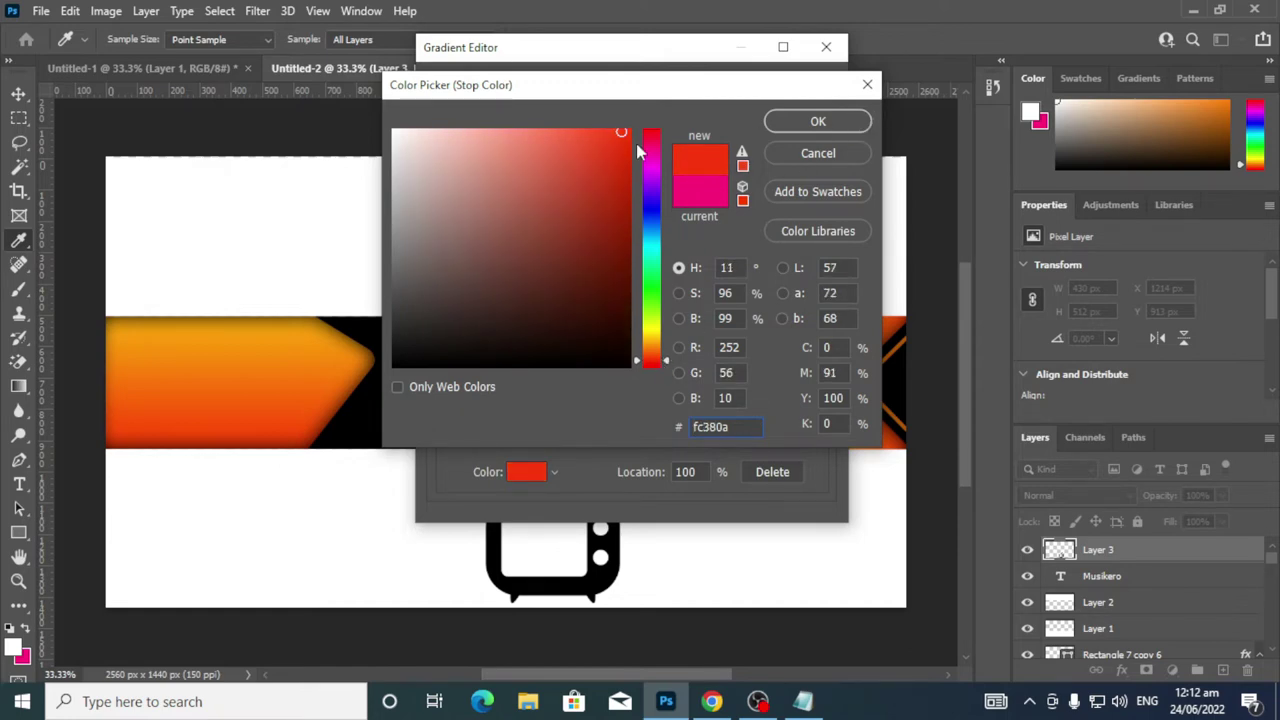
pyautogui.click(815, 121)
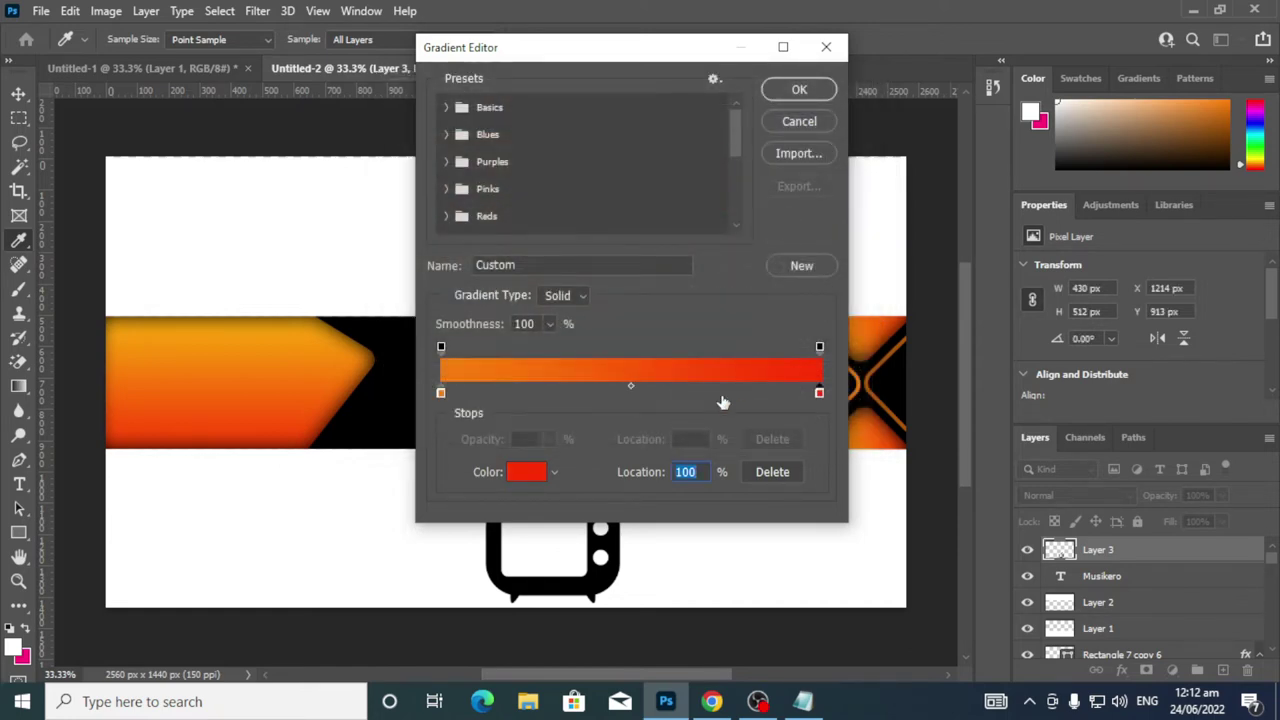
pyautogui.click(810, 92)
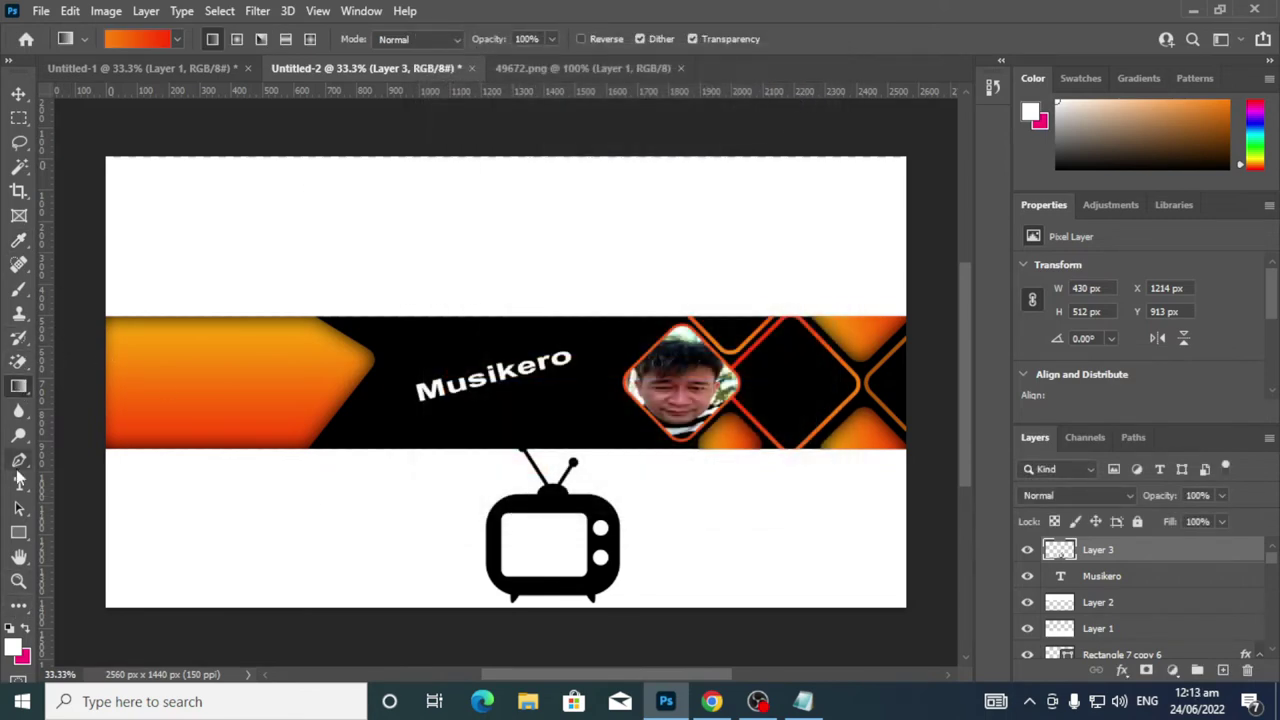
# Try filling the TV icon with white using the Paint Bucket, and undo the fill
pyautogui.rightClick(36, 388)
pyautogui.click(63, 402)
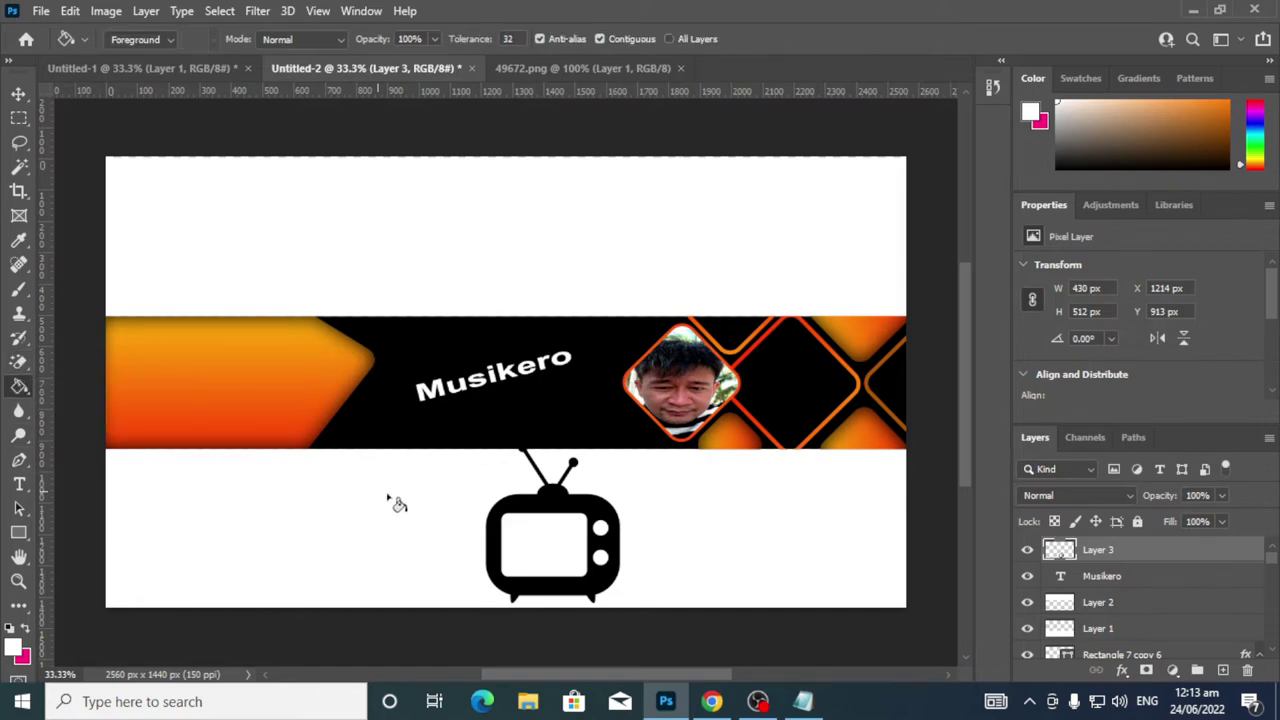
pyautogui.click(521, 510)
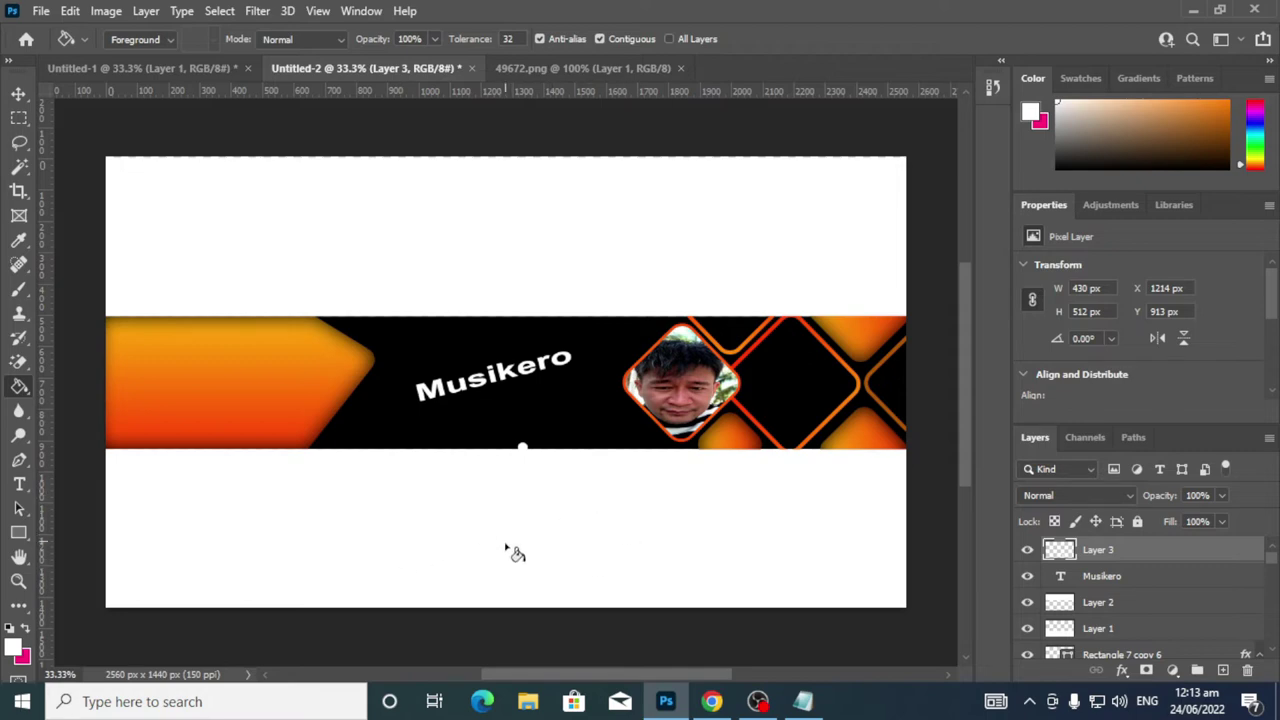
pyautogui.hotkey('ctrl', 'z')
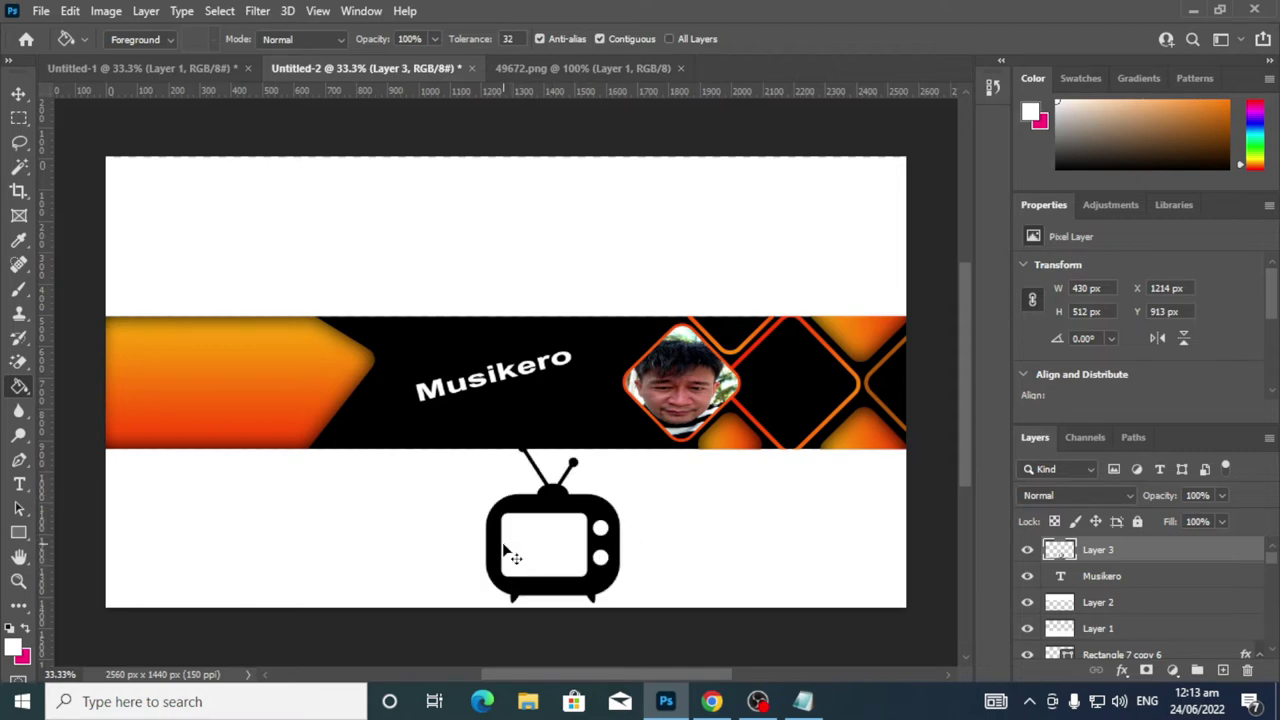
# Swap the foreground and background colours, and try red-orange fc3d0a as the foreground colour
pyautogui.click(27, 630)
pyautogui.click(13, 648)
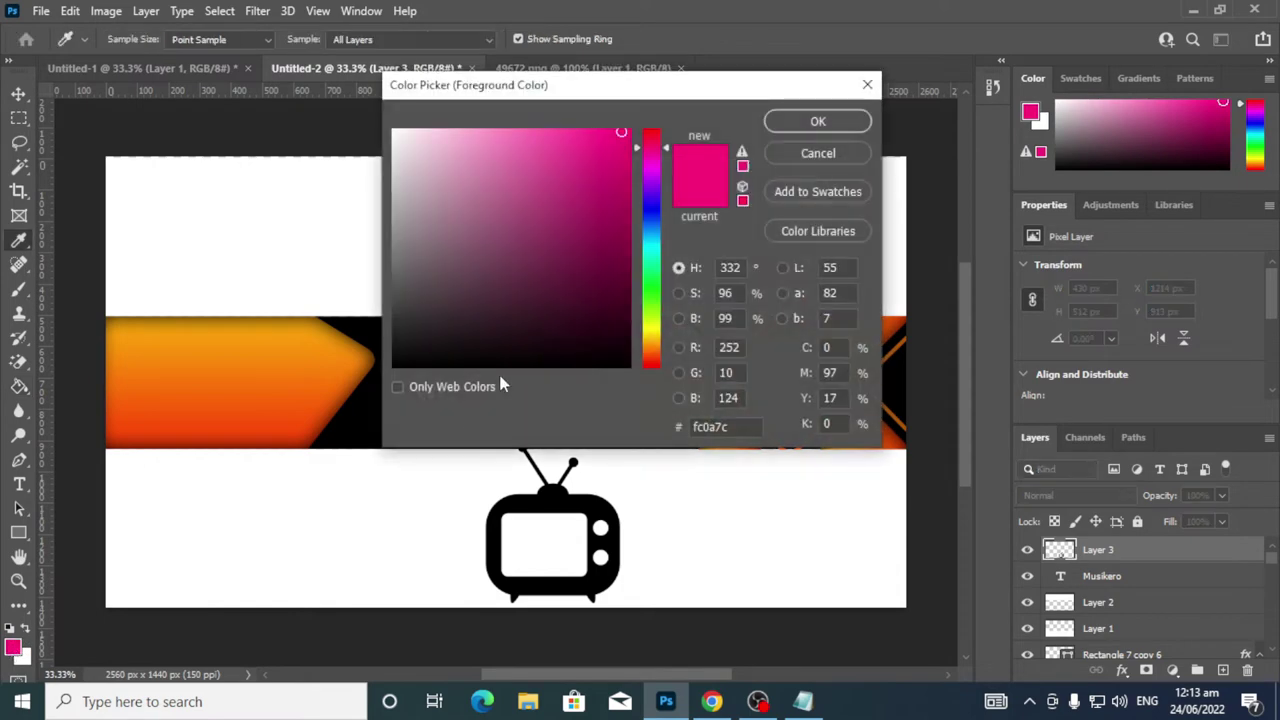
pyautogui.moveTo(650, 360); pyautogui.dragTo(669, 359)
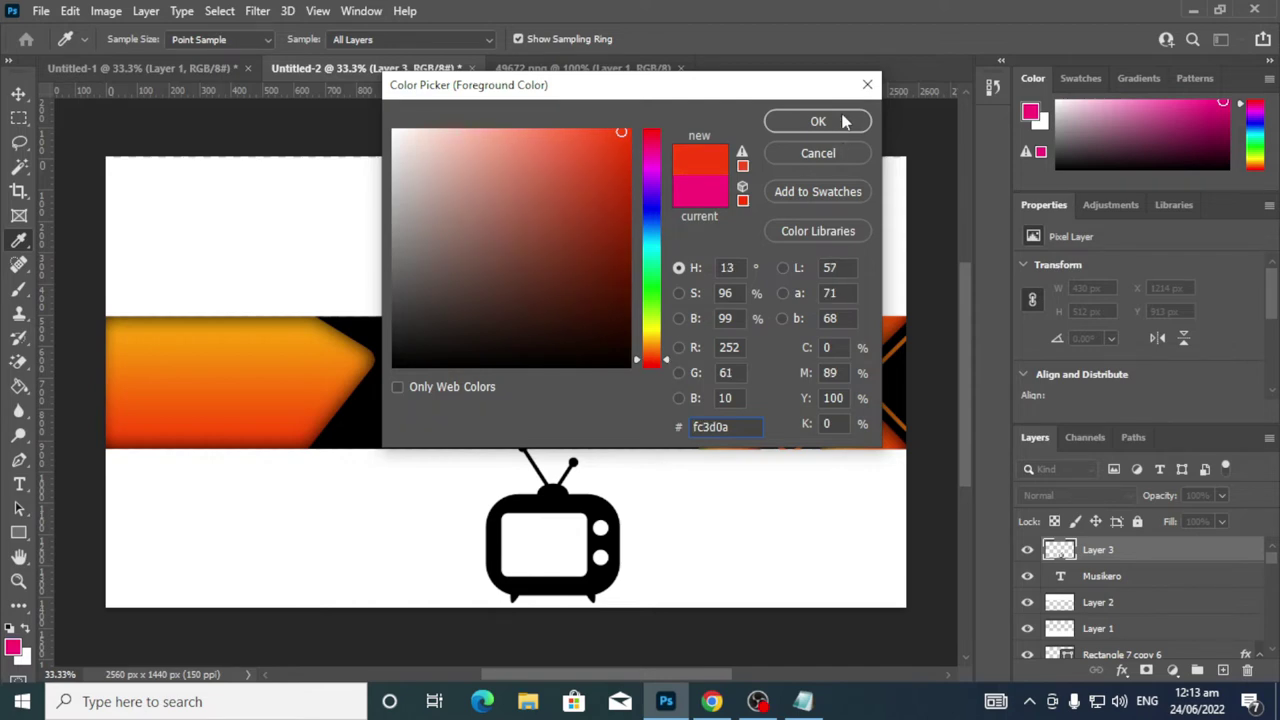
pyautogui.click(867, 84)
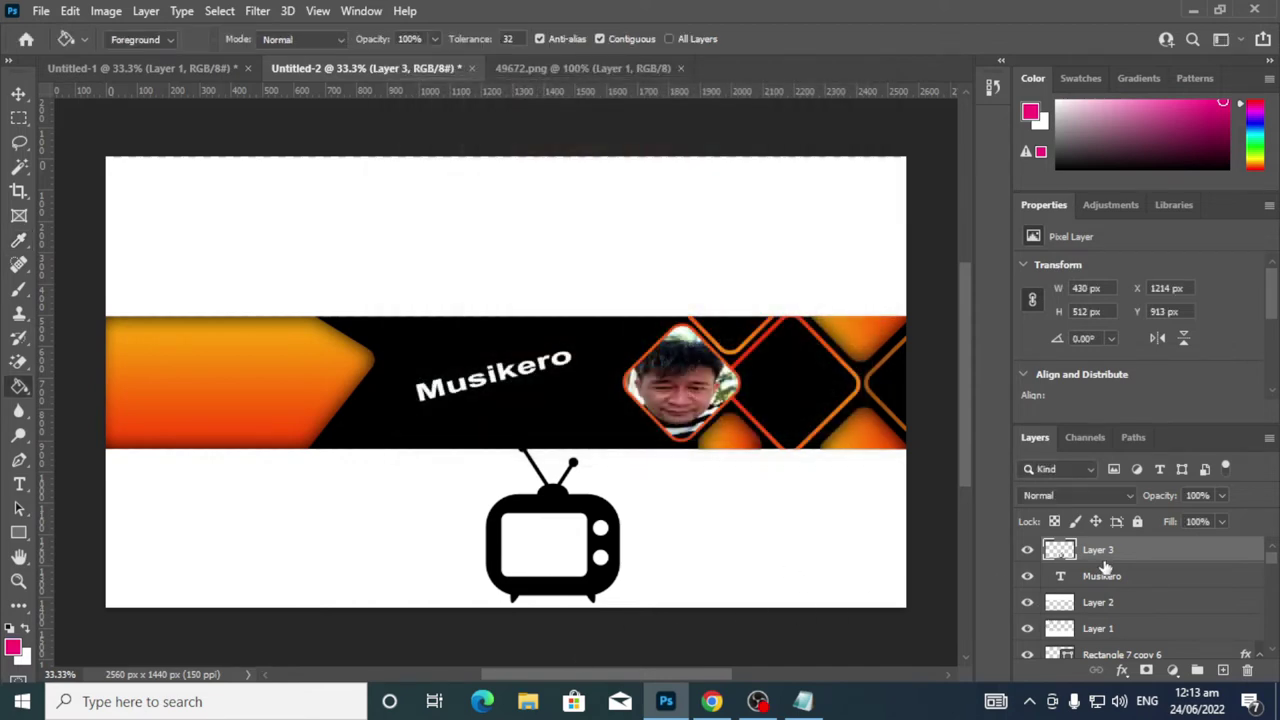
# Apply a Gradient Overlay with the orange to red-orange gradient to the TV icon layer
pyautogui.rightClick(1108, 550)
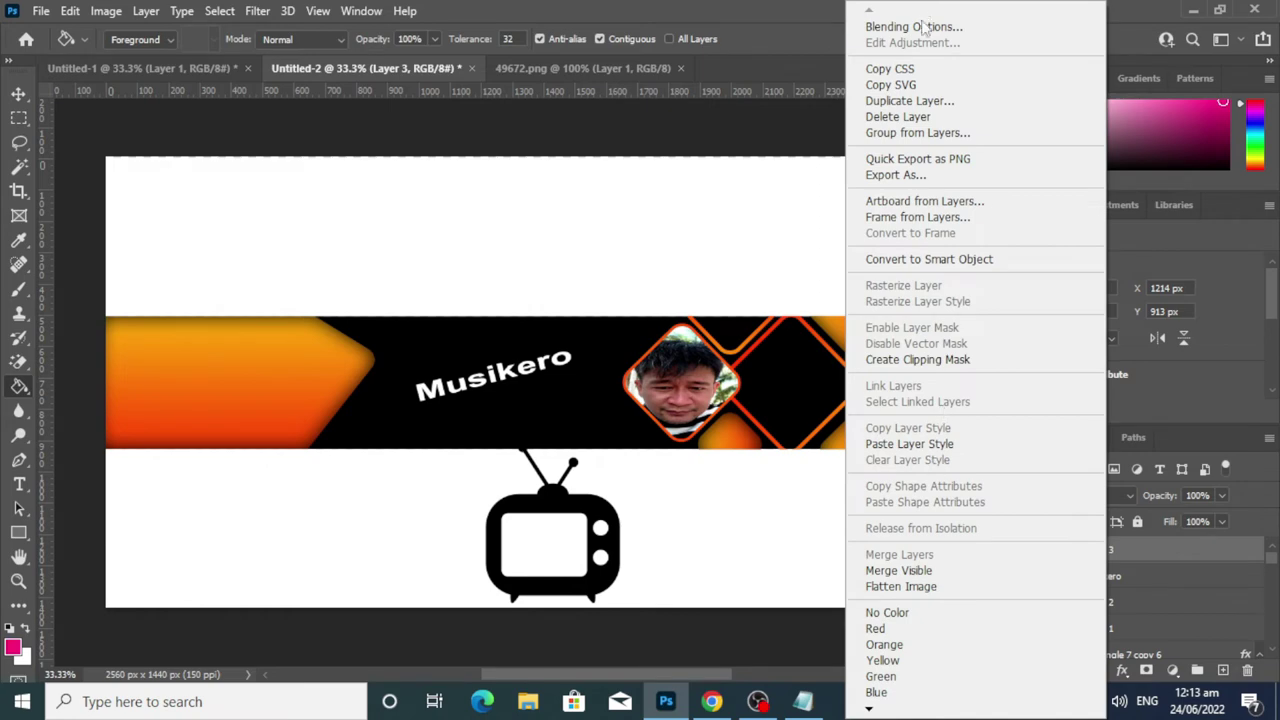
pyautogui.click(914, 27)
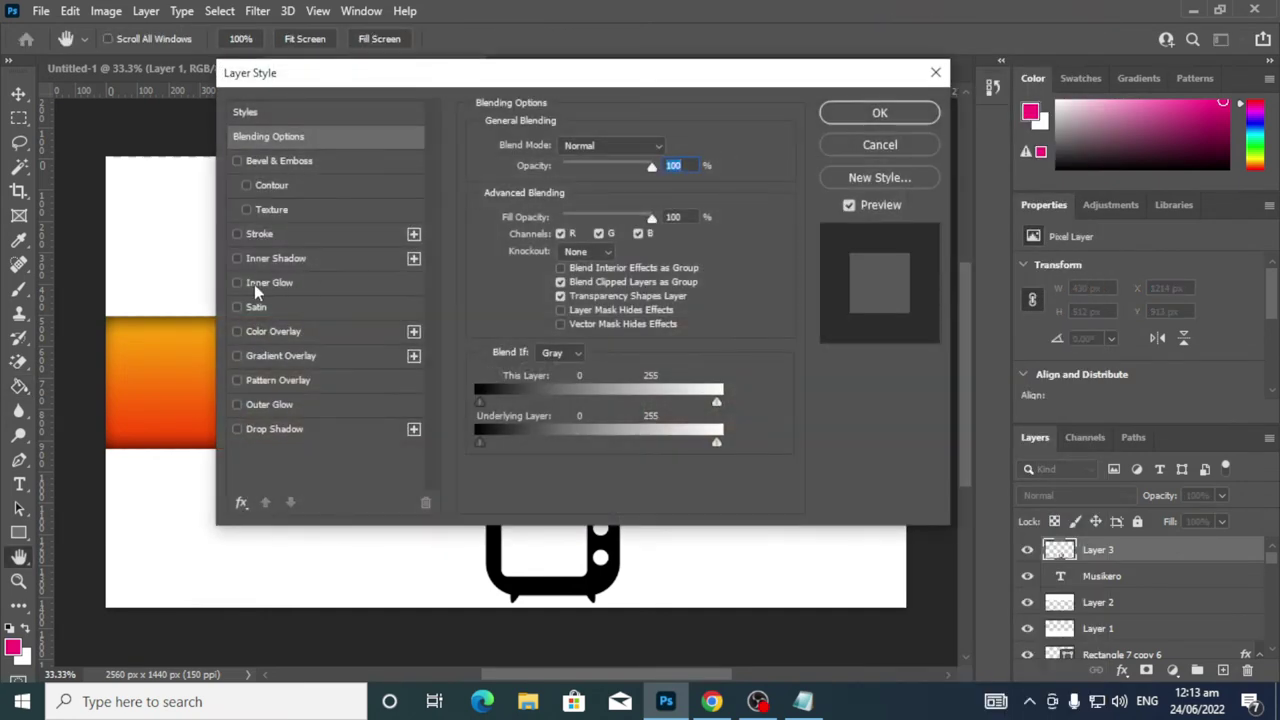
pyautogui.click(279, 356)
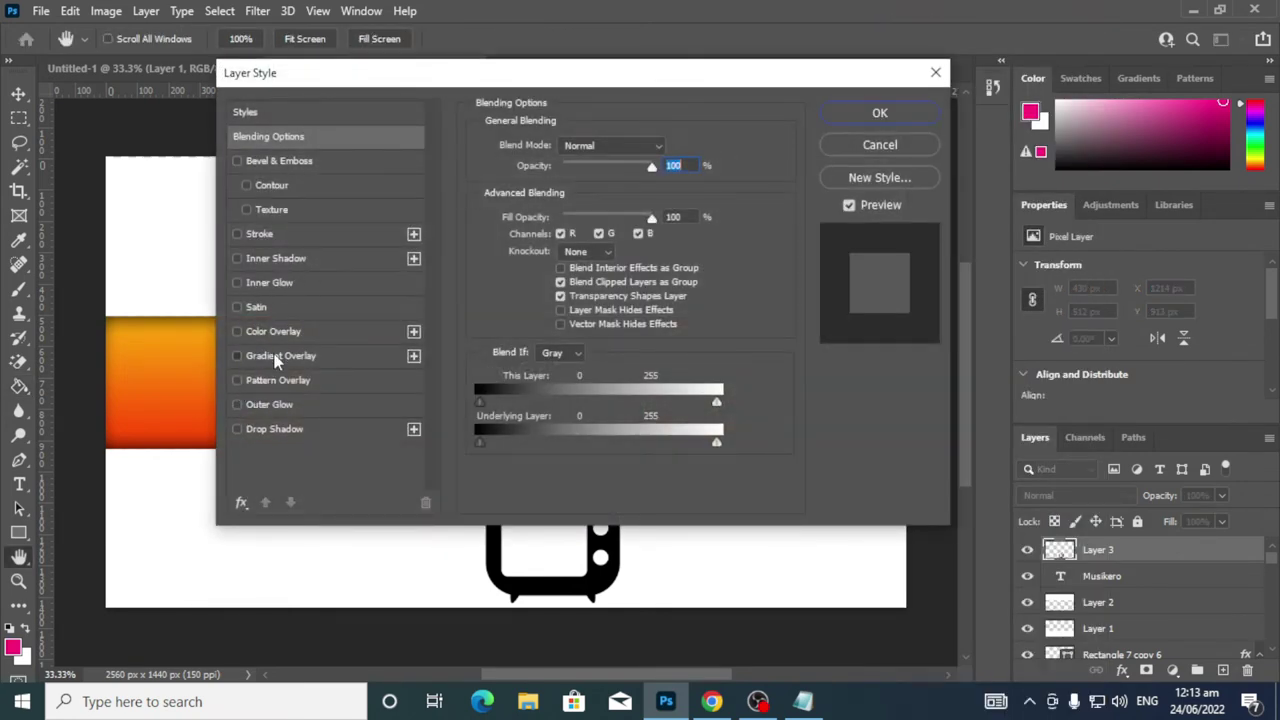
pyautogui.click(890, 113)
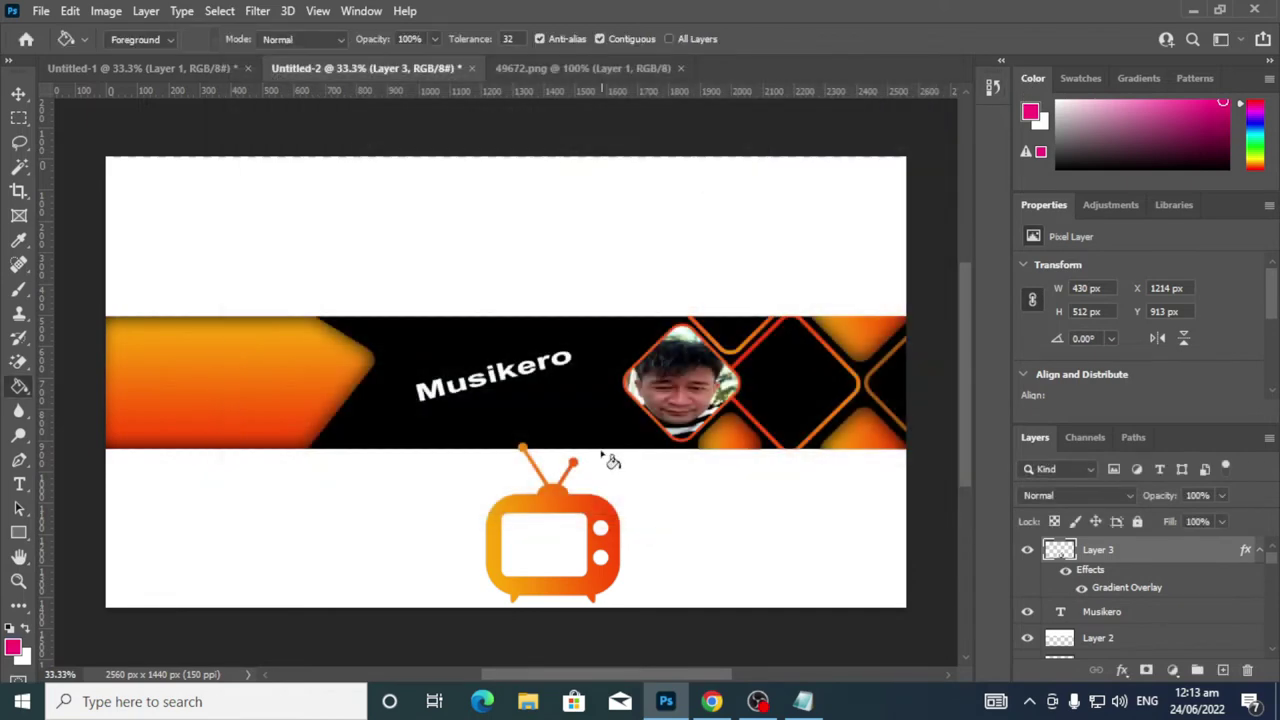
# Scale the TV icon down to about 165 x 156 px and place it at the end of the Musikero title
pyautogui.hotkey('ctrl', 't')
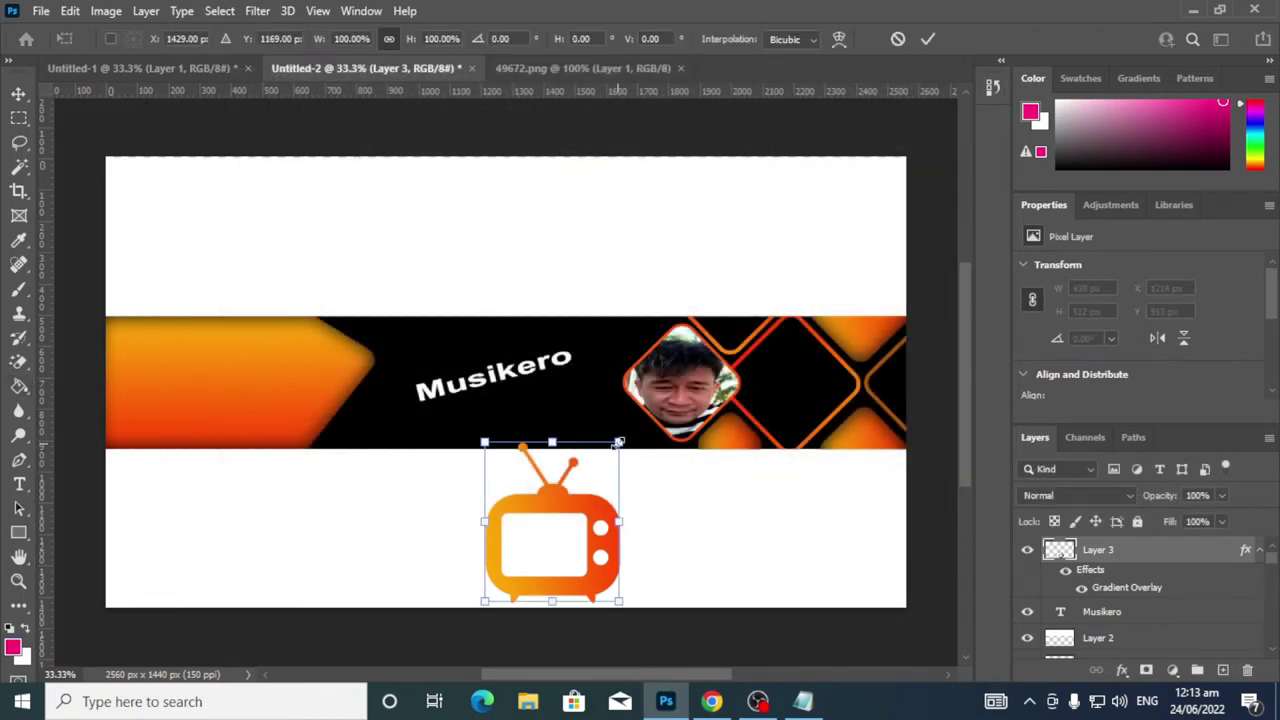
pyautogui.moveTo(618, 444); pyautogui.dragTo(591, 383)
pyautogui.click(927, 40)
pyautogui.press('g')
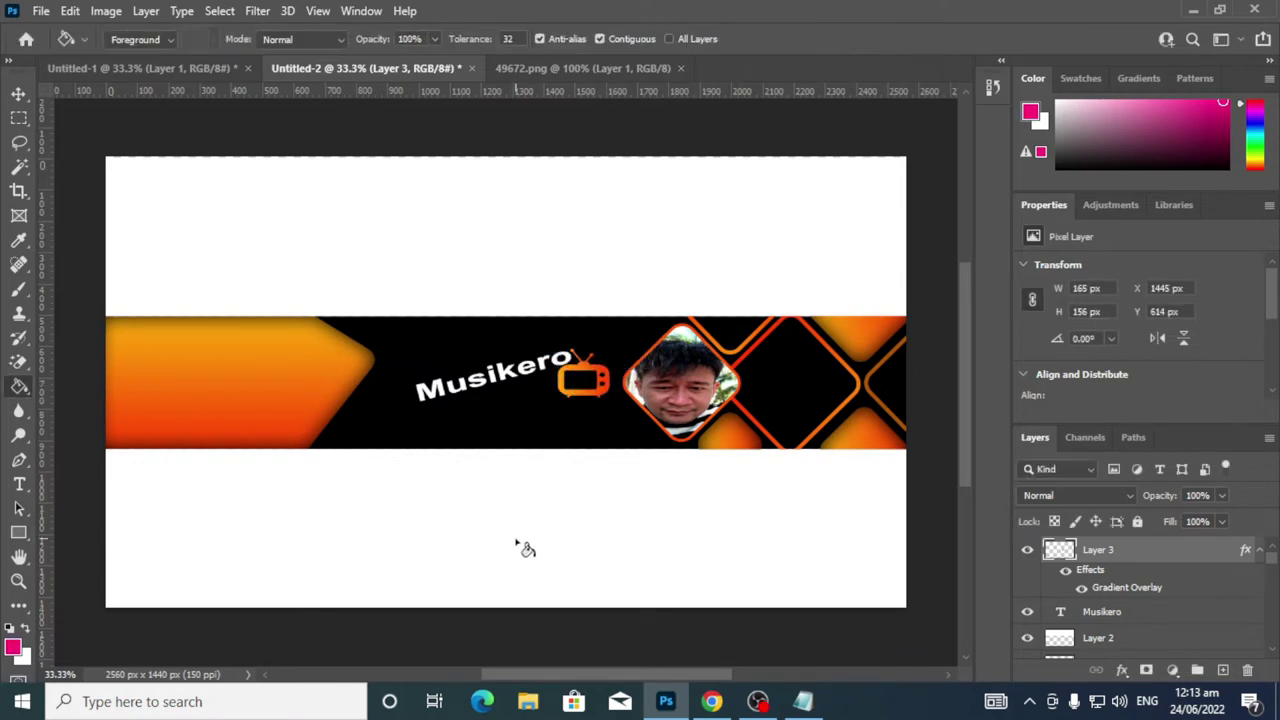
# Add the white 30 pt Arial Bold text "Tv" and place it inside the TV icon's screen
pyautogui.click(19, 484)
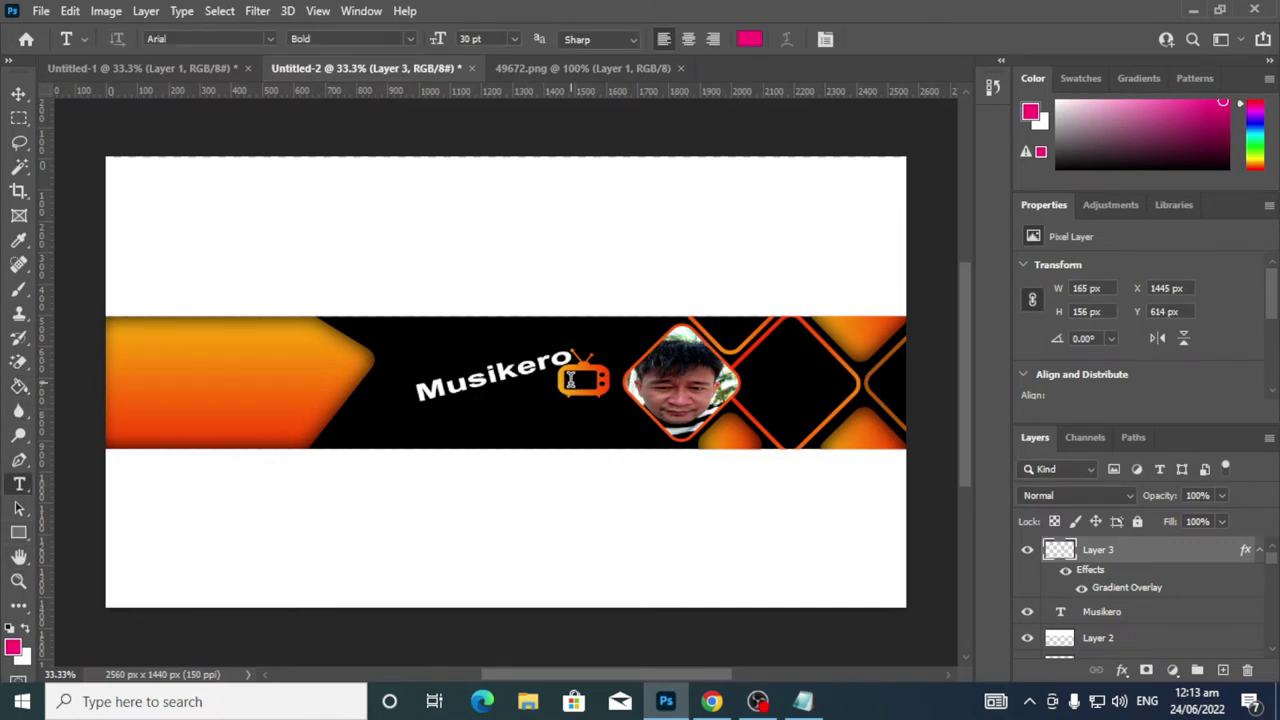
pyautogui.click(570, 380)
pyautogui.click(896, 40)
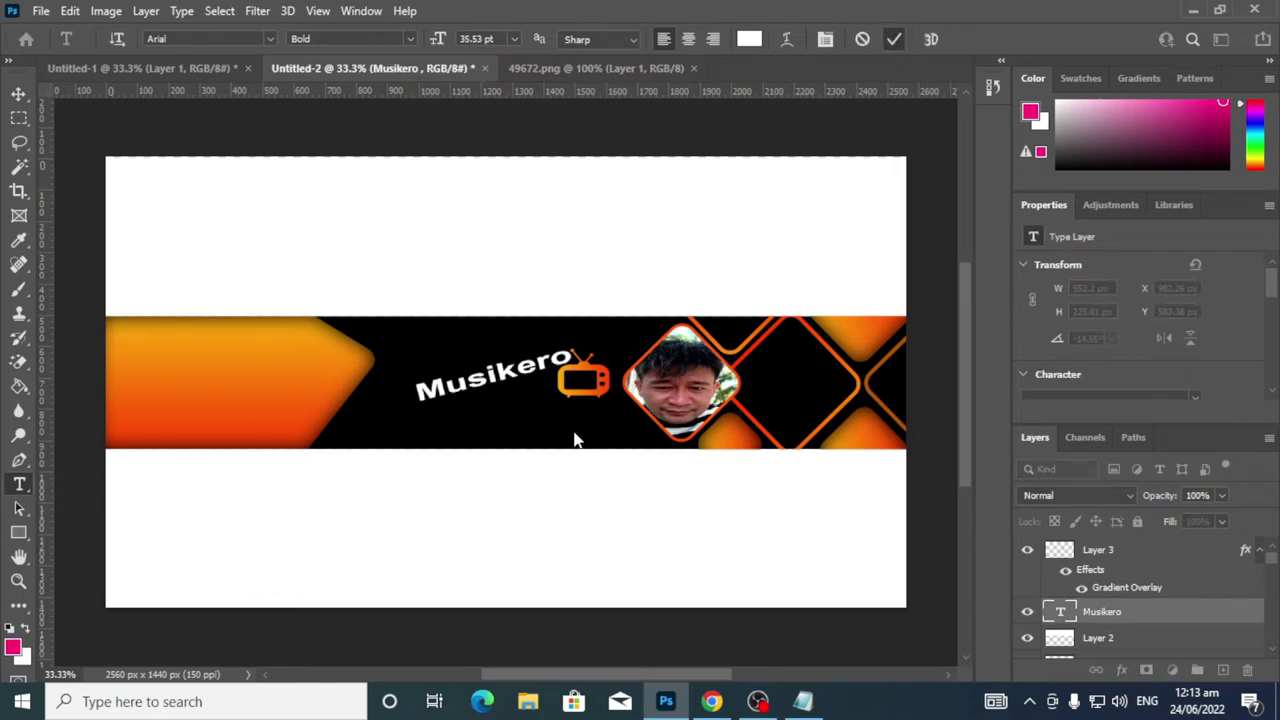
pyautogui.click(530, 425)
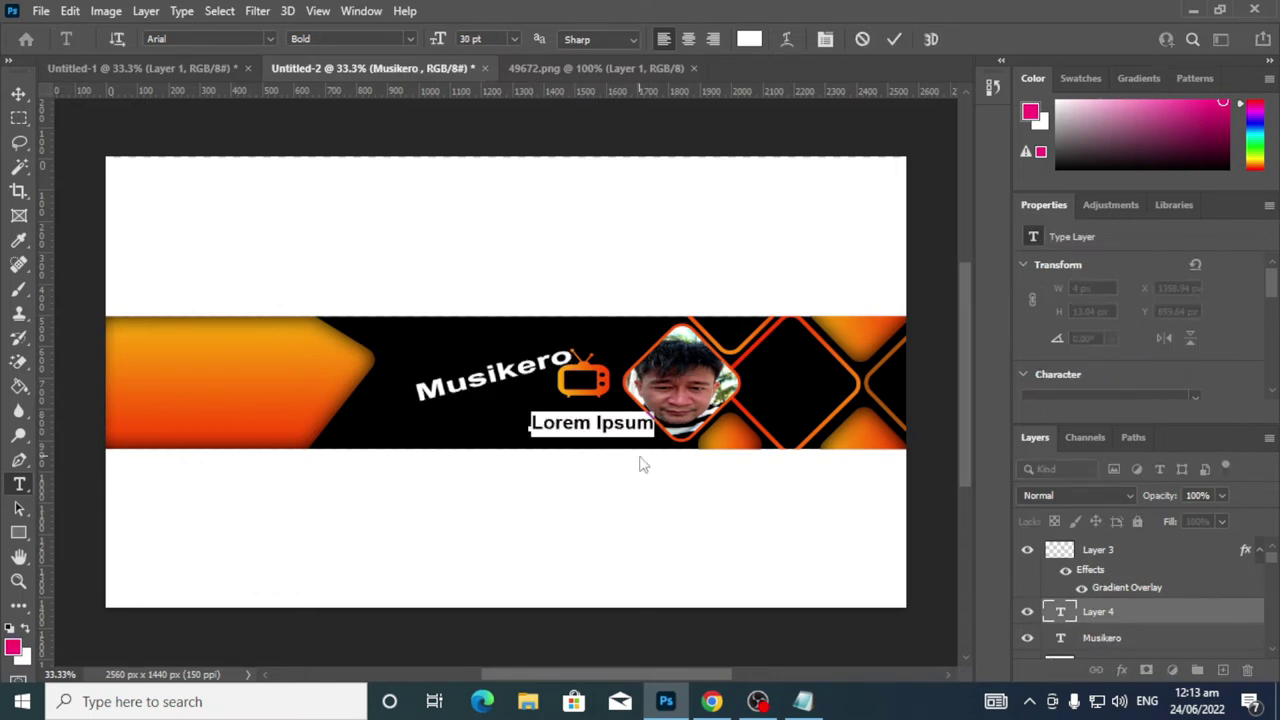
pyautogui.write('Tv')
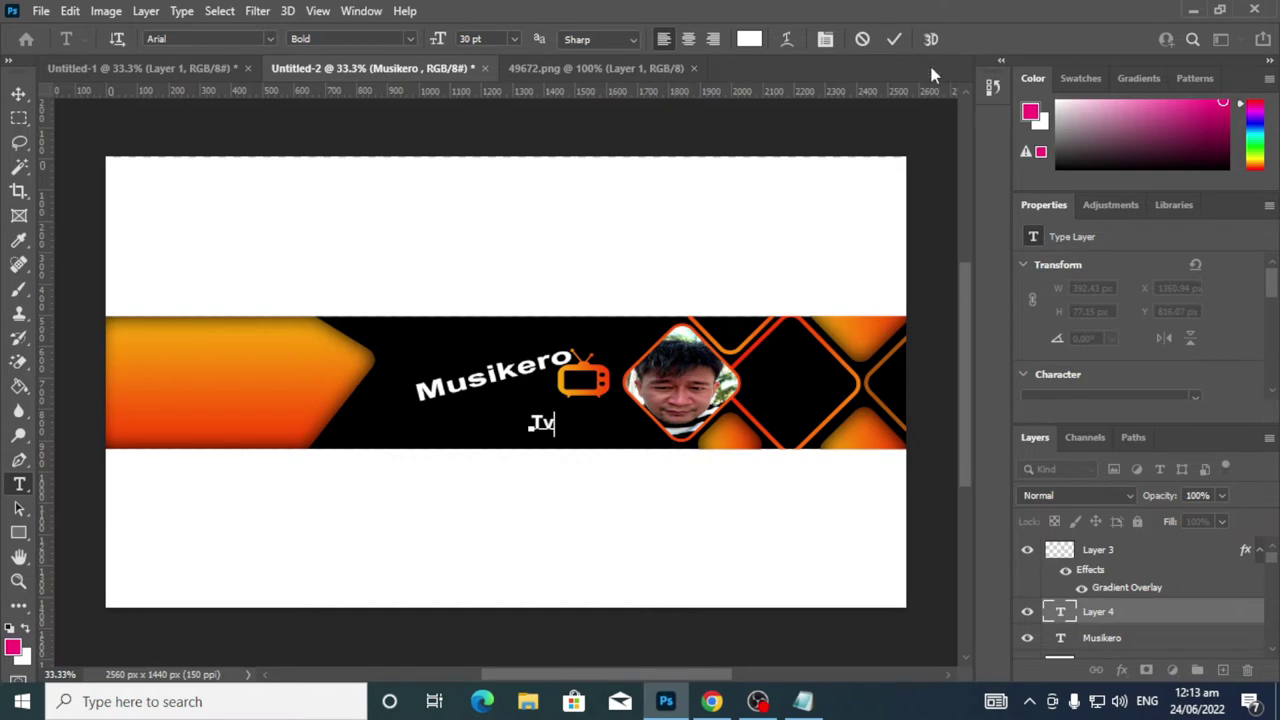
pyautogui.click(894, 39)
pyautogui.click(18, 93)
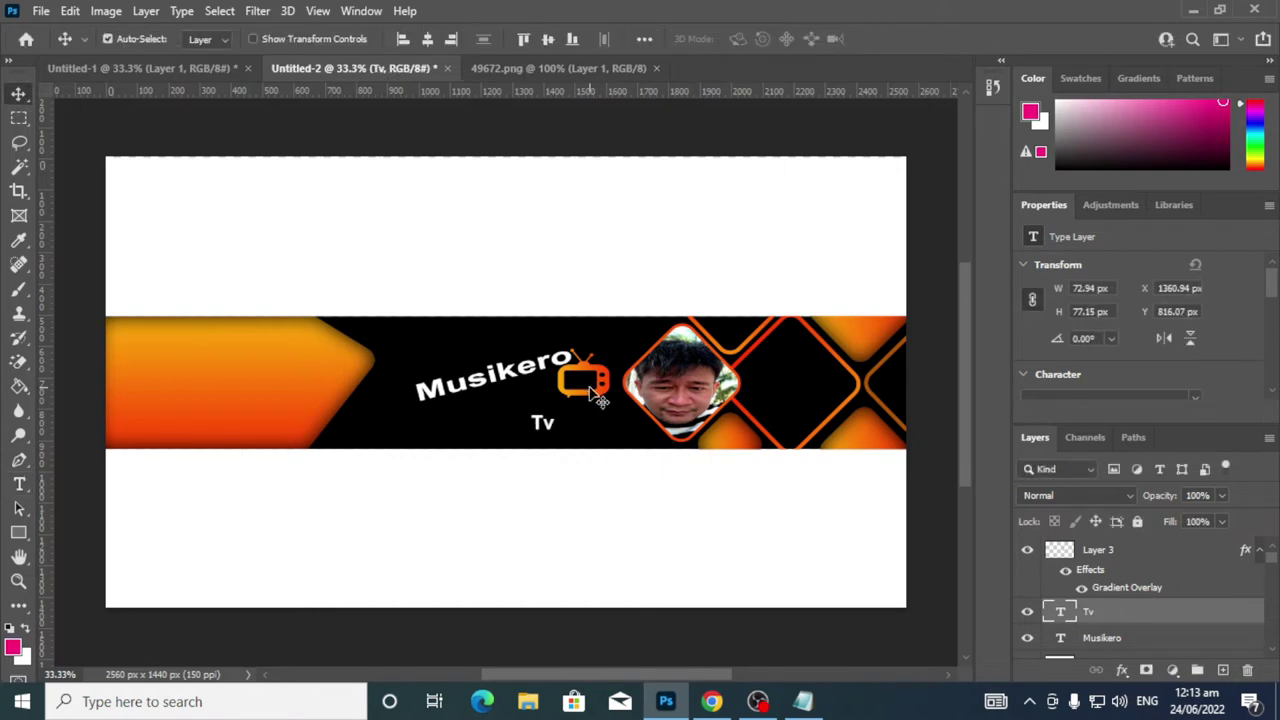
pyautogui.moveTo(541, 428); pyautogui.dragTo(576, 383)
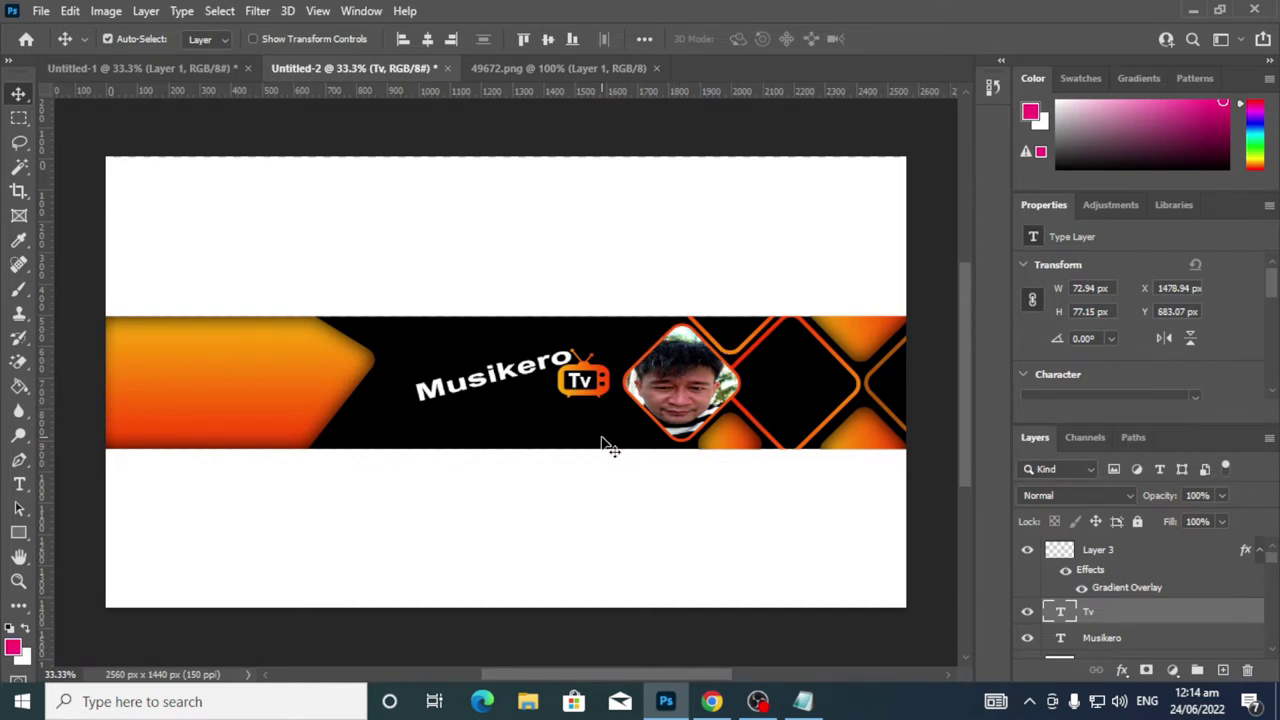
# Draw a magenta rectangle about 411 x 69 px below the title, and create a same-sized one with 42 px corner radii
pyautogui.click(18, 533)
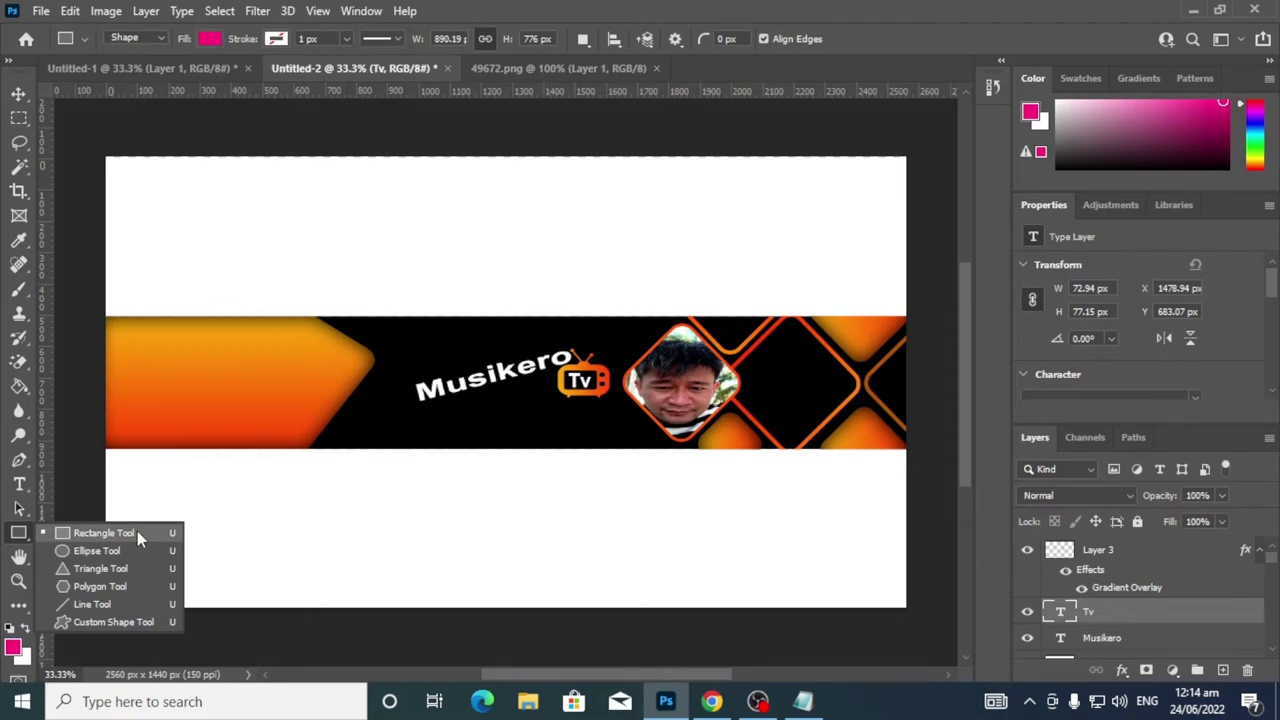
pyautogui.click(140, 532)
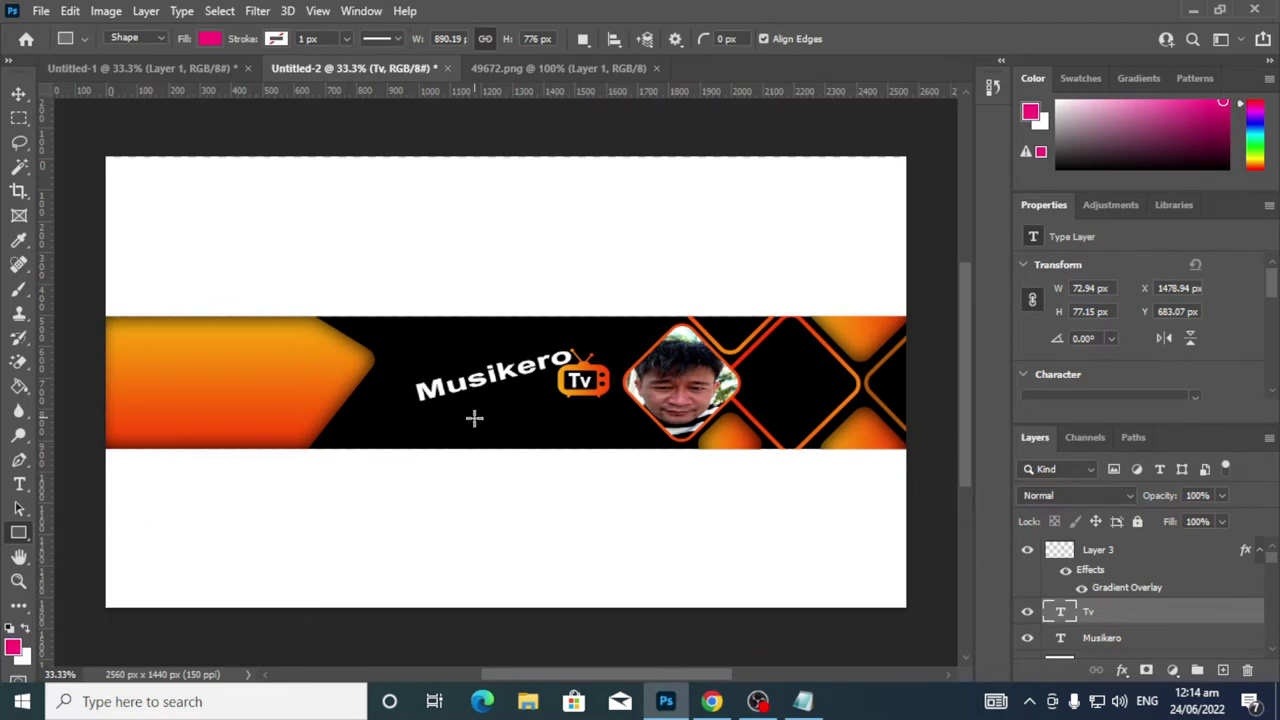
pyautogui.moveTo(449, 414); pyautogui.dragTo(576, 432)
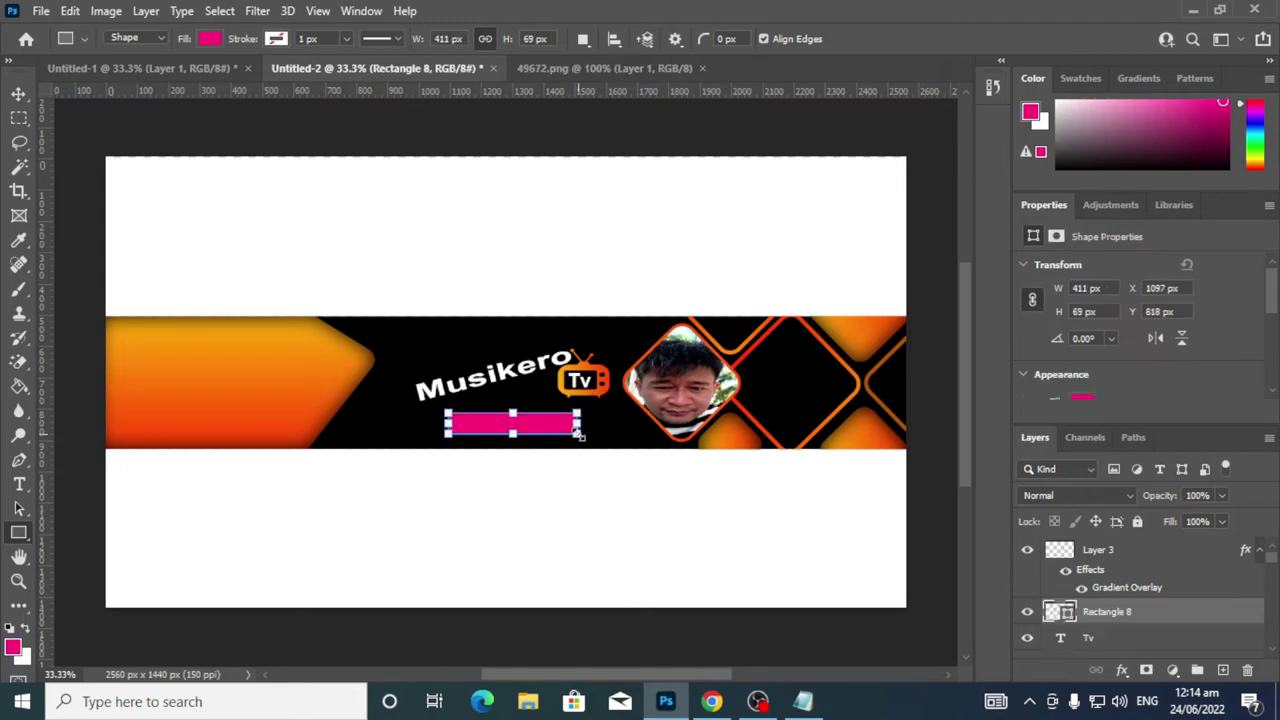
pyautogui.click(552, 420)
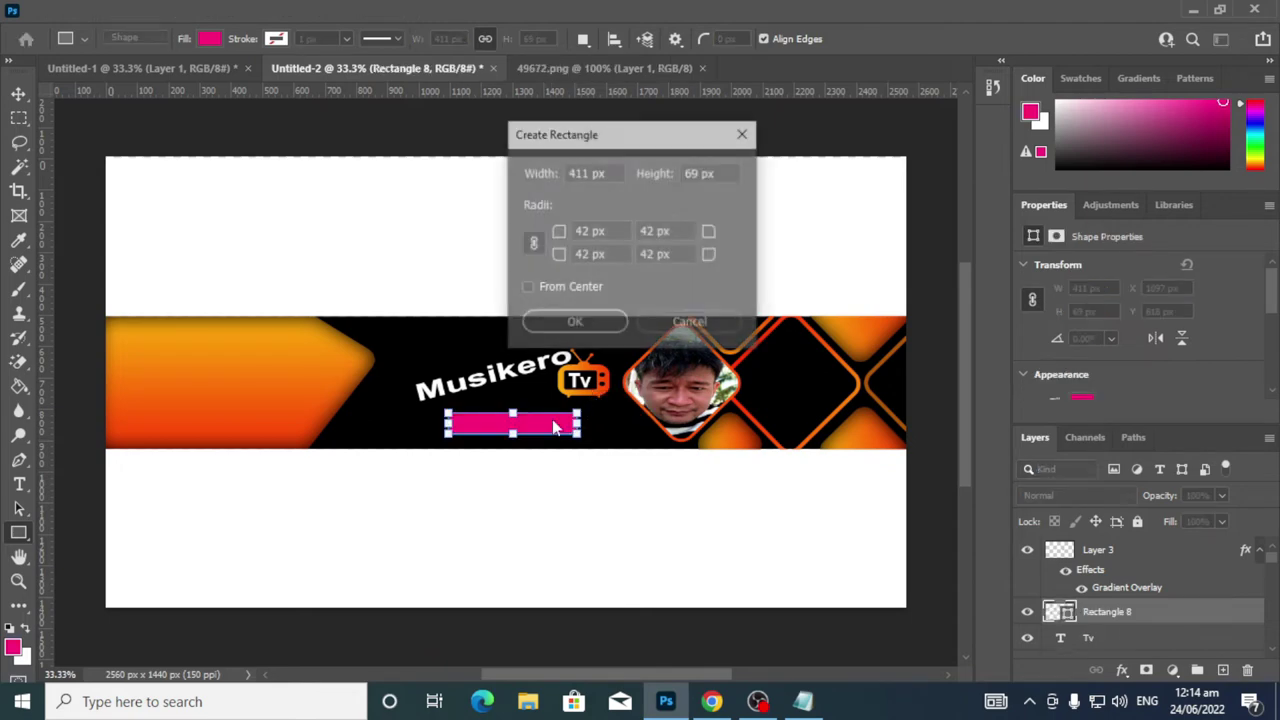
pyautogui.click(585, 325)
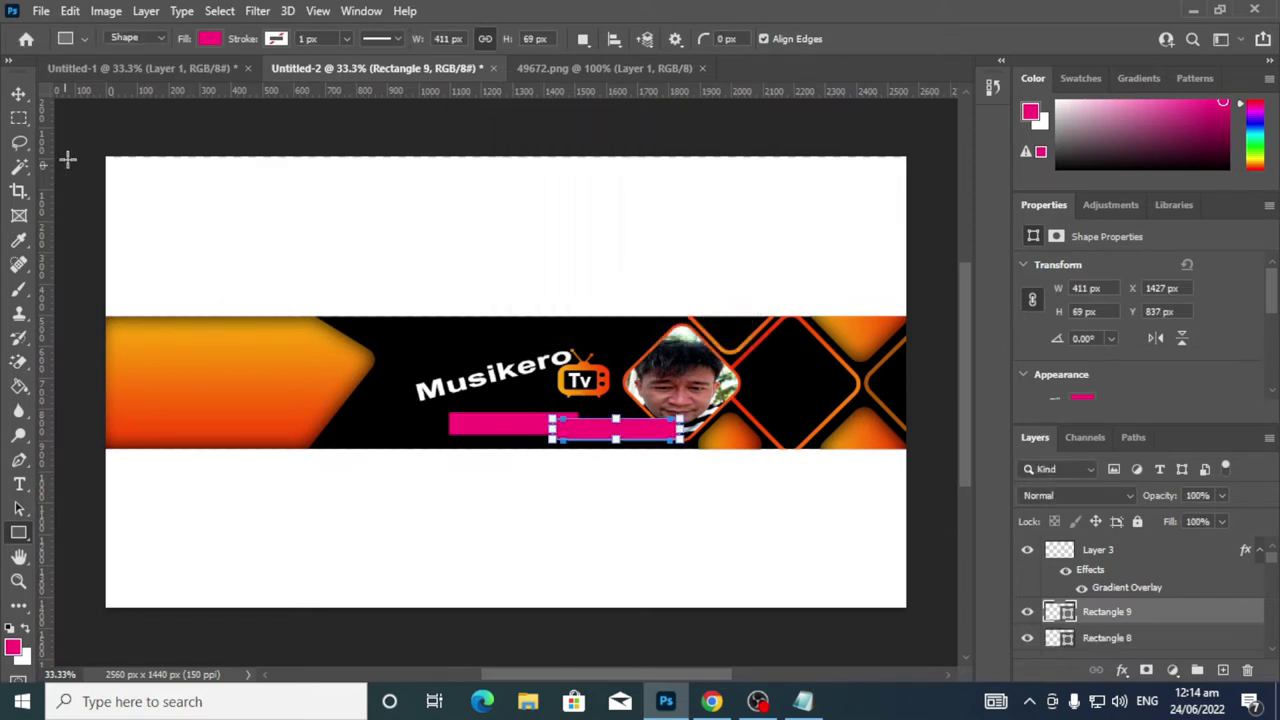
# Delete the square-cornered magenta rectangle and move the rounded one below the Musikero title and TV icon
pyautogui.click(19, 94)
pyautogui.click(500, 437)
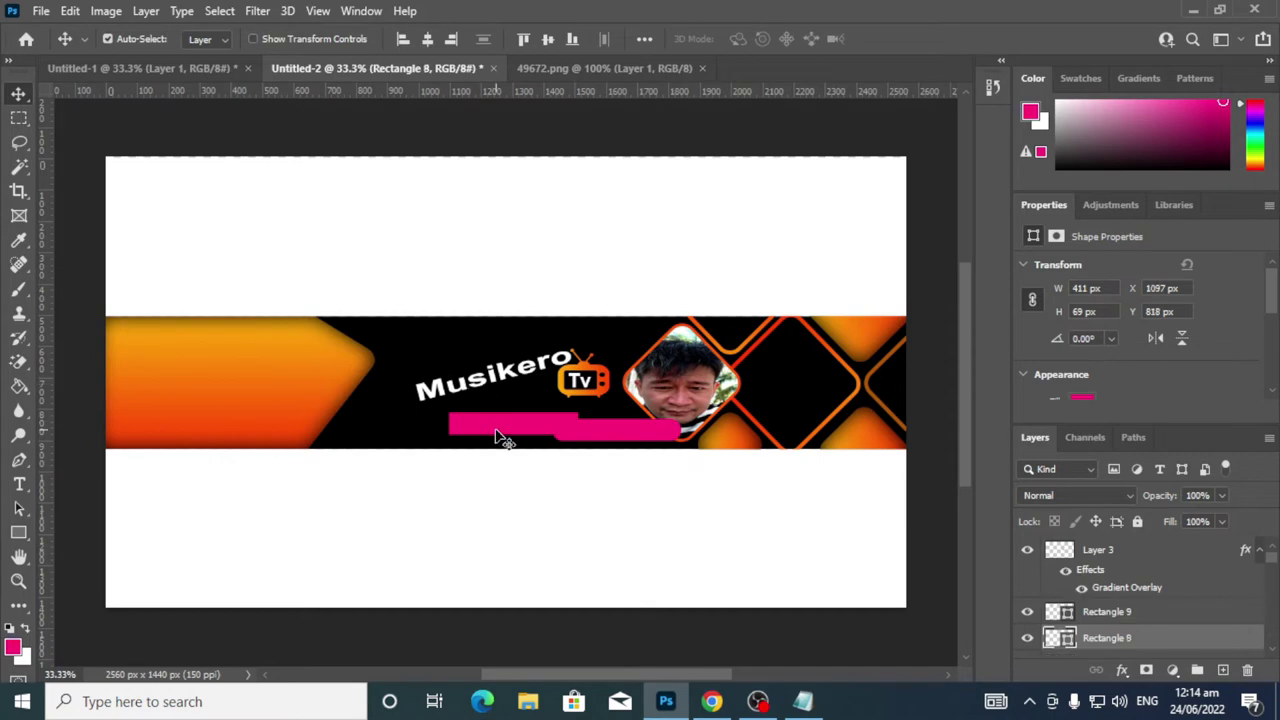
pyautogui.press('Delete')
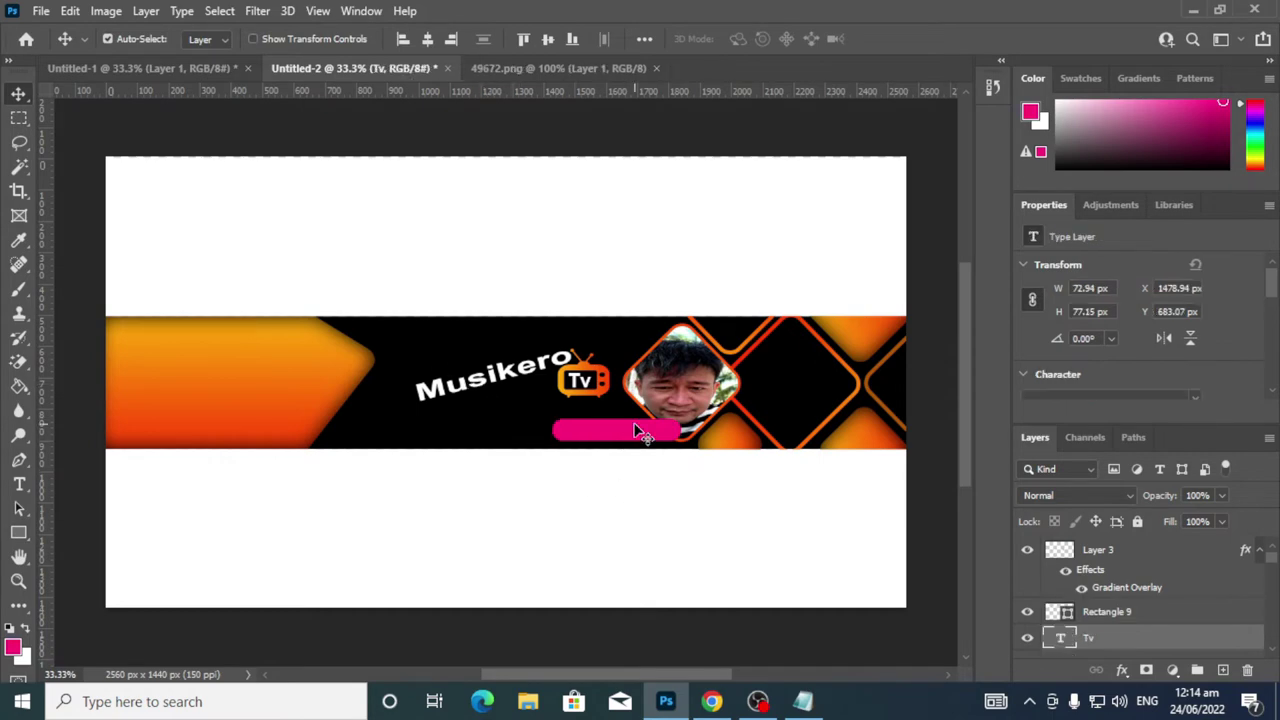
pyautogui.moveTo(646, 429); pyautogui.dragTo(552, 422)
# Apply a linear orange to red-orange Gradient Overlay to the rounded rectangle
pyautogui.rightClick(1122, 612)
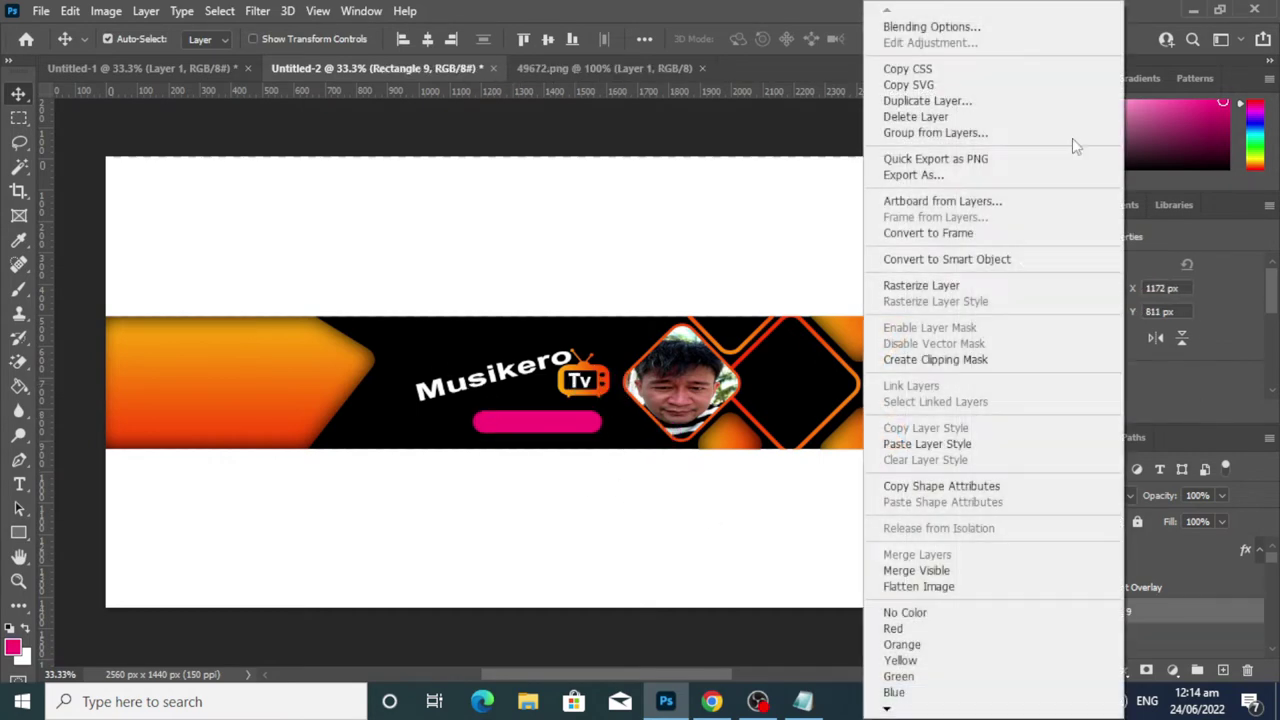
pyautogui.click(964, 33)
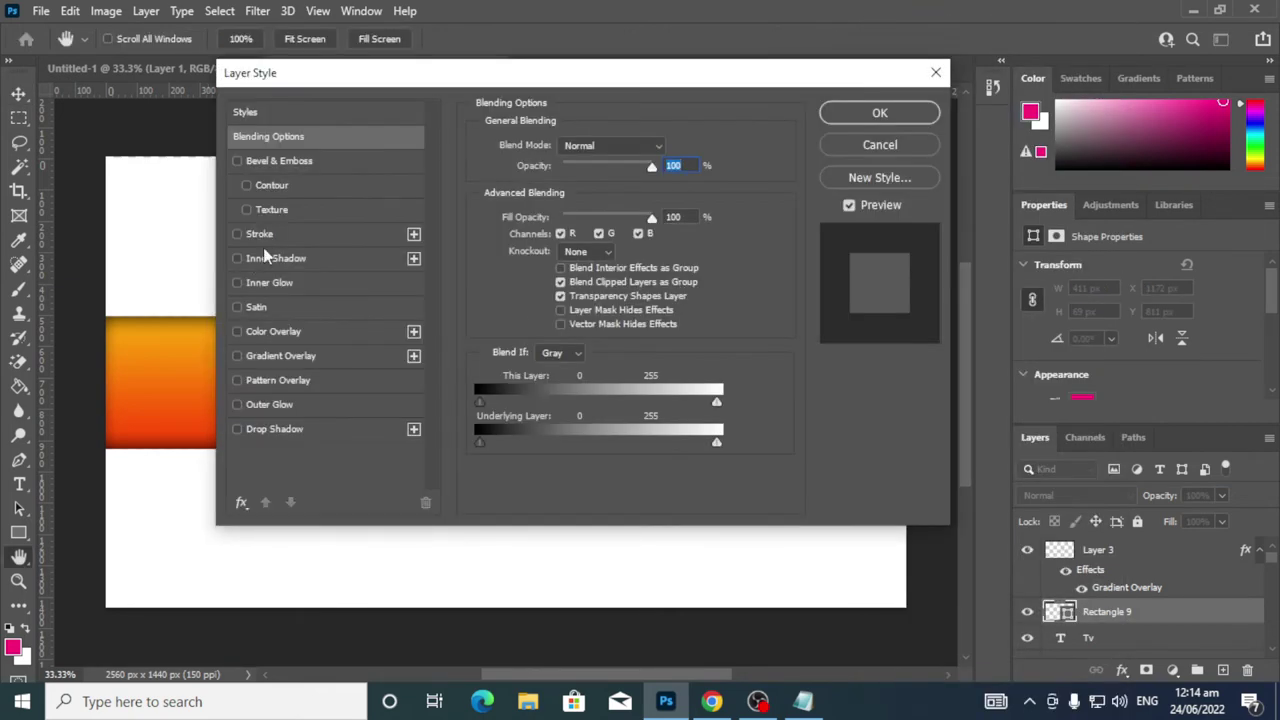
pyautogui.click(276, 356)
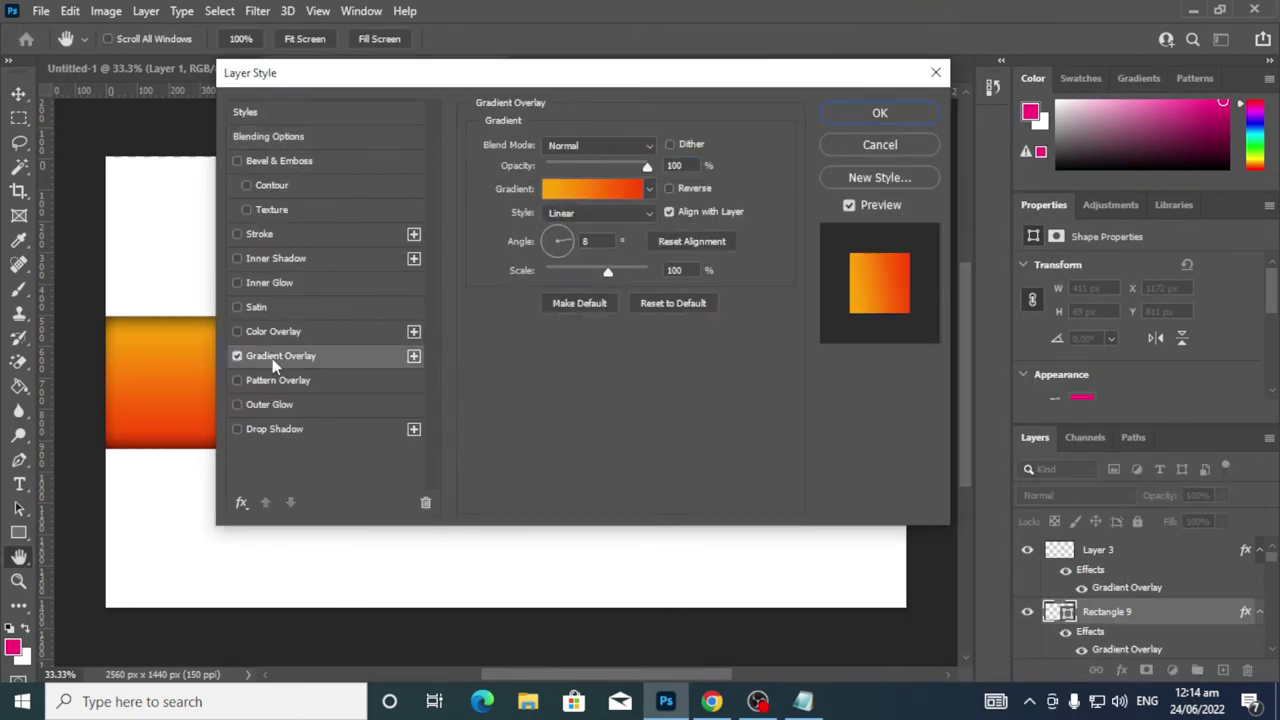
pyautogui.click(880, 113)
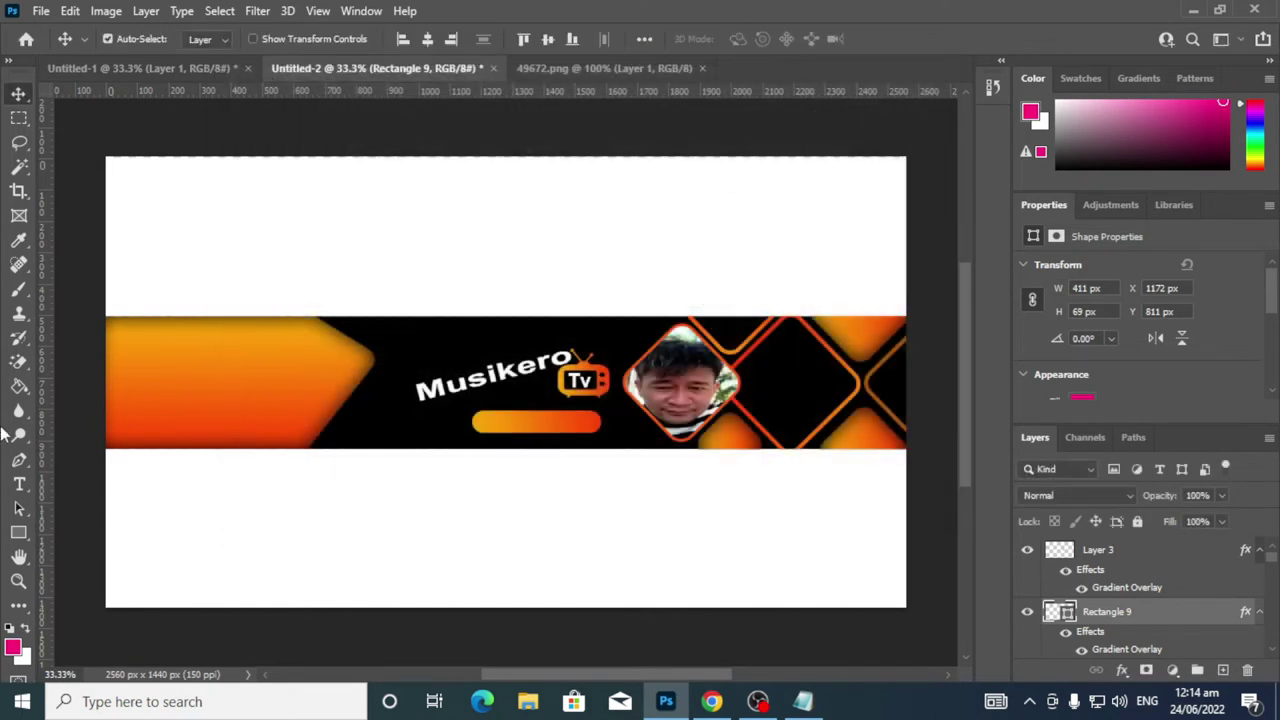
# Change the rounded rectangle's Gradient Overlay style to Radial
pyautogui.click(19, 487)
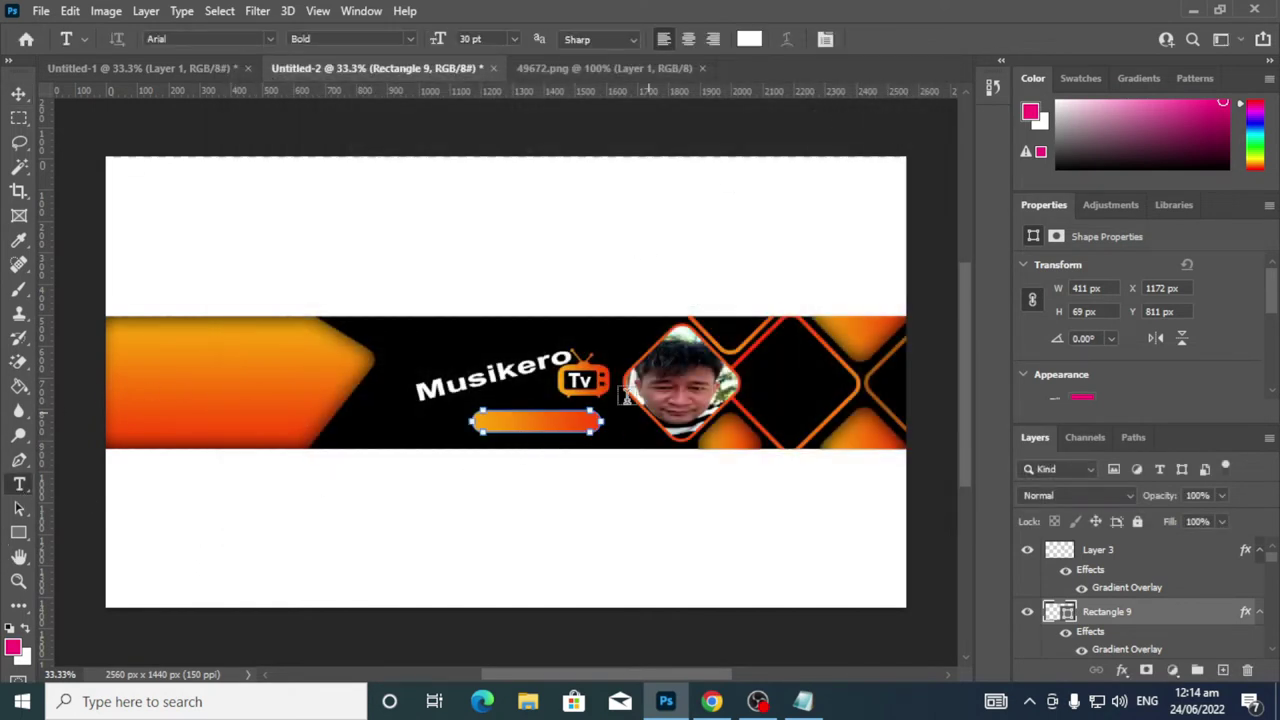
pyautogui.rightClick(1099, 624)
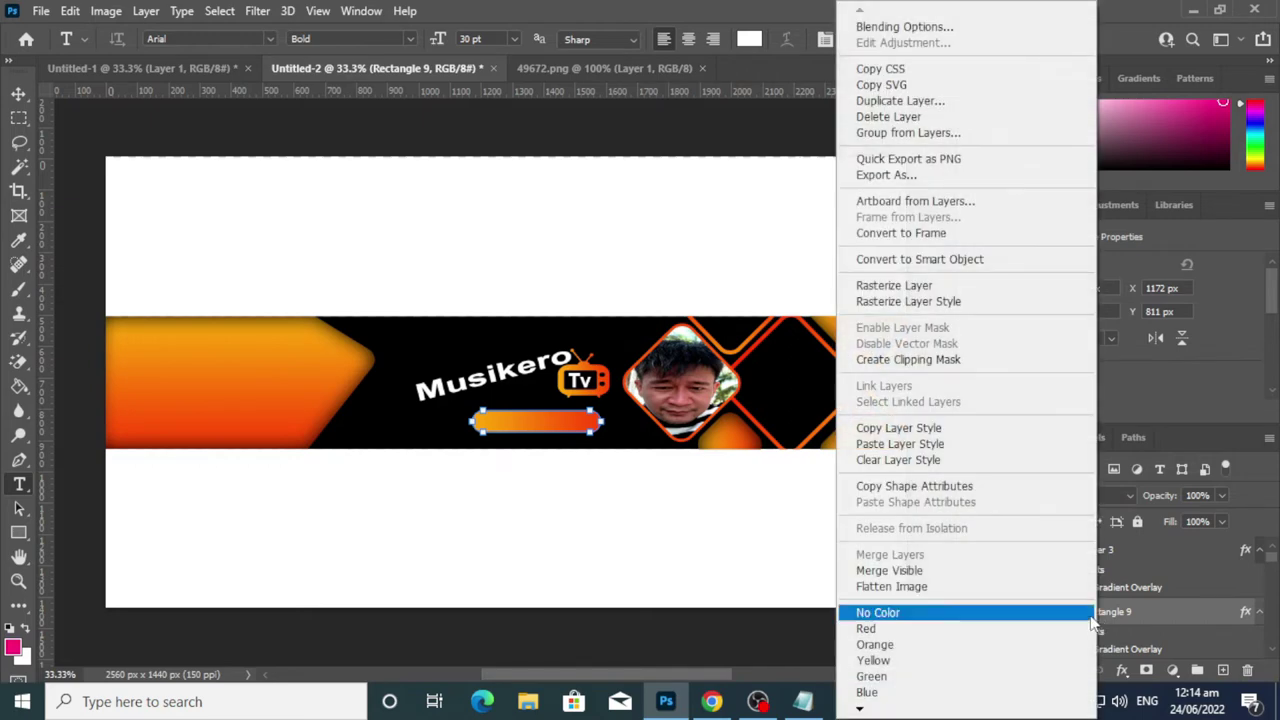
pyautogui.click(943, 37)
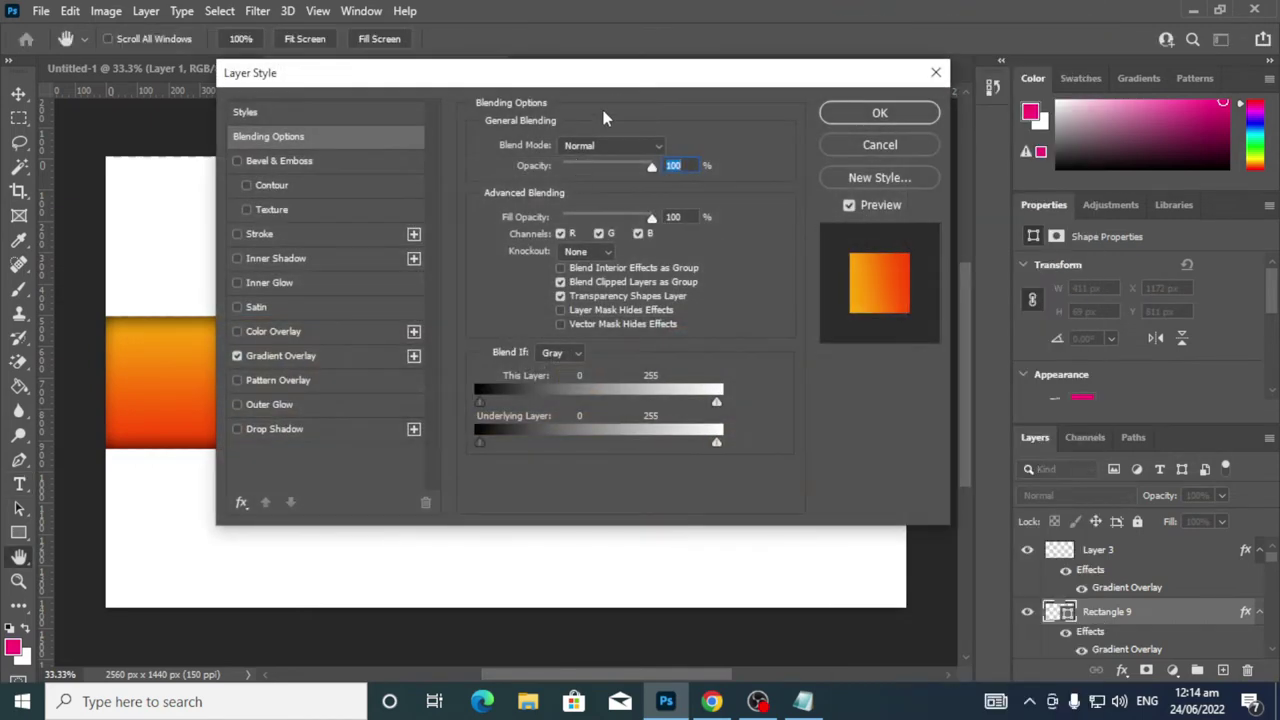
pyautogui.moveTo(603, 117); pyautogui.dragTo(1099, 123)
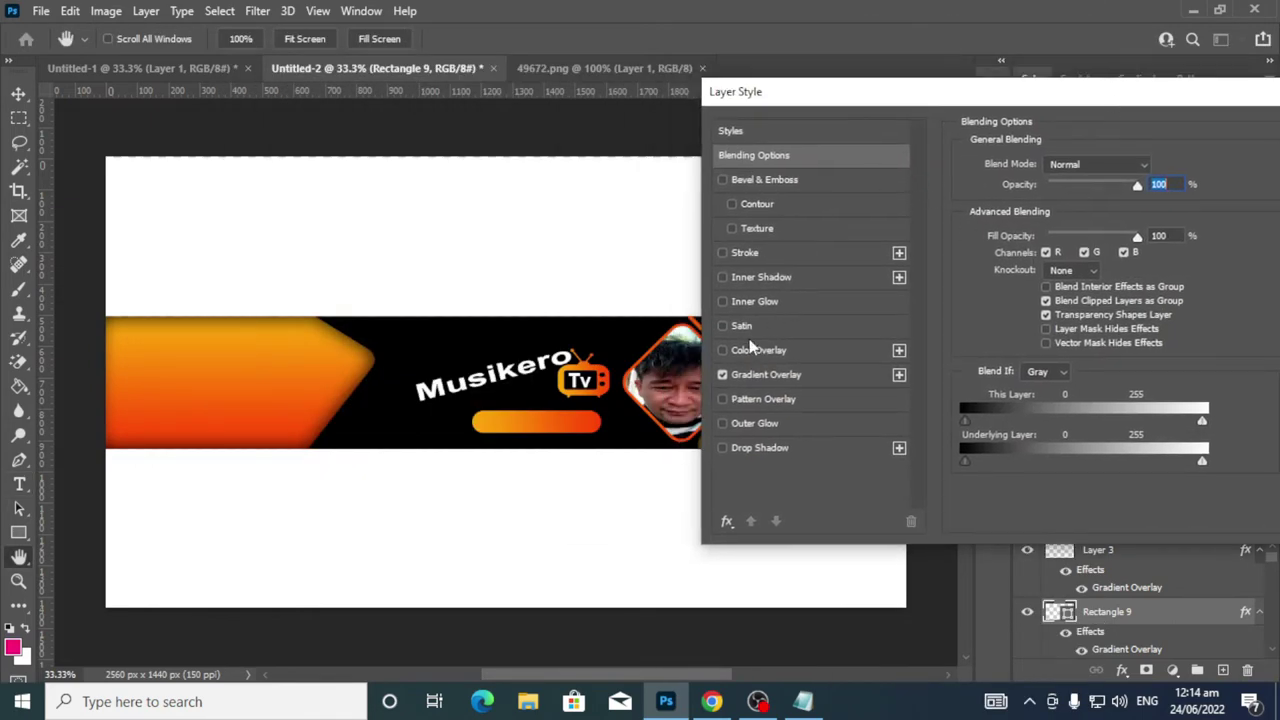
pyautogui.click(822, 370)
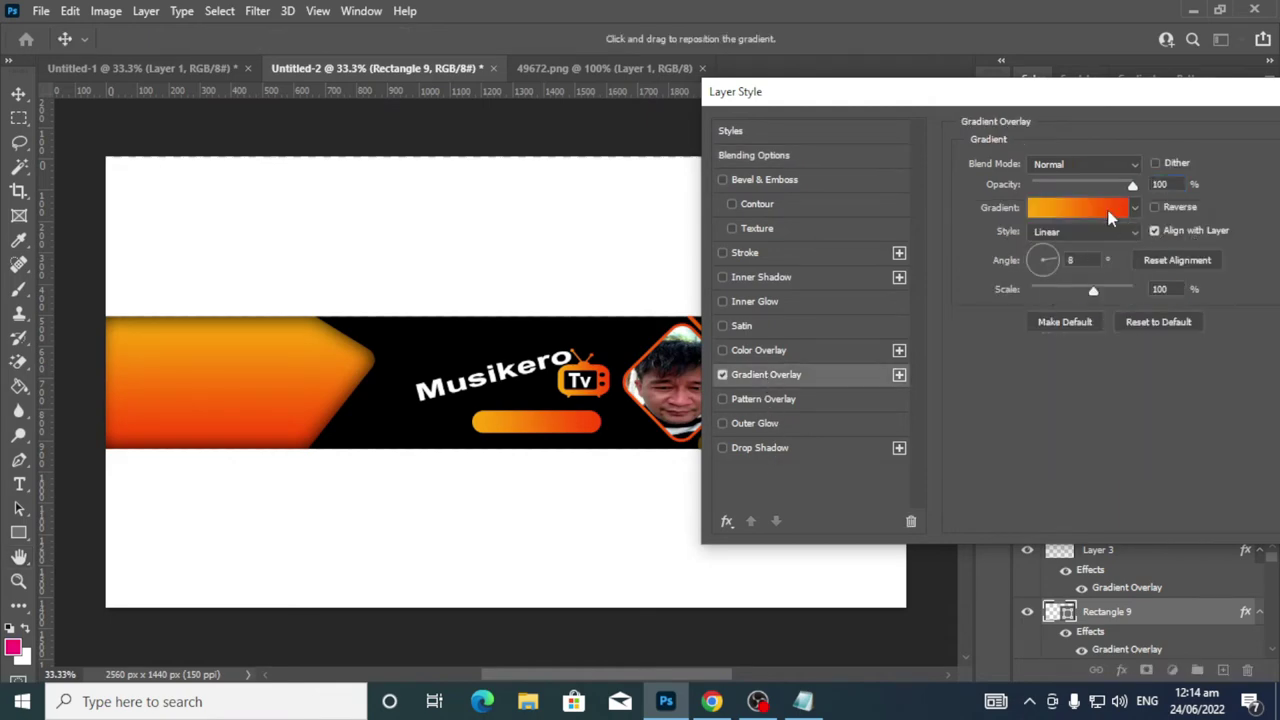
pyautogui.click(1083, 231)
pyautogui.click(1061, 264)
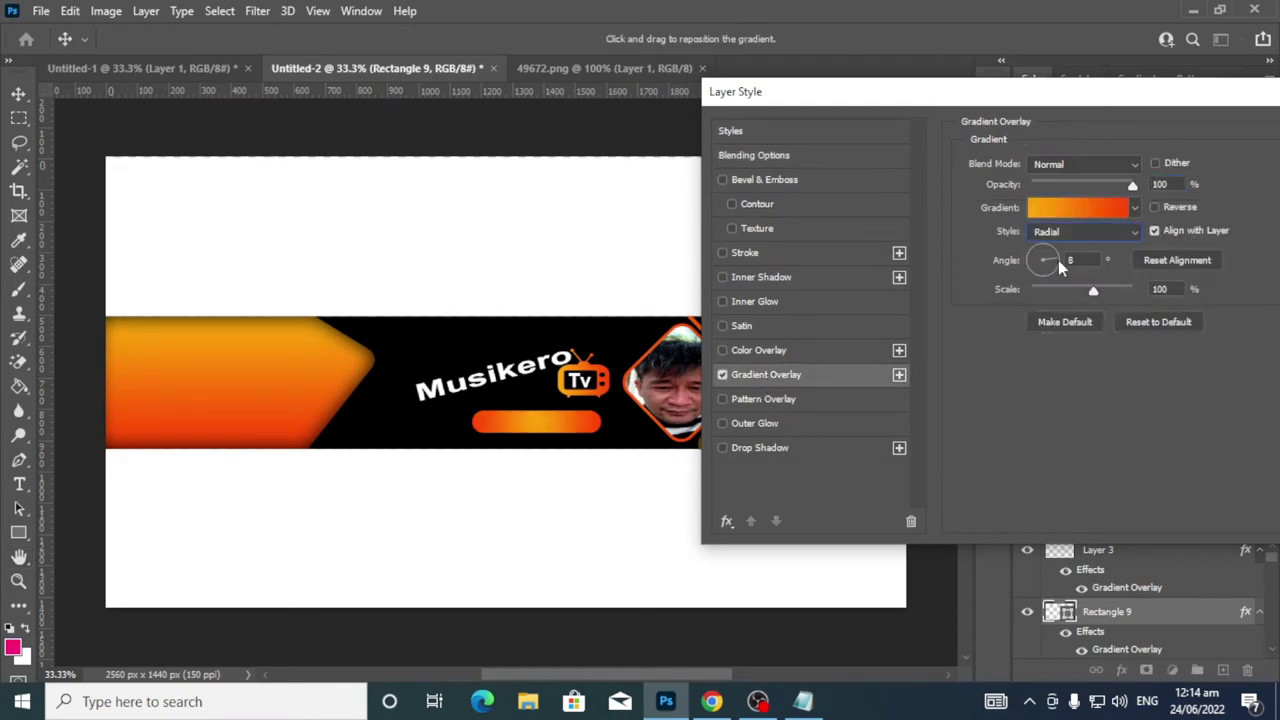
pyautogui.moveTo(1230, 92); pyautogui.dragTo(815, 162)
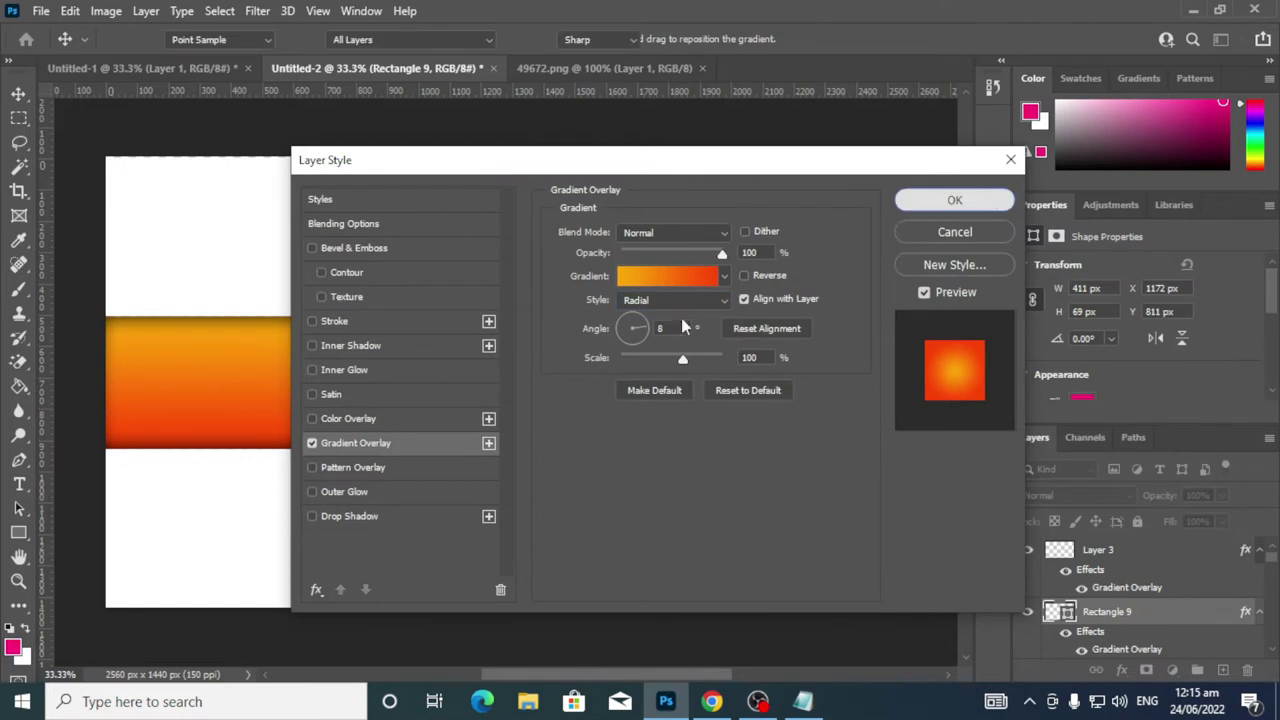
pyautogui.click(1000, 198)
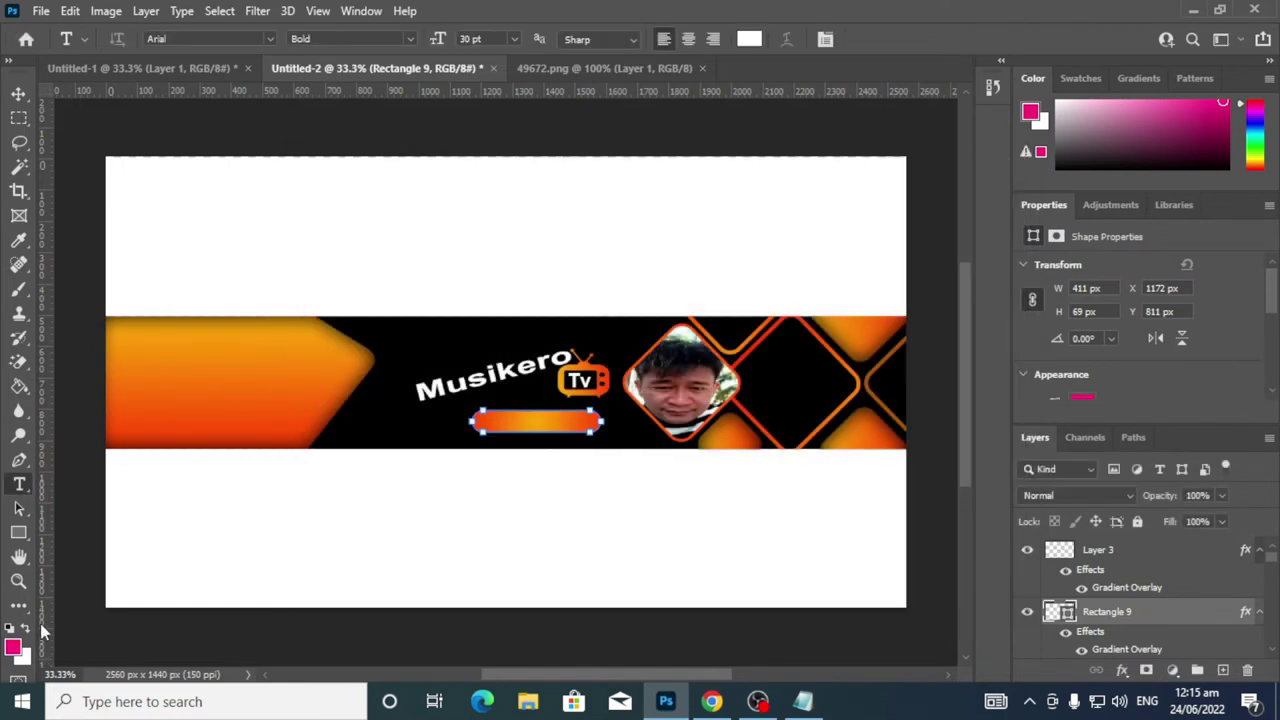
# Start a white 14 pt Arial Bold caption beginning with "music" on the black area beside the rounded bar
pyautogui.click(489, 422)
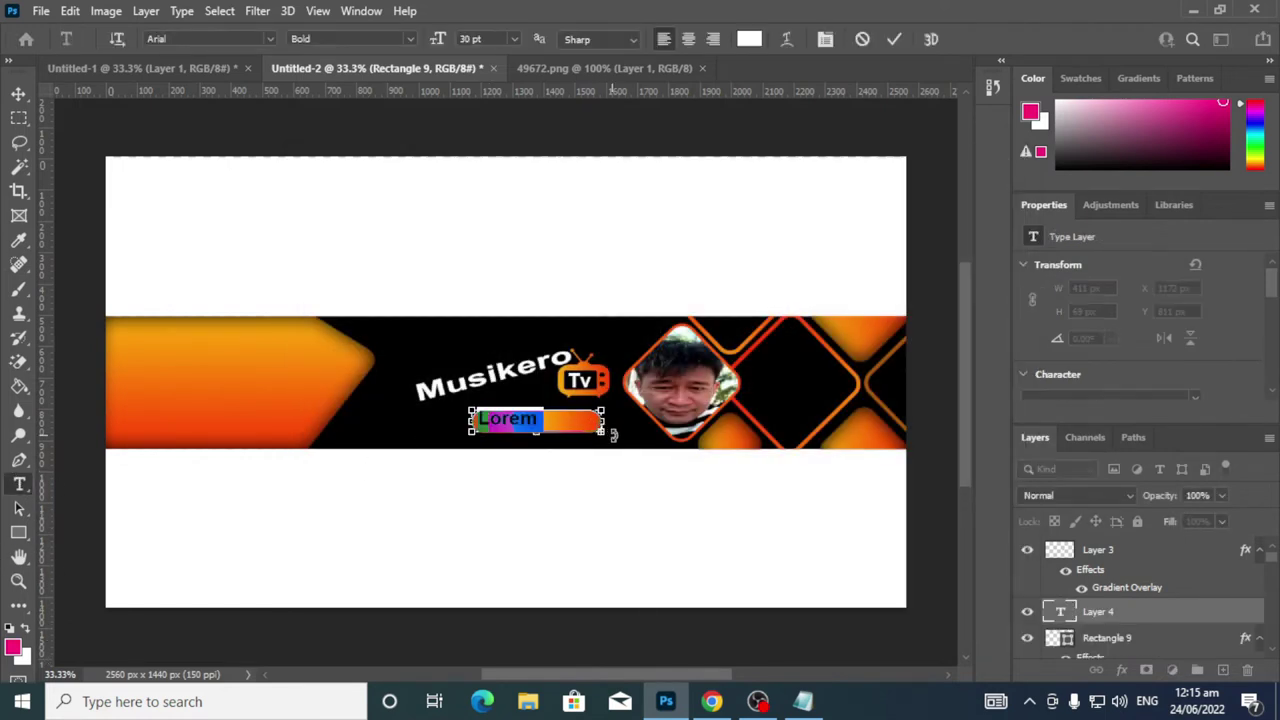
pyautogui.click(862, 39)
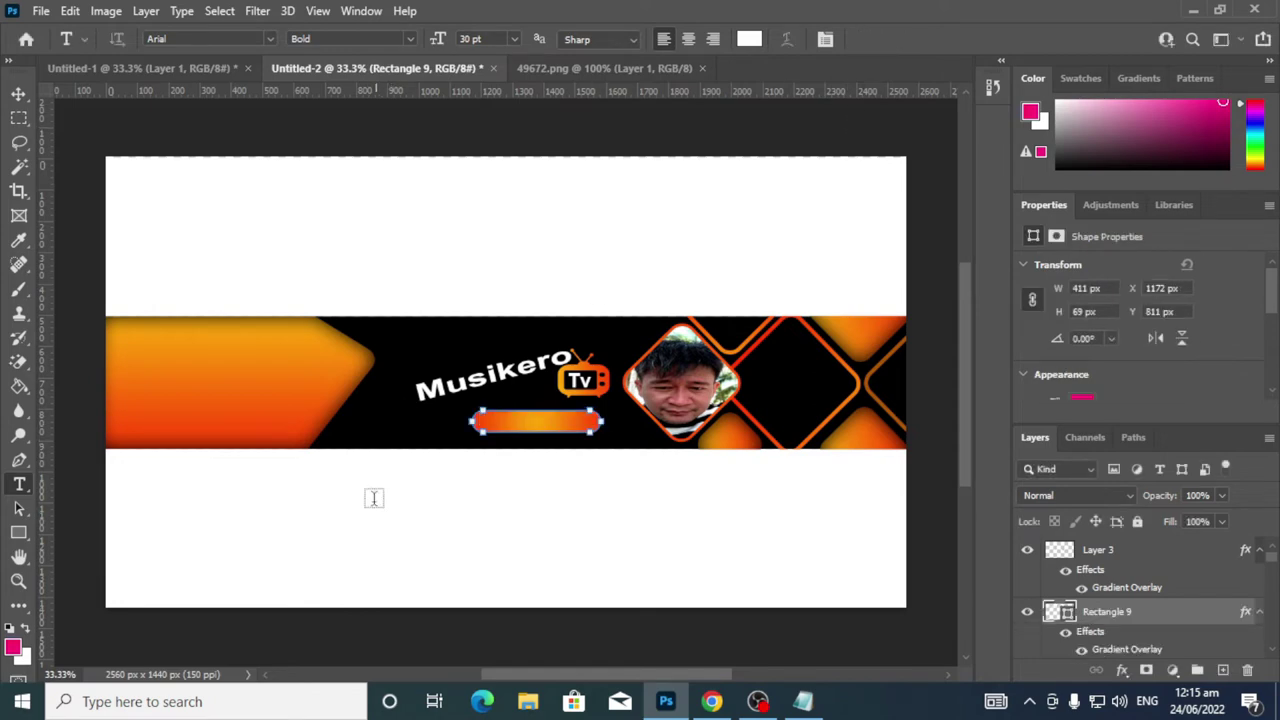
pyautogui.click(362, 425)
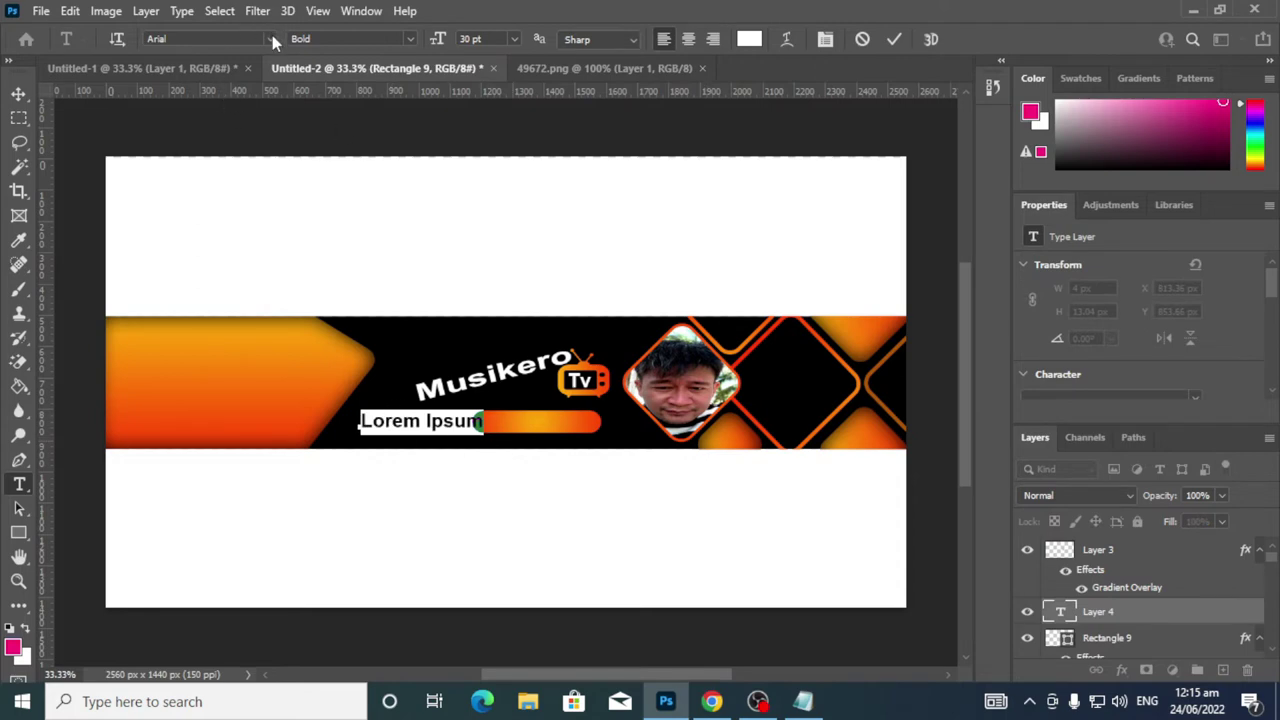
pyautogui.click(516, 43)
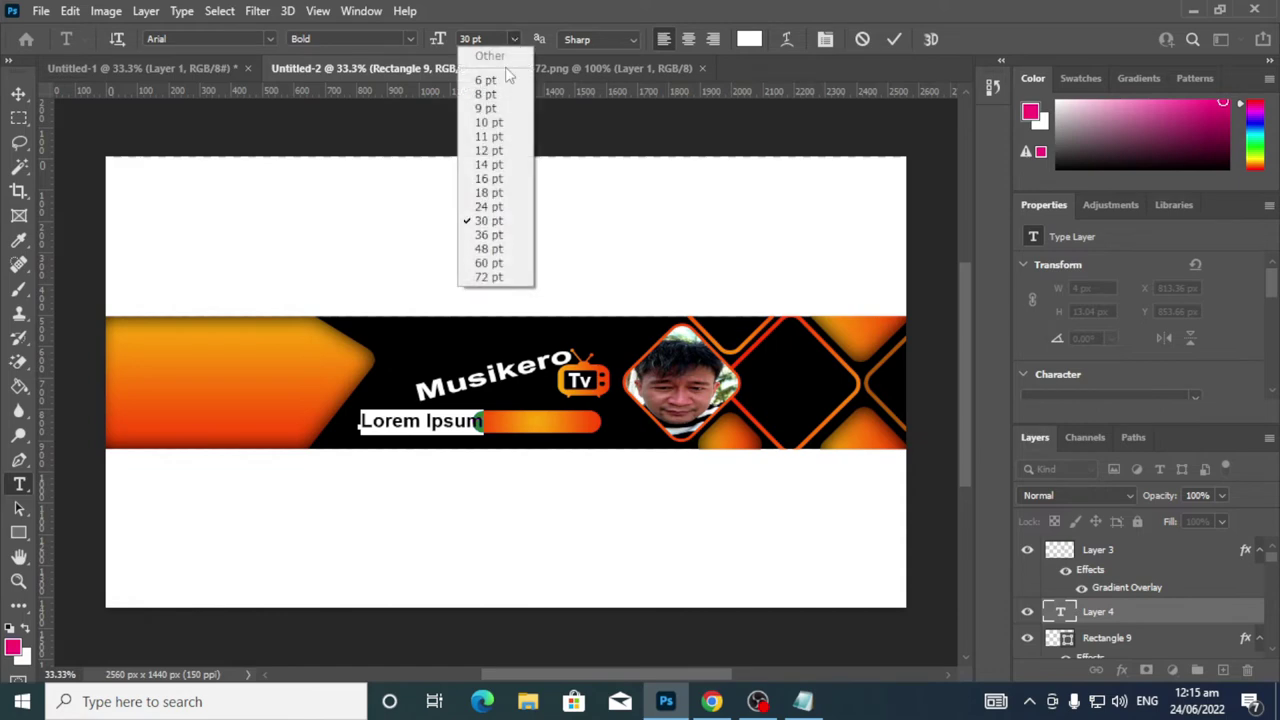
pyautogui.click(487, 163)
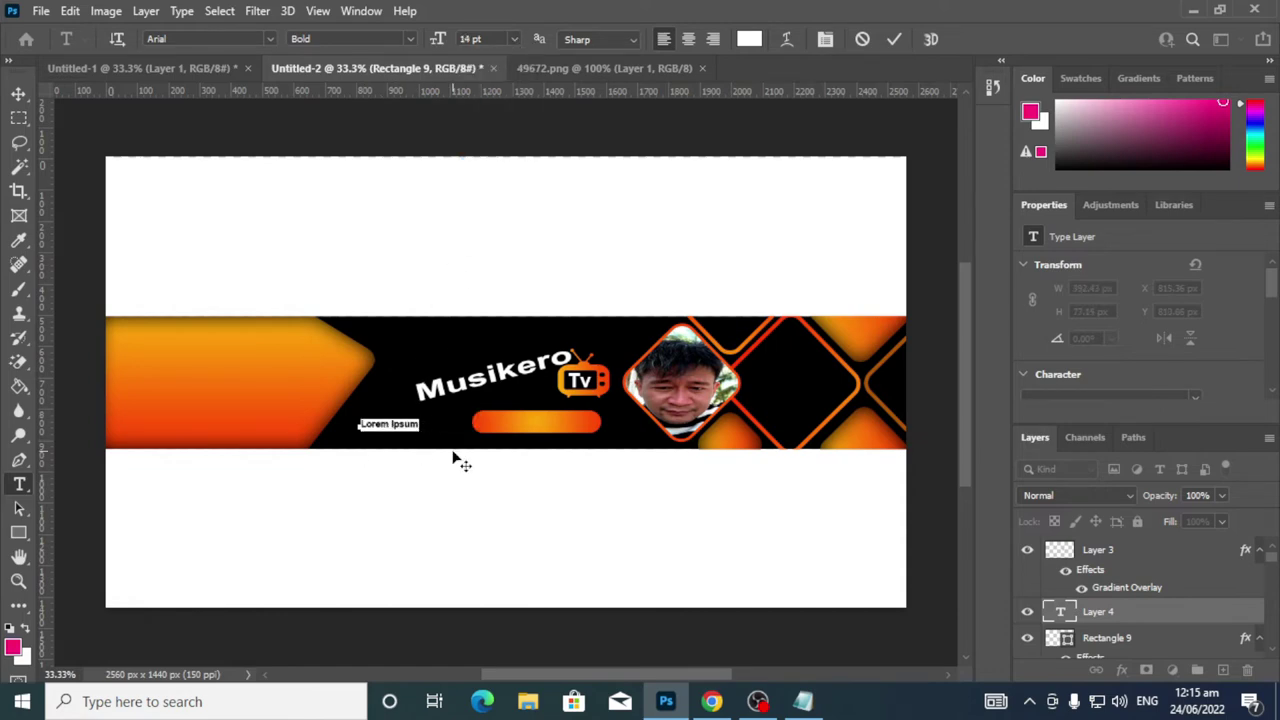
pyautogui.write('www')
# Switch to Chrome, look up "music lounge" on Google in a new tab, and return to Photoshop
pyautogui.click(711, 701)
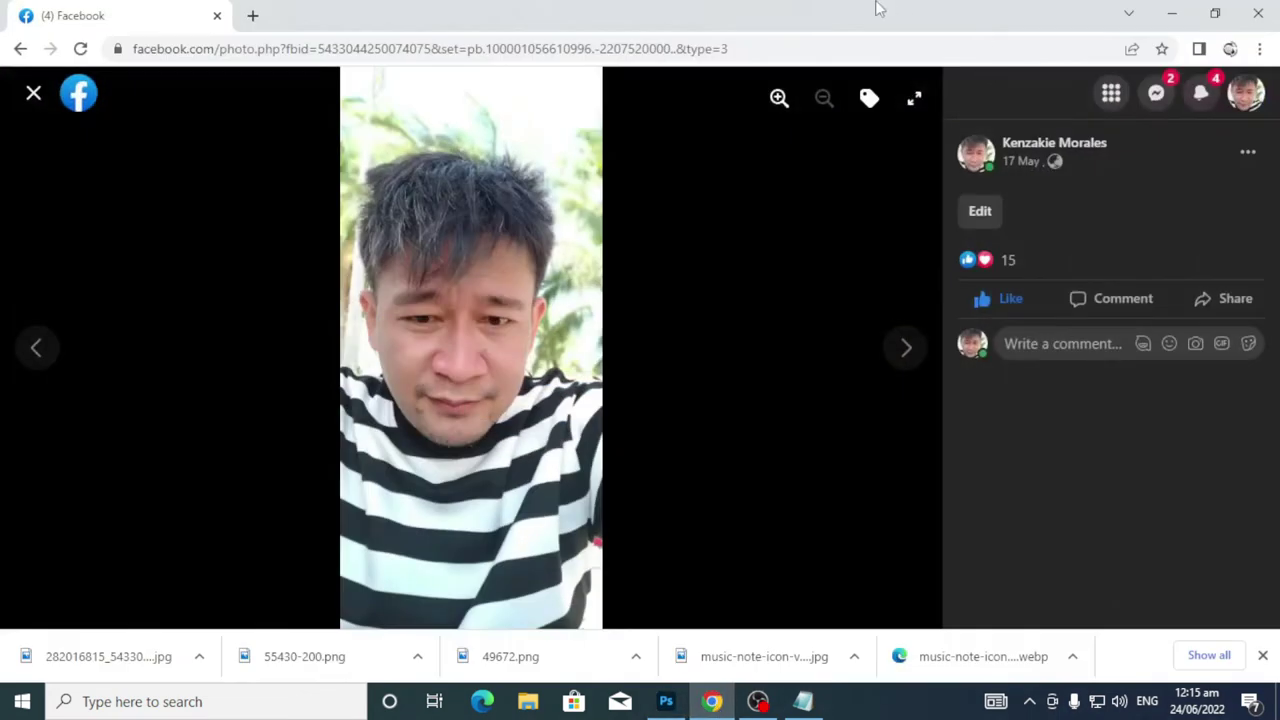
pyautogui.click(252, 15)
pyautogui.write('music')
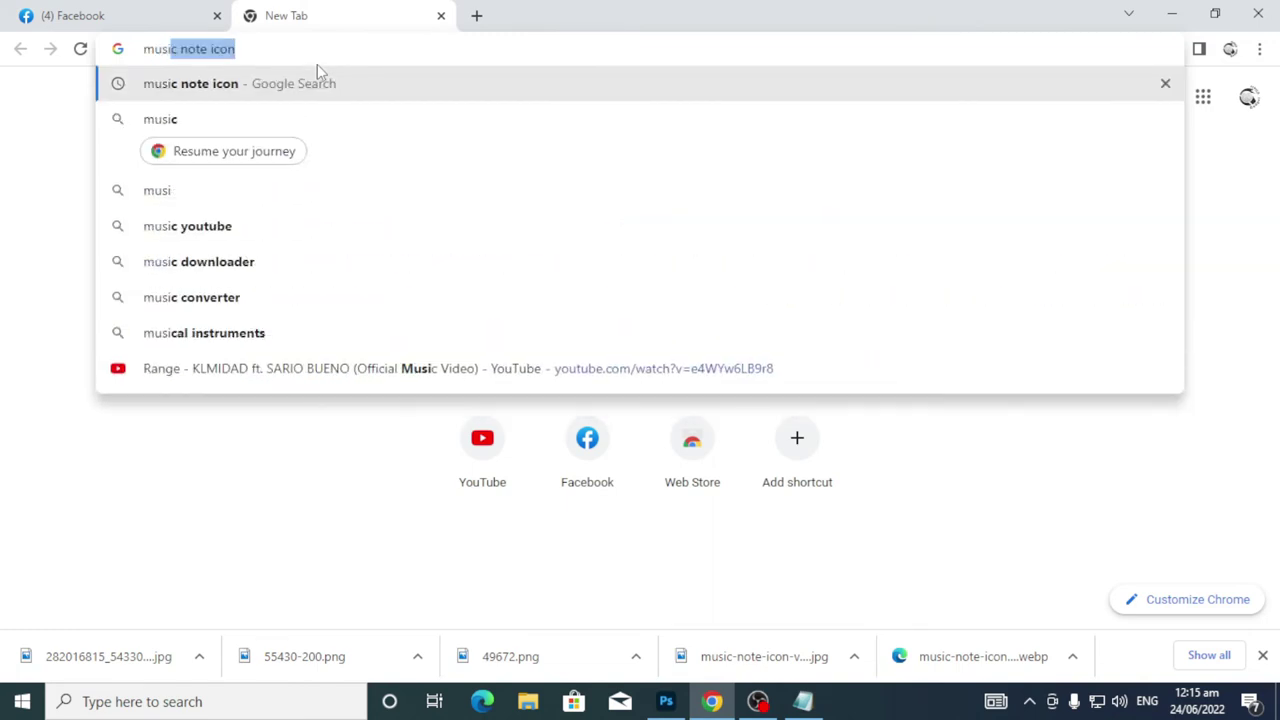
pyautogui.write(' lou')
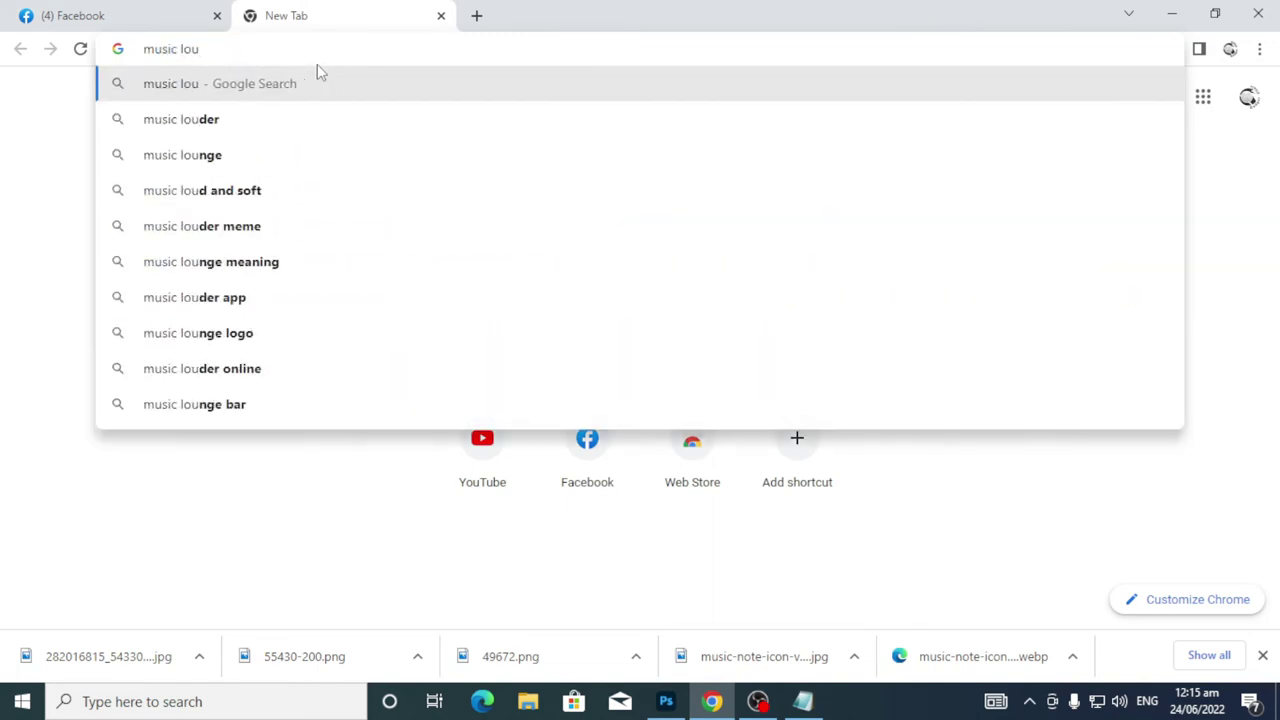
pyautogui.press('Down')
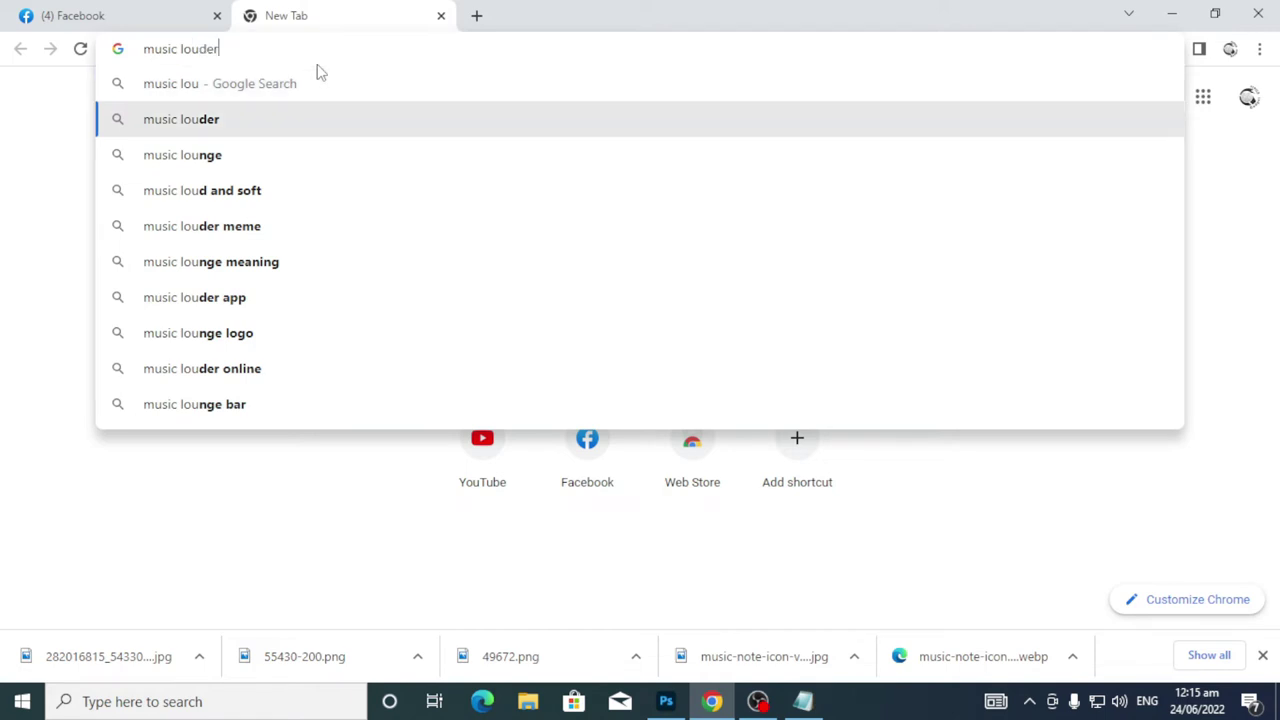
pyautogui.press('Down')
pyautogui.press('Return')
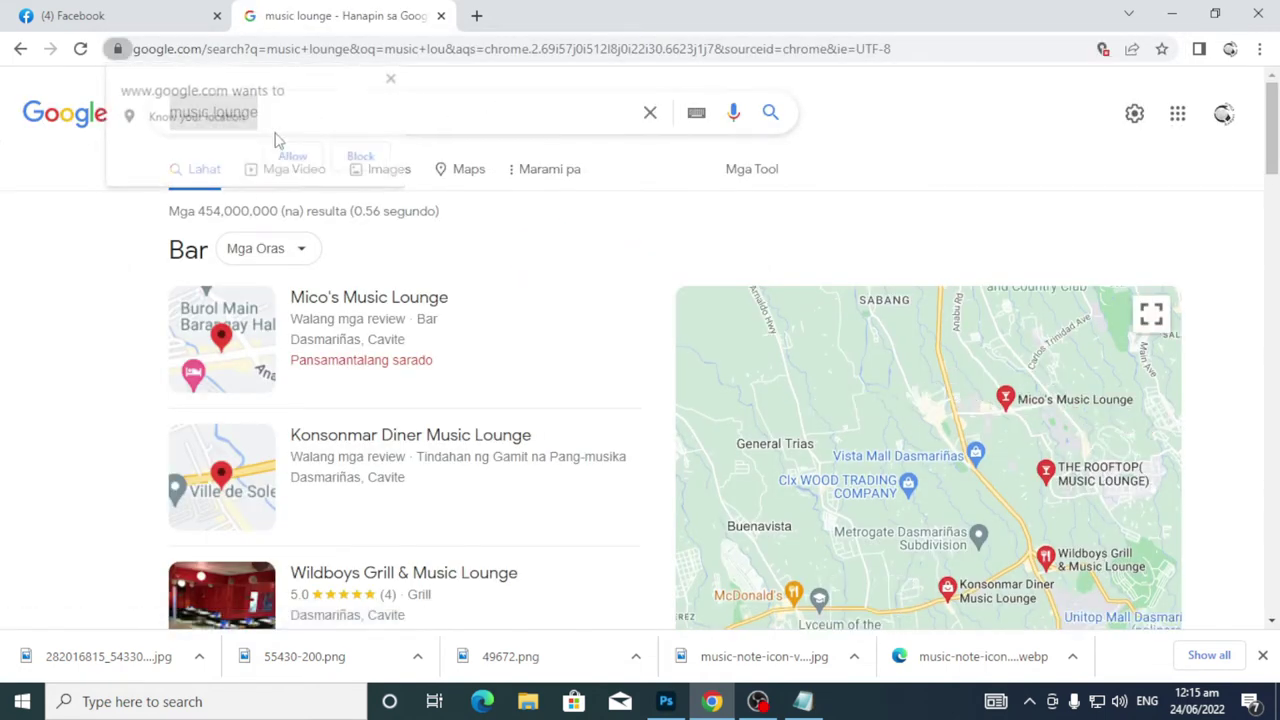
pyautogui.click(1172, 15)
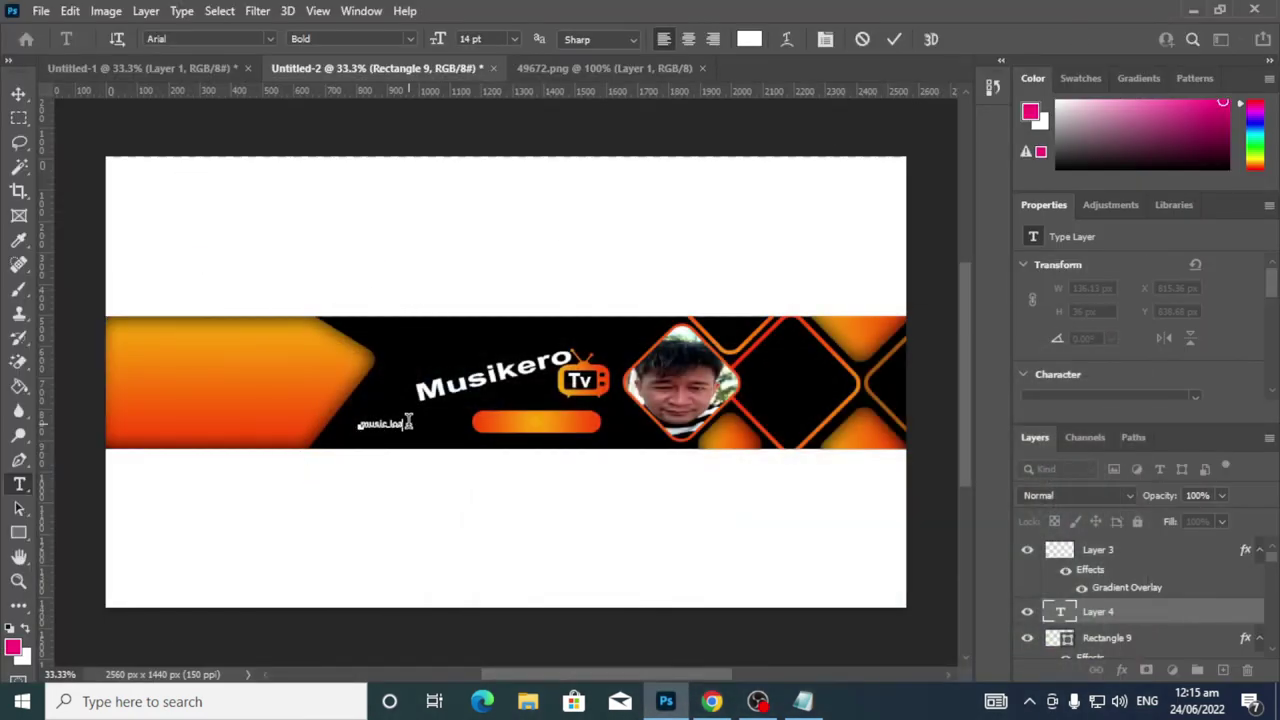
# Complete the caption as "music lounge" and set its font style to Regular
pyautogui.write('unge')
pyautogui.click(894, 38)
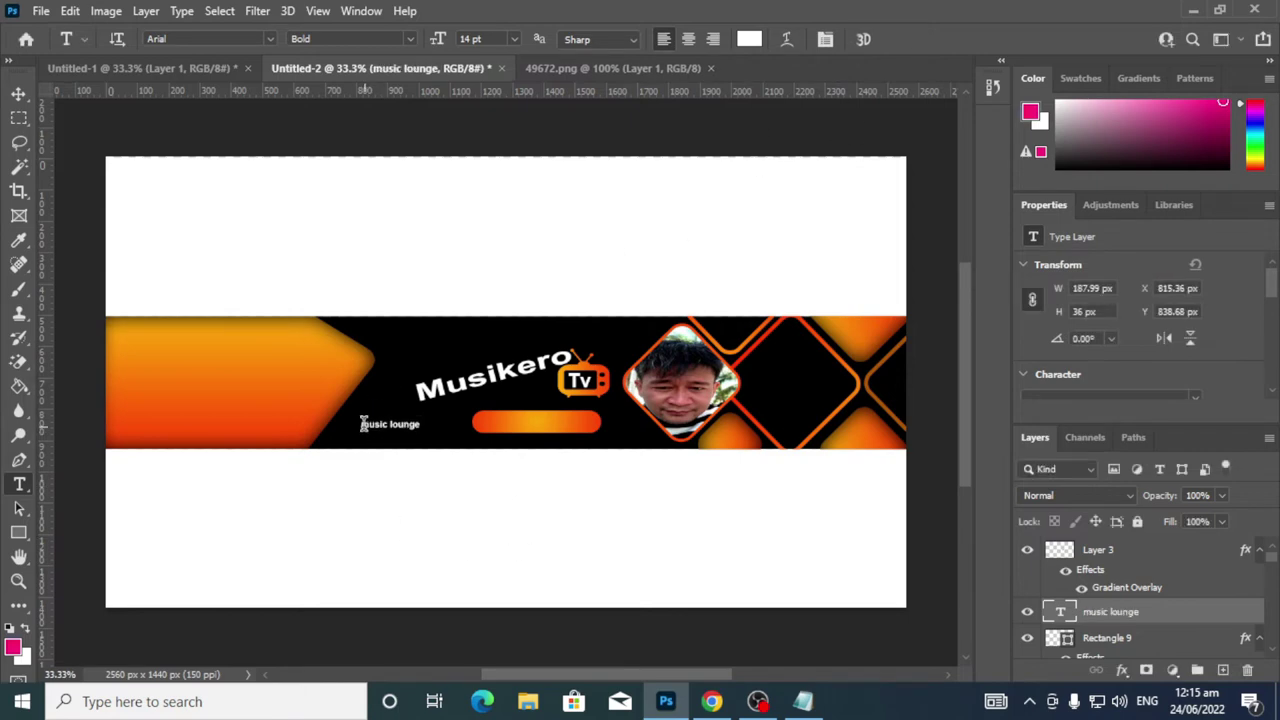
pyautogui.moveTo(361, 423); pyautogui.dragTo(414, 418)
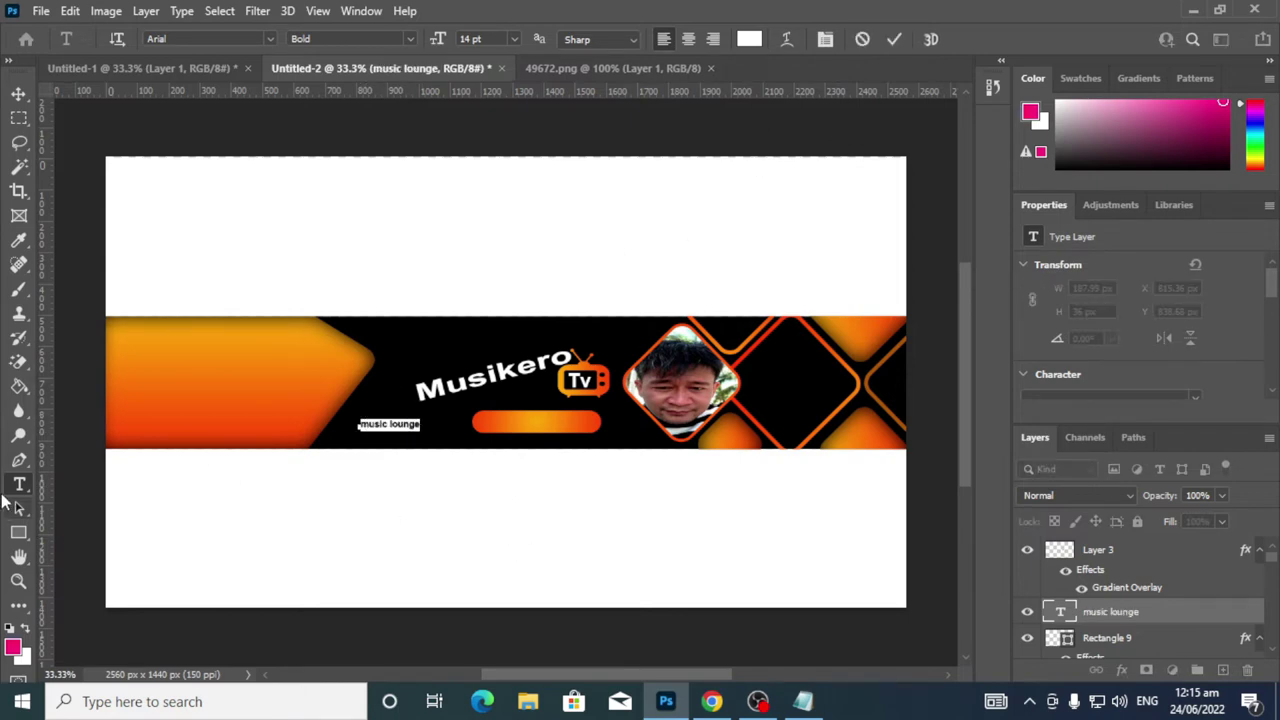
pyautogui.rightClick(30, 484)
pyautogui.click(100, 483)
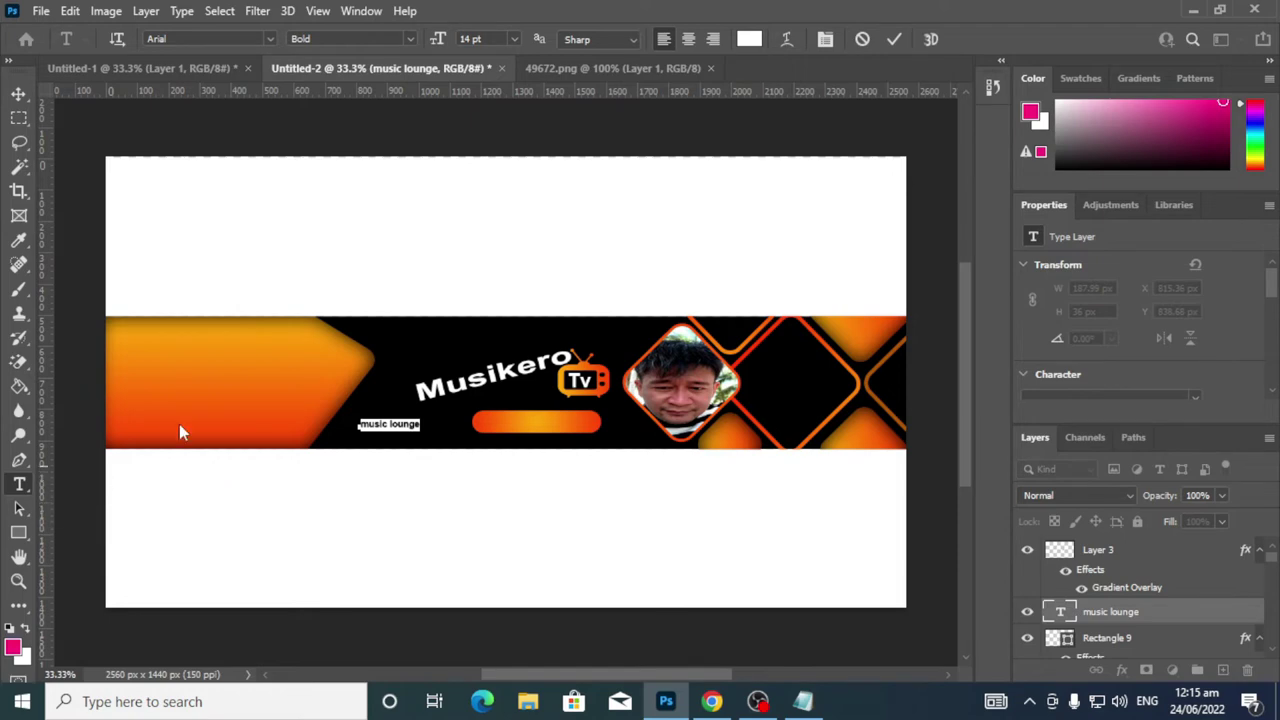
pyautogui.click(409, 38)
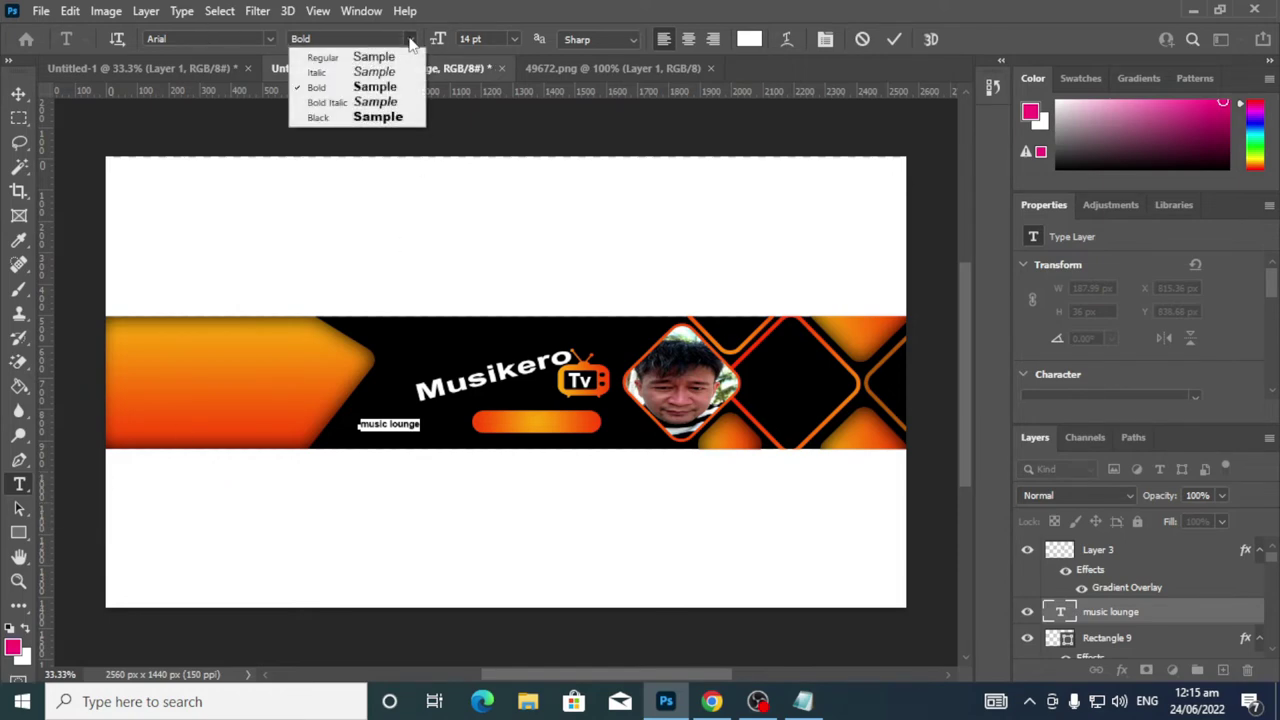
pyautogui.click(392, 73)
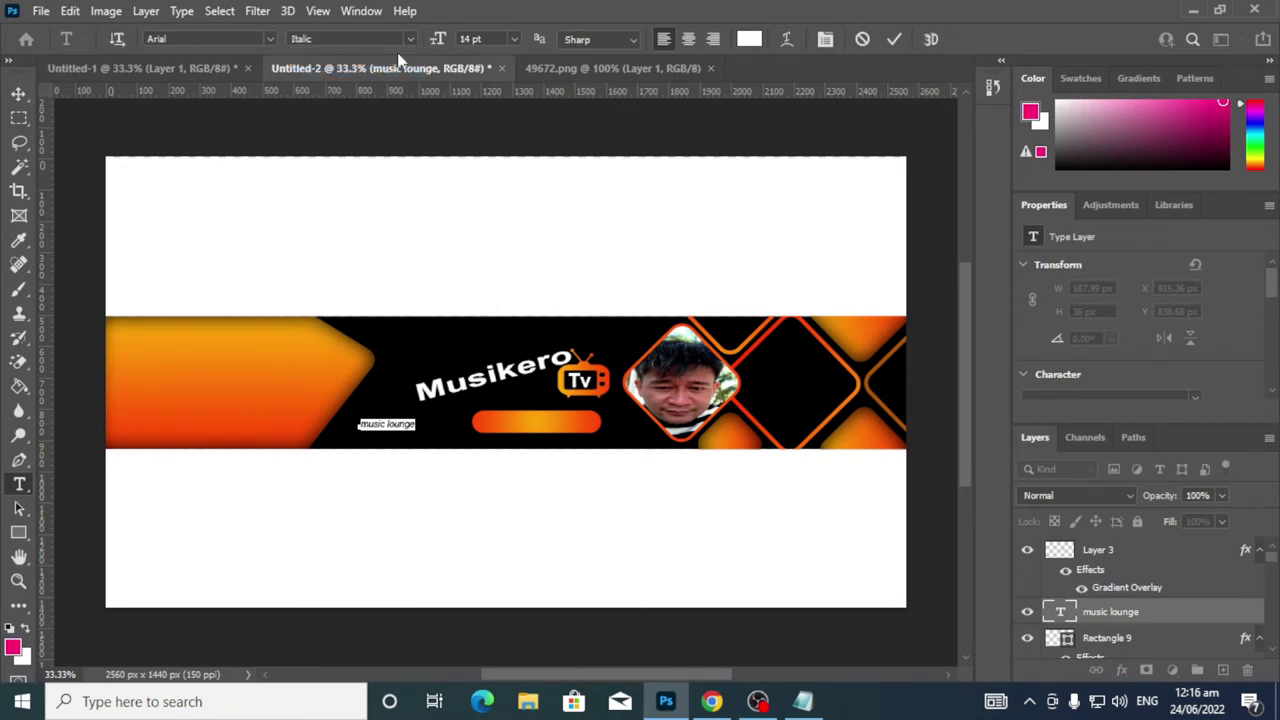
pyautogui.click(409, 38)
pyautogui.click(388, 55)
pyautogui.click(895, 40)
# Move the "music lounge" caption onto the rounded bar and scale it to about 190%
pyautogui.click(18, 93)
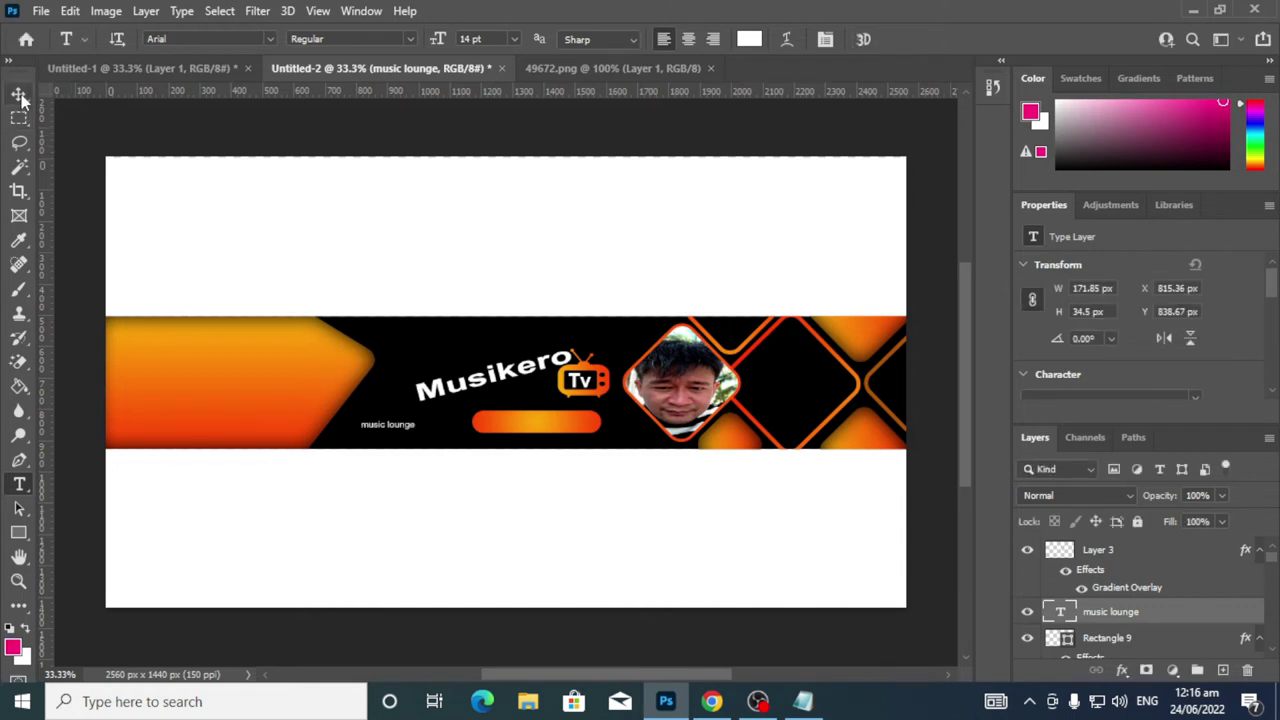
pyautogui.moveTo(350, 418); pyautogui.dragTo(589, 437)
pyautogui.hotkey('ctrl', 't')
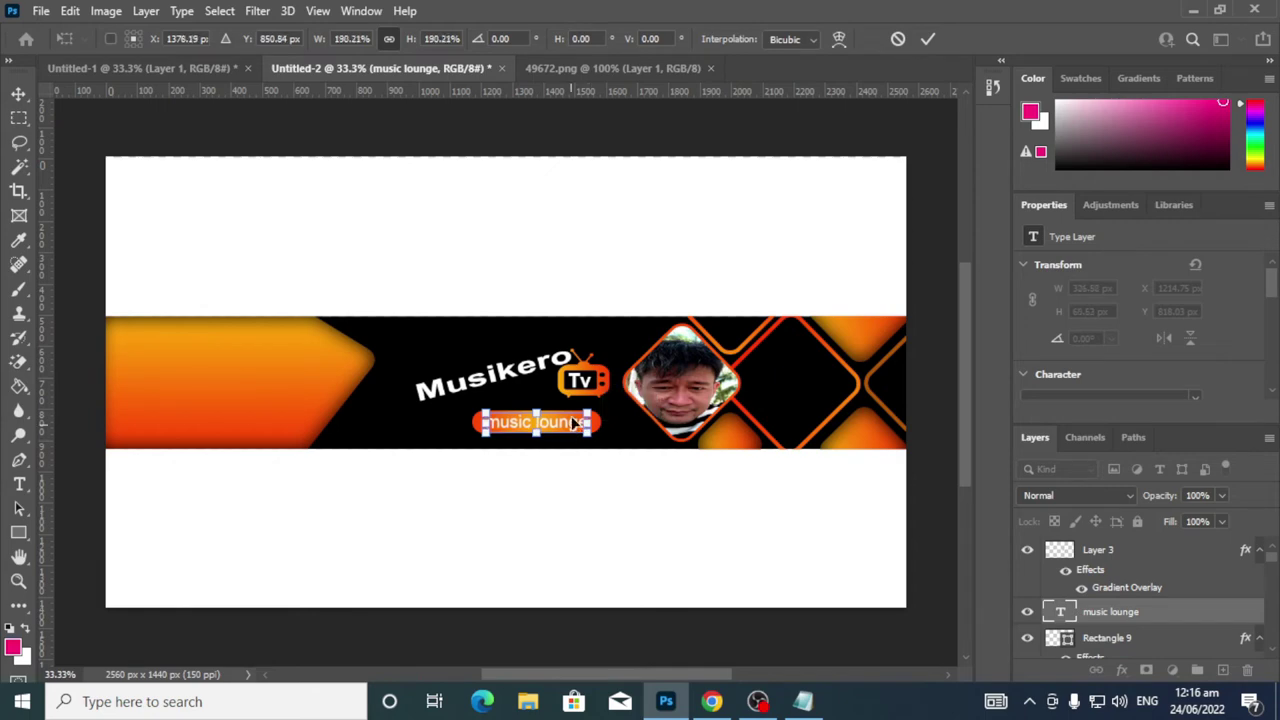
pyautogui.click(928, 39)
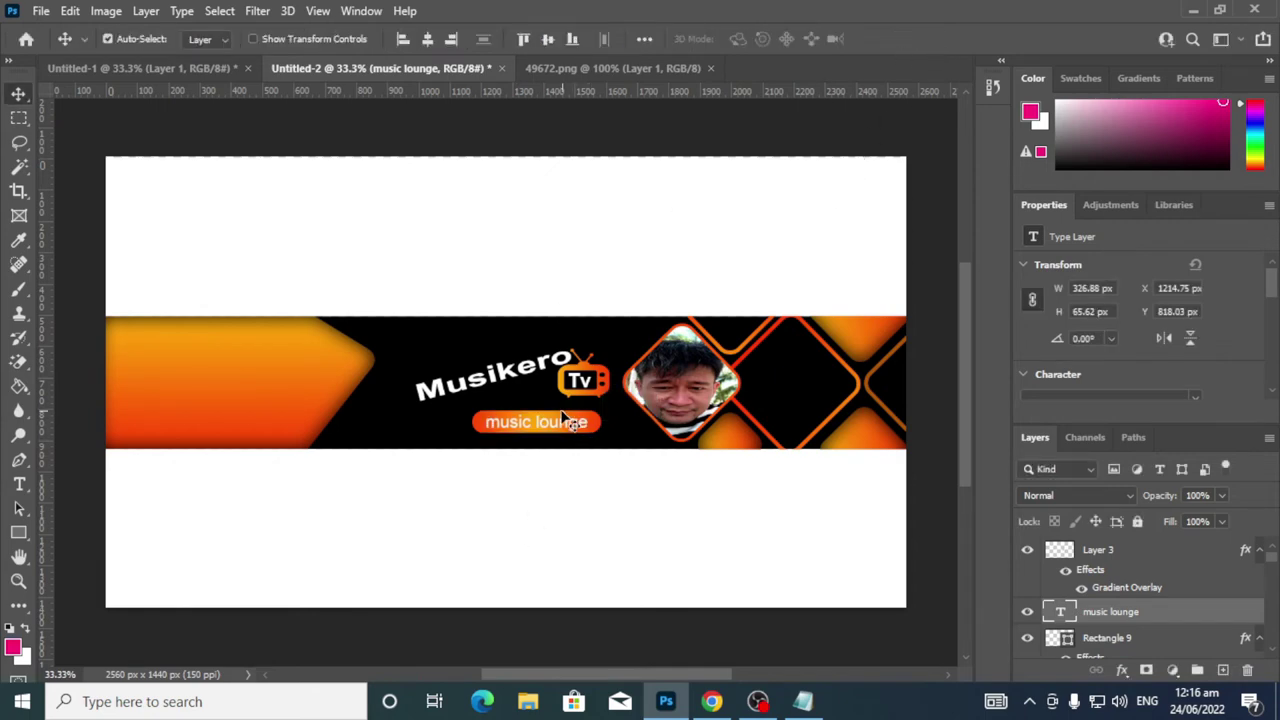
# Convert the rounded bar's layer to a smart object and rasterize it into a pixel layer
pyautogui.click(596, 420)
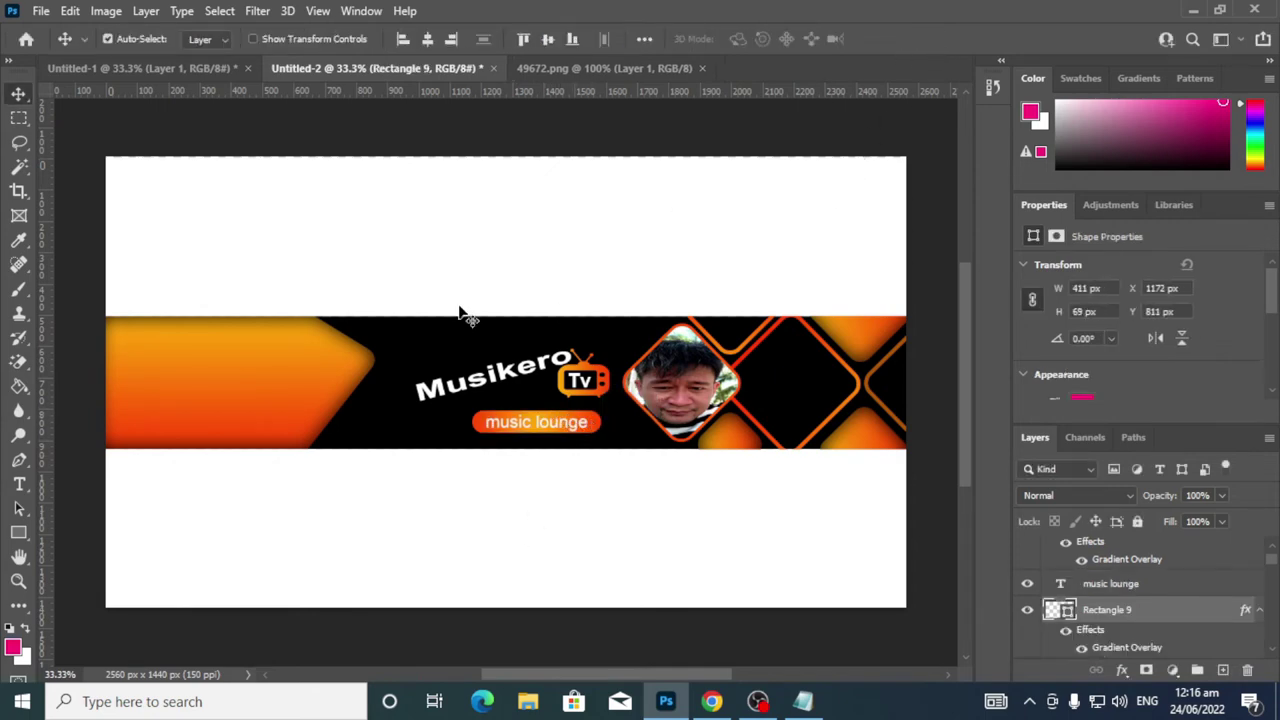
pyautogui.click(20, 119)
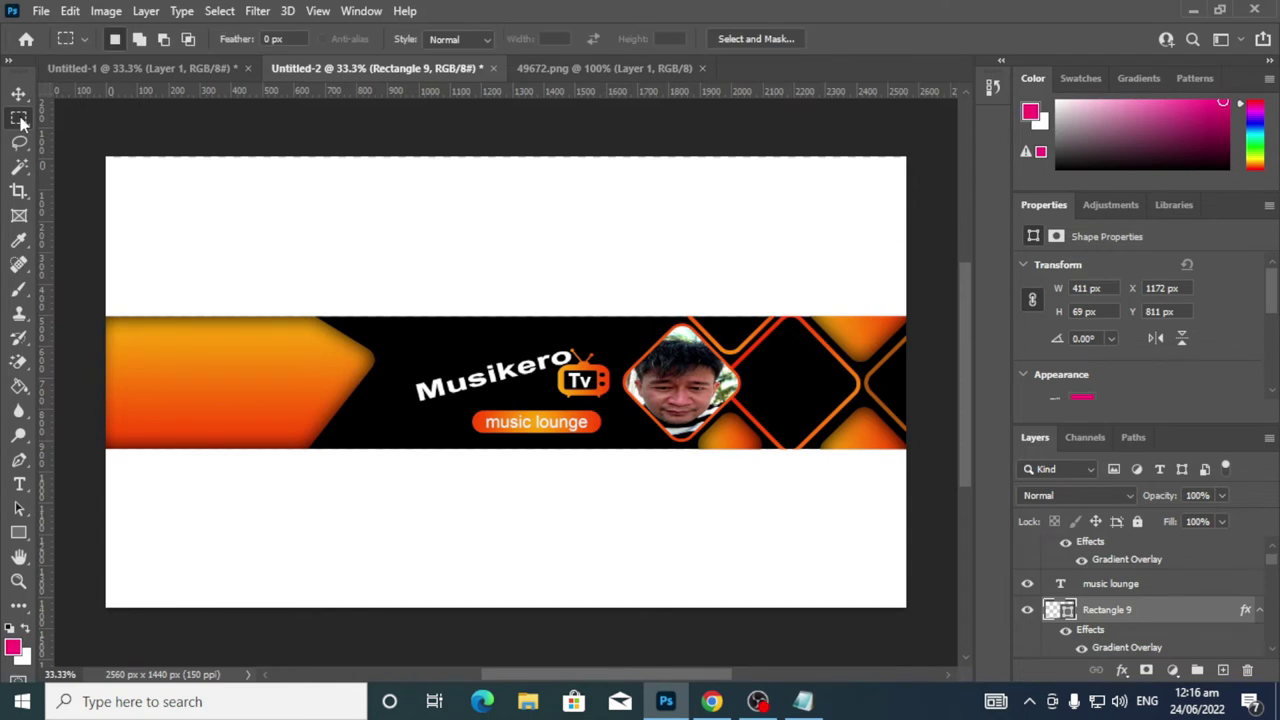
pyautogui.click(21, 167)
pyautogui.rightClick(19, 167)
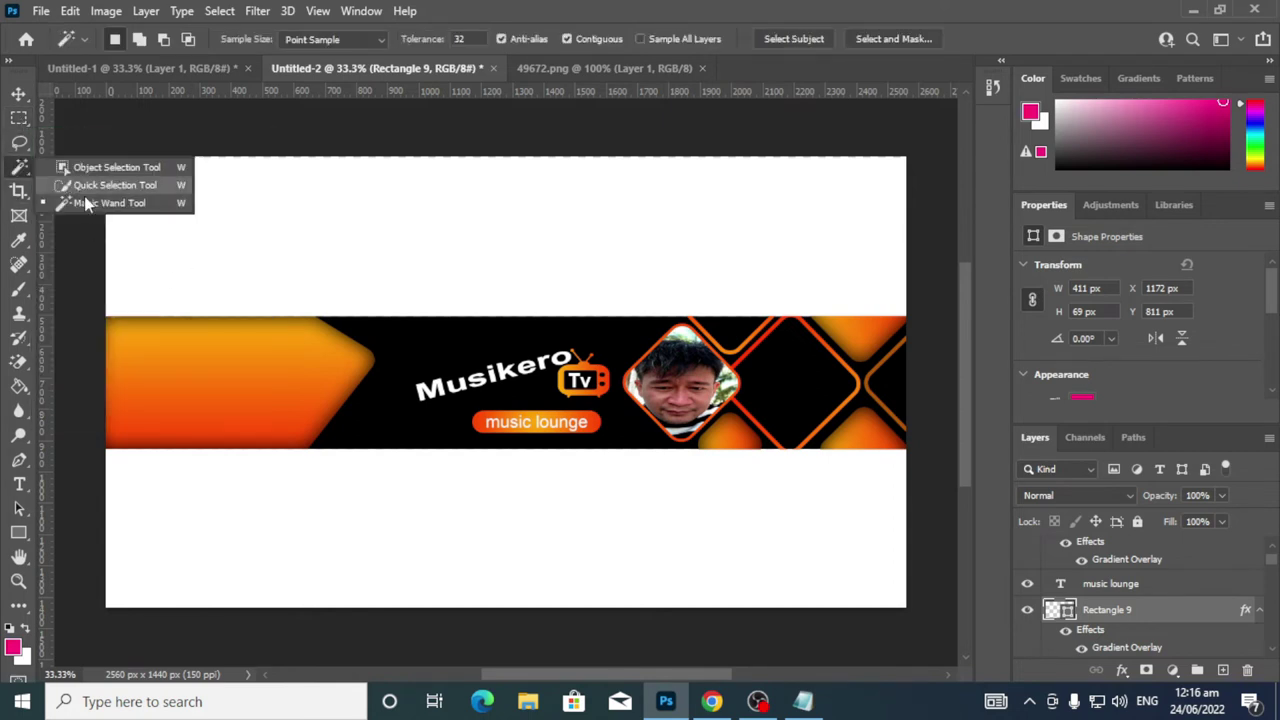
pyautogui.click(101, 203)
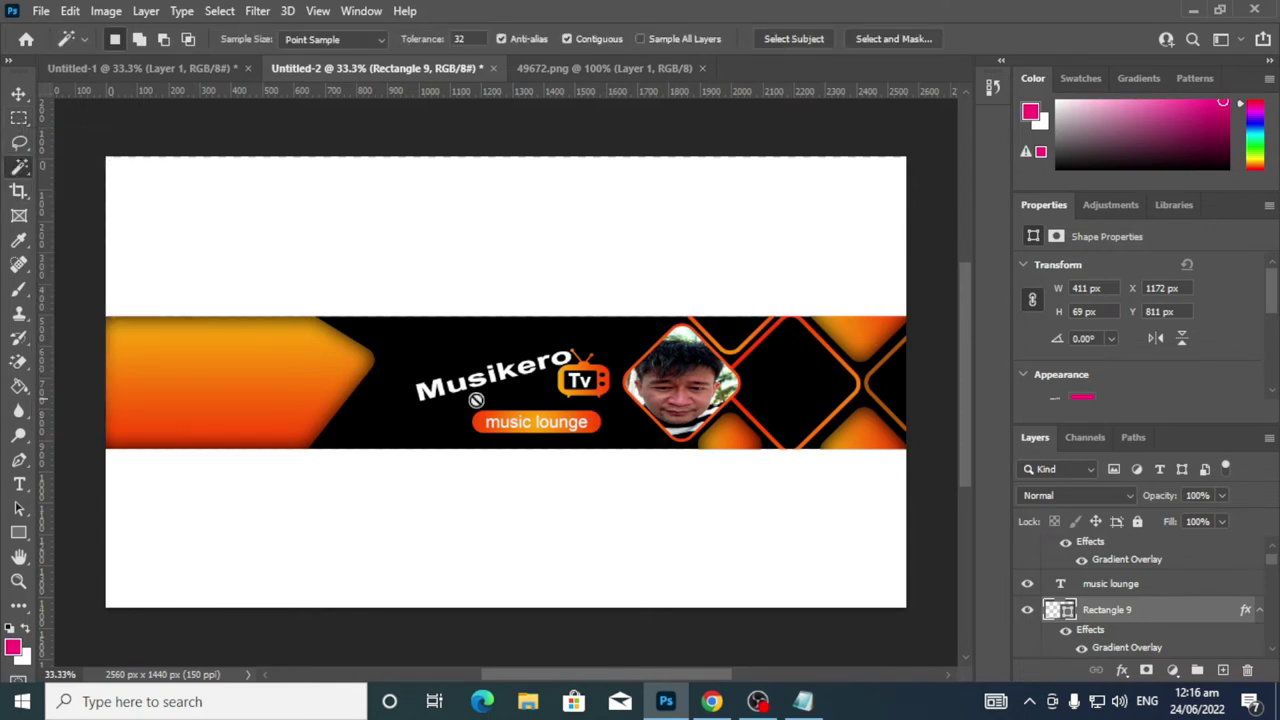
pyautogui.rightClick(1116, 618)
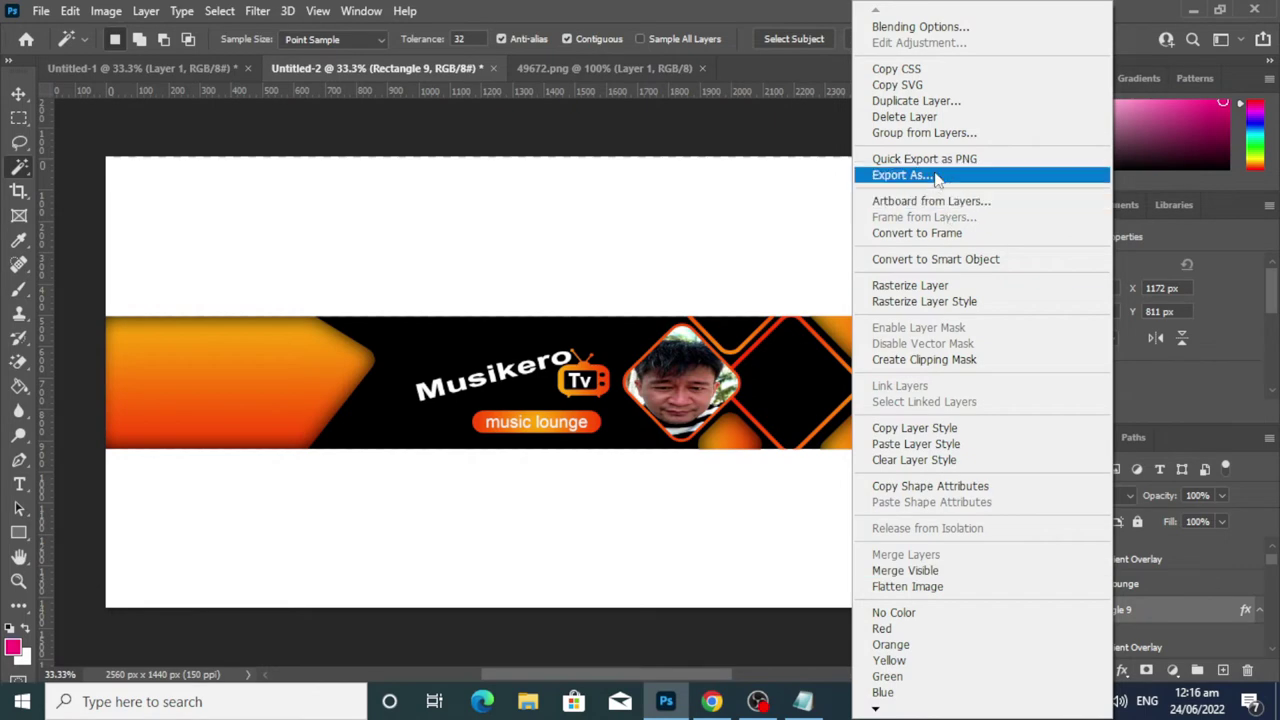
pyautogui.click(943, 262)
pyautogui.rightClick(1108, 616)
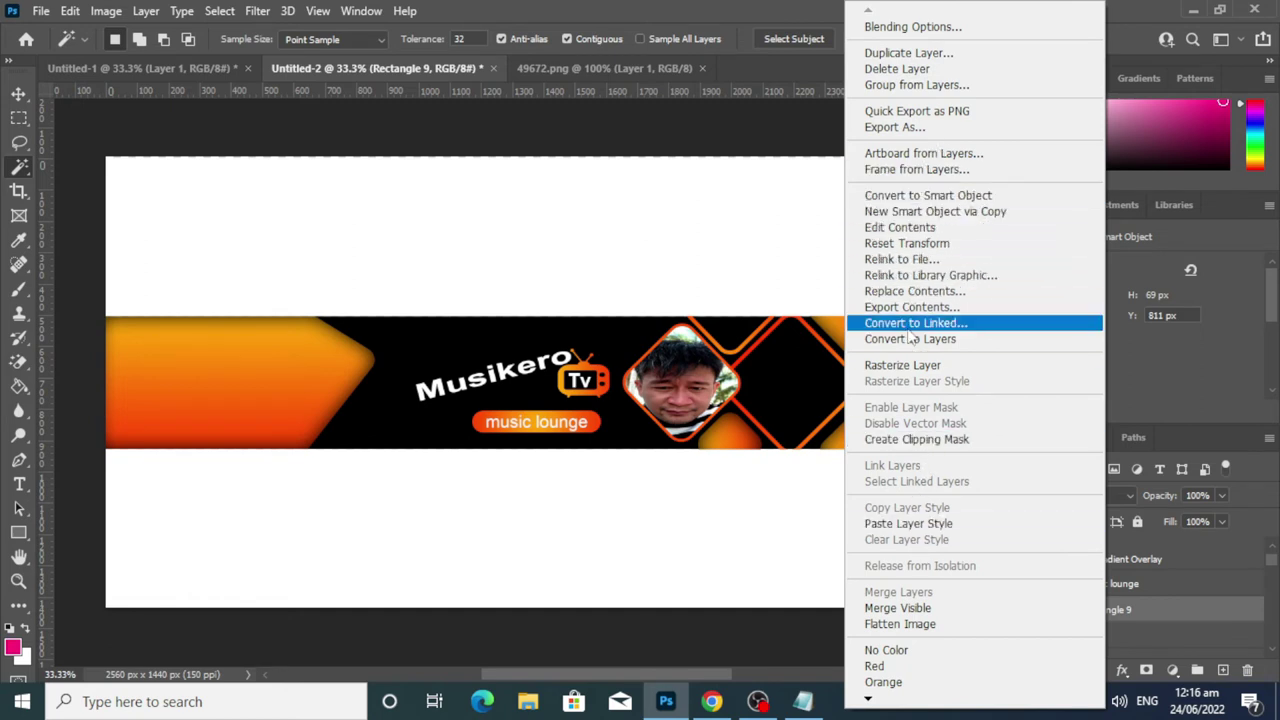
pyautogui.click(905, 365)
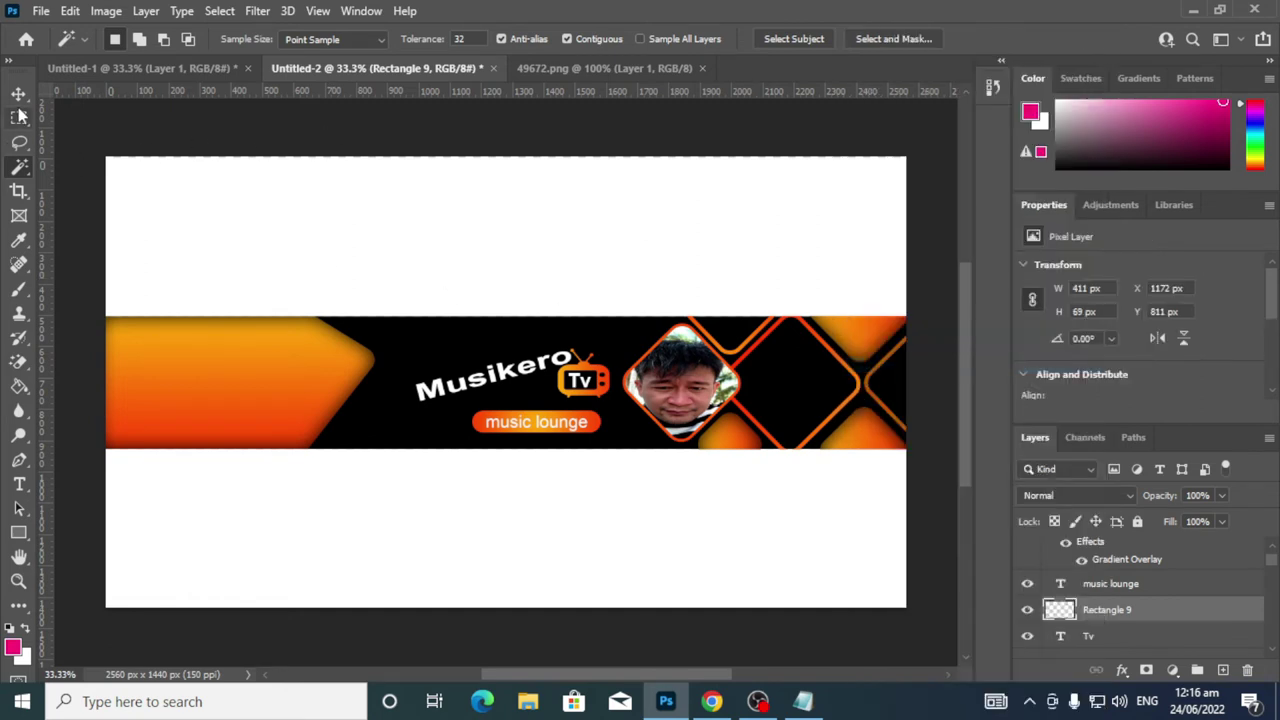
# Select the entire rounded bar, starting with the Magic Wand and extending the selection with the Quick Selection tool
pyautogui.rightClick(22, 170)
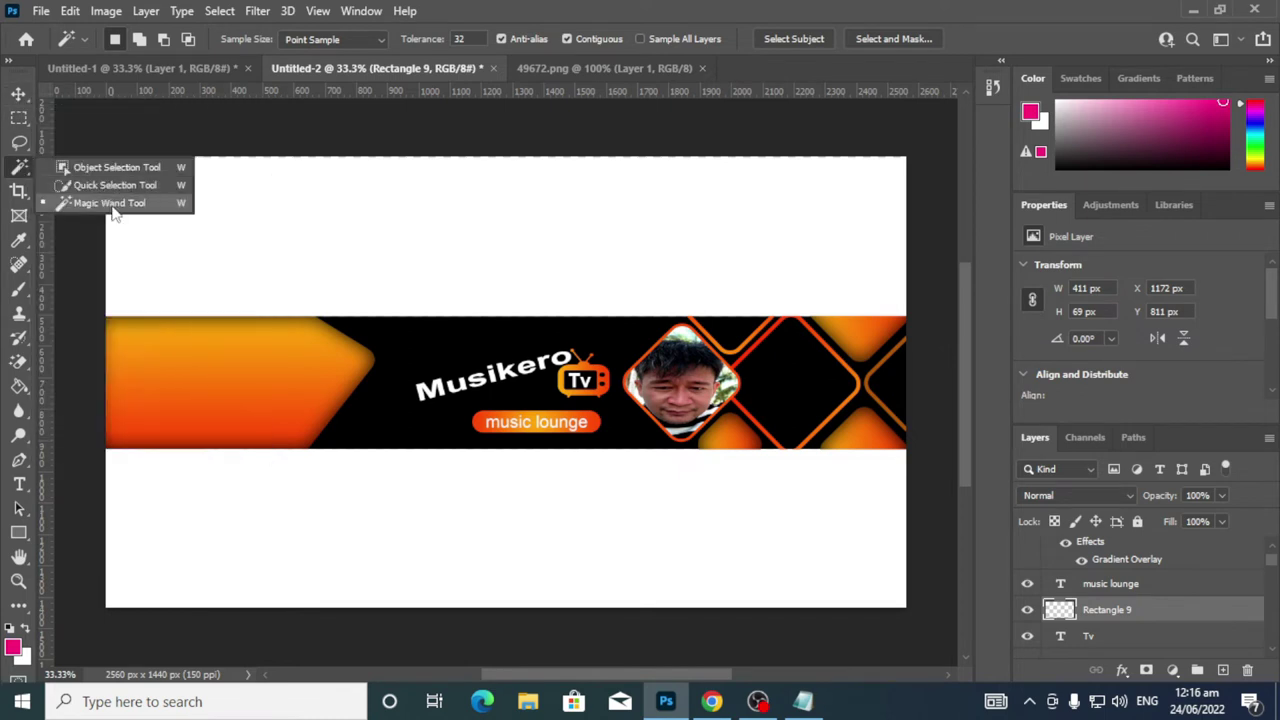
pyautogui.click(123, 203)
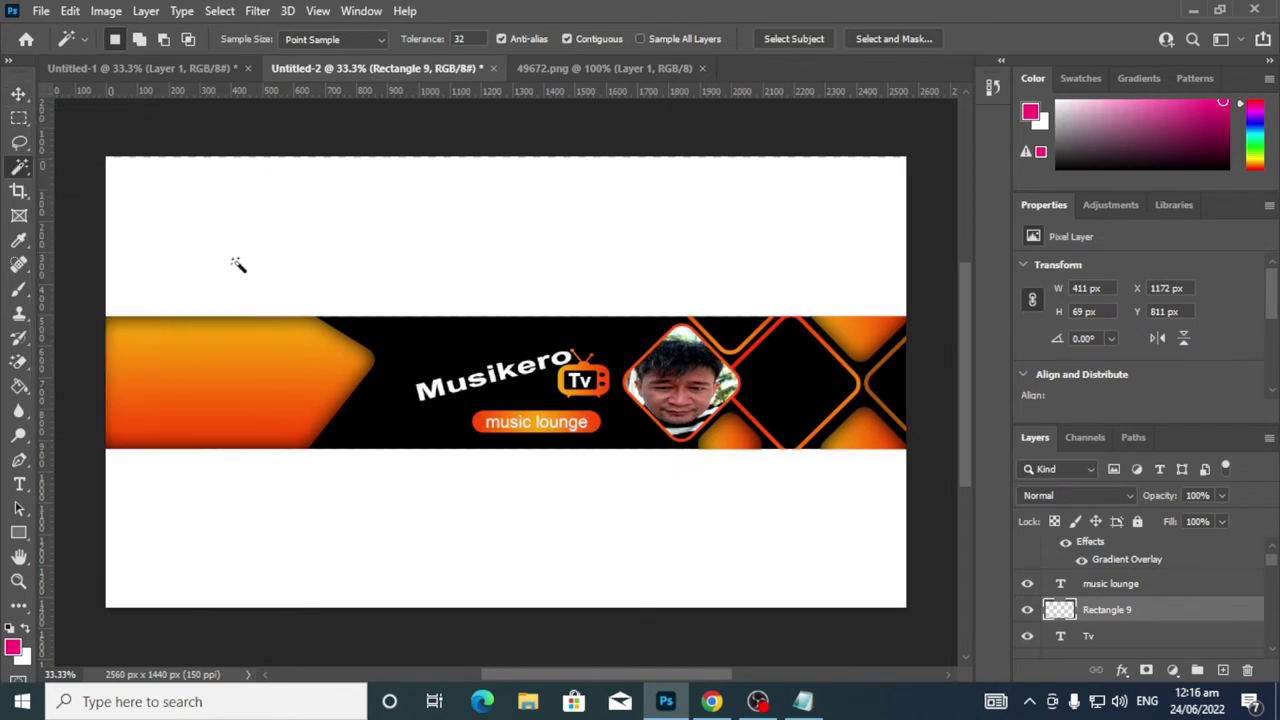
pyautogui.click(598, 425)
pyautogui.rightClick(22, 170)
pyautogui.click(87, 185)
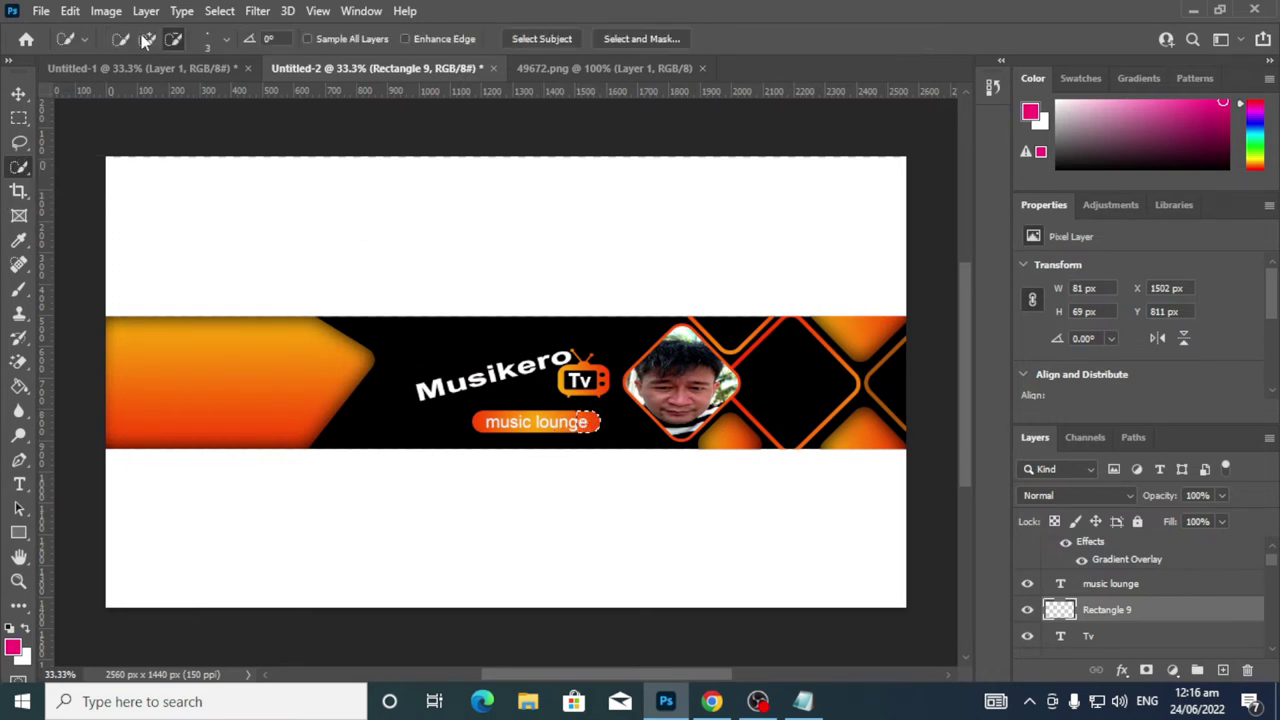
pyautogui.click(147, 39)
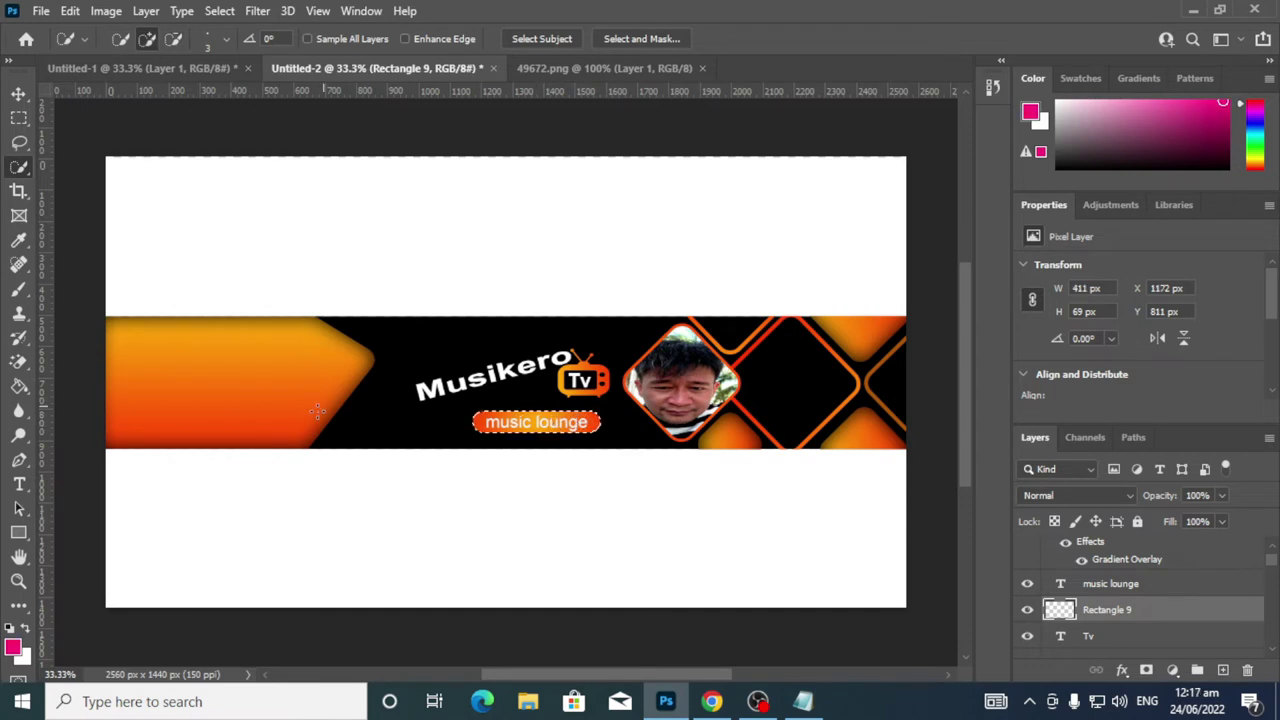
# Align the "music lounge" text to the horizontal and vertical centers of the bar selection, and clear the selection
pyautogui.click(1110, 585)
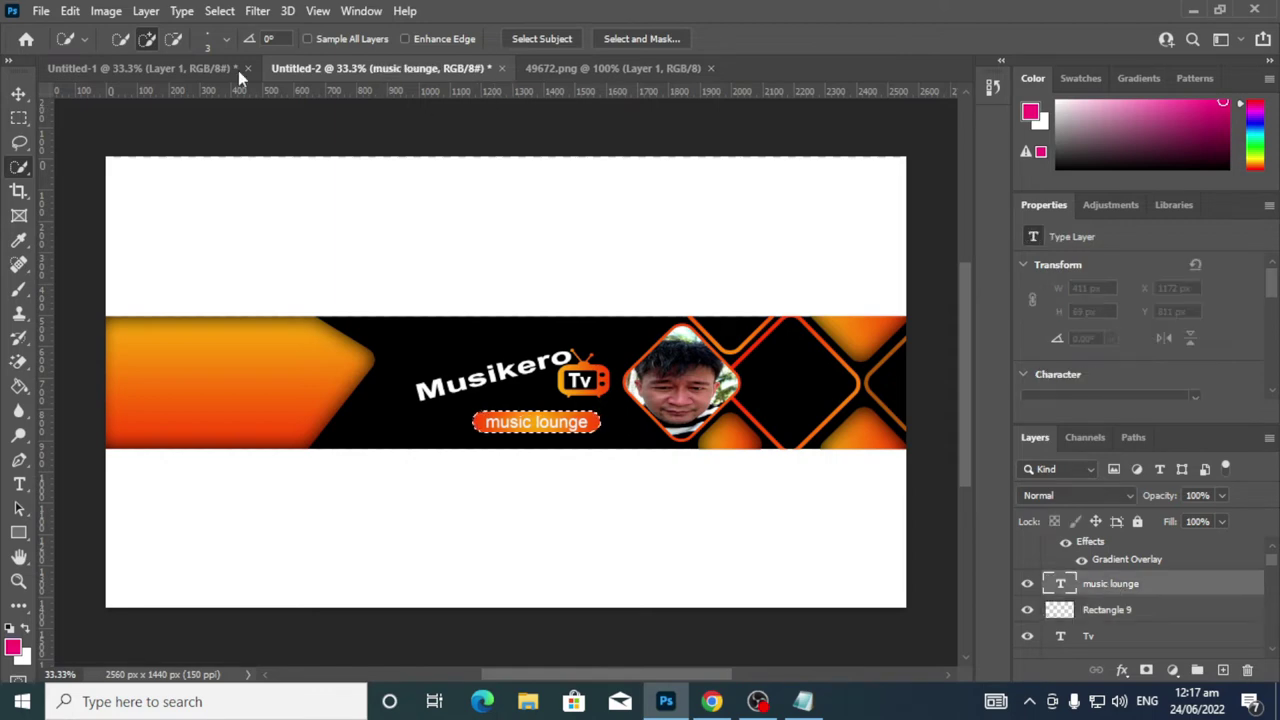
pyautogui.click(18, 93)
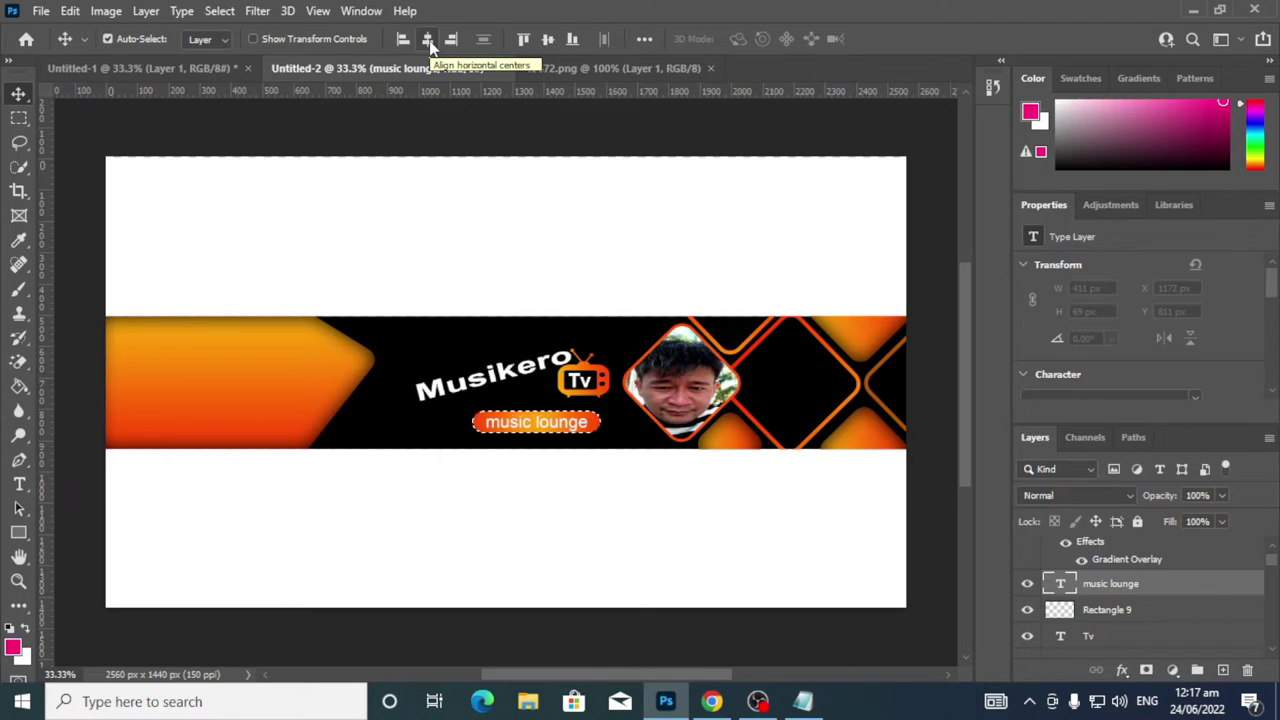
pyautogui.click(549, 40)
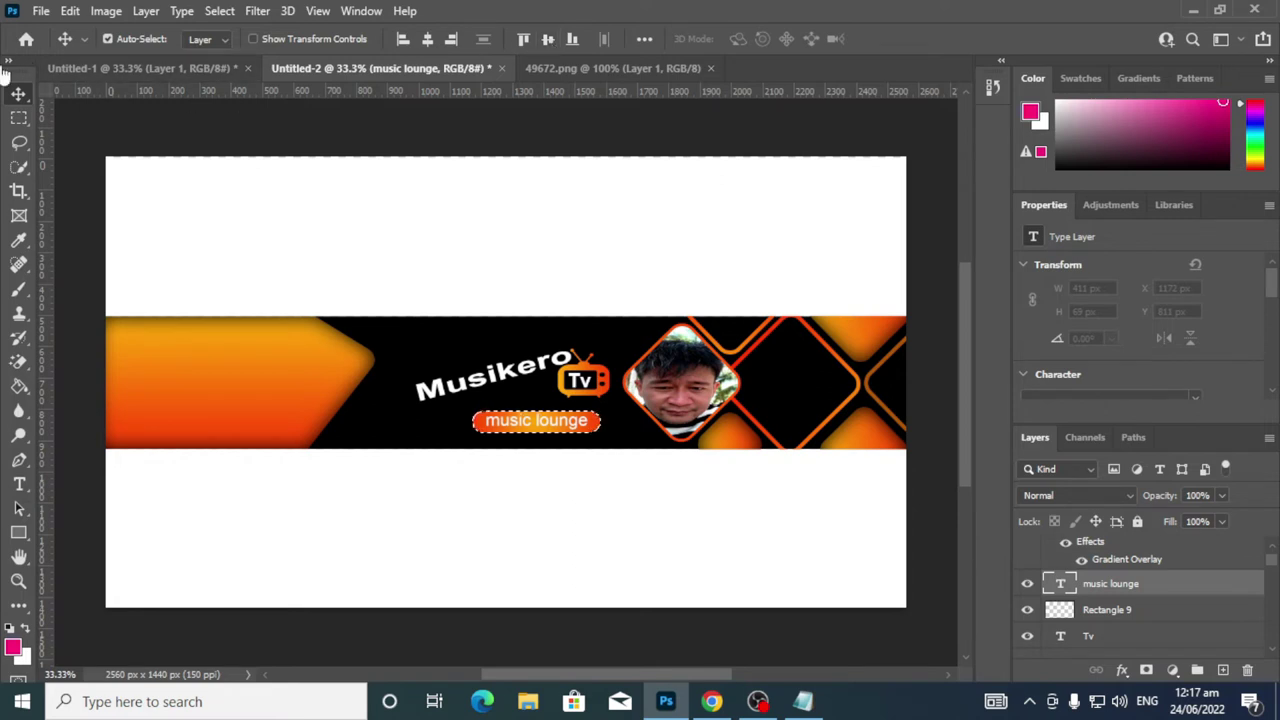
pyautogui.hotkey('ctrl', 'd')
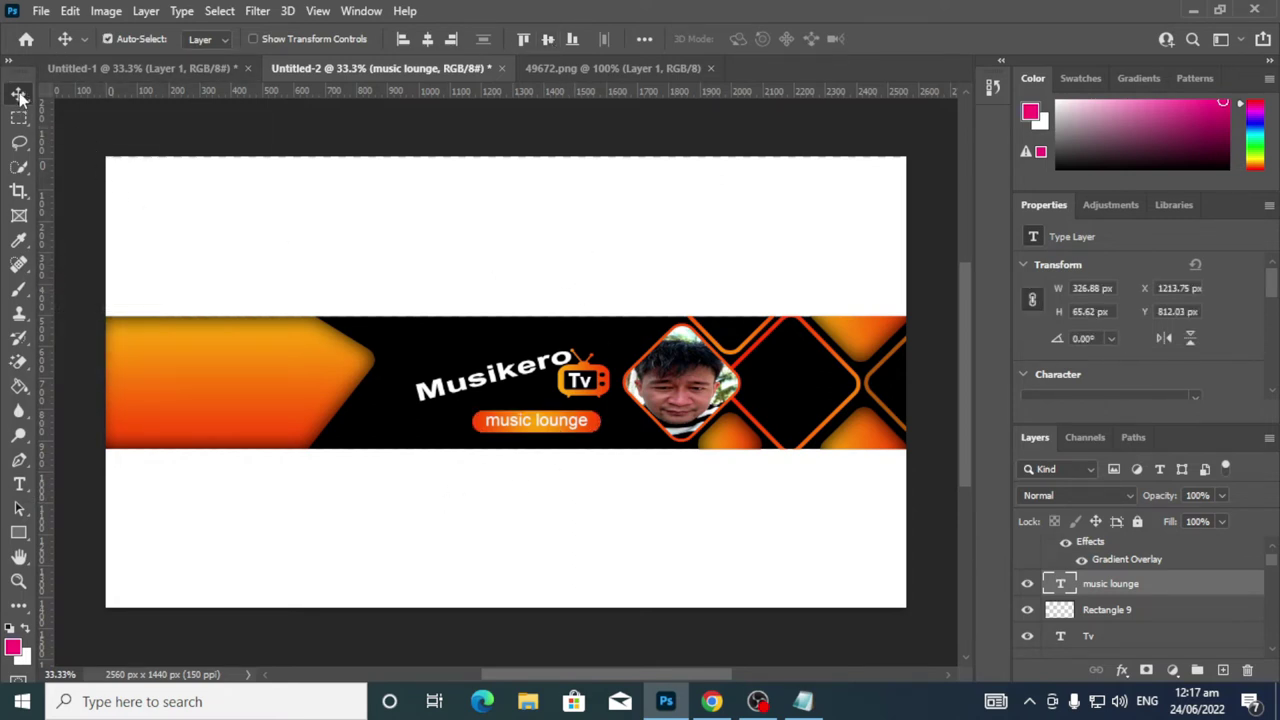
# Scale the bar and its "music lounge" caption together to about 79%, rotate them about -13°, and place them beneath the "Musikero" title
pyautogui.keyDown('shift'); pyautogui.click(1118, 610); pyautogui.keyUp('shift')
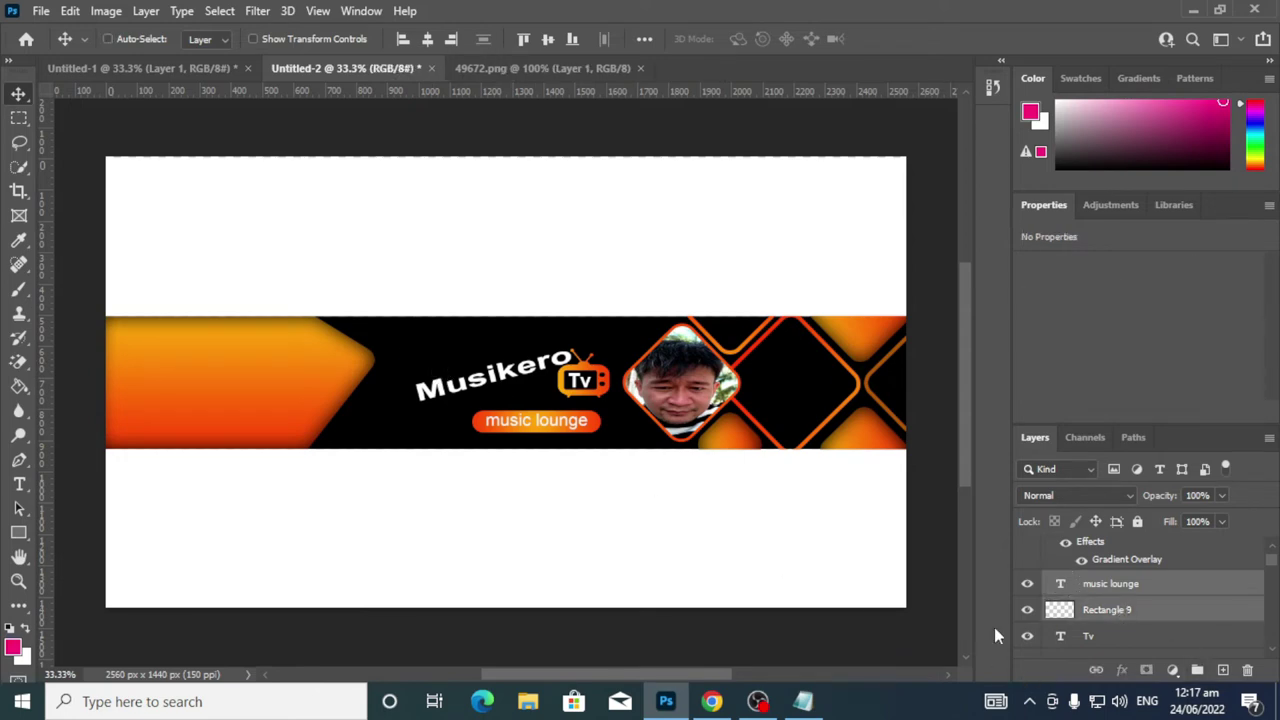
pyautogui.hotkey('ctrl', 't')
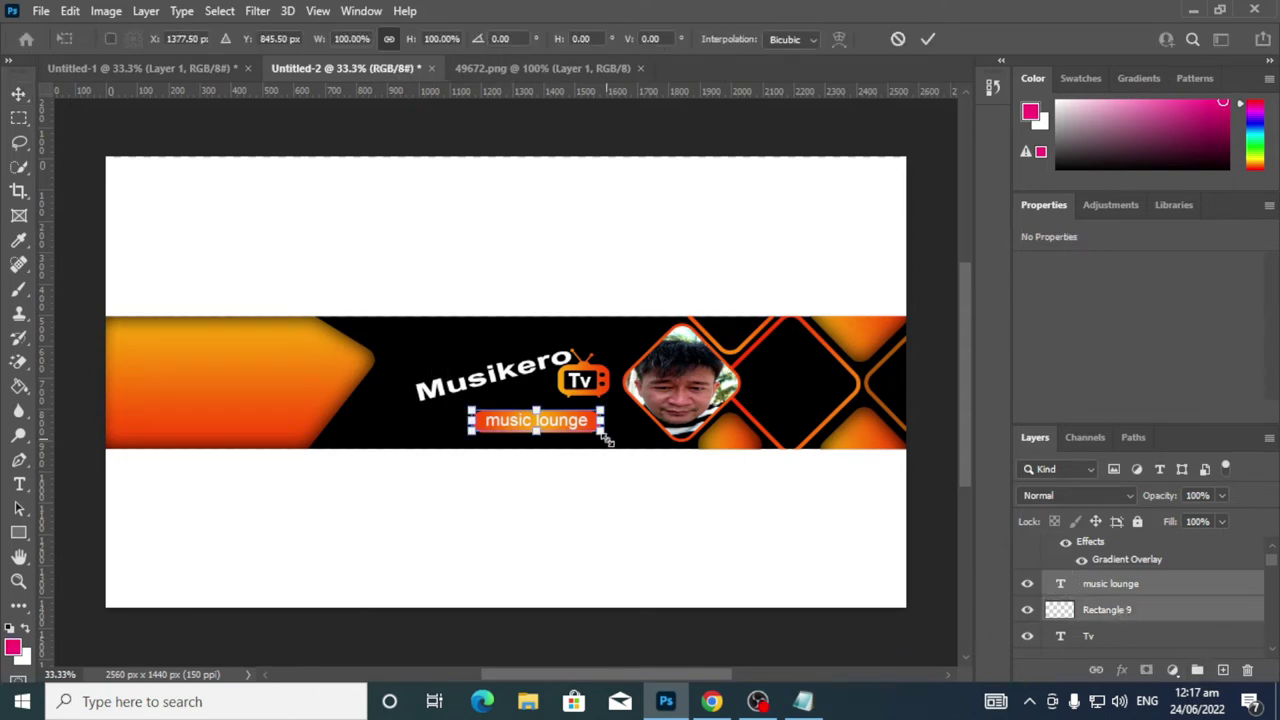
pyautogui.moveTo(620, 443); pyautogui.dragTo(516, 410)
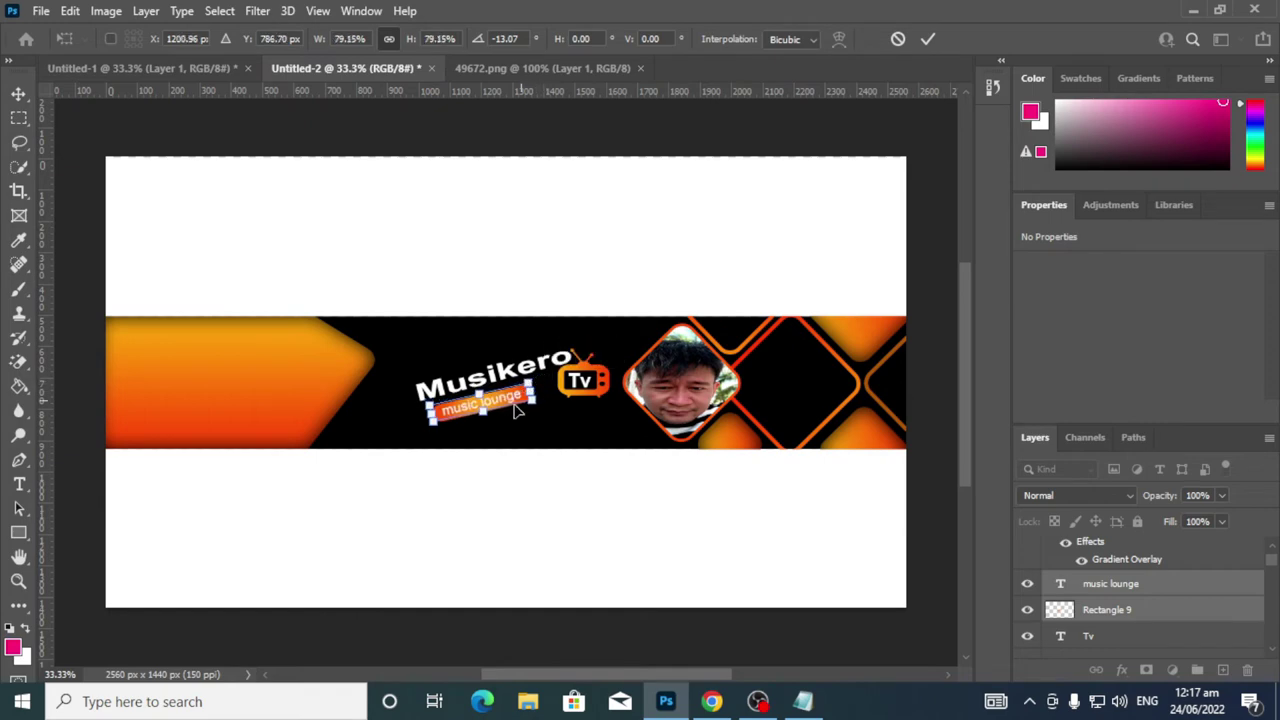
pyautogui.moveTo(488, 408); pyautogui.dragTo(505, 398)
pyautogui.click(928, 39)
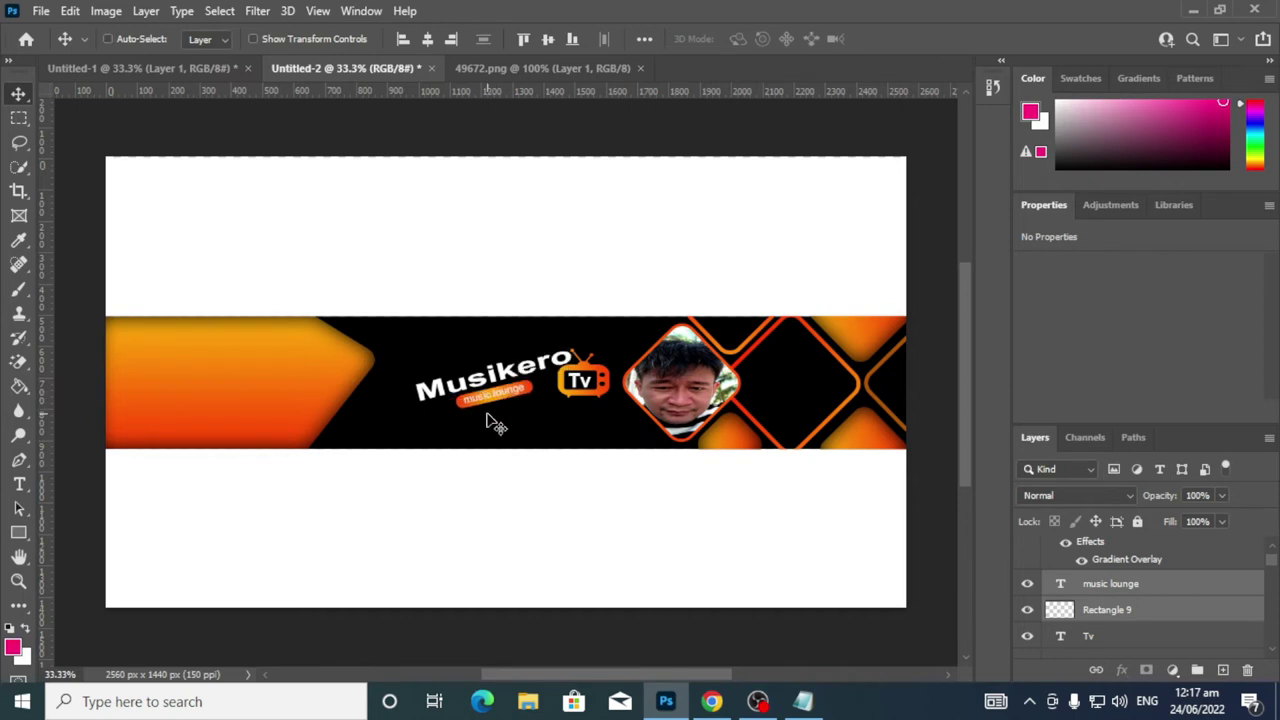
# Stretch the slanted "music lounge" bar and caption horizontally to about 146% width, keeping their height at 100%
pyautogui.hotkey('ctrl', 't')
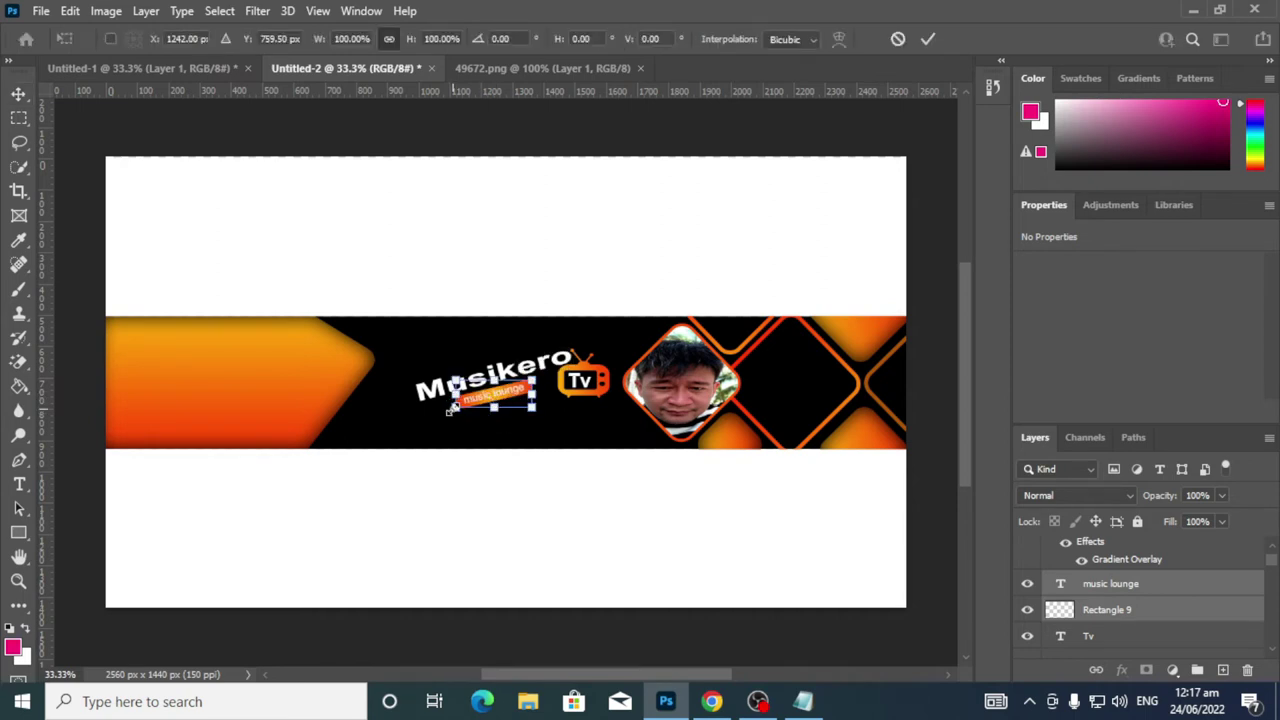
pyautogui.moveTo(455, 394); pyautogui.dragTo(437, 396)
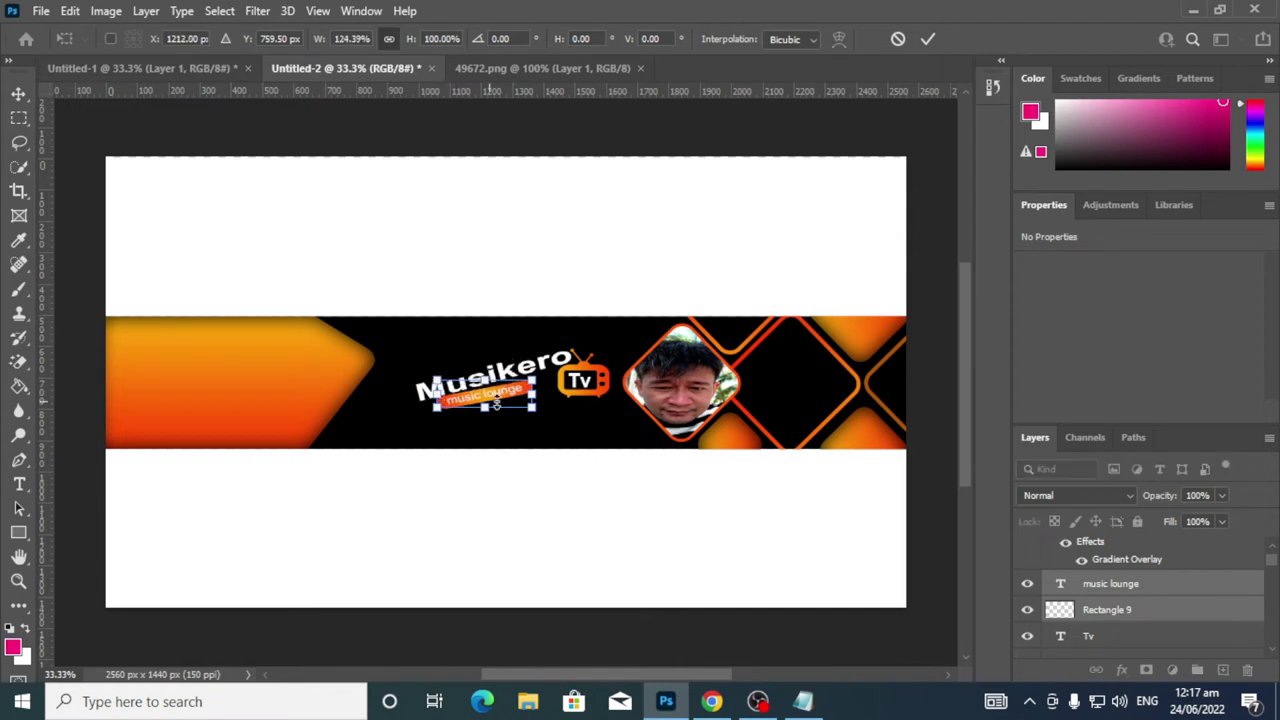
pyautogui.moveTo(539, 393); pyautogui.dragTo(549, 394)
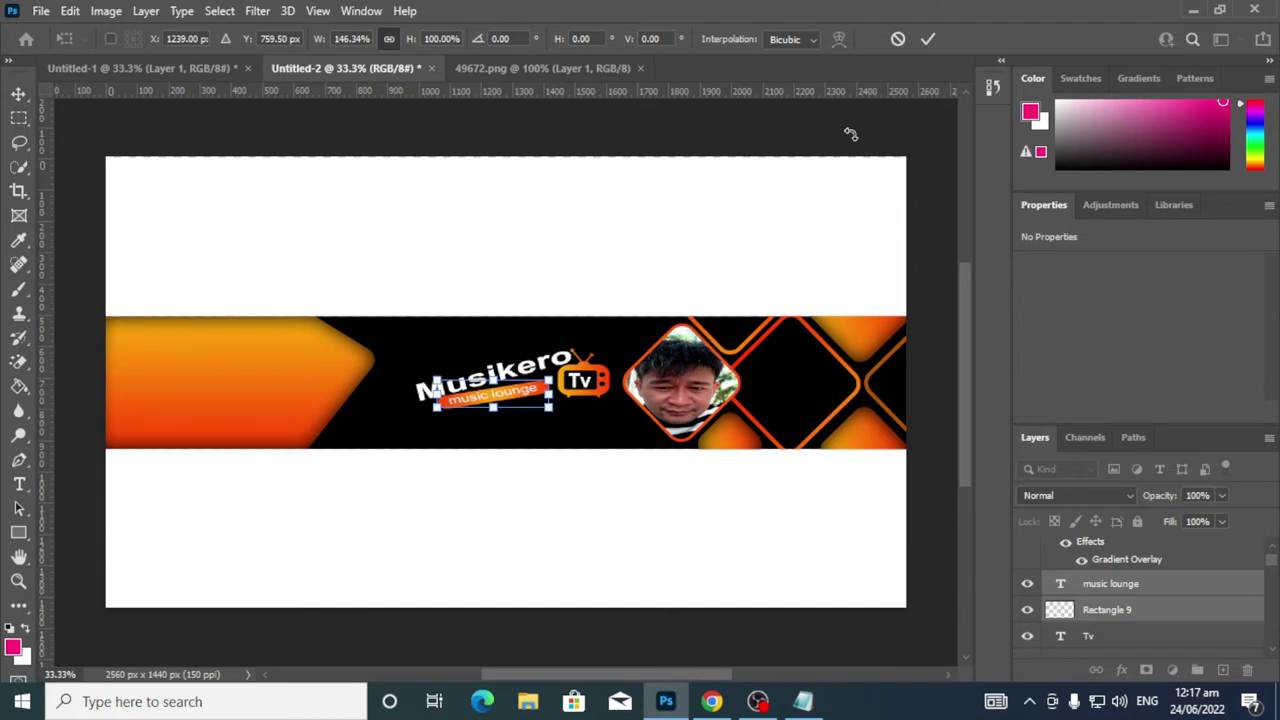
pyautogui.click(928, 42)
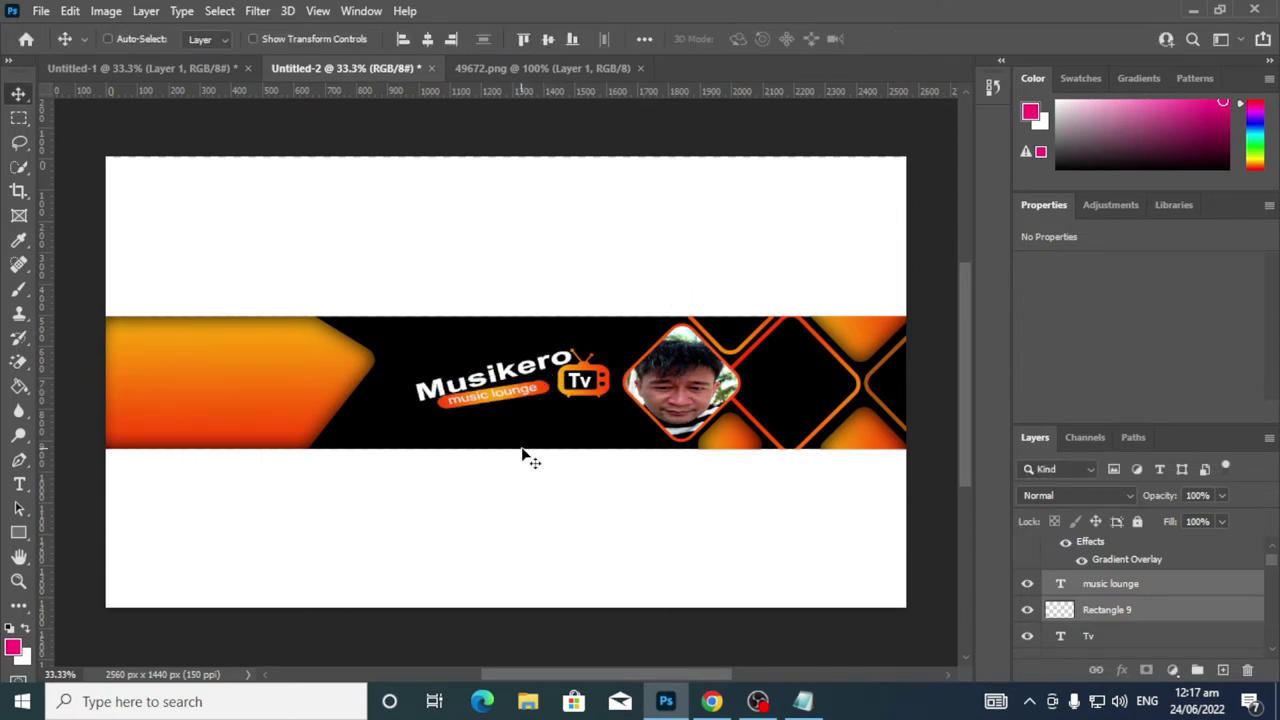
# Rotate the "music lounge" bar and caption by about -5.6° to follow the slant of the "Musikero" title
pyautogui.hotkey('ctrl', 't')
pyautogui.moveTo(558, 420); pyautogui.dragTo(564, 413)
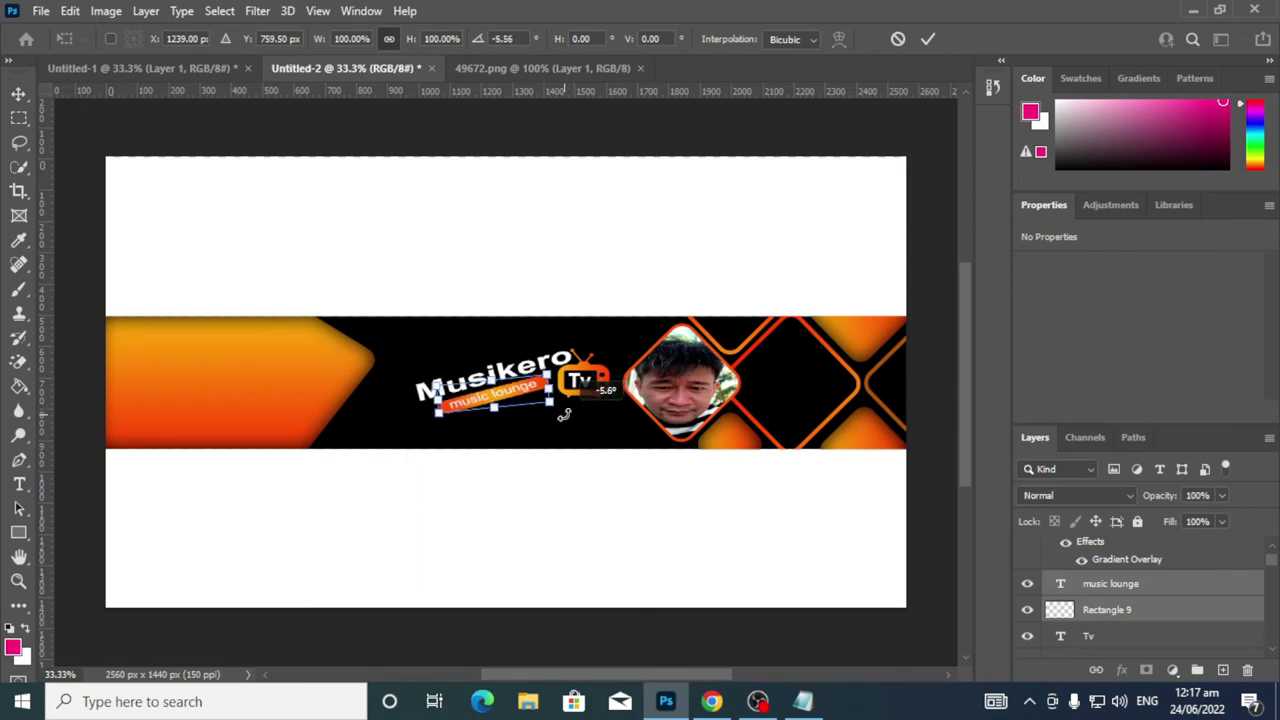
pyautogui.click(928, 39)
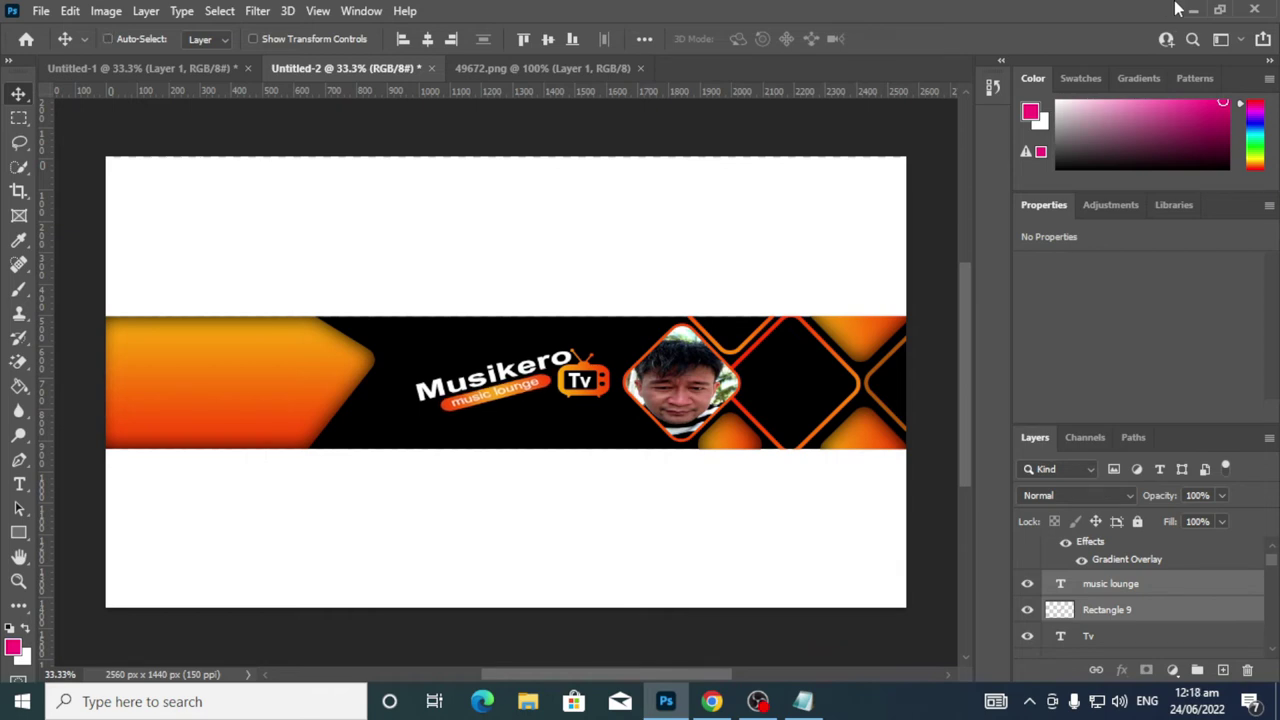
pyautogui.hotkey('ctrl', 't')
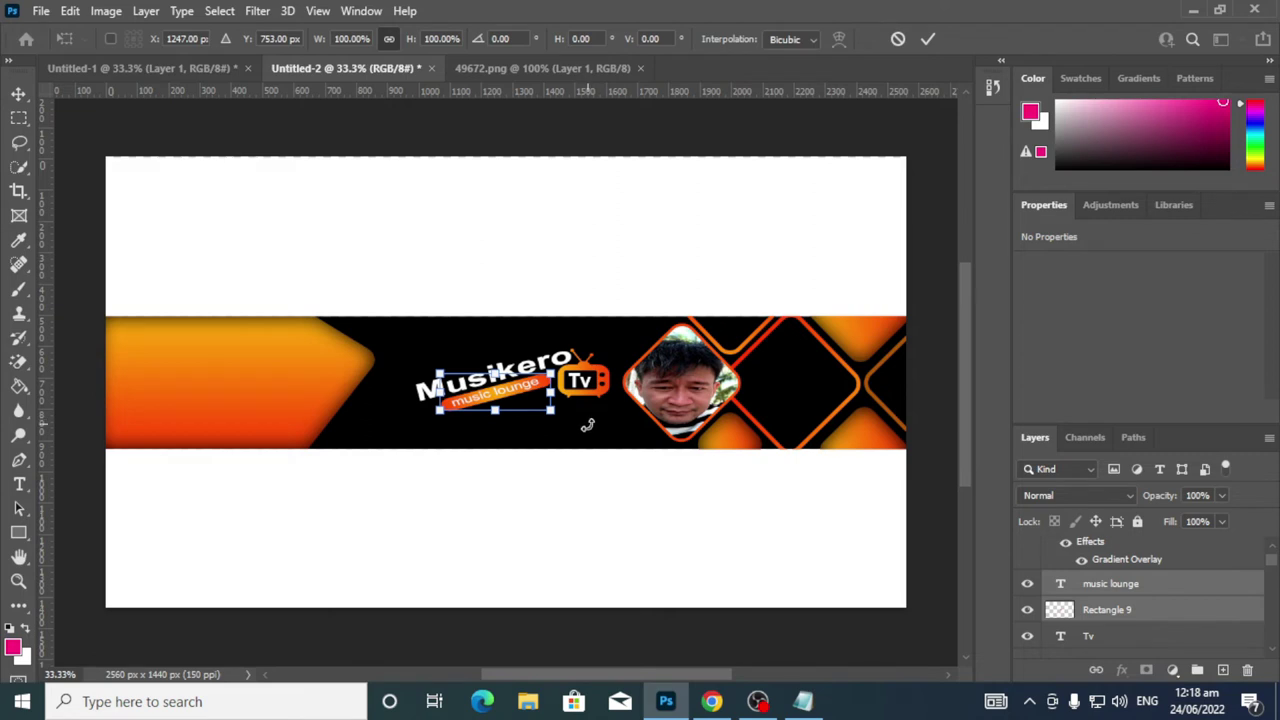
pyautogui.moveTo(588, 425); pyautogui.dragTo(590, 429)
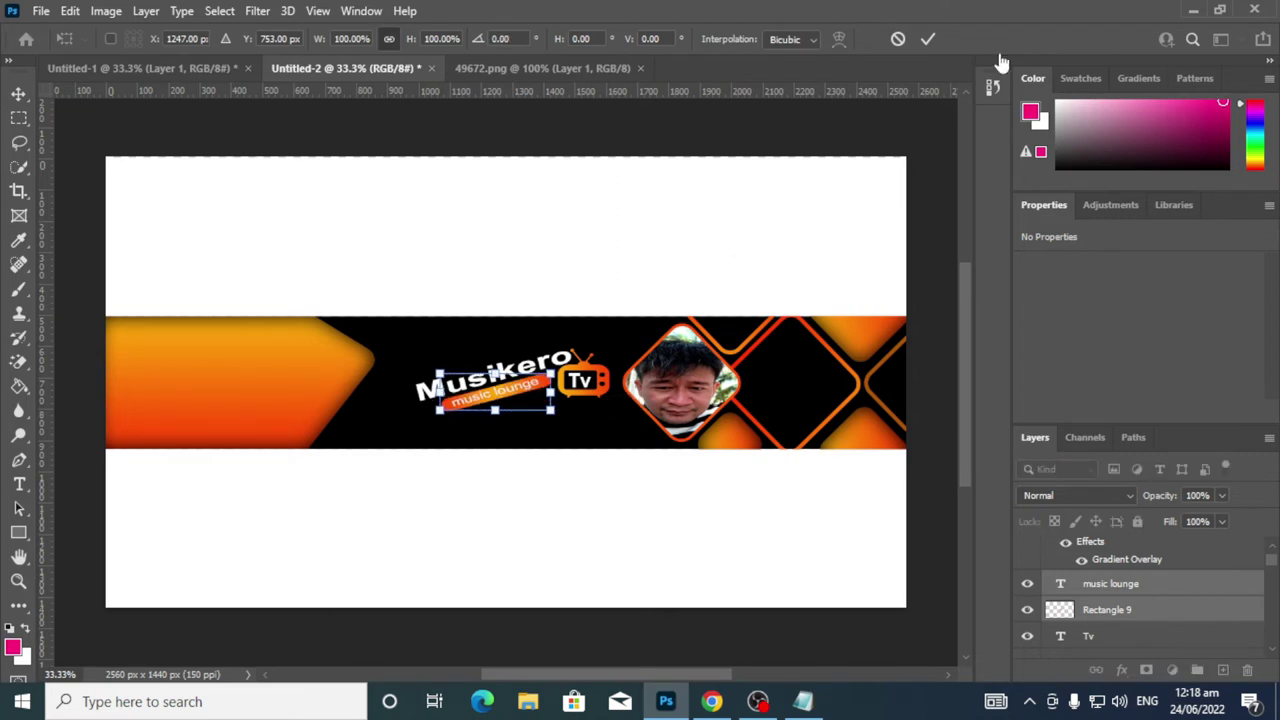
pyautogui.click(928, 40)
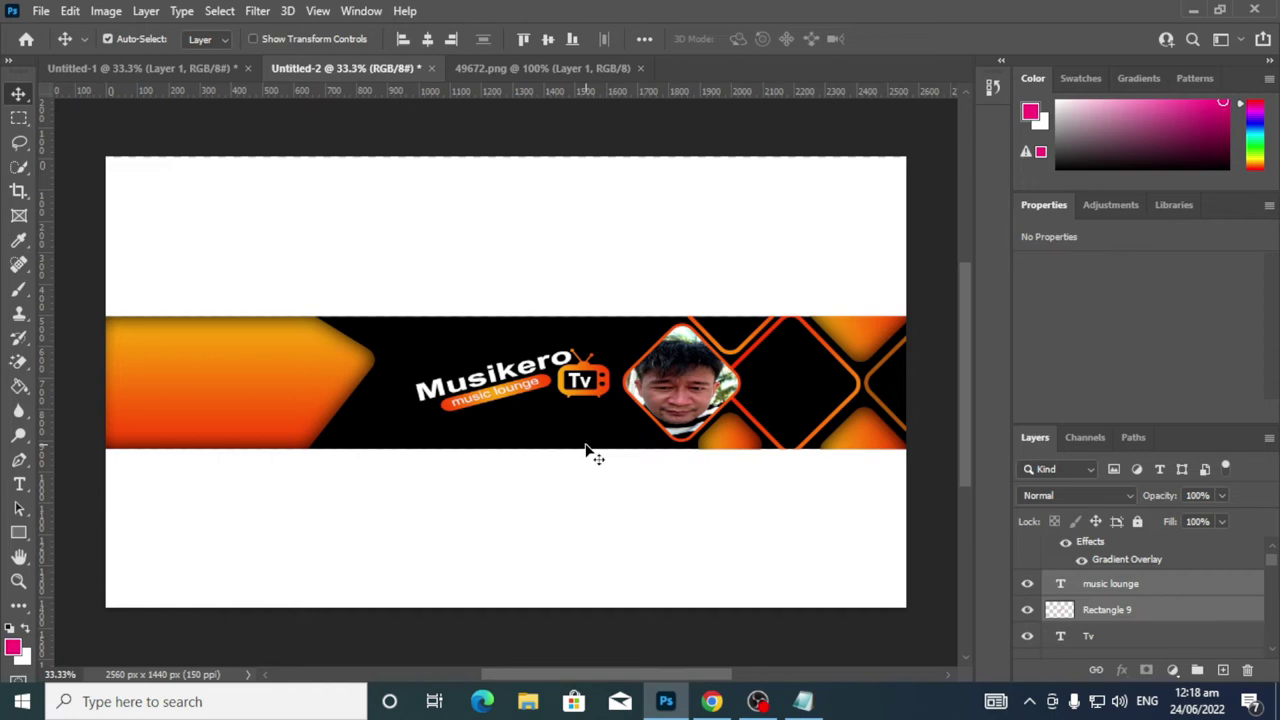
# Open the guitar images 55430-200 and download plus the three music-note images from New folder, dismissing any error
pyautogui.click(41, 12)
pyautogui.click(98, 52)
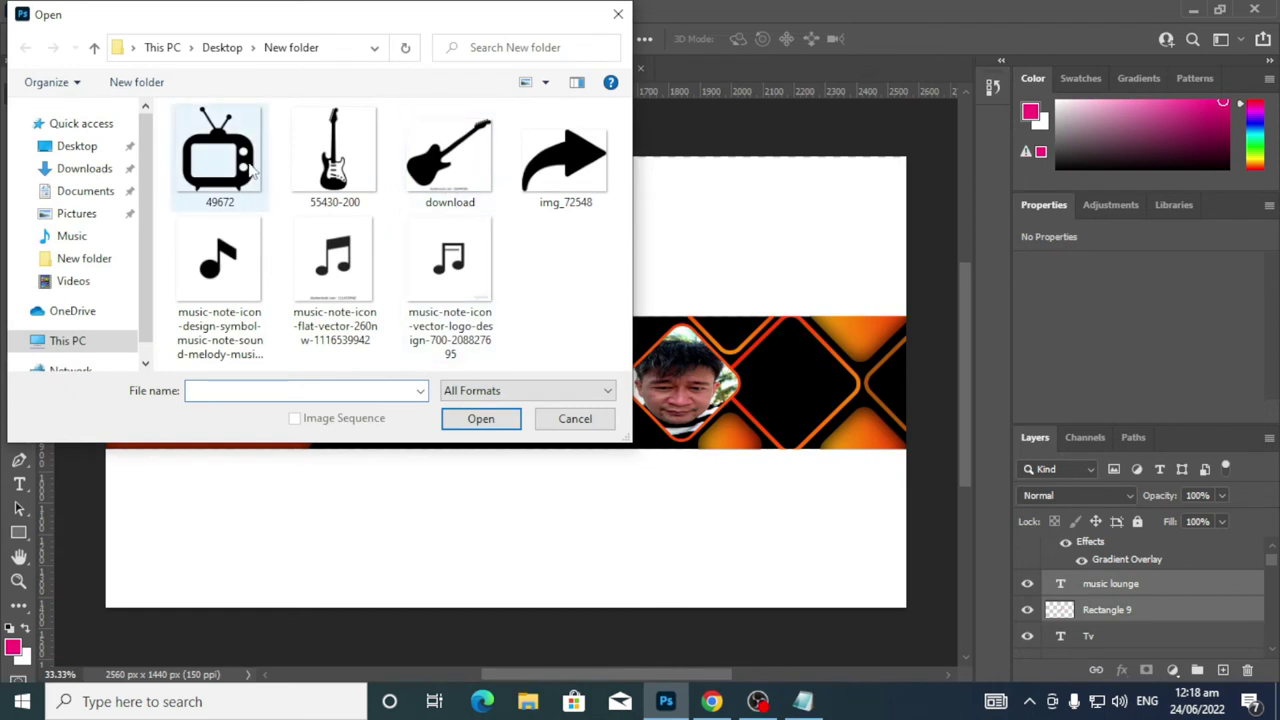
pyautogui.click(371, 163)
pyautogui.keyDown('ctrl'); pyautogui.click(455, 170); pyautogui.keyUp('ctrl')
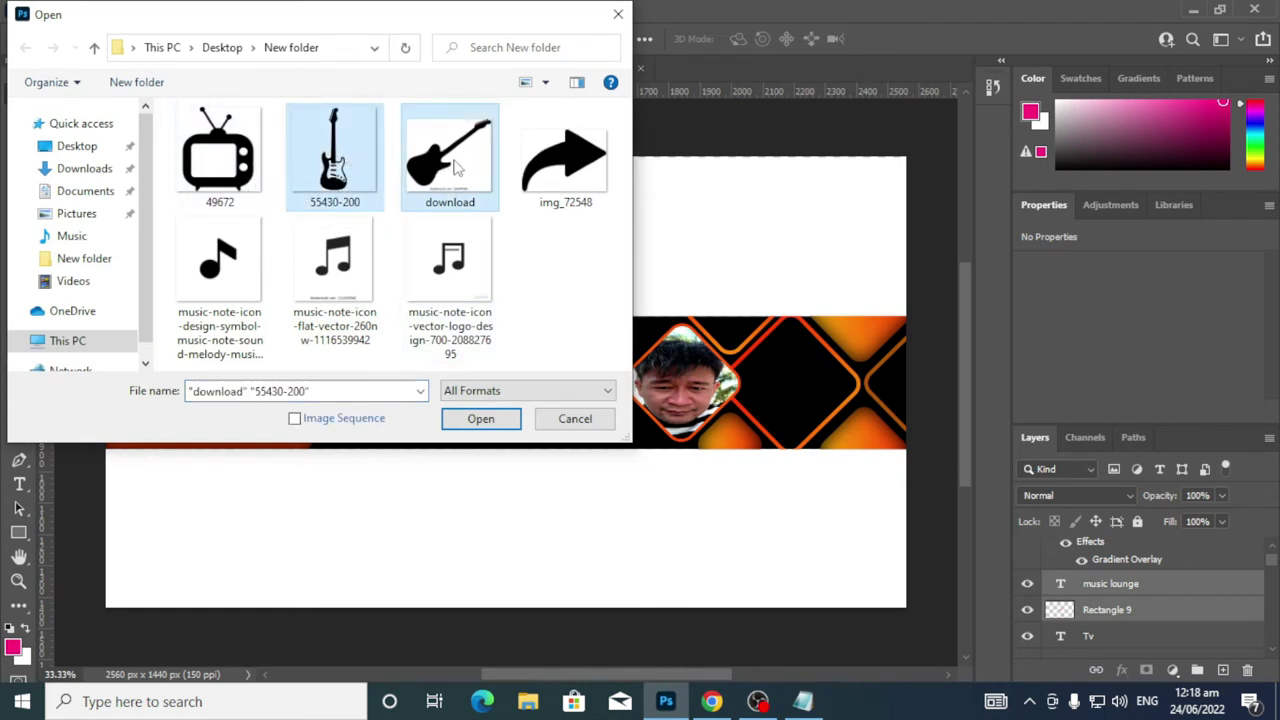
pyautogui.keyDown('ctrl'); pyautogui.click(450, 260); pyautogui.keyUp('ctrl')
pyautogui.keyDown('ctrl'); pyautogui.click(334, 260); pyautogui.keyUp('ctrl')
pyautogui.keyDown('ctrl'); pyautogui.click(219, 260); pyautogui.keyUp('ctrl')
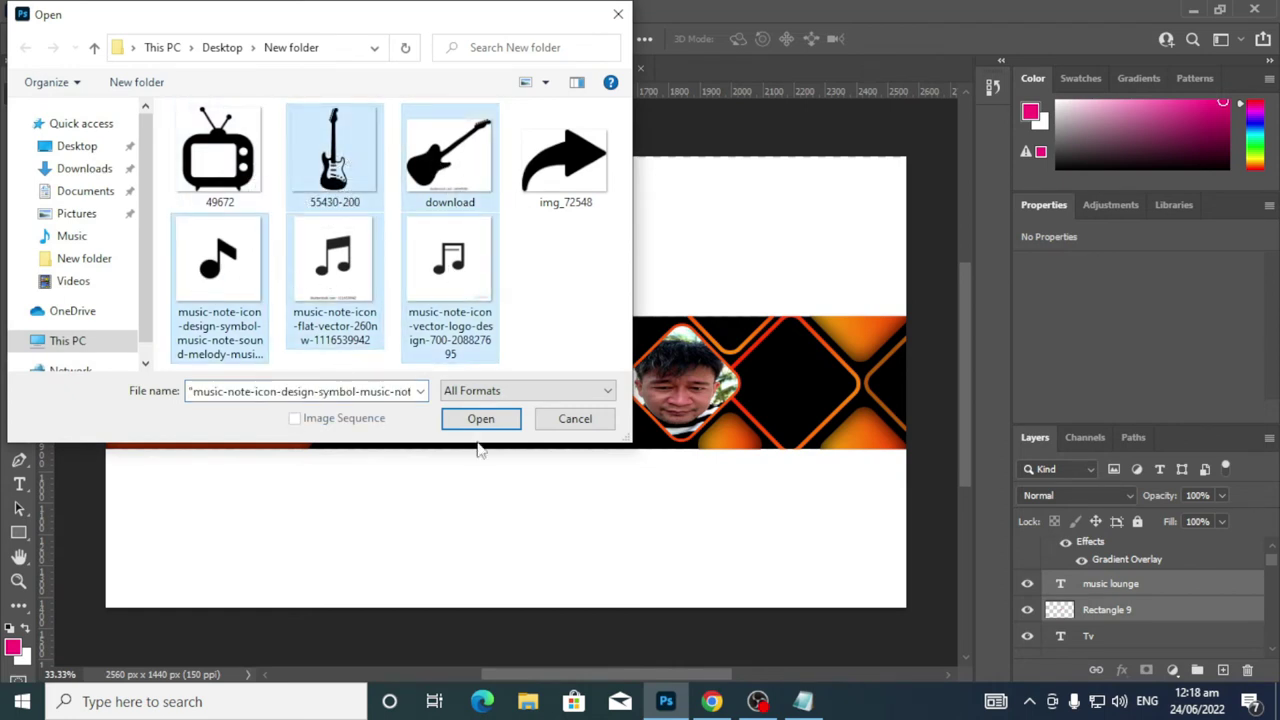
pyautogui.click(500, 420)
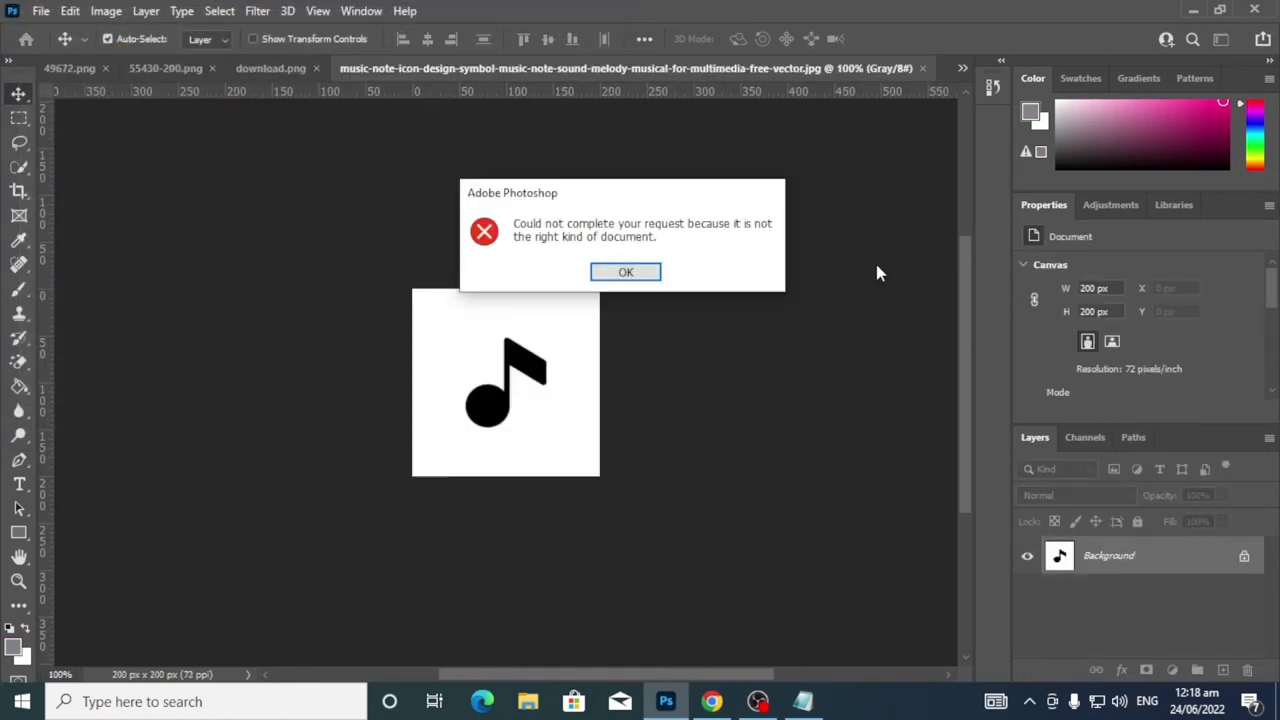
pyautogui.click(626, 273)
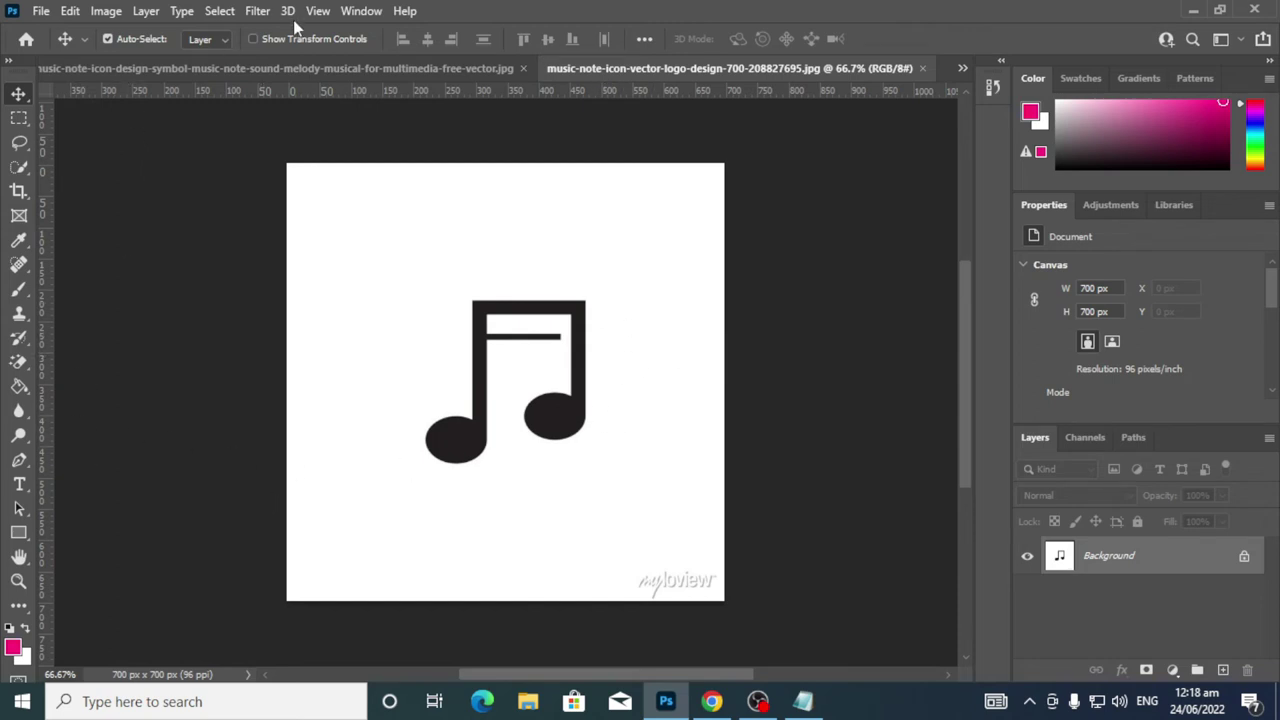
# Select the beamed music note as the subject, copy it to its own layer, and hide the Background layer
pyautogui.click(220, 11)
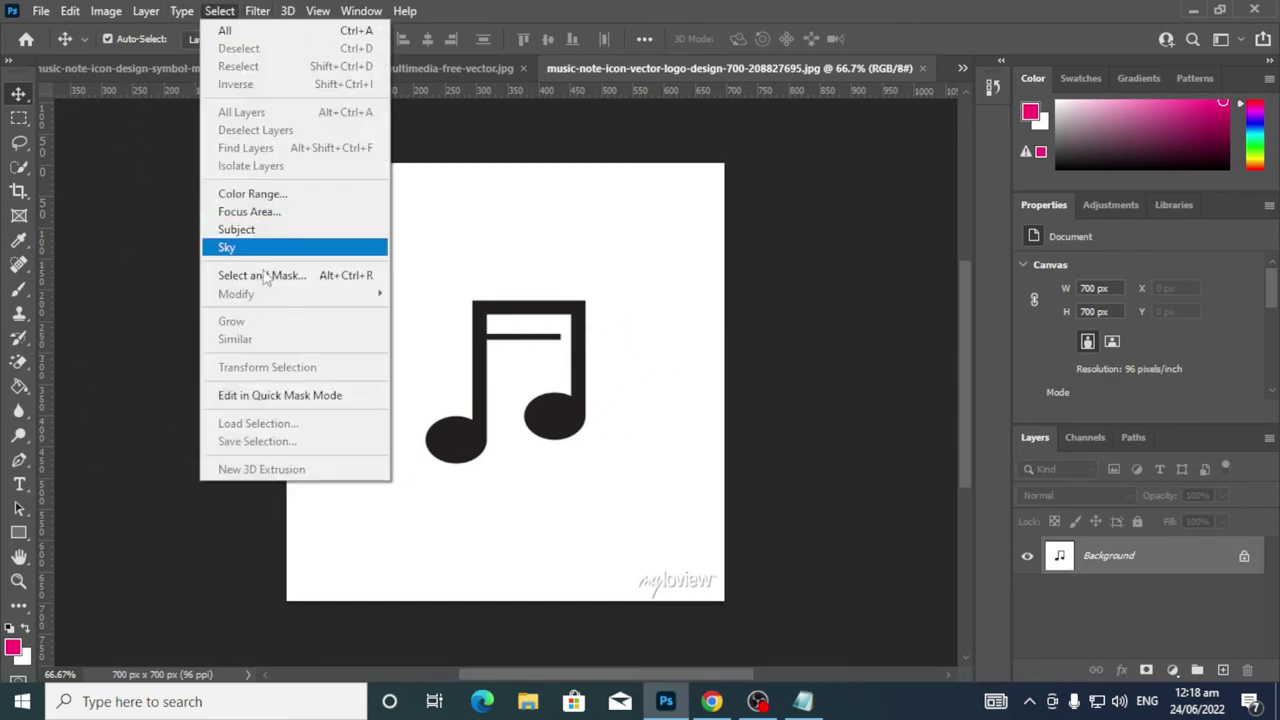
pyautogui.click(255, 230)
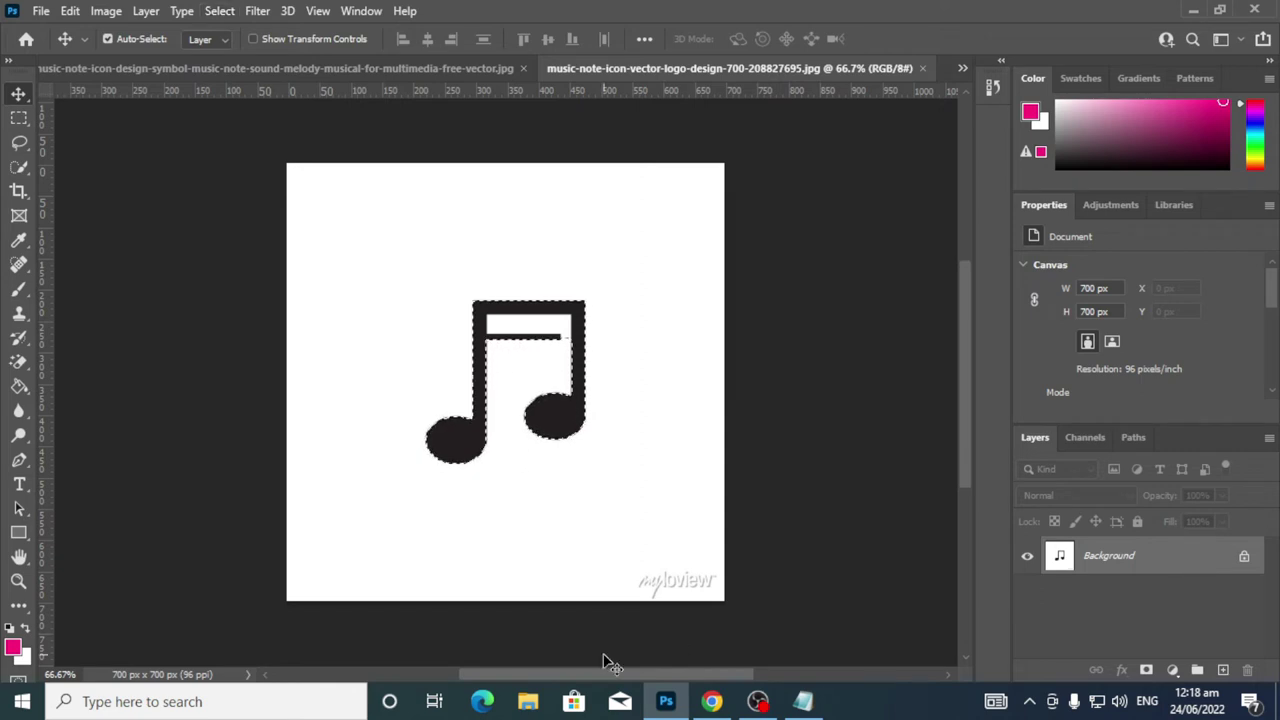
pyautogui.hotkey('ctrl', 'j')
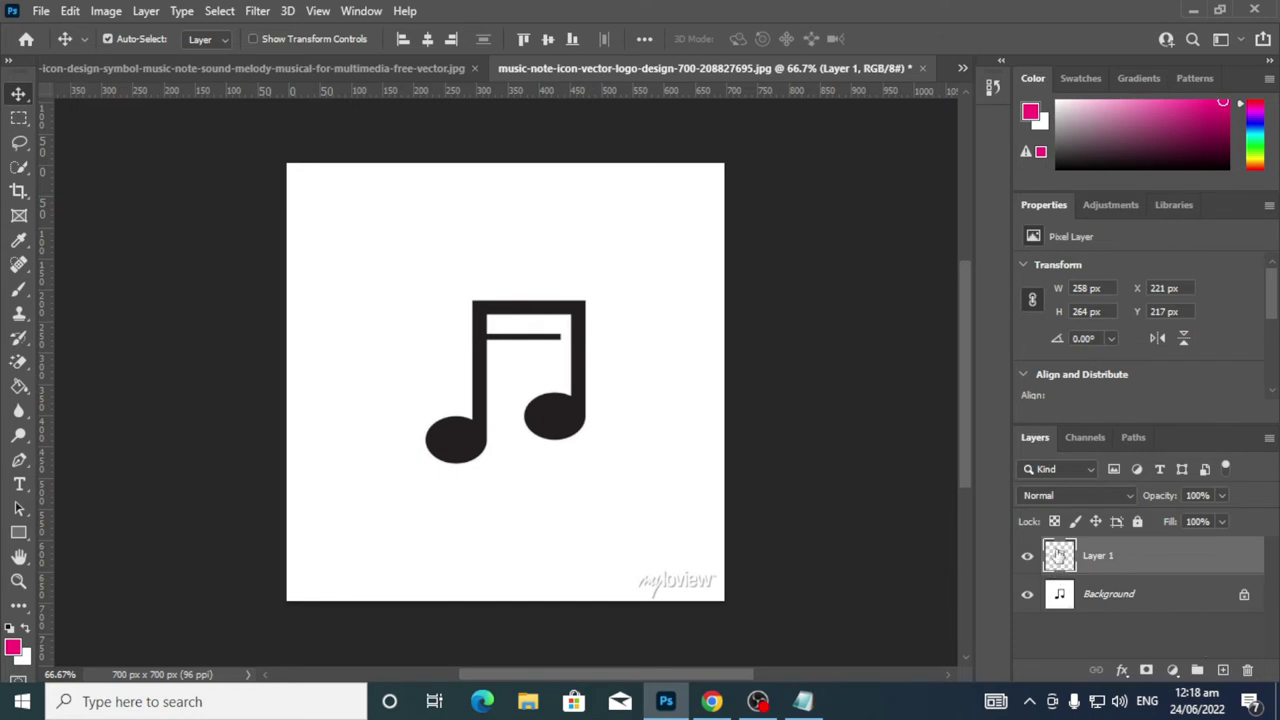
pyautogui.click(1027, 595)
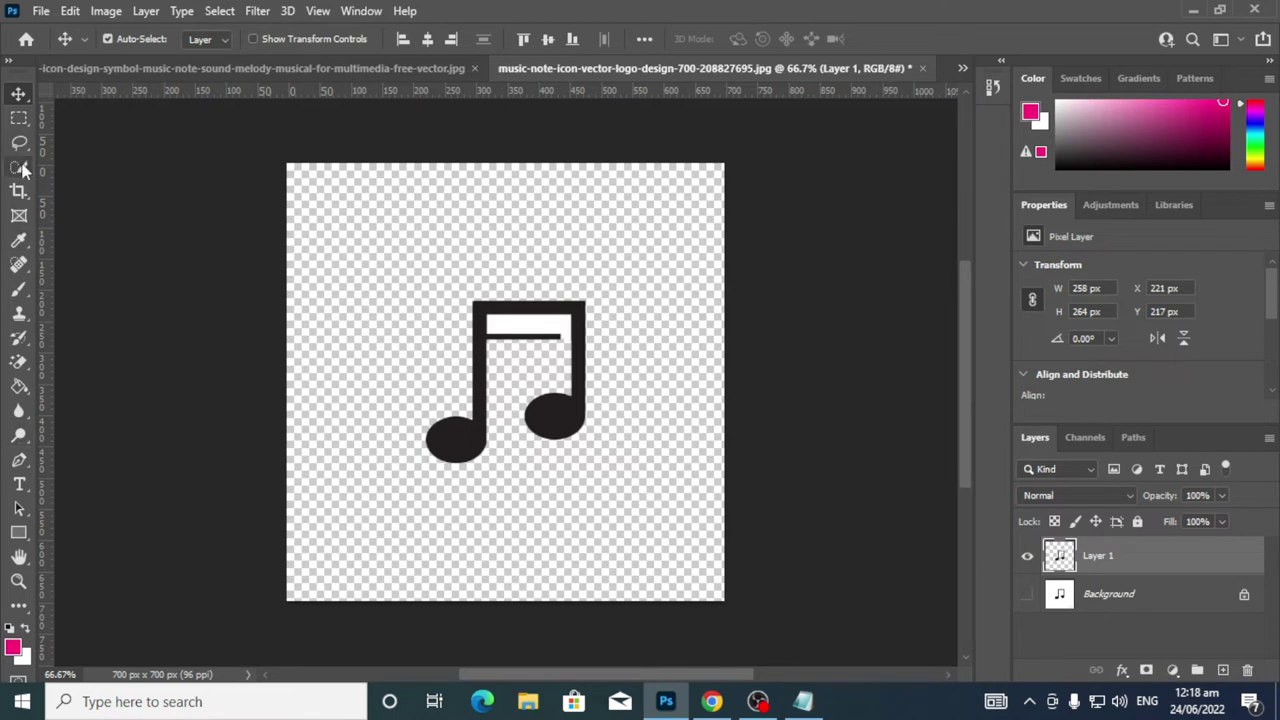
# Erase the white area left between the note's beams with the Magic Eraser at tolerance 32
pyautogui.moveTo(24, 170); pyautogui.dragTo(92, 170)
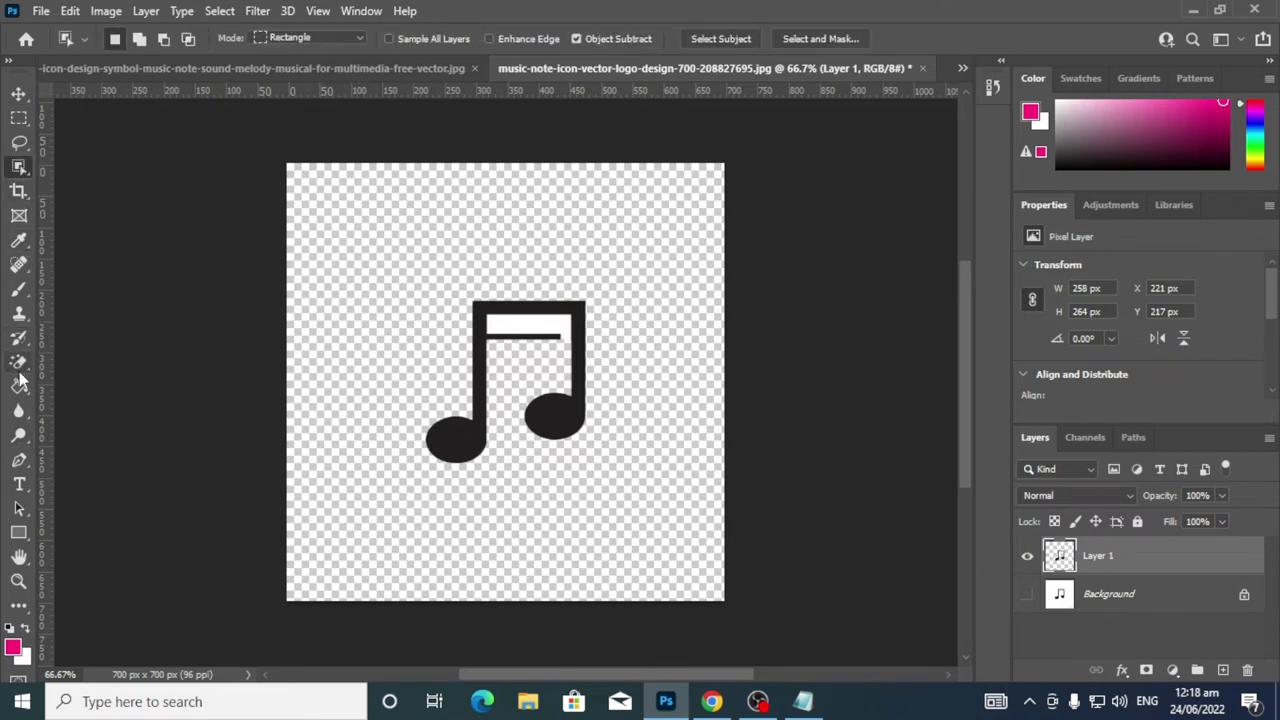
pyautogui.moveTo(19, 362); pyautogui.dragTo(117, 400)
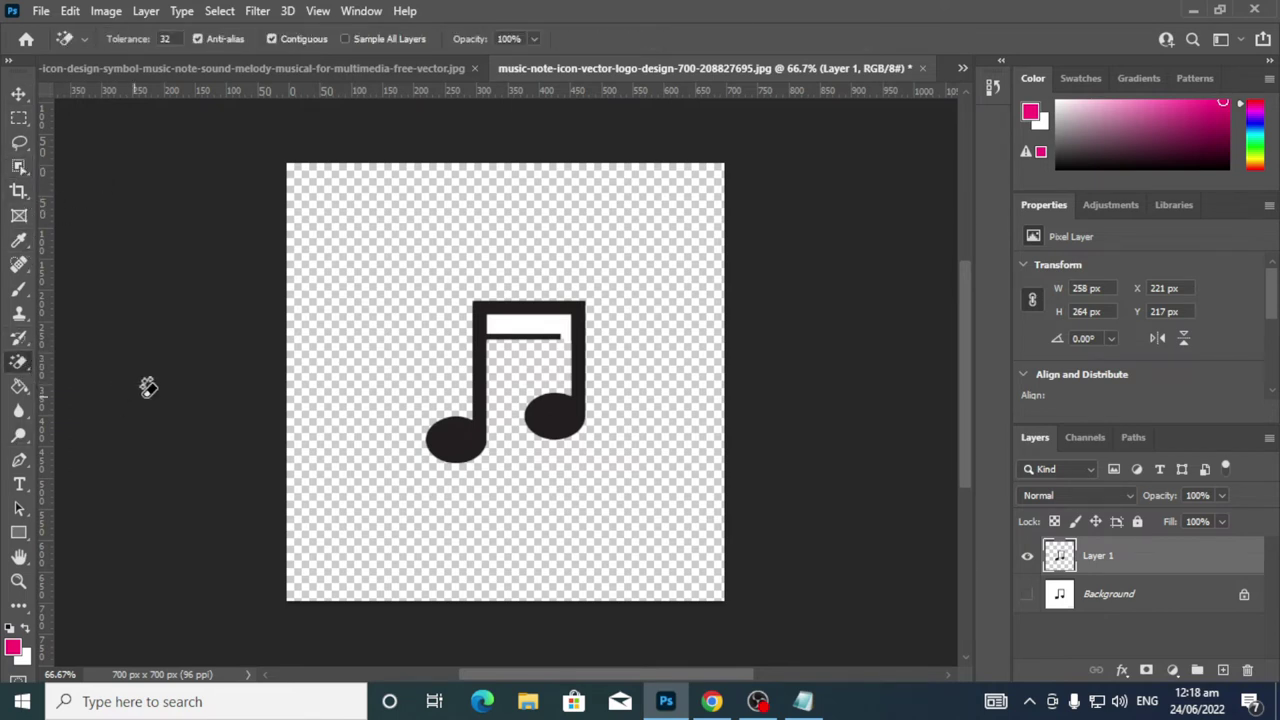
pyautogui.click(526, 322)
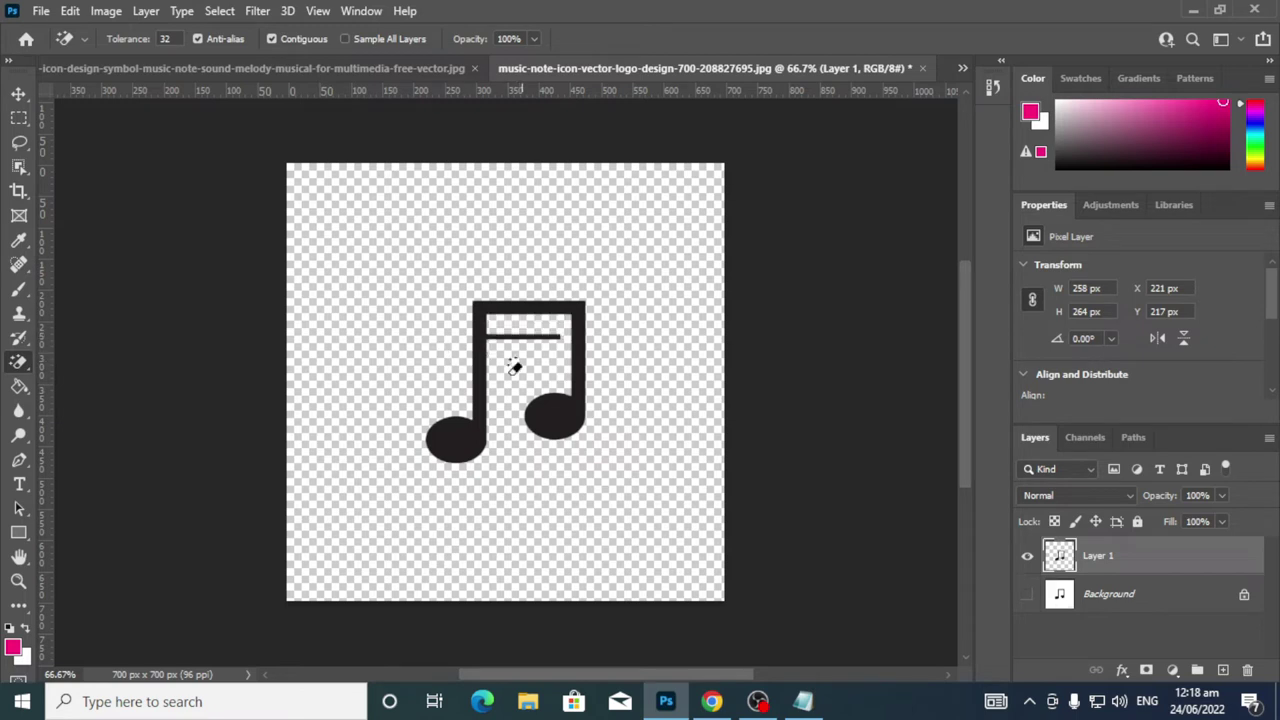
# Try to move the cut-out beamed note into another open document
pyautogui.click(19, 93)
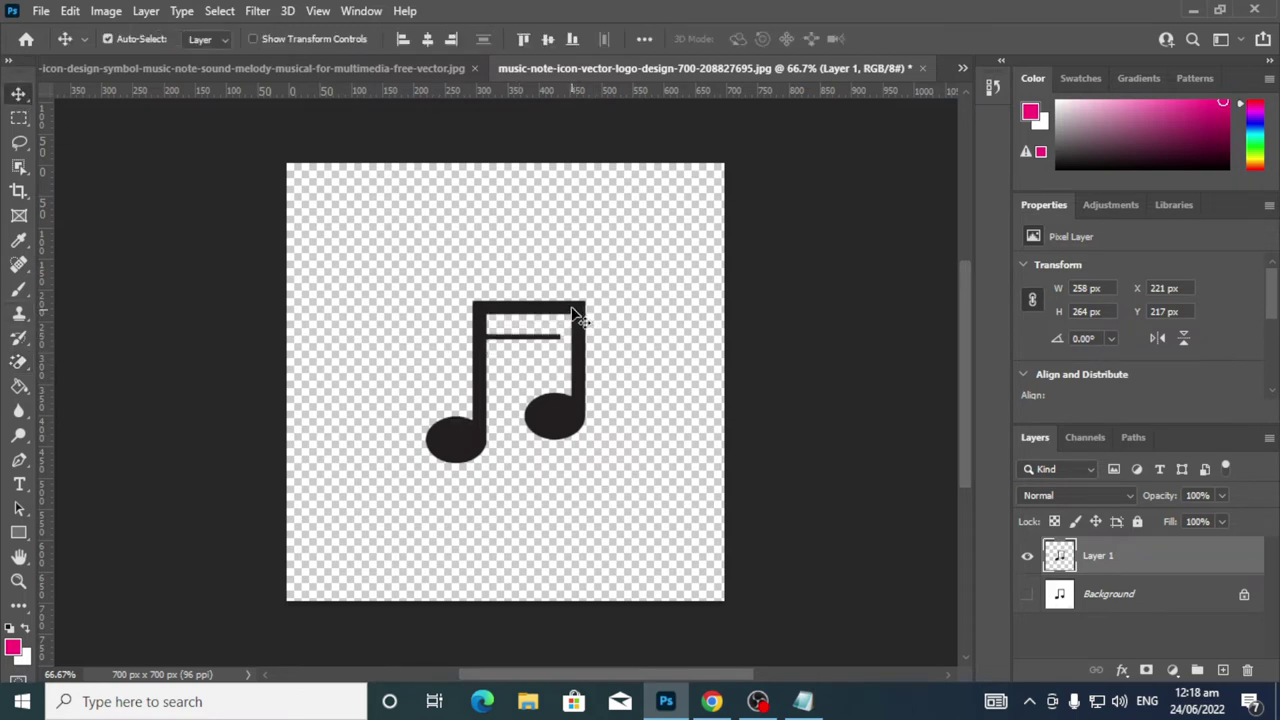
pyautogui.moveTo(585, 320); pyautogui.dragTo(145, 63)
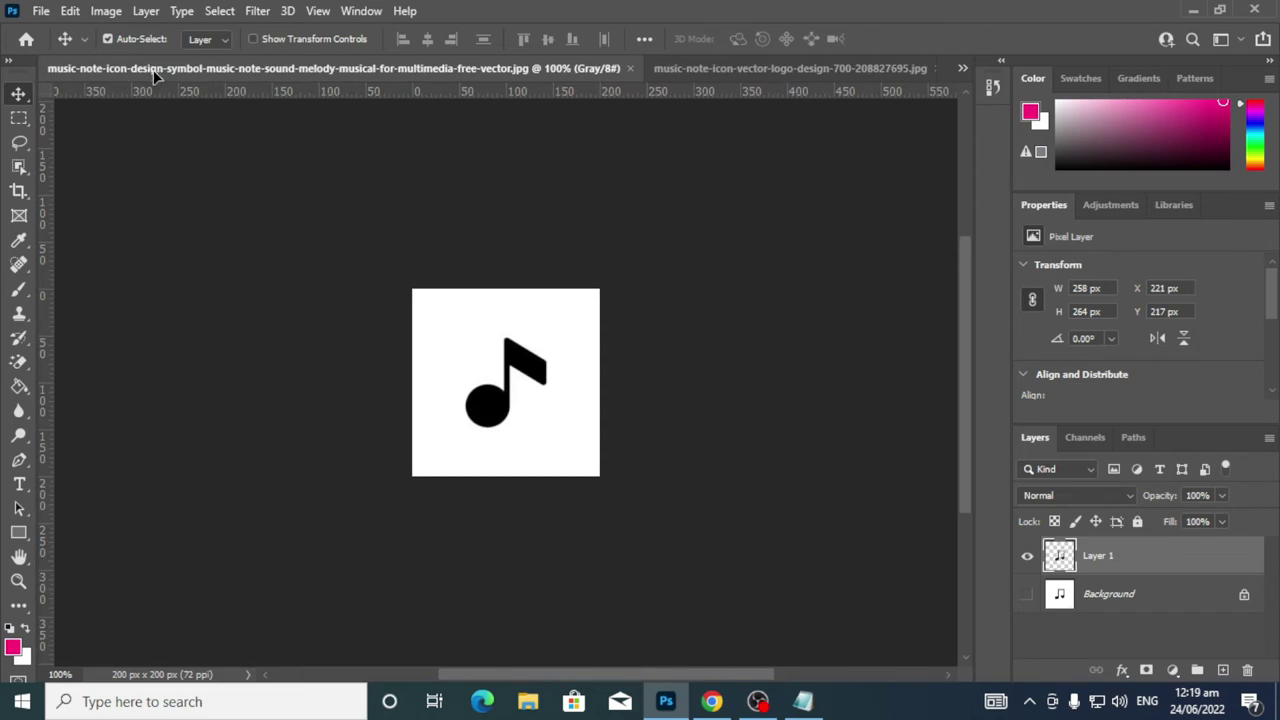
pyautogui.moveTo(930, 120); pyautogui.dragTo(970, 73)
pyautogui.moveTo(517, 372); pyautogui.dragTo(785, 307)
pyautogui.moveTo(688, 305); pyautogui.dragTo(401, 287)
pyautogui.click(963, 69)
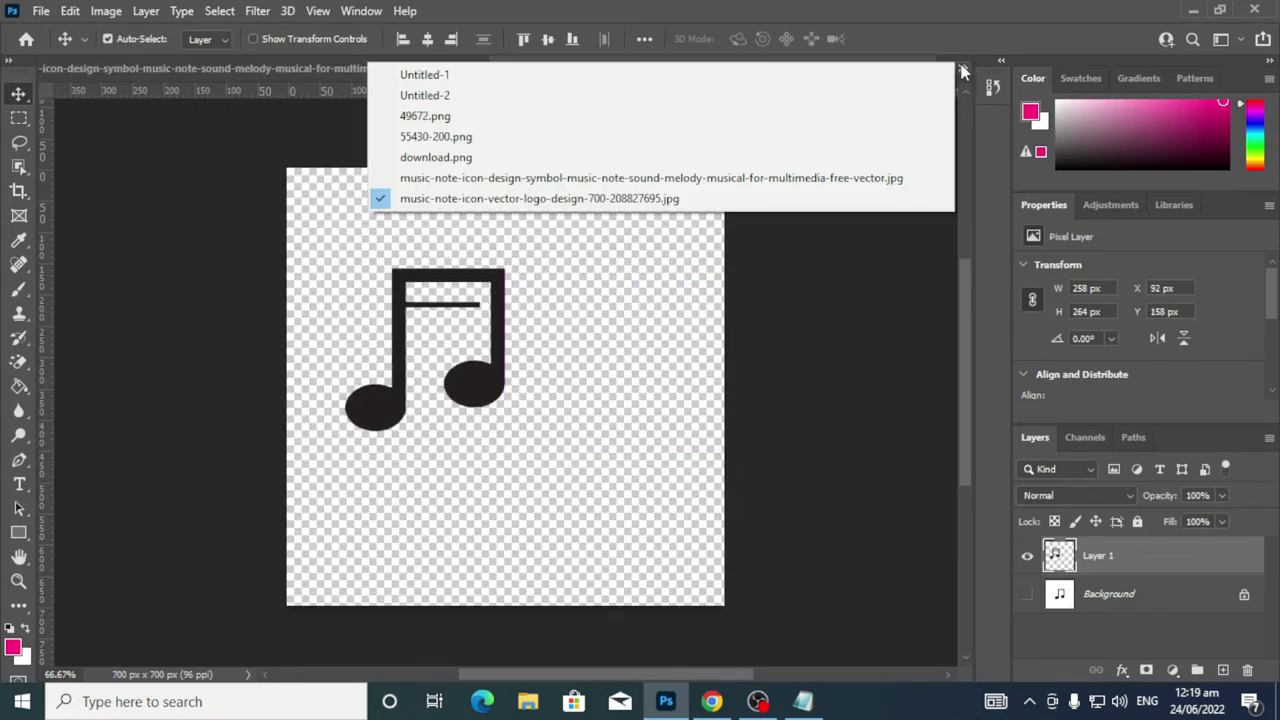
pyautogui.click(498, 282)
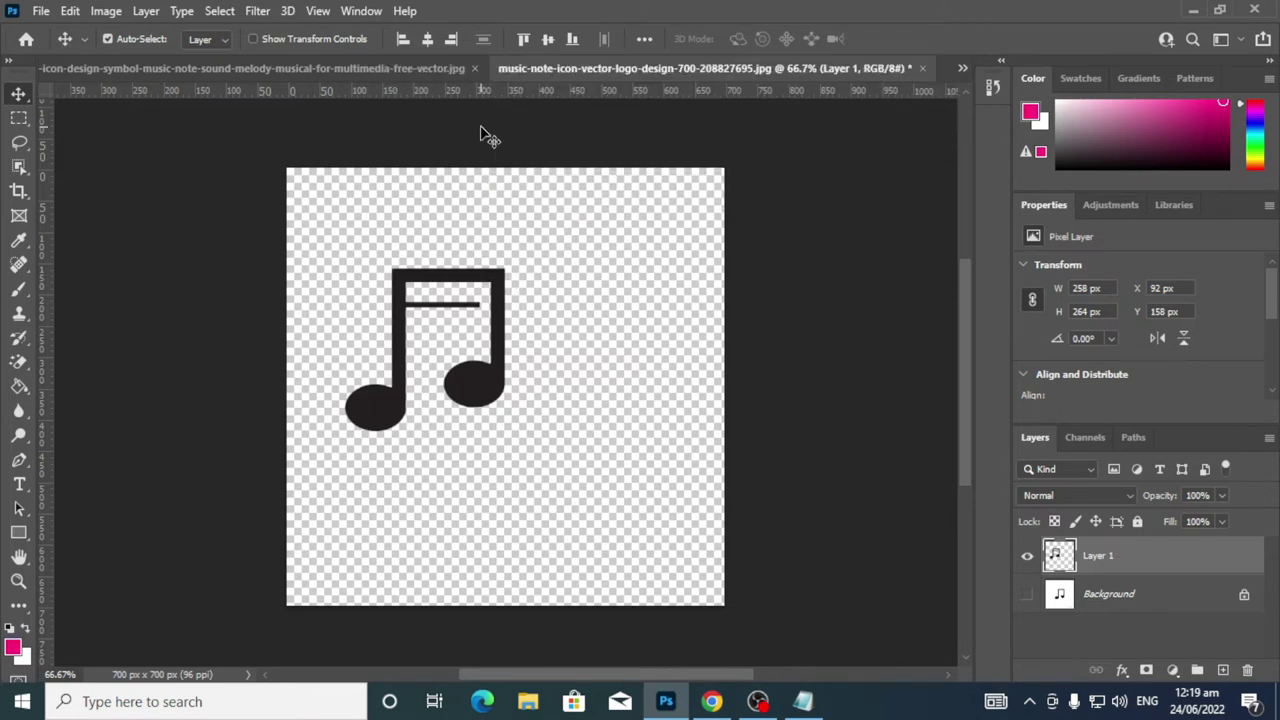
# Copy the beamed note into the single music-note document and close the beamed note's source image without saving
pyautogui.moveTo(449, 283); pyautogui.dragTo(514, 345)
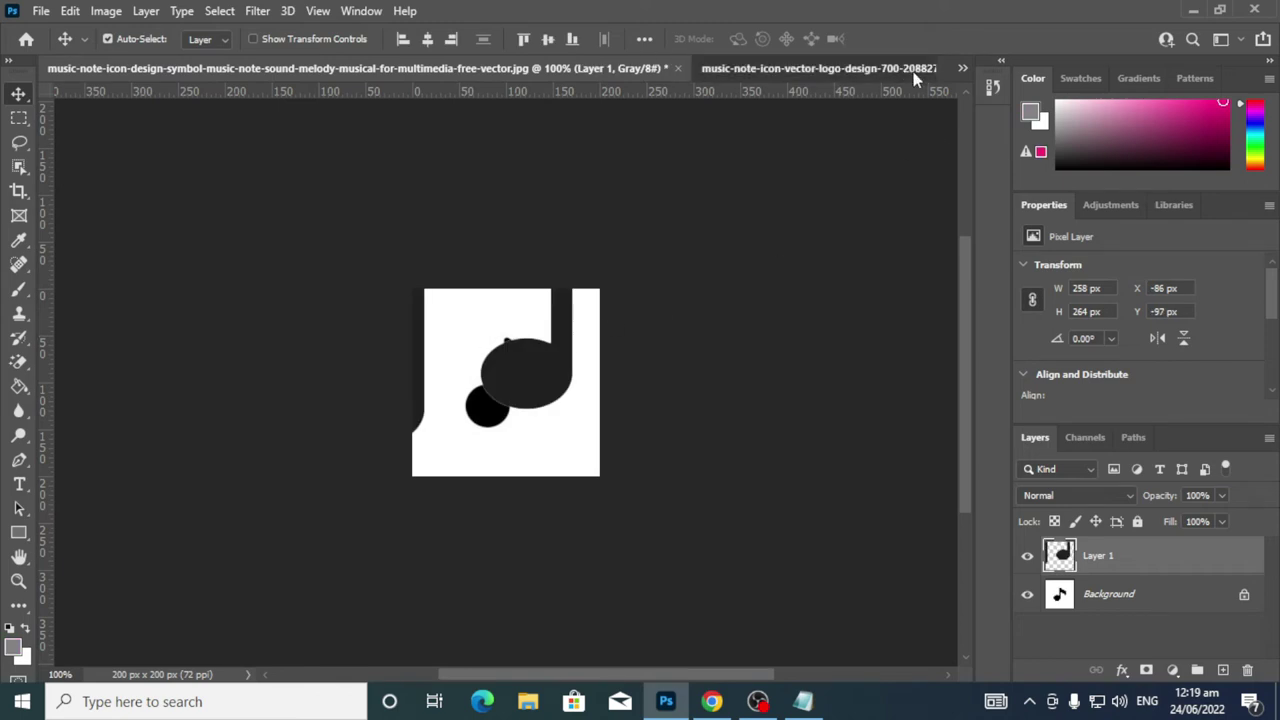
pyautogui.click(916, 70)
pyautogui.click(920, 68)
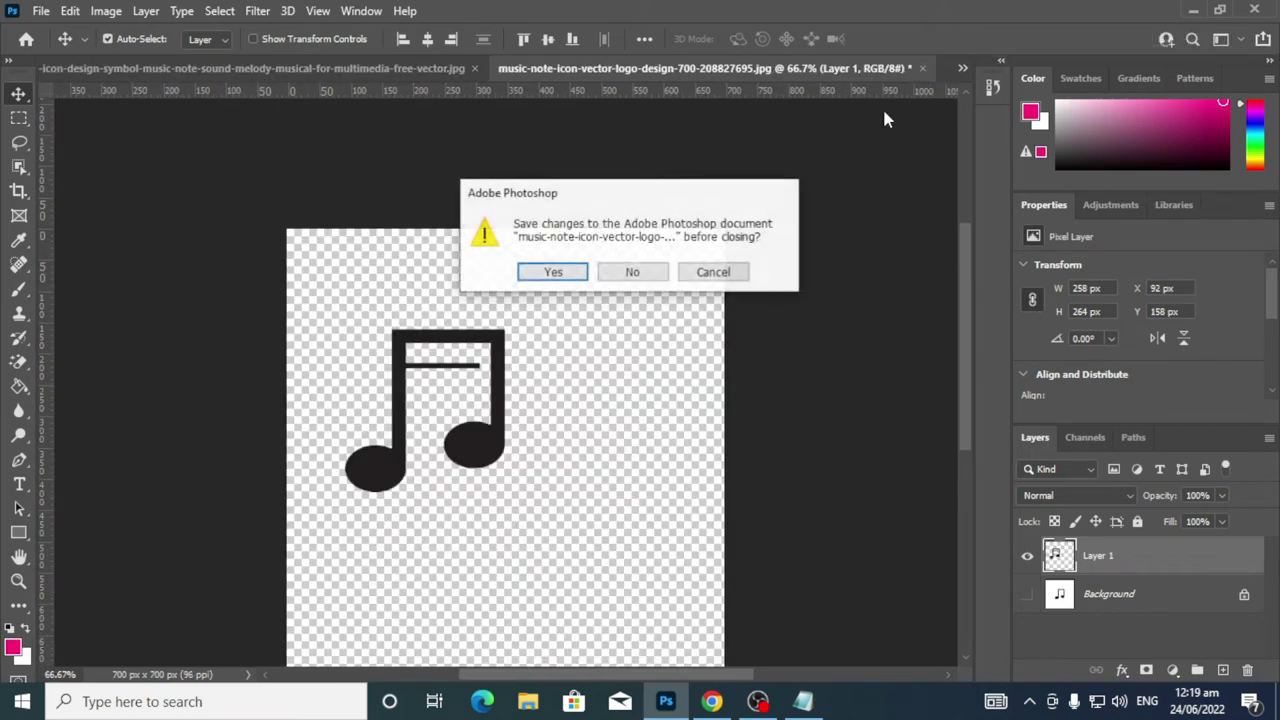
pyautogui.click(632, 271)
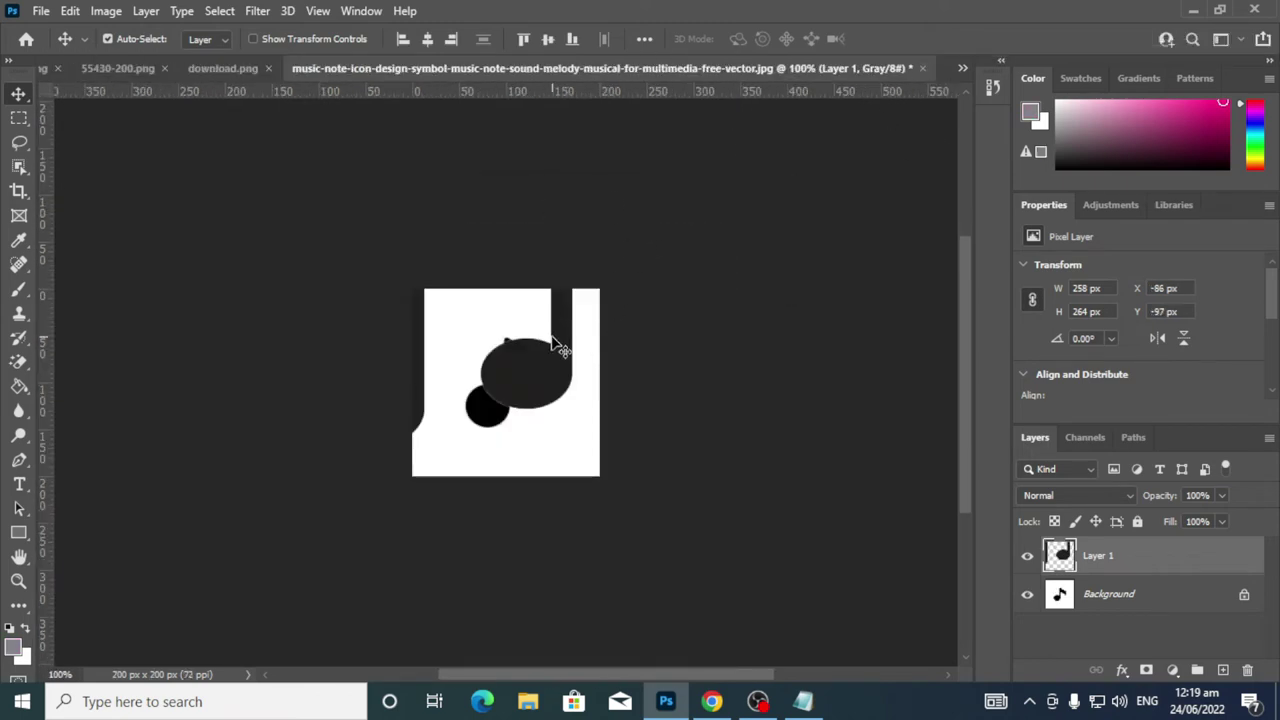
# Copy the beamed note layer from the single music-note document into the 49672.png television document
pyautogui.click(220, 68)
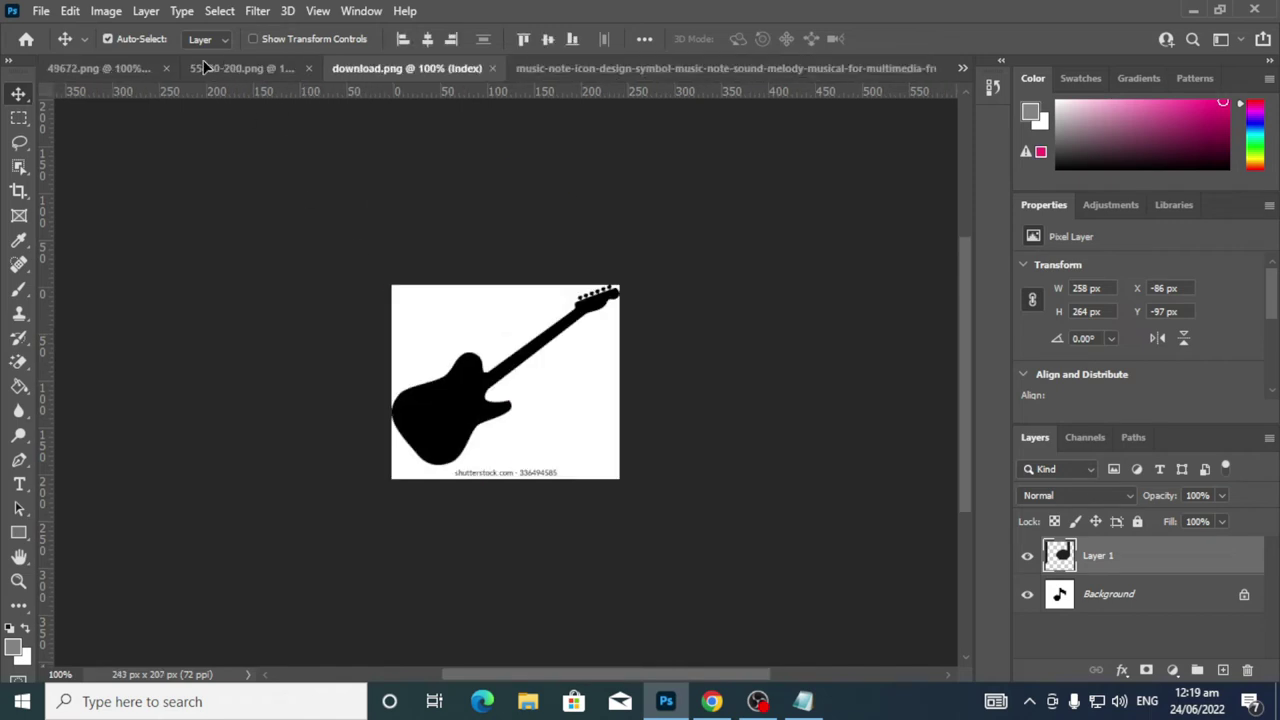
pyautogui.click(217, 67)
pyautogui.click(128, 72)
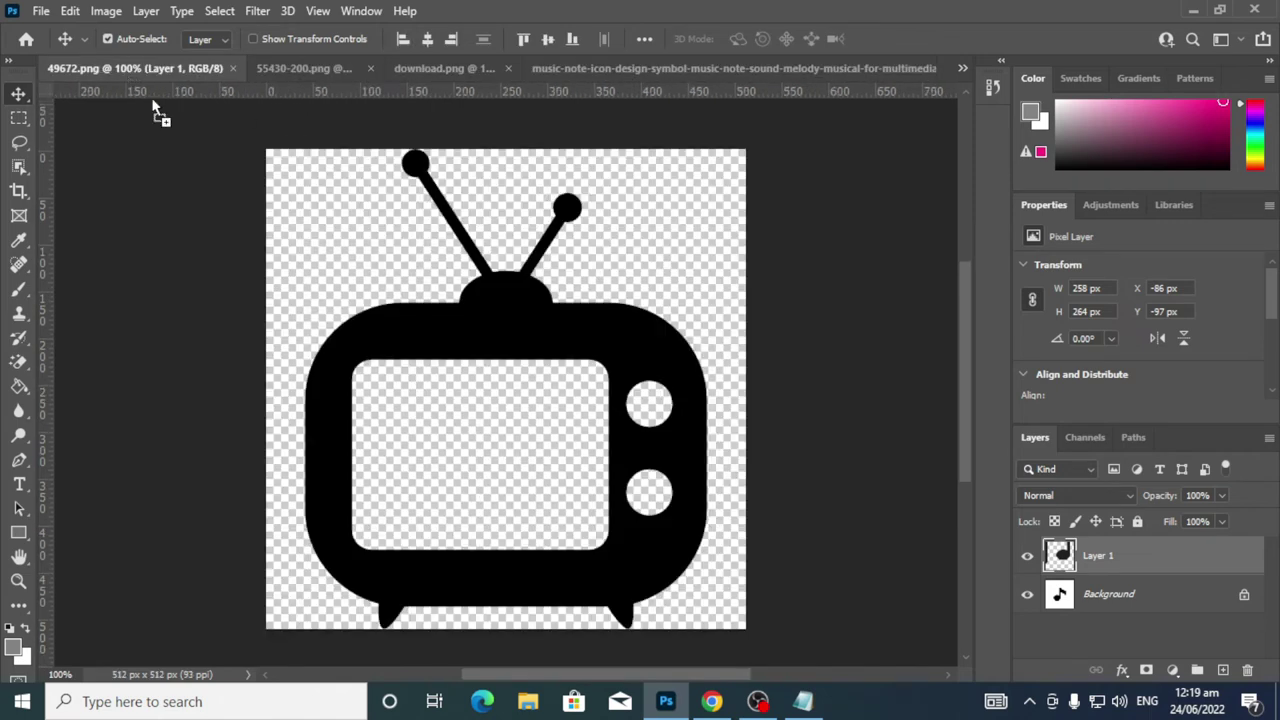
pyautogui.hotkey('ctrl', 'v')
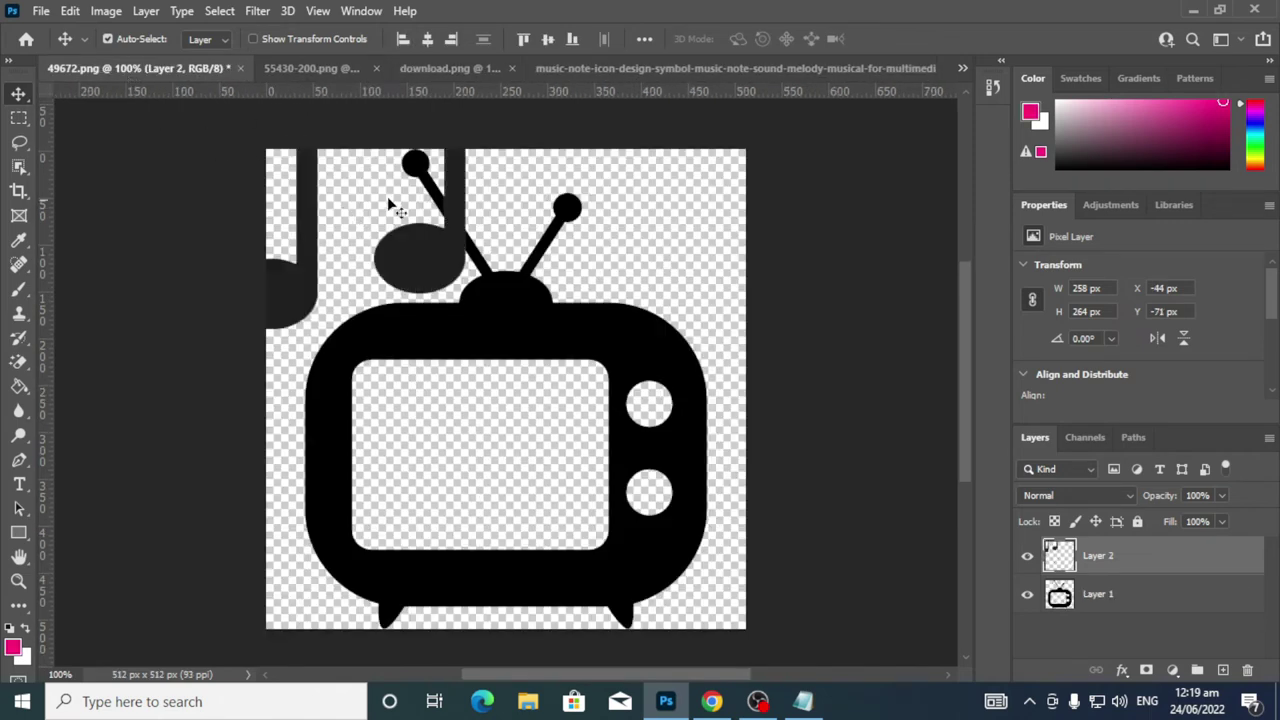
# Close the 49672.png television document without saving and return to the Untitled-2 banner document
pyautogui.click(240, 68)
pyautogui.press('Escape')
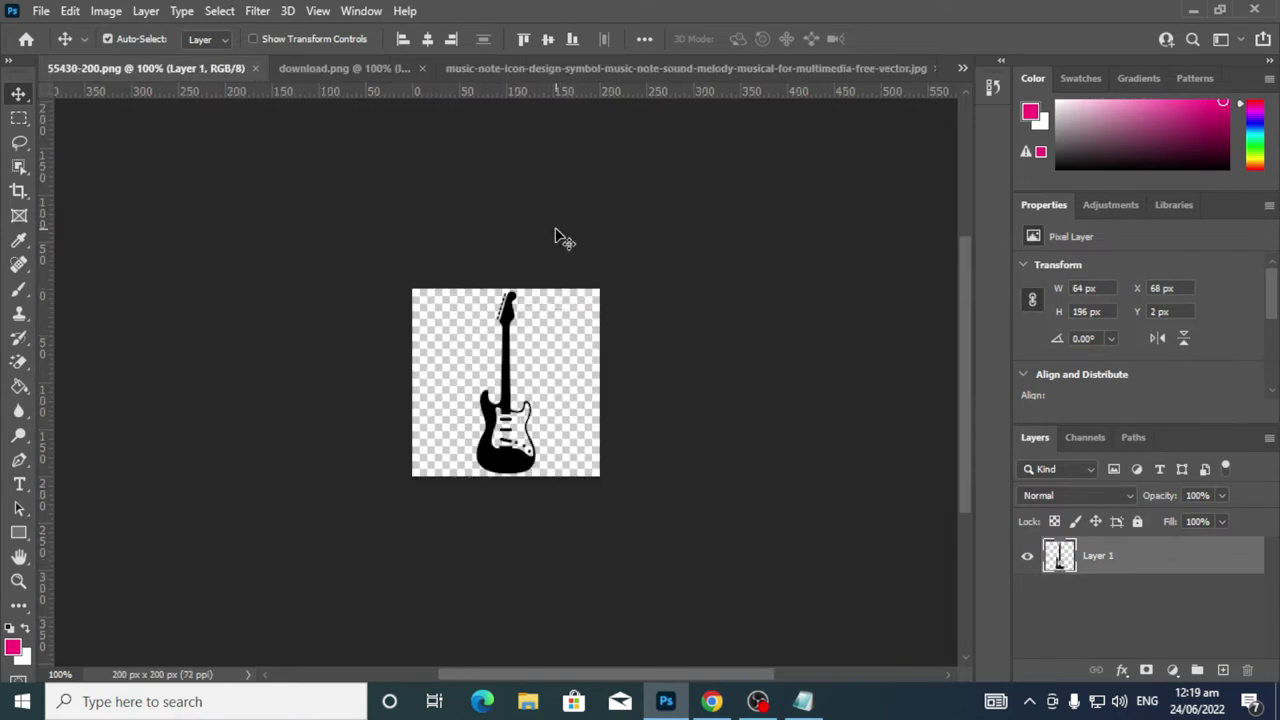
pyautogui.press('ctrl')
pyautogui.click(377, 70)
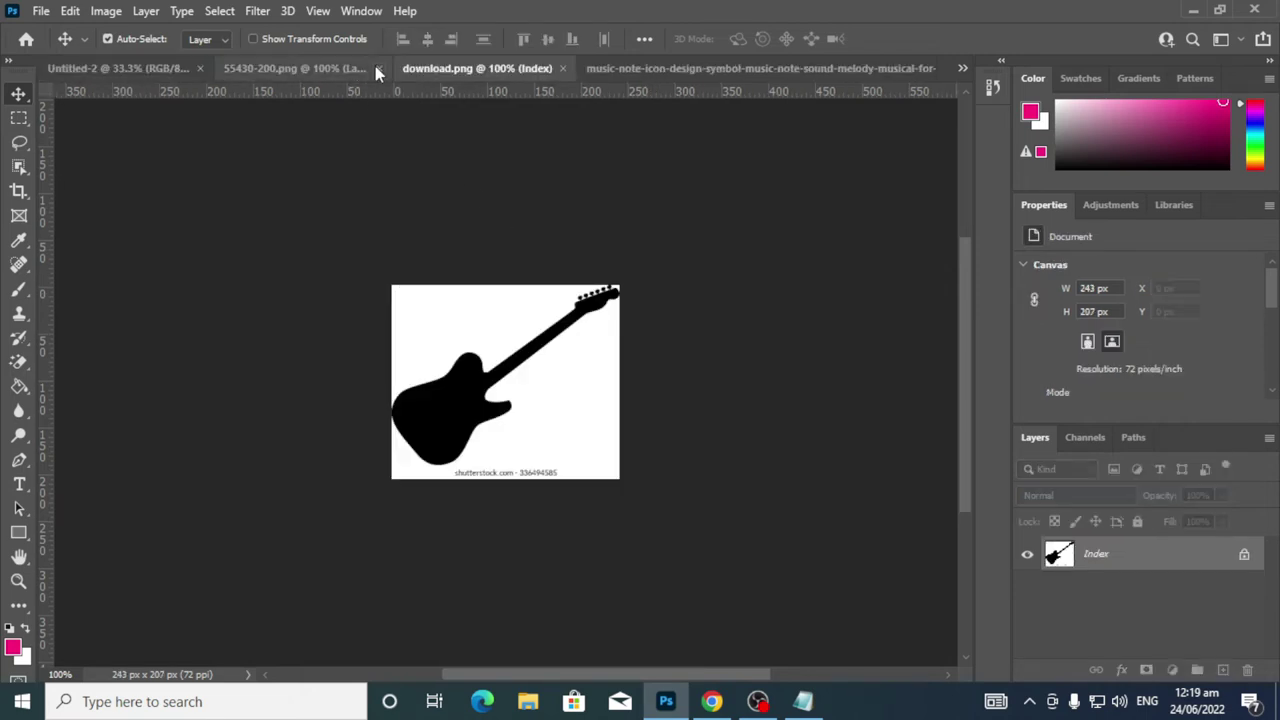
pyautogui.click(152, 68)
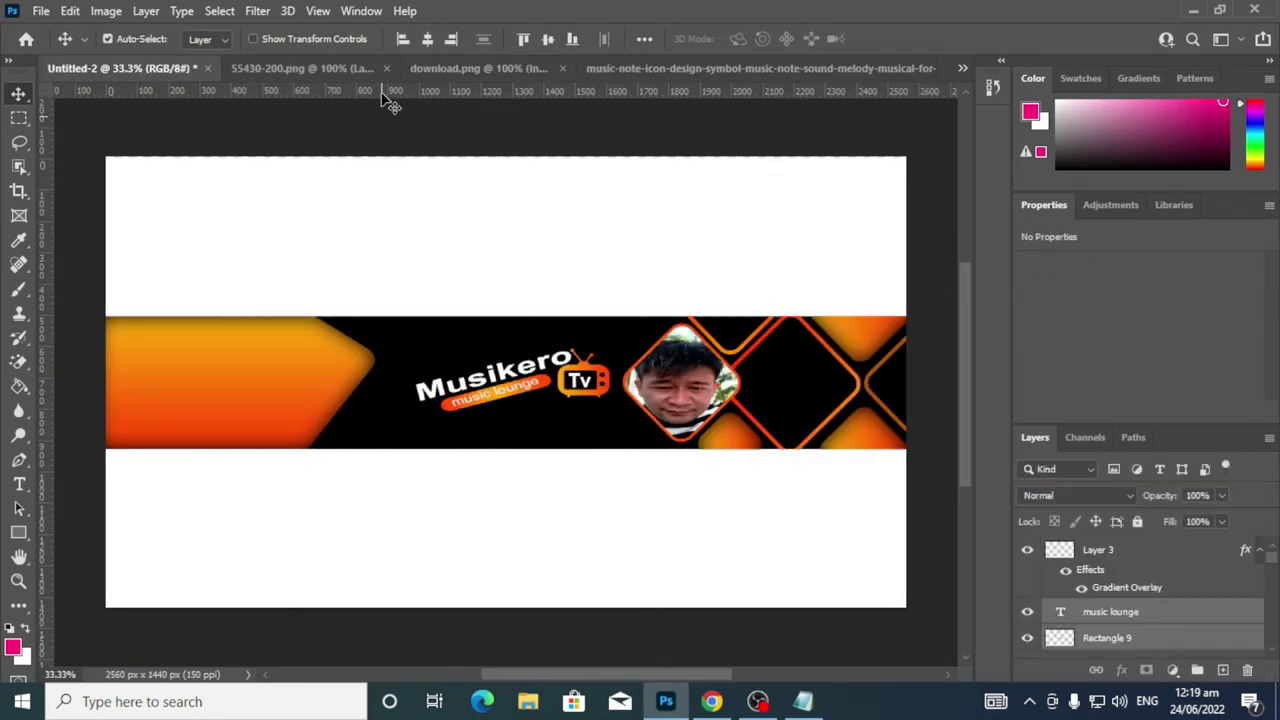
# Copy the guitar layer from 55430-200.png into the Untitled-2 banner and nudge it downwards
pyautogui.click(240, 68)
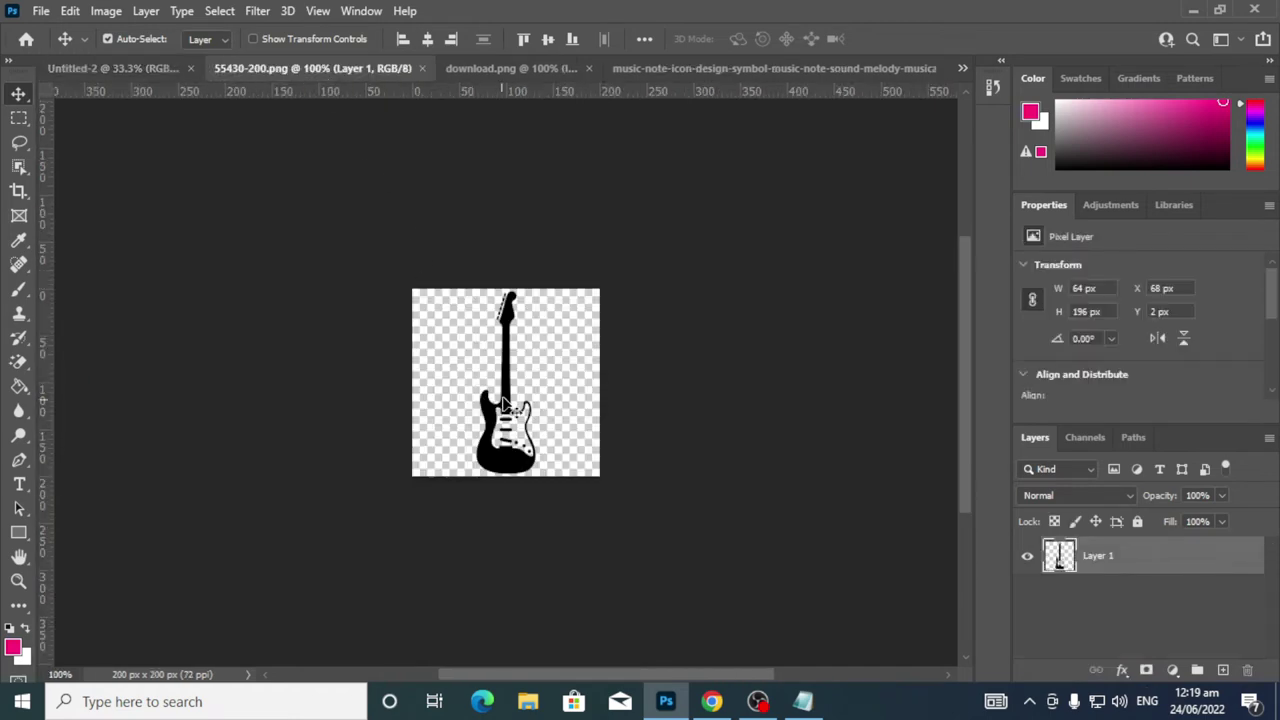
pyautogui.moveTo(505, 400); pyautogui.dragTo(480, 360)
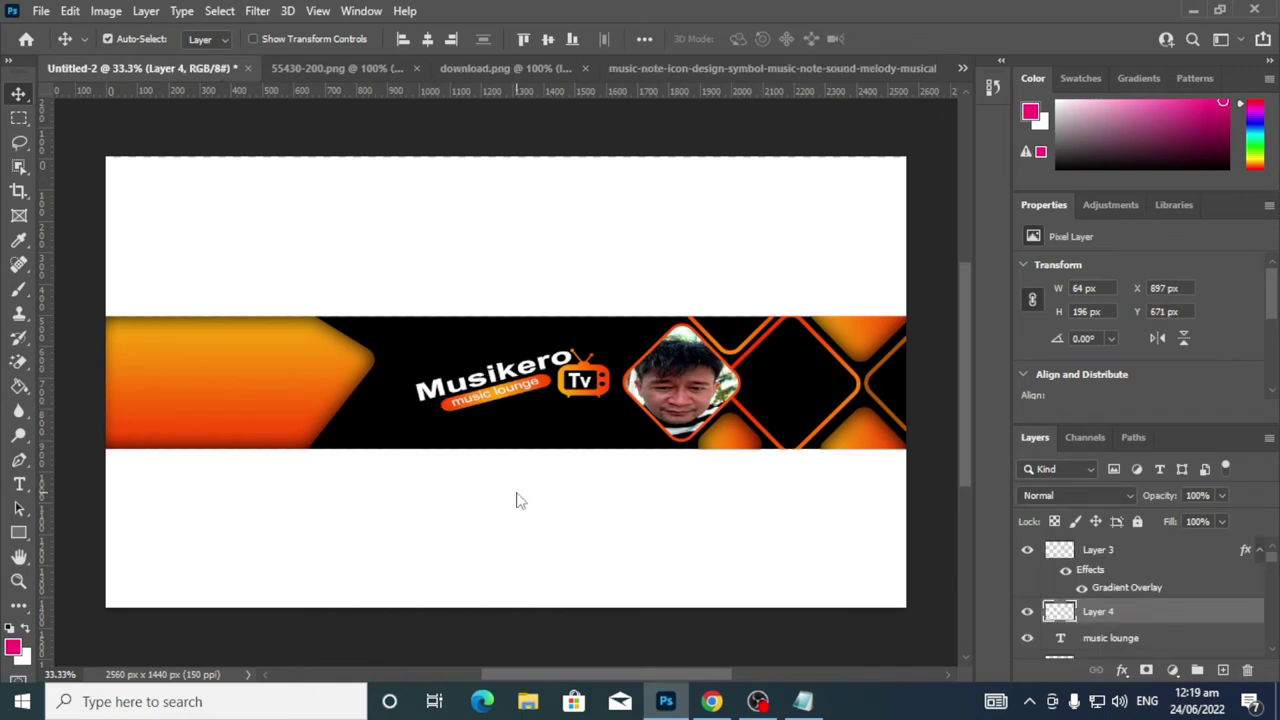
pyautogui.hotkey('shift', 'Down')
pyautogui.hotkey('shift', 'Down')
pyautogui.hotkey('shift', 'Down')
pyautogui.hotkey('shift', 'Down')
pyautogui.hotkey('shift', 'Down')
pyautogui.press('Down')
pyautogui.press('Down')
pyautogui.press('Down')
pyautogui.press('Down')
pyautogui.press('Down')
pyautogui.press('Down')
pyautogui.press('Down')
pyautogui.press('Down')
pyautogui.press('Down')
pyautogui.press('Down')
pyautogui.press('Down')
pyautogui.press('Down')
# Copy the guitar from 55430-200.png into the banner again, placing it in the white area below the black band
pyautogui.click(318, 70)
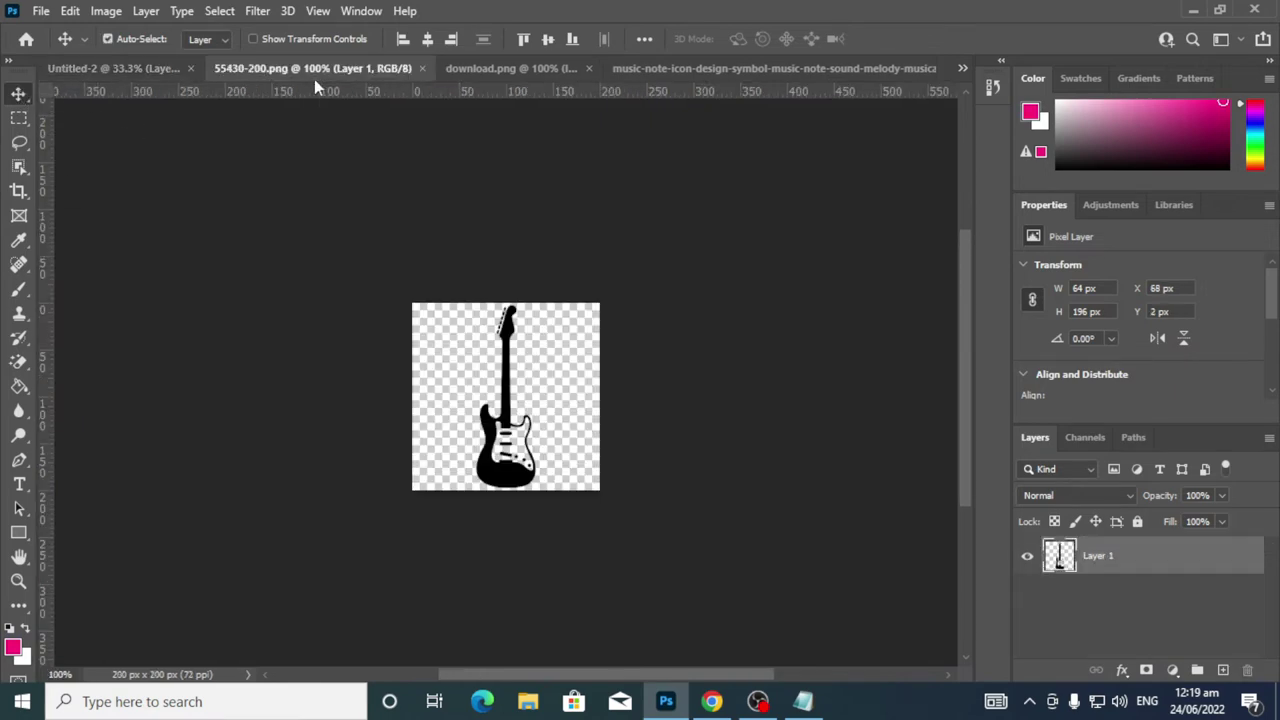
pyautogui.moveTo(497, 400); pyautogui.dragTo(436, 570)
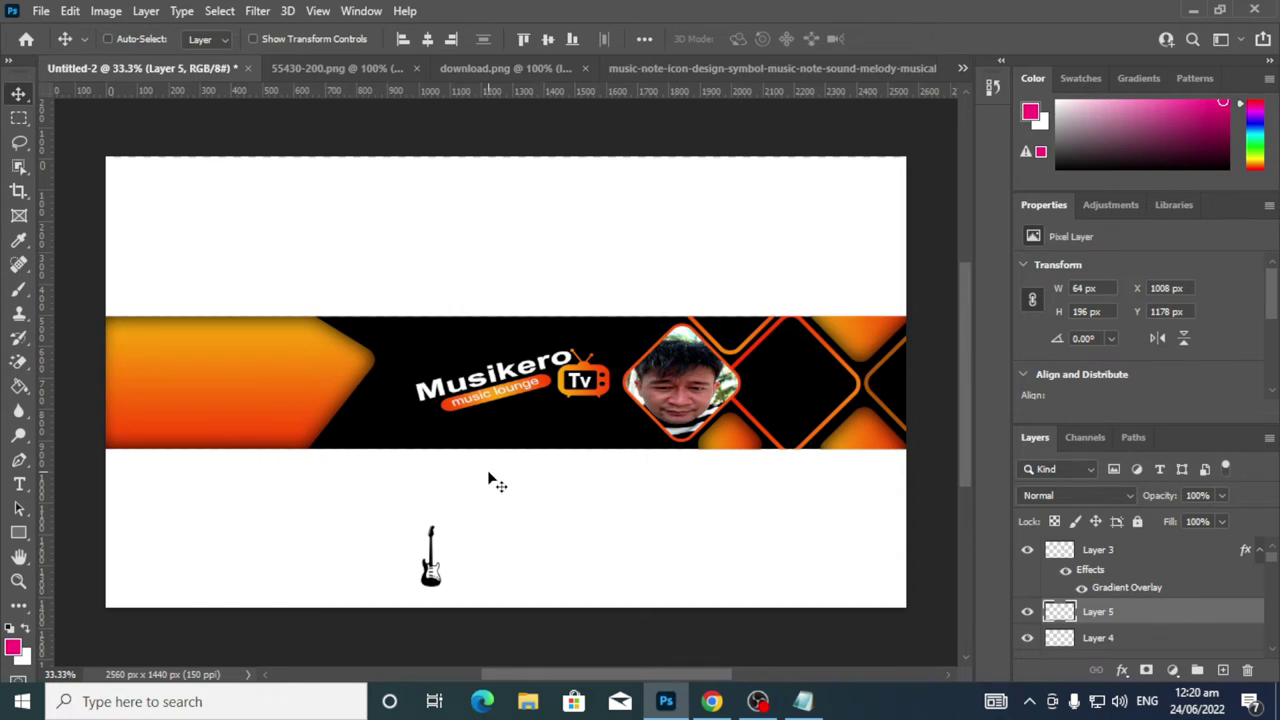
pyautogui.hotkey('ctrl', '+')
pyautogui.hotkey('ctrl', '-')
pyautogui.moveTo(432, 580); pyautogui.dragTo(407, 545)
# Stretch the guitar horizontally to about 161% width, about 103 px, without changing its height
pyautogui.hotkey('ctrl', 't')
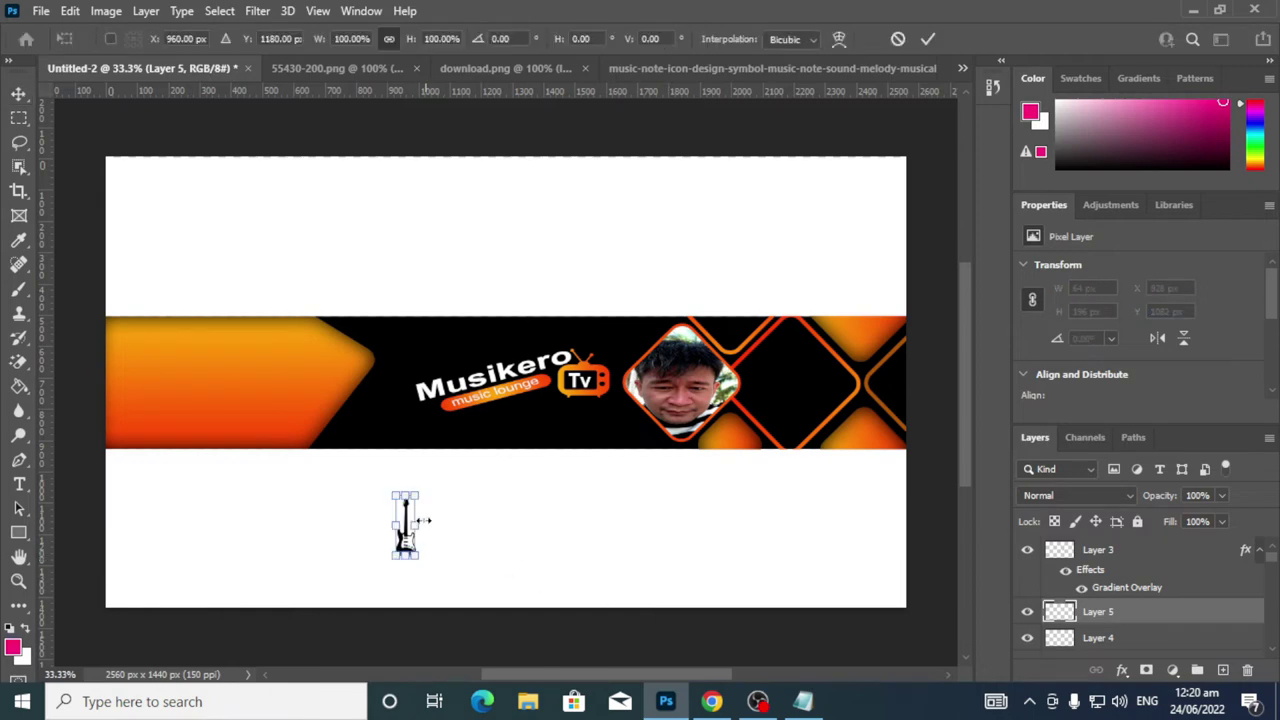
pyautogui.moveTo(418, 523); pyautogui.dragTo(432, 524)
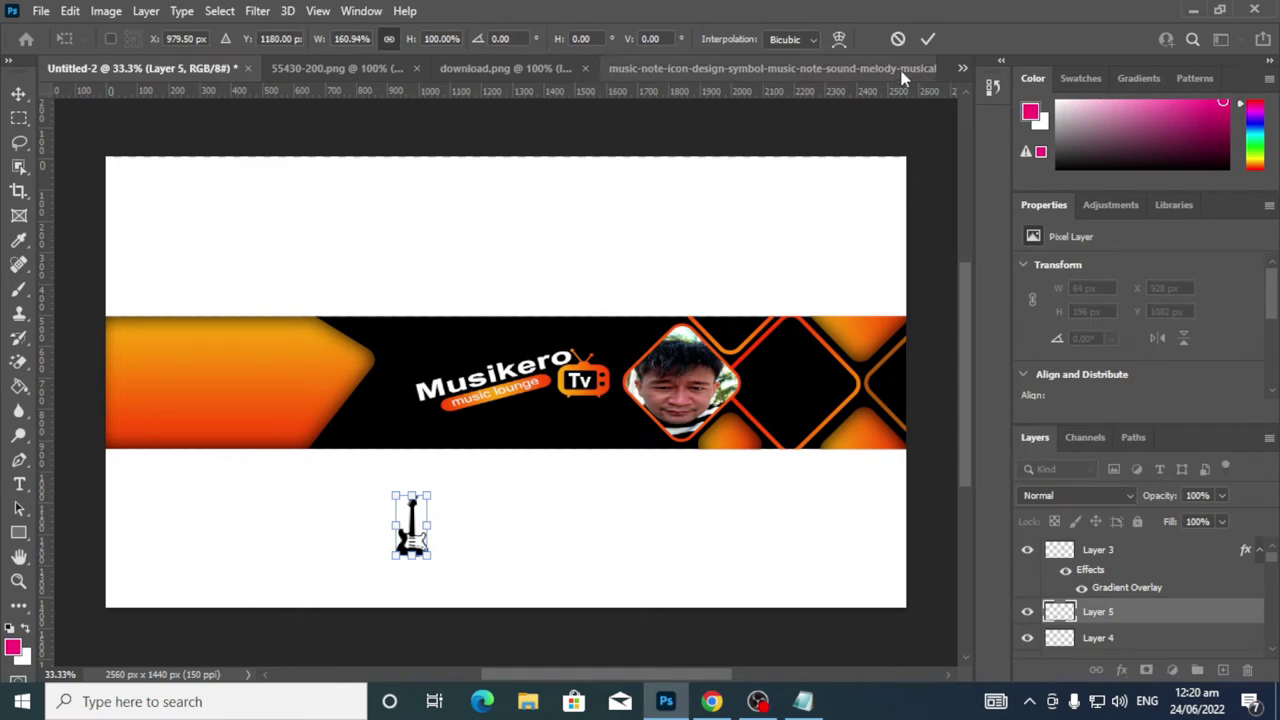
pyautogui.click(928, 39)
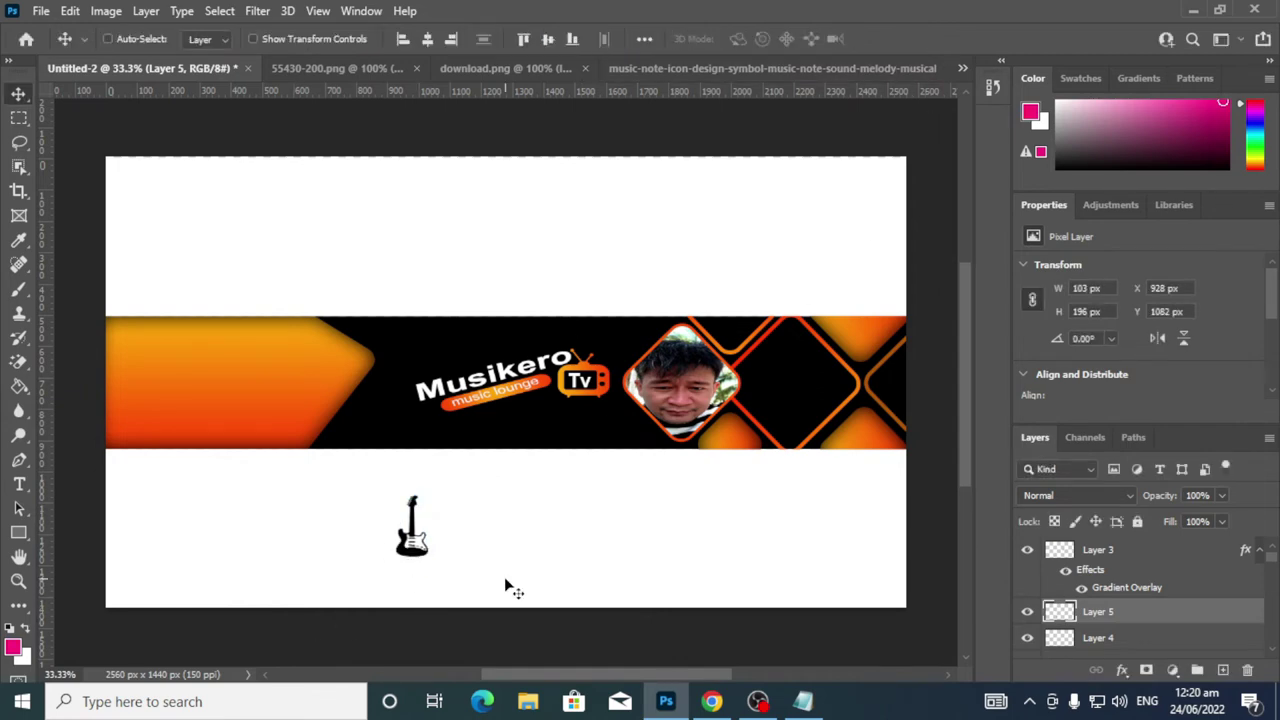
# Apply an orange Color Overlay (#fa6c04) to the guitar layer in normal blend mode at 100% opacity
pyautogui.hotkey('ctrl', '+')
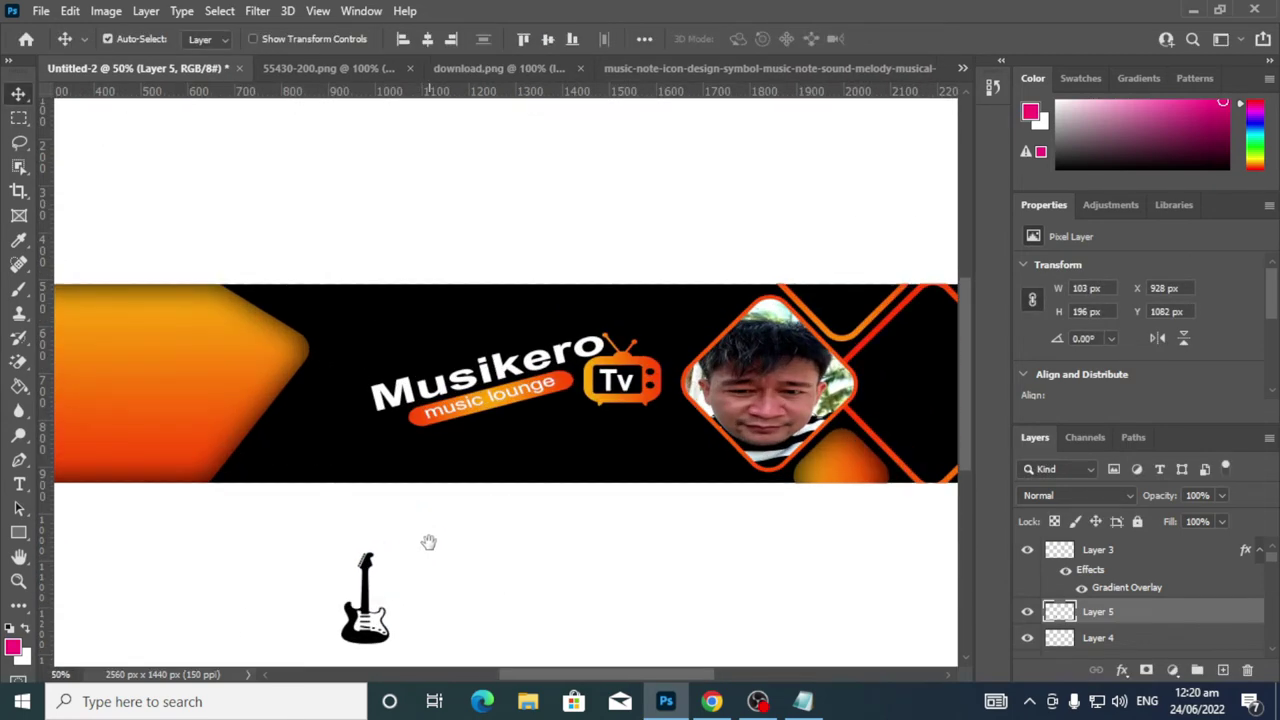
pyautogui.rightClick(1117, 612)
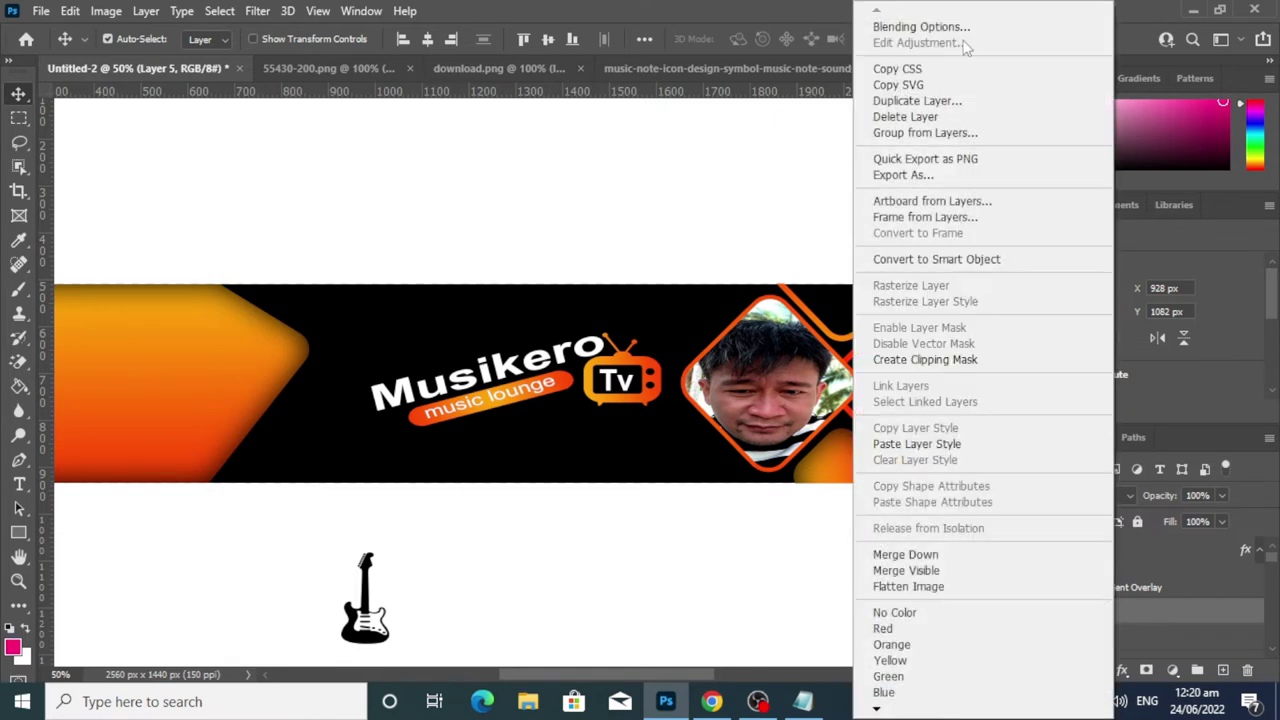
pyautogui.click(948, 28)
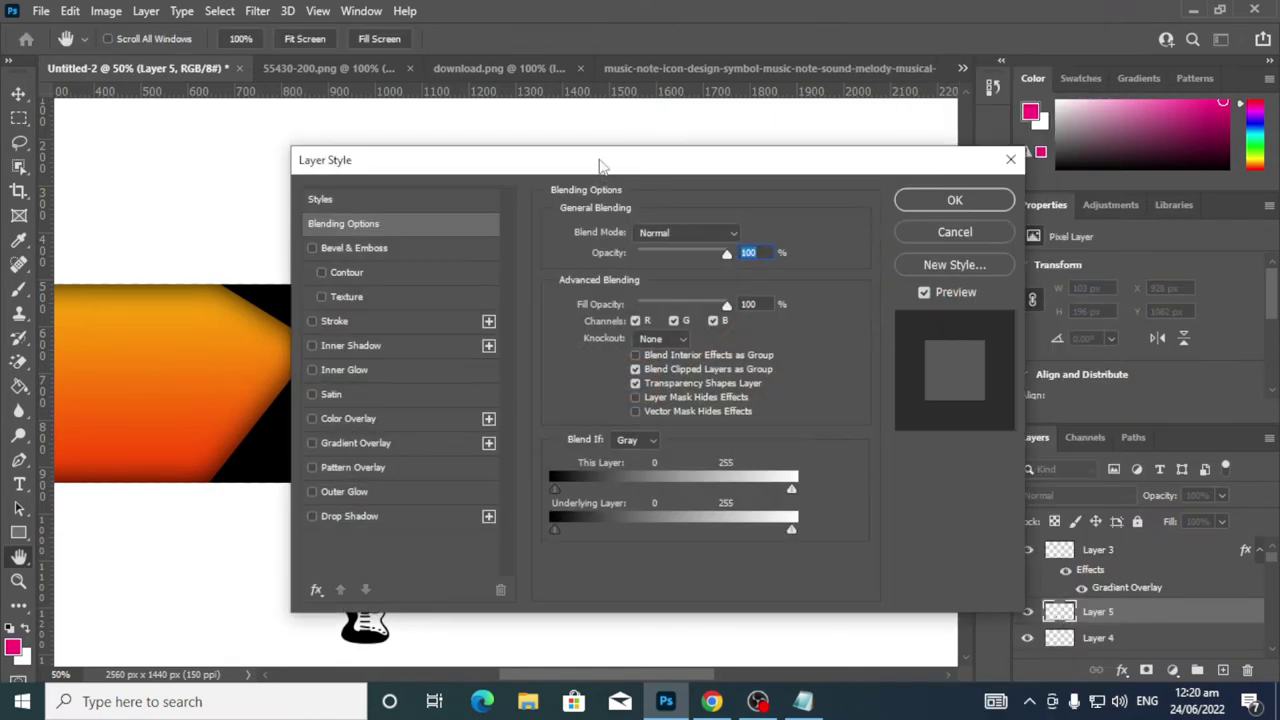
pyautogui.moveTo(598, 162); pyautogui.dragTo(918, 101)
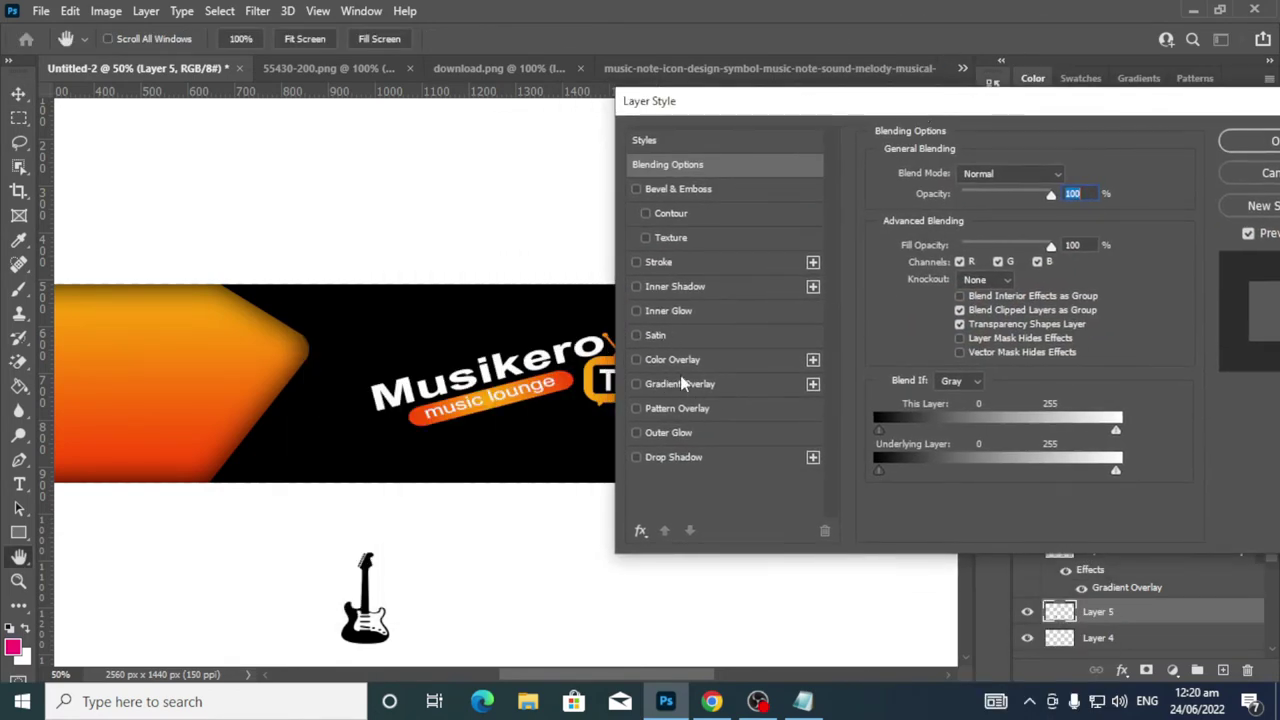
pyautogui.click(674, 362)
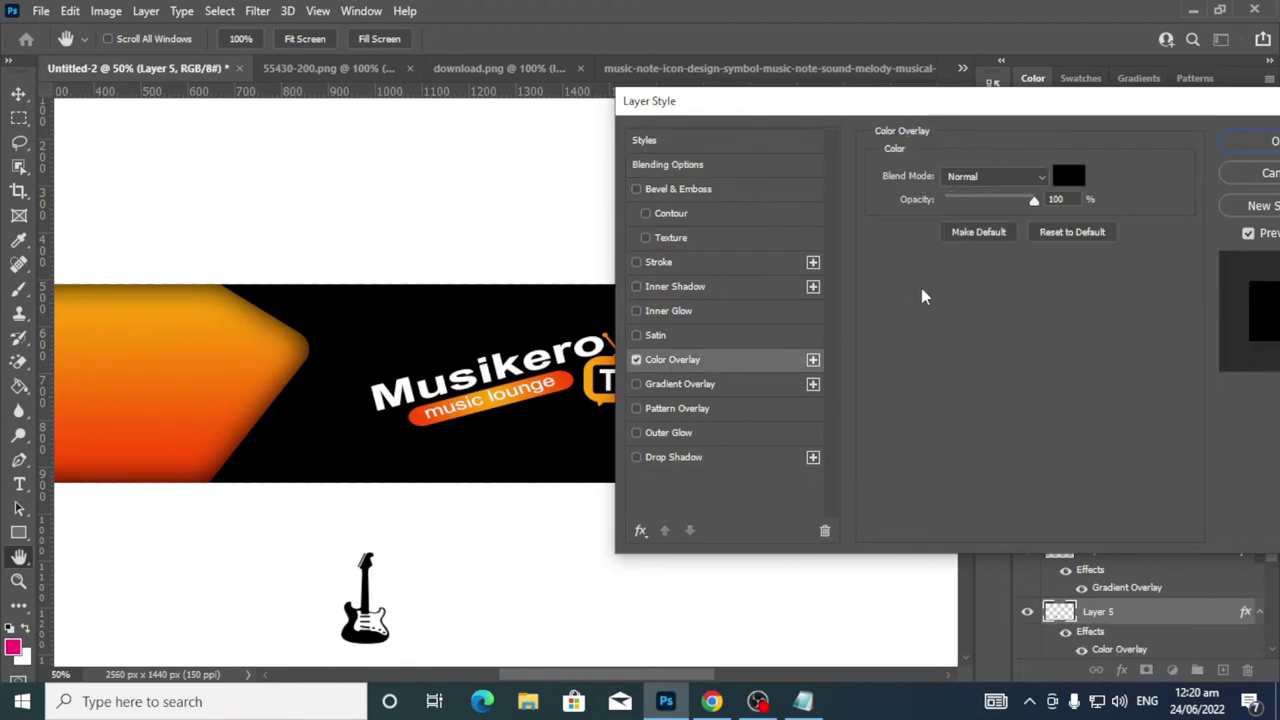
pyautogui.click(1068, 178)
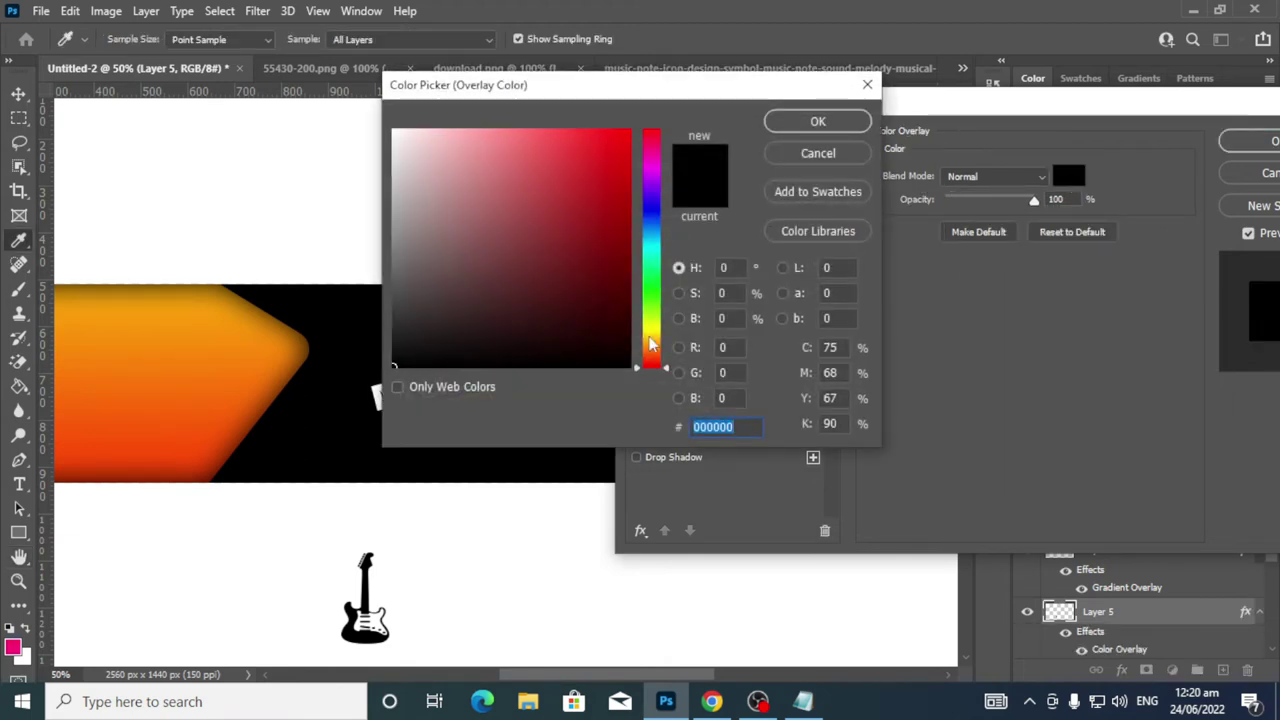
pyautogui.moveTo(669, 373); pyautogui.dragTo(668, 350)
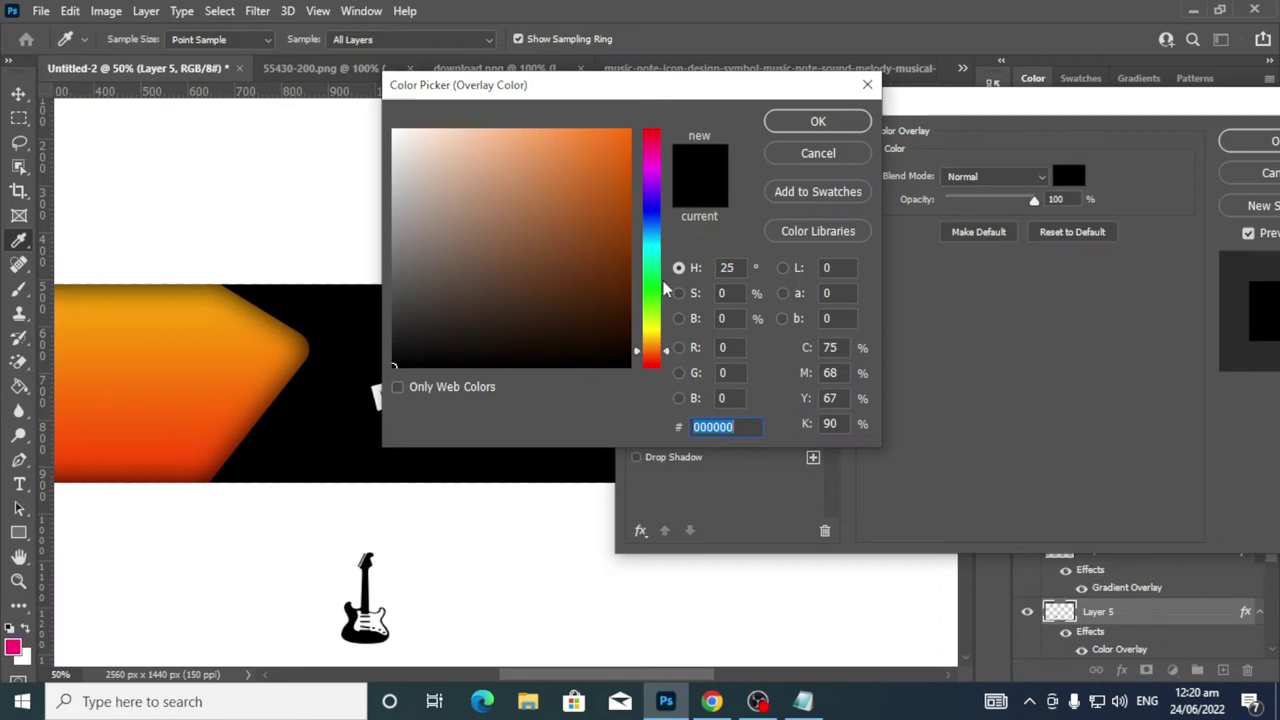
pyautogui.click(627, 133)
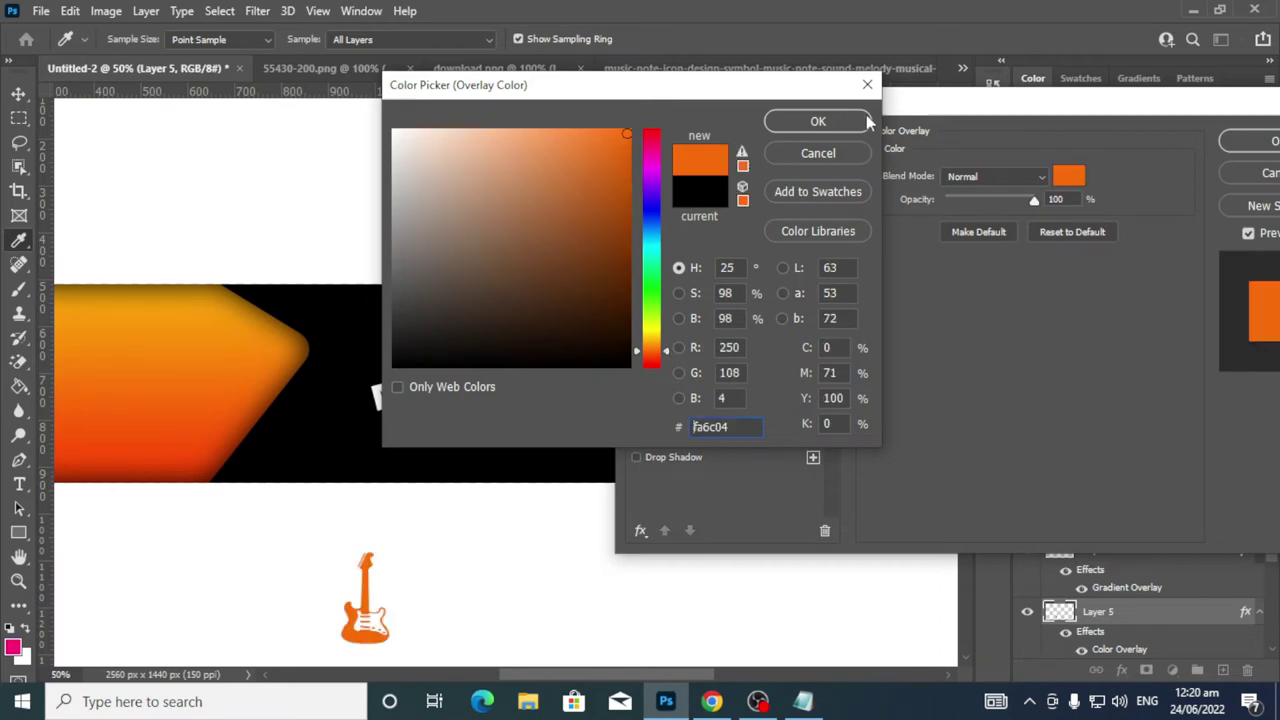
pyautogui.click(808, 123)
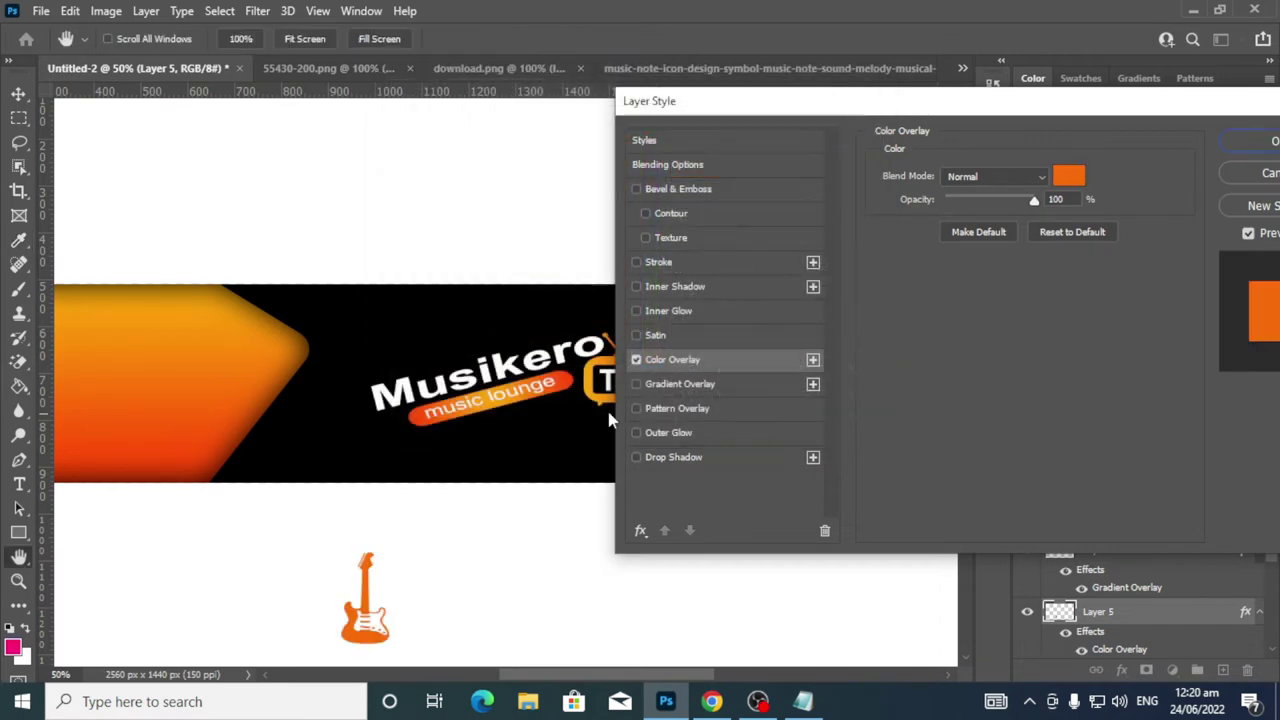
pyautogui.click(1260, 142)
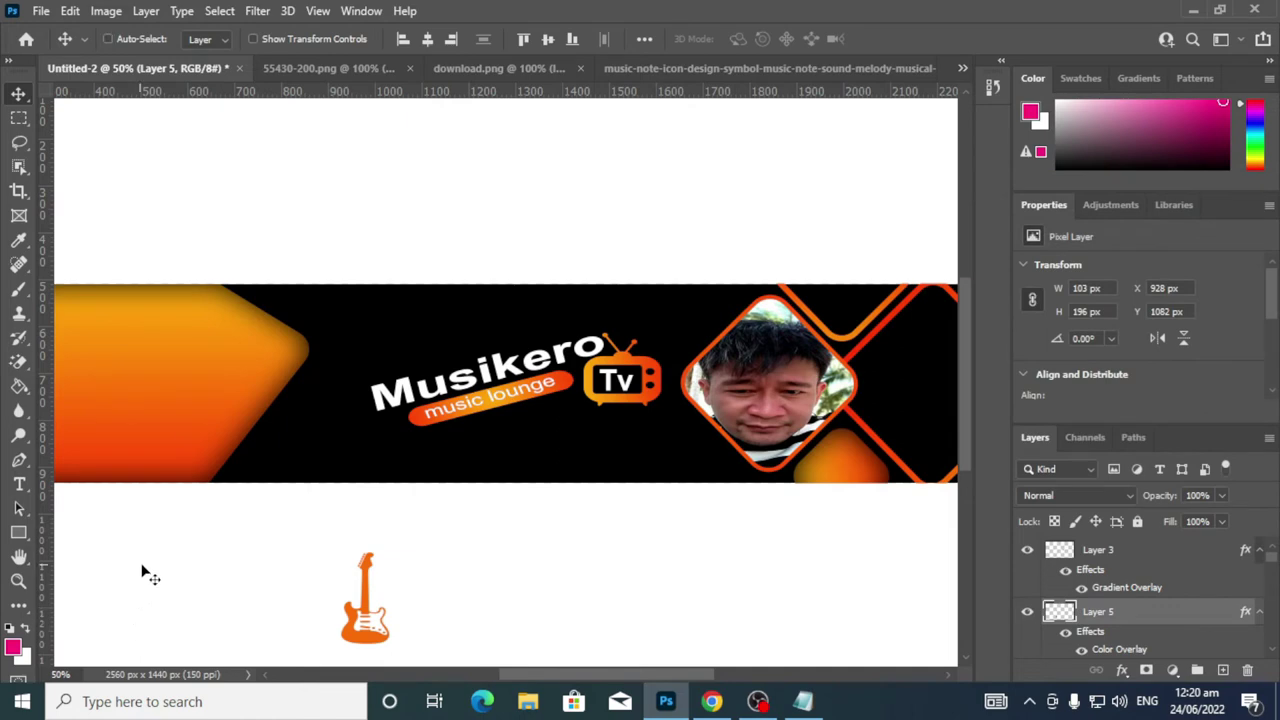
# Move the orange guitar onto the black band beside the "Musikero" text and scale it down to about 66 x 125 px
pyautogui.moveTo(375, 605); pyautogui.dragTo(357, 404)
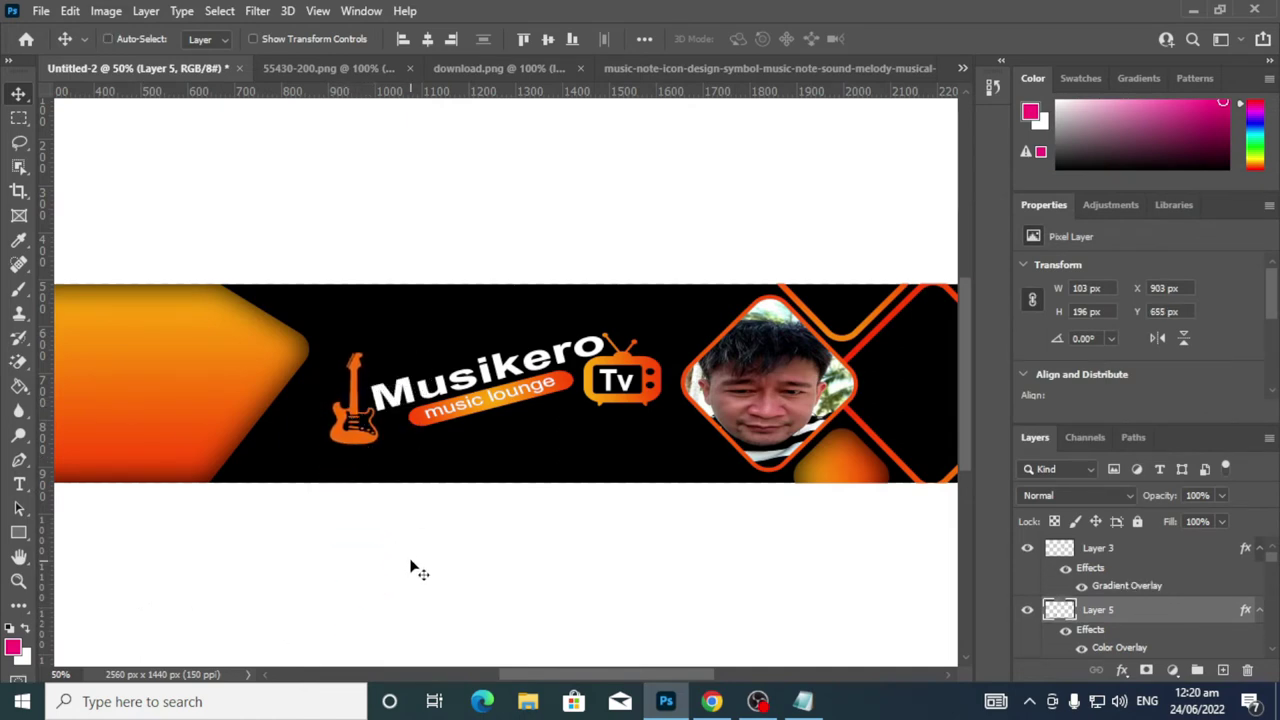
pyautogui.hotkey('ctrl', 't')
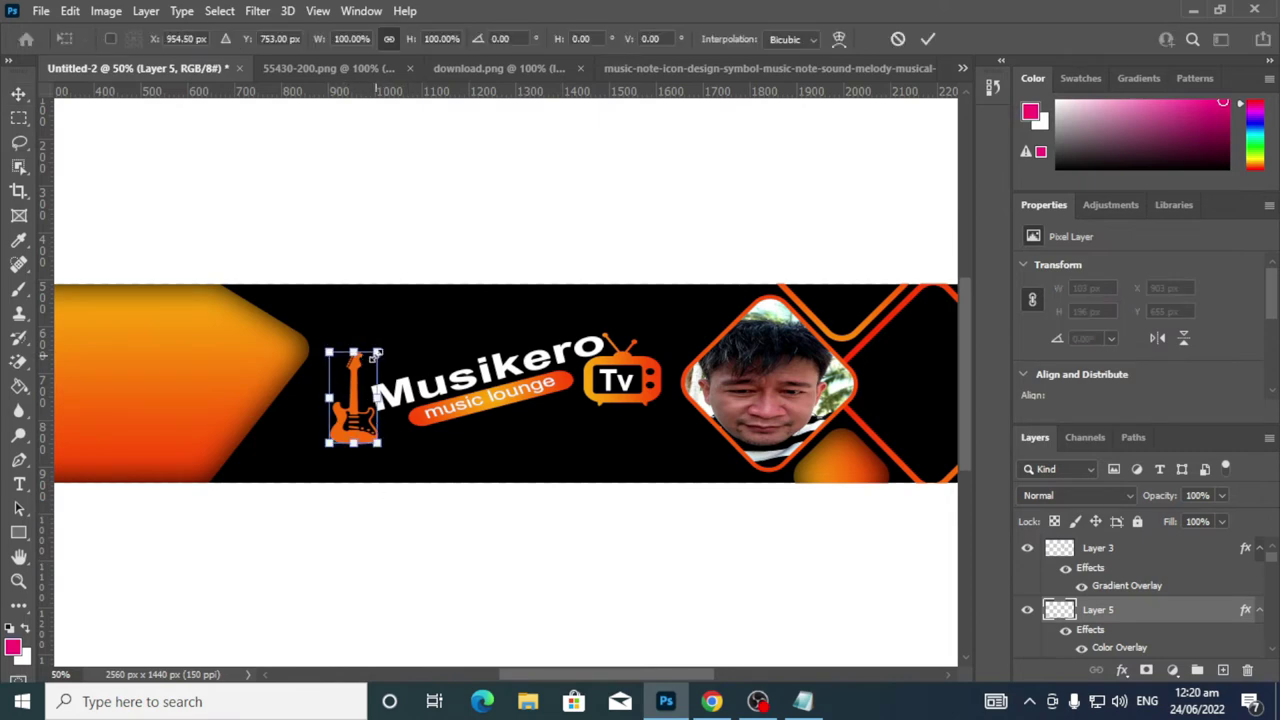
pyautogui.moveTo(377, 353); pyautogui.dragTo(355, 386)
pyautogui.click(929, 39)
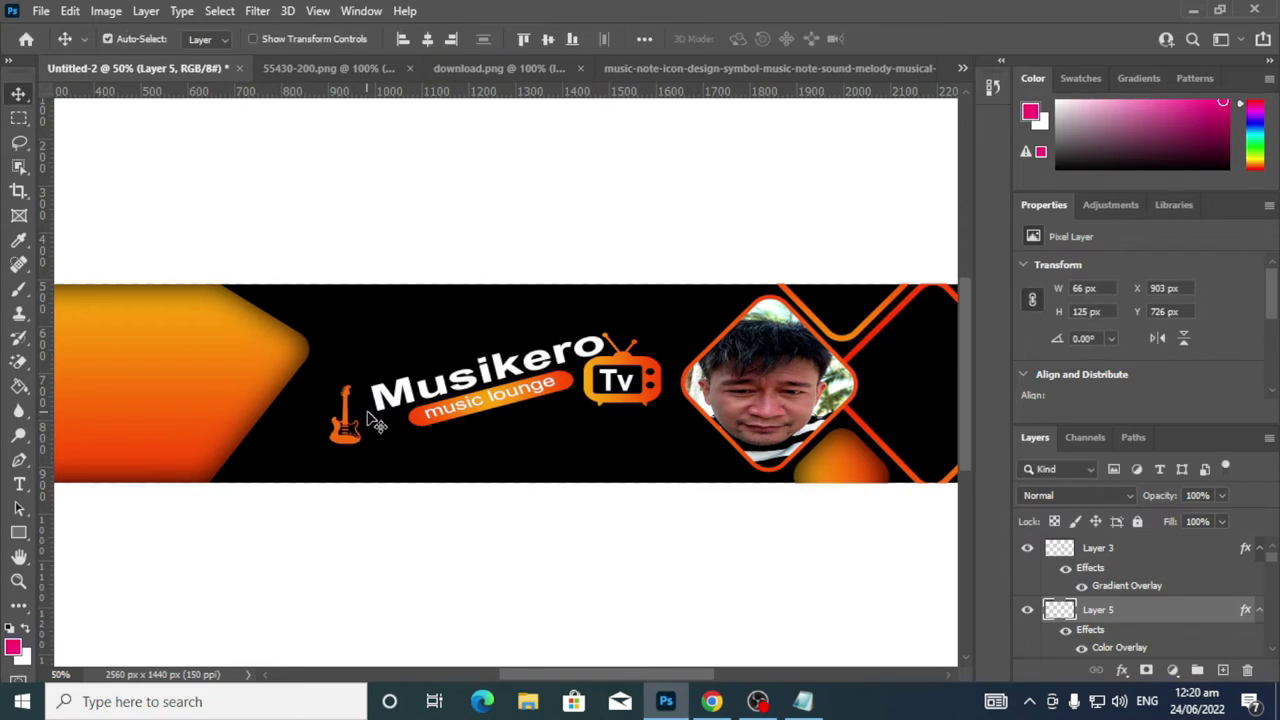
# Rotate the guitar about -8.5° and position it just before the M of "Musikero" at X 923 px, Y 673 px
pyautogui.moveTo(343, 432); pyautogui.dragTo(391, 431)
pyautogui.hotkey('ctrl', 't')
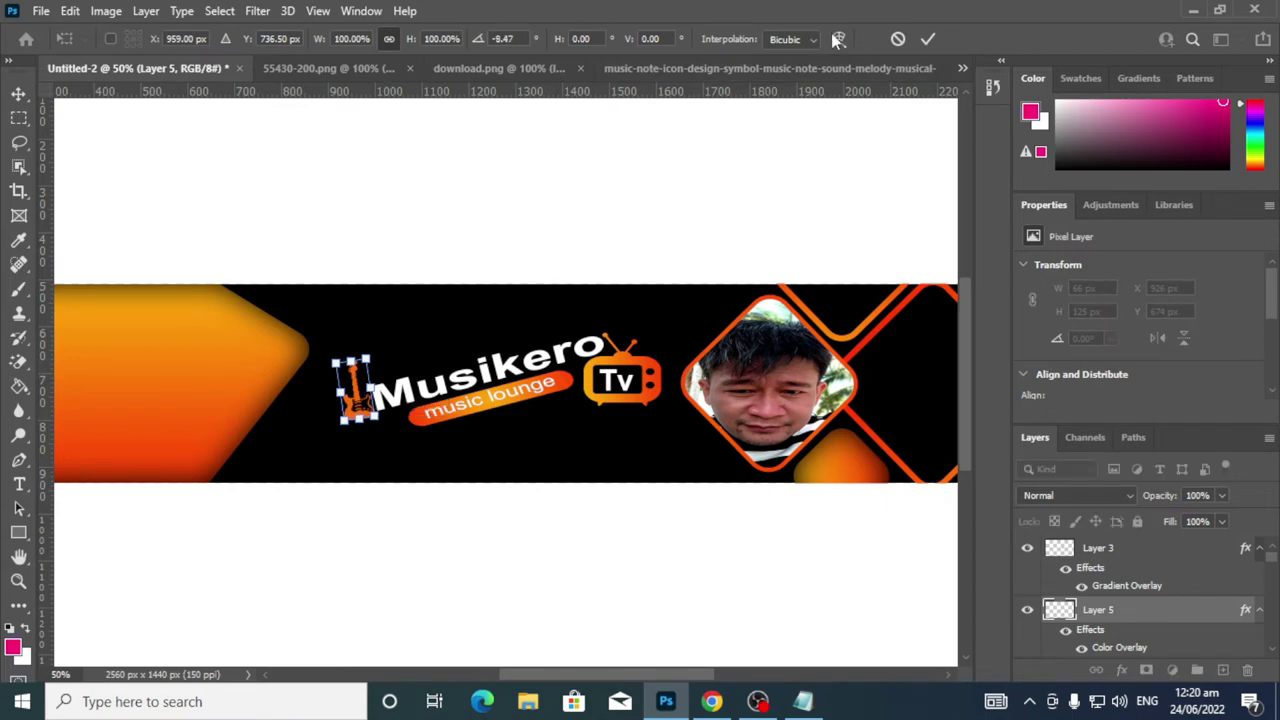
pyautogui.click(928, 39)
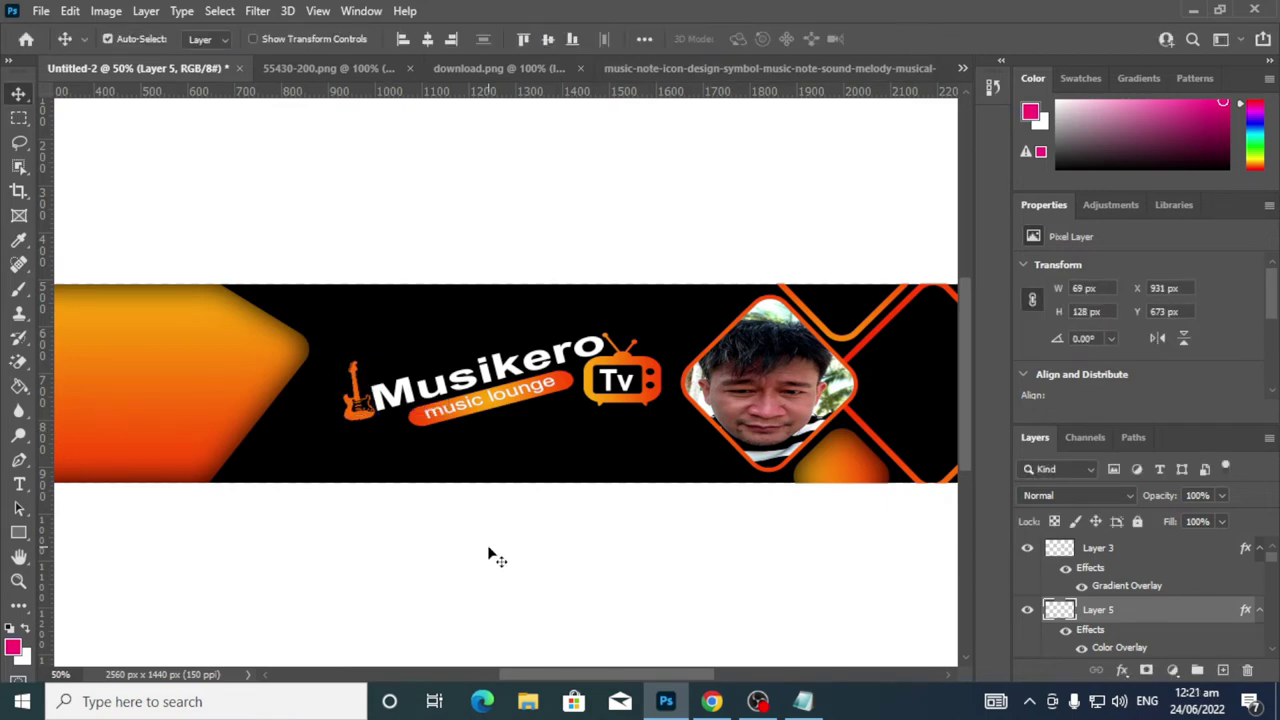
pyautogui.press('Left')
pyautogui.press('Left')
pyautogui.press('Left')
pyautogui.press('Left')
pyautogui.press('Left')
pyautogui.press('Left')
pyautogui.press('Left')
pyautogui.press('Left')
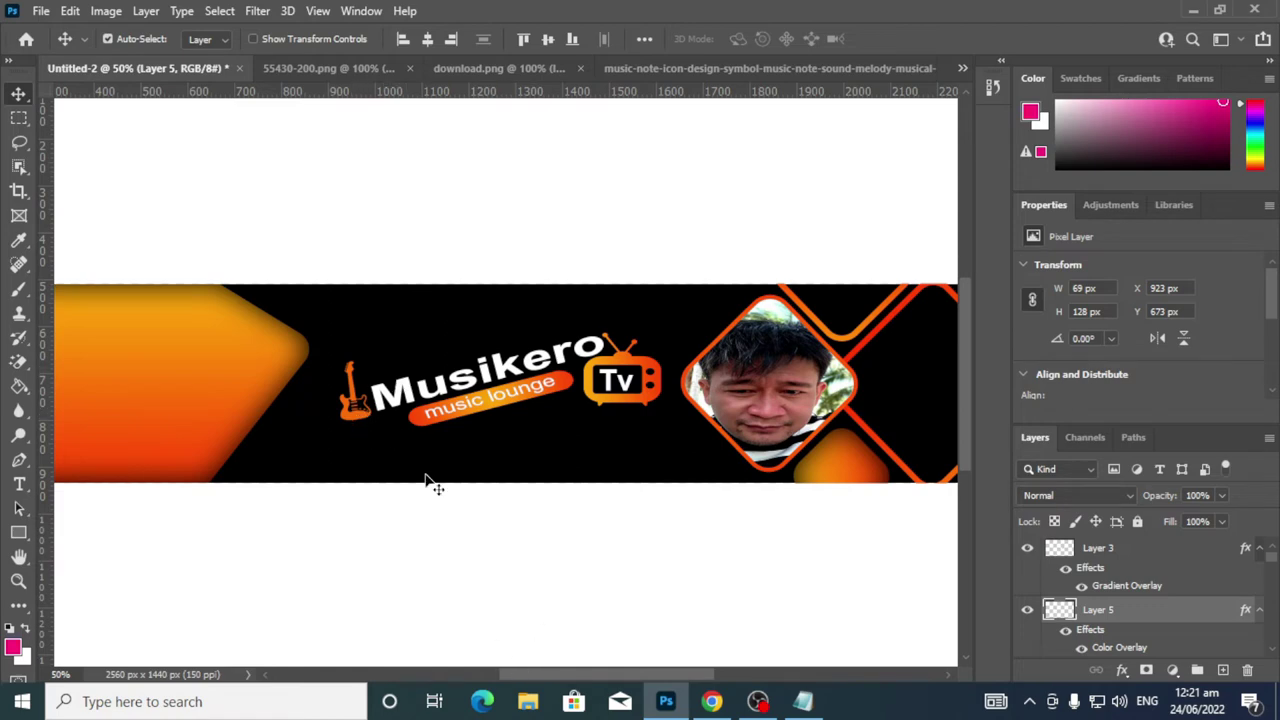
# Duplicate the guitar, rotate the copy -69.25° and place it just below the first guitar
pyautogui.hotkey('ctrl', 'j')
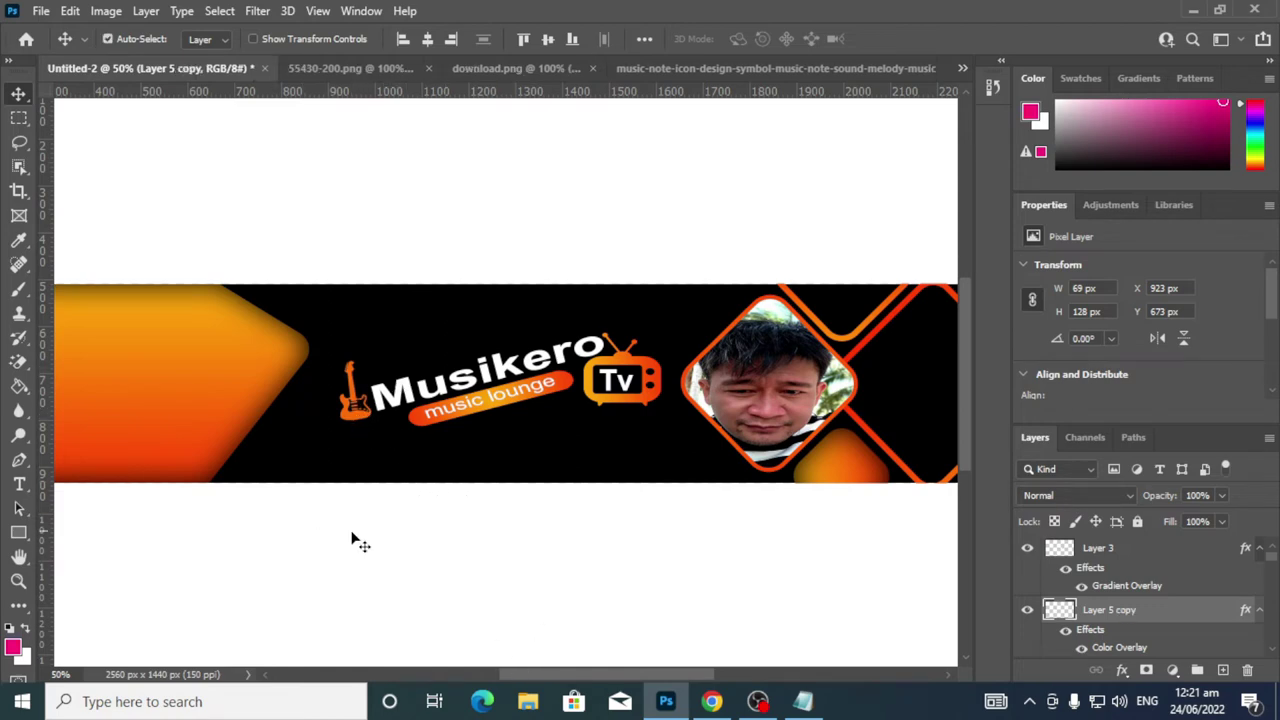
pyautogui.moveTo(372, 422); pyautogui.dragTo(362, 457)
pyautogui.press('ctrl')
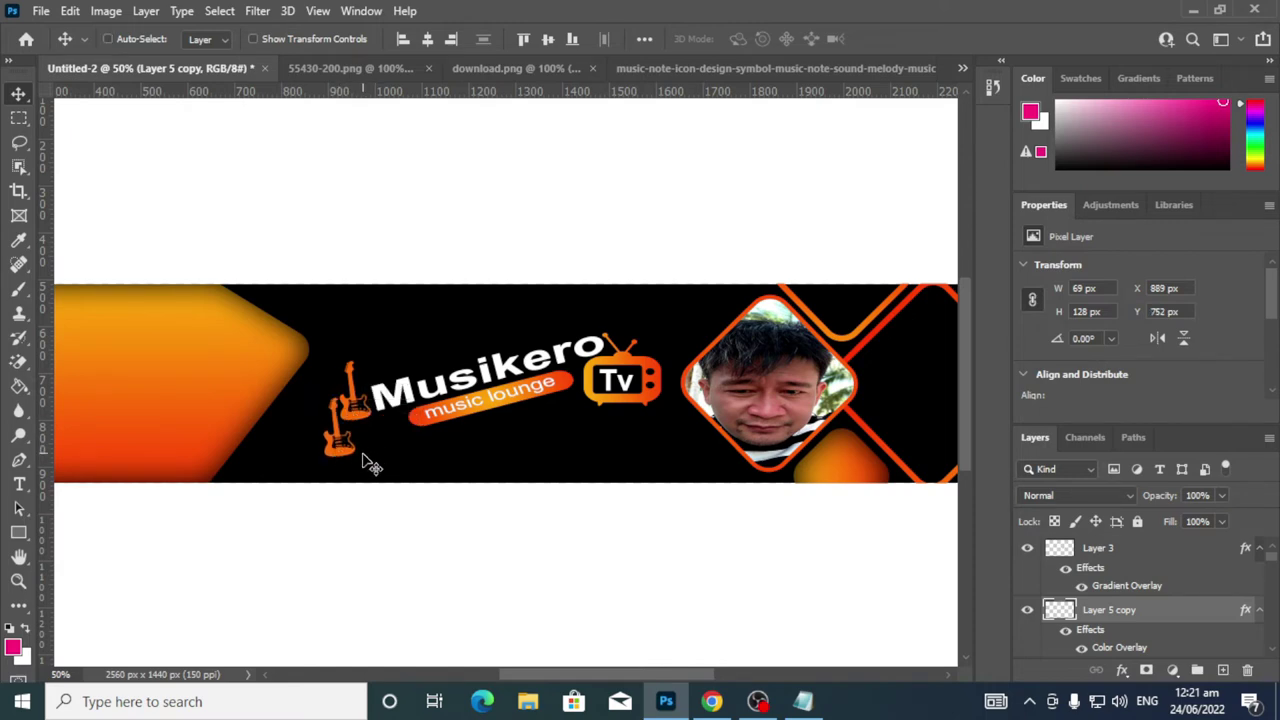
pyautogui.hotkey('ctrl', 't')
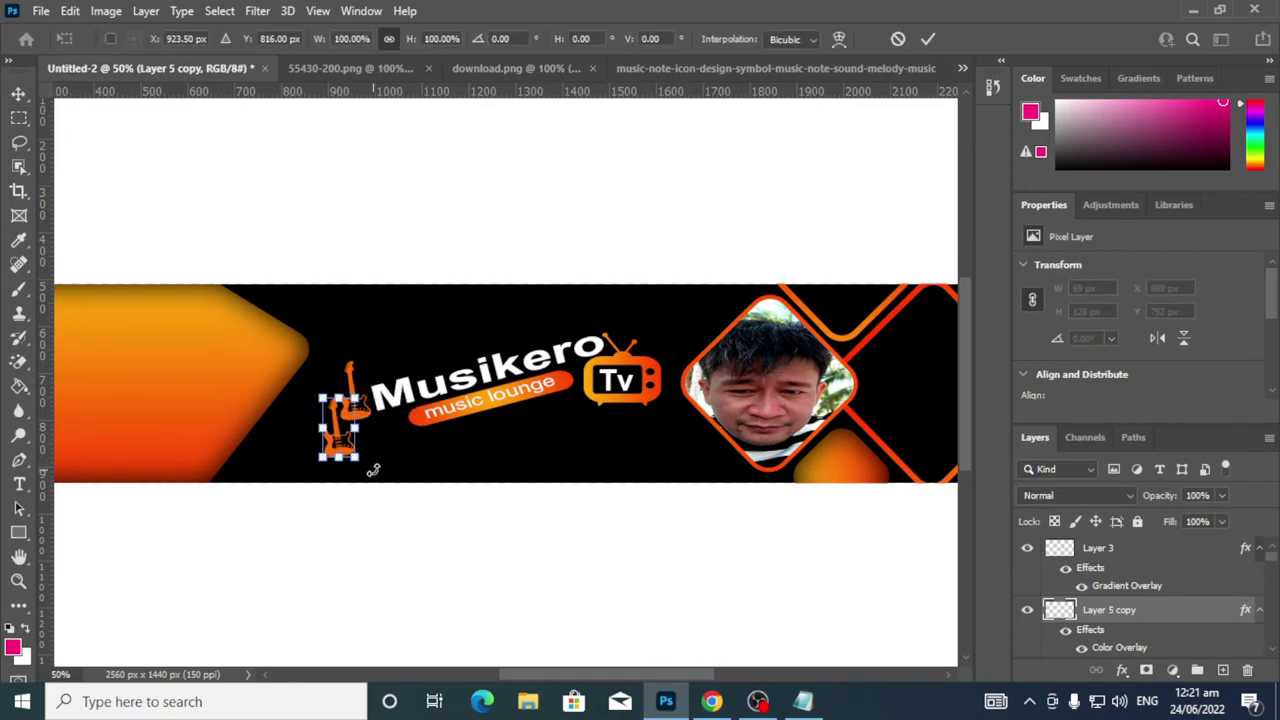
pyautogui.moveTo(371, 463); pyautogui.dragTo(395, 405)
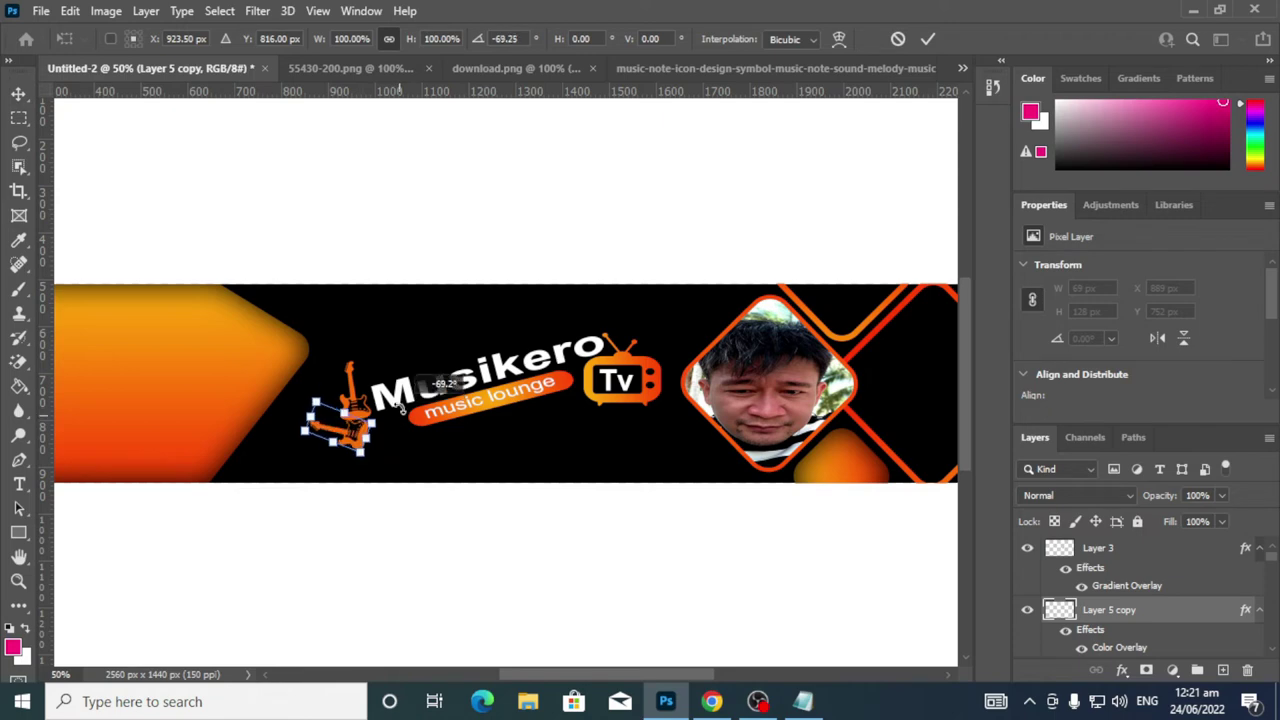
pyautogui.moveTo(352, 452); pyautogui.dragTo(368, 455)
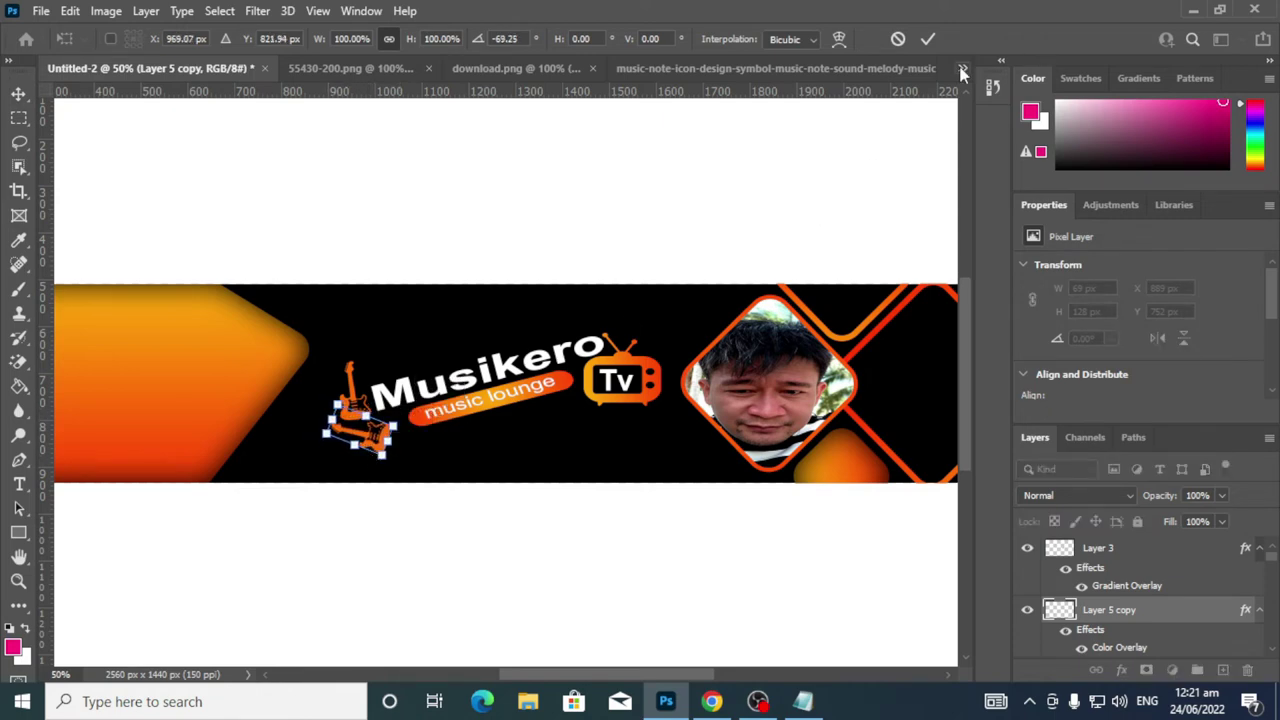
pyautogui.click(927, 39)
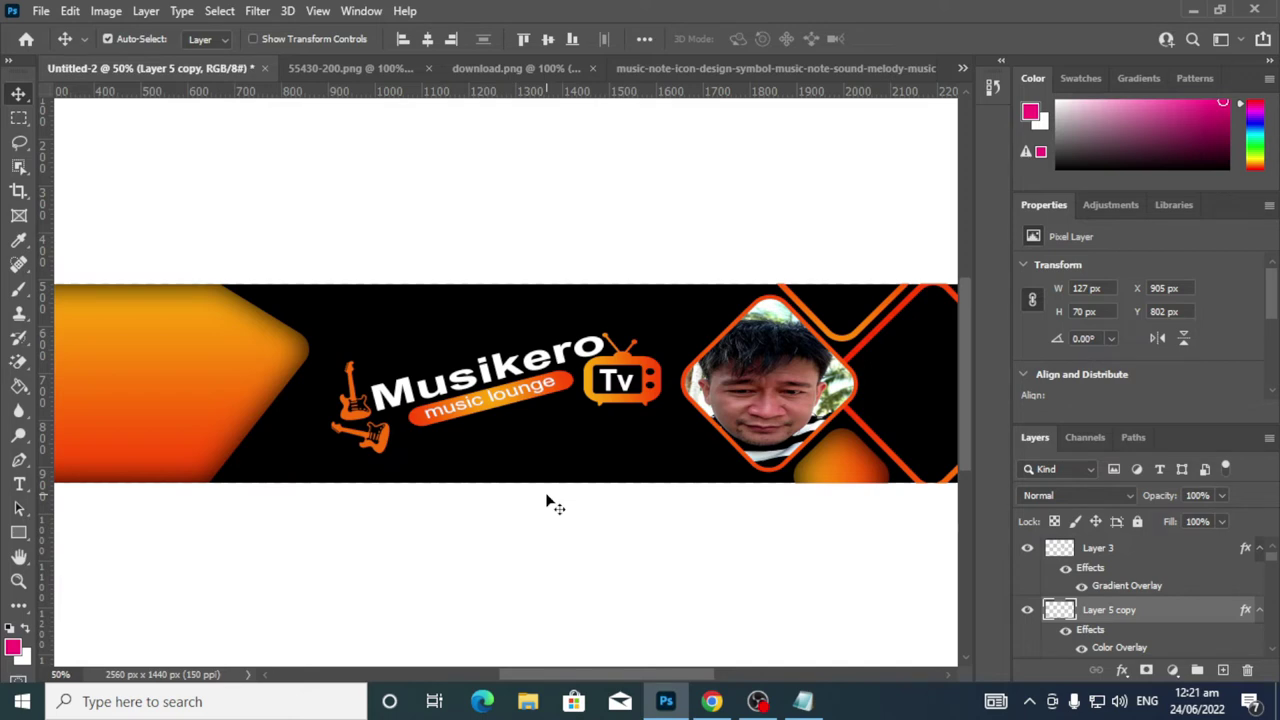
# Close the 55430-200.png guitar document and switch to the download.png guitar image
pyautogui.hotkey('ctrl', '-')
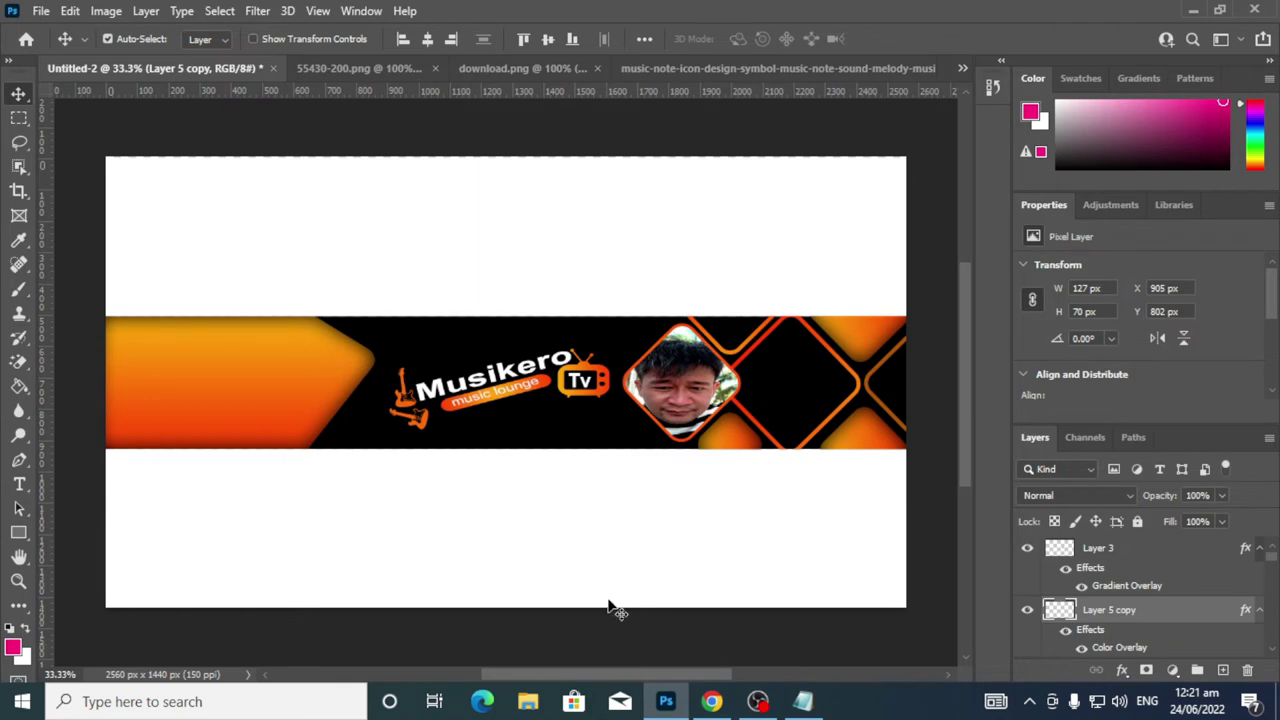
pyautogui.click(760, 68)
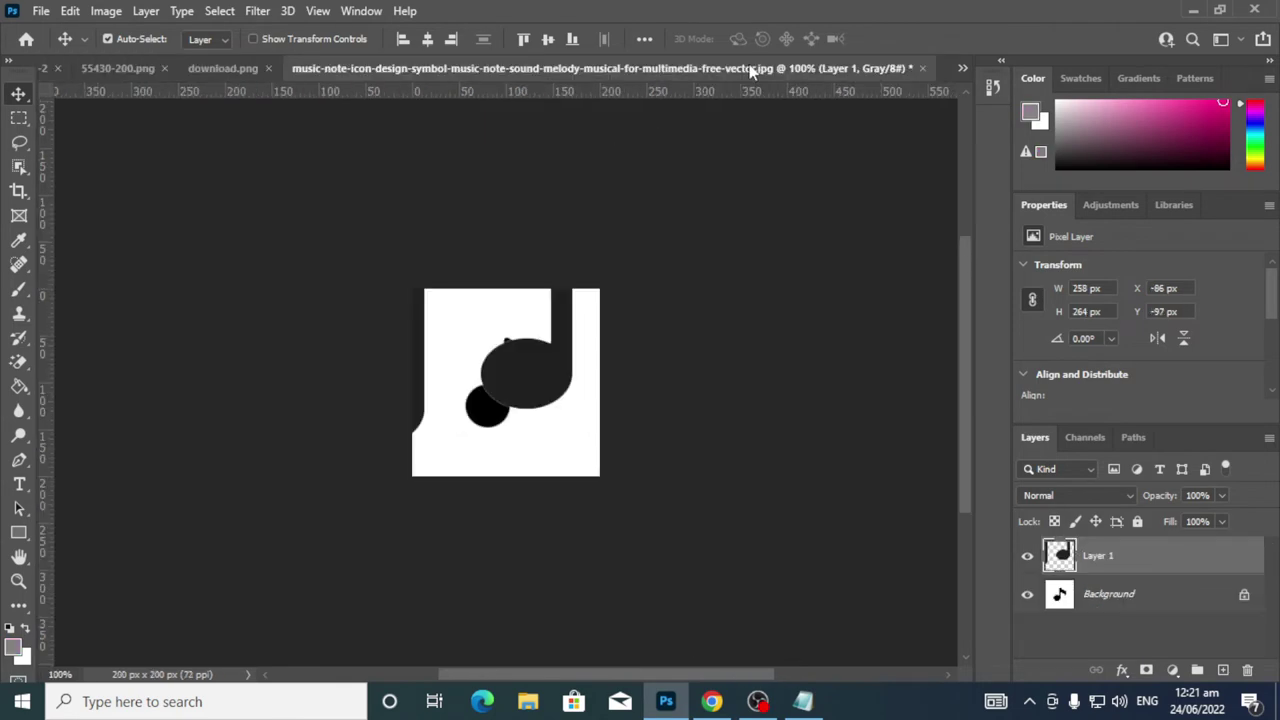
pyautogui.click(42, 66)
pyautogui.click(391, 70)
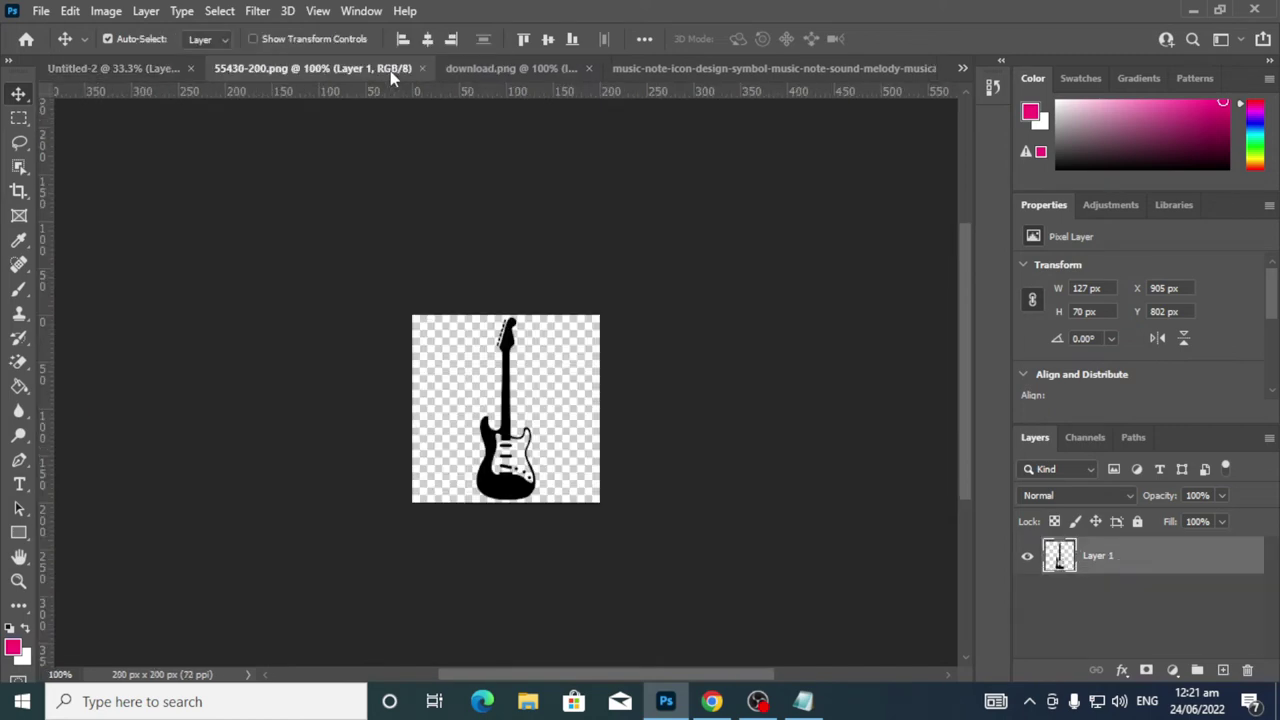
pyautogui.click(422, 68)
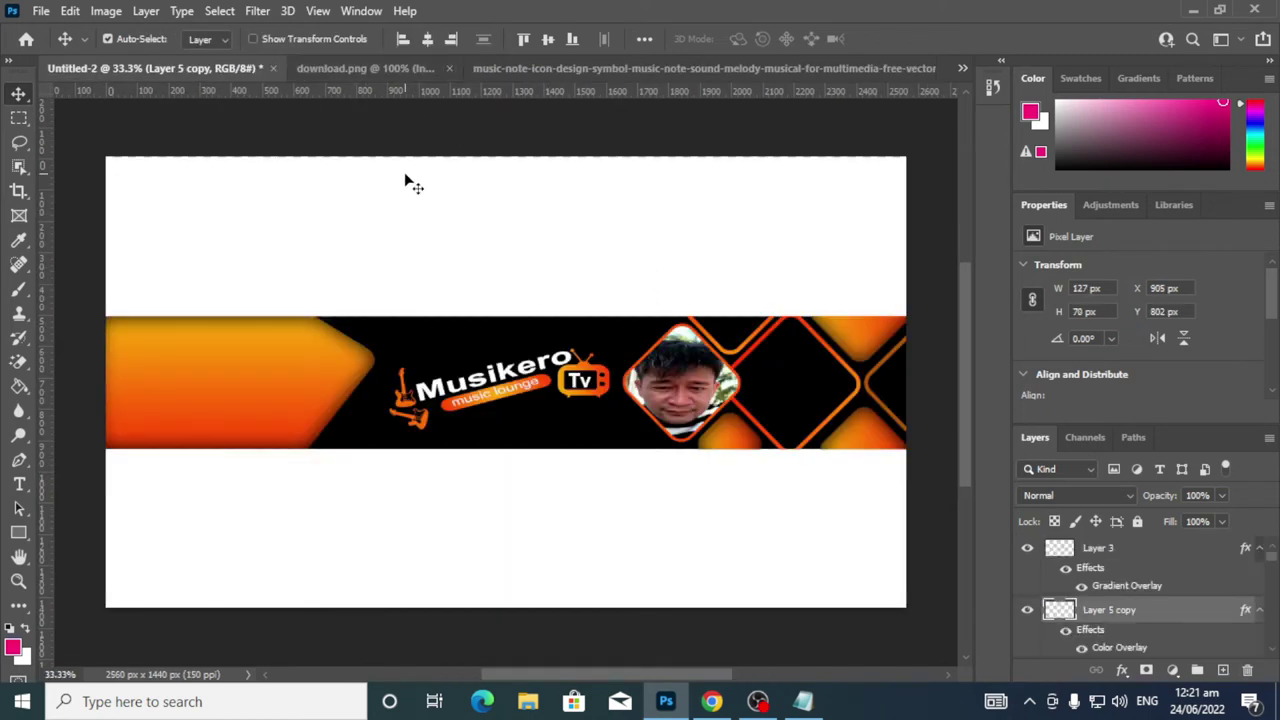
pyautogui.click(367, 66)
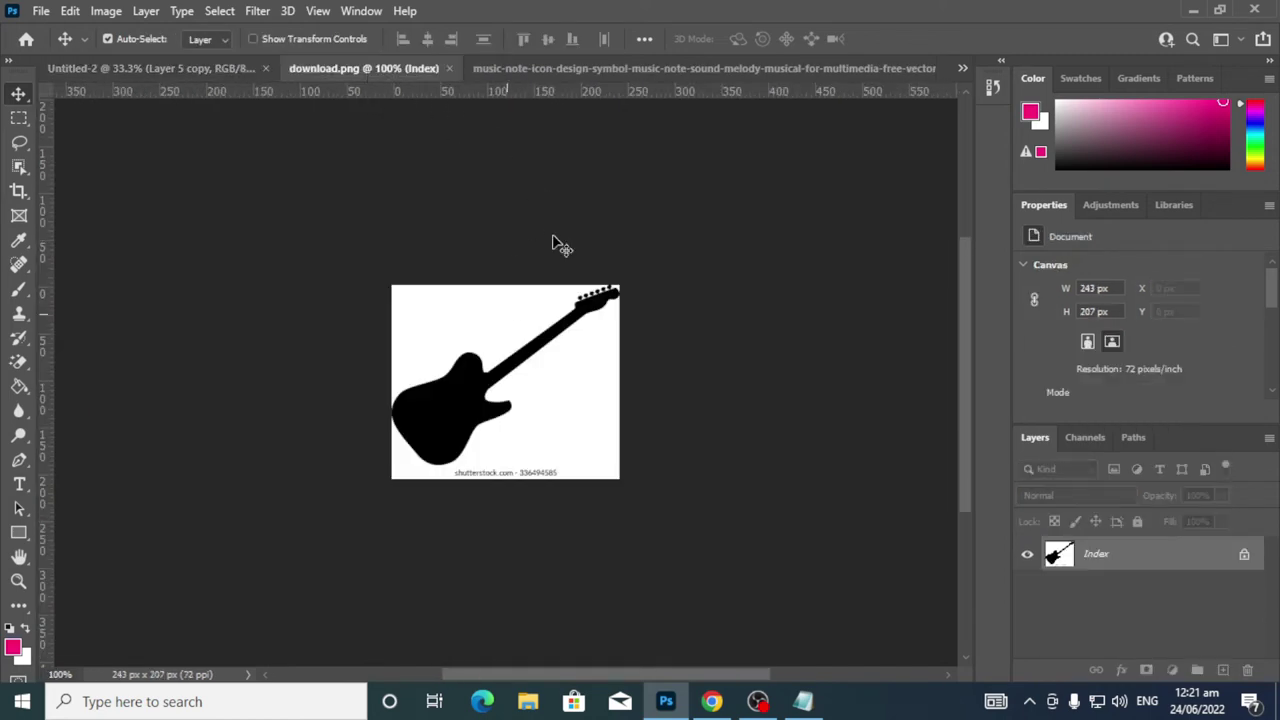
# Close the guitar image and copy the beamed music note from the music-note image into the banner document, below the black band
pyautogui.click(451, 68)
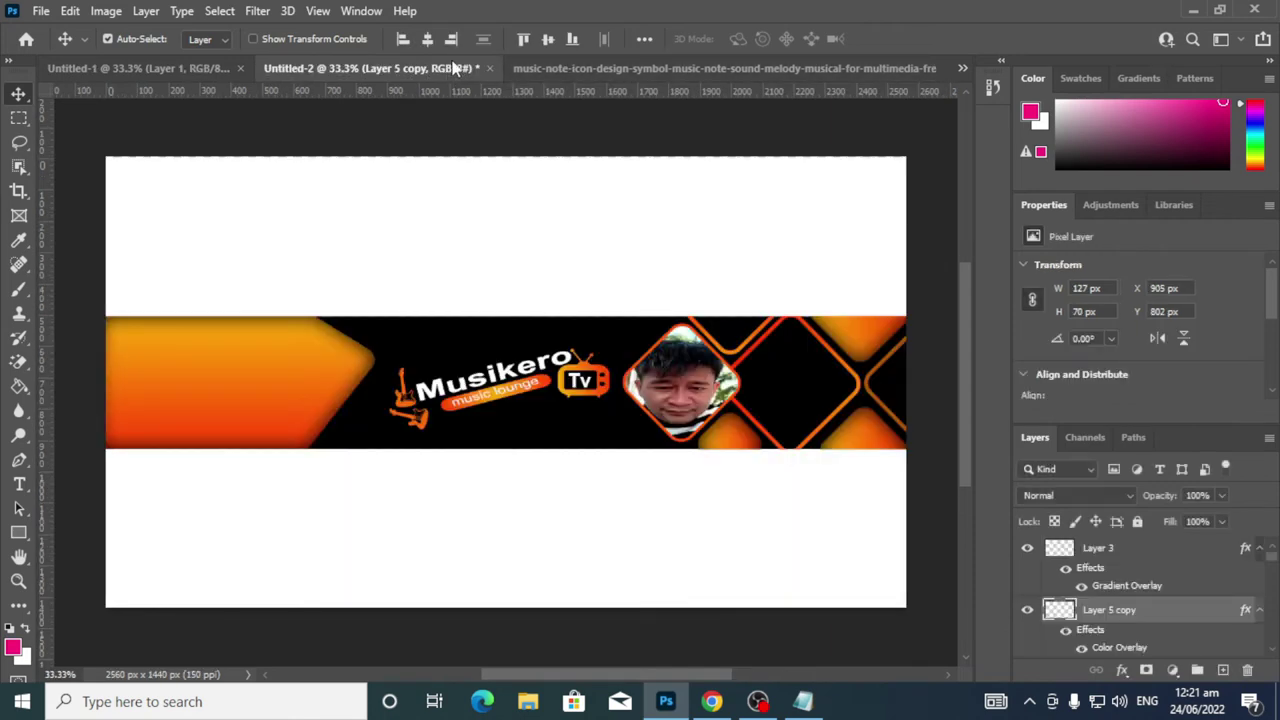
pyautogui.click(567, 69)
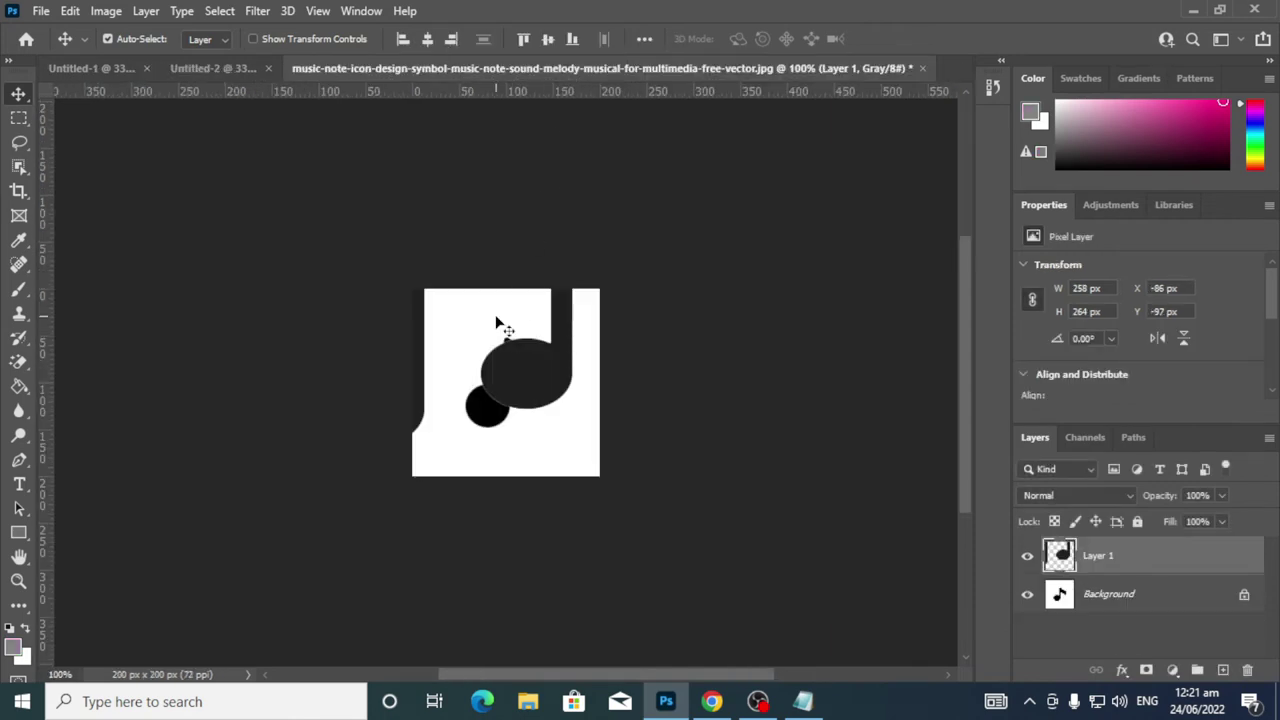
pyautogui.moveTo(497, 323); pyautogui.dragTo(553, 564)
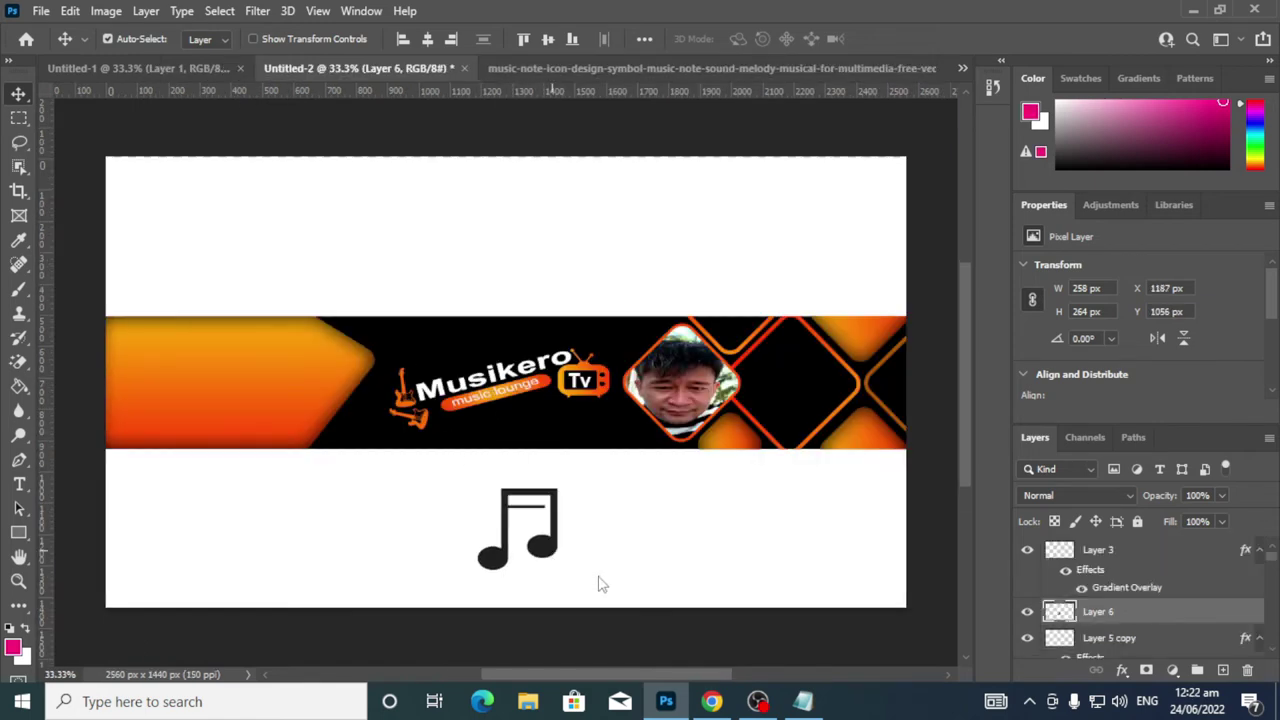
# Apply an orange Color Overlay at 100% opacity to the beamed note layer
pyautogui.rightClick(1112, 616)
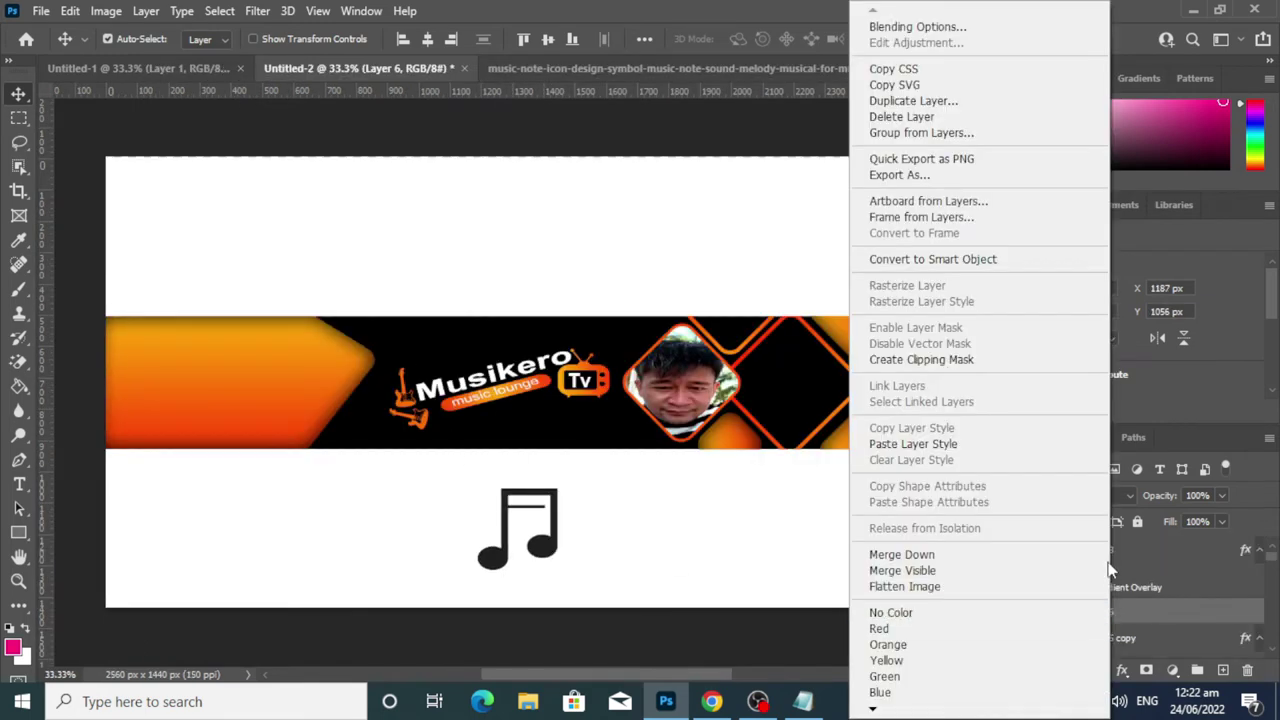
pyautogui.click(960, 28)
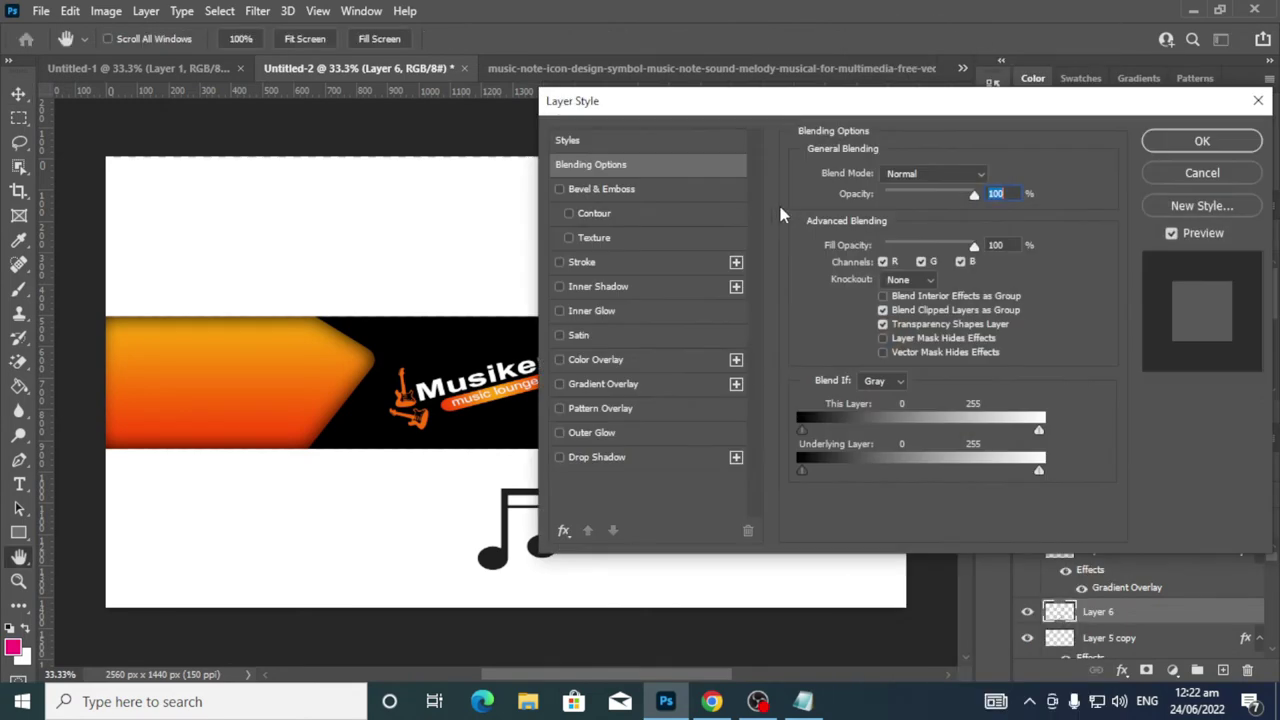
pyautogui.click(594, 360)
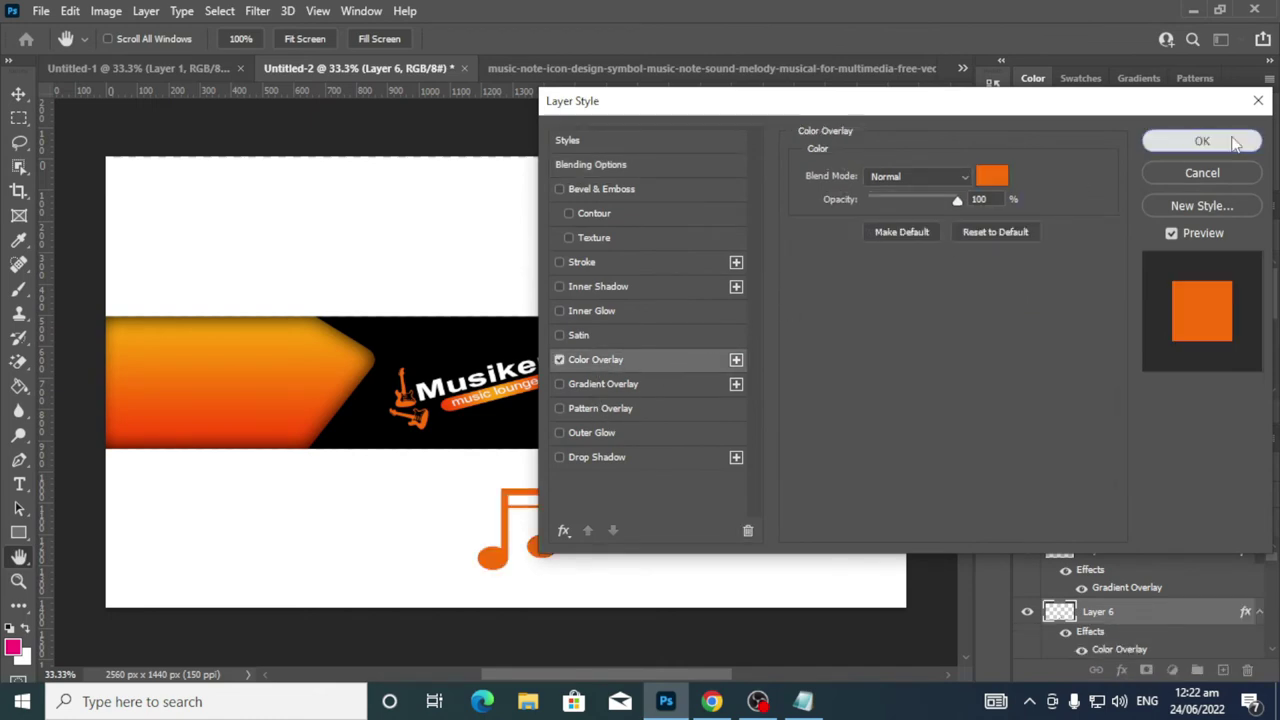
pyautogui.click(1202, 141)
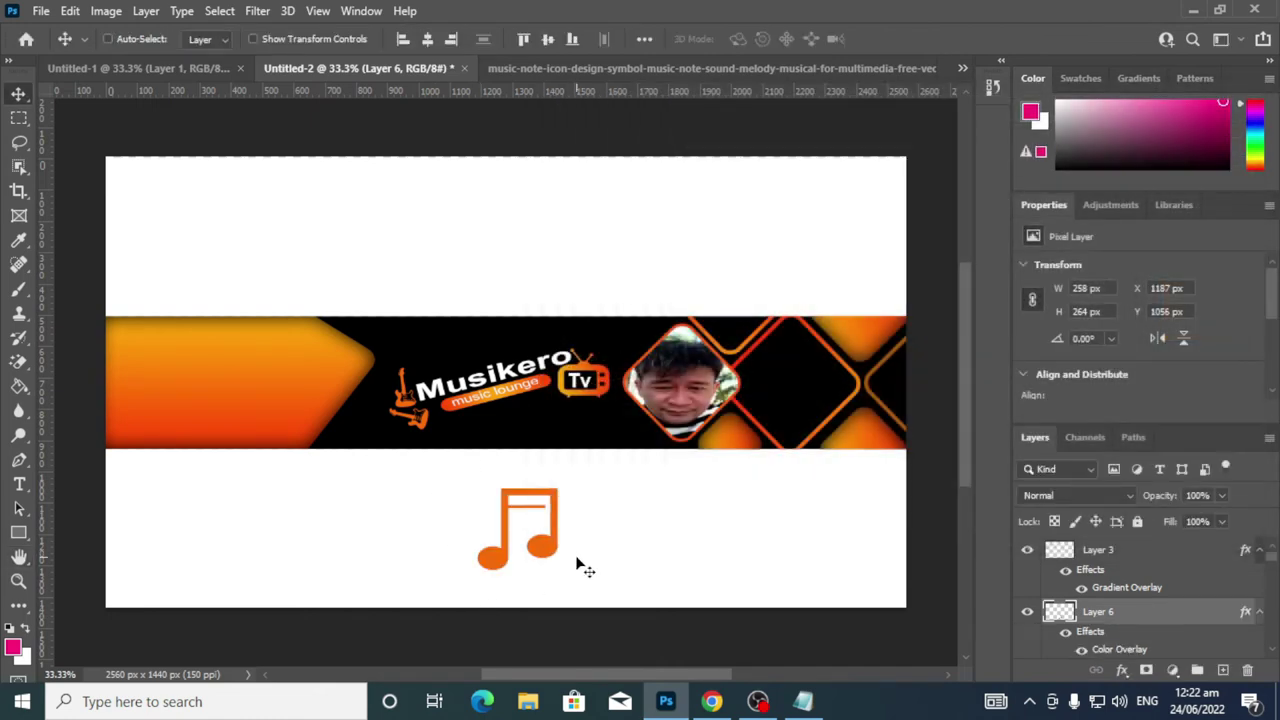
# Scale the beamed note to about 23% and place it above the end of the word "Musikero" in the banner
pyautogui.hotkey('ctrl', 't')
pyautogui.moveTo(562, 485); pyautogui.dragTo(504, 555)
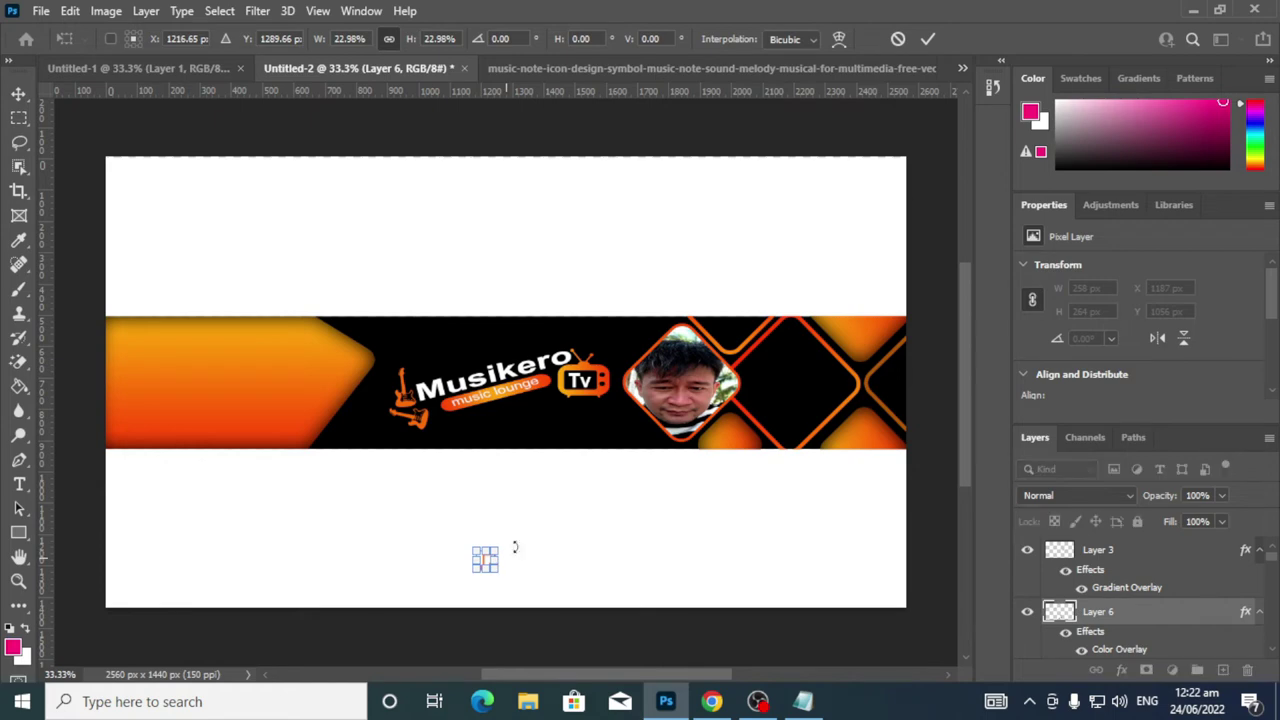
pyautogui.click(929, 39)
pyautogui.moveTo(493, 560); pyautogui.dragTo(549, 340)
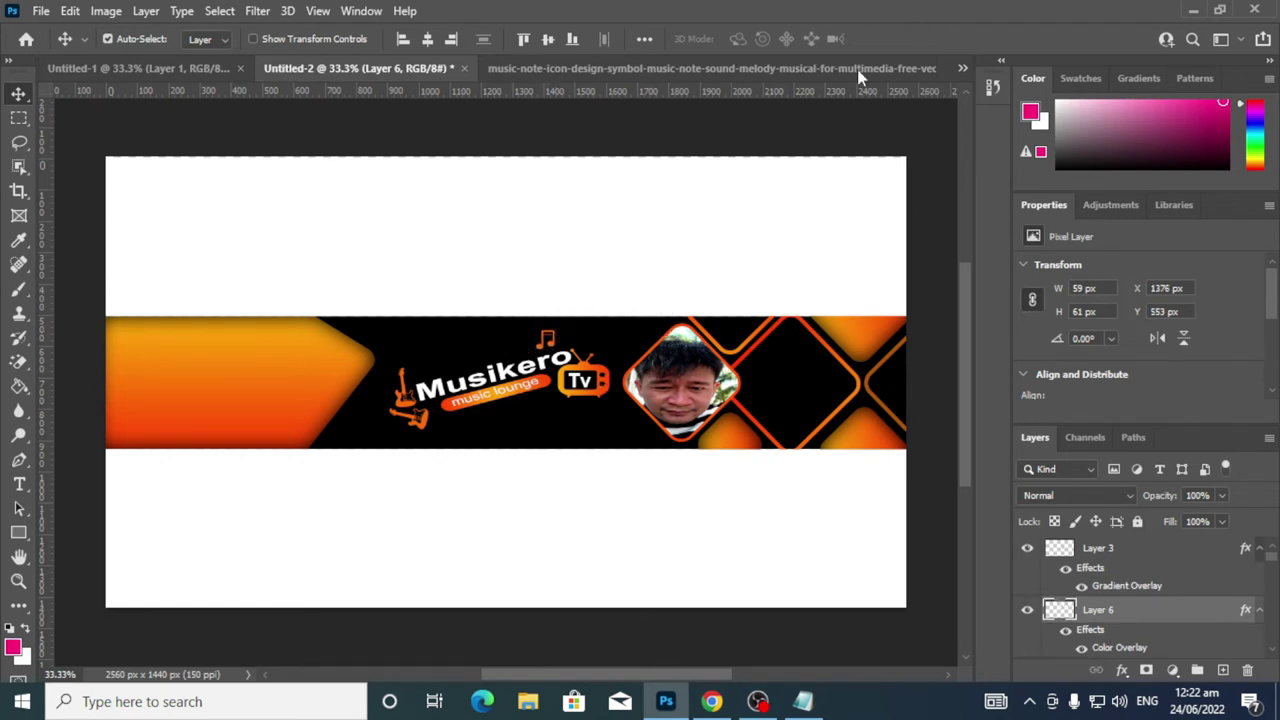
pyautogui.click(464, 68)
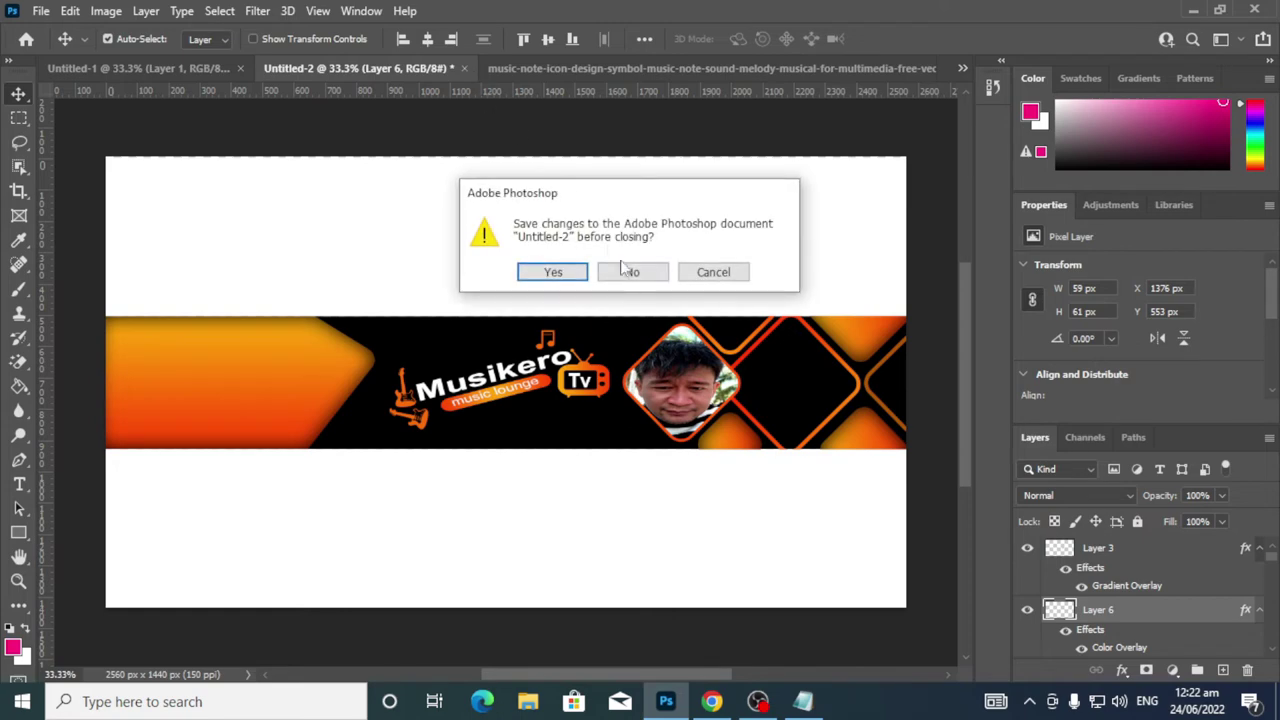
pyautogui.click(714, 272)
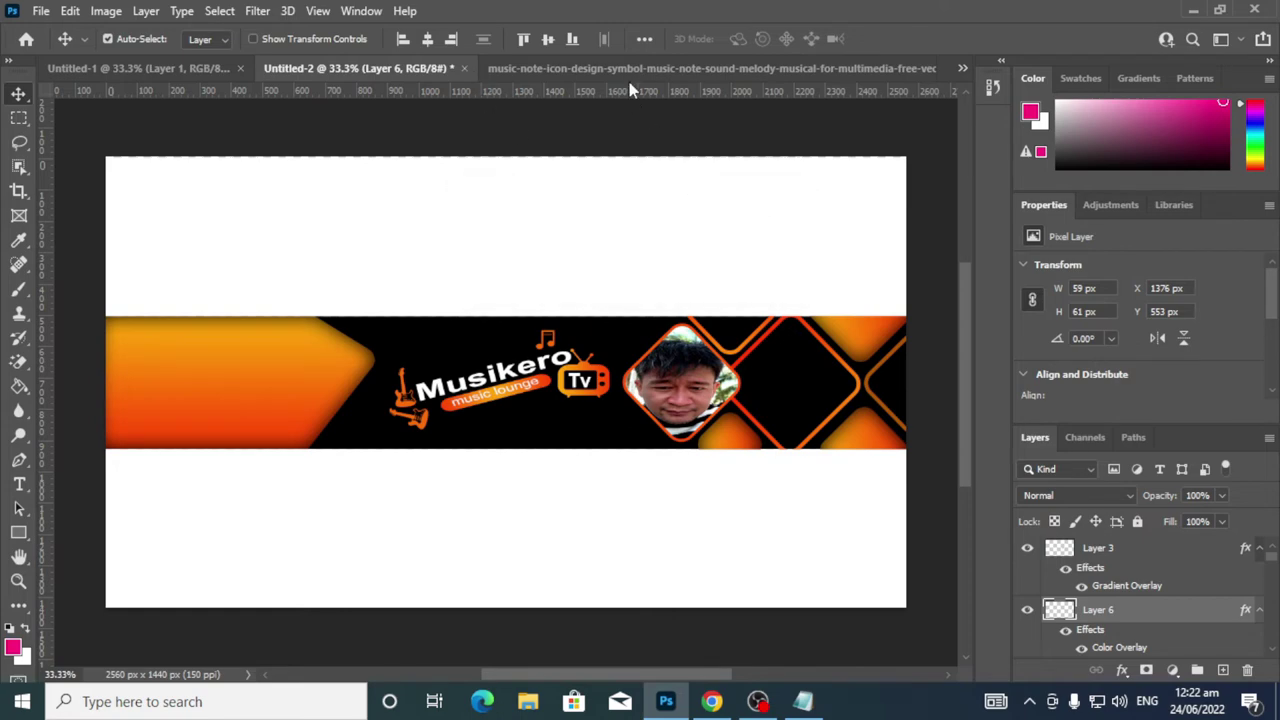
# Delete the beamed-note layer from the music-note image, leaving only the background with the single note
pyautogui.click(629, 70)
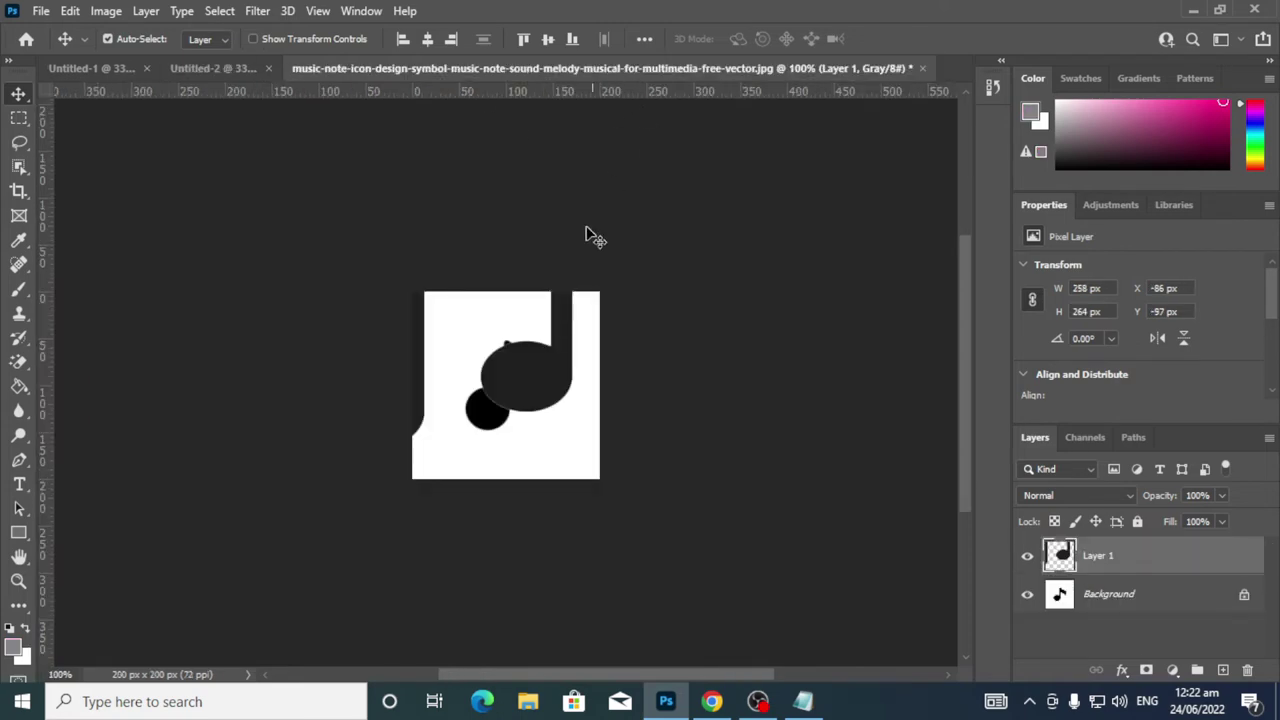
pyautogui.click(478, 452)
pyautogui.moveTo(549, 371); pyautogui.dragTo(812, 186)
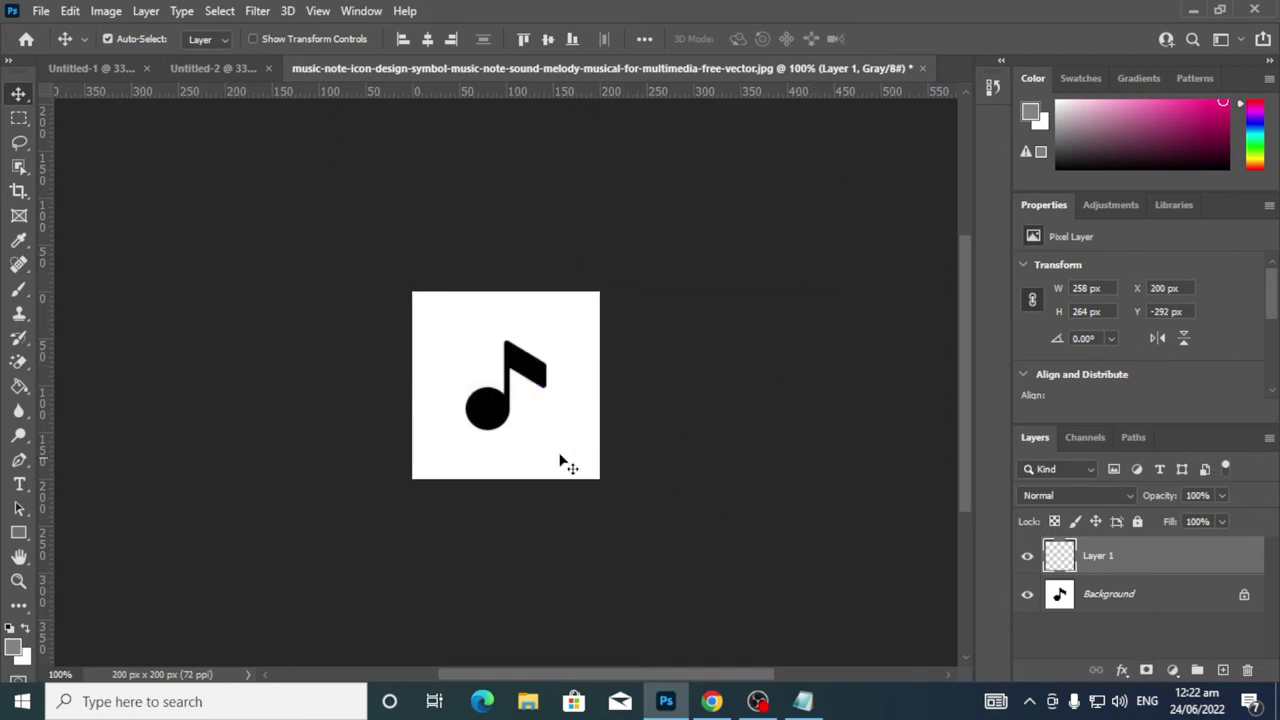
pyautogui.click(530, 370)
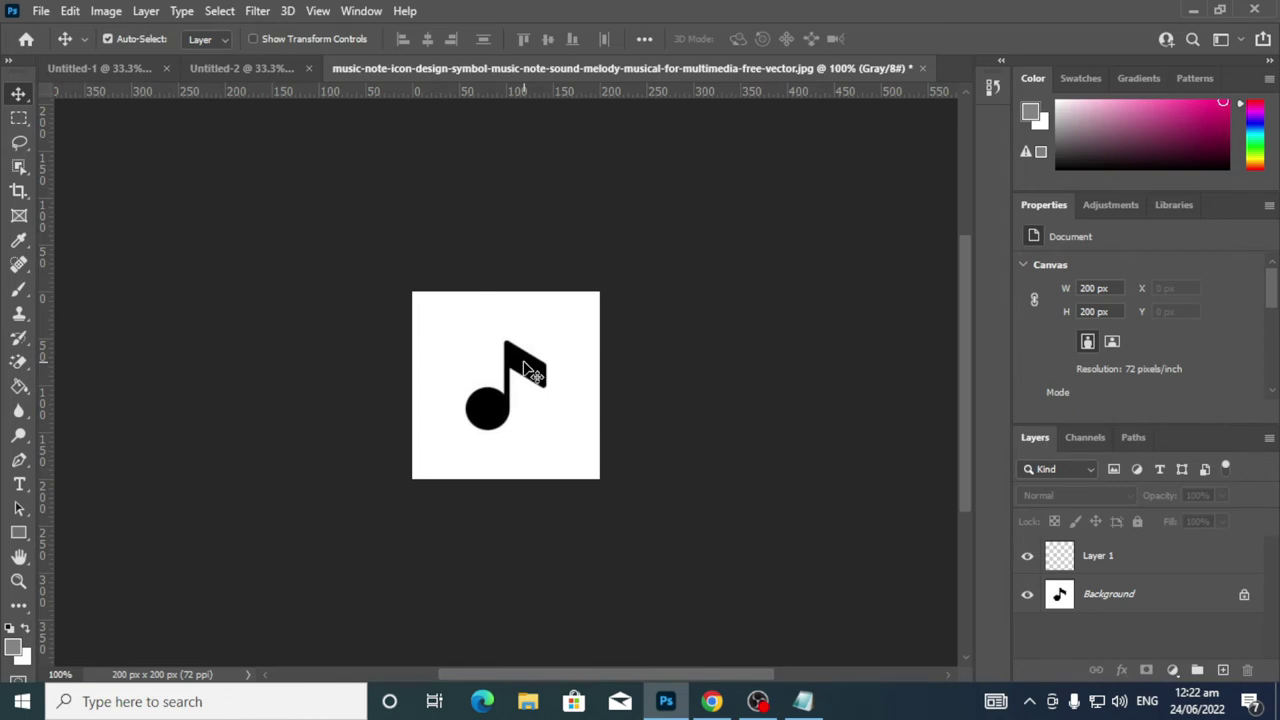
pyautogui.click(221, 12)
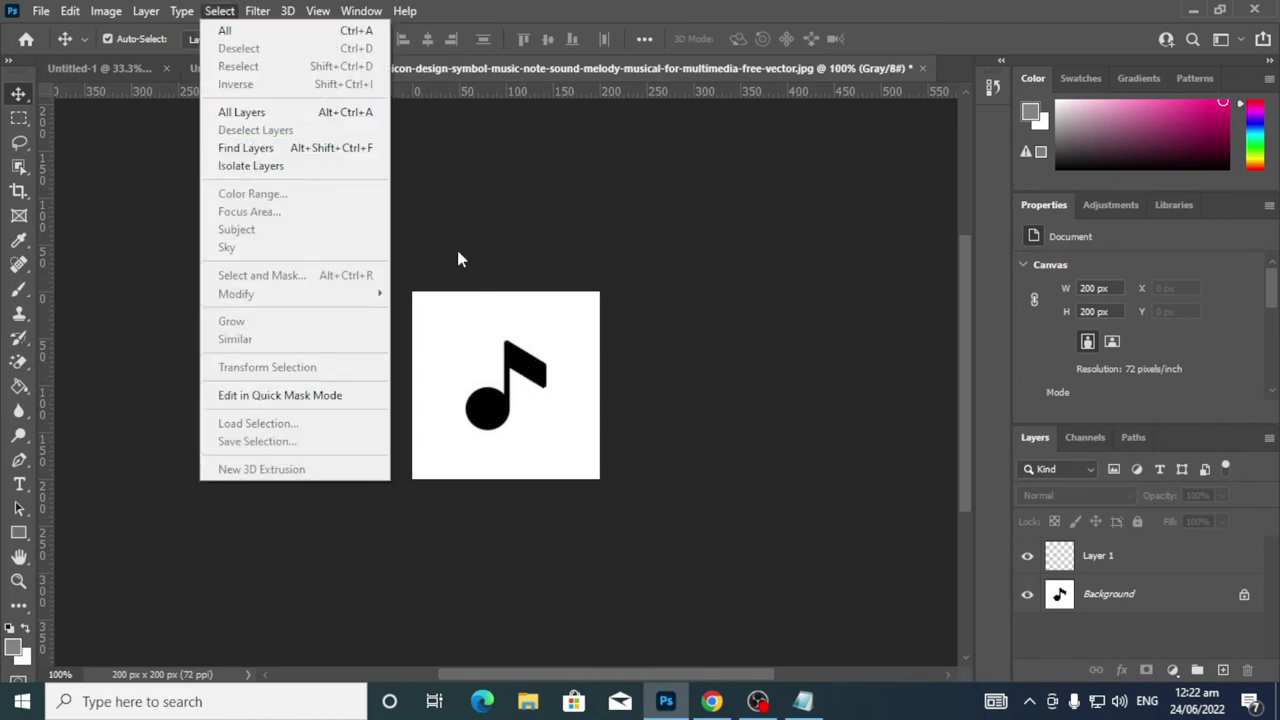
pyautogui.click(760, 372)
pyautogui.moveTo(505, 369); pyautogui.dragTo(437, 403)
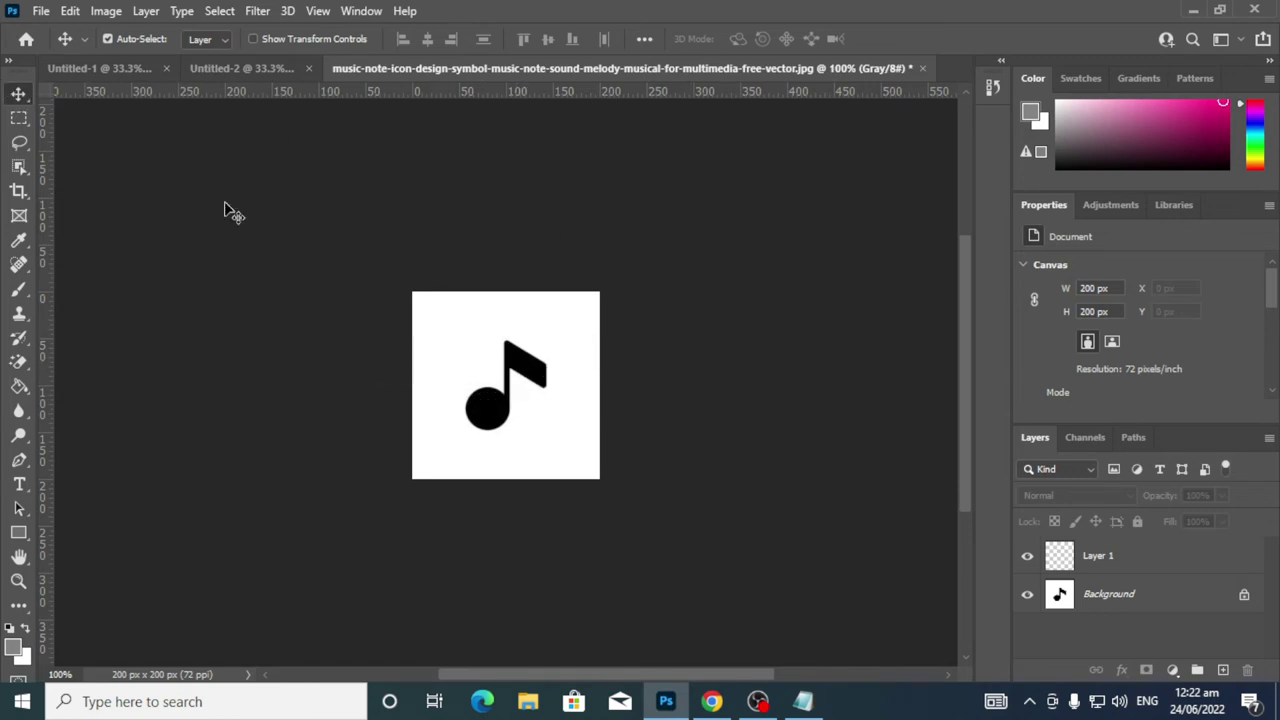
pyautogui.click(1110, 596)
pyautogui.moveTo(1105, 558); pyautogui.dragTo(1248, 668)
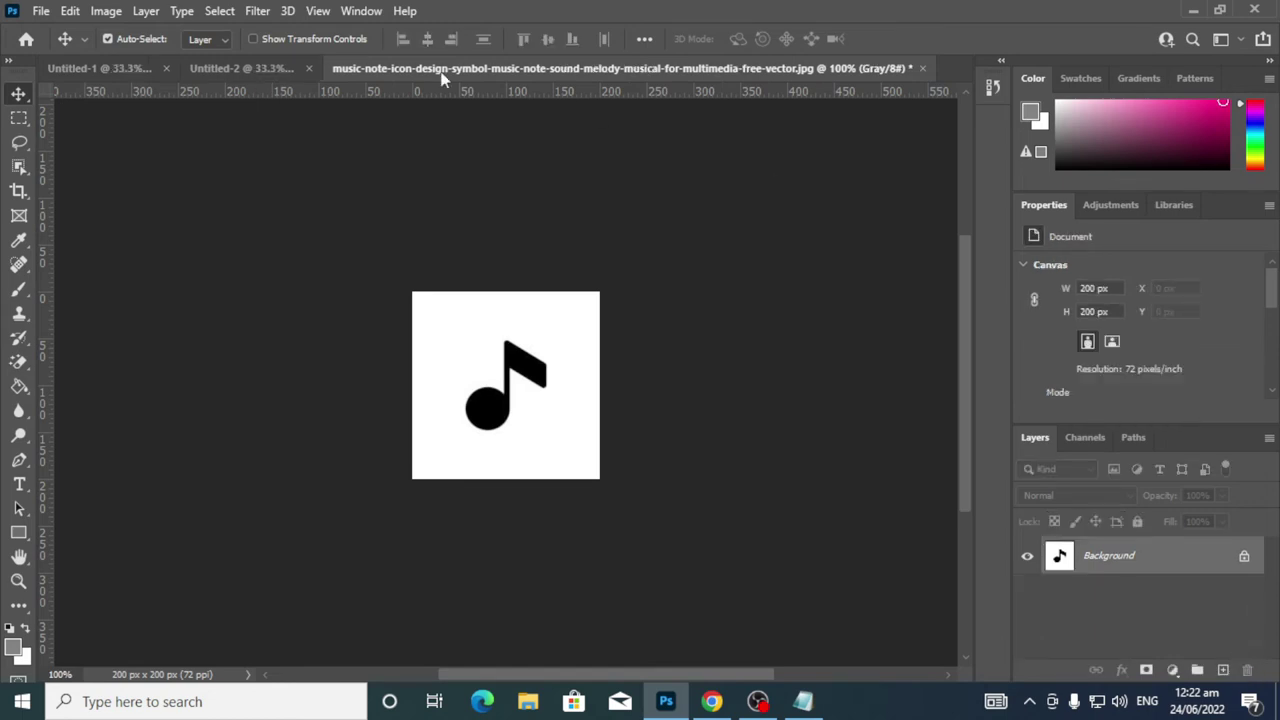
# Extract the single note onto its own layer using Select Subject and hide the background layer
pyautogui.click(220, 11)
pyautogui.click(235, 229)
pyautogui.hotkey('ctrl', 'j')
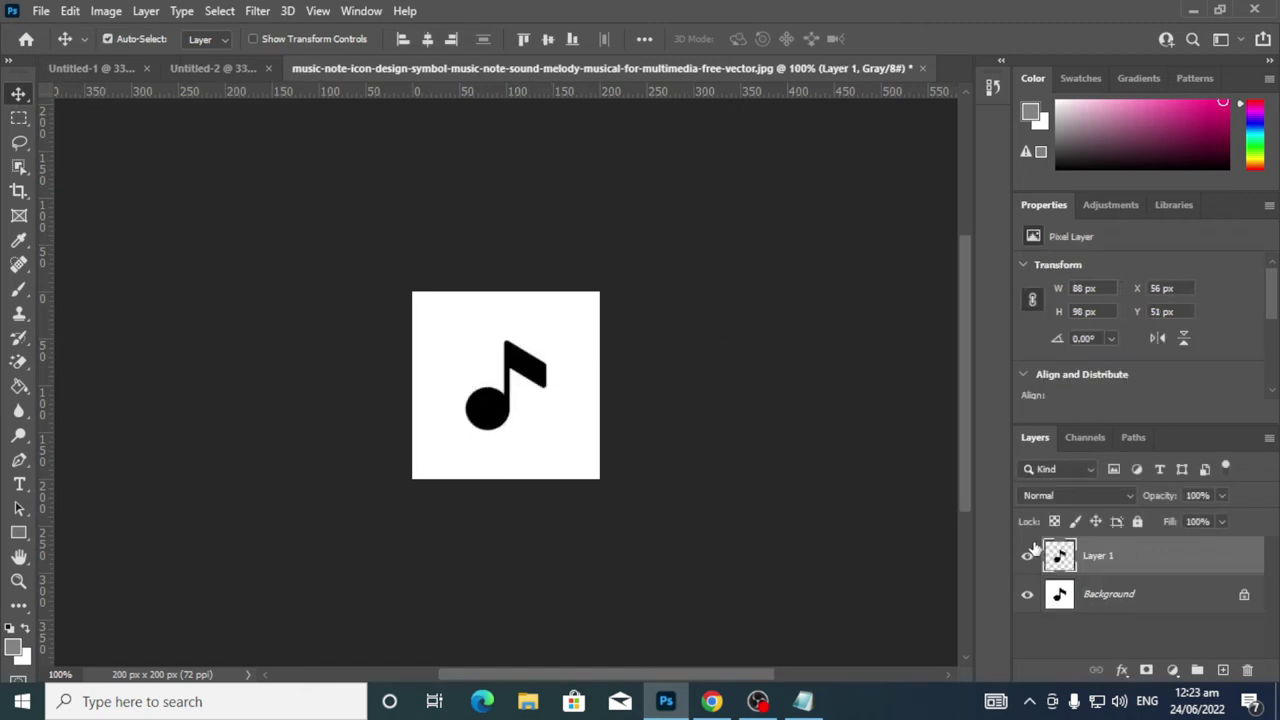
pyautogui.click(1027, 594)
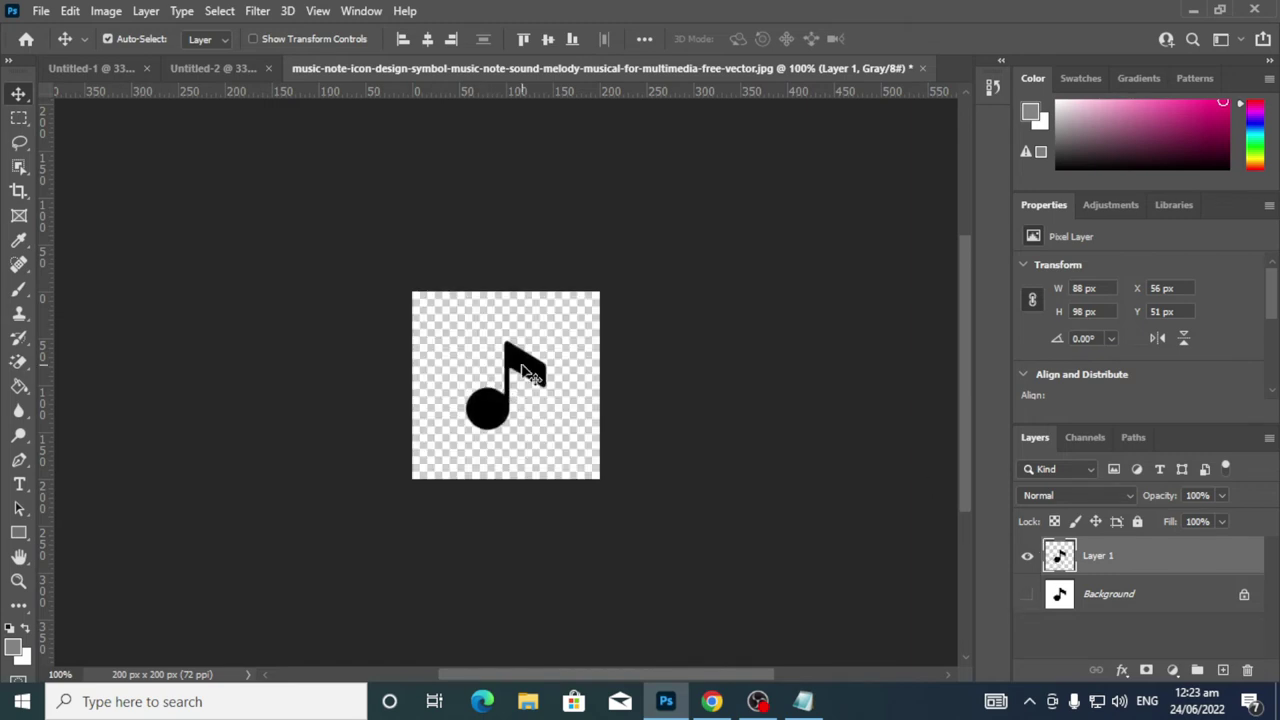
# Copy the extracted single note into the banner above "Musikero" and give it an orange Color Overlay
pyautogui.moveTo(505, 385); pyautogui.dragTo(567, 390)
pyautogui.moveTo(375, 100); pyautogui.dragTo(518, 346)
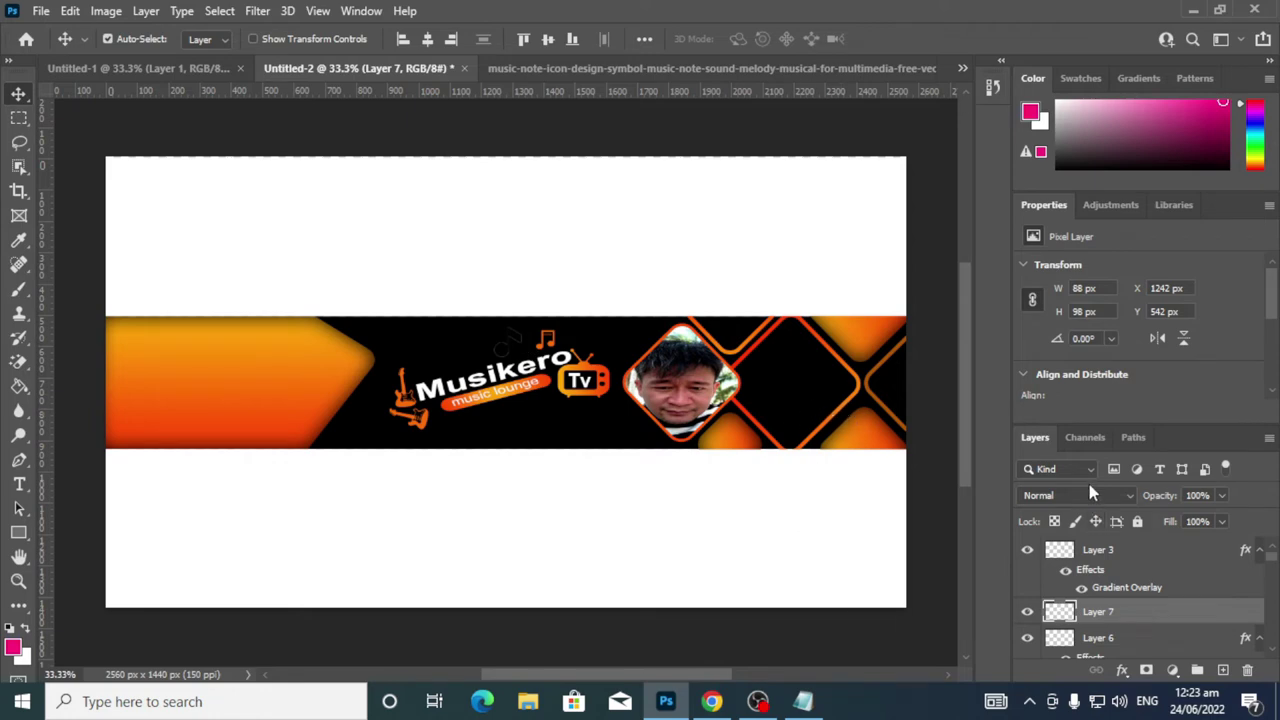
pyautogui.rightClick(1117, 614)
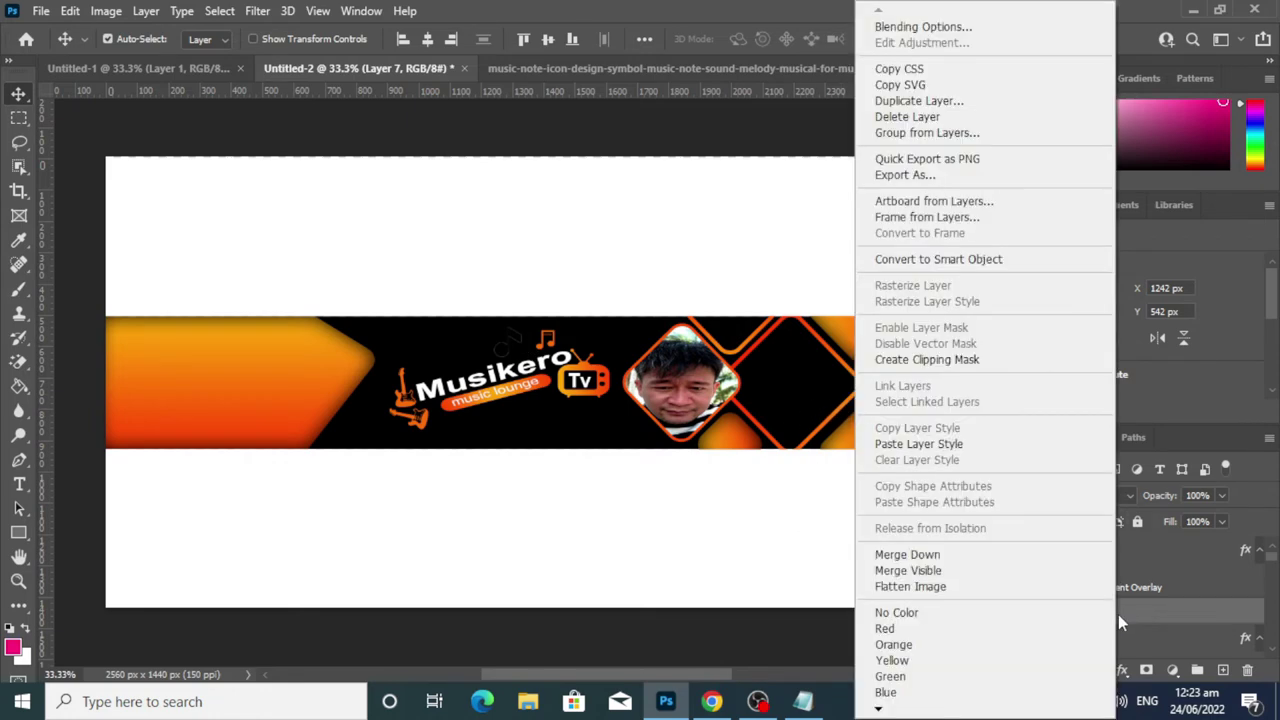
pyautogui.click(993, 28)
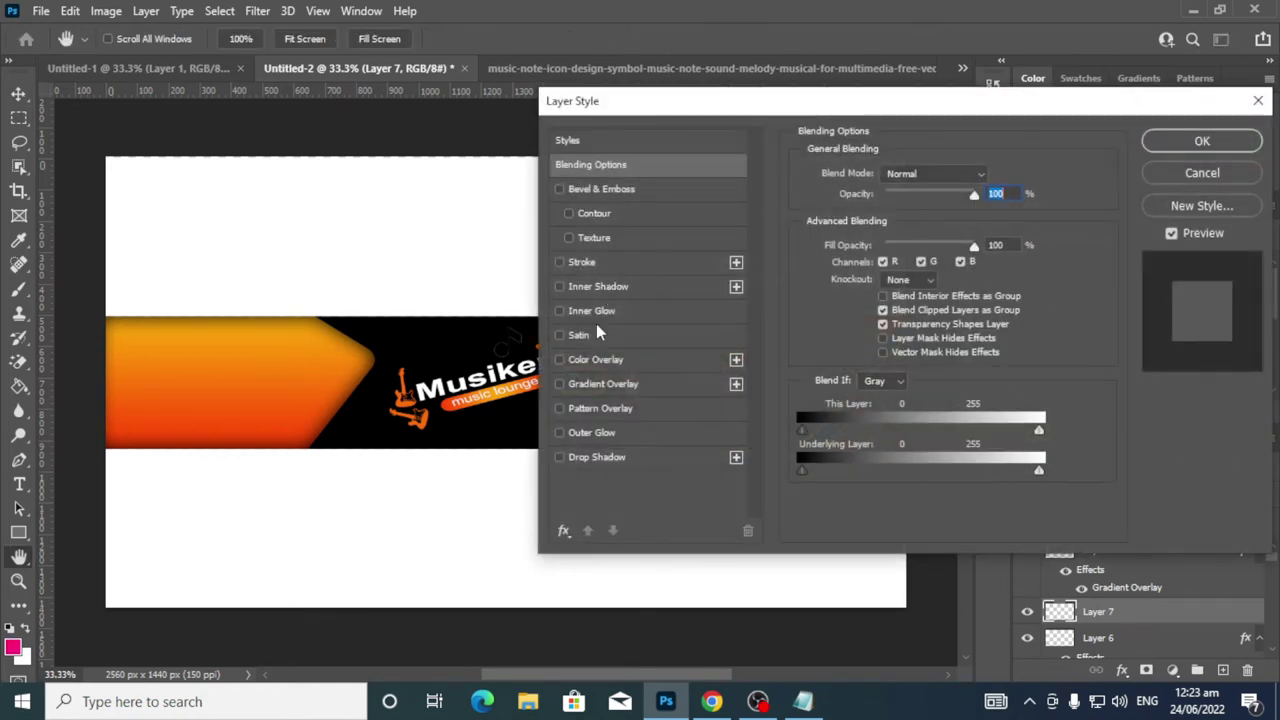
pyautogui.click(605, 360)
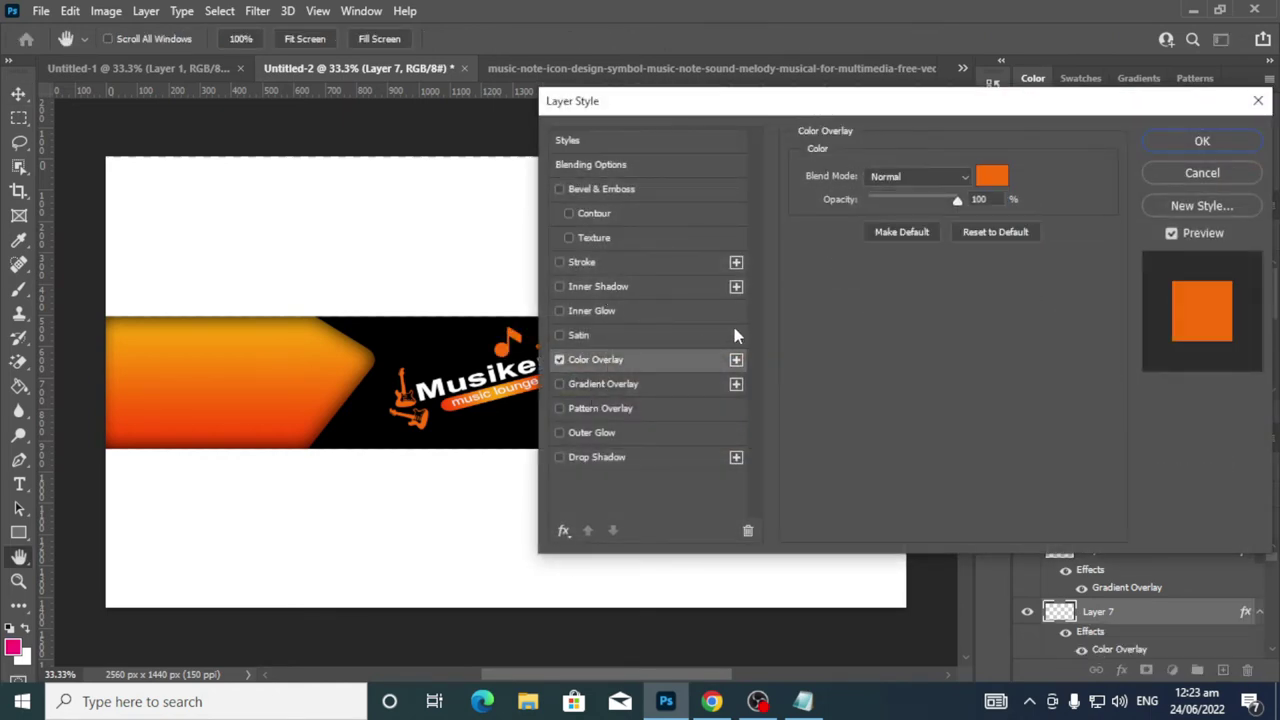
pyautogui.click(1198, 142)
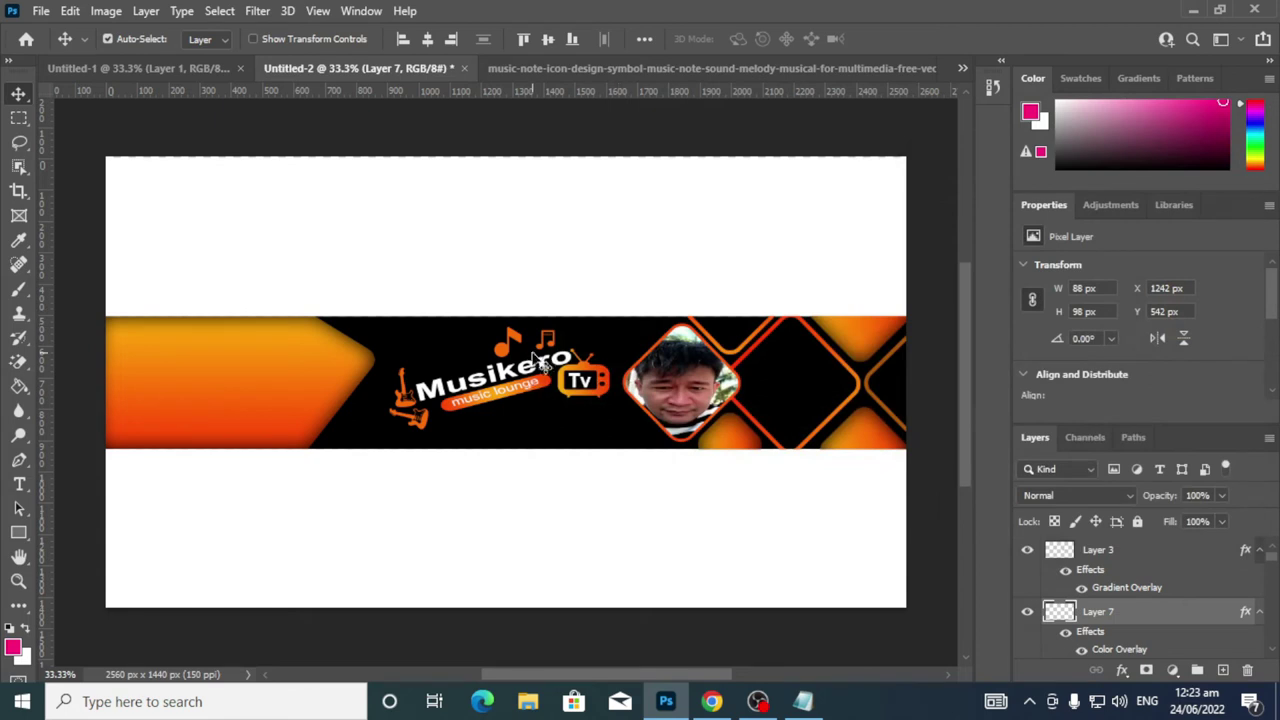
# Shrink the single note to about 54 × 75 px and place it directly left of the beamed note above "Musikero"
pyautogui.hotkey('ctrl', 't')
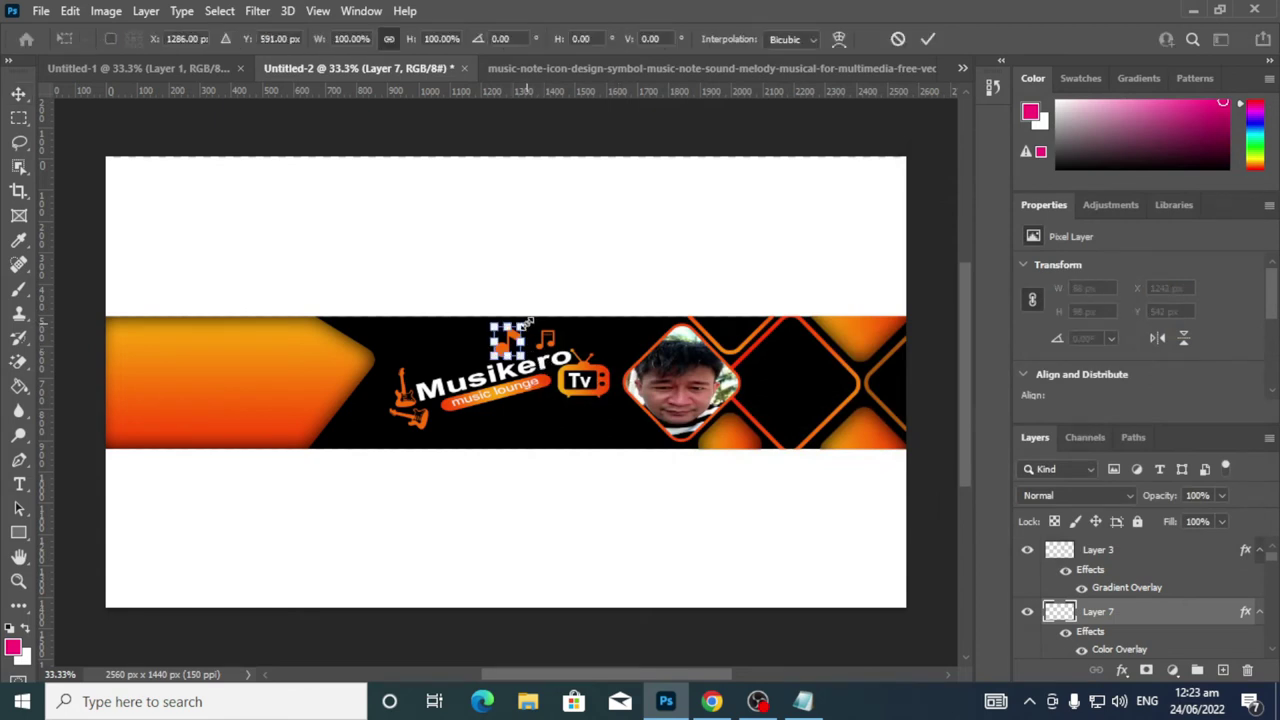
pyautogui.moveTo(527, 323); pyautogui.dragTo(550, 345)
pyautogui.click(928, 38)
pyautogui.hotkey('ctrl', 't')
pyautogui.click(928, 40)
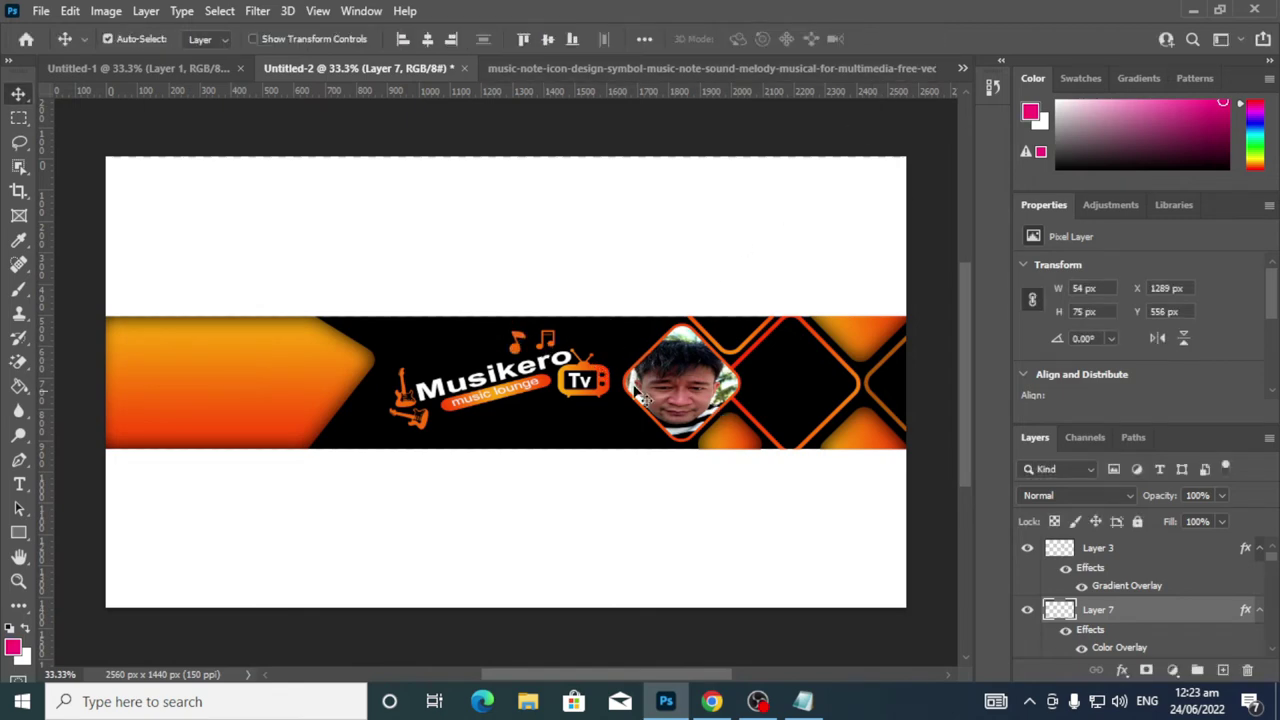
pyautogui.click(525, 350)
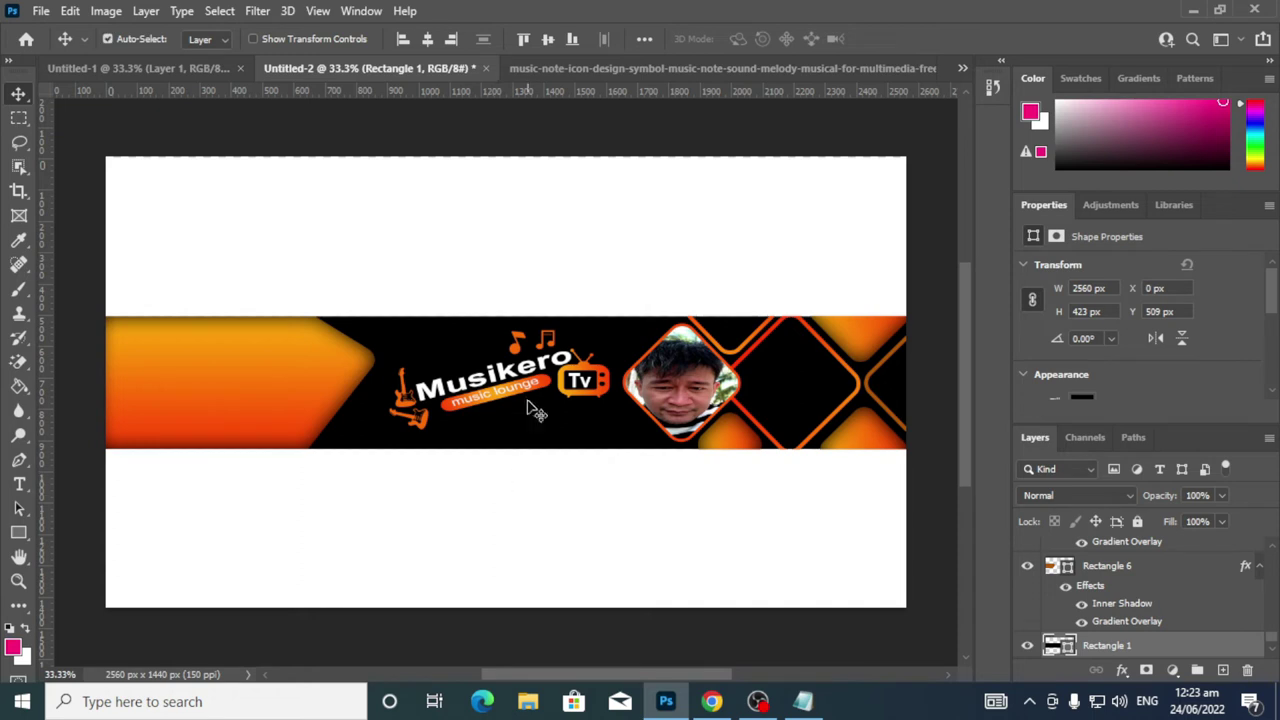
pyautogui.click(519, 352)
pyautogui.moveTo(517, 350); pyautogui.dragTo(528, 354)
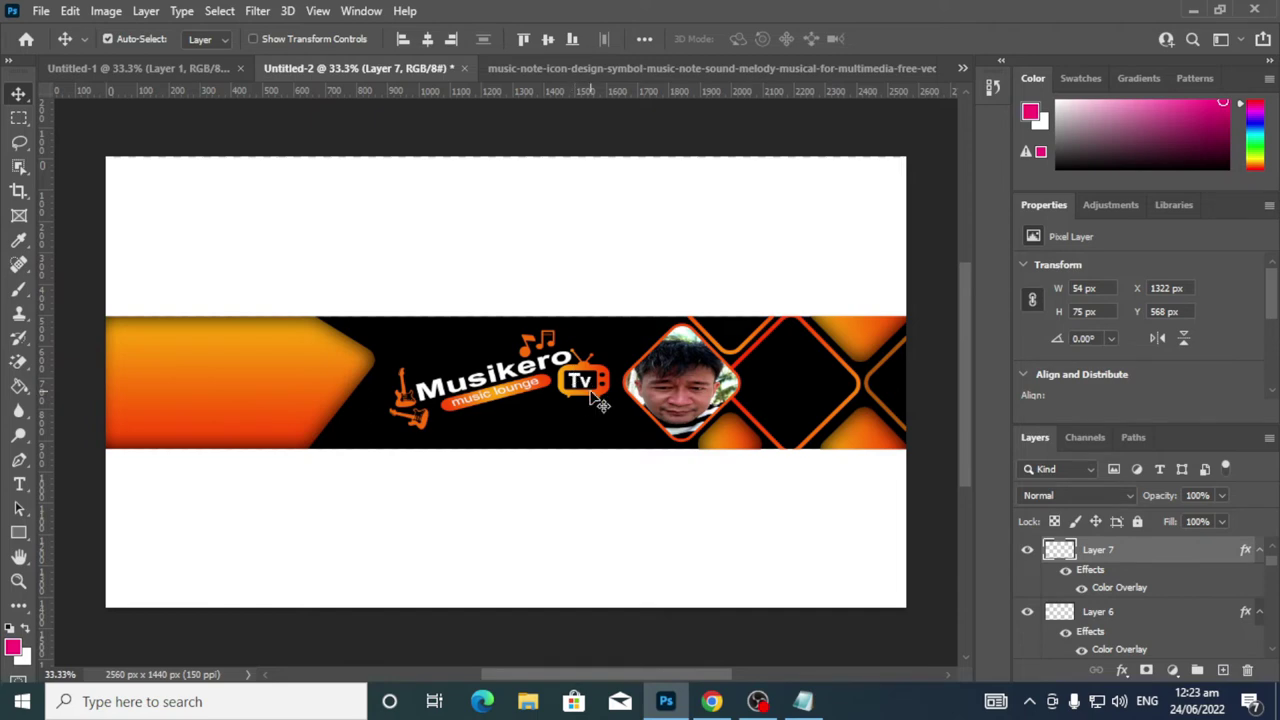
# Duplicate the beamed note and place the copy left of the single note, at about X 1251 px, Y 584 px
pyautogui.click(559, 352)
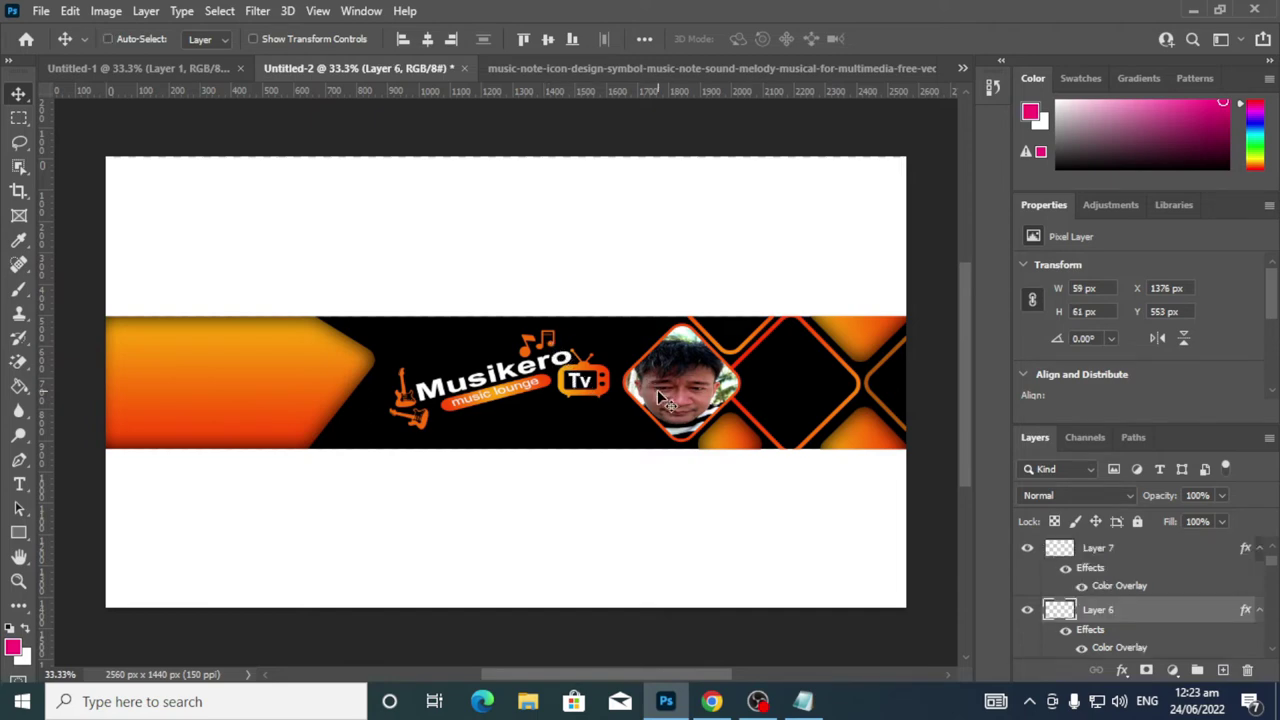
pyautogui.hotkey('ctrl', 'j')
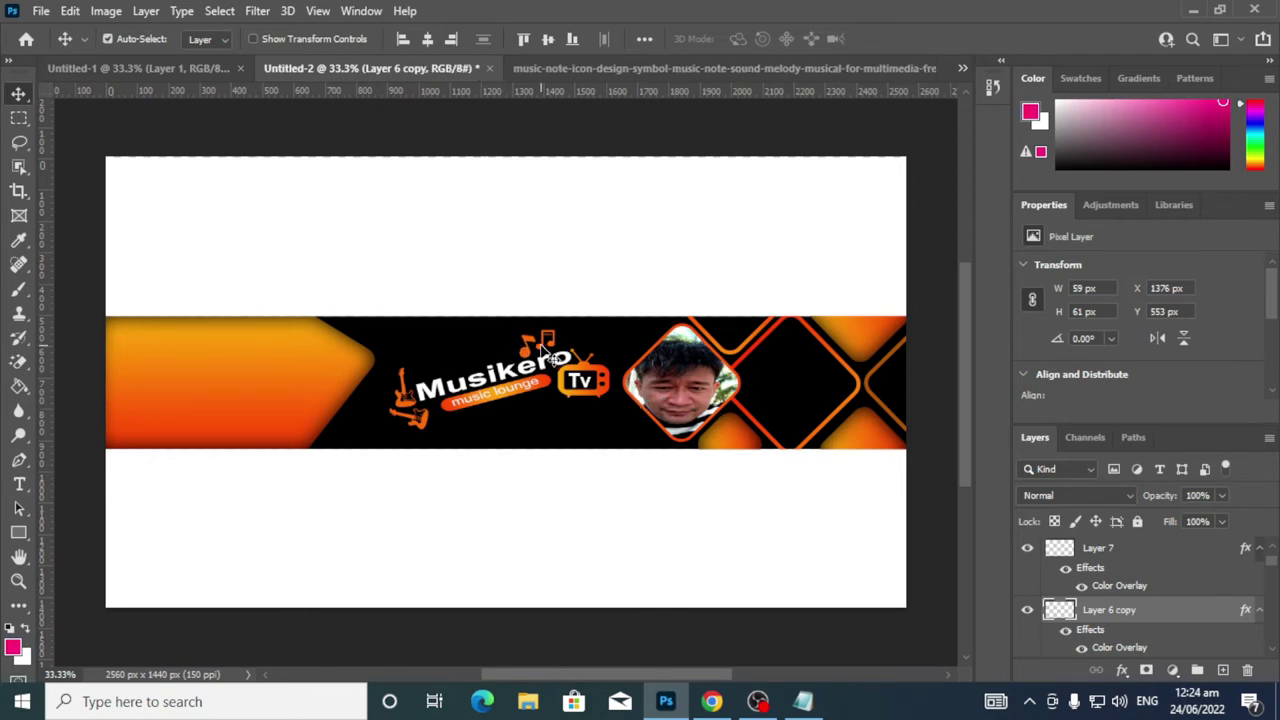
pyautogui.moveTo(552, 355); pyautogui.dragTo(508, 358)
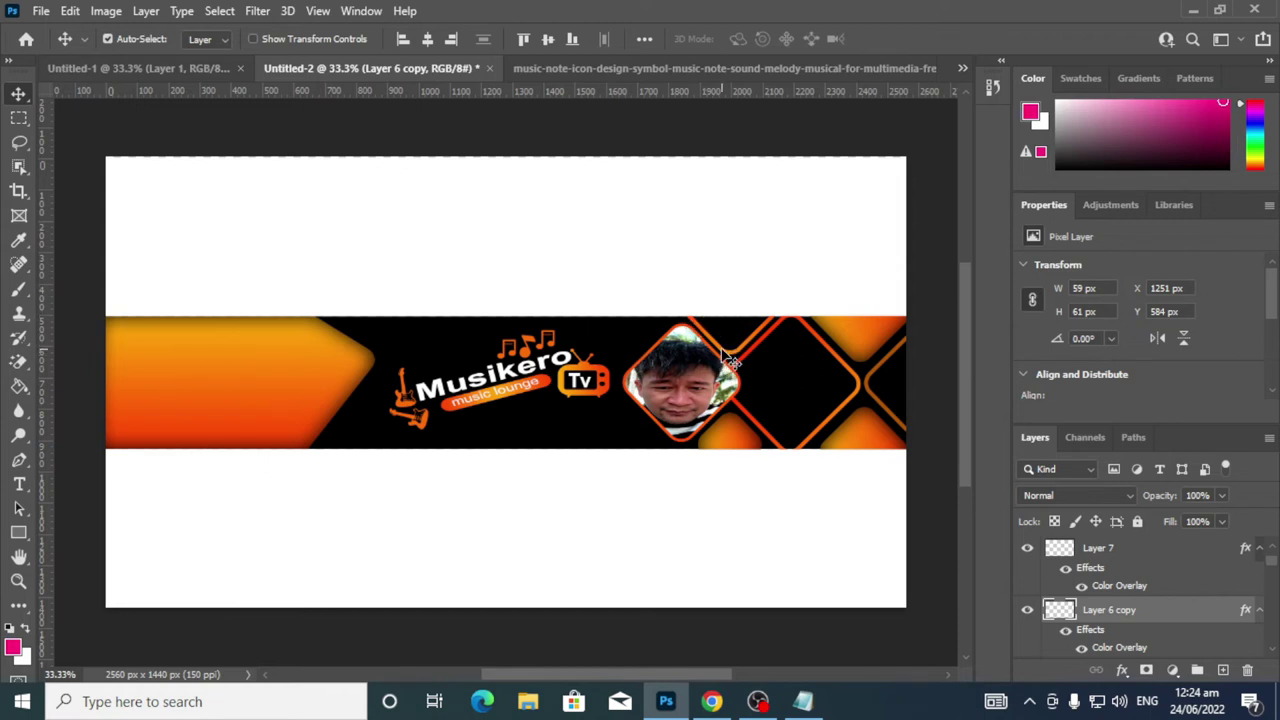
# Change the foreground color to a bright red with hue 0°
pyautogui.click(14, 648)
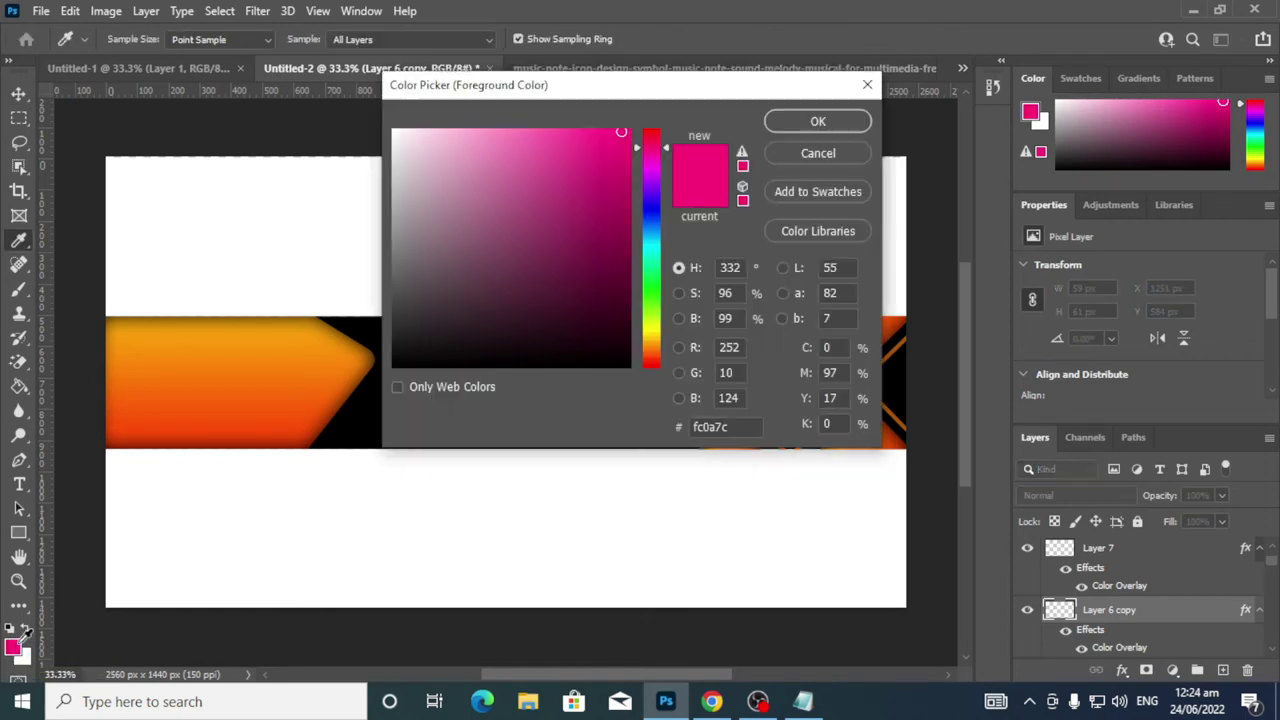
pyautogui.click(668, 132)
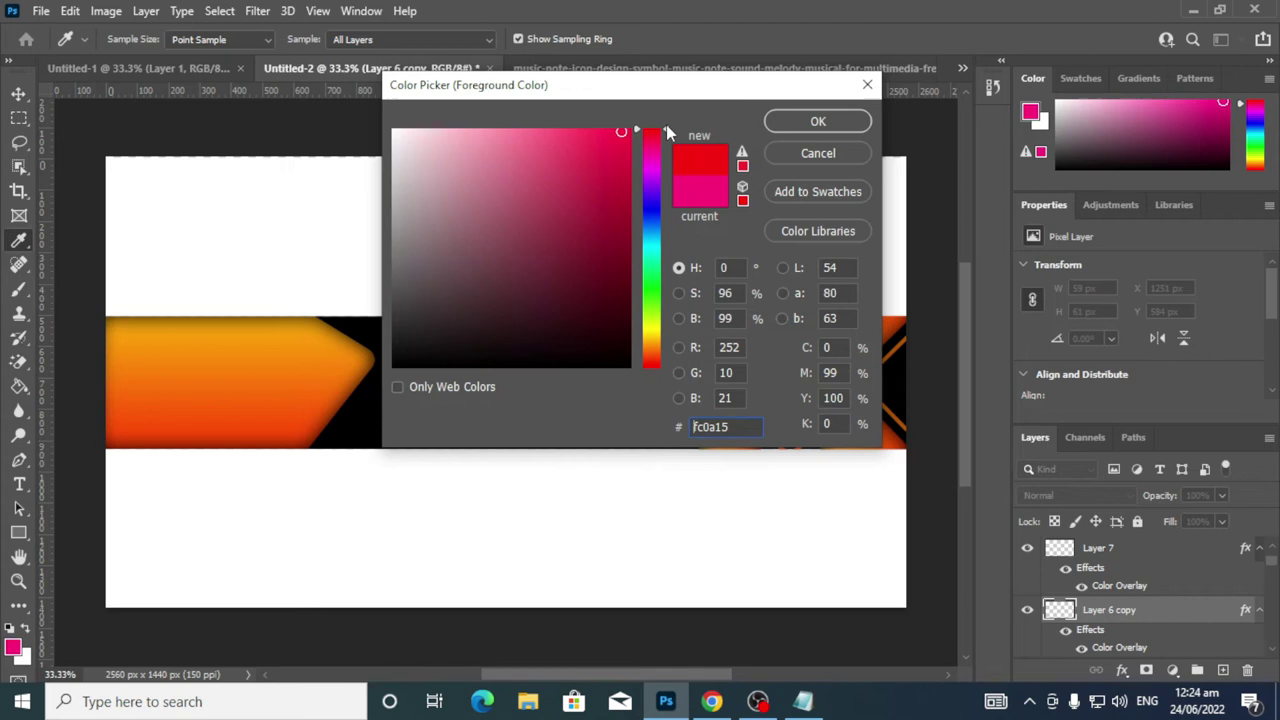
pyautogui.click(818, 121)
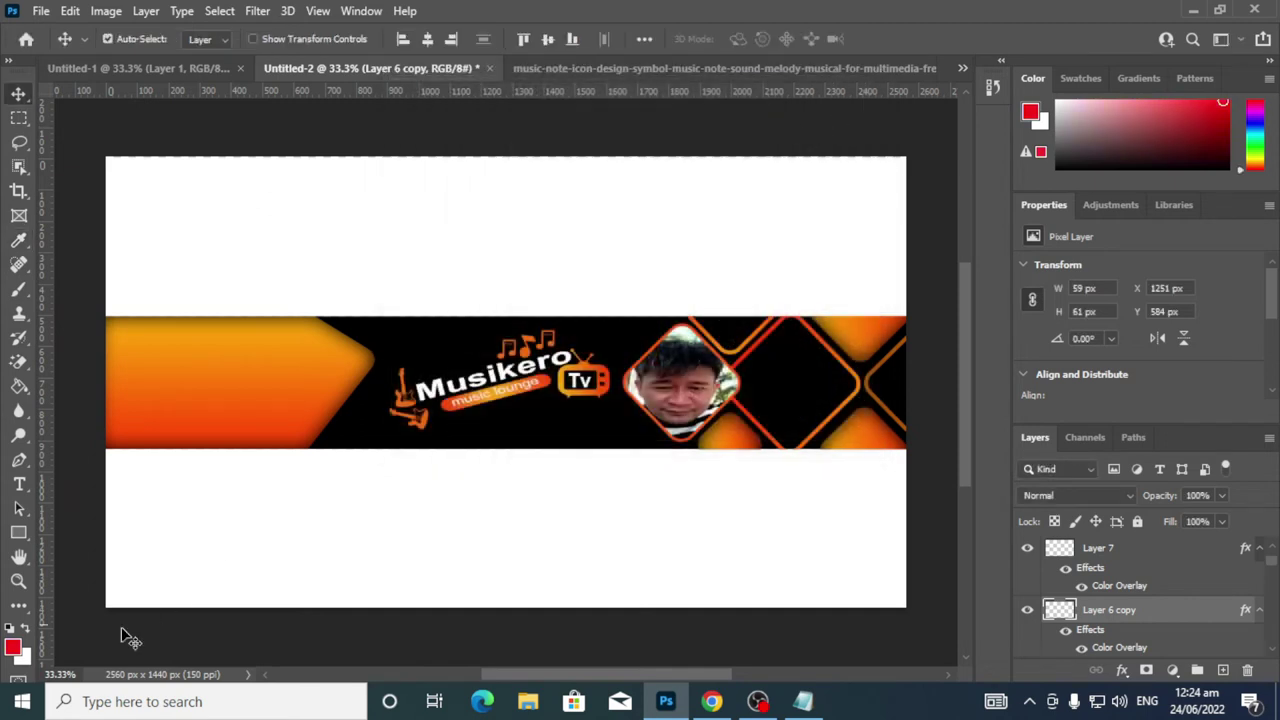
# Draw a red rectangle about 321 × 69 px below the logo, and add a same-size one with 42 px corner radii
pyautogui.click(22, 535)
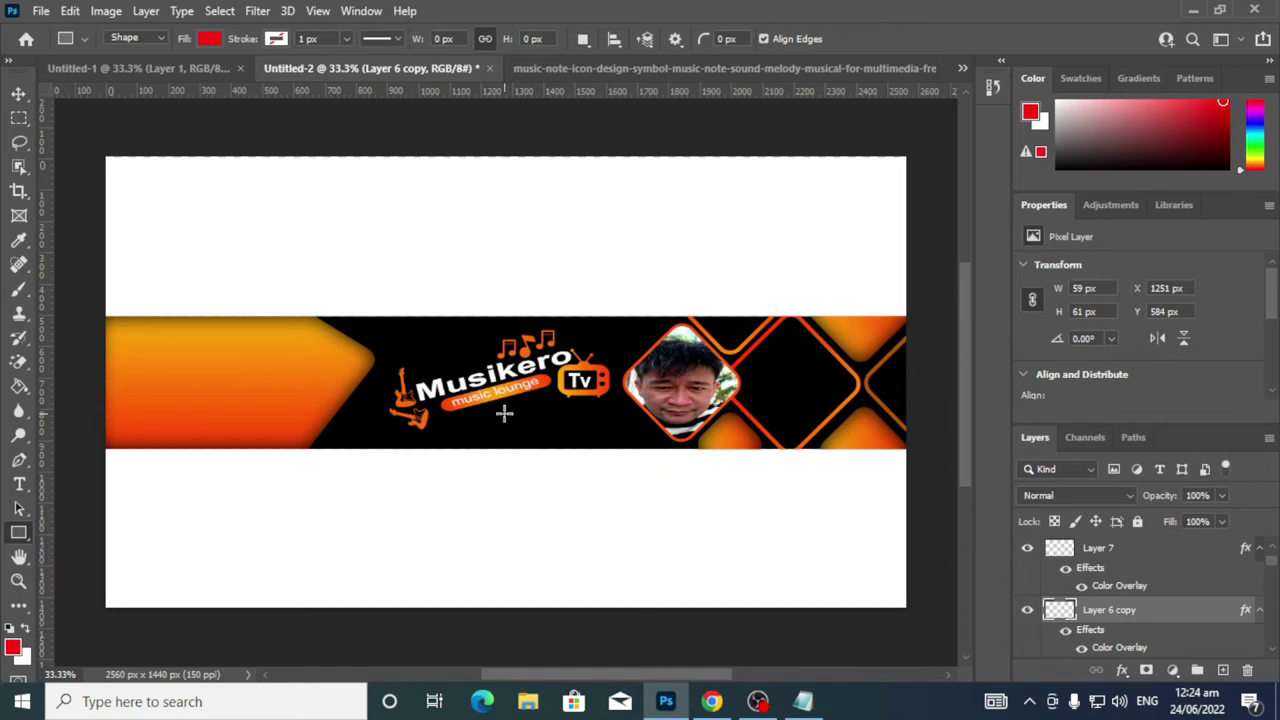
pyautogui.moveTo(504, 413); pyautogui.dragTo(604, 432)
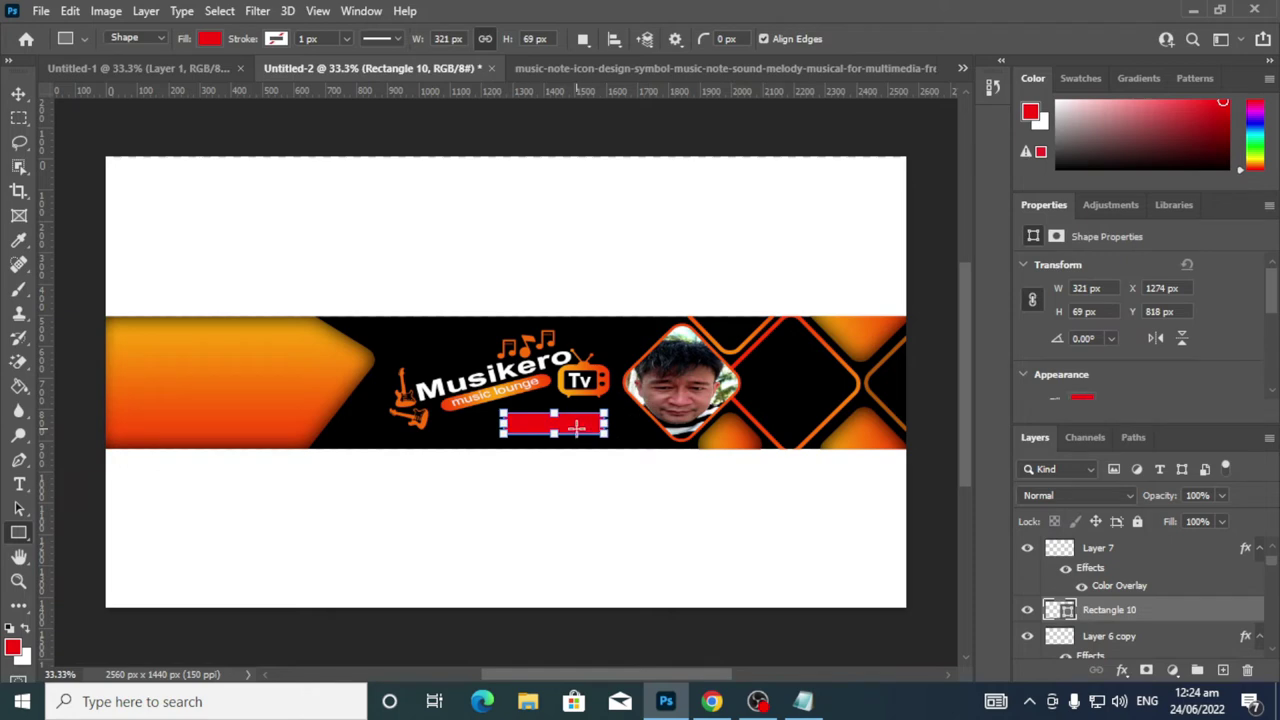
pyautogui.click(577, 427)
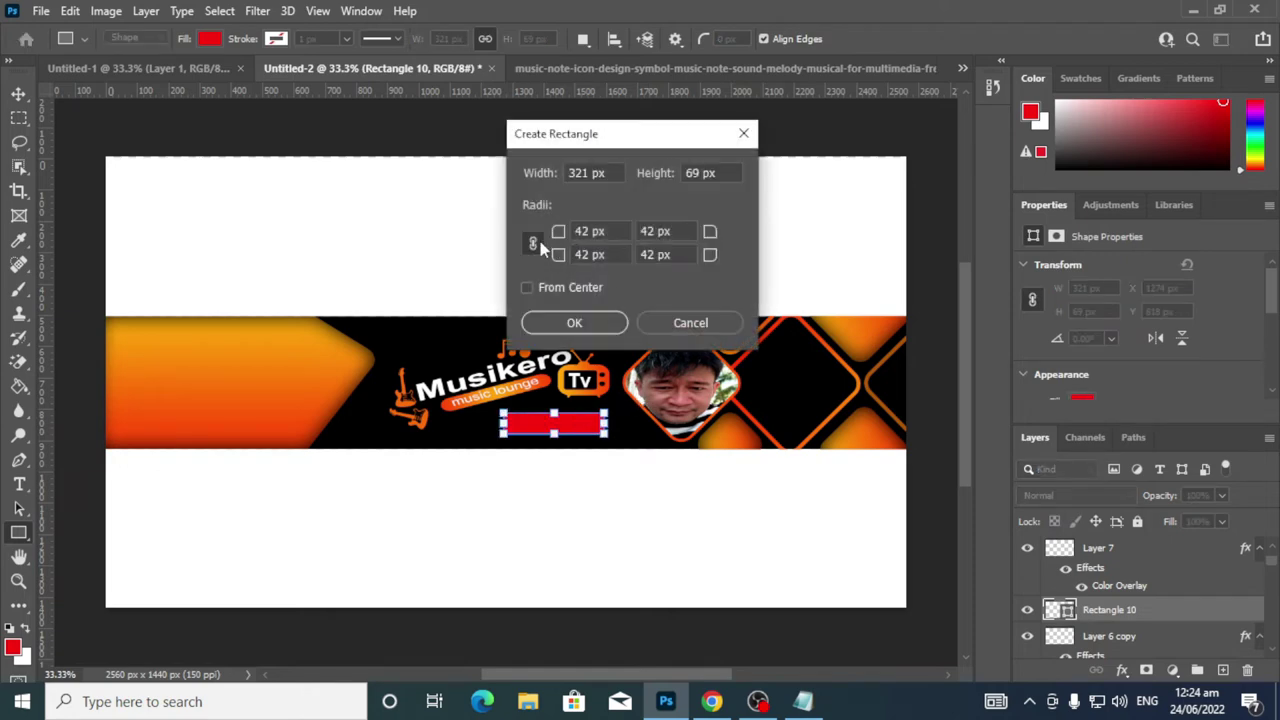
pyautogui.click(593, 322)
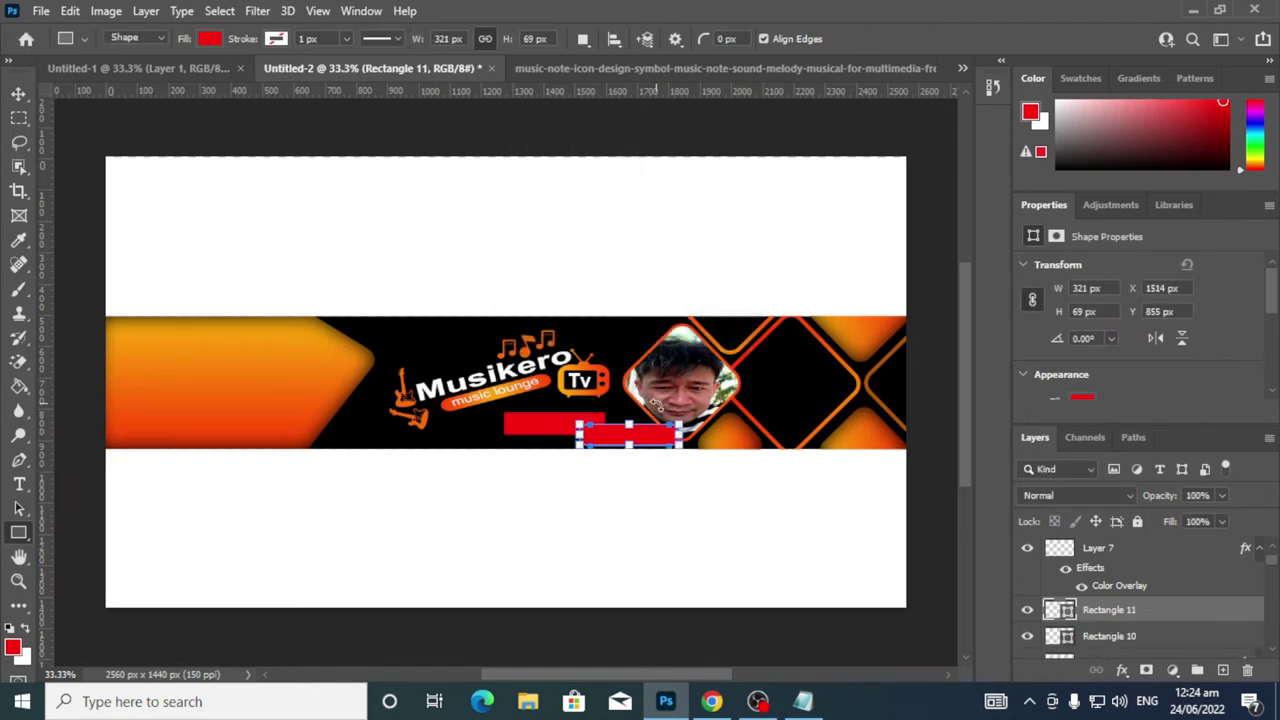
# Pull the square-cornered red rectangle off the banner and delete its layer
pyautogui.click(19, 93)
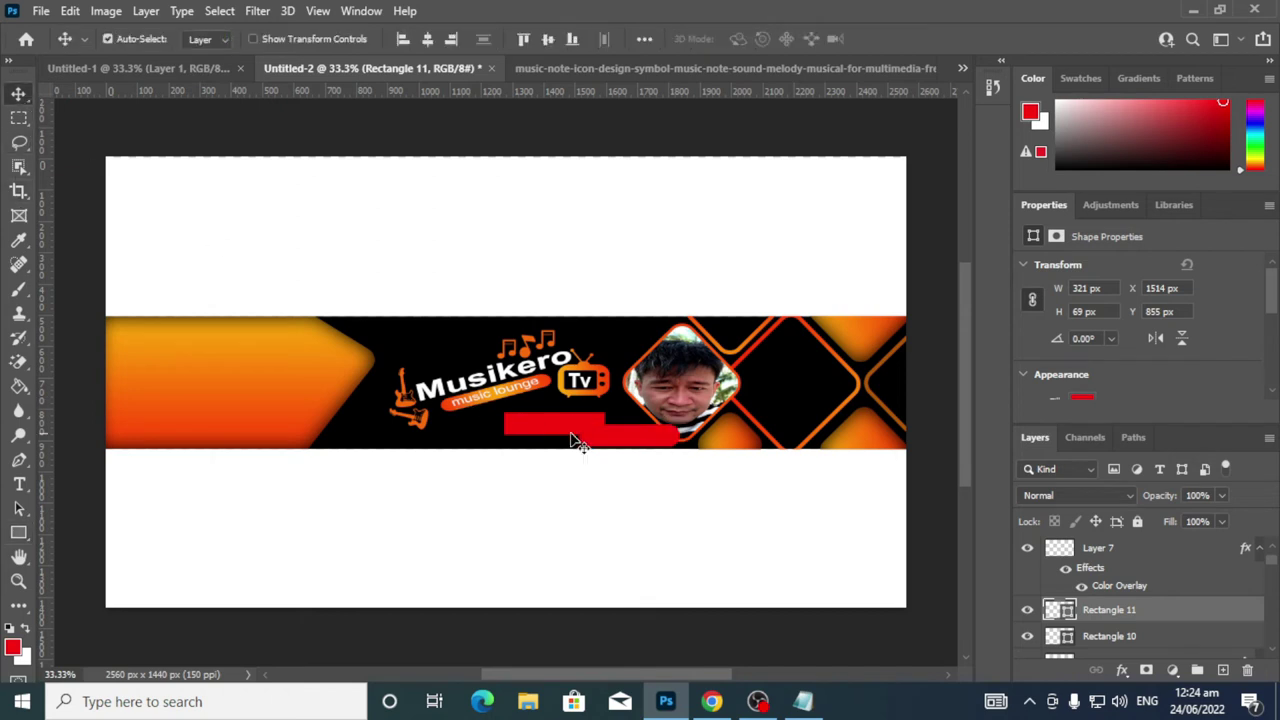
pyautogui.moveTo(543, 432); pyautogui.dragTo(595, 574)
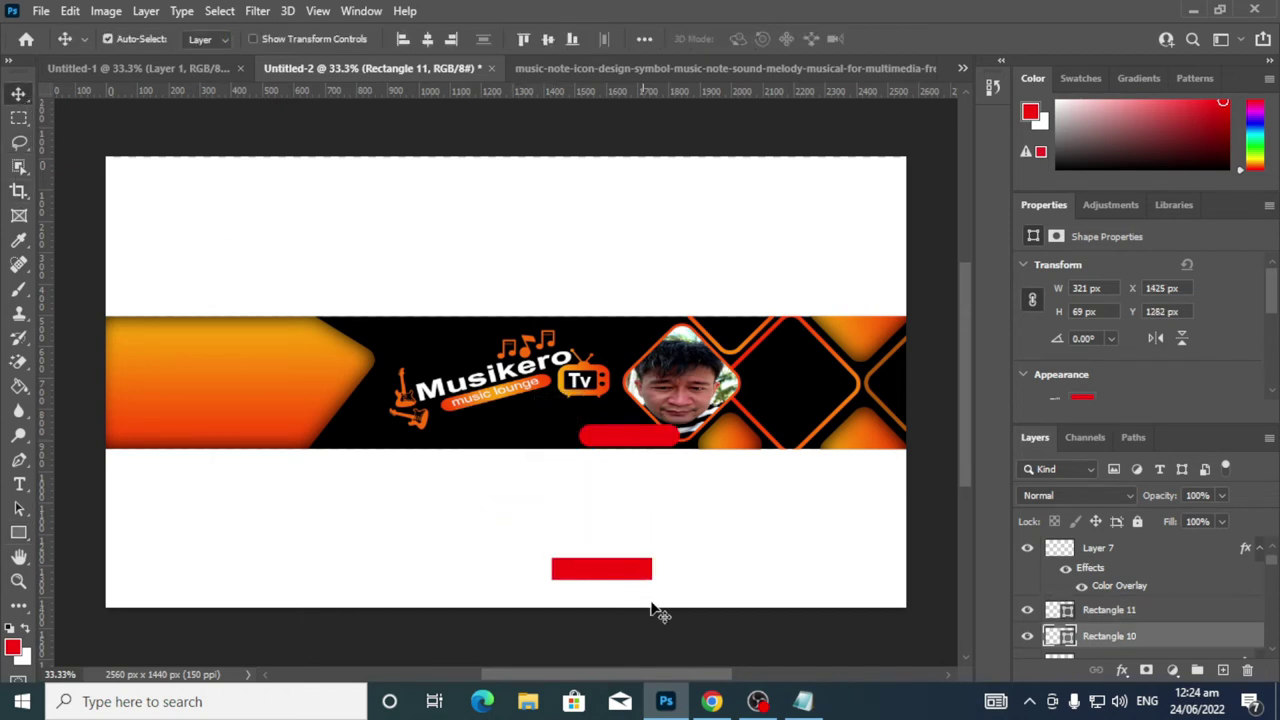
pyautogui.moveTo(1139, 638); pyautogui.dragTo(1247, 669)
# Position the rounded red rectangle under the "Tv" icon at about X 1391 px, Y 811 px
pyautogui.moveTo(617, 438); pyautogui.dragTo(584, 419)
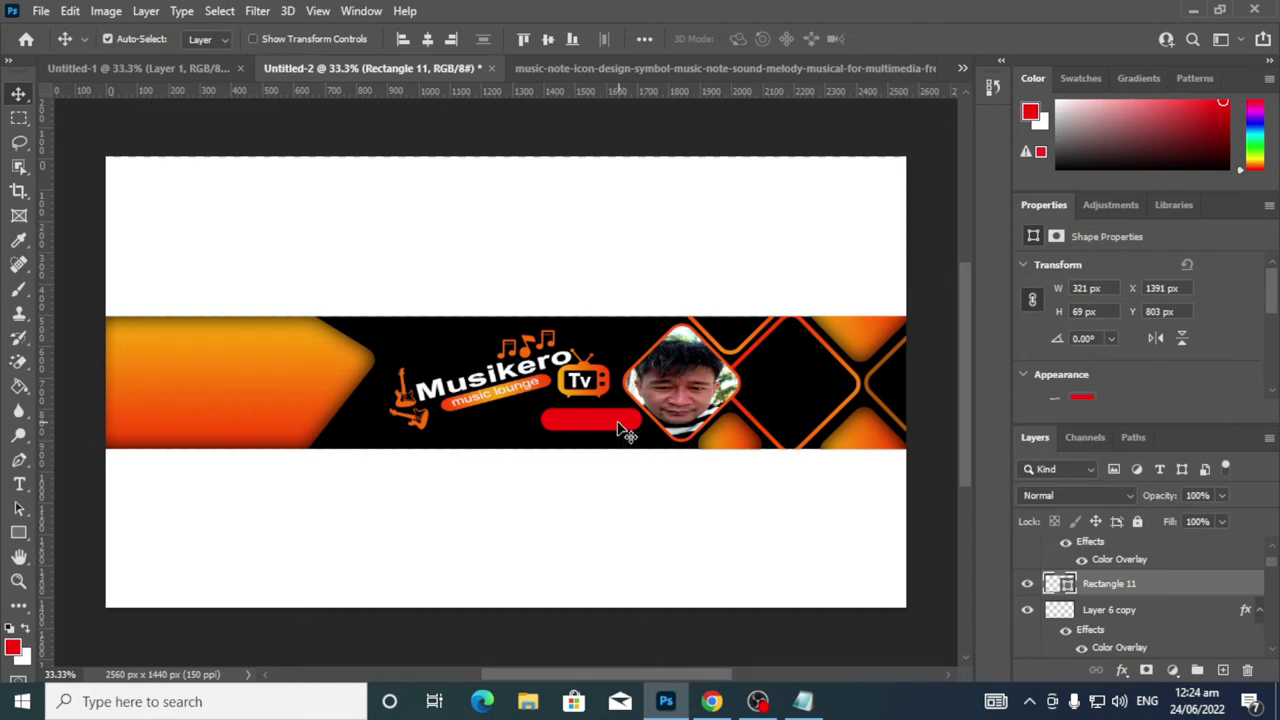
pyautogui.moveTo(617, 426); pyautogui.dragTo(618, 428)
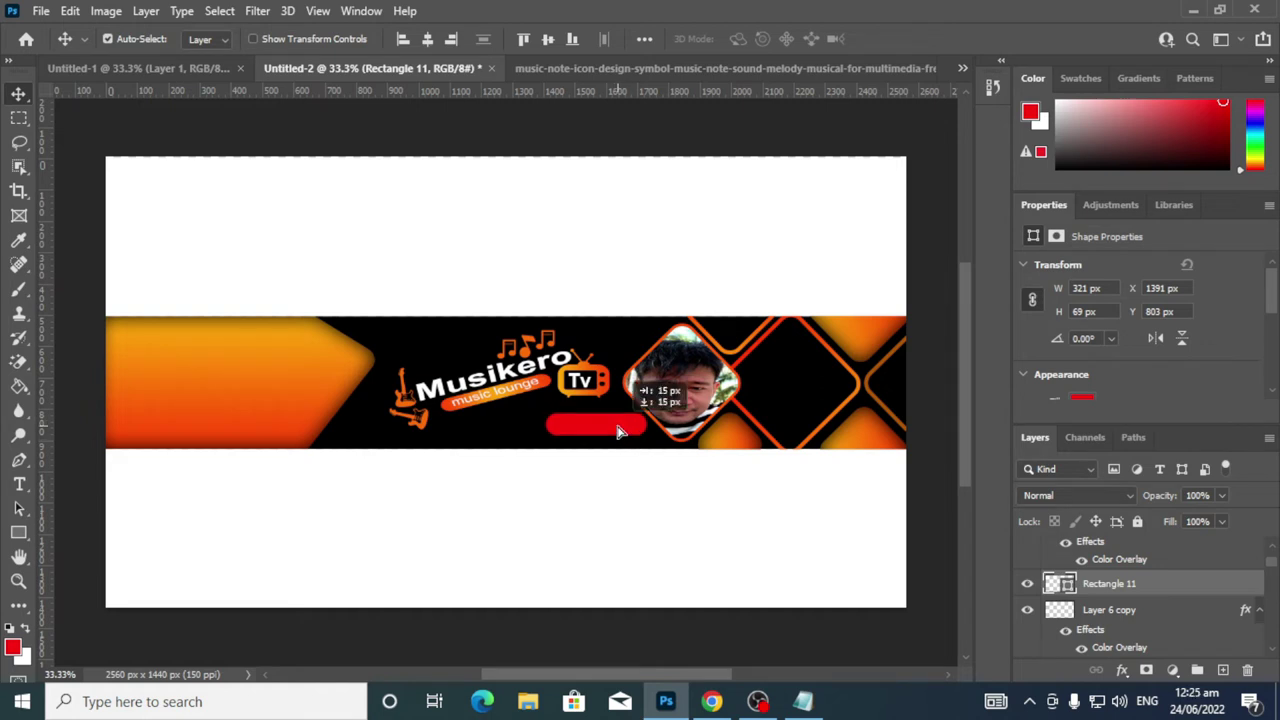
pyautogui.press('Up')
pyautogui.press('Up')
pyautogui.press('Up')
pyautogui.press('Up')
pyautogui.press('Up')
pyautogui.press('Up')
pyautogui.press('Up')
pyautogui.press('Left')
pyautogui.press('Left')
pyautogui.press('Left')
pyautogui.press('Left')
pyautogui.press('Left')
pyautogui.press('Left')
pyautogui.press('Left')
pyautogui.press('Left')
pyautogui.press('Left')
pyautogui.press('Left')
pyautogui.press('Left')
pyautogui.press('Left')
pyautogui.press('Left')
pyautogui.press('Left')
pyautogui.press('Left')
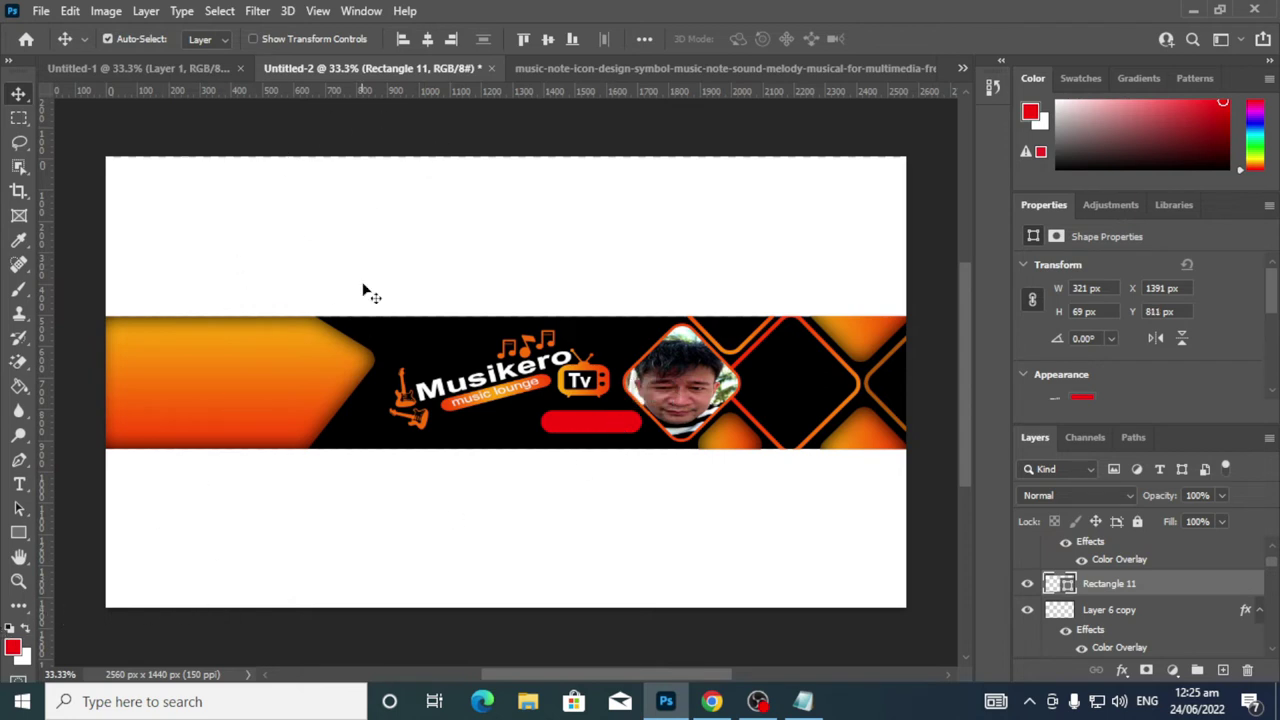
# Add the text "SUBSCRIBE" in Arial Regular 14 pt on the white area below the banner strip
pyautogui.click(19, 484)
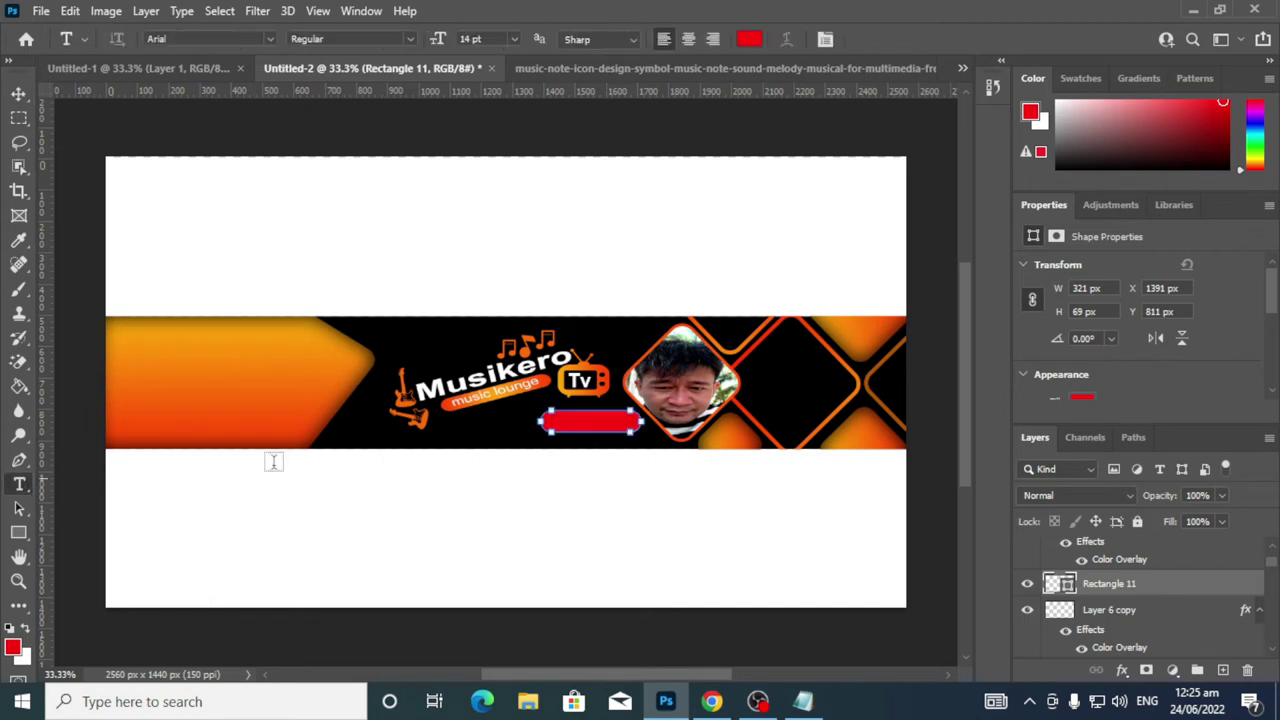
pyautogui.click(491, 520)
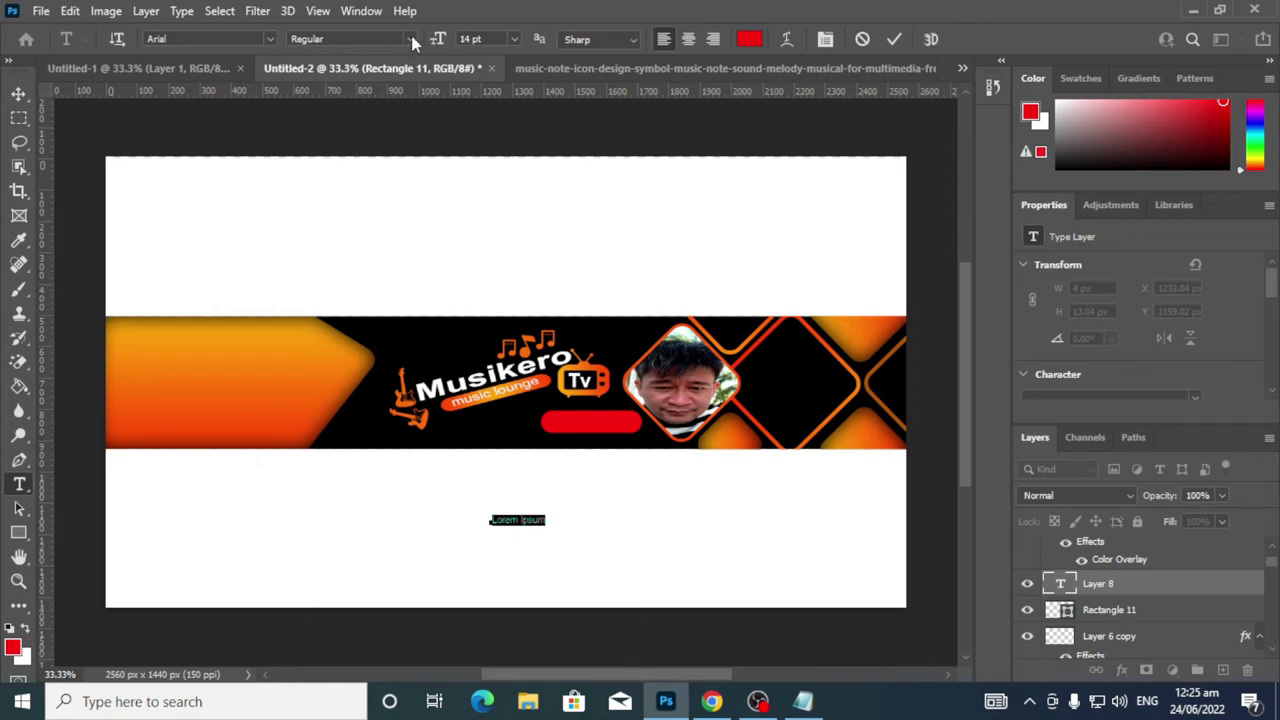
pyautogui.write('Sub')
pyautogui.write('scribe')
pyautogui.click(893, 39)
# Try to recolor the SUBSCRIBE text to white (ffffff)
pyautogui.moveTo(494, 519); pyautogui.dragTo(590, 515)
pyautogui.click(750, 43)
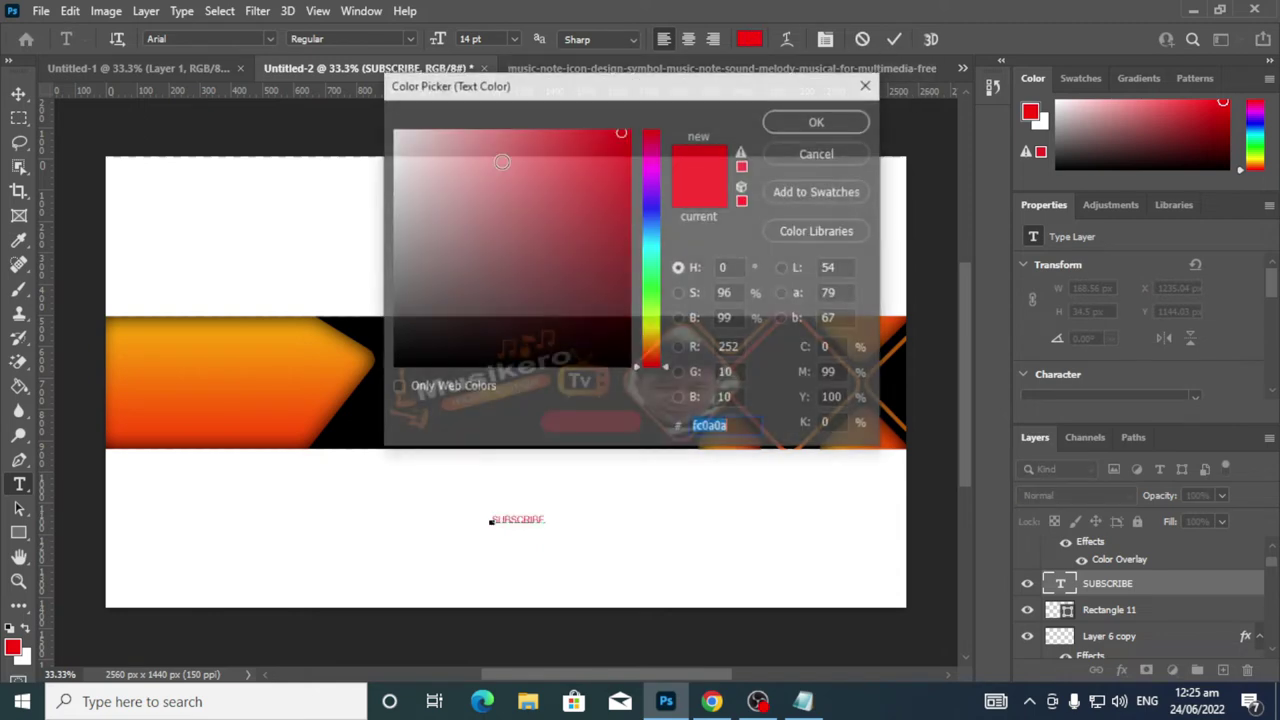
pyautogui.write('ffffff')
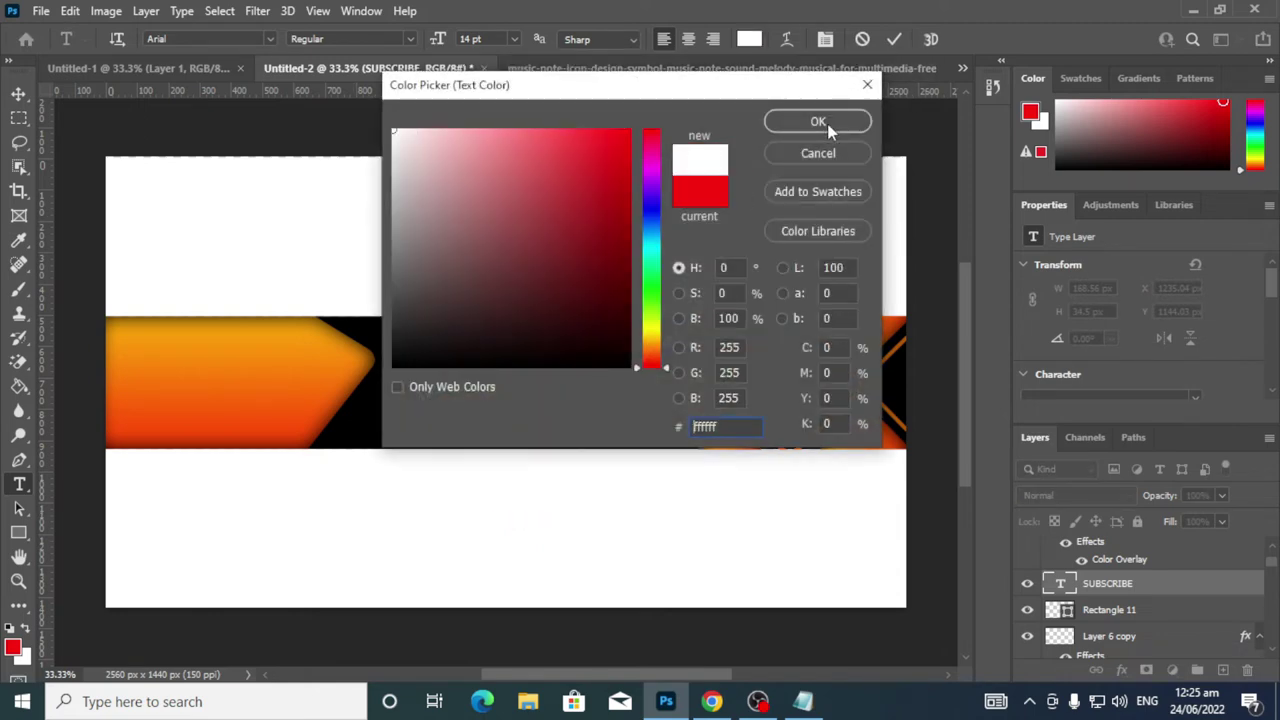
pyautogui.press('Return')
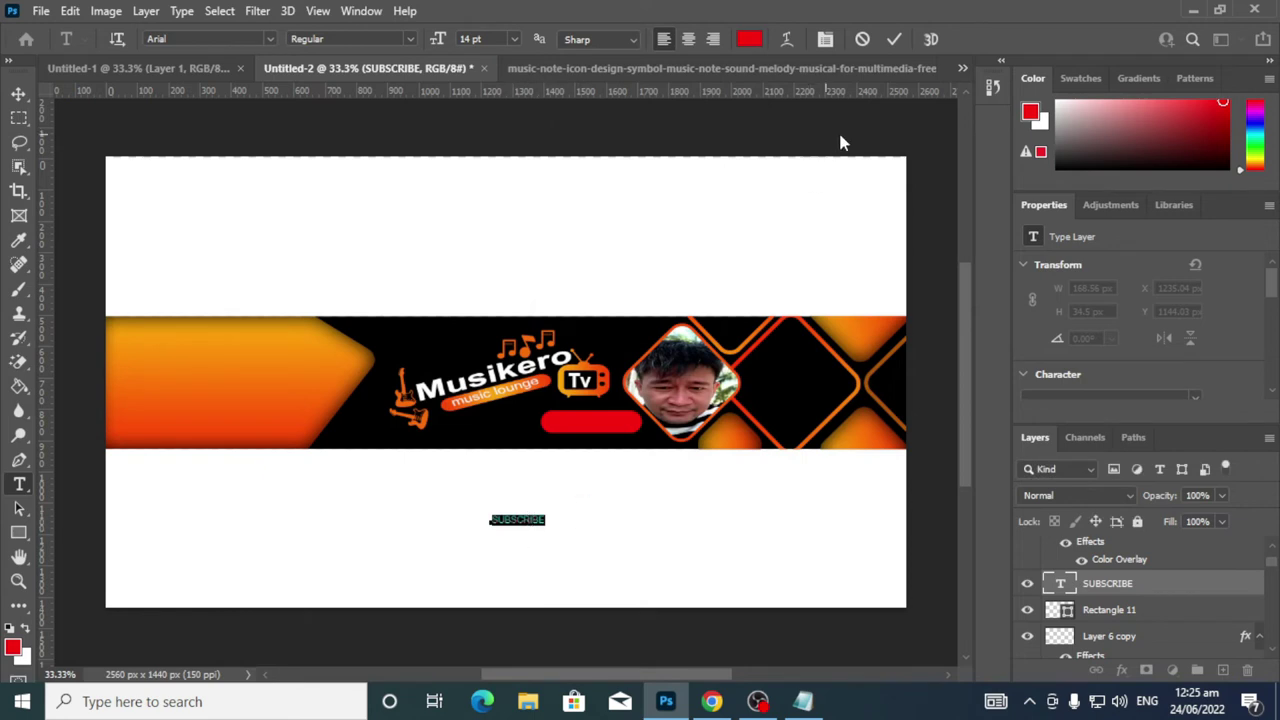
pyautogui.click(894, 40)
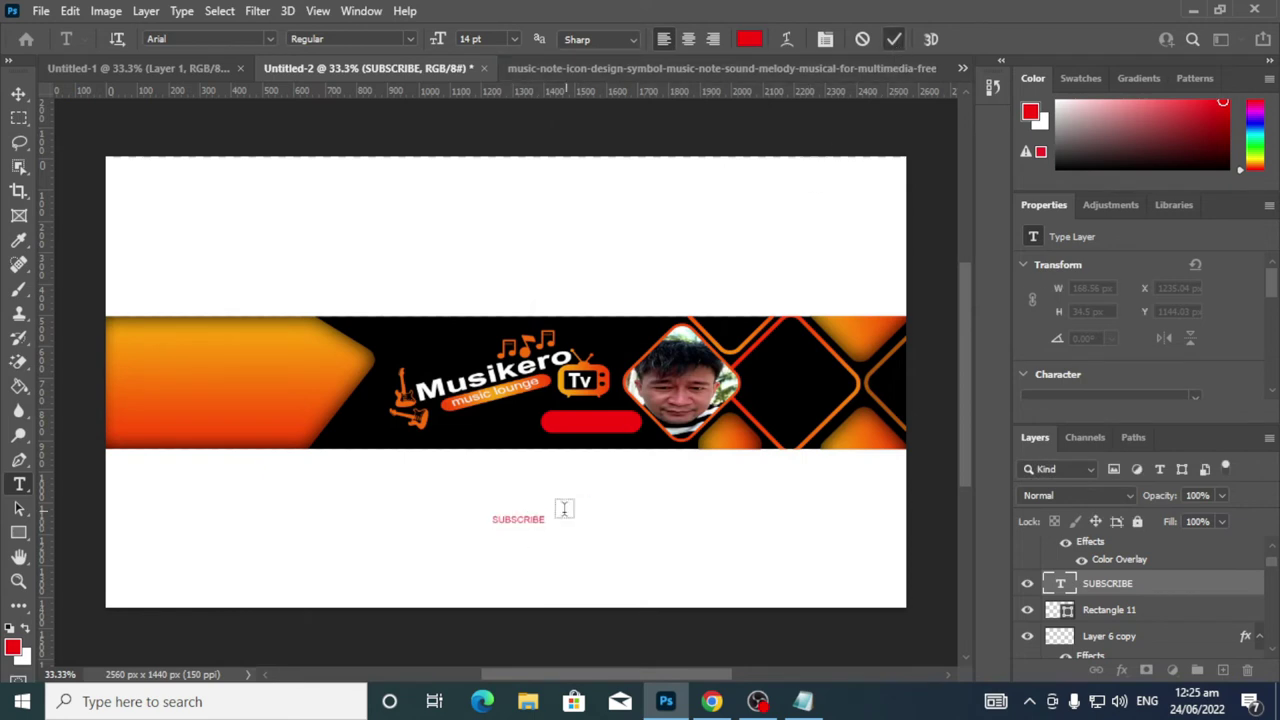
# Move the SUBSCRIBE text onto the black strip left of the red button shape and set its color to ffffff
pyautogui.click(17, 94)
pyautogui.moveTo(533, 522); pyautogui.dragTo(506, 423)
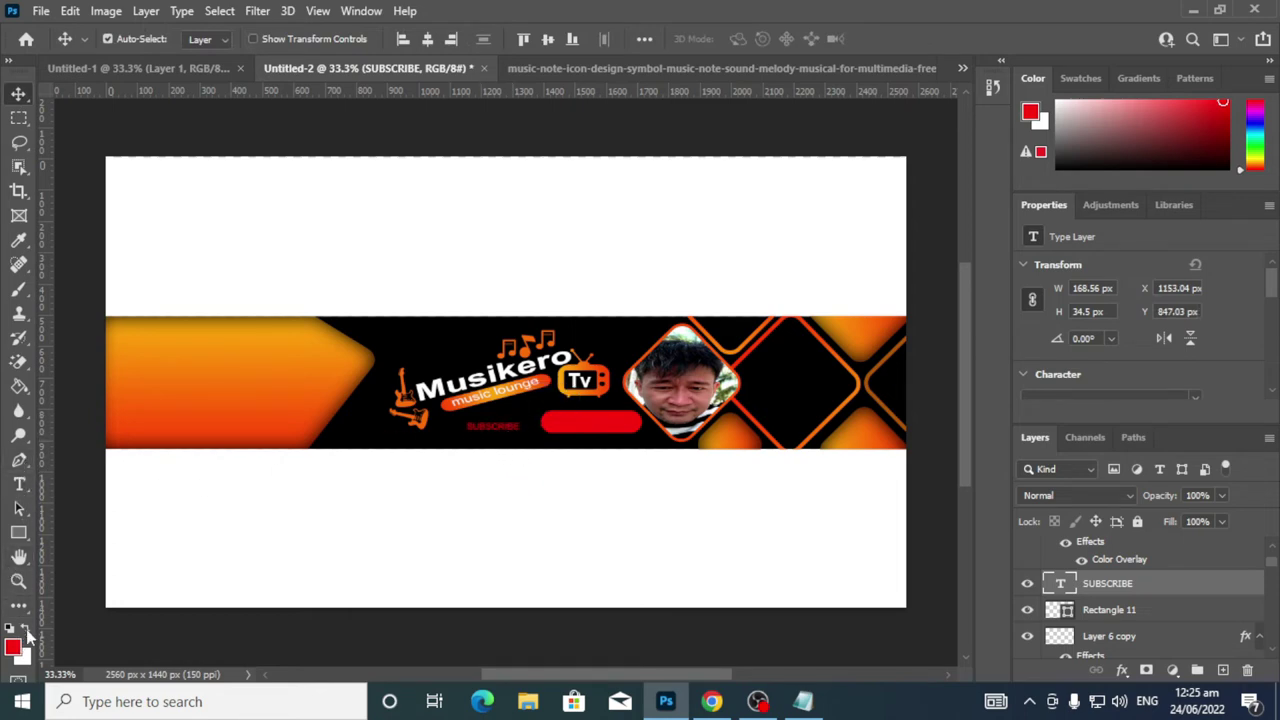
pyautogui.click(19, 484)
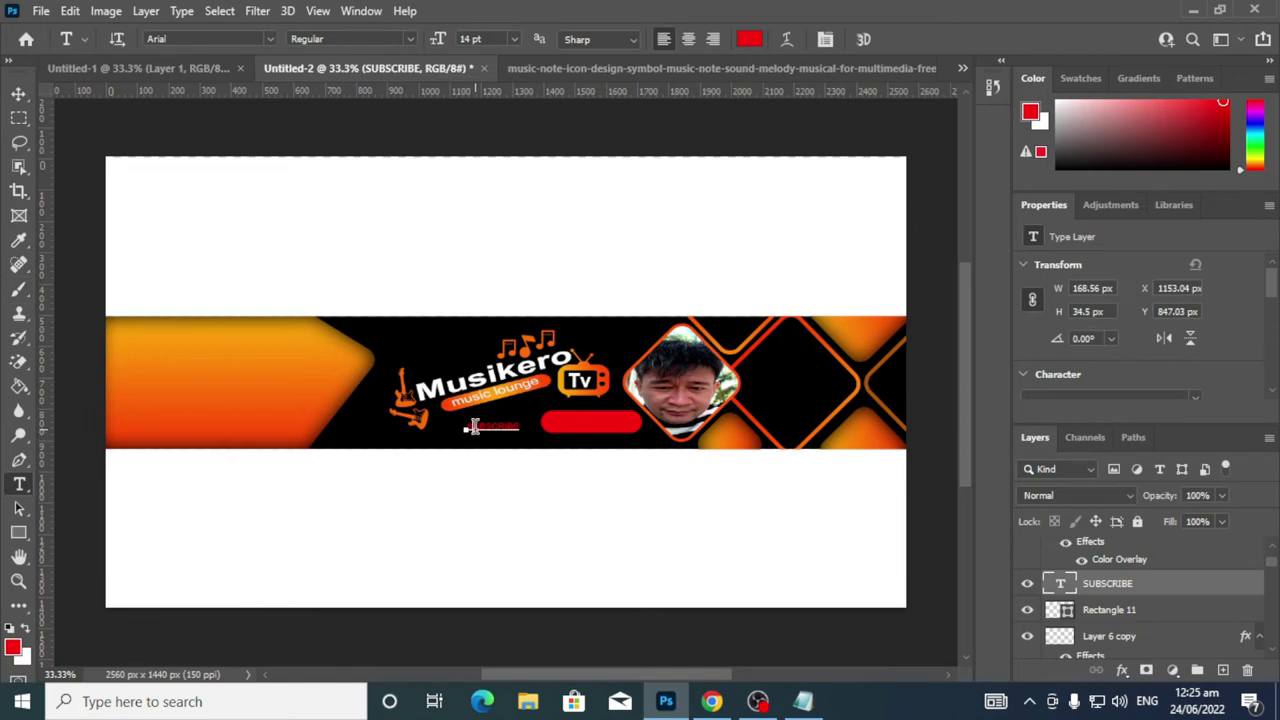
pyautogui.click(475, 427)
pyautogui.hotkey('ctrl', 'a')
pyautogui.click(752, 39)
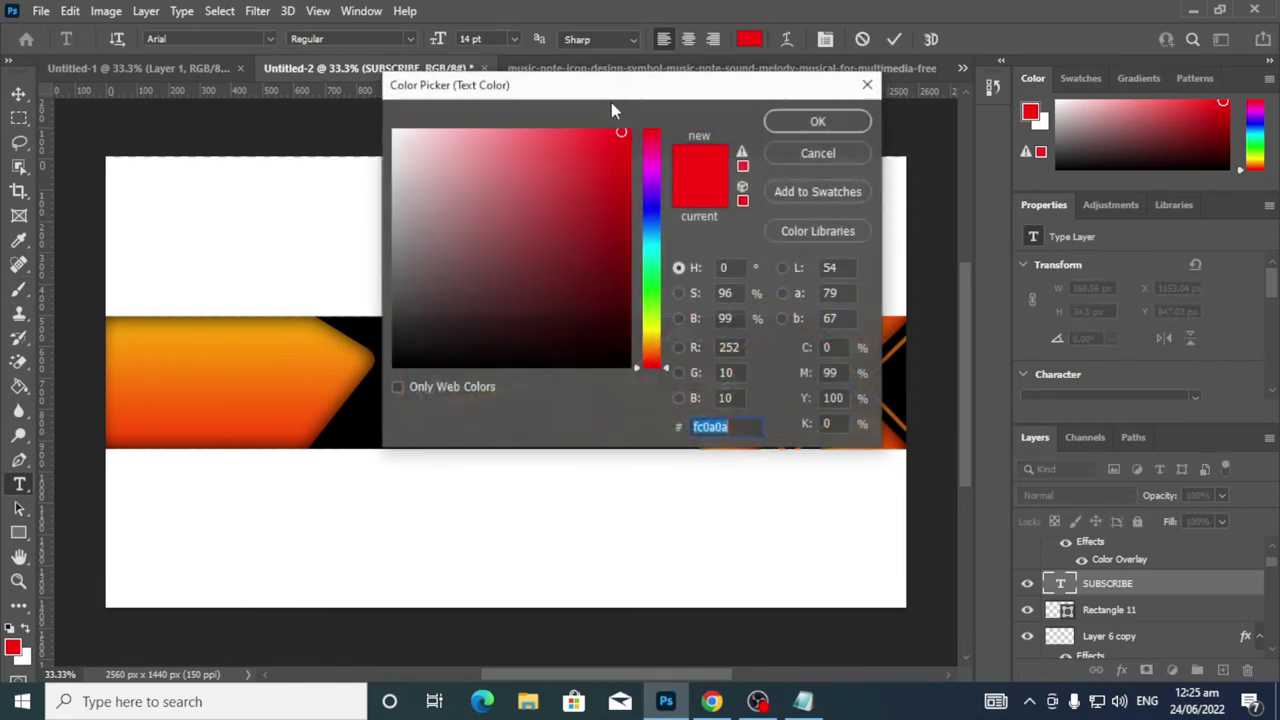
pyautogui.write('ffffff')
pyautogui.press('Return')
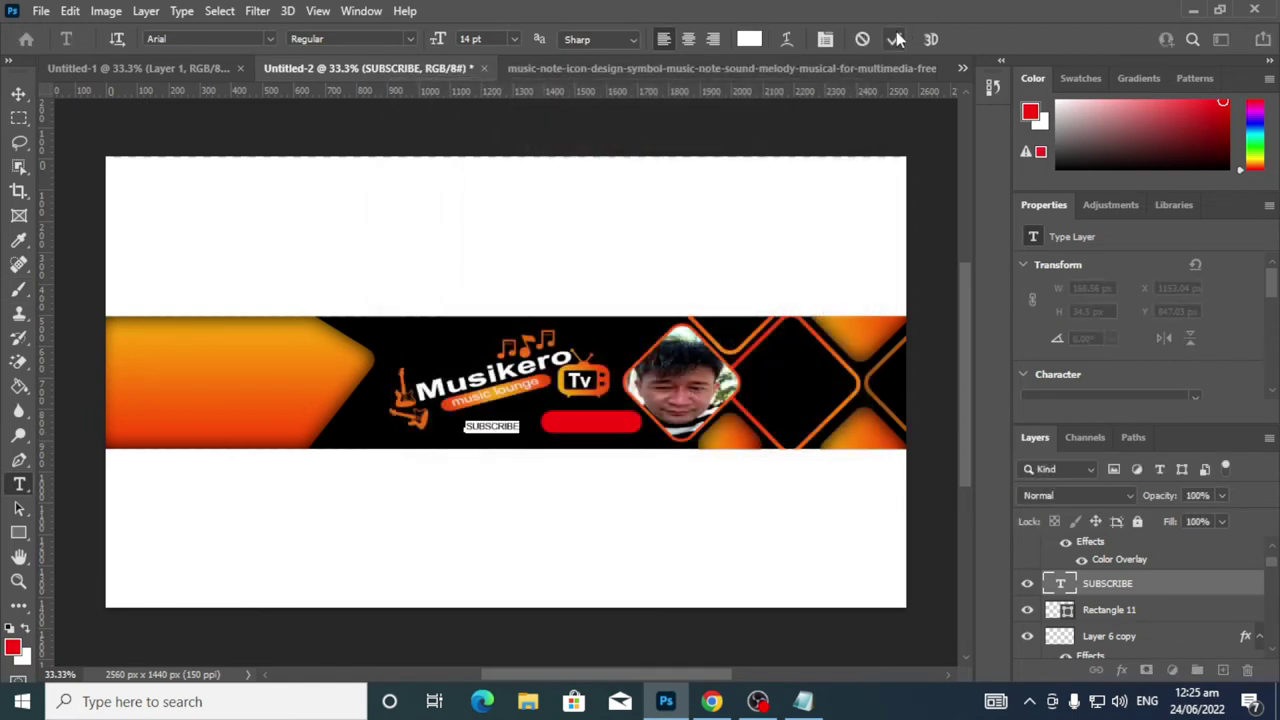
pyautogui.click(489, 526)
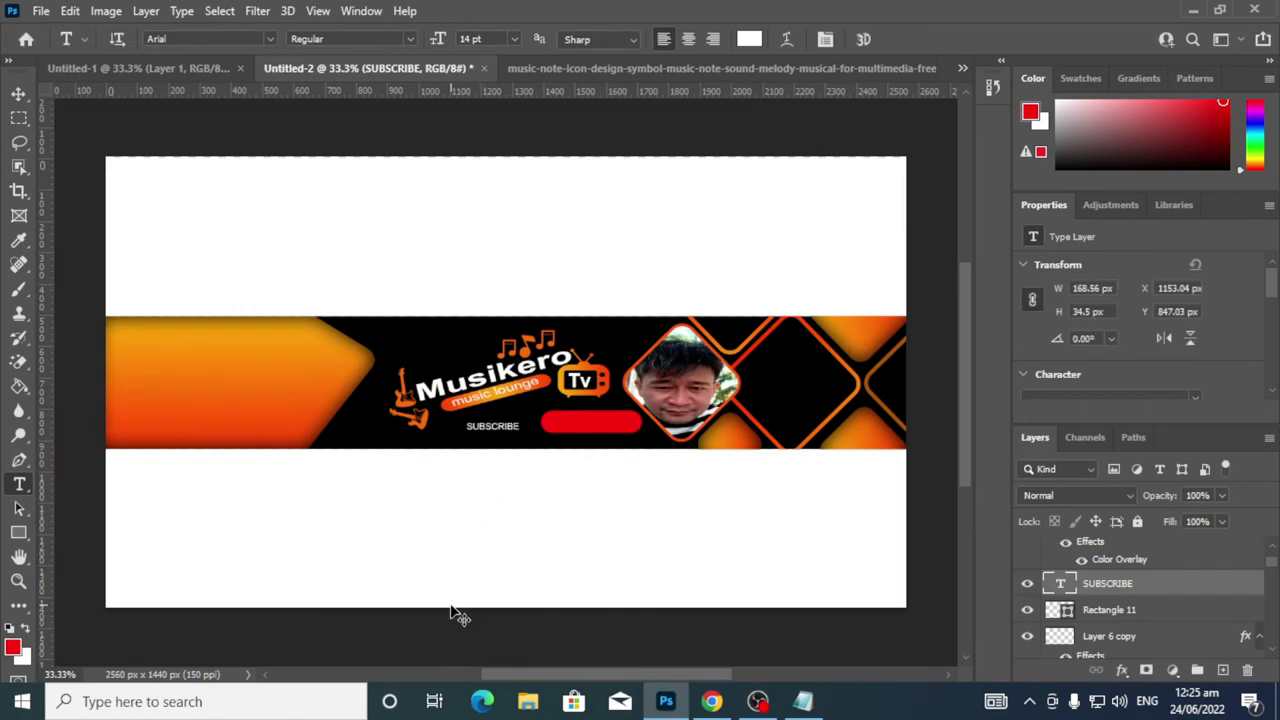
# Enlarge the SUBSCRIBE text to about 249 × 51 px and place it on the rounded red button shape
pyautogui.hotkey('ctrl', 't')
pyautogui.moveTo(519, 437); pyautogui.dragTo(610, 426)
pyautogui.click(930, 38)
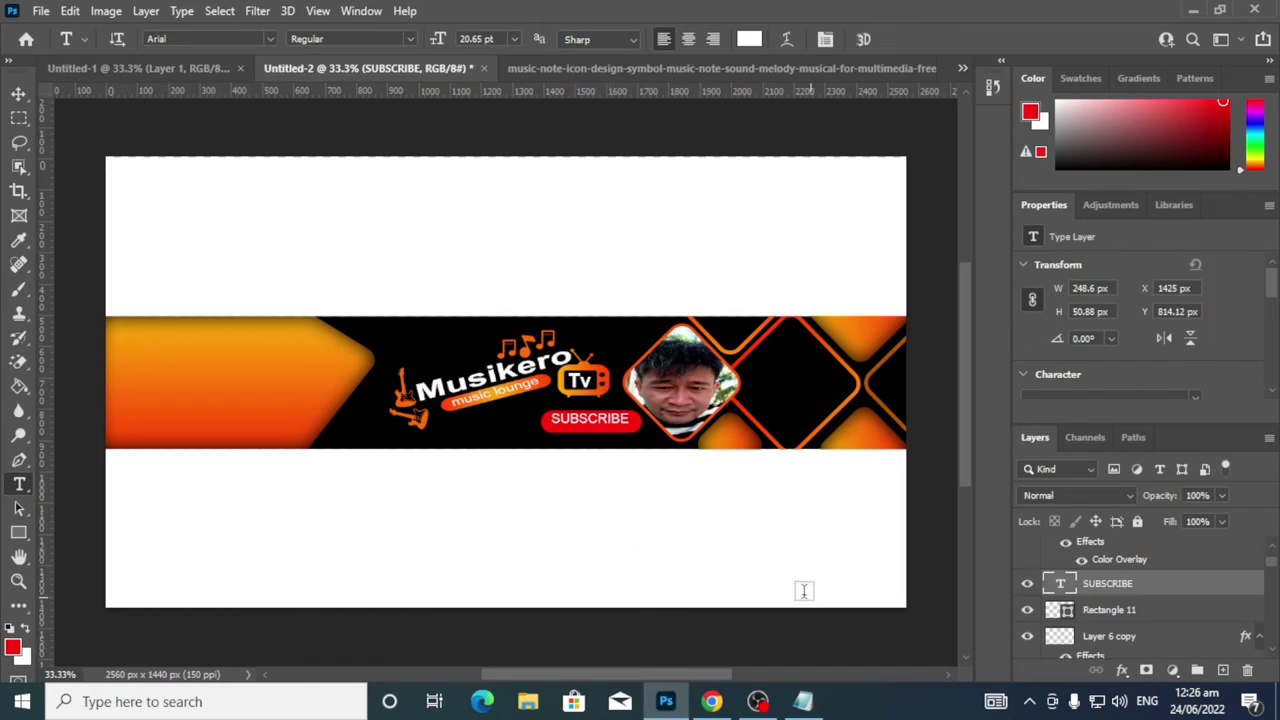
# Center the SUBSCRIBE text within the red button shape, at about X 1426 px, Y 825 px
pyautogui.click(18, 95)
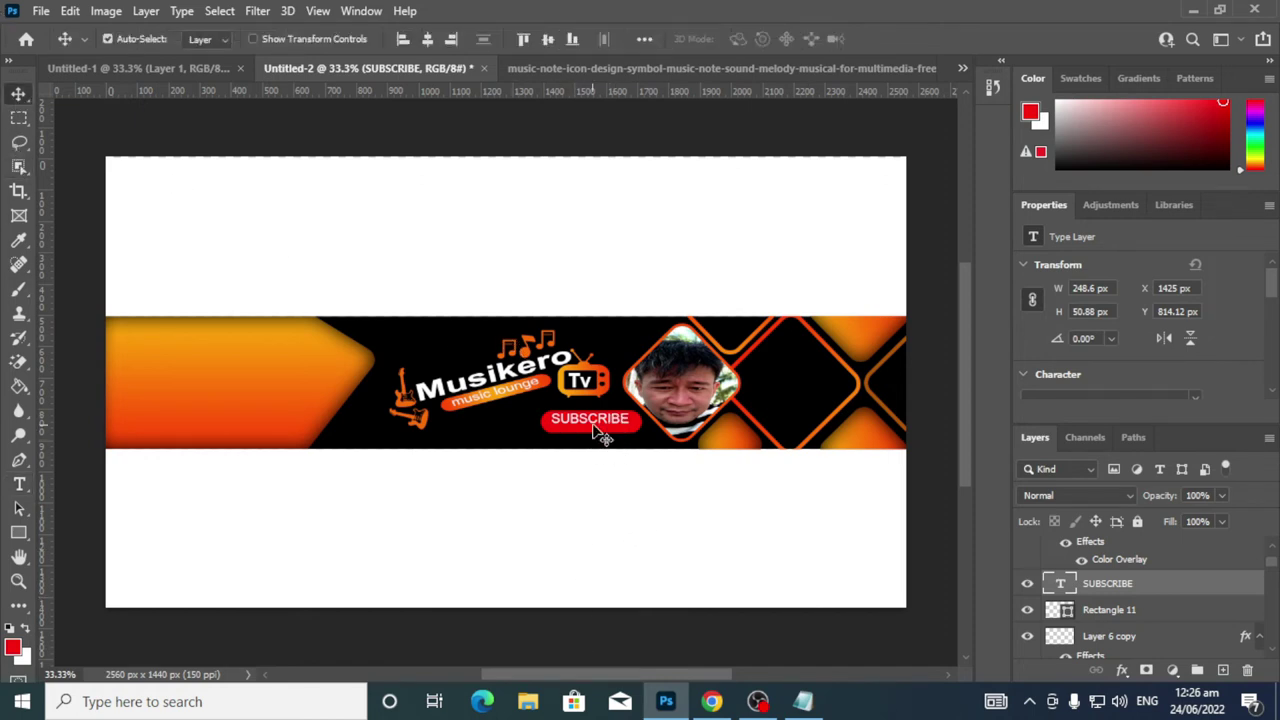
pyautogui.press('Down')
pyautogui.press('Down')
pyautogui.press('Down')
pyautogui.press('Down')
pyautogui.press('Down')
pyautogui.press('Down')
pyautogui.press('Down')
pyautogui.press('Down')
pyautogui.press('Down')
pyautogui.press('Down')
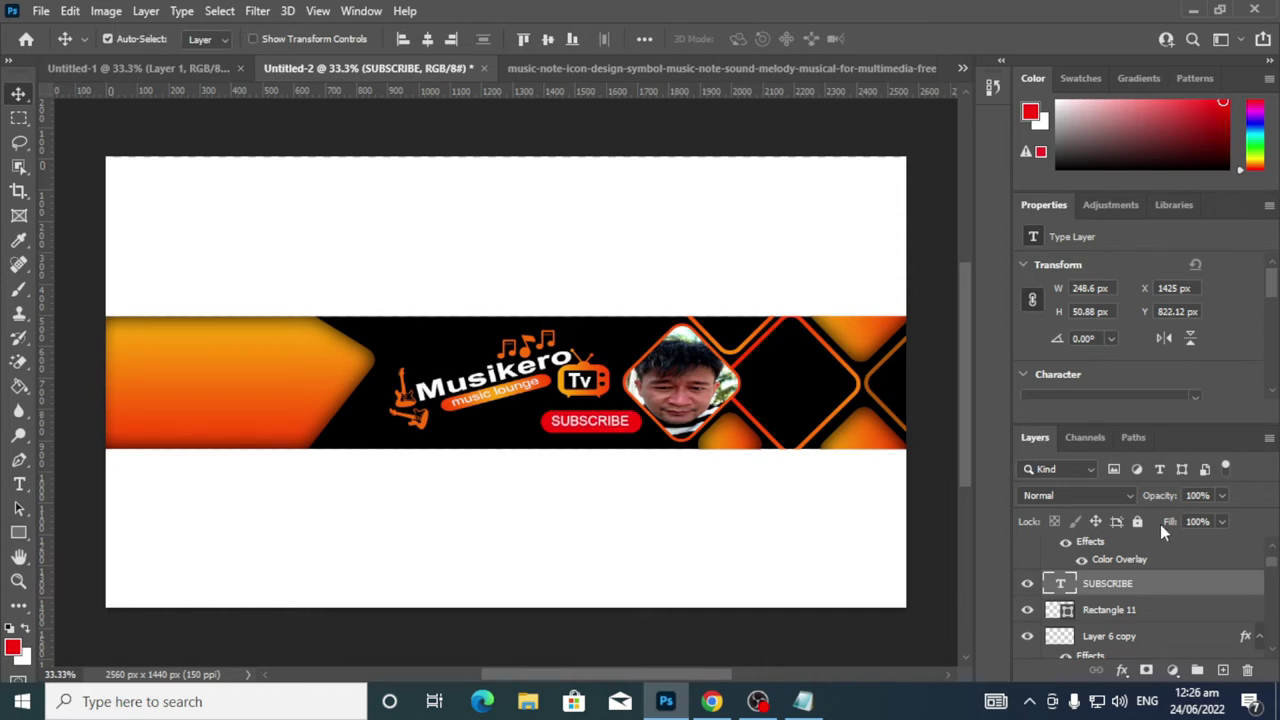
pyautogui.press('Right')
pyautogui.press('Right')
pyautogui.press('Left')
pyautogui.press('Left')
pyautogui.press('Left')
pyautogui.press('Up')
pyautogui.press('Right')
pyautogui.press('Right')
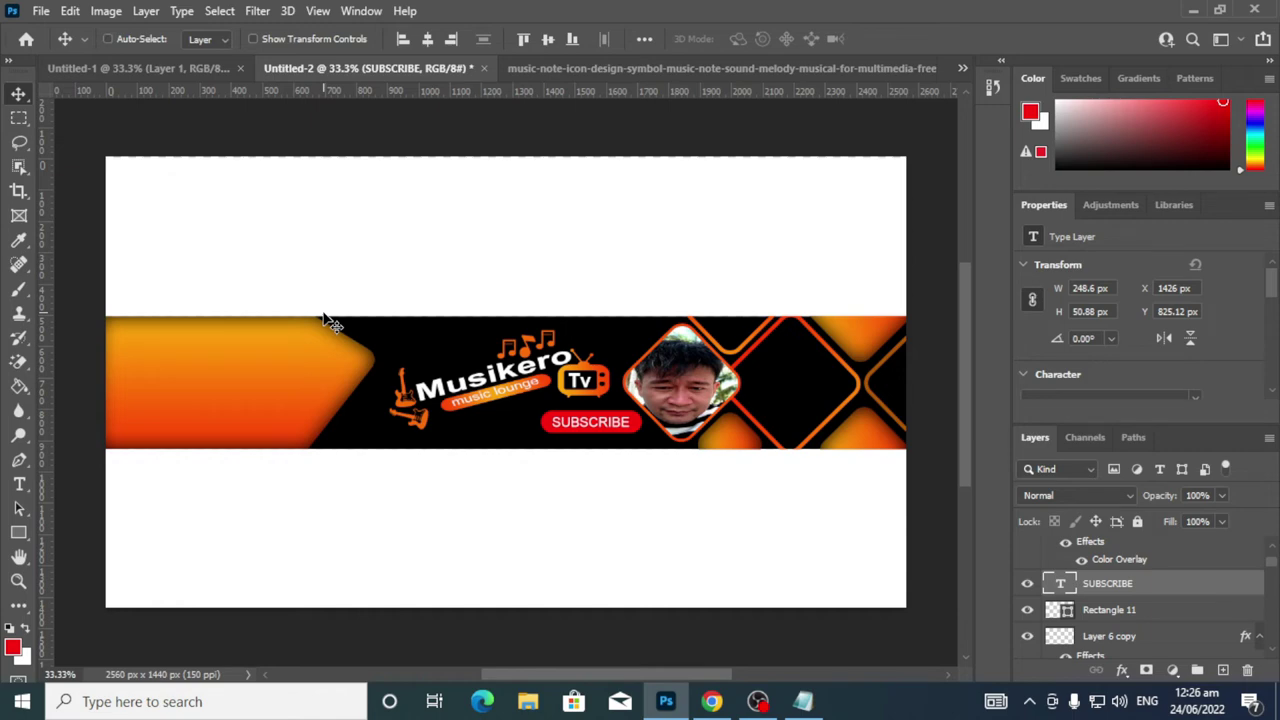
pyautogui.click(40, 11)
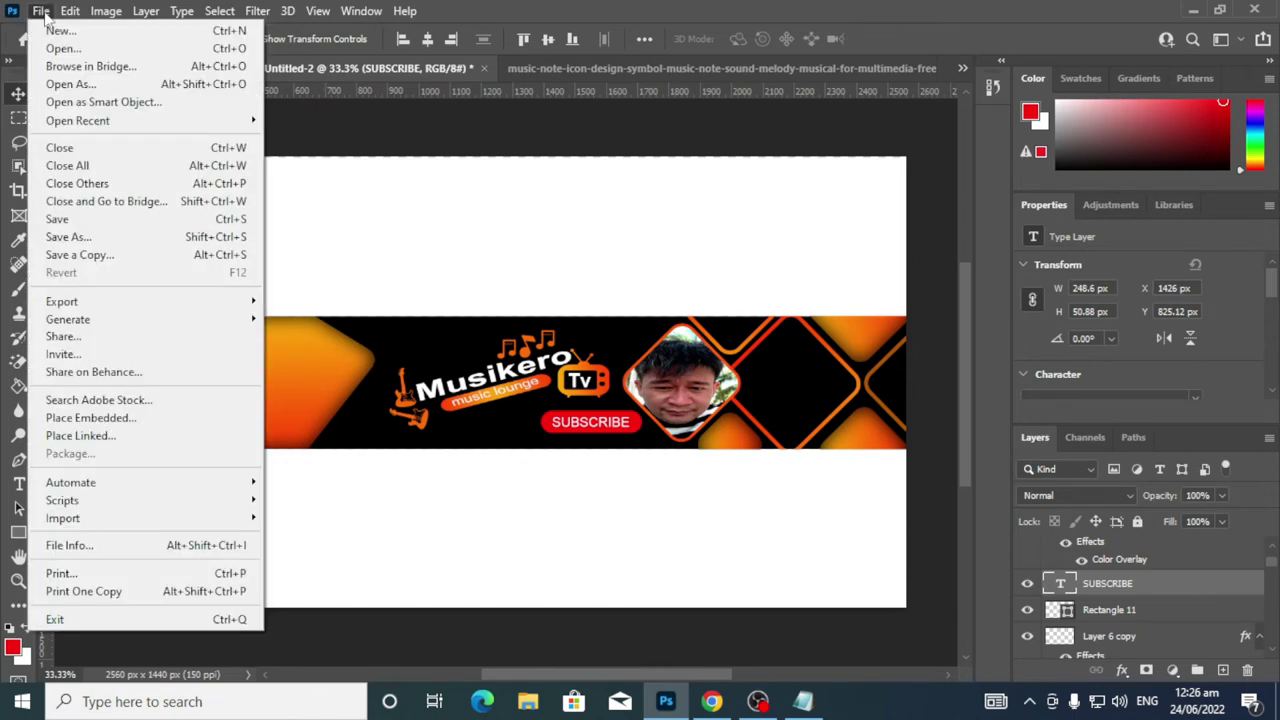
pyautogui.click(76, 50)
pyautogui.click(570, 160)
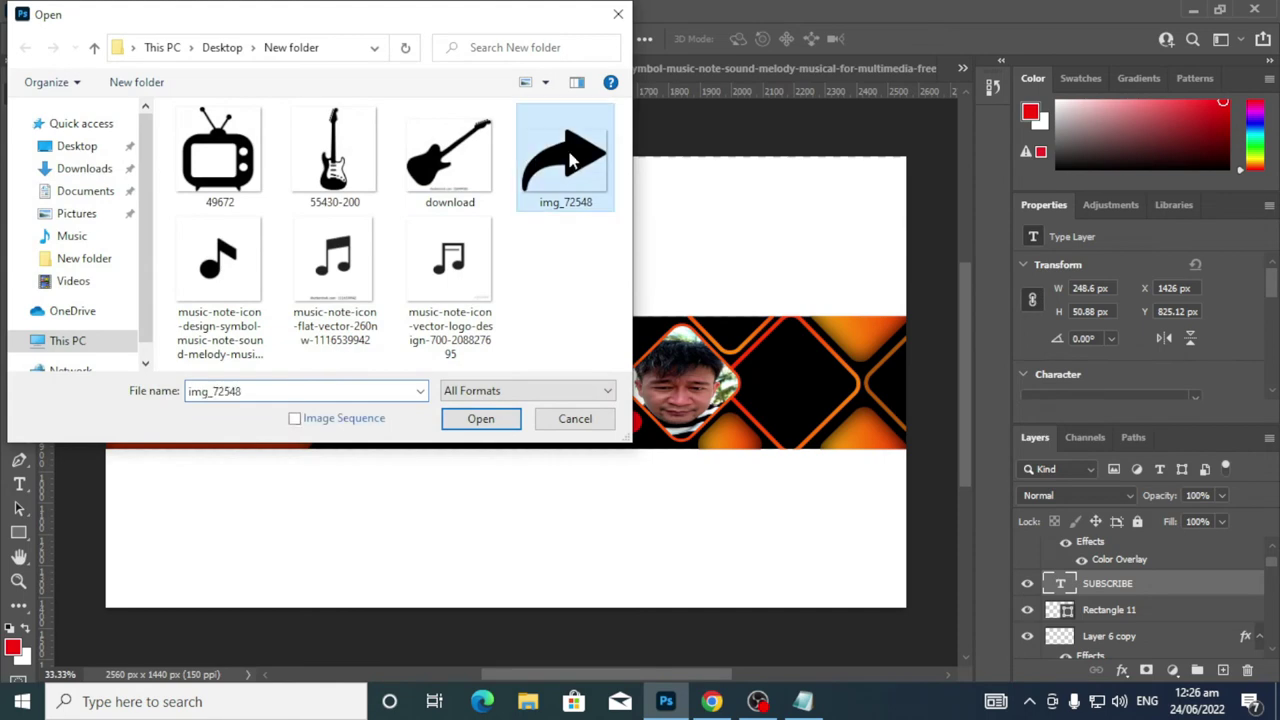
pyautogui.click(618, 14)
# Place the arrow image img_72548 as an embedded object, shrunk to about 114 × 83 px, directly left of the SUBSCRIBE button
pyautogui.click(40, 11)
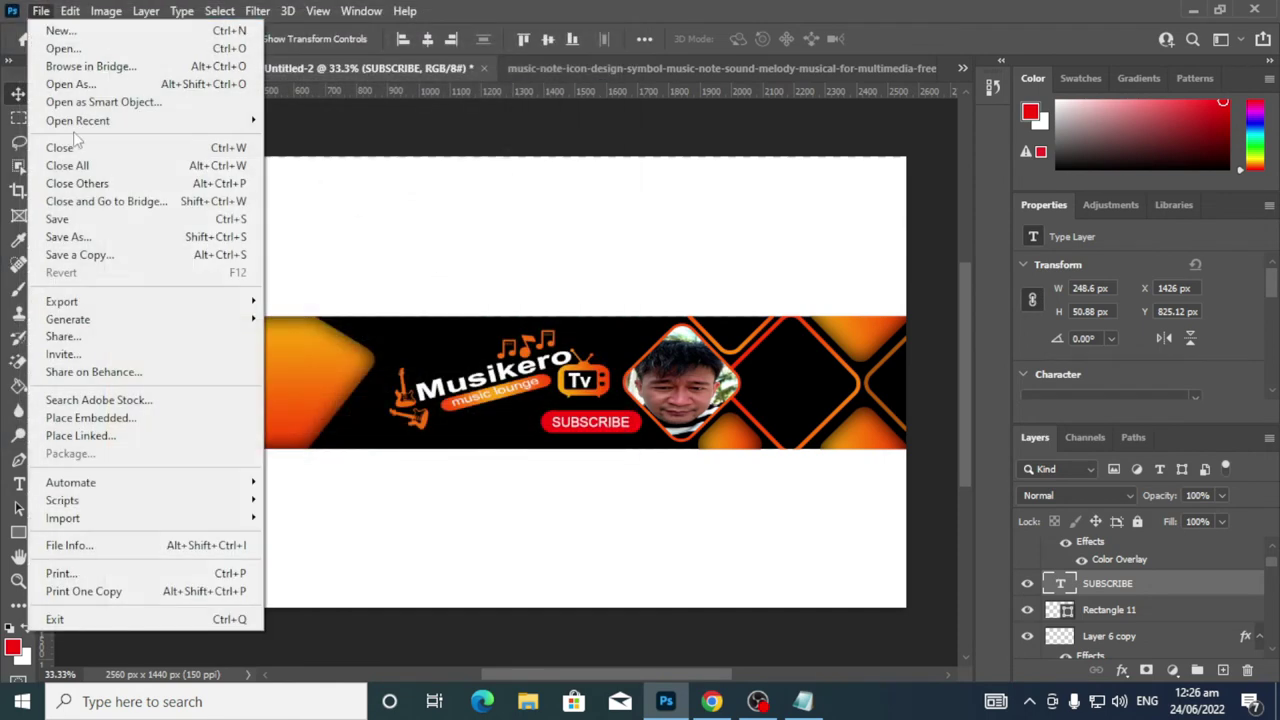
pyautogui.click(90, 417)
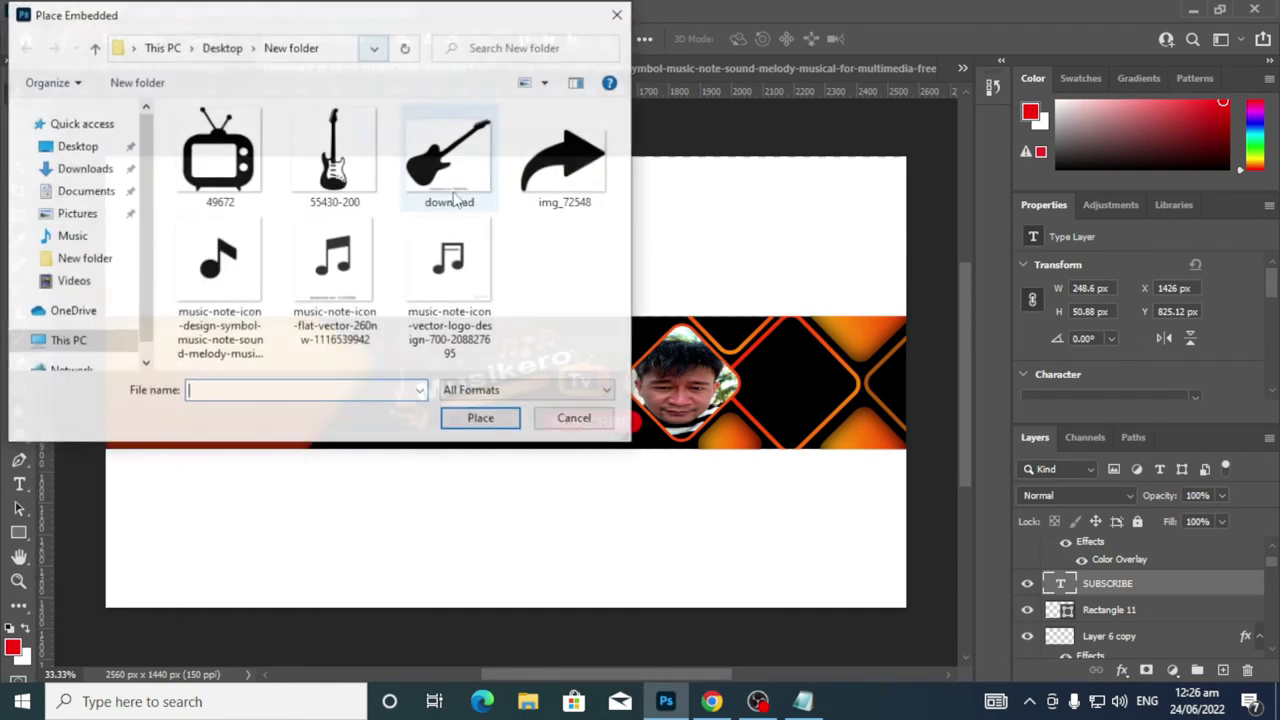
pyautogui.click(551, 170)
pyautogui.doubleClick(551, 170)
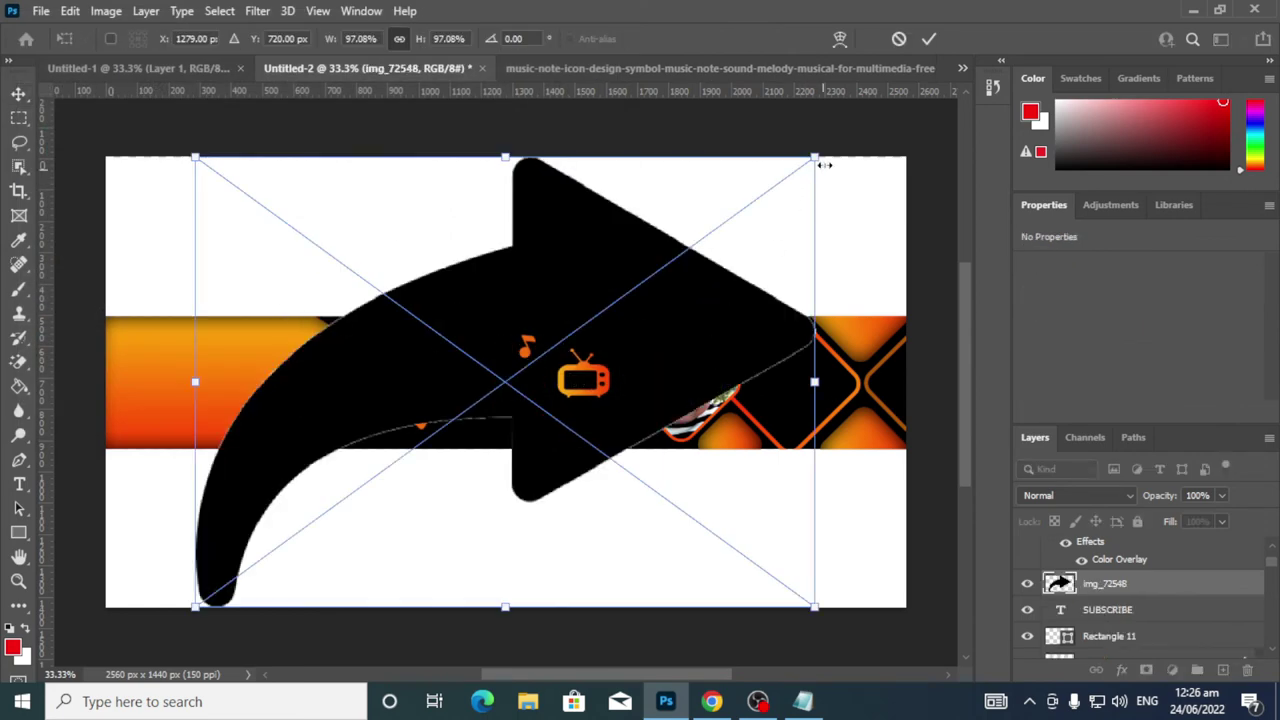
pyautogui.moveTo(818, 155); pyautogui.dragTo(518, 420)
pyautogui.click(929, 39)
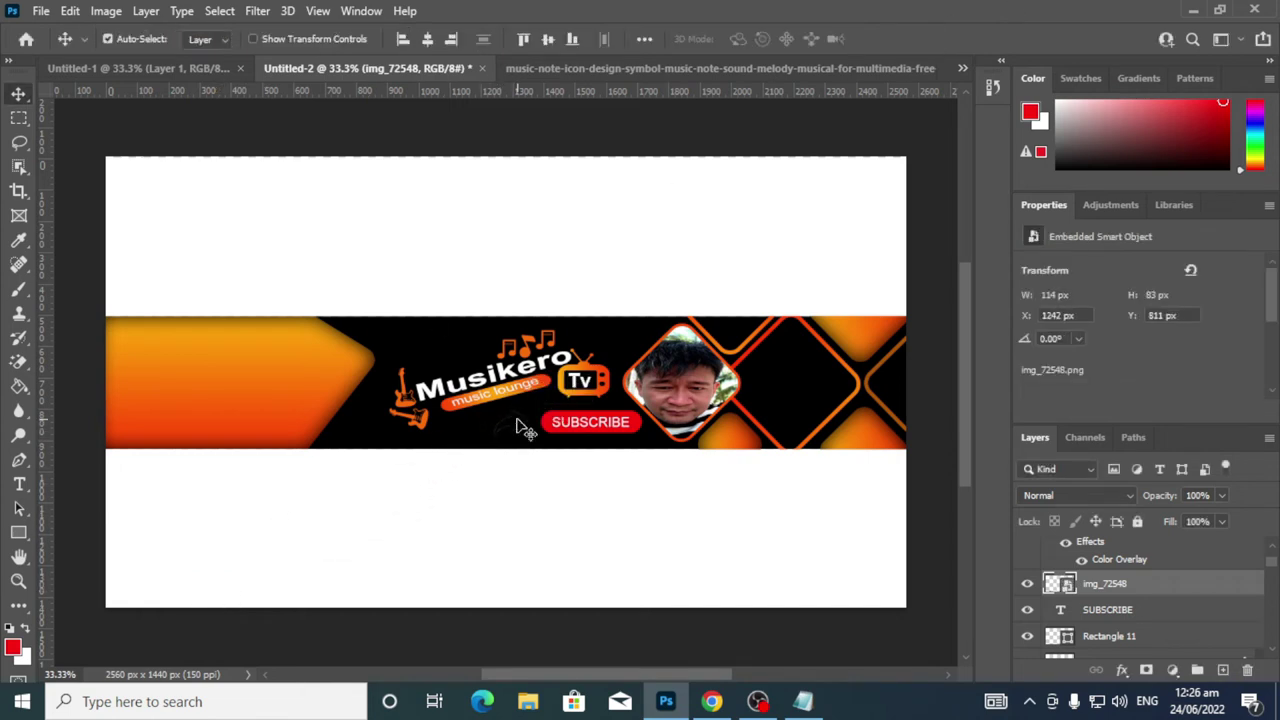
# Flip the arrow image img_72548 horizontally
pyautogui.rightClick(518, 422)
pyautogui.click(475, 510)
pyautogui.hotkey('ctrl', 't')
pyautogui.rightClick(520, 425)
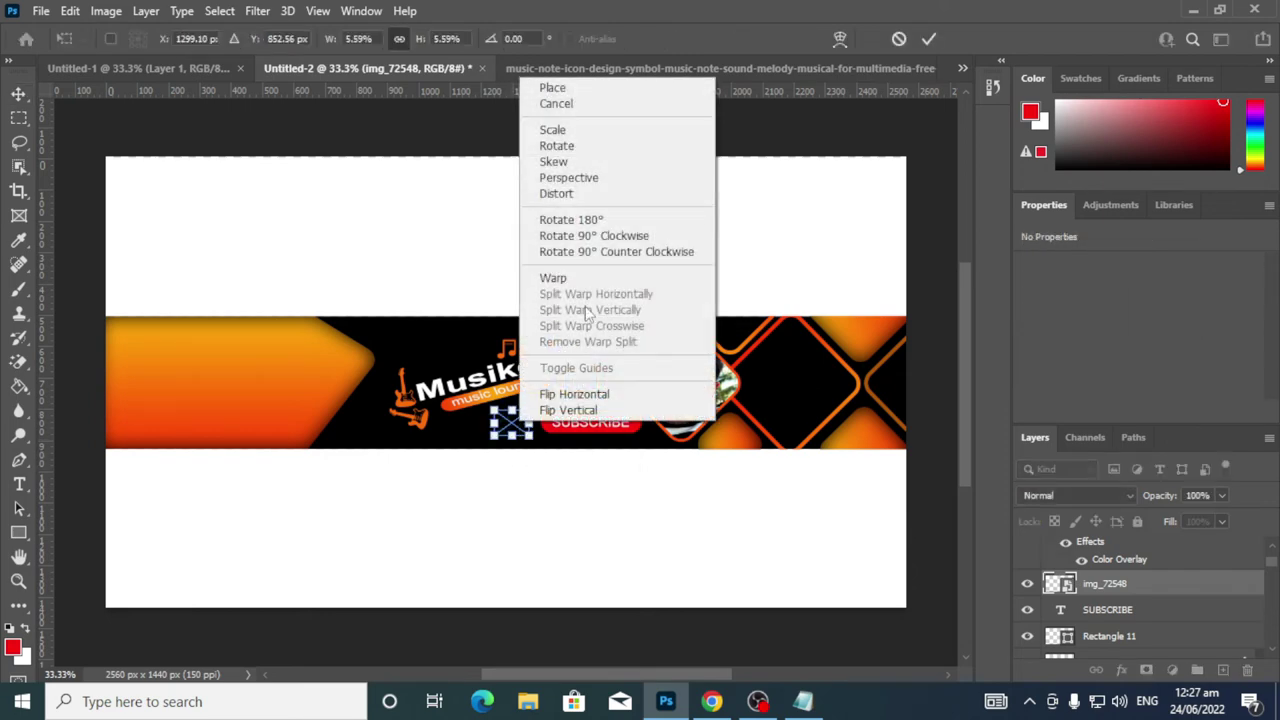
pyautogui.click(585, 396)
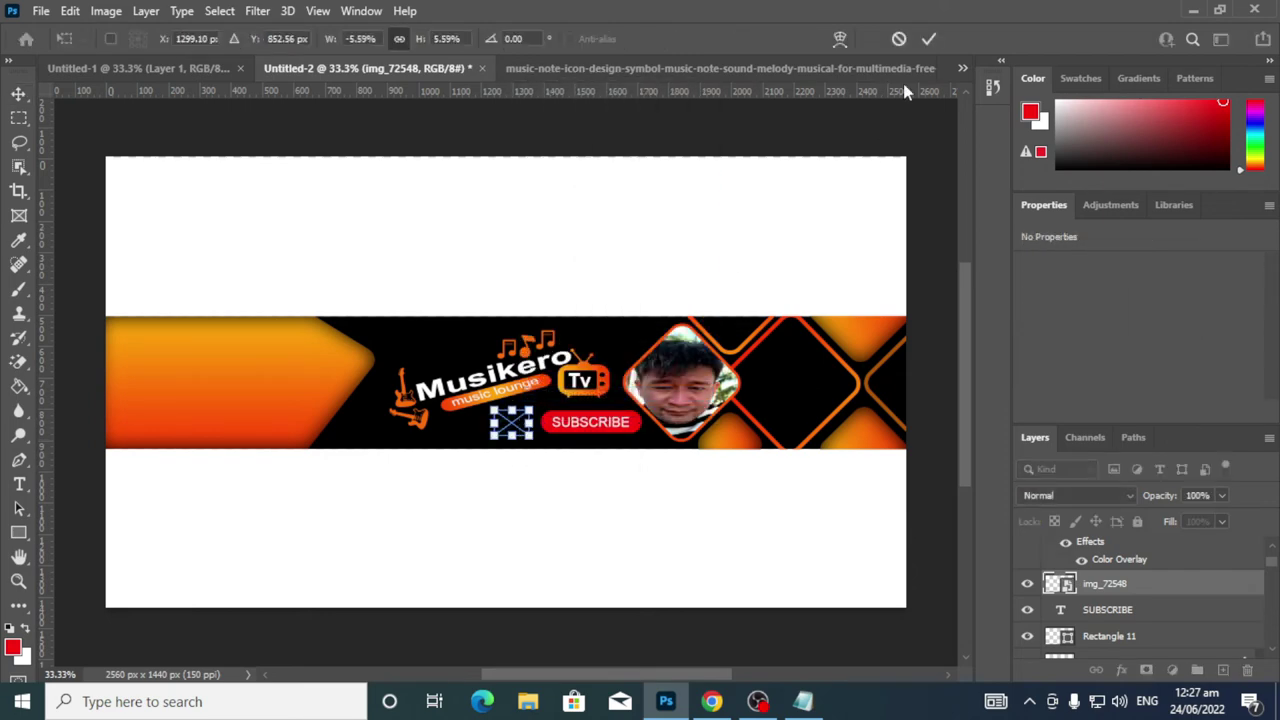
pyautogui.click(927, 40)
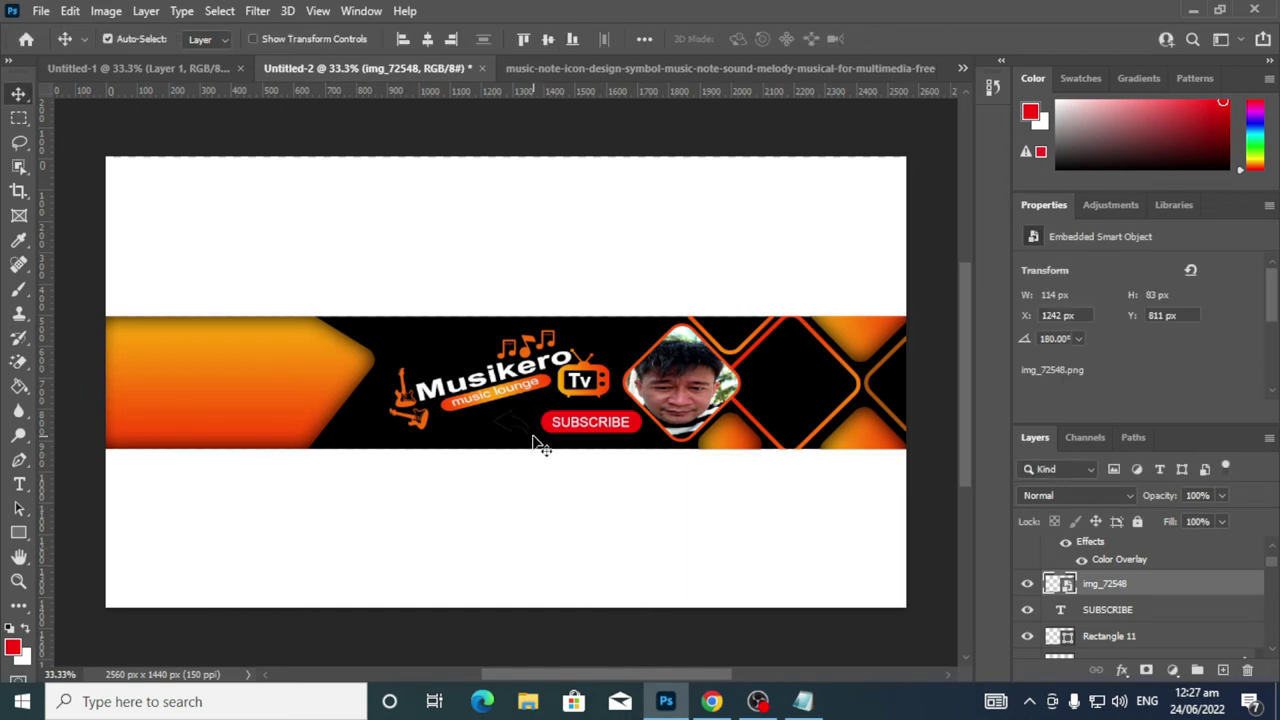
# Rotate the arrow to about 79.8° and shrink it to about 42 × 72 px just left of the SUBSCRIBE button
pyautogui.hotkey('ctrl', 't')
pyautogui.moveTo(534, 449); pyautogui.dragTo(540, 377)
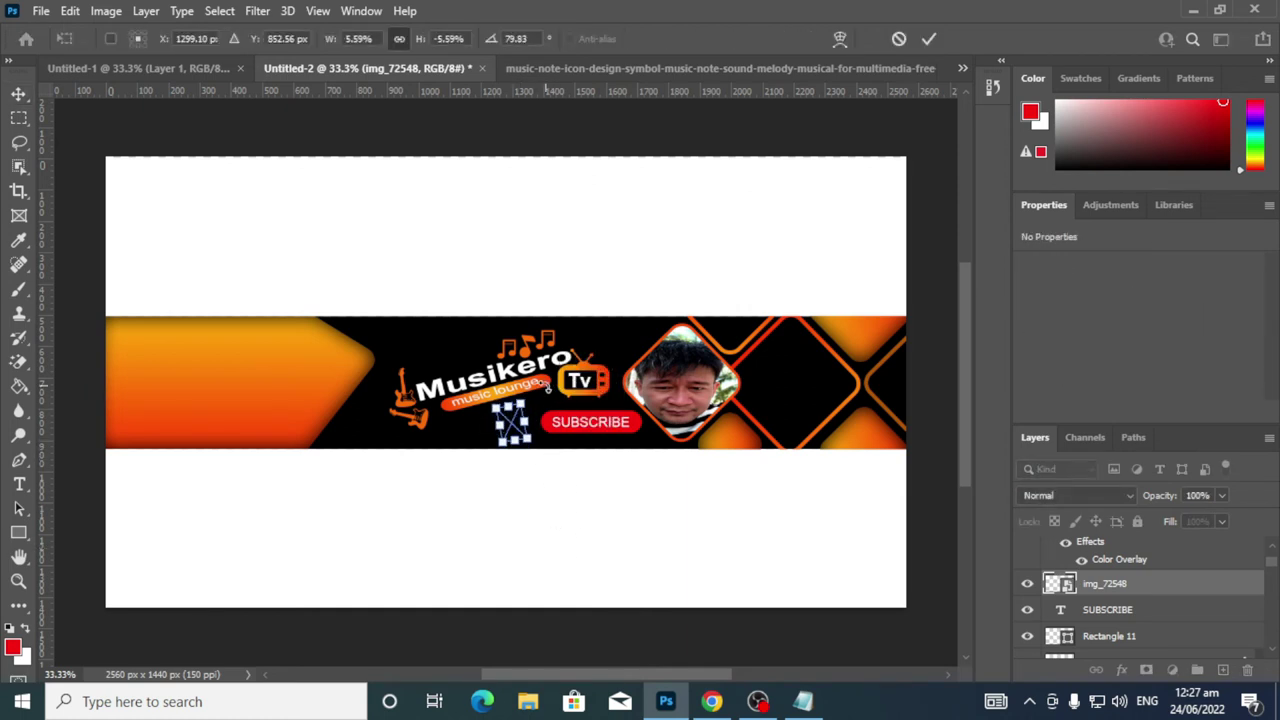
pyautogui.click(929, 38)
pyautogui.moveTo(513, 442); pyautogui.dragTo(528, 443)
pyautogui.hotkey('ctrl', 't')
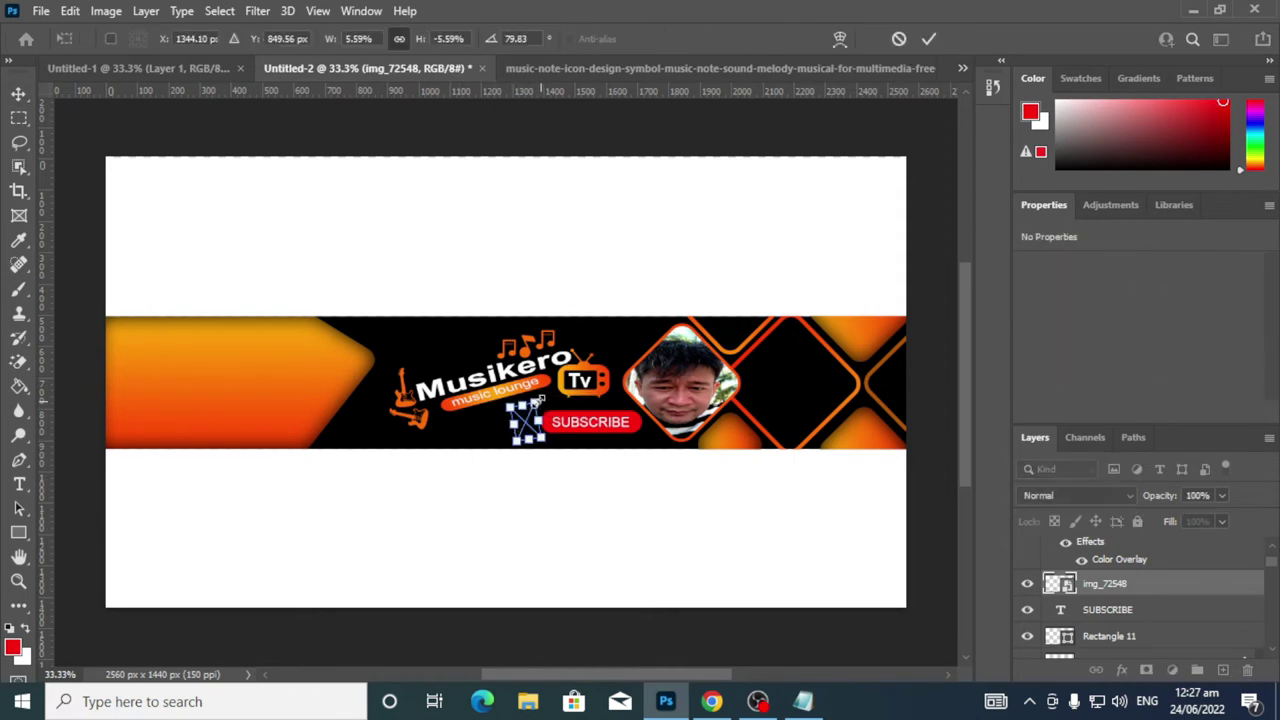
pyautogui.moveTo(544, 398); pyautogui.dragTo(530, 444)
pyautogui.click(929, 38)
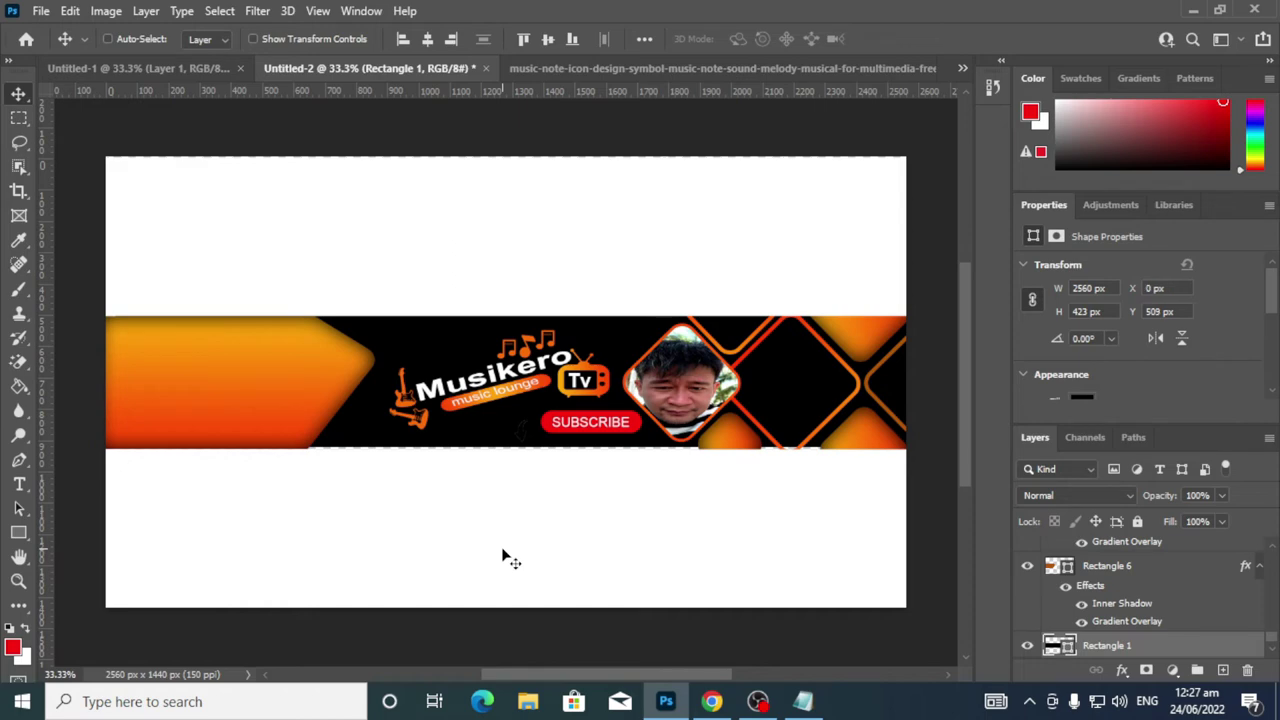
# Move the arrow closer to the lower left edge of the SUBSCRIBE button and rotate it to about 45.9°
pyautogui.click(526, 440)
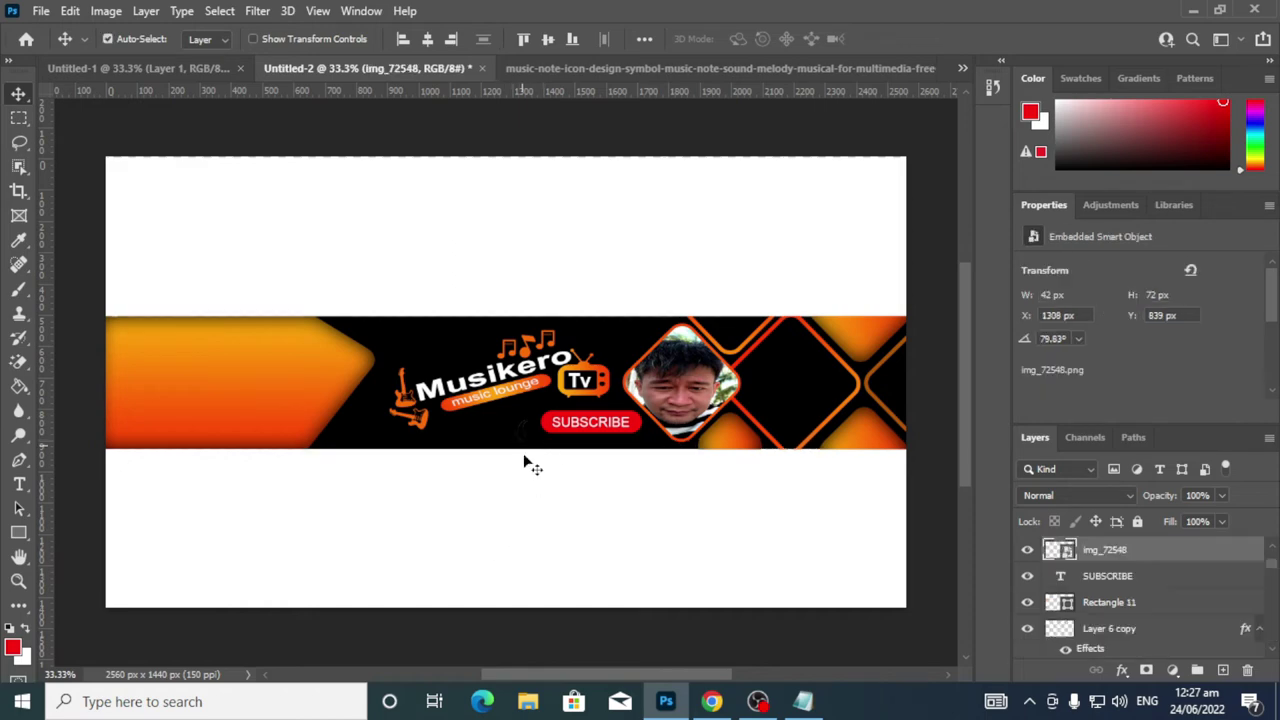
pyautogui.hotkey('ctrl', 't')
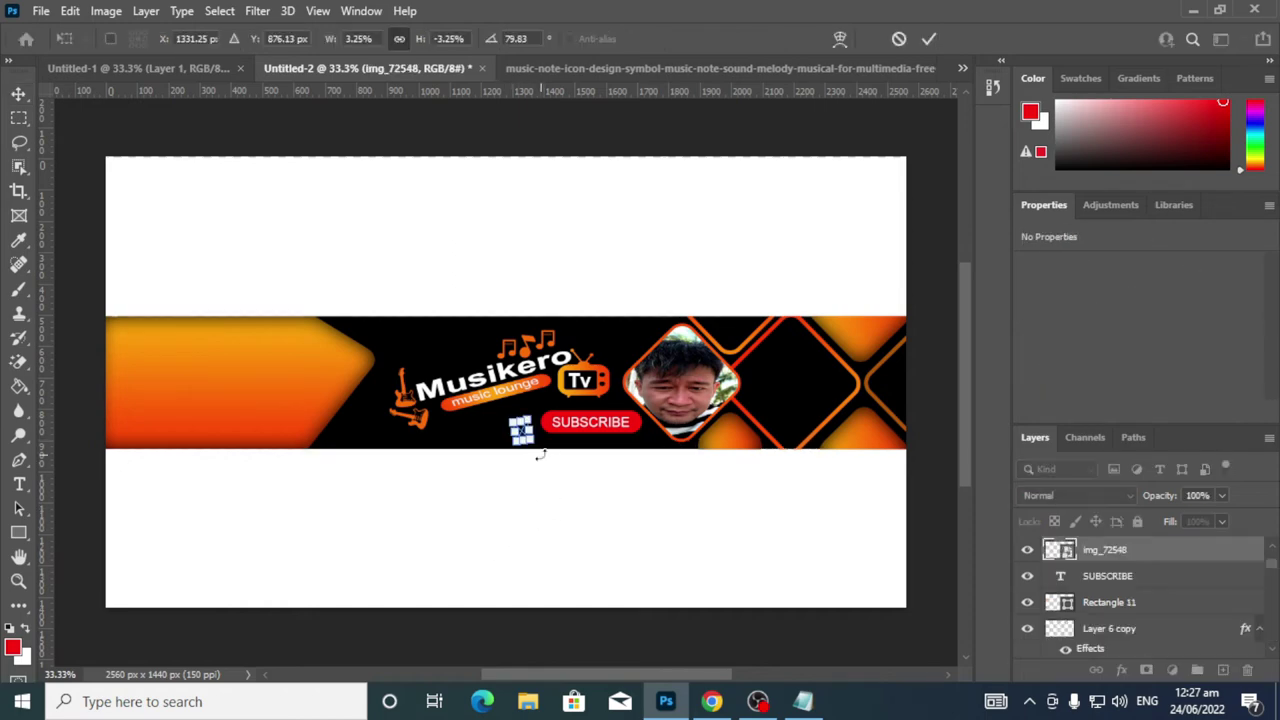
pyautogui.moveTo(534, 451); pyautogui.dragTo(550, 451)
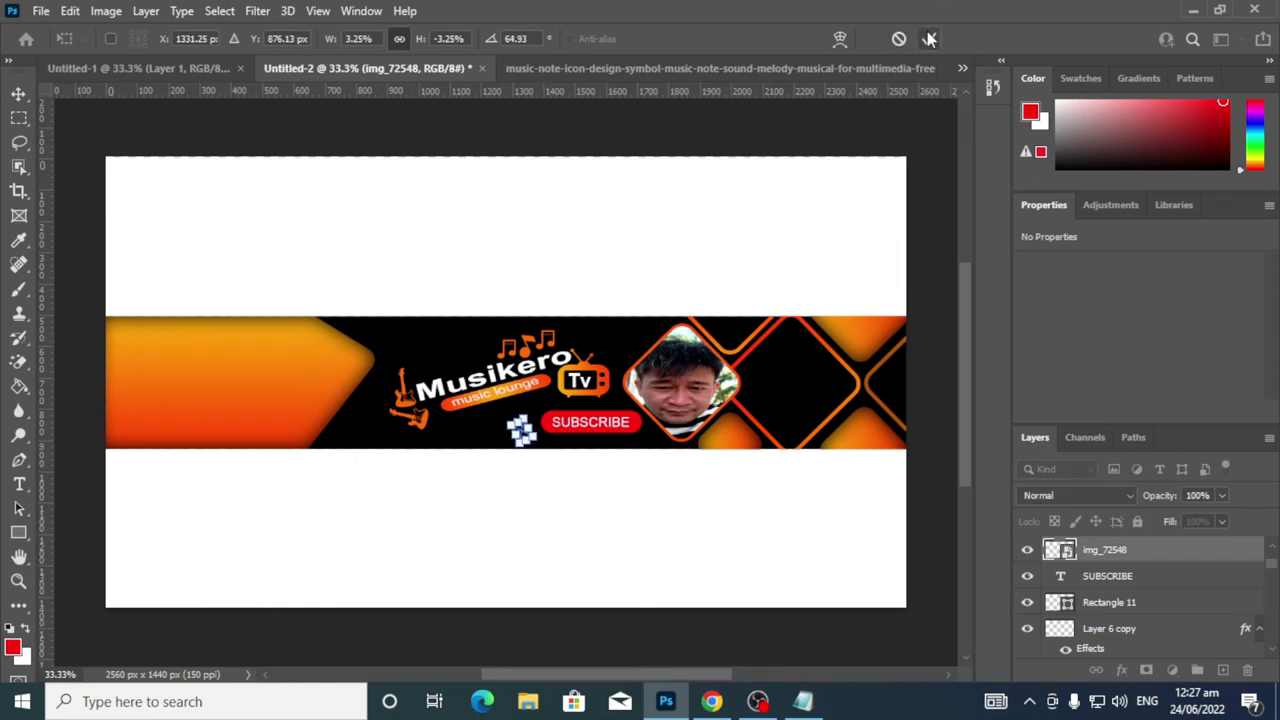
pyautogui.press('Return')
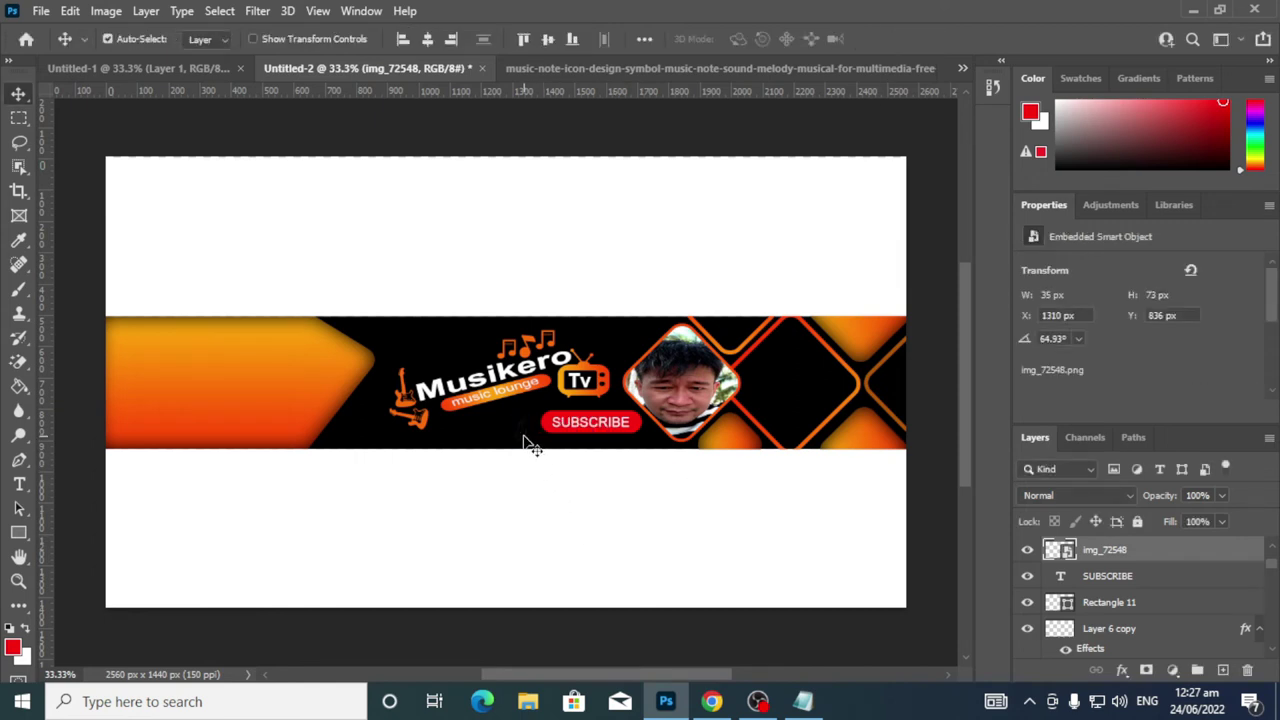
pyautogui.moveTo(532, 441); pyautogui.dragTo(529, 442)
pyautogui.hotkey('ctrl', 't')
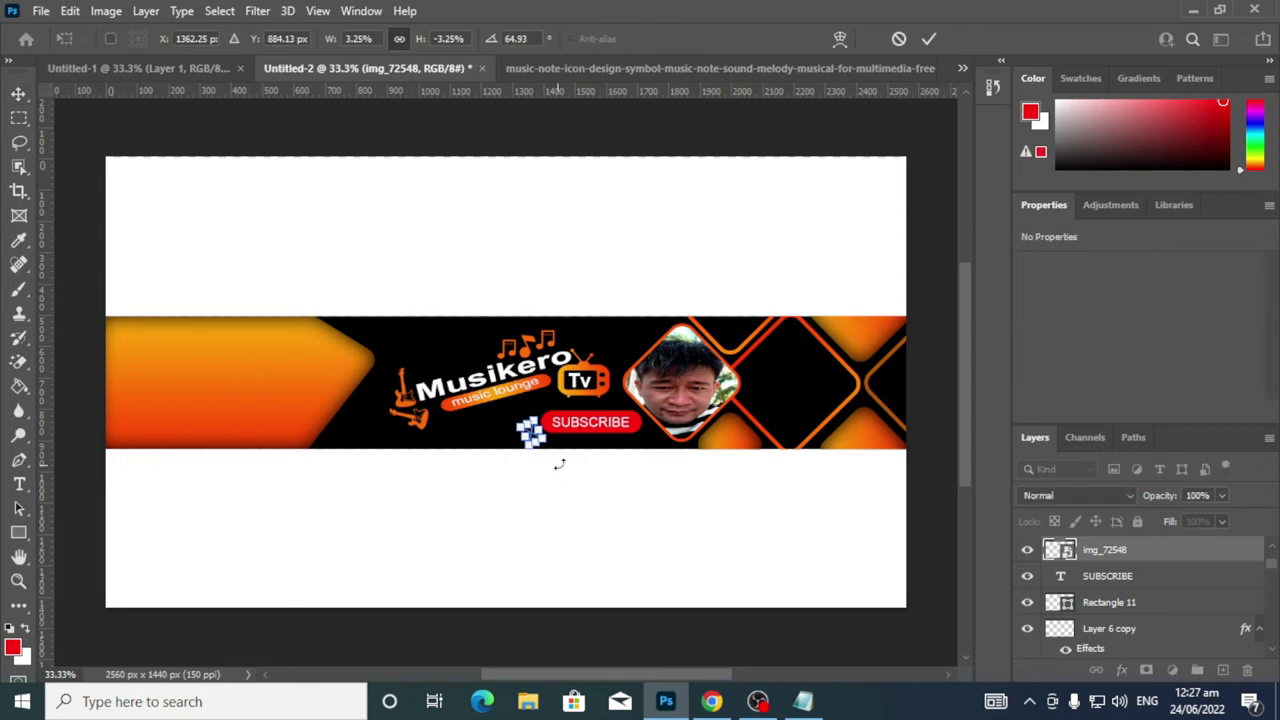
pyautogui.moveTo(559, 464); pyautogui.dragTo(563, 450)
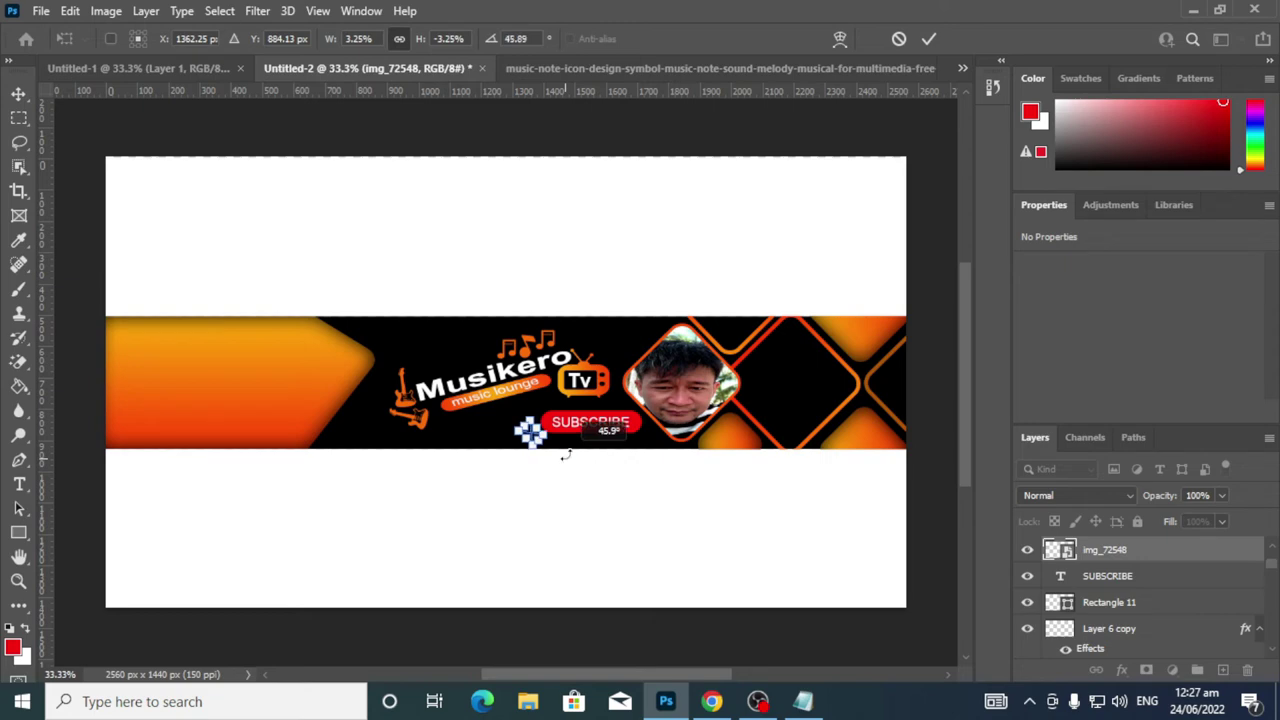
pyautogui.click(929, 38)
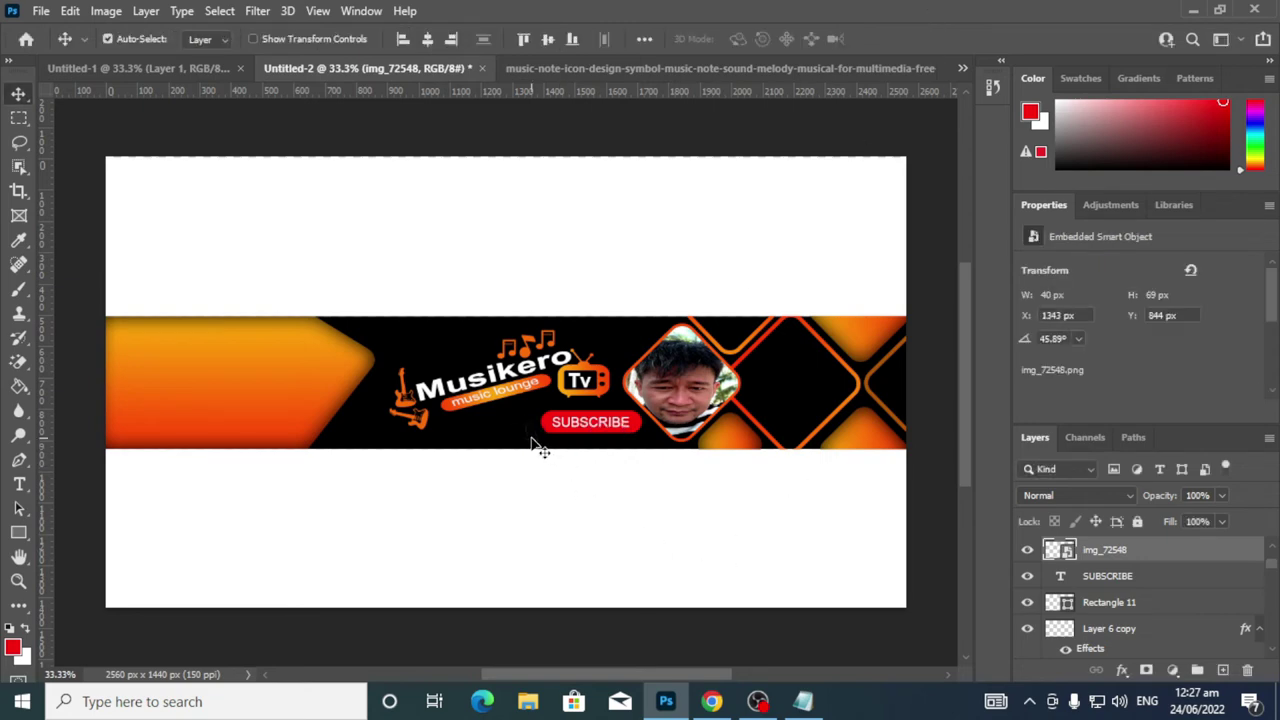
# Give the img_72548 arrow layer the orange-to-red Gradient Overlay, leaving Color Overlay off
pyautogui.rightClick(1110, 563)
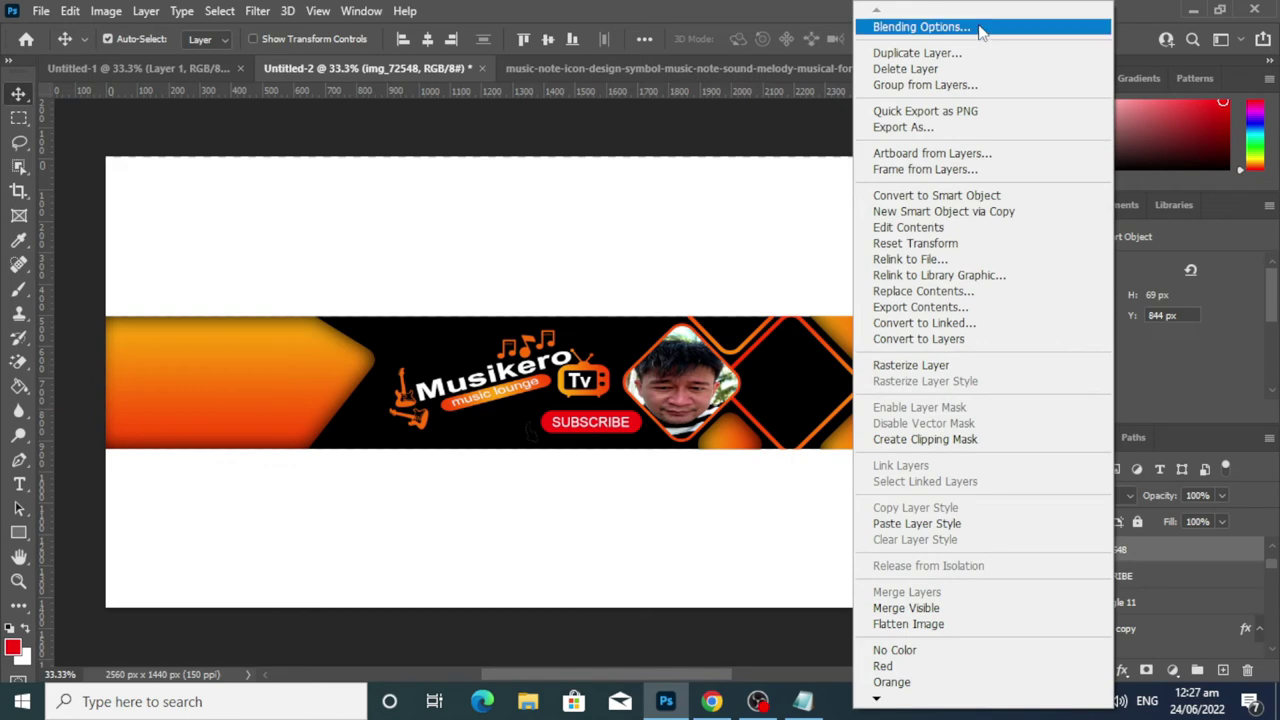
pyautogui.click(461, 497)
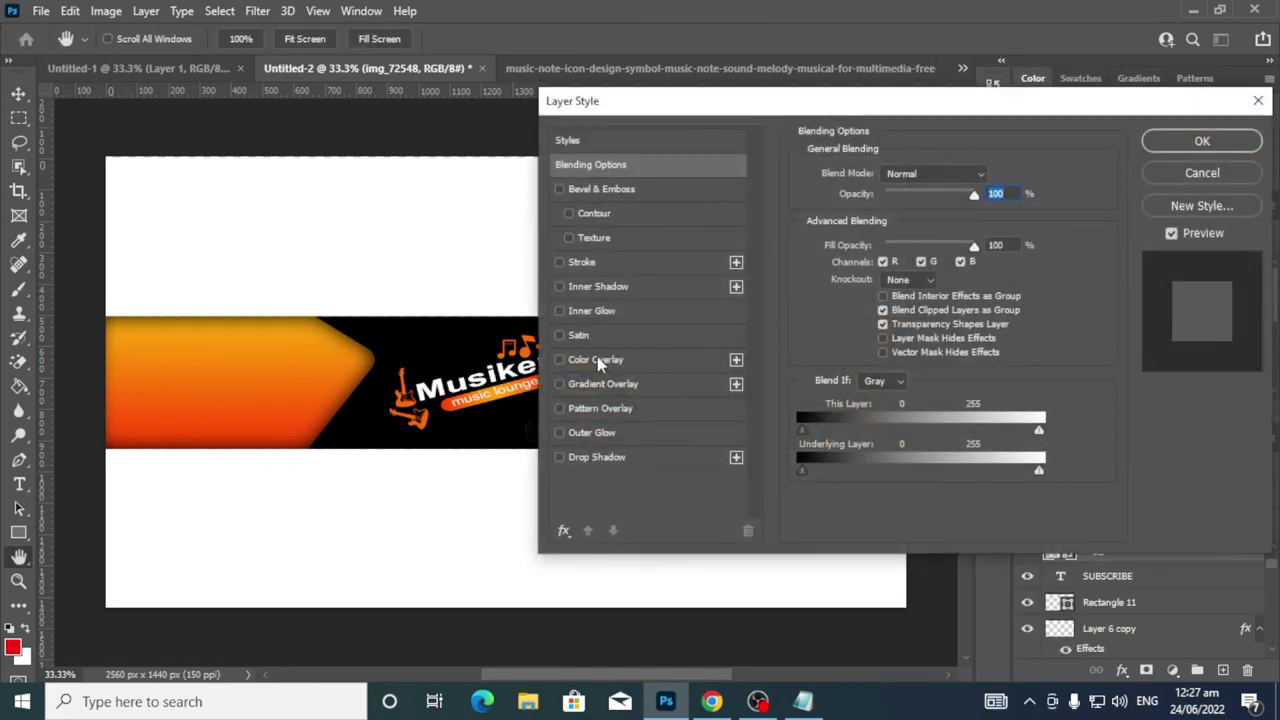
pyautogui.click(597, 360)
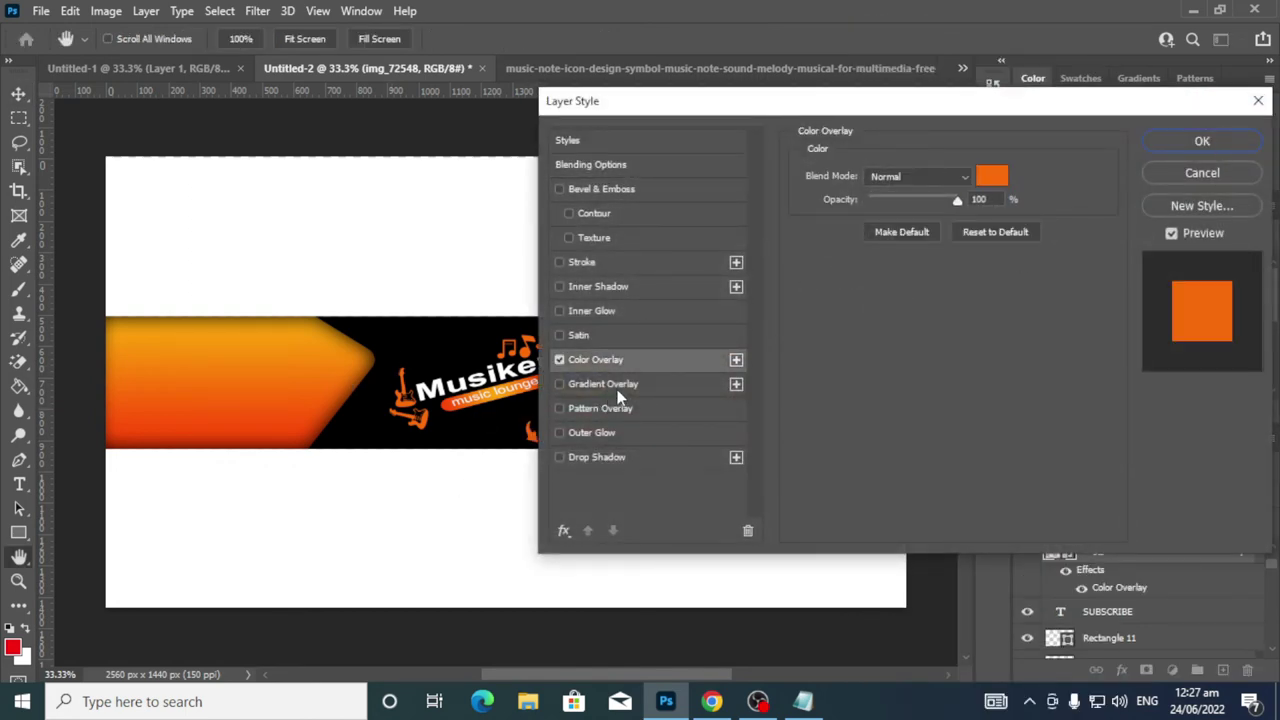
pyautogui.click(617, 390)
pyautogui.click(560, 360)
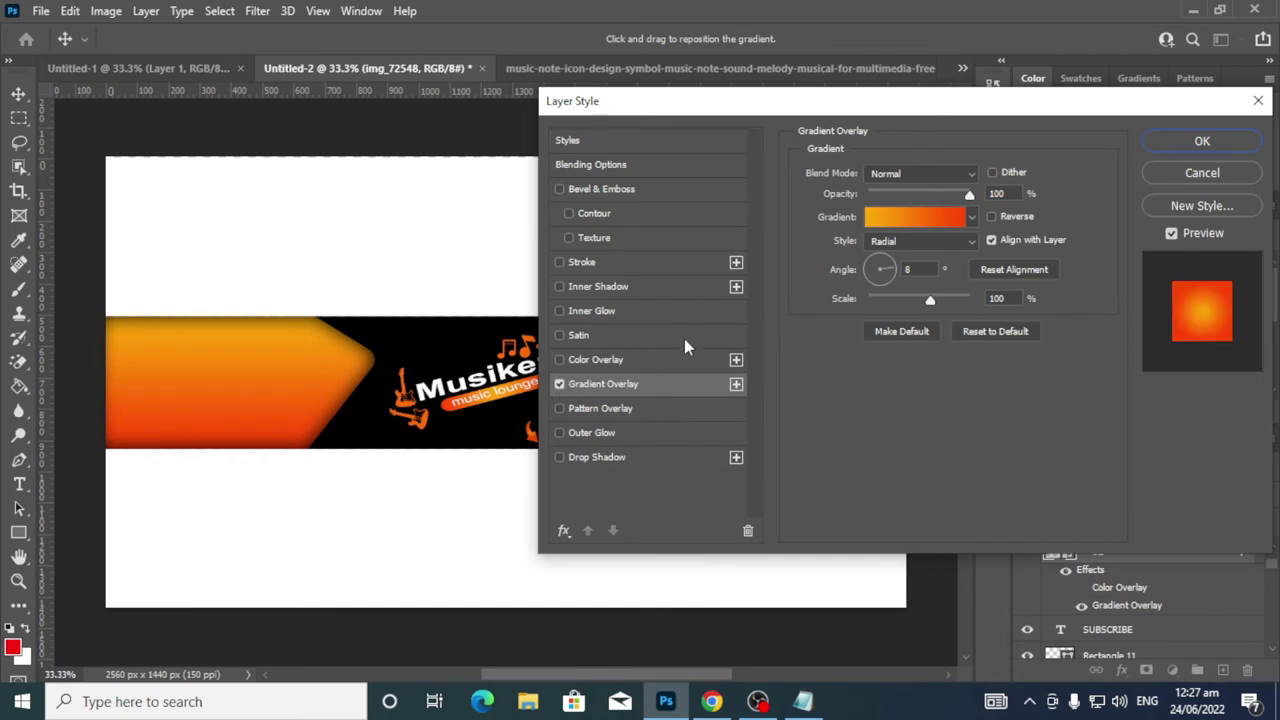
# Set the arrow's gradient overlay to the Linear style with an angle of 96° and apply the layer style
pyautogui.click(938, 242)
pyautogui.click(888, 254)
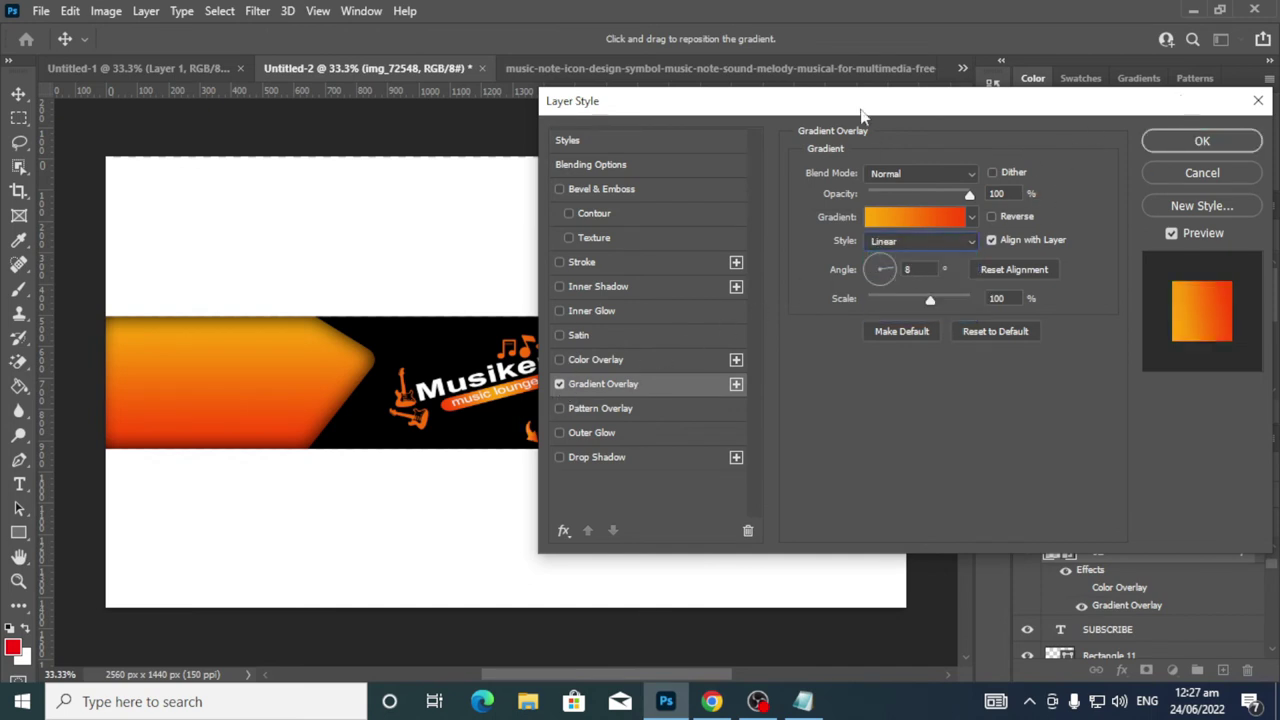
pyautogui.moveTo(870, 113); pyautogui.dragTo(1006, 114)
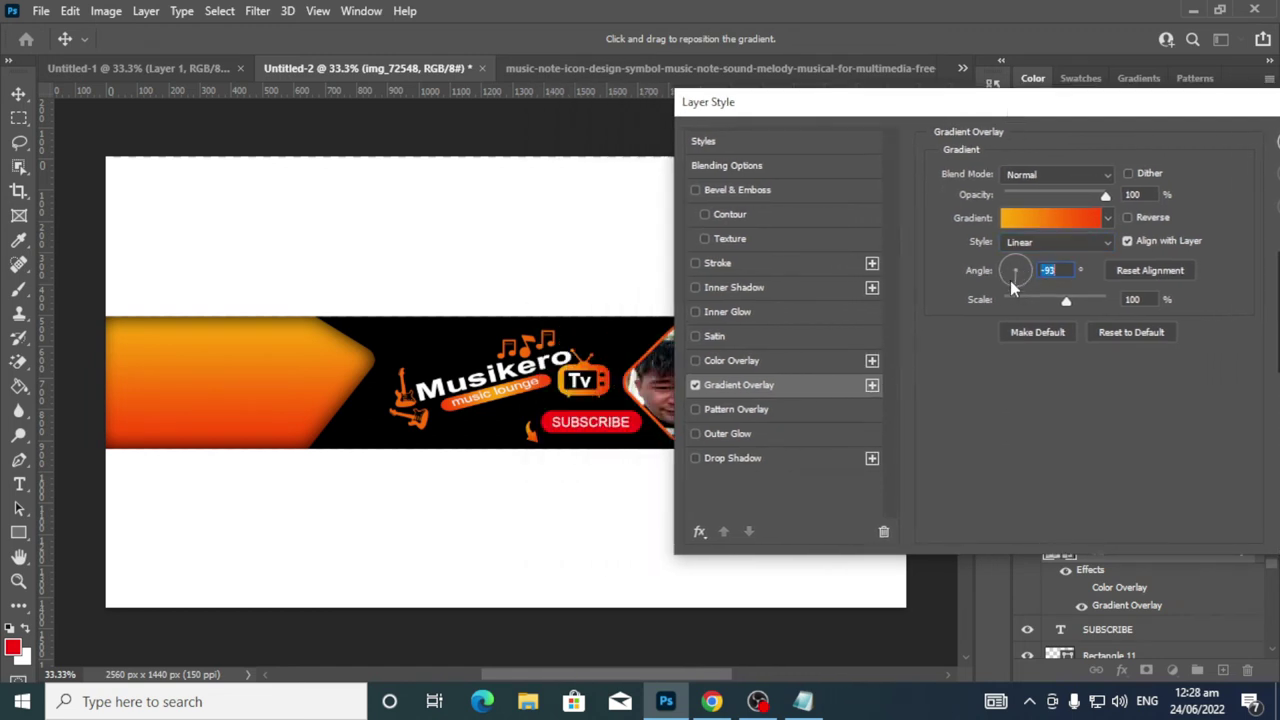
pyautogui.moveTo(1010, 280); pyautogui.dragTo(1012, 260)
pyautogui.moveTo(1153, 101); pyautogui.dragTo(820, 138)
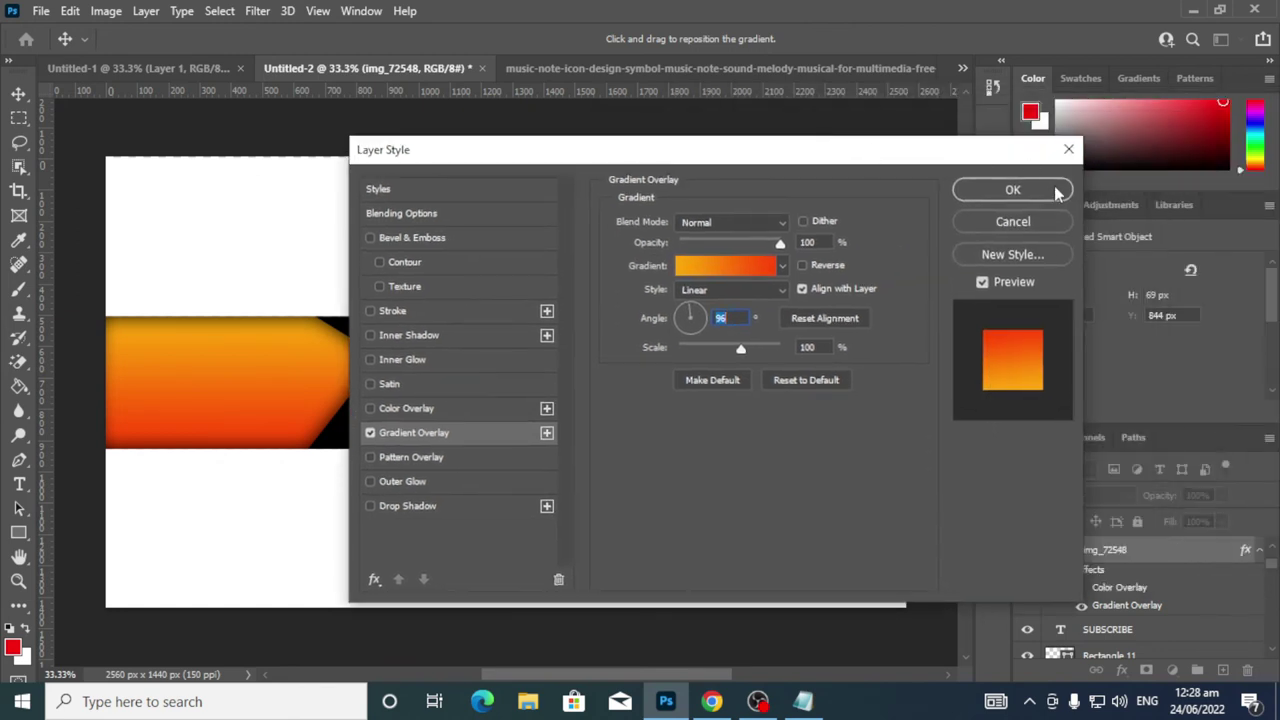
pyautogui.click(1057, 190)
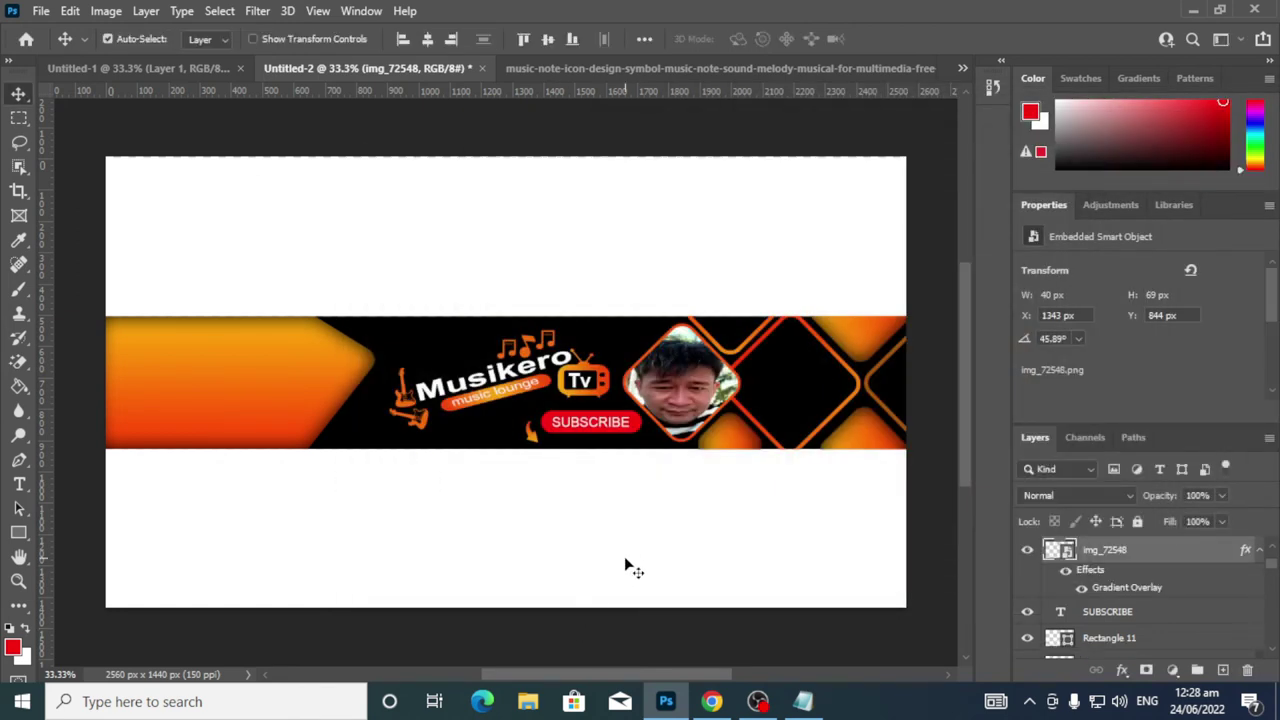
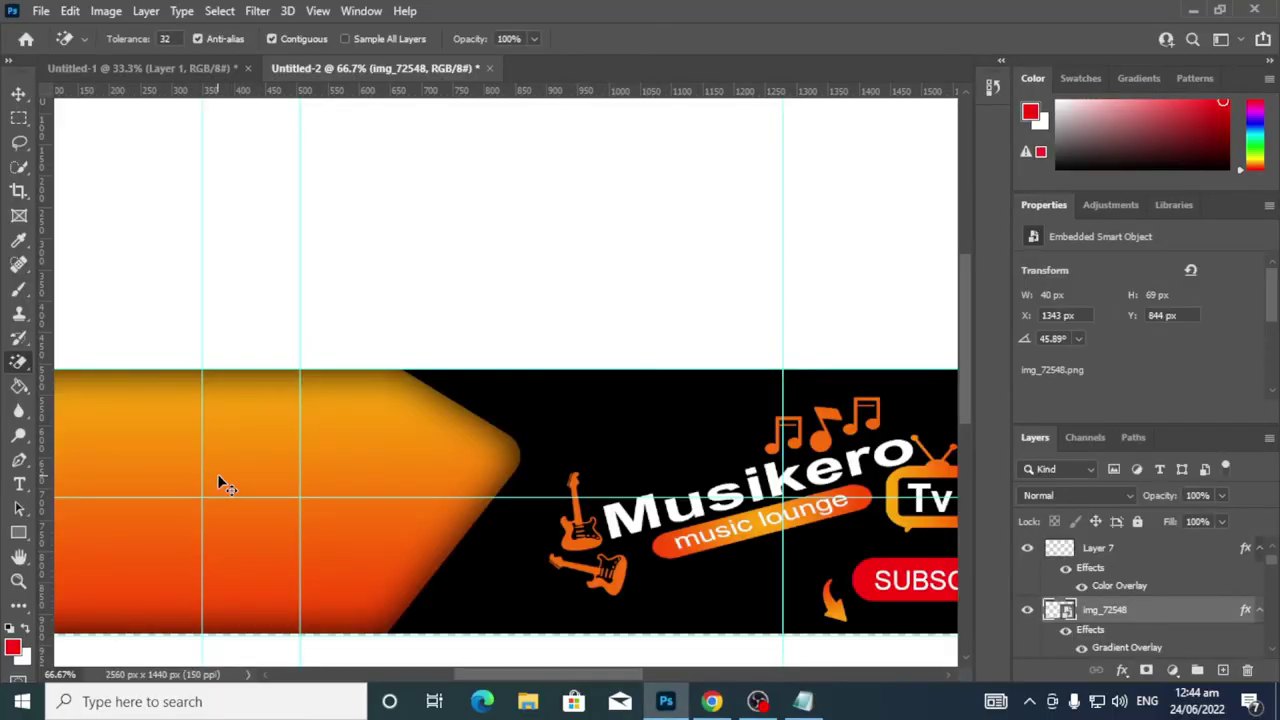
# Paste the Instagram splash image into the banner and erase its light gray background
pyautogui.hotkey('ctrl', 'v')
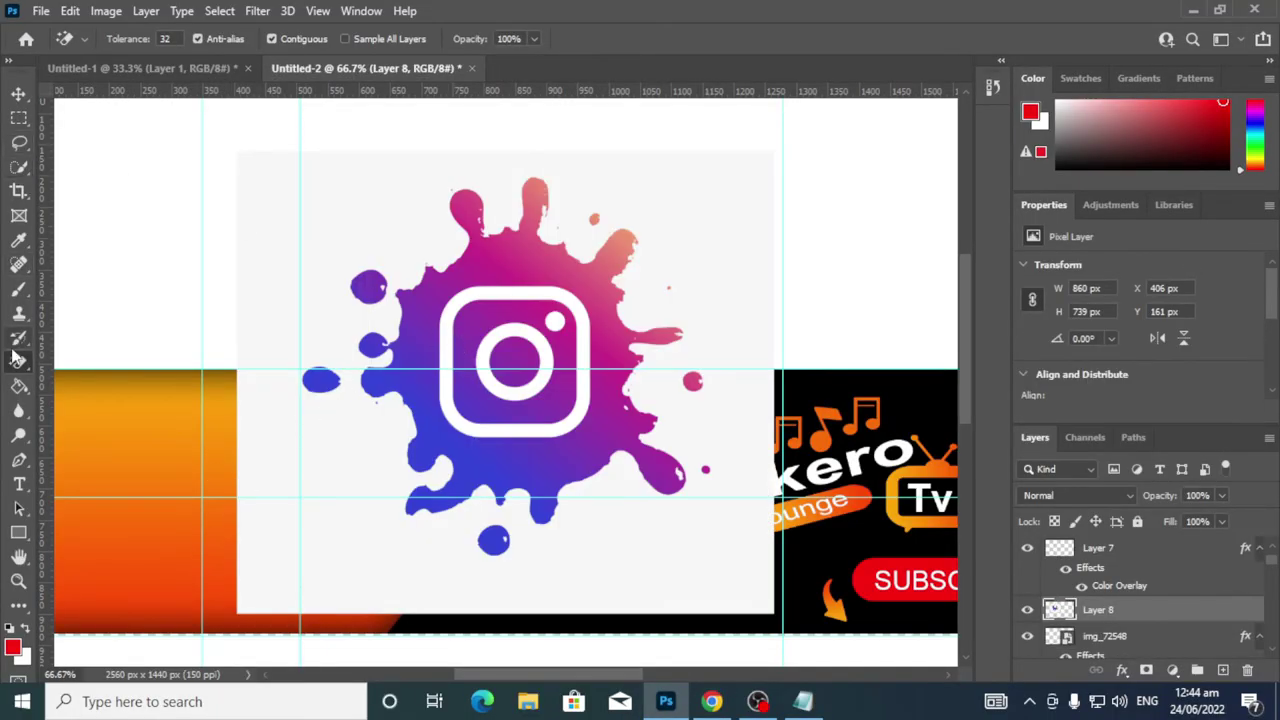
pyautogui.click(406, 215)
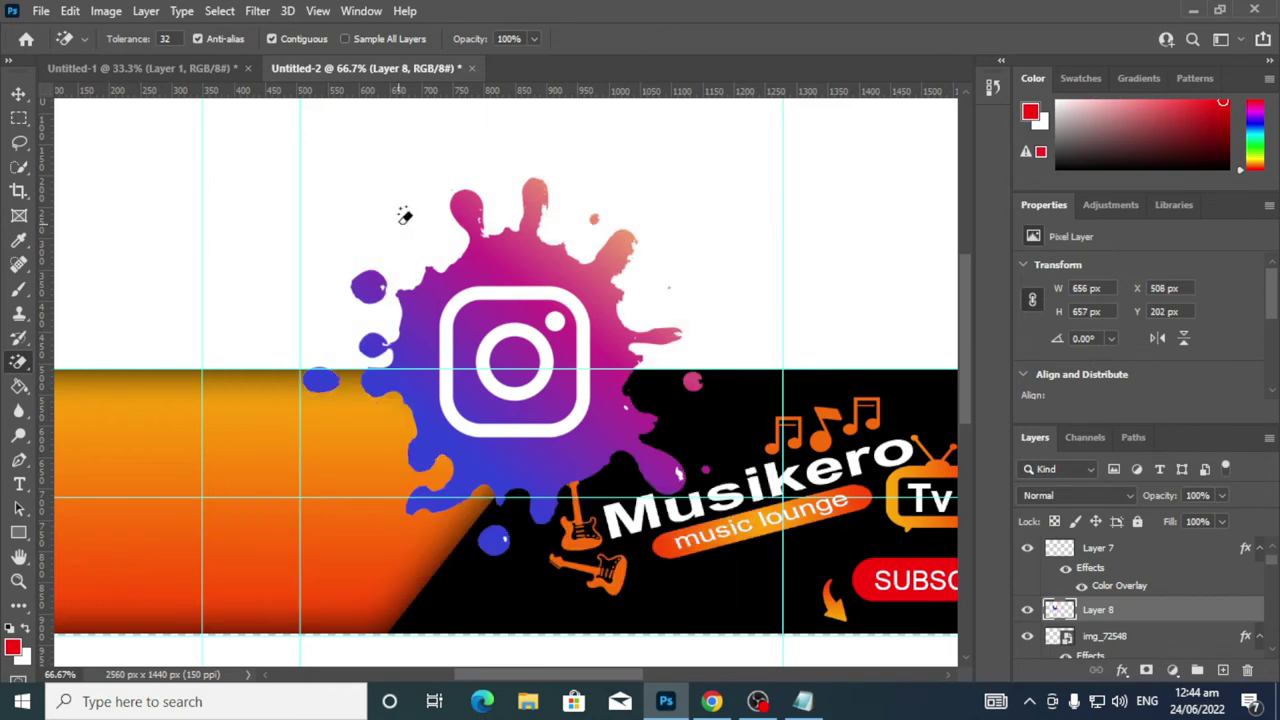
# Shrink the Instagram splash icon to about 59 × 55 px and place it on the orange shape, just right of the 500 px guide
pyautogui.click(18, 93)
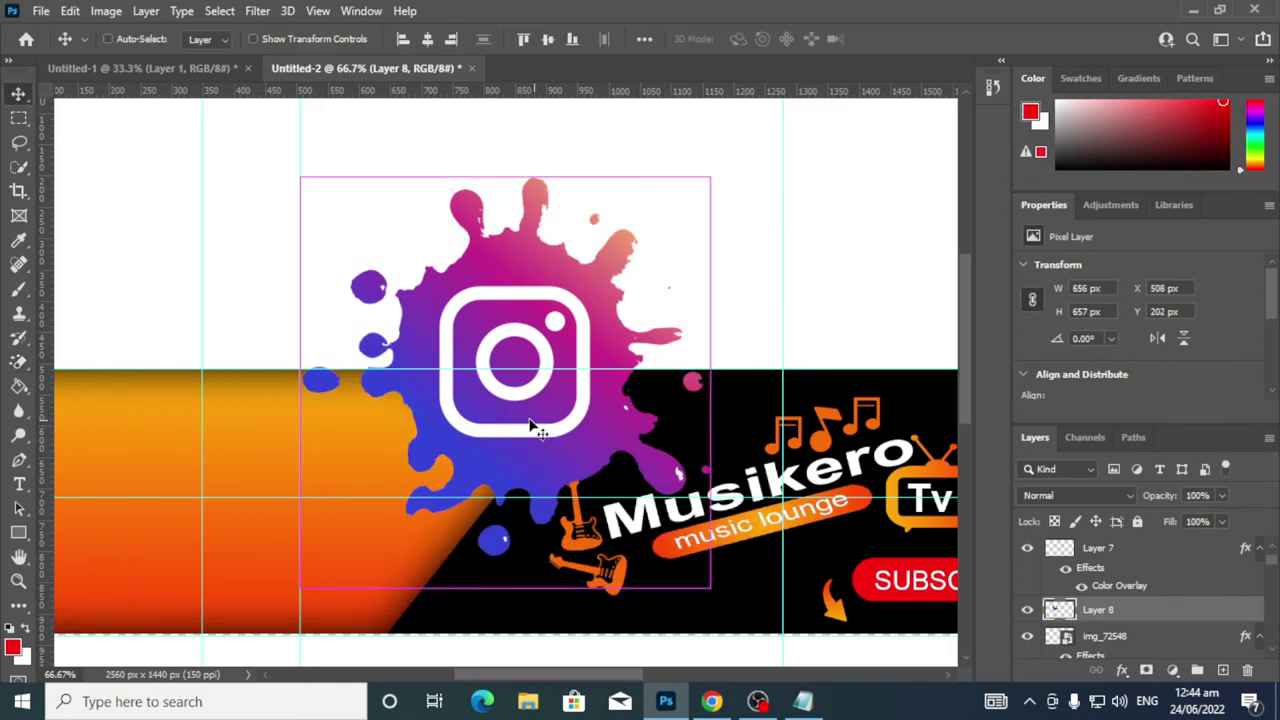
pyautogui.hotkey('ctrl', 't')
pyautogui.moveTo(710, 172); pyautogui.dragTo(335, 500)
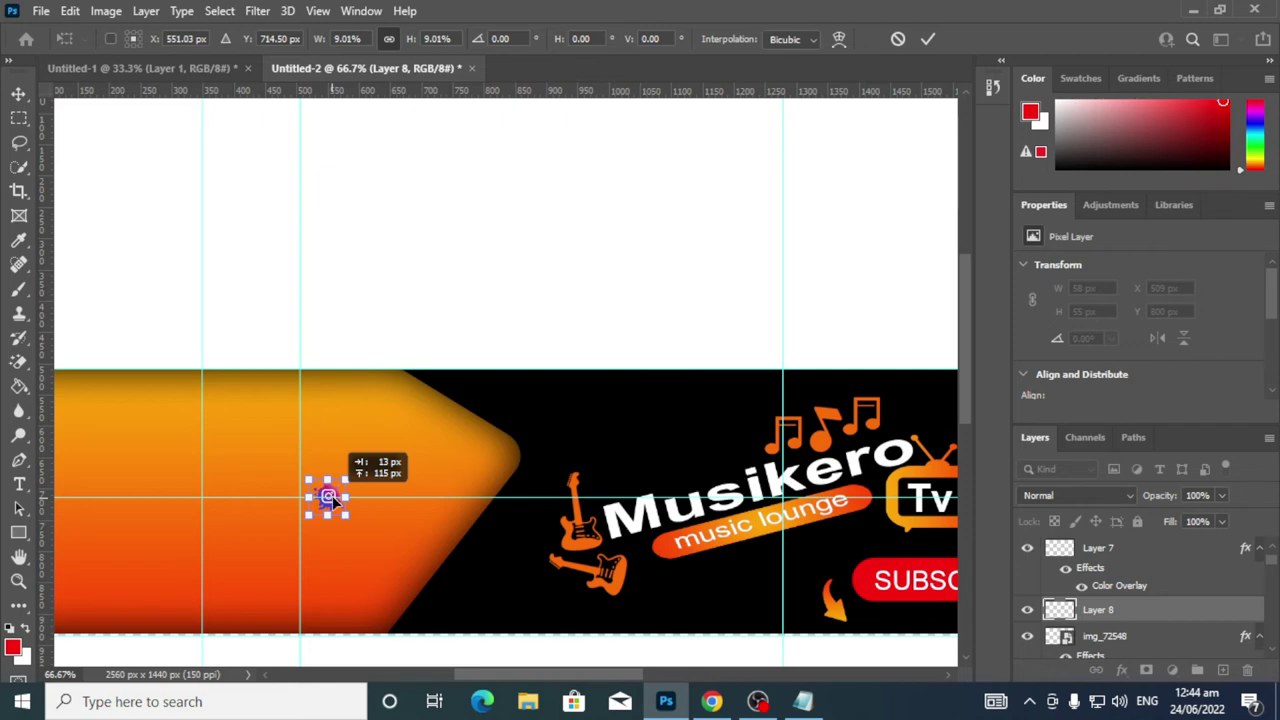
pyautogui.moveTo(335, 500); pyautogui.dragTo(335, 500)
pyautogui.click(930, 40)
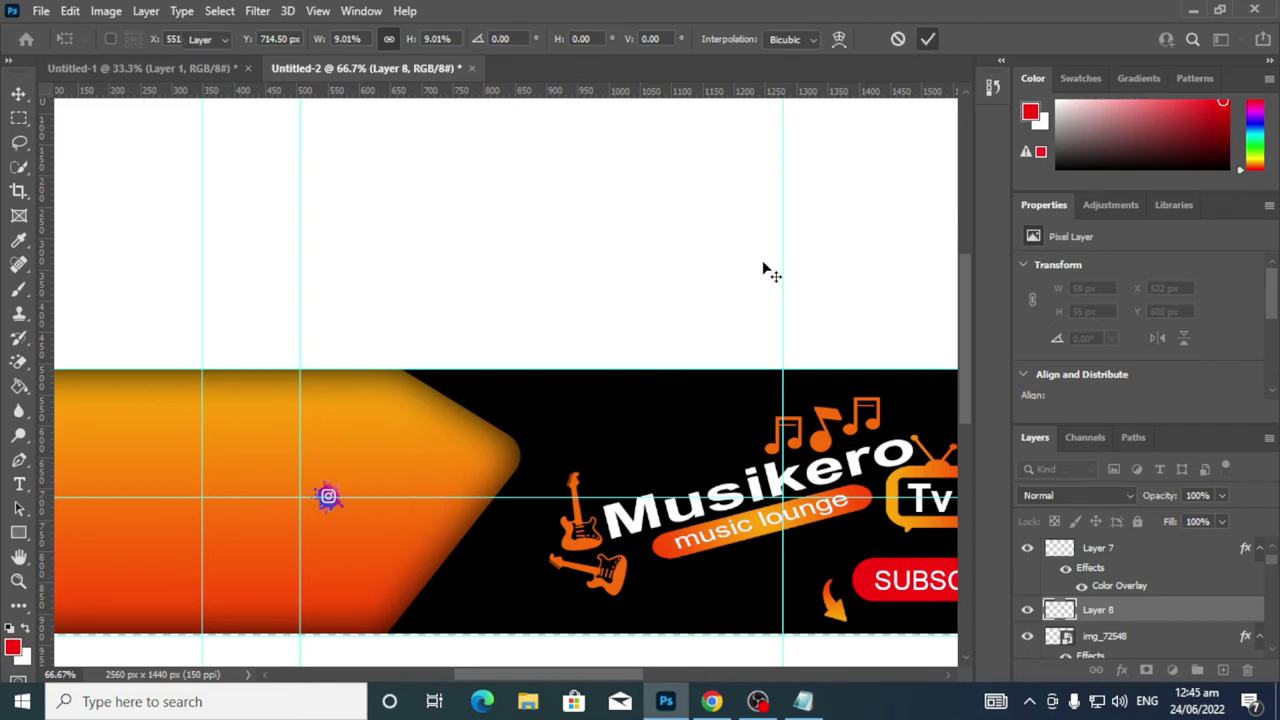
# Switch to Chrome and search Google Images for "fb splash black icon png"
pyautogui.click(727, 709)
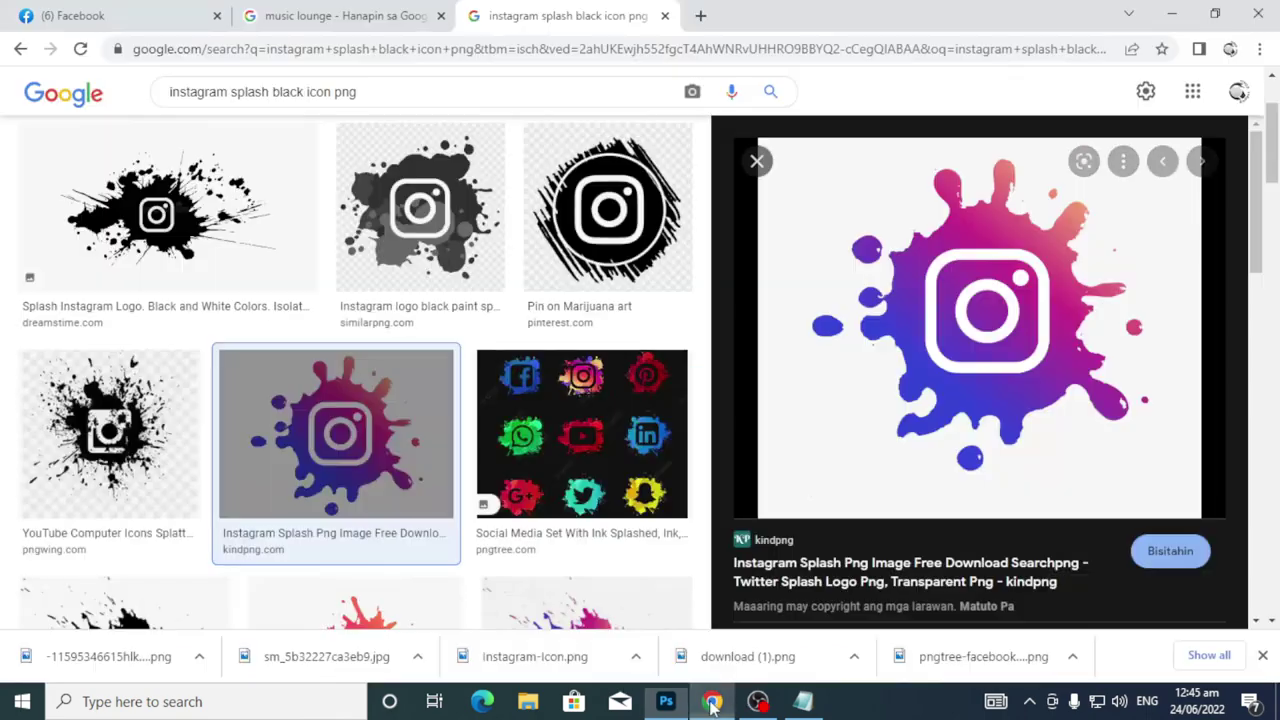
pyautogui.scroll(-3, 505, 453)
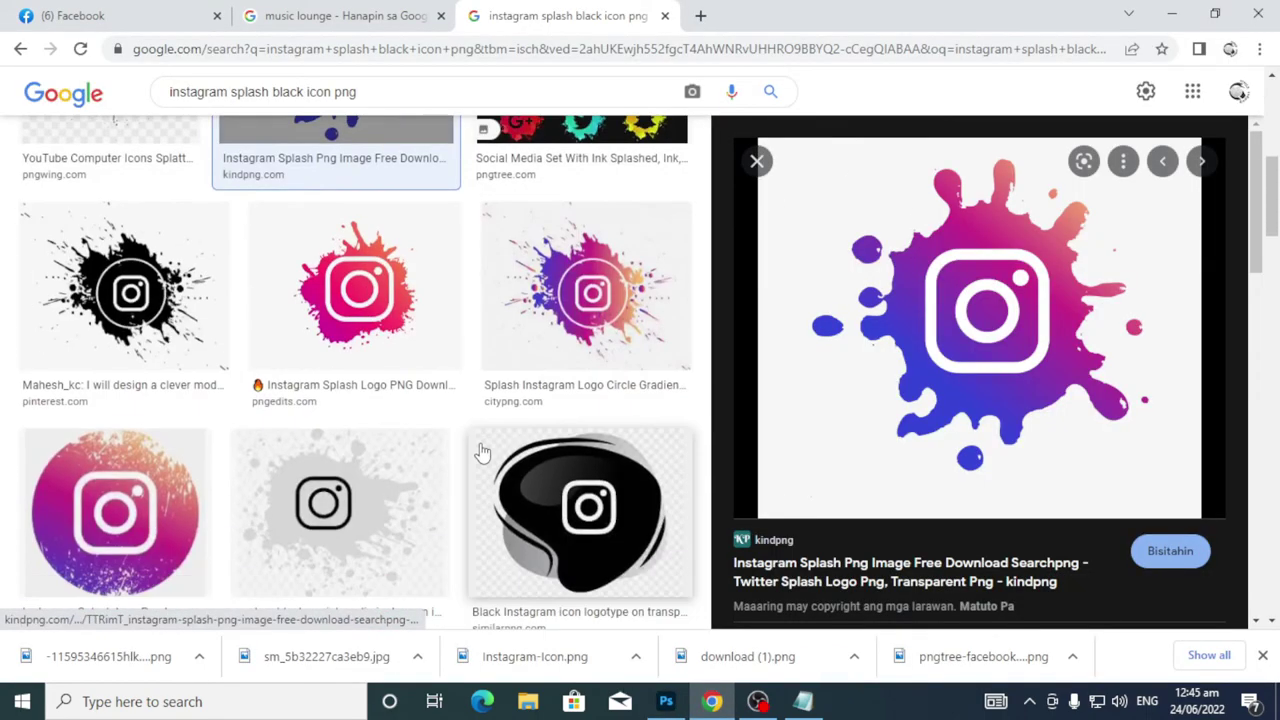
pyautogui.scroll(5, 470, 456)
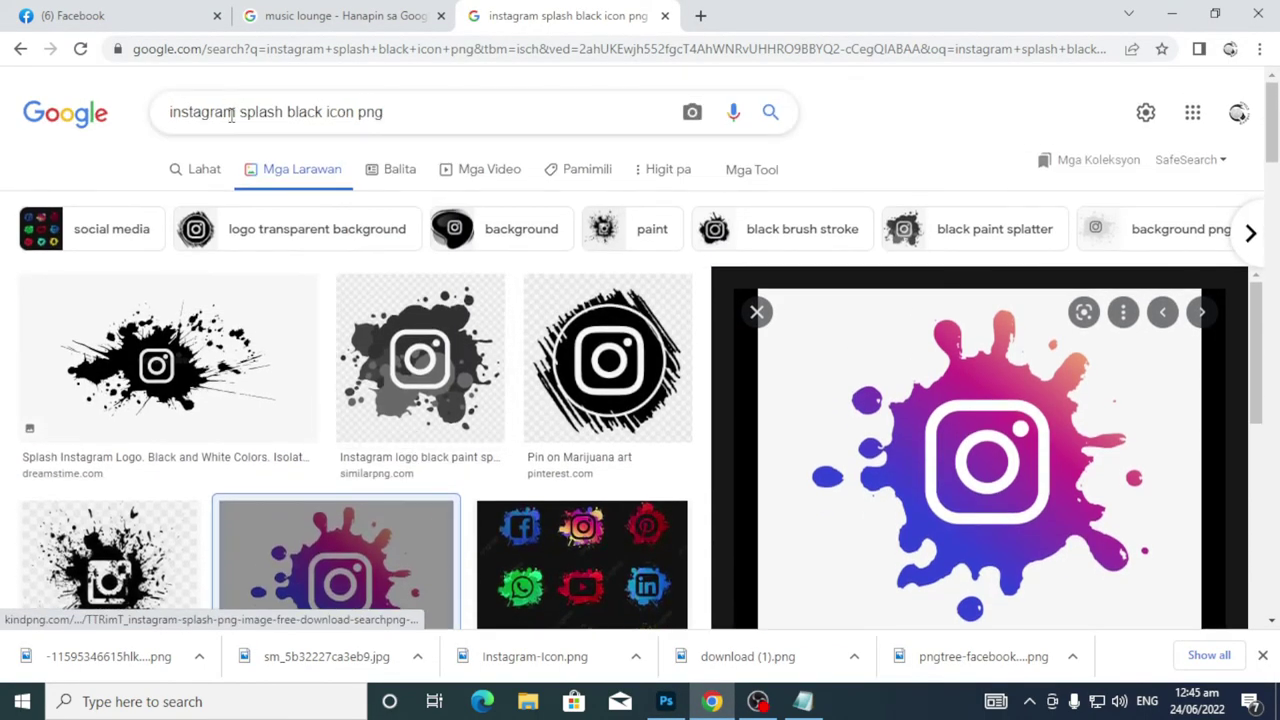
pyautogui.doubleClick(231, 114)
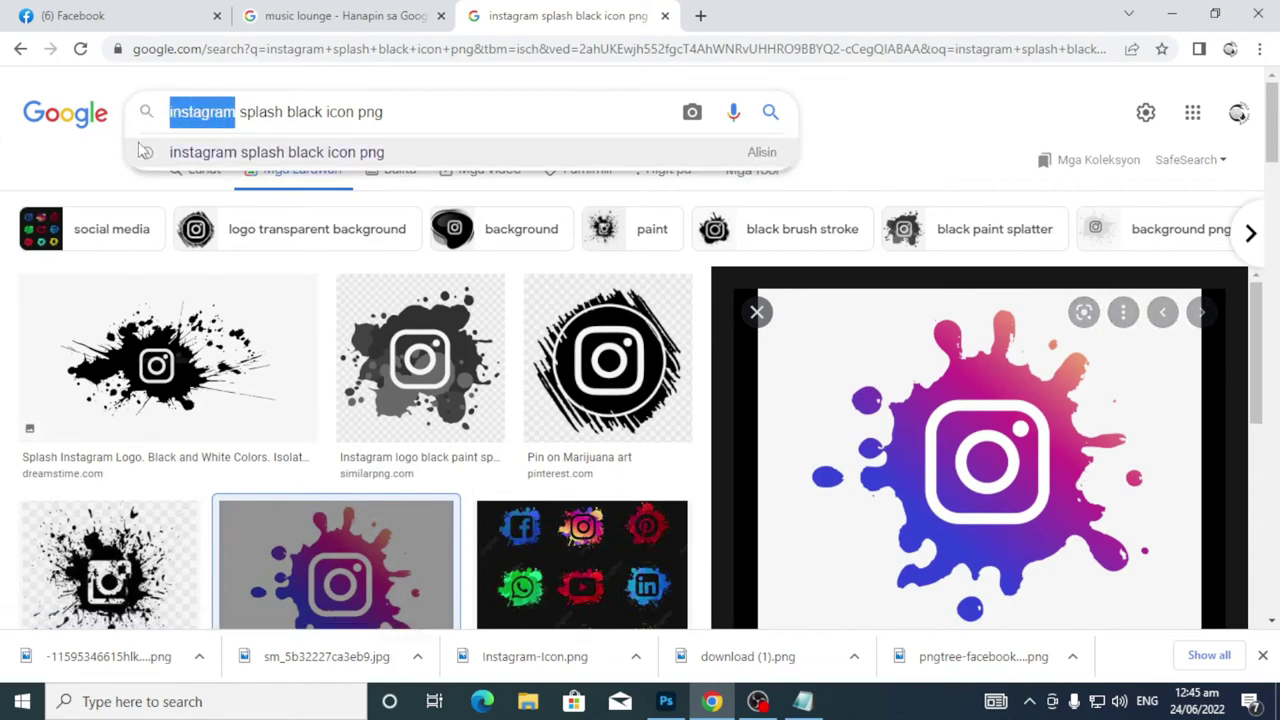
pyautogui.write('fb')
pyautogui.press('Return')
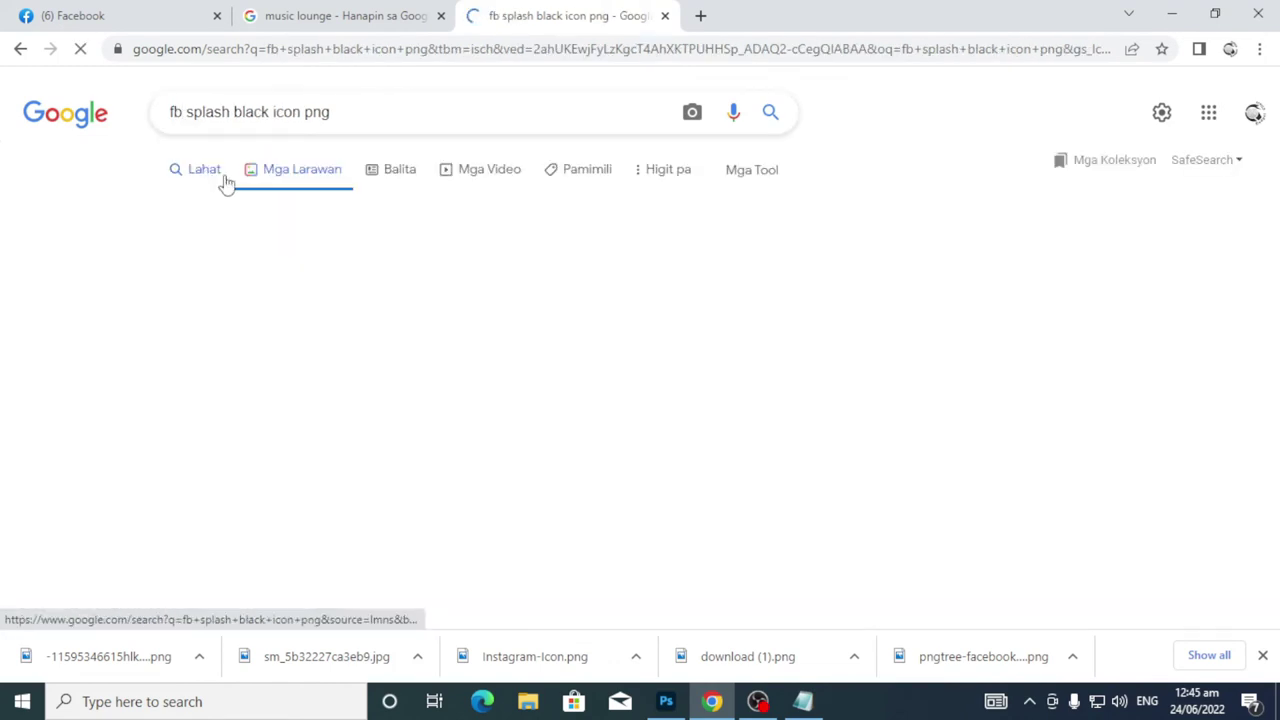
# Copy the blue Facebook paint-splash image from the kindpng.com search result
pyautogui.scroll(-1, 640, 293)
pyautogui.scroll(-1, 640, 293)
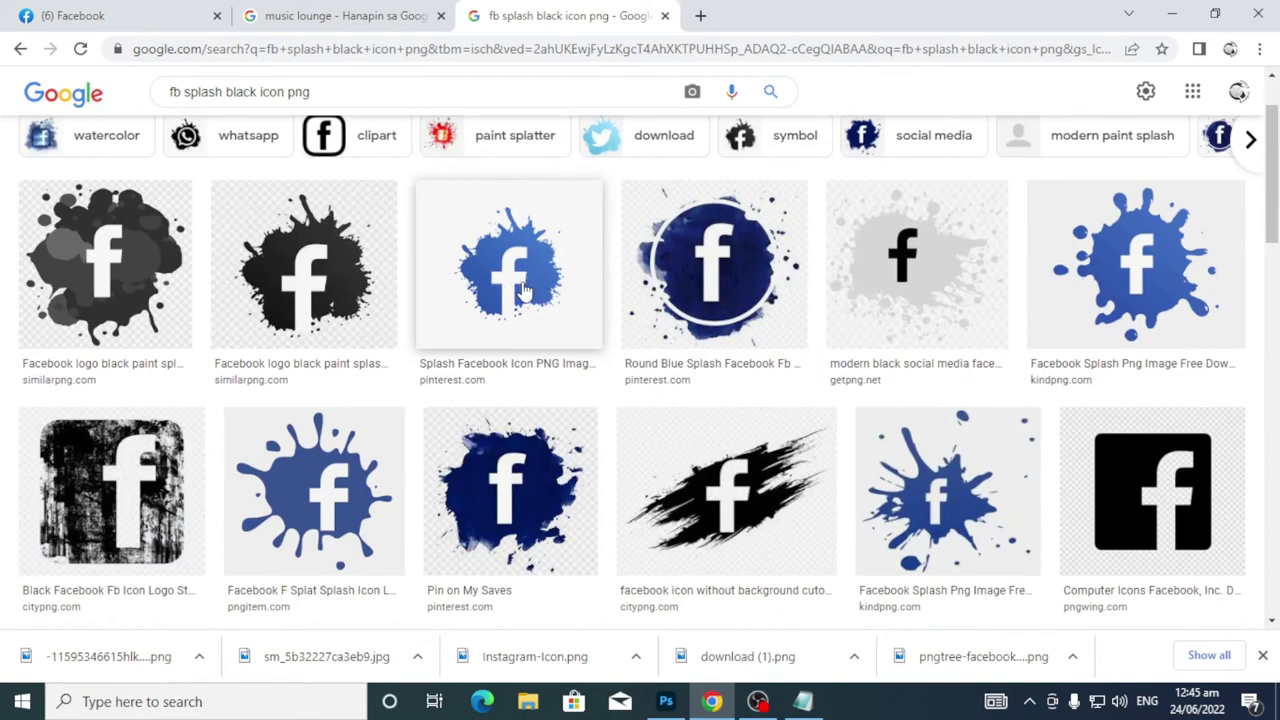
pyautogui.click(1150, 282)
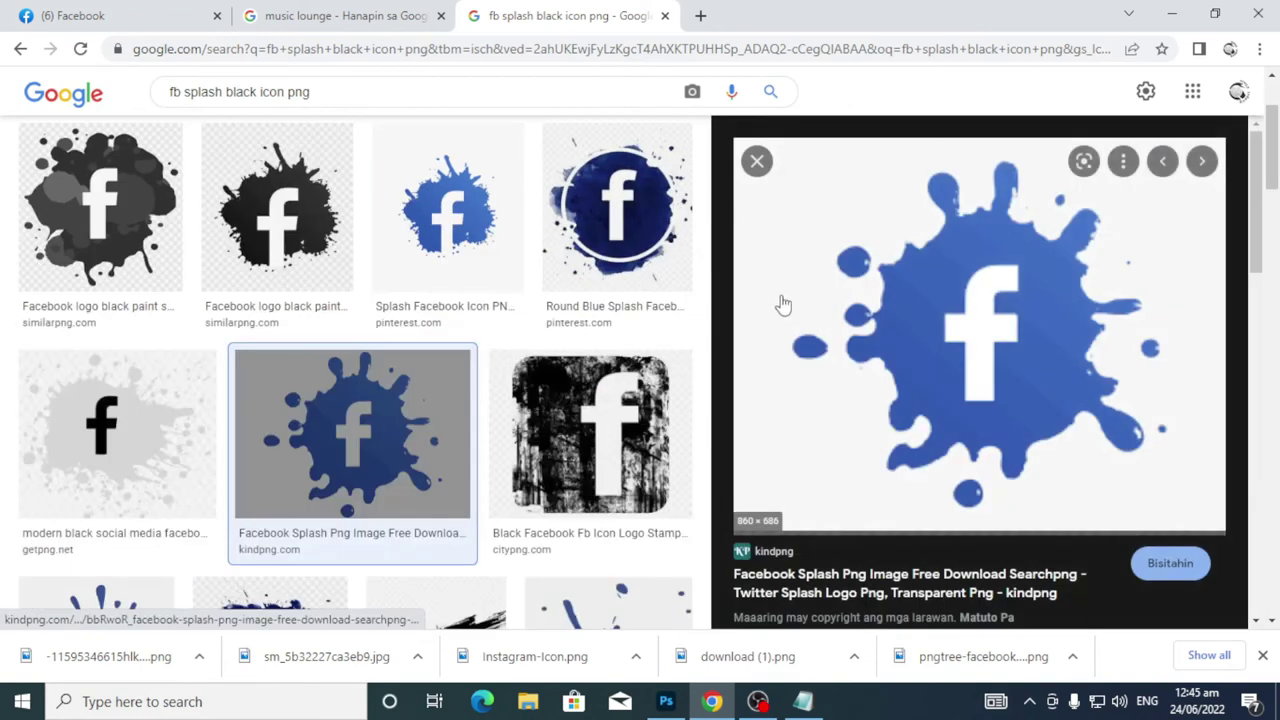
pyautogui.rightClick(1017, 311)
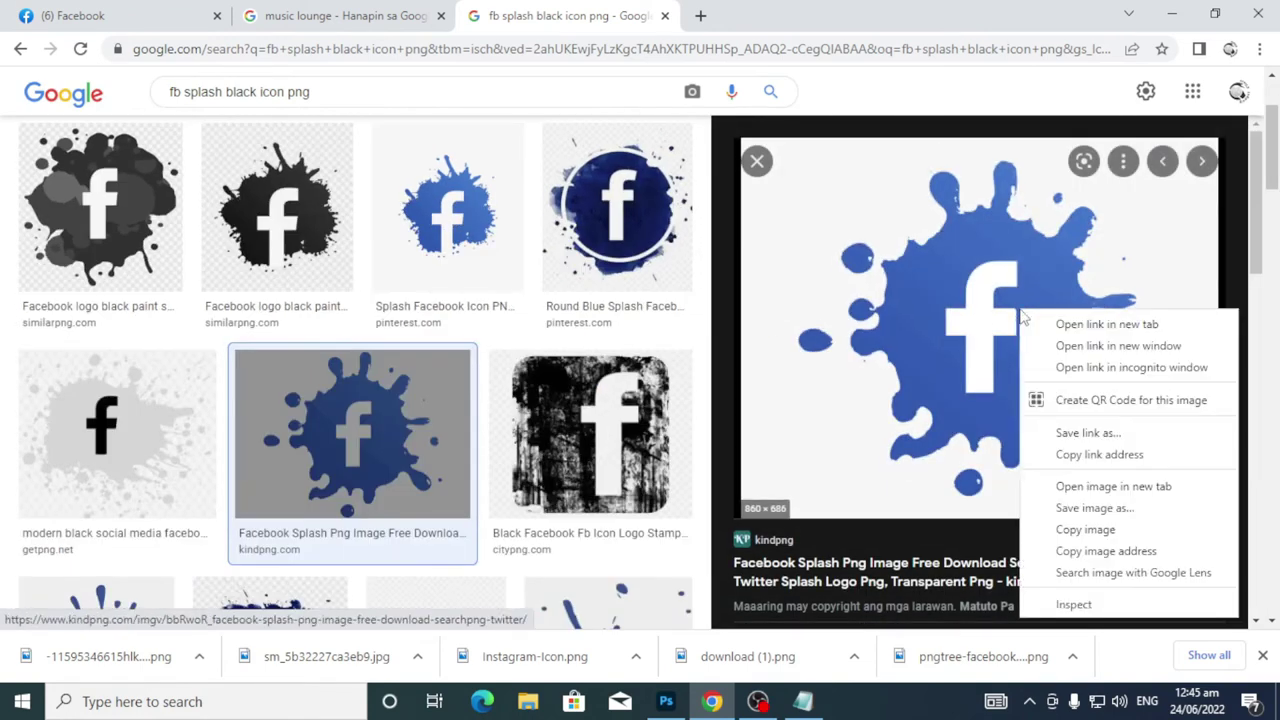
pyautogui.click(1098, 528)
# Switch to Photoshop, paste the Facebook splash image into the banner and erase its light gray background with the Magic Eraser
pyautogui.click(1172, 14)
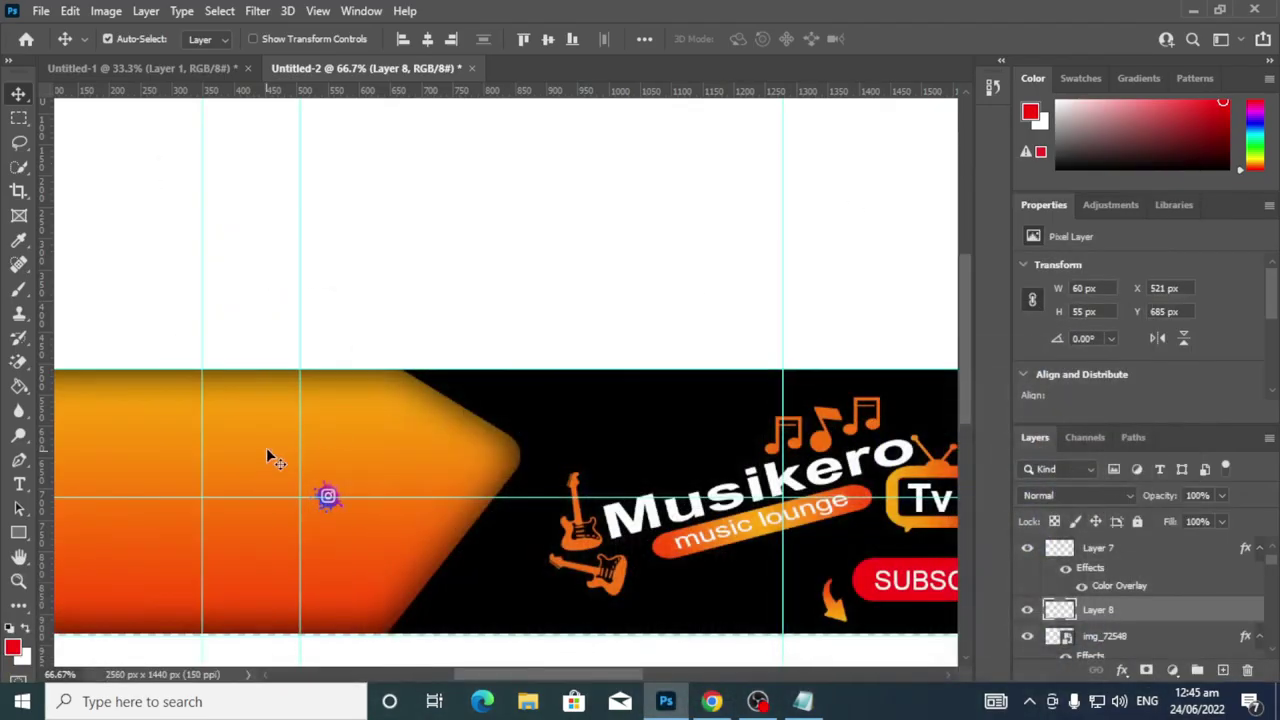
pyautogui.hotkey('ctrl', 'v')
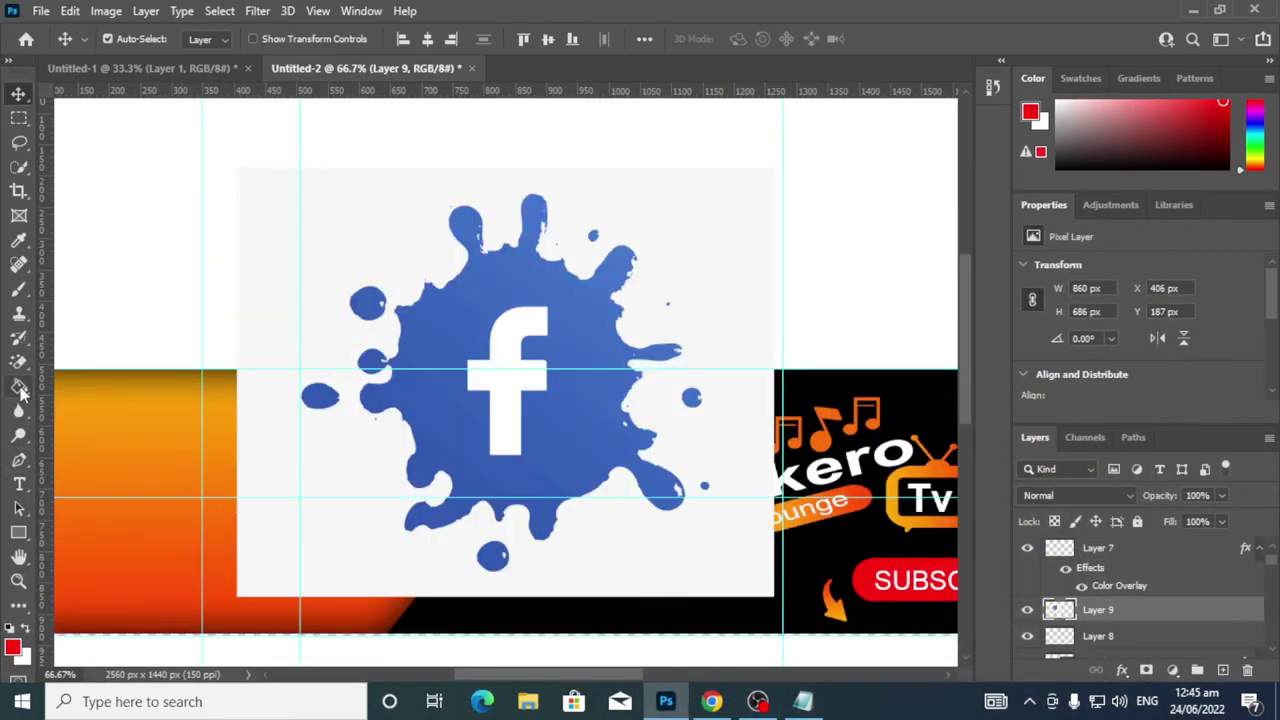
pyautogui.moveTo(19, 387); pyautogui.dragTo(78, 392)
pyautogui.click(132, 390)
pyautogui.moveTo(19, 362); pyautogui.dragTo(95, 397)
pyautogui.click(393, 258)
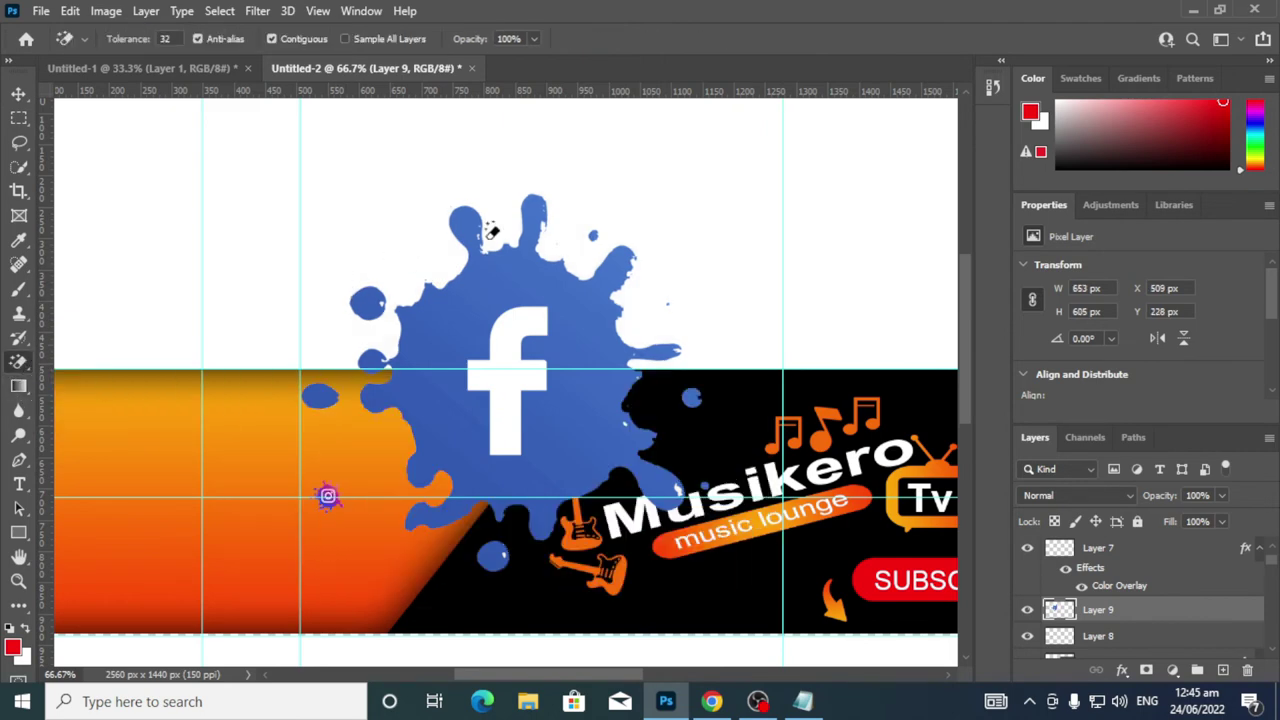
# Move the Facebook splash onto the orange shape and scale it down to about 81 × 76 px, left of the Instagram icon
pyautogui.click(19, 93)
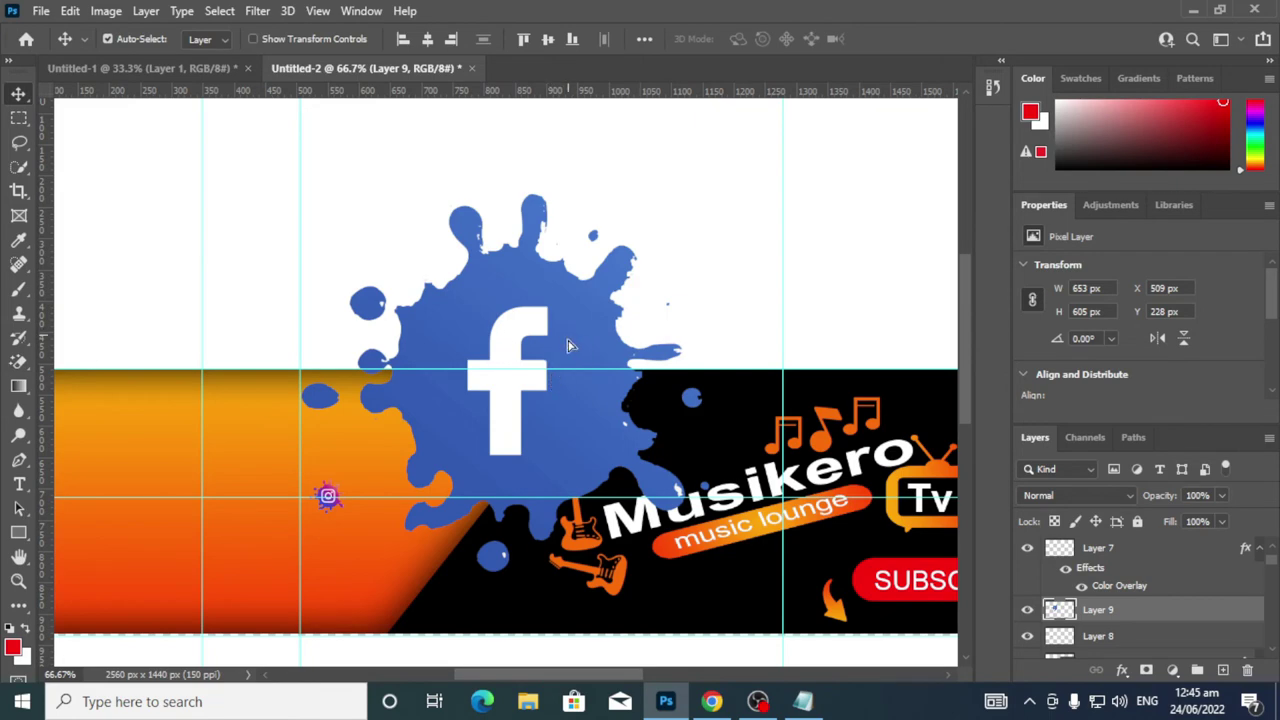
pyautogui.moveTo(567, 345); pyautogui.dragTo(312, 432)
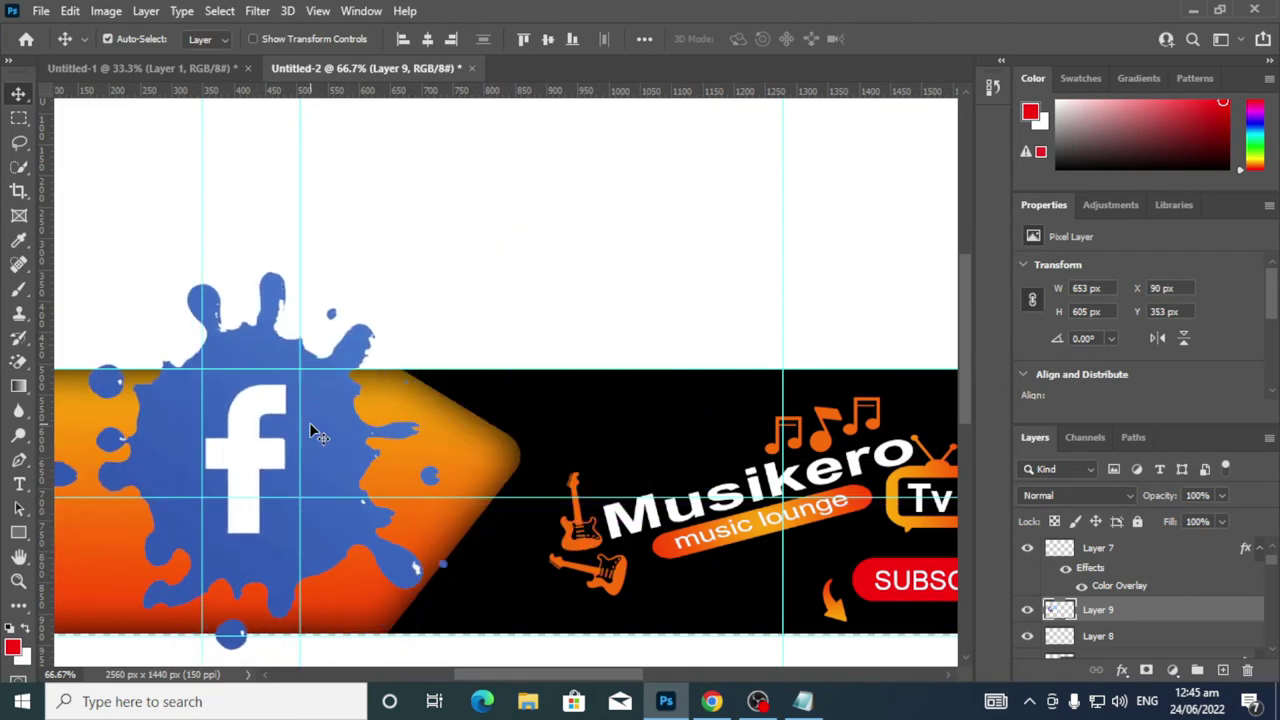
pyautogui.hotkey('ctrl', 't')
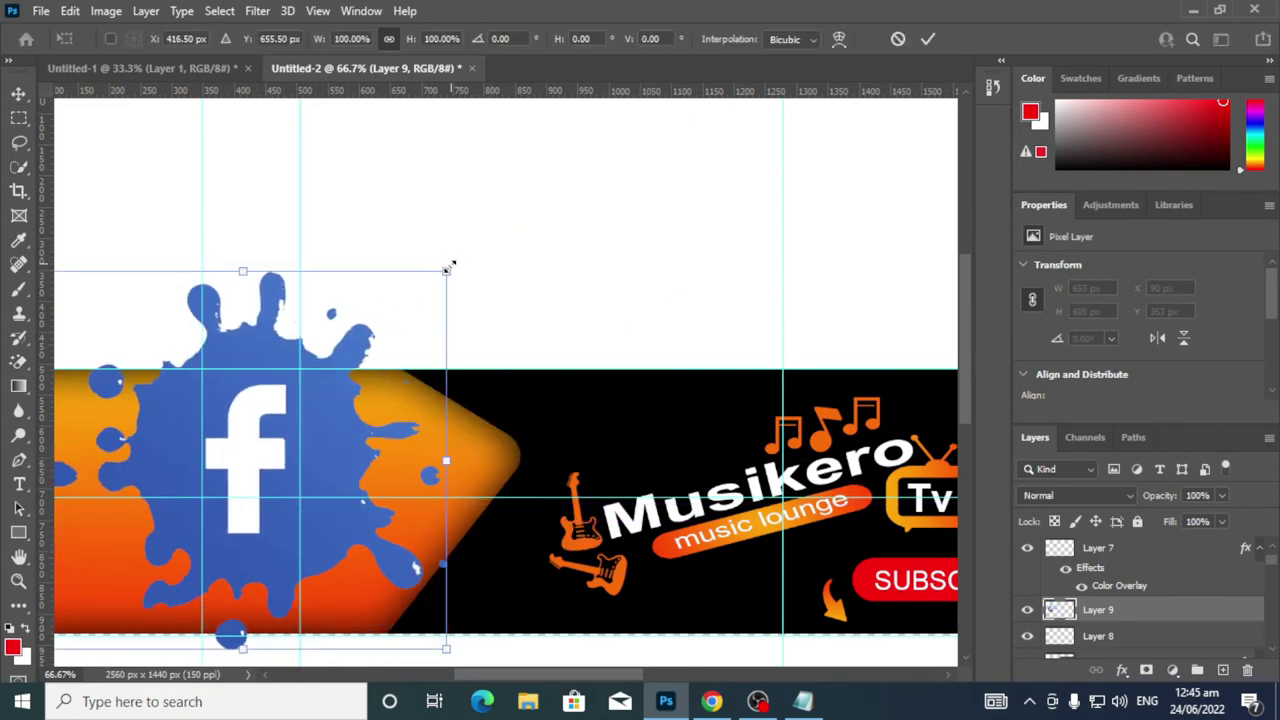
pyautogui.moveTo(447, 268); pyautogui.dragTo(264, 490)
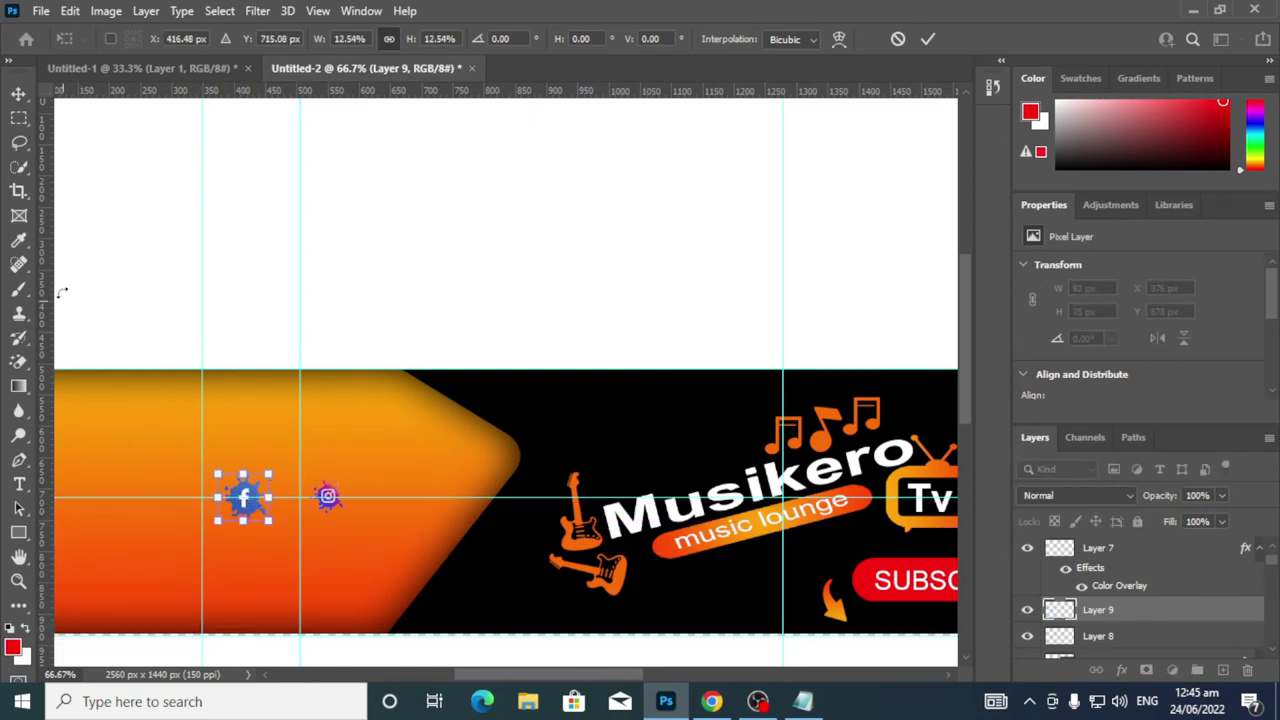
pyautogui.press('Return')
pyautogui.click(337, 505)
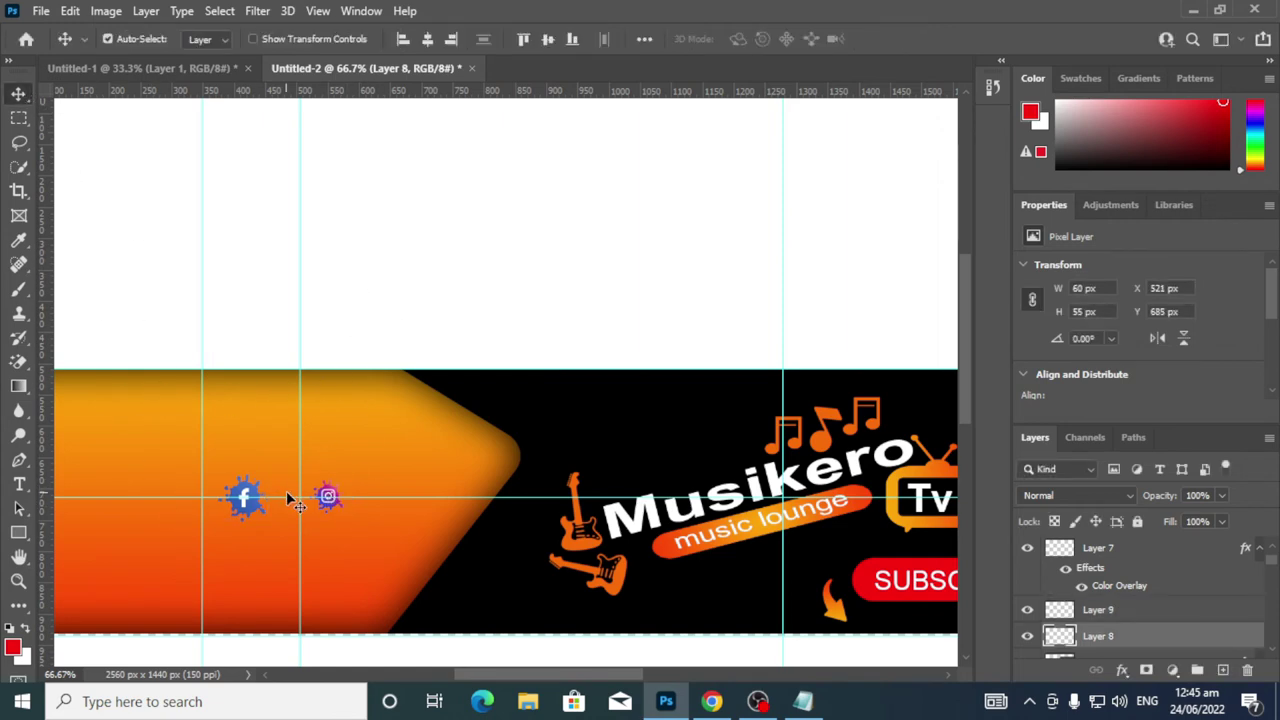
pyautogui.hotkey('ctrl', 't')
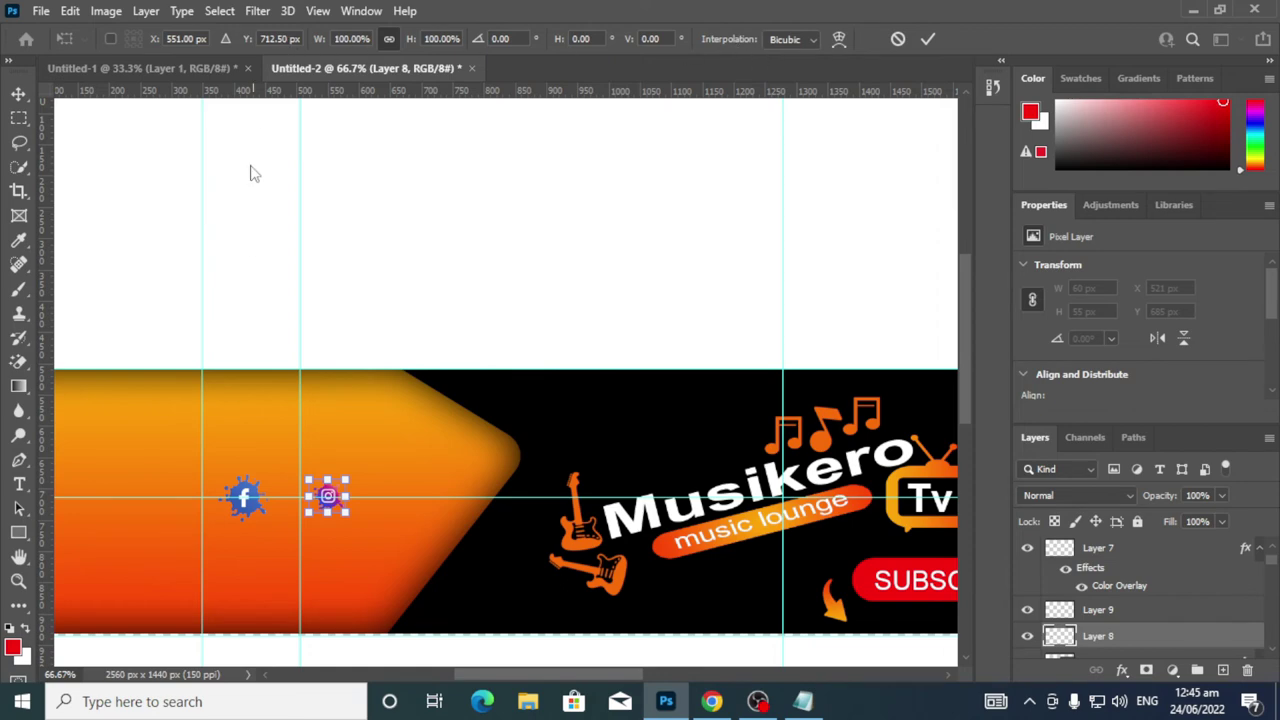
pyautogui.click(19, 94)
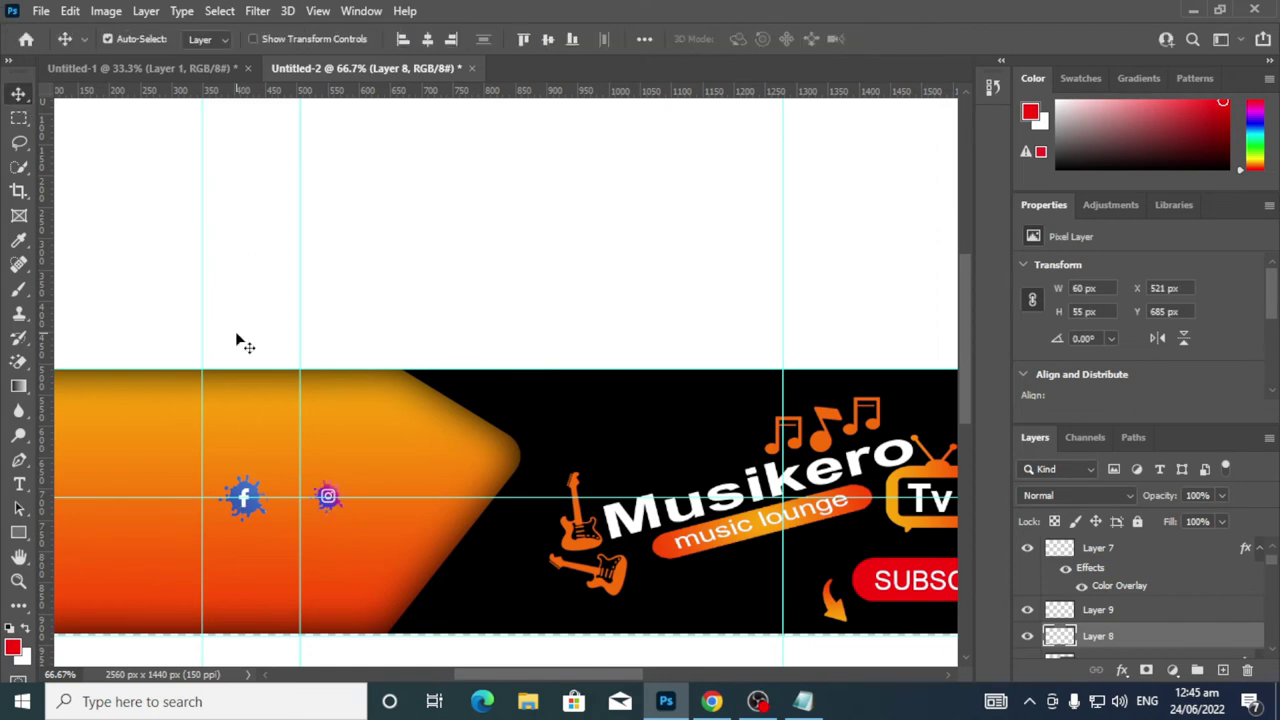
# Shrink the Facebook splash icon to about 63 × 59 px and place it directly beside the Instagram icon, on its left
pyautogui.click(255, 495)
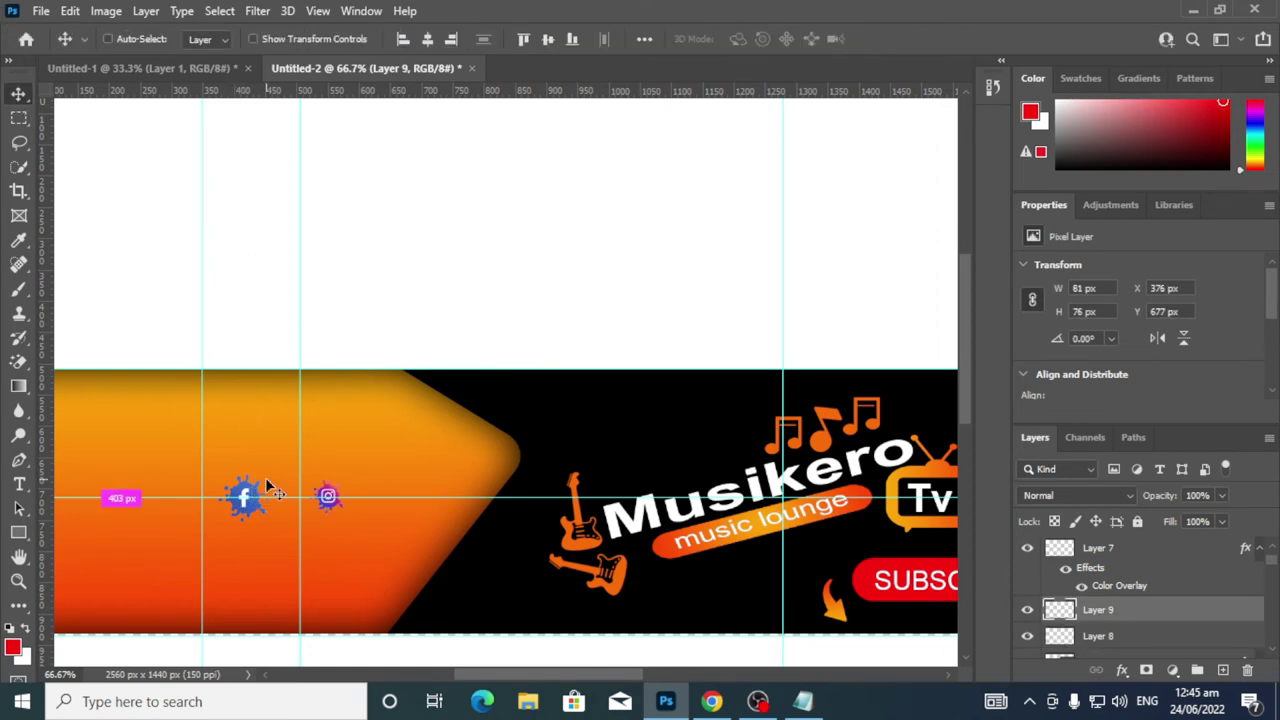
pyautogui.hotkey('ctrl', 't')
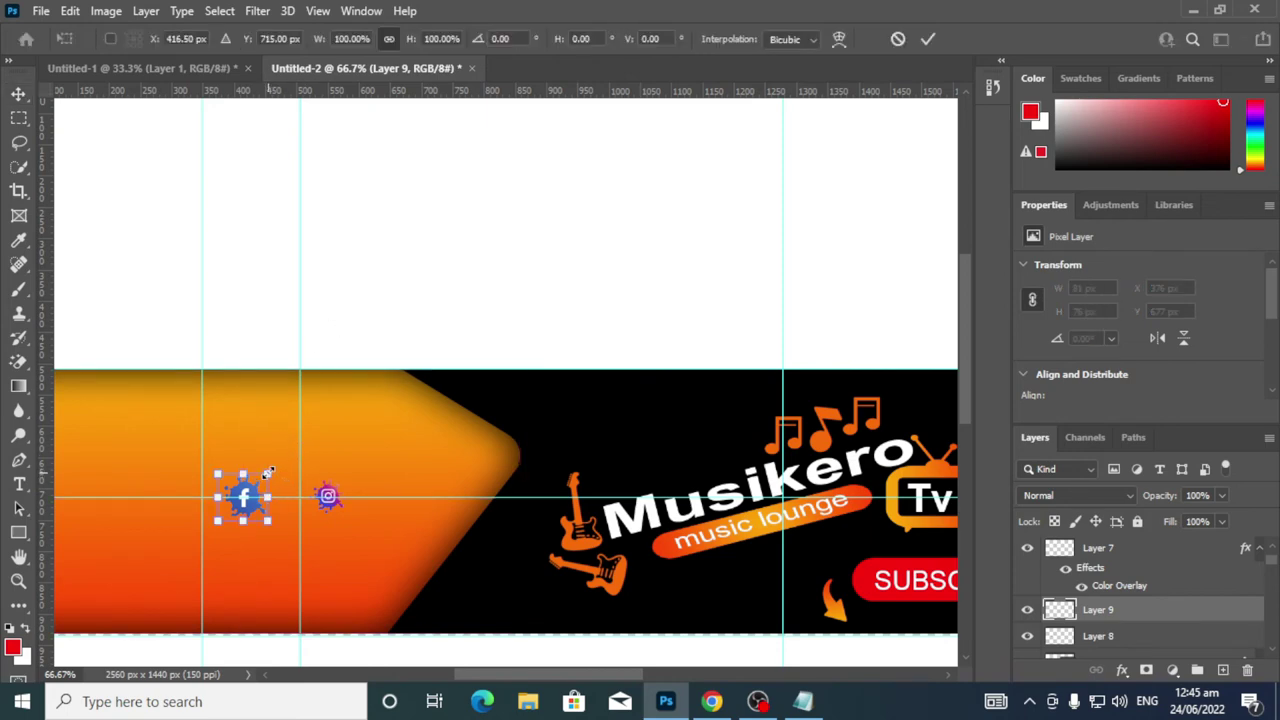
pyautogui.moveTo(268, 472)
pyautogui.mouseDown()
pyautogui.moveTo(243, 503)
pyautogui.moveTo(266, 486)
pyautogui.mouseUp()
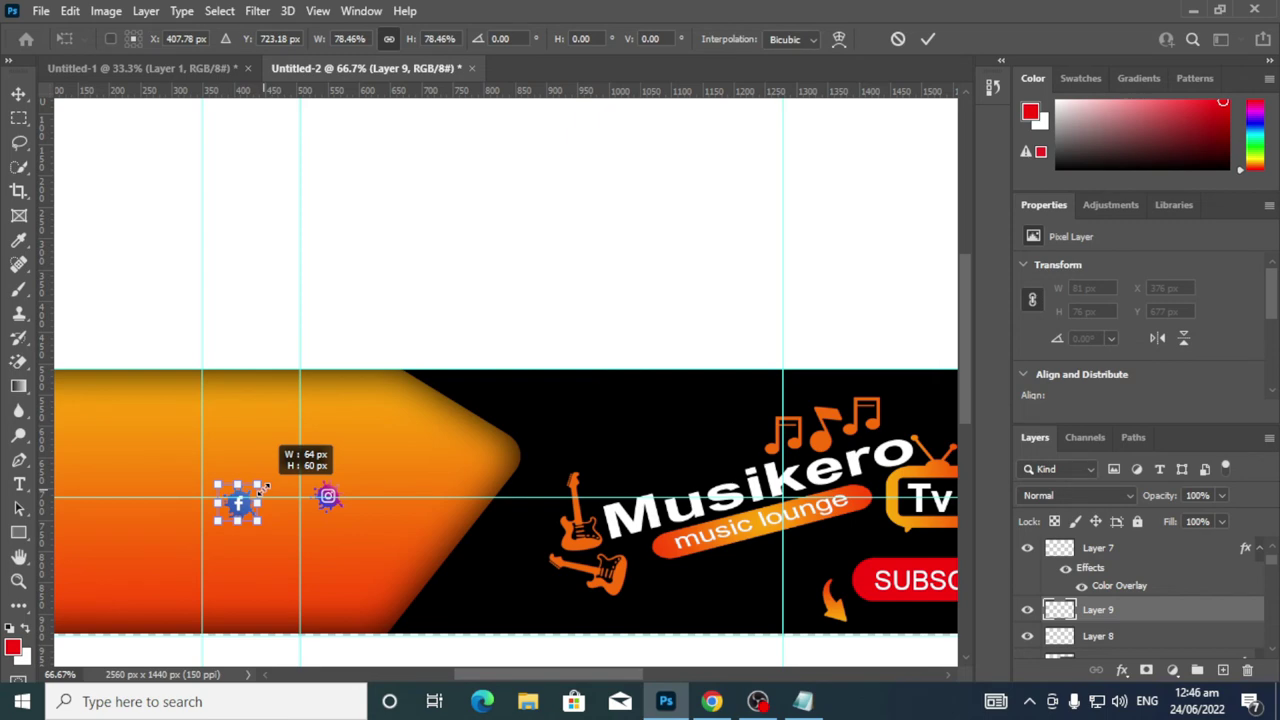
pyautogui.moveTo(266, 486); pyautogui.dragTo(293, 499)
pyautogui.click(928, 39)
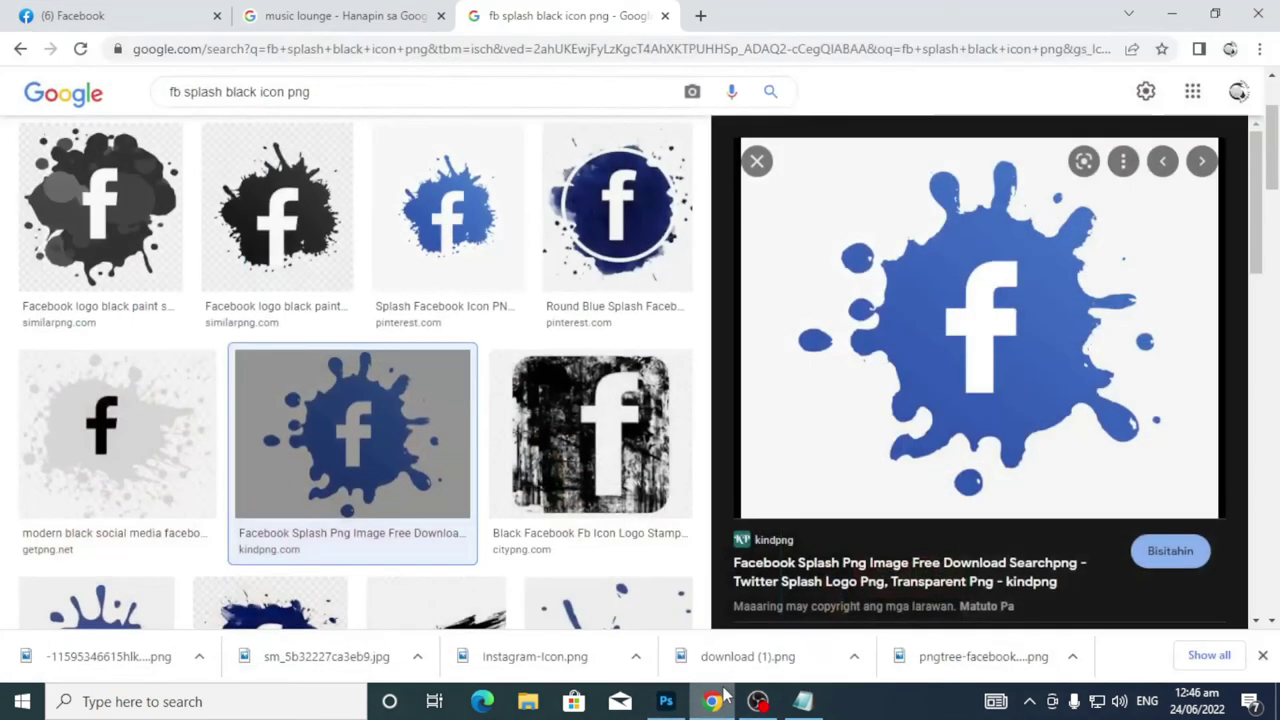
# Switch to Chrome and search Google Images for "twitter splash black icon png"
pyautogui.click(711, 701)
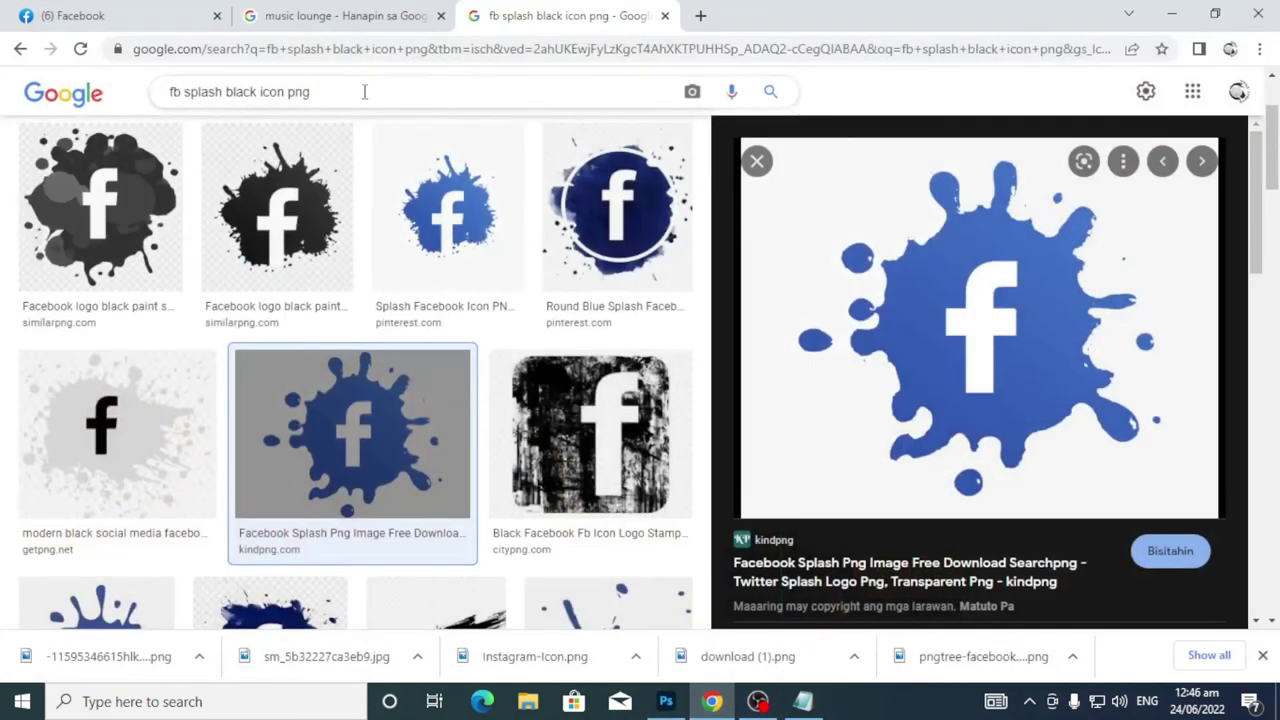
pyautogui.click(182, 91)
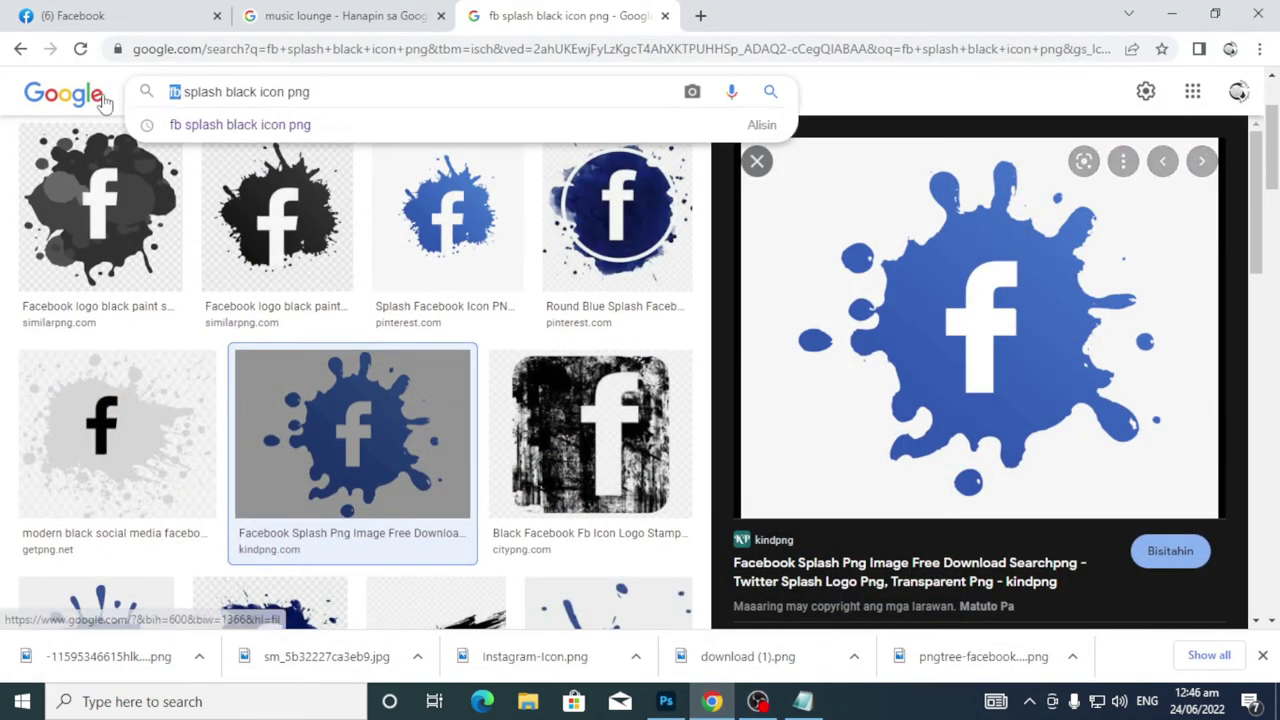
pyautogui.press('BackSpace')
pyautogui.write('twitter')
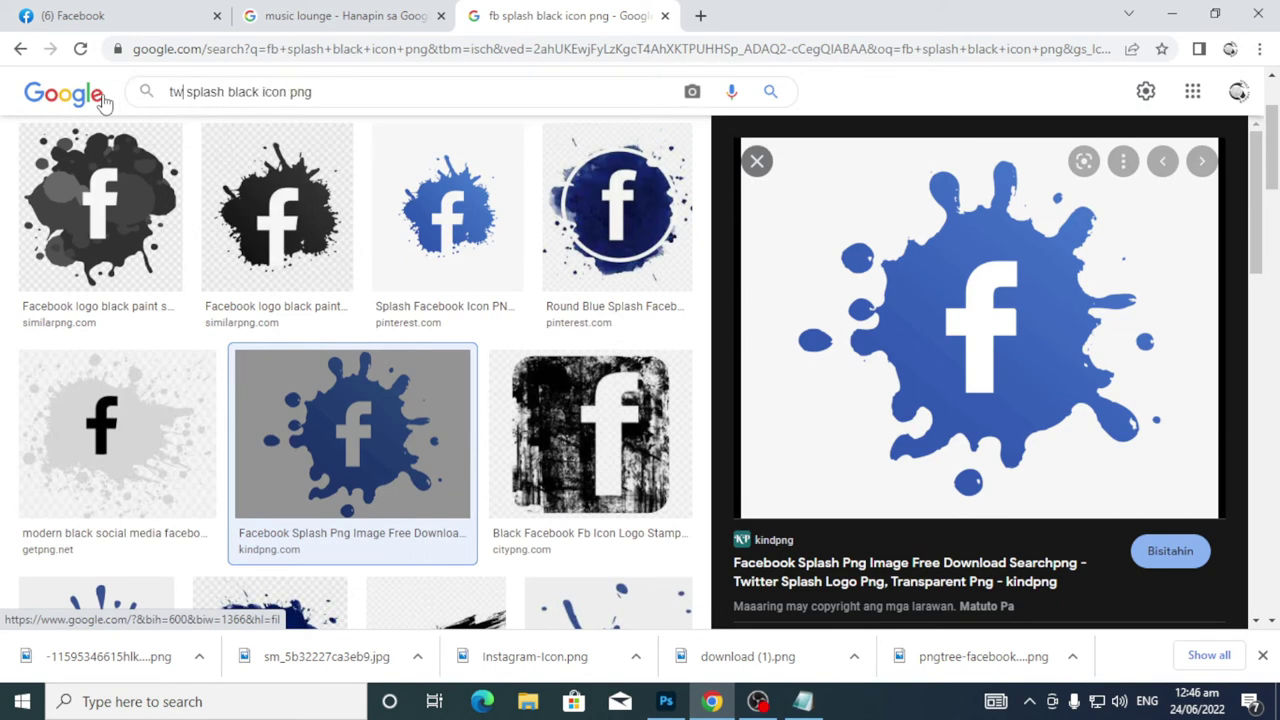
pyautogui.press('Return')
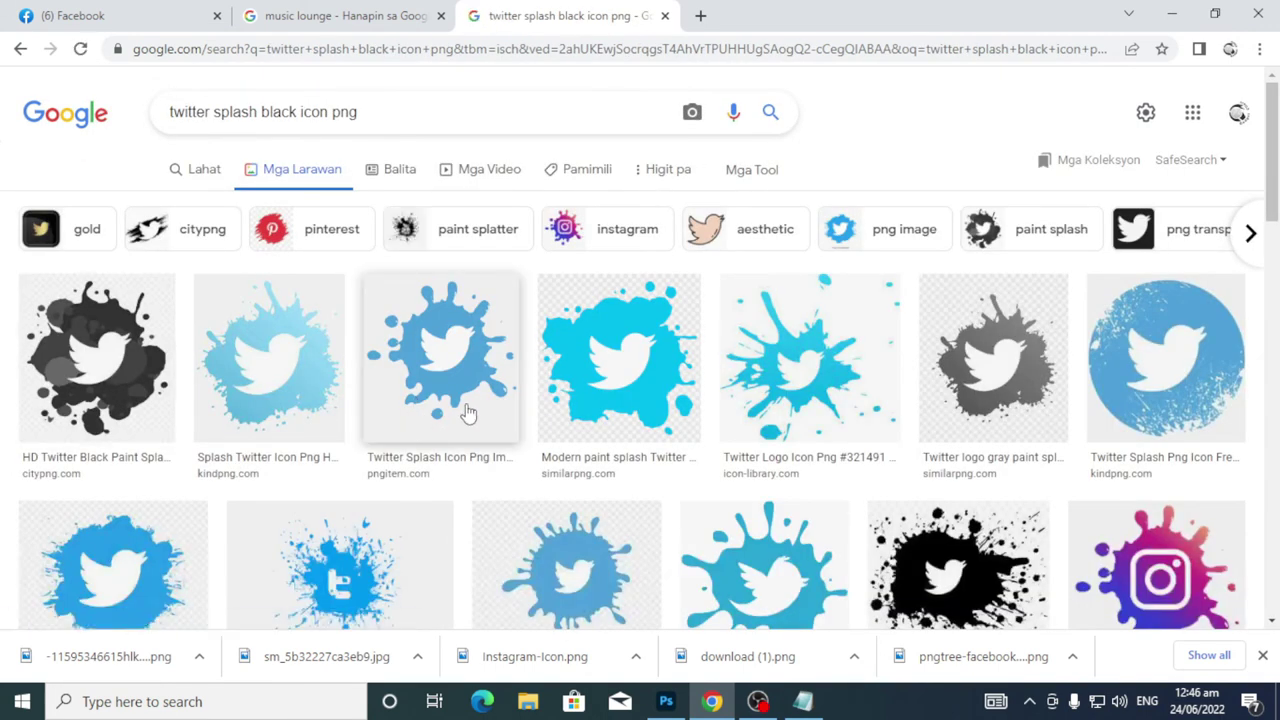
# Browse the Twitter splash results and copy the light blue splash image from pngitem.com
pyautogui.scroll(-2, 560, 440)
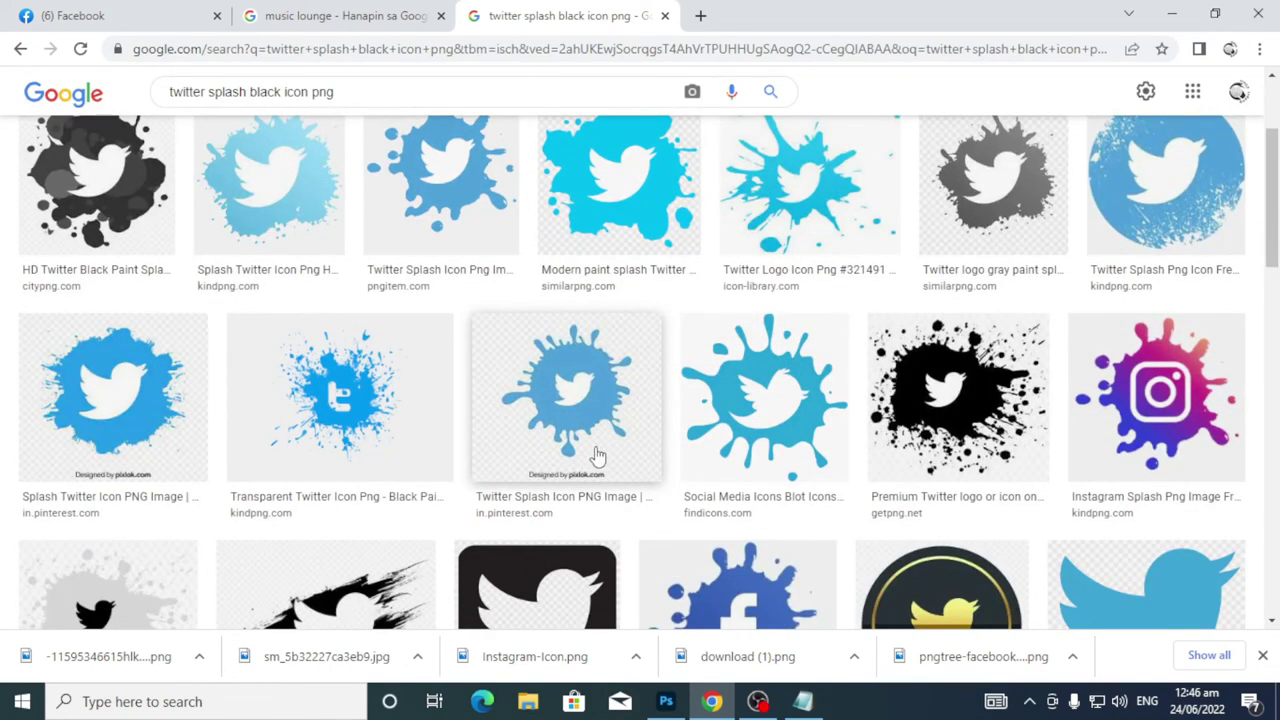
pyautogui.scroll(-1, 596, 456)
pyautogui.scroll(1, 595, 457)
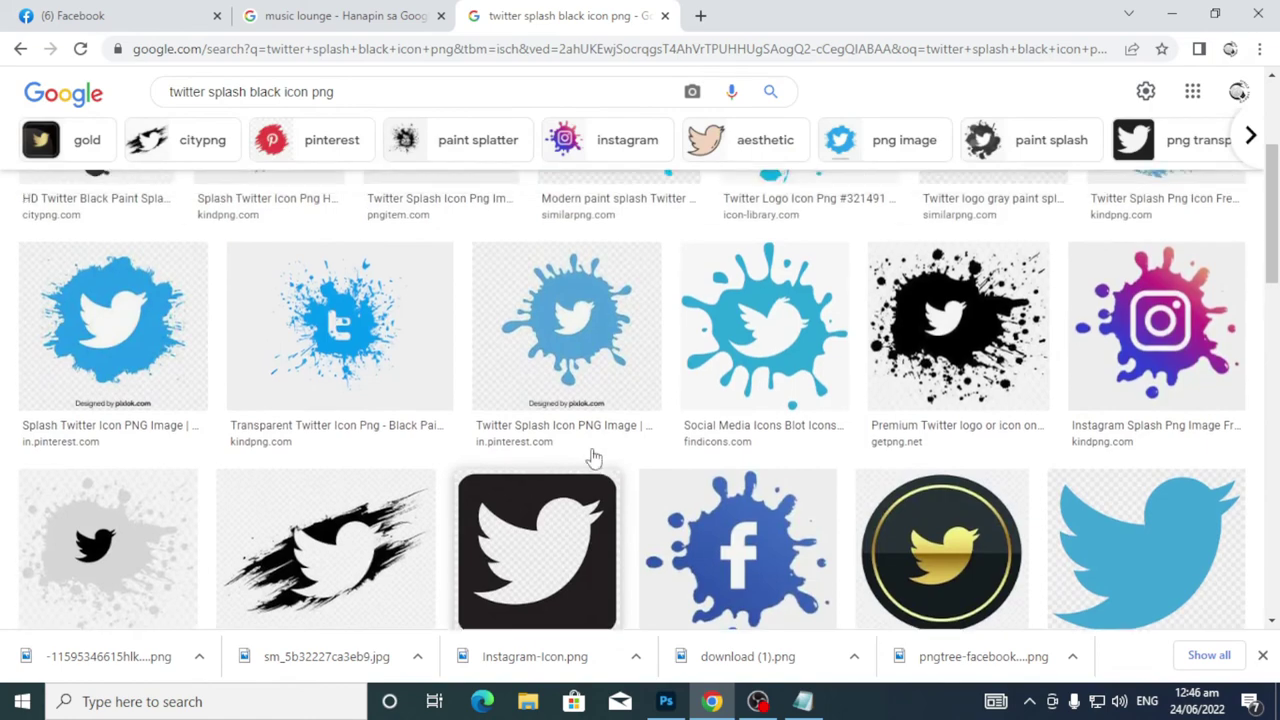
pyautogui.scroll(2, 594, 457)
pyautogui.scroll(-1, 594, 457)
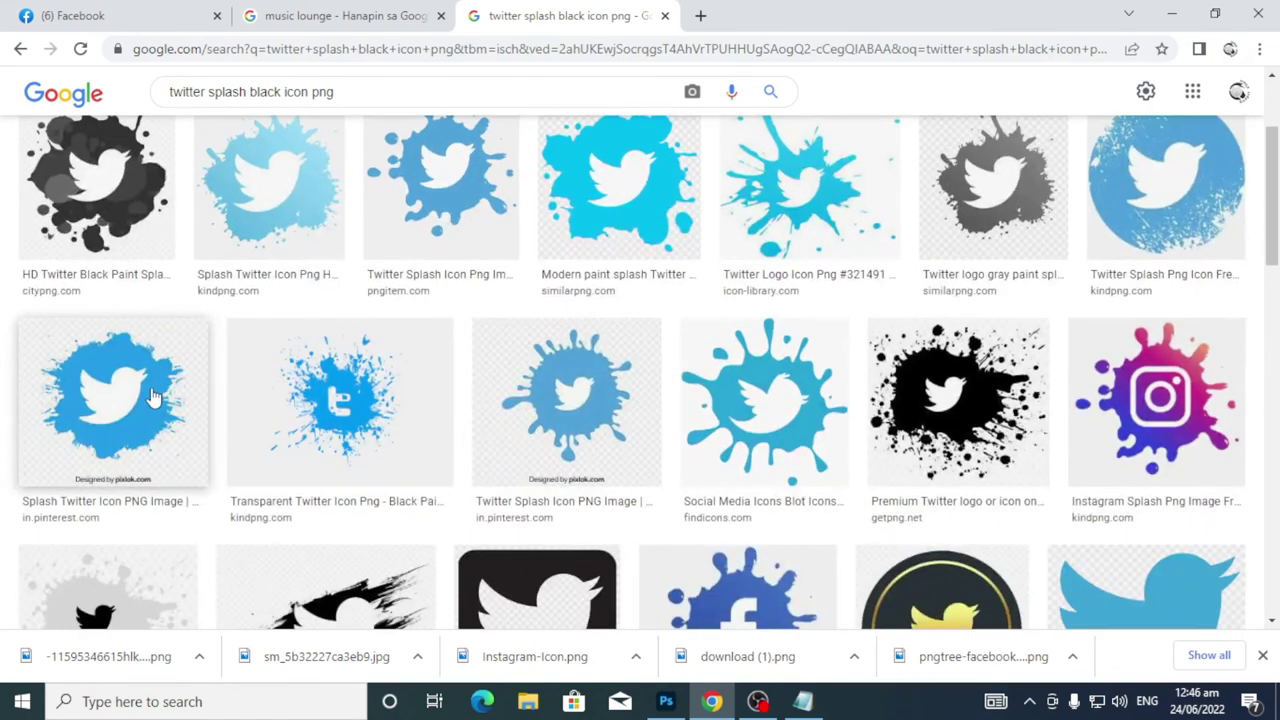
pyautogui.click(152, 397)
pyautogui.scroll(2, 453, 213)
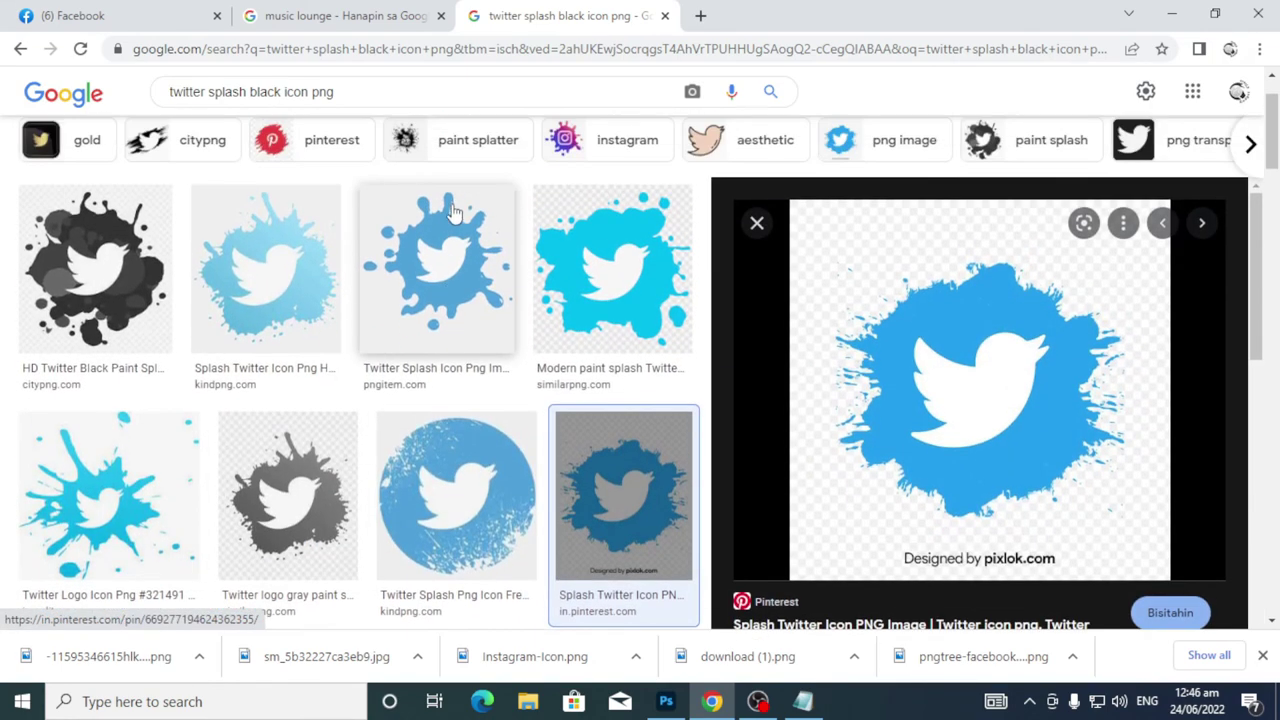
pyautogui.click(465, 245)
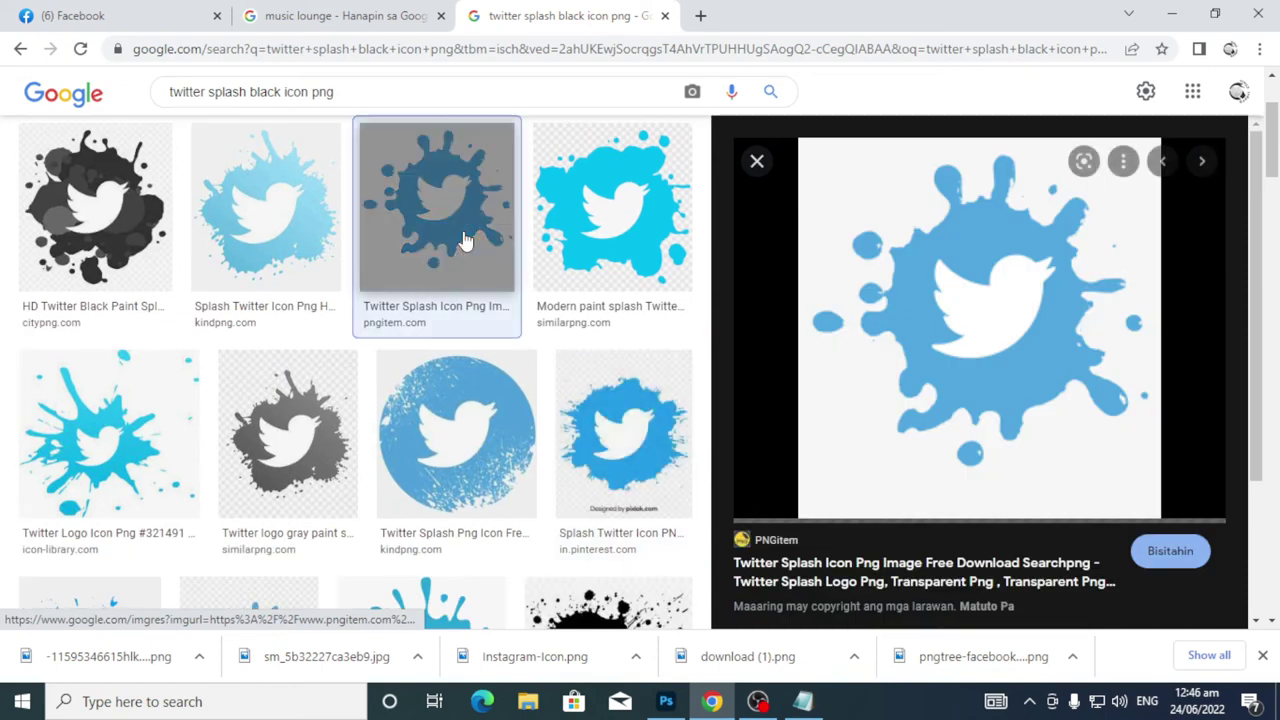
pyautogui.click(990, 310)
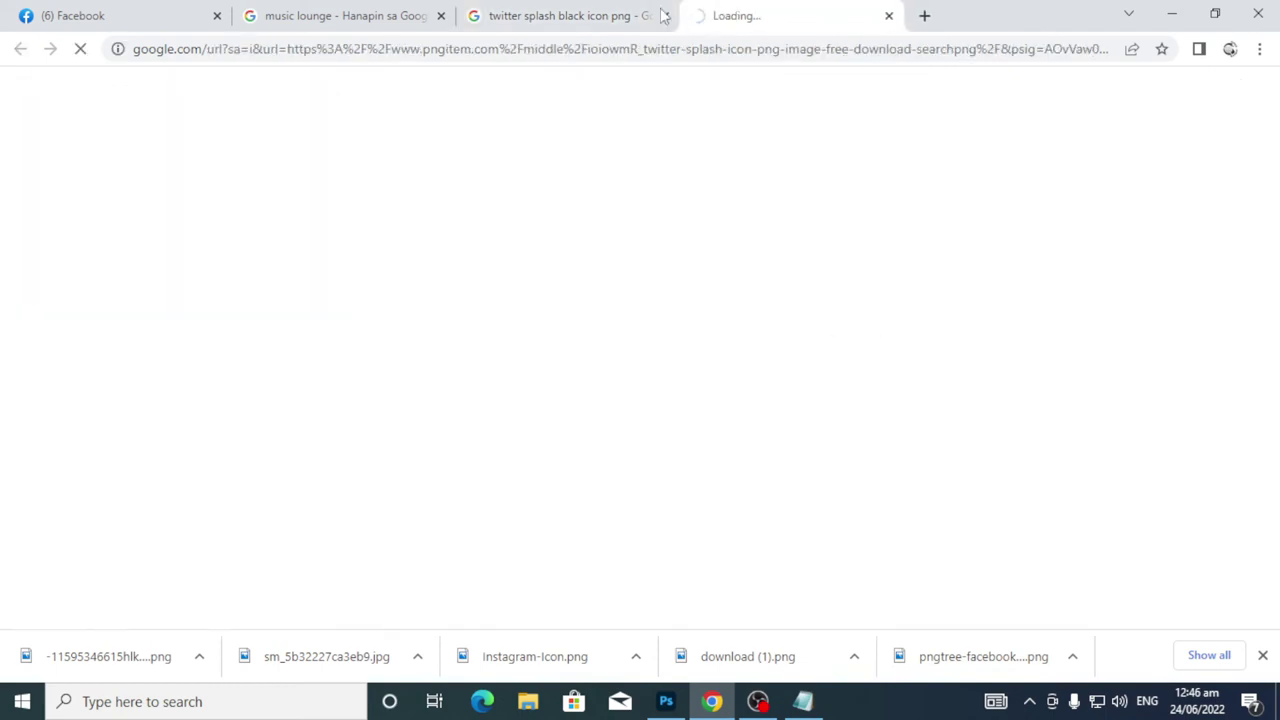
pyautogui.click(662, 16)
pyautogui.rightClick(988, 290)
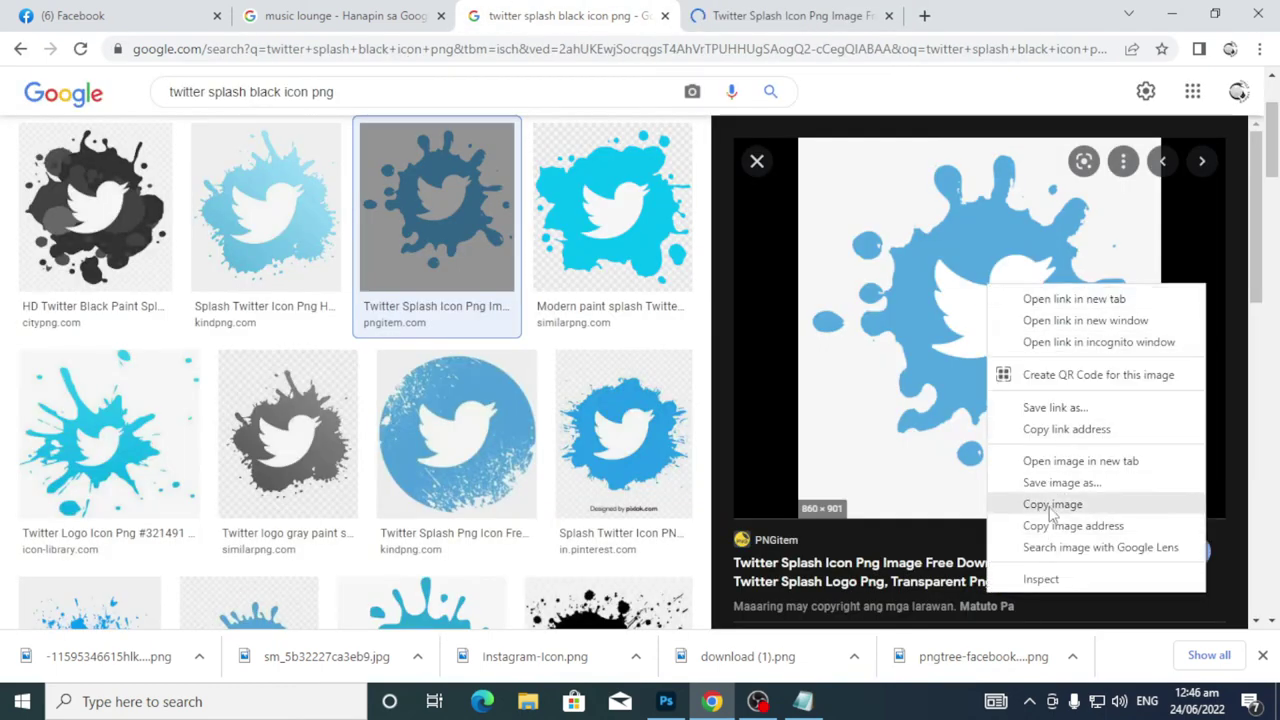
pyautogui.click(1052, 504)
# Switch to Photoshop, paste the Twitter splash image above the orange shape and erase its light gray background
pyautogui.hotkey('alt', 'Tab')
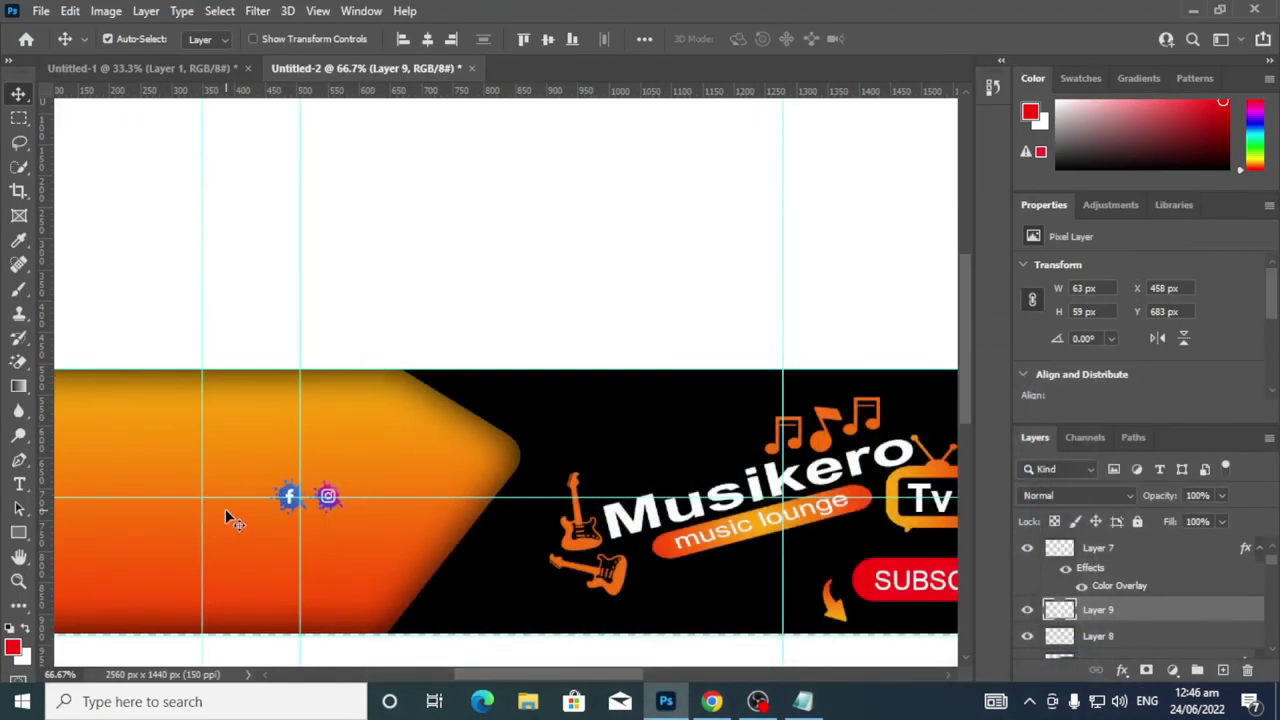
pyautogui.click(264, 529)
pyautogui.hotkey('ctrl', 'v')
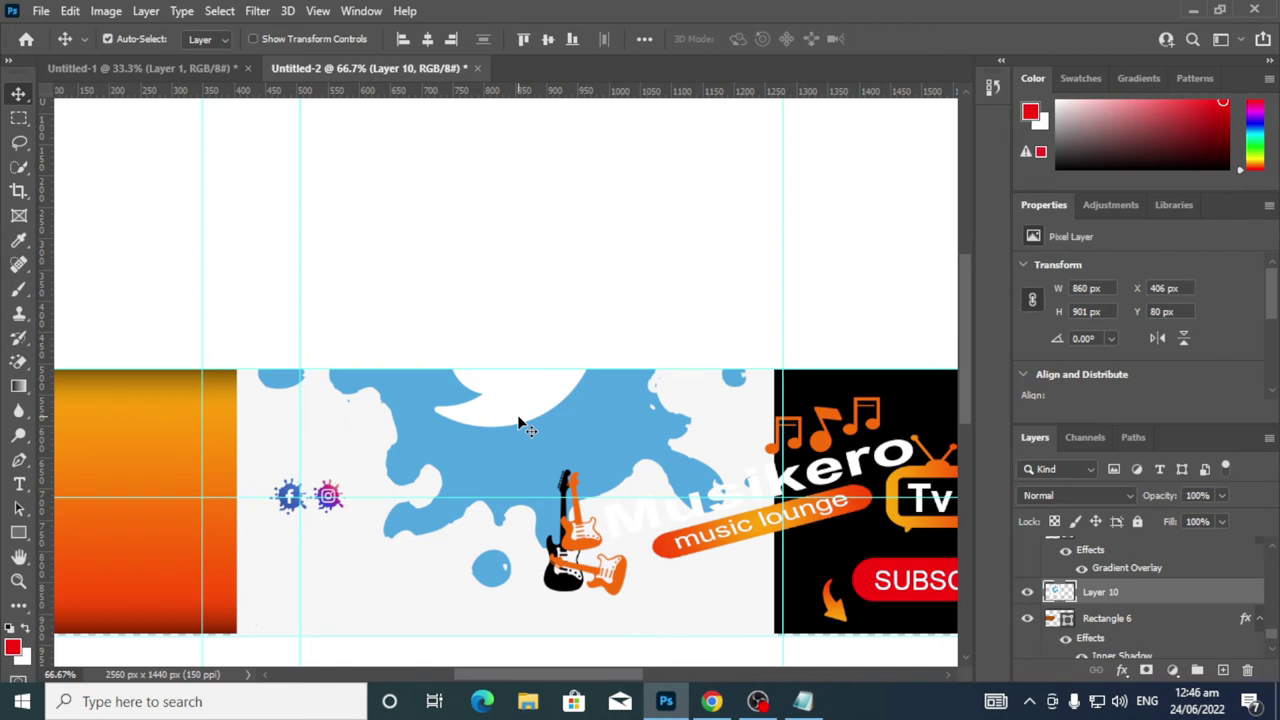
pyautogui.moveTo(520, 420); pyautogui.dragTo(392, 378)
pyautogui.press('e')
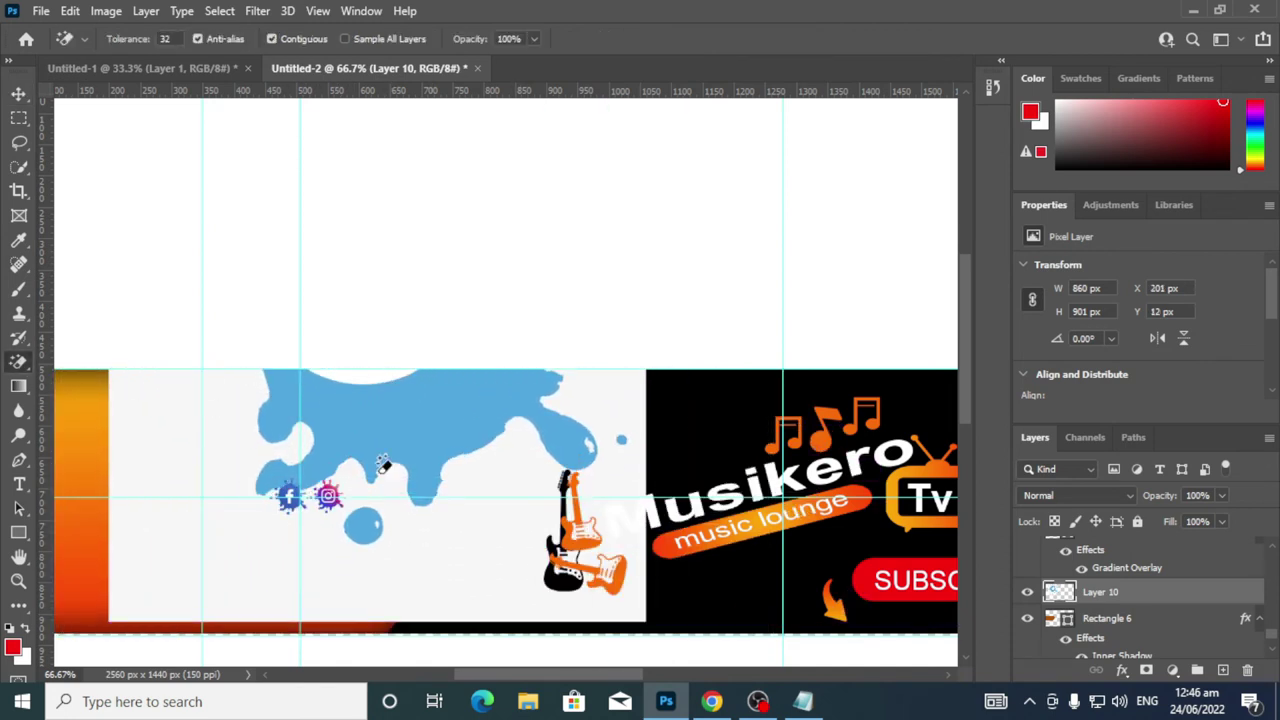
pyautogui.click(482, 526)
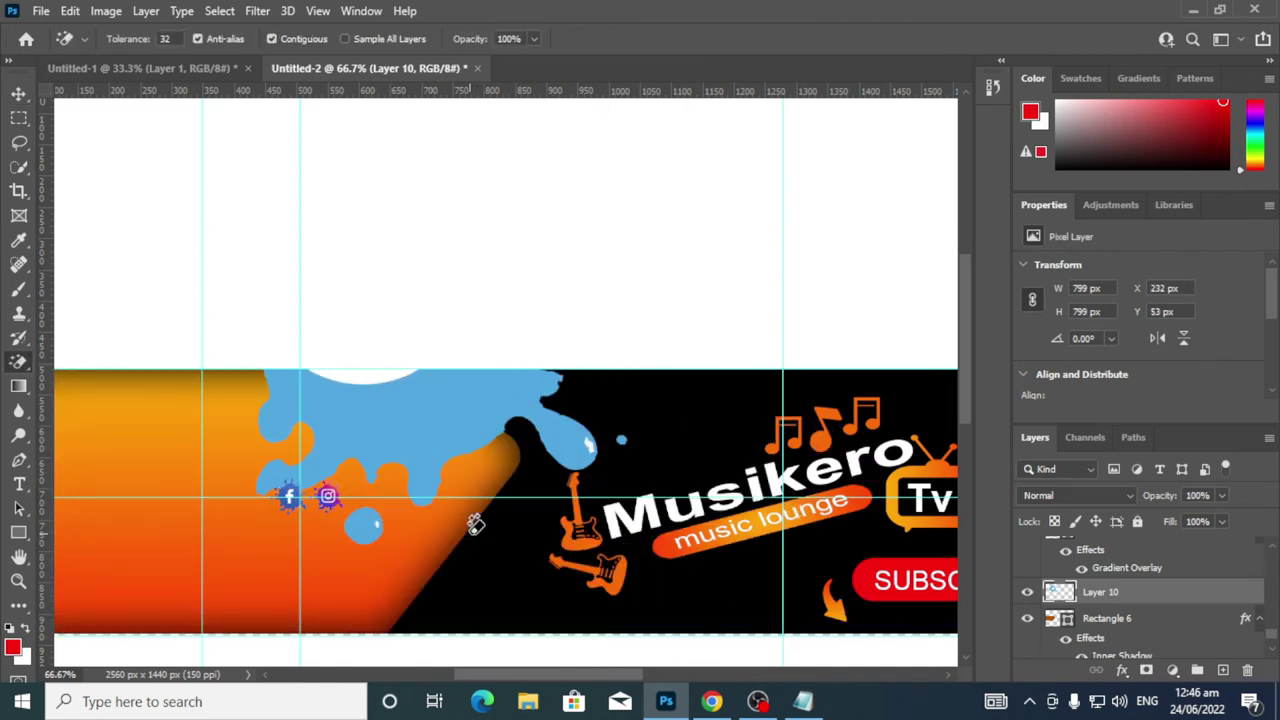
# Shrink the Twitter splash icon to about 63 × 58 px and place it on the orange shape, left of the Facebook icon
pyautogui.click(18, 95)
pyautogui.moveTo(418, 412); pyautogui.dragTo(300, 539)
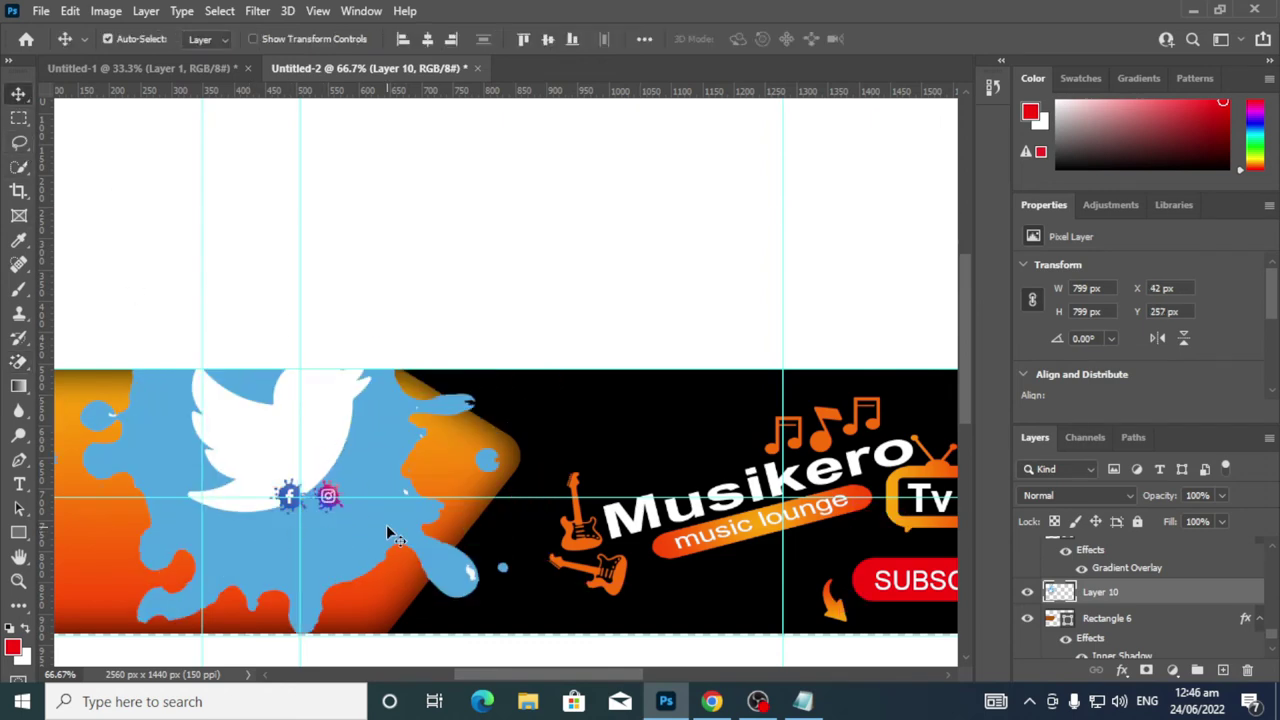
pyautogui.hotkey('ctrl', 't')
pyautogui.moveTo(508, 210); pyautogui.dragTo(235, 498)
pyautogui.moveTo(240, 494); pyautogui.dragTo(241, 495)
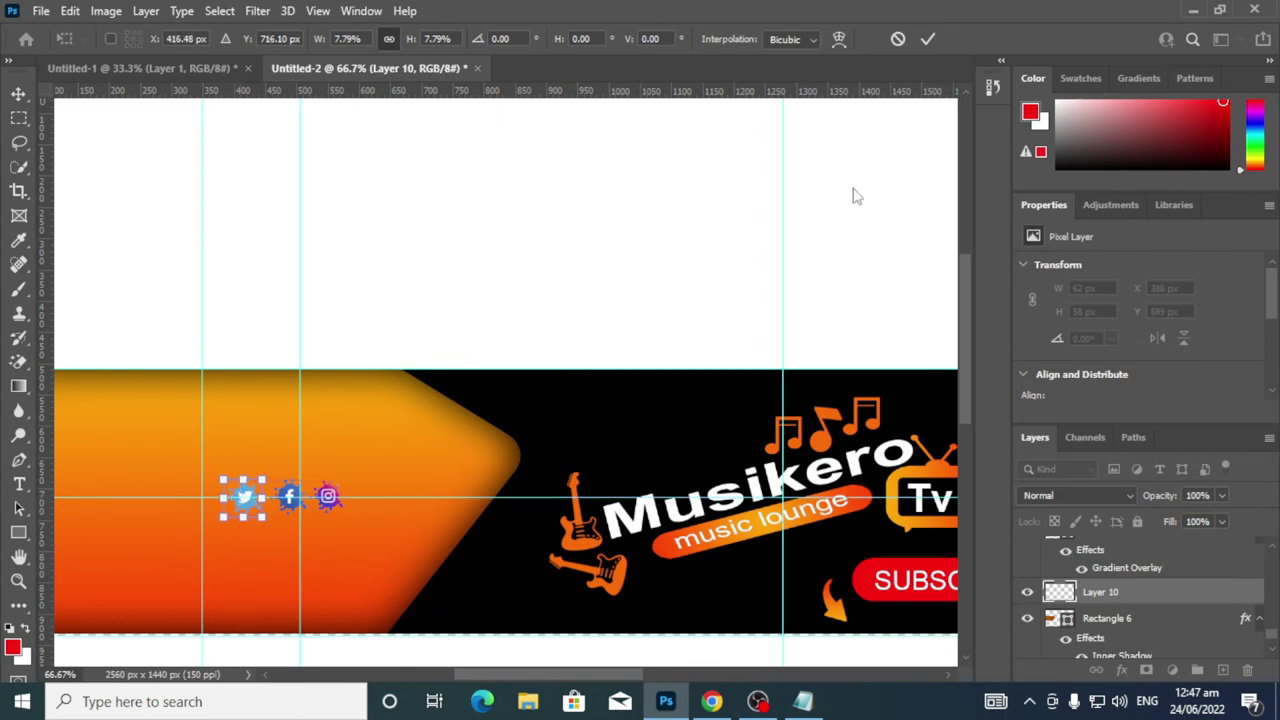
pyautogui.click(928, 39)
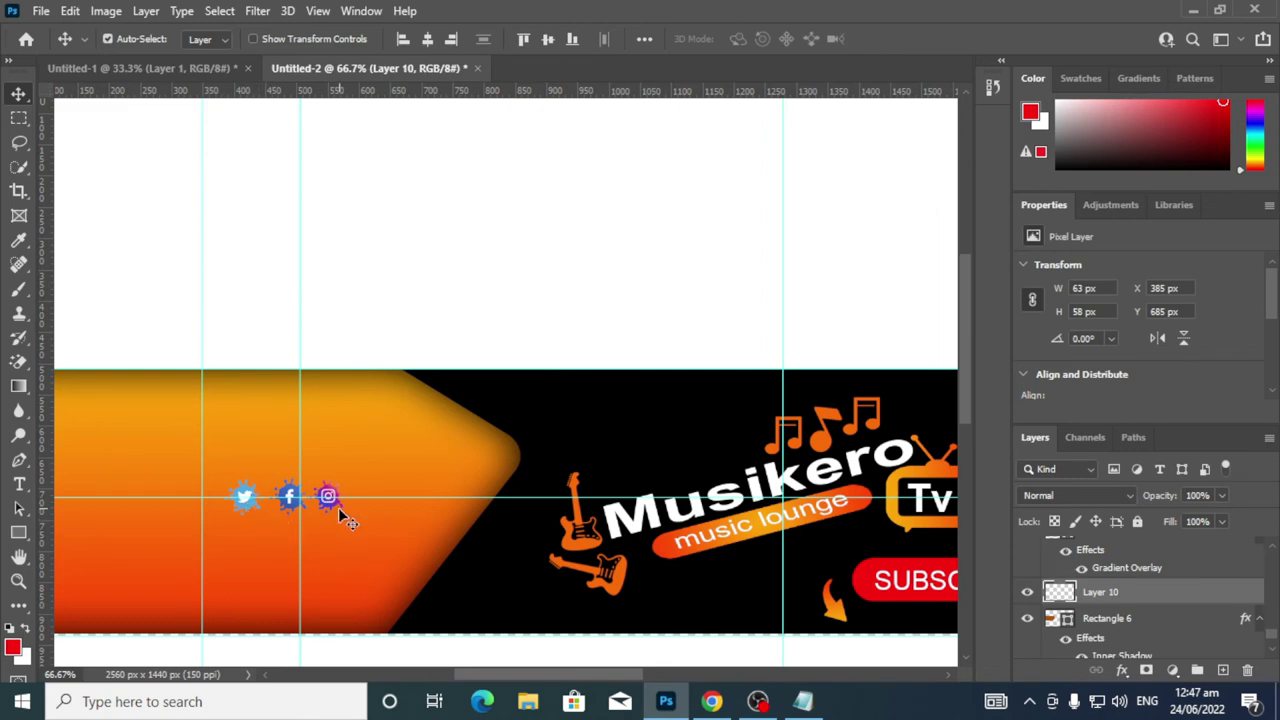
# Switch to Chrome and search Google Images for "tiktok splash black icon png"
pyautogui.click(712, 701)
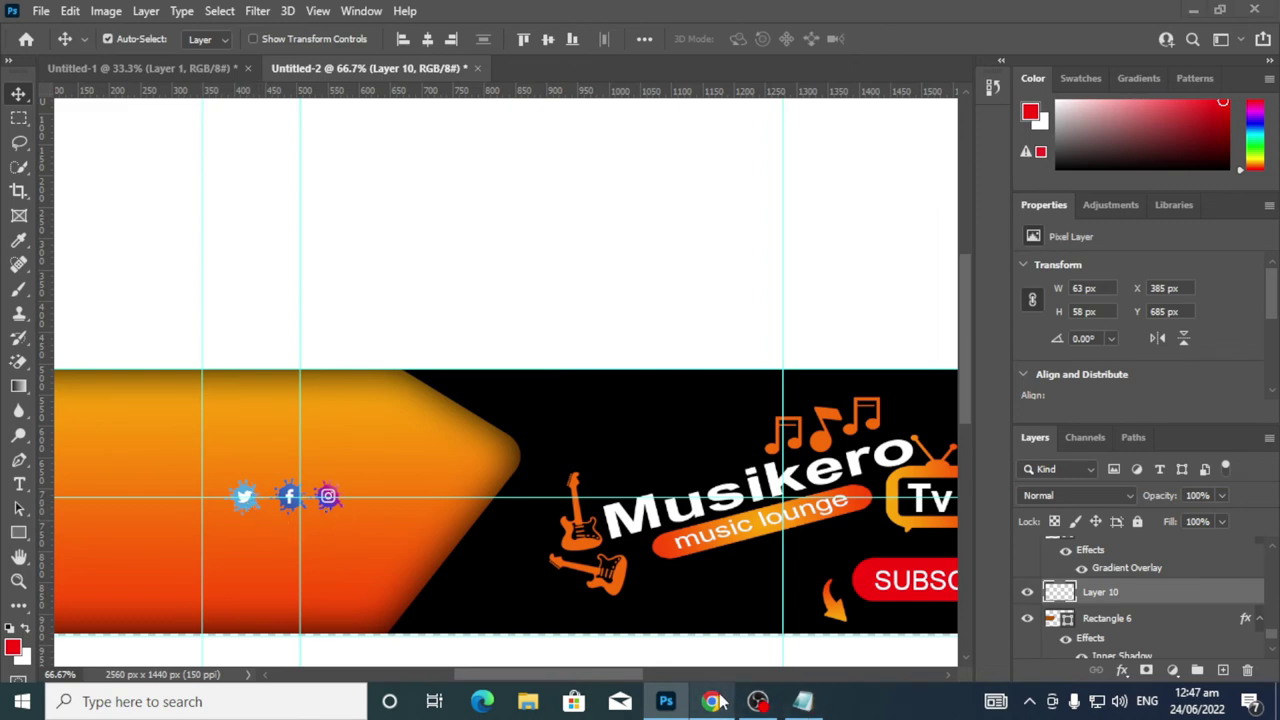
pyautogui.doubleClick(200, 92)
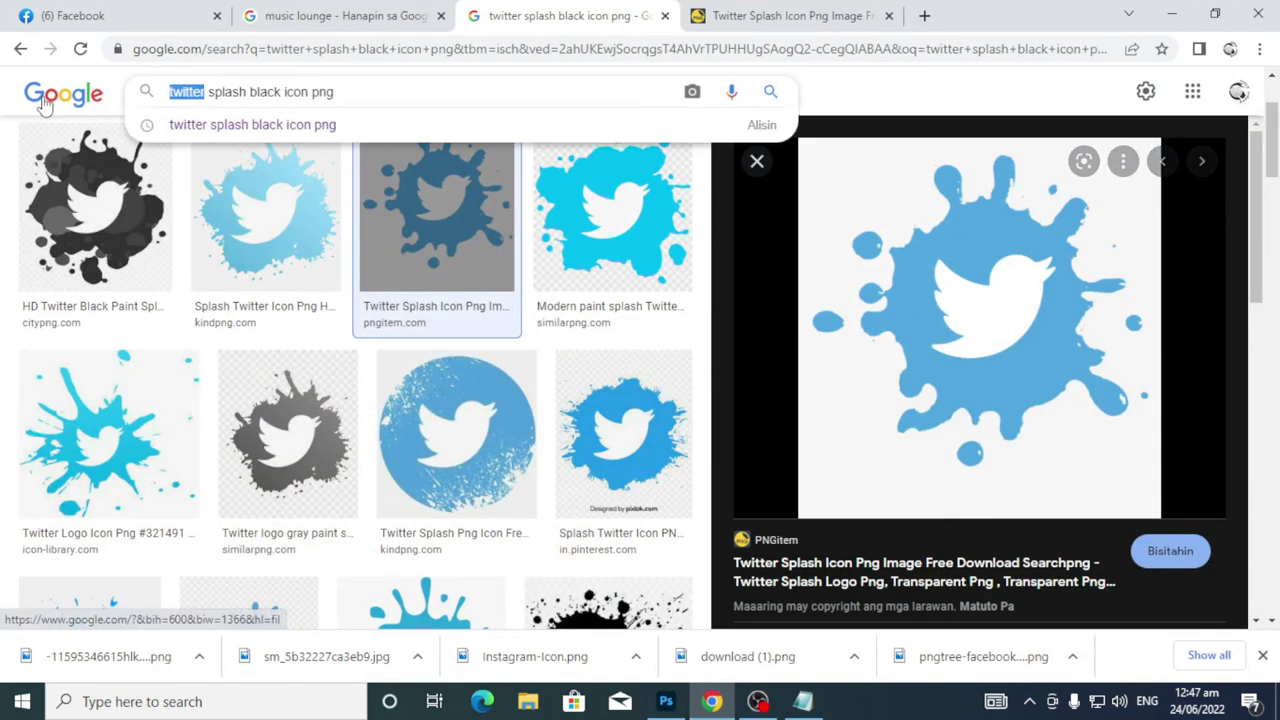
pyautogui.press('BackSpace')
pyautogui.write('tiktok')
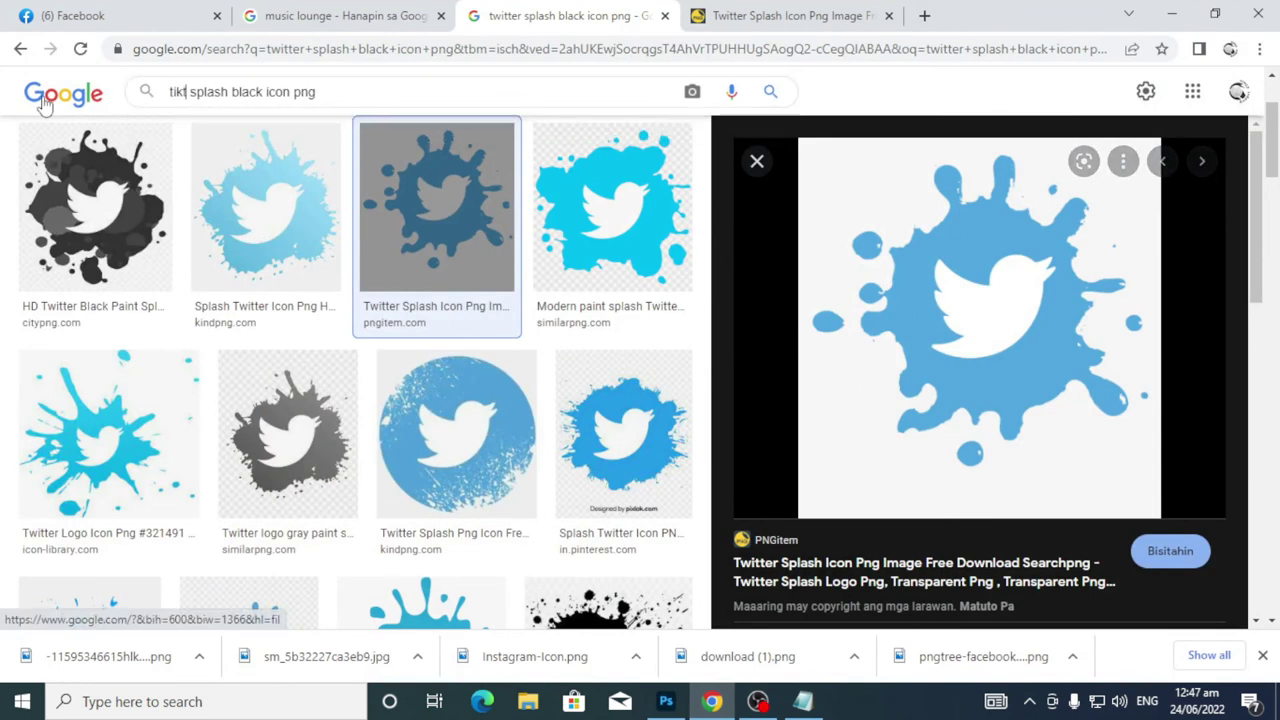
pyautogui.press('Return')
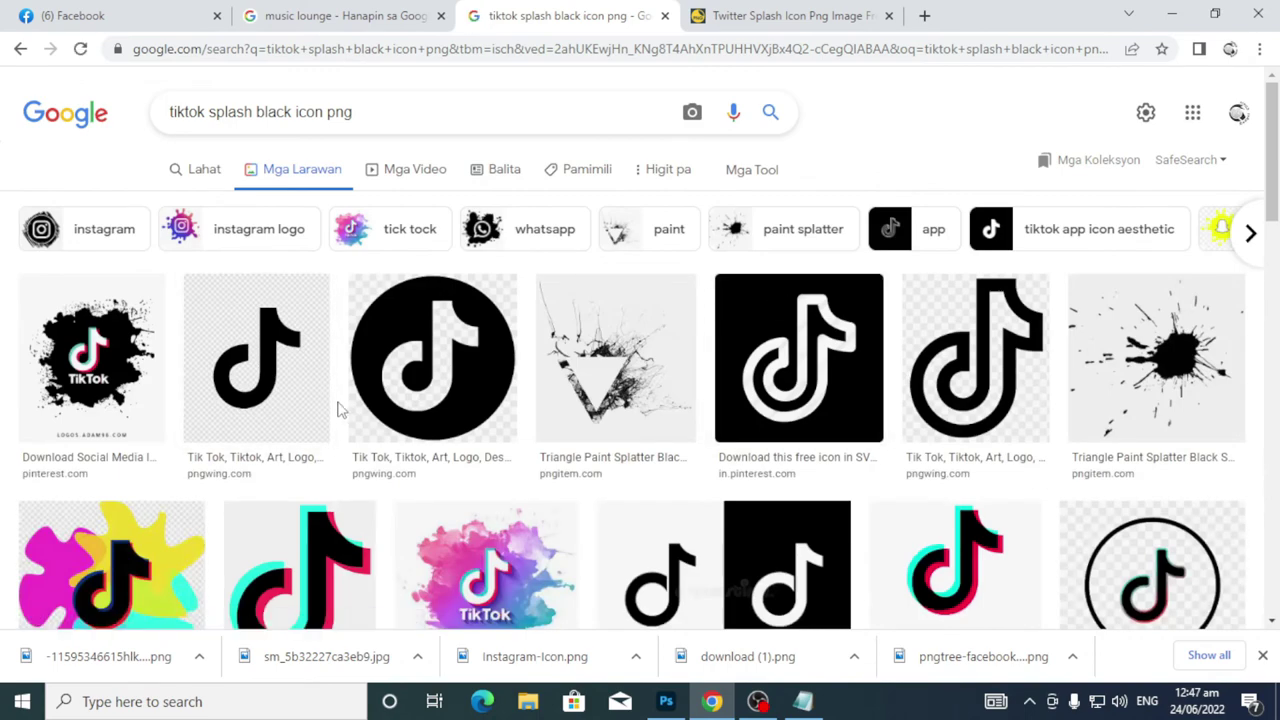
# Browse the TikTok splash results and copy the black TikTok splash image from Pinterest
pyautogui.scroll(-1, 400, 400)
pyautogui.scroll(-3, 552, 396)
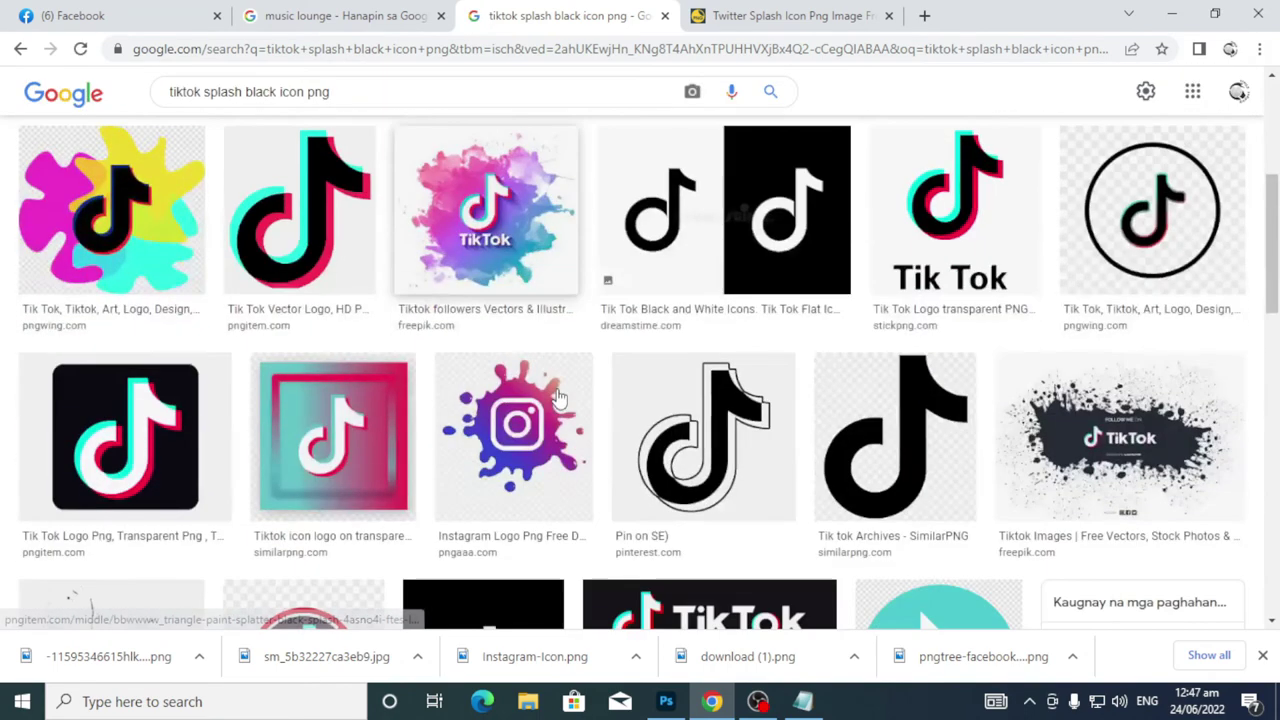
pyautogui.scroll(-5, 552, 396)
pyautogui.scroll(-4, 551, 408)
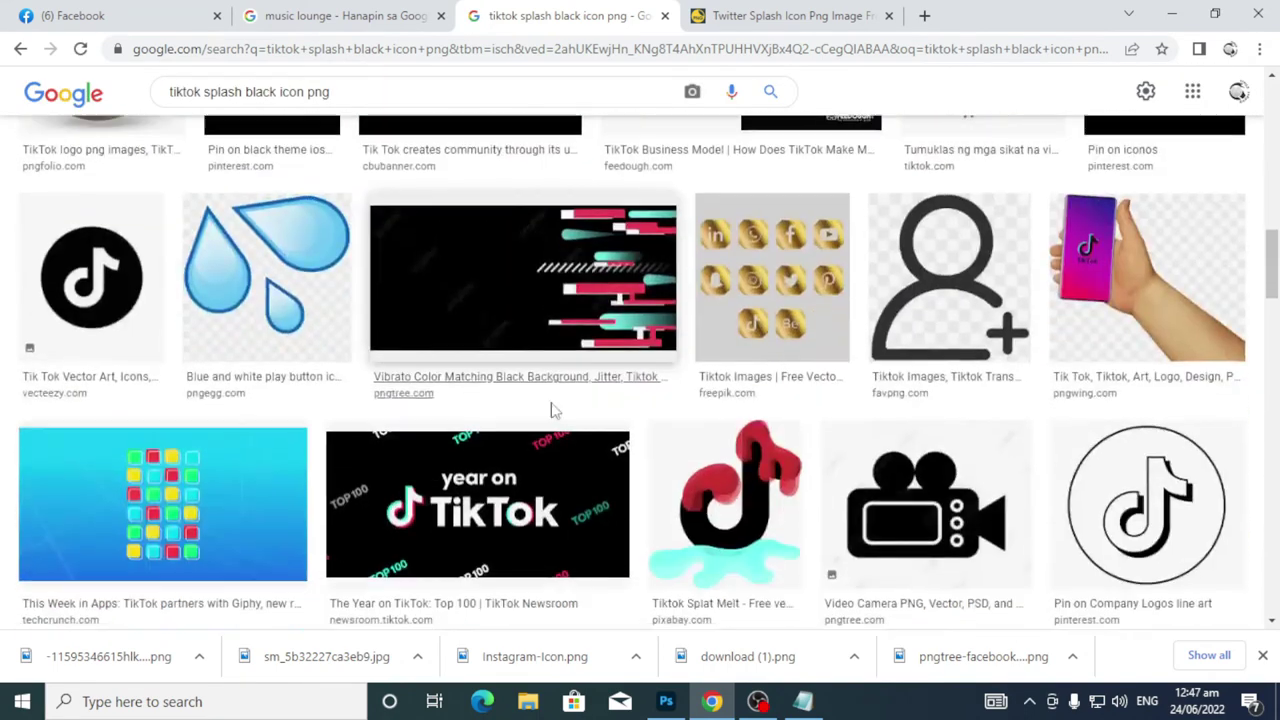
pyautogui.scroll(-6, 569, 423)
pyautogui.scroll(-6, 577, 432)
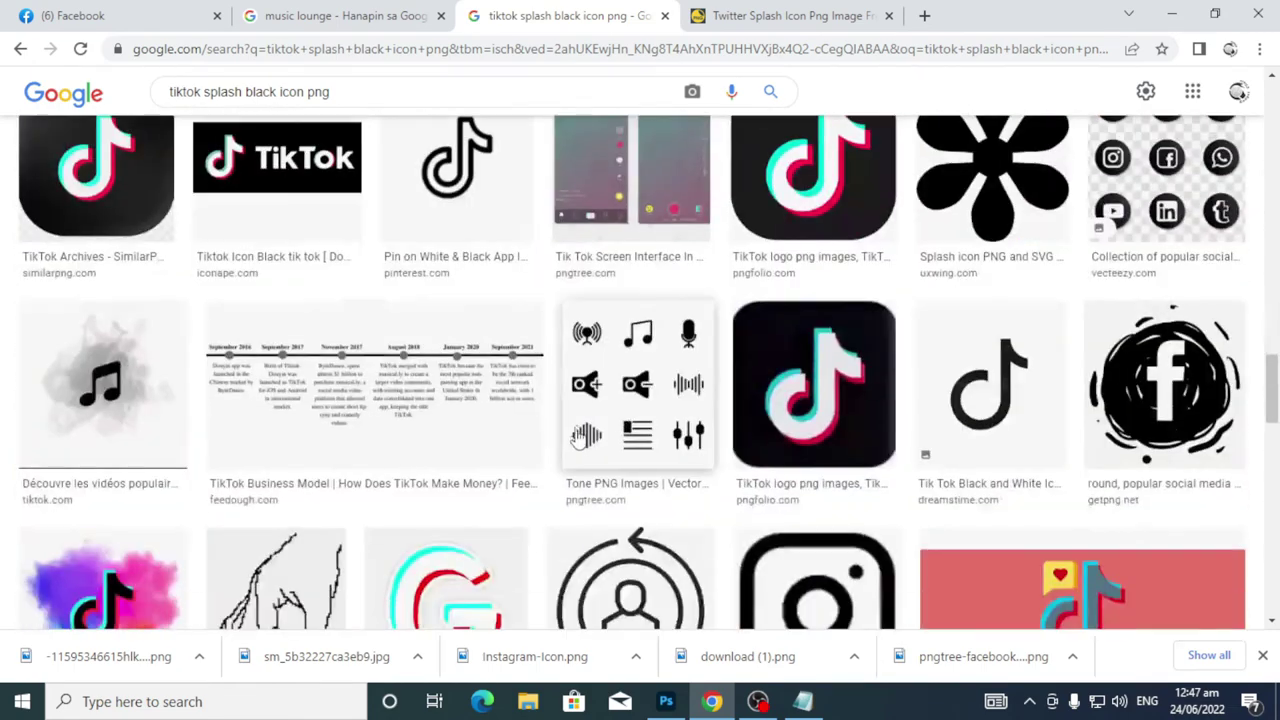
pyautogui.scroll(-4, 573, 450)
pyautogui.scroll(-10, 570, 452)
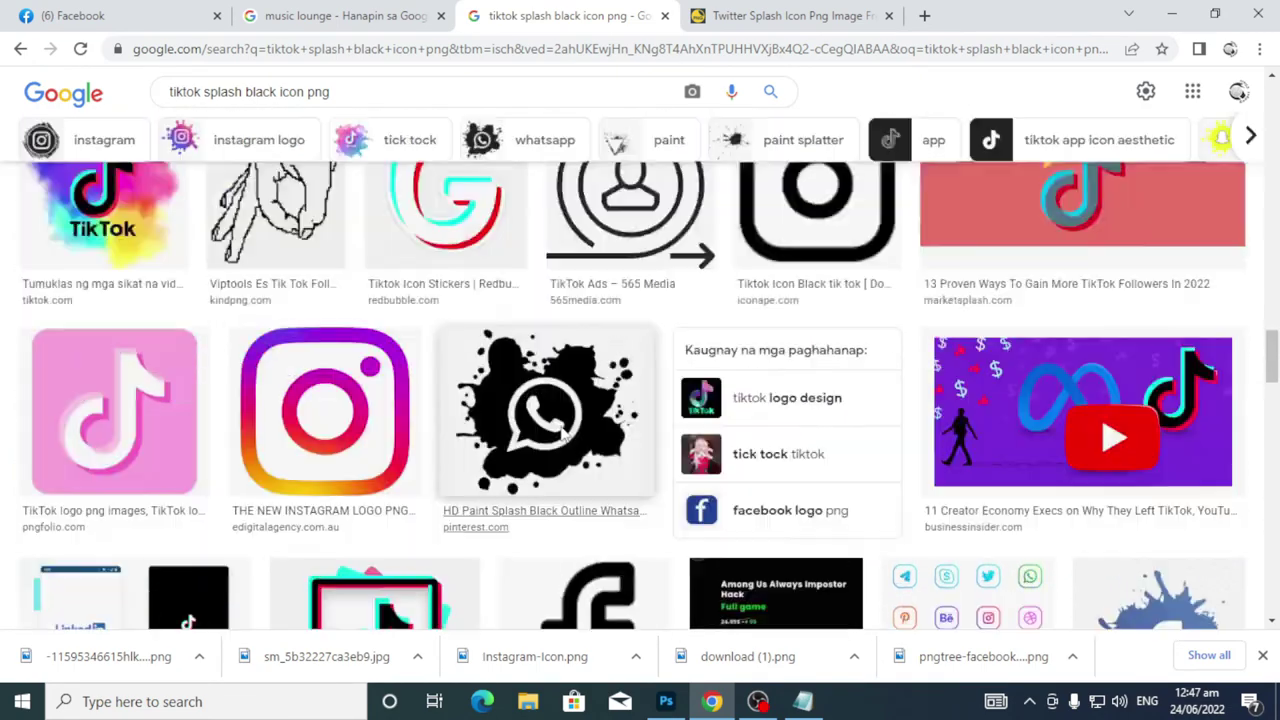
pyautogui.scroll(20, 270, 409)
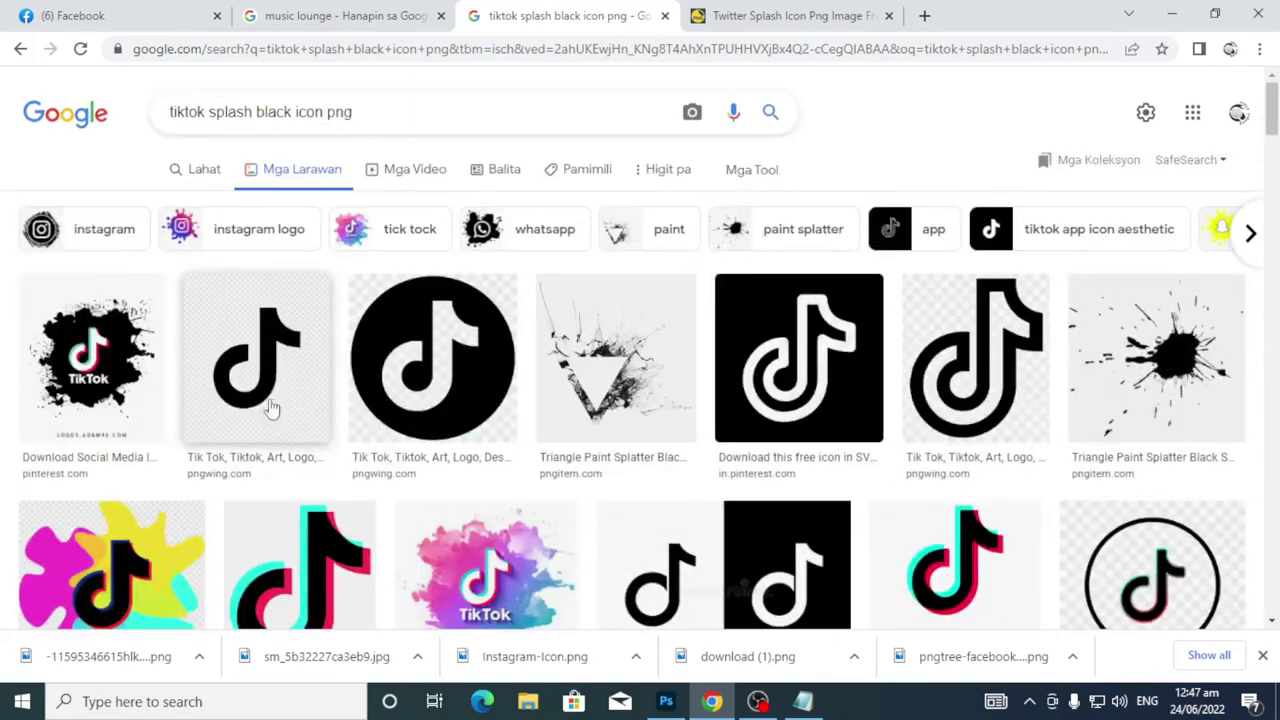
pyautogui.click(100, 355)
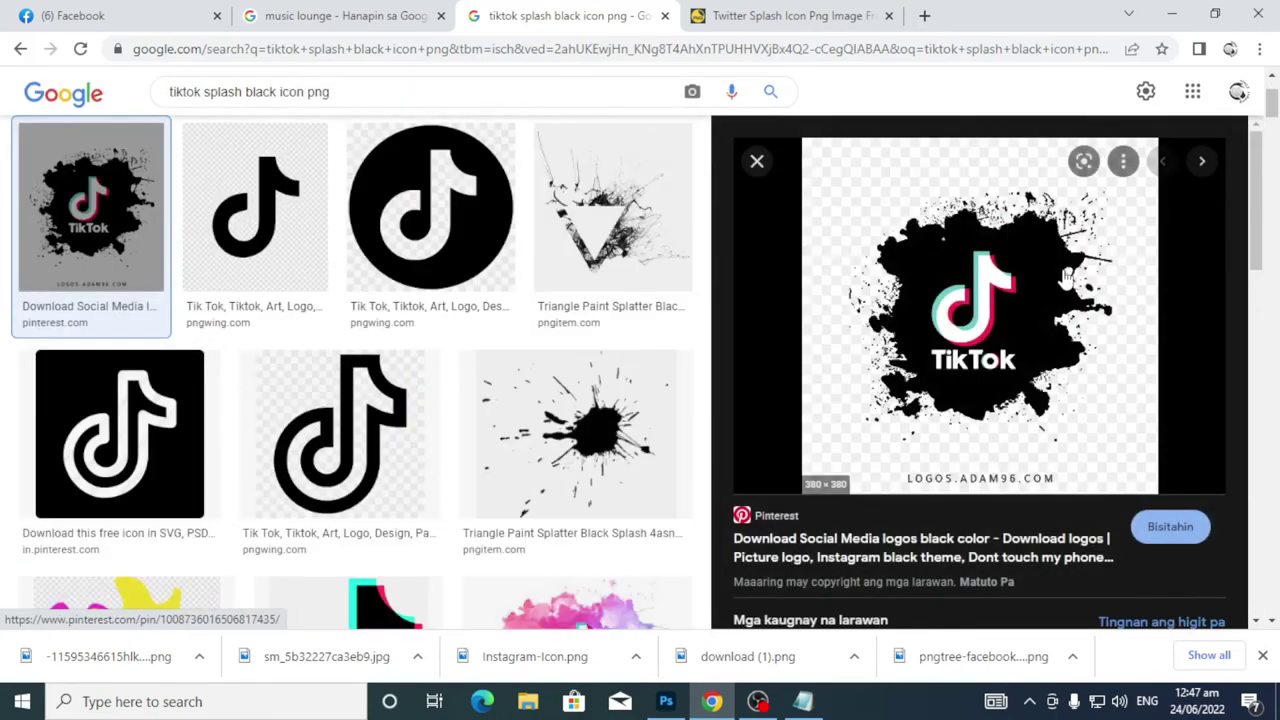
pyautogui.rightClick(1033, 282)
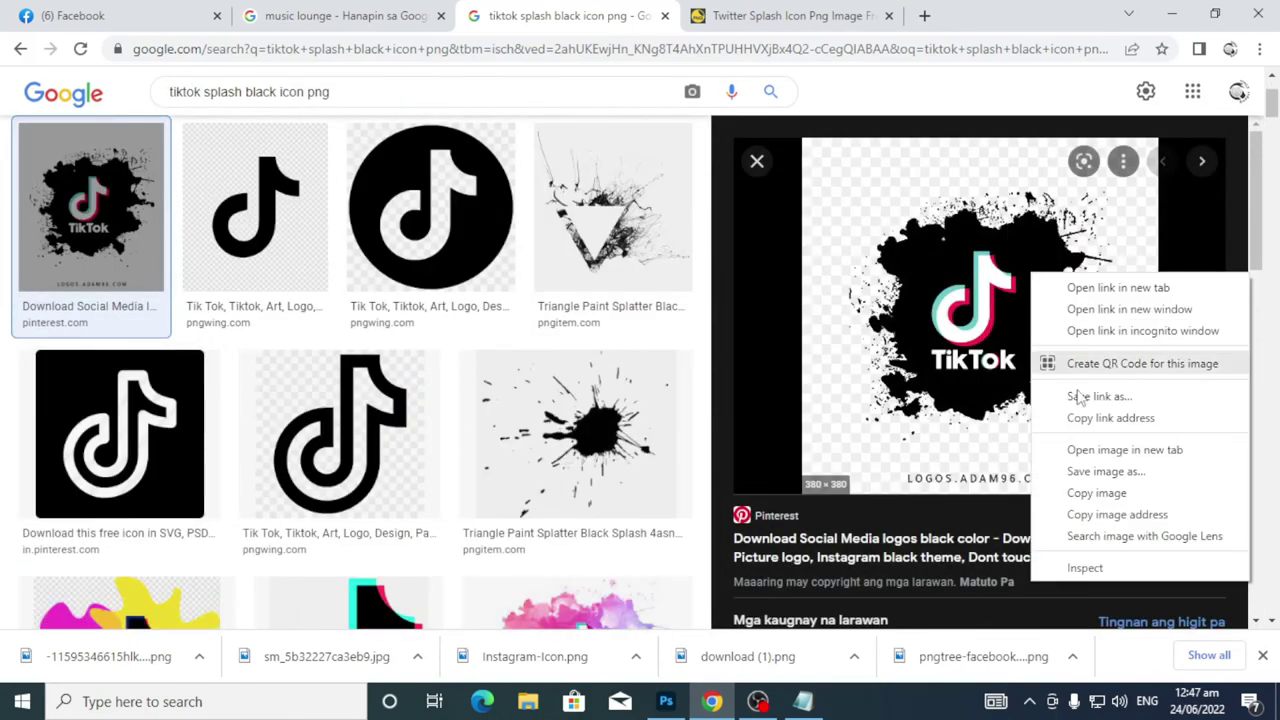
pyautogui.click(1100, 490)
# Switch to Photoshop, try the copied TikTok image on the banner and delete its layer
pyautogui.click(1172, 12)
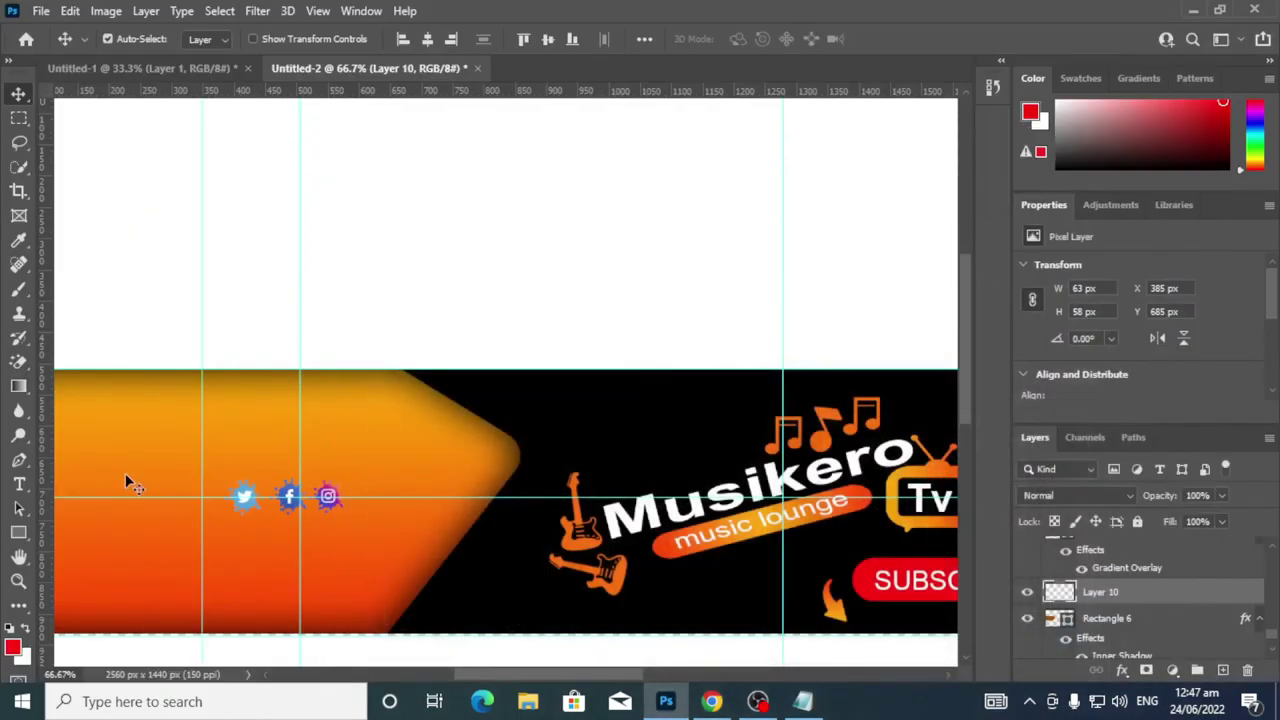
pyautogui.hotkey('ctrl', 'v')
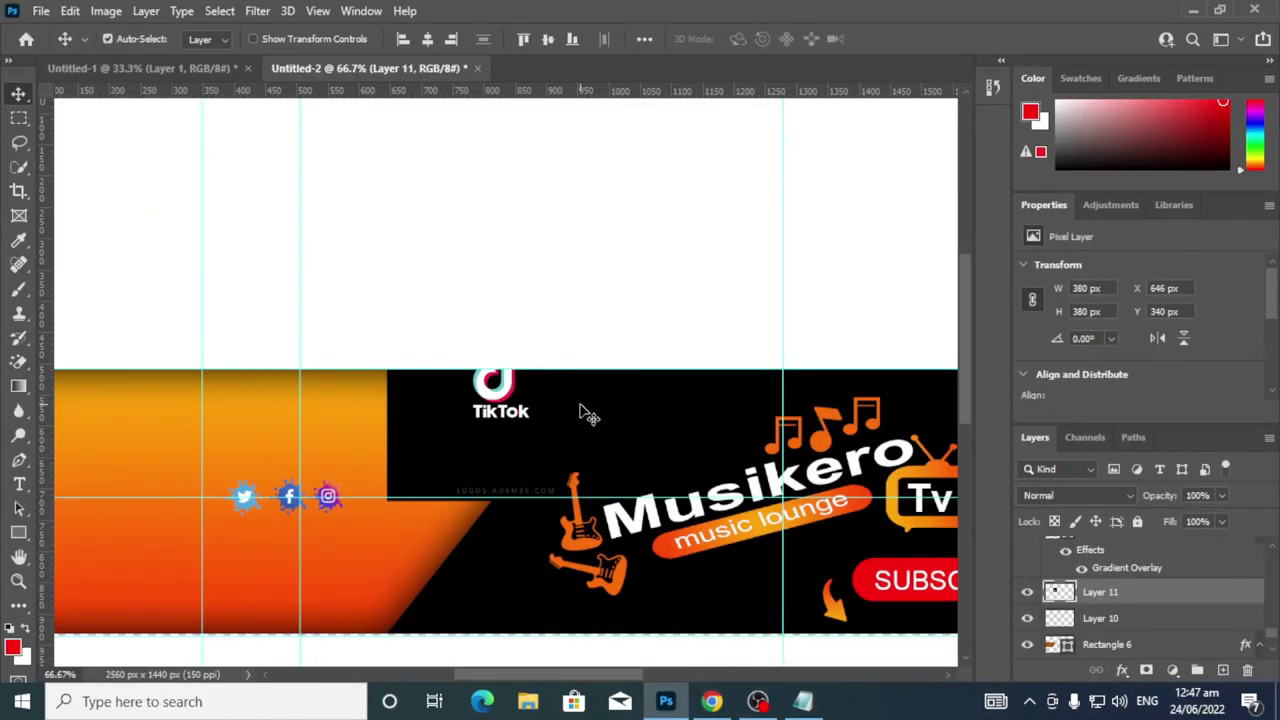
pyautogui.moveTo(551, 423); pyautogui.dragTo(1000, 572)
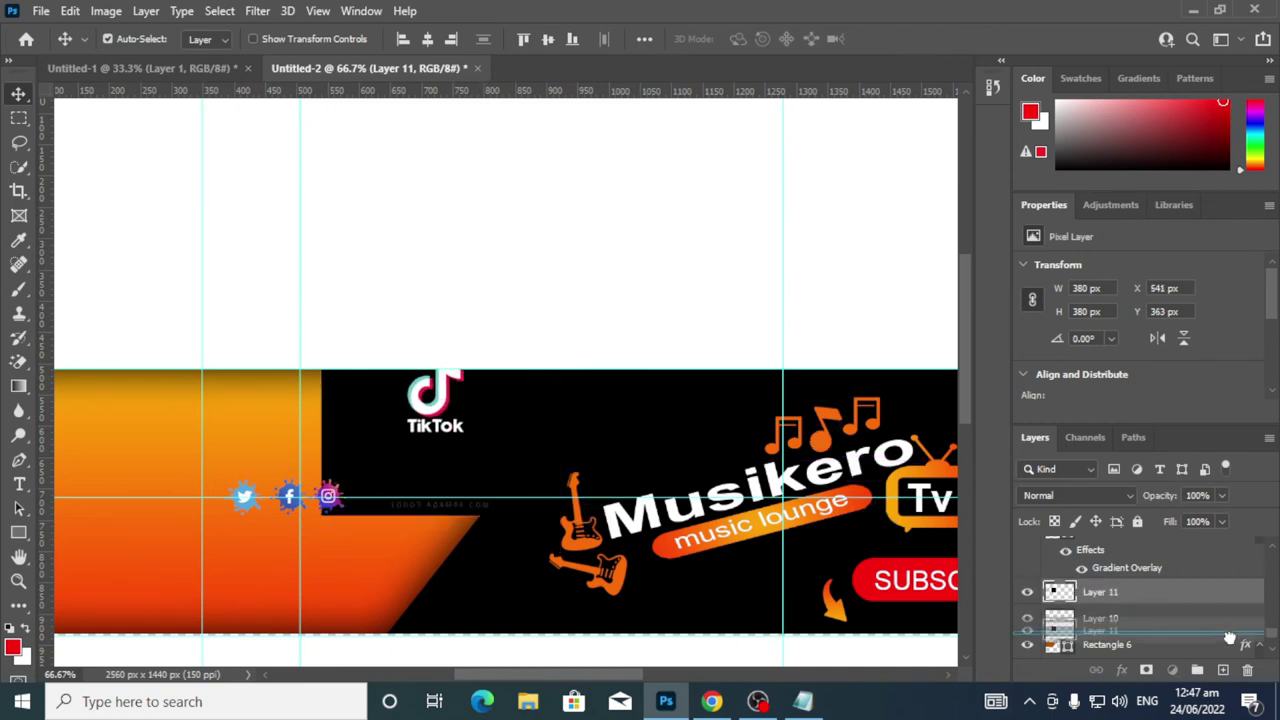
pyautogui.press('Delete')
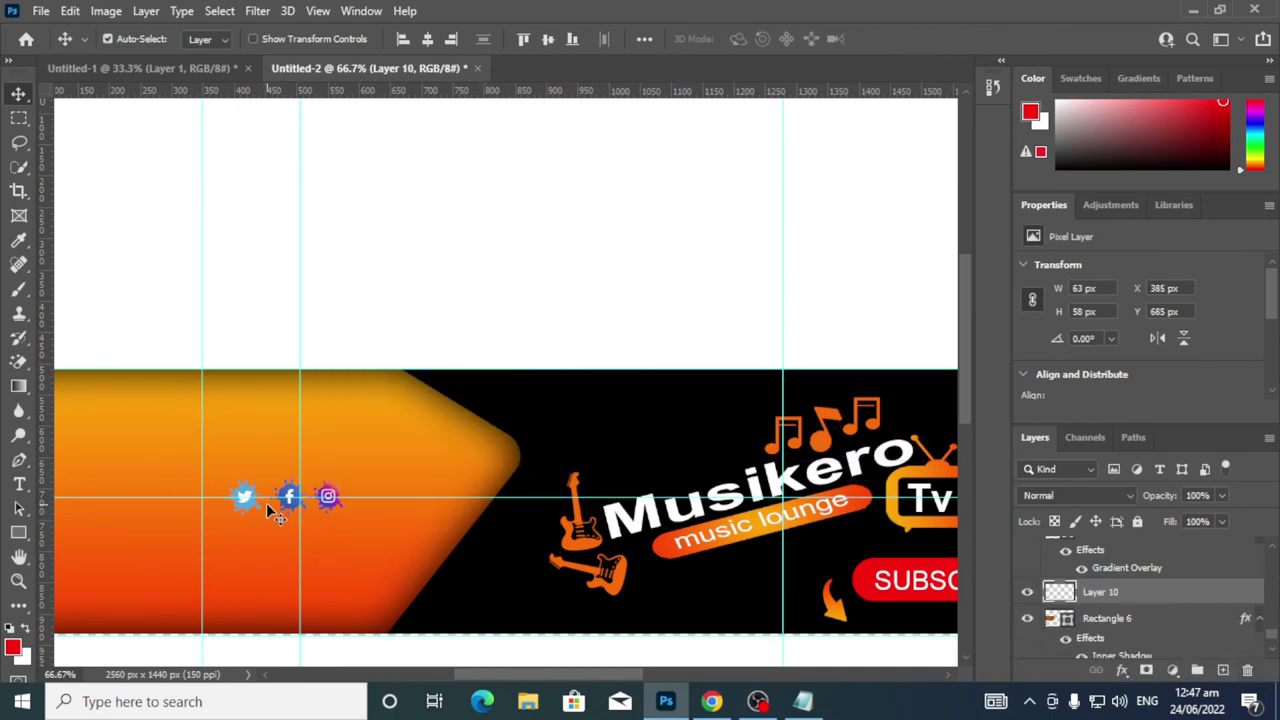
# Line up the Twitter, Facebook and Instagram icons in an evenly spaced row at about Y 686 px, with X about 391, 456 and 521 px
pyautogui.hotkey('ctrl', '+')
pyautogui.hotkey('ctrl', '+')
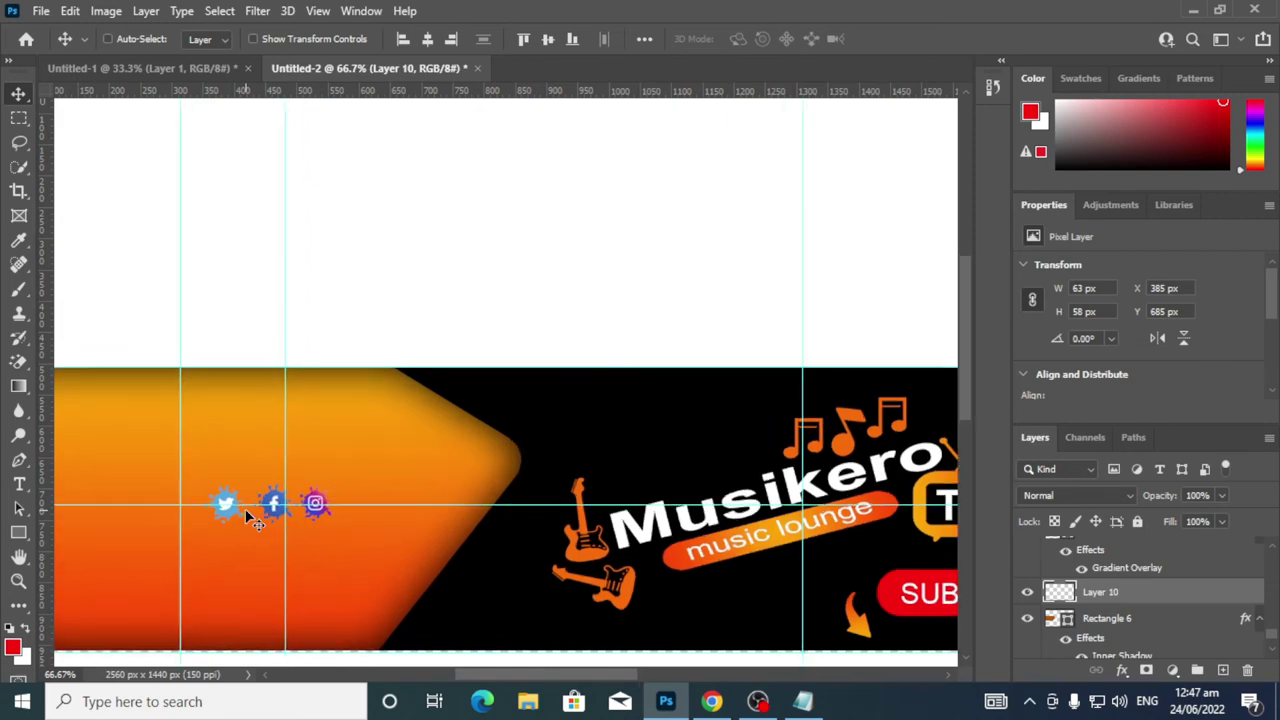
pyautogui.moveTo(232, 525); pyautogui.dragTo(423, 392)
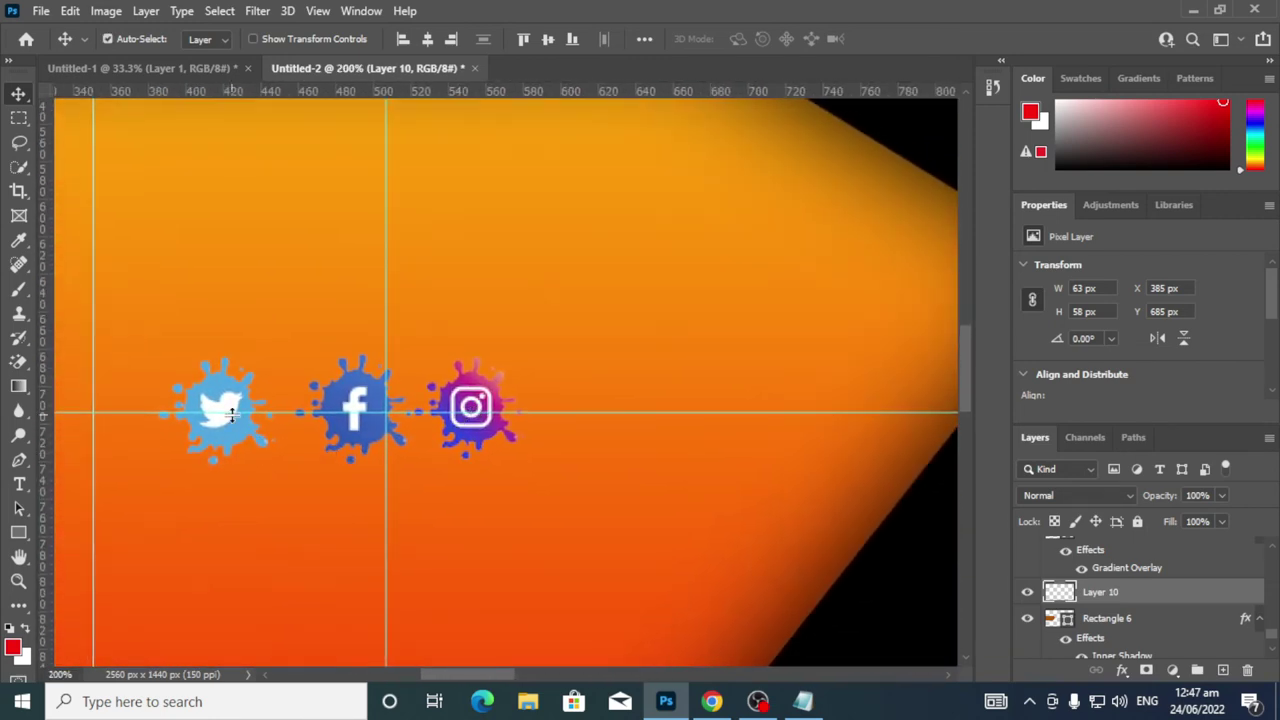
pyautogui.moveTo(232, 413); pyautogui.dragTo(250, 444)
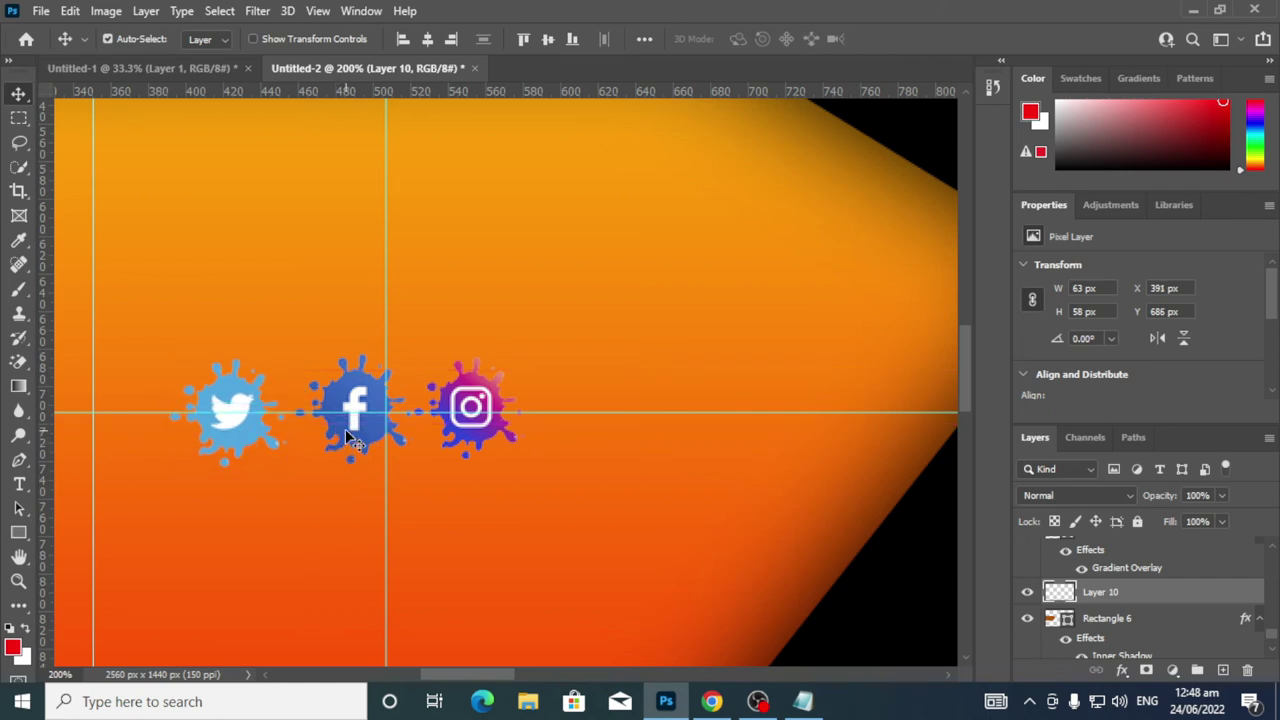
pyautogui.moveTo(346, 431); pyautogui.dragTo(349, 443)
pyautogui.moveTo(479, 422)
pyautogui.mouseDown()
pyautogui.moveTo(495, 429)
pyautogui.moveTo(481, 428)
pyautogui.mouseUp()
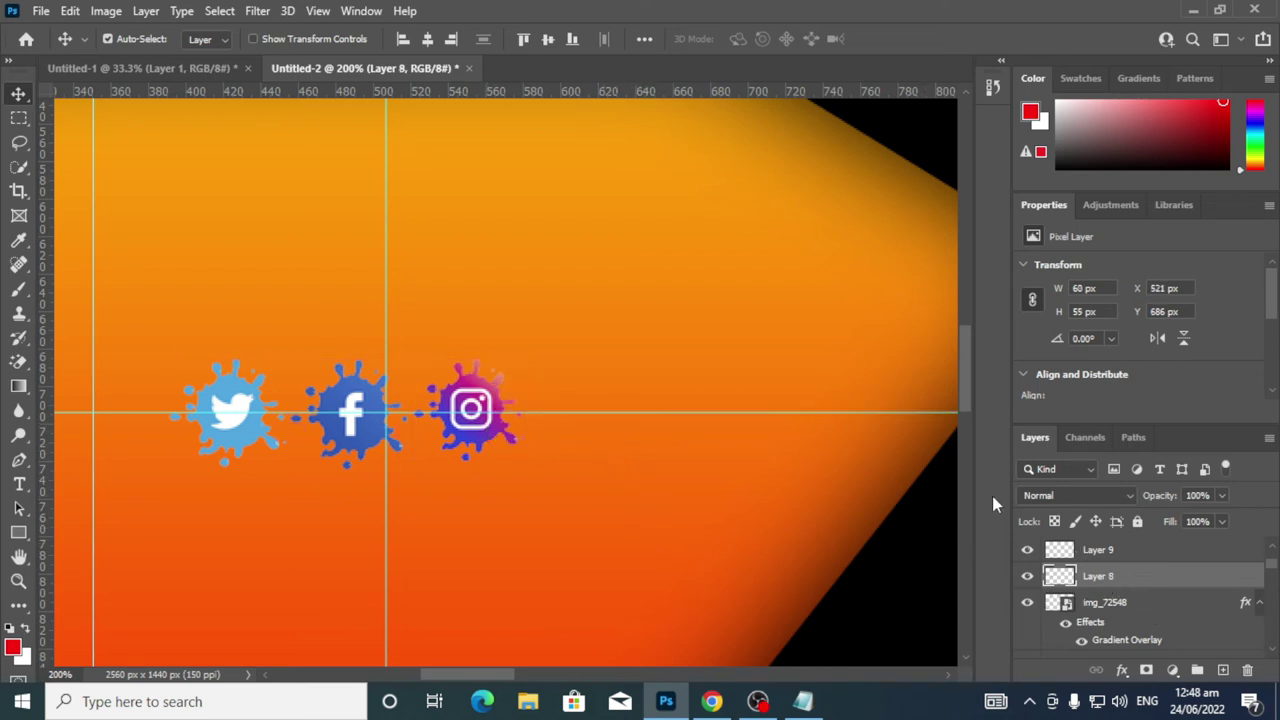
# Adjust the Instagram icon's Hue/Saturation to hue +10, saturation +20 and lightness -10
pyautogui.click(104, 11)
pyautogui.moveTo(222, 61)
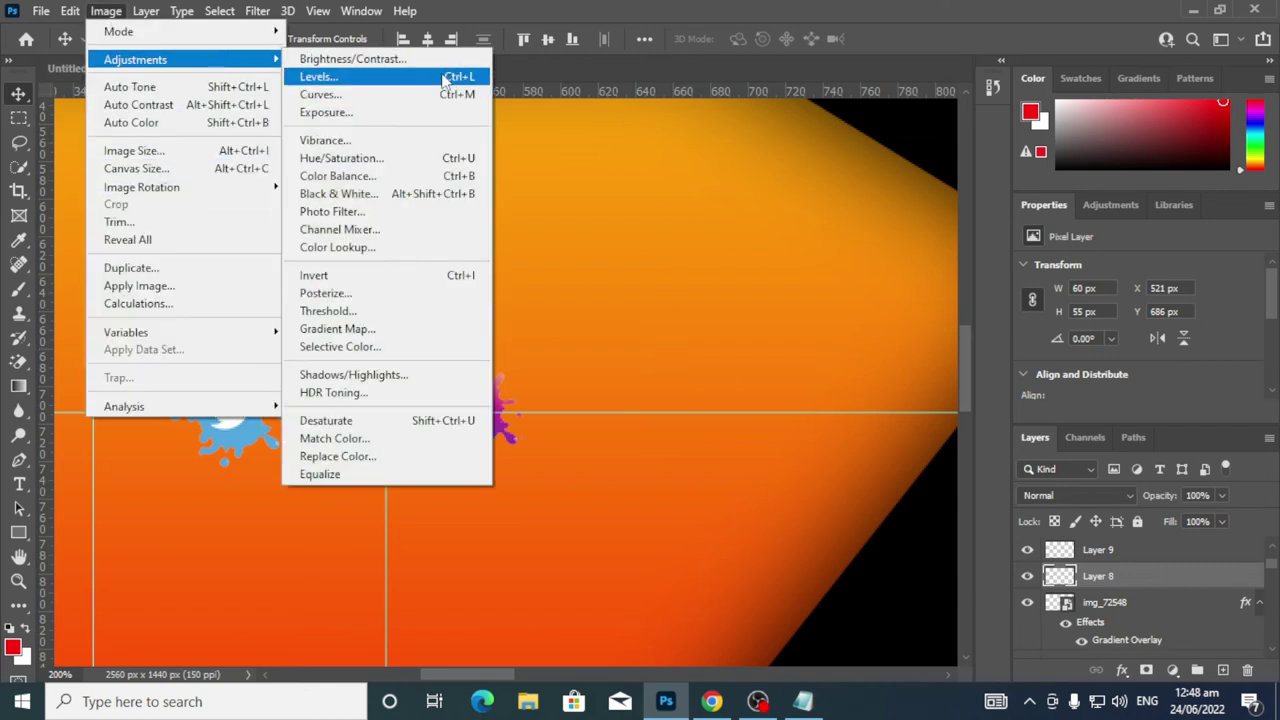
pyautogui.click(370, 158)
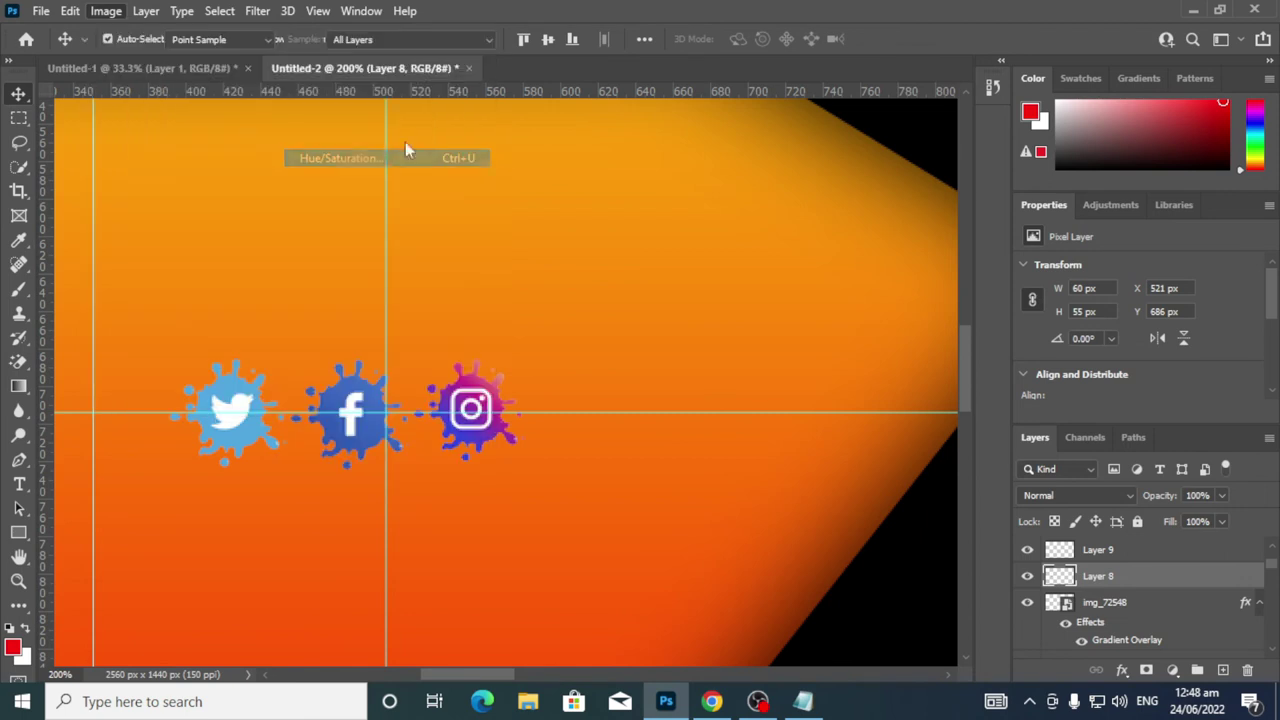
pyautogui.moveTo(940, 206); pyautogui.dragTo(961, 251)
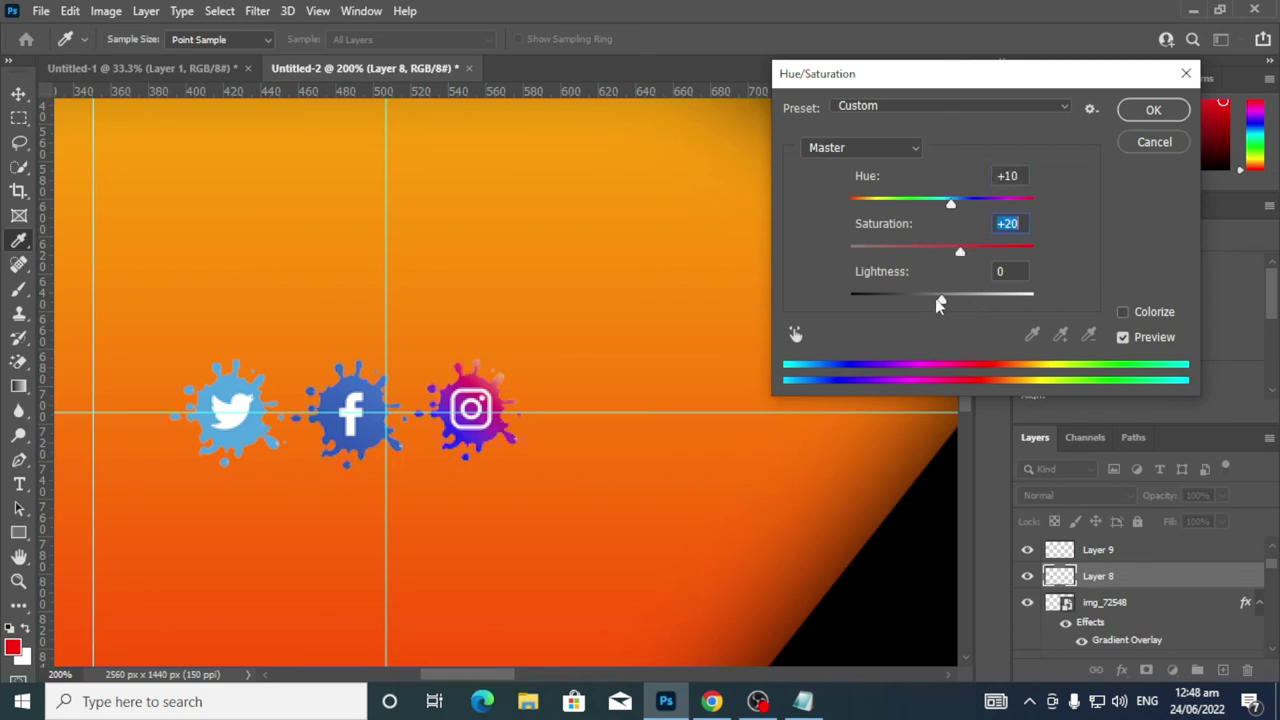
pyautogui.moveTo(938, 304)
pyautogui.mouseDown()
pyautogui.moveTo(951, 305)
pyautogui.moveTo(933, 308)
pyautogui.mouseUp()
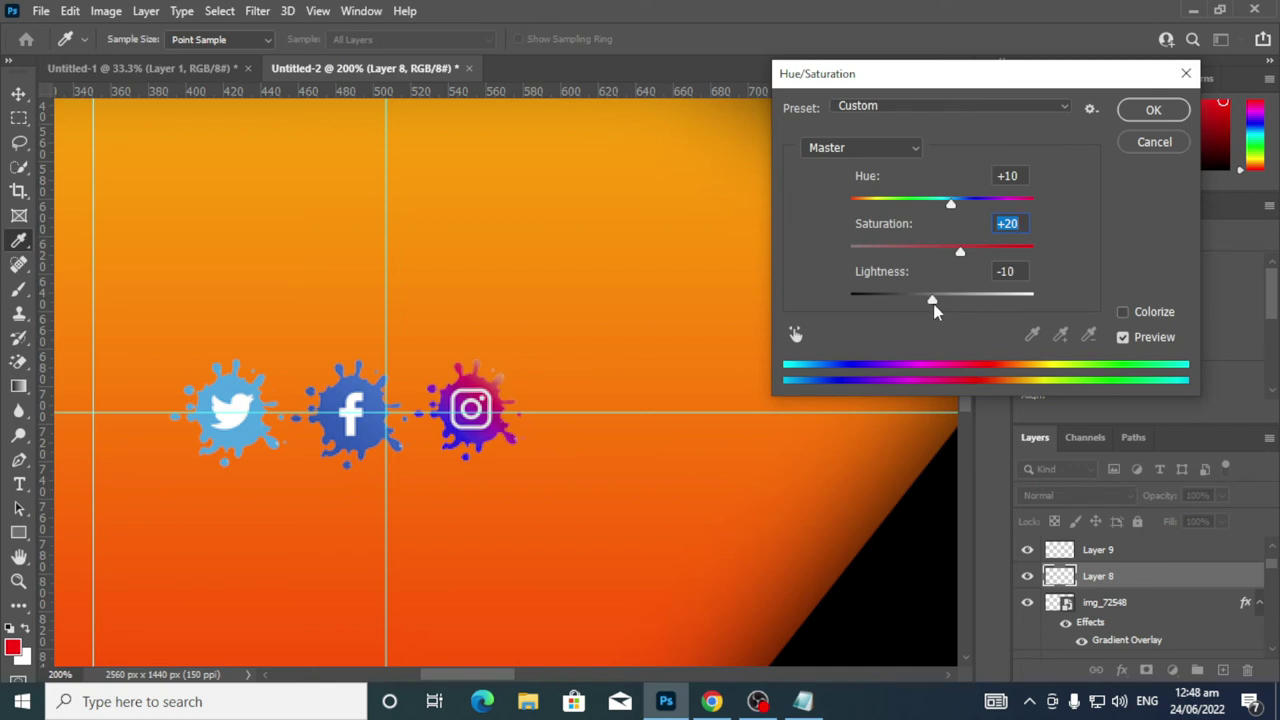
pyautogui.click(1153, 110)
pyautogui.press('v')
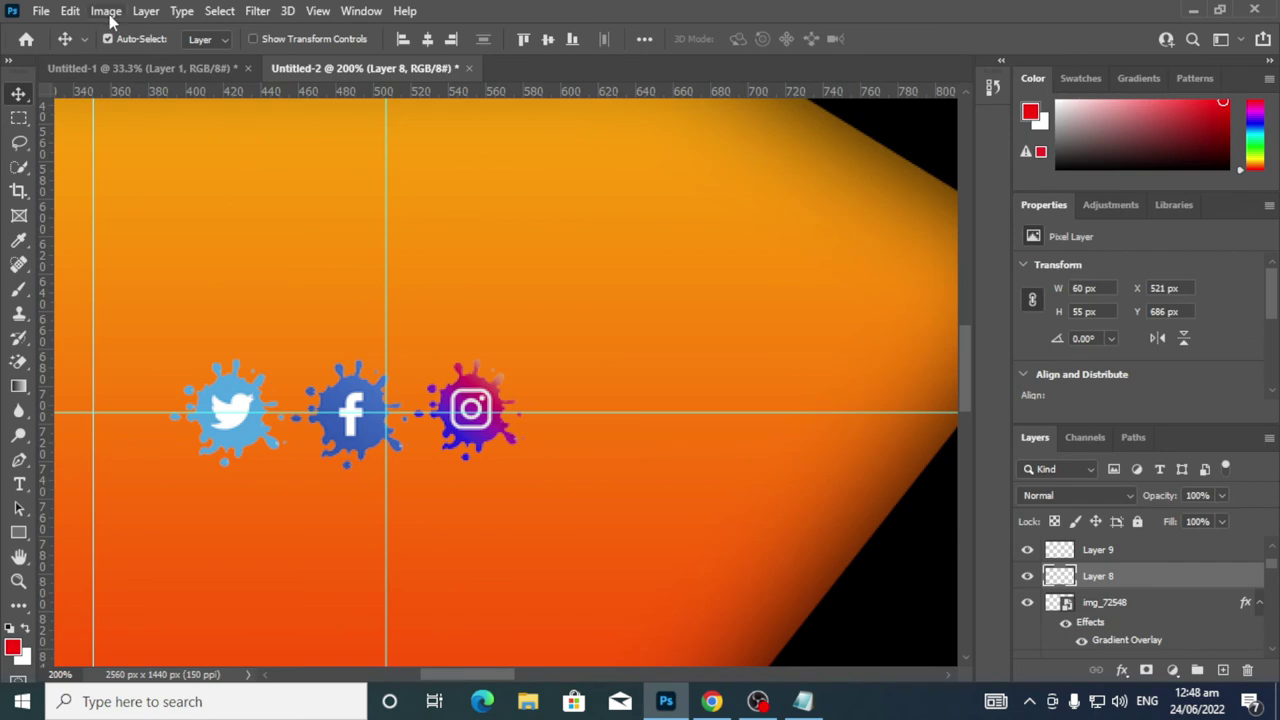
# Add a white Outer Glow to the Instagram icon with 54% opacity, 0% noise, 0% spread and 13 px size
pyautogui.rightClick(1107, 578)
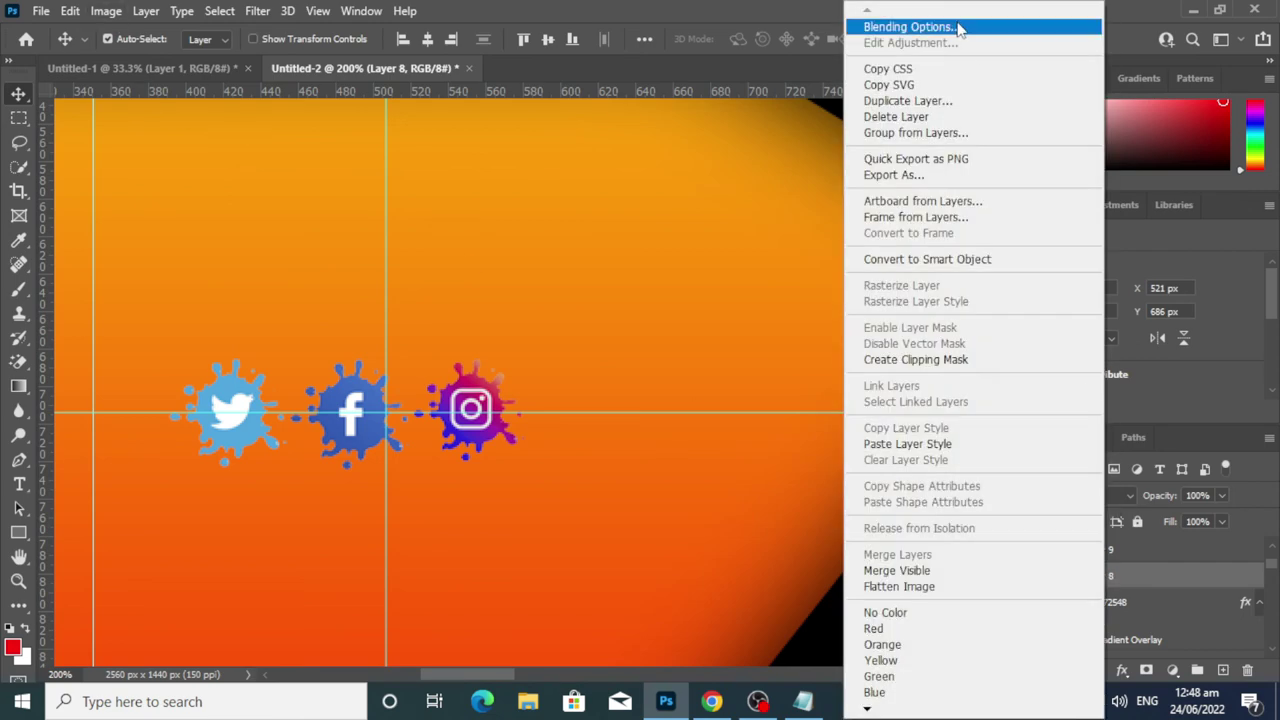
pyautogui.click(960, 26)
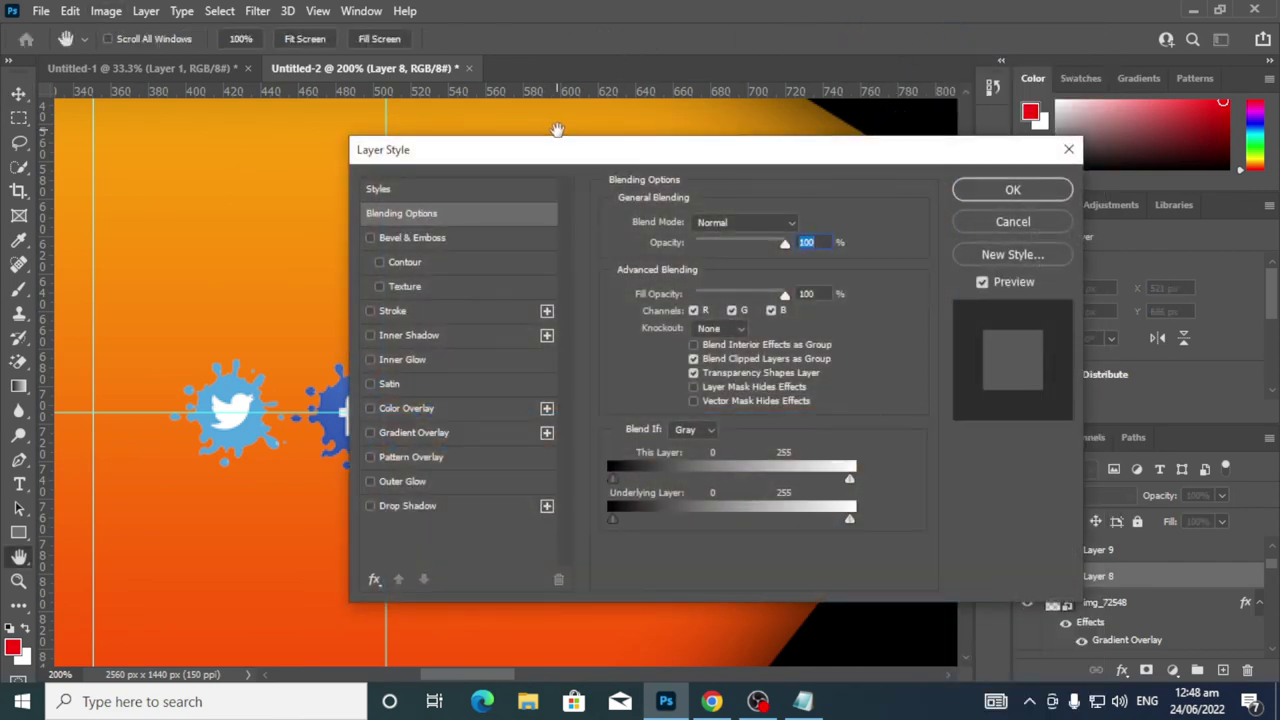
pyautogui.moveTo(757, 162); pyautogui.dragTo(1141, 103)
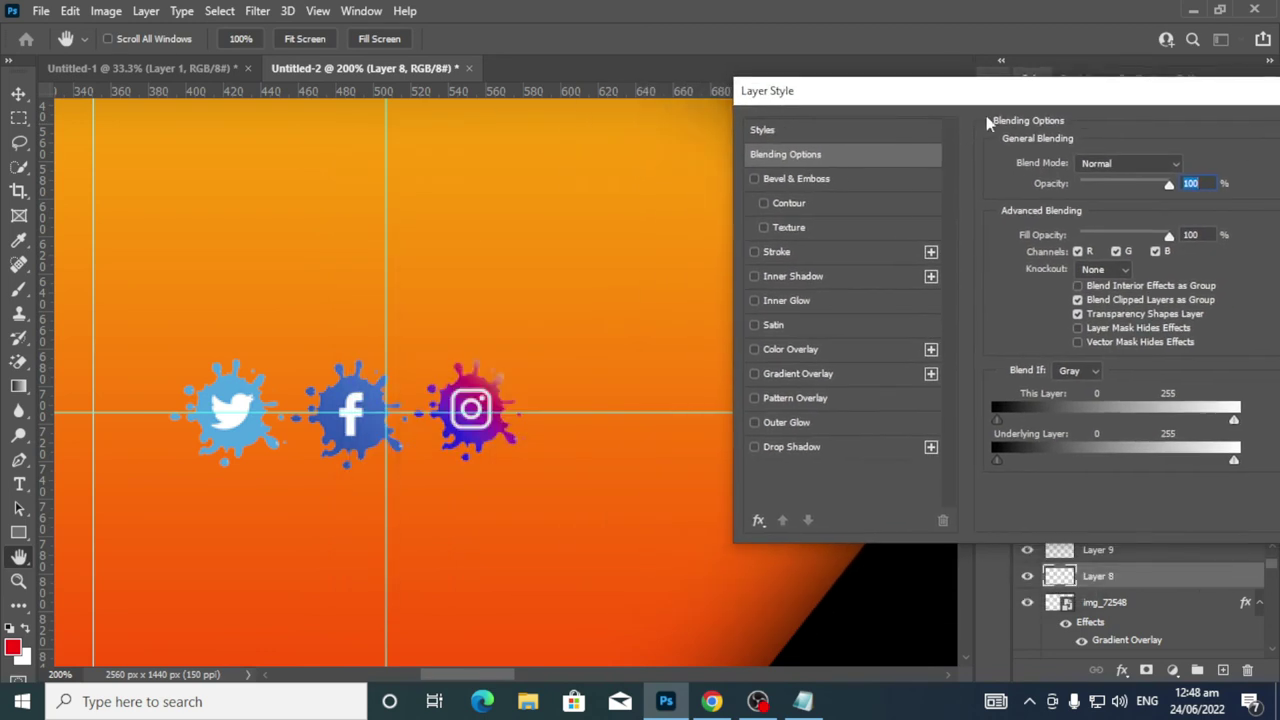
pyautogui.click(803, 423)
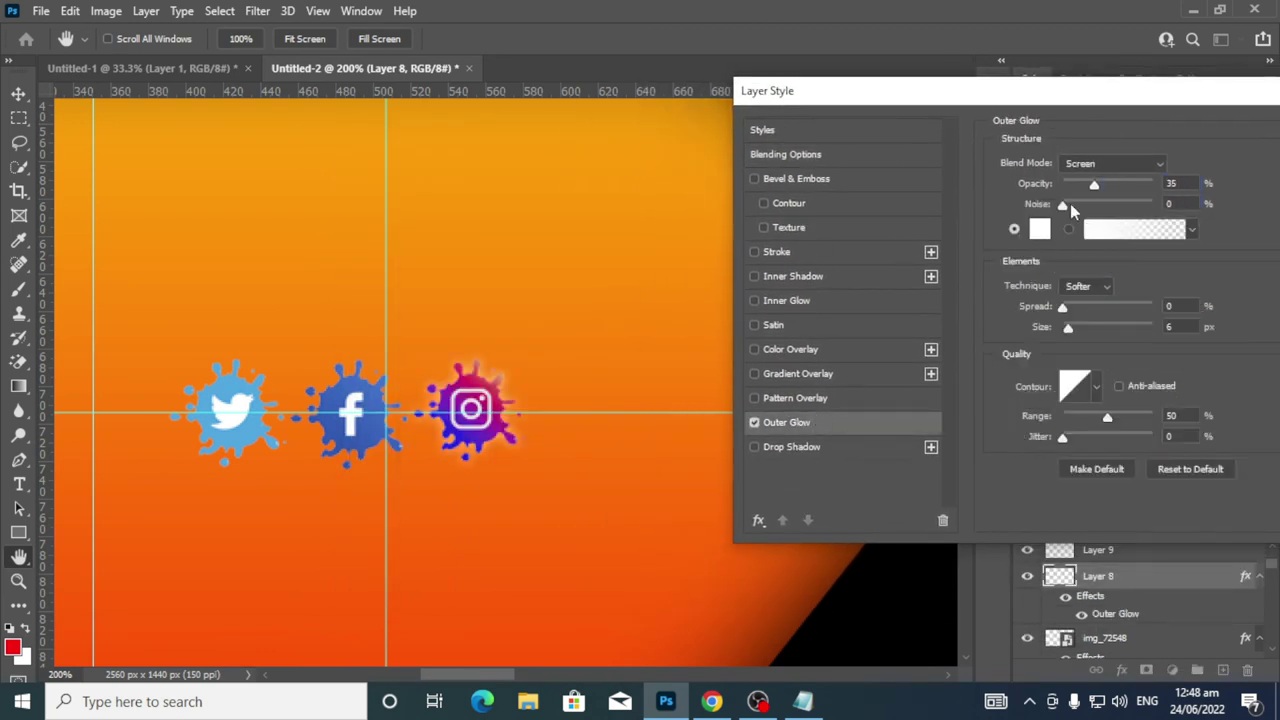
pyautogui.moveTo(1096, 190); pyautogui.dragTo(1090, 221)
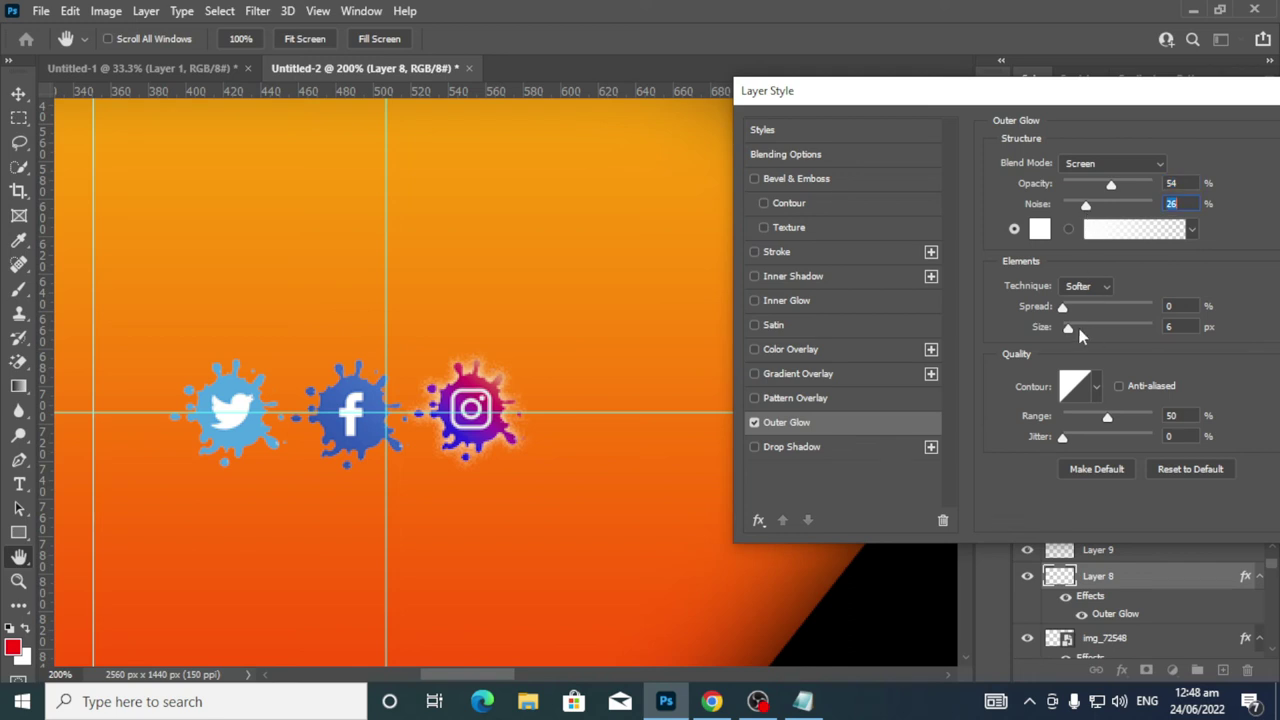
pyautogui.moveTo(1072, 336); pyautogui.dragTo(1066, 320)
pyautogui.click(1062, 307)
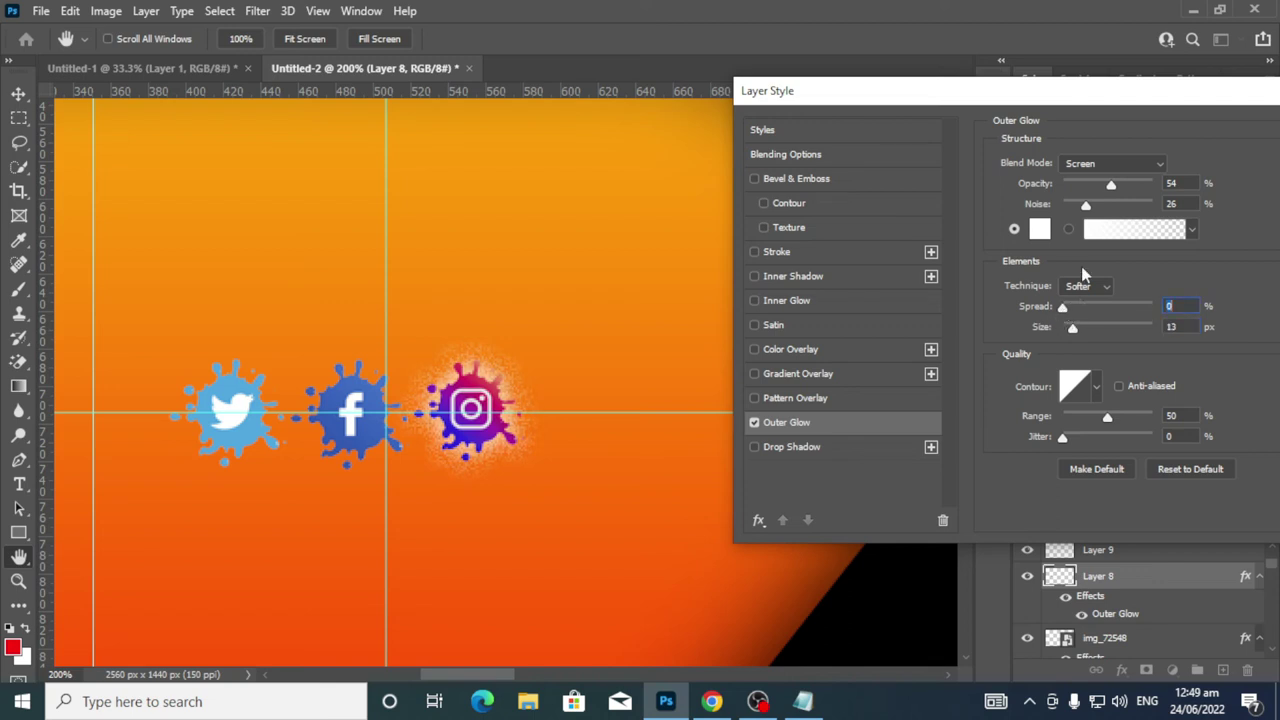
pyautogui.moveTo(1090, 210); pyautogui.dragTo(1052, 228)
pyautogui.moveTo(1218, 95); pyautogui.dragTo(772, 180)
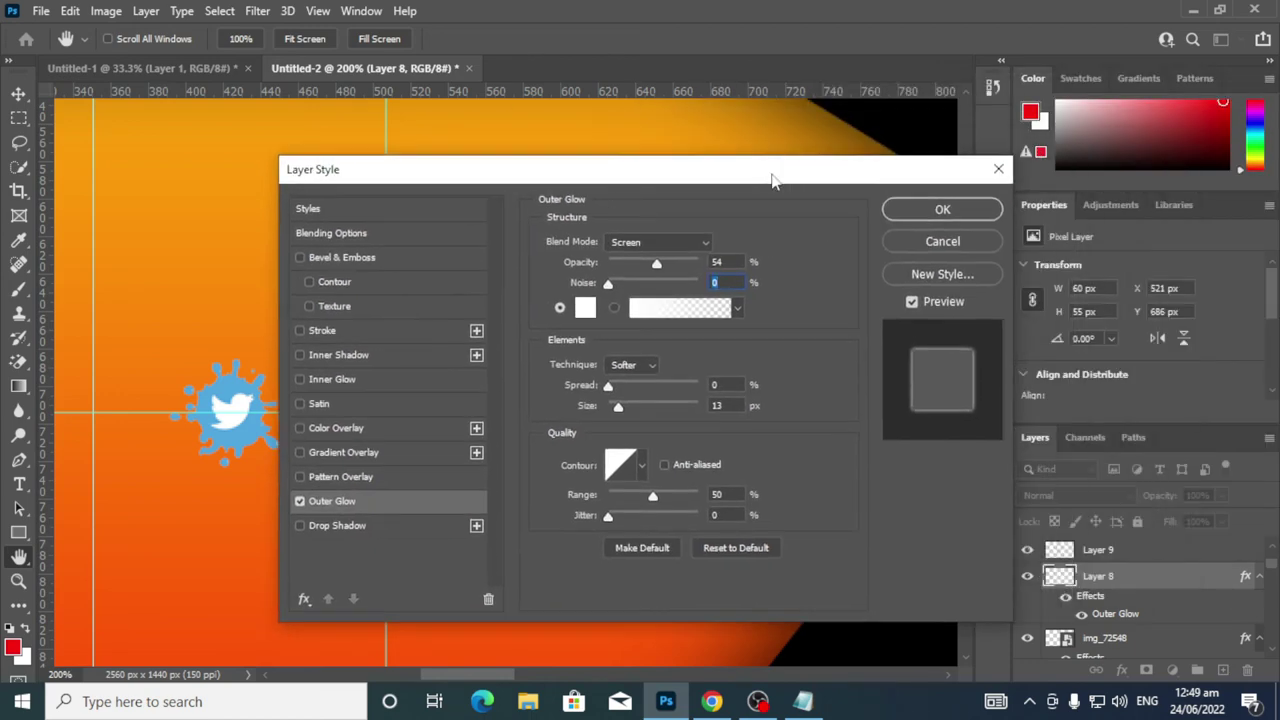
pyautogui.click(955, 212)
# Copy the Instagram icon's layer style and paste it onto the Facebook icon's layer, Layer 9
pyautogui.rightClick(1108, 585)
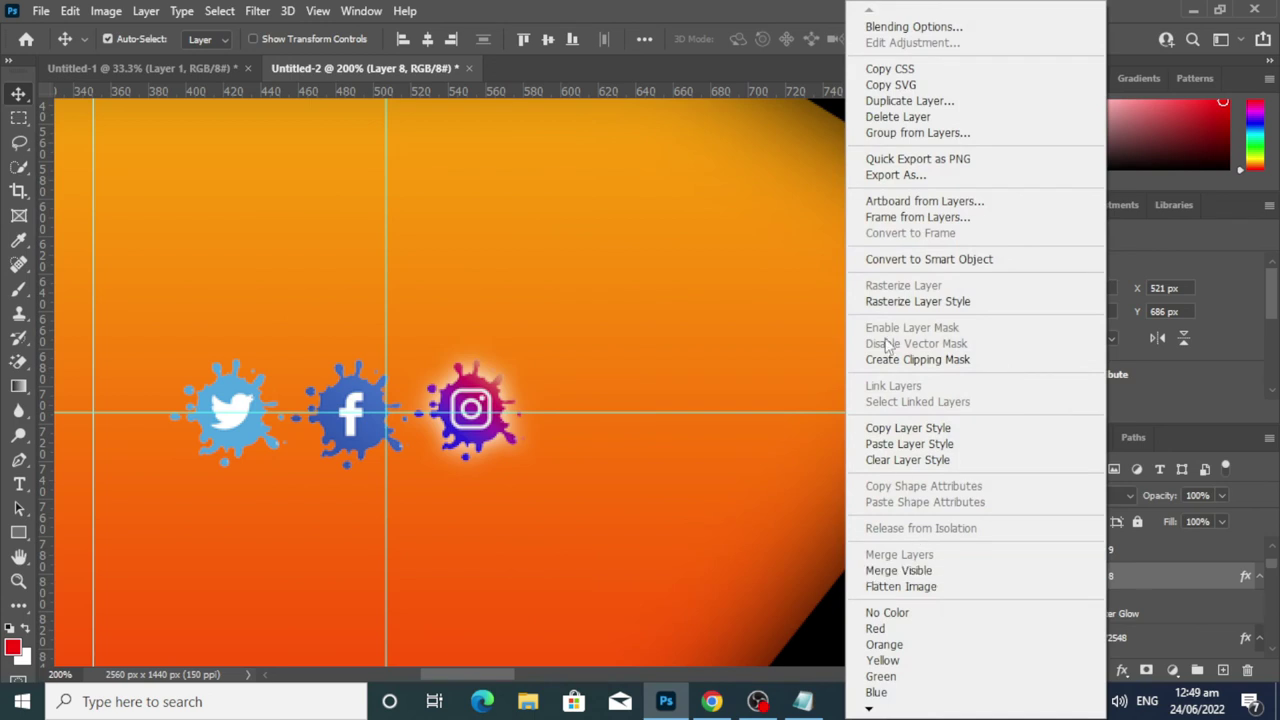
pyautogui.click(898, 429)
pyautogui.rightClick(362, 423)
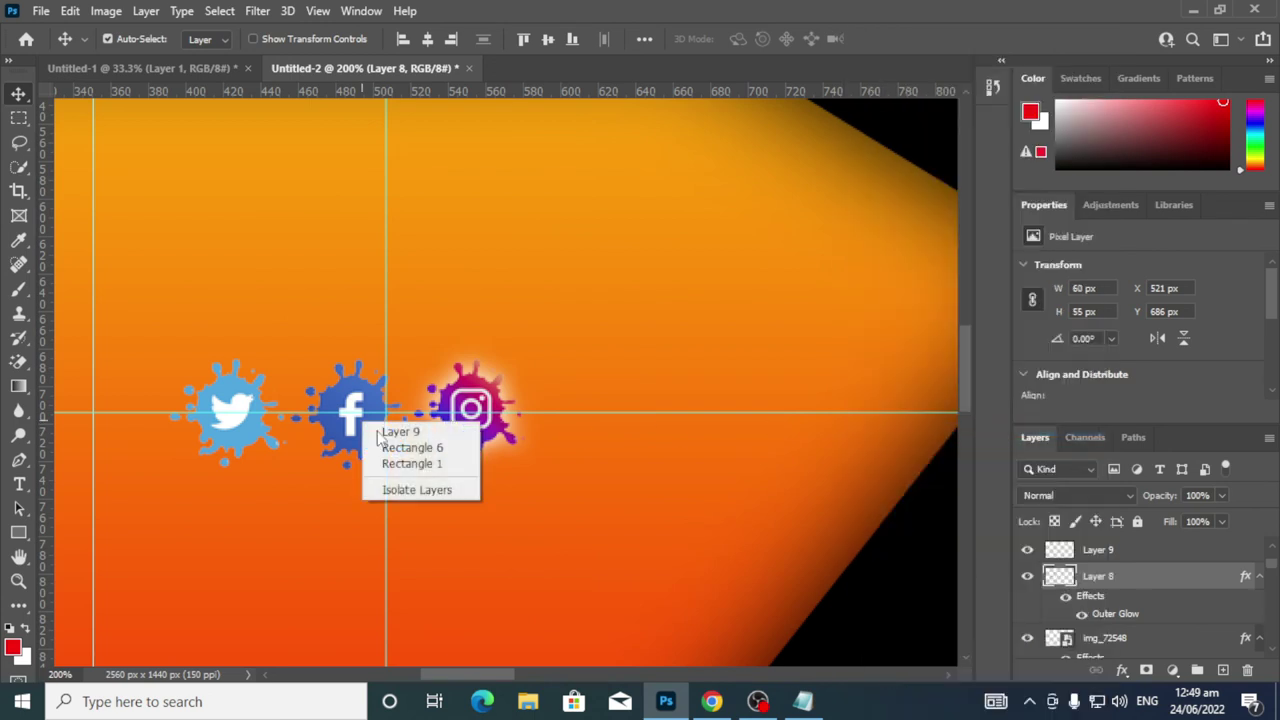
pyautogui.click(1115, 546)
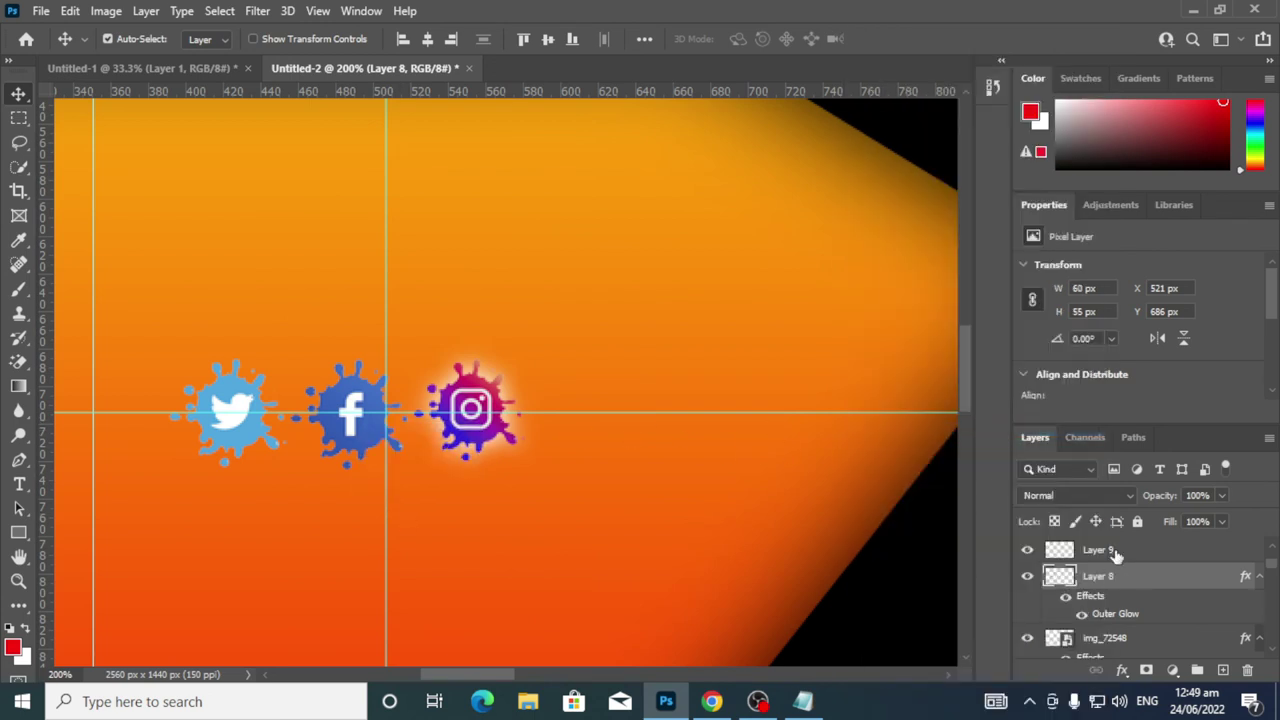
pyautogui.click(1110, 549)
pyautogui.click(1030, 550)
pyautogui.click(1034, 550)
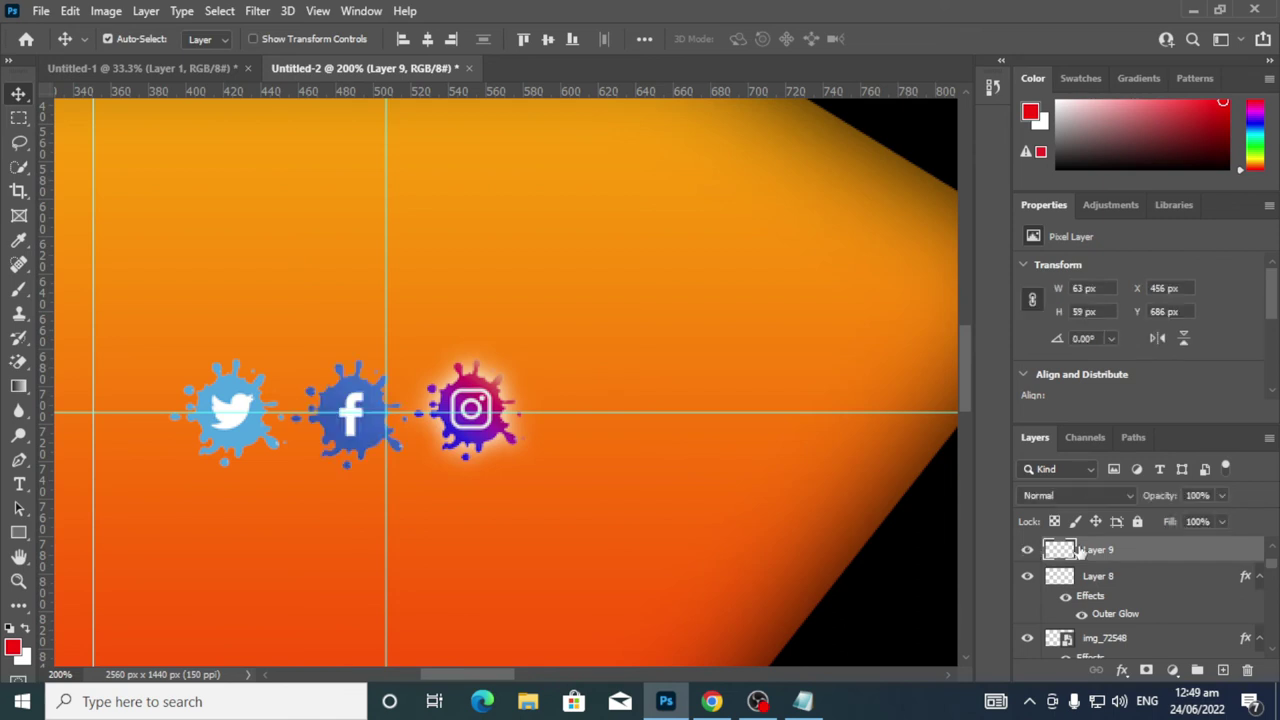
pyautogui.rightClick(1084, 551)
pyautogui.click(918, 447)
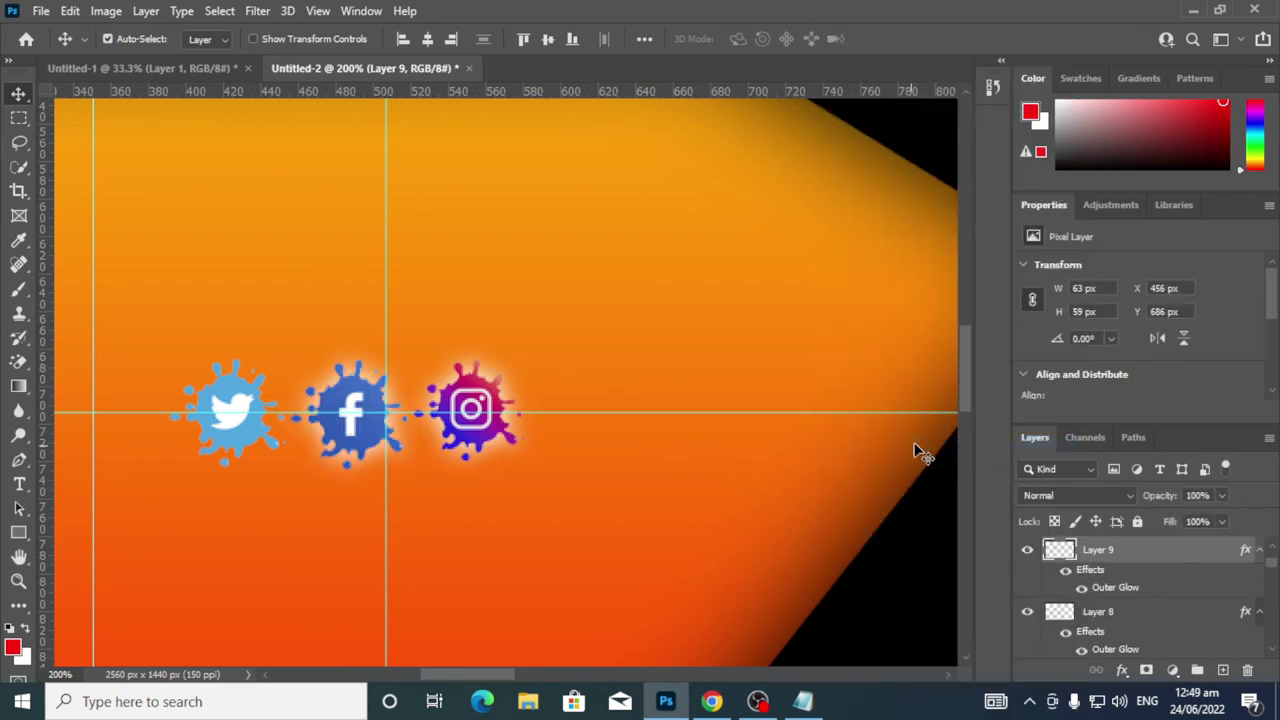
# Paste the copied Outer Glow layer style onto the Twitter icon's layer, Layer 10
pyautogui.click(249, 425)
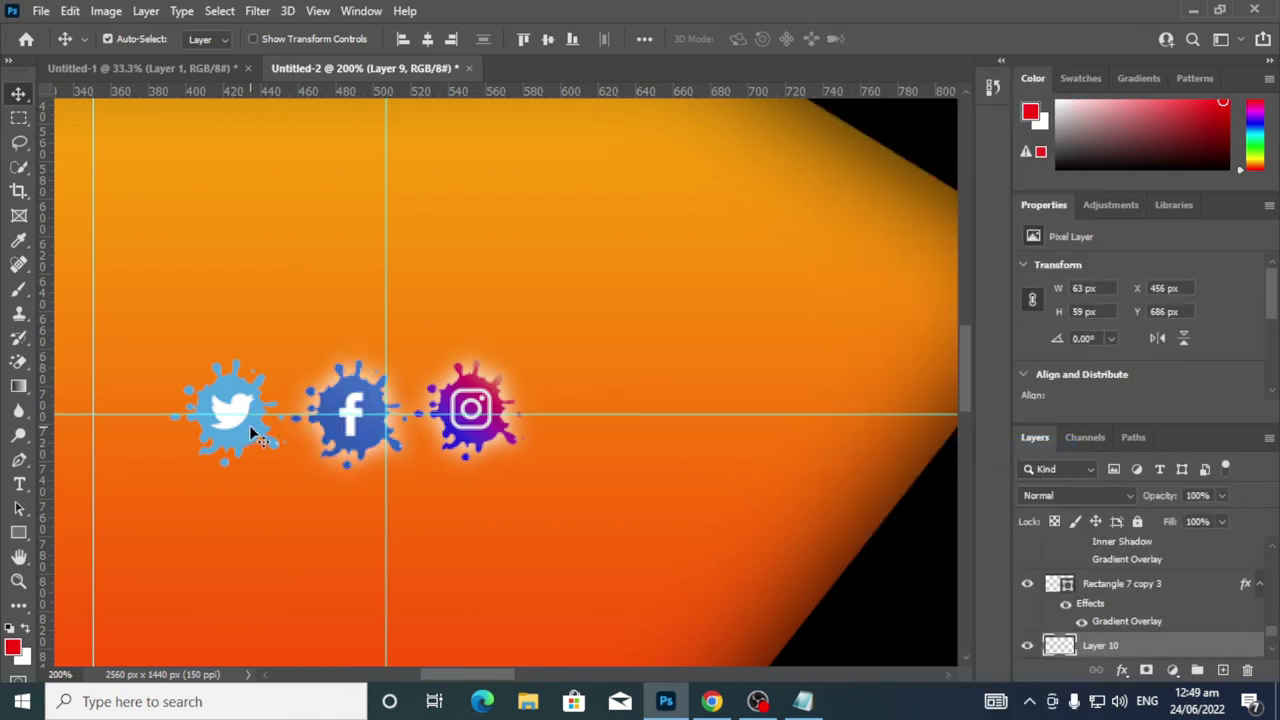
pyautogui.rightClick(1128, 652)
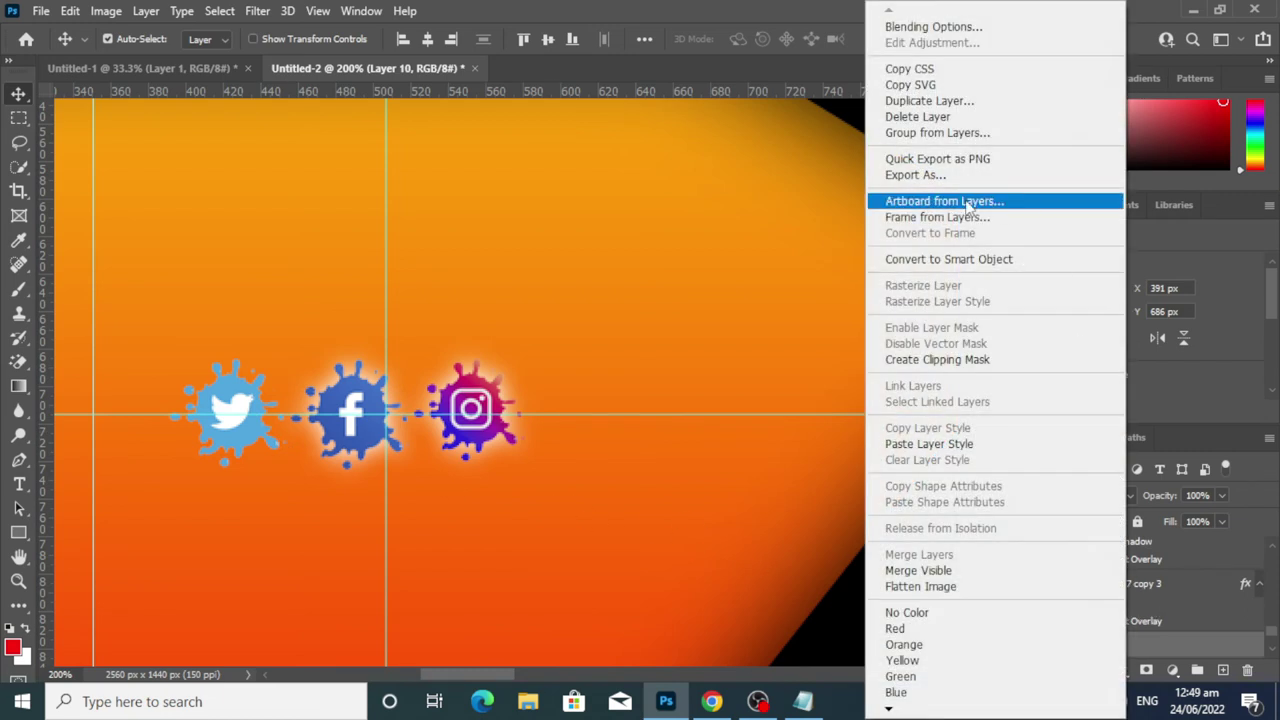
pyautogui.click(955, 441)
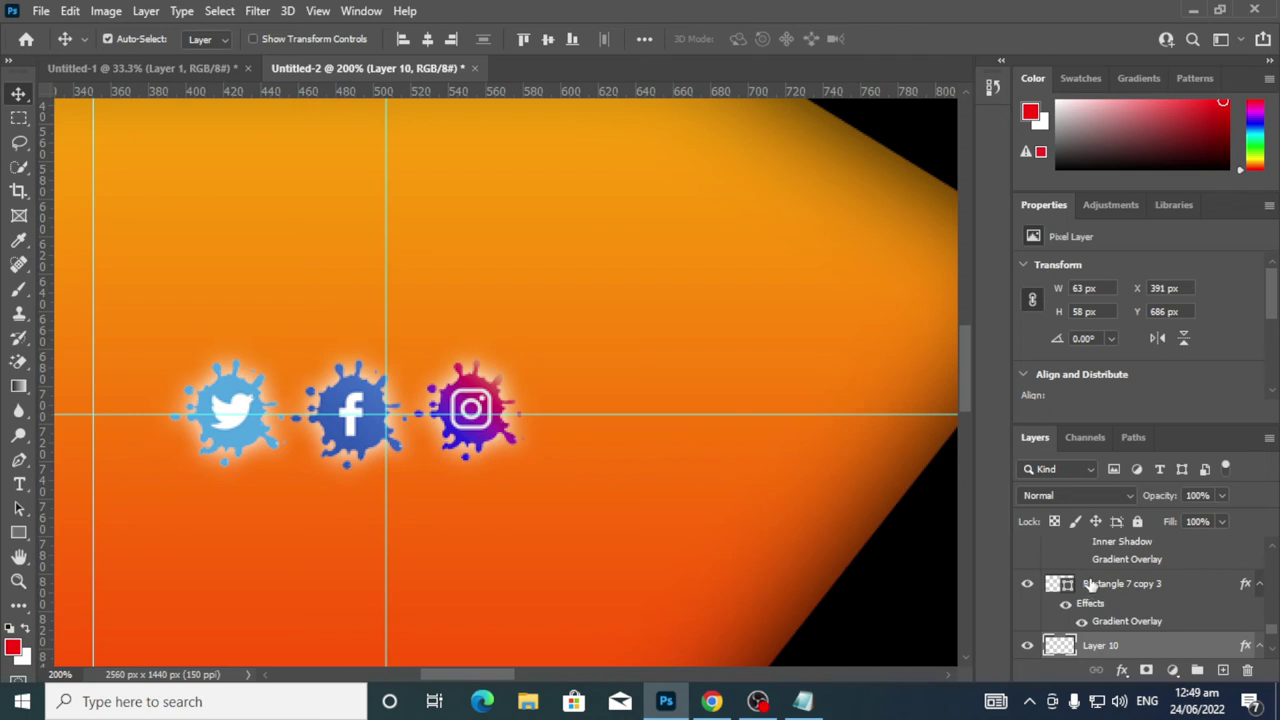
# Adjust the Facebook icon's Hue/Saturation to hue +22
pyautogui.scroll(-5, 1138, 585)
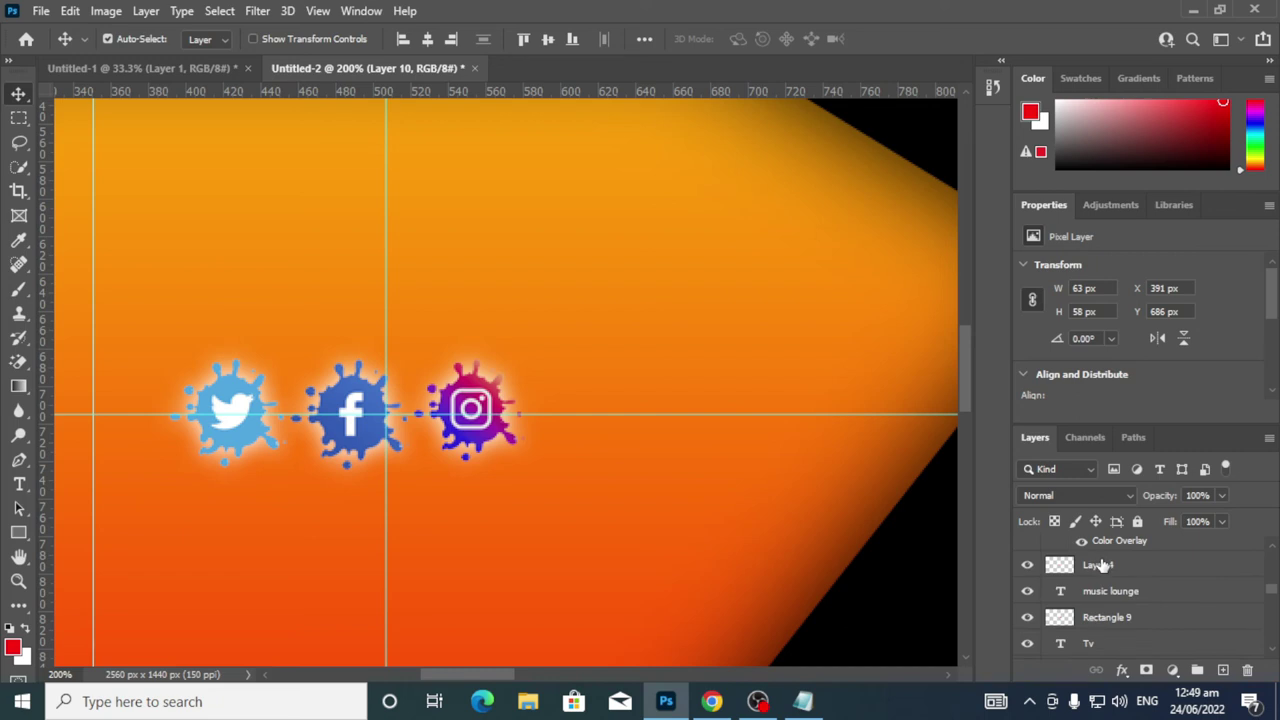
pyautogui.scroll(3, 1100, 565)
pyautogui.scroll(3, 1100, 575)
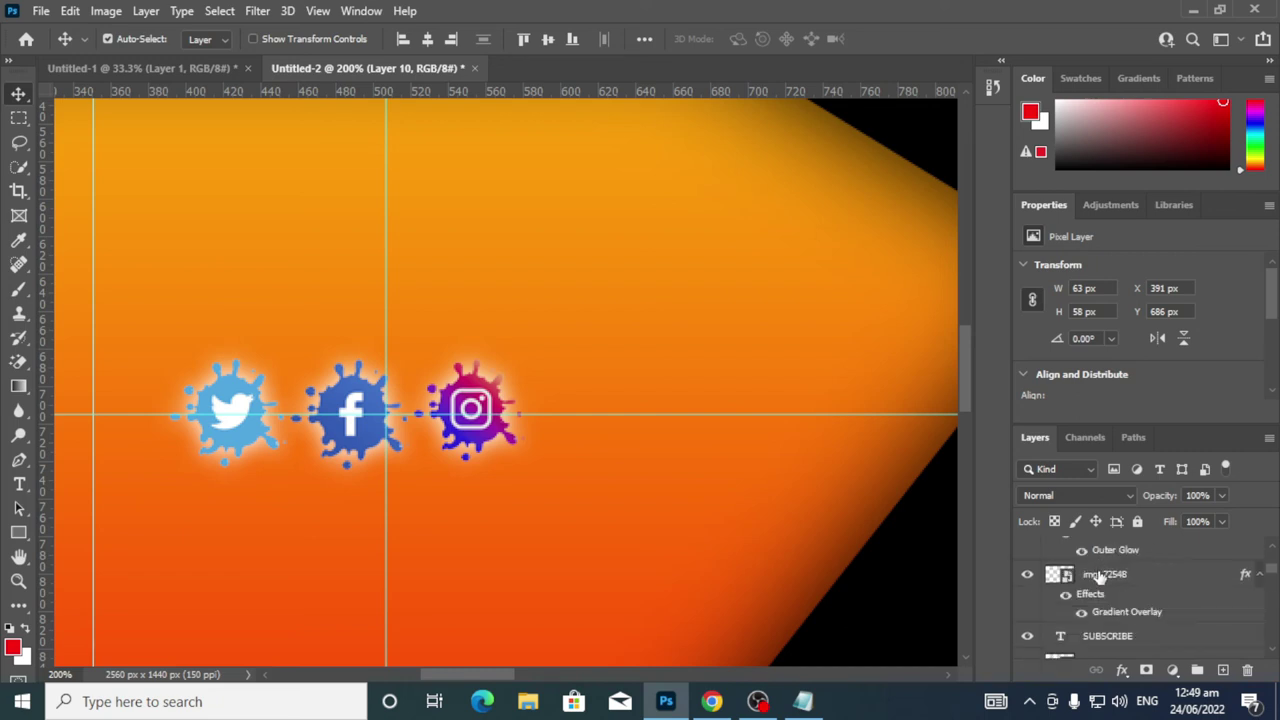
pyautogui.click(381, 414)
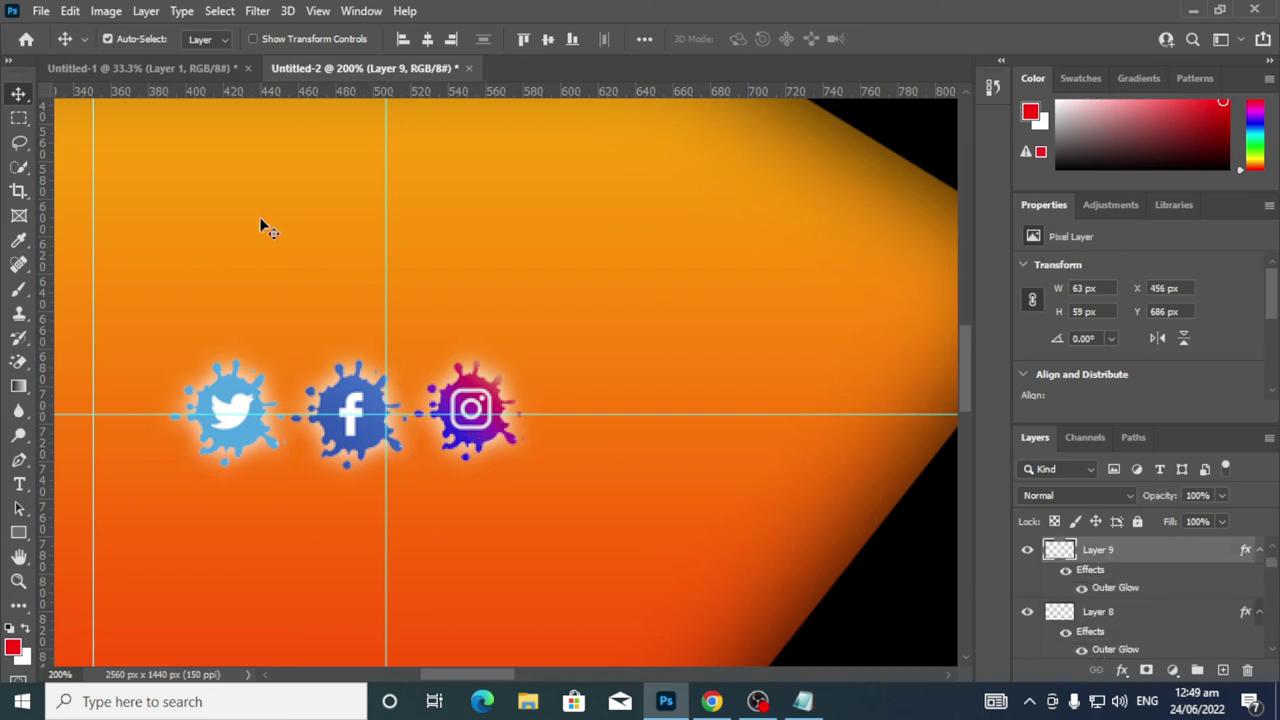
pyautogui.click(106, 11)
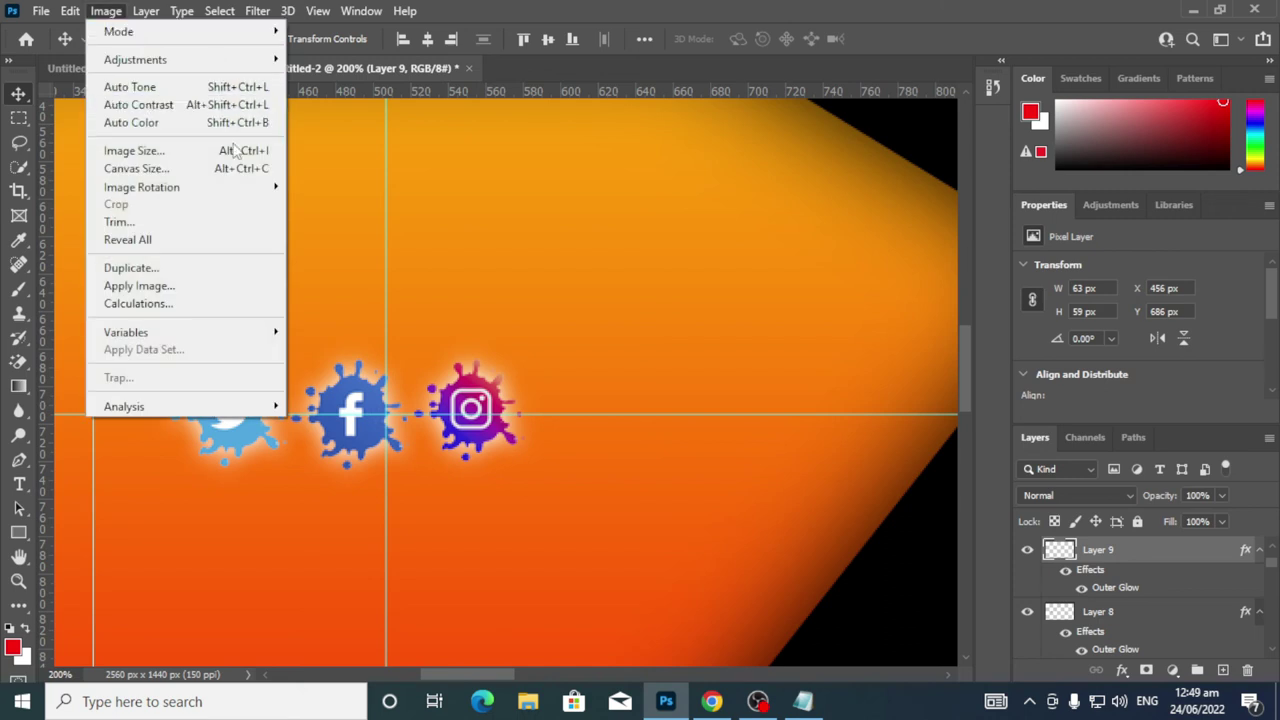
pyautogui.moveTo(218, 59)
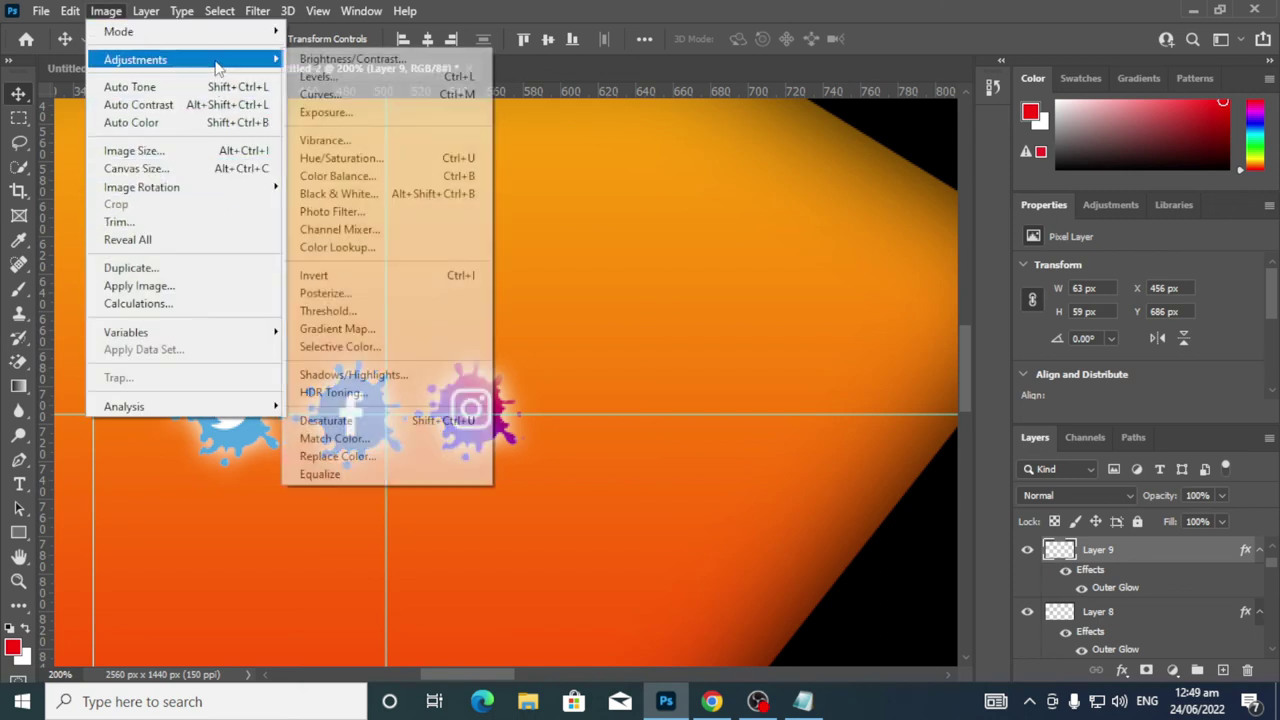
pyautogui.click(342, 158)
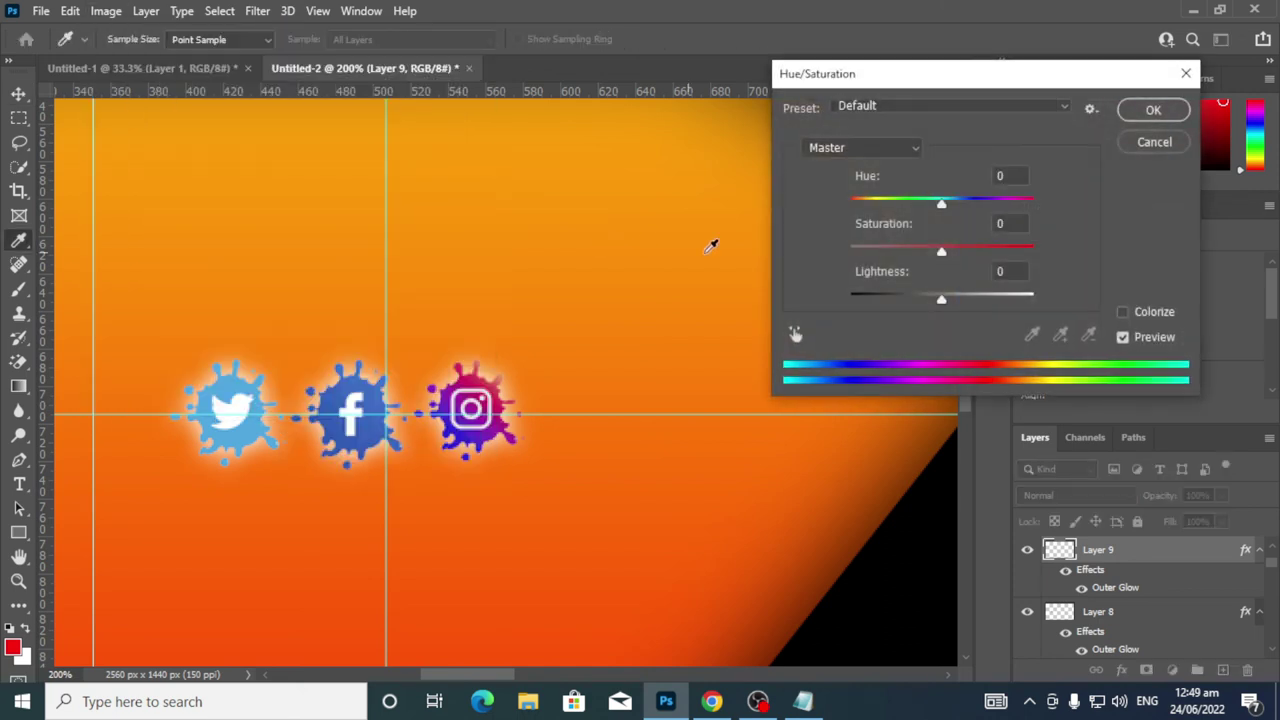
pyautogui.moveTo(944, 207); pyautogui.dragTo(963, 204)
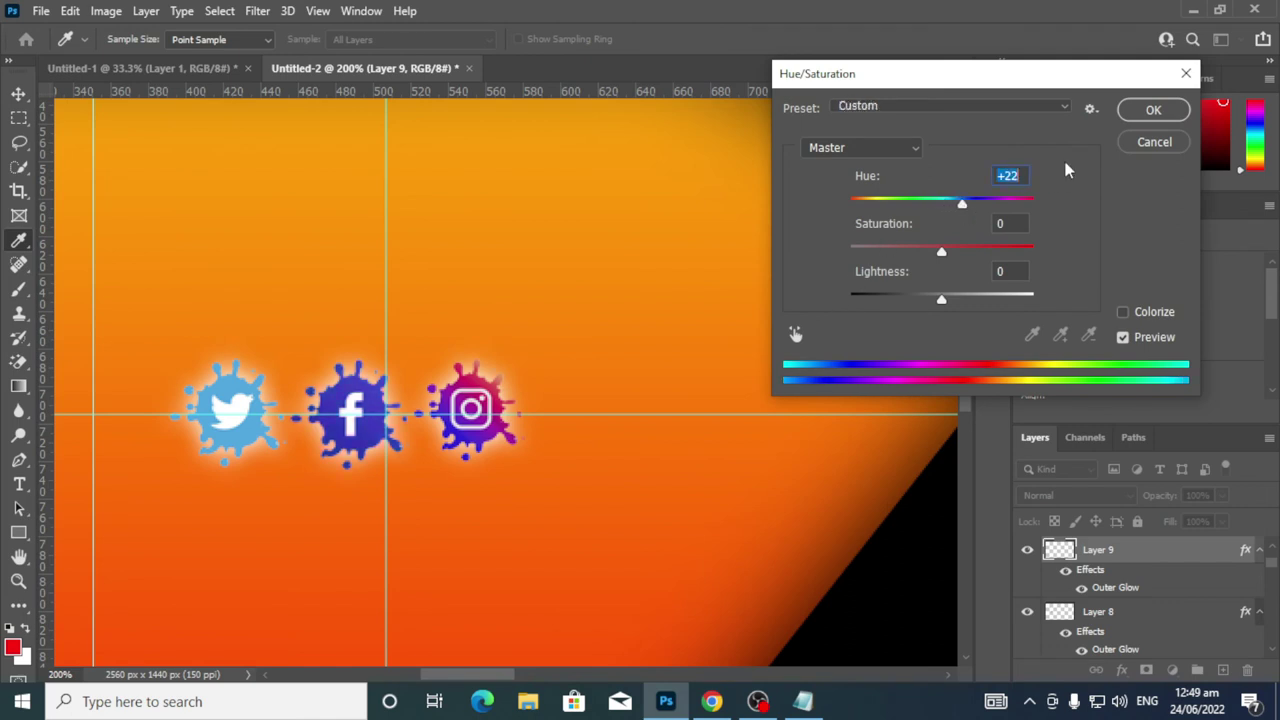
pyautogui.click(1150, 110)
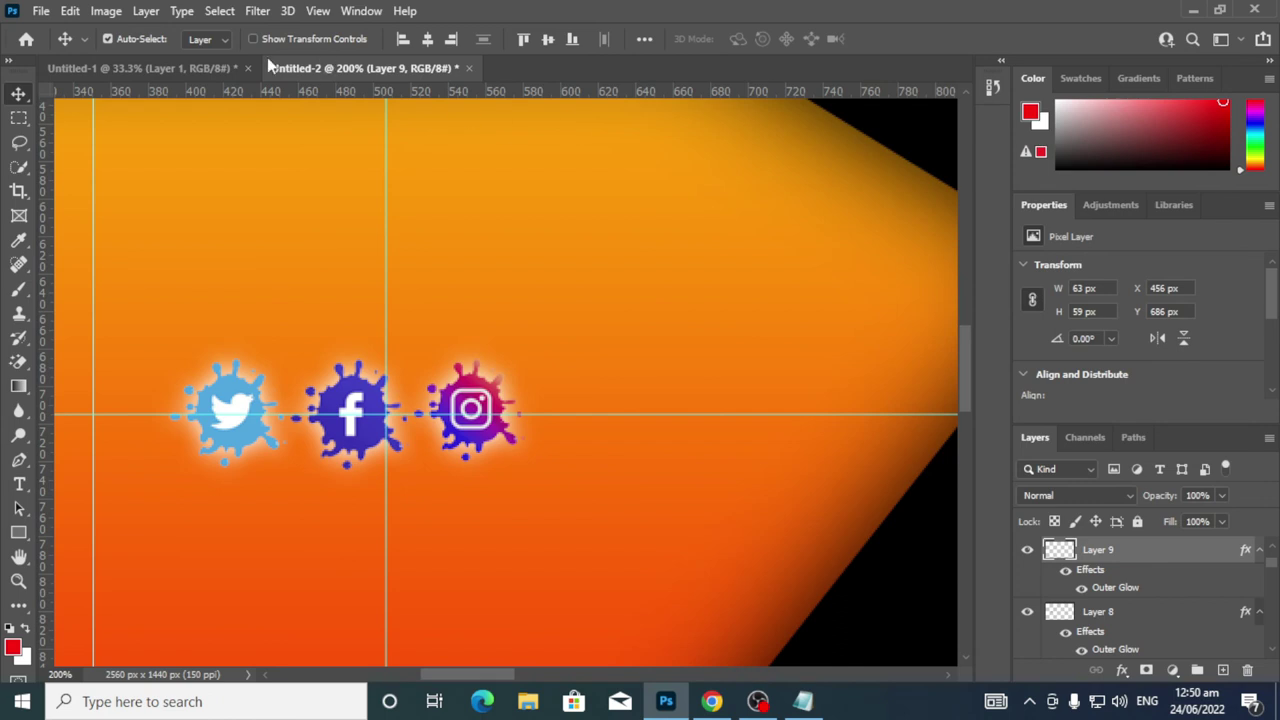
# Shift the Twitter icon's hue slightly below zero with Hue/Saturation to turn its blue splash cyan
pyautogui.click(232, 362)
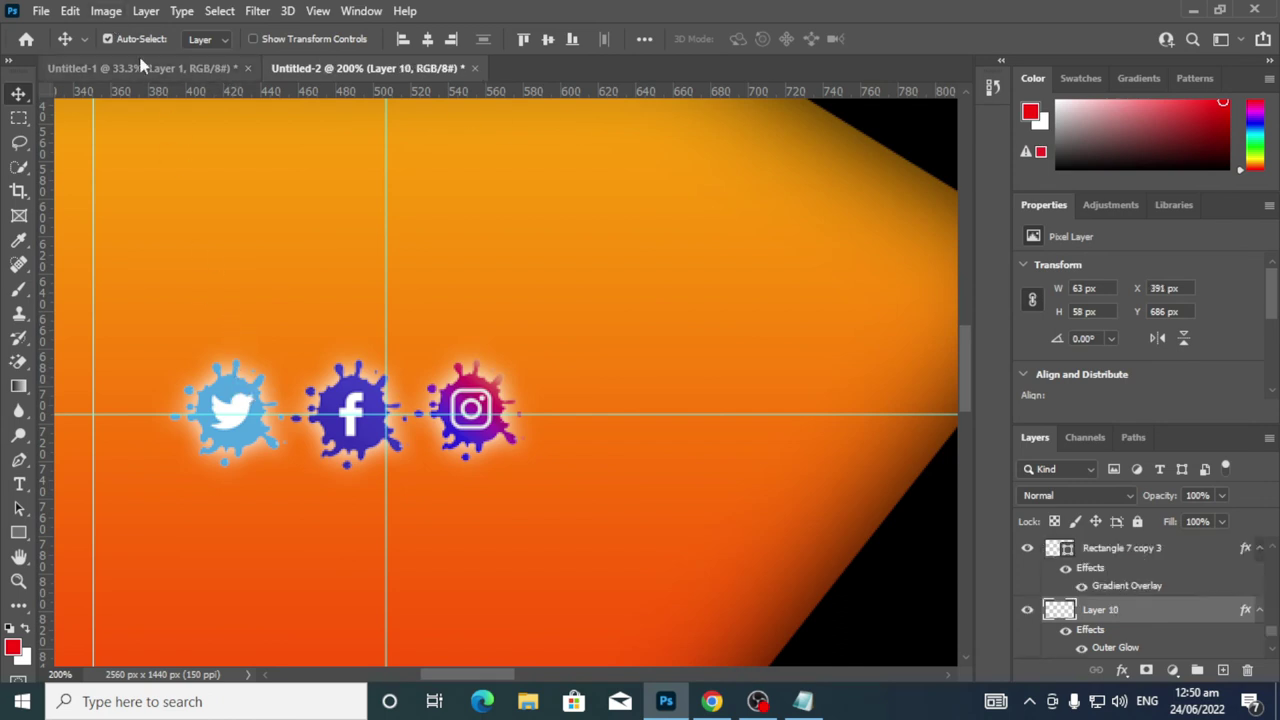
pyautogui.click(106, 11)
pyautogui.moveTo(200, 62)
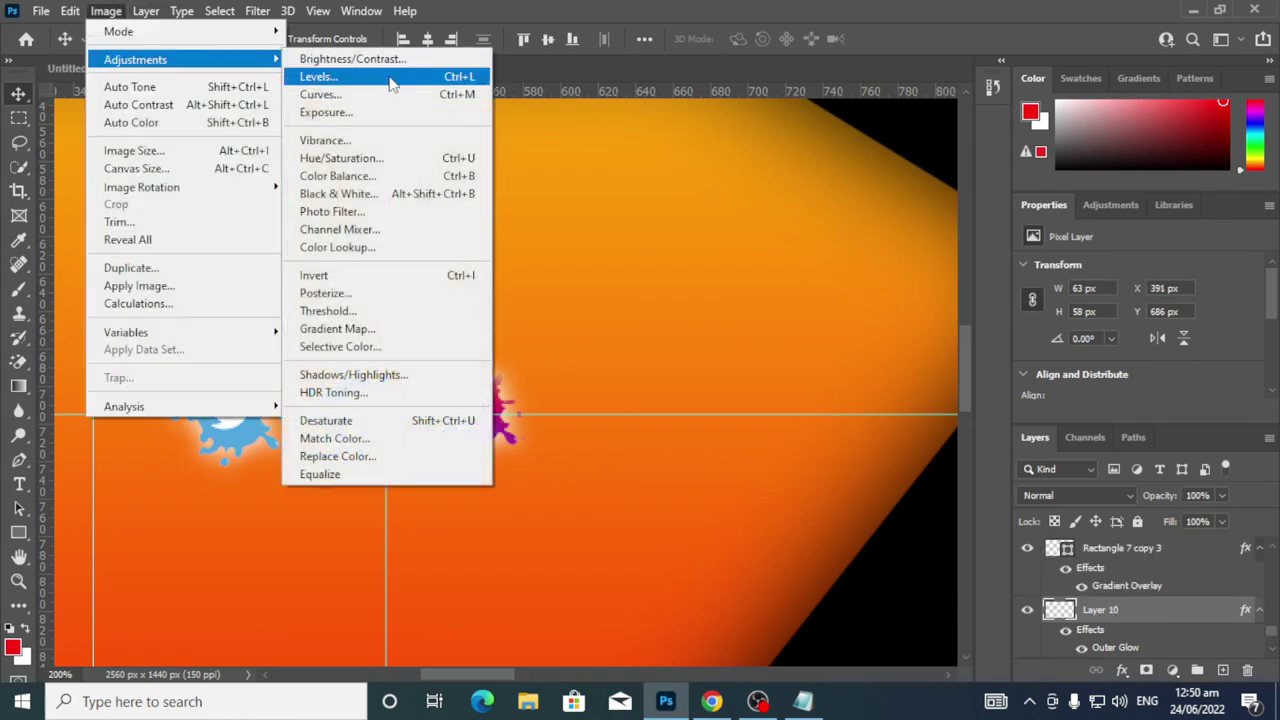
pyautogui.click(388, 162)
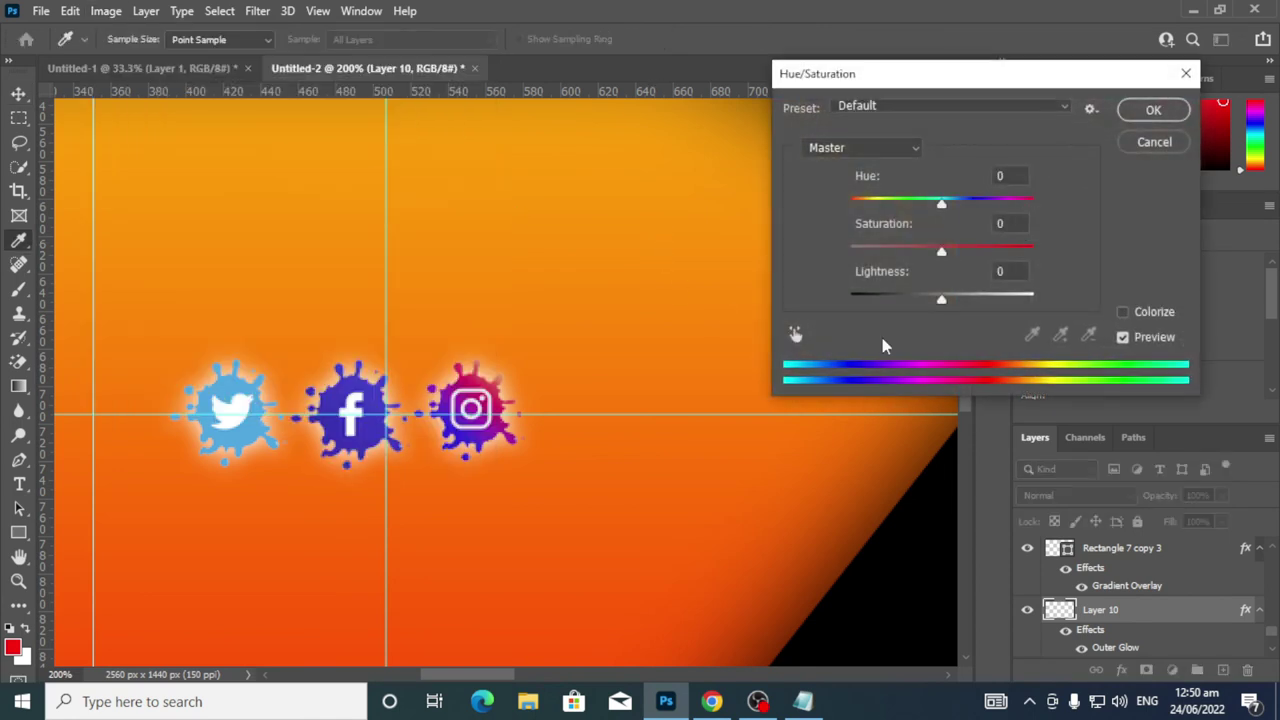
pyautogui.moveTo(941, 206)
pyautogui.mouseDown()
pyautogui.moveTo(959, 208)
pyautogui.moveTo(929, 222)
pyautogui.mouseUp()
pyautogui.click(1153, 110)
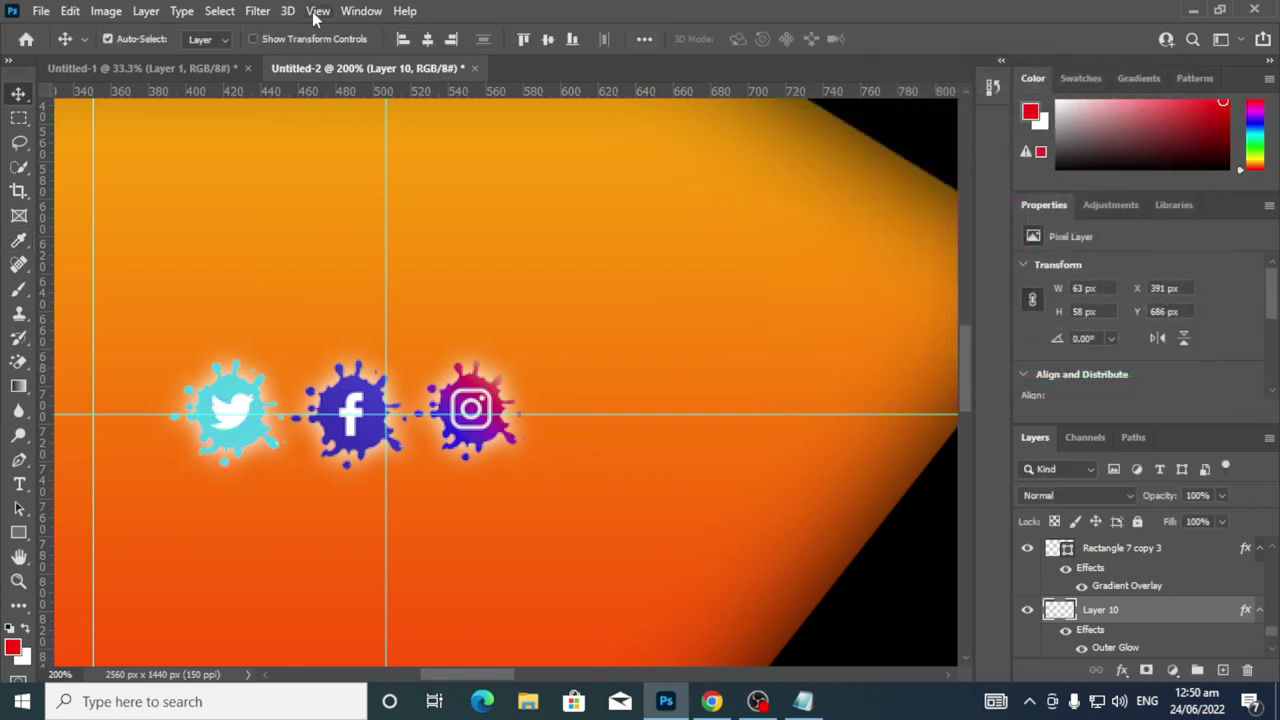
pyautogui.click(106, 11)
pyautogui.moveTo(157, 59)
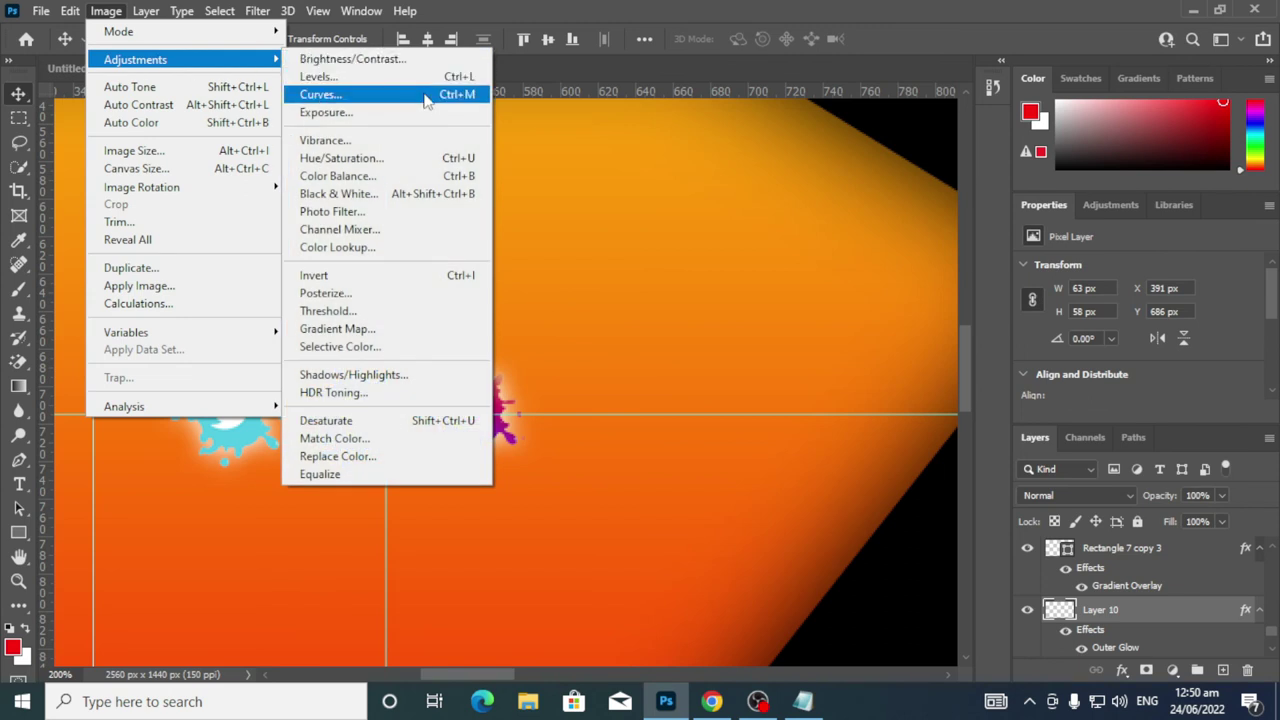
pyautogui.click(428, 94)
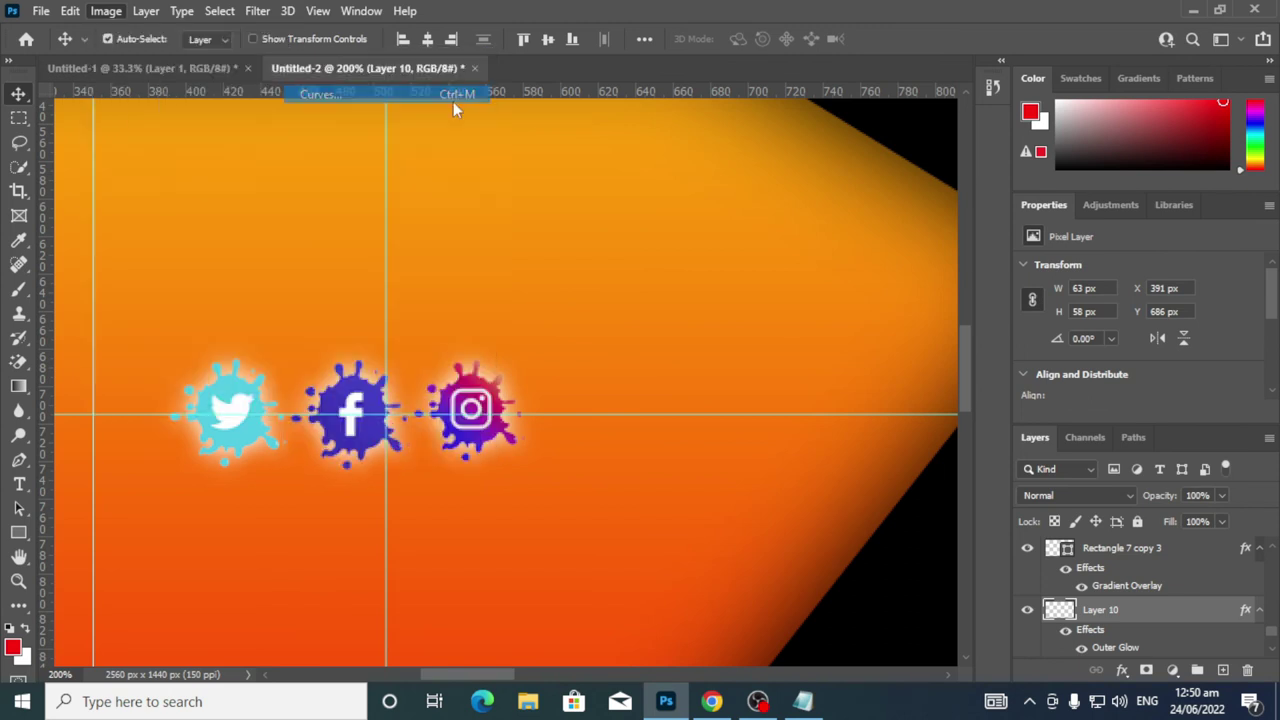
pyautogui.moveTo(716, 467); pyautogui.dragTo(752, 463)
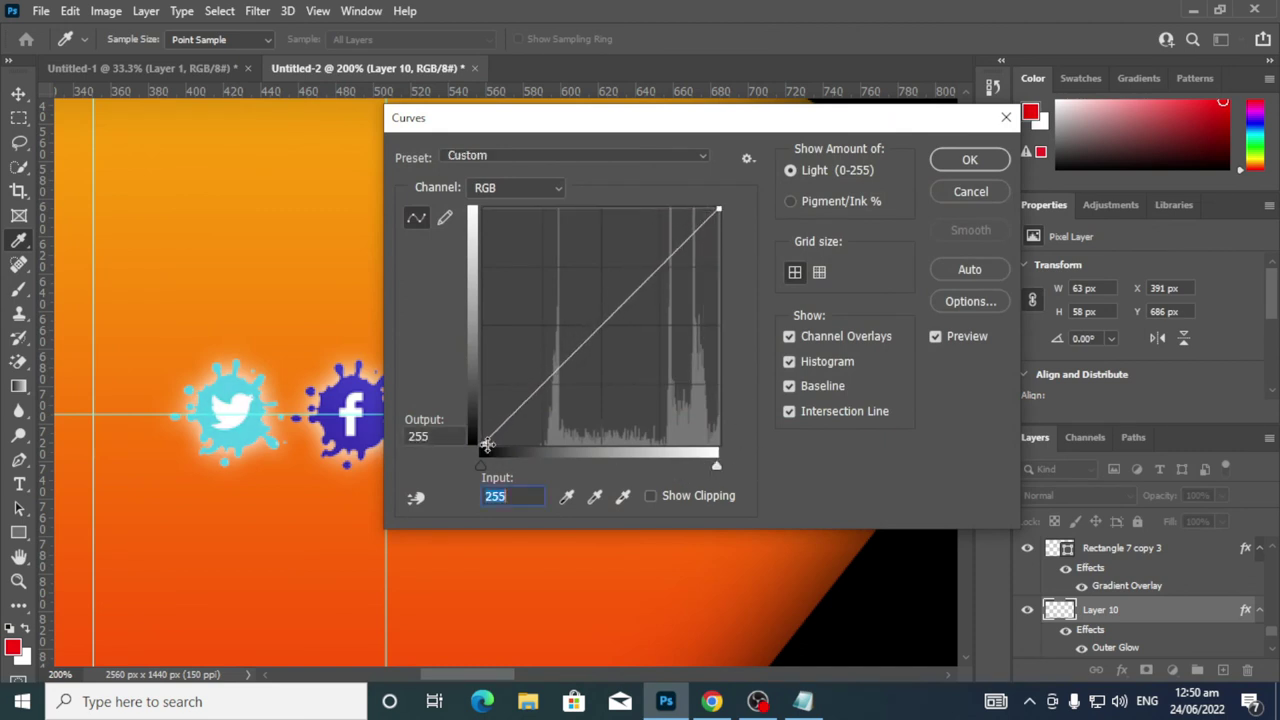
pyautogui.moveTo(484, 470)
pyautogui.mouseDown()
pyautogui.moveTo(545, 451)
pyautogui.moveTo(628, 458)
pyautogui.moveTo(475, 456)
pyautogui.mouseUp()
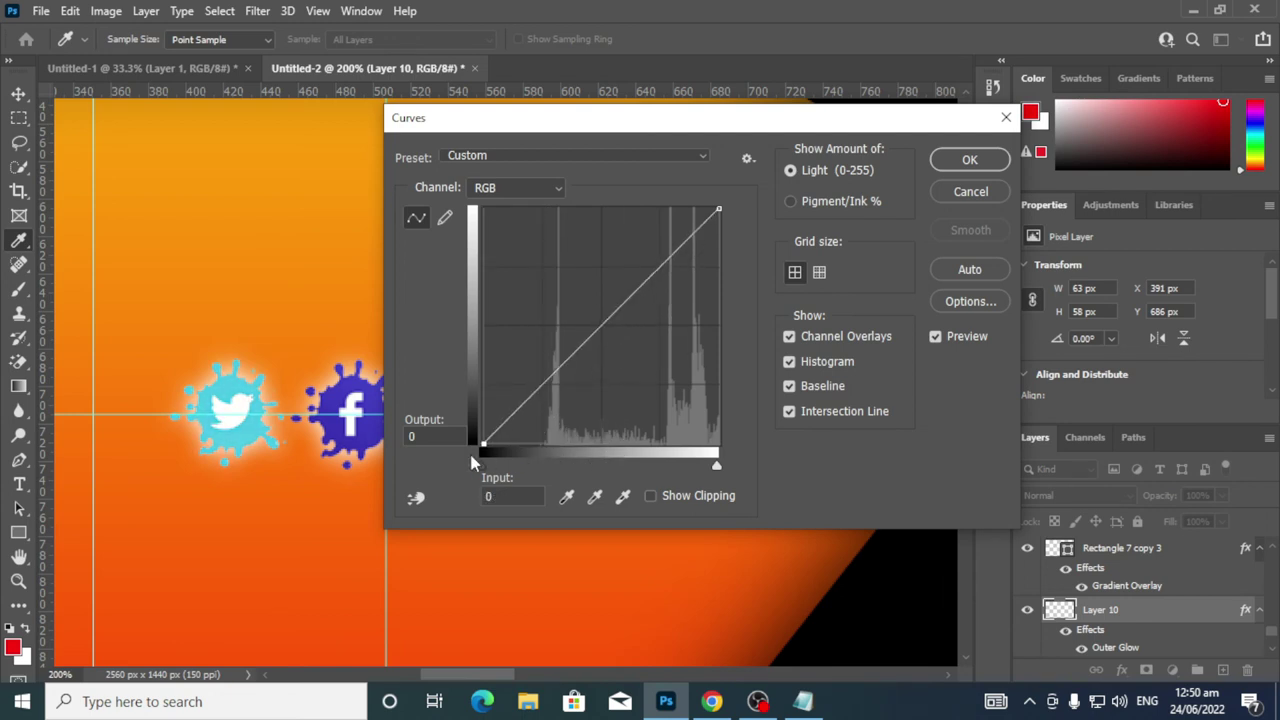
# Darken the Twitter icon with Levels, using input levels 86, 0.44 and 255 and output levels 25 and 255
pyautogui.click(100, 10)
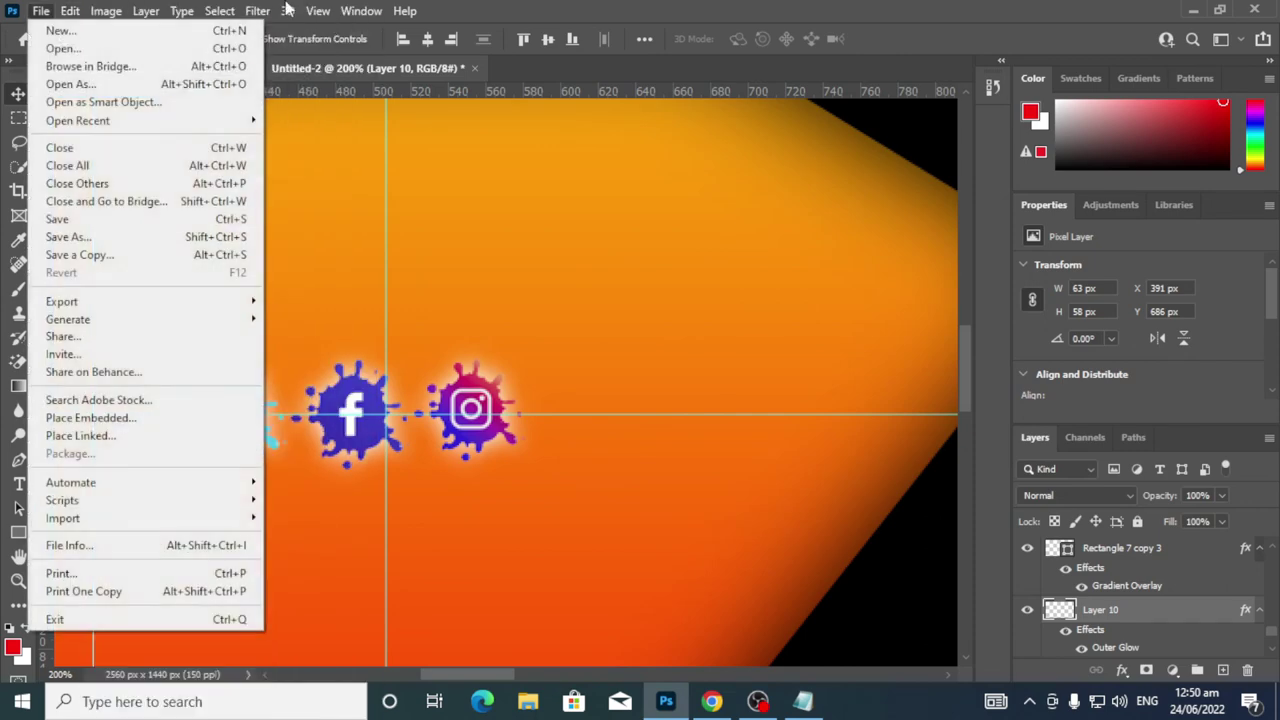
pyautogui.moveTo(106, 10)
pyautogui.moveTo(141, 67)
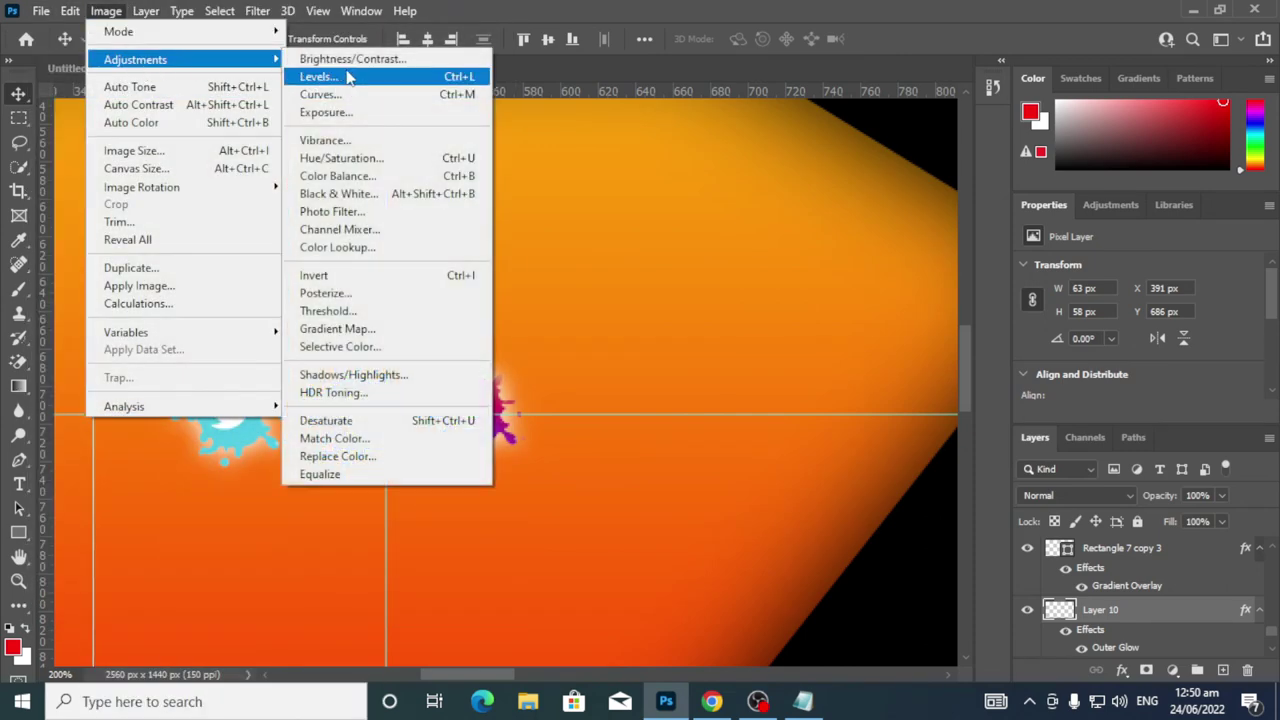
pyautogui.click(335, 77)
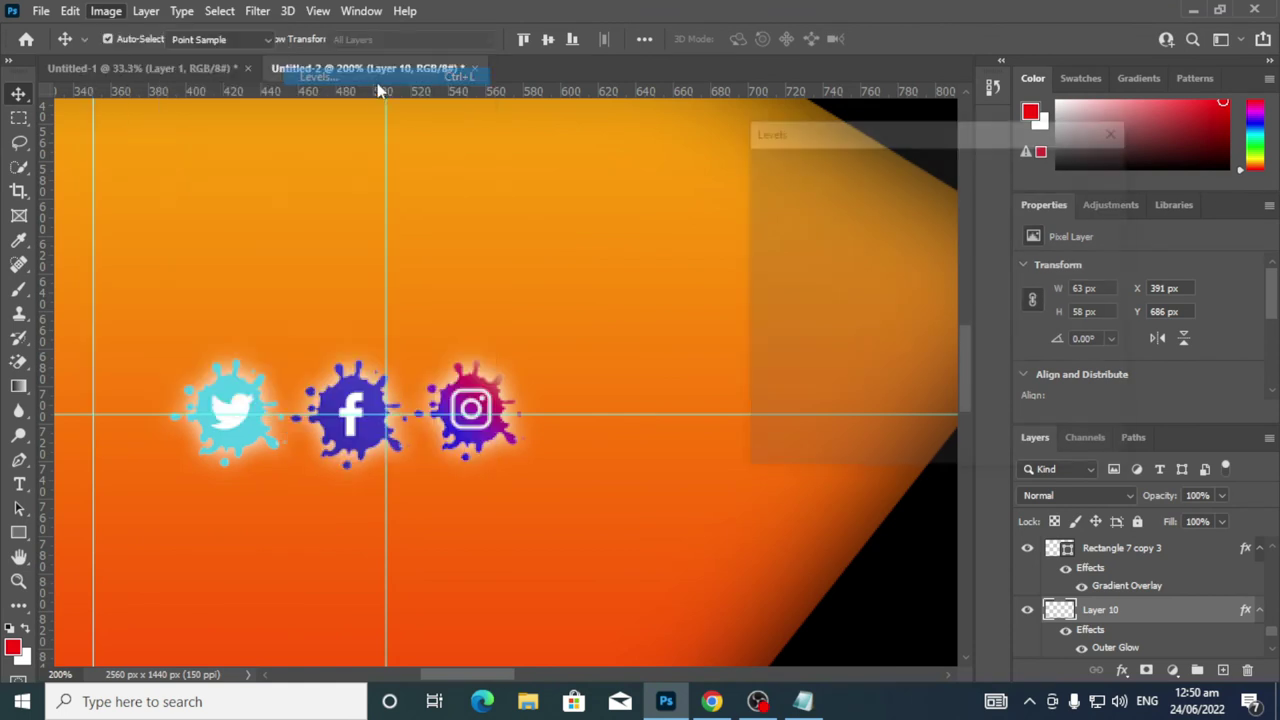
pyautogui.moveTo(769, 425); pyautogui.dragTo(782, 425)
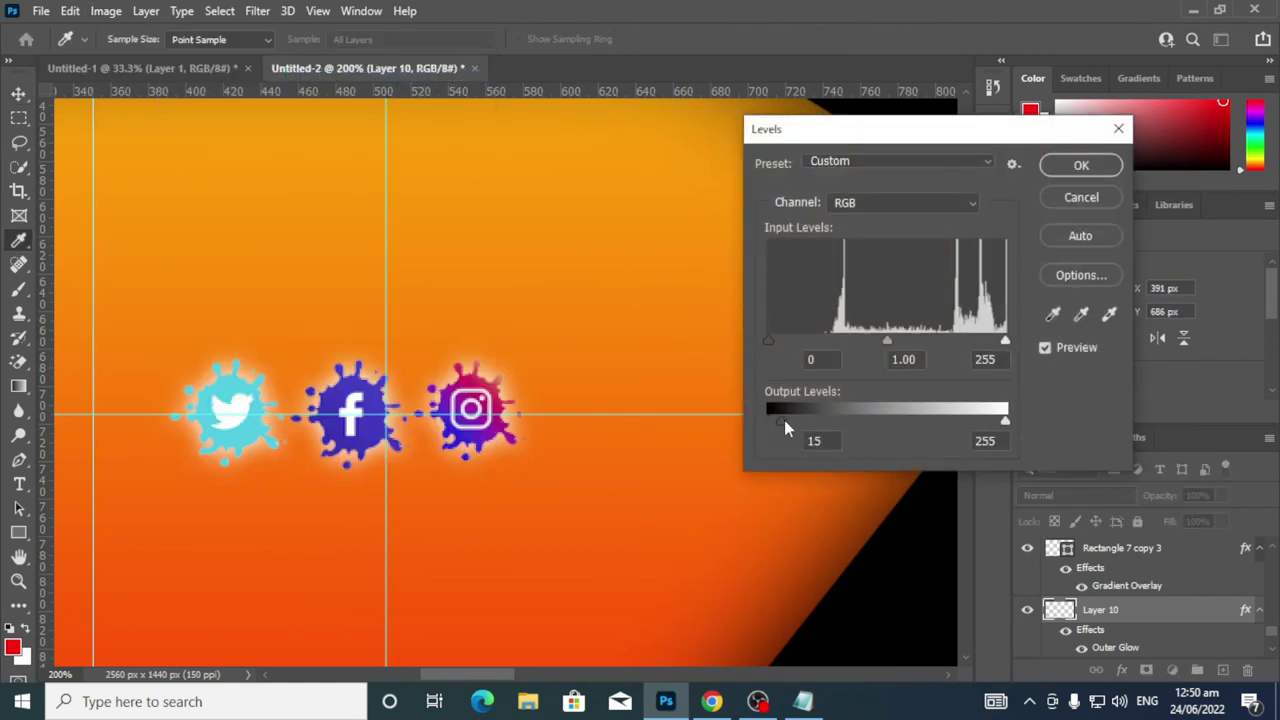
pyautogui.moveTo(765, 344); pyautogui.dragTo(848, 344)
pyautogui.moveTo(1005, 342)
pyautogui.mouseDown()
pyautogui.moveTo(960, 341)
pyautogui.moveTo(1005, 342)
pyautogui.mouseUp()
pyautogui.moveTo(924, 341); pyautogui.dragTo(963, 342)
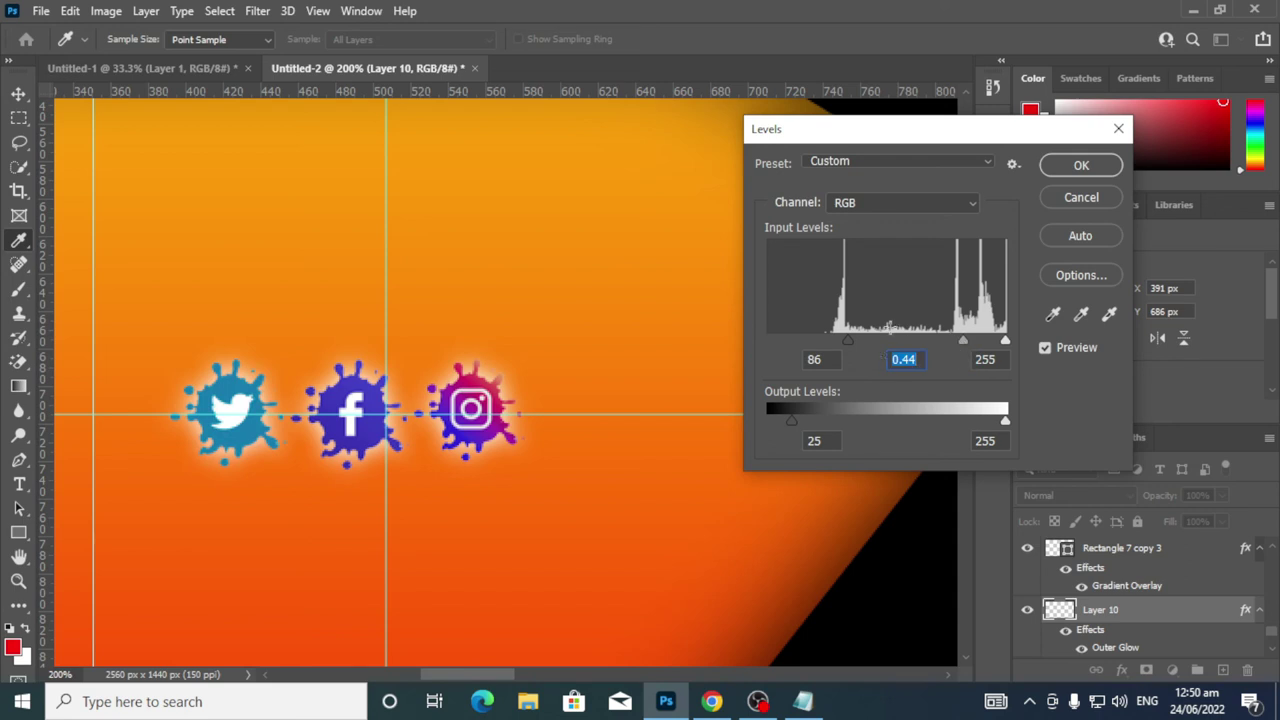
pyautogui.click(1090, 165)
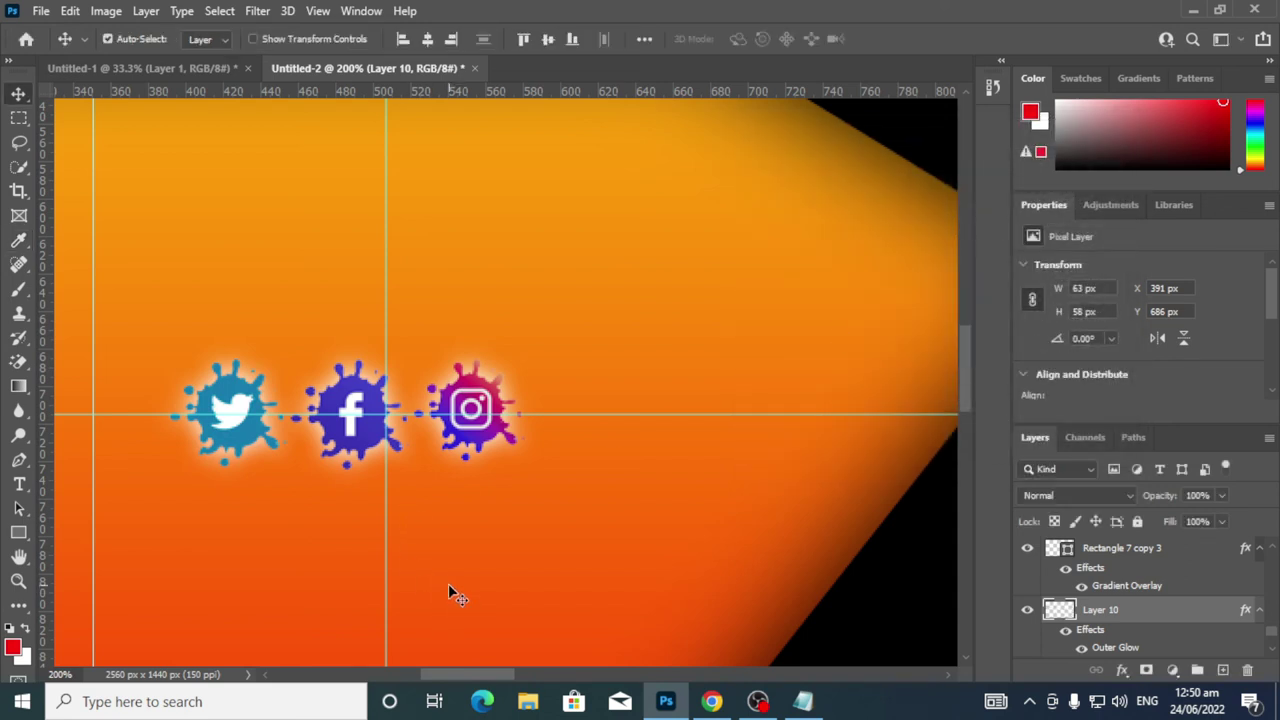
# Add a white "SOCIAL MEDIA" heading in 14 pt Arial Regular just above the three social icons
pyautogui.hotkey('ctrl', '-')
pyautogui.hotkey('ctrl', '-')
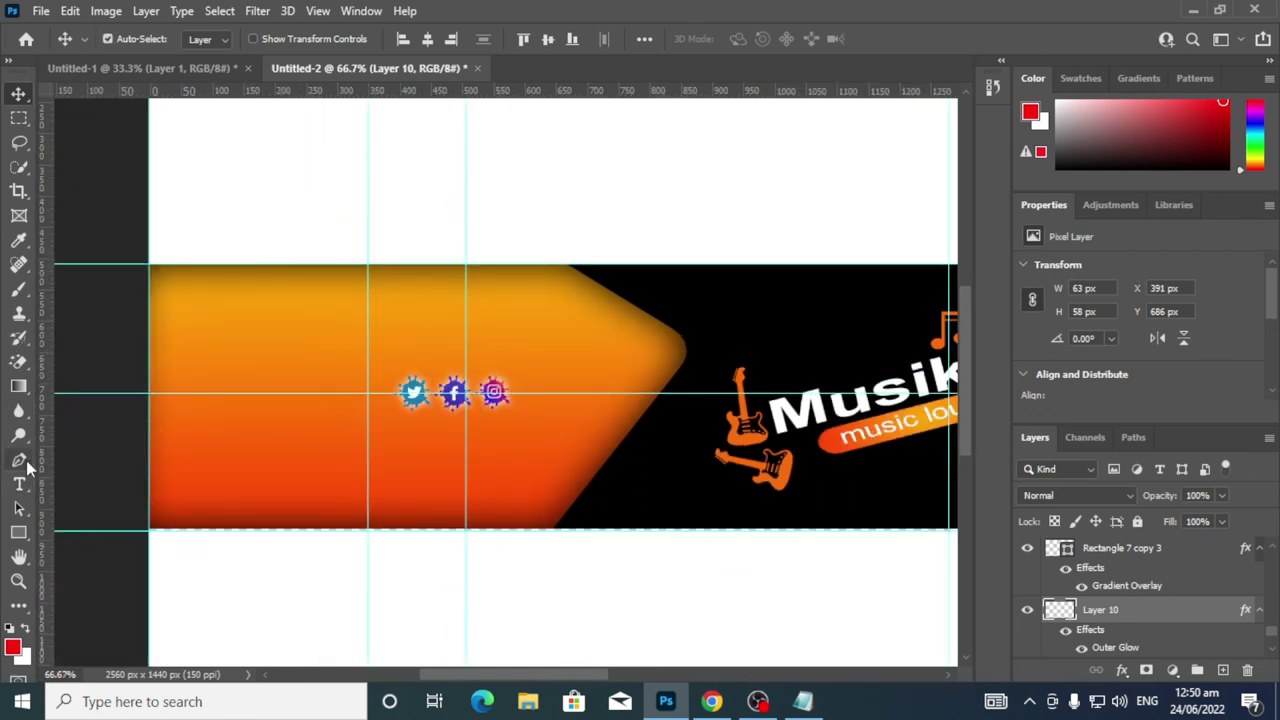
pyautogui.click(19, 484)
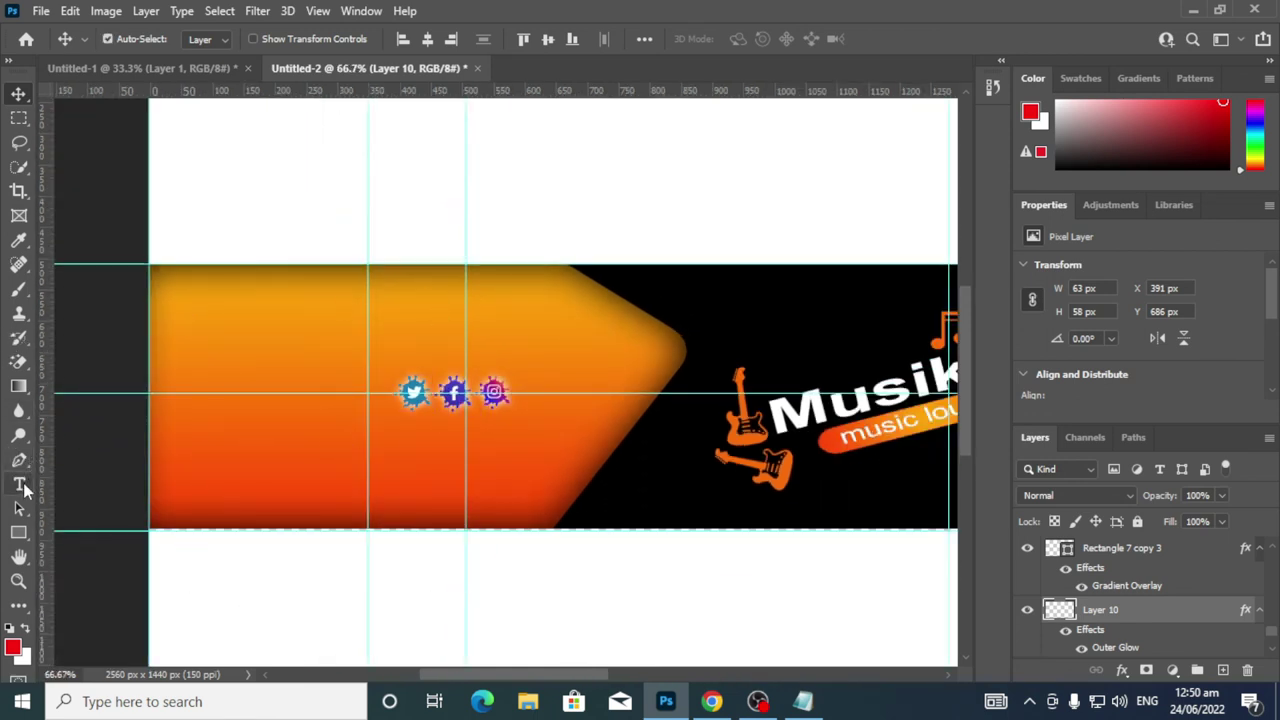
pyautogui.click(404, 361)
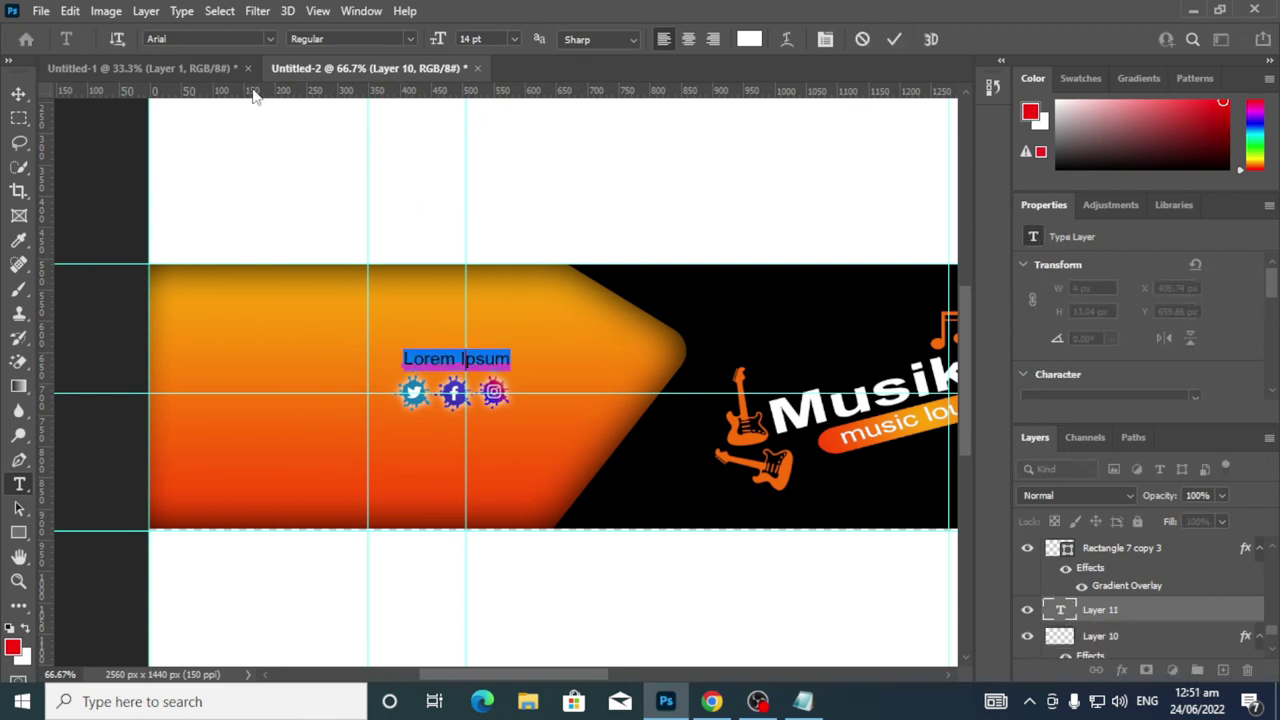
pyautogui.write('social')
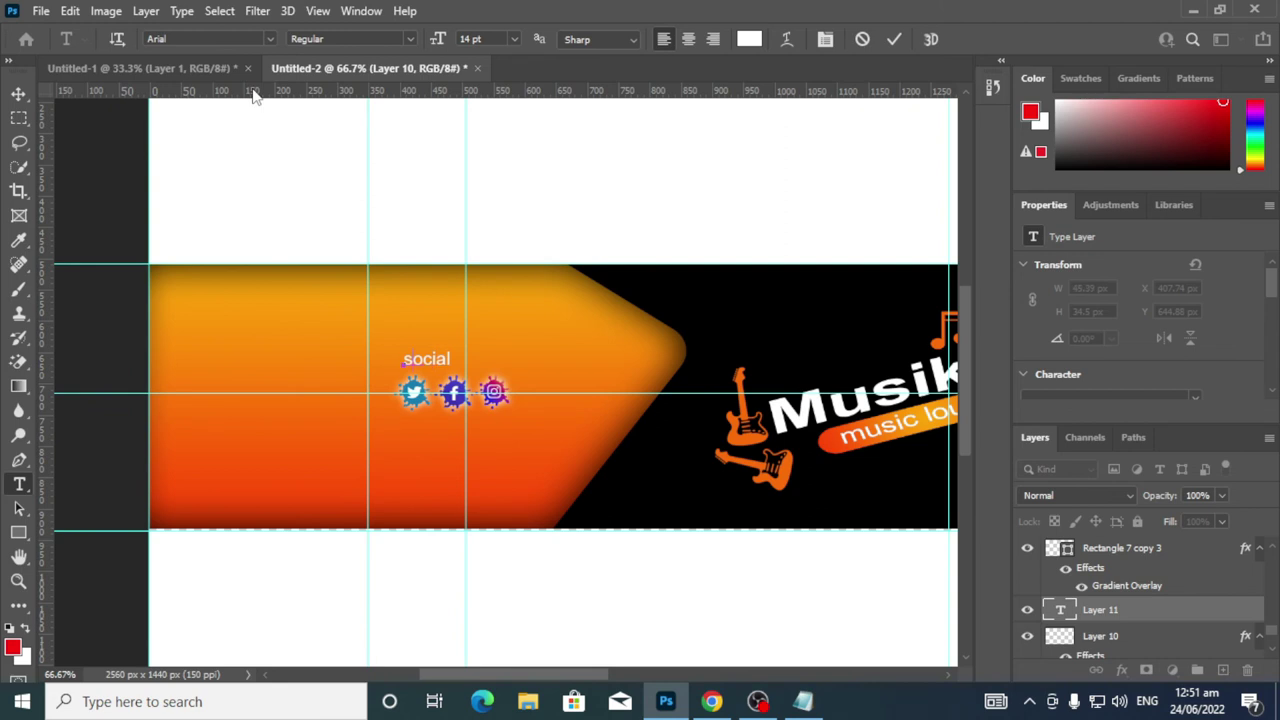
pyautogui.press('BackSpace')
pyautogui.press('BackSpace')
pyautogui.press('BackSpace')
pyautogui.press('BackSpace')
pyautogui.press('BackSpace')
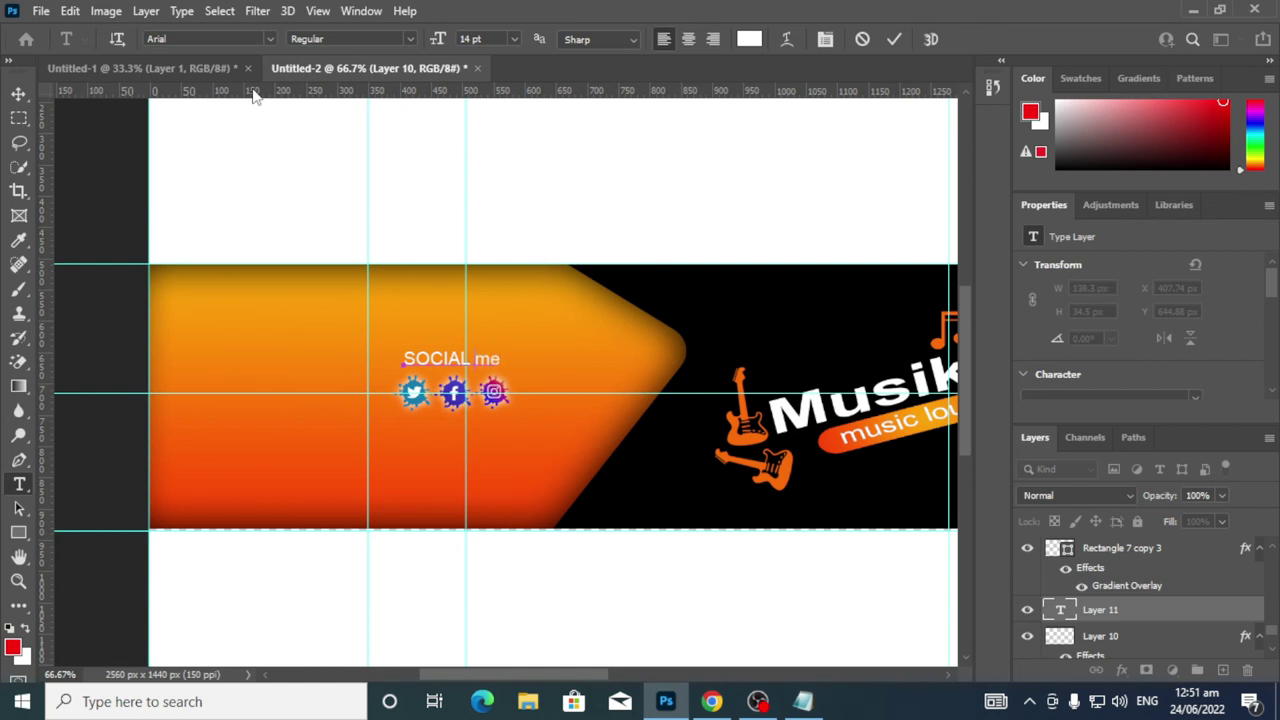
pyautogui.write('MEDIA')
pyautogui.click(895, 41)
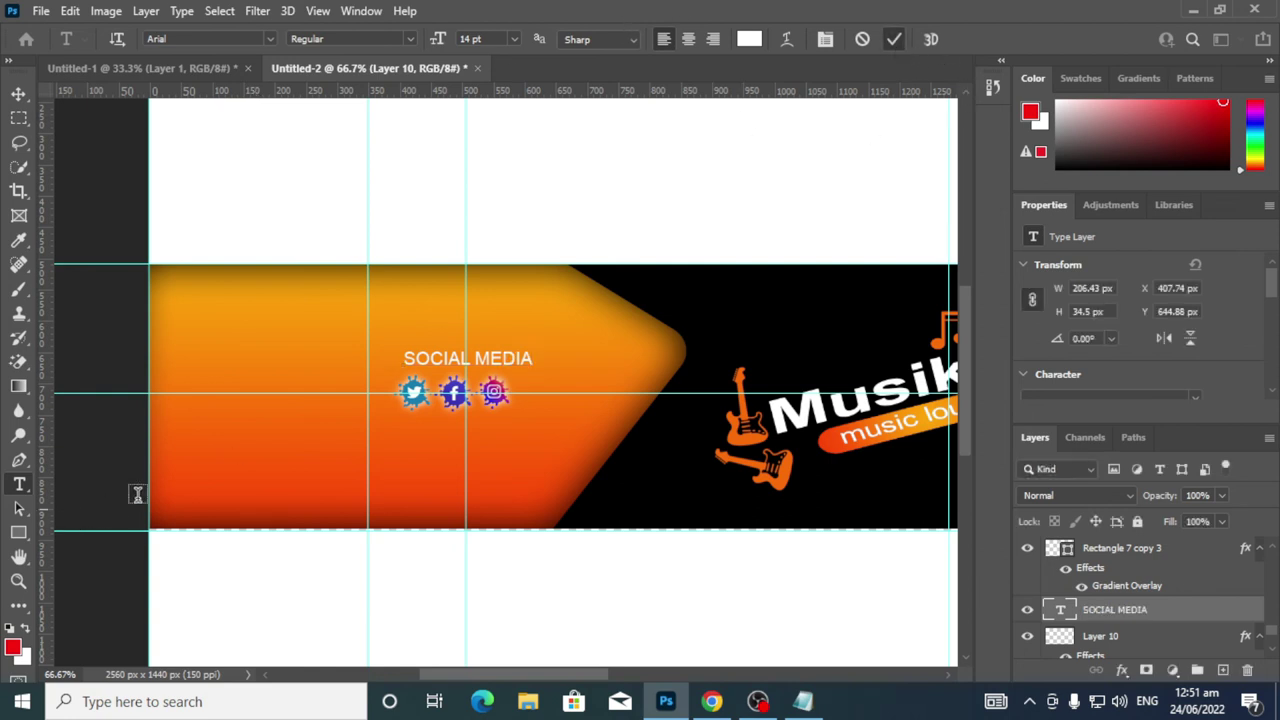
# Position the SOCIAL MEDIA heading over the icons and flatten it to about 205 px wide and 16 px high
pyautogui.click(21, 93)
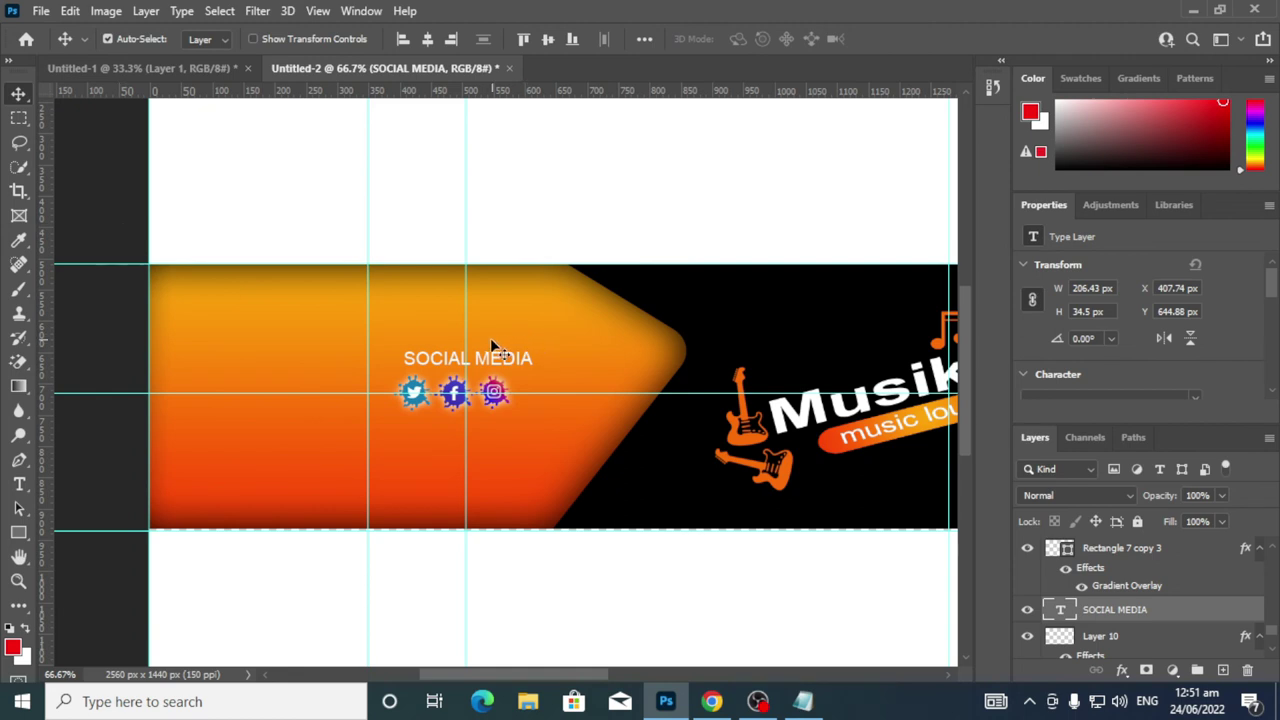
pyautogui.moveTo(507, 365); pyautogui.dragTo(486, 368)
pyautogui.hotkey('ctrl', 't')
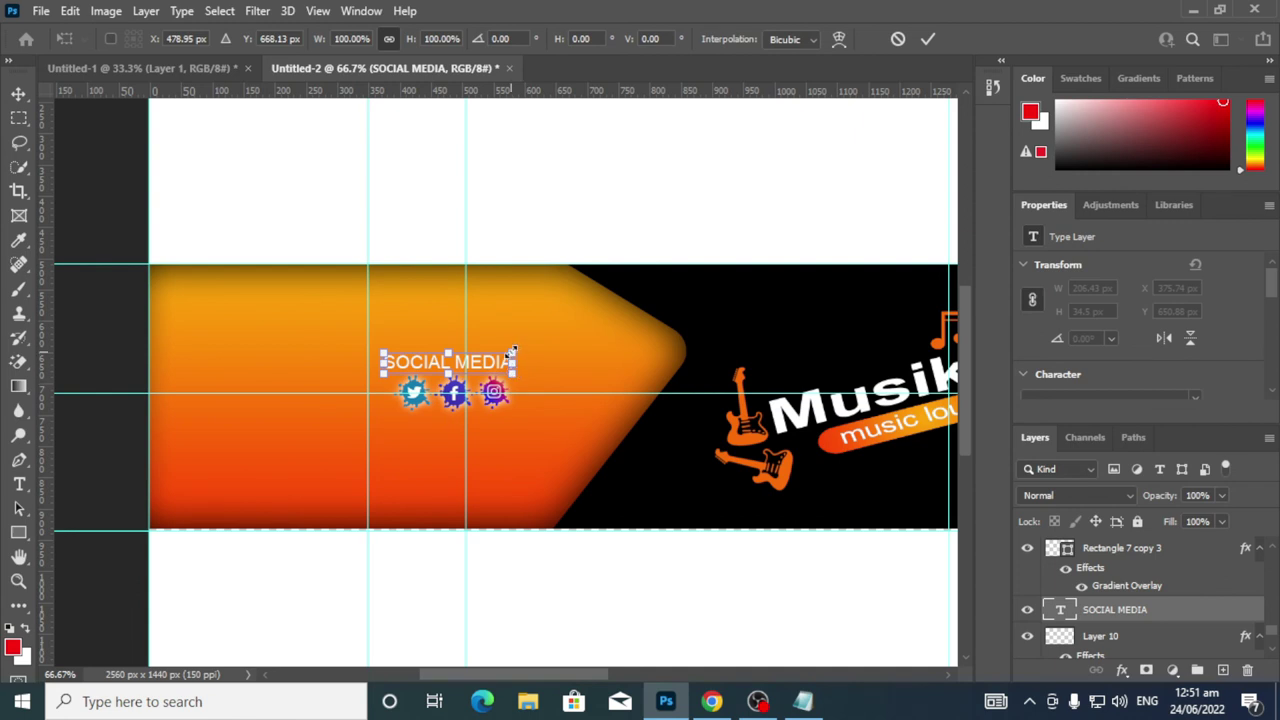
pyautogui.moveTo(513, 351); pyautogui.dragTo(454, 356)
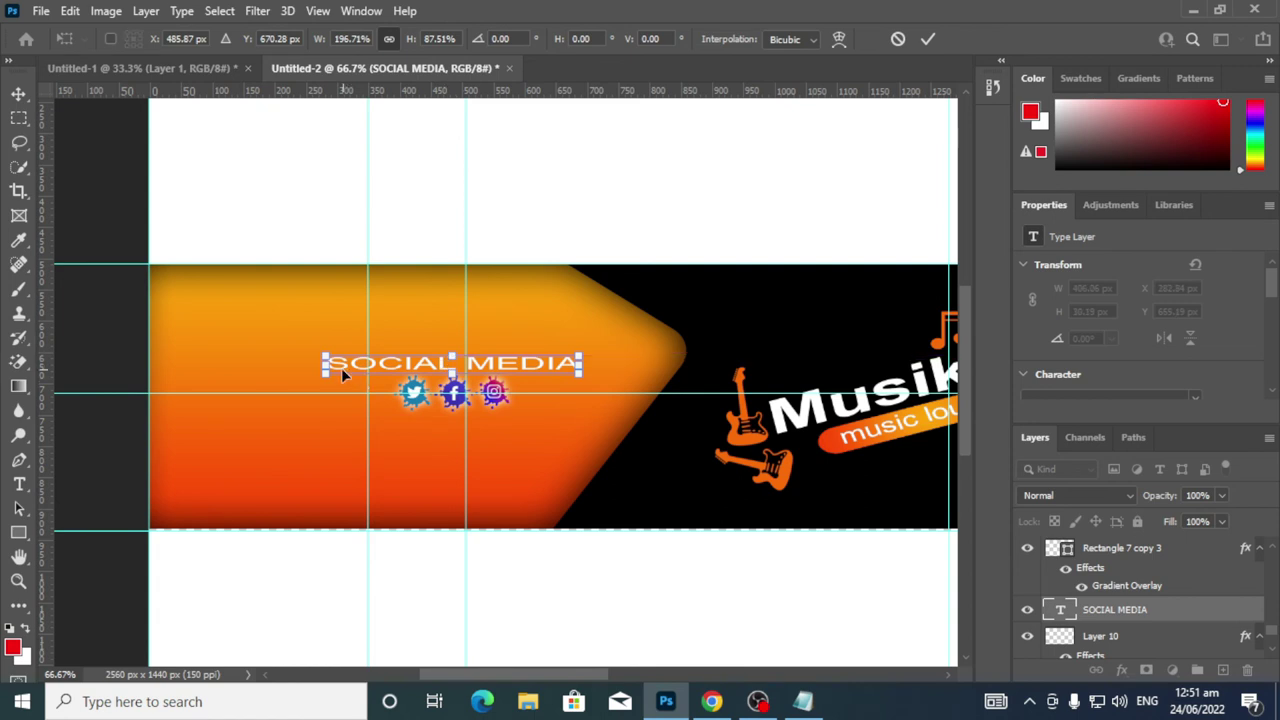
pyautogui.moveTo(325, 368); pyautogui.dragTo(384, 370)
pyautogui.moveTo(578, 366); pyautogui.dragTo(450, 355)
pyautogui.click(925, 40)
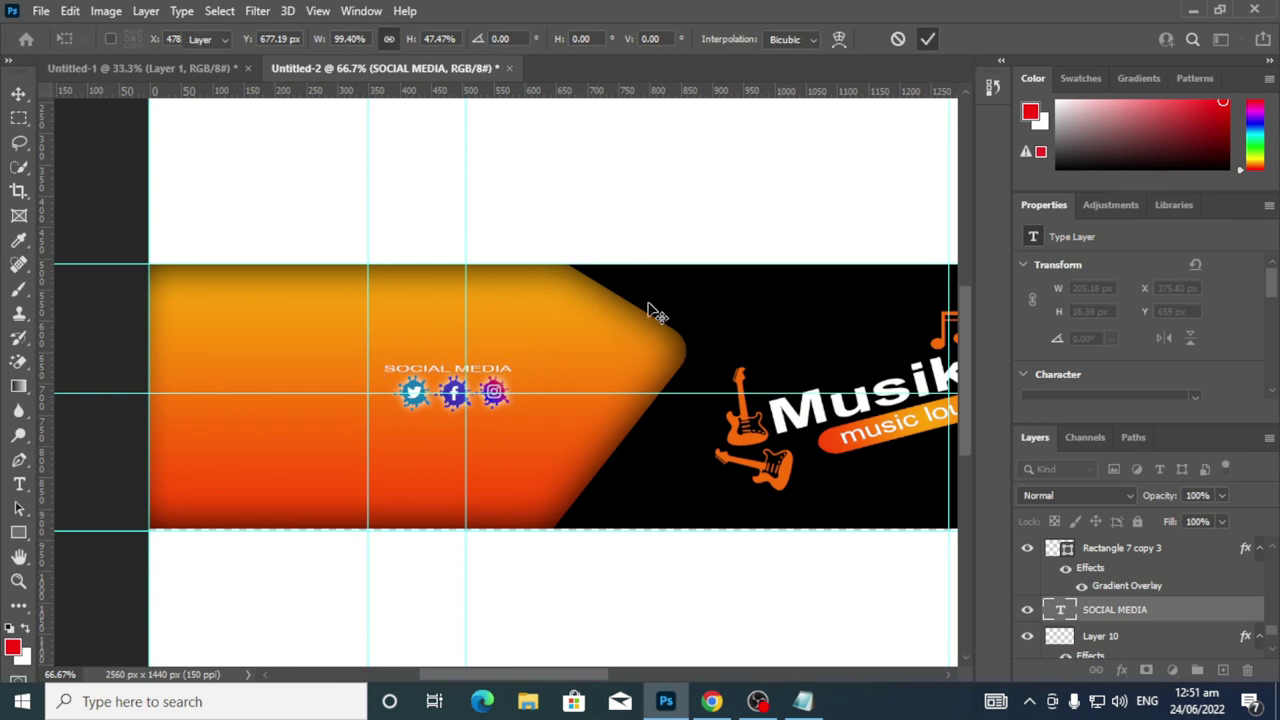
# Set the whole SOCIAL MEDIA heading's text color to black, 000000
pyautogui.click(19, 484)
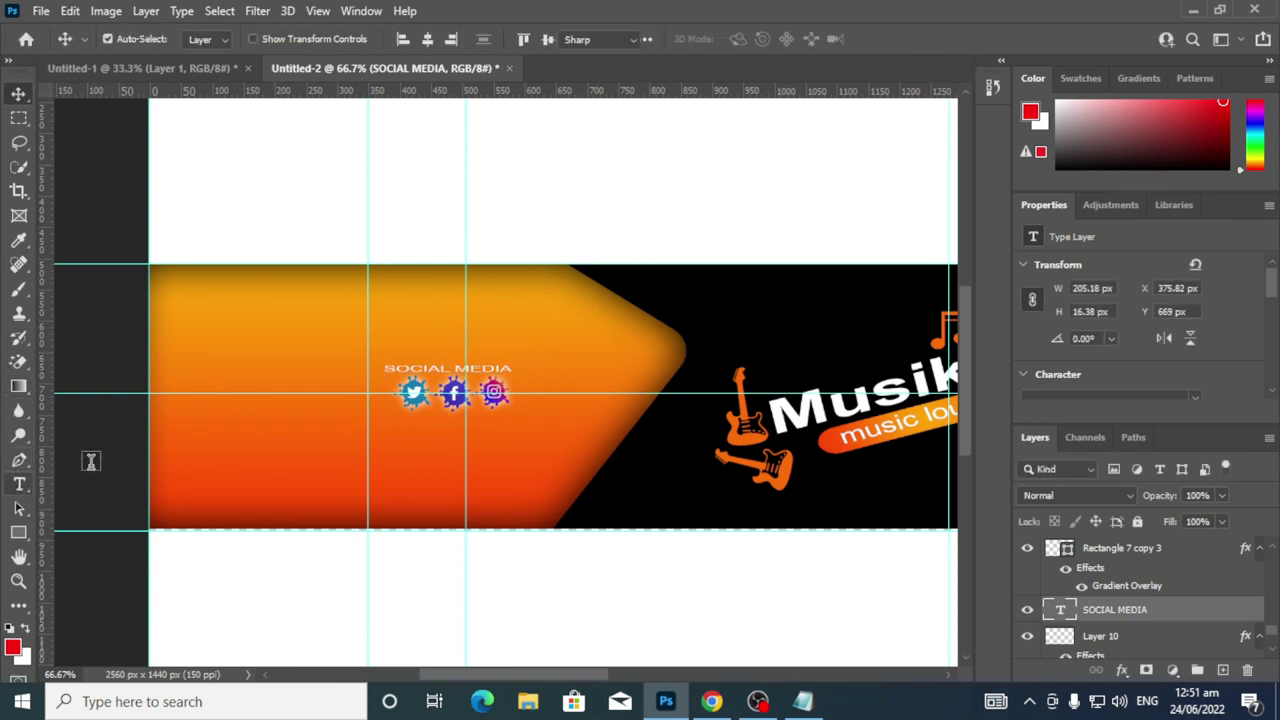
pyautogui.click(400, 368)
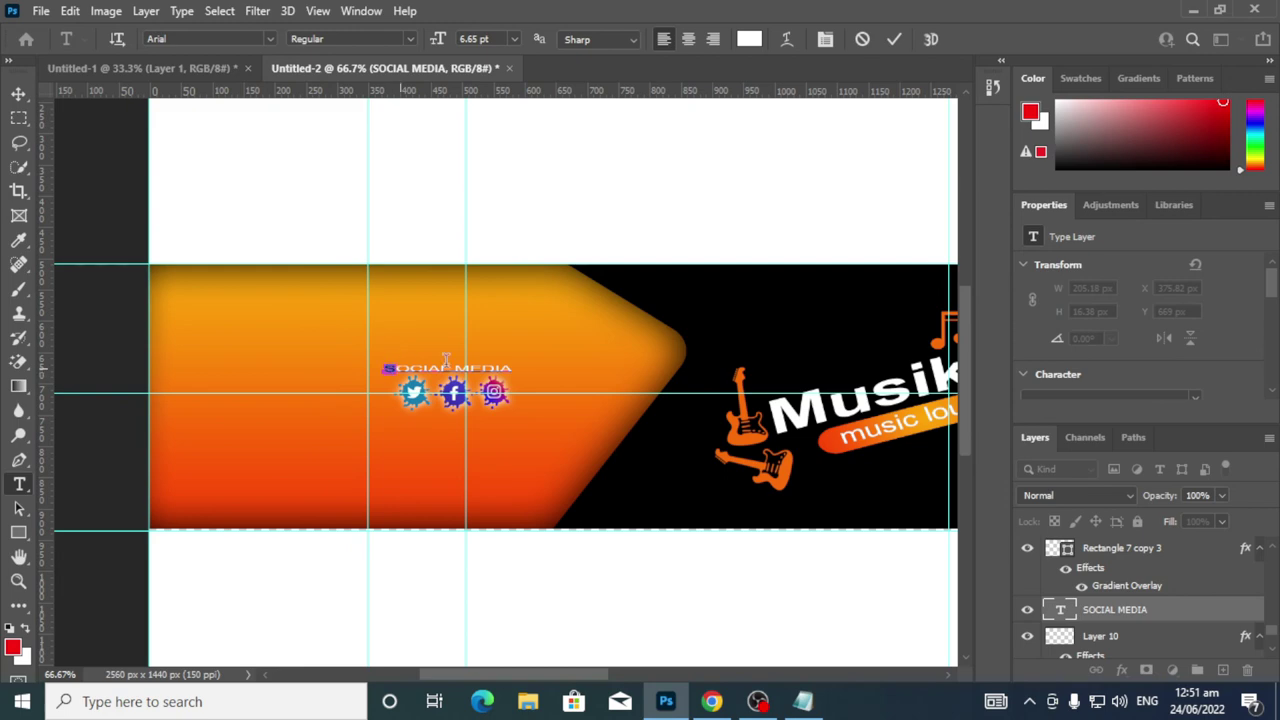
pyautogui.moveTo(386, 368); pyautogui.dragTo(583, 340)
pyautogui.click(749, 39)
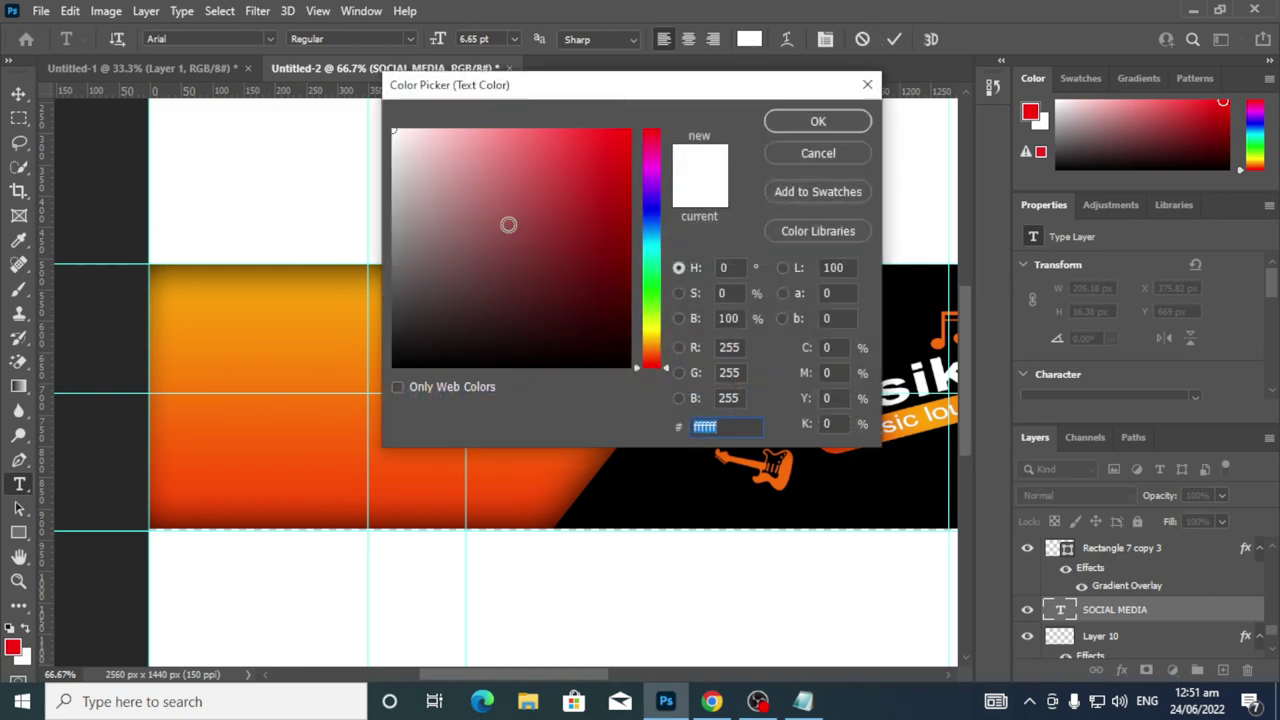
pyautogui.write('000000')
pyautogui.click(821, 122)
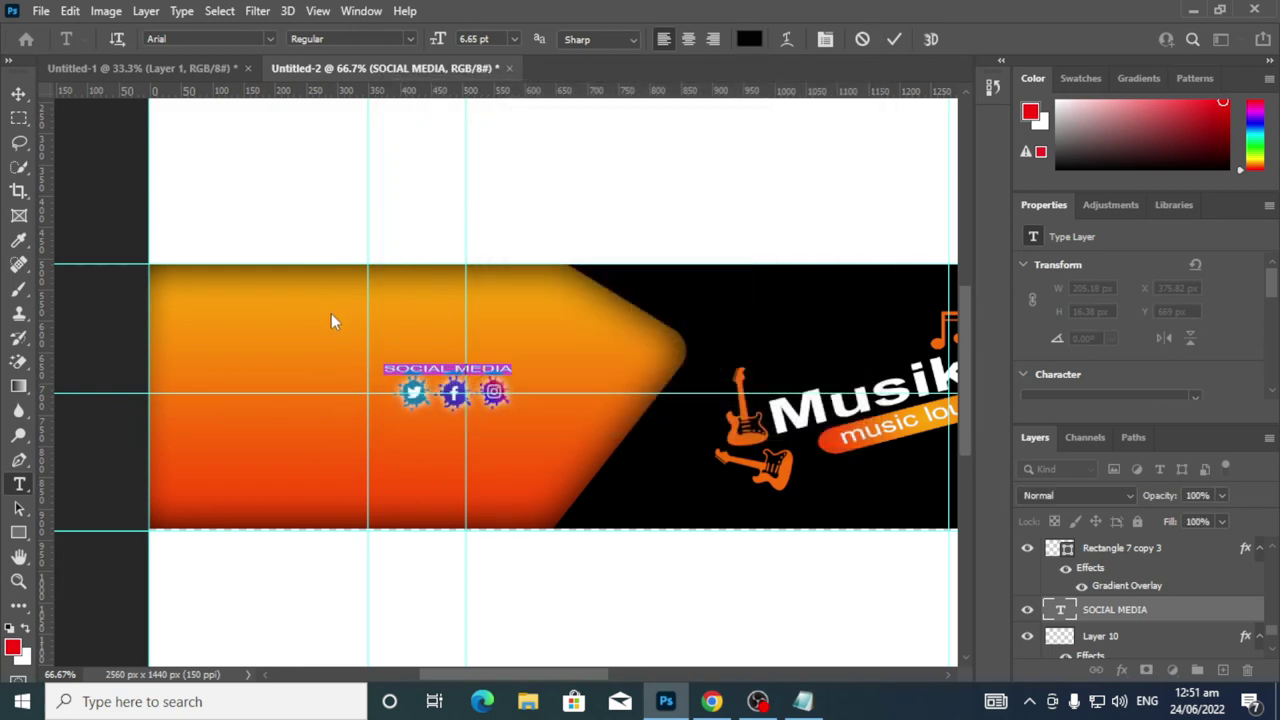
pyautogui.click(894, 39)
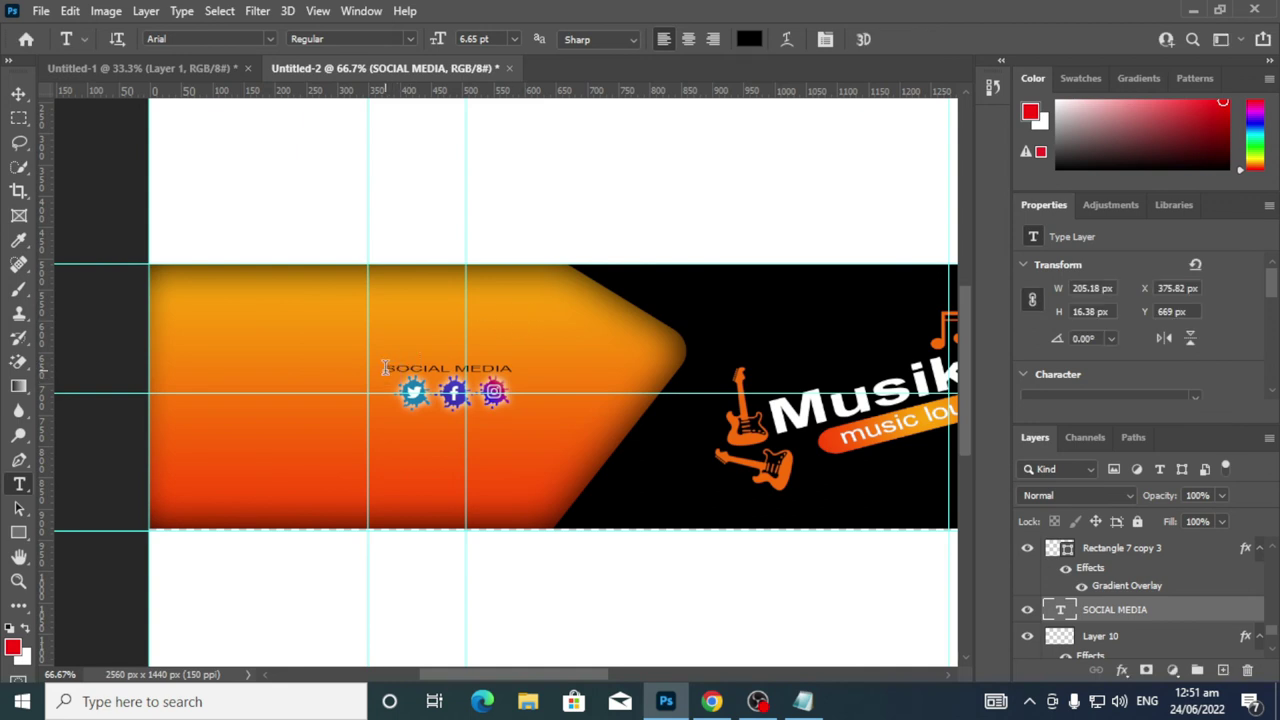
# Change the SOCIAL MEDIA heading's font style to Bold
pyautogui.moveTo(390, 368); pyautogui.dragTo(522, 350)
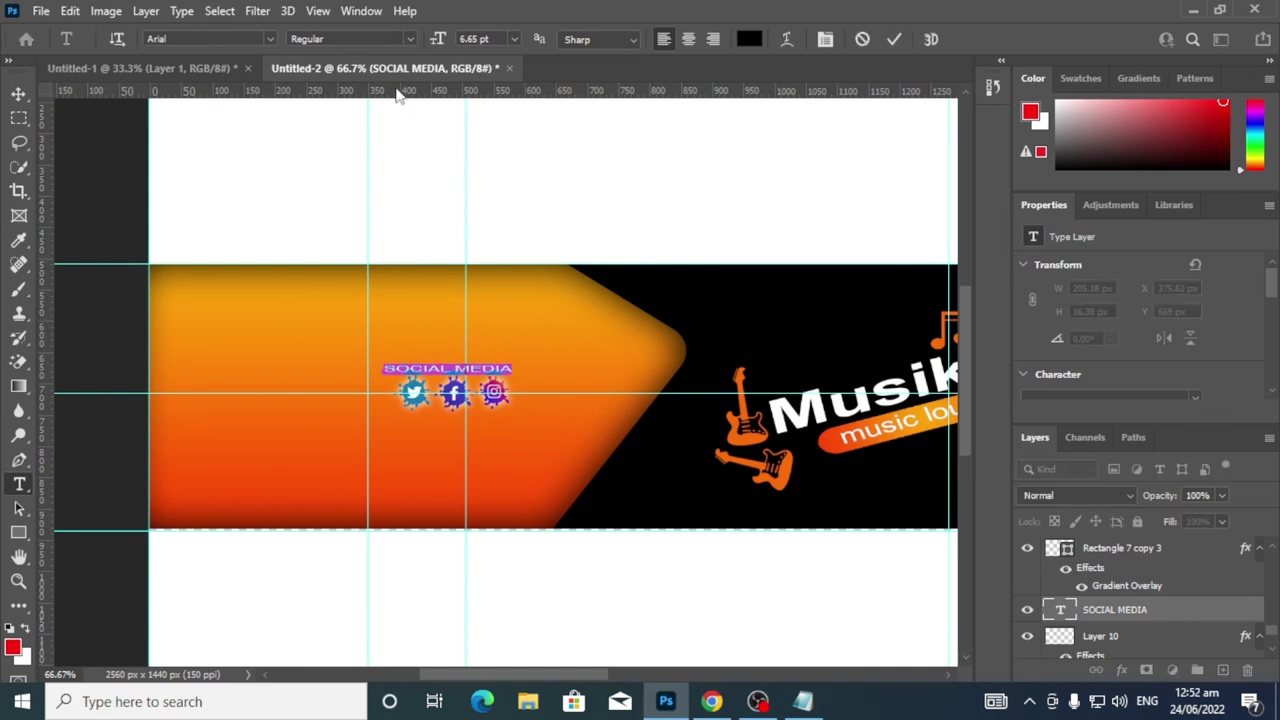
pyautogui.click(410, 38)
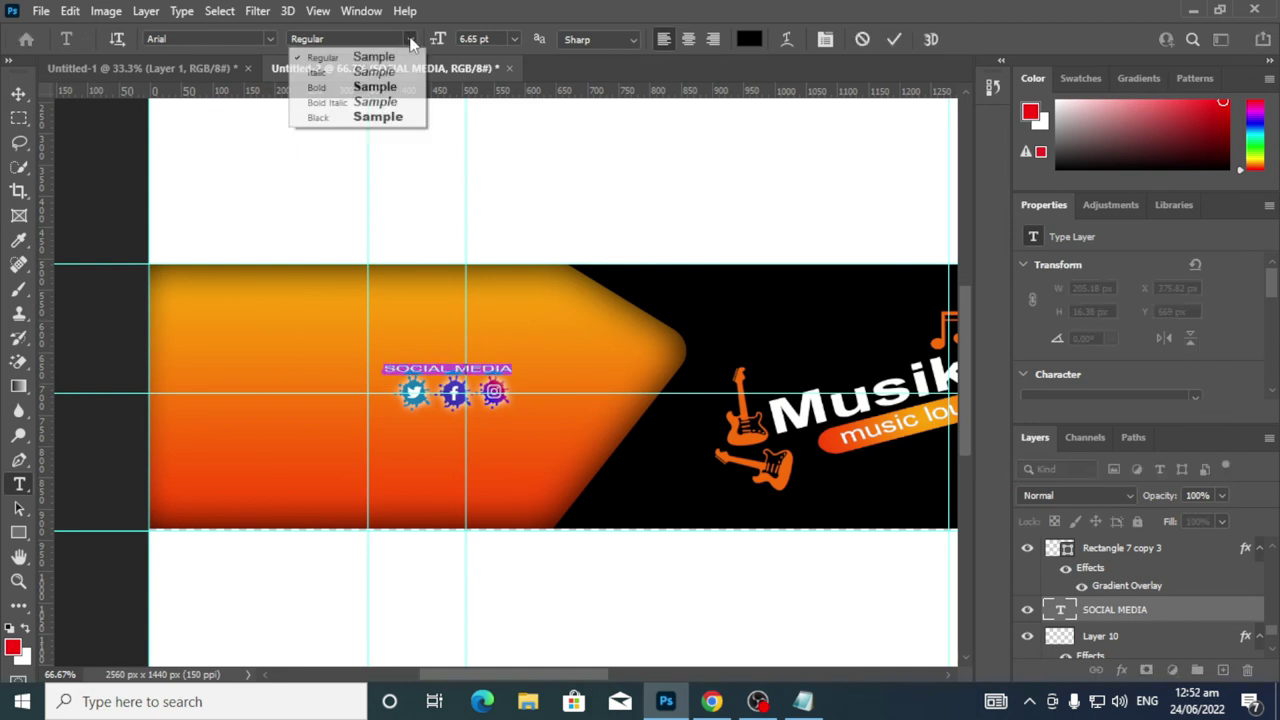
pyautogui.click(377, 88)
pyautogui.click(893, 39)
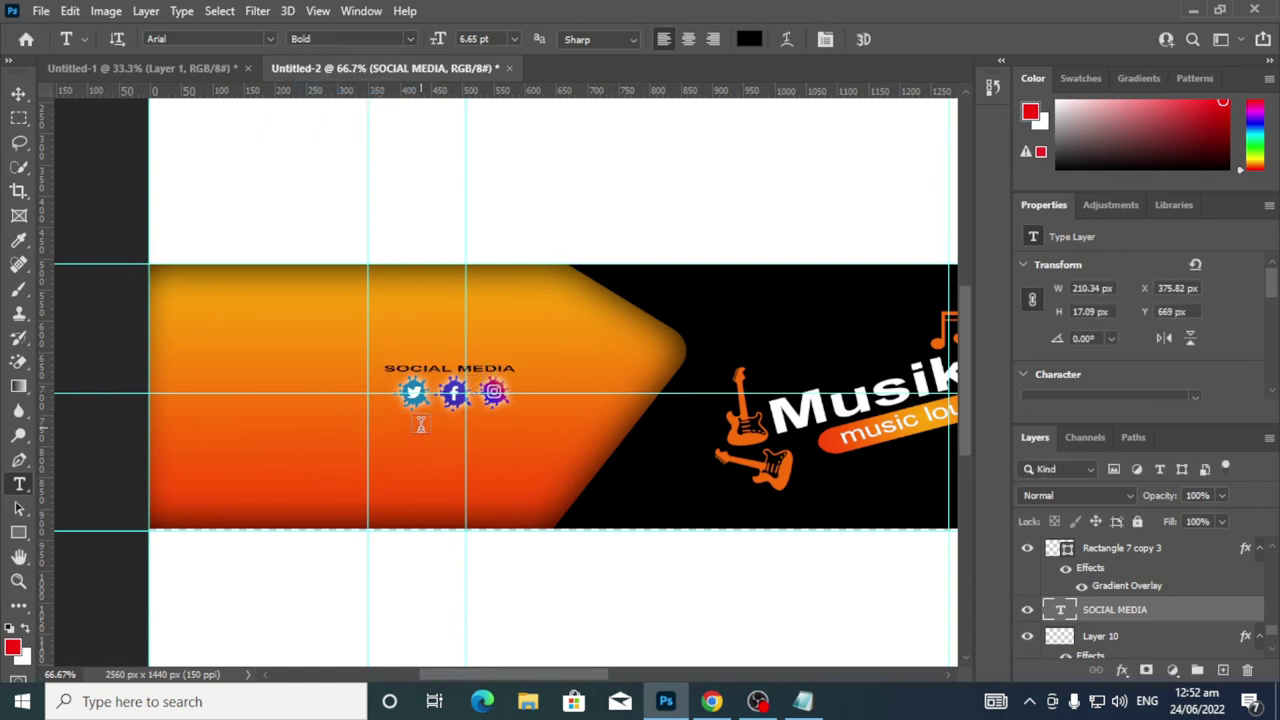
# Add the text "ACCOUNT" in black 14 pt Arial Bold below the social icons
pyautogui.click(402, 427)
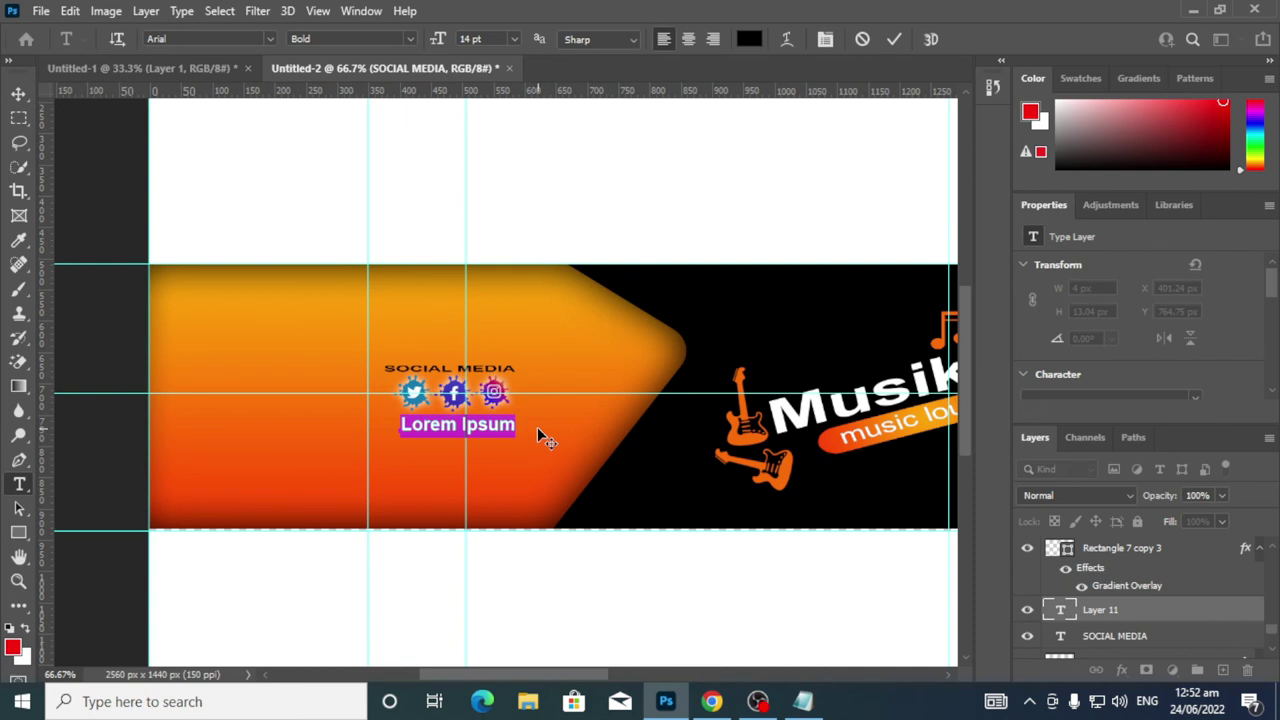
pyautogui.write('A')
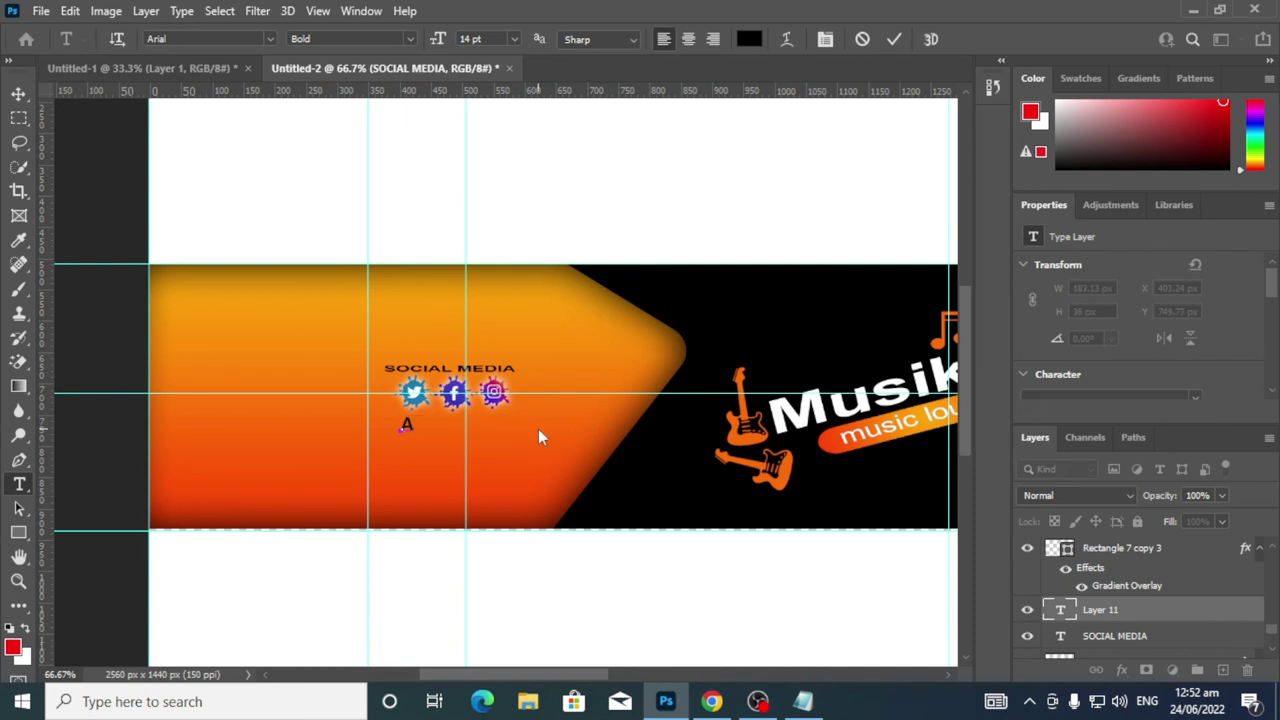
pyautogui.write('CCOUNT')
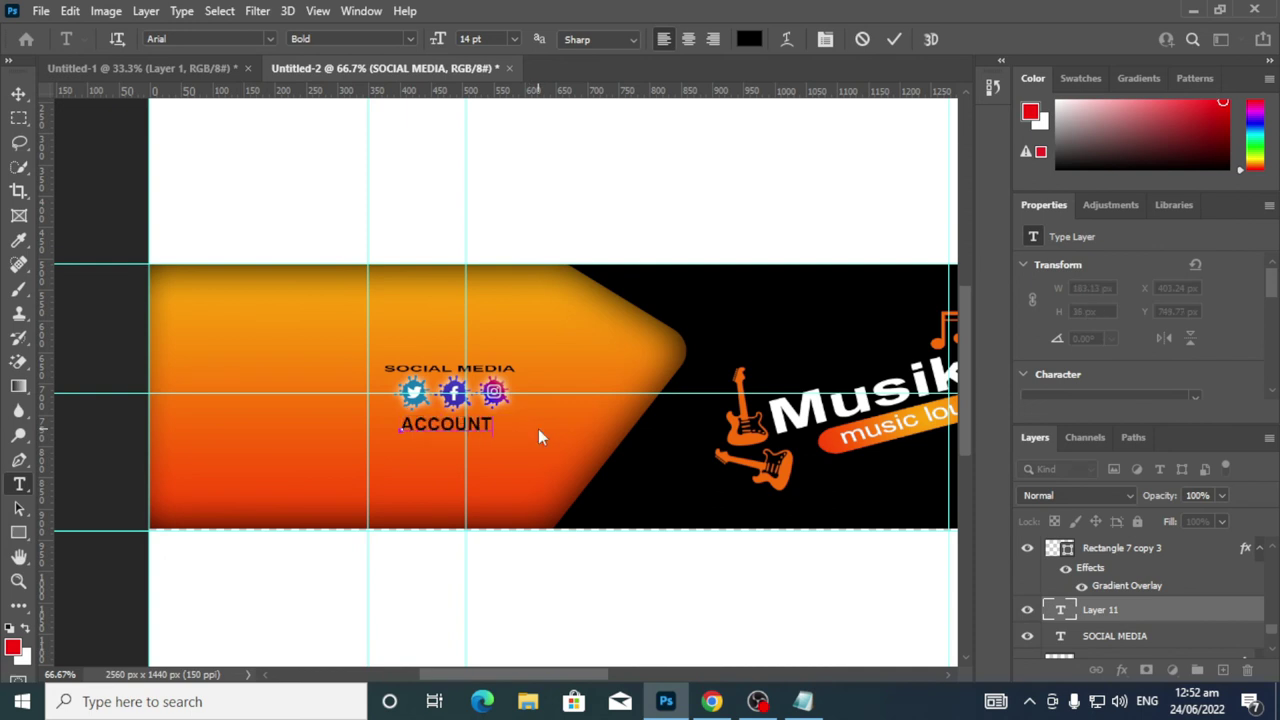
pyautogui.click(894, 40)
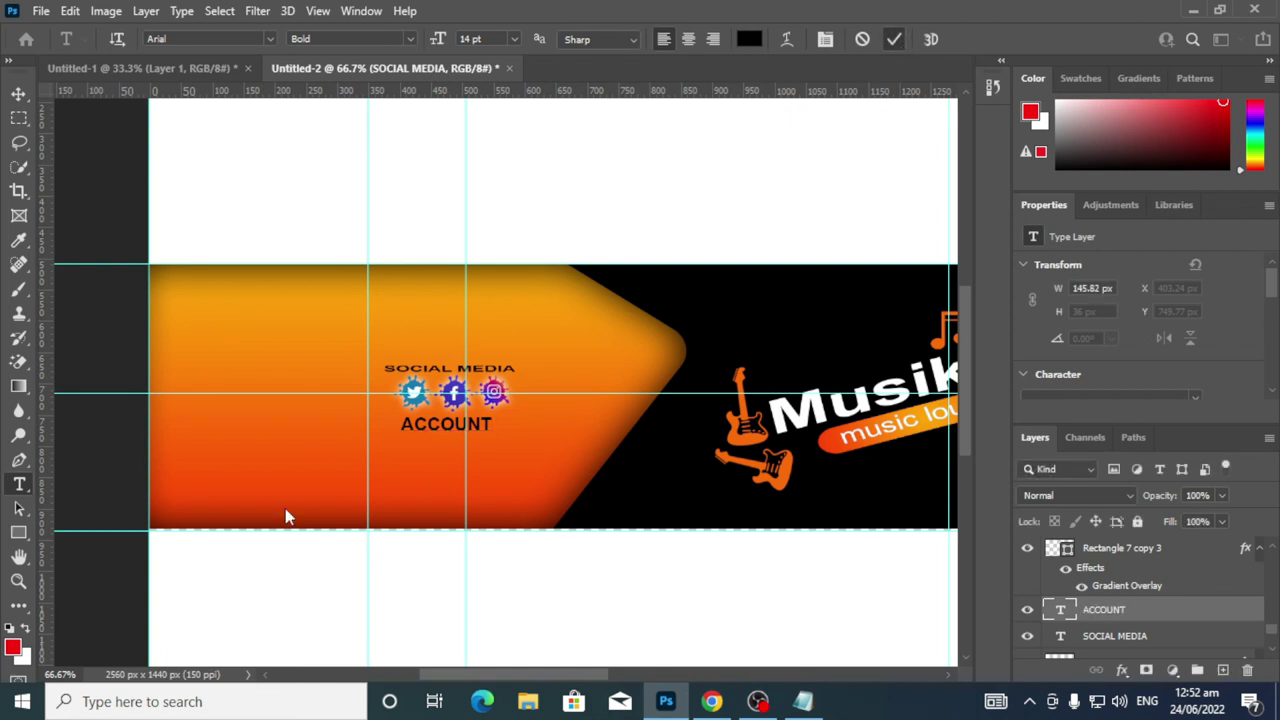
# Stretch and flatten the ACCOUNT text to about 221 px wide and 23 px high, starting level with the heading above
pyautogui.hotkey('ctrl', 't')
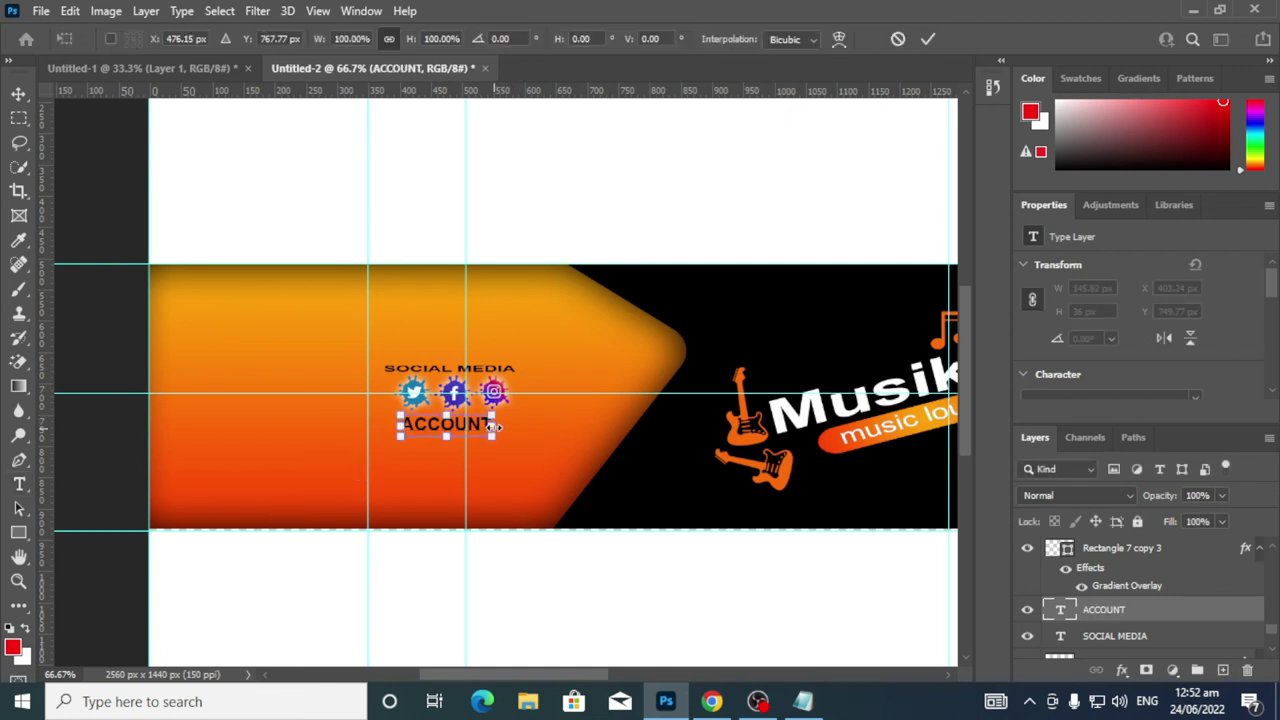
pyautogui.moveTo(494, 427)
pyautogui.mouseDown()
pyautogui.moveTo(528, 427)
pyautogui.moveTo(516, 427)
pyautogui.mouseUp()
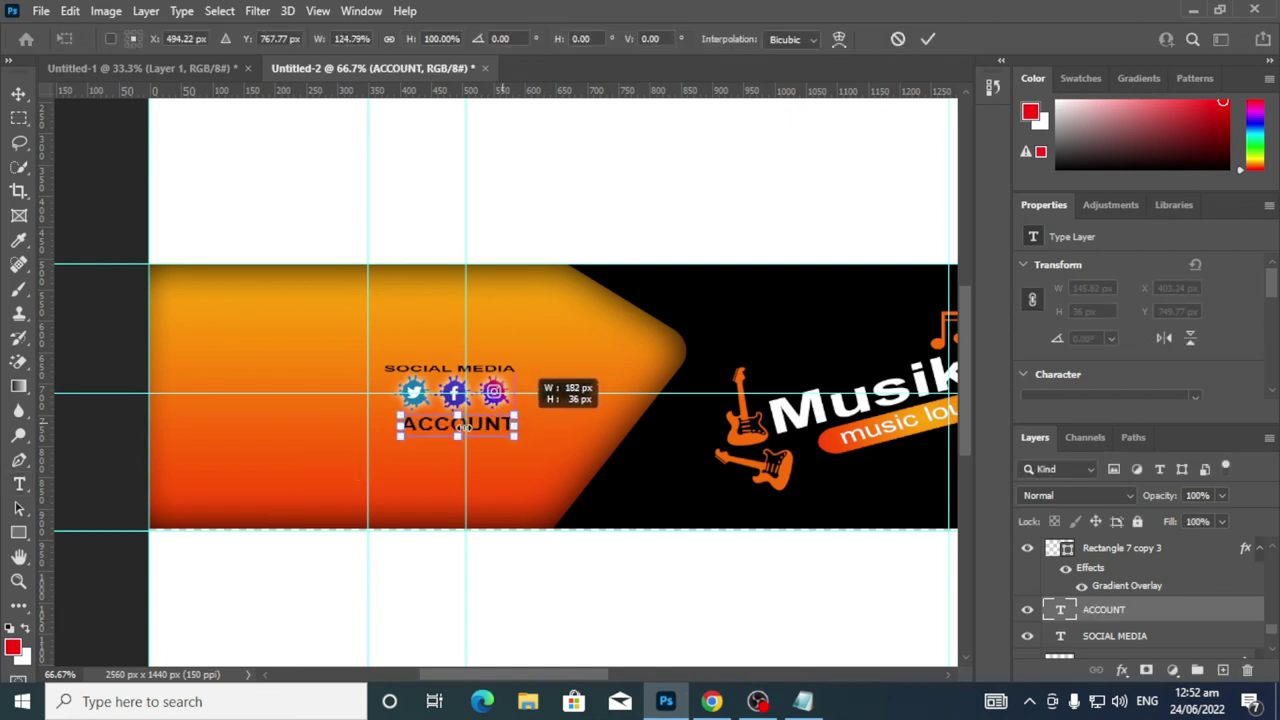
pyautogui.moveTo(399, 427)
pyautogui.mouseDown()
pyautogui.moveTo(365, 427)
pyautogui.moveTo(382, 427)
pyautogui.mouseUp()
pyautogui.moveTo(516, 427); pyautogui.dragTo(453, 427)
pyautogui.click(930, 40)
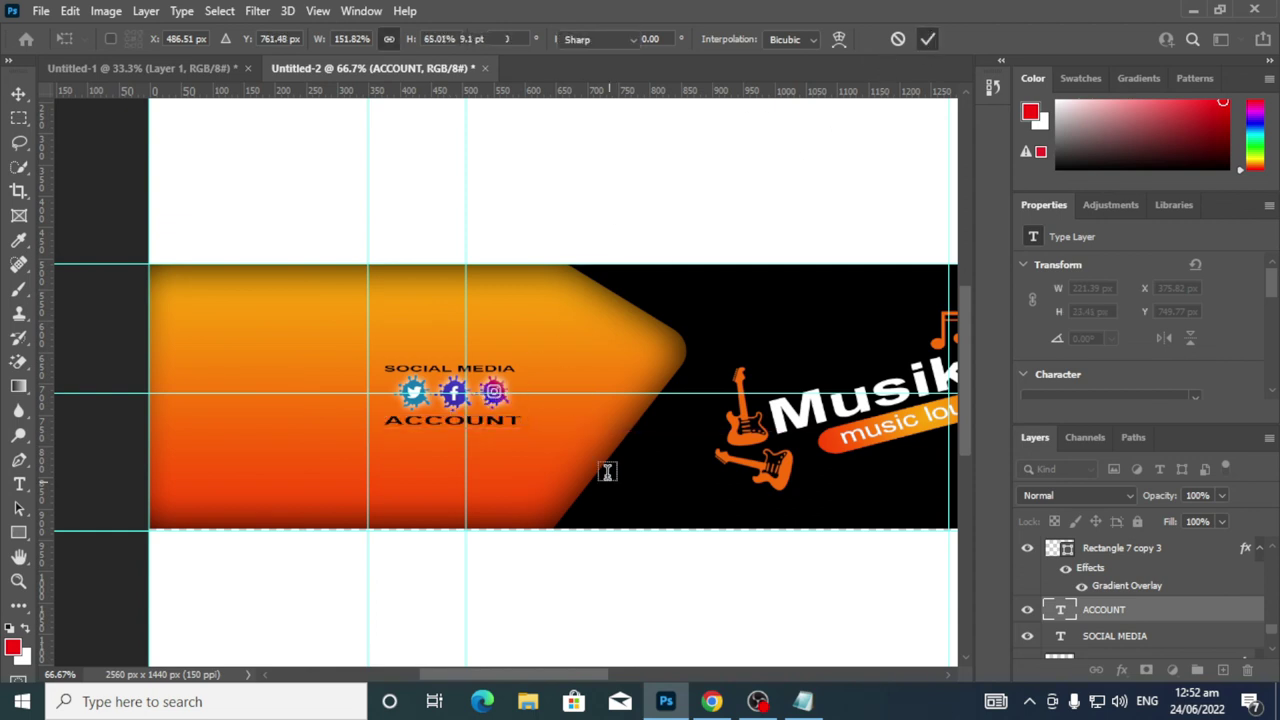
# Move the SOCIAL MEDIA heading left to about X 286 px, Y 674 px
pyautogui.press('t')
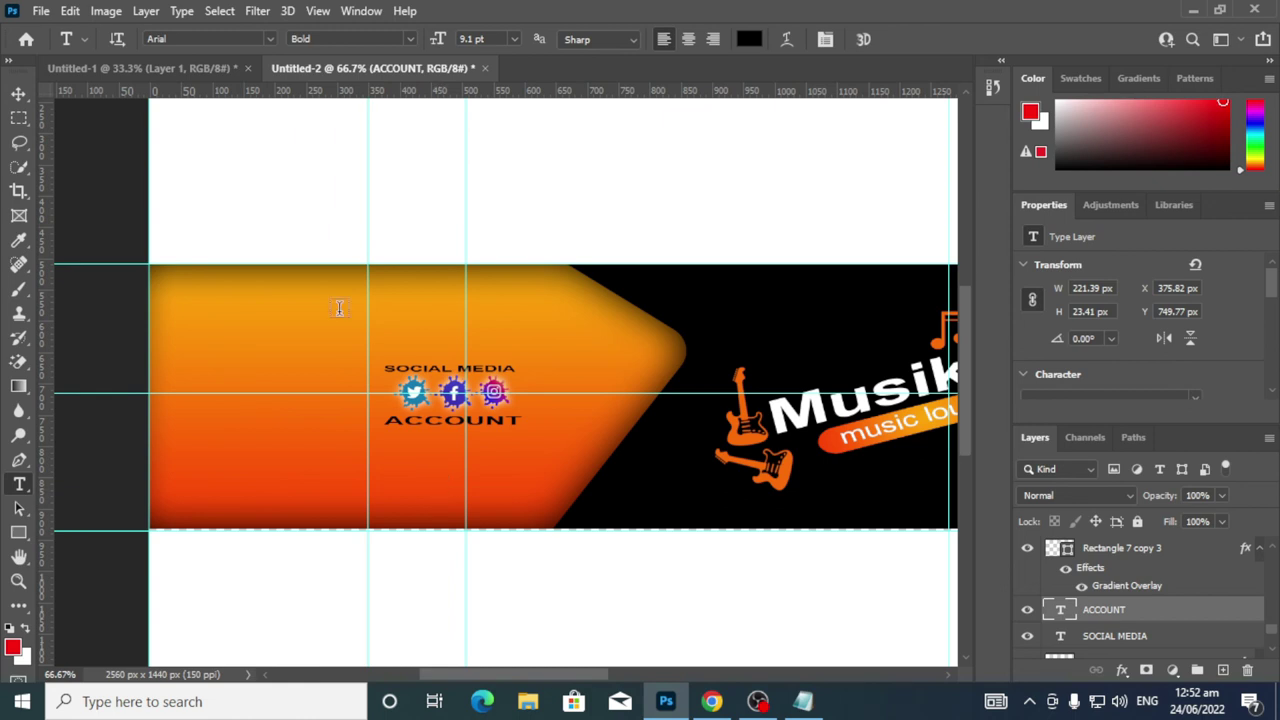
pyautogui.click(18, 93)
pyautogui.click(432, 375)
pyautogui.moveTo(432, 375); pyautogui.dragTo(384, 375)
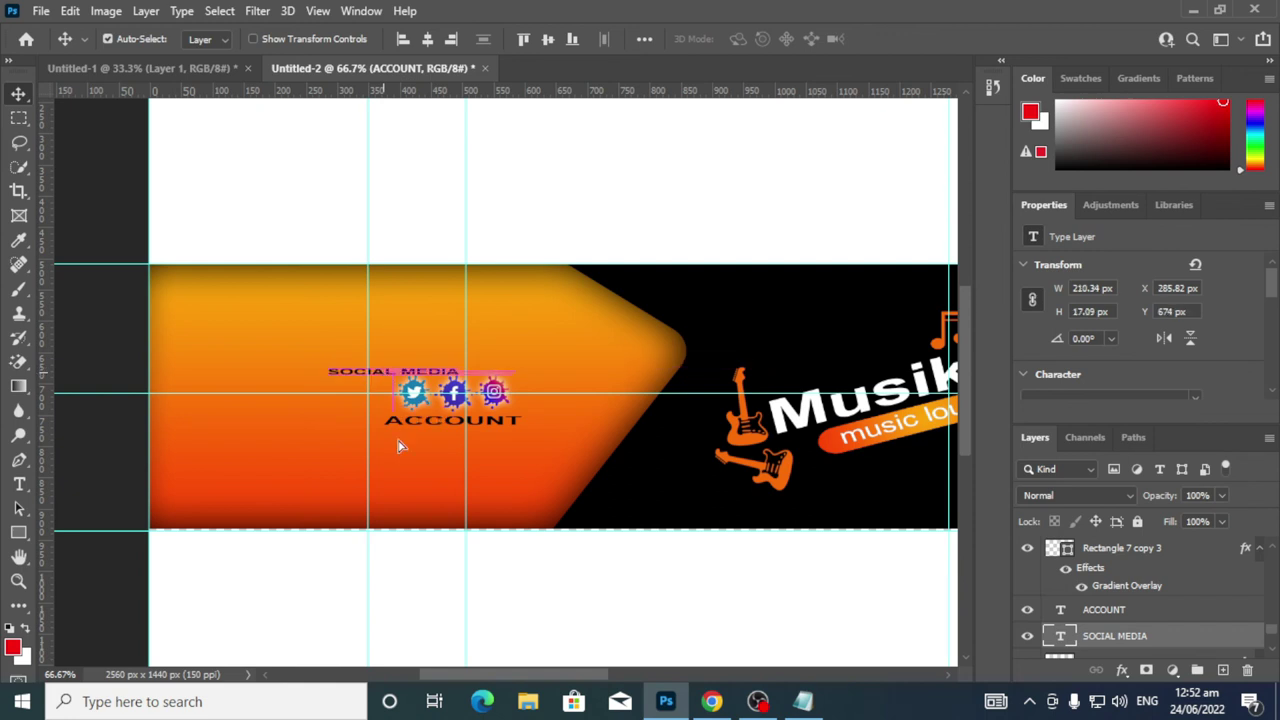
# Select the ACCOUNT text layer and display the Character settings for it
pyautogui.click(450, 424)
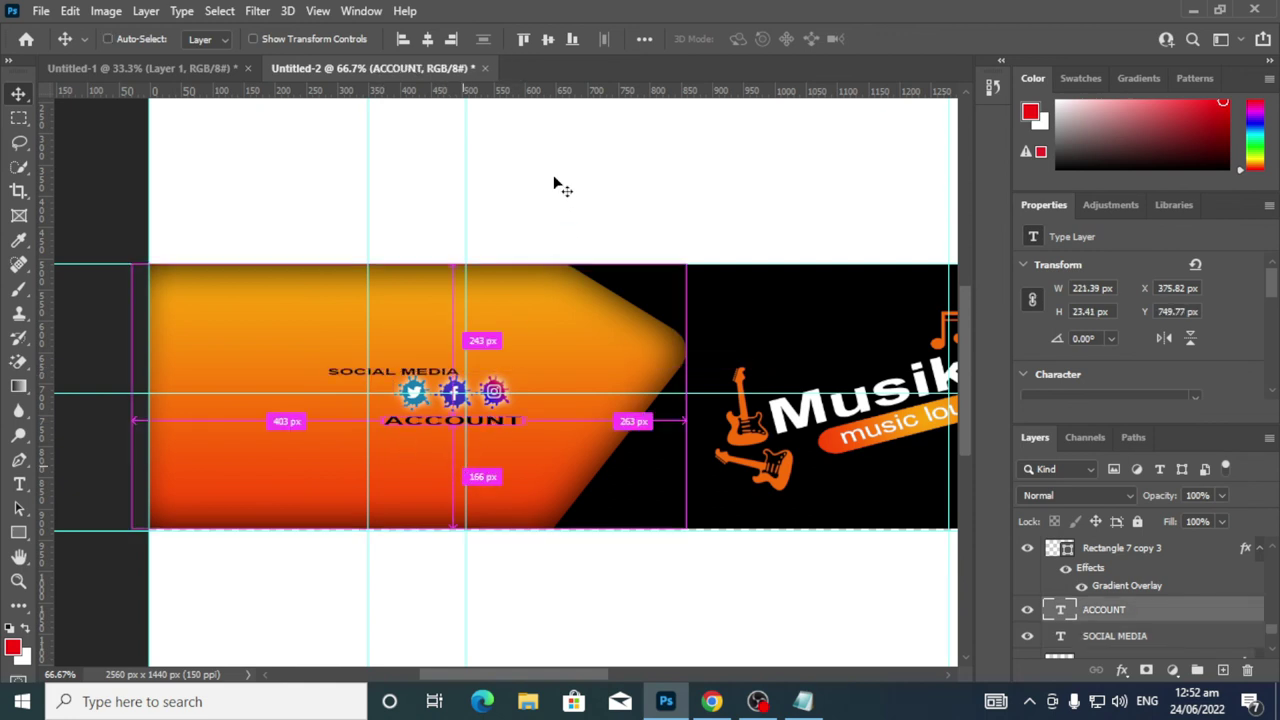
pyautogui.click(19, 484)
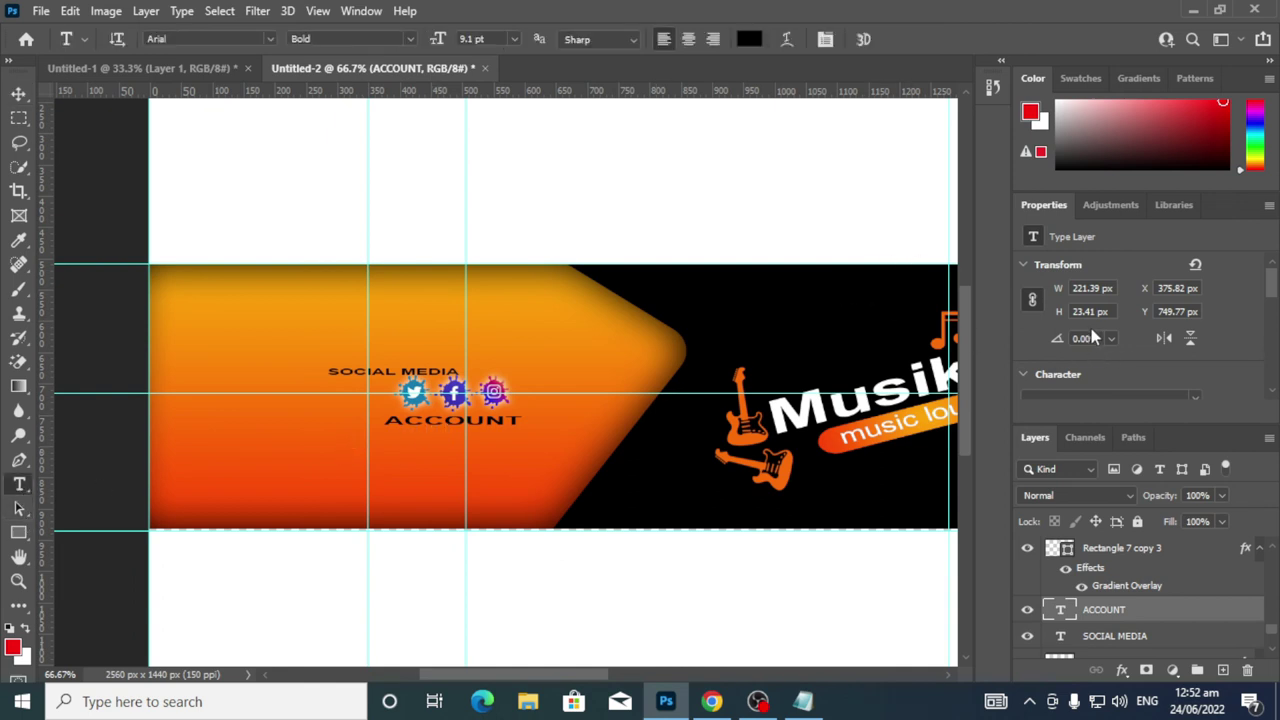
pyautogui.click(993, 88)
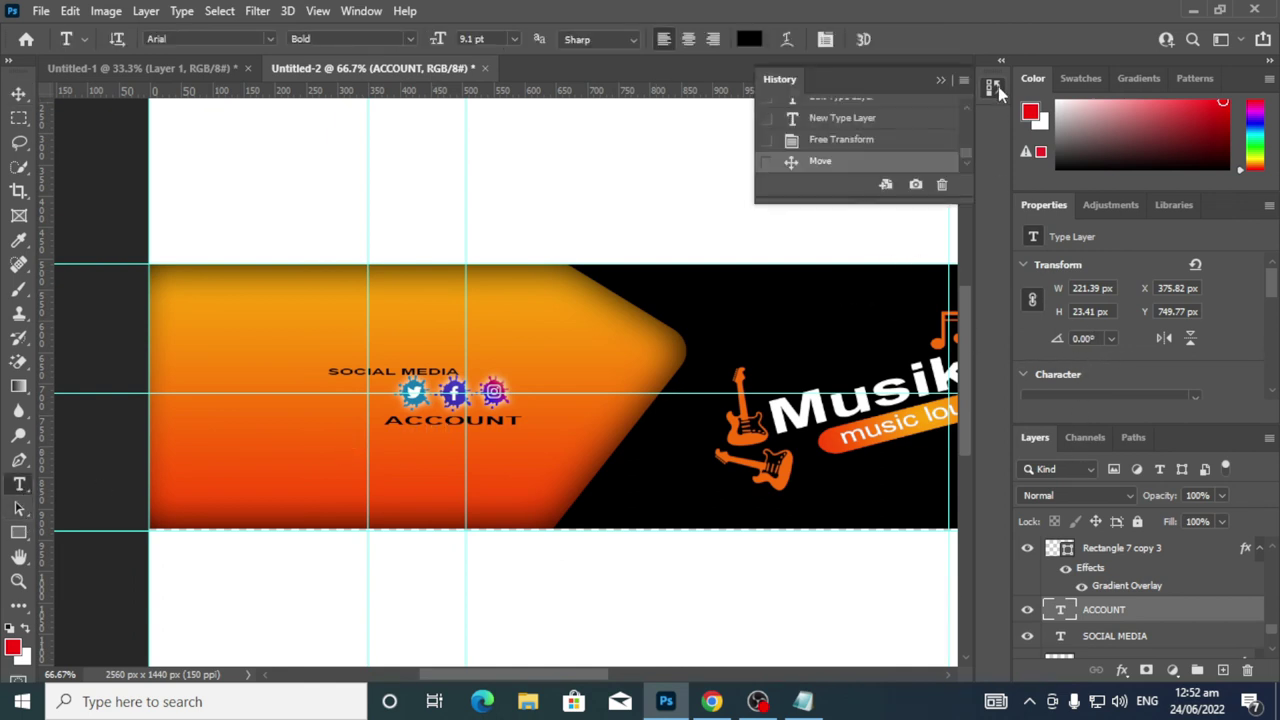
pyautogui.click(993, 88)
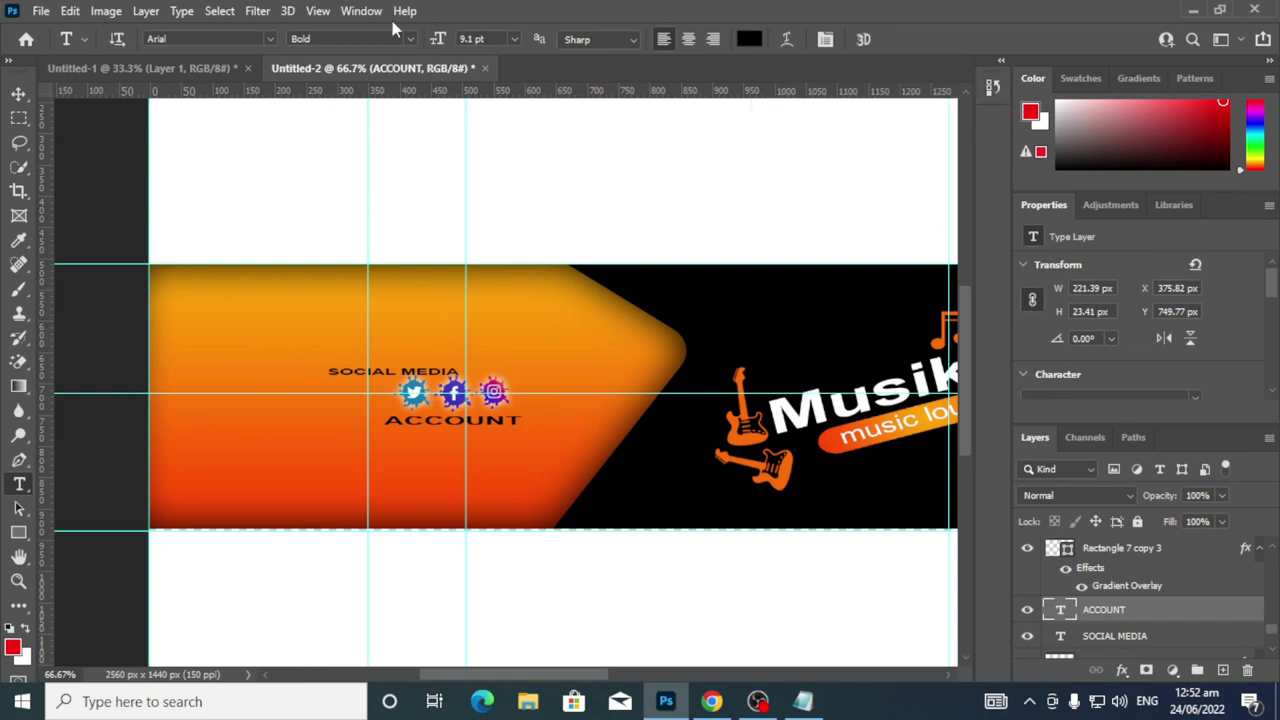
pyautogui.click(350, 12)
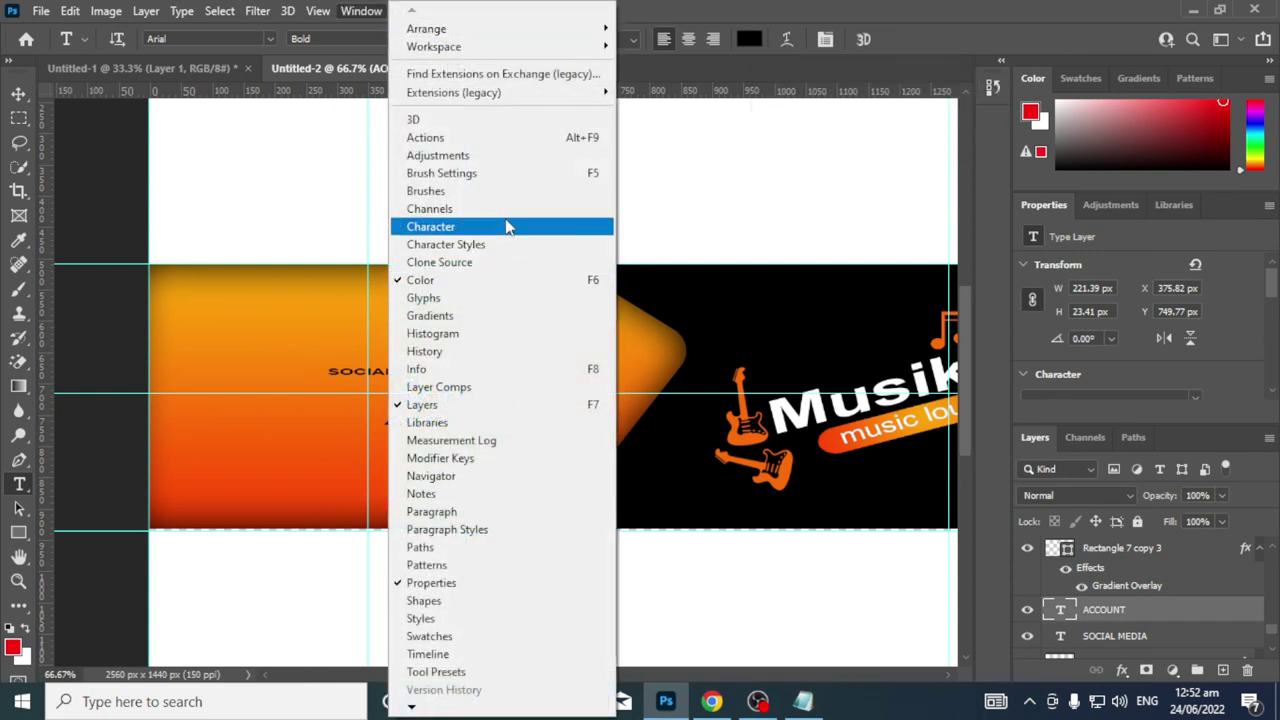
pyautogui.click(510, 211)
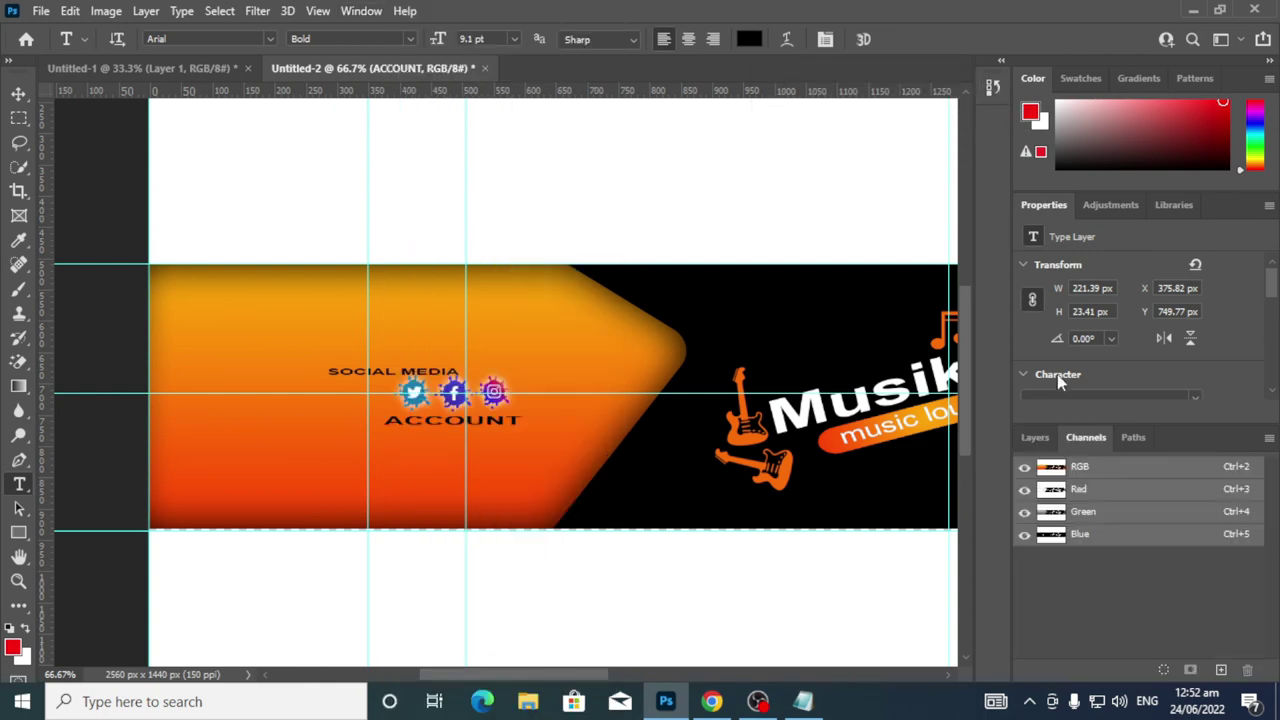
pyautogui.click(356, 12)
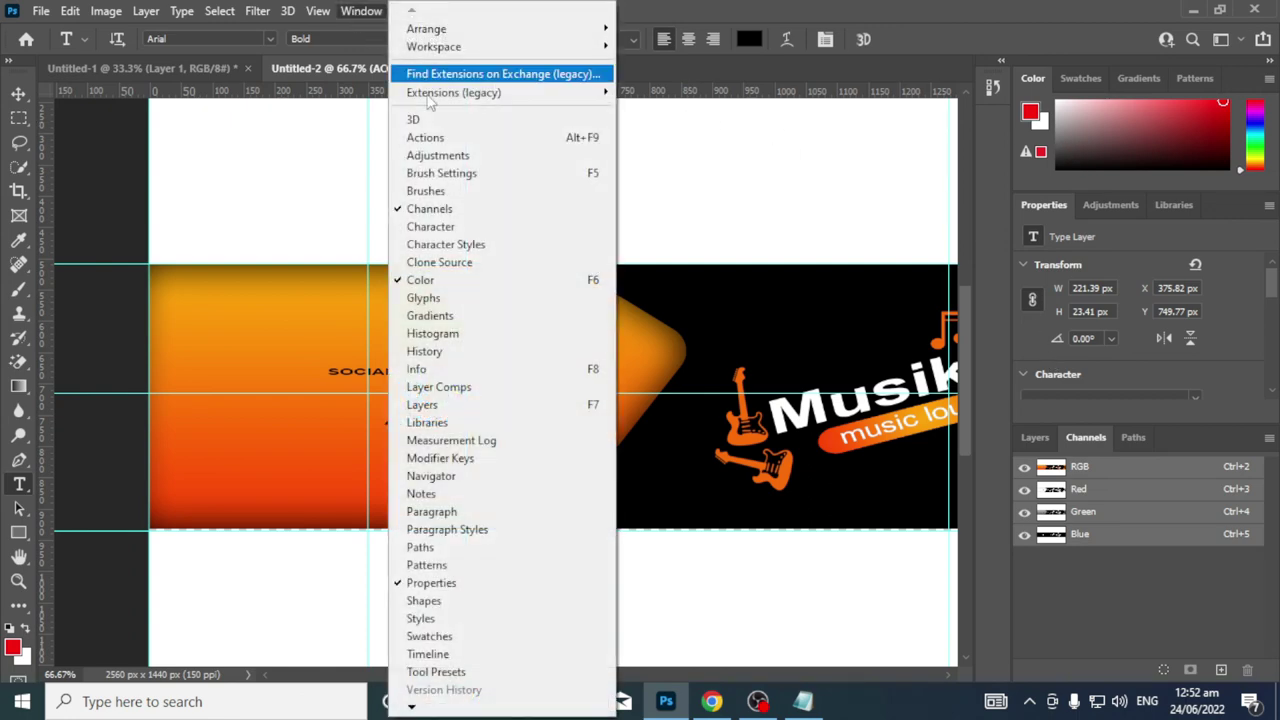
pyautogui.click(497, 231)
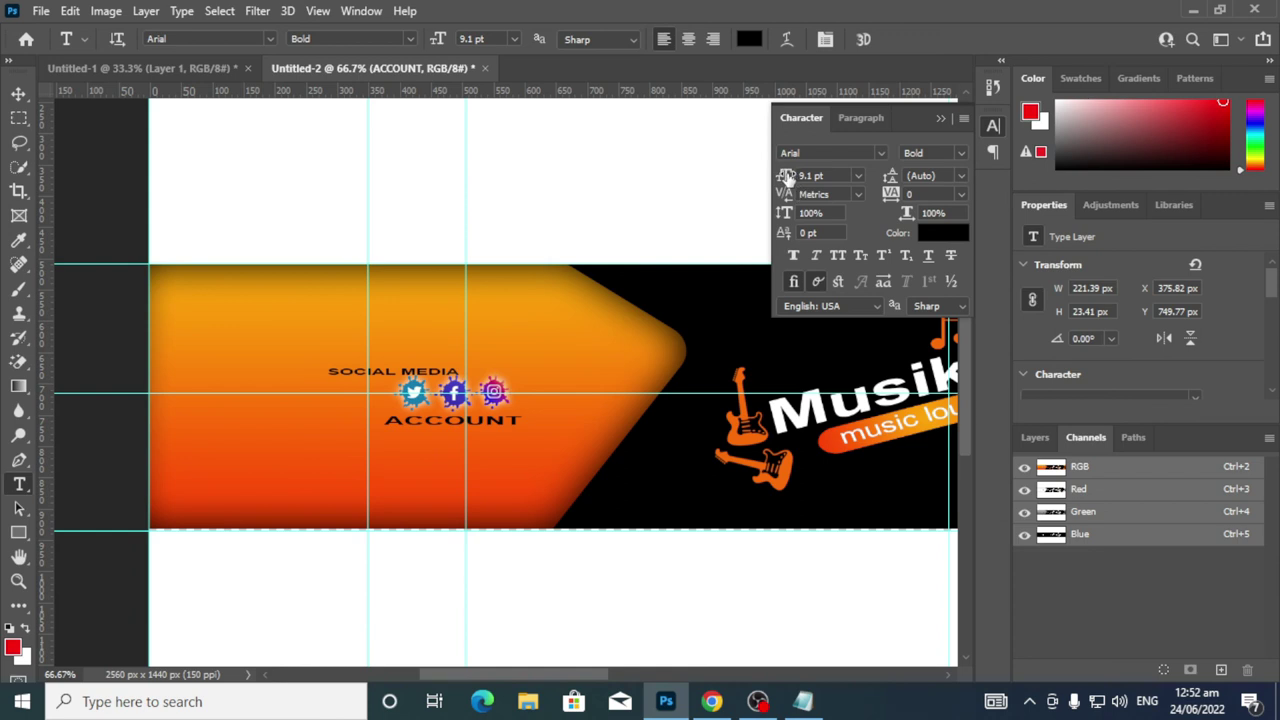
# Set the ACCOUNT text size to 7 pt and move it right to about X 463 px, Y 747 px
pyautogui.moveTo(787, 176)
pyautogui.mouseDown()
pyautogui.moveTo(807, 167)
pyautogui.moveTo(763, 178)
pyautogui.mouseUp()
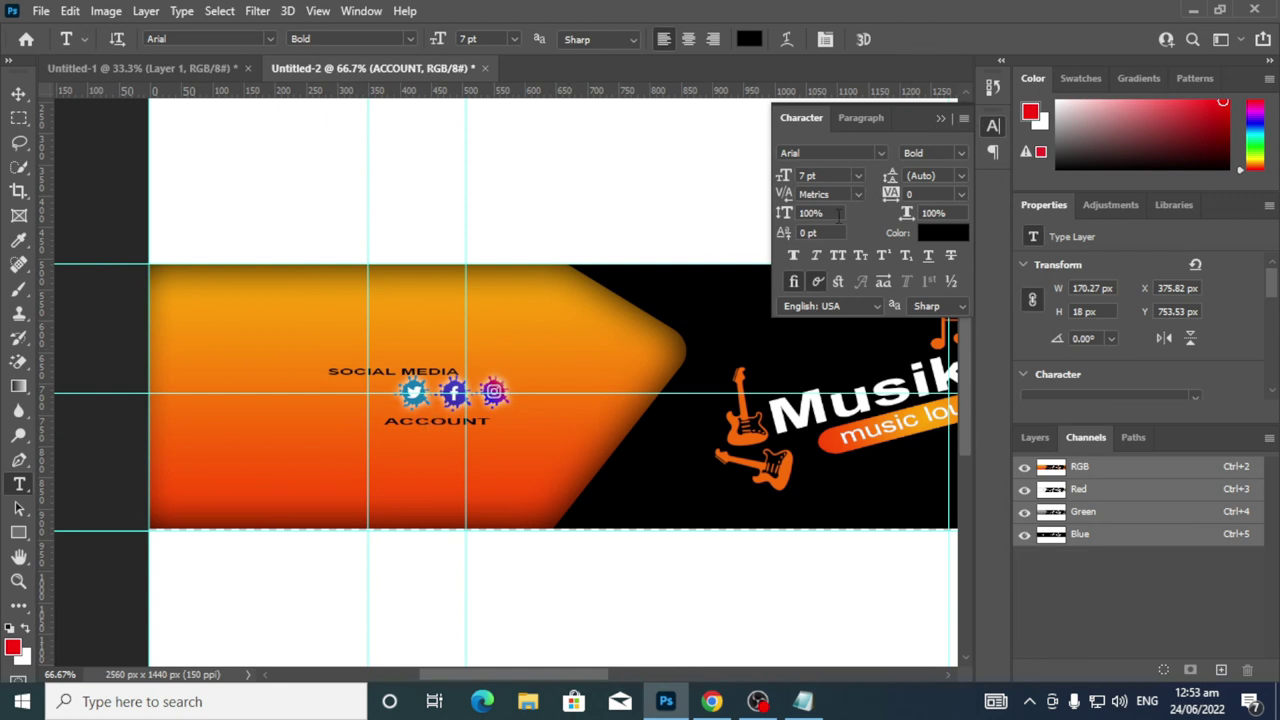
pyautogui.click(18, 93)
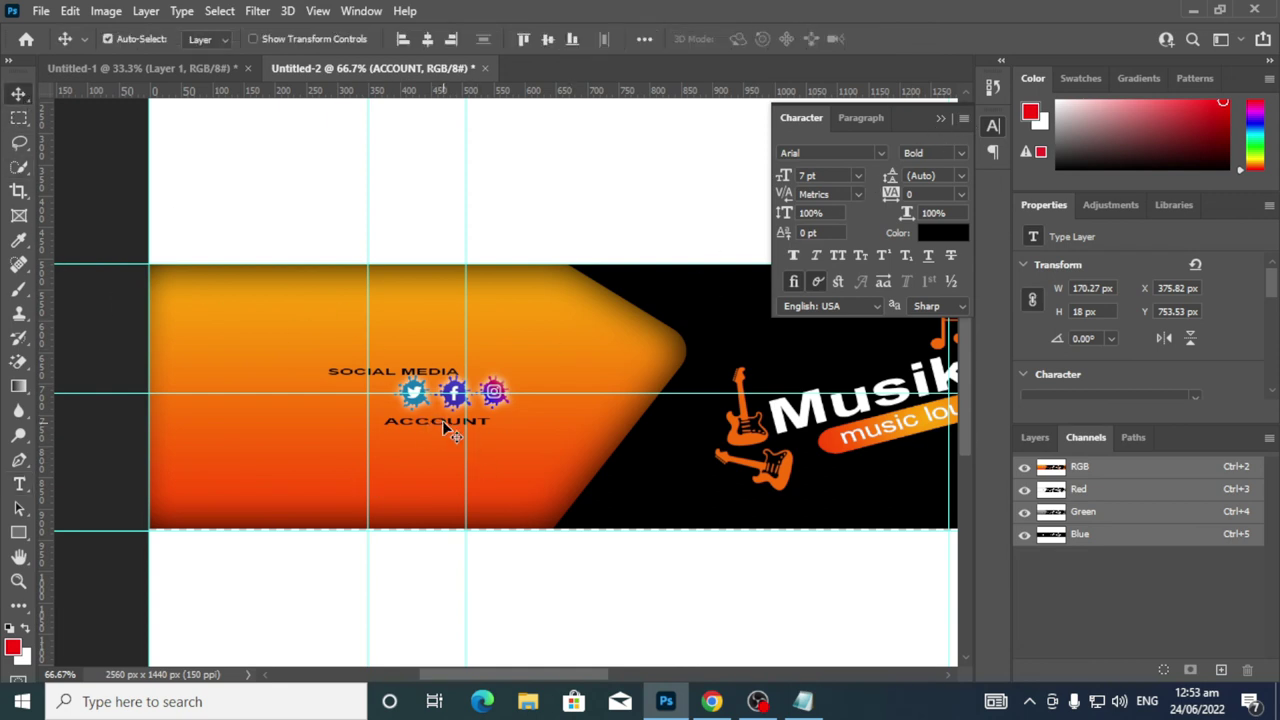
pyautogui.moveTo(452, 428); pyautogui.dragTo(494, 421)
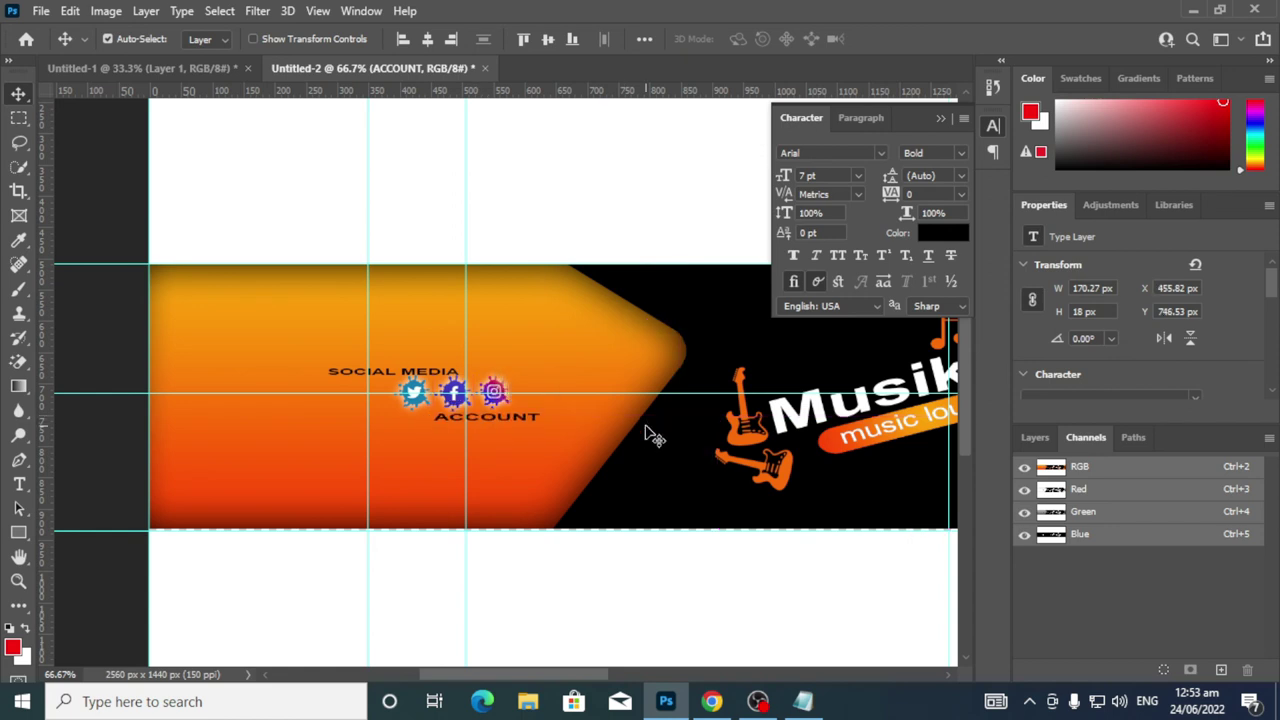
pyautogui.press('Right')
pyautogui.press('Right')
pyautogui.press('Right')
pyautogui.press('Right')
pyautogui.press('Right')
pyautogui.press('Right')
pyautogui.press('Down')
pyautogui.press('Right')
pyautogui.press('Up')
pyautogui.press('Up')
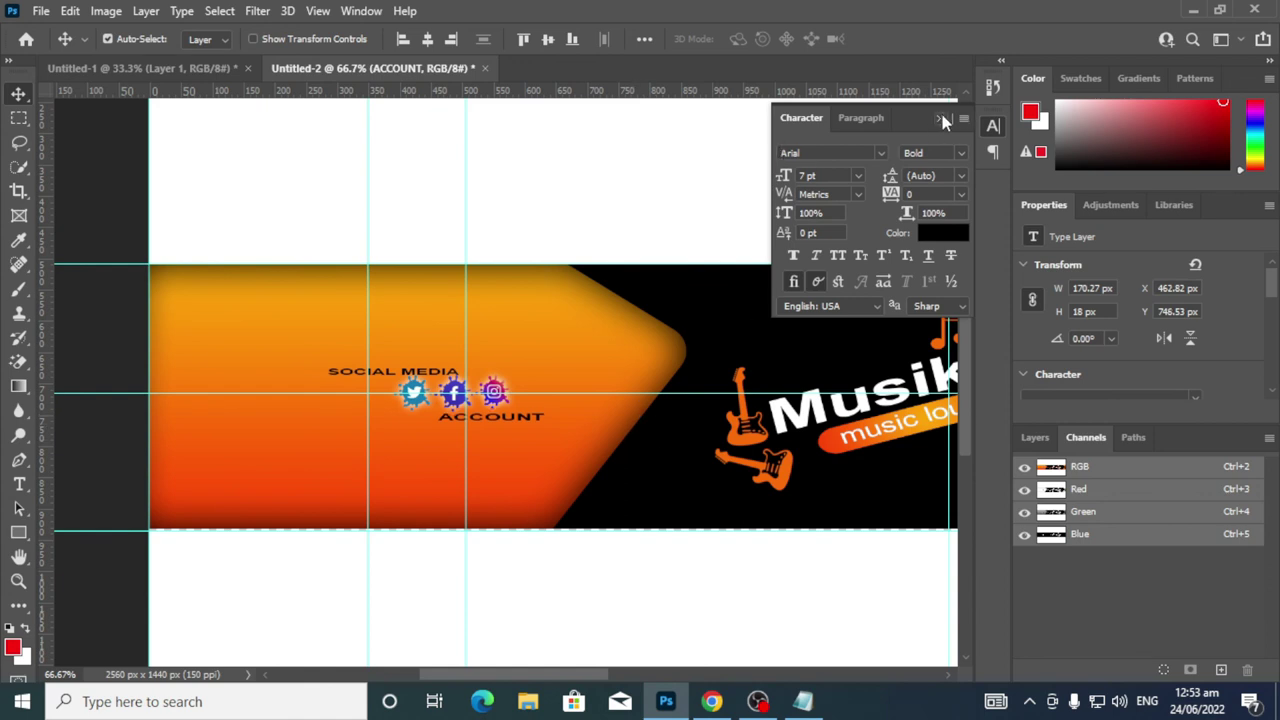
pyautogui.click(941, 119)
# Set the SOCIAL MEDIA heading's text size to 7 pt and nudge it up to about Y 669 px
pyautogui.click(440, 373)
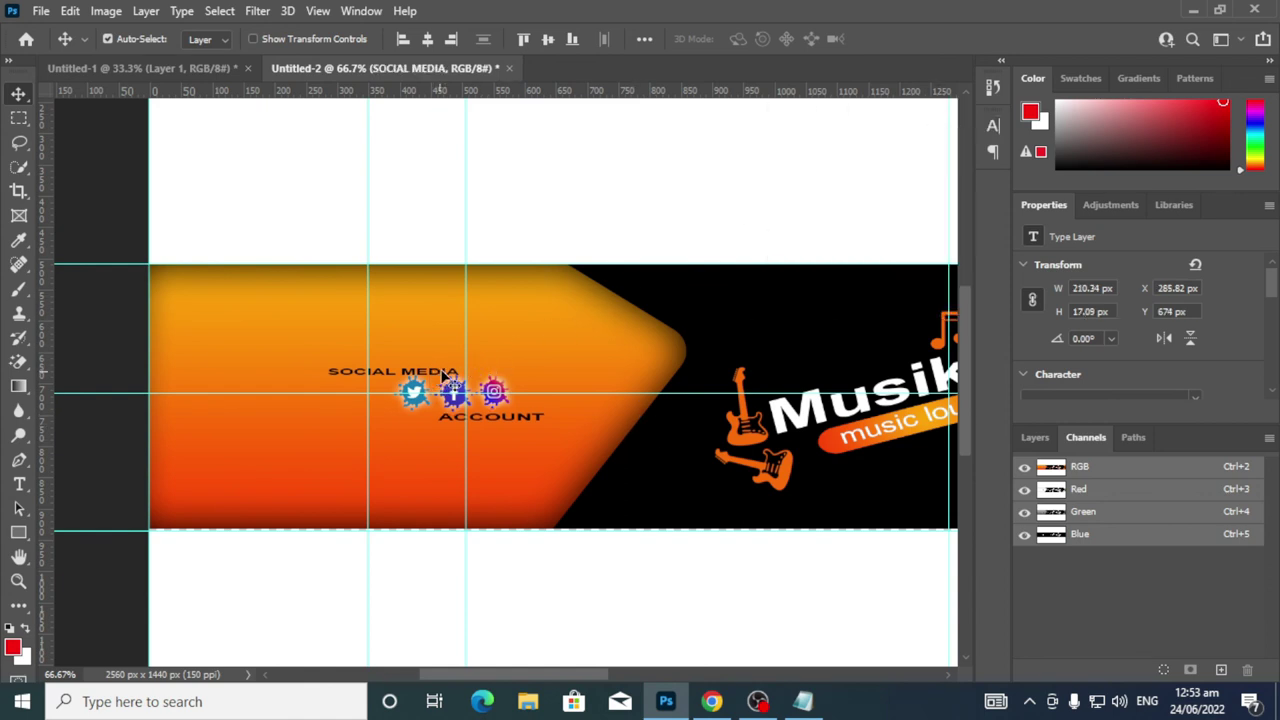
pyautogui.click(994, 126)
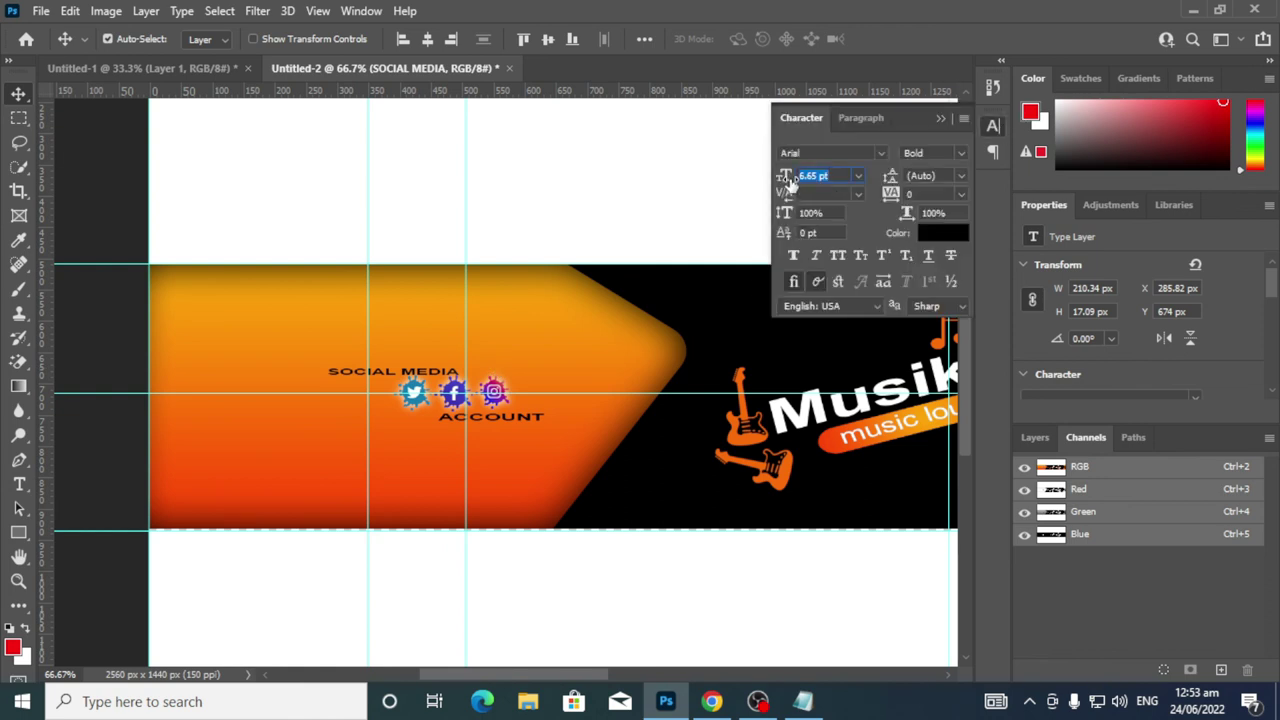
pyautogui.write('9')
pyautogui.press('Return')
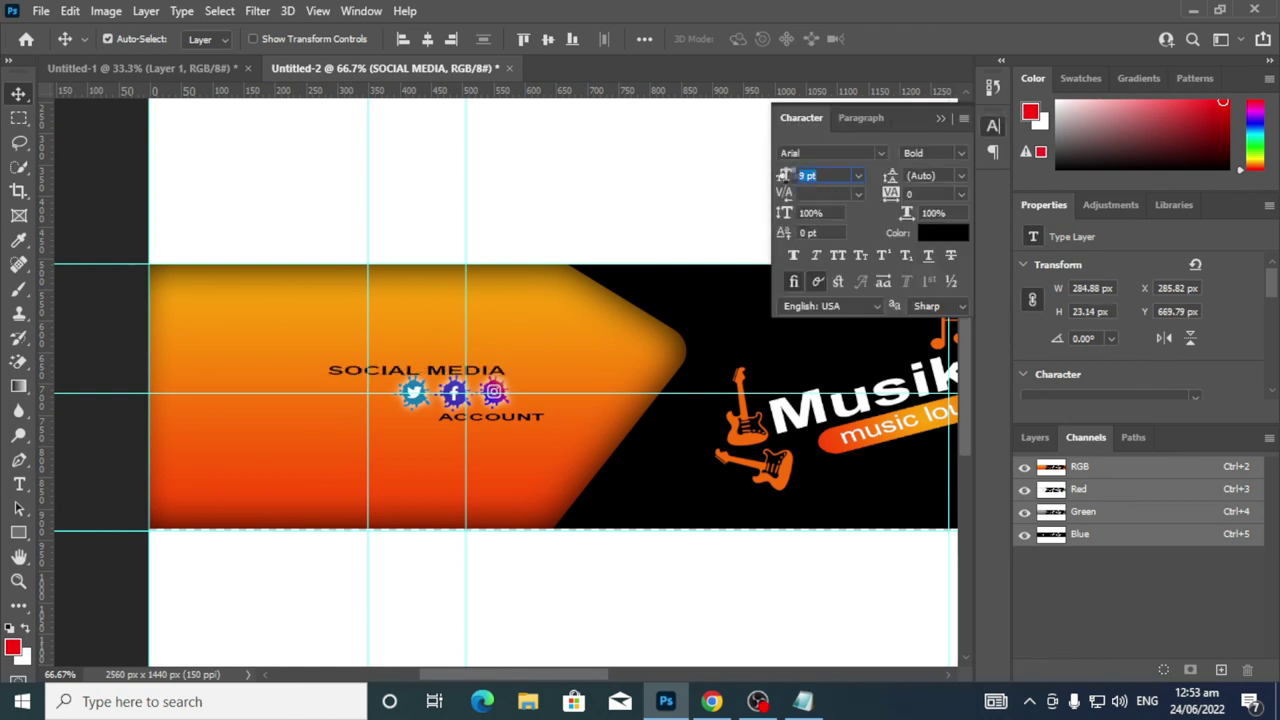
pyautogui.write('7pt')
pyautogui.click(941, 124)
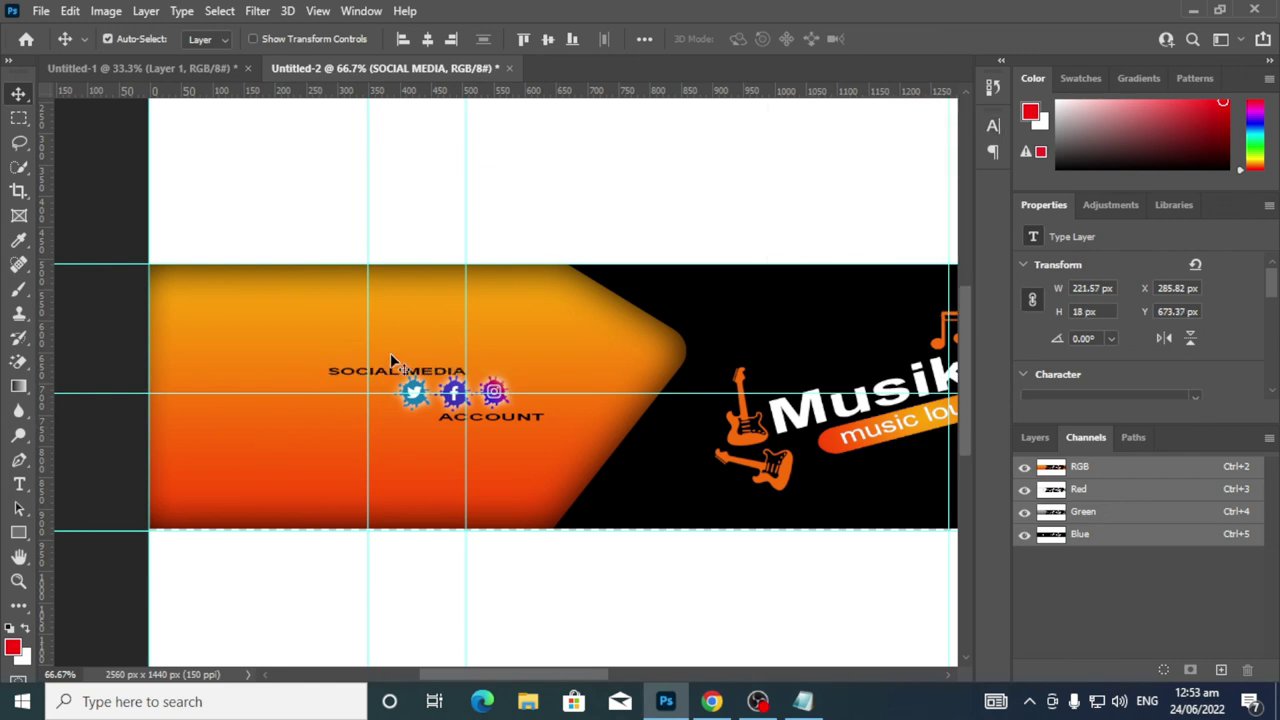
pyautogui.press('Up')
pyautogui.press('Up')
pyautogui.press('Up')
pyautogui.press('Up')
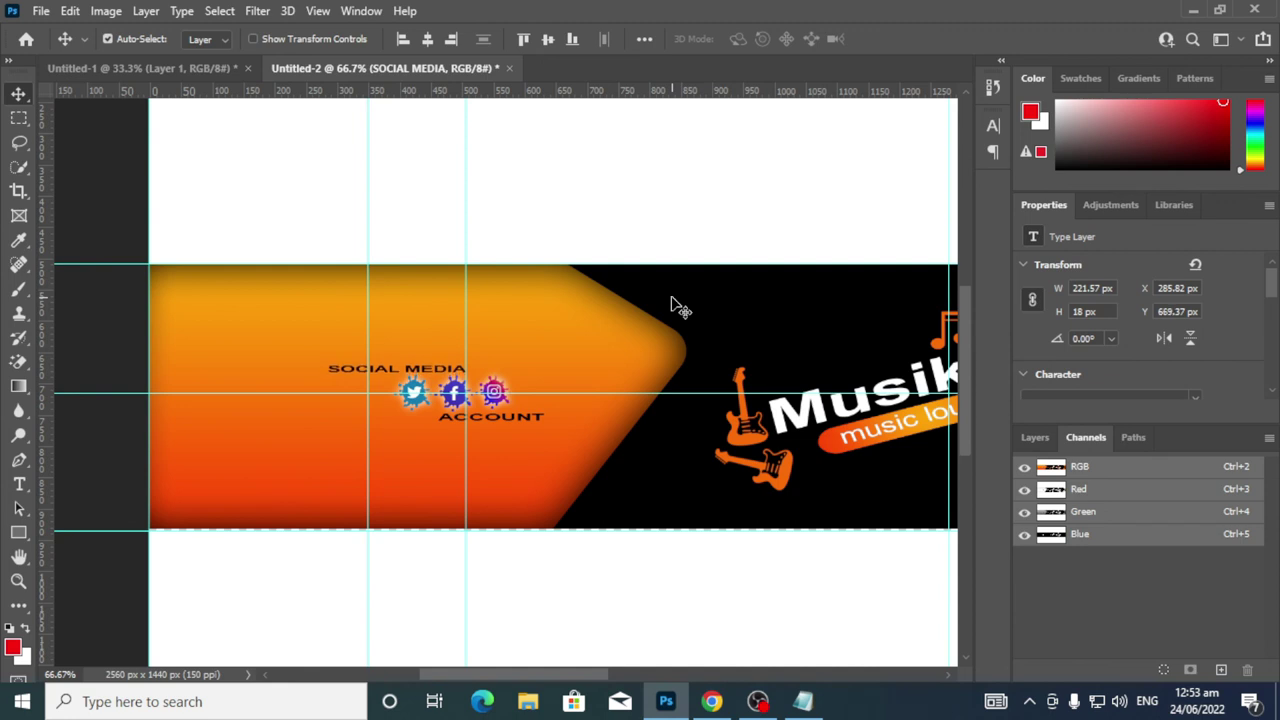
# Move the ACCOUNT and SOCIAL MEDIA texts together with Layer 1 left, so the heading starts at about X 150 px
pyautogui.hotkey('ctrl', '-')
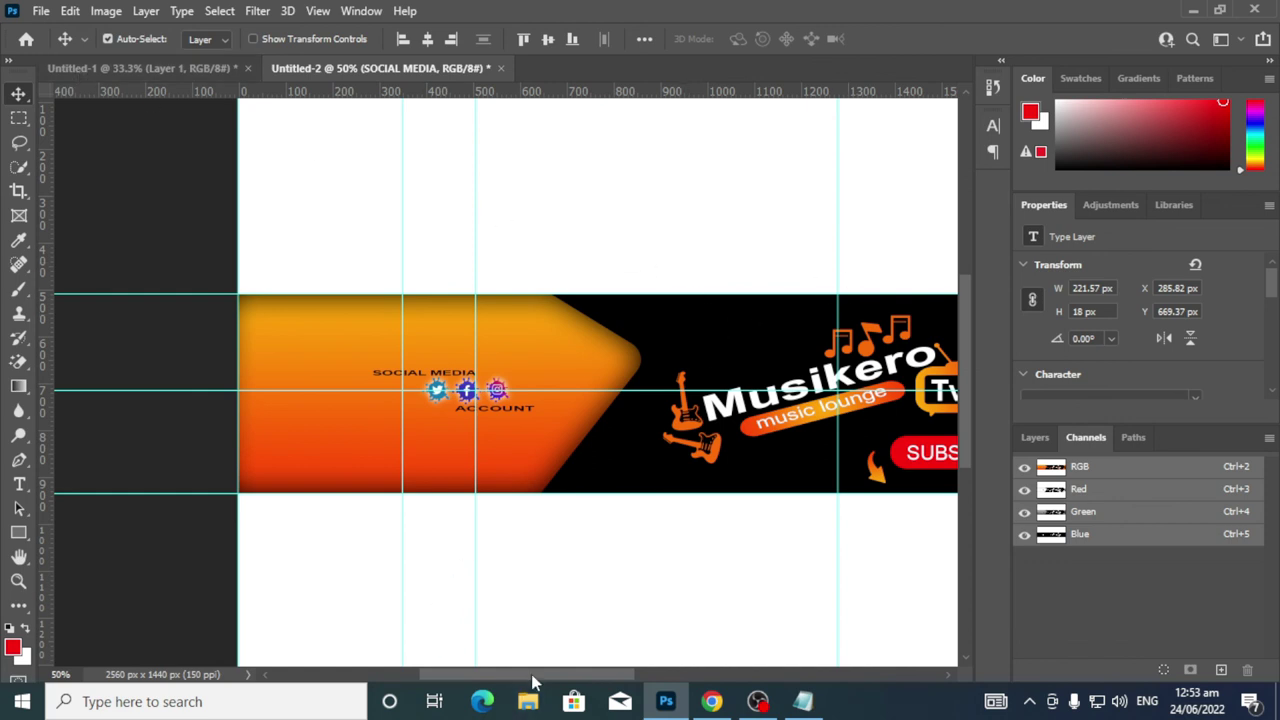
pyautogui.moveTo(531, 674); pyautogui.dragTo(615, 672)
pyautogui.hotkey('ctrl', '-')
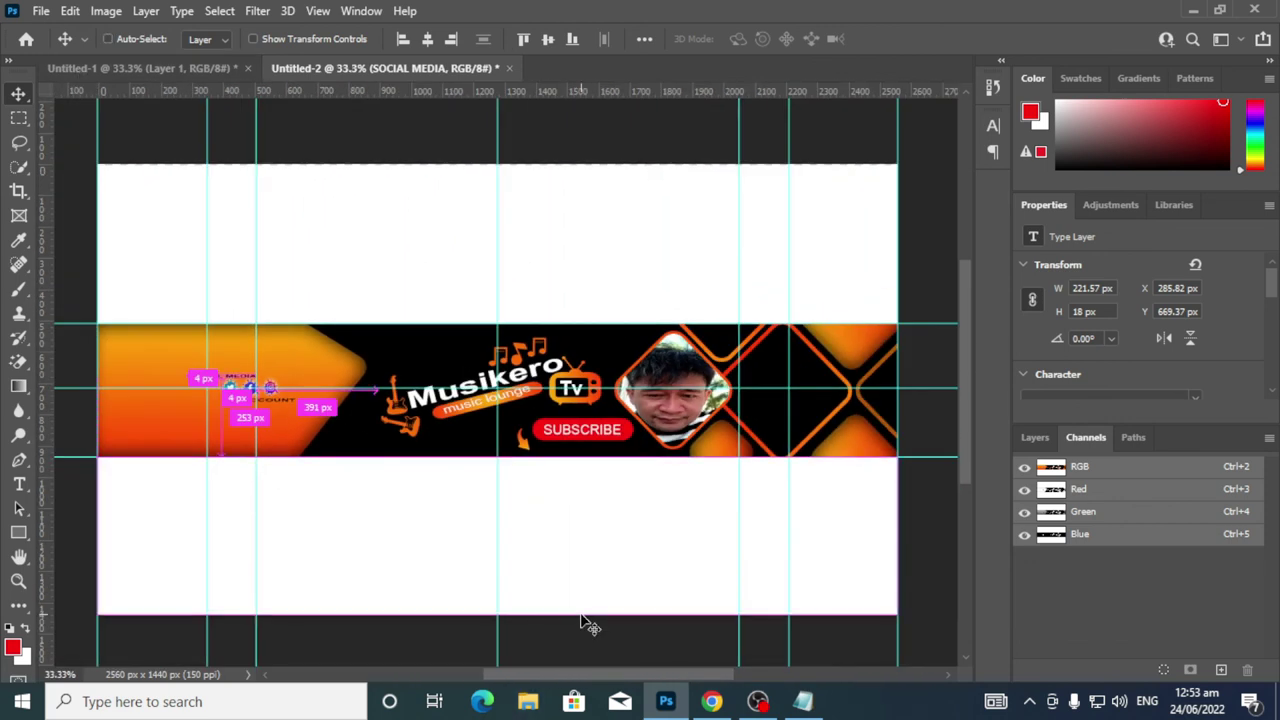
pyautogui.click(85, 147)
pyautogui.click(406, 541)
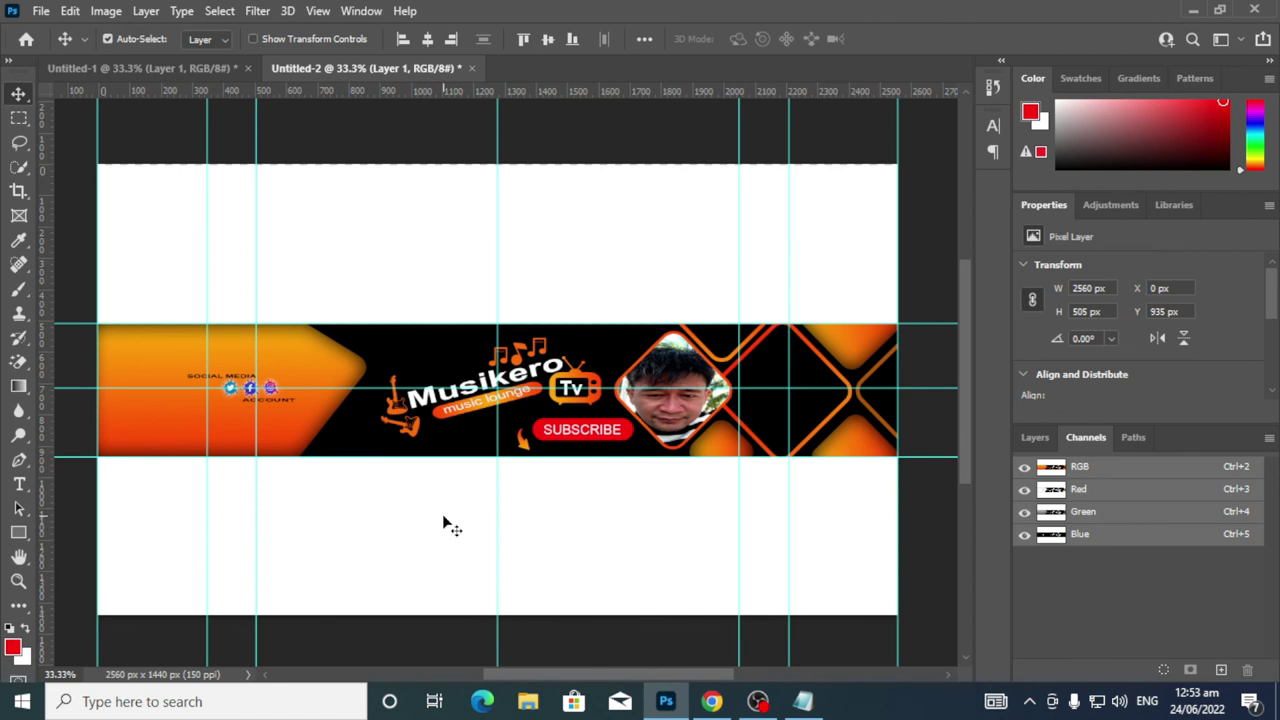
pyautogui.click(1034, 437)
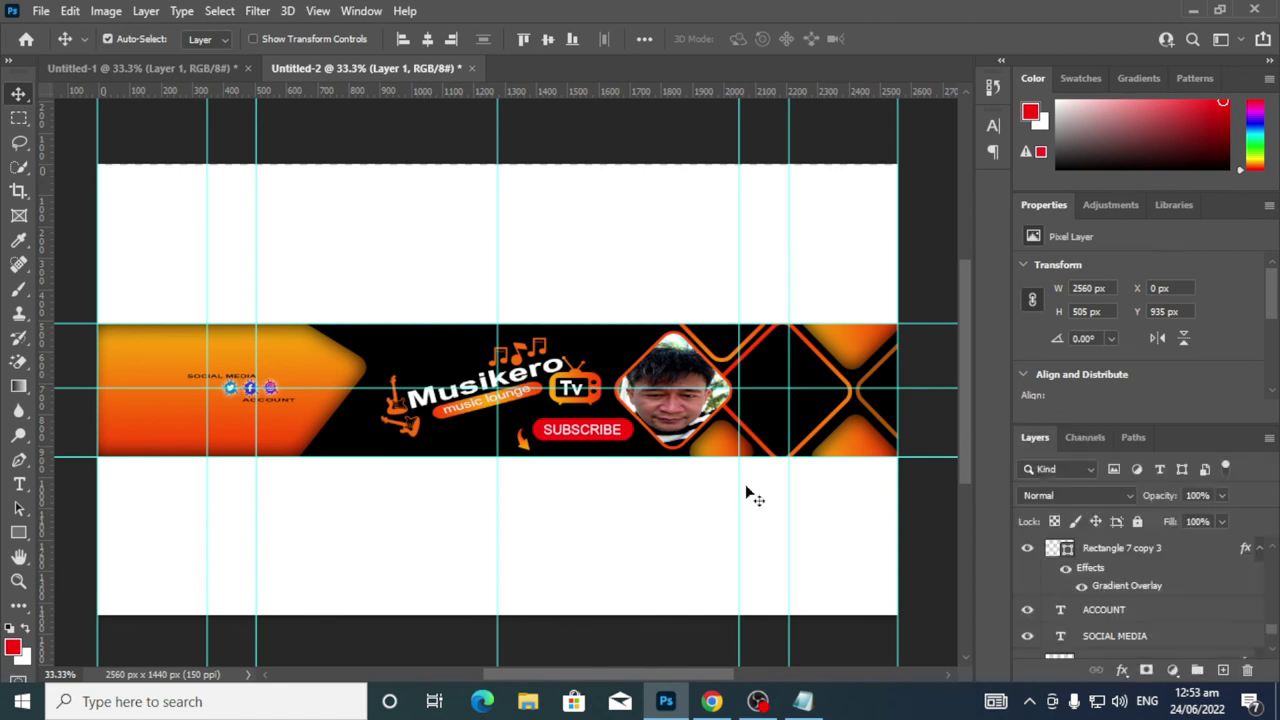
pyautogui.keyDown('ctrl'); pyautogui.click(1140, 611); pyautogui.keyUp('ctrl')
pyautogui.keyDown('ctrl'); pyautogui.click(1135, 630); pyautogui.keyUp('ctrl')
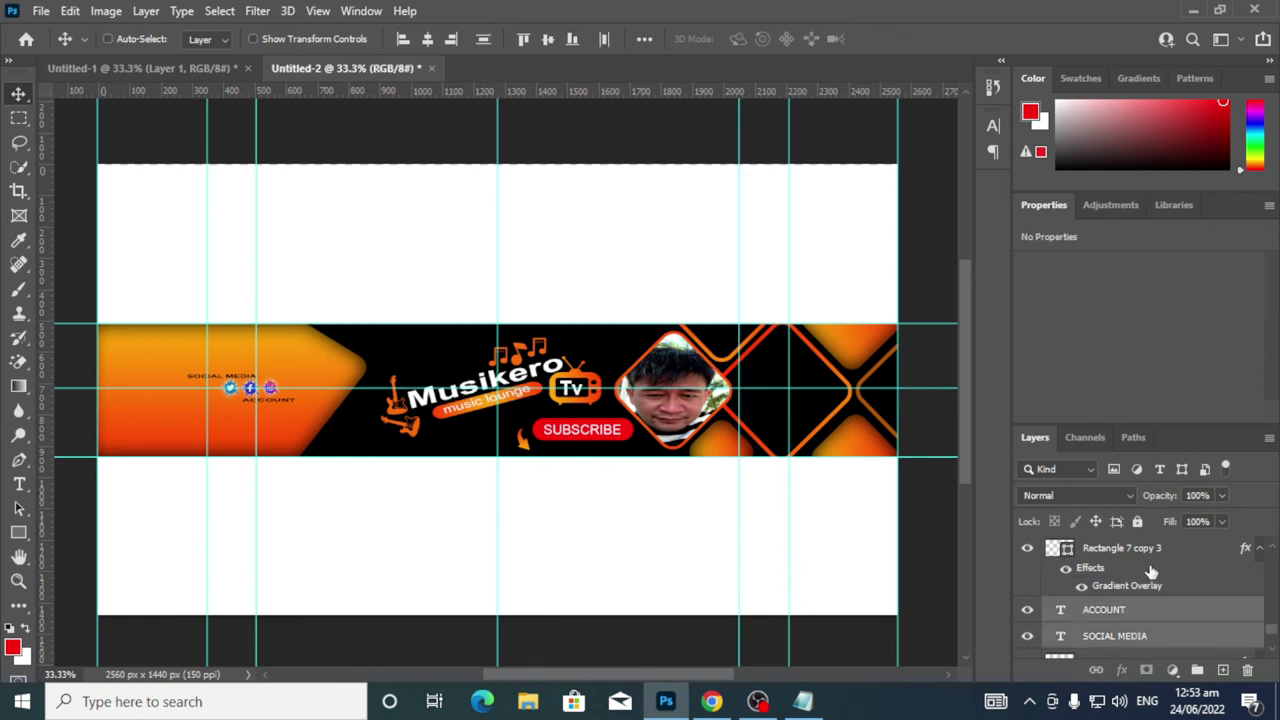
pyautogui.scroll(-2, 1151, 571)
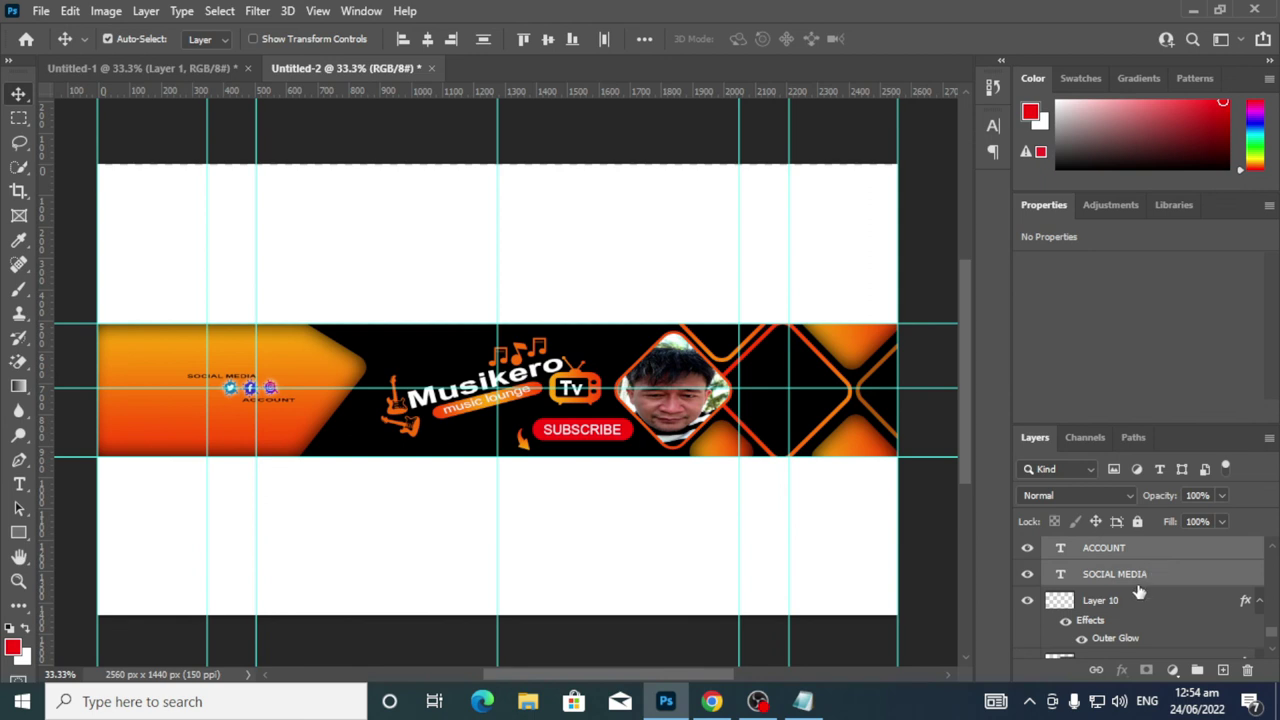
pyautogui.scroll(-2, 1138, 593)
pyautogui.scroll(-2, 1127, 566)
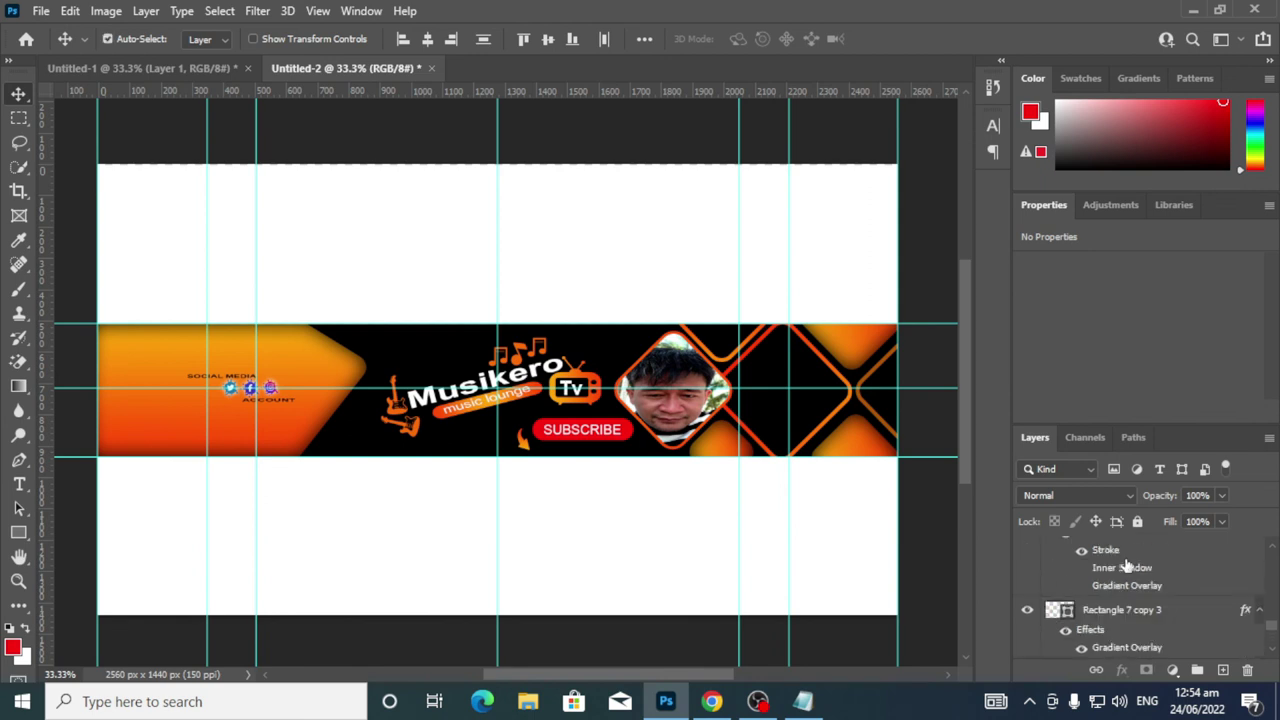
pyautogui.scroll(-2, 1127, 566)
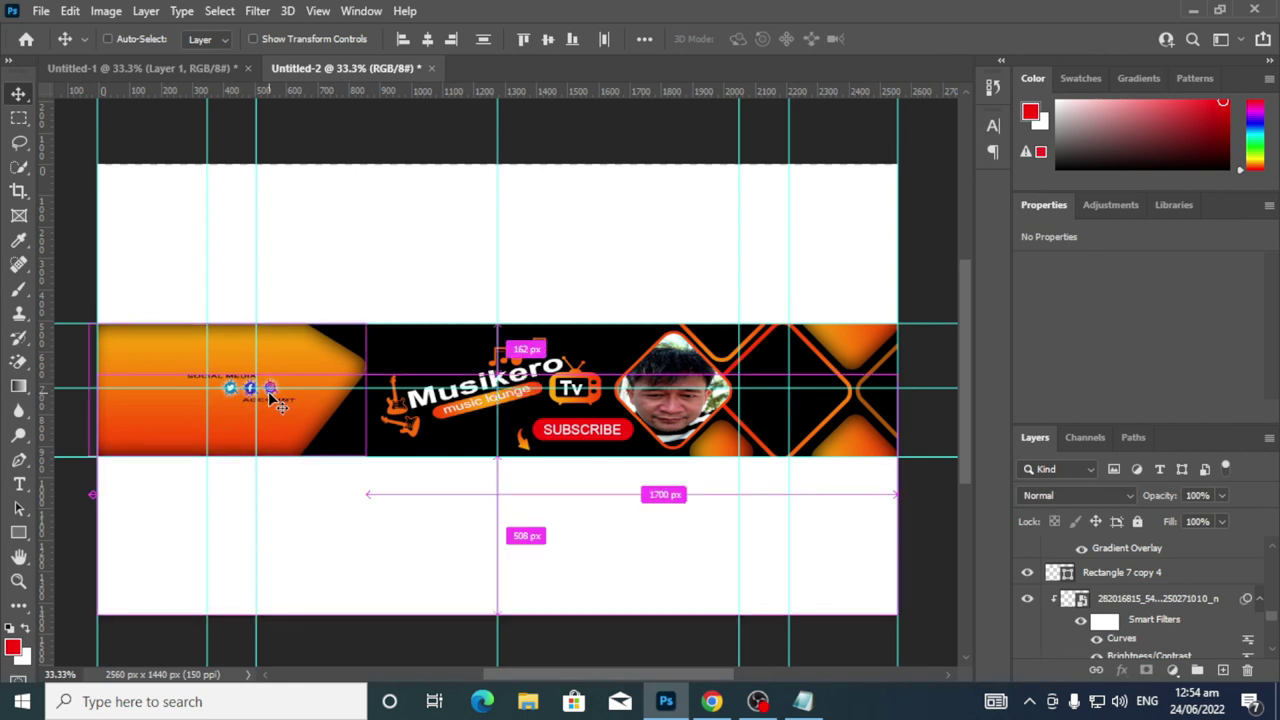
pyautogui.hotkey('ctrl', 'v')
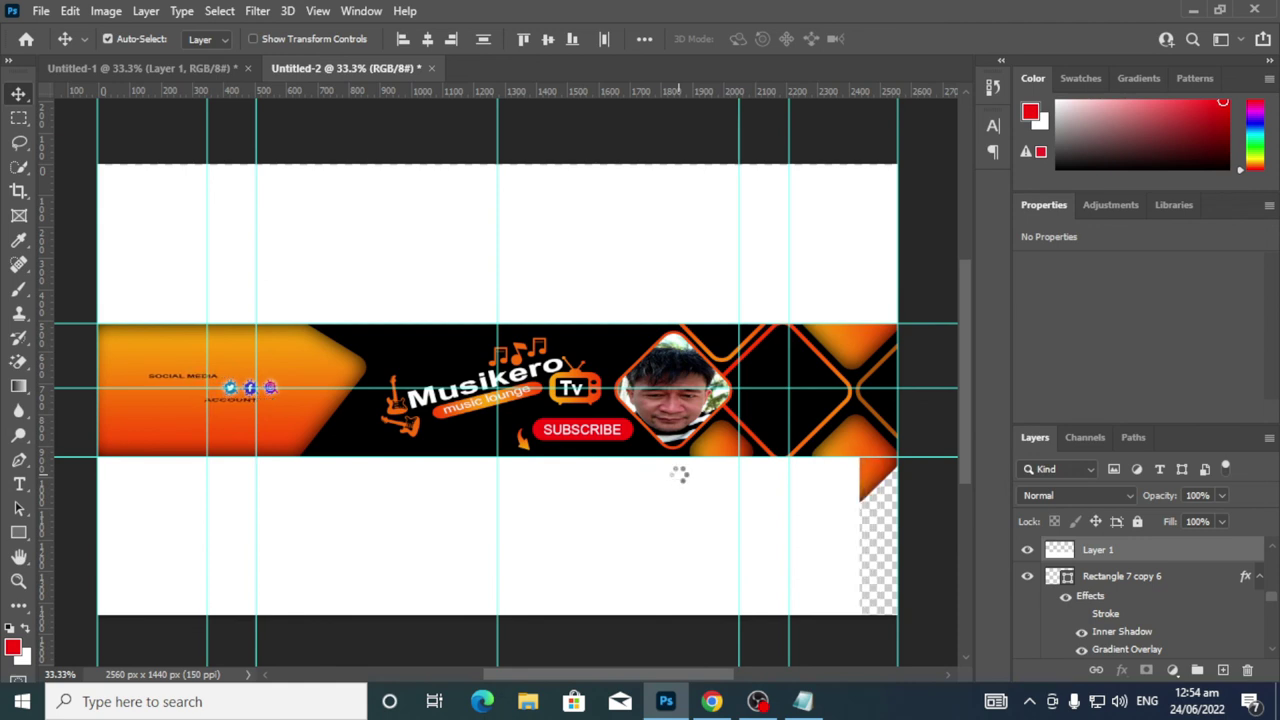
# Move the Twitter icon left at the same height to about X 230 px, beneath the SOCIAL MEDIA heading
pyautogui.click(232, 398)
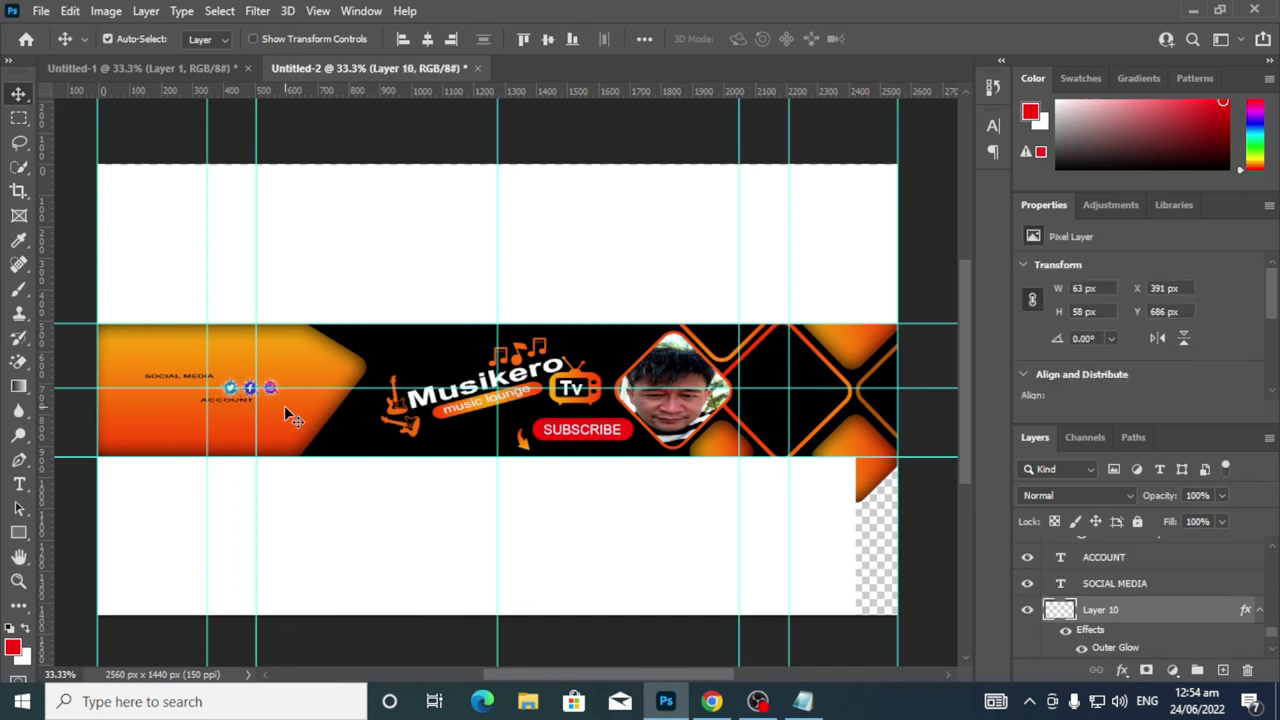
pyautogui.hotkey('shift', 'Left')
pyautogui.hotkey('shift', 'Left')
pyautogui.hotkey('shift', 'Left')
pyautogui.press('Left')
pyautogui.press('Left')
pyautogui.press('Left')
pyautogui.press('Left')
pyautogui.press('Left')
pyautogui.press('Left')
pyautogui.scroll(-1, 1133, 605)
pyautogui.scroll(3, 1133, 612)
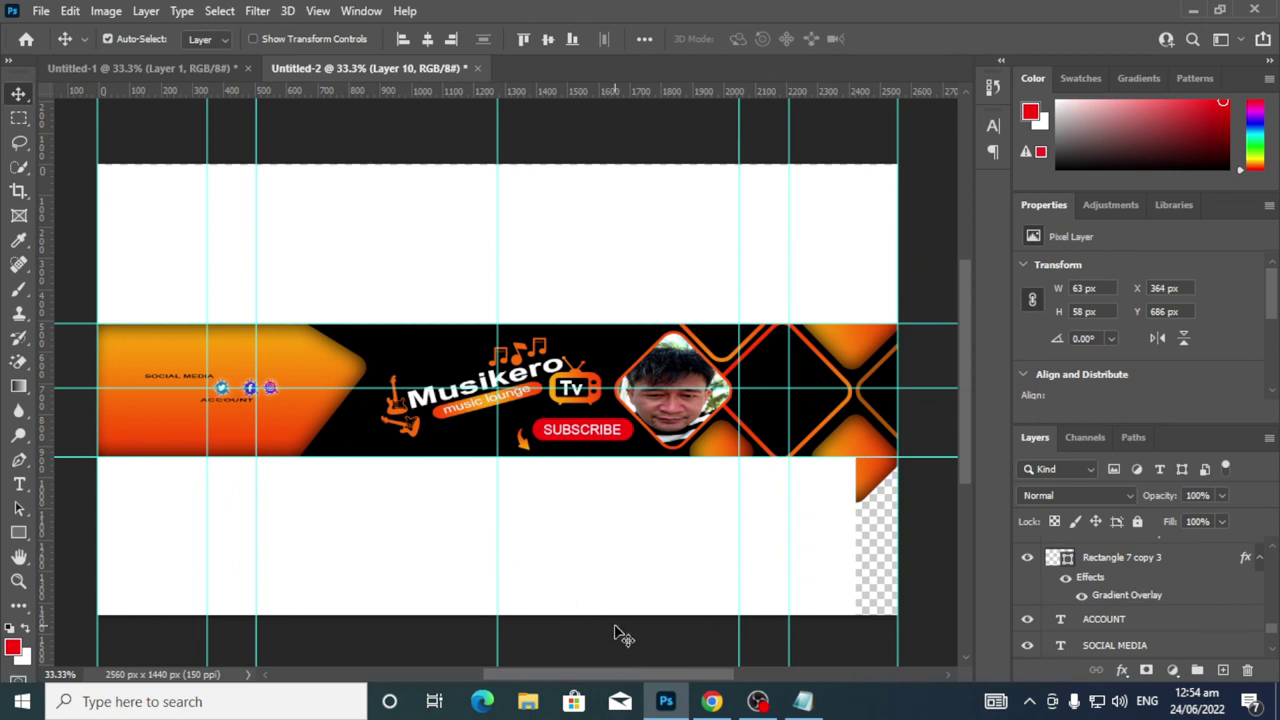
pyautogui.press('Left')
pyautogui.press('Left')
pyautogui.press('Left')
pyautogui.press('Left')
pyautogui.press('Left')
pyautogui.press('Left')
pyautogui.press('Left')
pyautogui.press('Left')
pyautogui.press('Left')
pyautogui.press('Left')
pyautogui.press('Left')
pyautogui.press('Left')
pyautogui.press('Left')
pyautogui.press('Left')
pyautogui.press('Left')
pyautogui.press('Left')
pyautogui.press('Left')
pyautogui.press('Left')
pyautogui.press('Left')
pyautogui.press('Left')
pyautogui.press('Left')
pyautogui.press('Left')
pyautogui.press('Left')
pyautogui.press('Left')
pyautogui.press('Left')
pyautogui.press('Left')
pyautogui.press('Left')
pyautogui.press('Left')
pyautogui.press('Left')
pyautogui.press('Left')
pyautogui.press('Left')
pyautogui.press('Left')
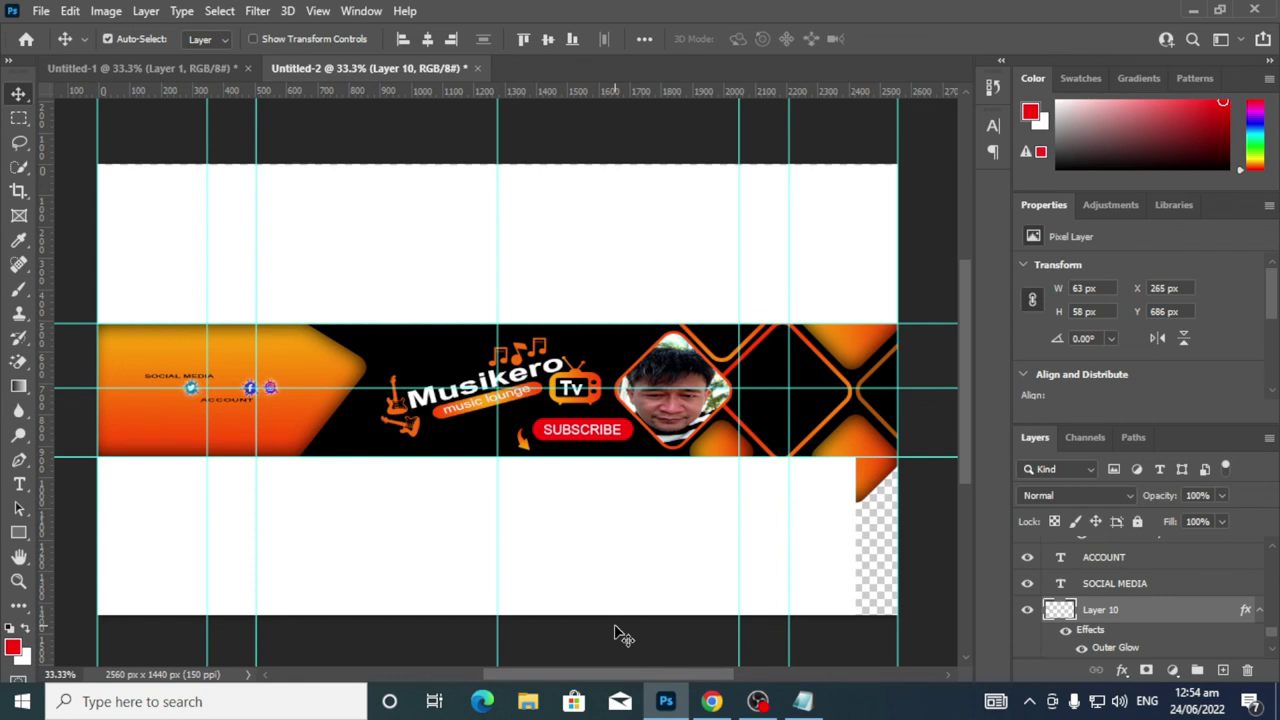
pyautogui.press('Left')
pyautogui.press('Left')
pyautogui.press('Left')
pyautogui.press('Left')
pyautogui.press('Left')
pyautogui.press('Left')
pyautogui.press('Left')
pyautogui.press('Left')
pyautogui.press('Left')
pyautogui.press('Left')
pyautogui.press('Left')
pyautogui.press('Left')
pyautogui.press('Left')
pyautogui.press('Left')
pyautogui.press('Left')
pyautogui.press('Left')
pyautogui.press('Left')
pyautogui.press('Left')
pyautogui.press('Left')
pyautogui.press('Left')
# Move the Facebook icon left at the same height to about X 320 px, just right of the Twitter icon
pyautogui.click(256, 396)
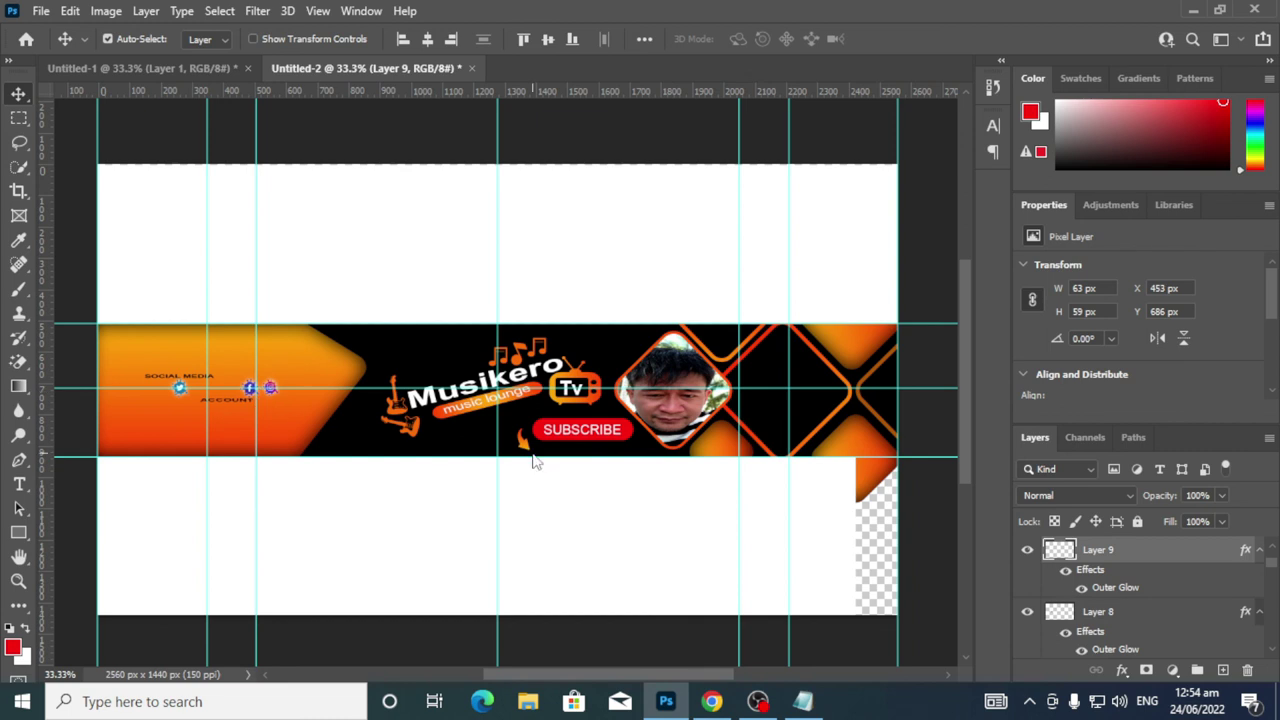
pyautogui.press('Left')
pyautogui.press('Left')
pyautogui.press('Left')
pyautogui.press('Left')
pyautogui.press('Left')
pyautogui.press('Left')
pyautogui.press('Left')
pyautogui.press('Left')
pyautogui.press('Left')
pyautogui.press('Left')
pyautogui.press('Left')
pyautogui.press('Left')
pyautogui.press('Left')
pyautogui.press('Left')
pyautogui.press('Left')
pyautogui.press('Left')
pyautogui.press('Left')
pyautogui.press('Left')
pyautogui.press('Left')
pyautogui.press('Left')
pyautogui.press('Left')
pyautogui.press('Left')
pyautogui.press('Left')
pyautogui.press('Left')
pyautogui.press('Left')
pyautogui.press('Left')
pyautogui.press('Left')
pyautogui.press('Left')
pyautogui.press('Left')
pyautogui.press('Left')
pyautogui.press('Left')
pyautogui.press('Left')
pyautogui.press('Left')
pyautogui.press('Left')
pyautogui.press('Left')
pyautogui.press('Left')
pyautogui.press('Left')
pyautogui.press('Left')
pyautogui.press('Left')
pyautogui.press('Left')
pyautogui.press('Left')
pyautogui.press('Left')
pyautogui.press('Left')
pyautogui.press('Left')
pyautogui.press('Left')
pyautogui.press('Left')
pyautogui.press('Left')
pyautogui.press('Left')
pyautogui.press('Left')
pyautogui.press('Left')
pyautogui.press('Left')
pyautogui.press('Left')
pyautogui.press('Left')
pyautogui.press('Left')
pyautogui.press('Left')
pyautogui.press('Left')
pyautogui.press('Left')
pyautogui.press('Left')
pyautogui.press('Left')
pyautogui.press('Left')
# Move the Instagram icon left at the same height to about X 407 px, spacing it evenly beside the Facebook icon
pyautogui.click(271, 389)
pyautogui.press('Left')
pyautogui.press('Left')
pyautogui.press('Left')
pyautogui.press('Left')
pyautogui.press('Left')
pyautogui.press('Left')
pyautogui.press('Left')
pyautogui.press('Left')
pyautogui.press('Left')
pyautogui.press('Left')
pyautogui.press('Left')
pyautogui.press('Left')
pyautogui.press('Left')
pyautogui.press('Left')
pyautogui.press('Left')
pyautogui.press('Left')
pyautogui.press('Left')
pyautogui.press('Left')
pyautogui.press('Left')
pyautogui.press('Left')
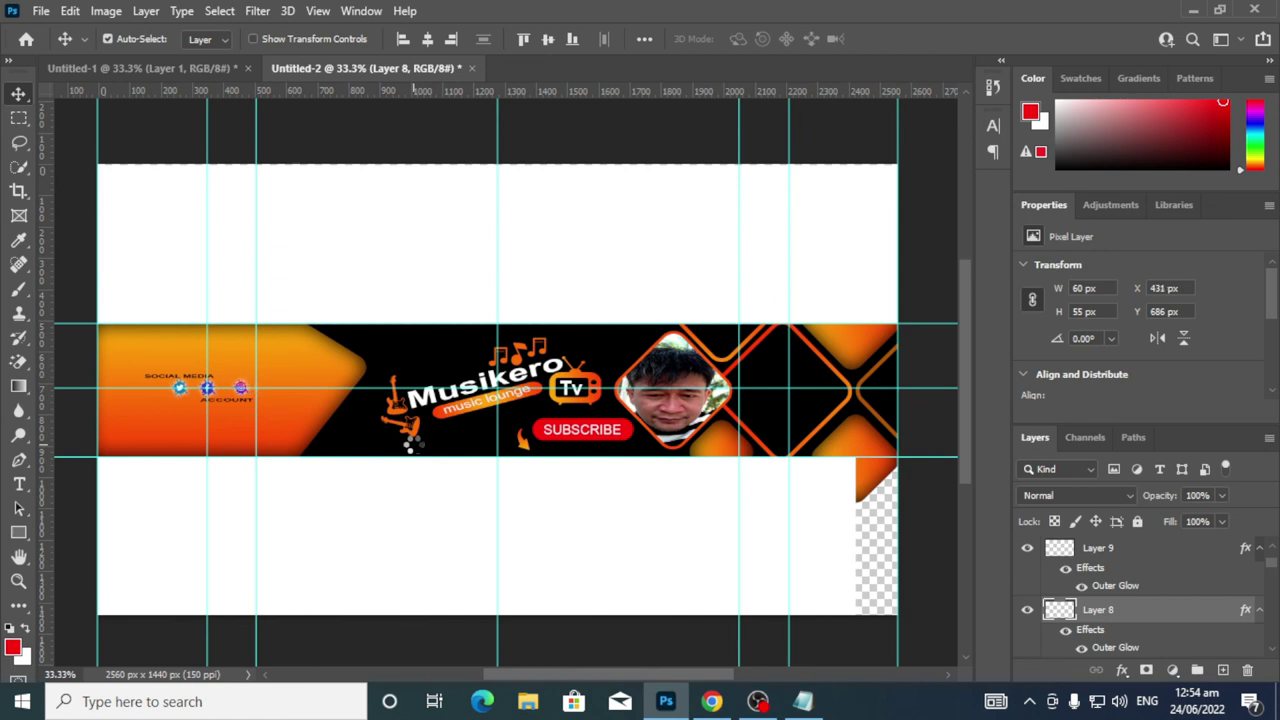
pyautogui.press('Right')
# Move Layer 1, the lower white area, right to about X 5 px, Y 937 px, covering the transparent corner
pyautogui.click(432, 575)
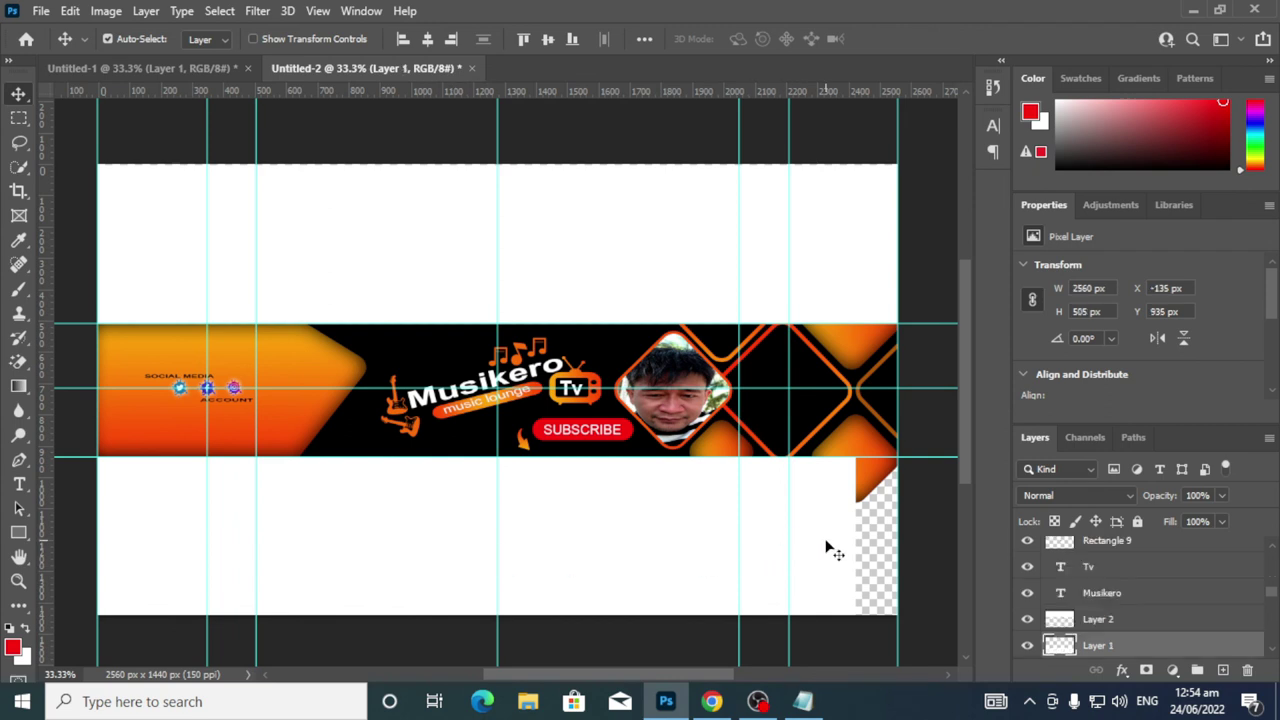
pyautogui.moveTo(838, 548); pyautogui.dragTo(876, 545)
pyautogui.press('Up')
pyautogui.press('Up')
pyautogui.press('Up')
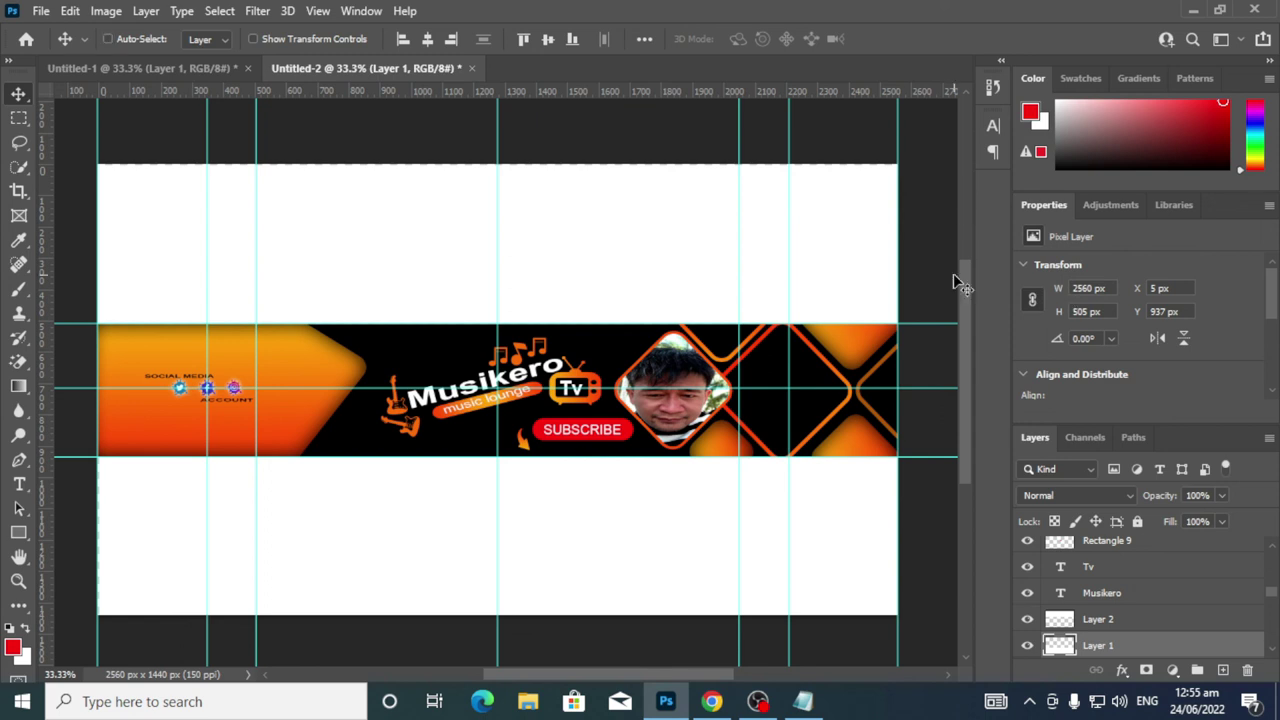
# Hide the guides and nudge Layer 1 up to Y 933 px so it meets the banner's lower edge
pyautogui.hotkey('ctrl', ';')
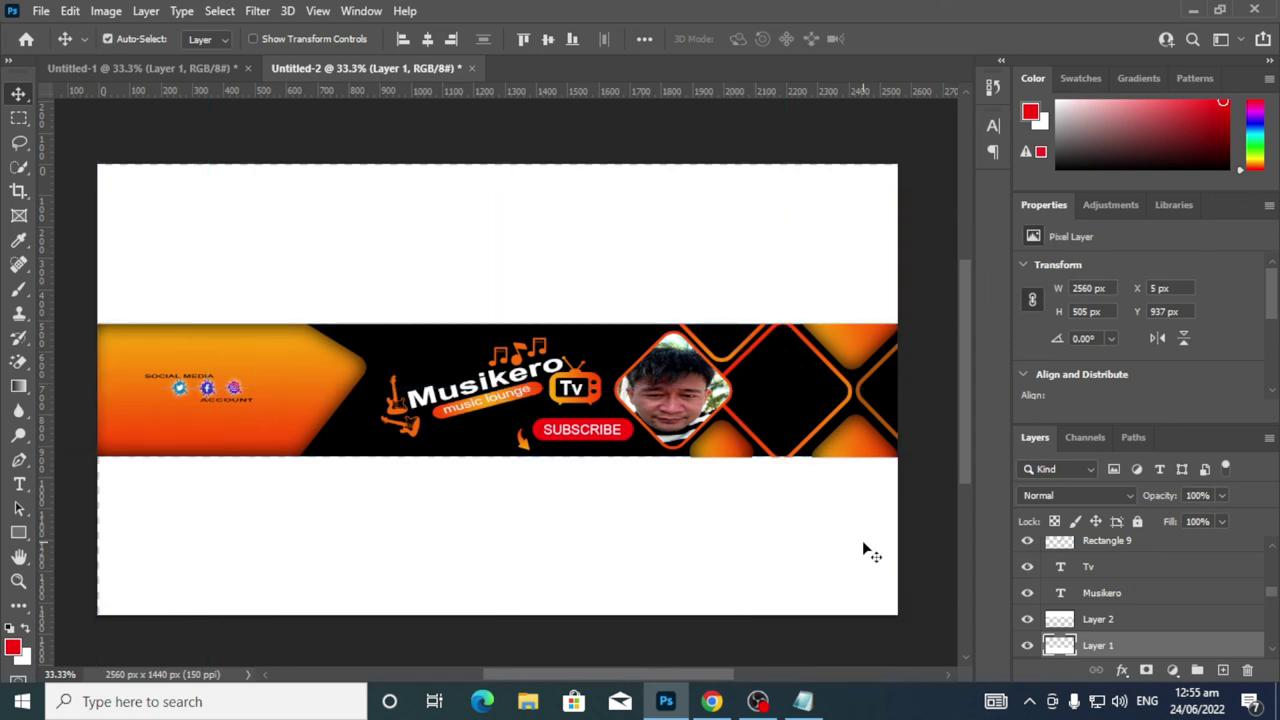
pyautogui.press('Up')
pyautogui.press('Up')
pyautogui.press('Up')
pyautogui.press('Up')
pyautogui.press('Up')
pyautogui.press('Up')
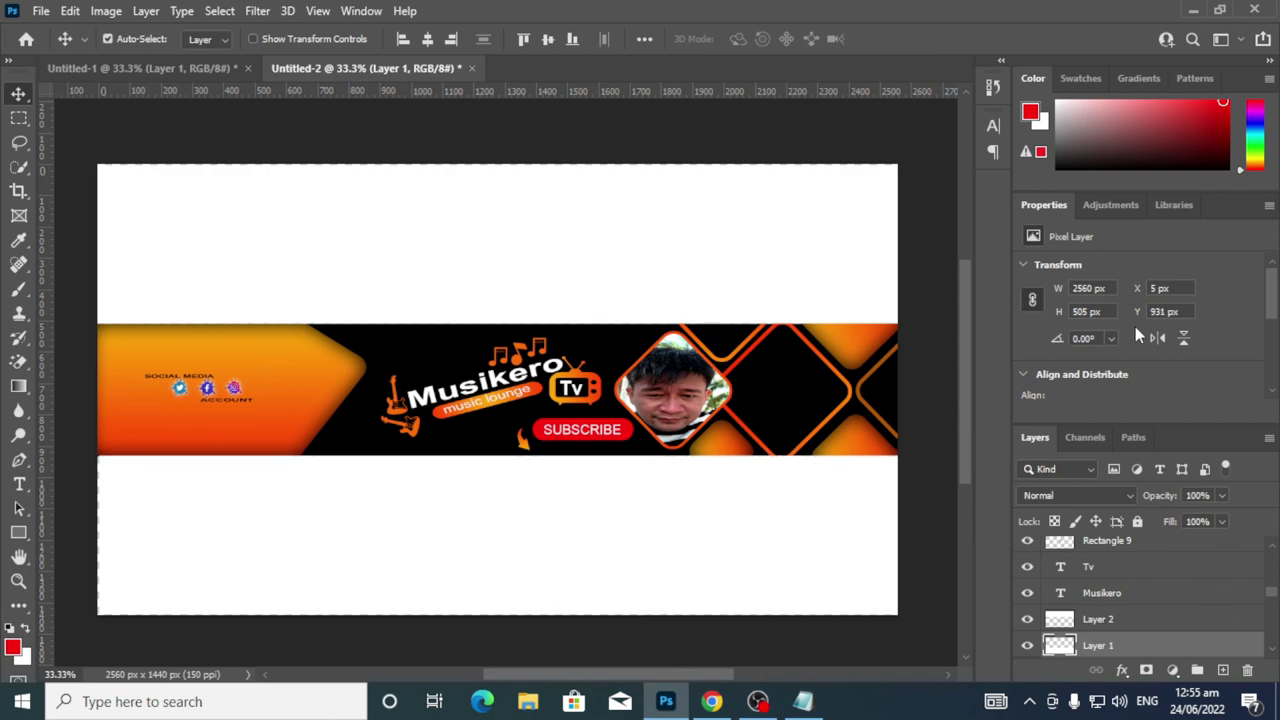
pyautogui.press('Down')
pyautogui.press('Down')
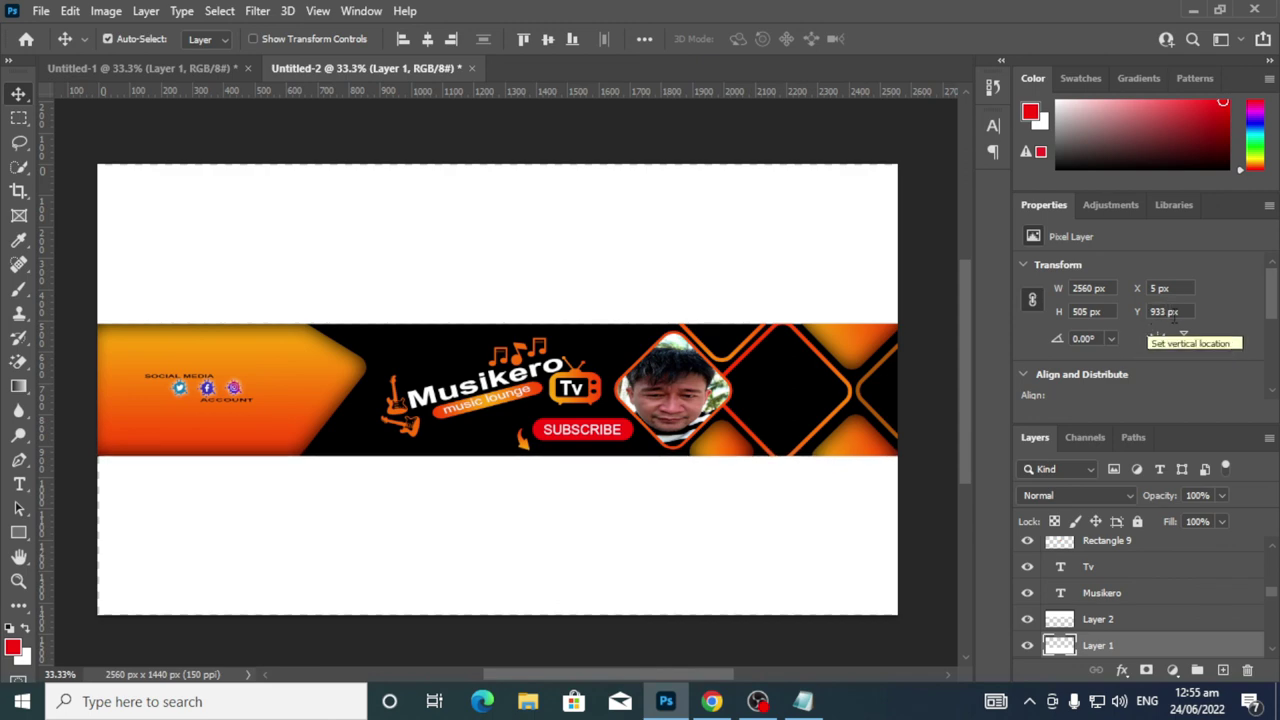
pyautogui.click(41, 10)
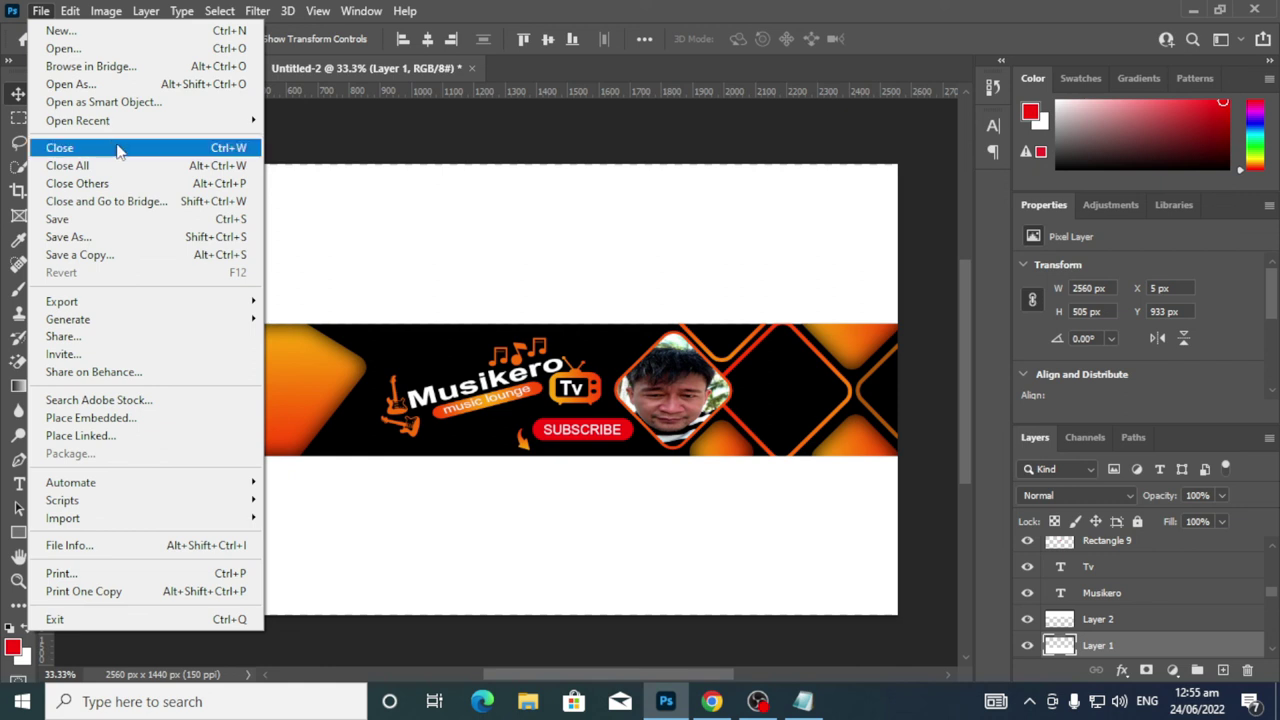
pyautogui.click(153, 238)
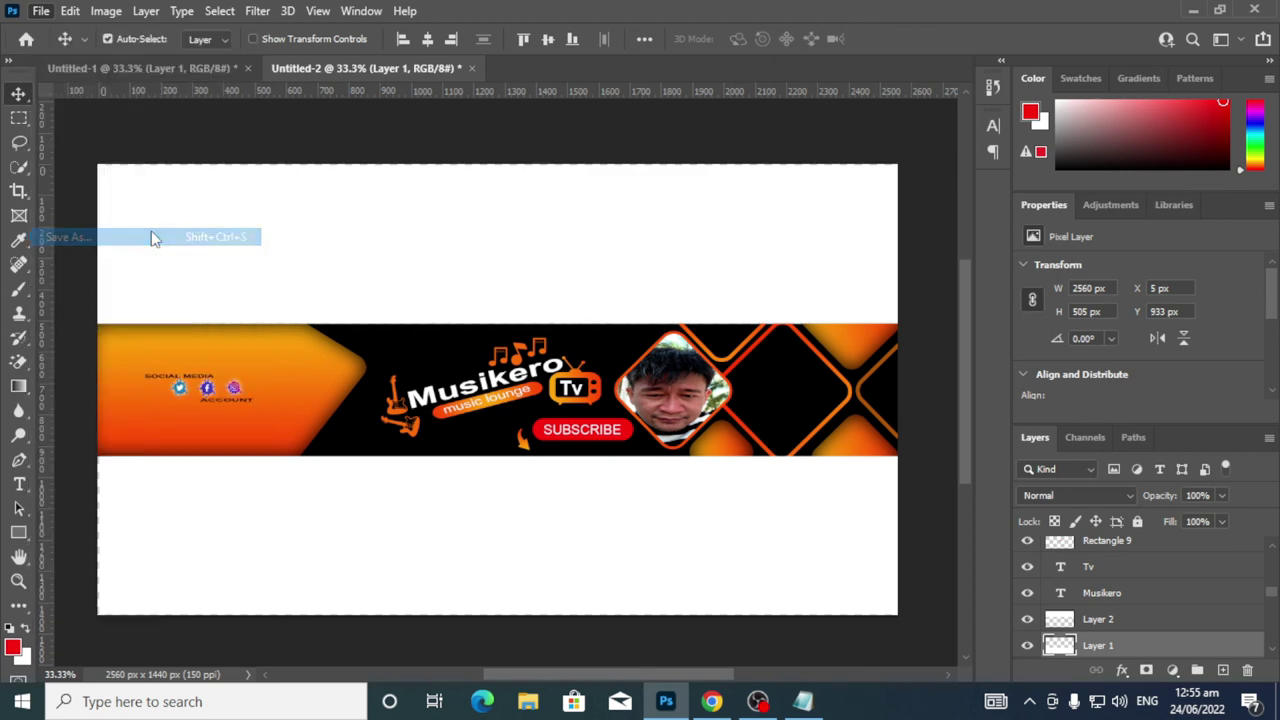
pyautogui.click(274, 380)
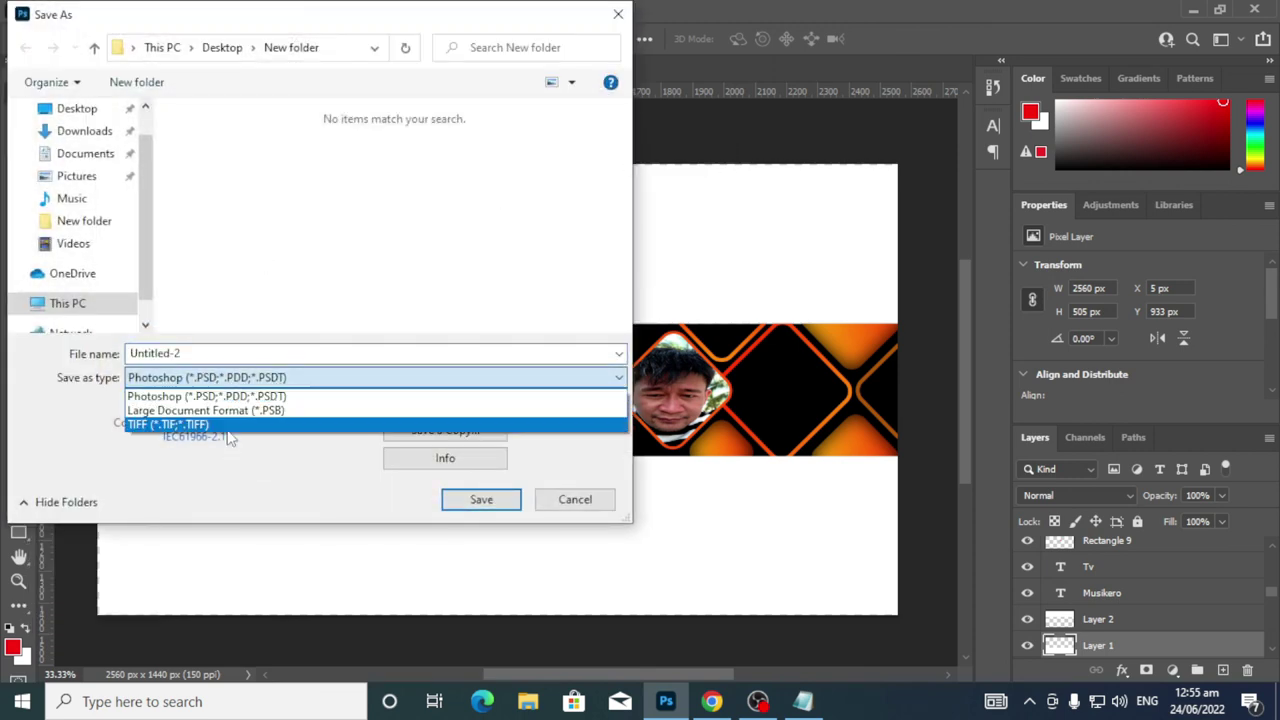
pyautogui.click(595, 508)
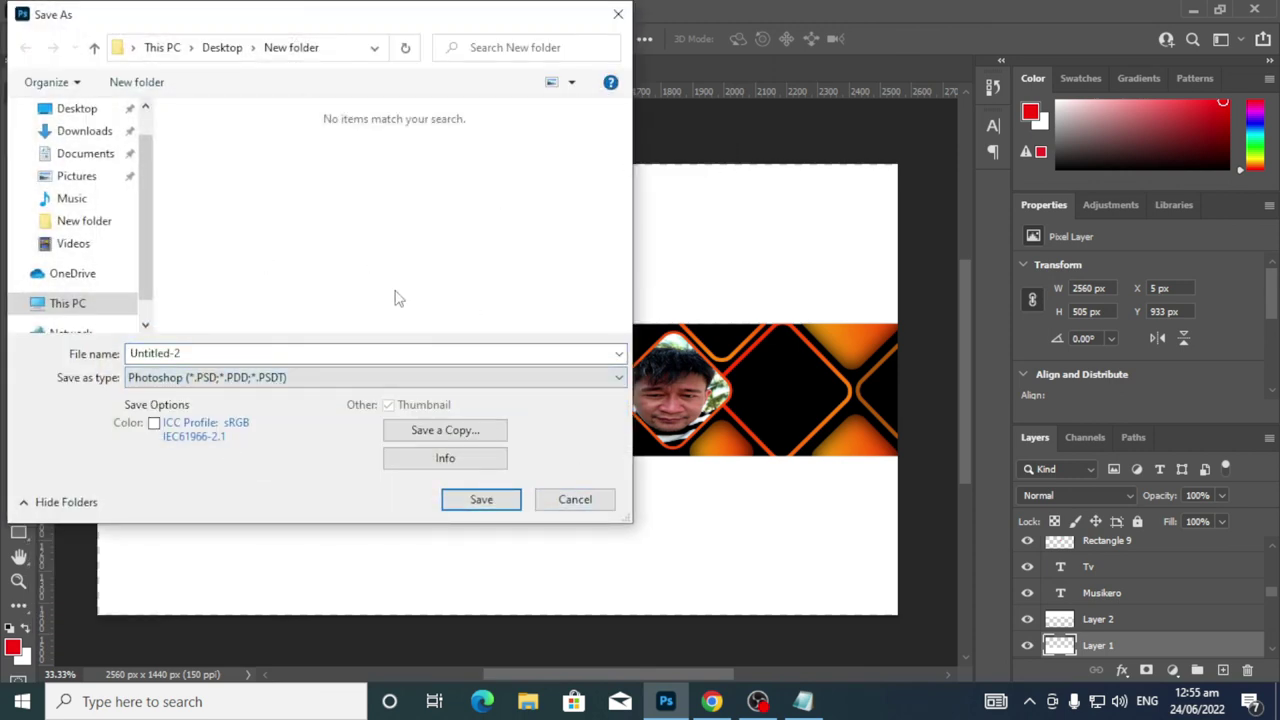
pyautogui.click(575, 500)
pyautogui.click(40, 11)
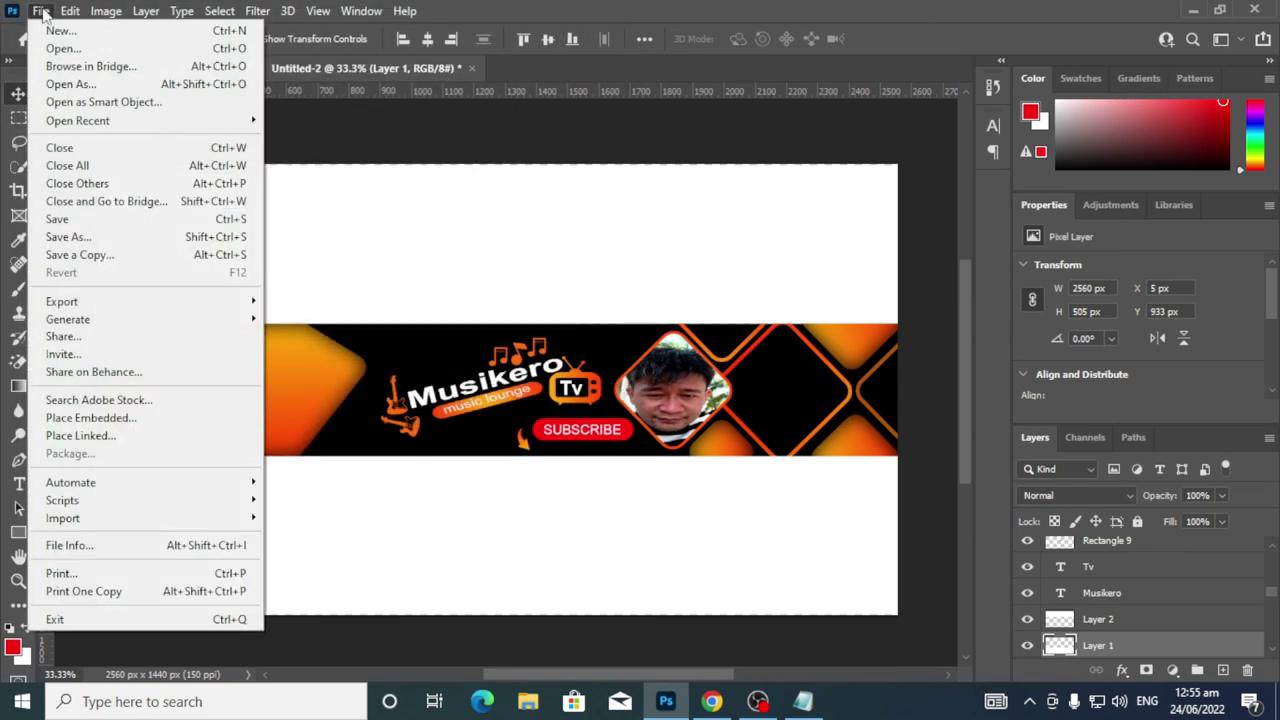
pyautogui.click(120, 237)
pyautogui.click(614, 17)
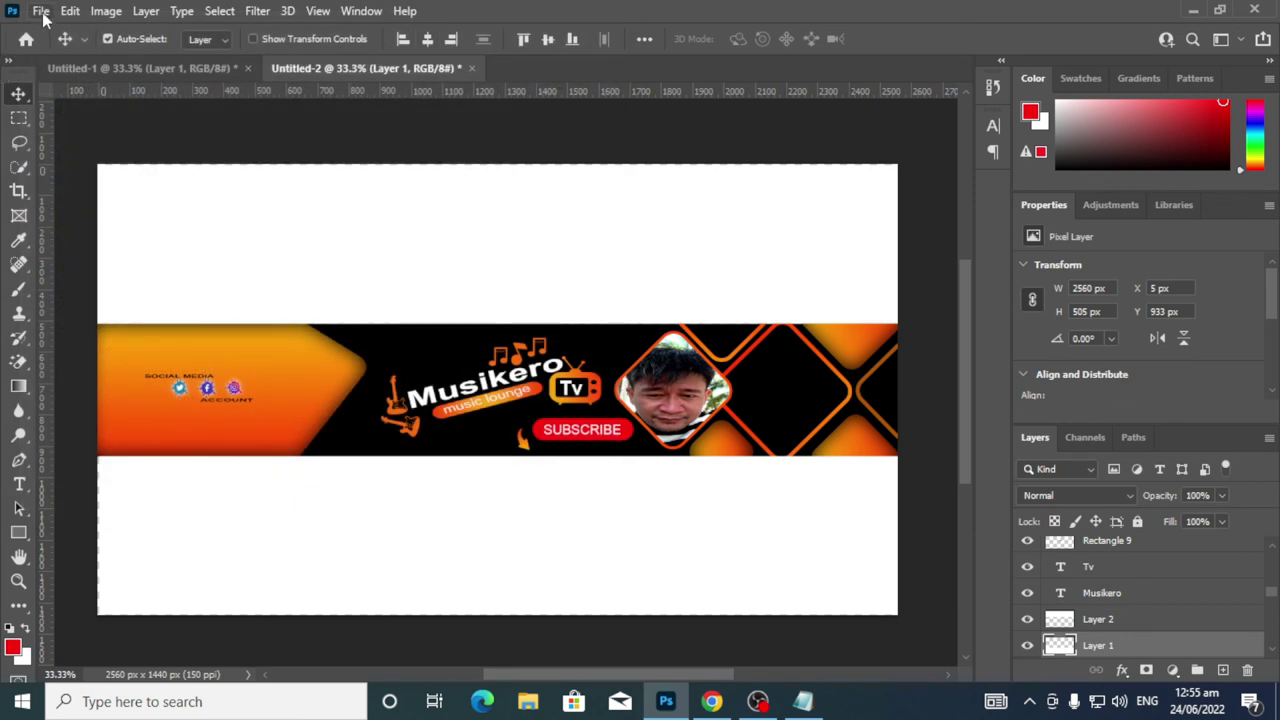
# Export the banner at 2560 × 1440 px as a PNG named Untitled-2 into New folder on the Desktop
pyautogui.click(42, 12)
pyautogui.moveTo(146, 303)
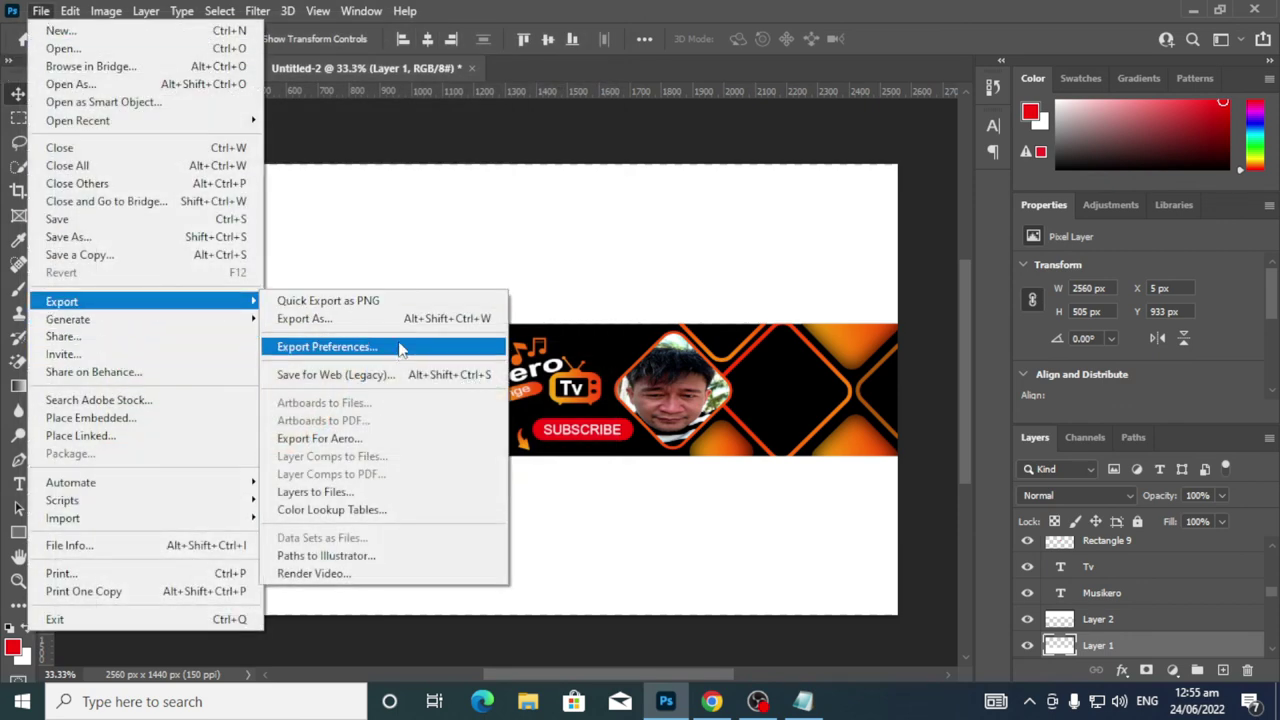
pyautogui.click(414, 318)
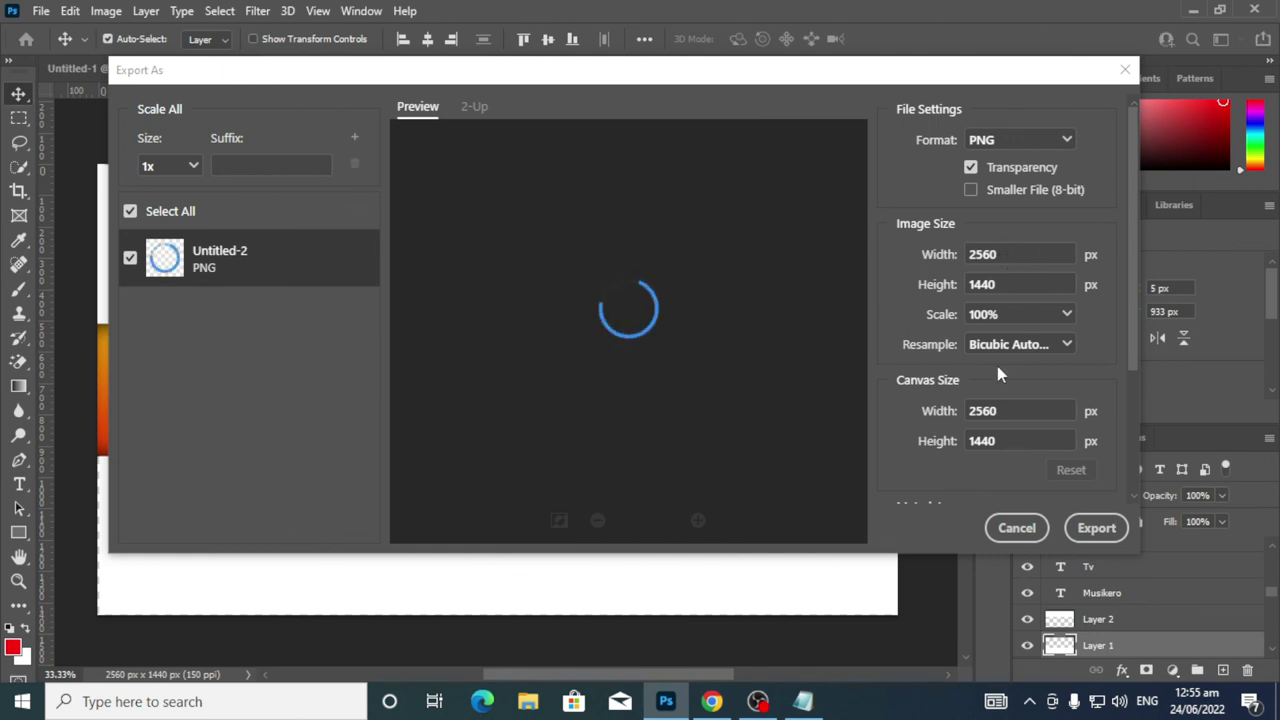
pyautogui.click(1100, 530)
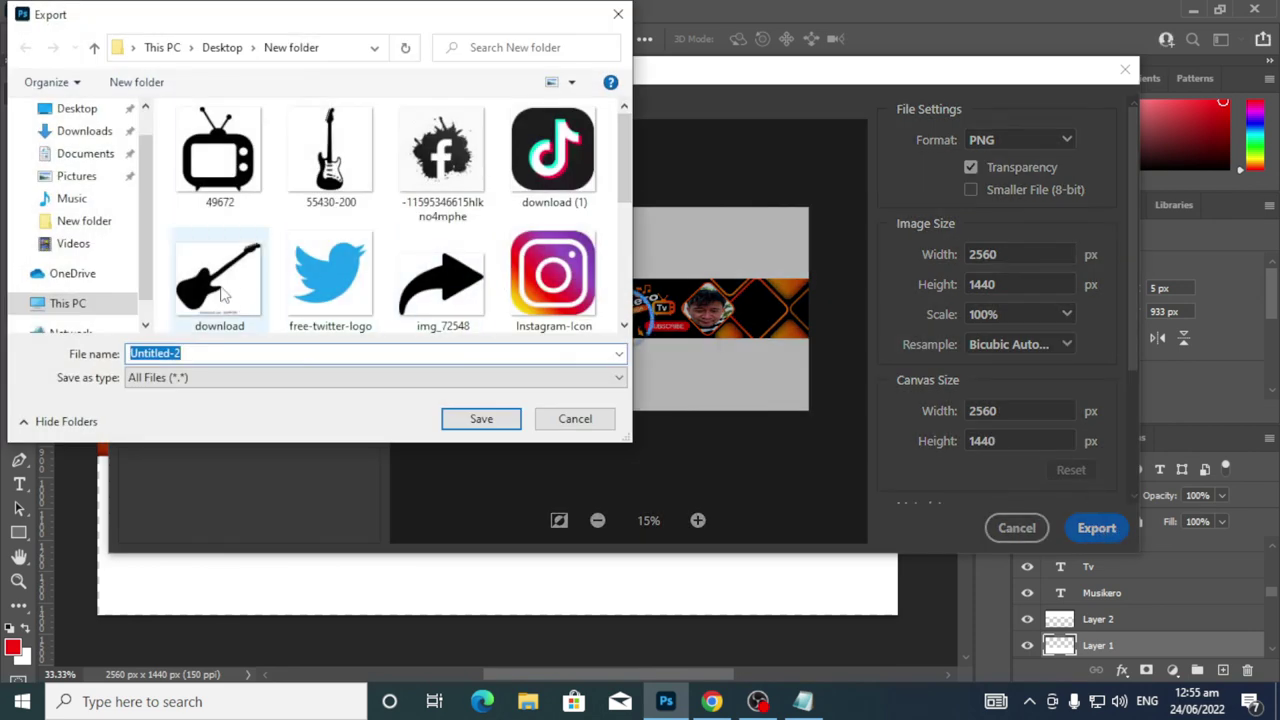
pyautogui.click(480, 419)
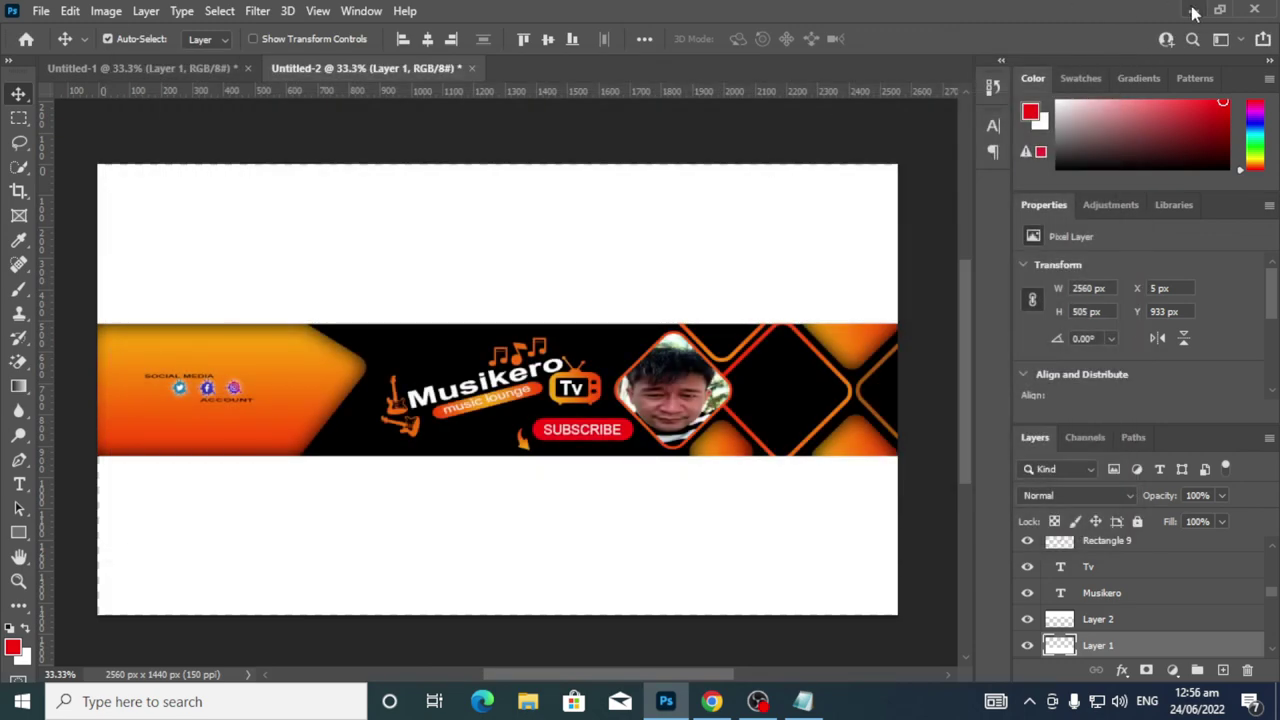
# Minimize Photoshop, switch to Chrome and load youtube.com in the TikTok icon search tab
pyautogui.click(1193, 12)
pyautogui.click(712, 702)
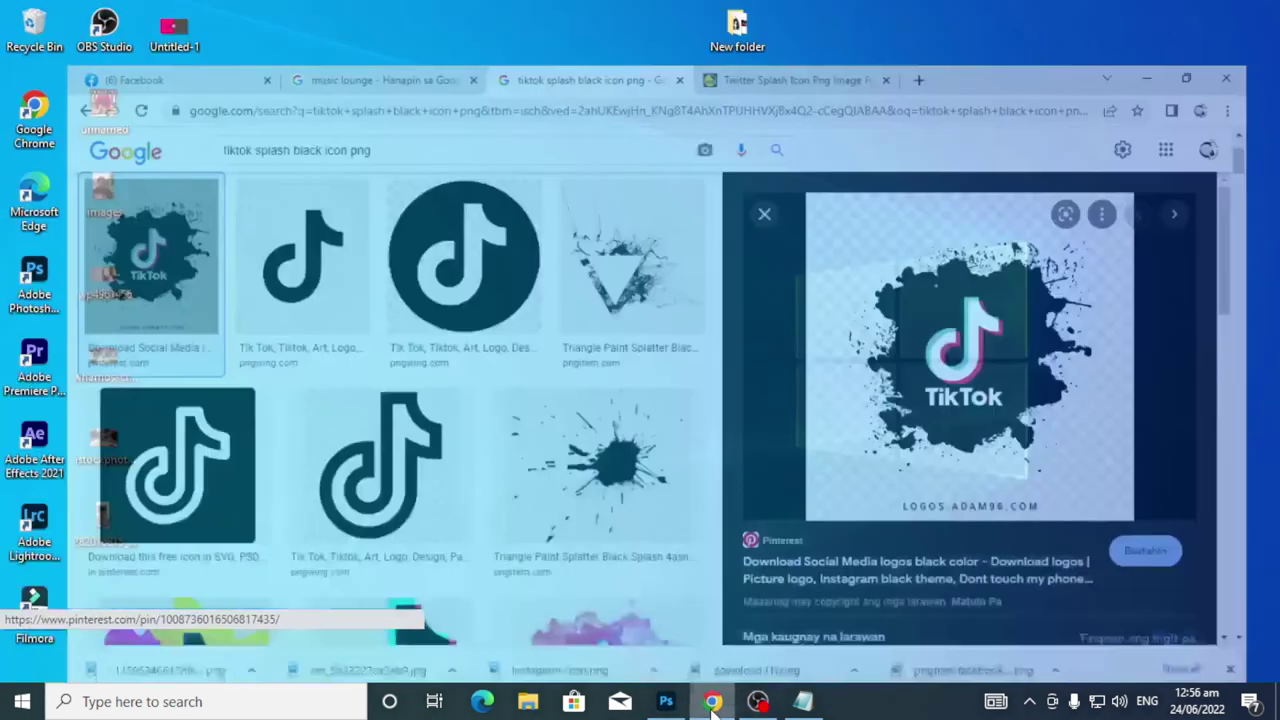
pyautogui.click(712, 702)
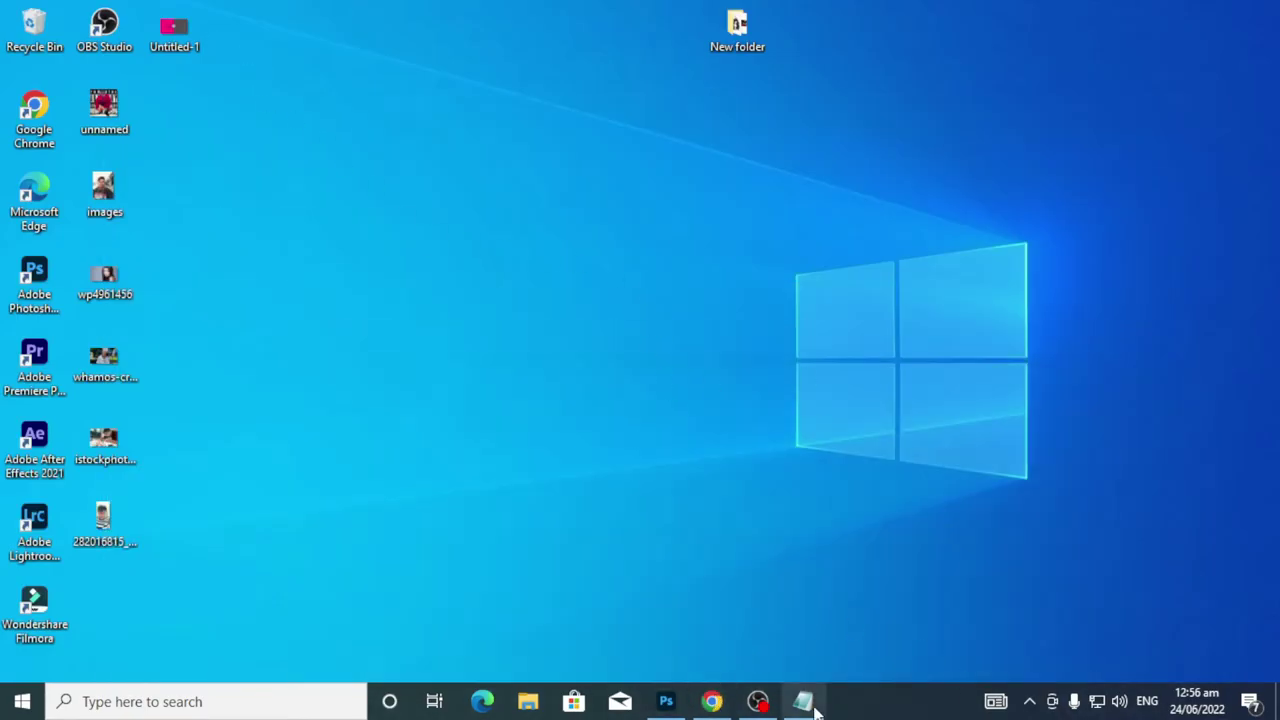
pyautogui.click(713, 702)
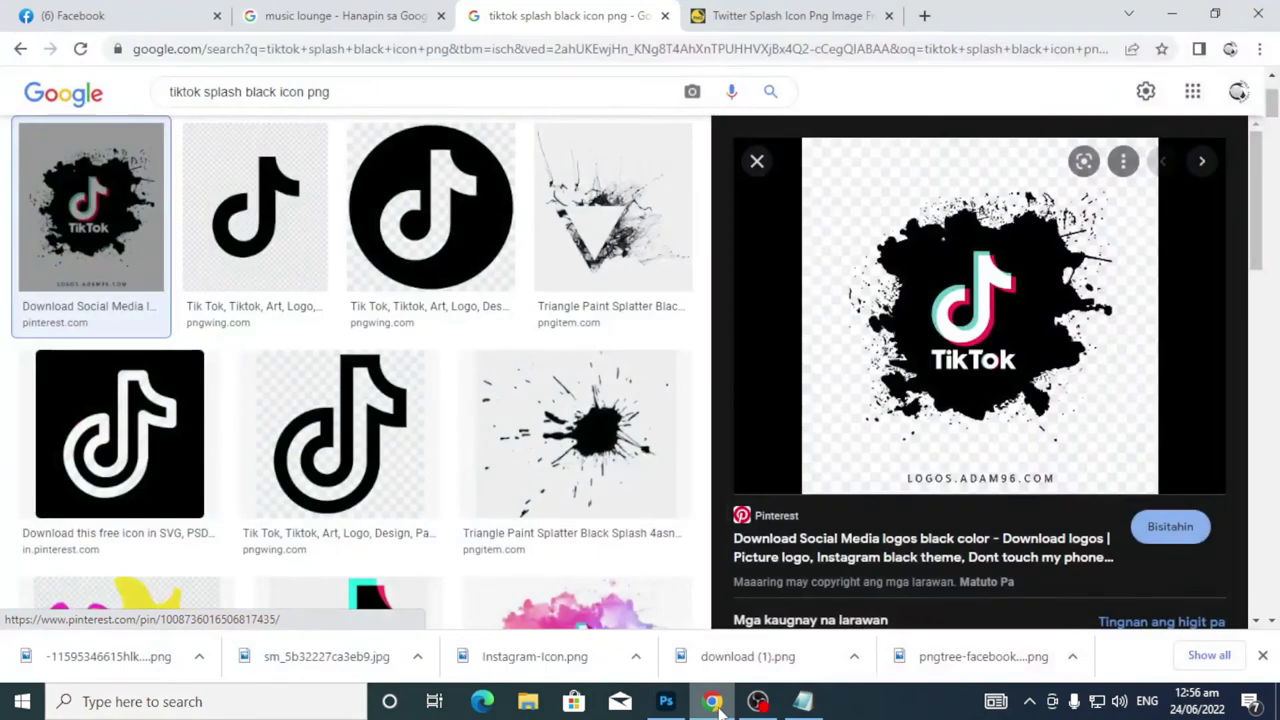
pyautogui.click(713, 702)
pyautogui.click(715, 703)
pyautogui.click(535, 55)
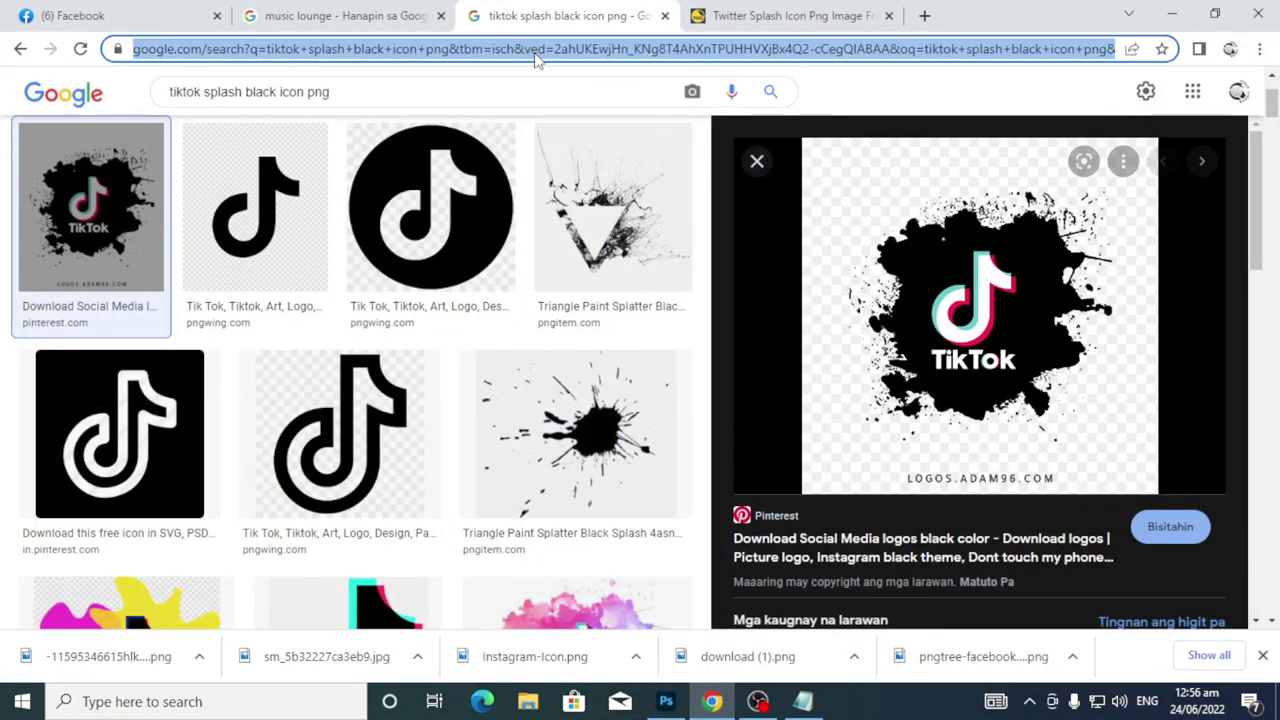
pyautogui.write('youtube.c')
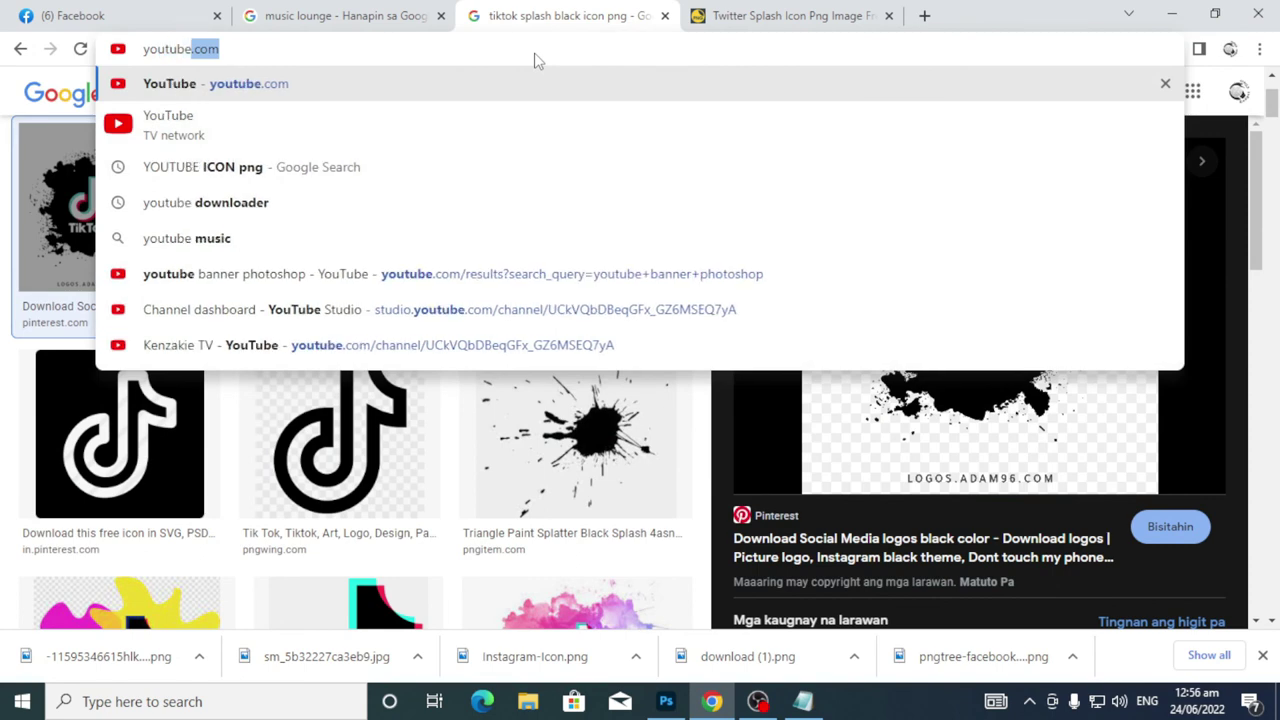
pyautogui.press('Return')
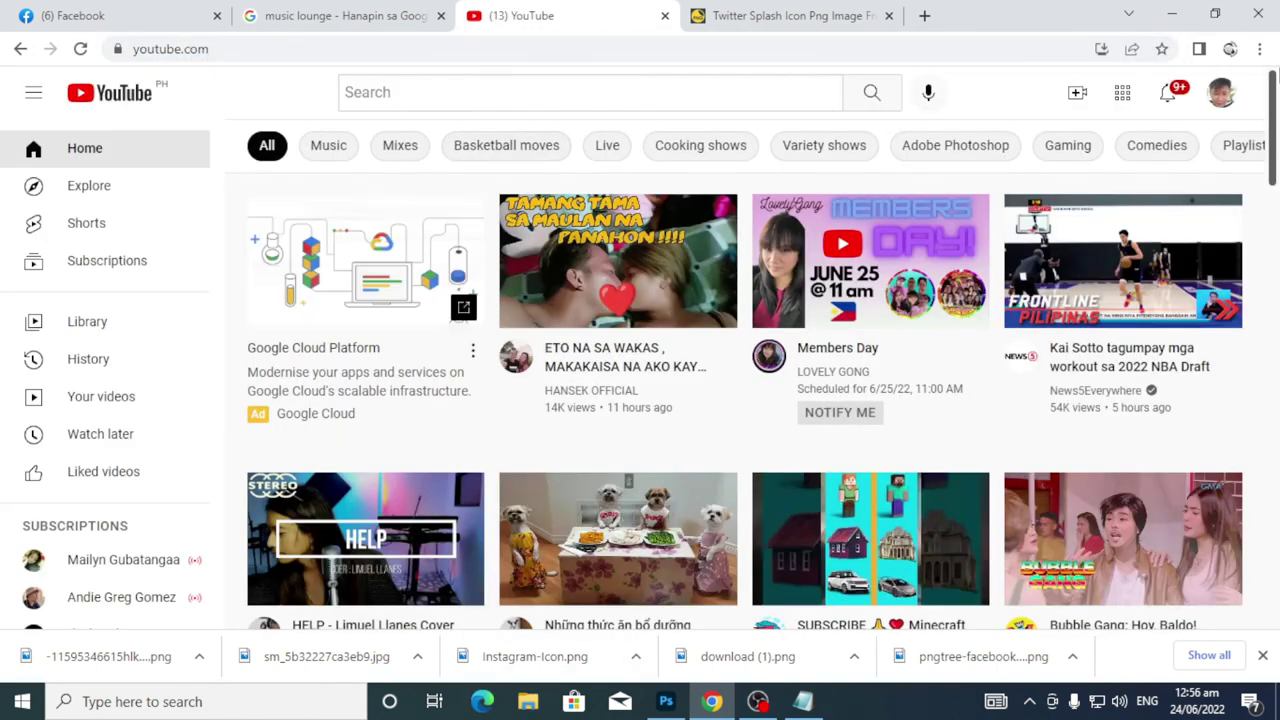
# Open YouTube Studio and switch the account to the Marites TV channel
pyautogui.click(1220, 92)
pyautogui.click(1050, 253)
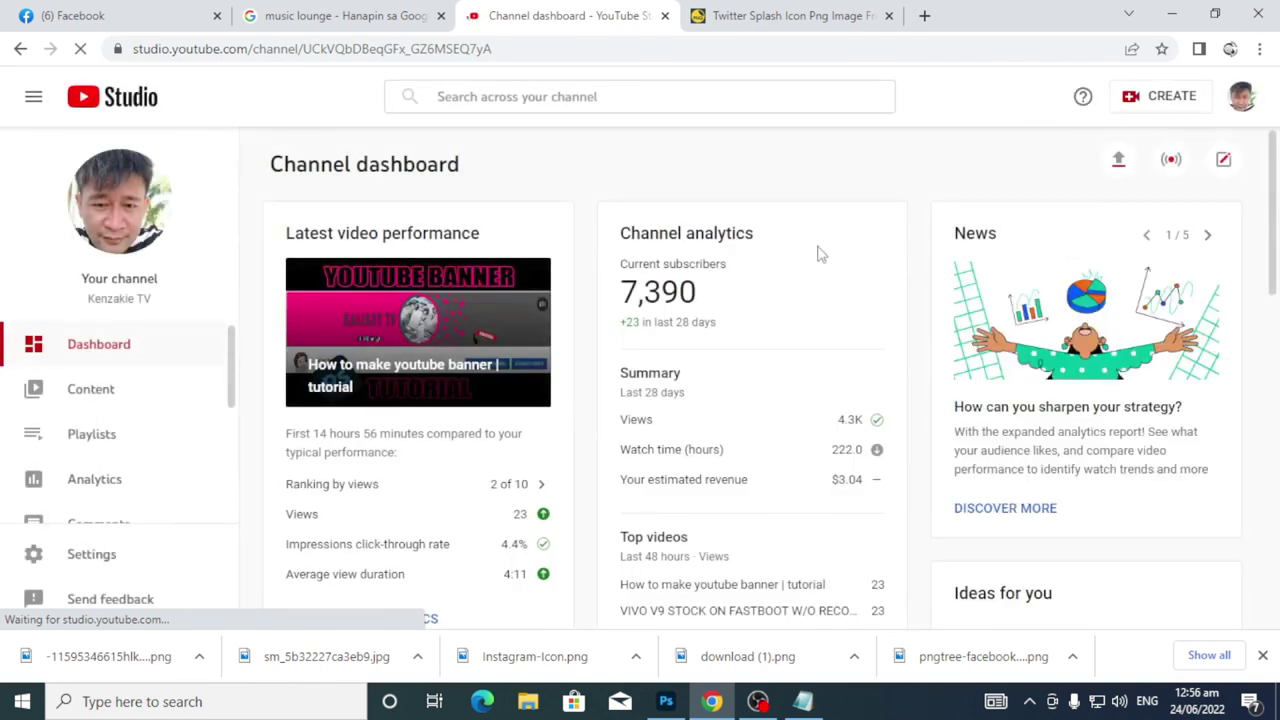
pyautogui.click(1242, 100)
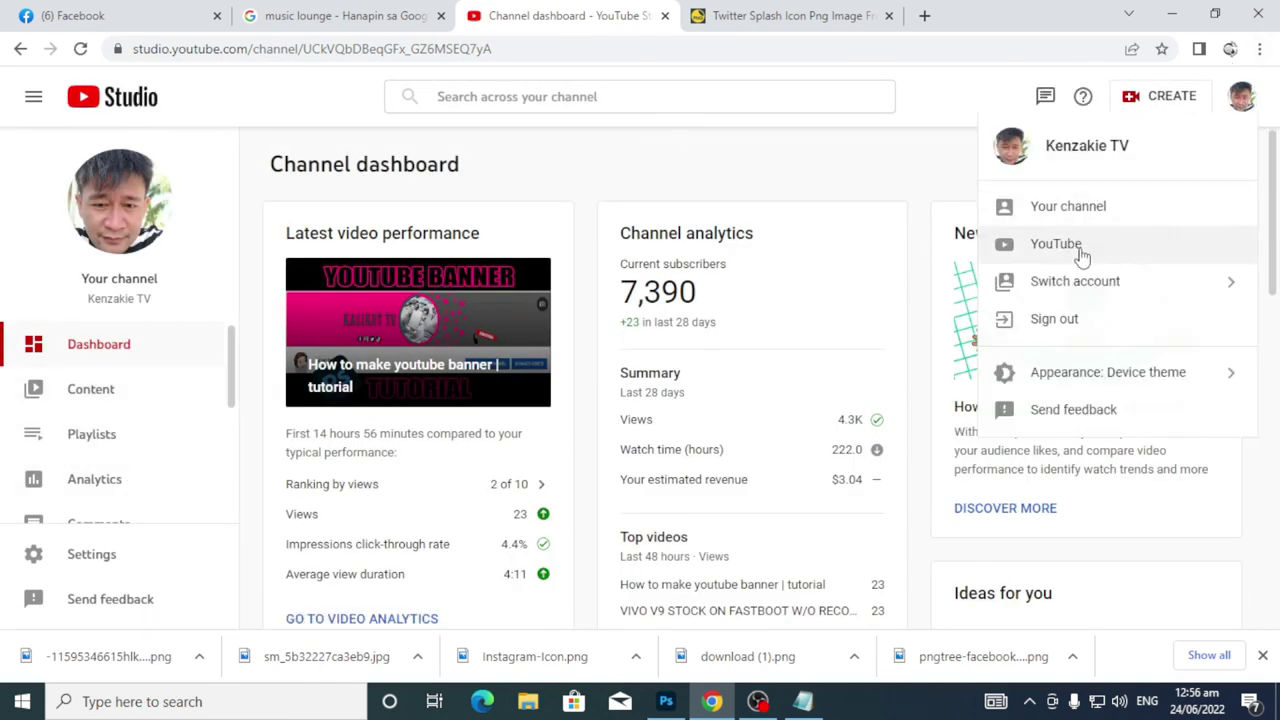
pyautogui.click(1088, 298)
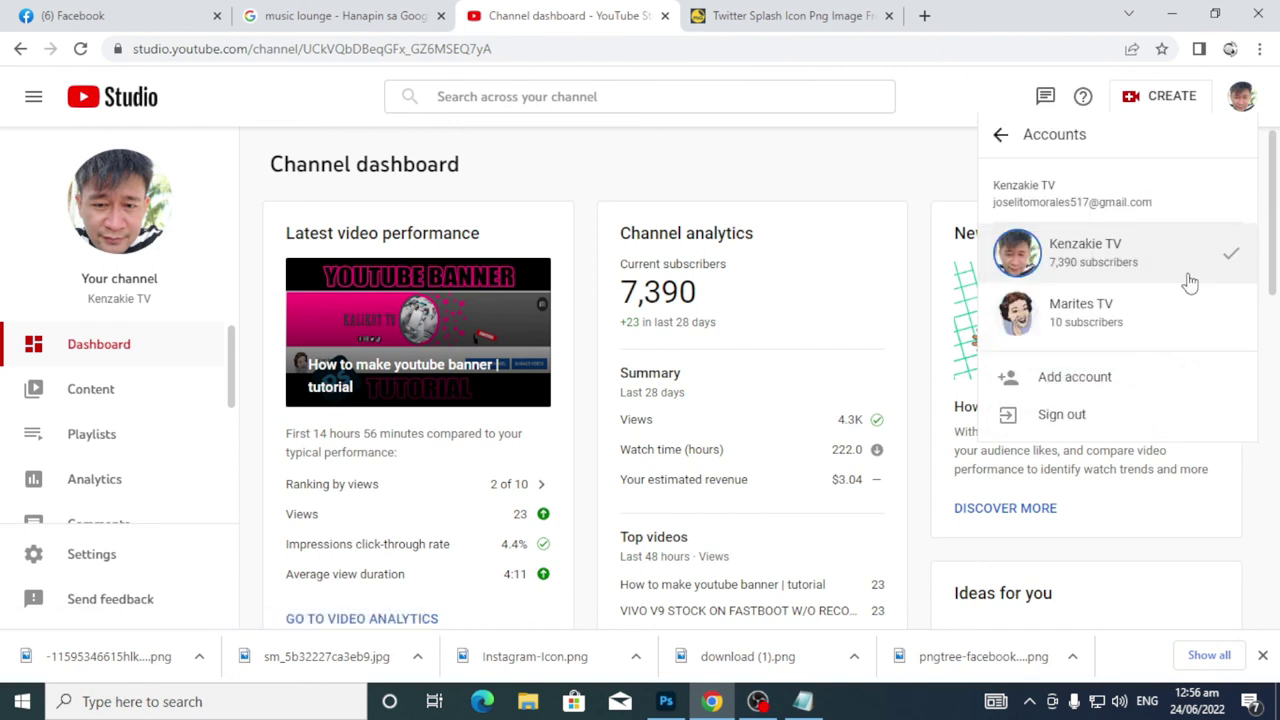
pyautogui.click(1090, 326)
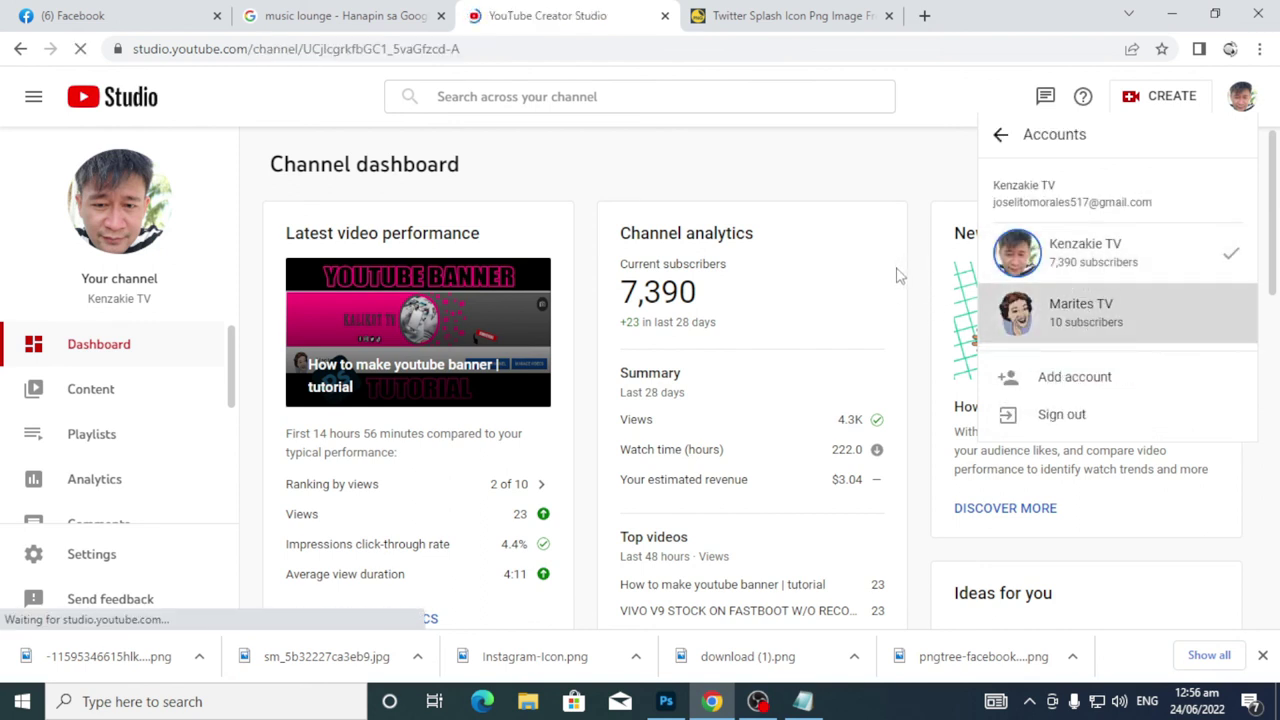
pyautogui.click(100, 22)
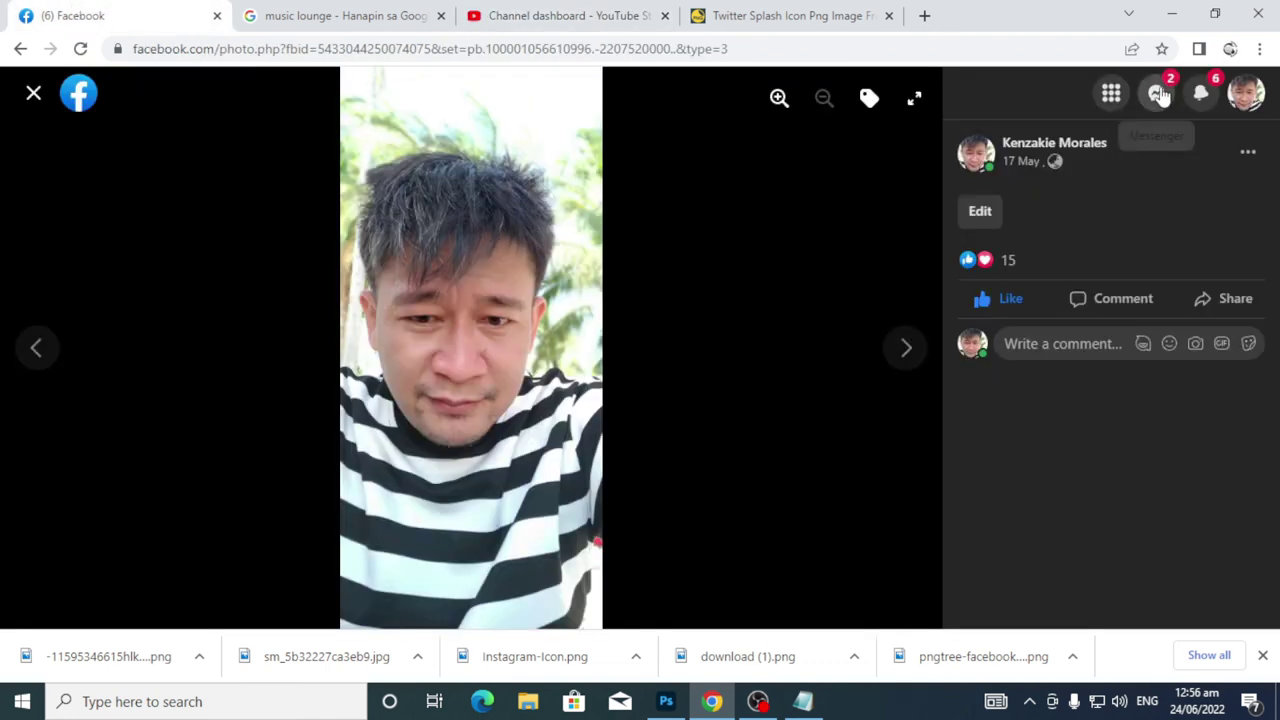
pyautogui.click(1158, 93)
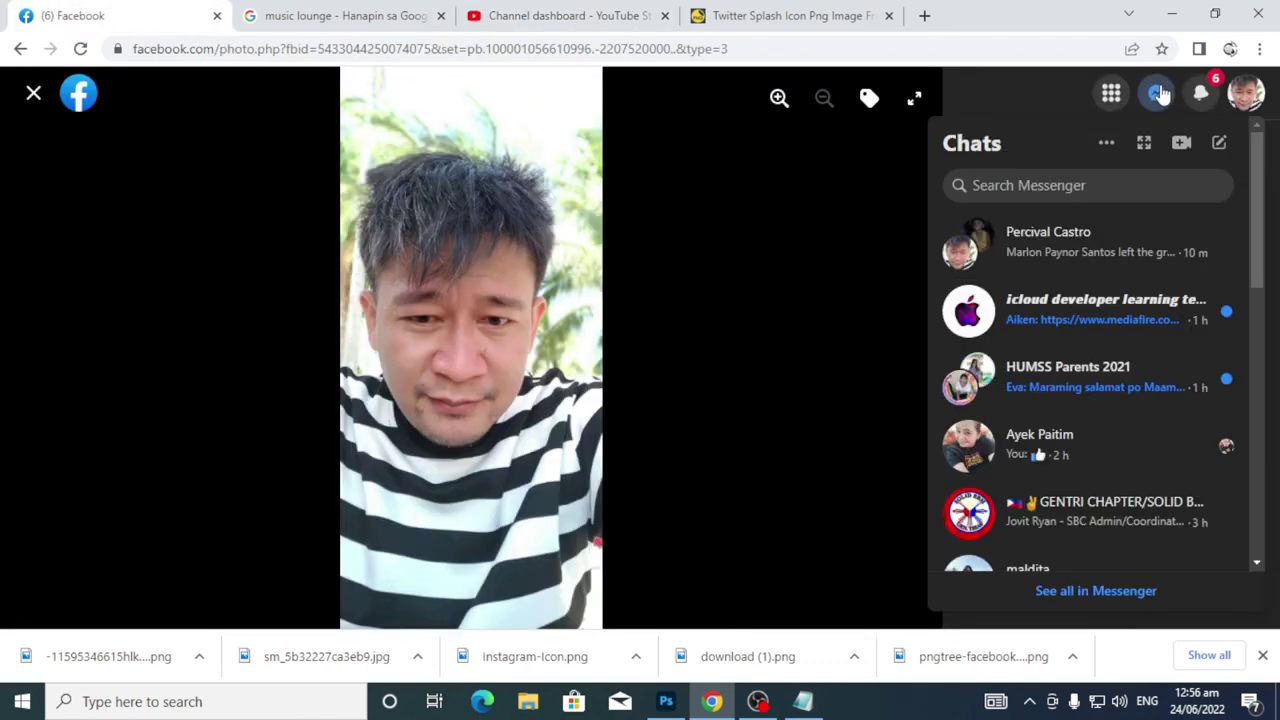
pyautogui.click(1158, 93)
pyautogui.click(1203, 93)
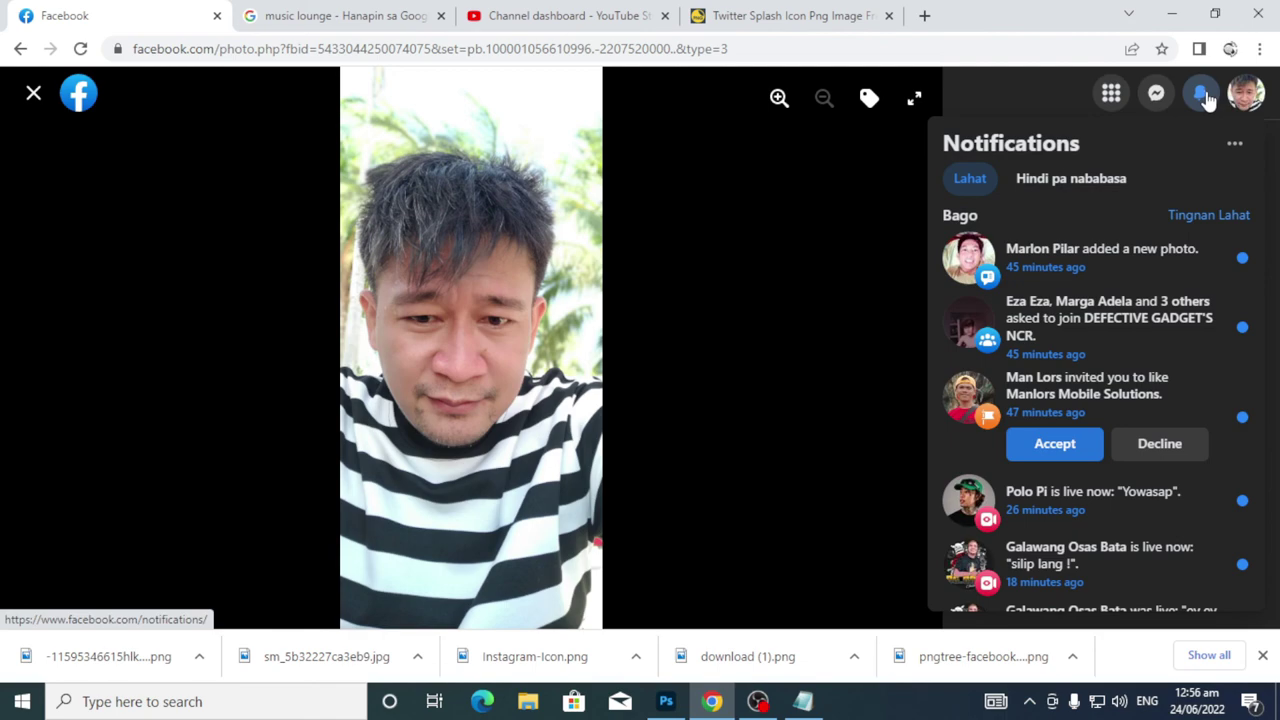
pyautogui.click(1203, 93)
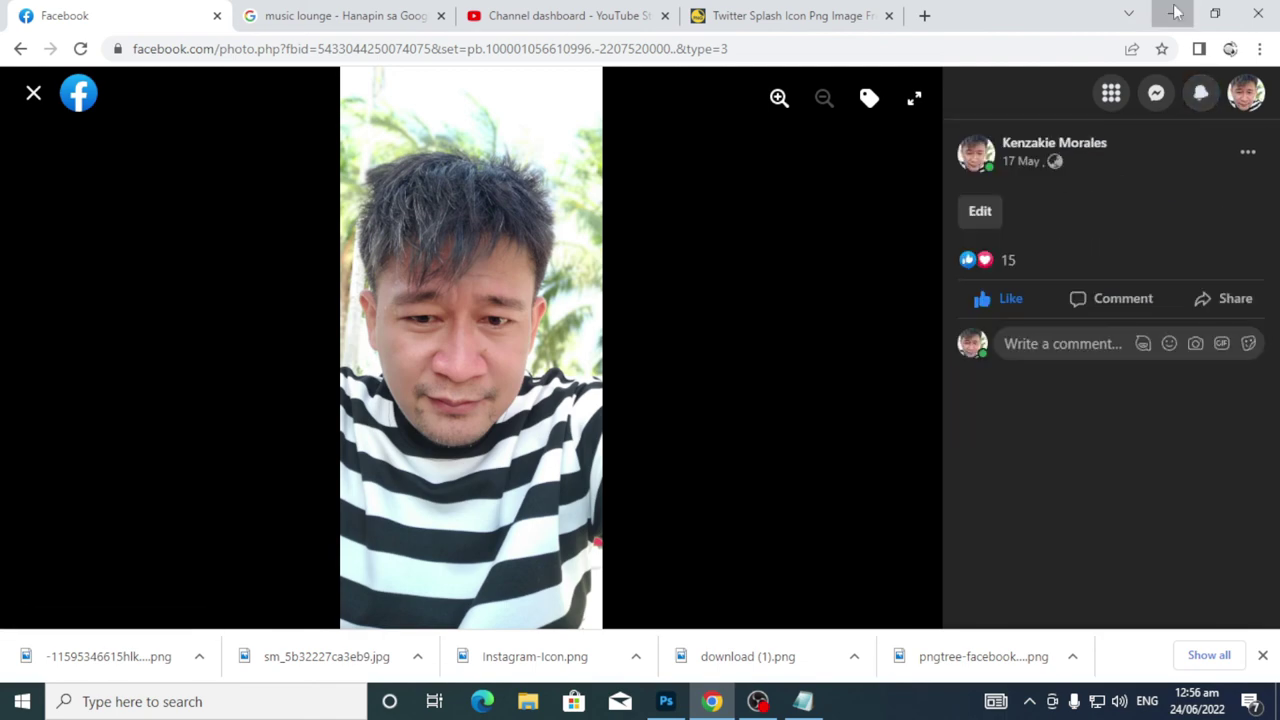
pyautogui.click(1172, 14)
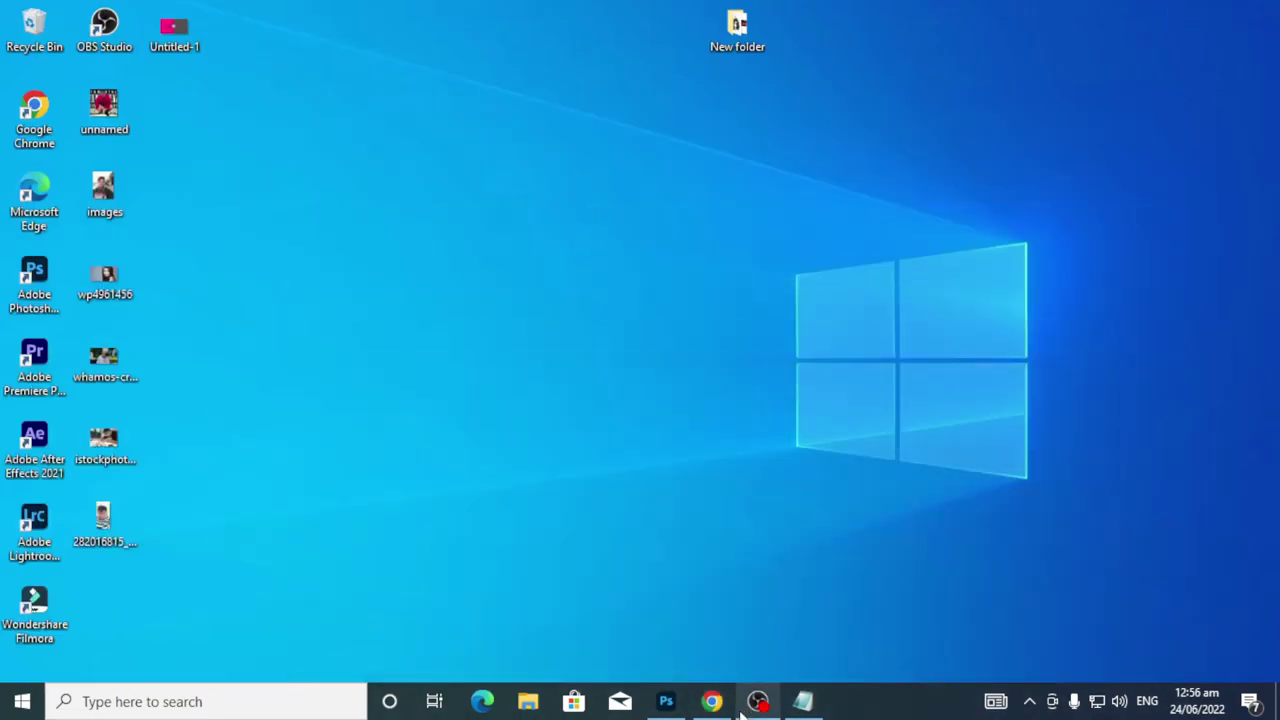
# Switch to Chrome and open the Branding settings of the Marites TV channel's customization page in YouTube Studio
pyautogui.click(712, 701)
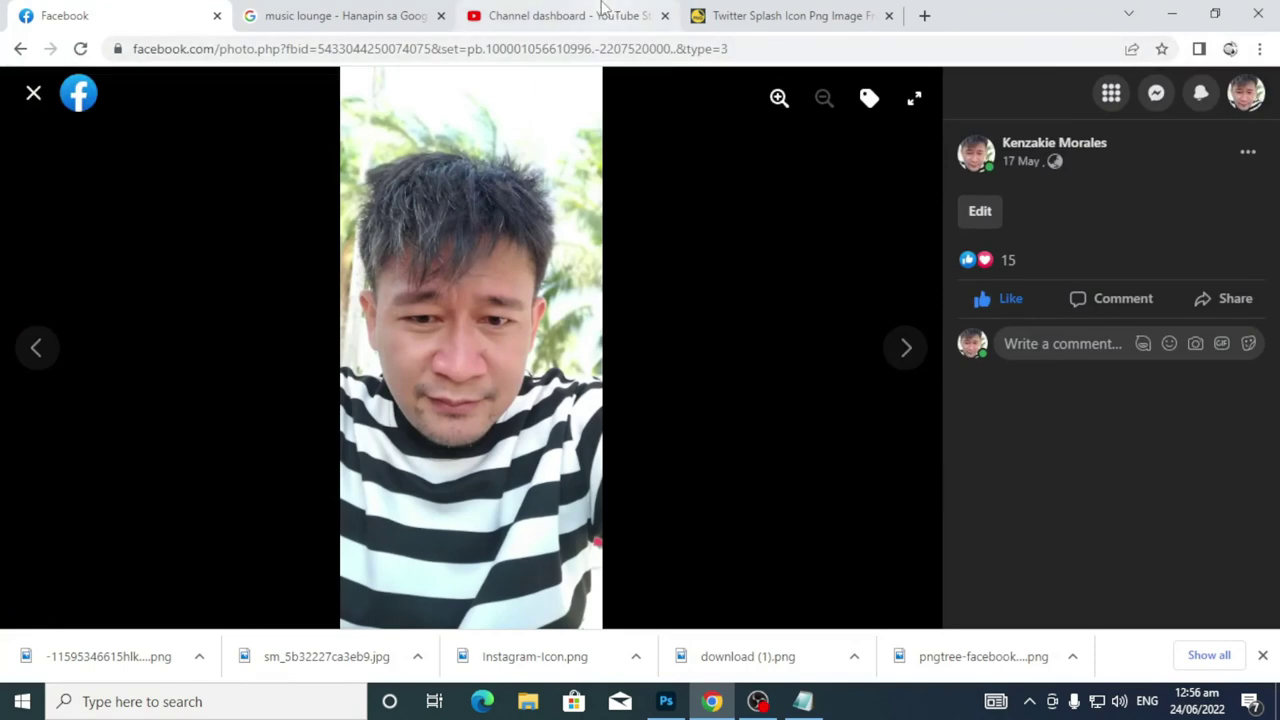
pyautogui.click(560, 15)
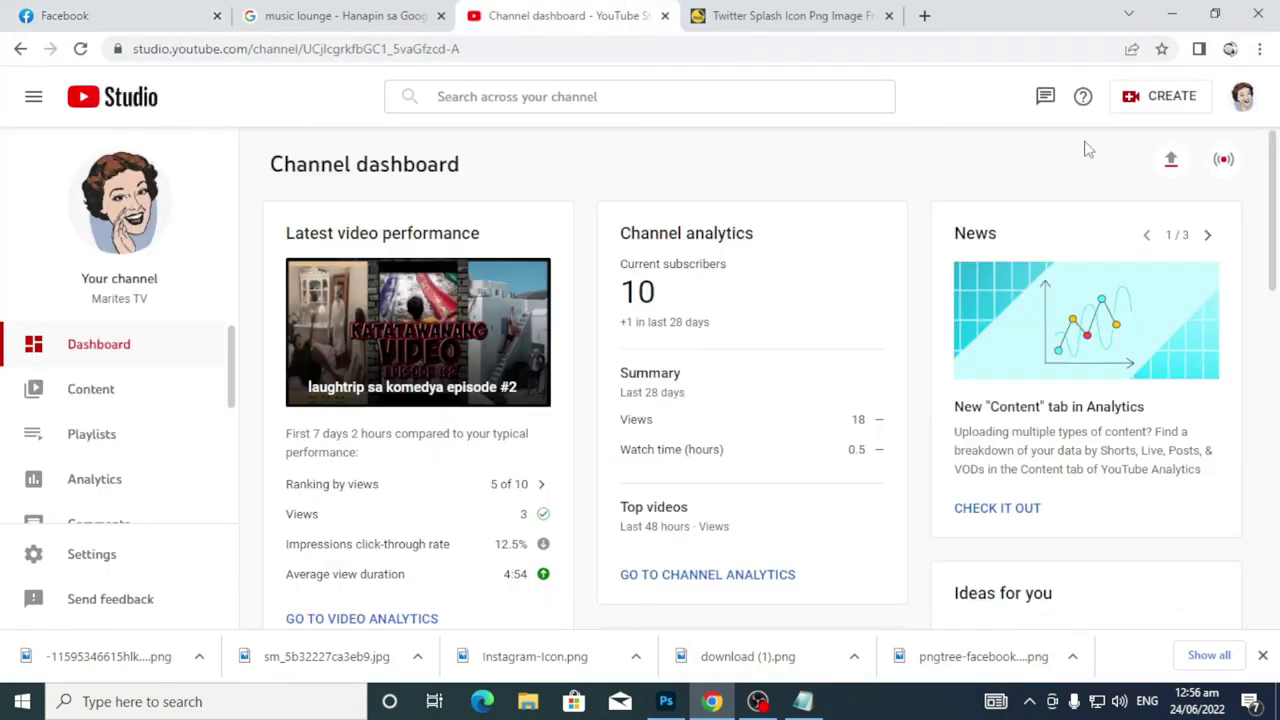
pyautogui.click(1243, 97)
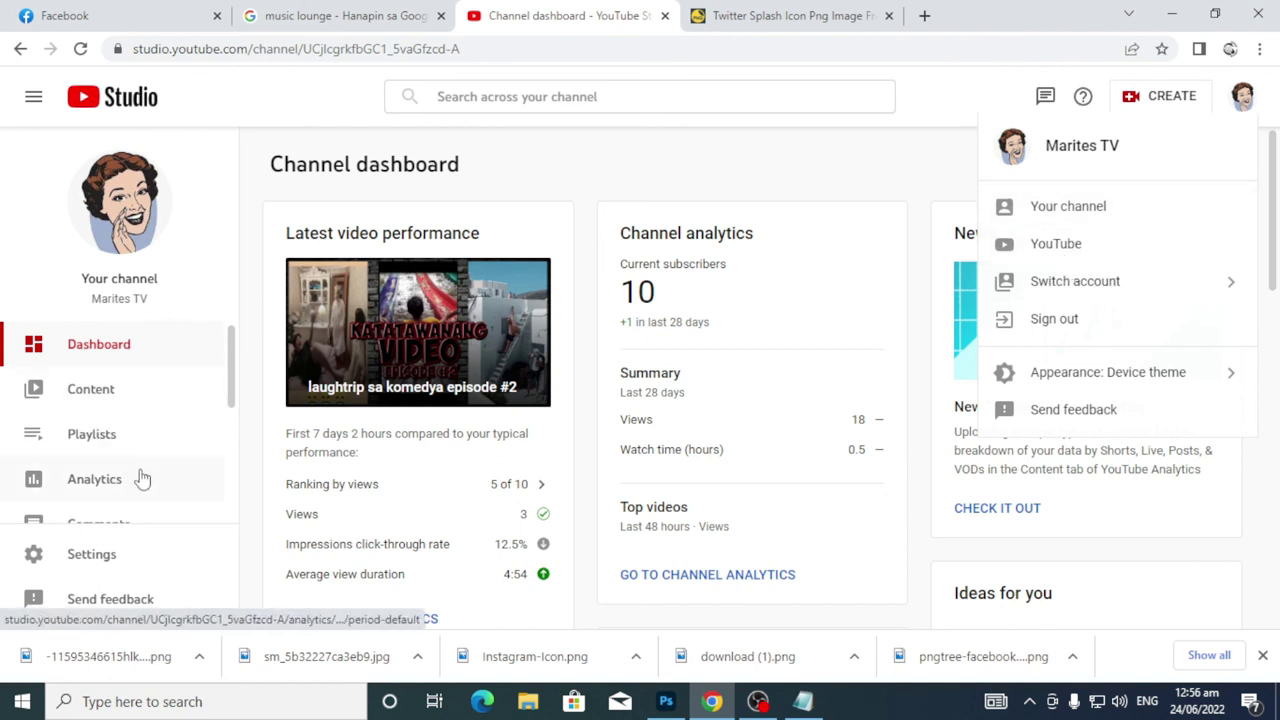
pyautogui.click(229, 144)
pyautogui.scroll(-1, 165, 360)
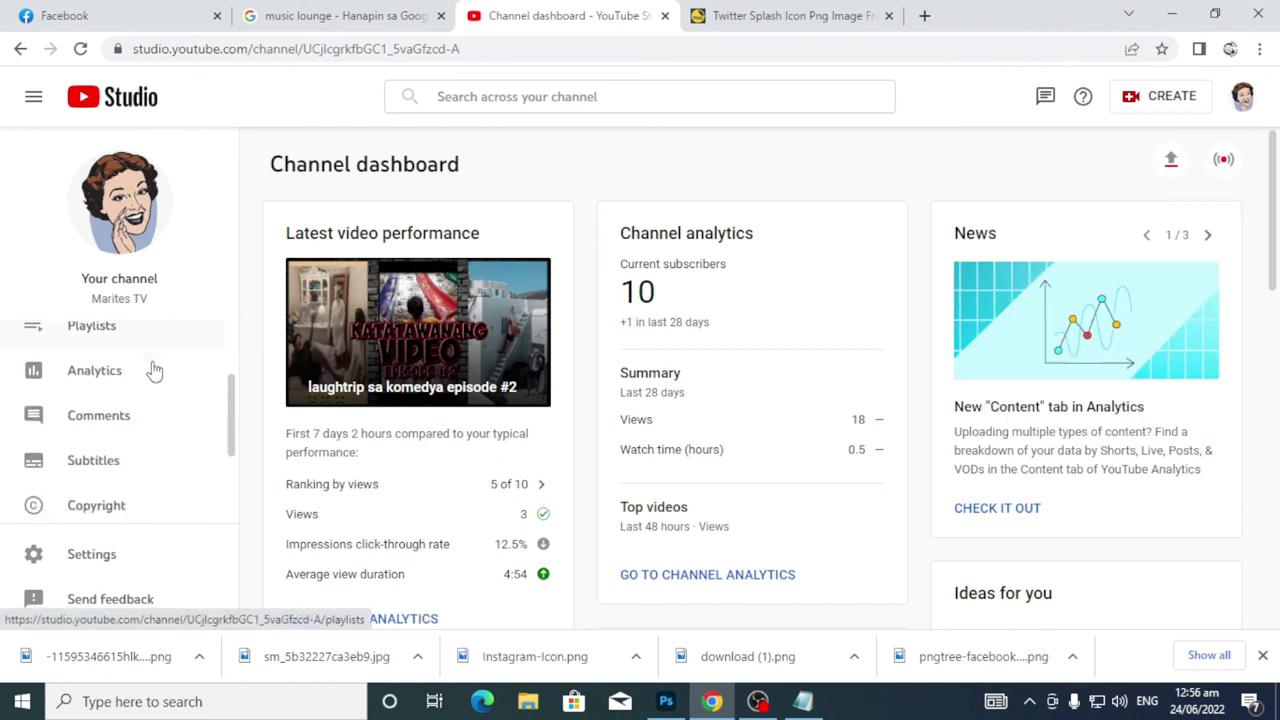
pyautogui.scroll(-2, 155, 370)
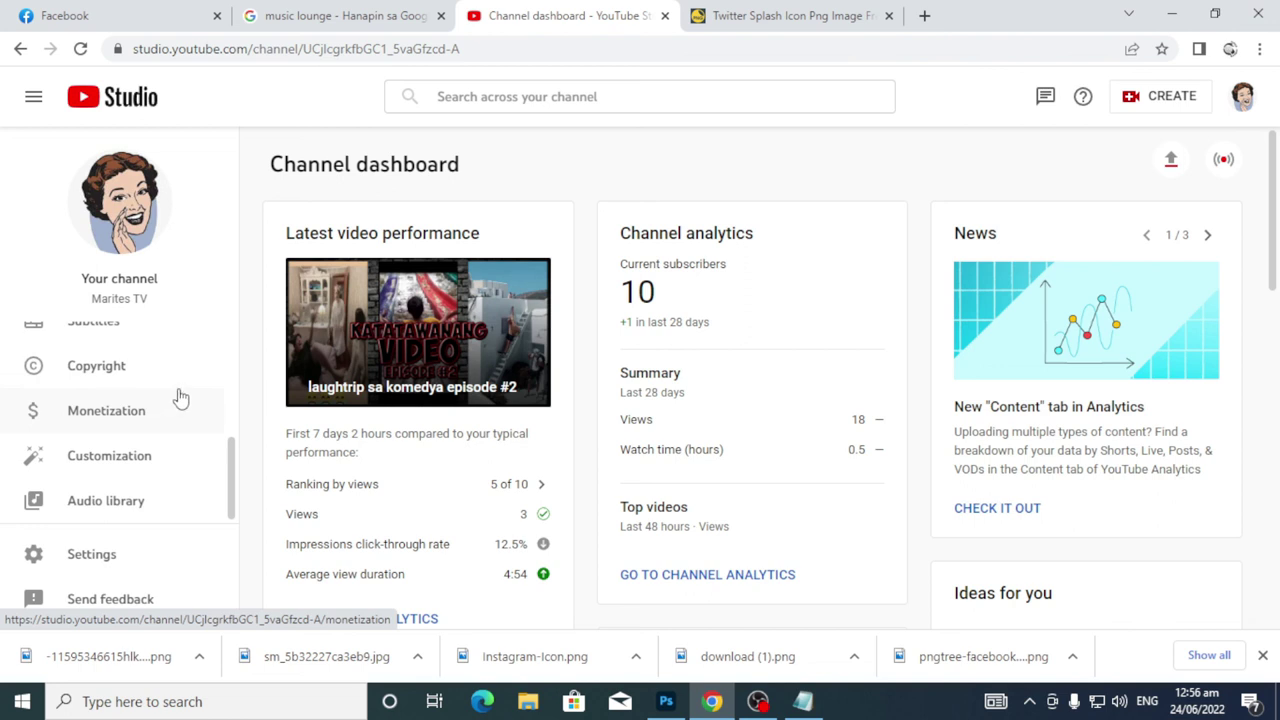
pyautogui.click(113, 463)
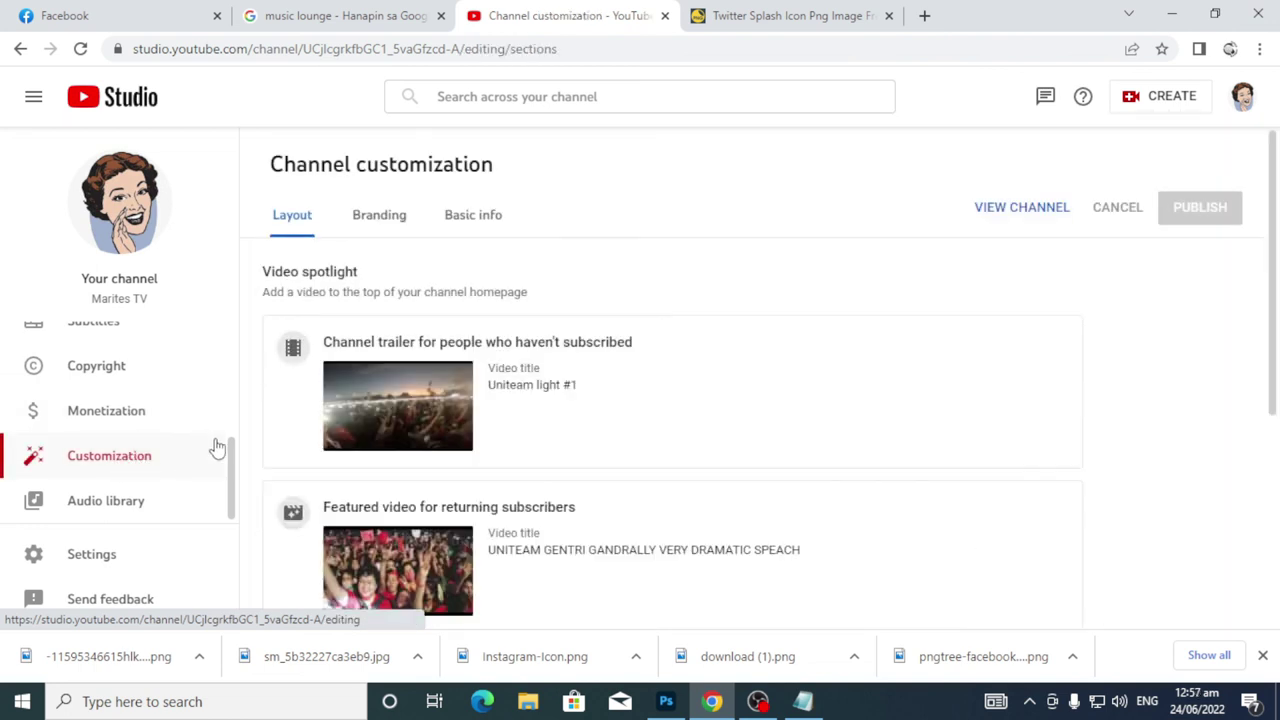
pyautogui.click(392, 214)
# Replace the channel's banner image with the Untitled-2 file from New folder on the Desktop
pyautogui.scroll(-1, 742, 335)
pyautogui.scroll(-3, 651, 409)
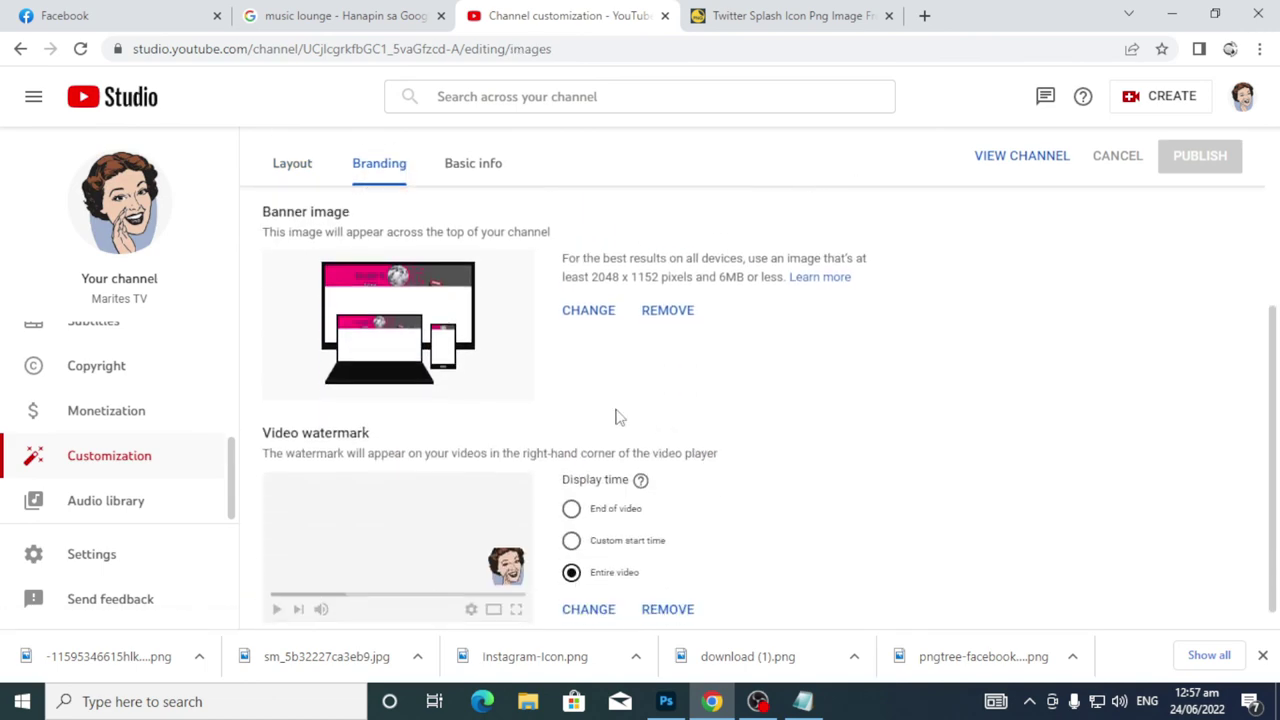
pyautogui.click(591, 312)
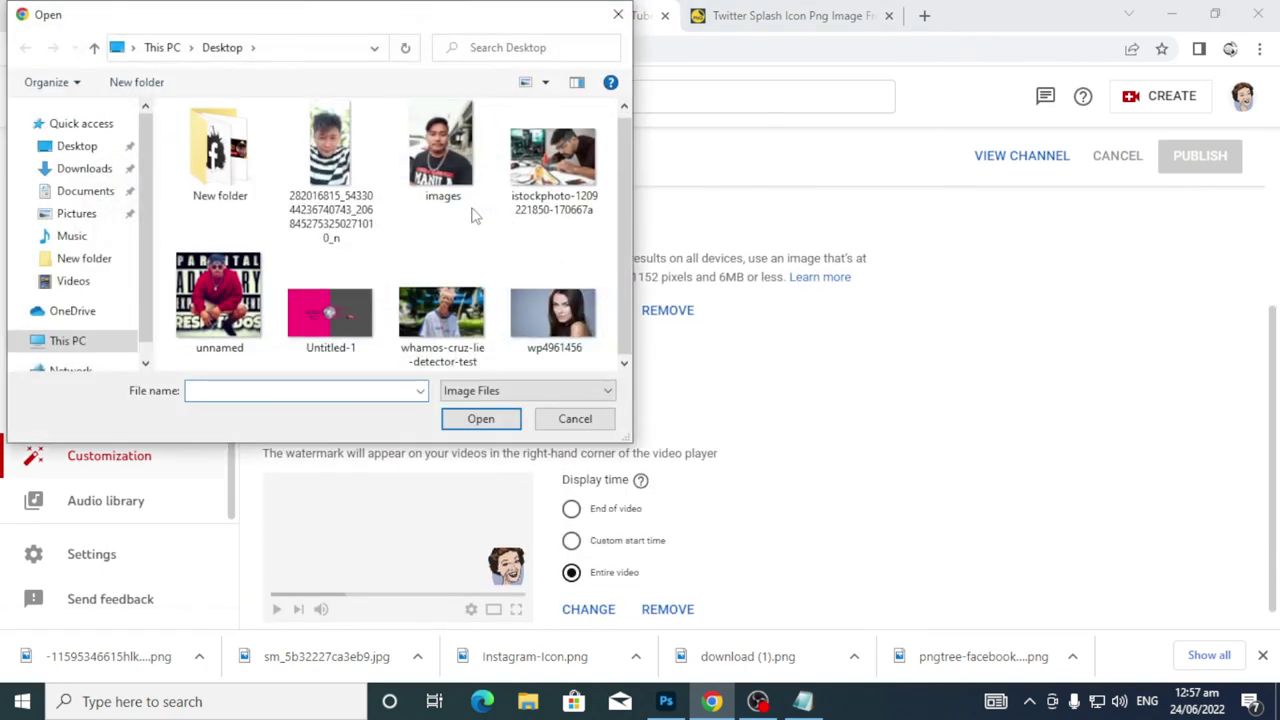
pyautogui.doubleClick(232, 165)
pyautogui.scroll(-5, 340, 280)
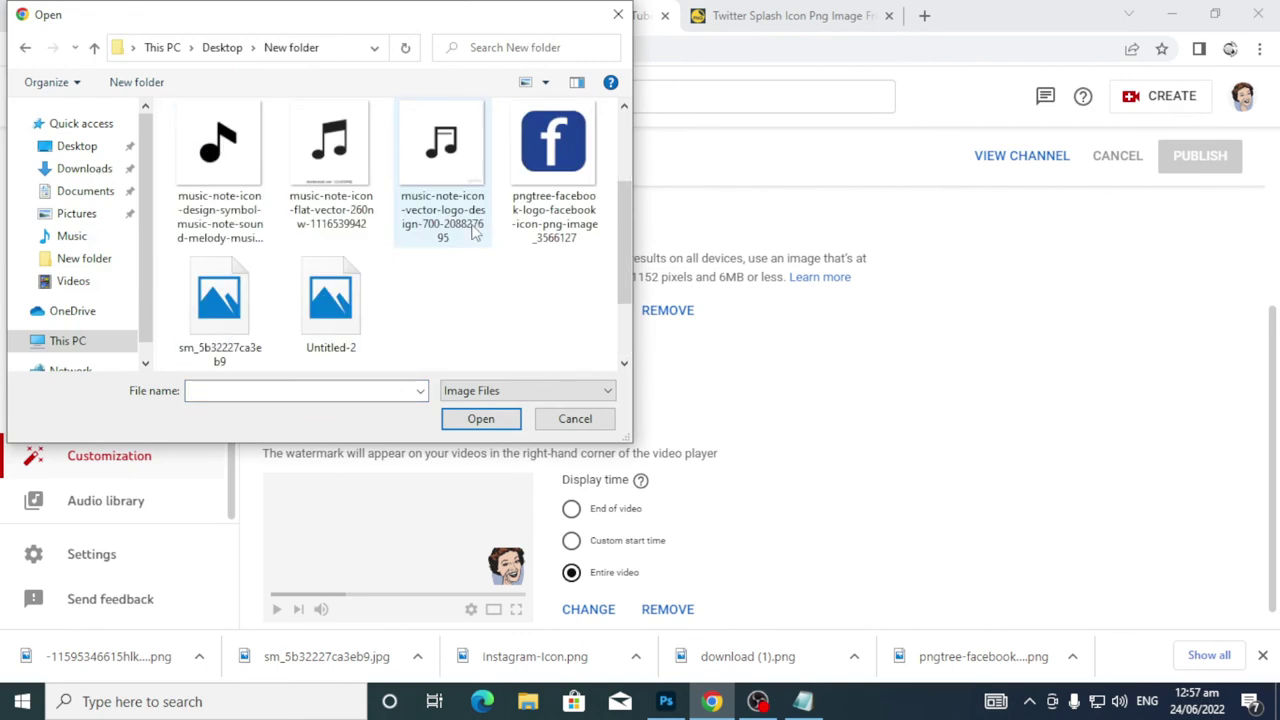
pyautogui.doubleClick(346, 310)
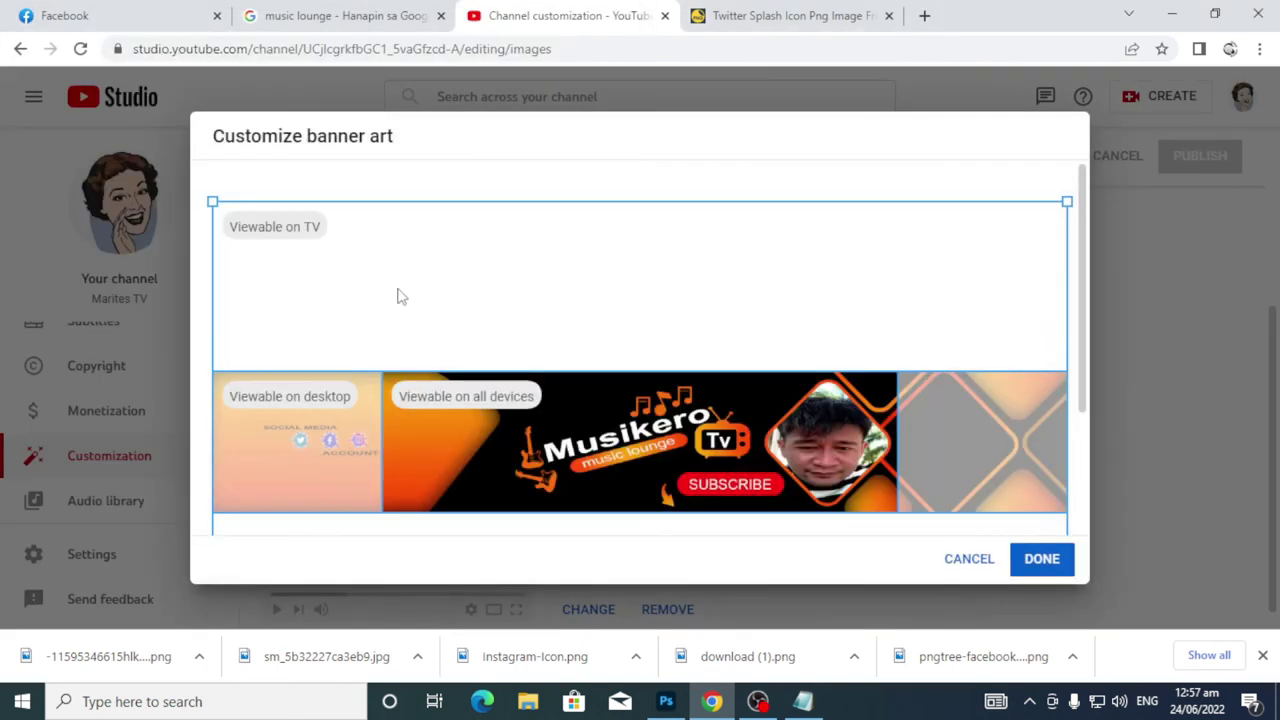
# Check the banner's TV, desktop and all-devices areas, accept the default crop and publish the channel changes
pyautogui.scroll(-1, 1010, 352)
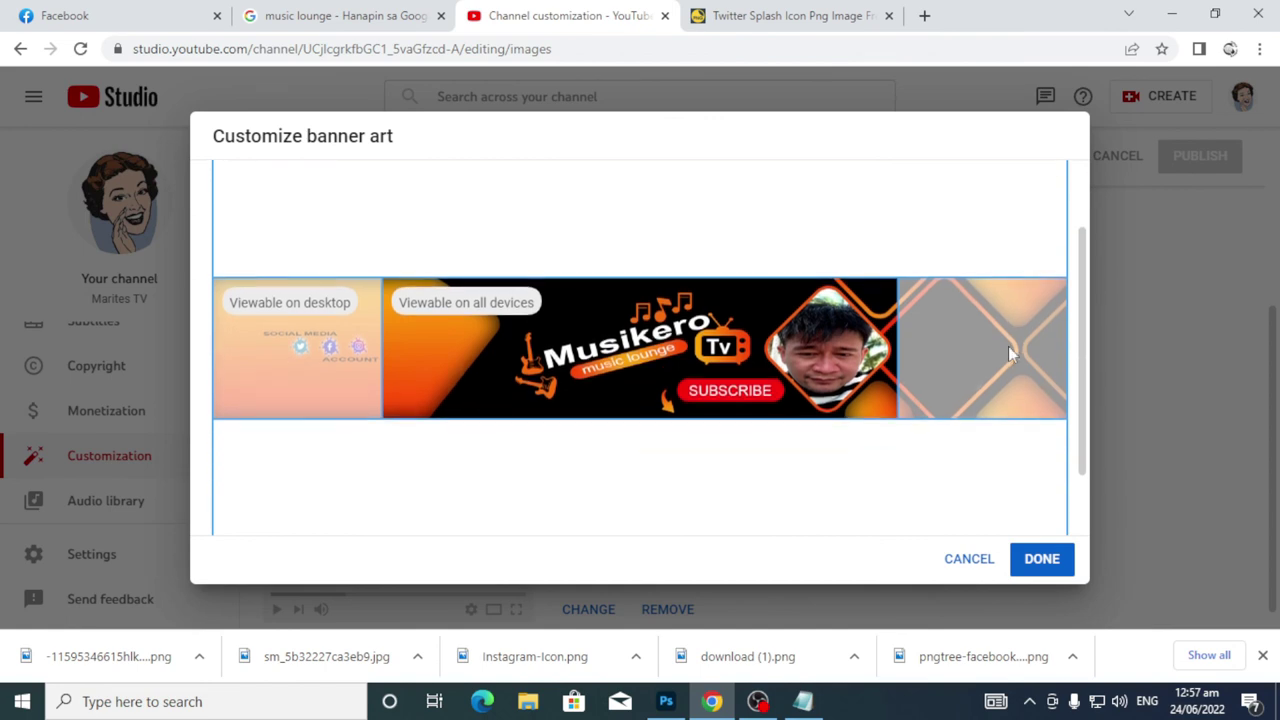
pyautogui.scroll(1, 1007, 346)
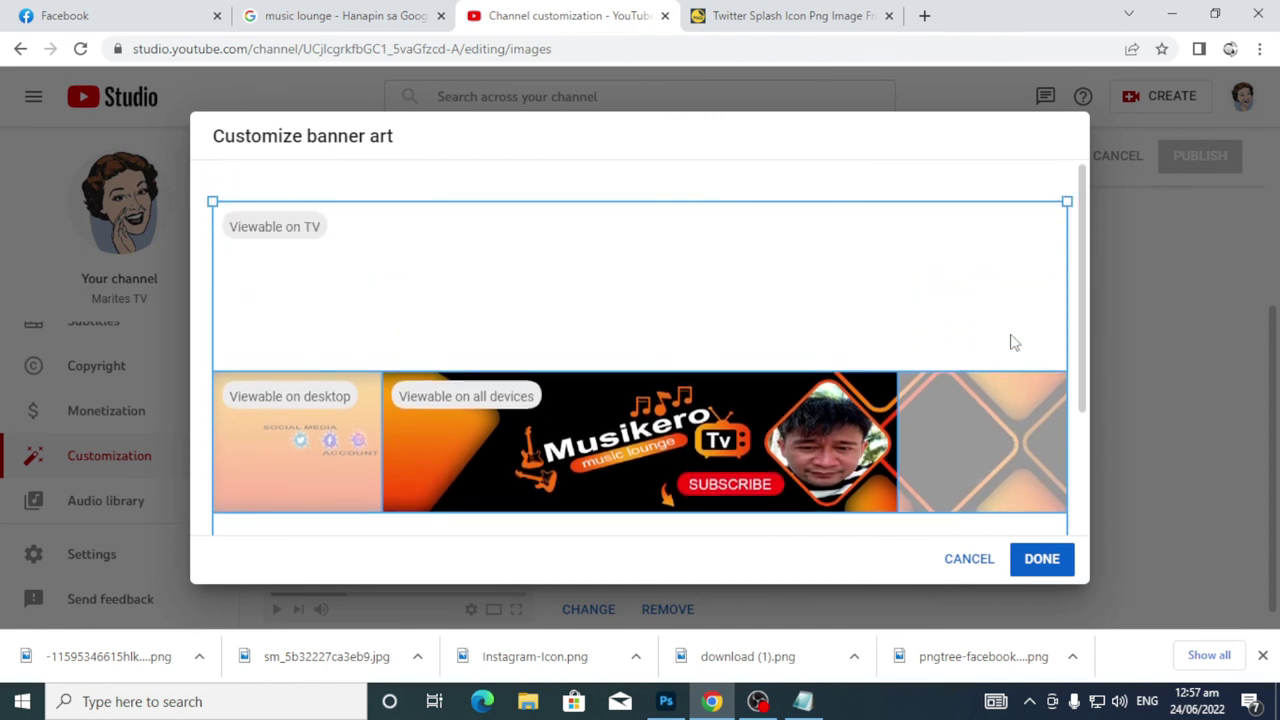
pyautogui.scroll(-2, 1008, 342)
pyautogui.scroll(2, 1005, 346)
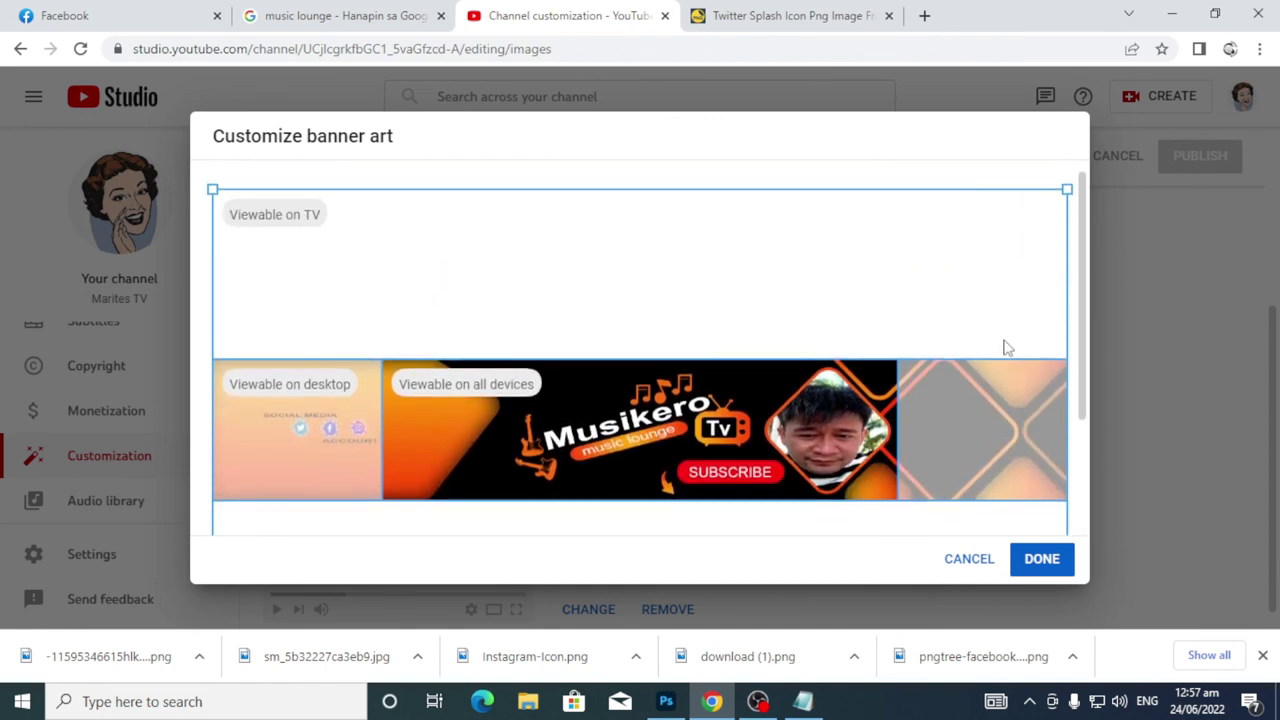
pyautogui.click(1043, 558)
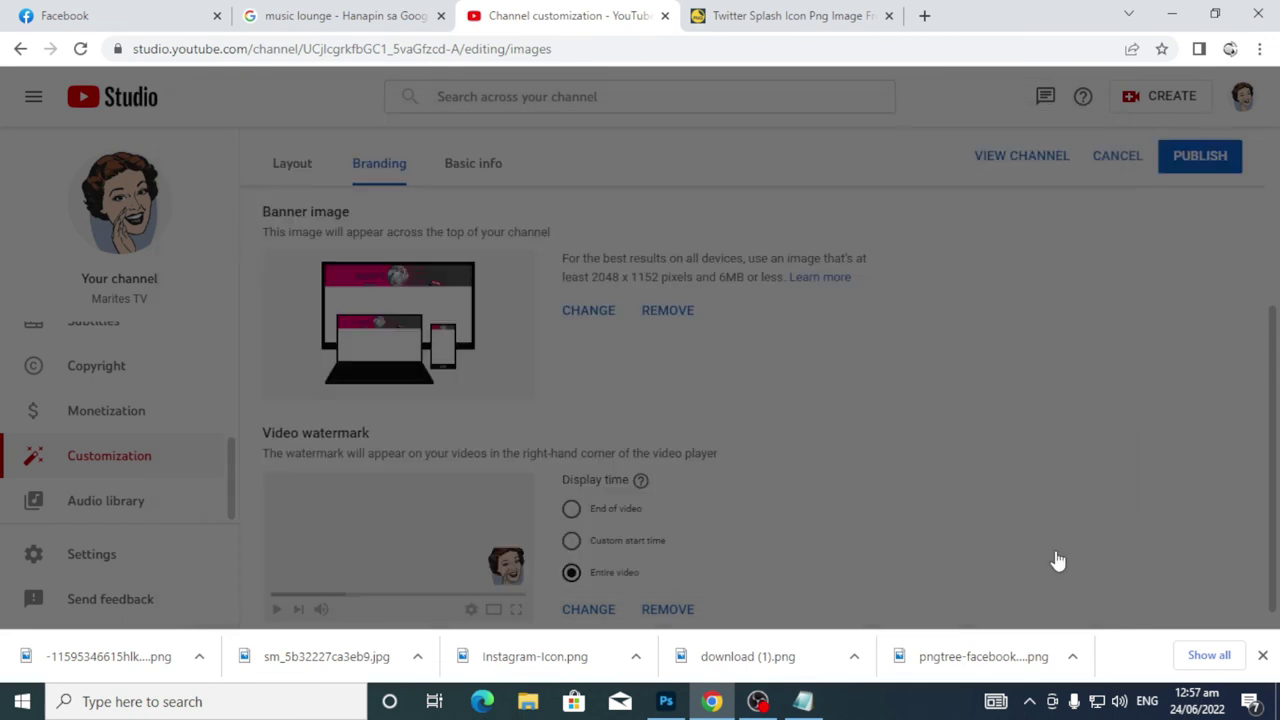
pyautogui.click(1199, 168)
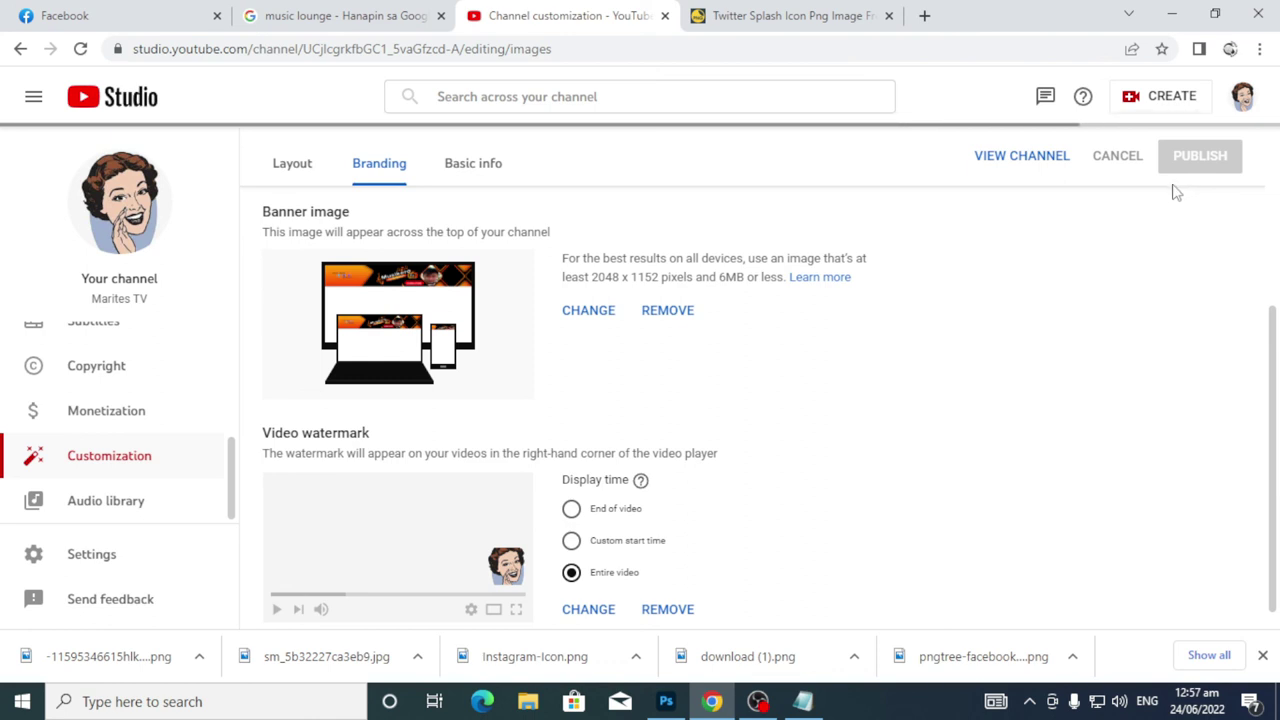
# Open the Marites TV channel page and examine how the new banner looks there
pyautogui.click(1241, 100)
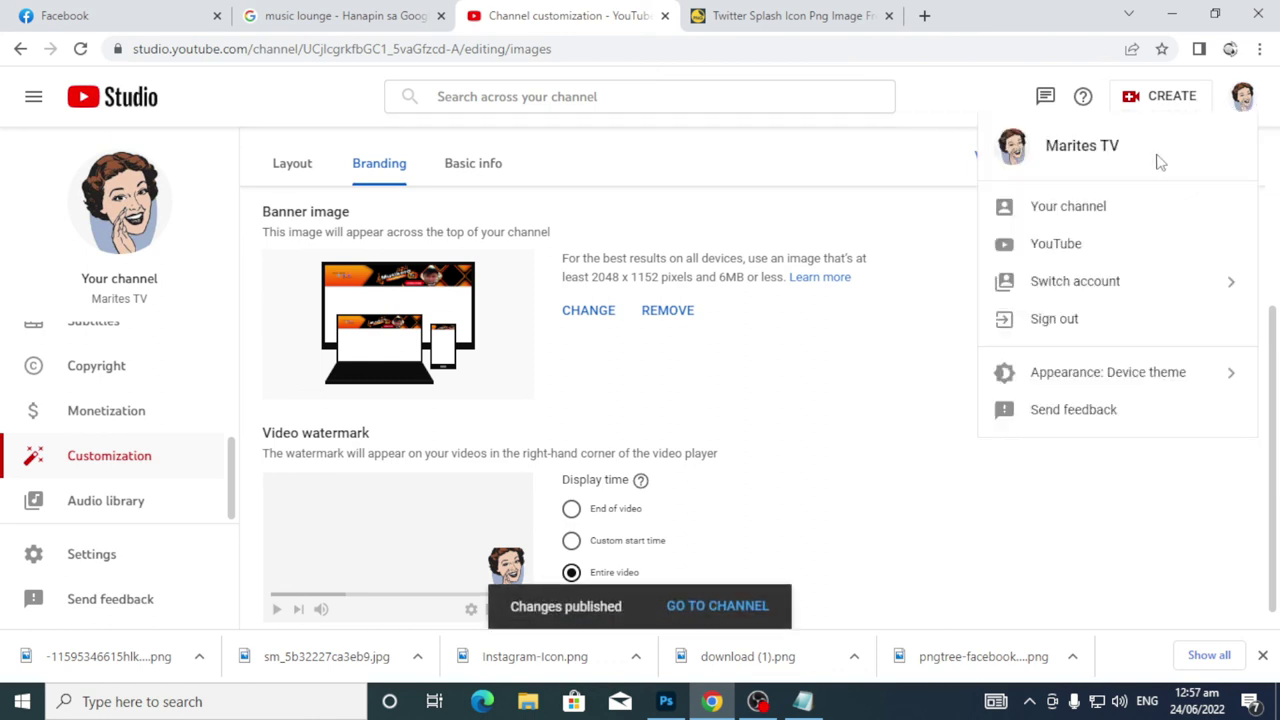
pyautogui.click(1112, 206)
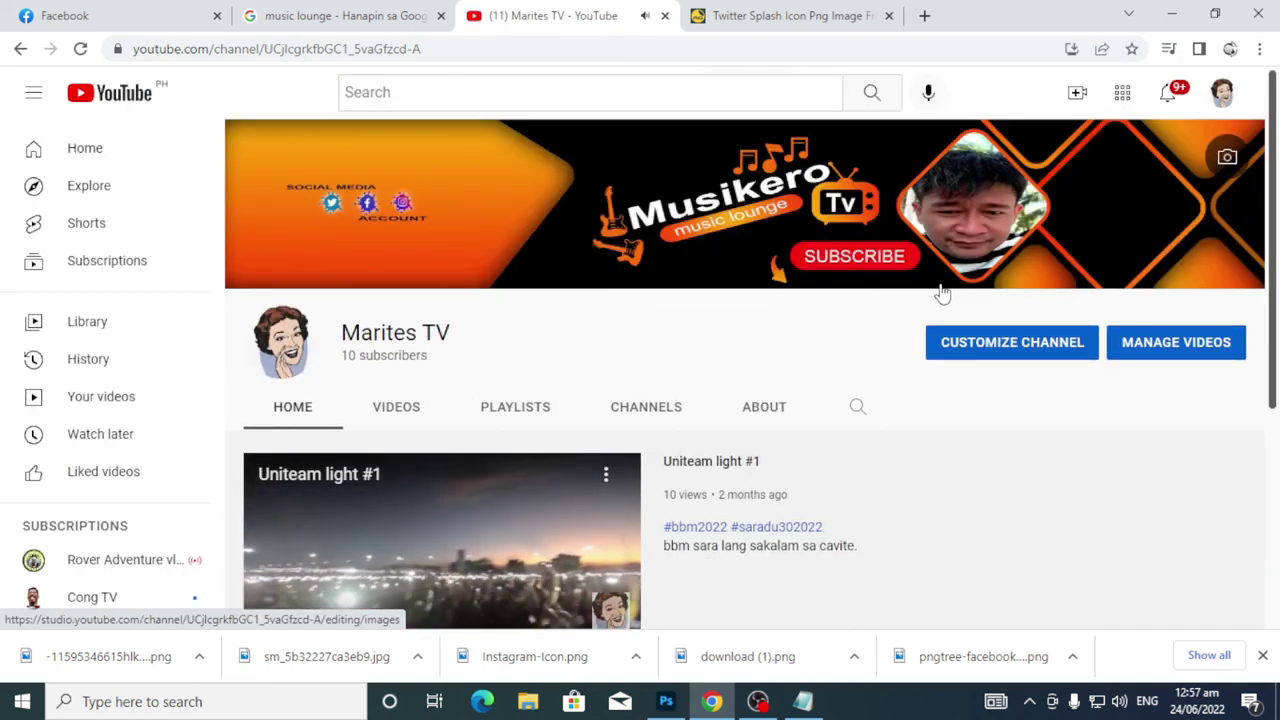
pyautogui.scroll(-2, 437, 514)
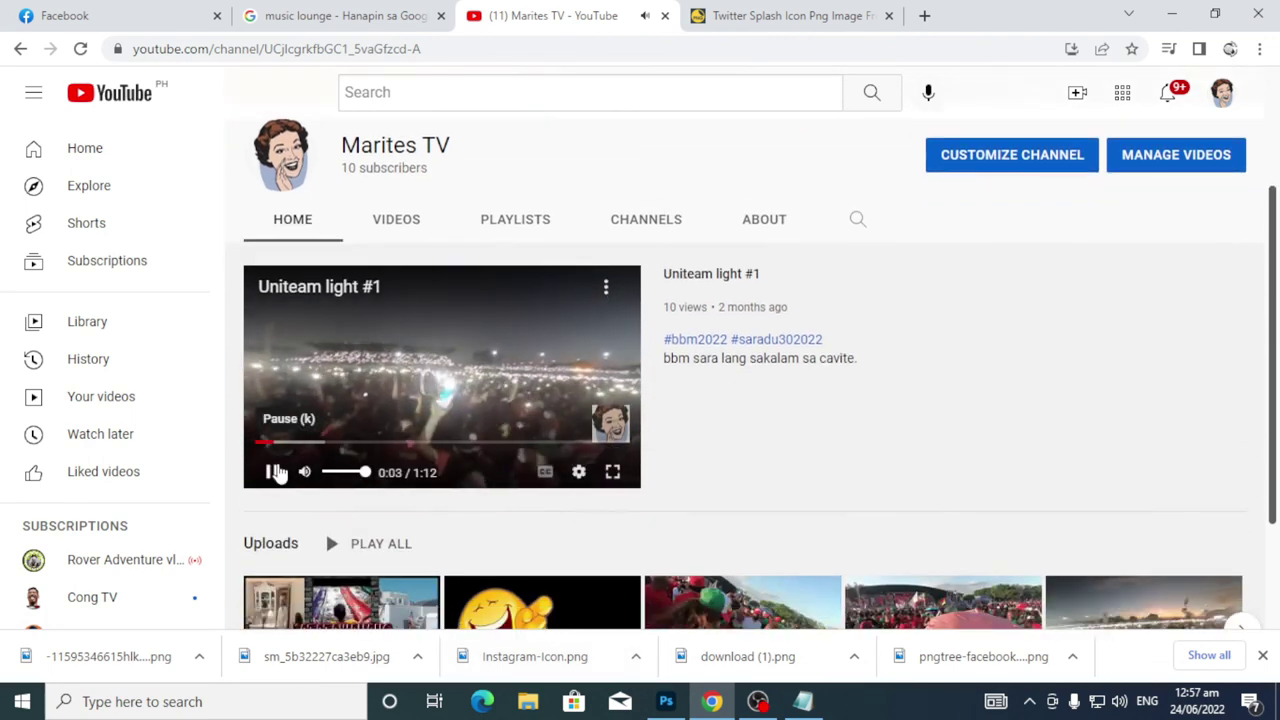
pyautogui.scroll(2, 846, 434)
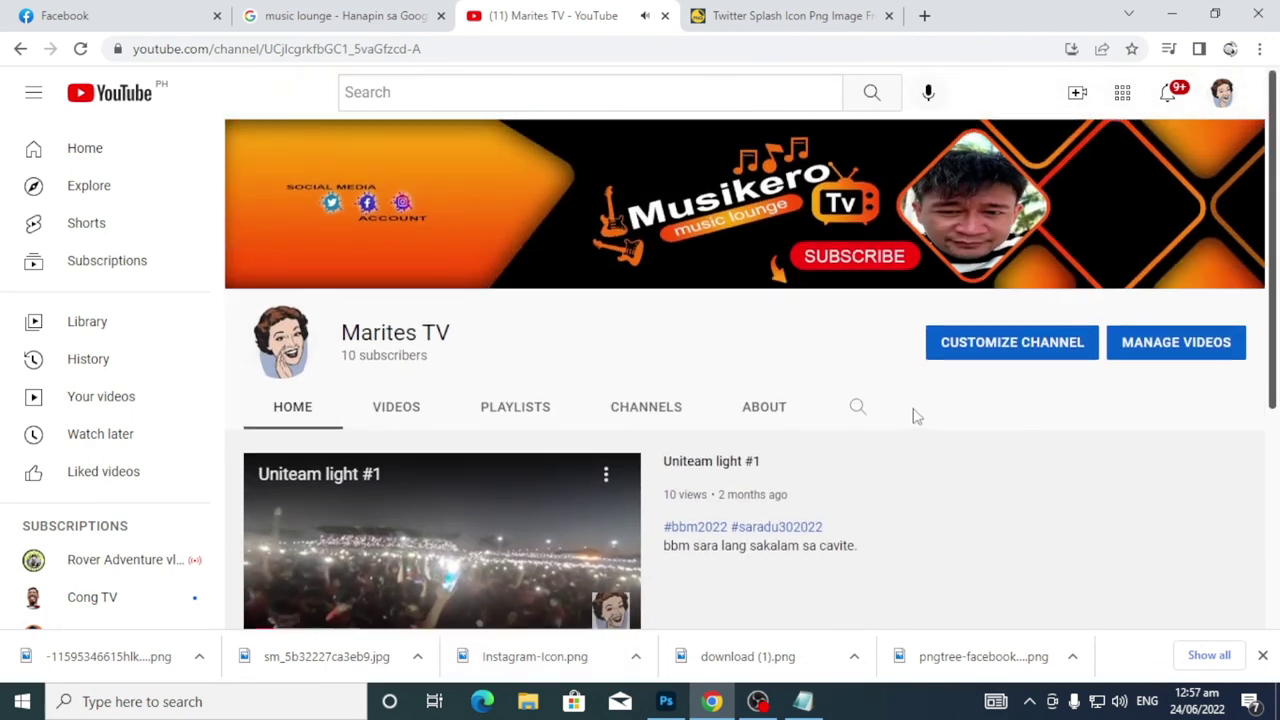